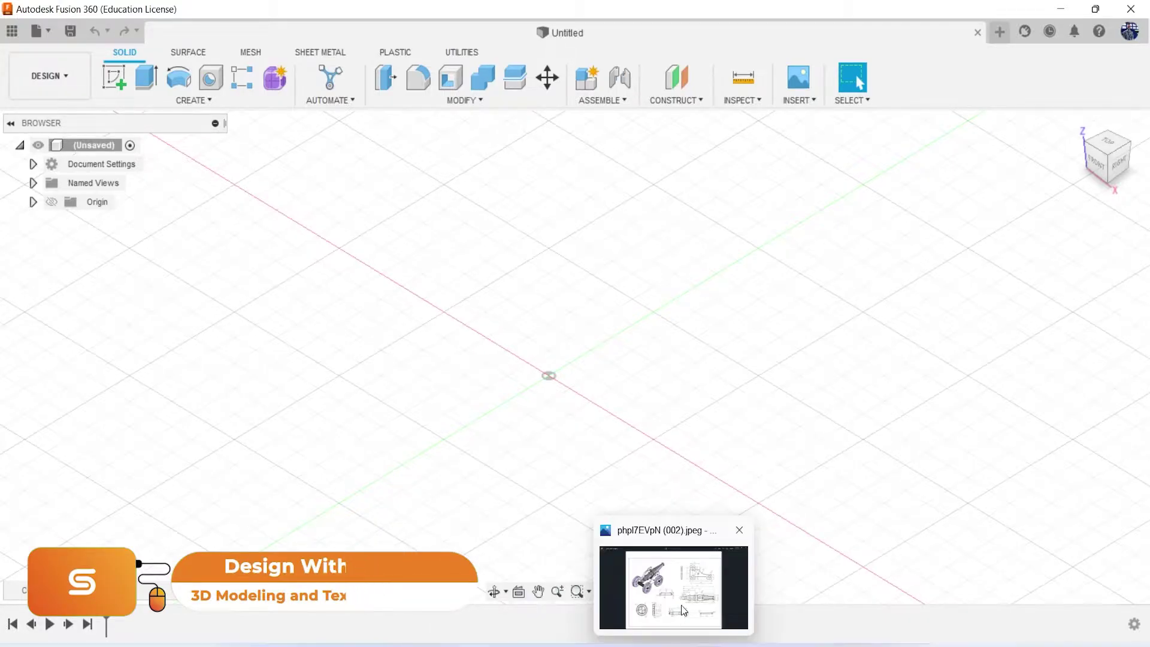
# Open the cannon reference drawing JPEG from the taskbar in Photos
pyautogui.click(674, 584)
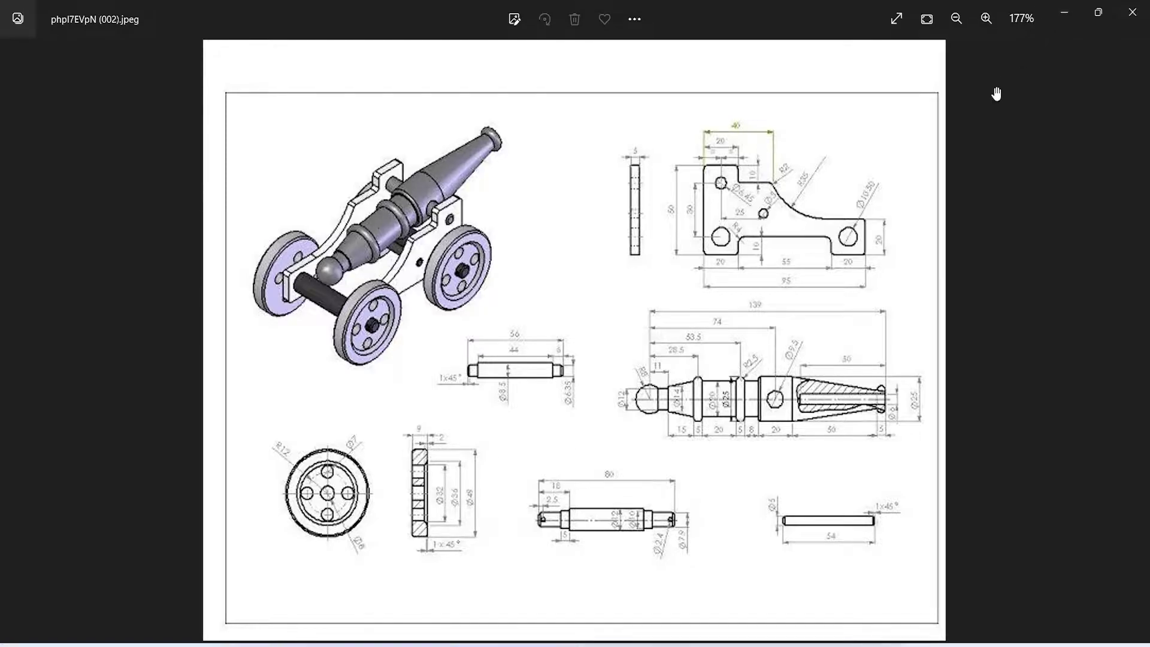
pyautogui.click(1063, 9)
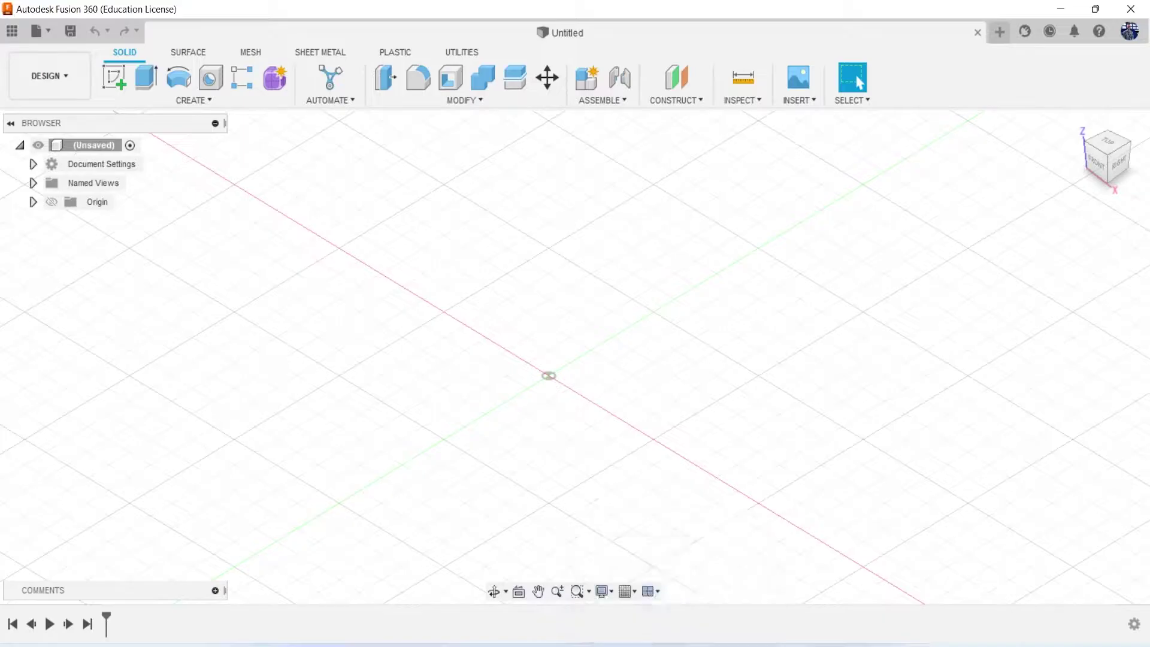
pyautogui.click(740, 644)
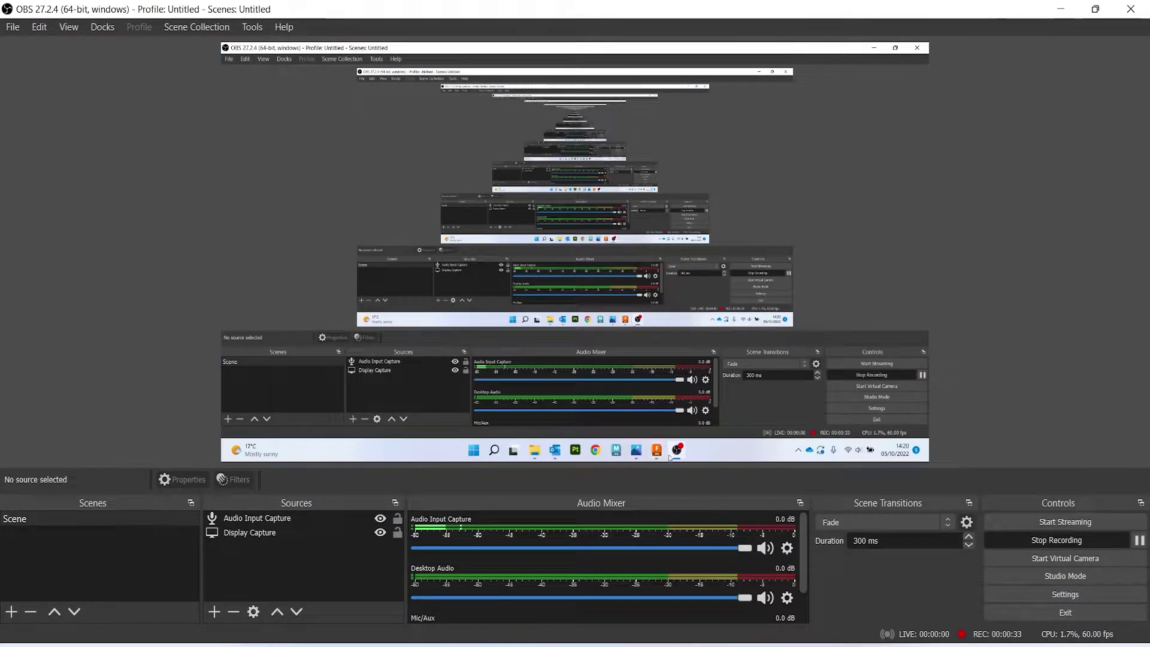
pyautogui.click(706, 643)
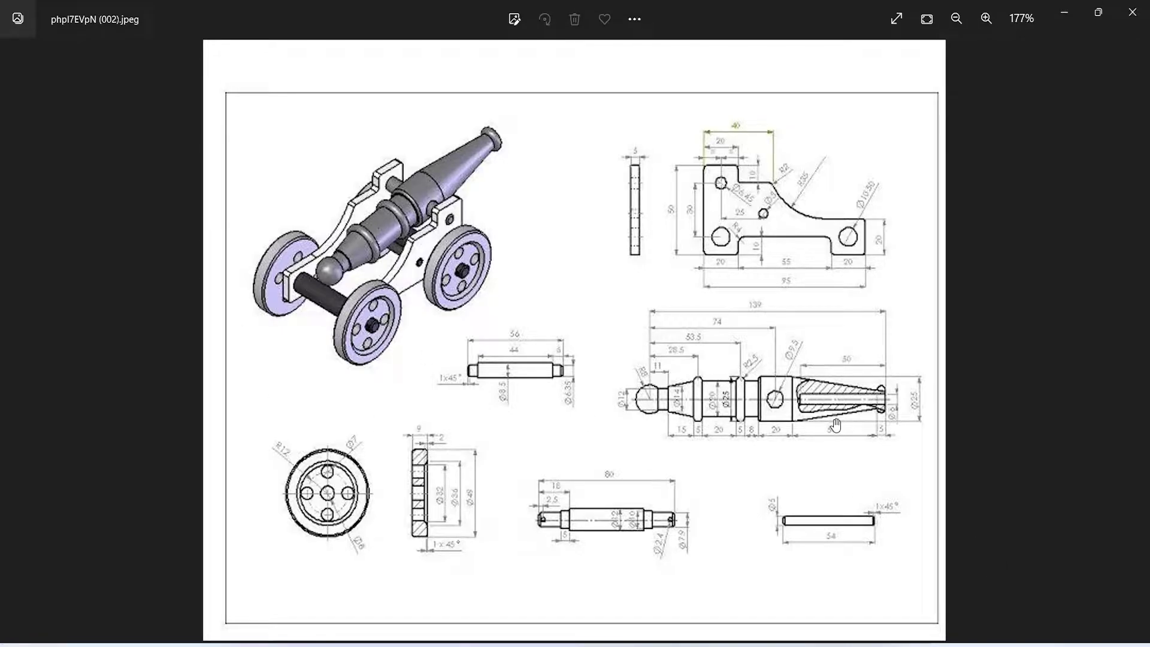
# Zoom the cannon drawing to about 214% so the barrel dimensions are readable
pyautogui.scroll(1, 836, 424)
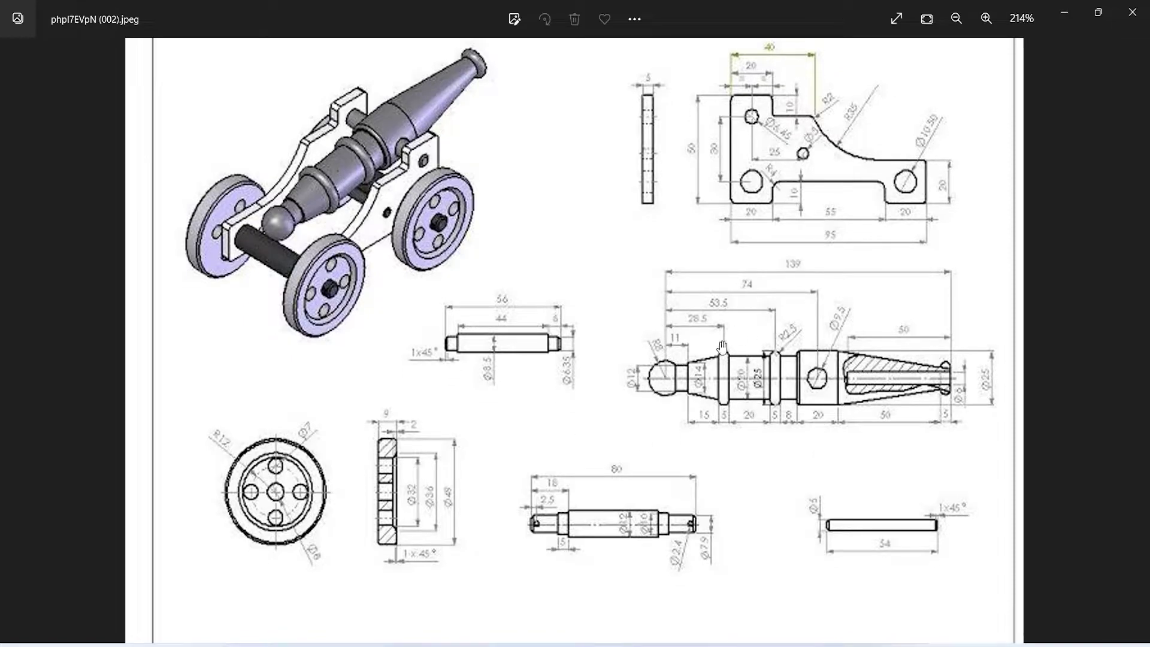
pyautogui.scroll(1, 772, 384)
pyautogui.scroll(-1, 651, 402)
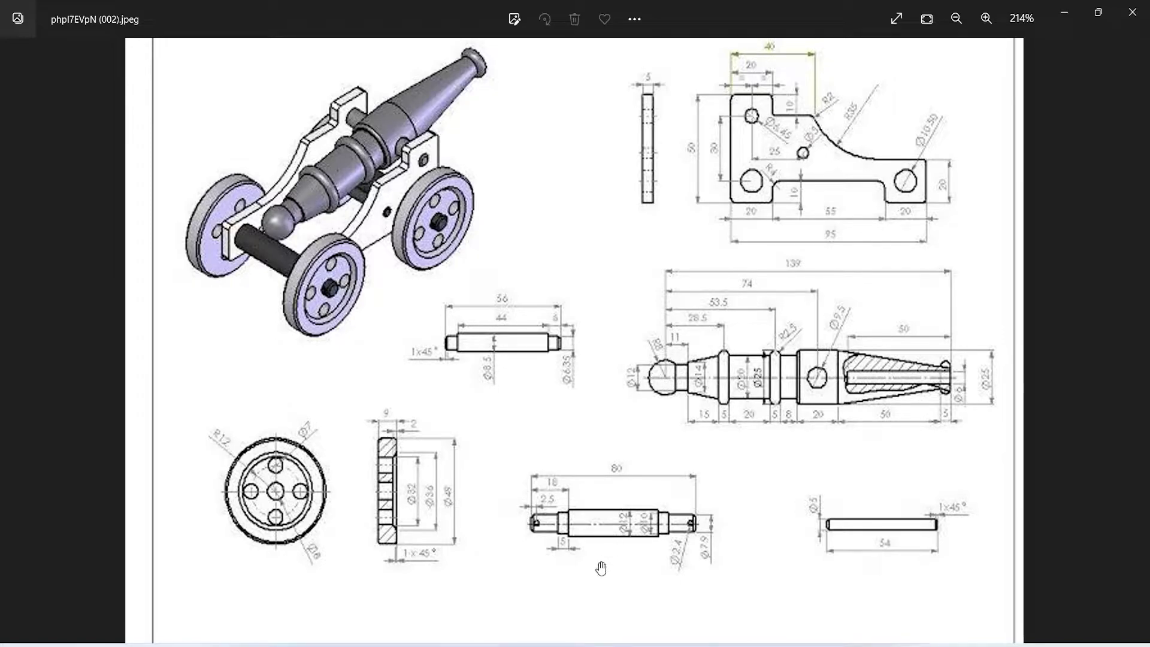
pyautogui.scroll(-1, 497, 497)
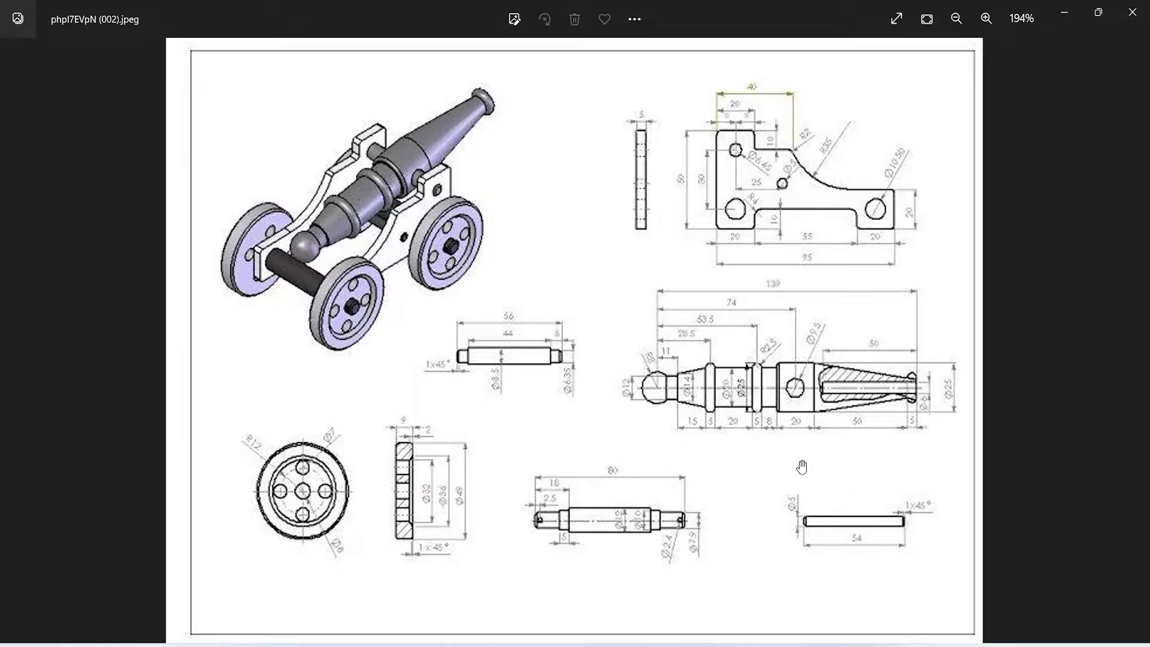
pyautogui.scroll(-1, 881, 428)
pyautogui.scroll(-1, 838, 422)
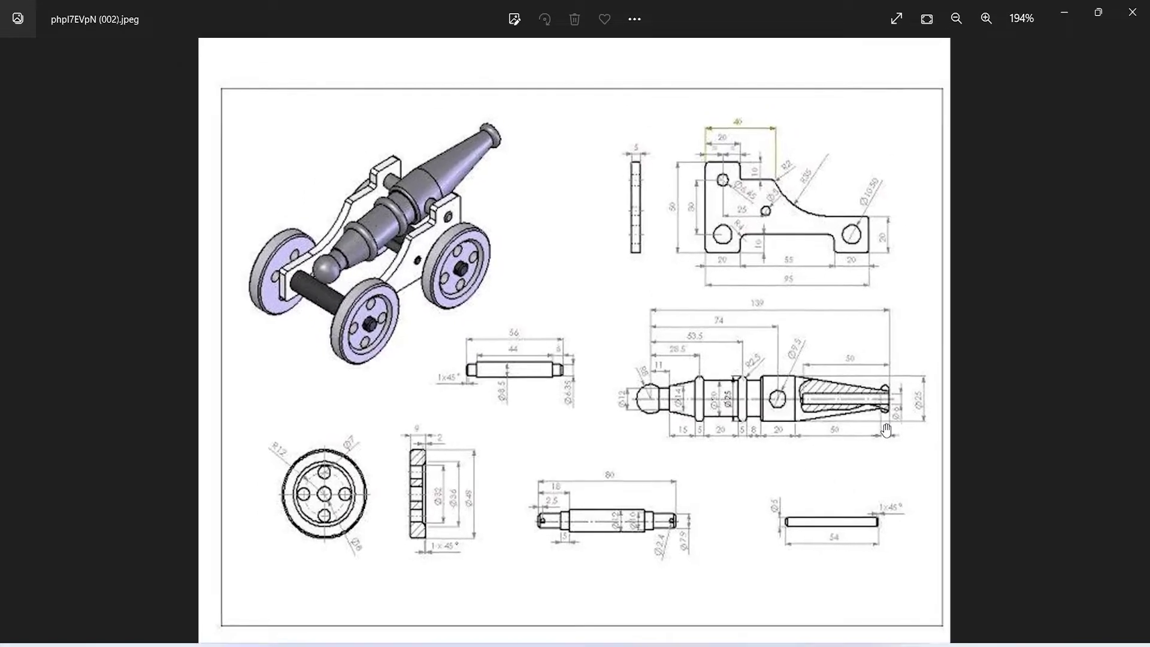
pyautogui.scroll(2, 718, 414)
pyautogui.scroll(1, 644, 403)
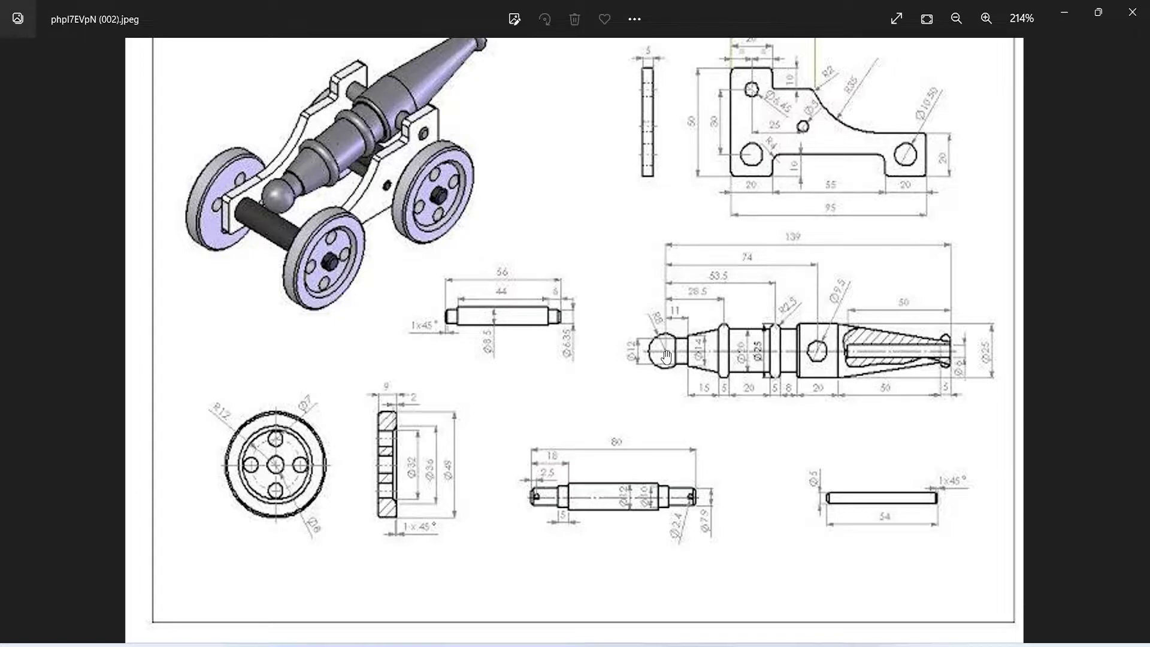
# Start a sketch on the vertical origin plane and draw a 136 mm line from the origin
pyautogui.click(1072, 18)
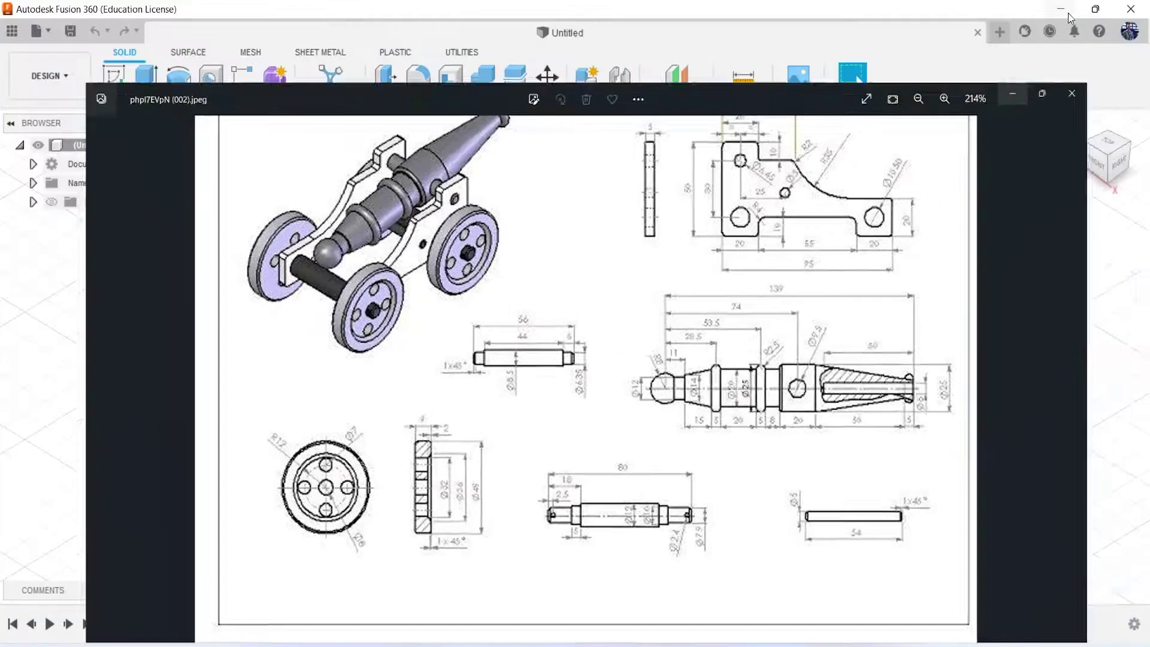
pyautogui.click(114, 79)
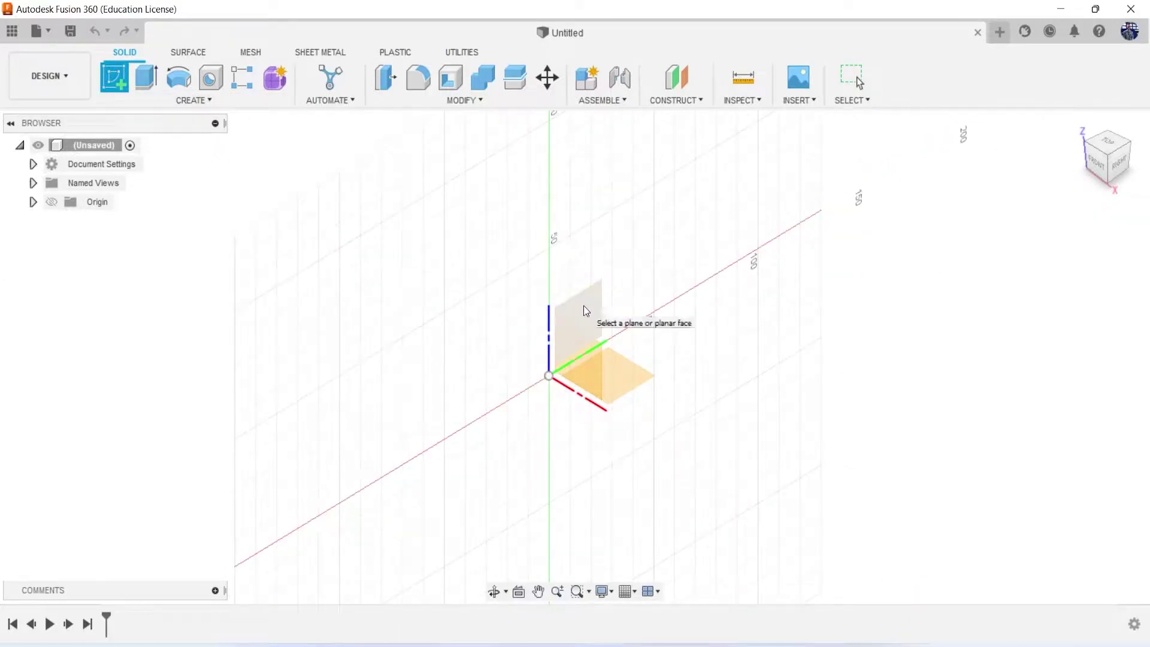
pyautogui.click(584, 320)
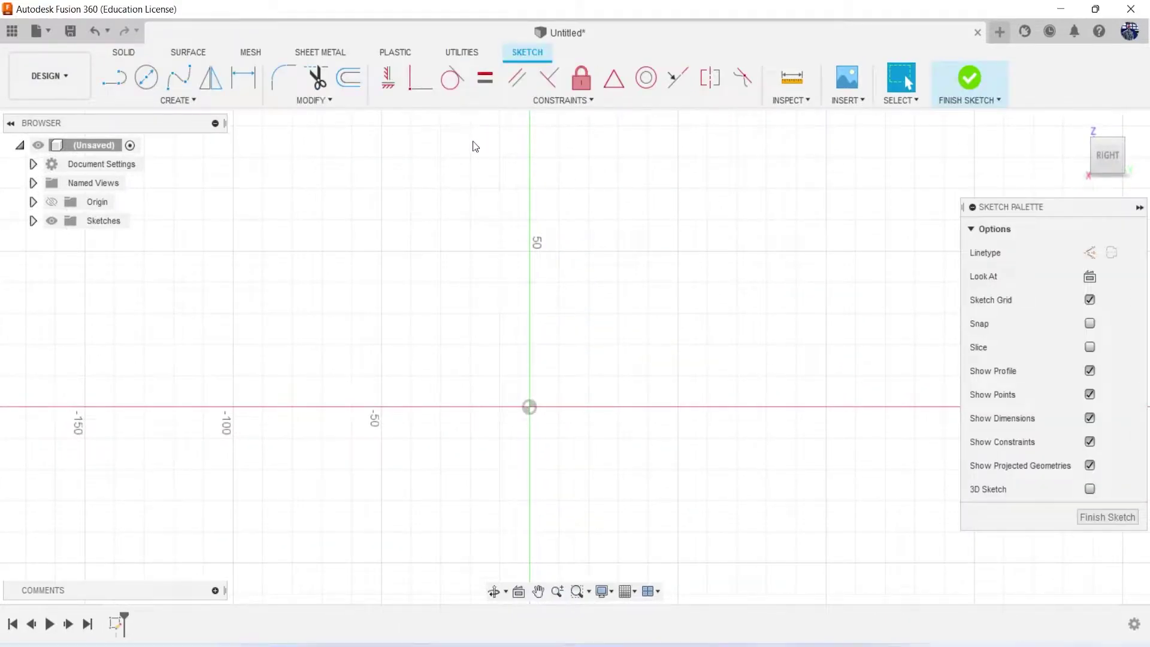
pyautogui.press('l')
pyautogui.click(530, 407)
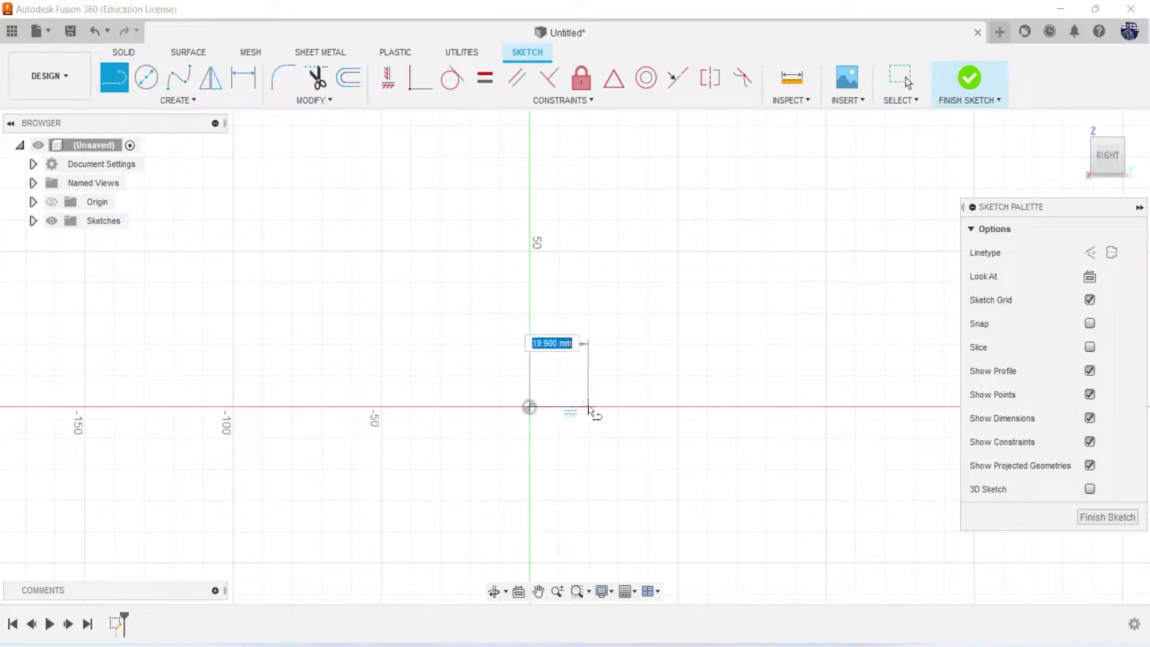
pyautogui.write('136')
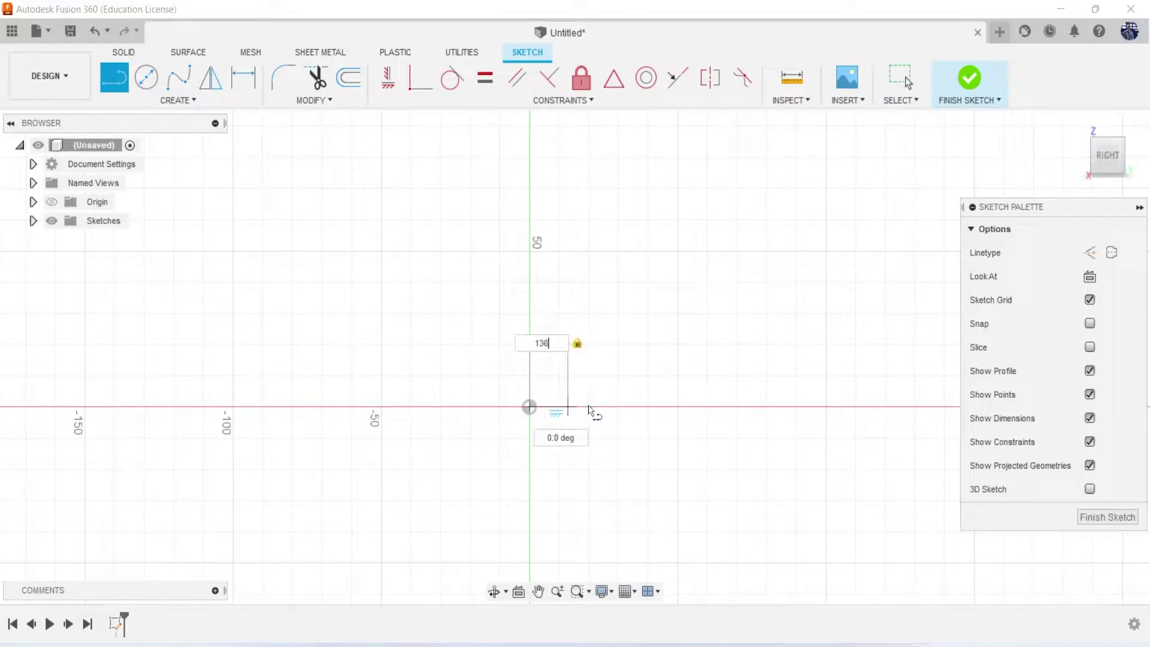
pyautogui.press('Return')
pyautogui.press('Escape')
# Recentre the sketch on the line and bring the reference drawing back up
pyautogui.scroll(-2, 661, 490)
pyautogui.moveTo(661, 490)
pyautogui.mouseDown(button='middle')
pyautogui.moveTo(534, 461)
pyautogui.moveTo(491, 408)
pyautogui.mouseUp(button='middle')
pyautogui.scroll(1, 491, 408)
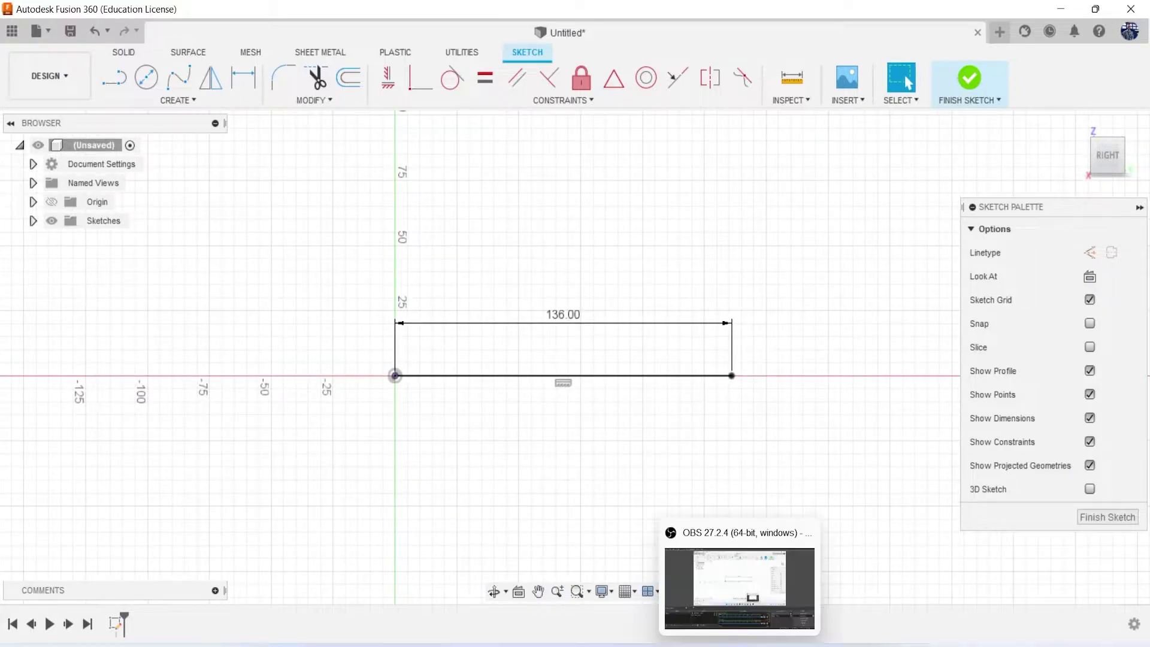
pyautogui.click(670, 584)
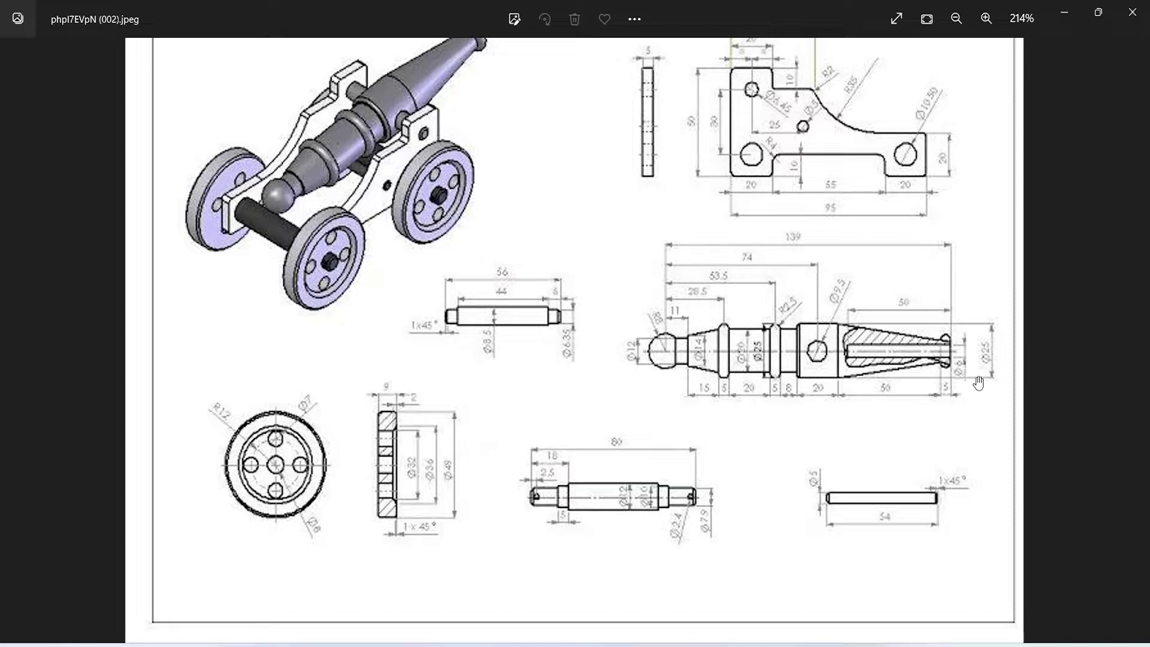
# Magnify the barrel profile to about 345%, then return to the Fusion 360 sketch
pyautogui.scroll(-2, 981, 358)
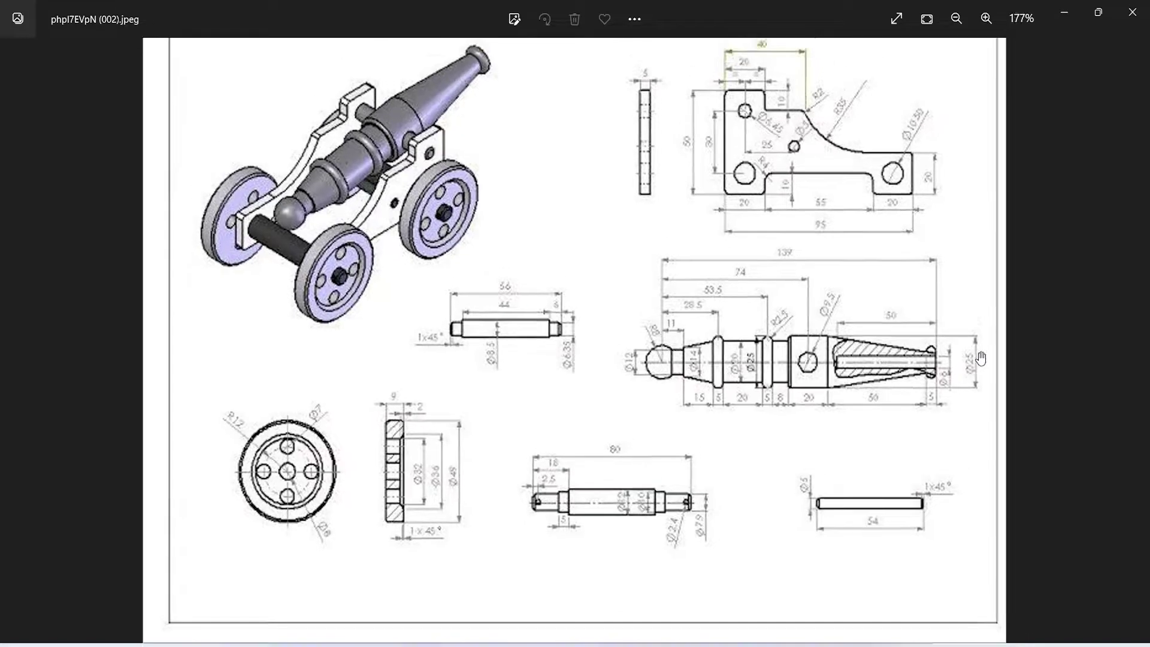
pyautogui.scroll(-1, 934, 397)
pyautogui.scroll(3, 934, 398)
pyautogui.scroll(4, 996, 473)
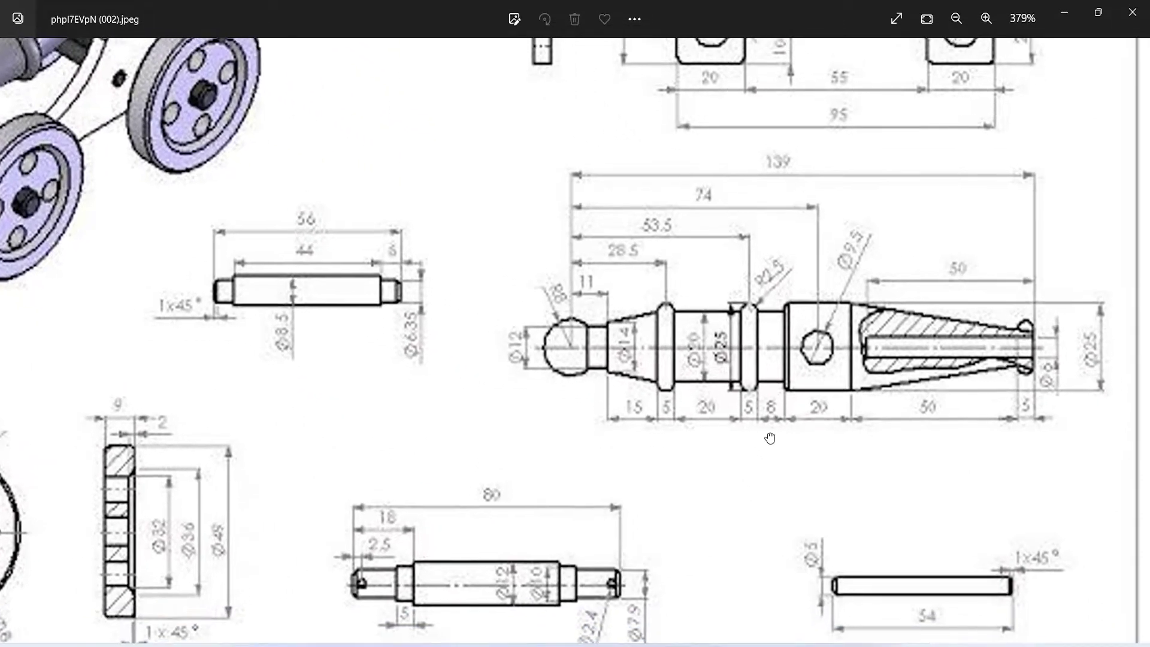
pyautogui.scroll(-2, 1095, 402)
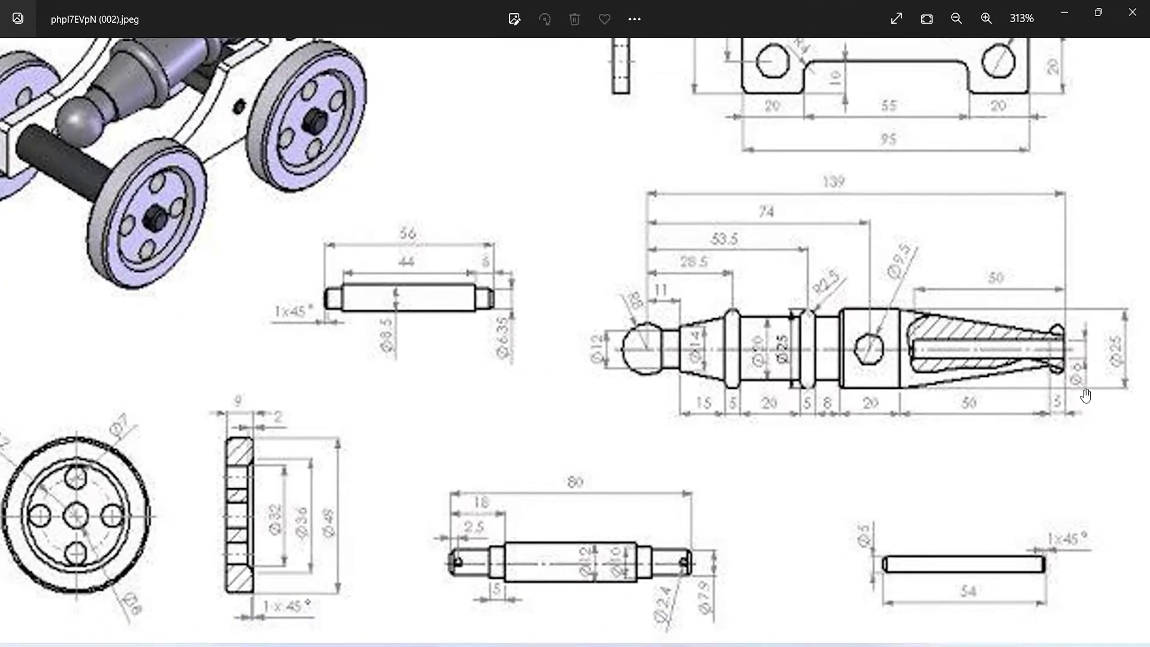
pyautogui.scroll(1, 1085, 395)
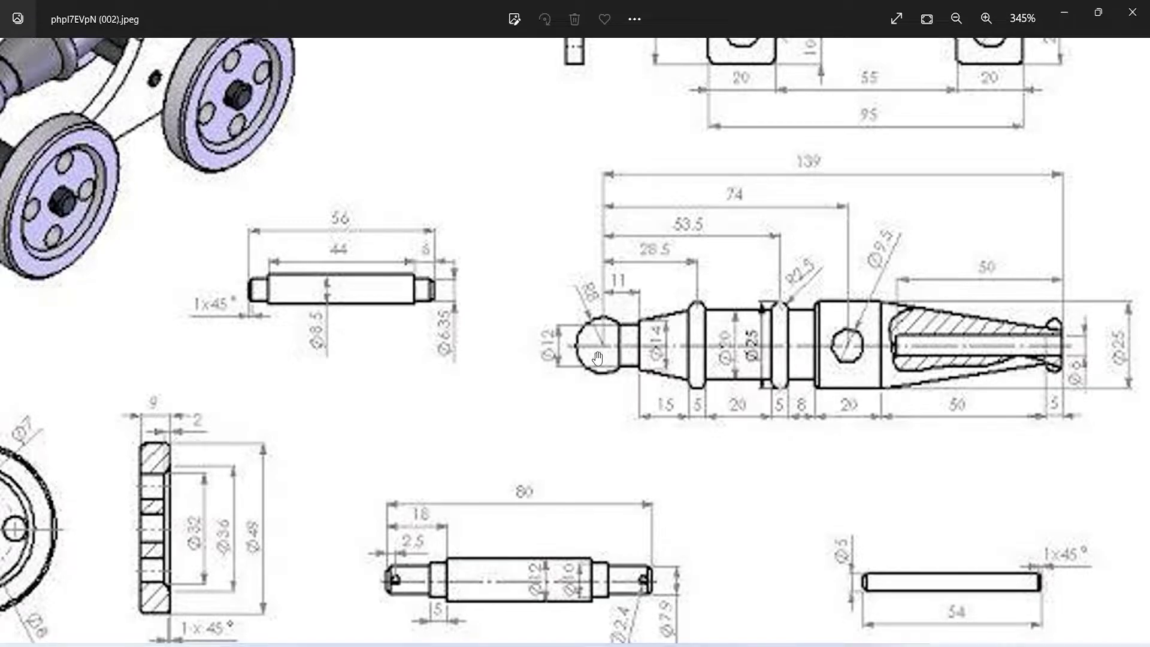
pyautogui.click(1064, 14)
# Draw a circle centred at the sketch origin for the ball end
pyautogui.click(146, 77)
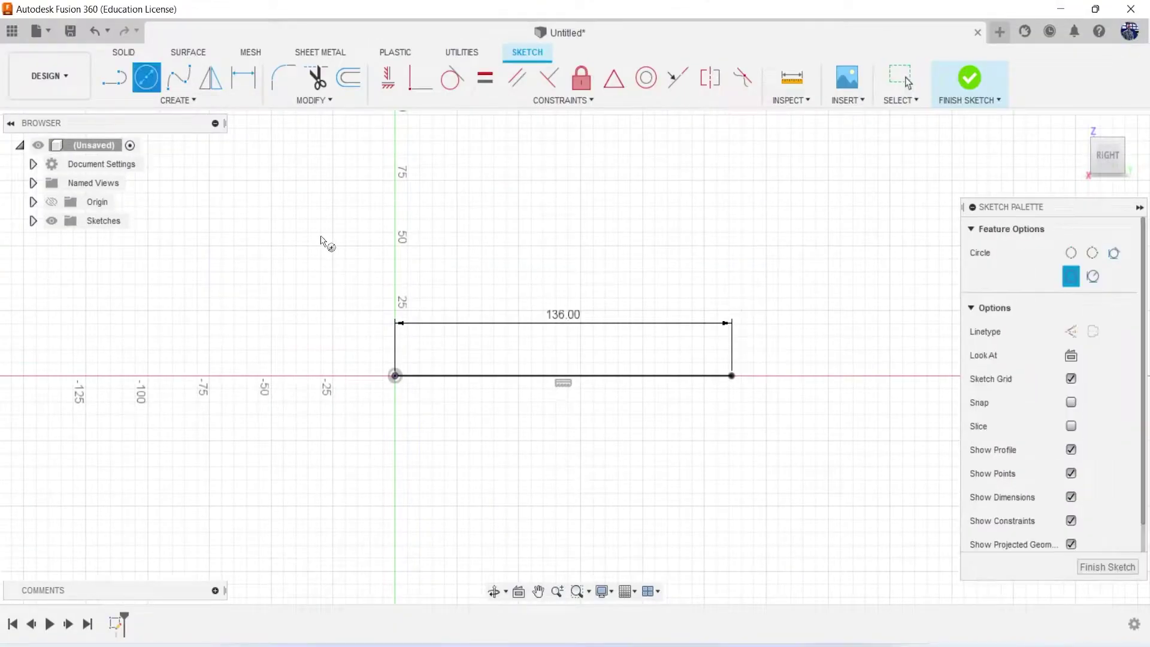
pyautogui.click(395, 375)
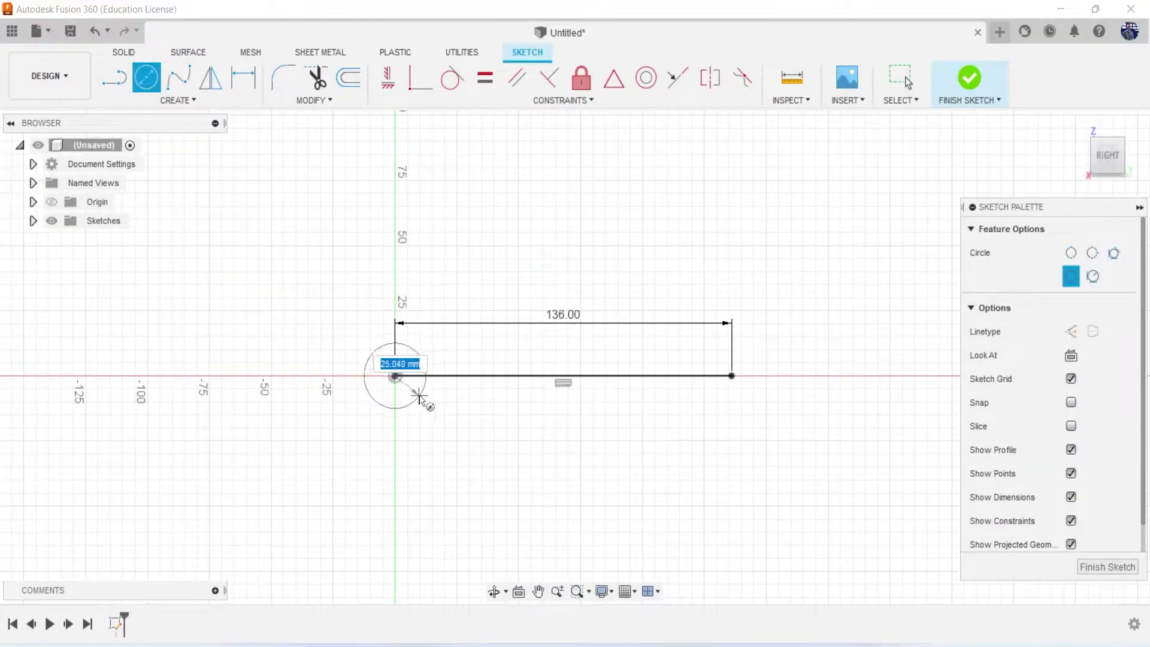
pyautogui.click(418, 398)
pyautogui.press('Escape')
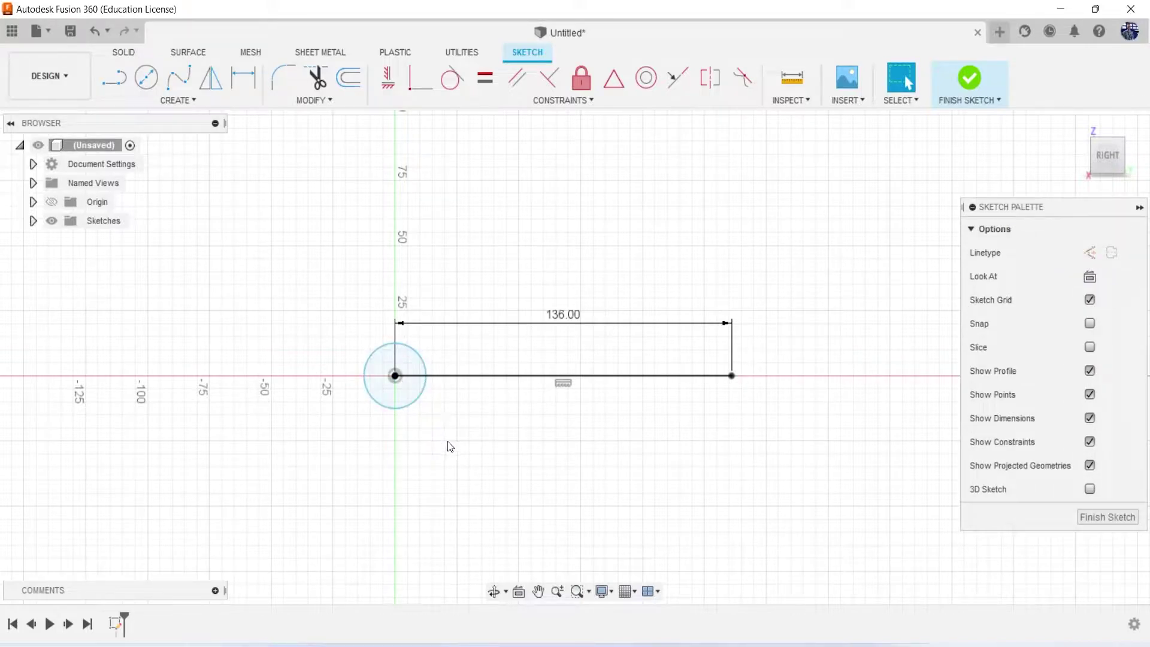
# Dimension the circle to an 8 mm radius and switch to the reference drawing
pyautogui.press('d')
pyautogui.click(418, 398)
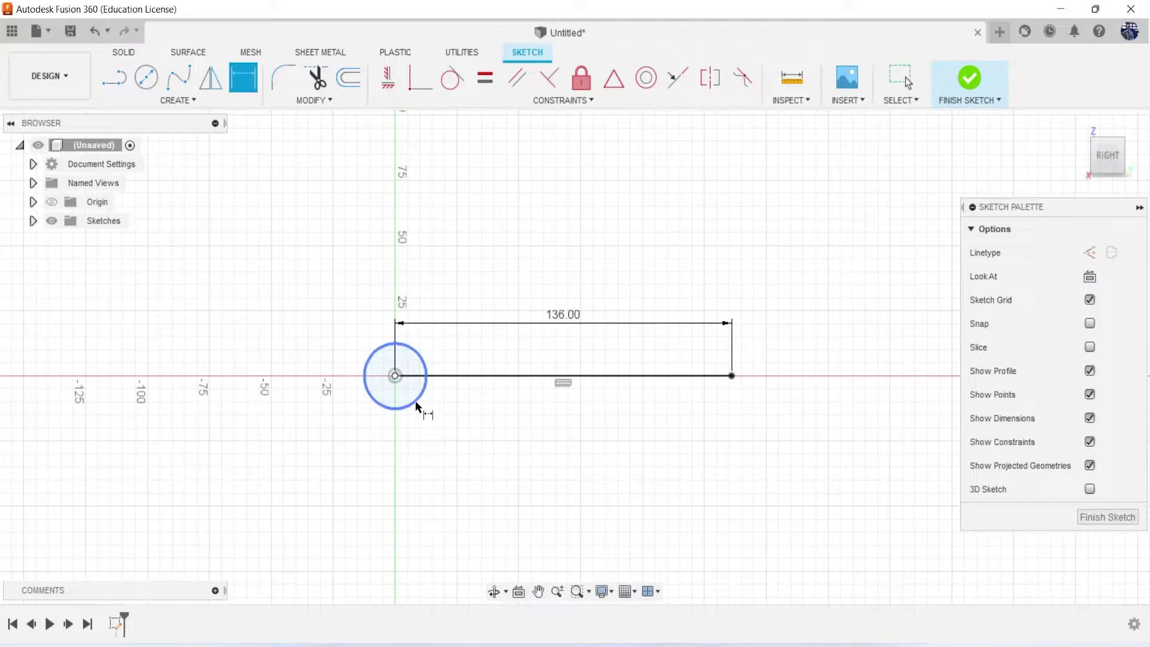
pyautogui.rightClick(289, 345)
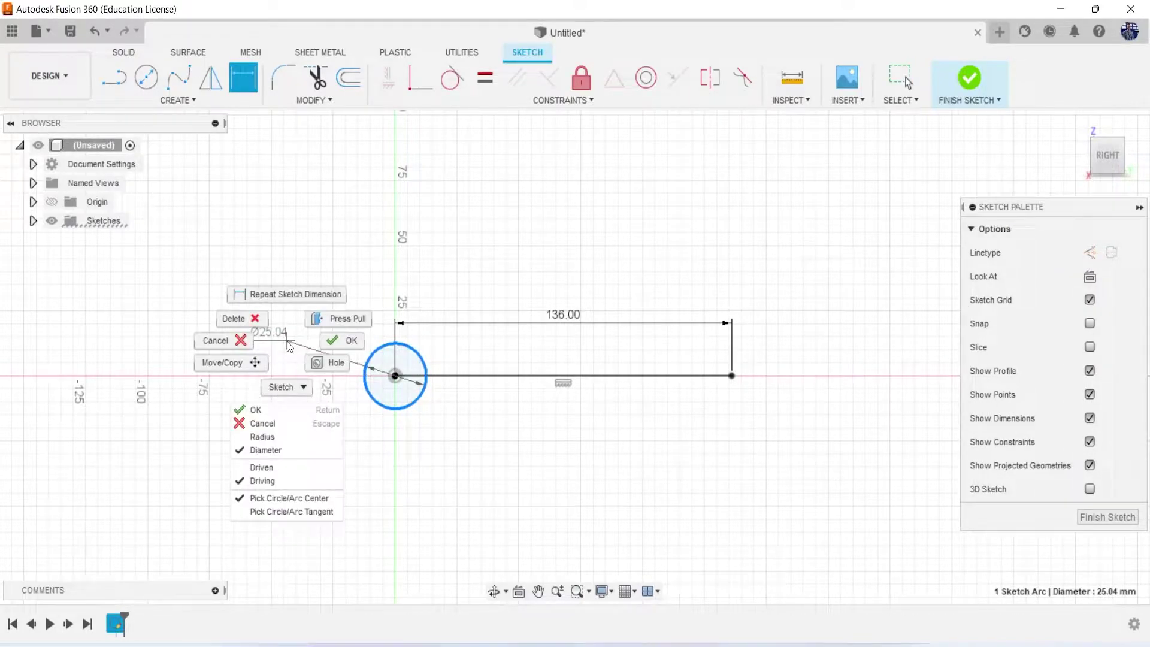
pyautogui.click(296, 437)
pyautogui.click(317, 422)
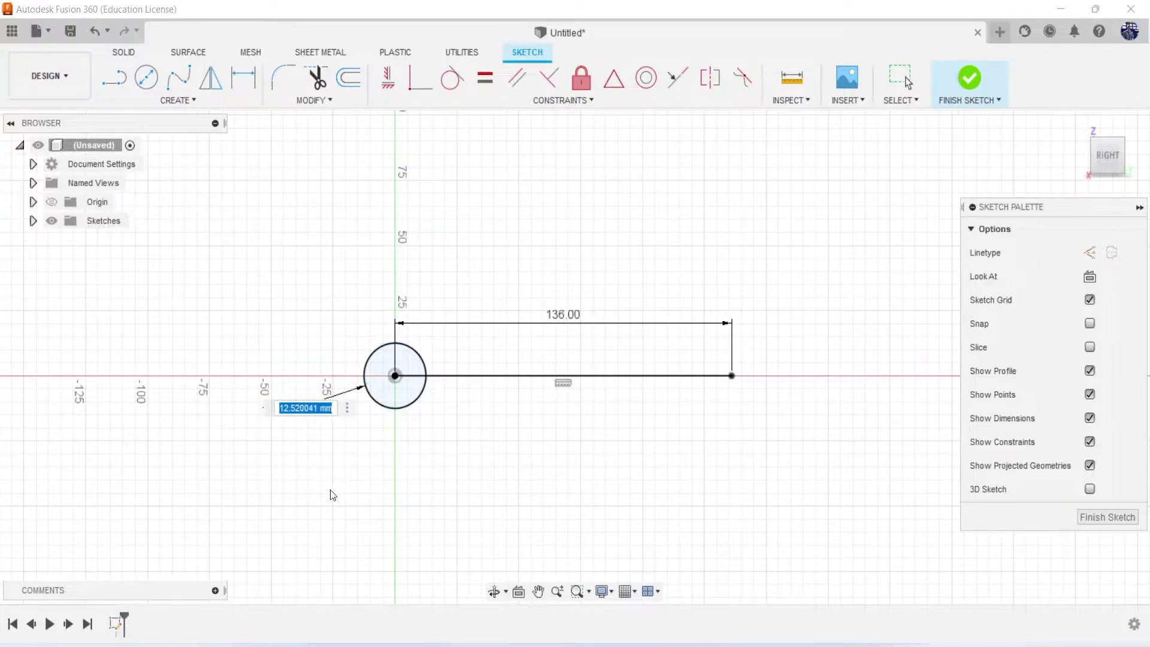
pyautogui.write('8')
pyautogui.press('Return')
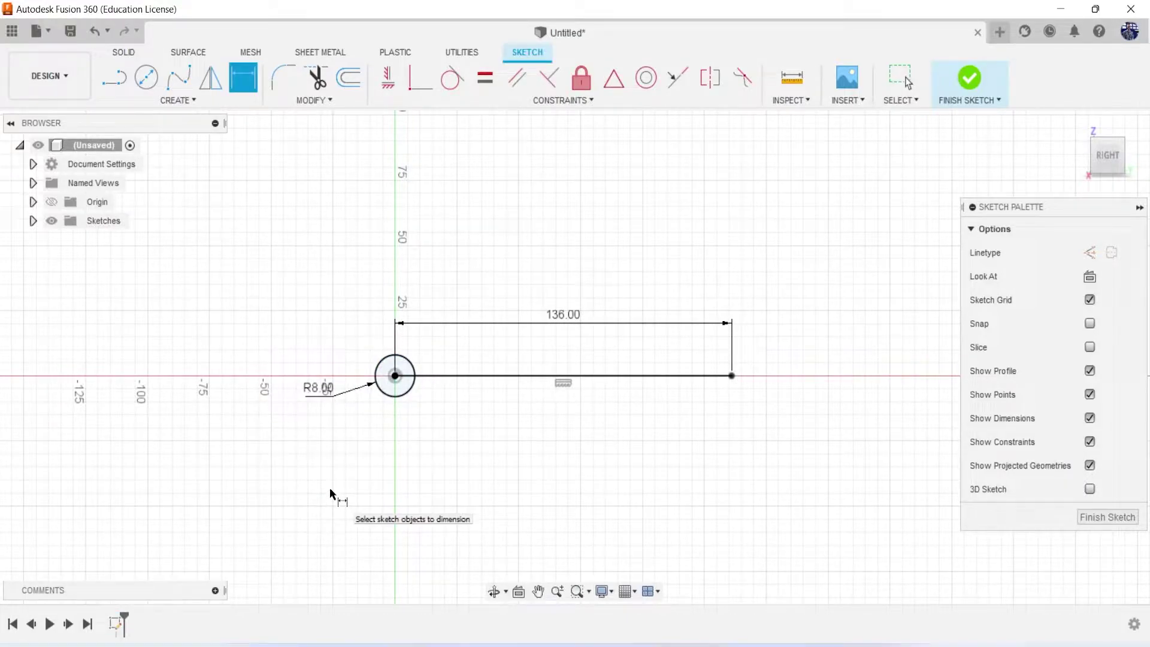
pyautogui.scroll(1, 407, 402)
pyautogui.scroll(2, 407, 401)
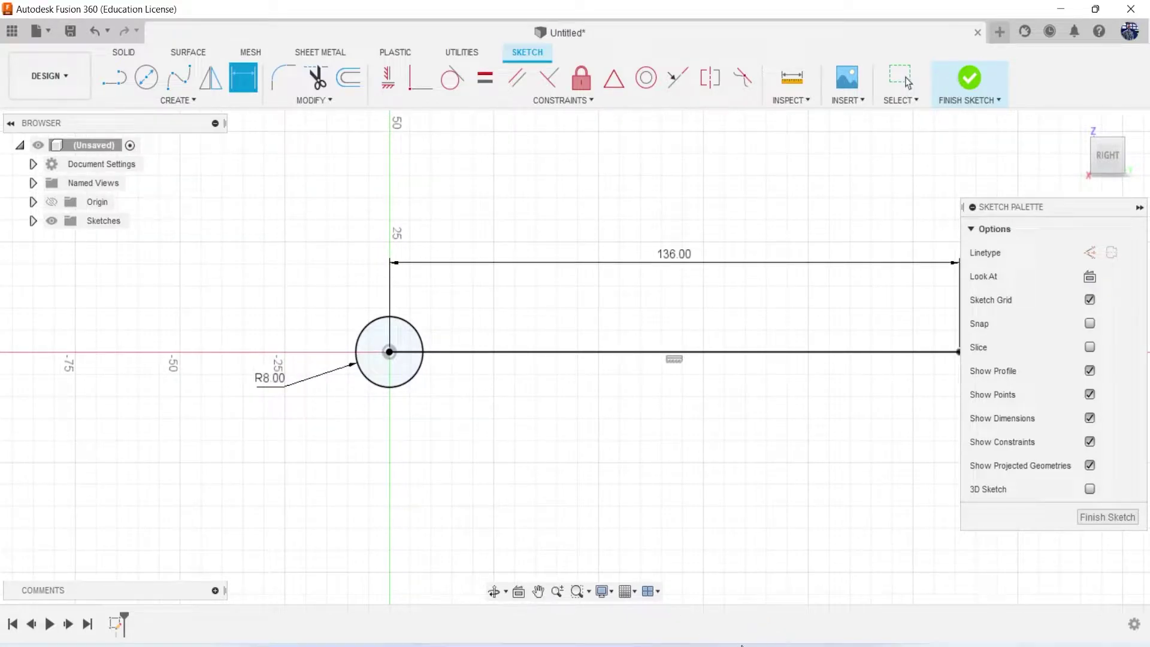
pyautogui.hotkey('alt', 'Tab')
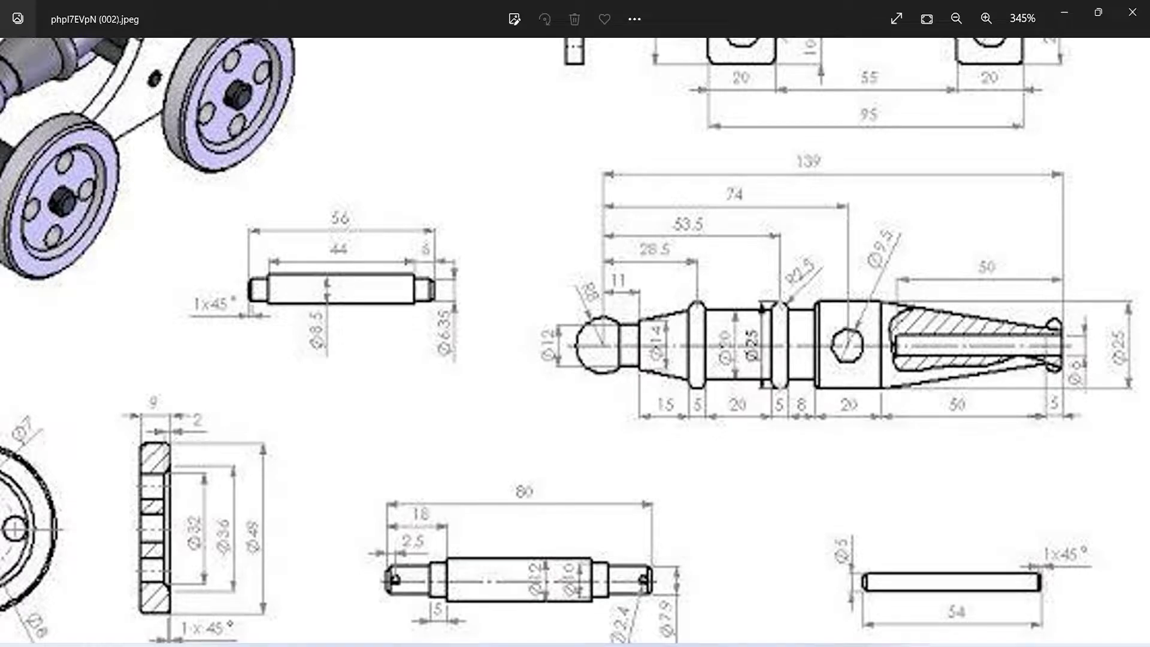
# Draw an 11 mm construction guide line starting on the vertical axis
pyautogui.hotkey('alt', 'Tab')
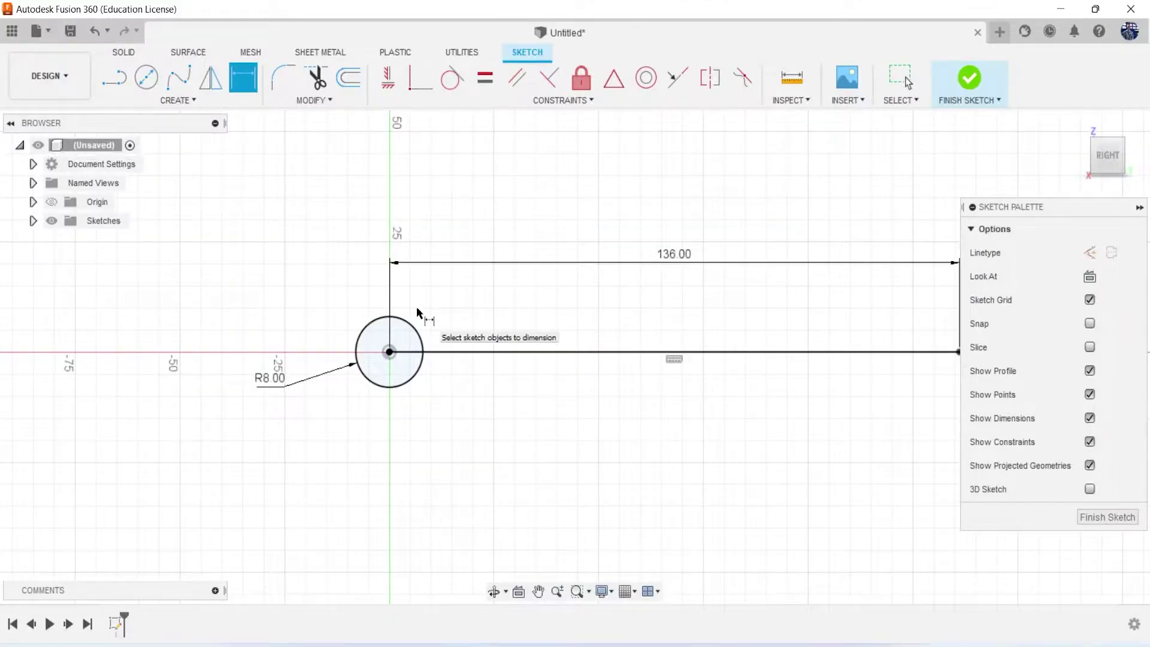
pyautogui.scroll(1, 417, 312)
pyautogui.press('l')
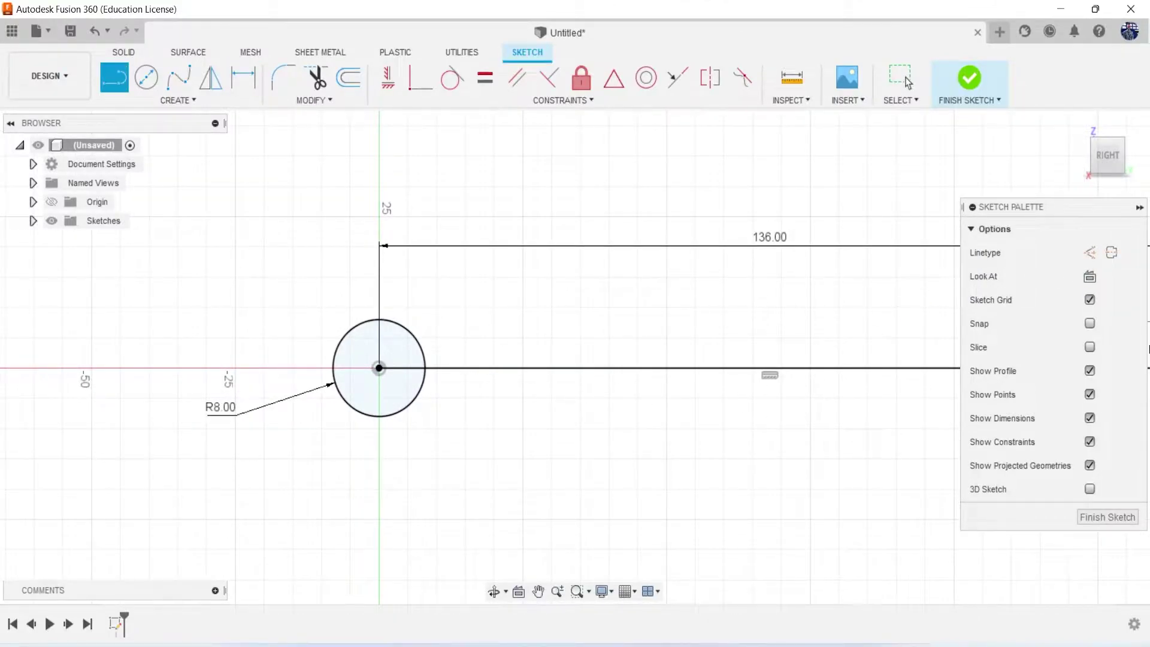
pyautogui.click(1089, 252)
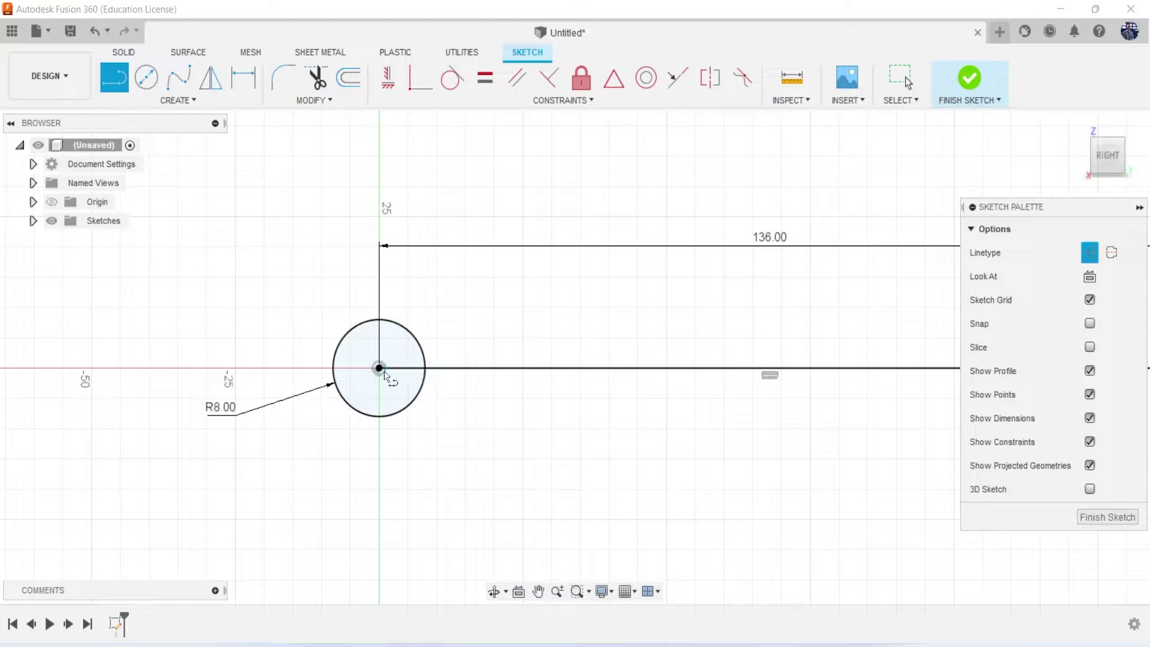
pyautogui.click(379, 296)
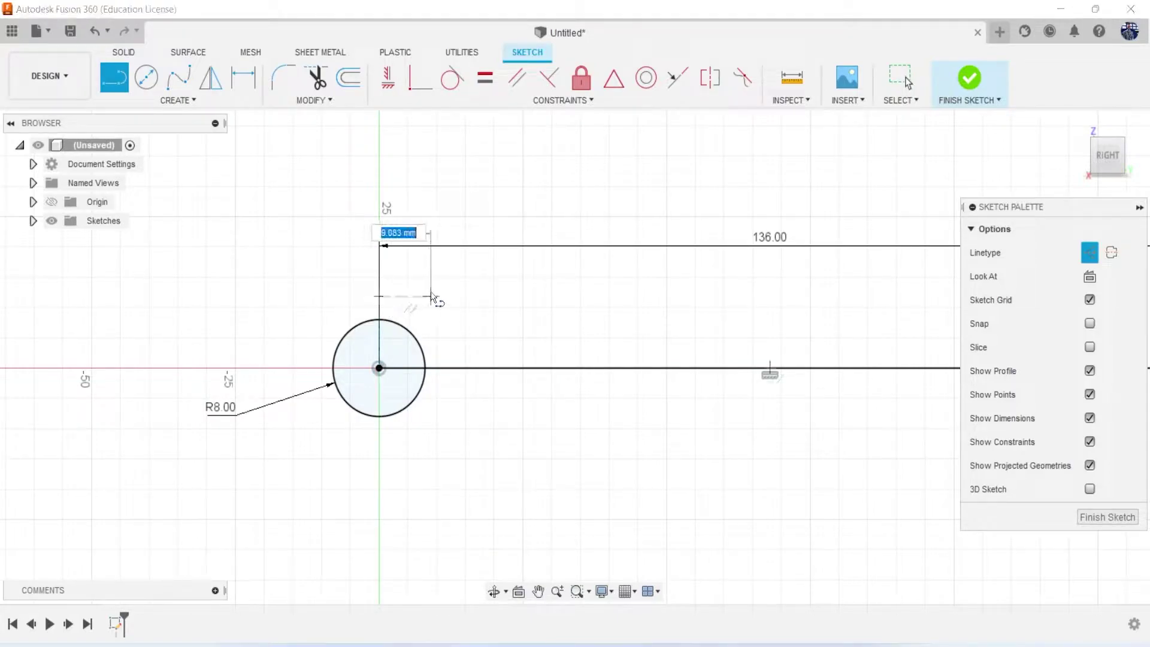
pyautogui.write('11')
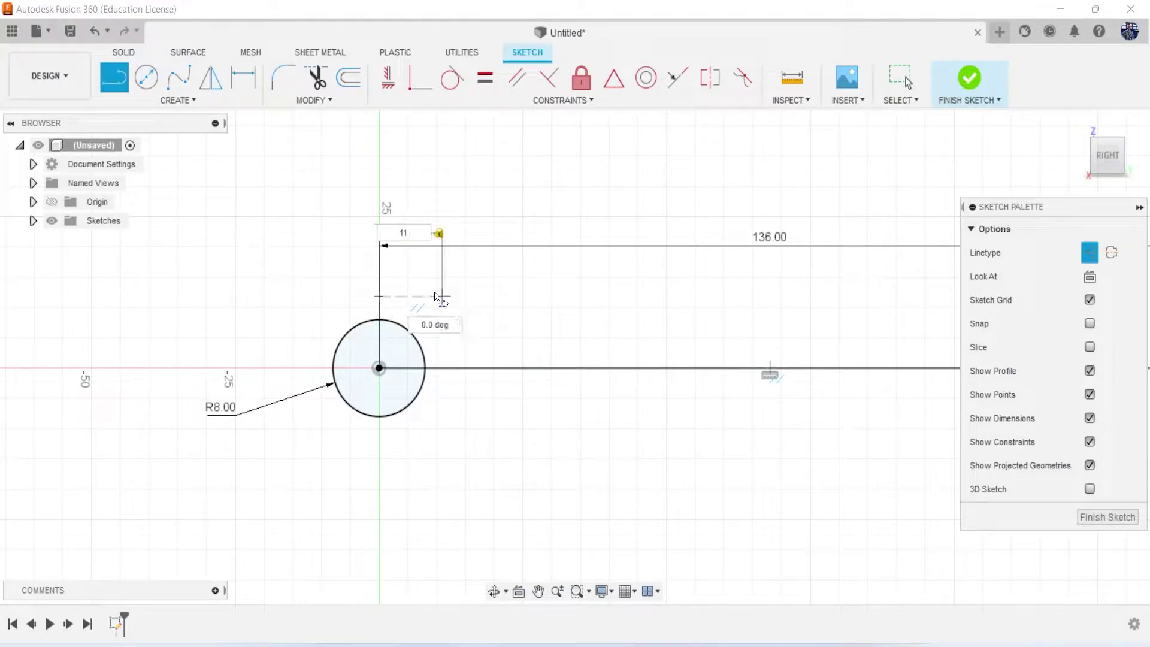
pyautogui.press('Return')
pyautogui.press('Escape')
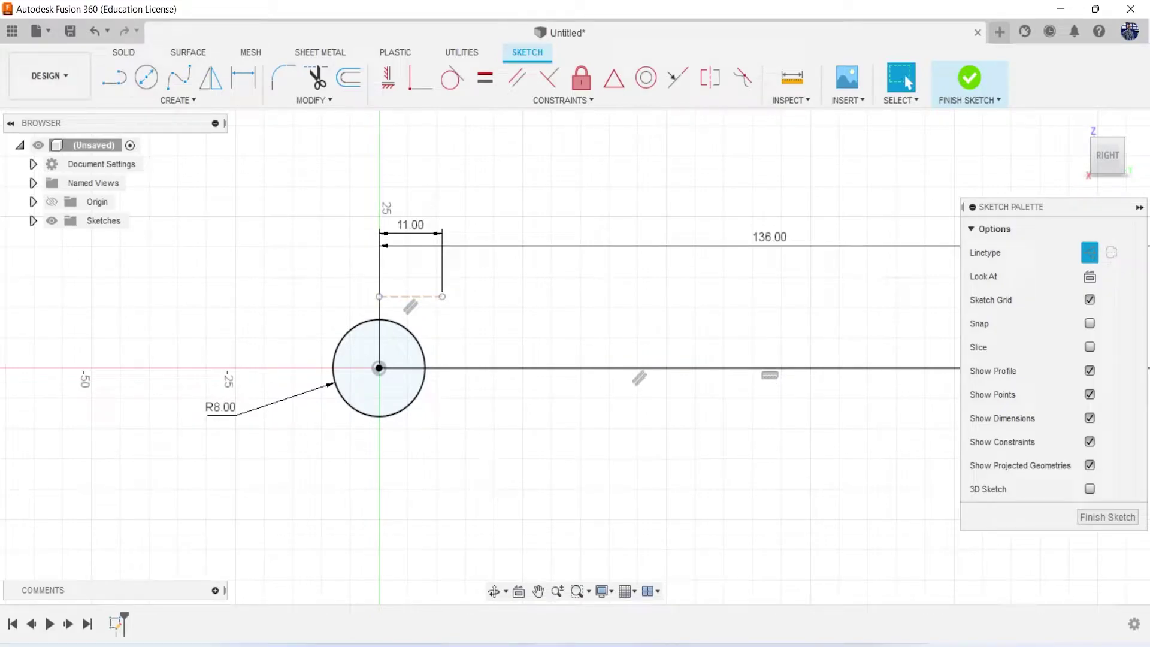
# Draw a 6 mm vertical line on the axis below the guide's end
pyautogui.hotkey('alt', 'Tab')
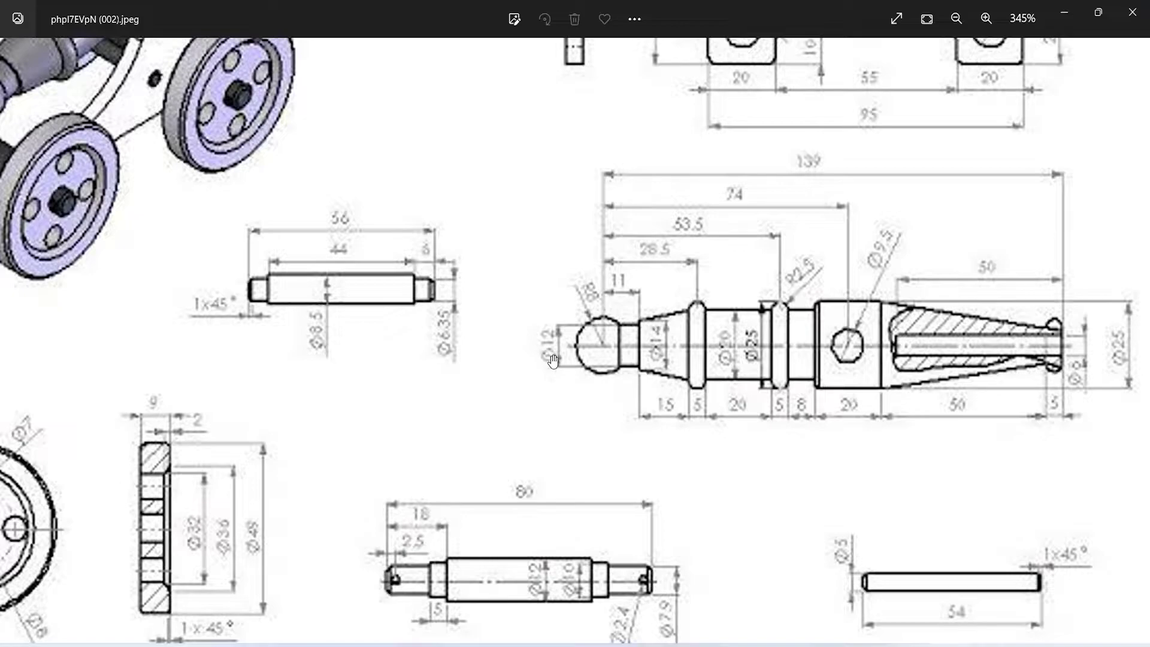
pyautogui.click(1064, 12)
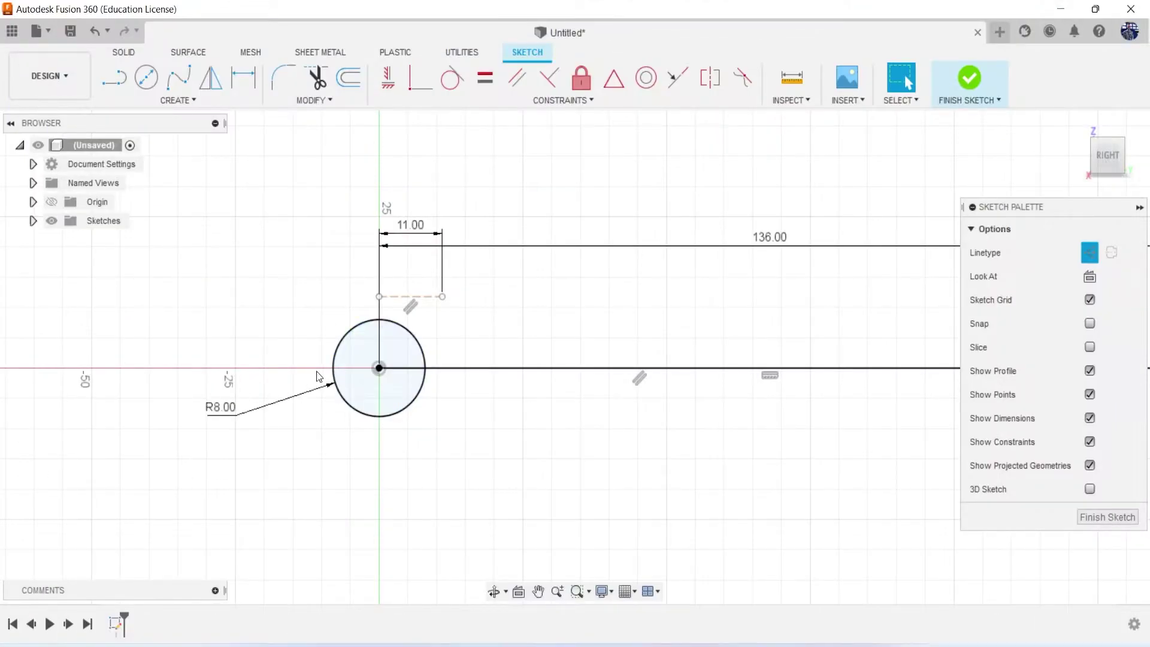
pyautogui.press('l')
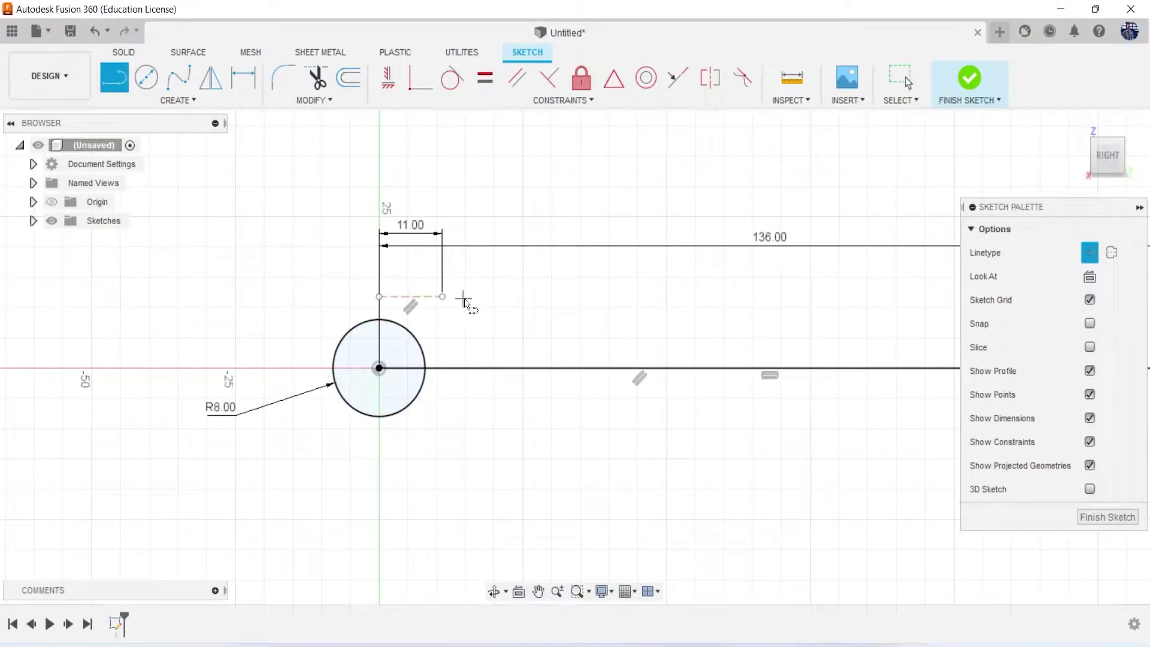
pyautogui.click(445, 367)
pyautogui.write('6')
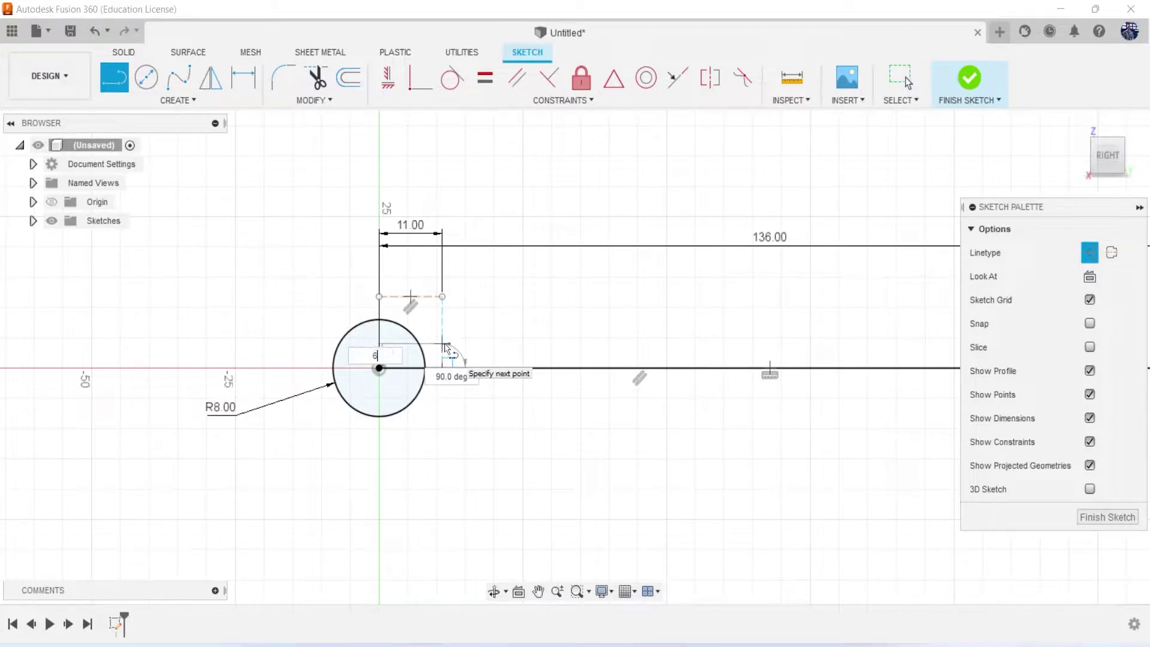
pyautogui.press('Return')
pyautogui.press('Escape')
# Convert the 6 mm vertical line from construction to a normal line
pyautogui.scroll(1, 479, 379)
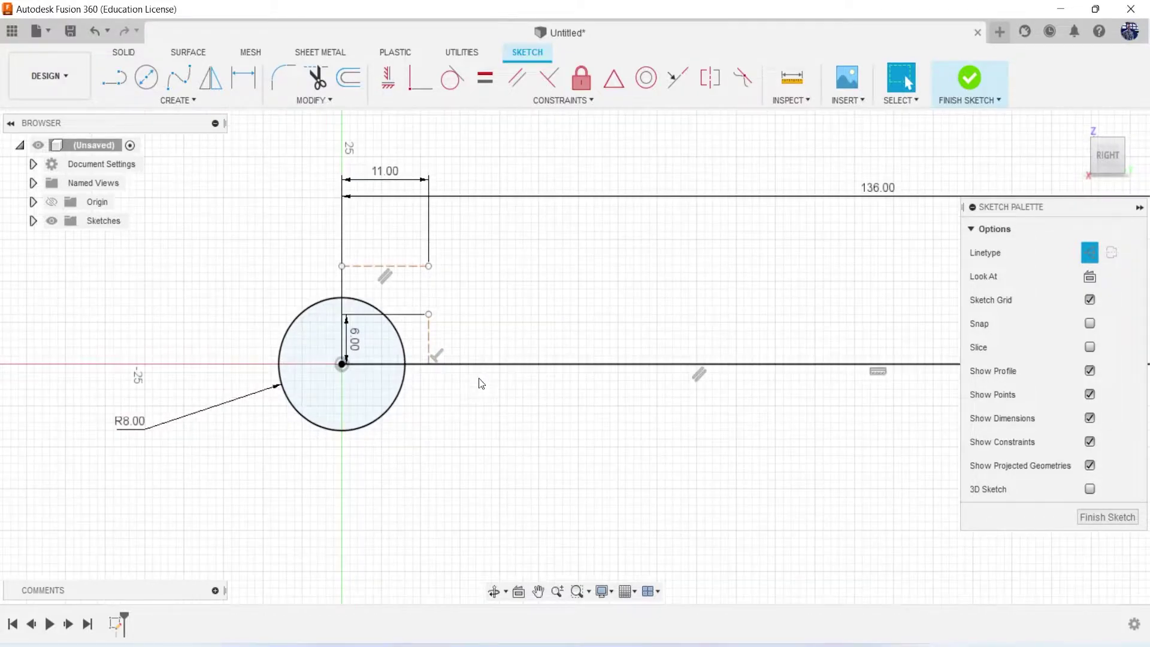
pyautogui.scroll(3, 479, 379)
pyautogui.click(402, 311)
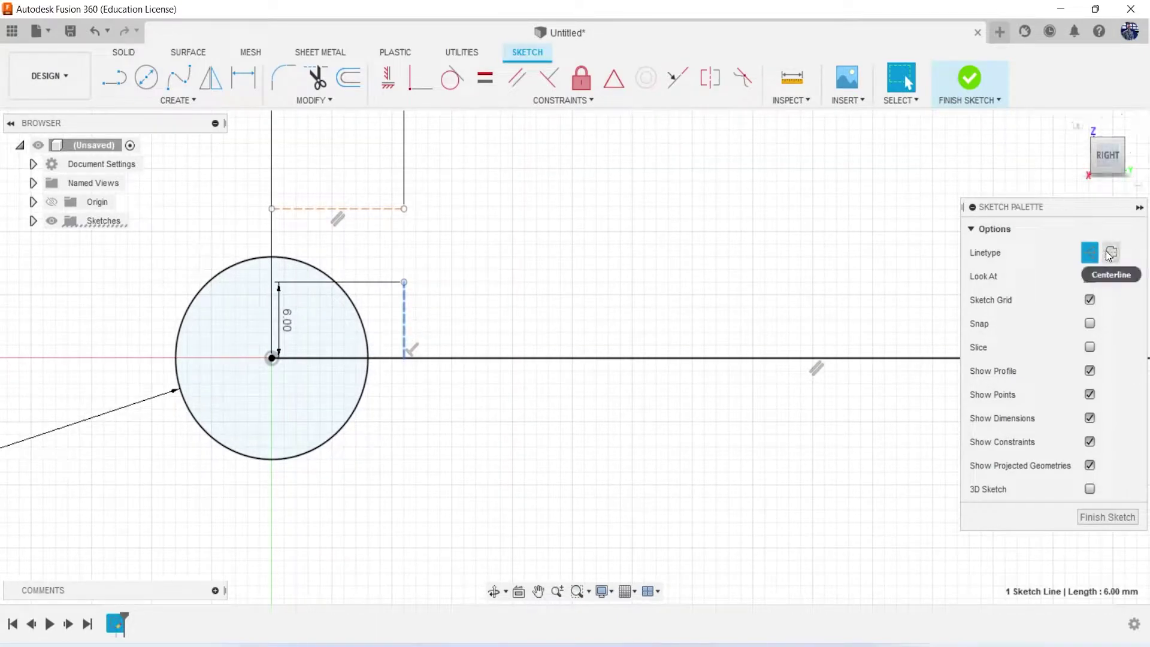
pyautogui.click(1089, 253)
pyautogui.click(462, 279)
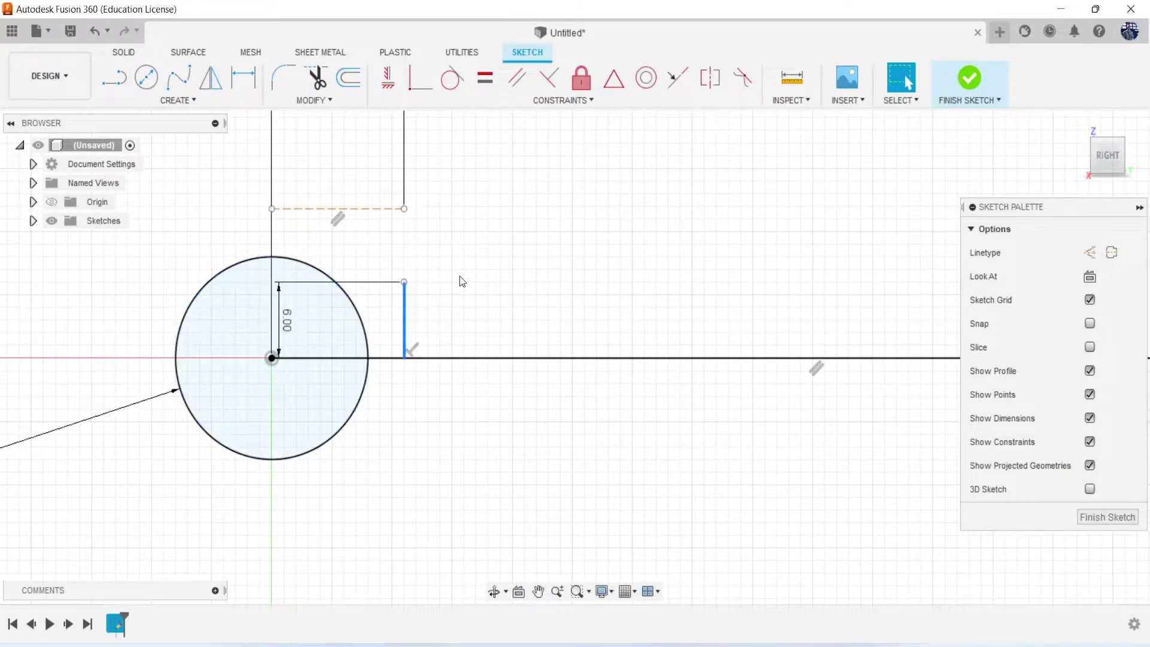
# Draw a normal horizontal top line from the 6 mm line to the circle
pyautogui.press('l')
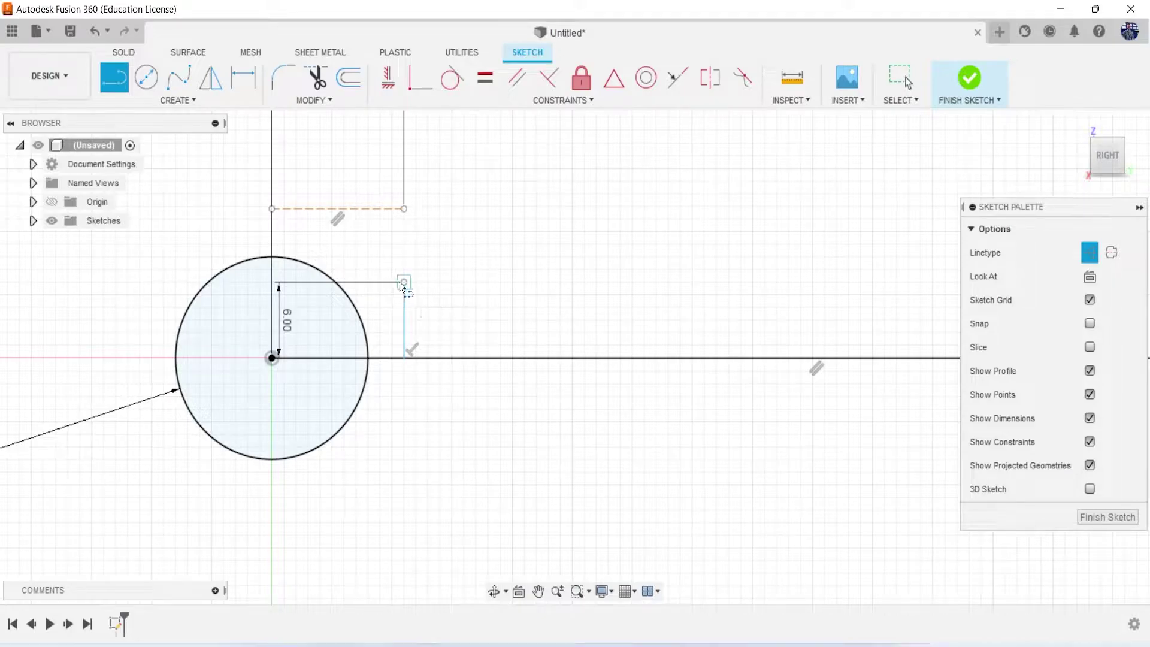
pyautogui.click(404, 282)
pyautogui.press('Escape')
pyautogui.press('Escape')
pyautogui.scroll(2, 366, 282)
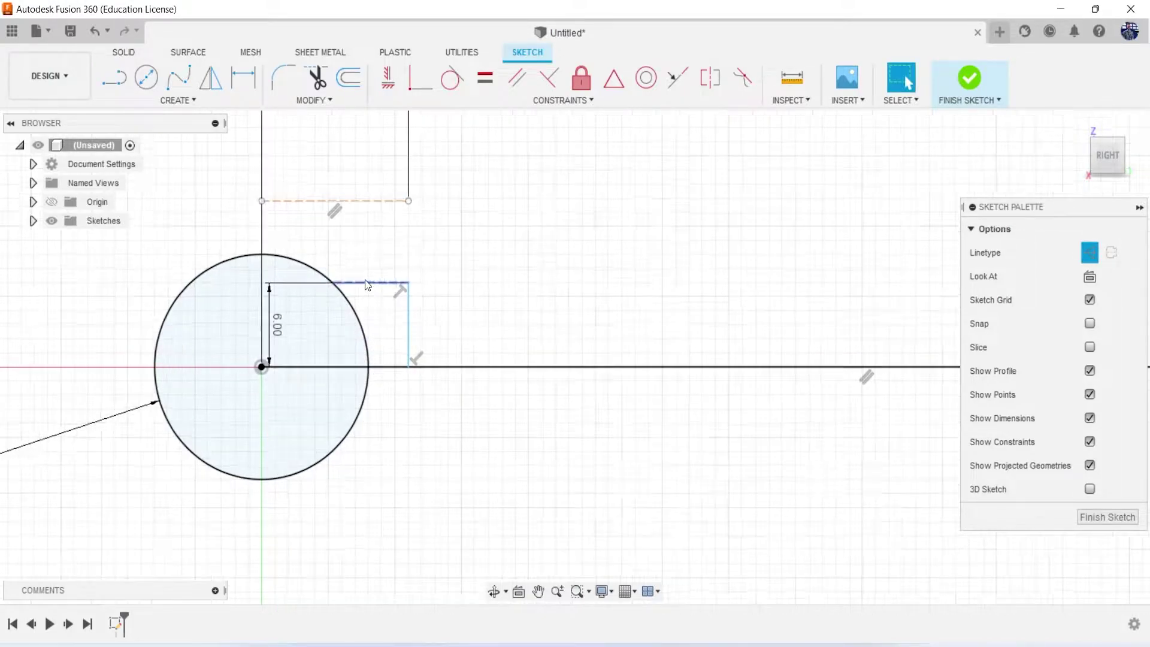
pyautogui.scroll(2, 362, 285)
pyautogui.click(360, 283)
pyautogui.click(1088, 255)
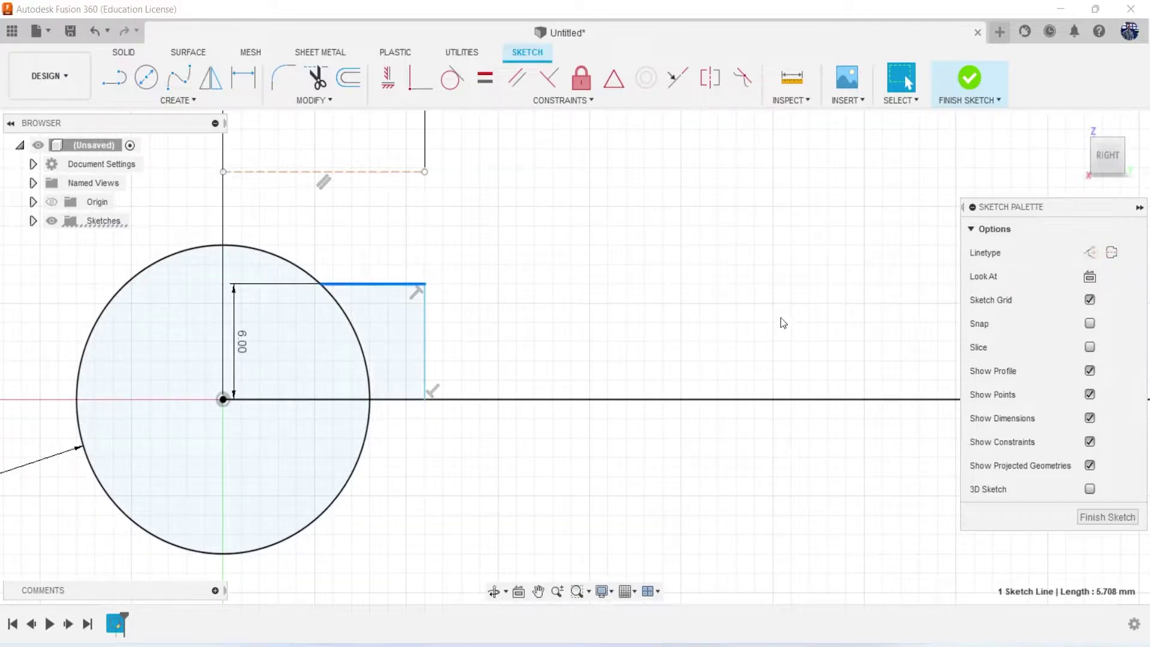
pyautogui.click(355, 328)
# Deselect the circle and compare the sketch against the reference drawing
pyautogui.scroll(-3, 349, 404)
pyautogui.scroll(2, 350, 405)
pyautogui.click(617, 557)
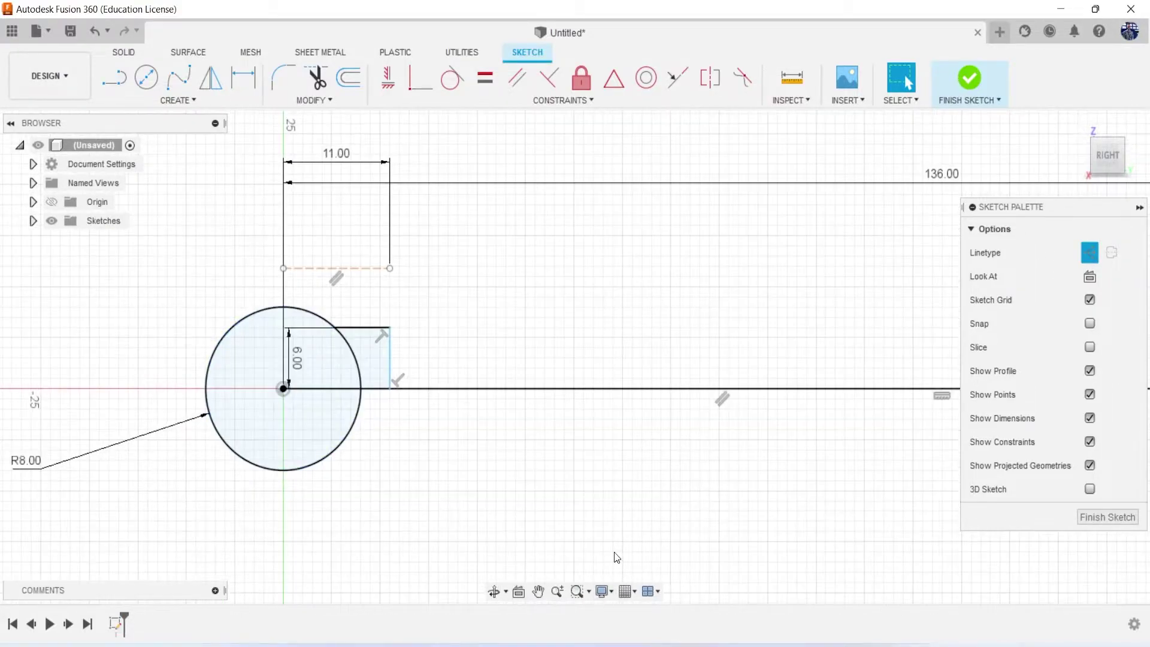
pyautogui.hotkey('alt', 'Tab')
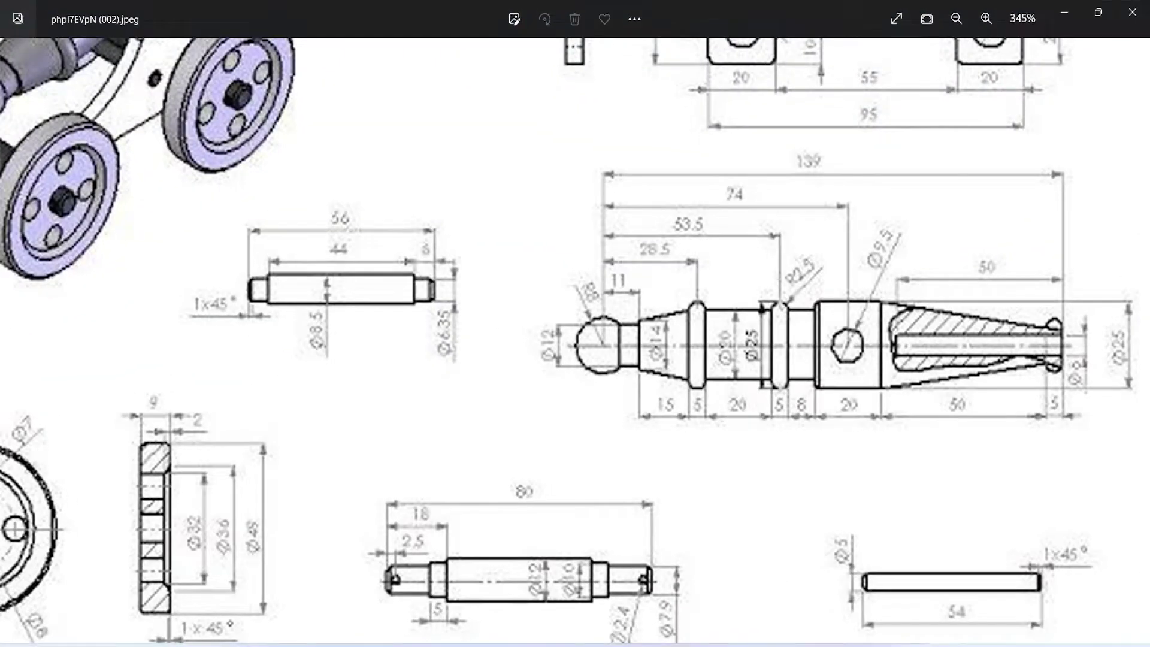
pyautogui.hotkey('alt', 'Tab')
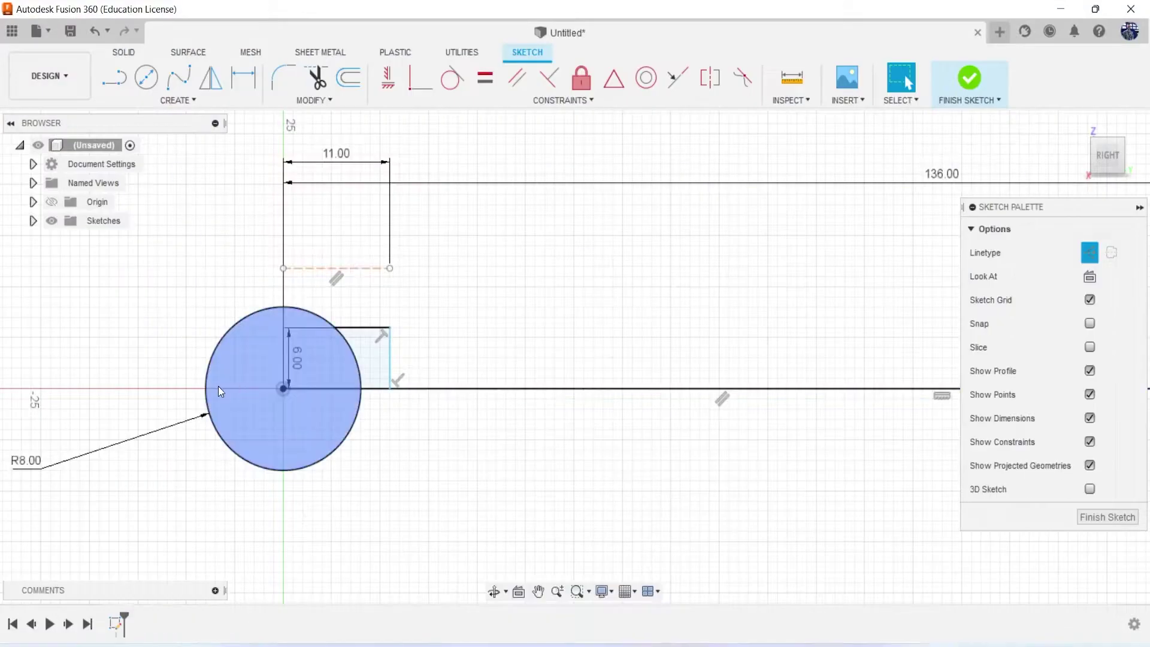
# Trim the circle arc inside the neck and draw a line from its centre to the left edge
pyautogui.click(359, 376)
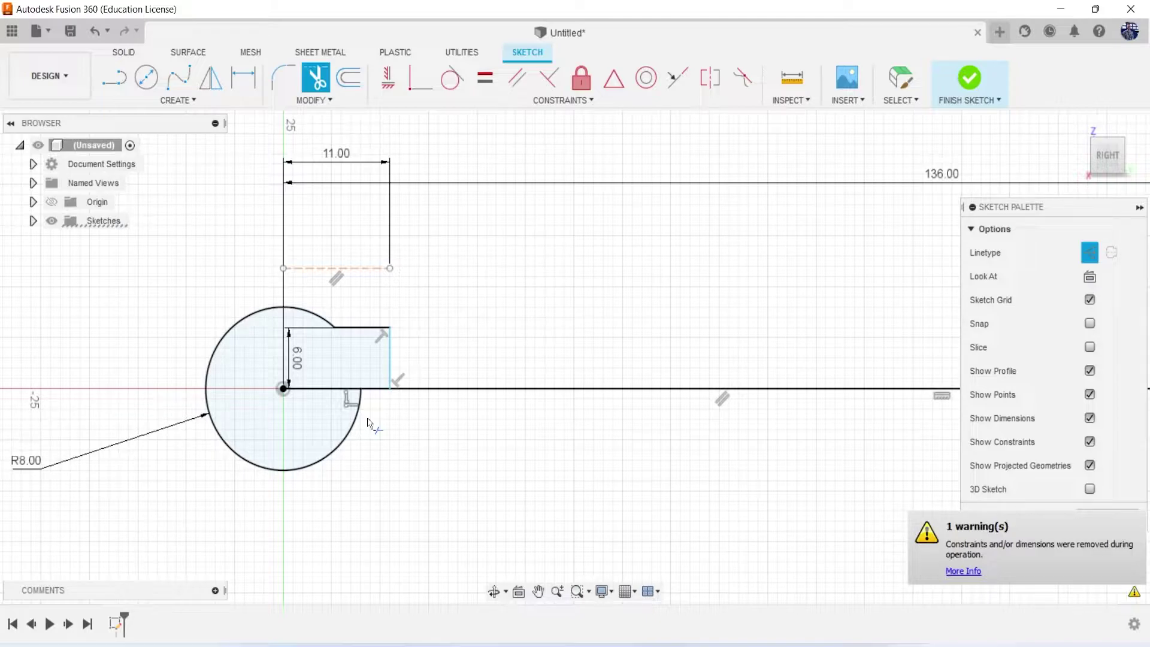
pyautogui.press('l')
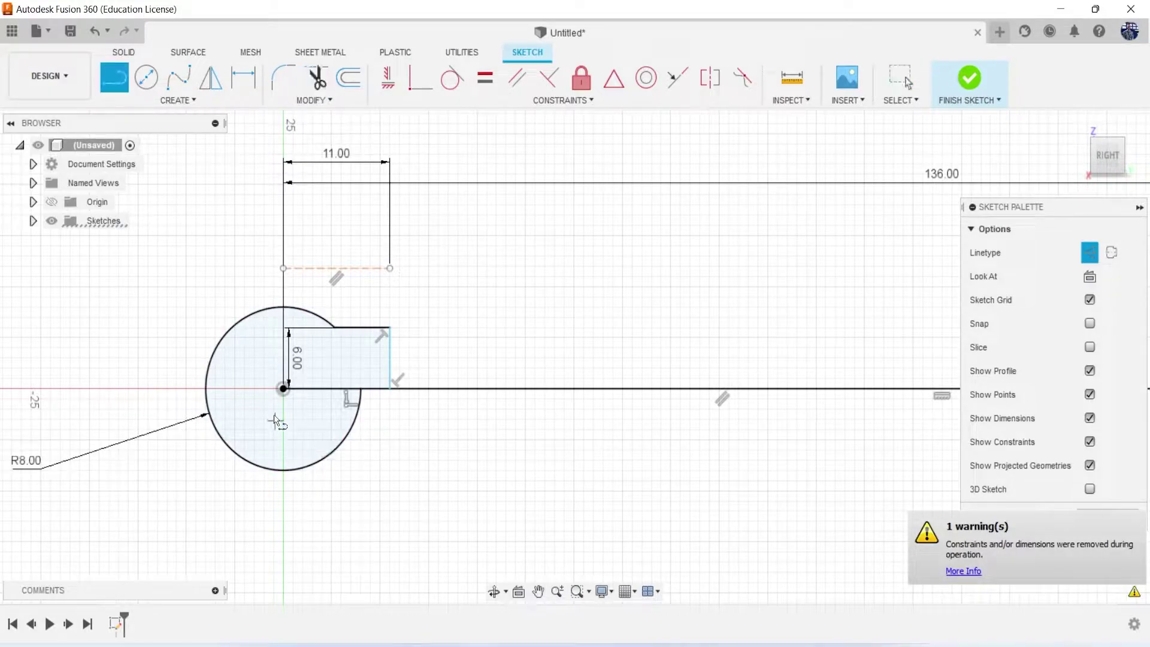
pyautogui.click(283, 388)
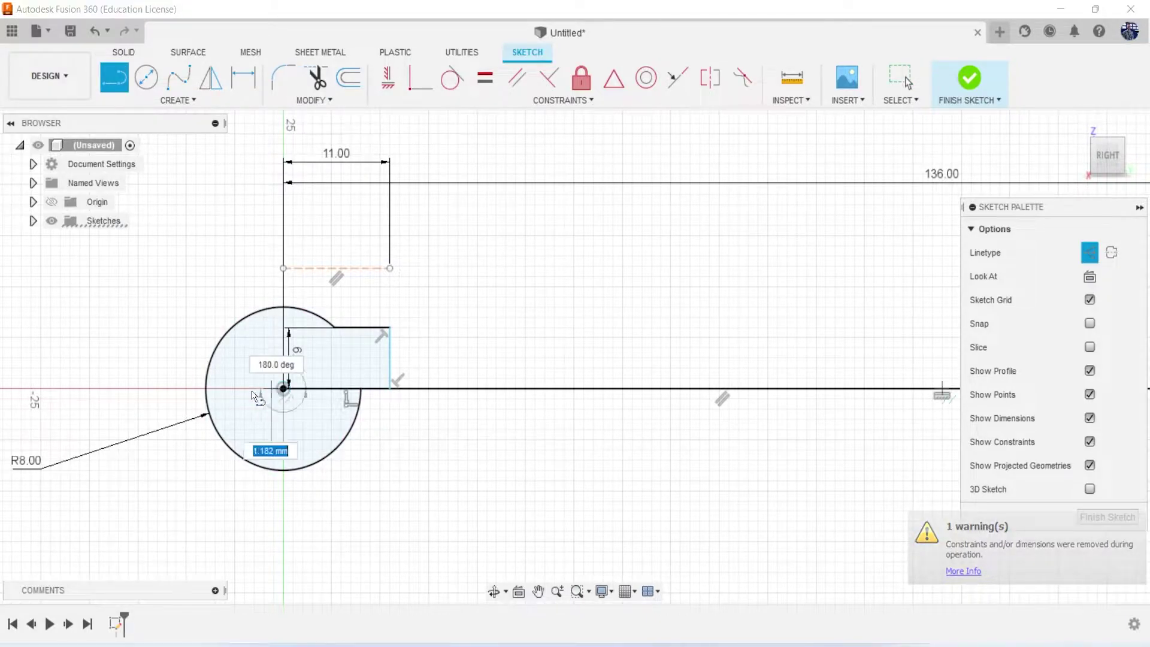
pyautogui.click(209, 389)
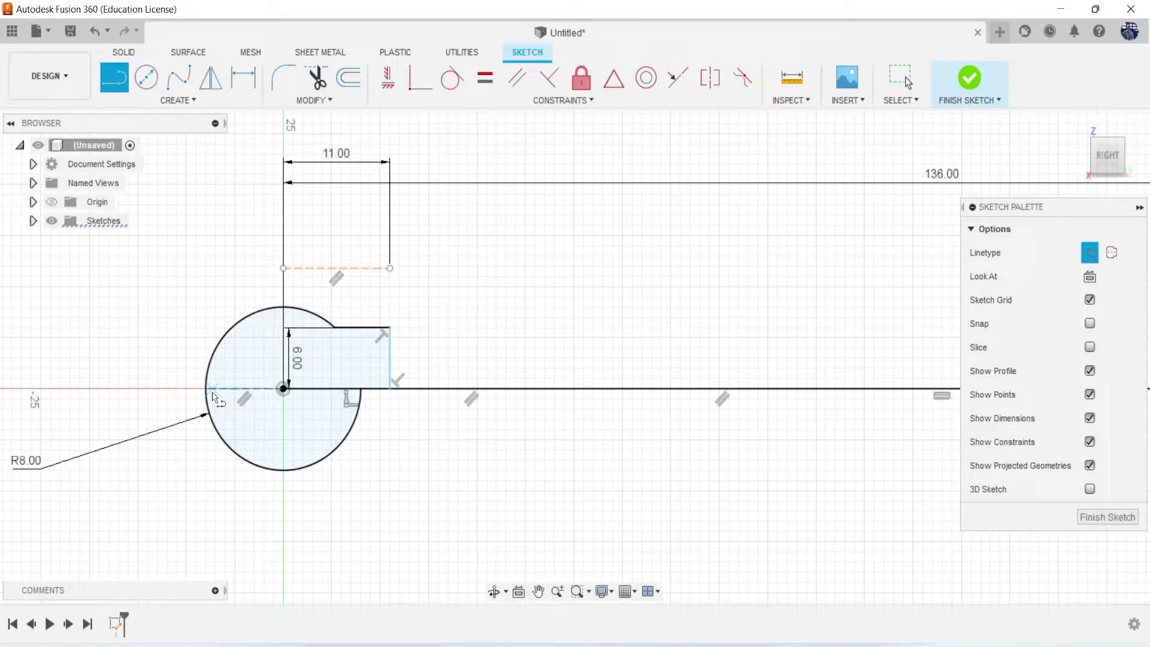
pyautogui.press('Escape')
# Trim the lower arc and extra axis segment, and turn off construction mode
pyautogui.press('t')
pyautogui.click(239, 458)
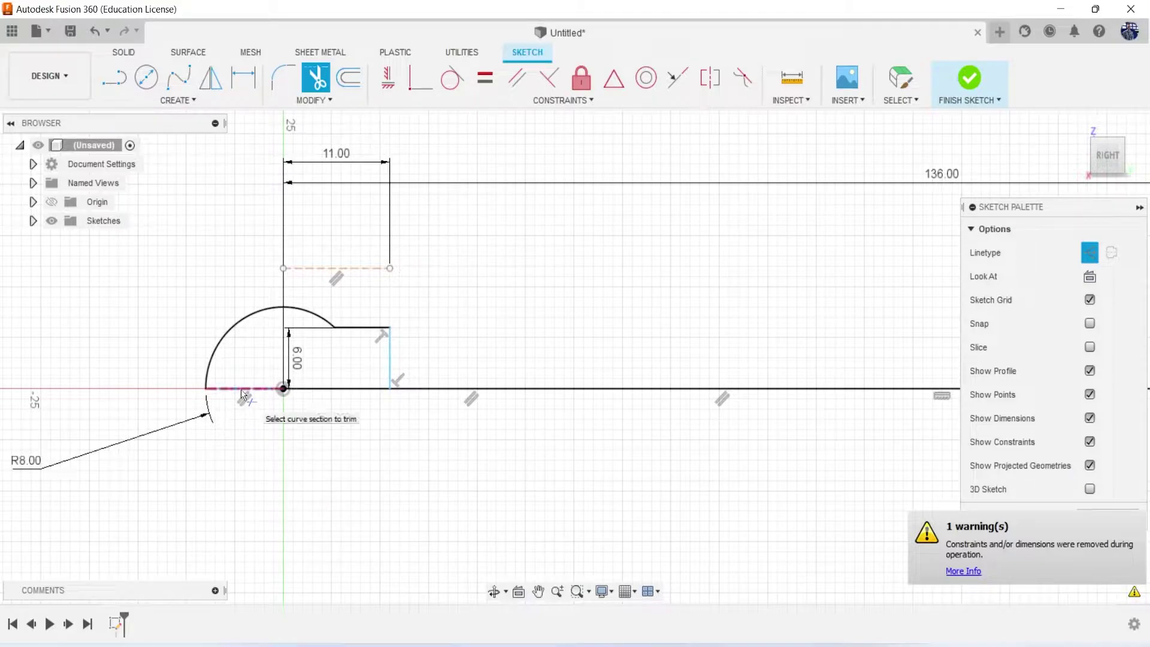
pyautogui.click(243, 392)
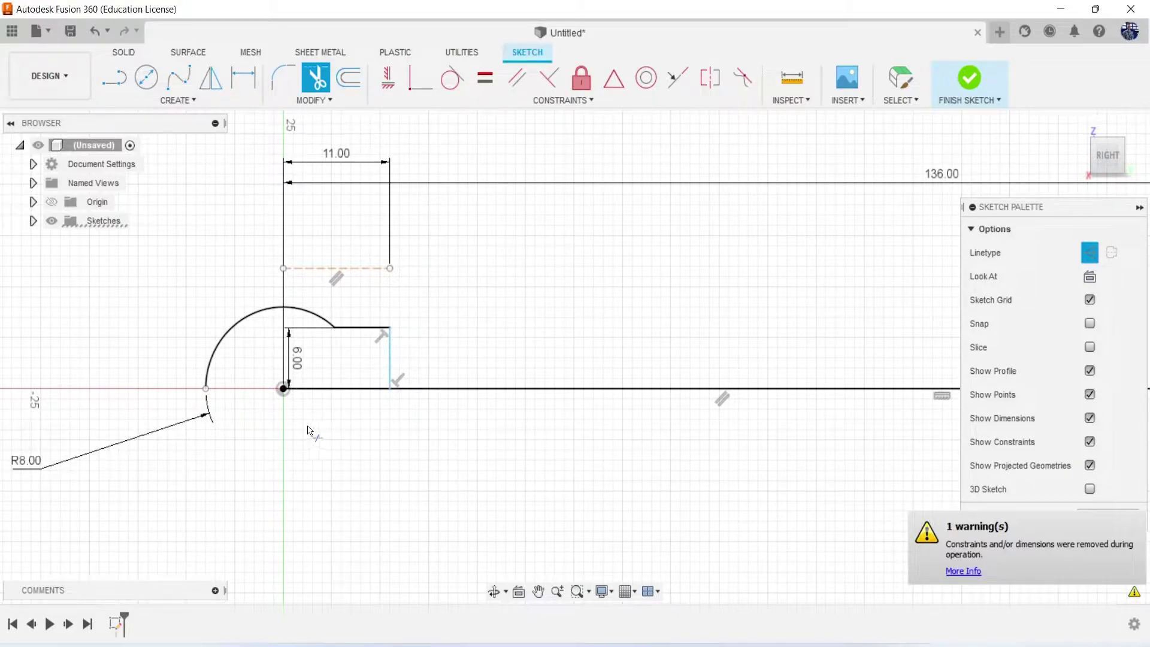
pyautogui.click(1089, 253)
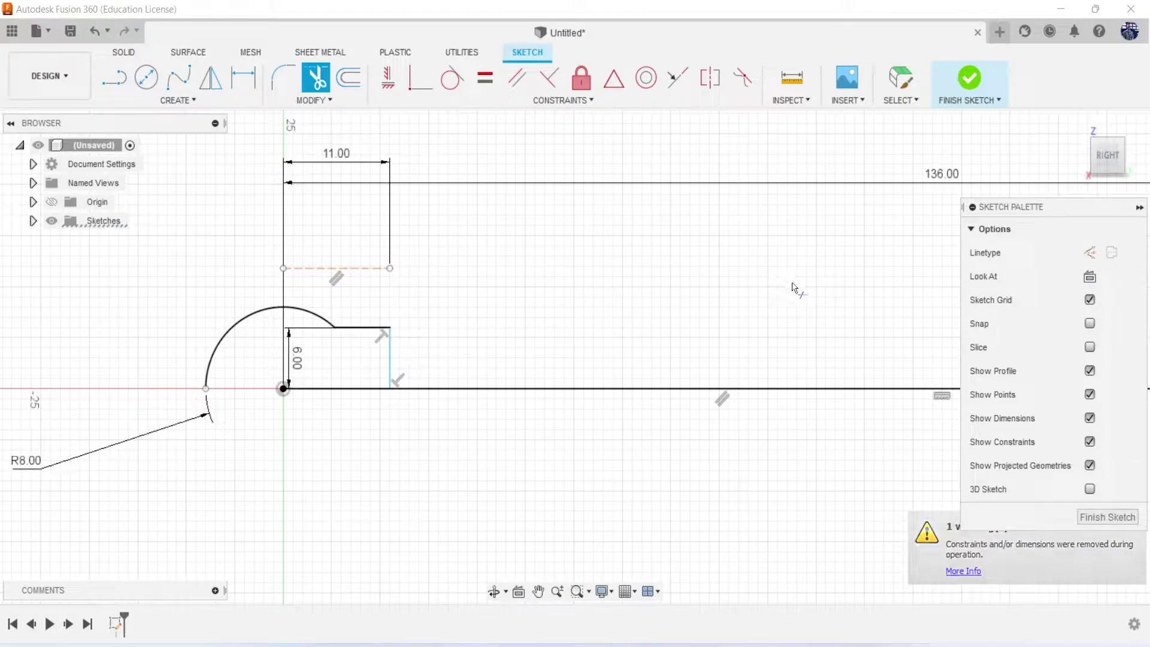
pyautogui.press('l')
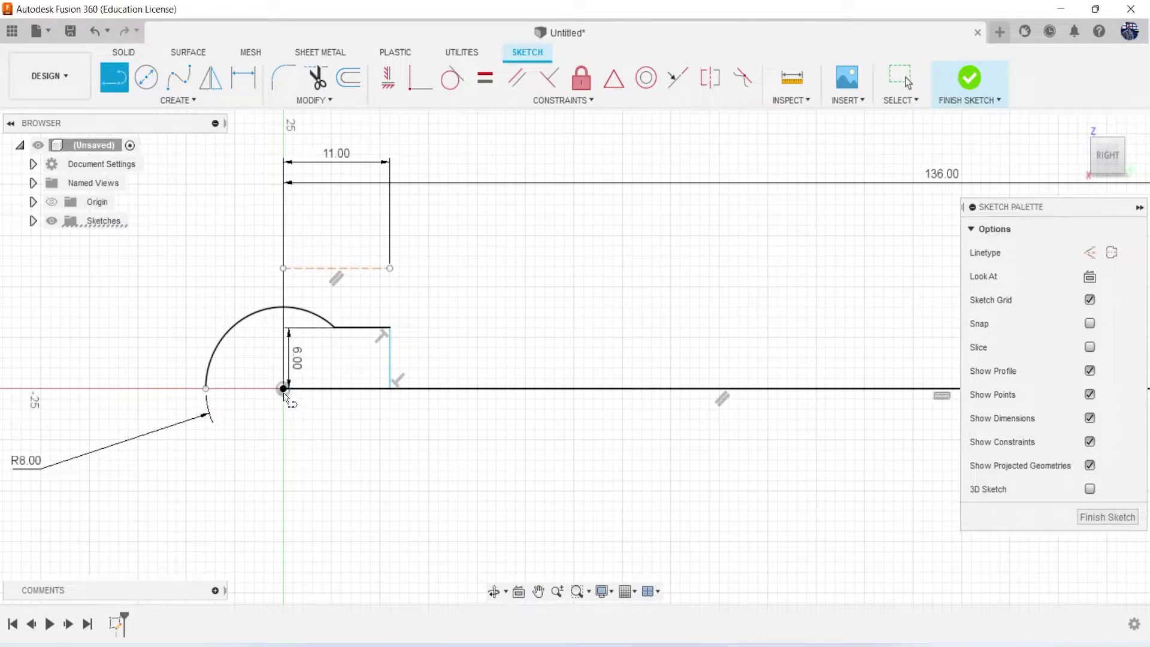
pyautogui.scroll(-2, 439, 476)
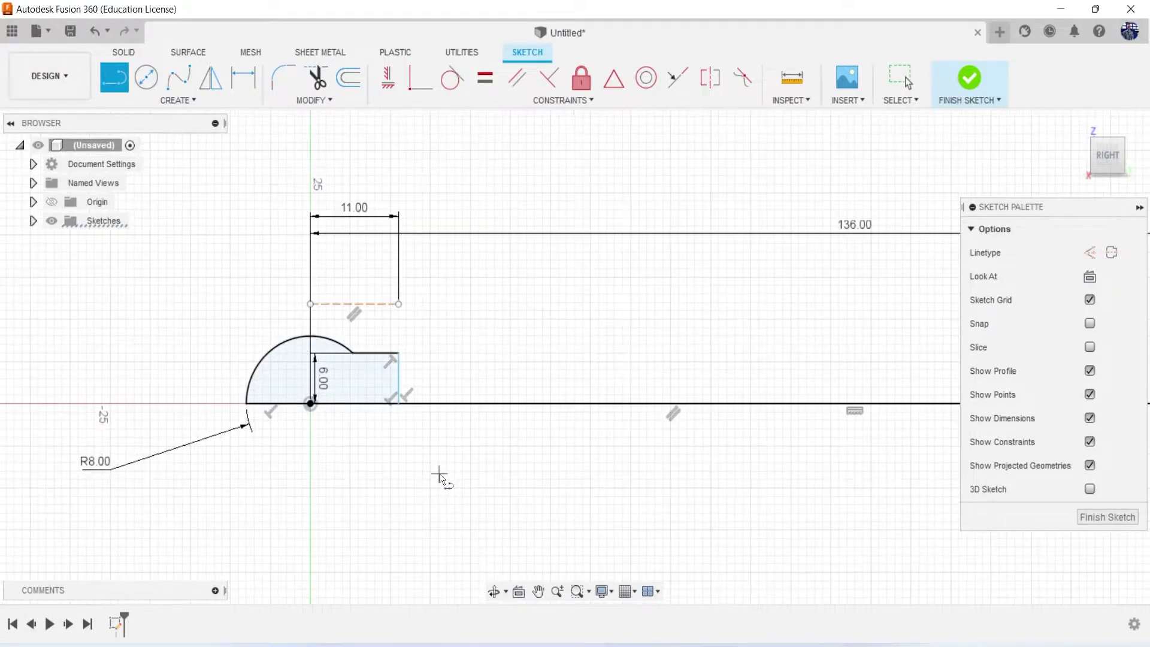
pyautogui.scroll(1, 411, 440)
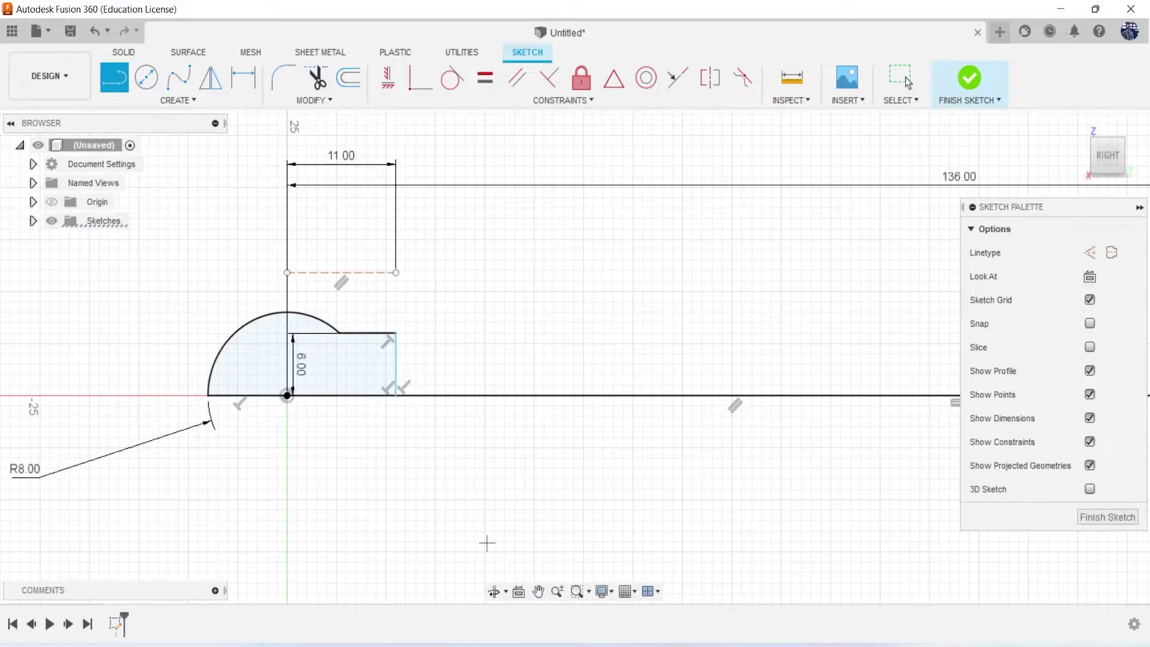
# Switch to the phpI7EVpN (002).jpeg drawing to read the neck's Ø14 and 15 mm dimensions
pyautogui.hotkey('alt', 'Tab')
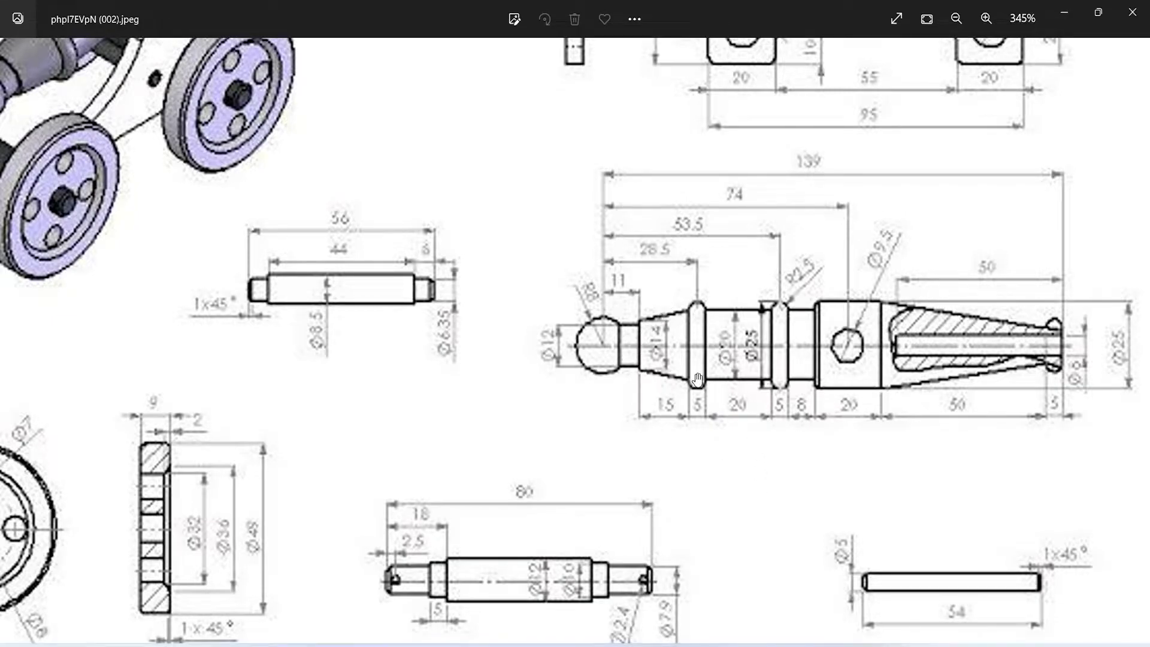
pyautogui.scroll(-2, 748, 395)
pyautogui.scroll(-1, 743, 392)
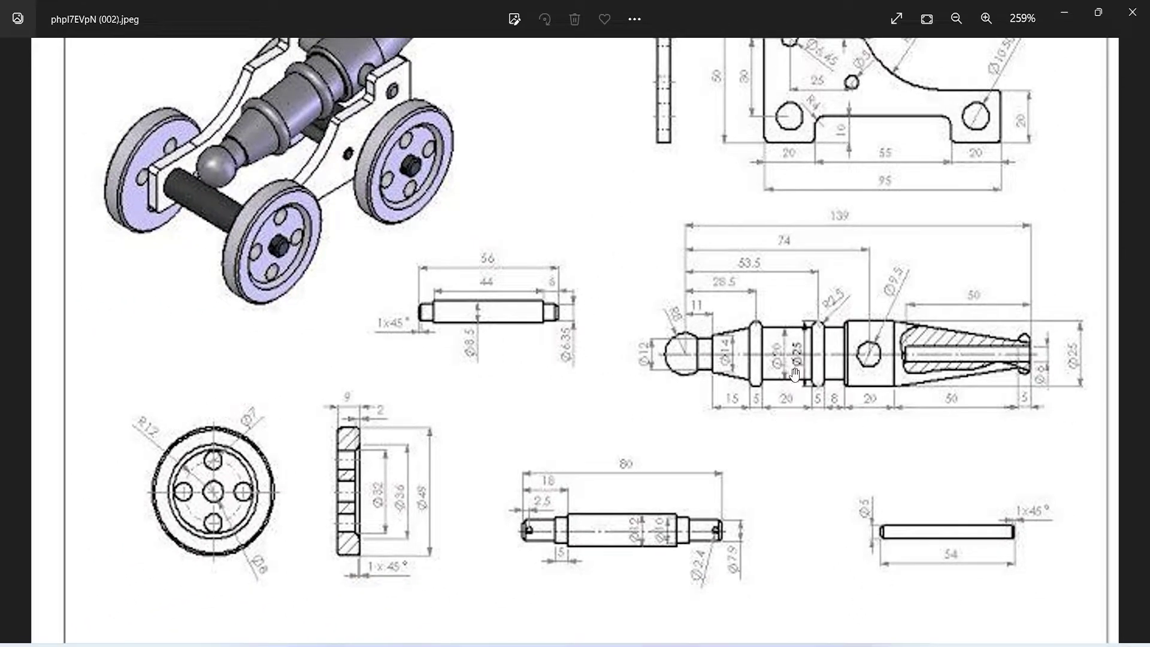
pyautogui.moveTo(843, 424); pyautogui.dragTo(663, 435)
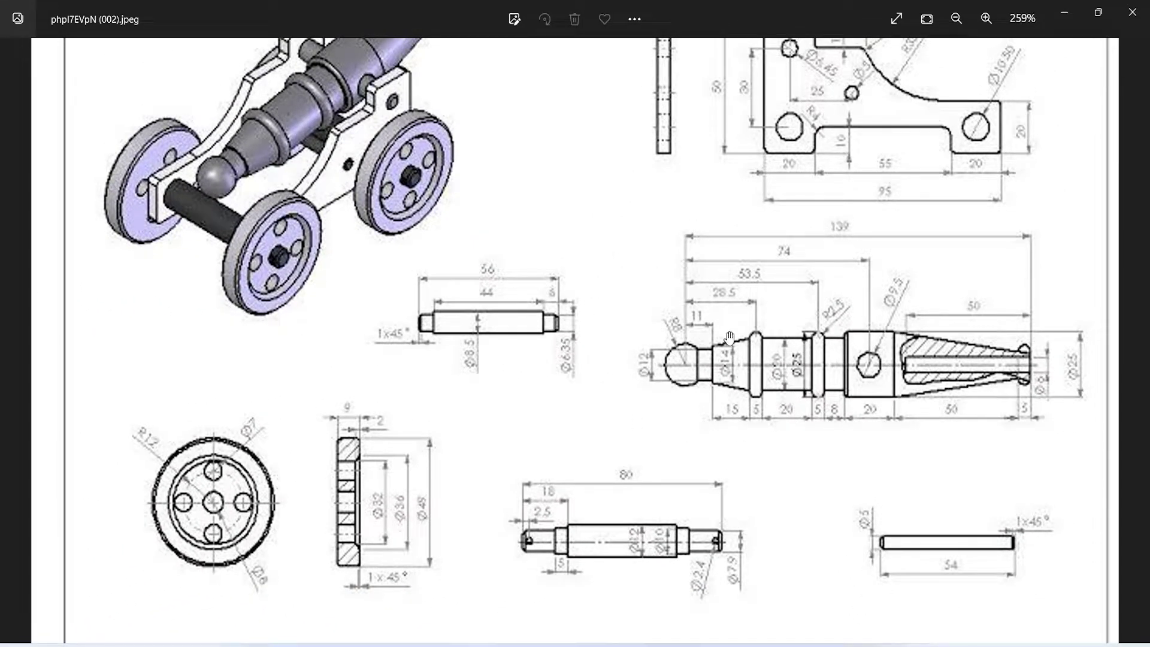
pyautogui.scroll(2, 746, 386)
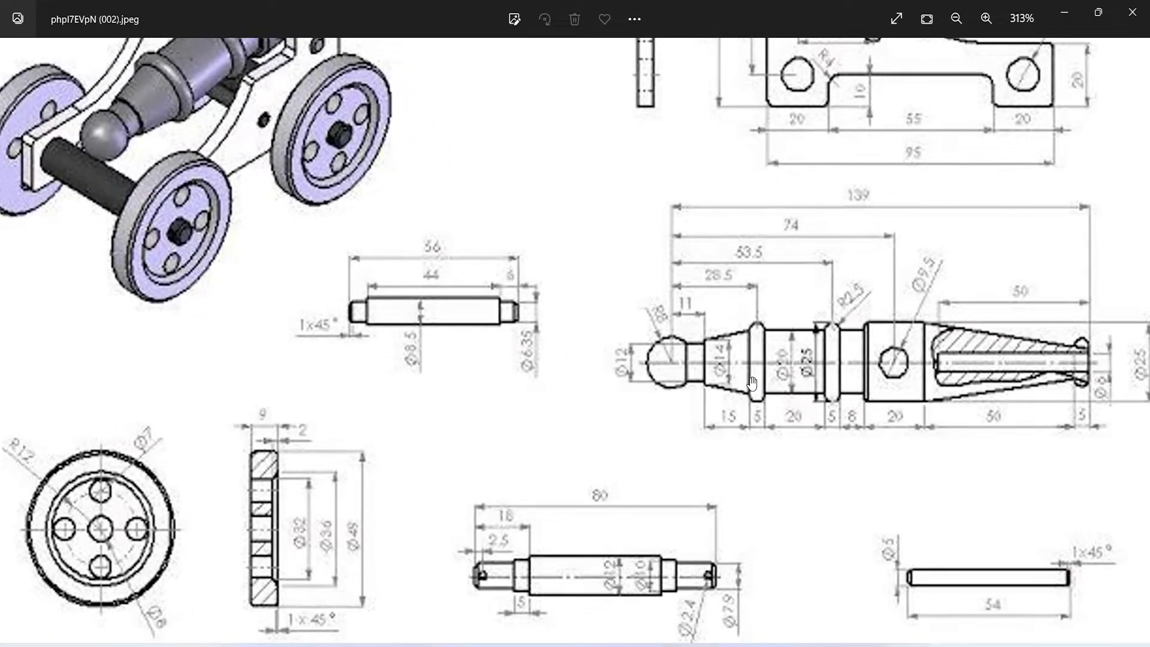
pyautogui.scroll(-2, 751, 383)
pyautogui.scroll(4, 772, 353)
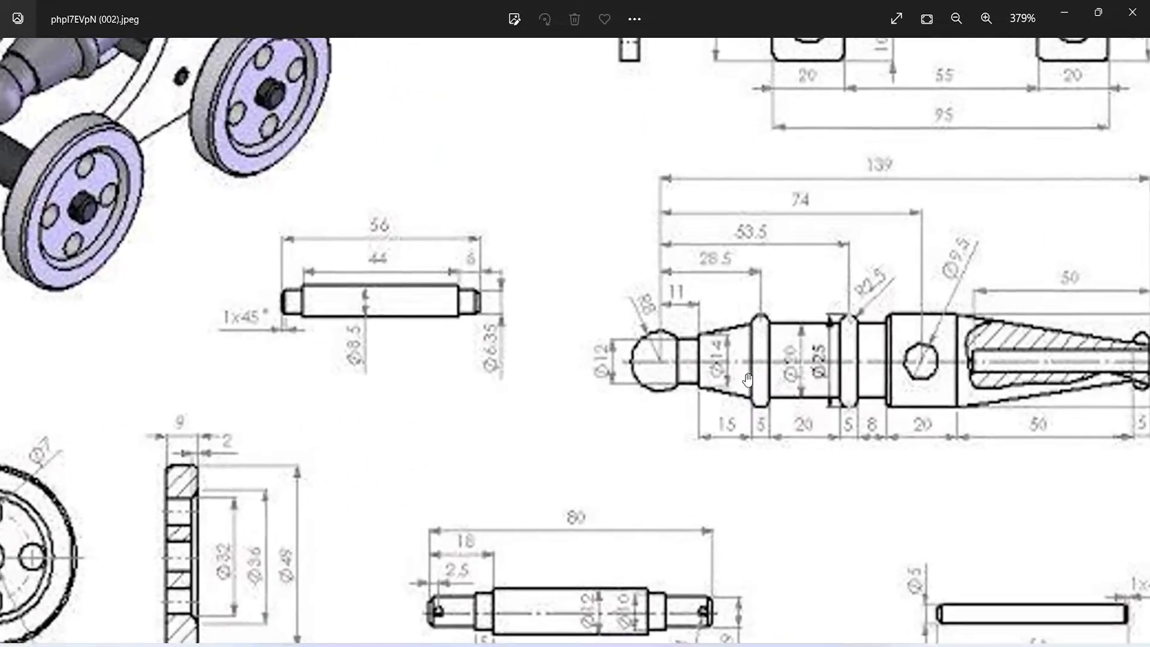
pyautogui.scroll(-1, 790, 374)
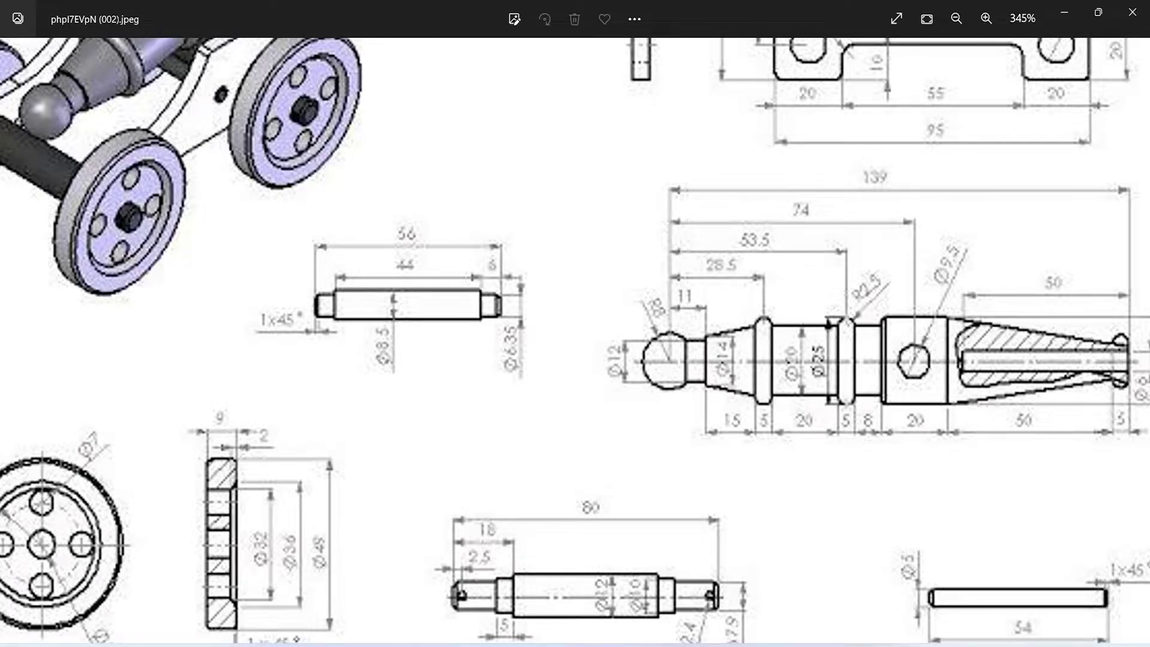
# Draw a 7 mm vertical line at the end of the neck
pyautogui.click(751, 578)
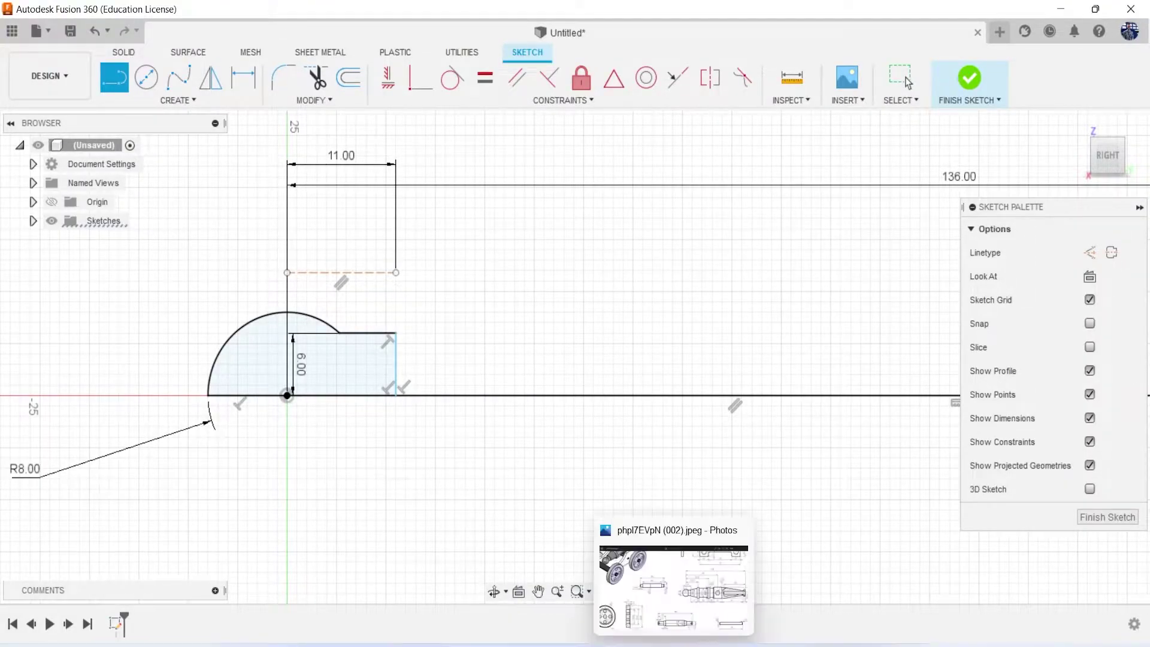
pyautogui.click(400, 397)
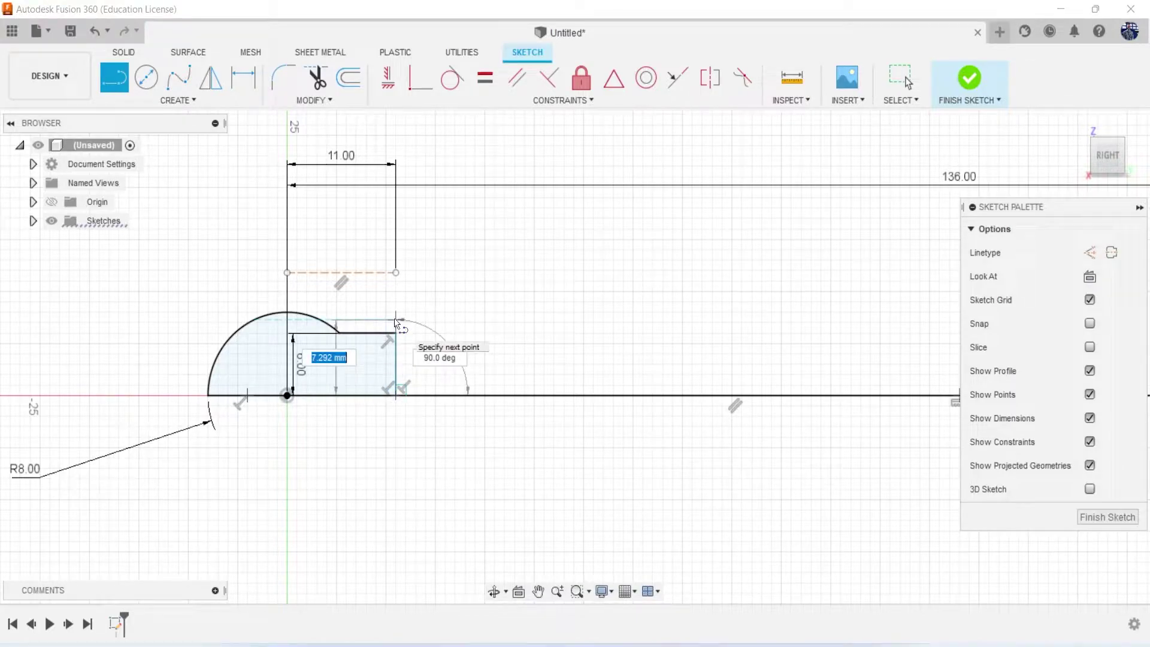
pyautogui.write('7')
pyautogui.press('Tab')
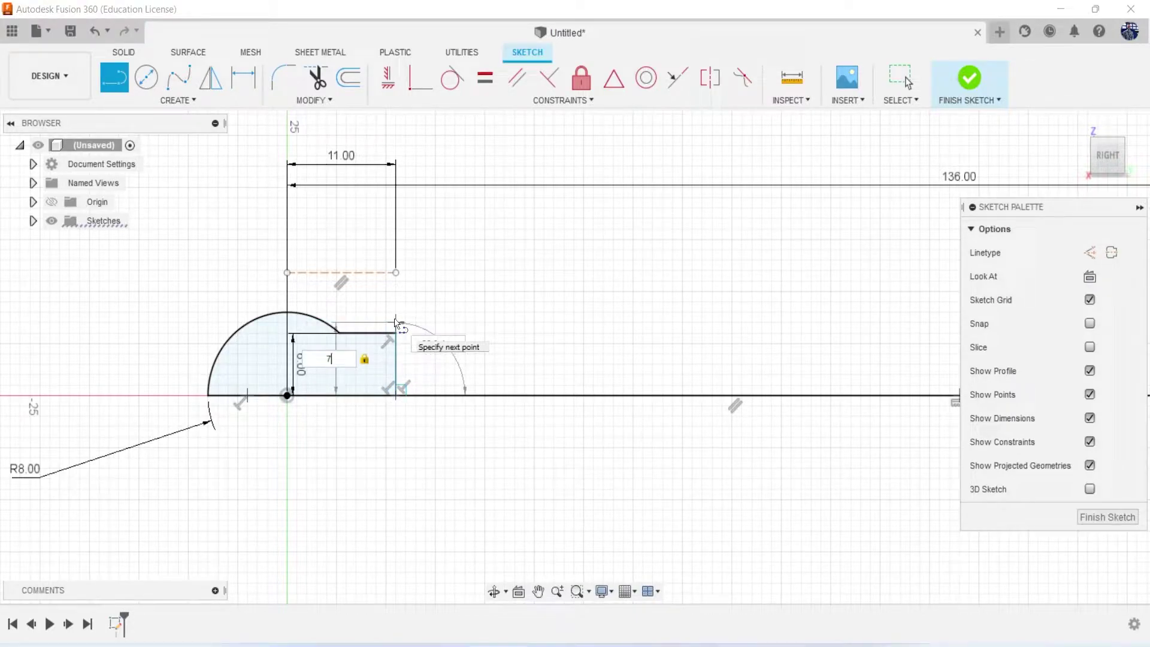
pyautogui.press('Return')
pyautogui.press('Escape')
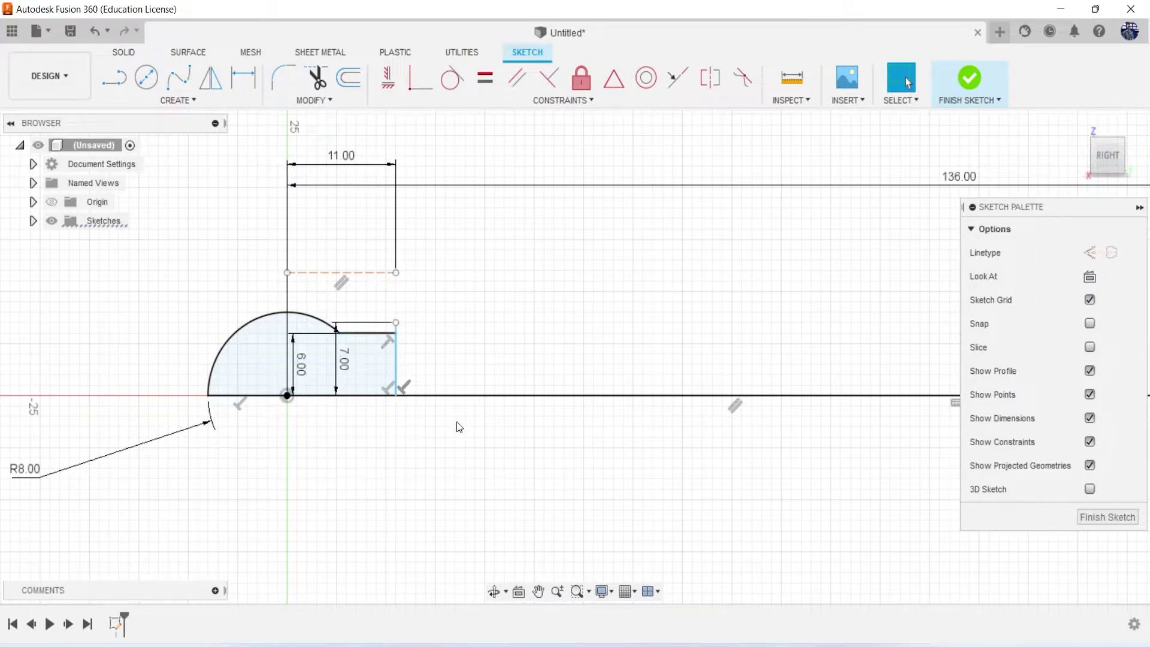
# Check the drawing and draw a 10 mm vertical line further along the axis
pyautogui.hotkey('alt', 'Tab')
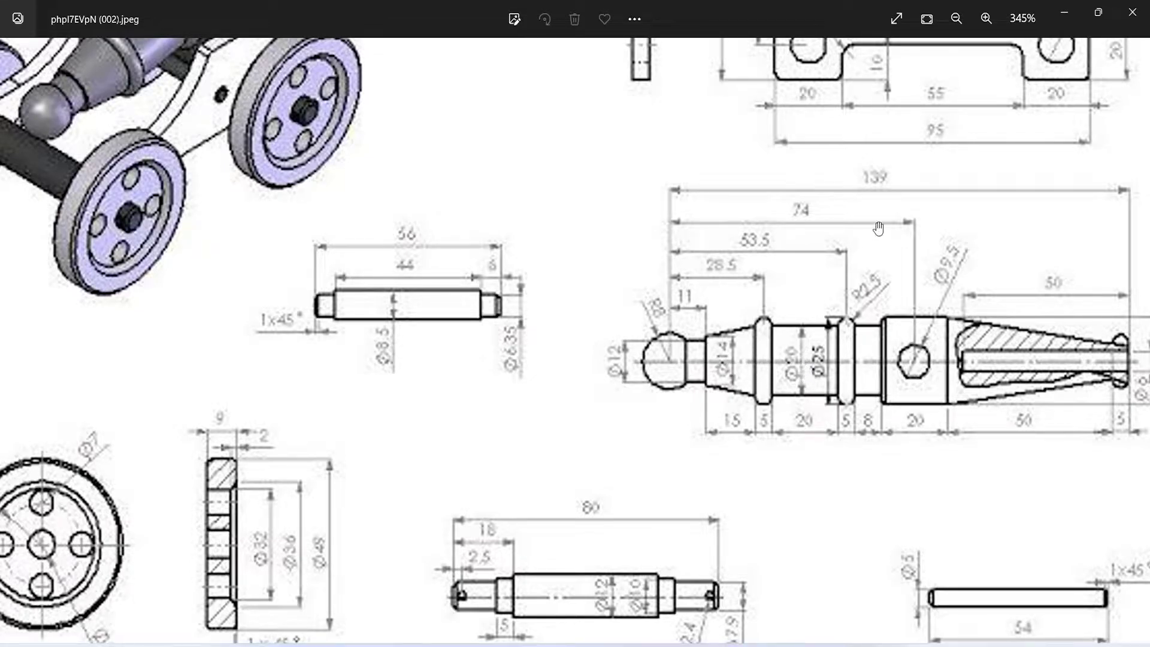
pyautogui.click(1066, 13)
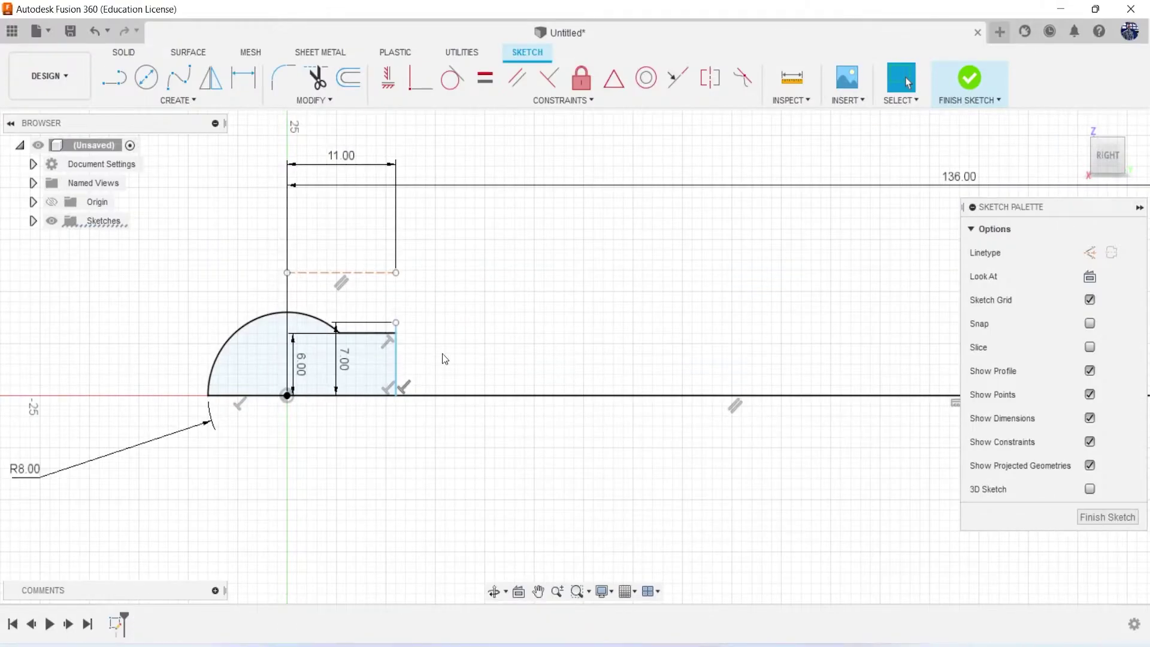
pyautogui.press('l')
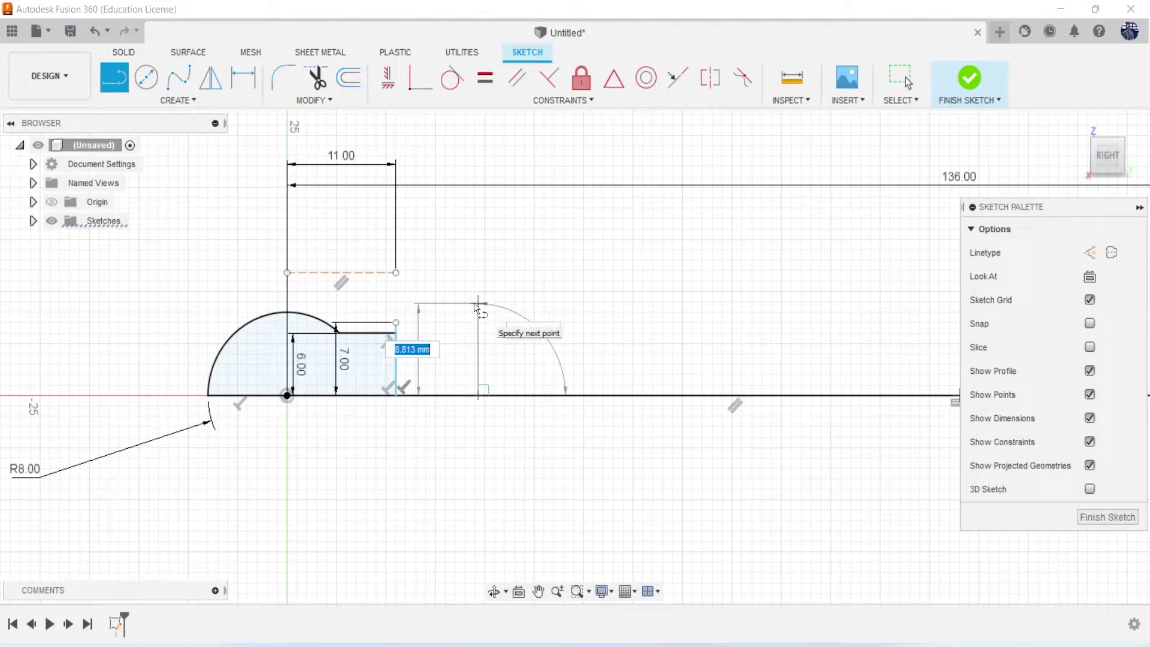
pyautogui.write('10')
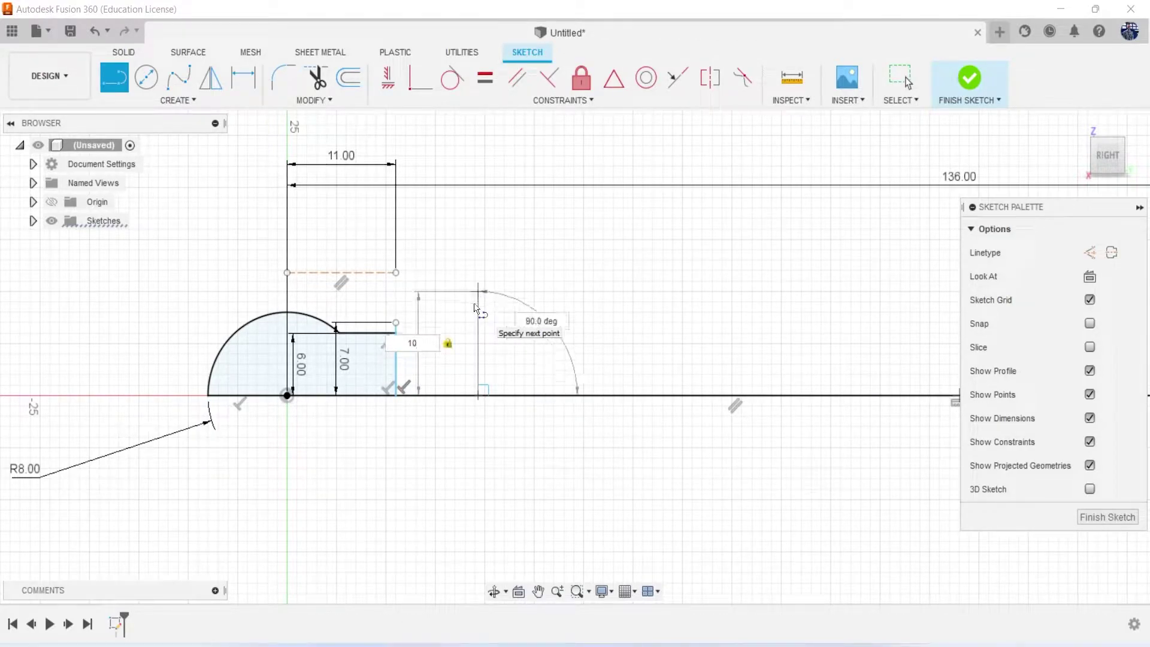
pyautogui.press('Return')
pyautogui.press('Escape')
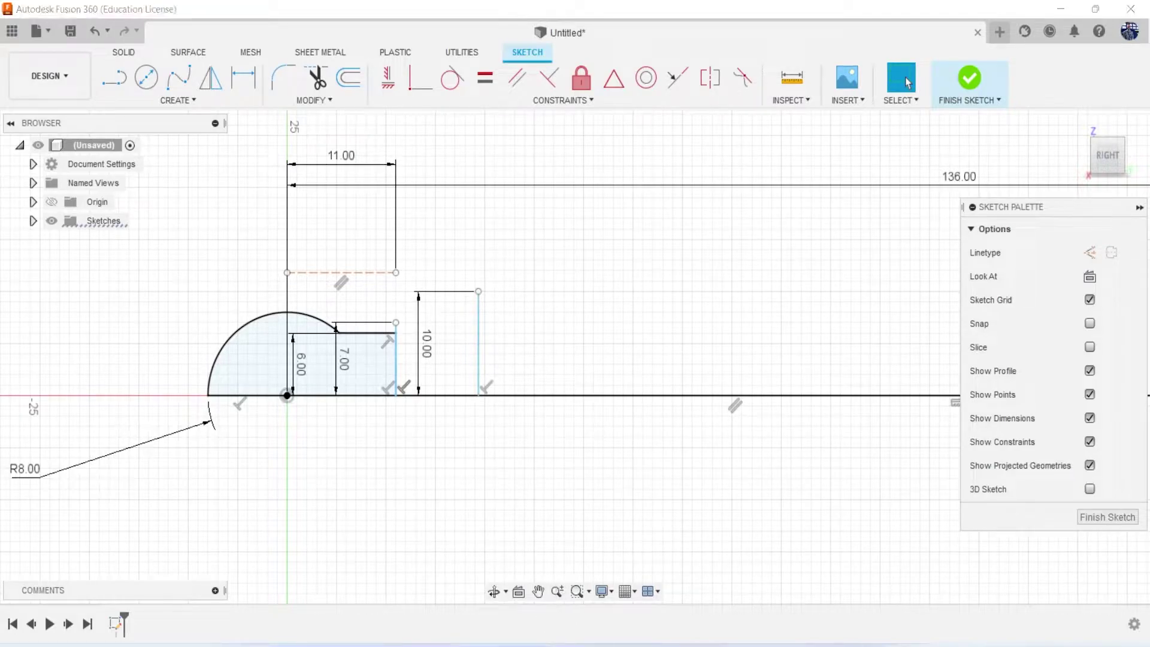
pyautogui.rightClick(529, 634)
pyautogui.press('Escape')
# Dimension the 7 mm and 10 mm vertical lines 15 mm apart
pyautogui.click(707, 575)
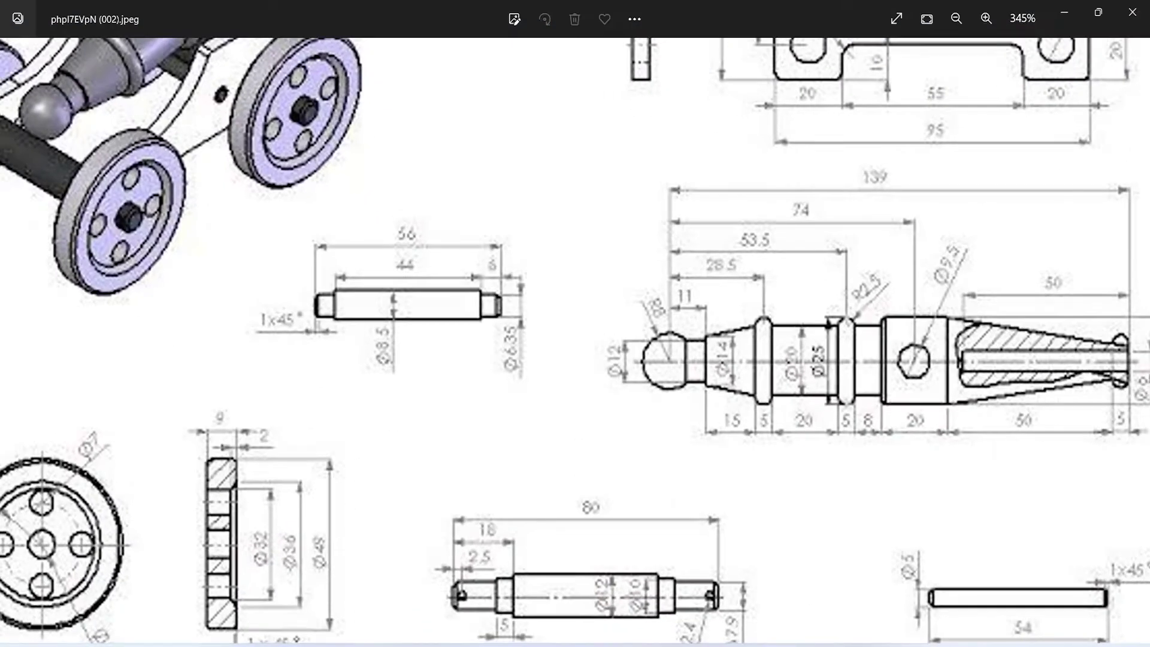
pyautogui.click(1063, 12)
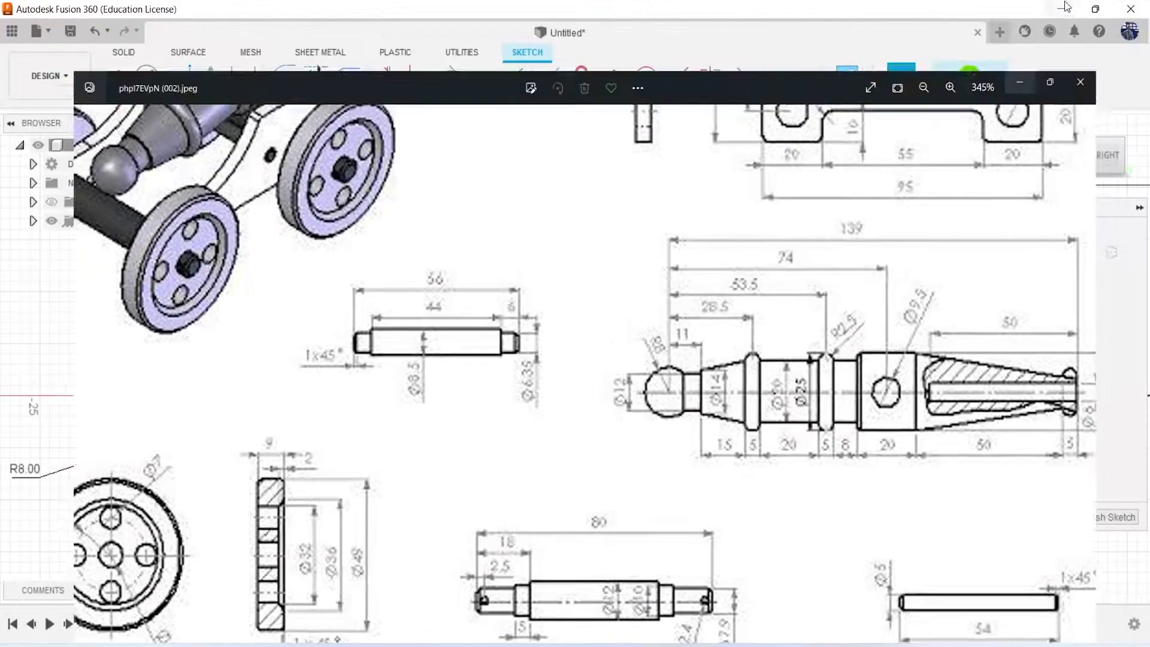
pyautogui.press('d')
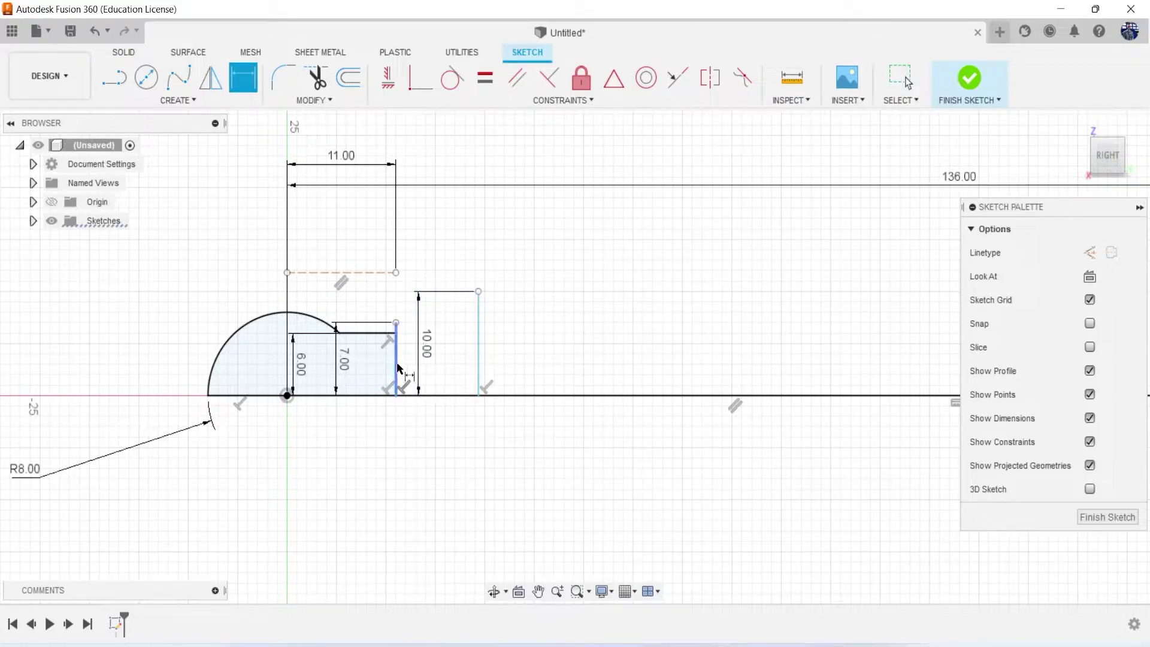
pyautogui.click(396, 367)
pyautogui.click(476, 367)
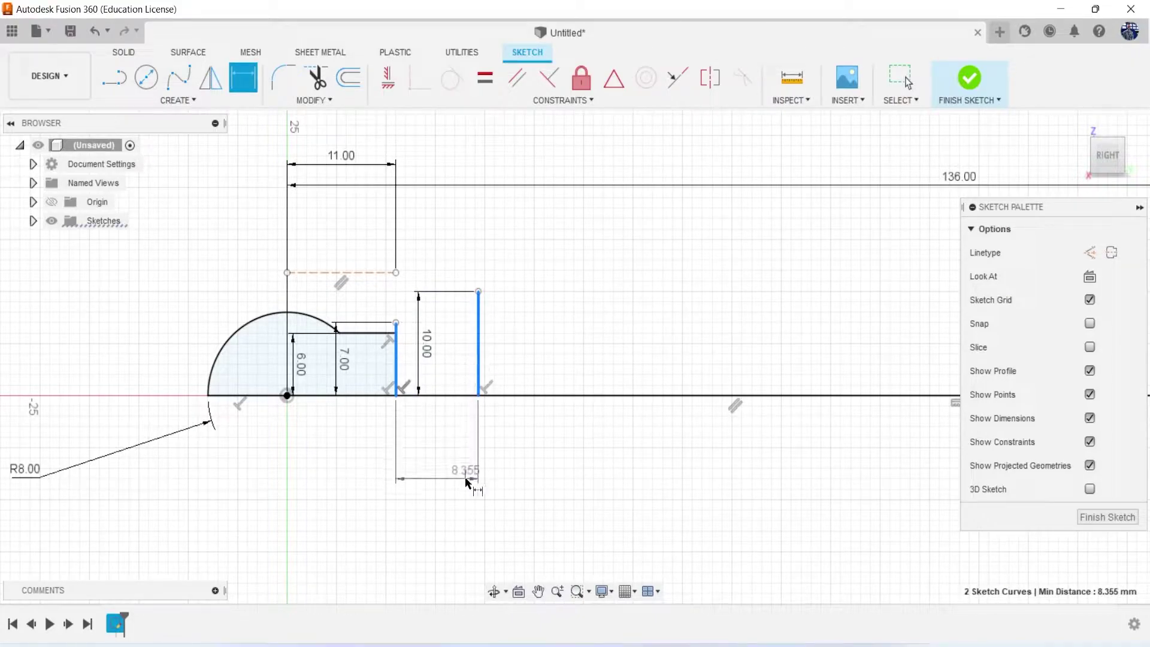
pyautogui.click(464, 477)
pyautogui.write('15')
pyautogui.press('Return')
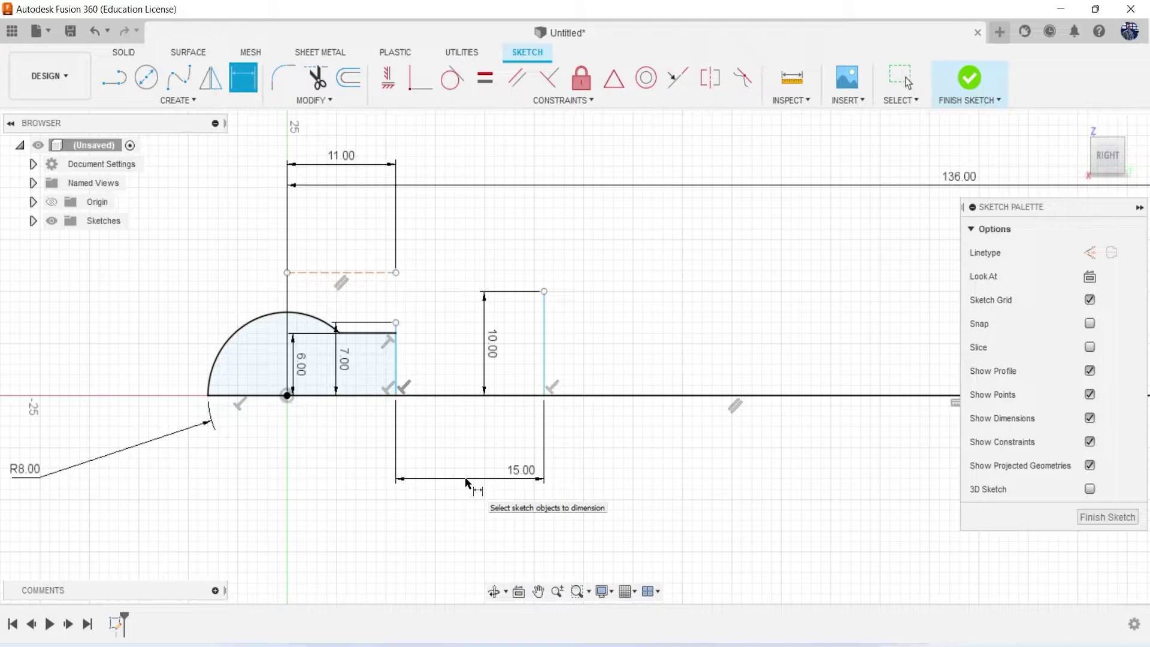
# Join the tops of the 7 mm and 10 mm lines with a slanted line
pyautogui.press('l')
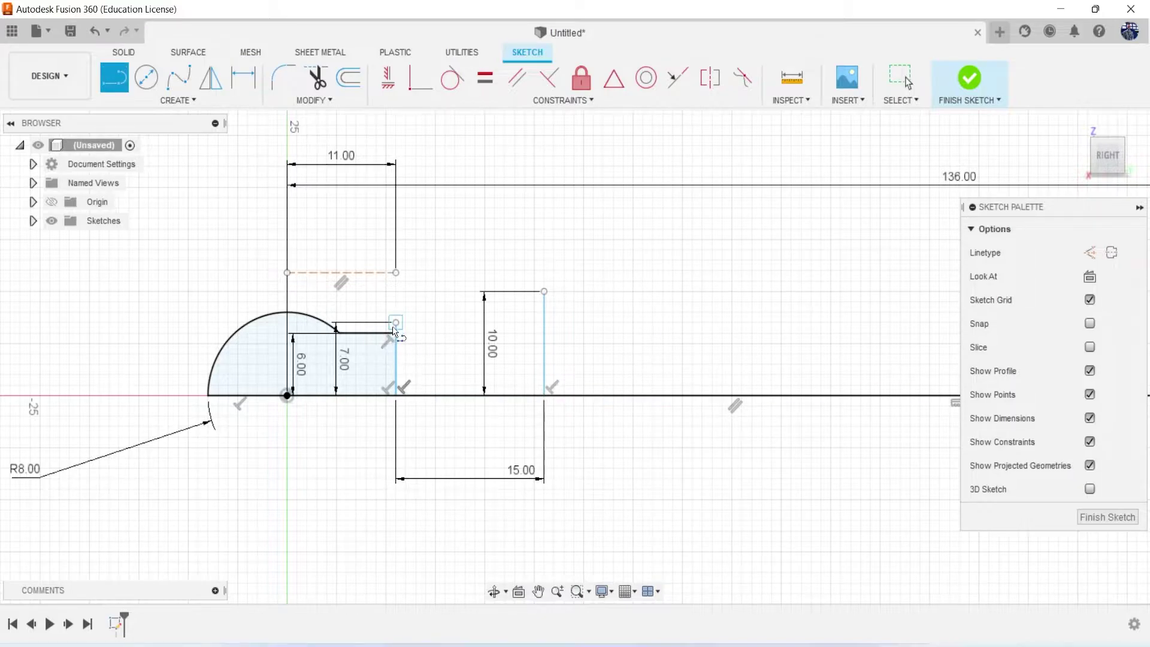
pyautogui.click(396, 323)
pyautogui.click(543, 292)
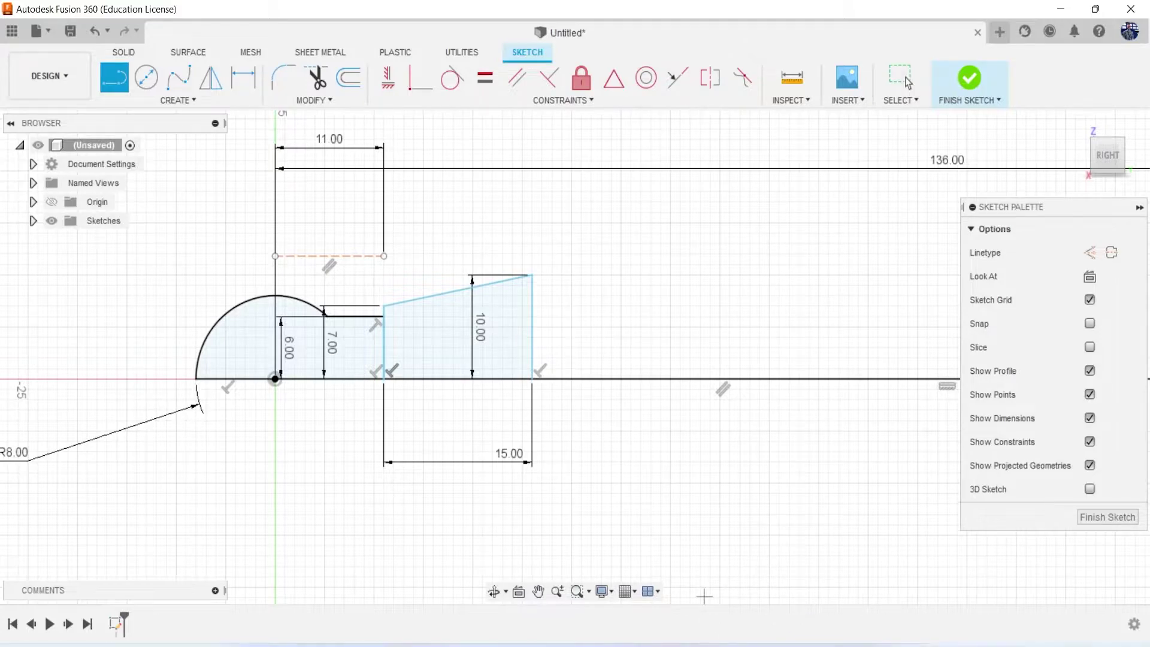
pyautogui.hotkey('alt', 'Tab')
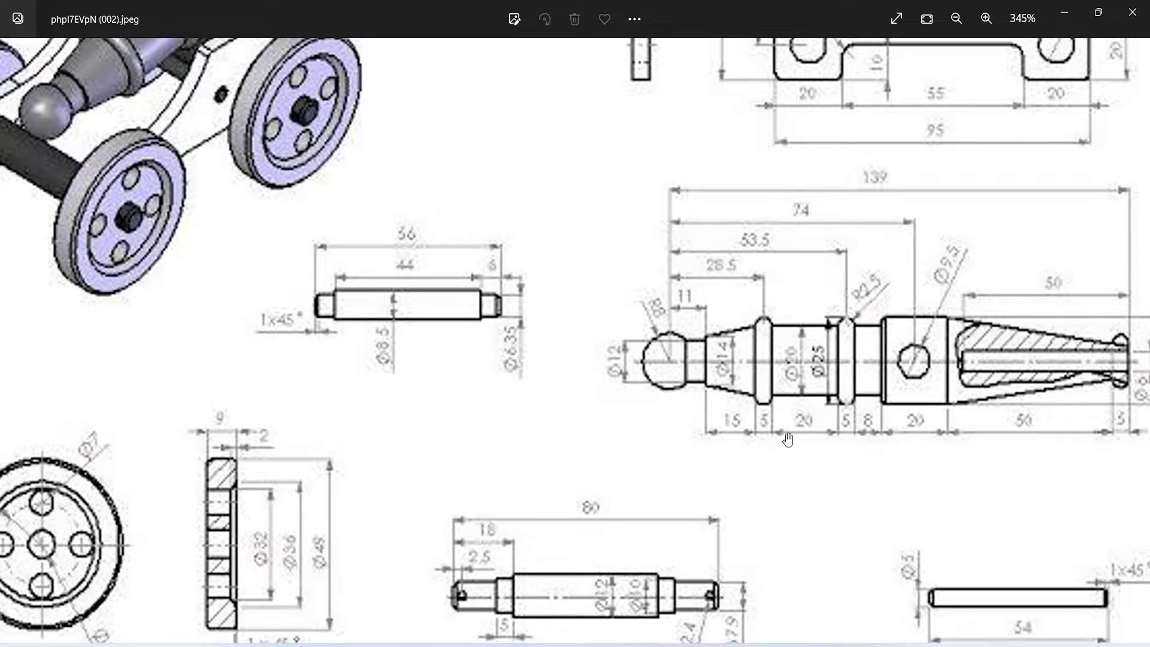
pyautogui.scroll(1, 794, 402)
pyautogui.scroll(3, 794, 383)
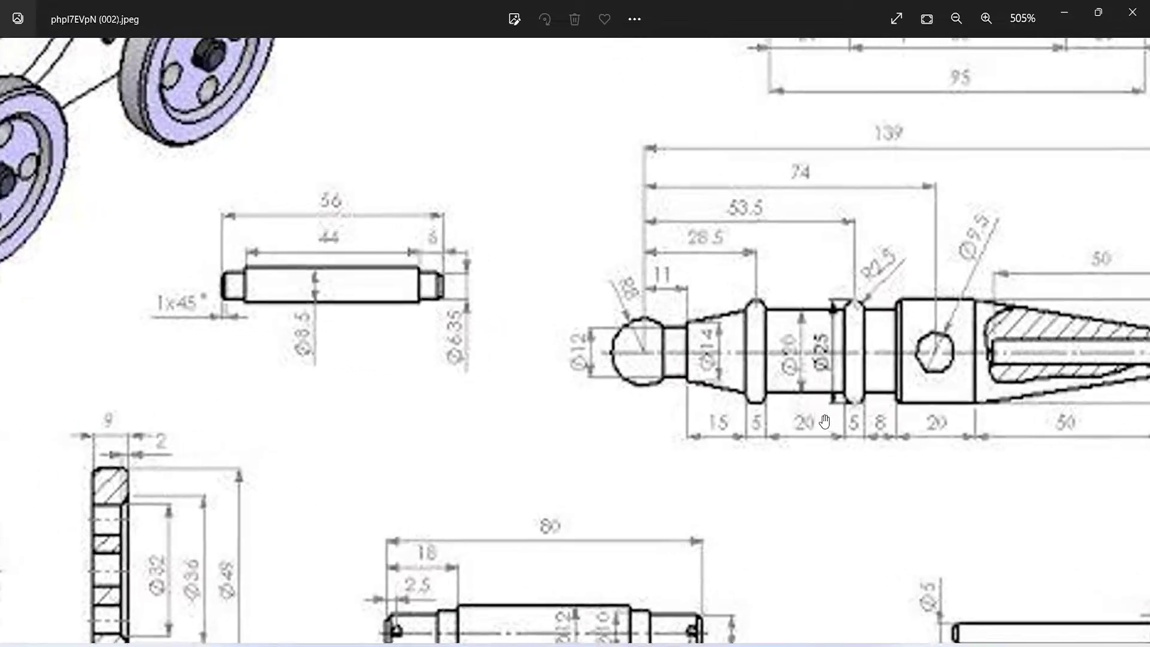
pyautogui.scroll(-7, 795, 362)
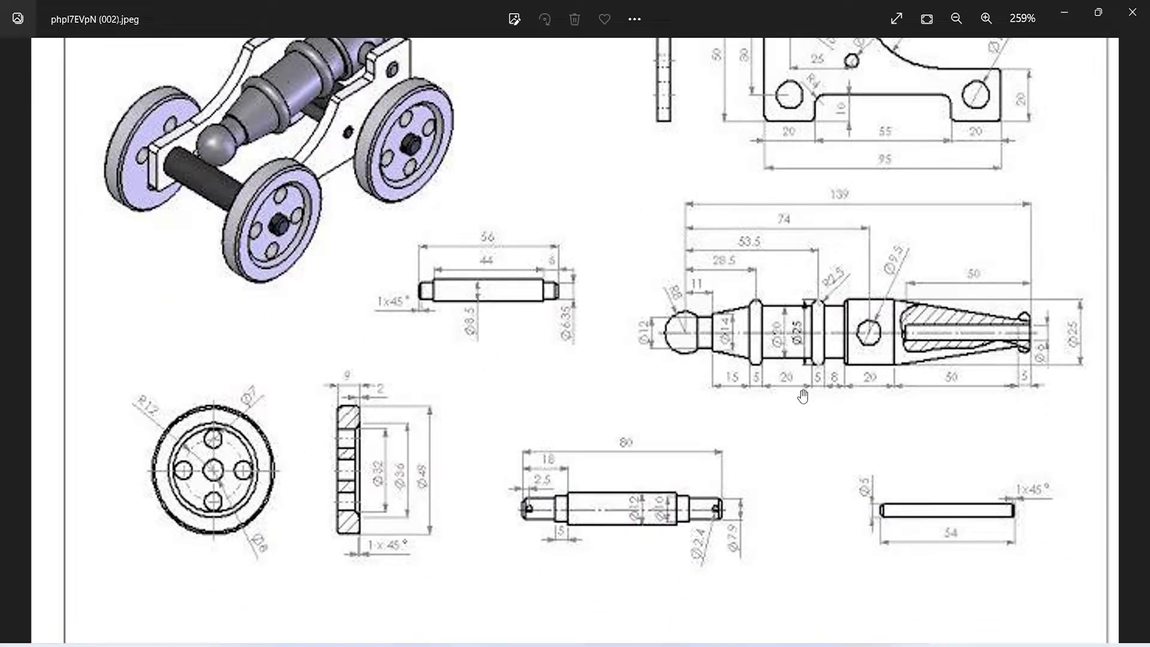
pyautogui.scroll(-1, 797, 382)
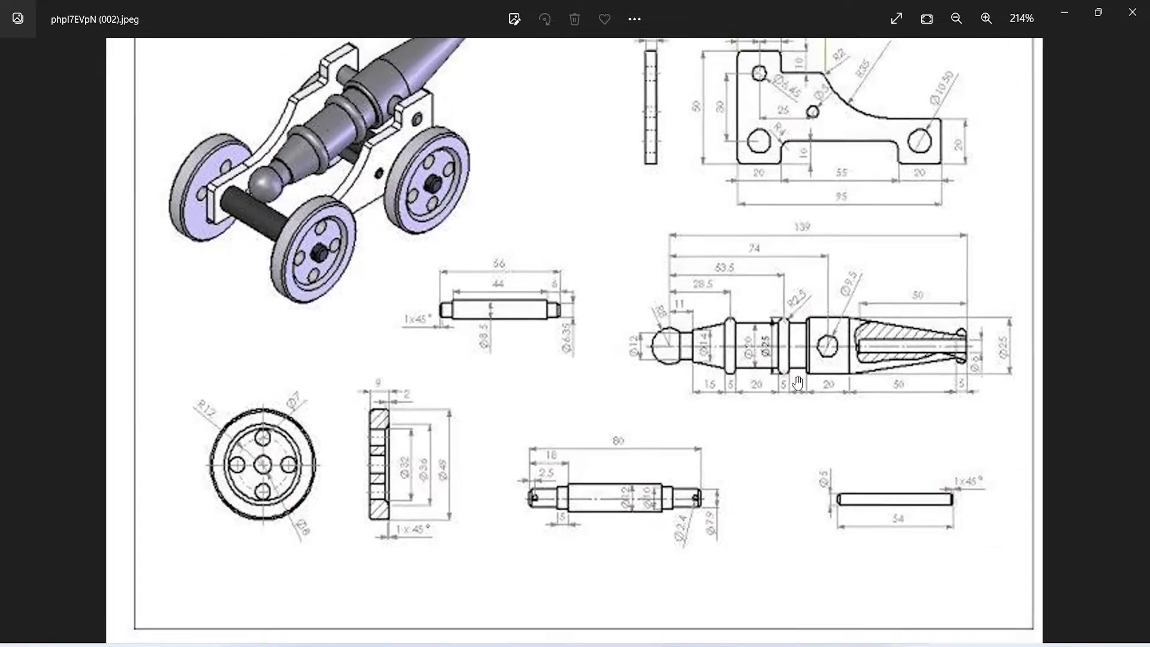
pyautogui.scroll(1, 797, 382)
pyautogui.scroll(3, 793, 380)
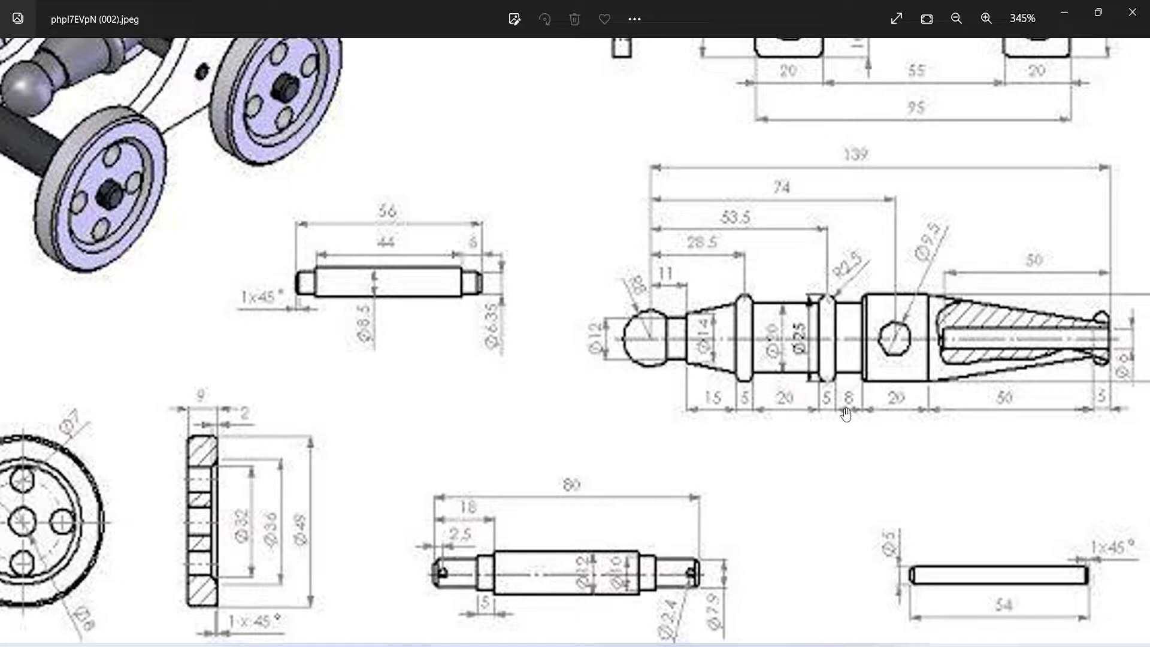
pyautogui.scroll(-1, 862, 283)
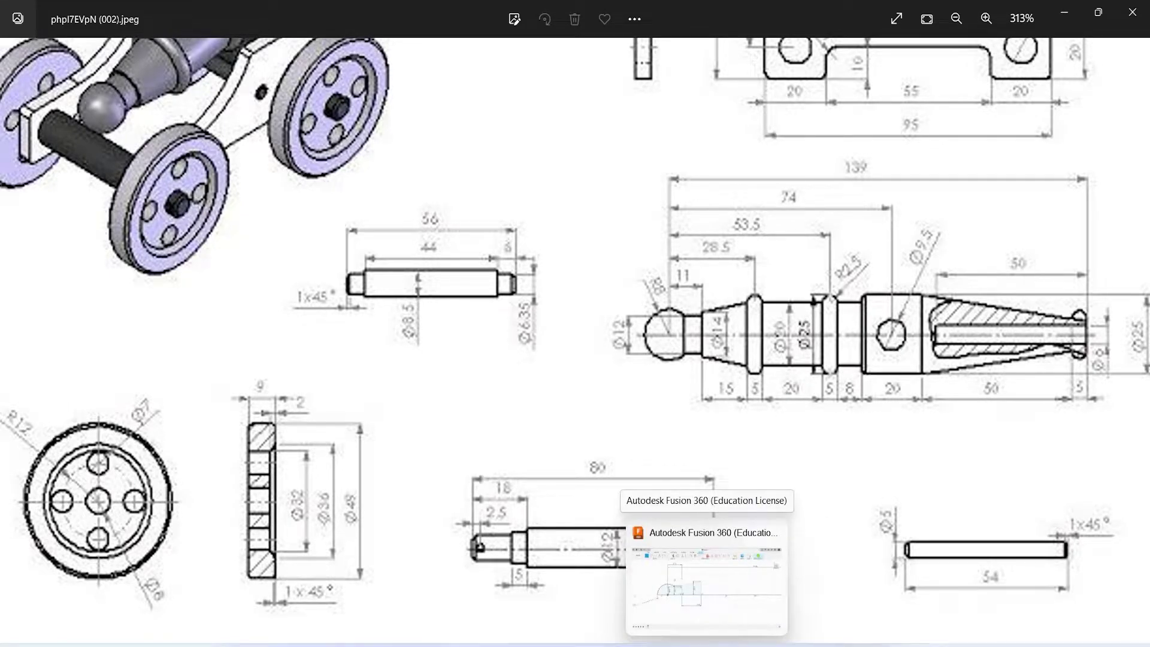
# Draw a 12.5 mm vertical line up from the end of the taper
pyautogui.click(706, 577)
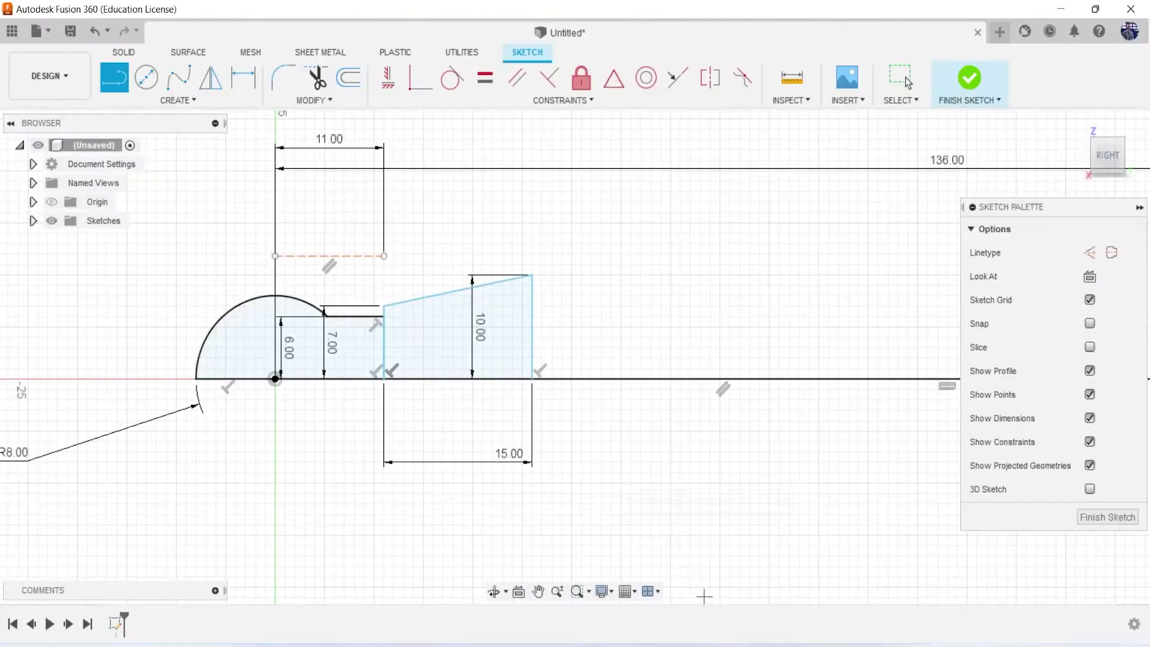
pyautogui.click(532, 379)
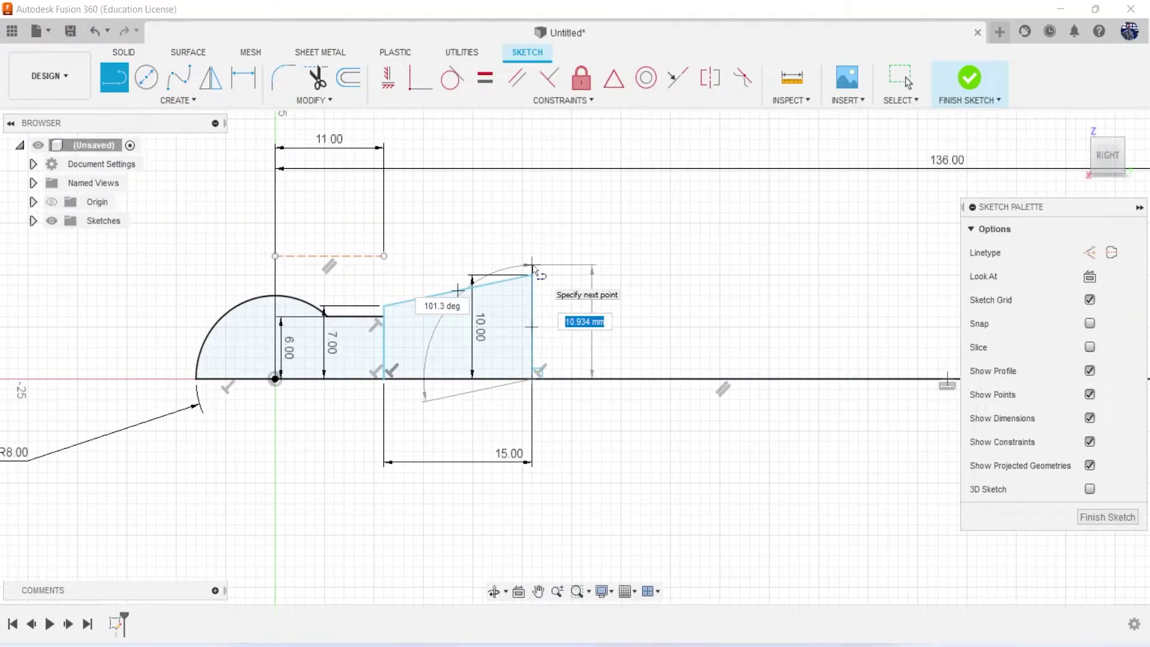
pyautogui.write('25/2')
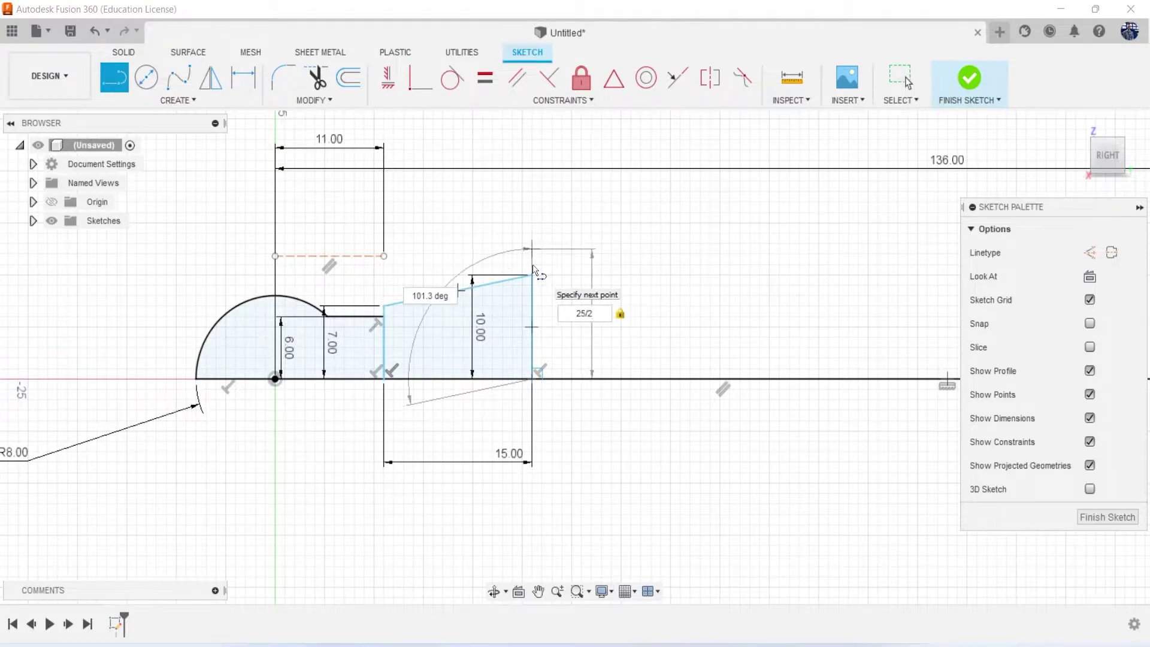
pyautogui.press('Return')
pyautogui.press('Escape')
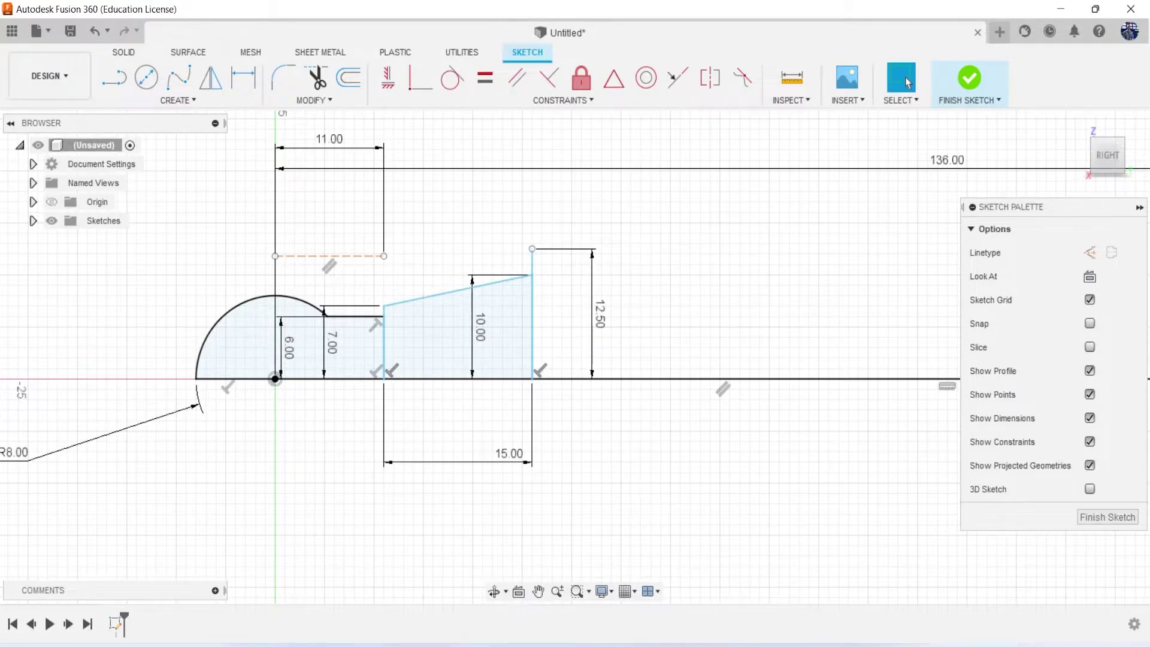
# Draw a 5 mm horizontal line from the top of the 12.5 mm edge
pyautogui.click(738, 578)
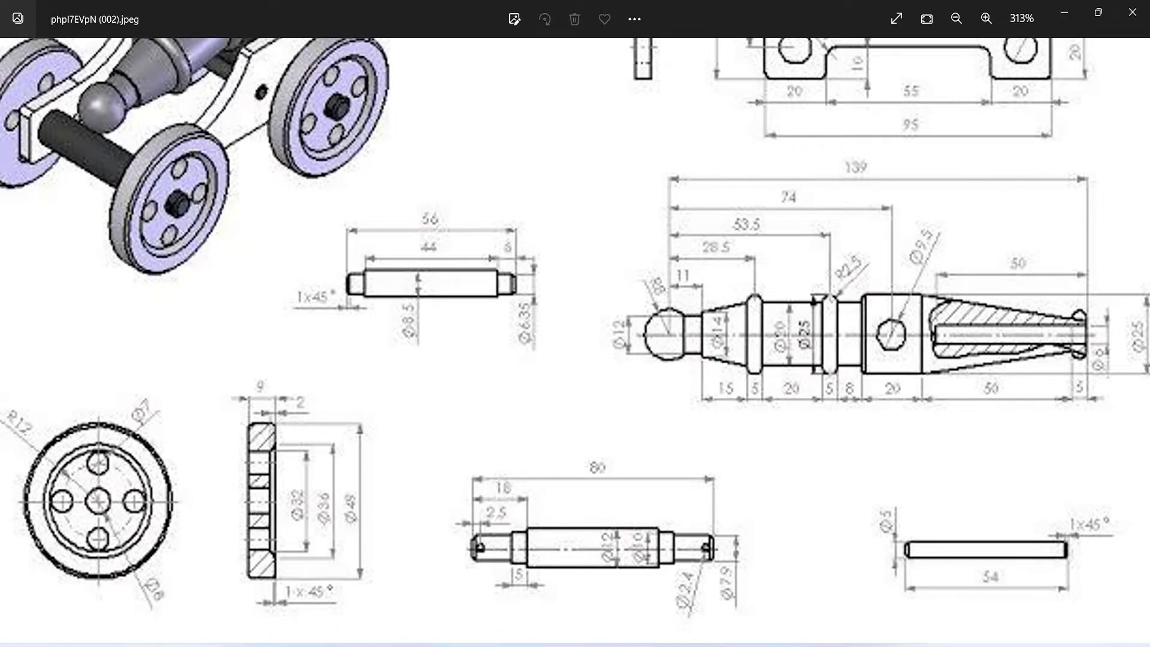
pyautogui.click(634, 551)
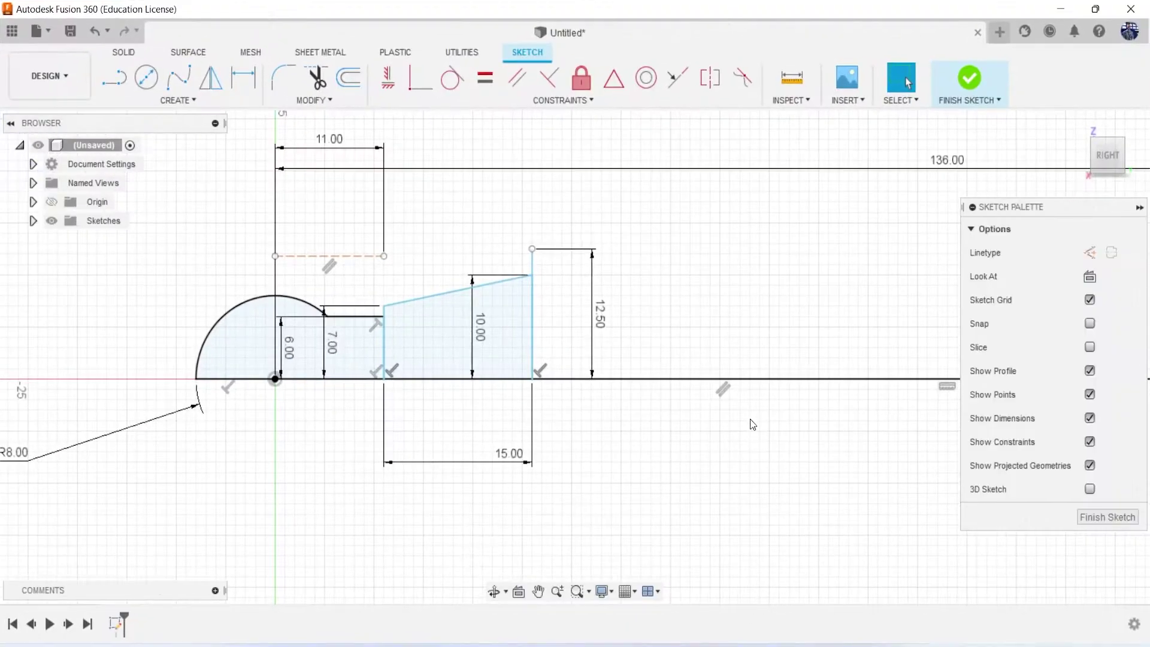
pyautogui.press('l')
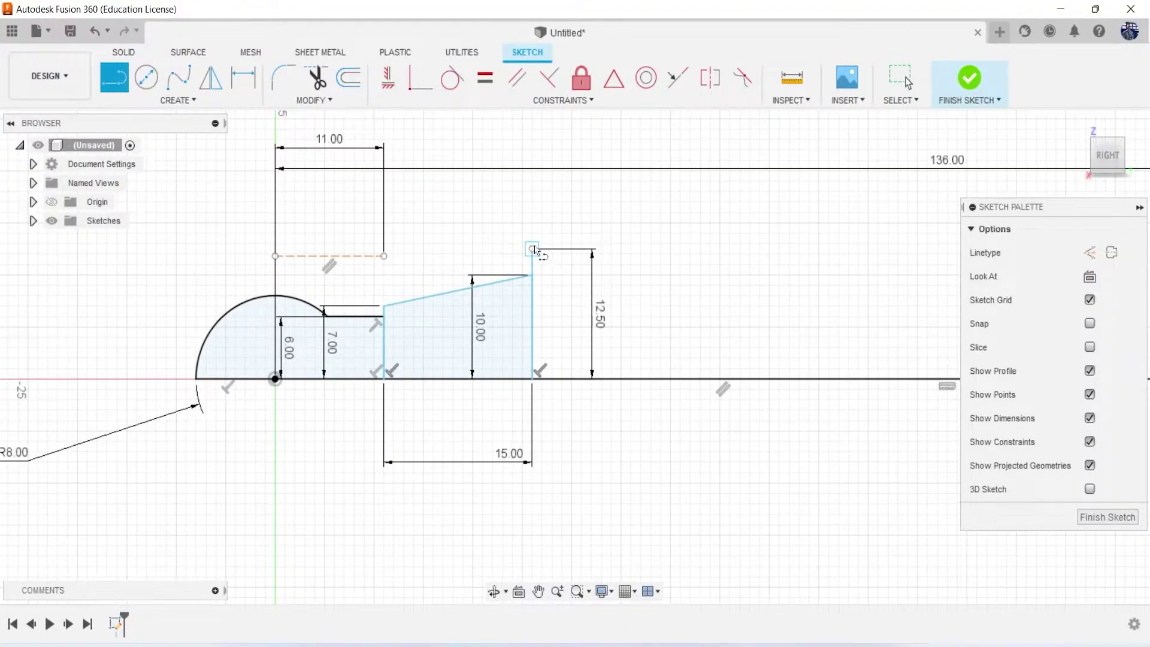
pyautogui.click(532, 249)
pyautogui.write('5')
pyautogui.press('Tab')
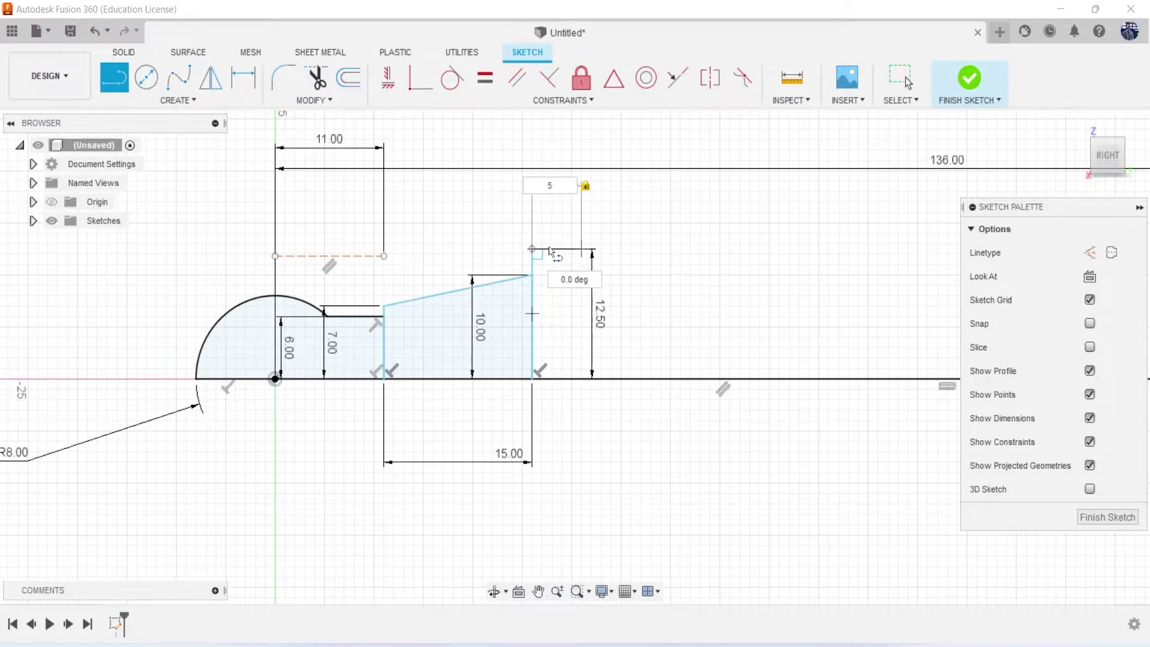
pyautogui.press('Return')
pyautogui.press('Escape')
# Close the ring with a vertical line from the 5 mm line's end to the axis
pyautogui.press('l')
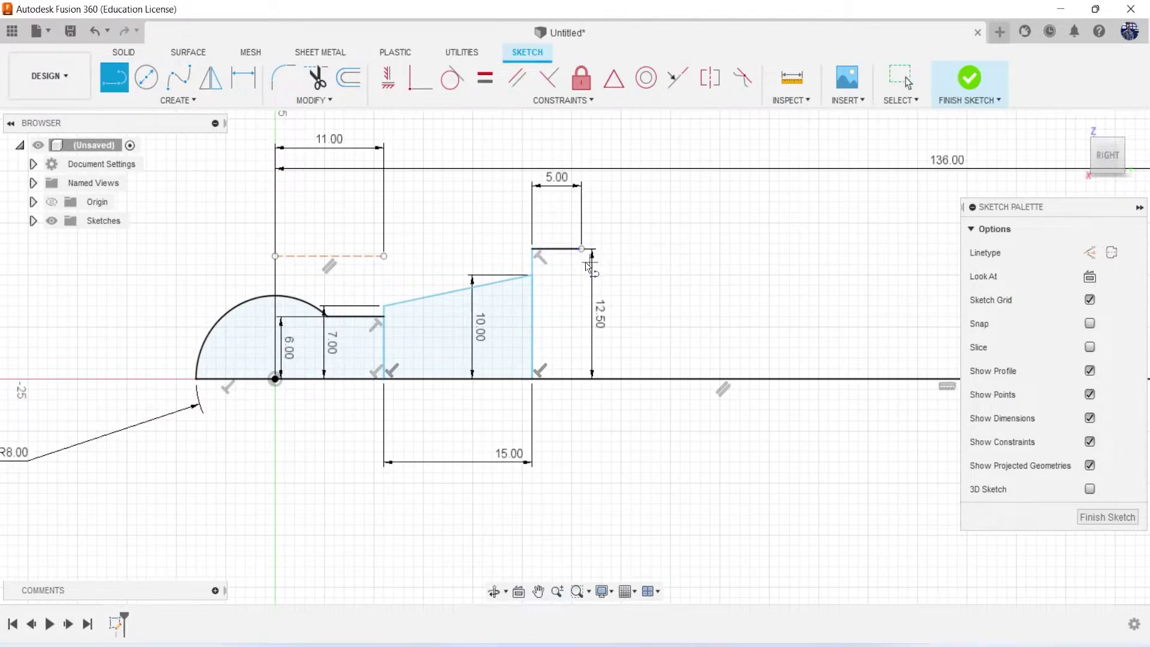
pyautogui.click(581, 249)
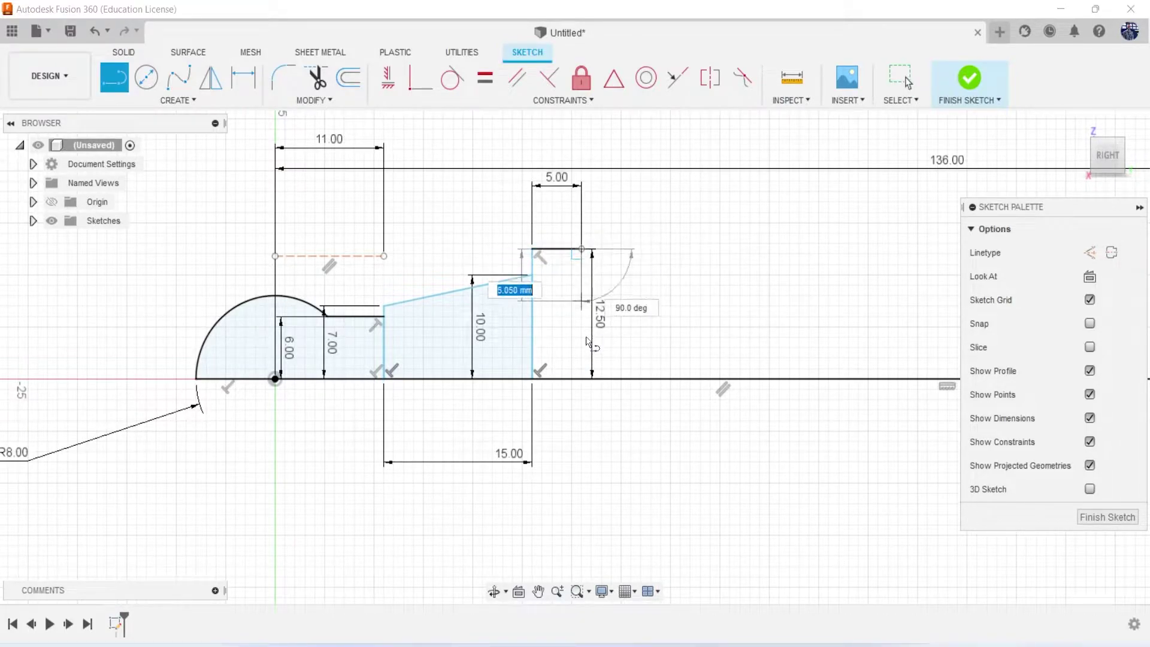
pyautogui.click(581, 378)
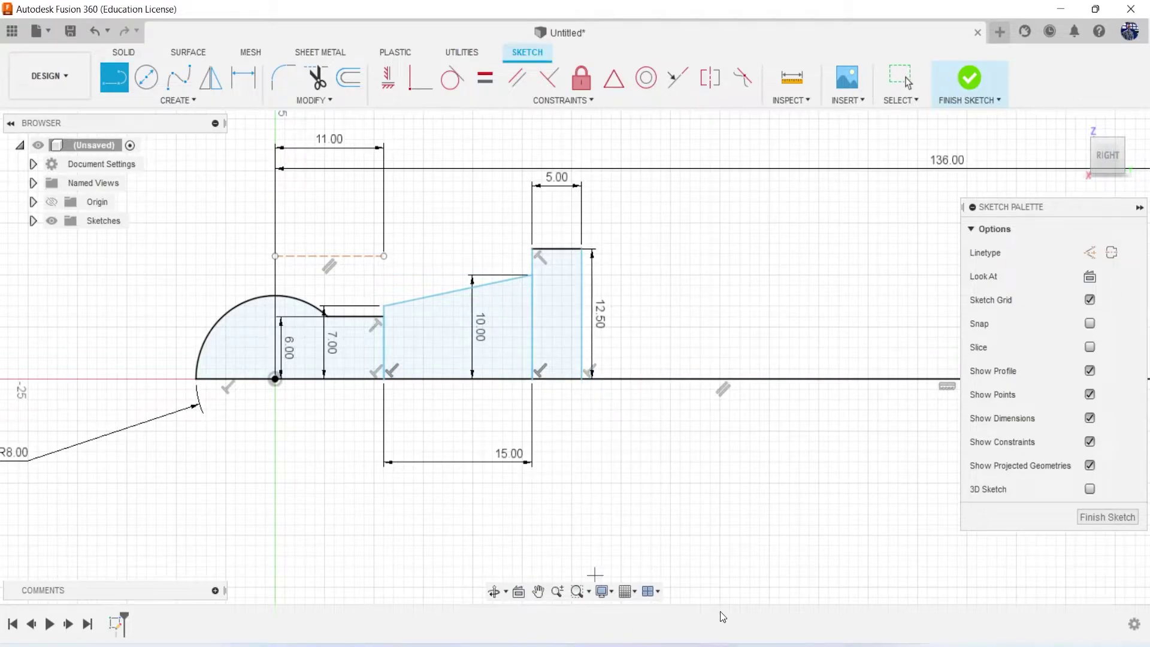
pyautogui.click(704, 639)
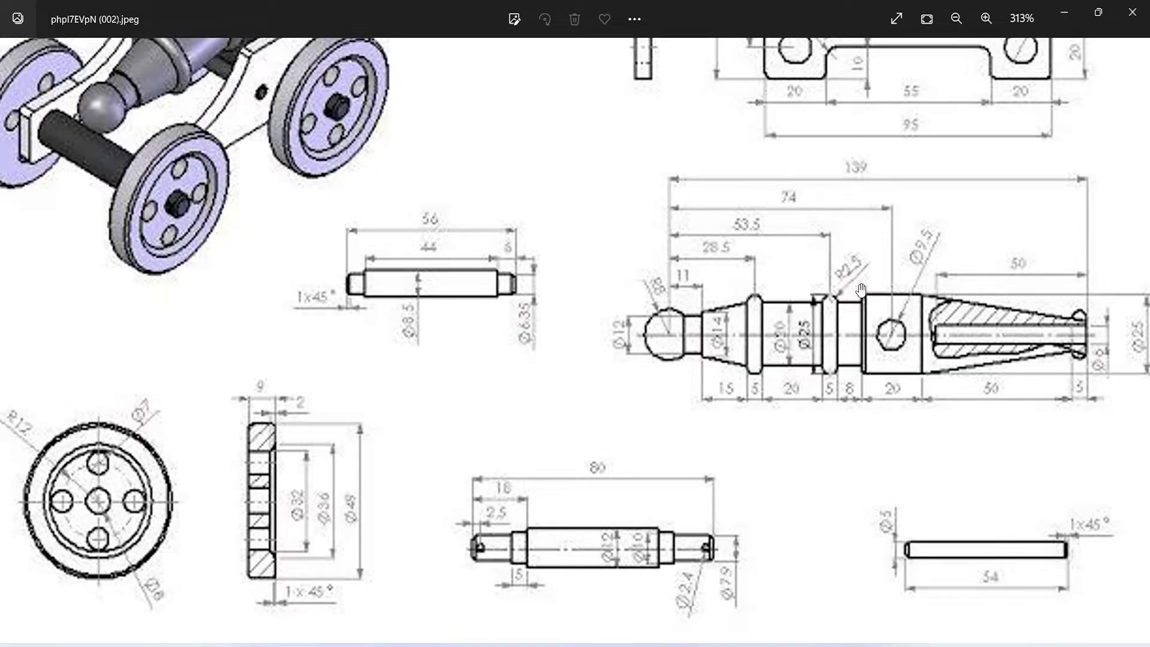
pyautogui.click(1075, 20)
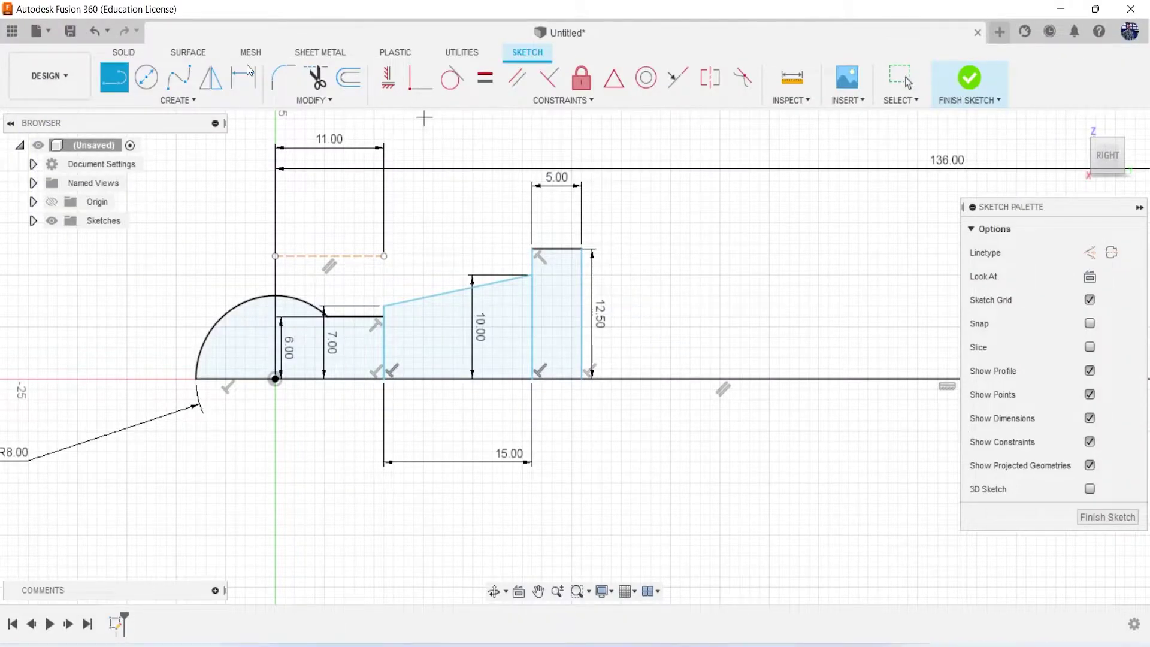
# Round both top corners of the ring with 2.5 mm fillets
pyautogui.click(283, 77)
pyautogui.click(531, 264)
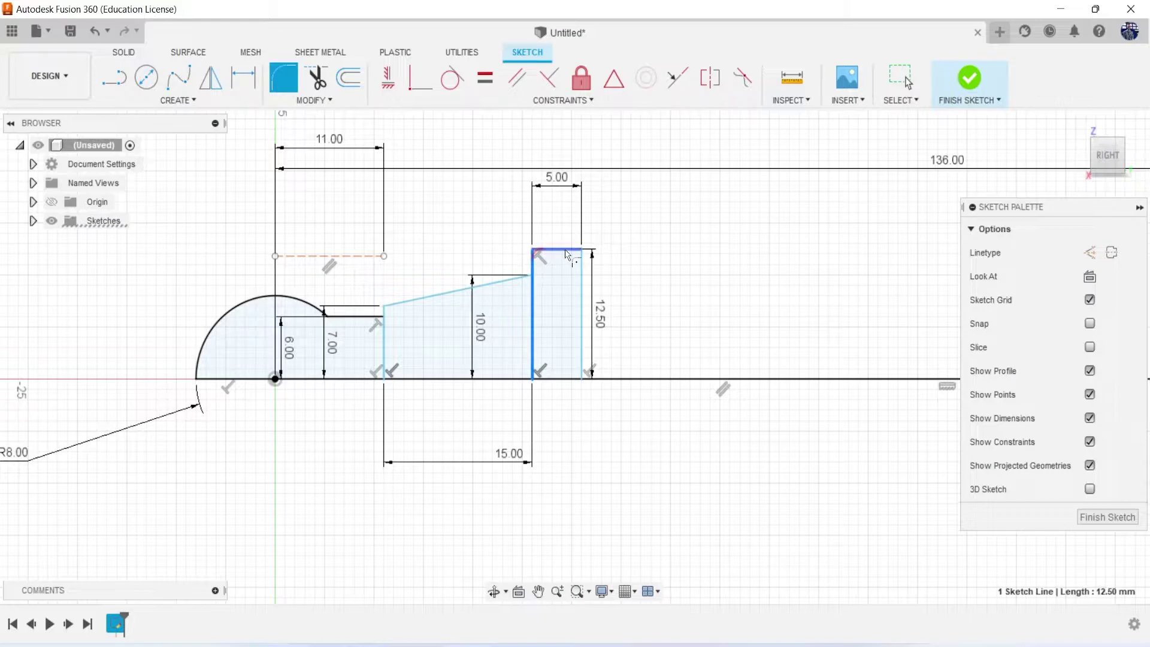
pyautogui.click(563, 249)
pyautogui.write('2.5')
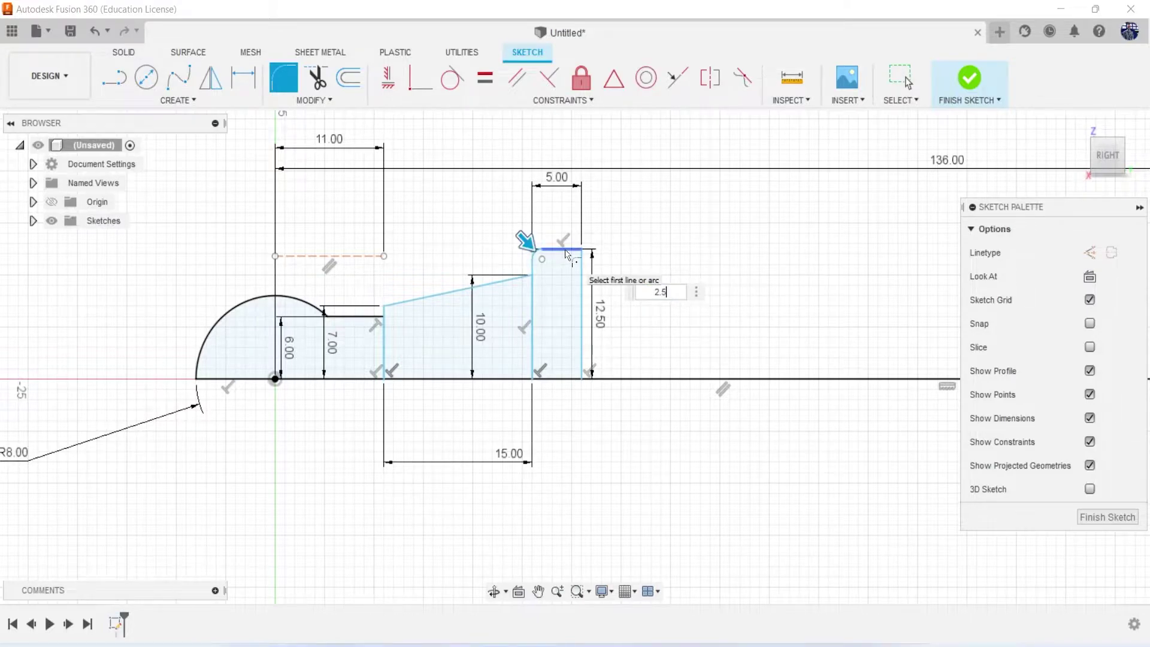
pyautogui.press('Return')
pyautogui.click(578, 250)
pyautogui.press('Return')
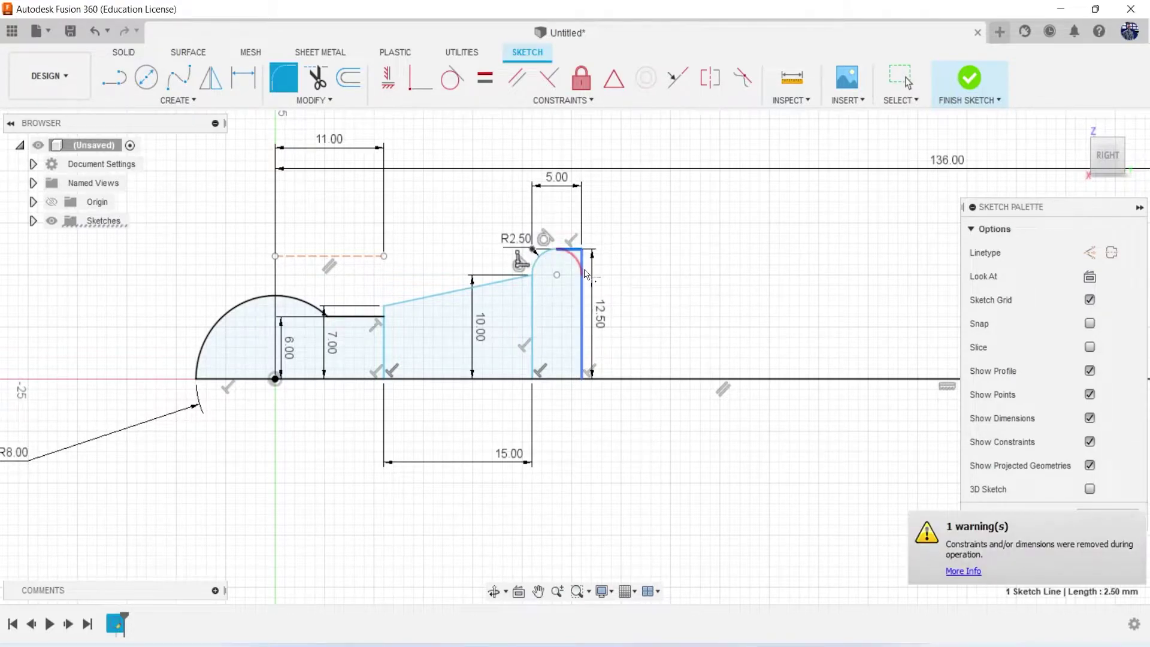
pyautogui.press('Escape')
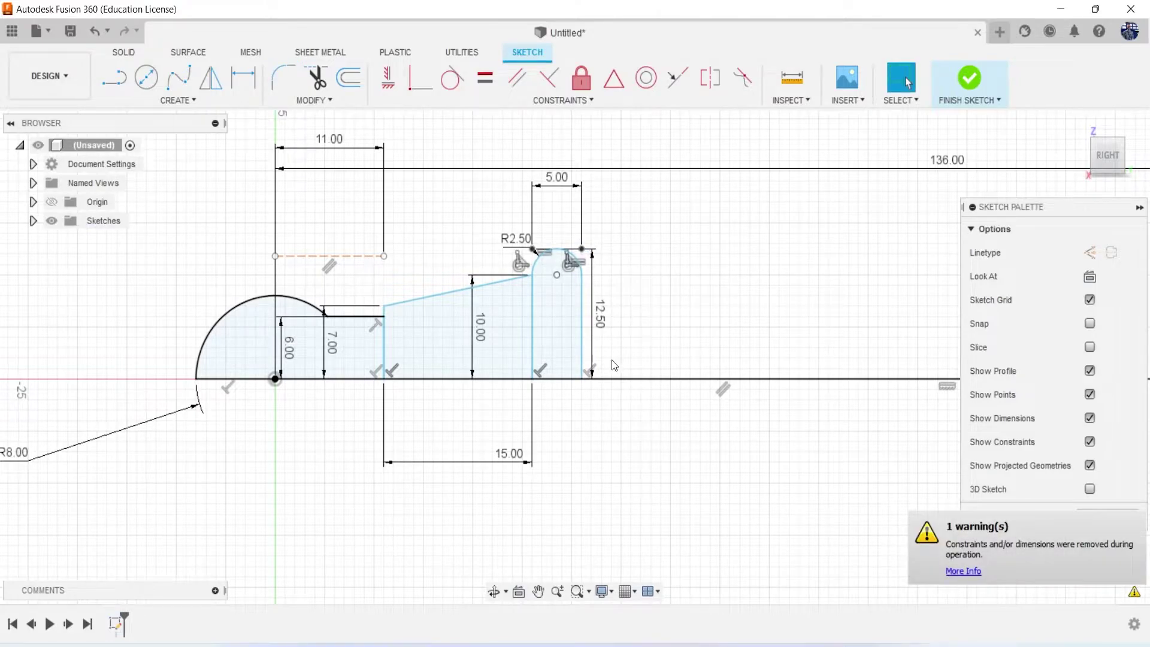
pyautogui.scroll(-2, 611, 465)
pyautogui.moveTo(638, 473); pyautogui.dragTo(610, 461, button='middle')
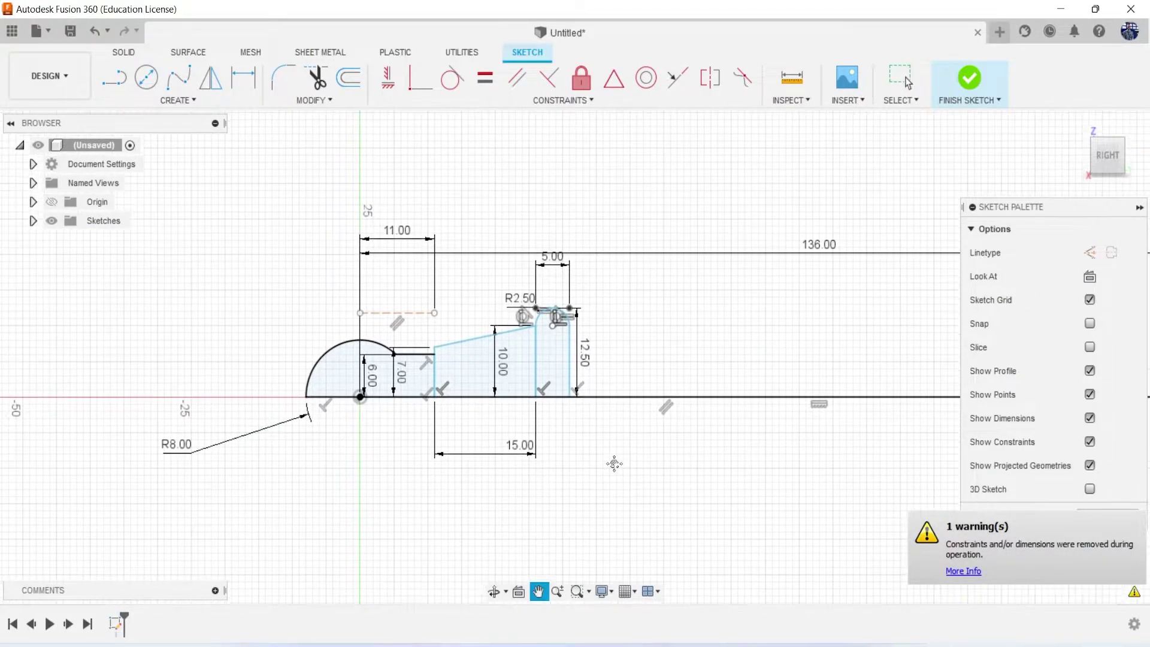
# Save the design as 'modelling challenge 5' and bring up the cannon reference drawing
pyautogui.click(69, 34)
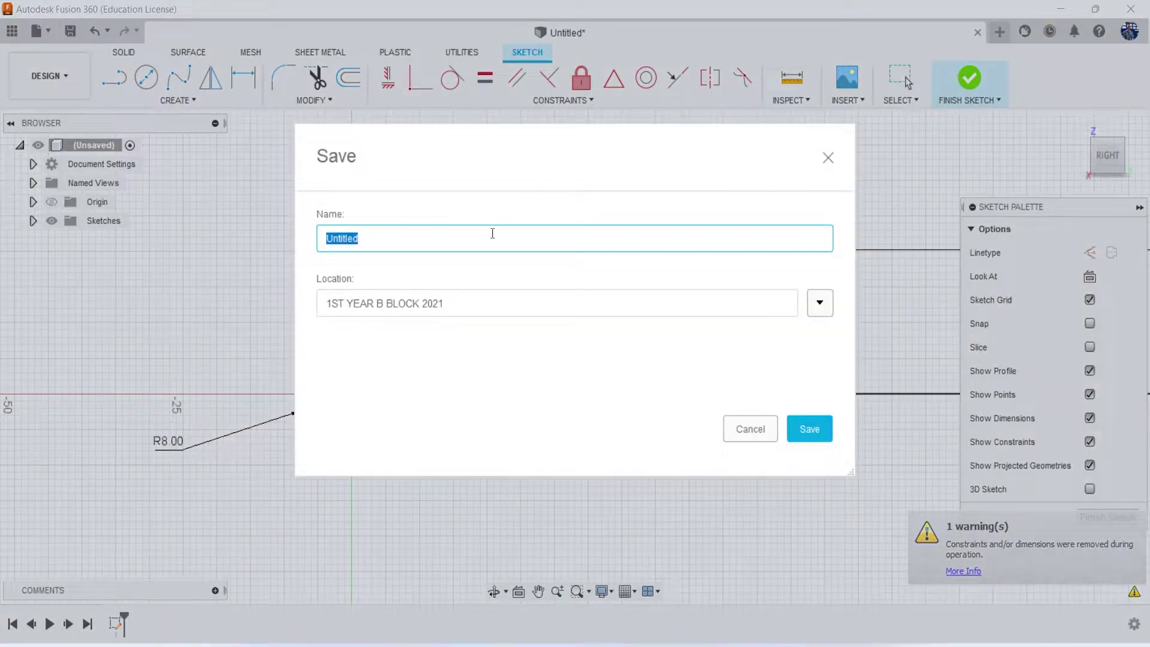
pyautogui.write('modelling challenge 5')
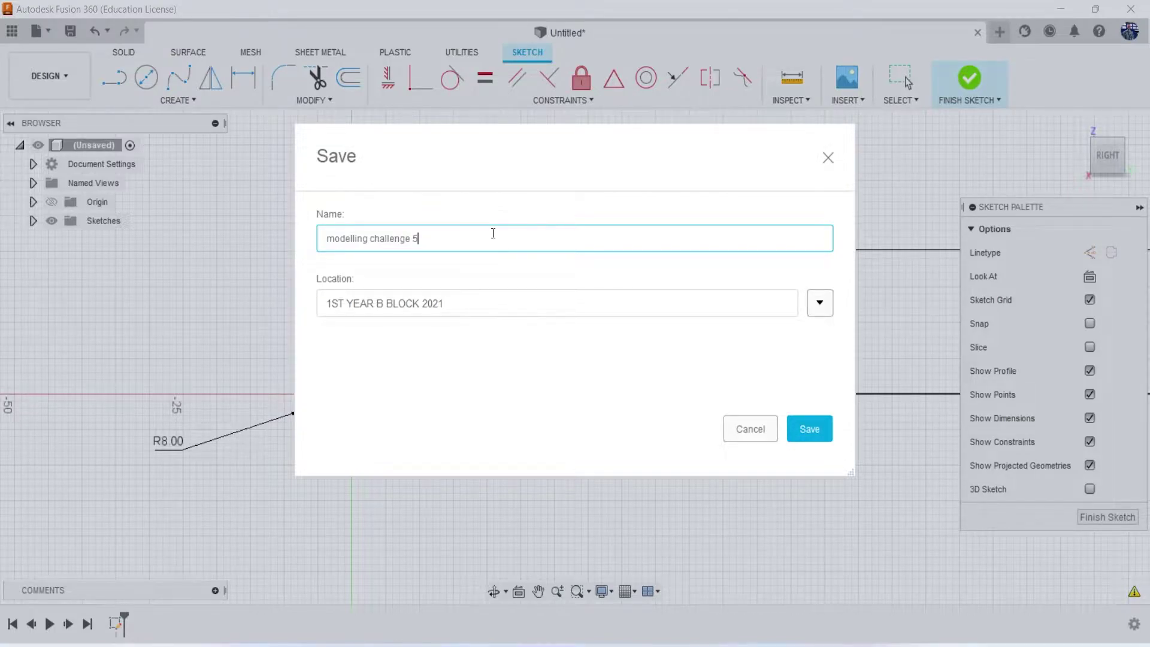
pyautogui.press('Return')
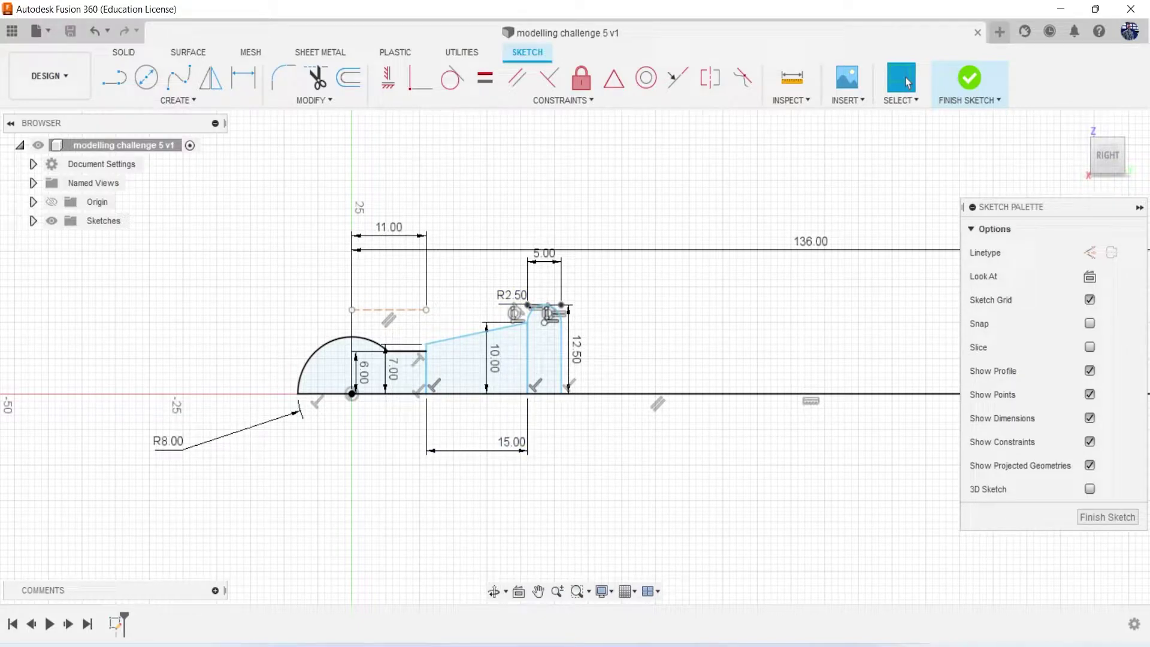
pyautogui.hotkey('alt', 'Tab')
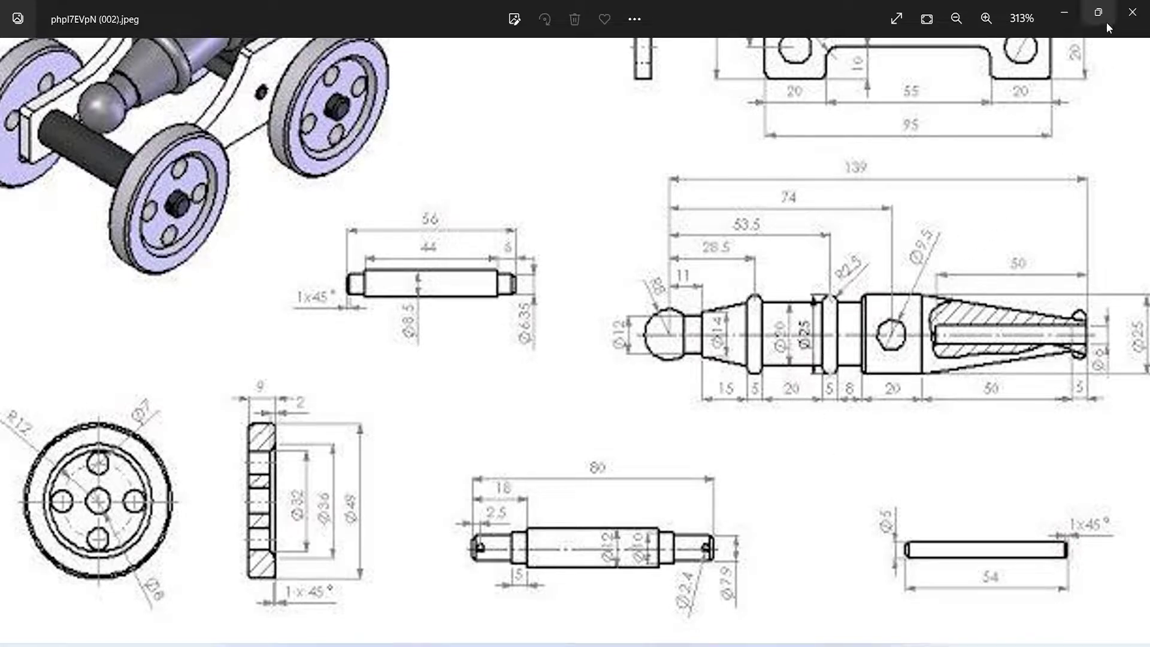
# Draw a 20 mm horizontal line from the ring's right edge
pyautogui.click(1064, 12)
pyautogui.scroll(2, 580, 356)
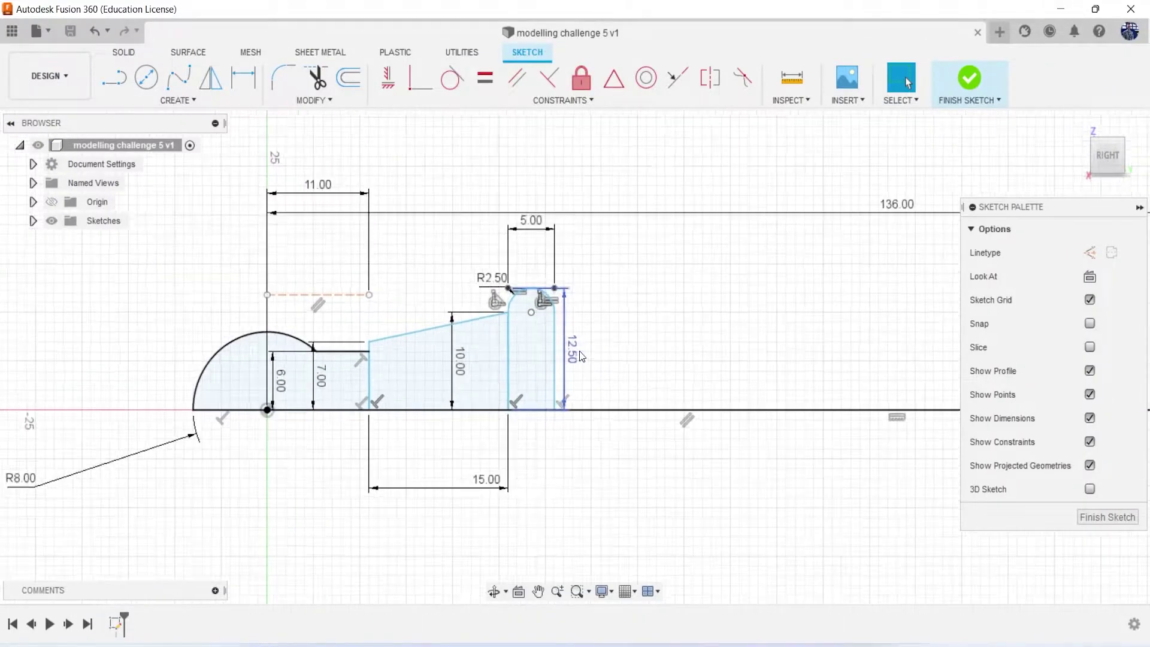
pyautogui.scroll(2, 578, 347)
pyautogui.press('l')
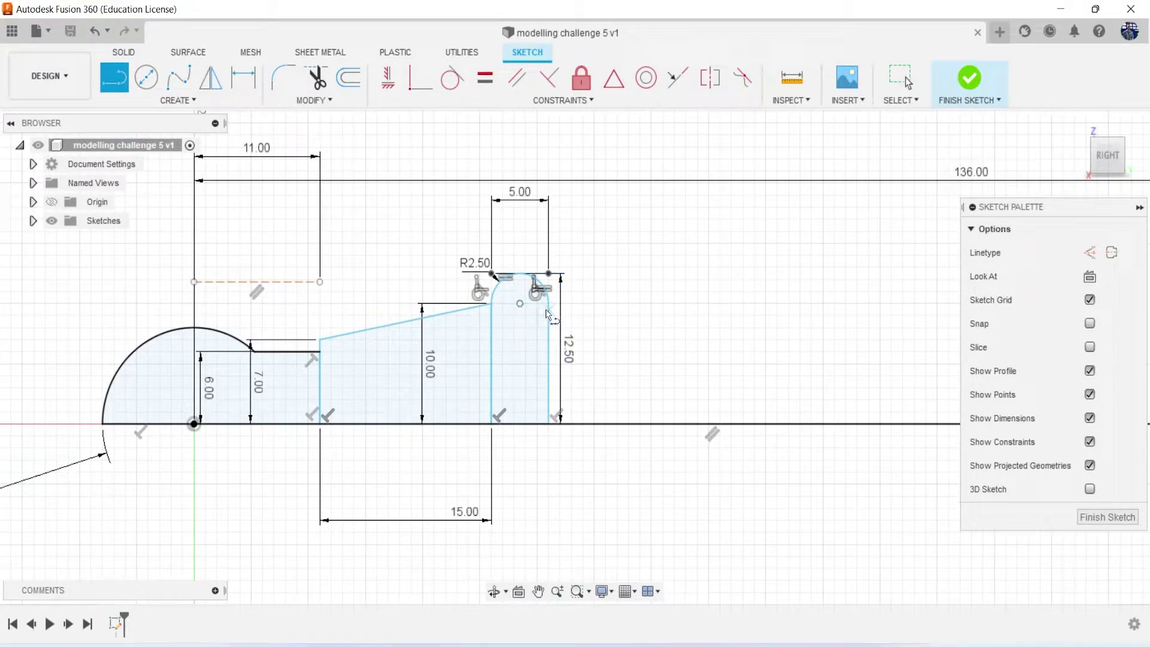
pyautogui.click(549, 303)
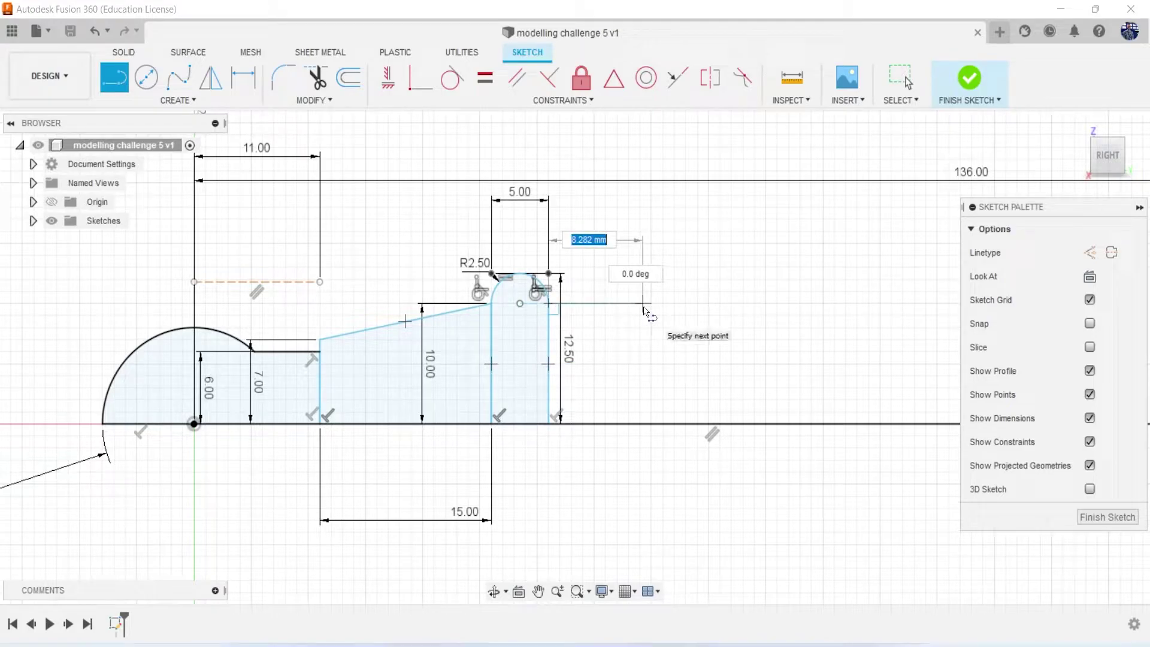
pyautogui.write('20')
pyautogui.press('Return')
pyautogui.press('Escape')
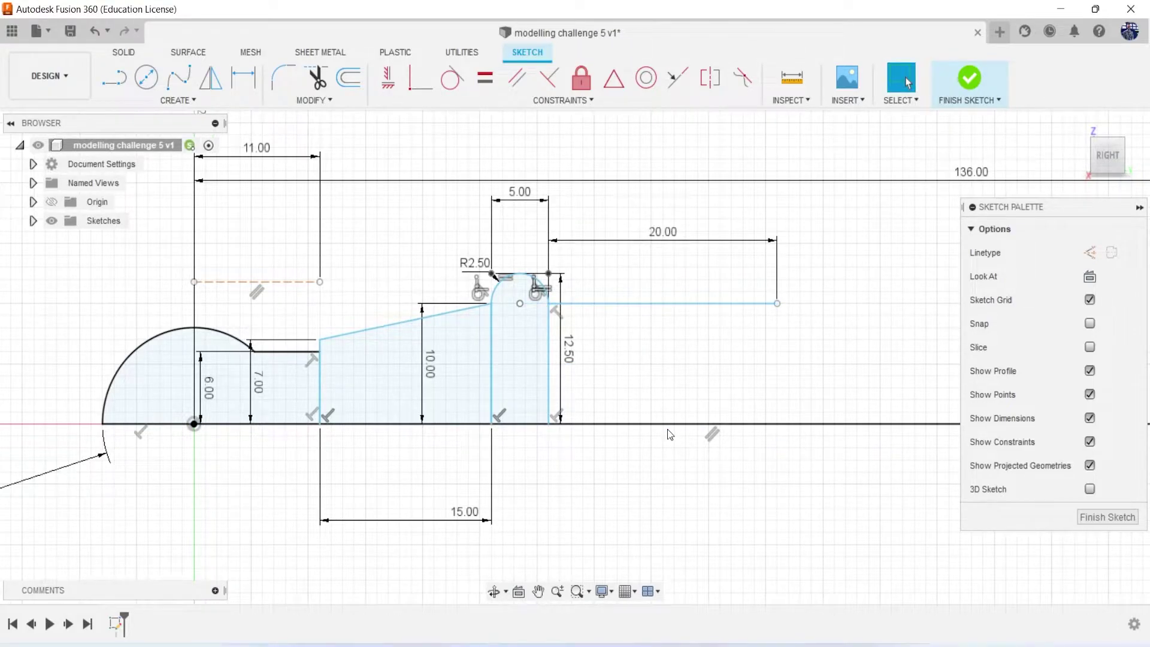
# Dimension the 20 mm line at 10 mm above the axis
pyautogui.press('d')
pyautogui.click(648, 304)
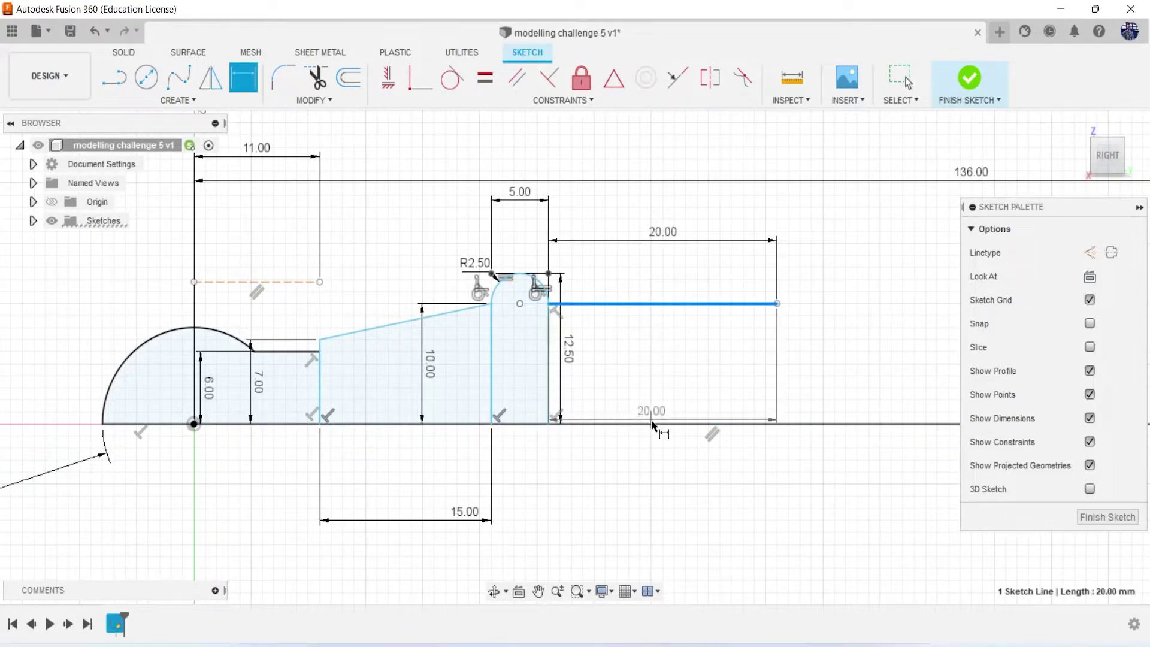
pyautogui.click(659, 424)
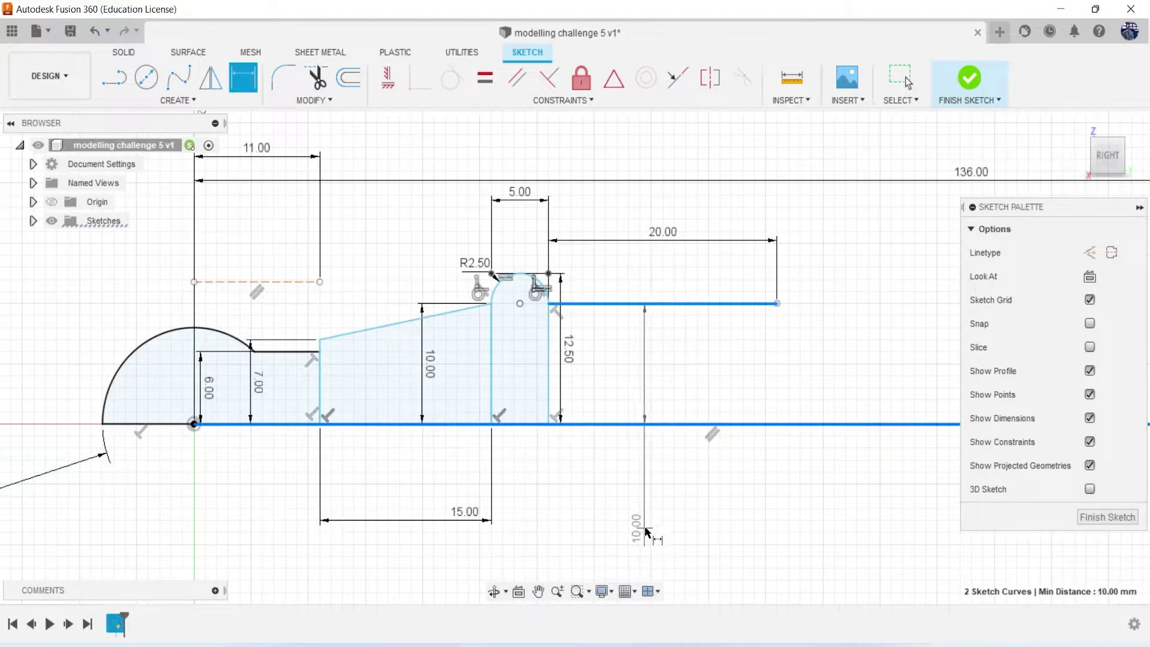
pyautogui.click(644, 530)
pyautogui.press('Return')
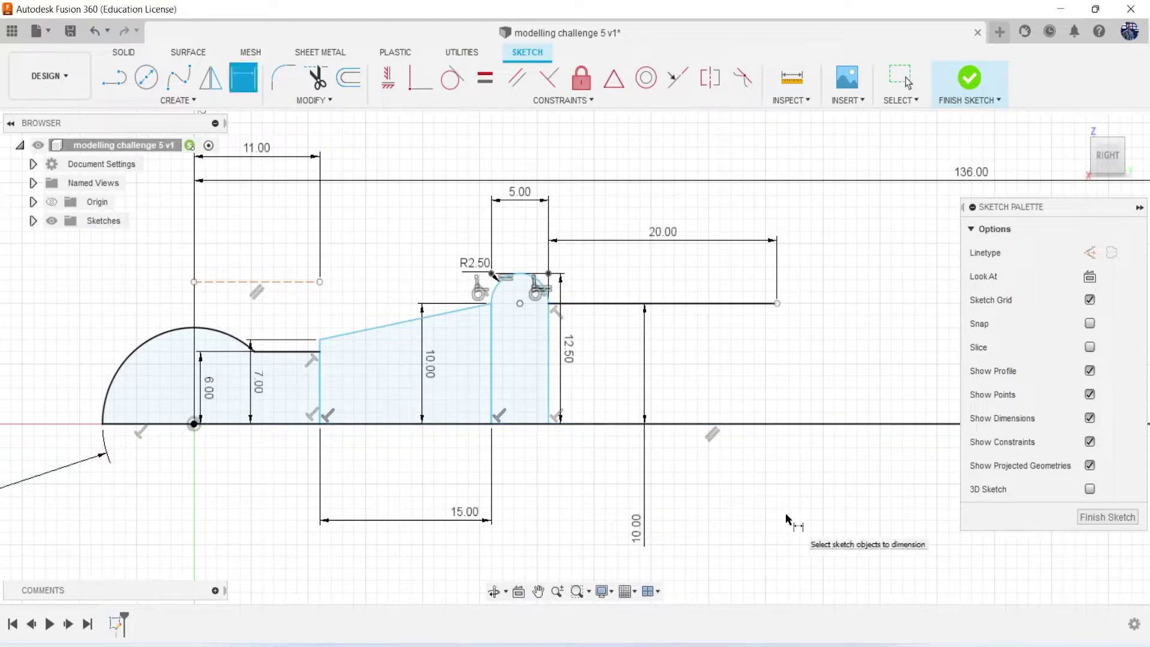
pyautogui.hotkey('alt', 'Tab')
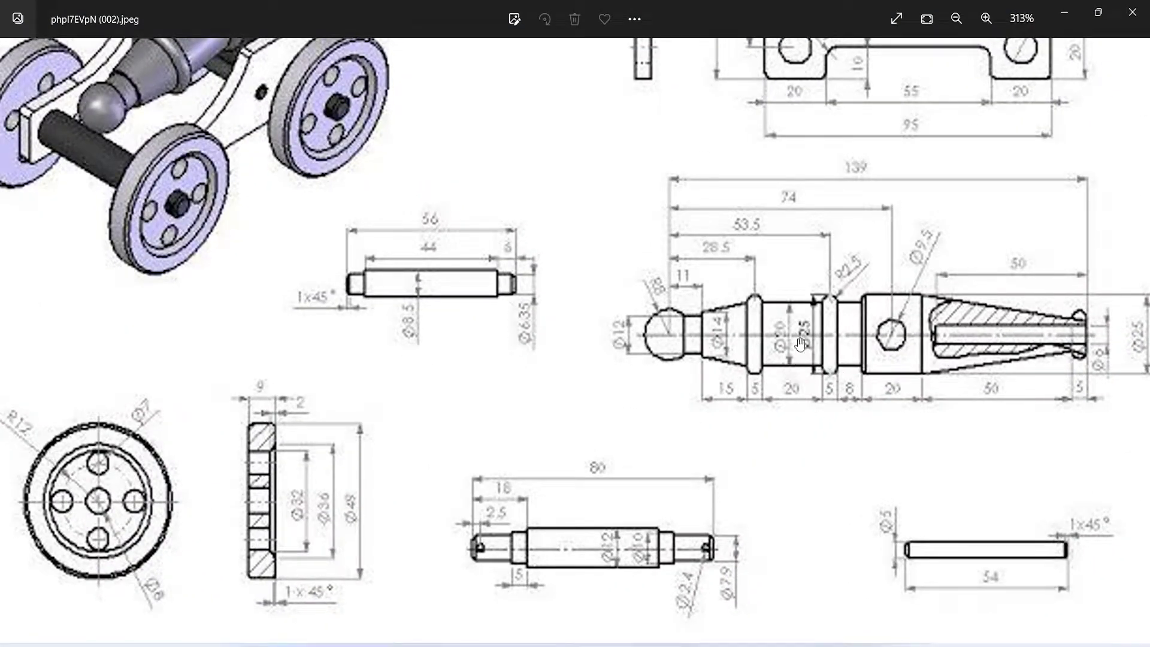
pyautogui.click(1071, 15)
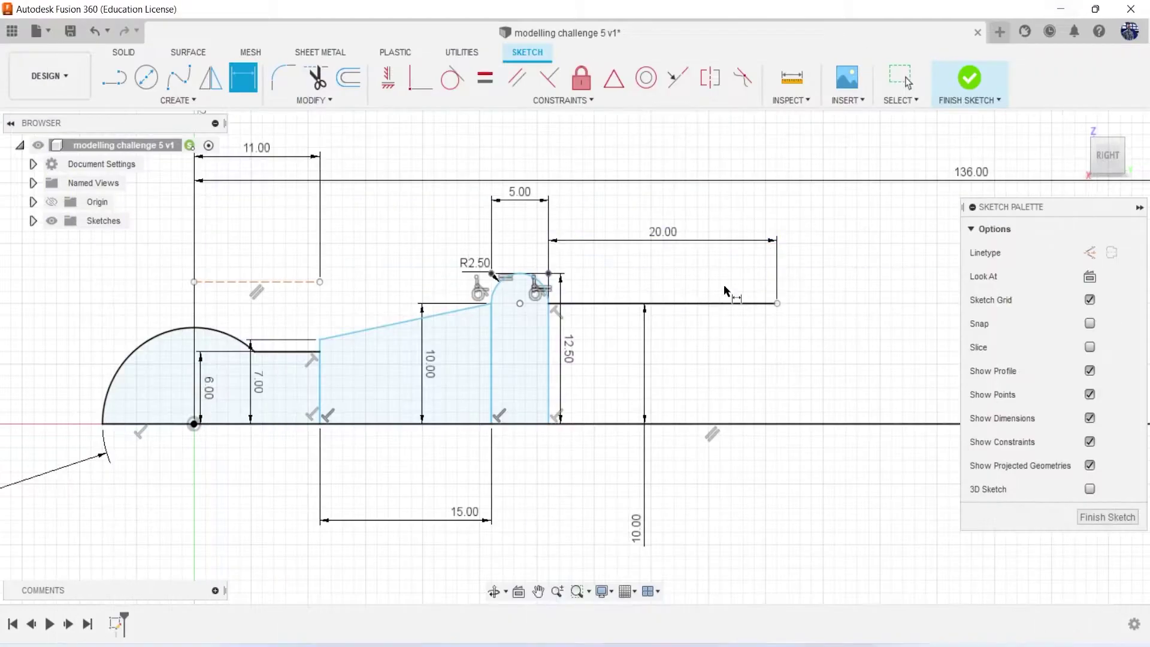
# Close the section down to the axis and begin a 5 mm line from its top corner
pyautogui.press('l')
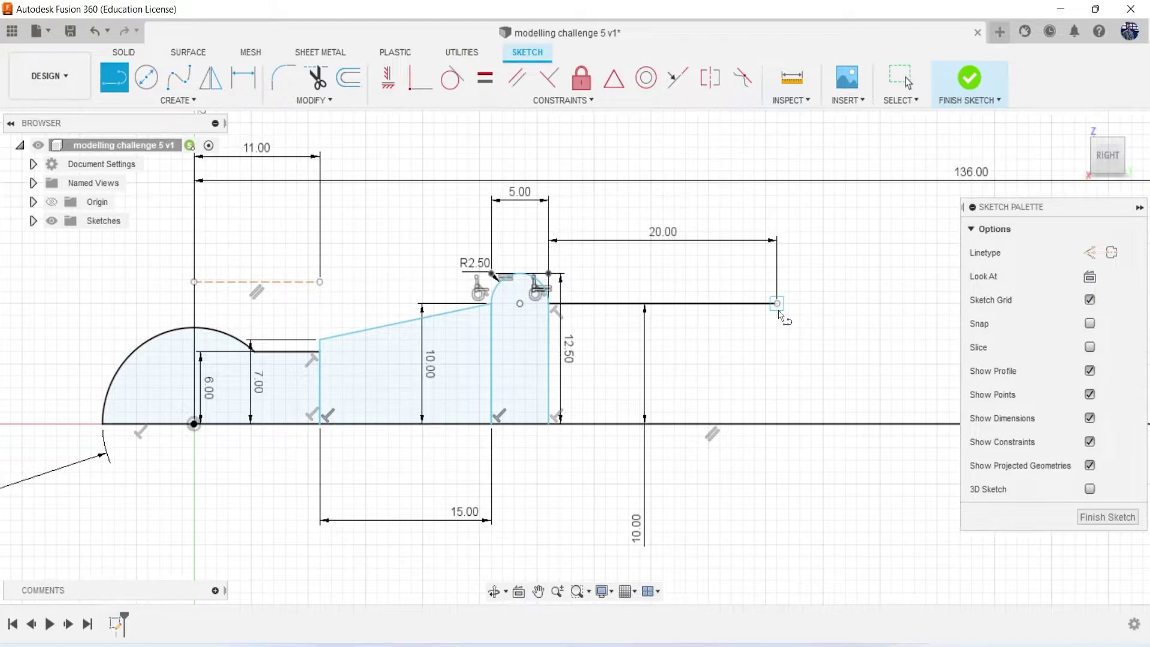
pyautogui.click(777, 303)
pyautogui.click(778, 424)
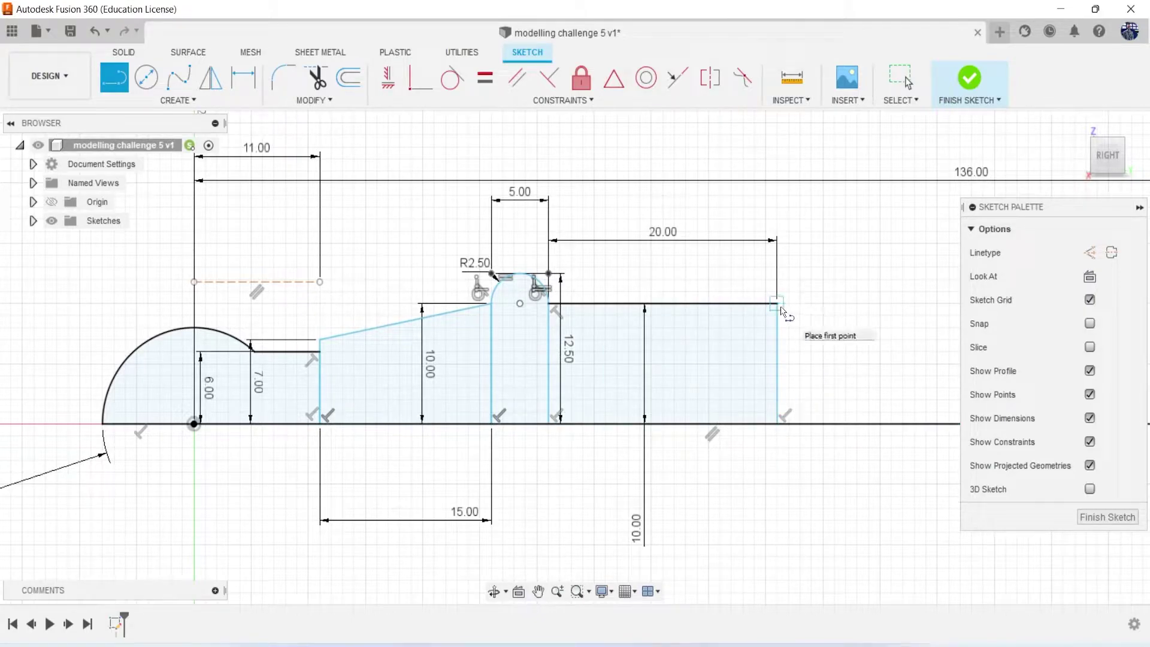
pyautogui.click(778, 303)
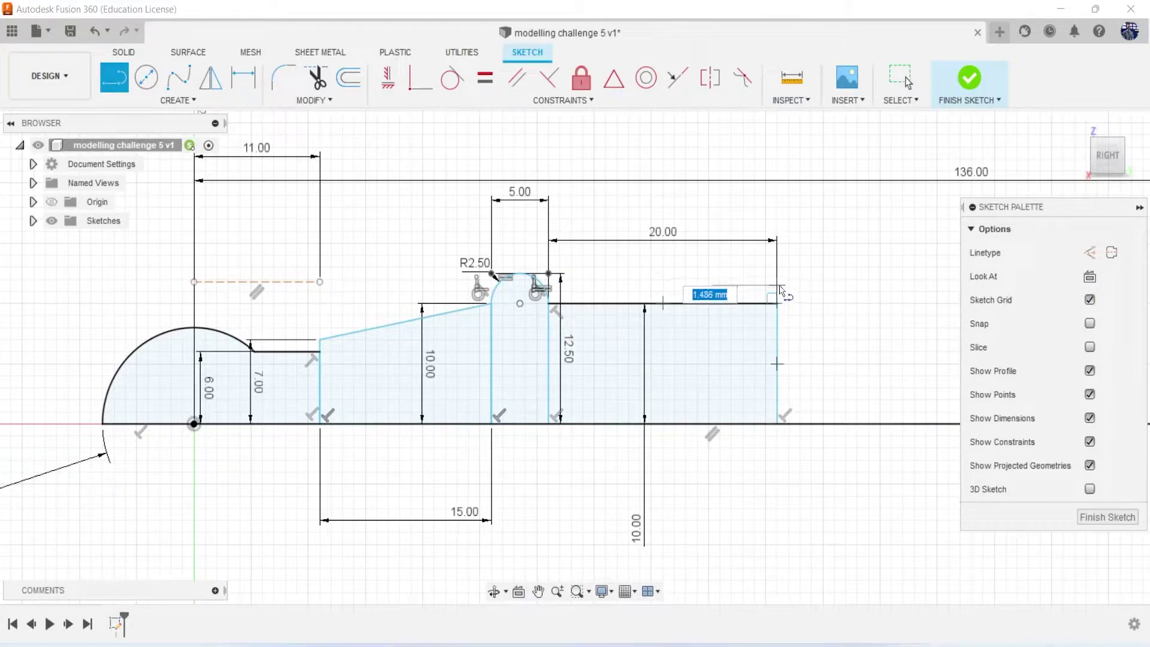
pyautogui.write('5')
pyautogui.press('Tab')
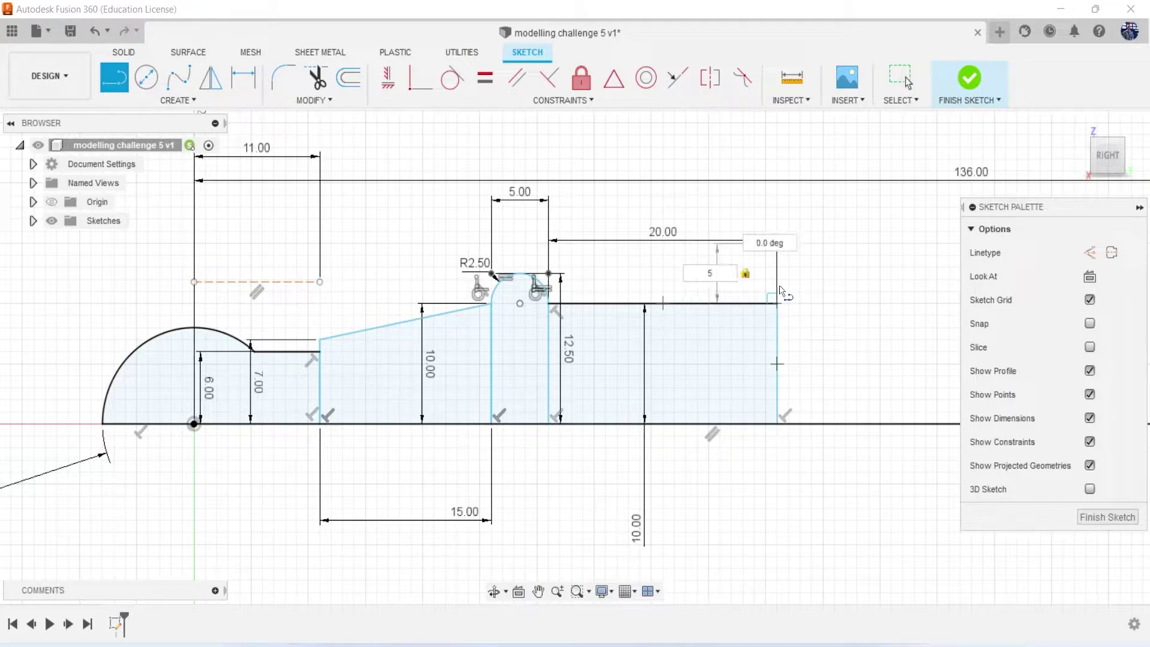
pyautogui.press('Tab')
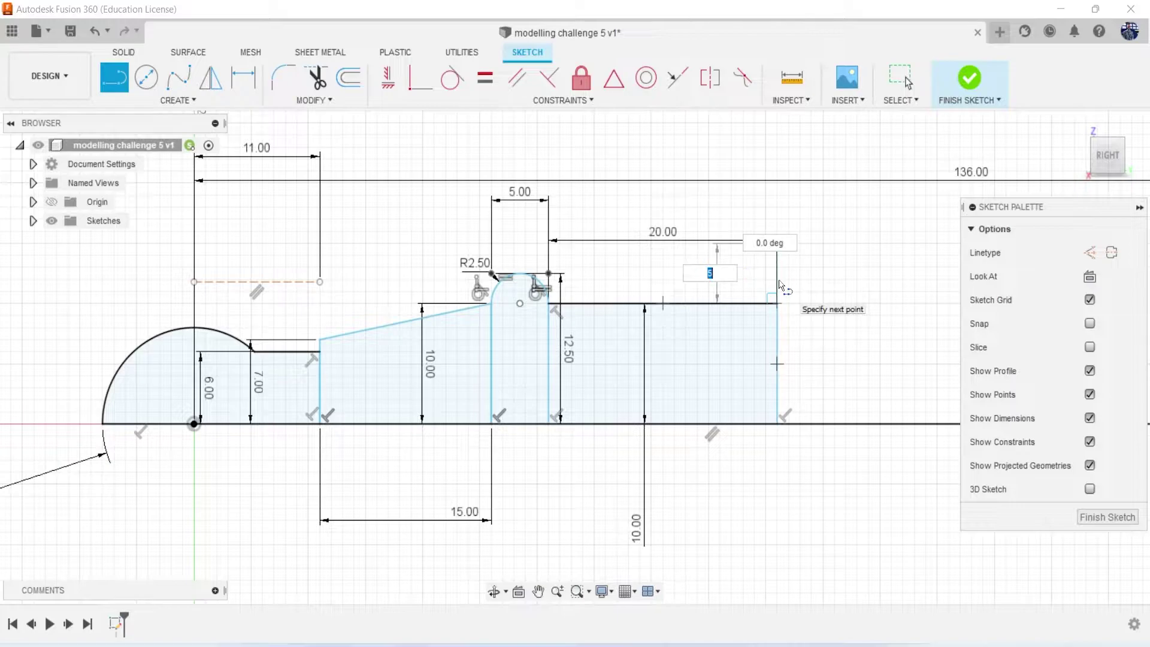
pyautogui.press('BackSpace')
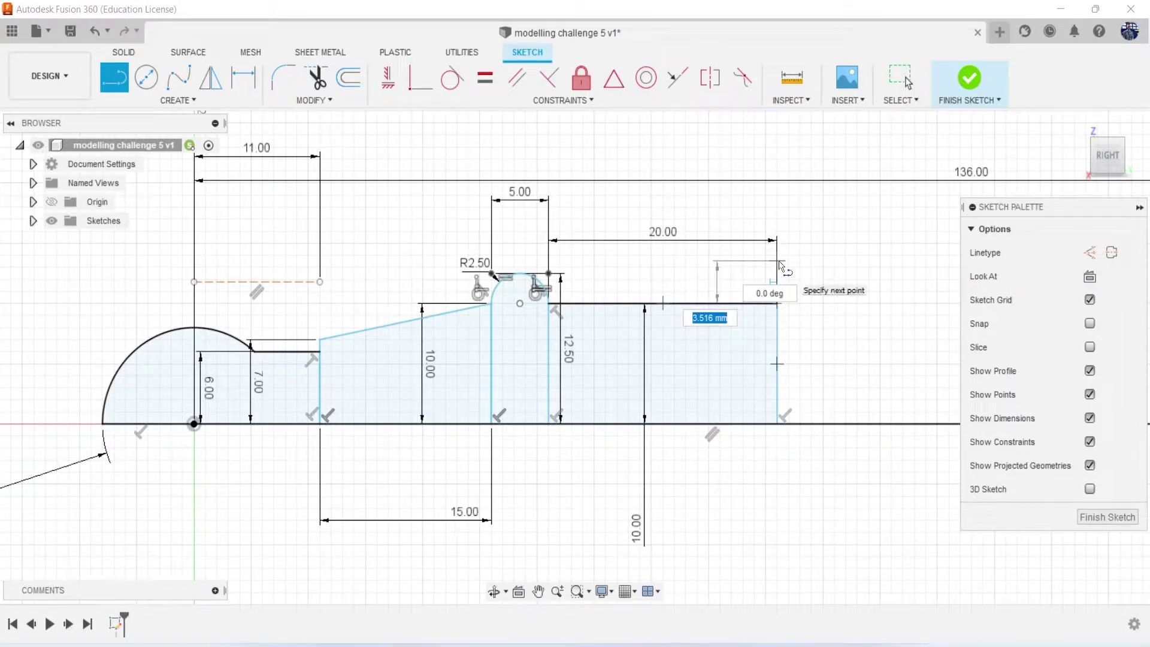
# Finish the 5 mm vertical line rising from the section's top-right corner
pyautogui.write('5')
pyautogui.press('Return')
pyautogui.press('Escape')
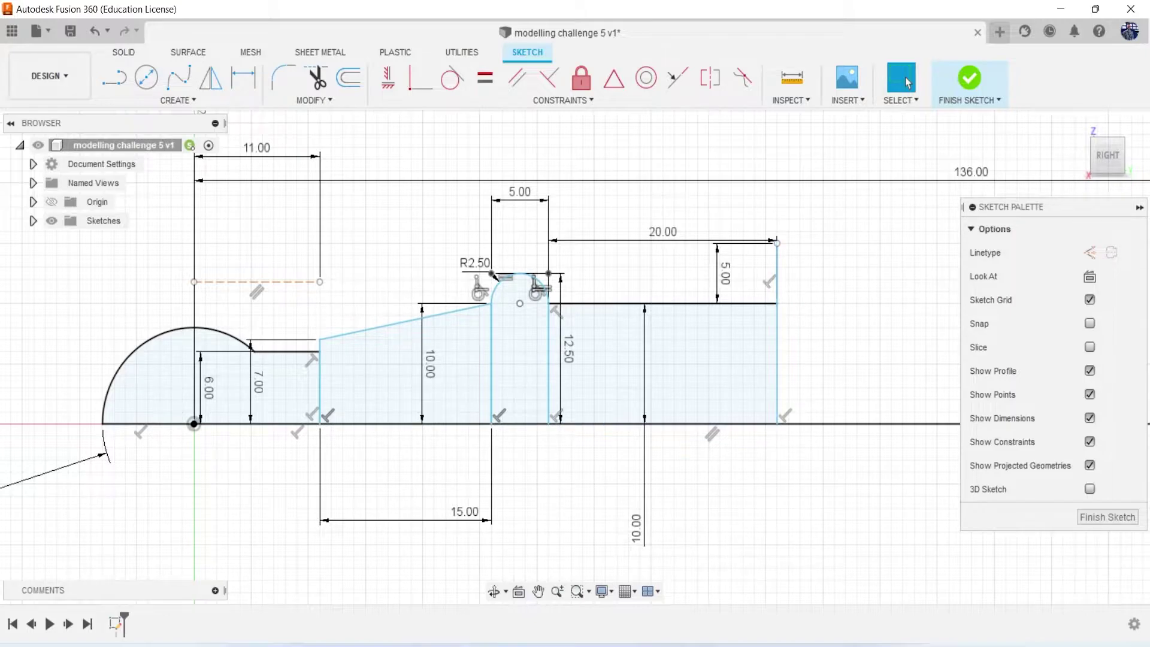
pyautogui.hotkey('alt', 'Tab')
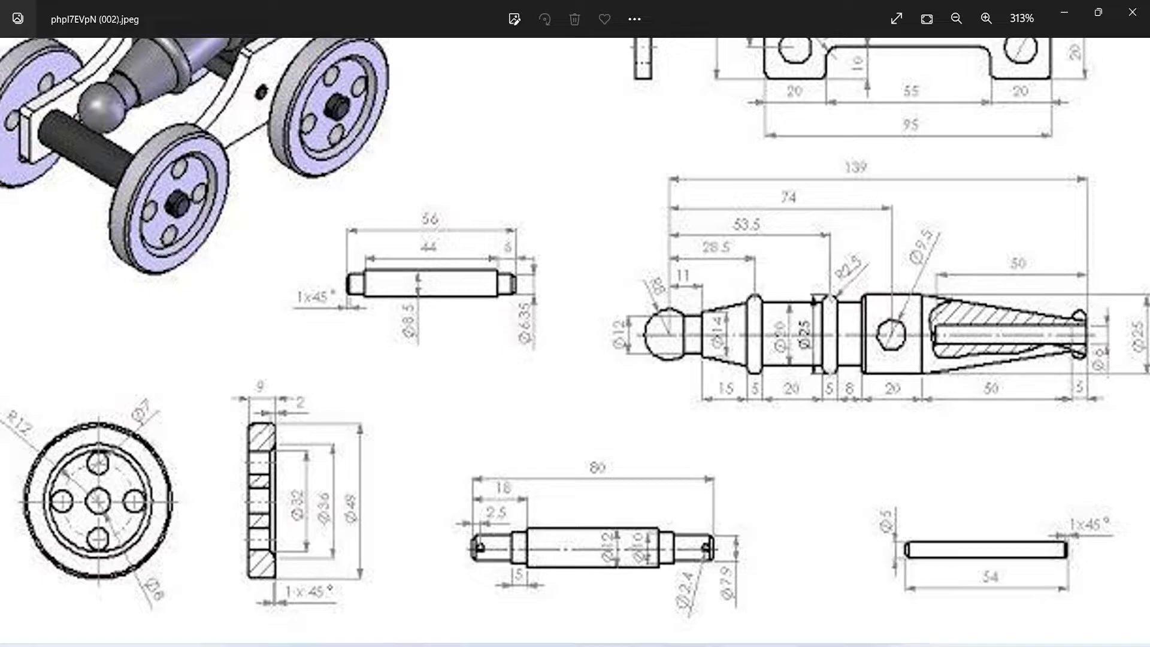
pyautogui.hotkey('alt', 'Tab')
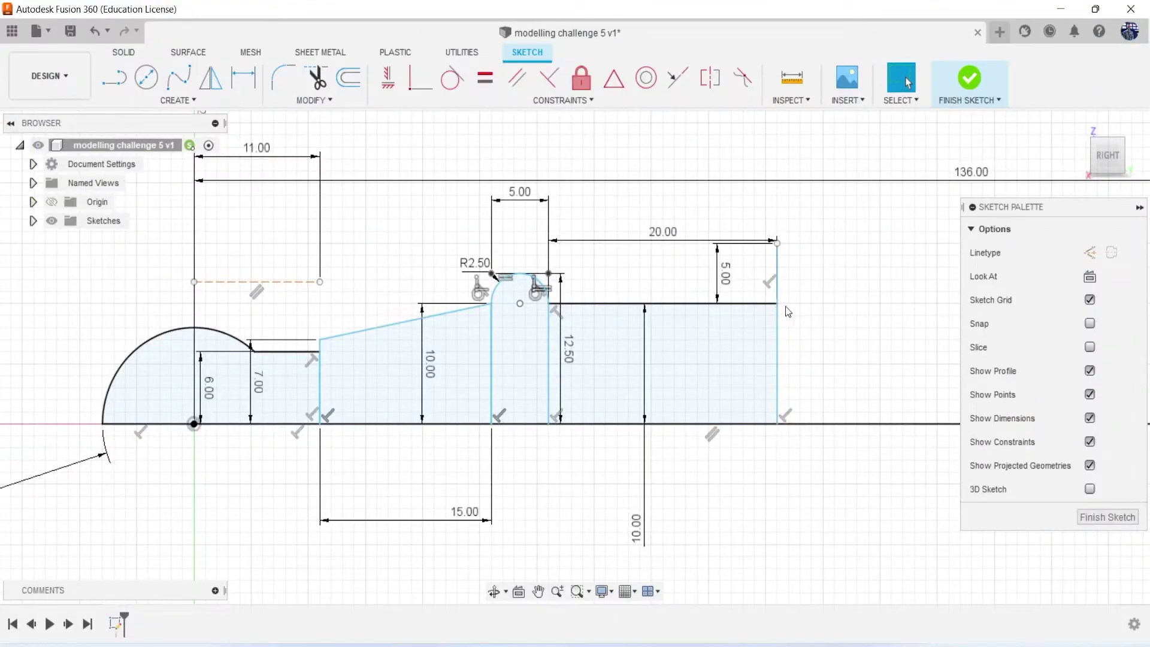
# Draw a 5 mm horizontal line across the top and a vertical line down to the axis
pyautogui.press('l')
pyautogui.click(777, 243)
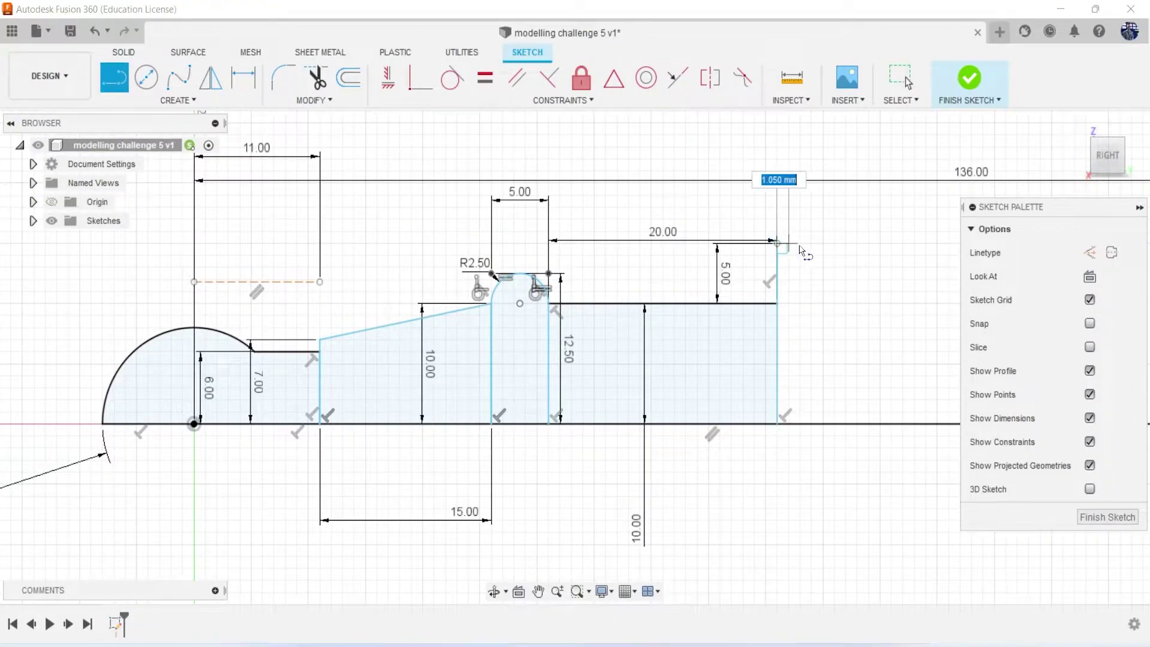
pyautogui.write('5')
pyautogui.press('Tab')
pyautogui.press('Return')
pyautogui.press('Escape')
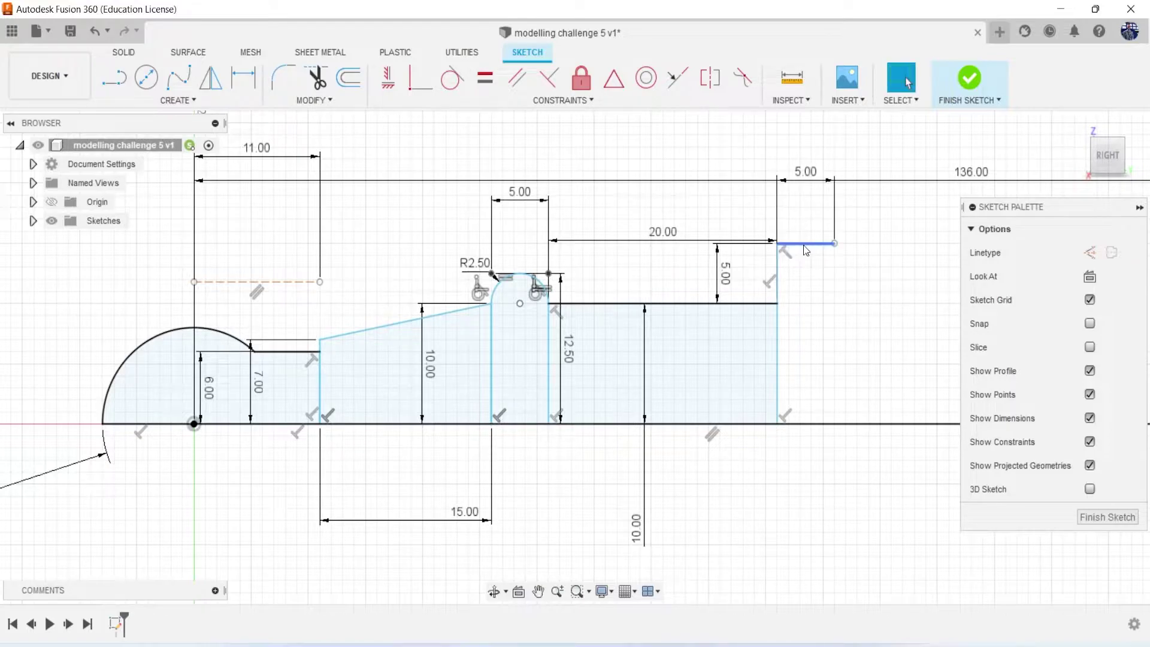
pyautogui.press('l')
pyautogui.click(834, 243)
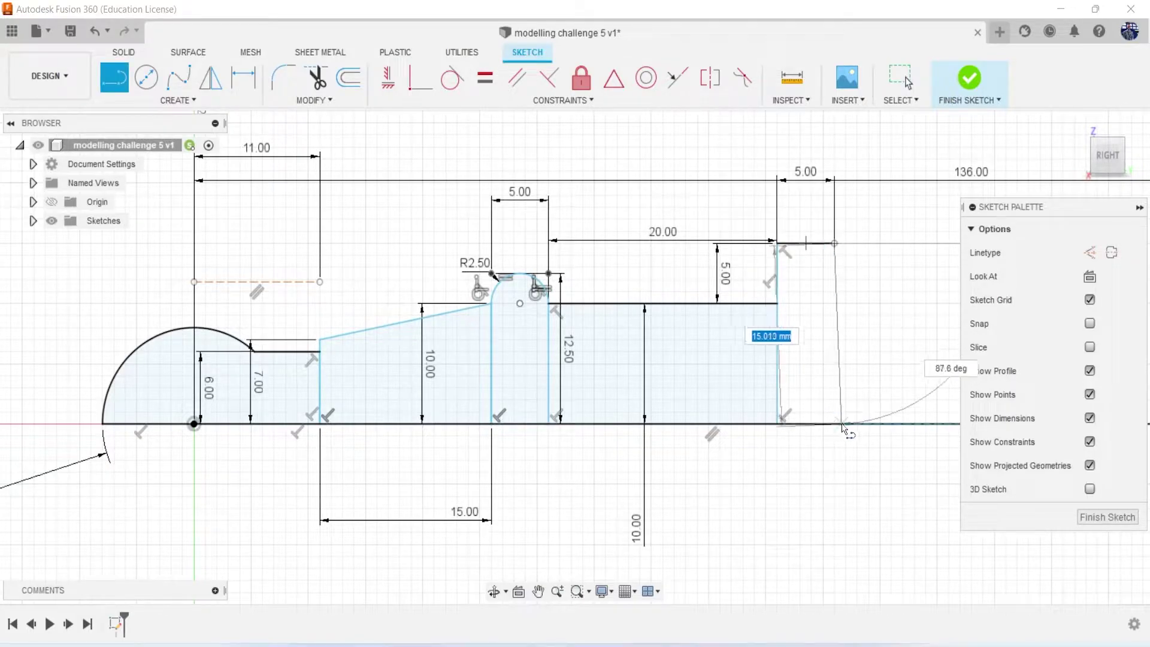
pyautogui.click(840, 427)
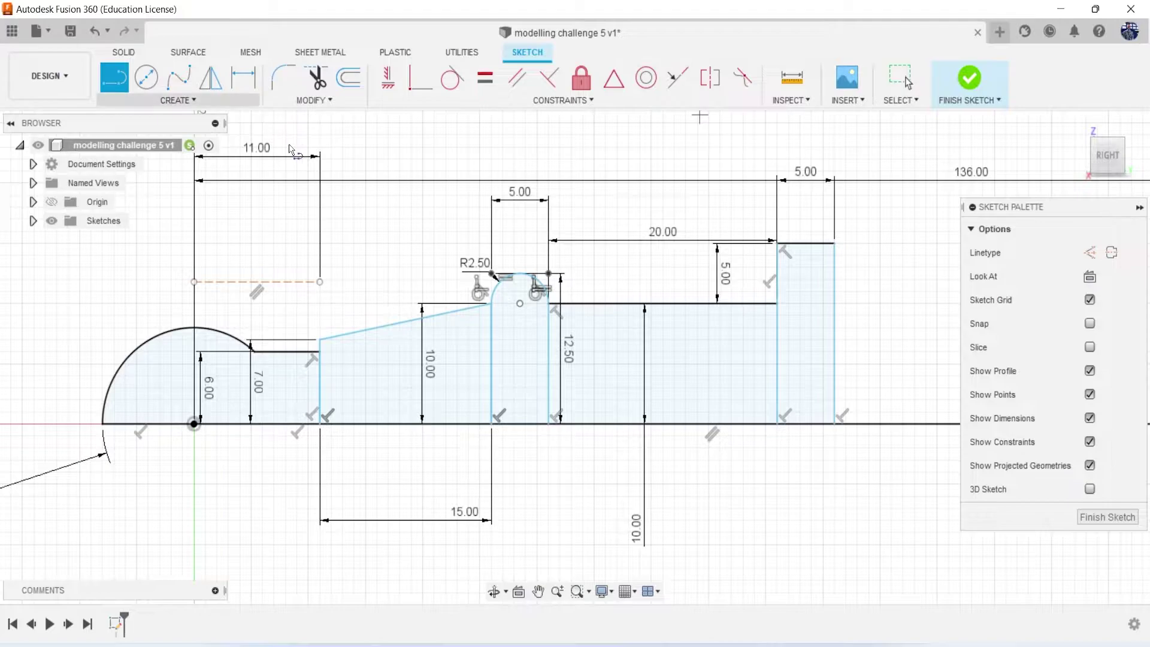
# Round the ring's top-left corner with a 2.5 mm fillet
pyautogui.click(282, 76)
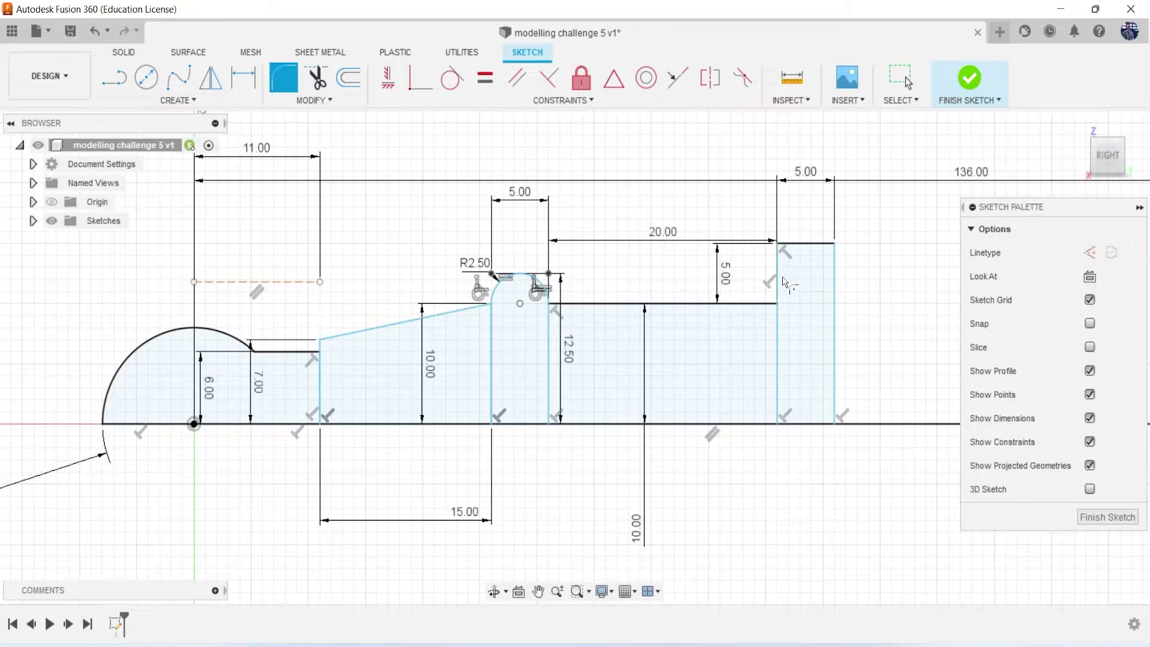
pyautogui.click(799, 247)
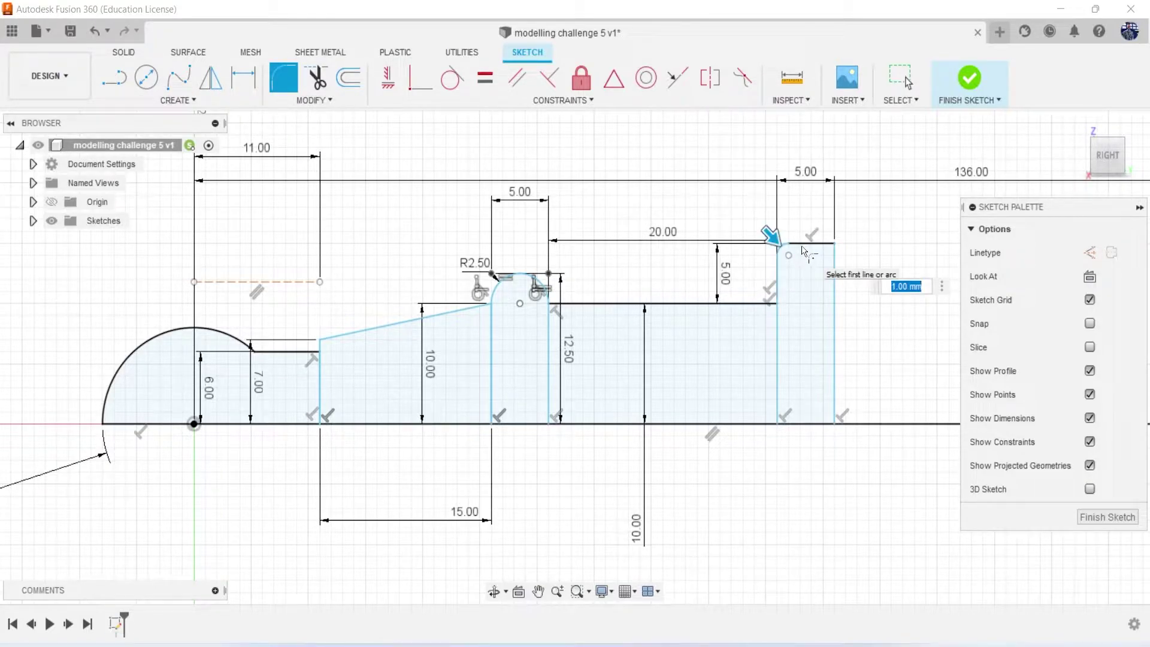
pyautogui.write('2.5')
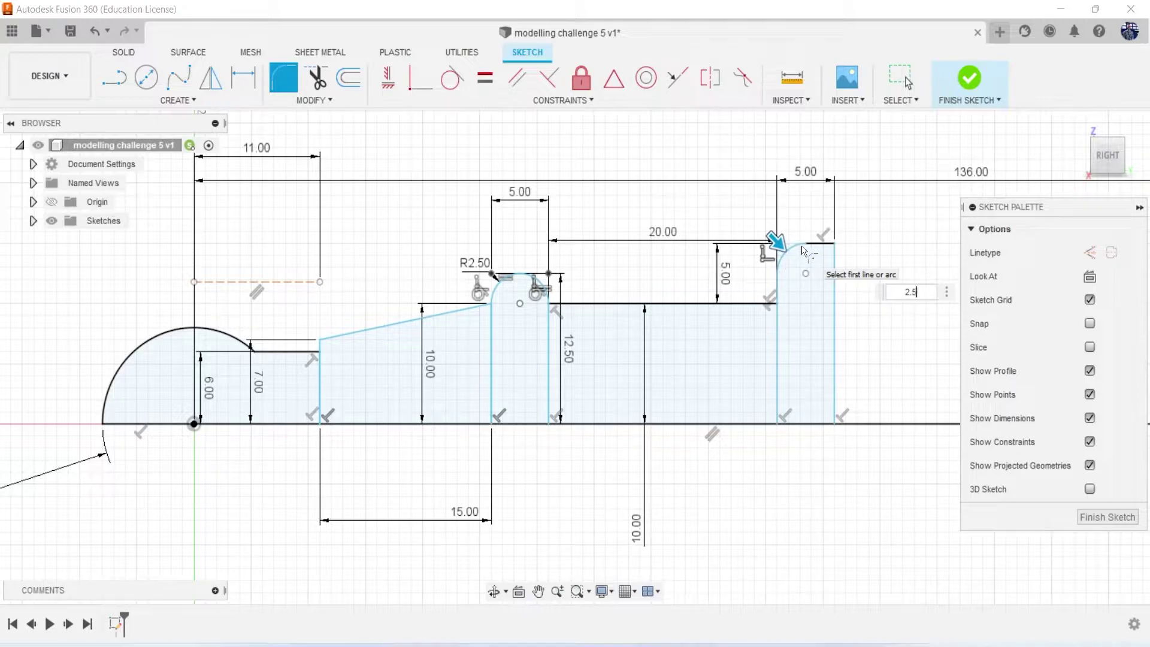
pyautogui.press('Return')
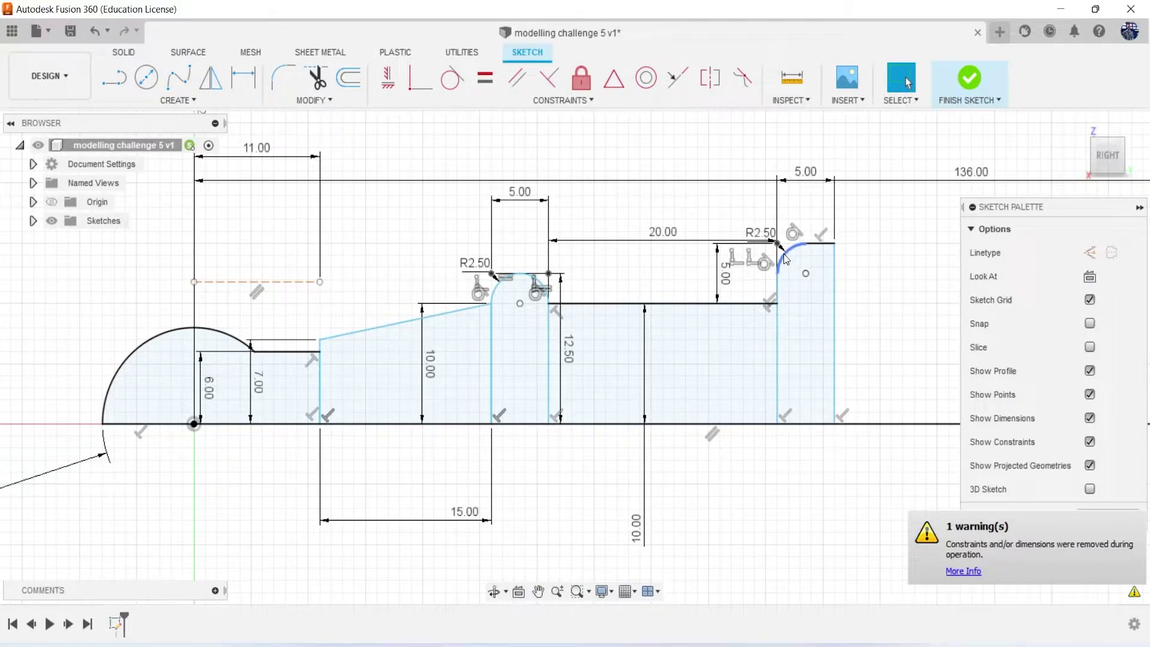
# Trim away the ring's top and right edges and the leftover fillet arc
pyautogui.press('t')
pyautogui.click(814, 242)
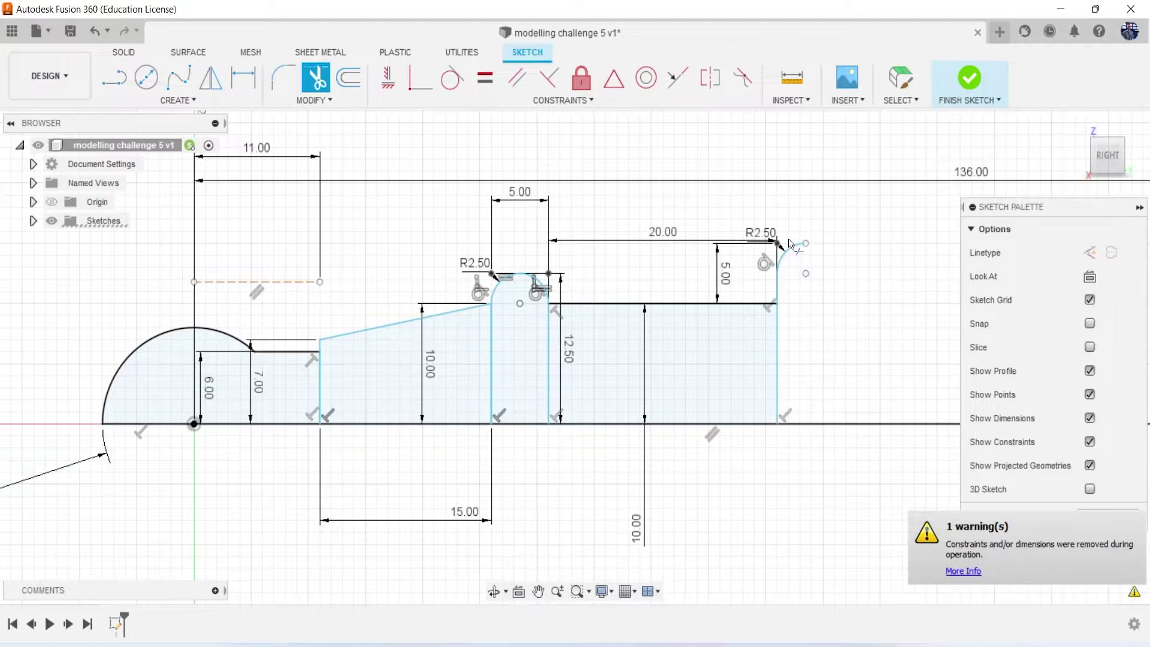
pyautogui.click(787, 250)
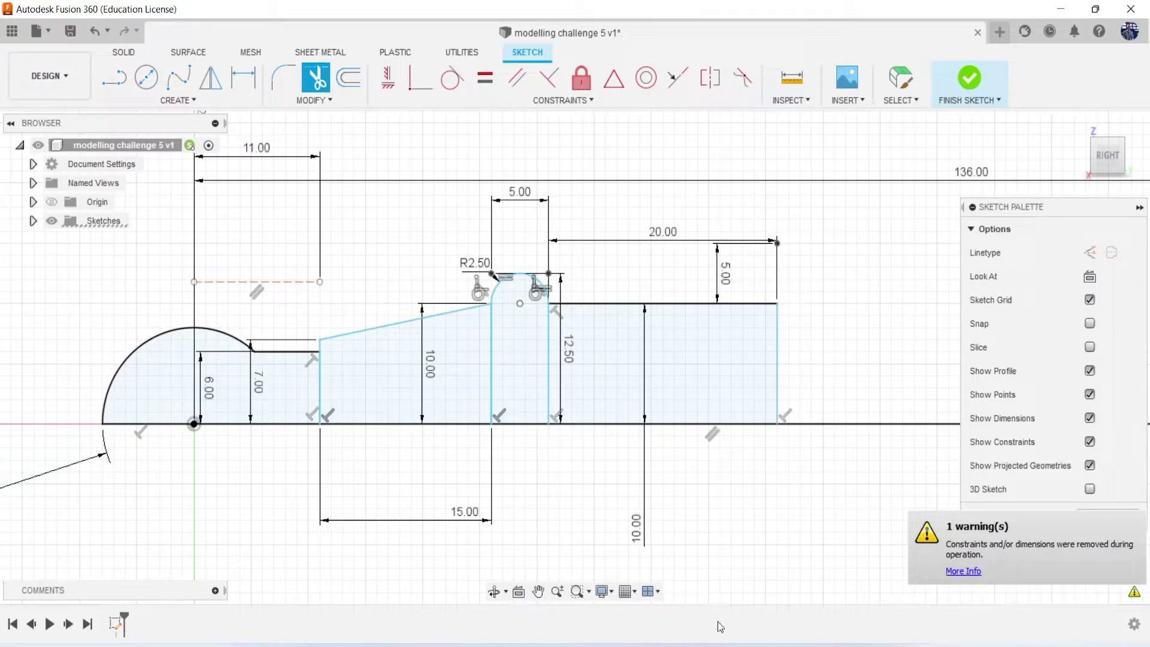
pyautogui.hotkey('alt', 'Tab')
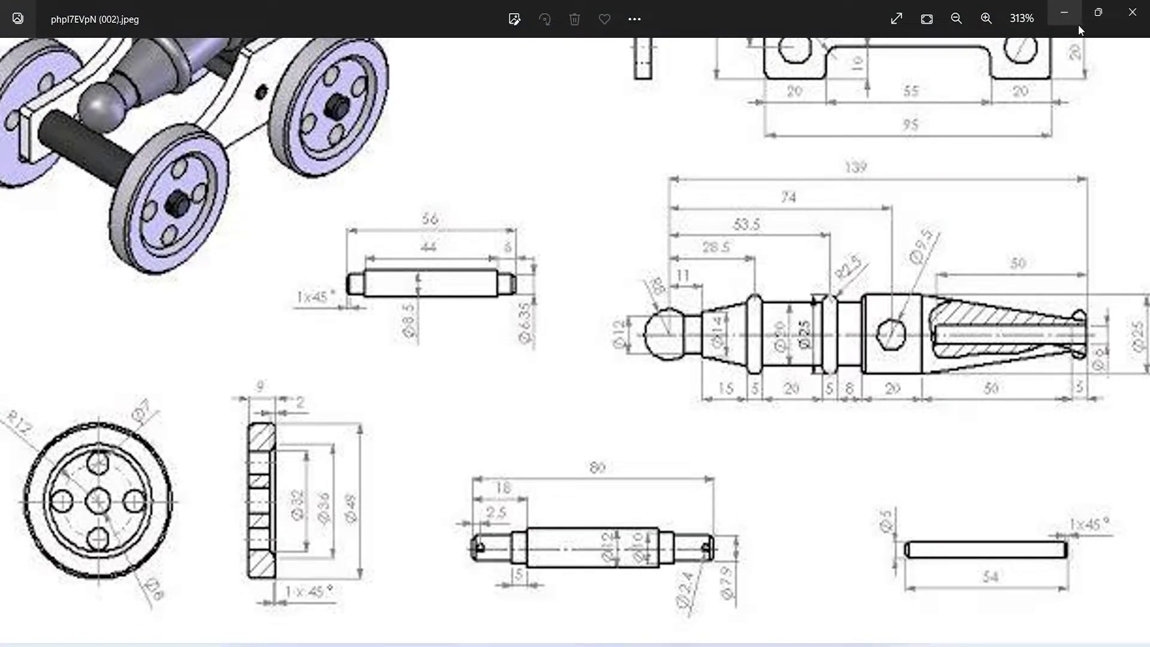
pyautogui.click(1063, 12)
# Draw a 12.5 mm vertical edge at the profile's end with a 5 mm line across its top
pyautogui.press('l')
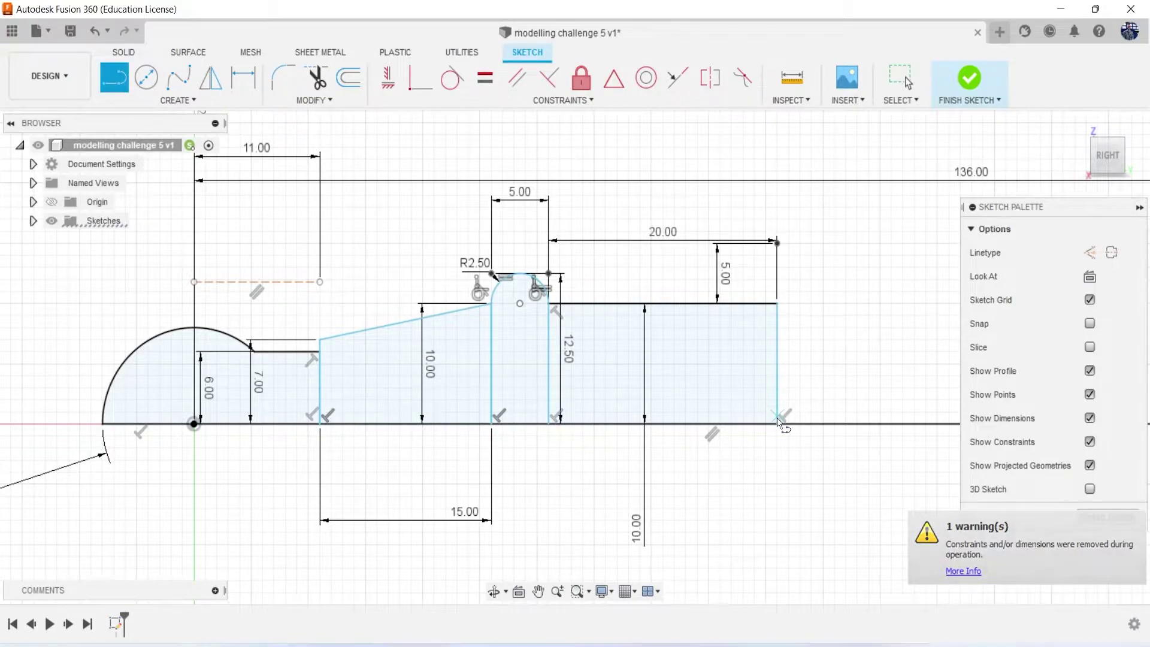
pyautogui.click(777, 424)
pyautogui.write('25/2')
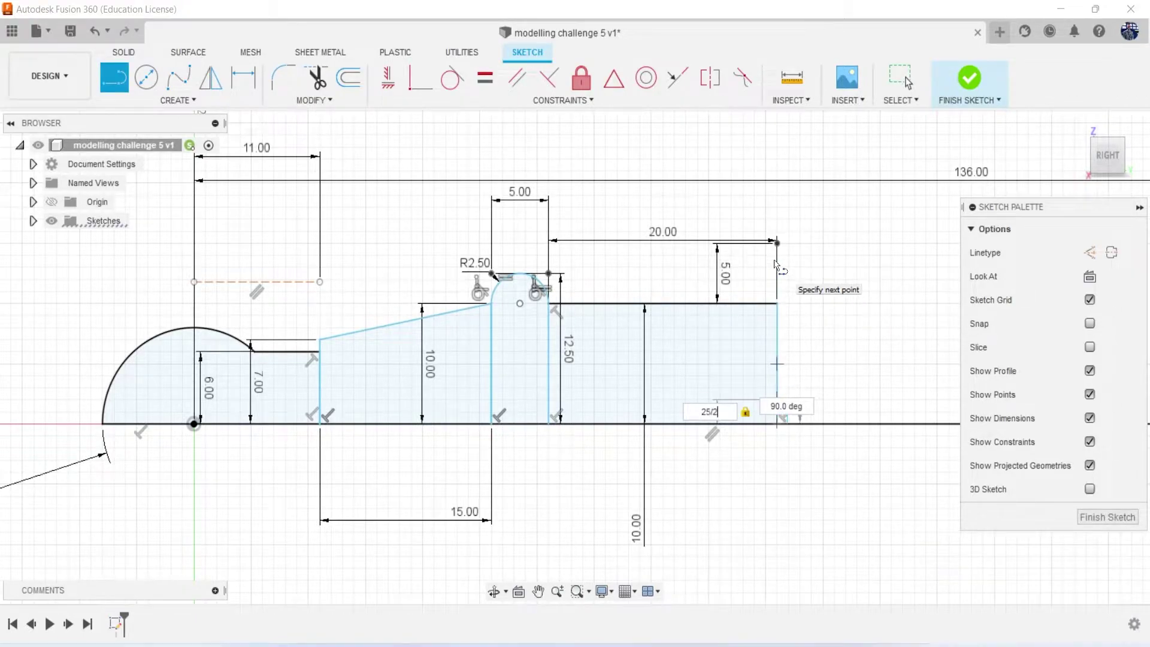
pyautogui.press('Return')
pyautogui.press('Escape')
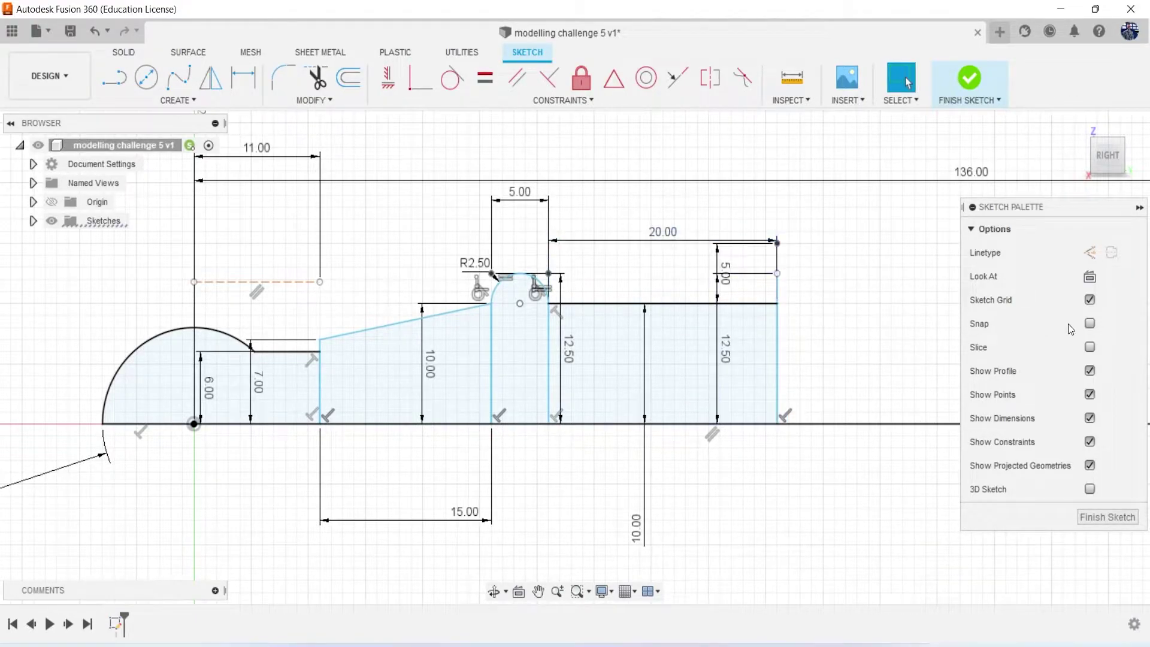
pyautogui.click(776, 273)
pyautogui.write('5')
pyautogui.press('Return')
pyautogui.press('Escape')
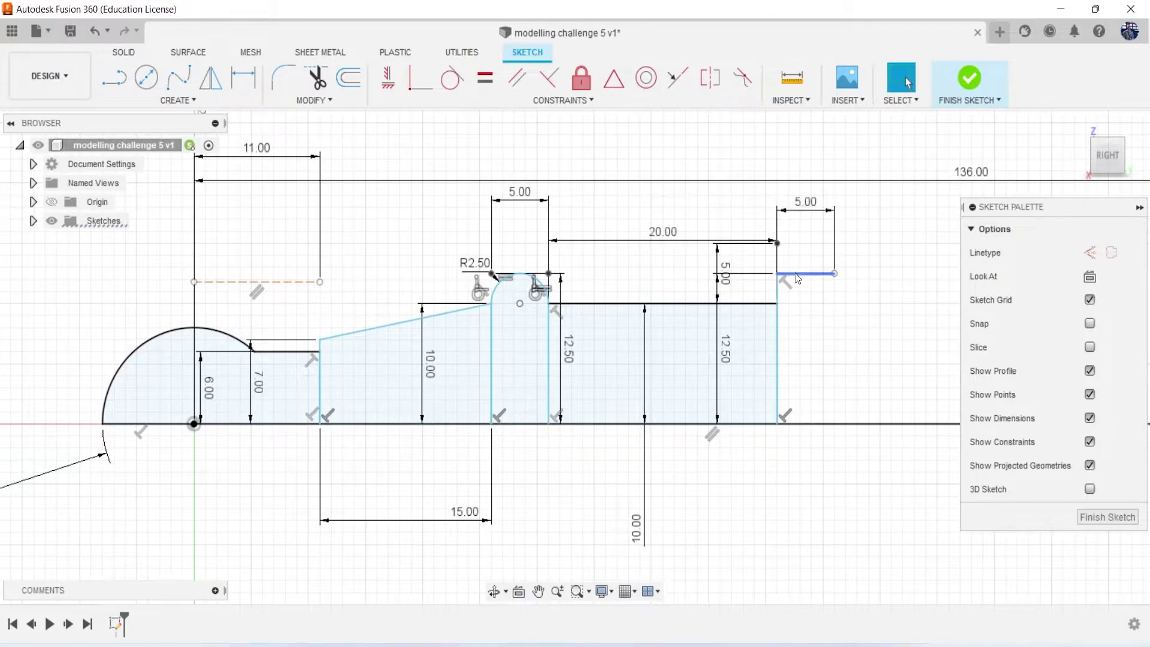
# Close the ring with a vertical line from the 5 mm line down to the axis
pyautogui.press('l')
pyautogui.click(834, 273)
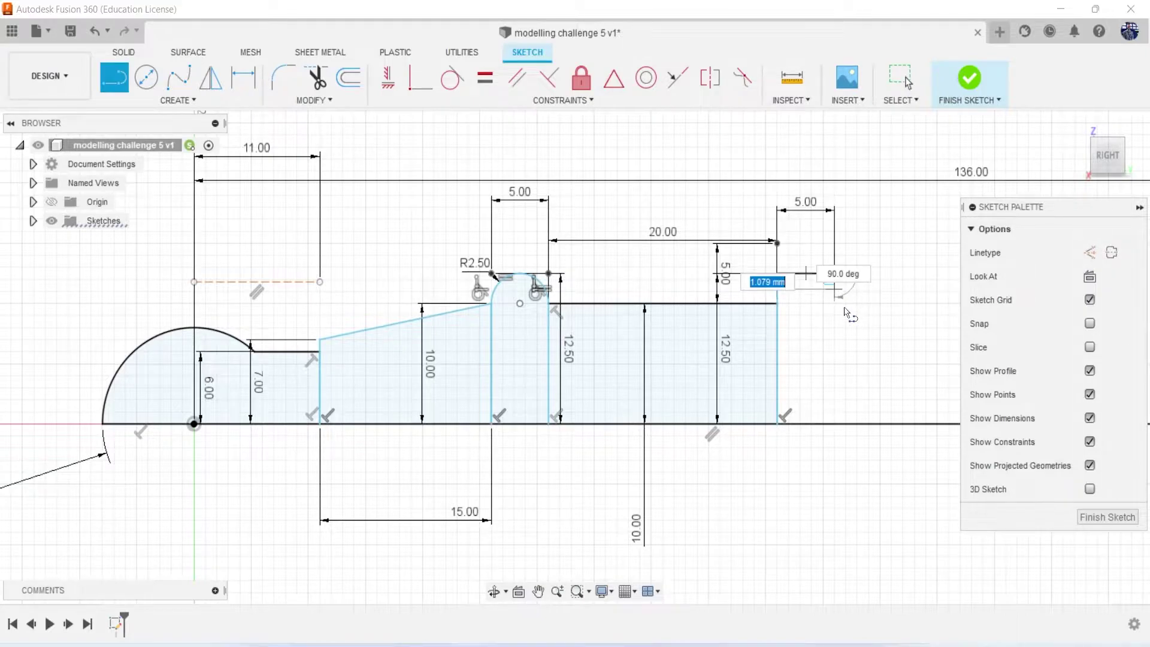
pyautogui.click(834, 423)
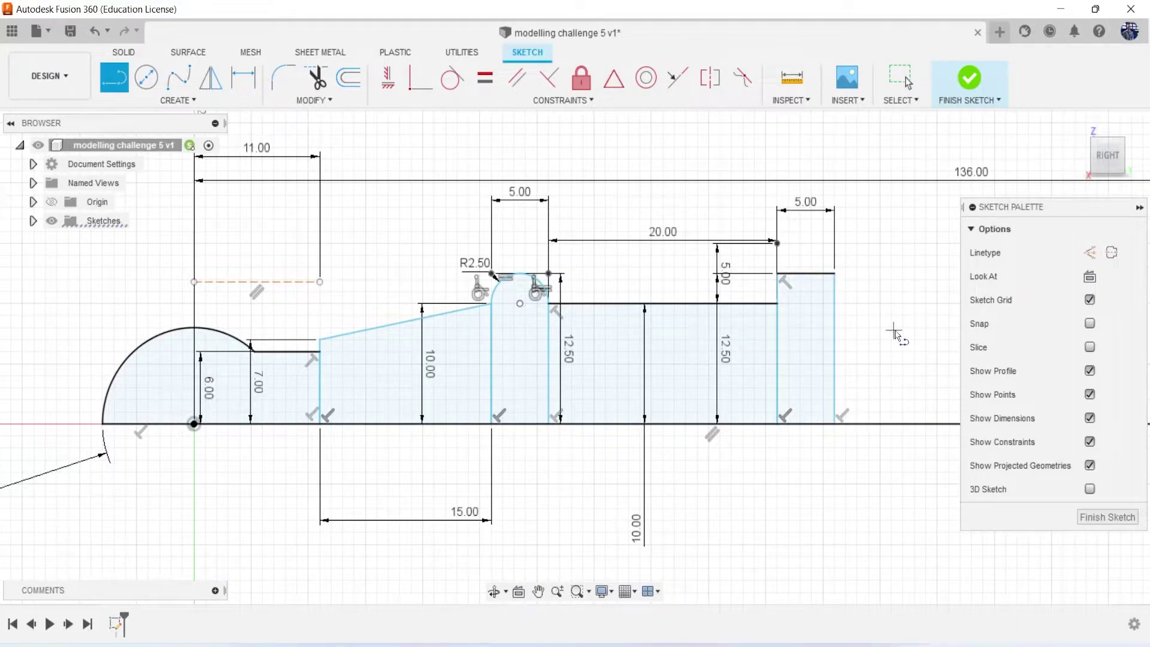
pyautogui.press('Escape')
# Fillet the ring's top-left and top-right corners at 2.5 mm
pyautogui.click(284, 77)
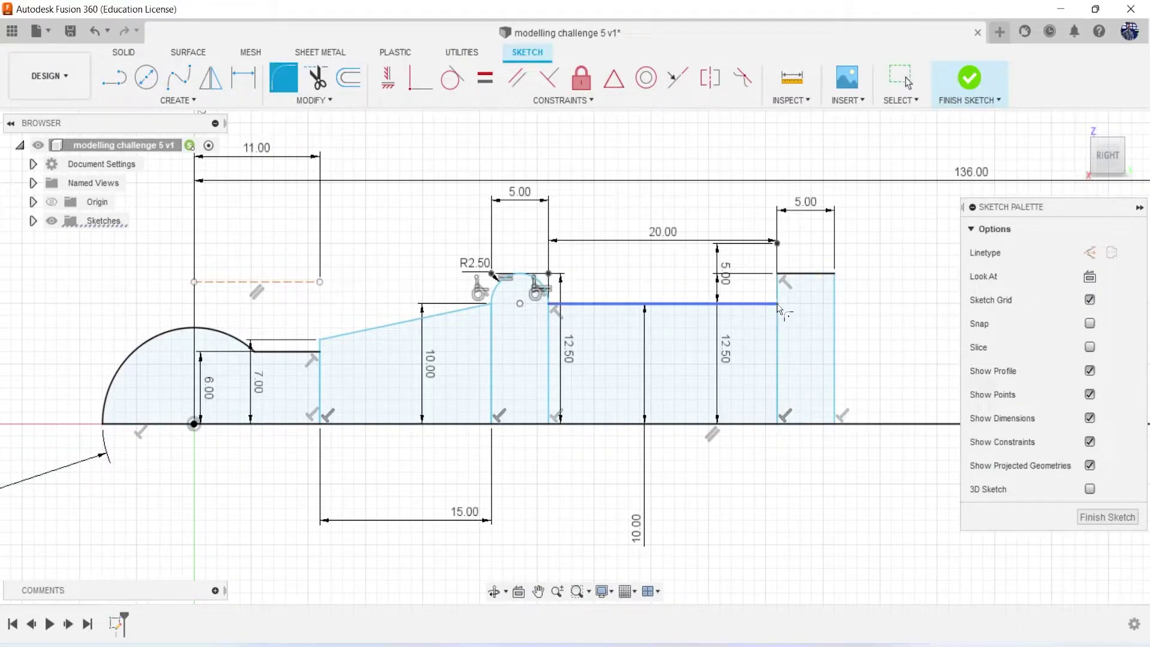
pyautogui.click(778, 274)
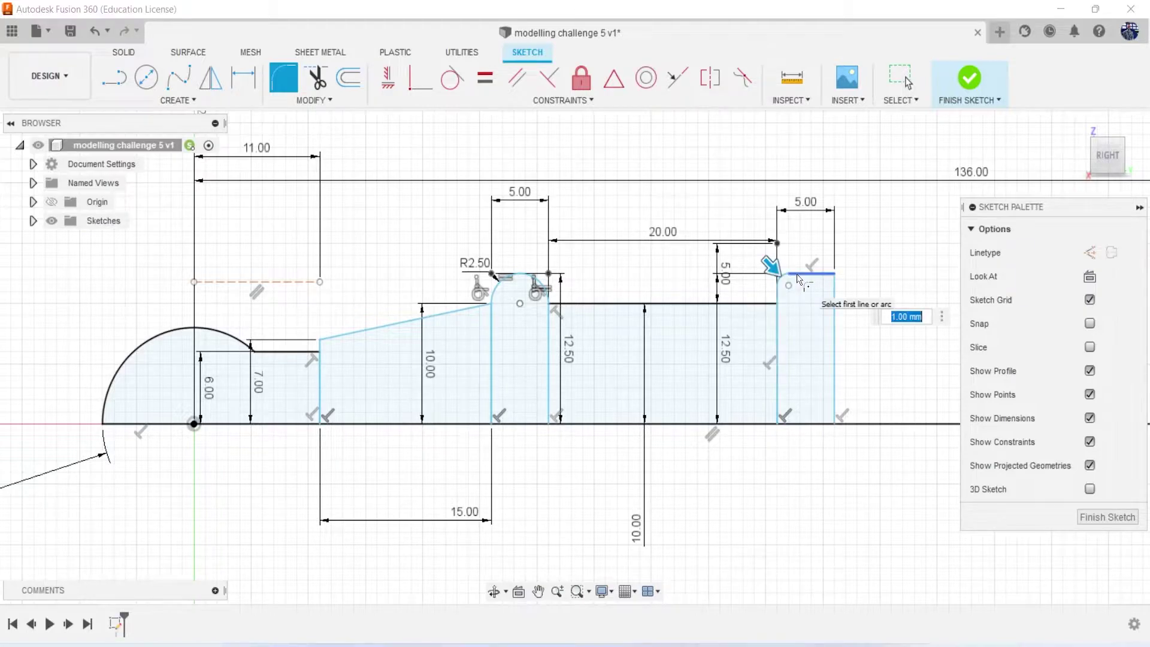
pyautogui.write('2.5')
pyautogui.press('Return')
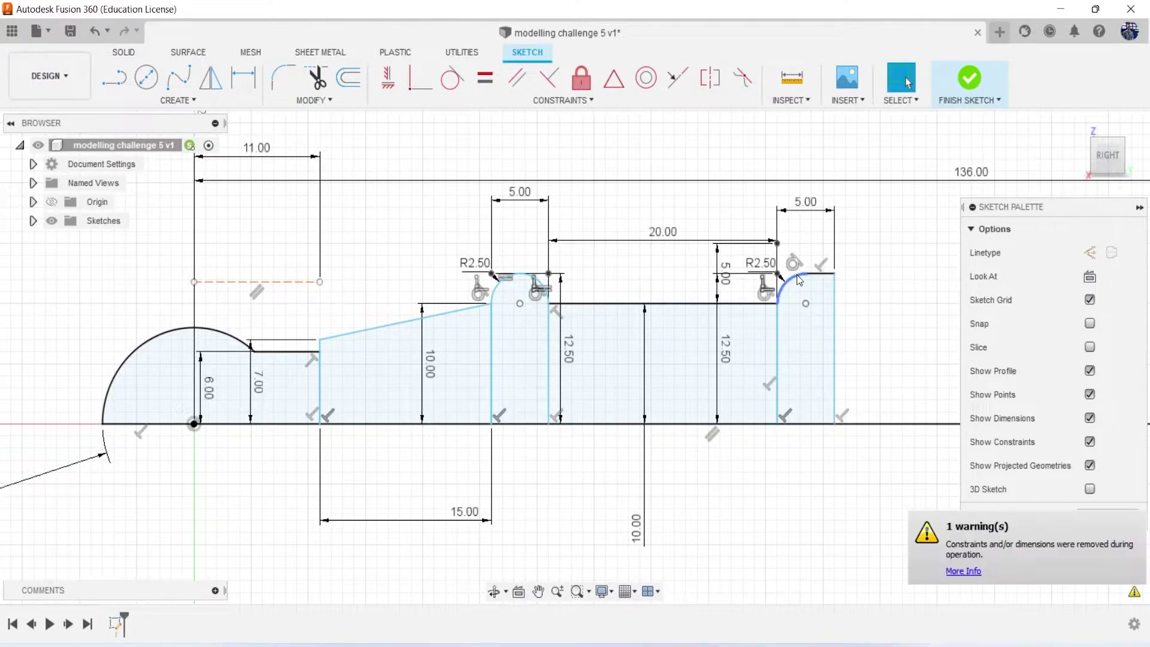
pyautogui.click(283, 76)
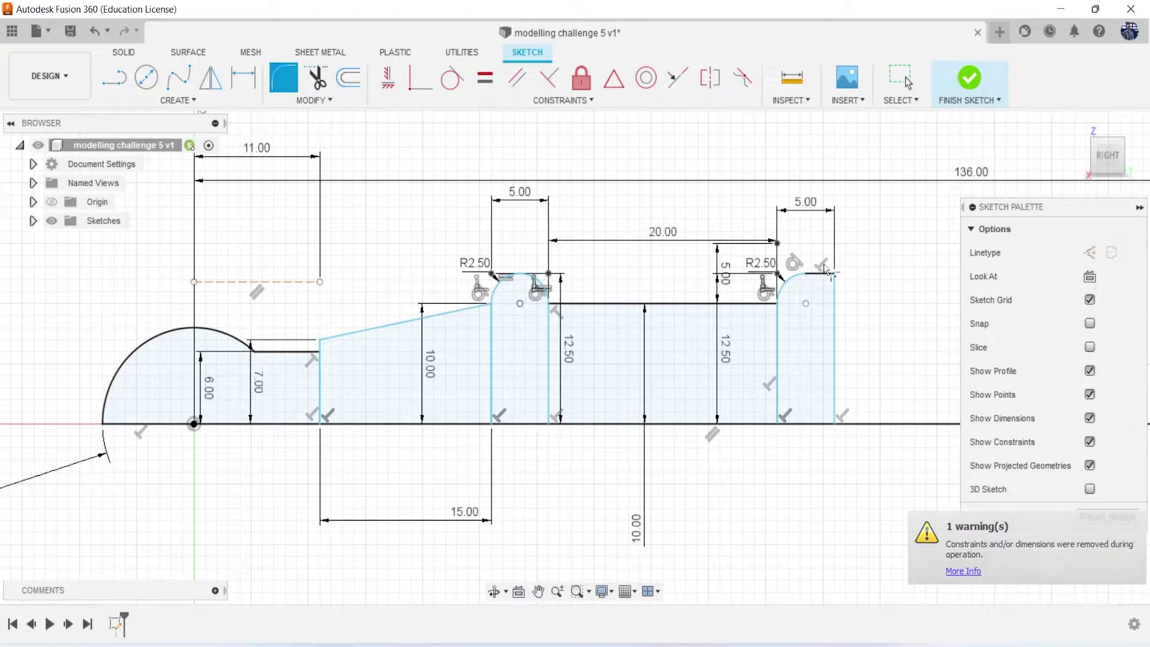
pyautogui.click(835, 294)
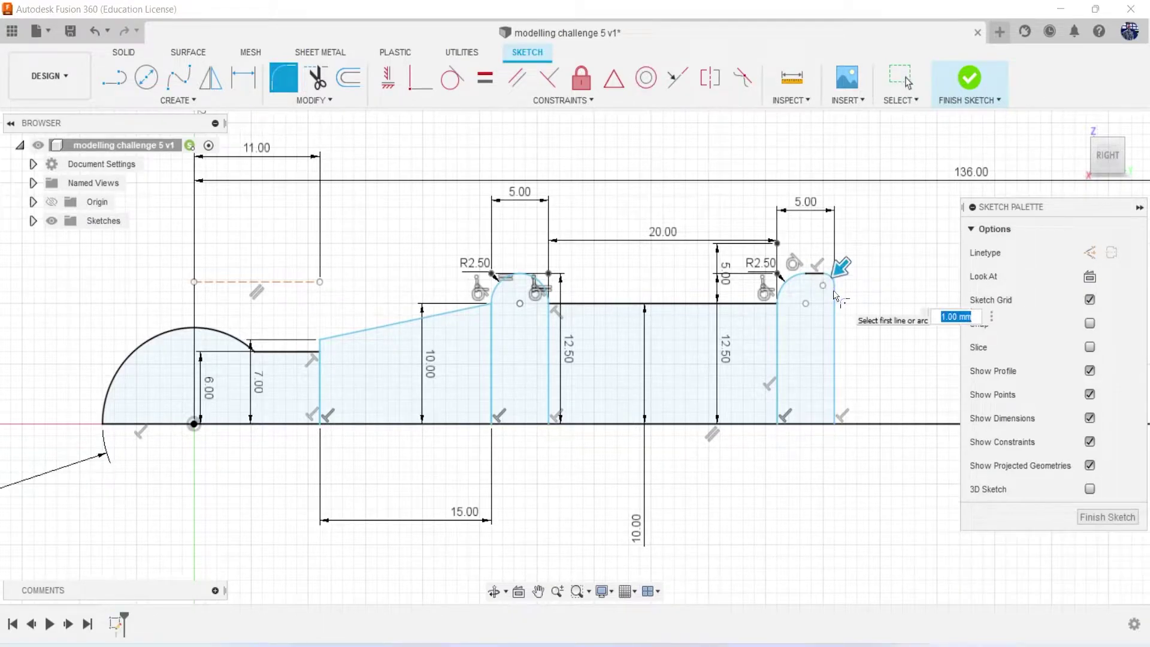
pyautogui.write('2.5')
pyautogui.press('Return')
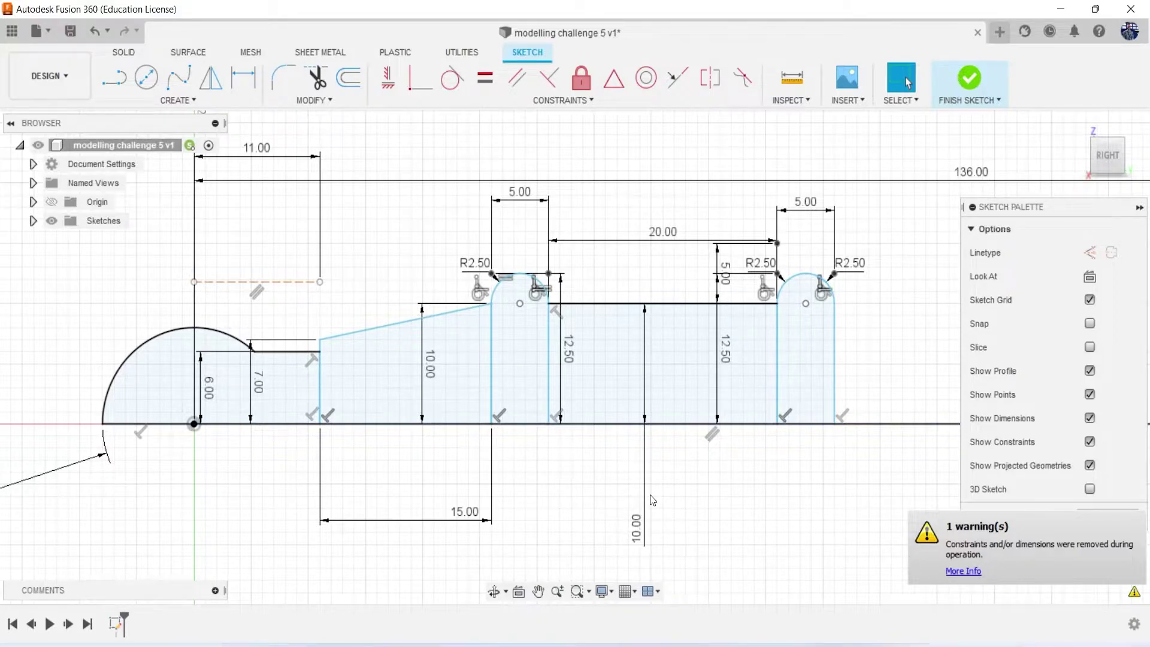
pyautogui.scroll(-2, 652, 499)
pyautogui.moveTo(706, 489); pyautogui.dragTo(547, 473, button='middle')
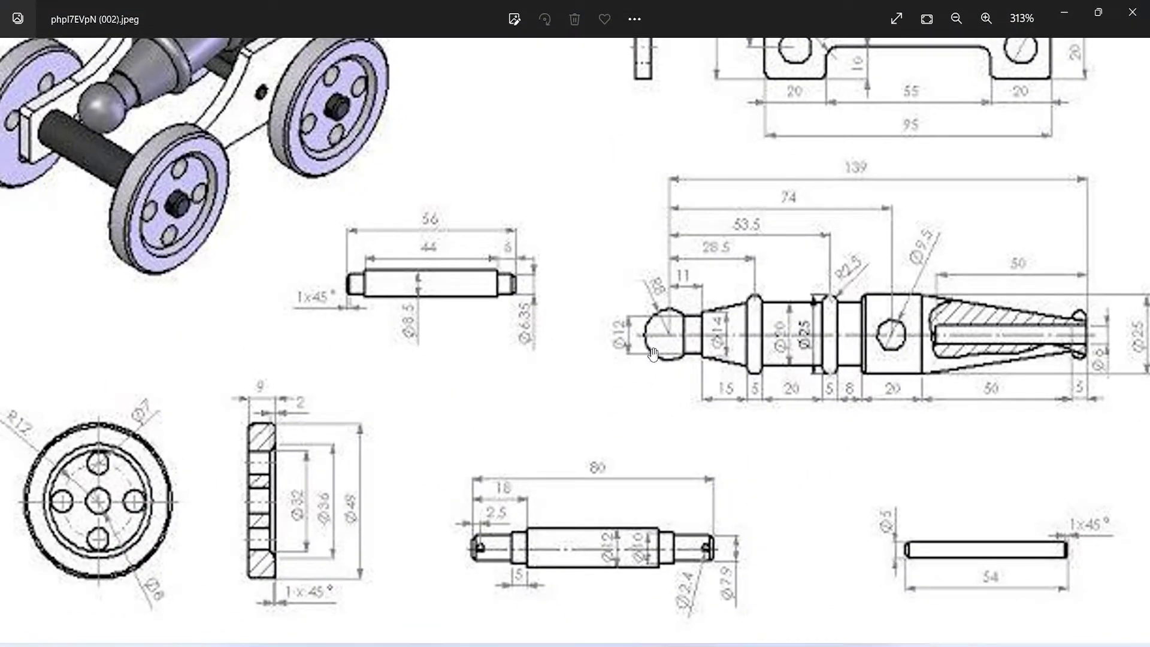
pyautogui.moveTo(924, 352); pyautogui.dragTo(678, 400)
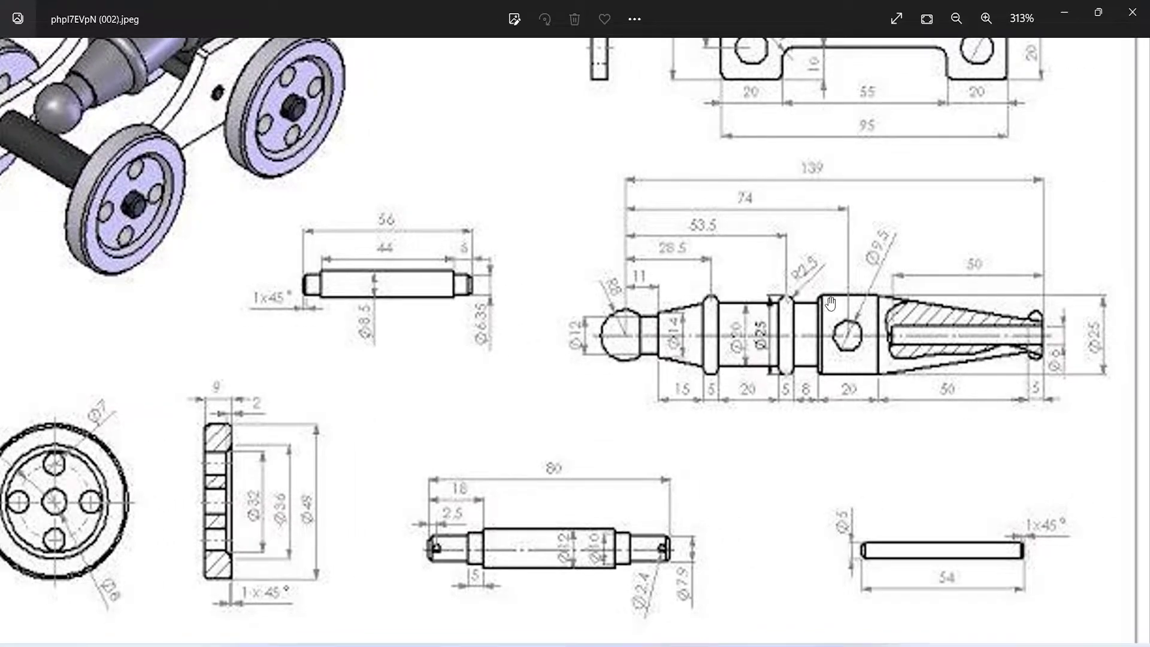
pyautogui.scroll(-2, 819, 329)
pyautogui.scroll(4, 822, 299)
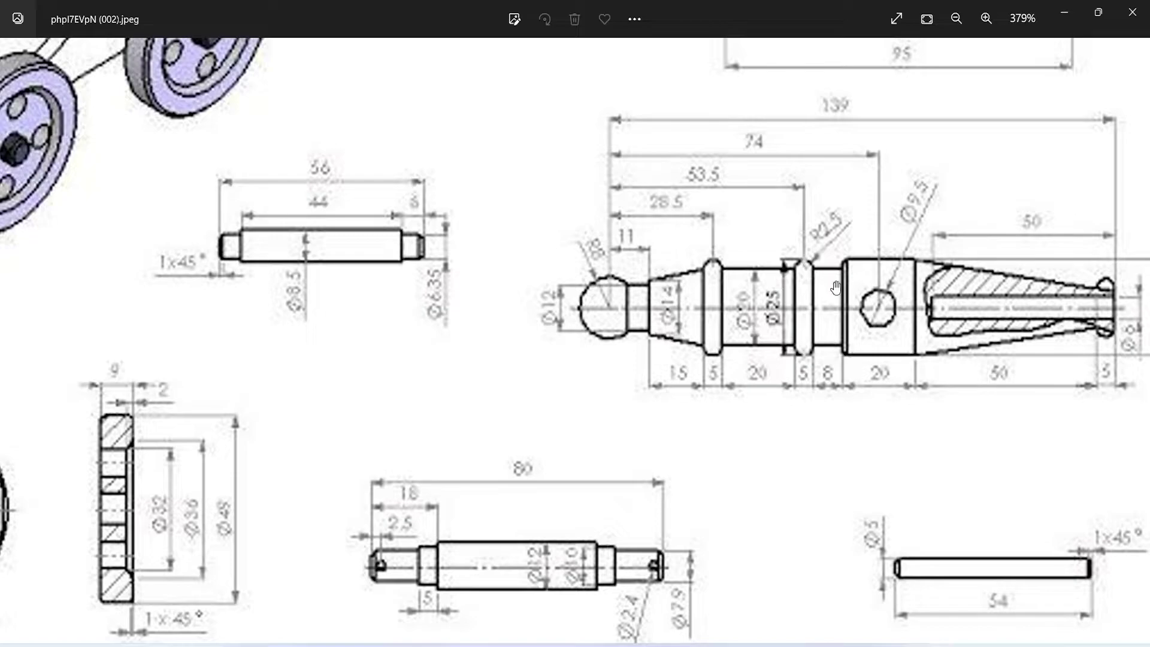
pyautogui.click(1064, 13)
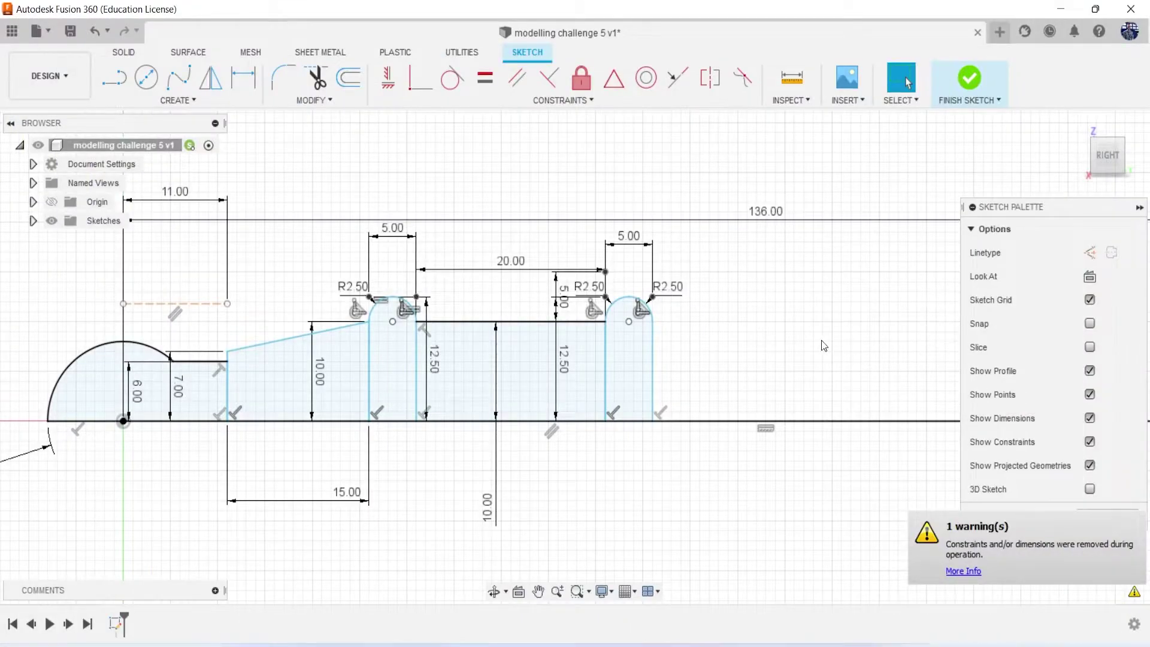
# Draw an 8 mm horizontal line from the end of the second ring
pyautogui.press('l')
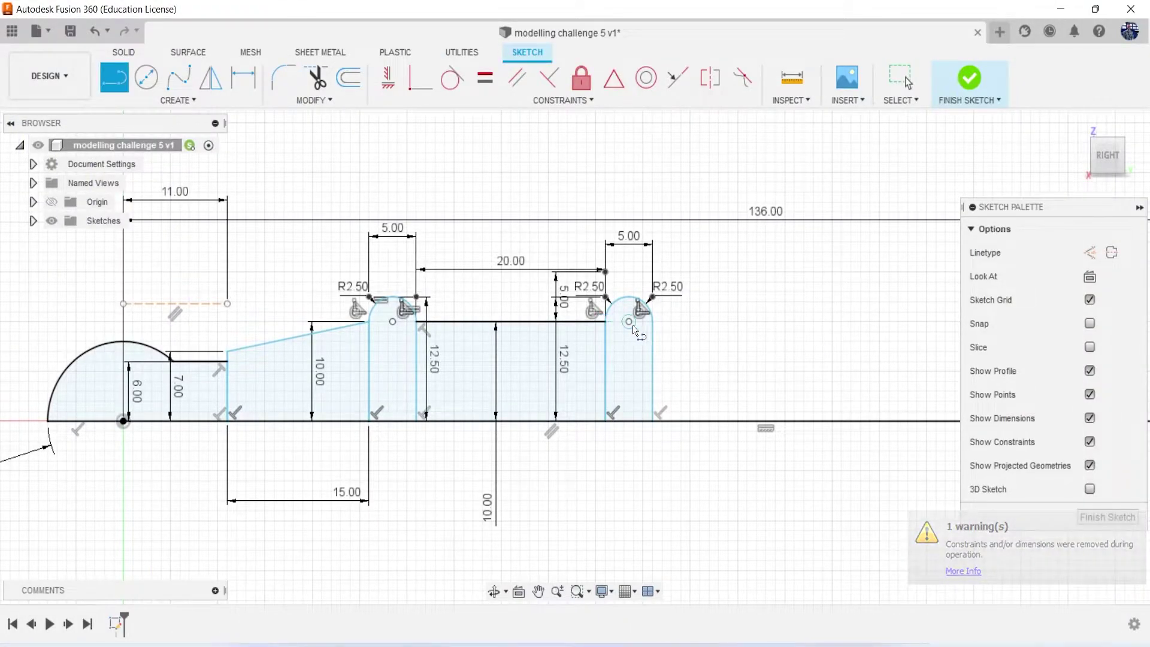
pyautogui.click(654, 325)
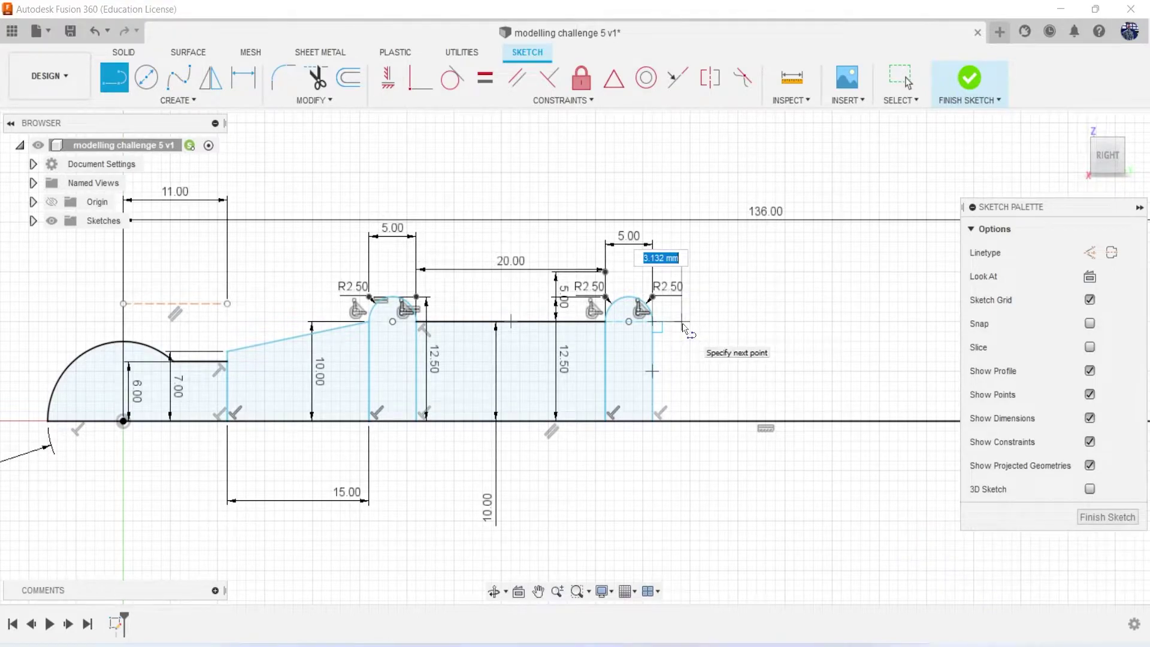
pyautogui.write('8')
pyautogui.press('Return')
pyautogui.press('Escape')
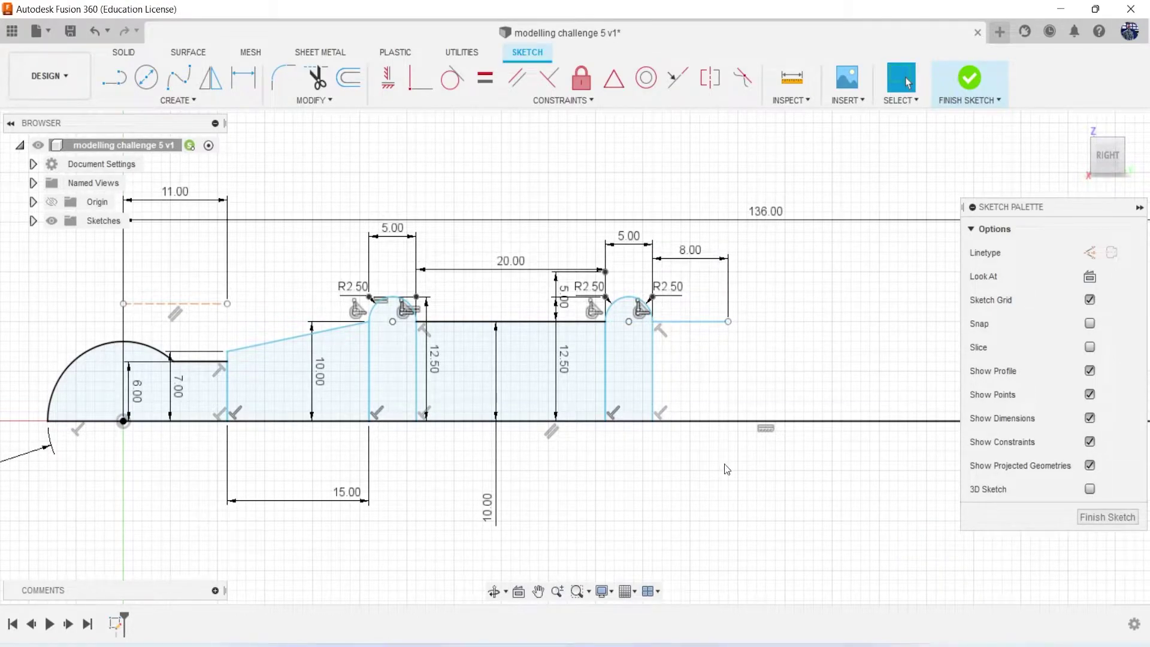
# Dimension the 8 mm line at 10 mm above the axis
pyautogui.press('d')
pyautogui.click(702, 322)
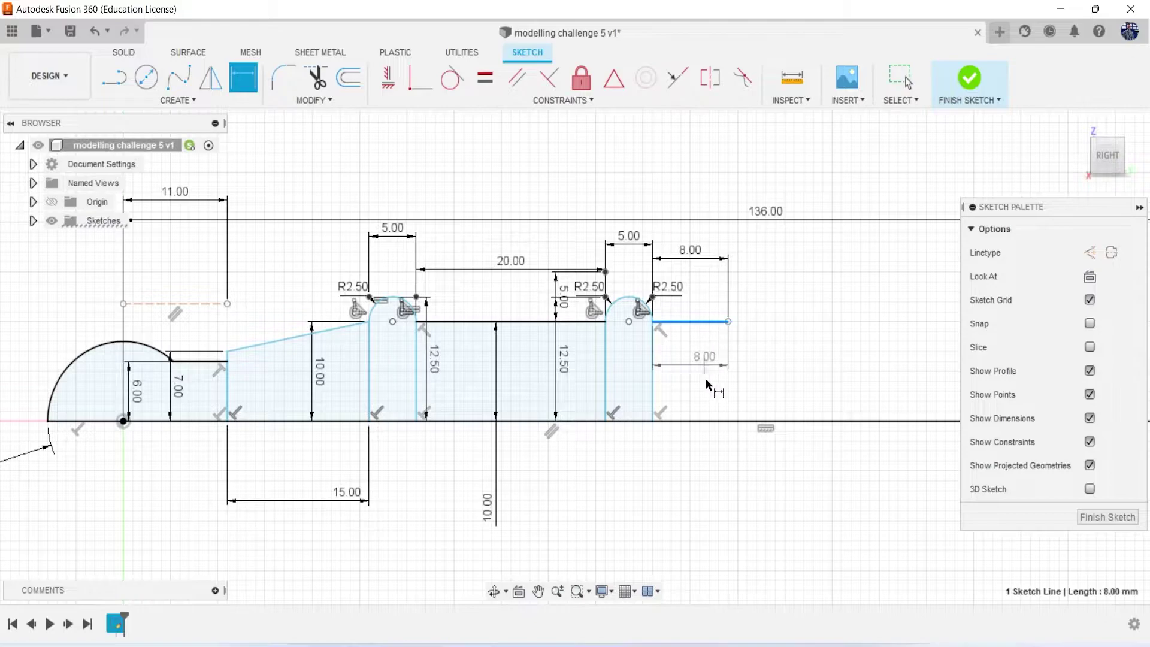
pyautogui.click(705, 420)
pyautogui.click(707, 516)
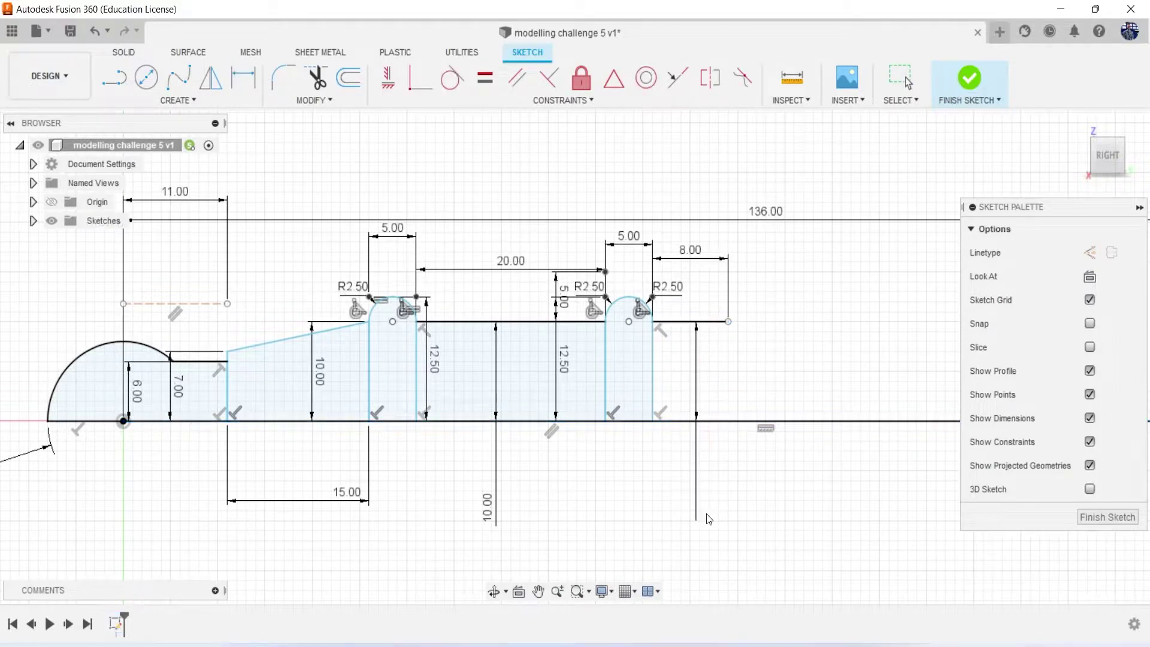
pyautogui.press('Return')
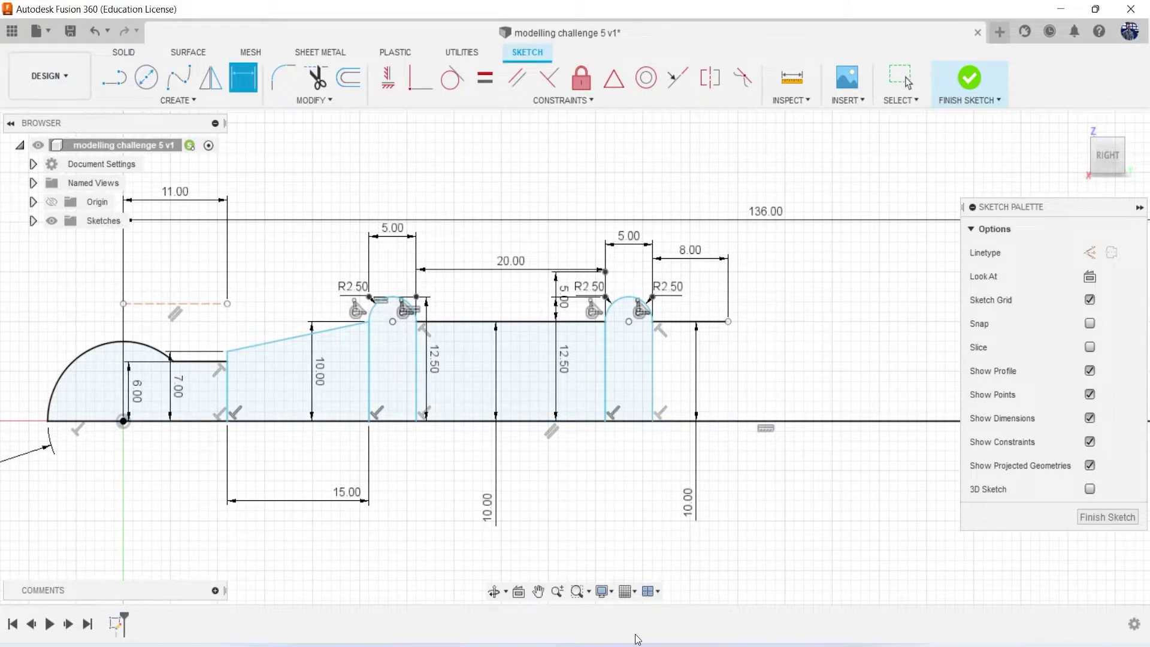
pyautogui.click(679, 578)
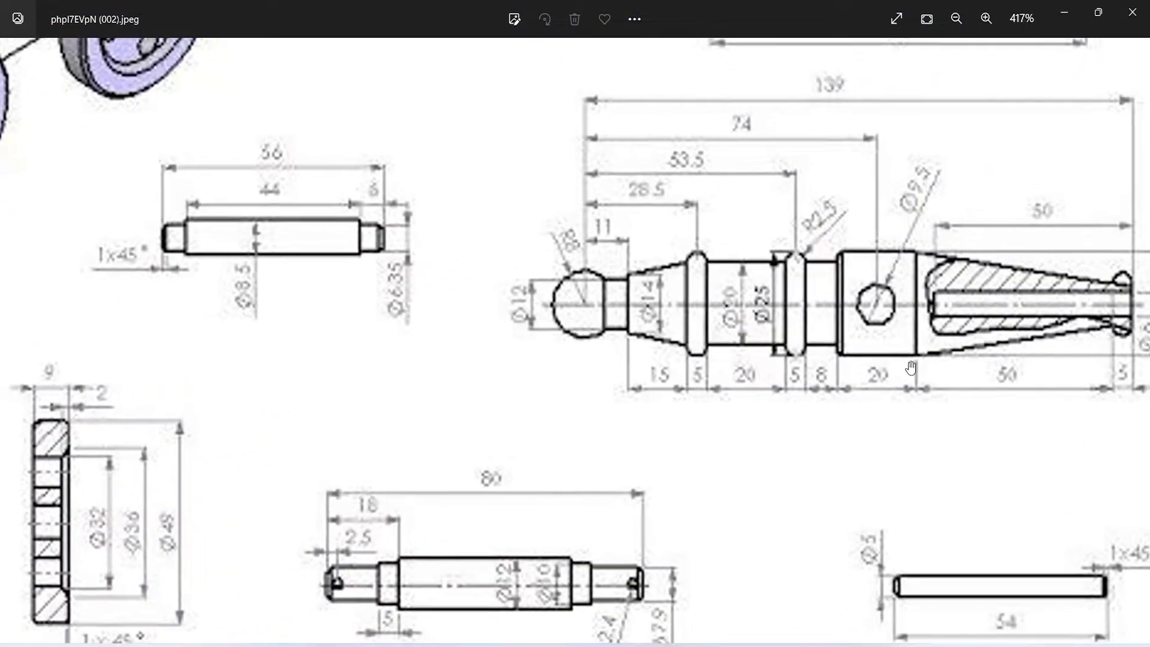
pyautogui.scroll(-2, 882, 374)
pyautogui.scroll(-2, 881, 374)
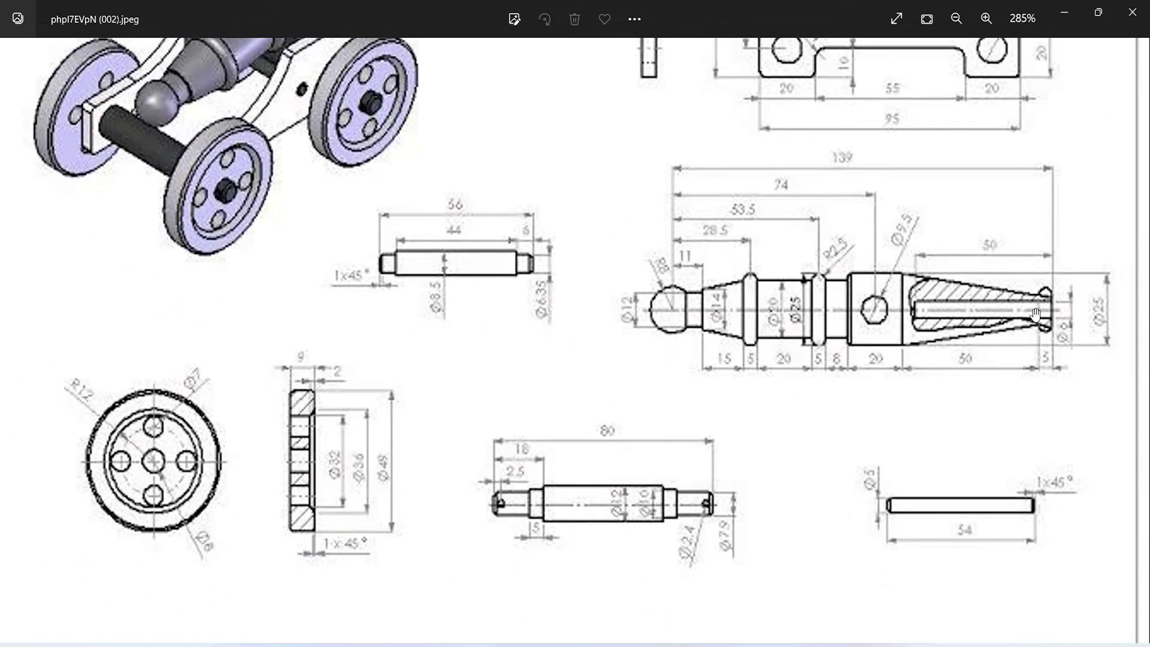
pyautogui.click(1072, 16)
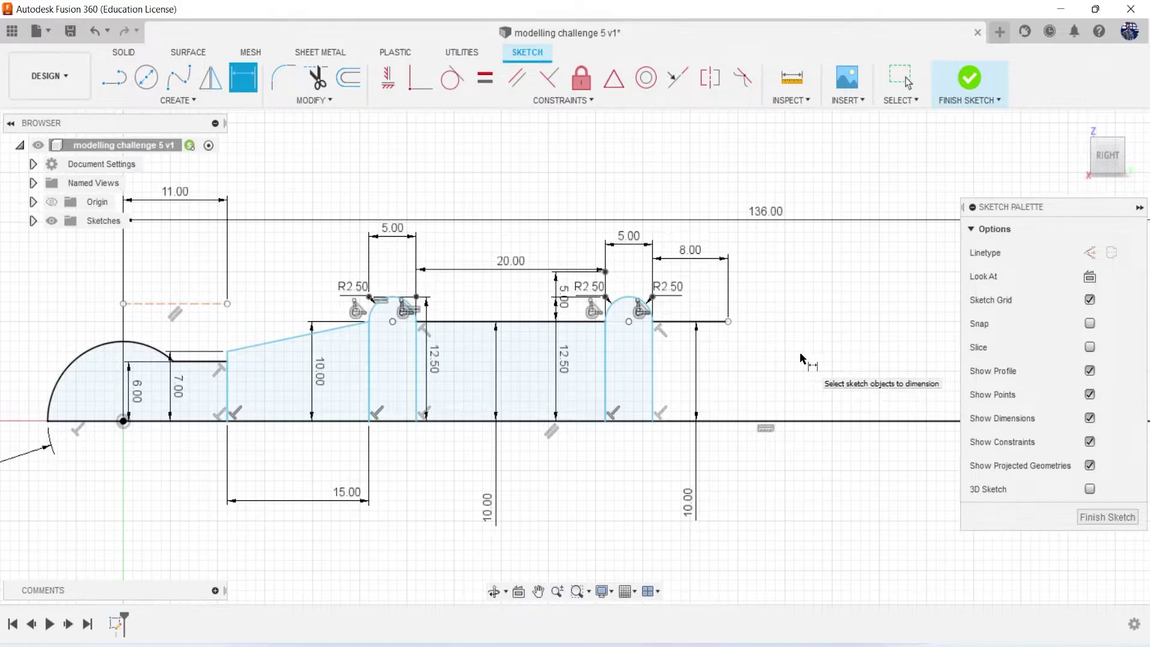
# Close the 8 mm section with a 12.5 mm vertical edge down to the axis
pyautogui.press('l')
pyautogui.click(727, 322)
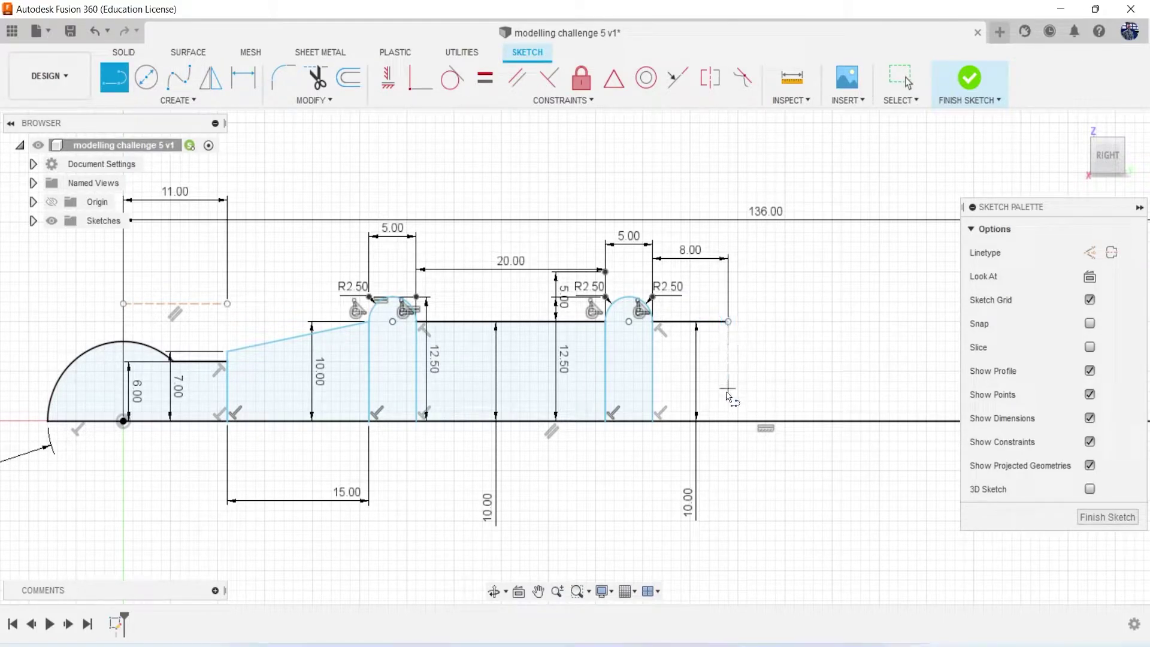
pyautogui.click(727, 420)
pyautogui.write('25/2')
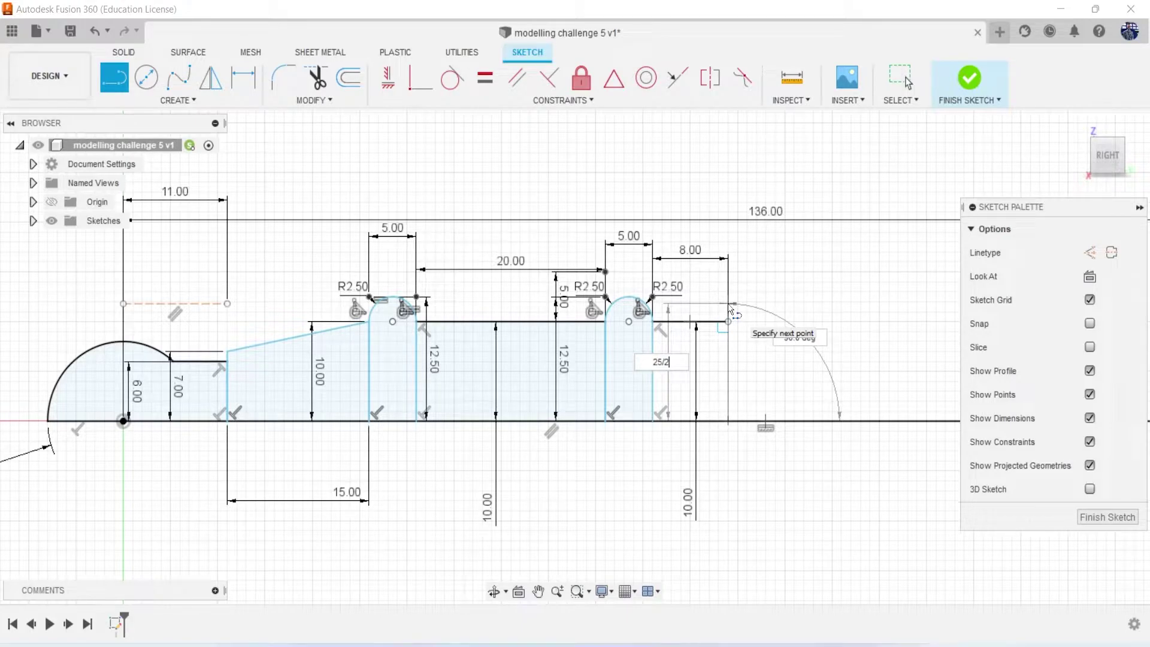
pyautogui.press('Return')
pyautogui.press('Escape')
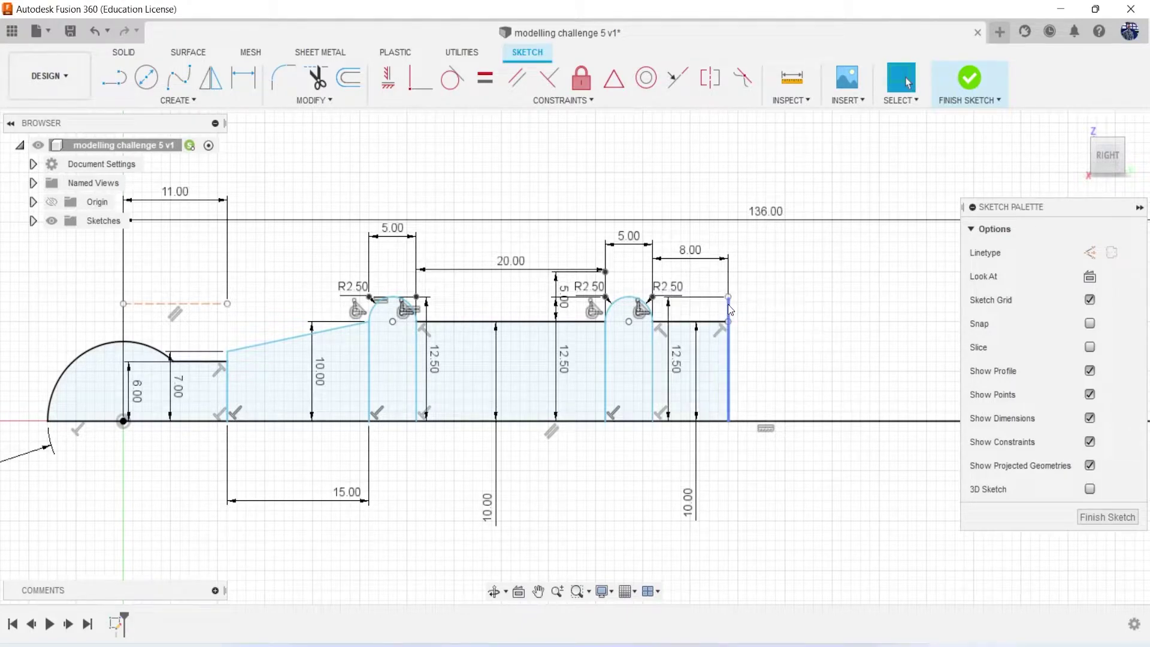
pyautogui.scroll(2, 771, 321)
pyautogui.scroll(3, 719, 312)
pyautogui.scroll(2, 694, 335)
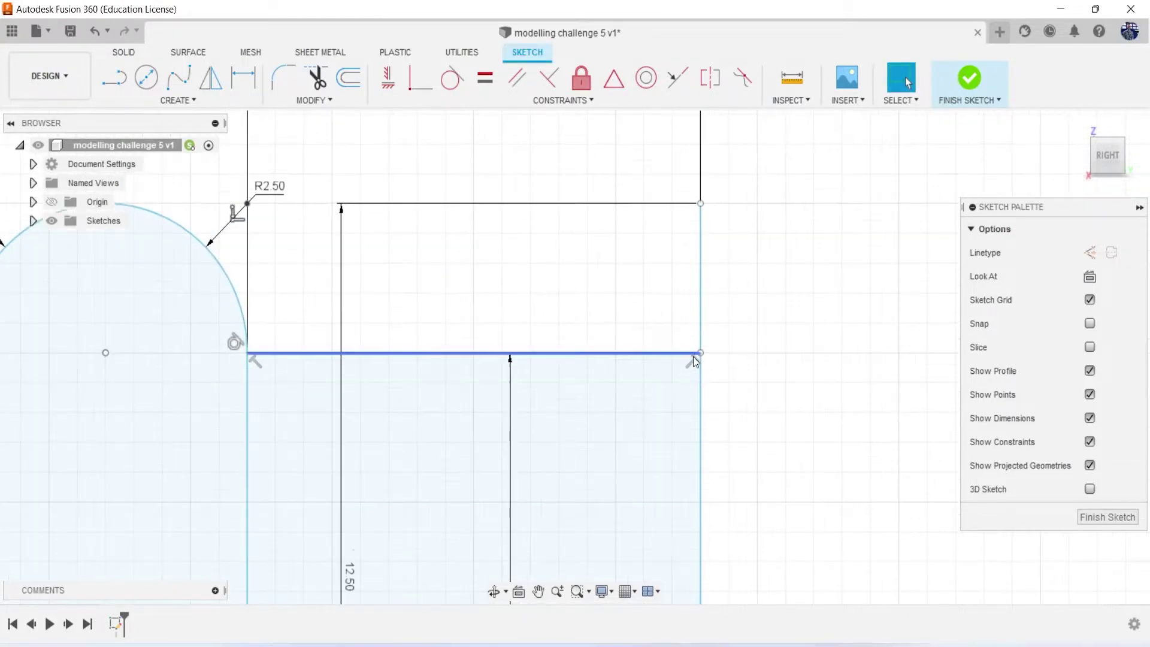
pyautogui.scroll(2, 688, 360)
pyautogui.scroll(-1, 647, 431)
pyautogui.scroll(-2, 604, 473)
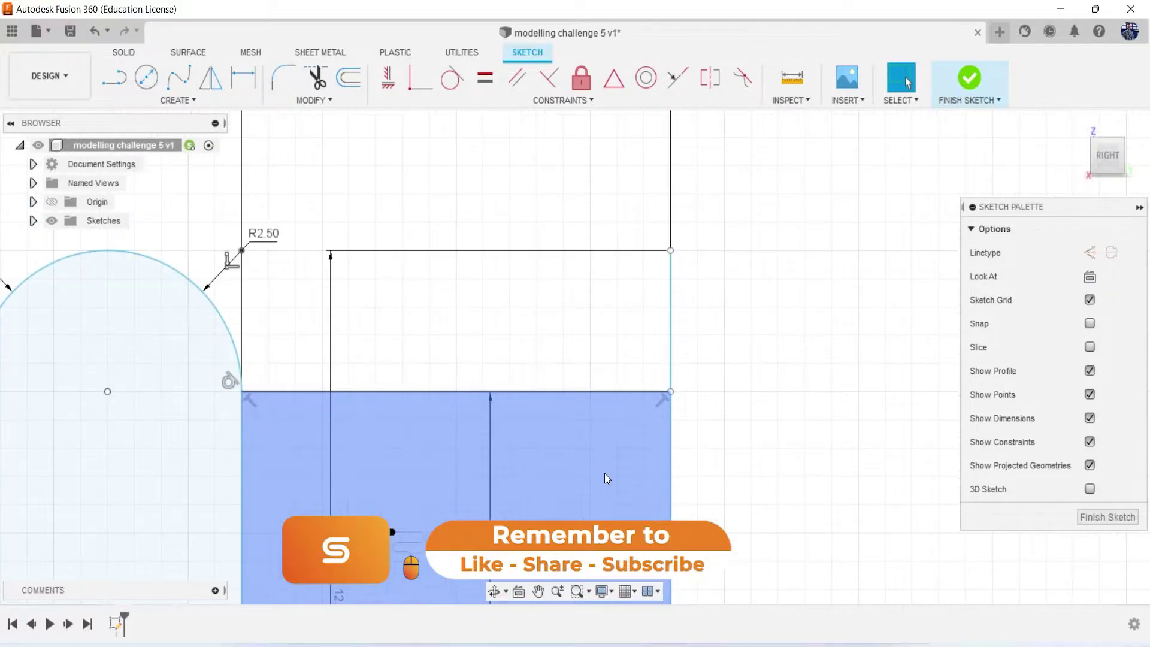
pyautogui.scroll(-3, 605, 473)
pyautogui.scroll(-1, 705, 490)
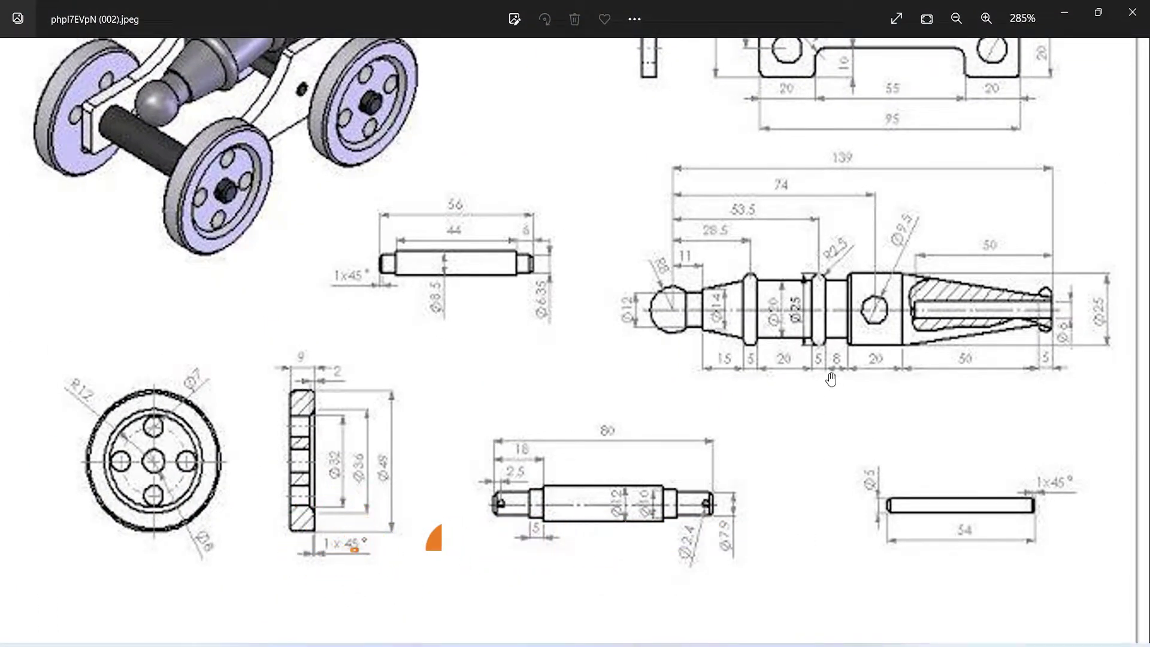
# Zoom in and out on the cannon reference drawing to check the barrel dimensions, then minimise it
pyautogui.scroll(-1, 831, 379)
pyautogui.scroll(2, 850, 365)
pyautogui.scroll(1, 875, 354)
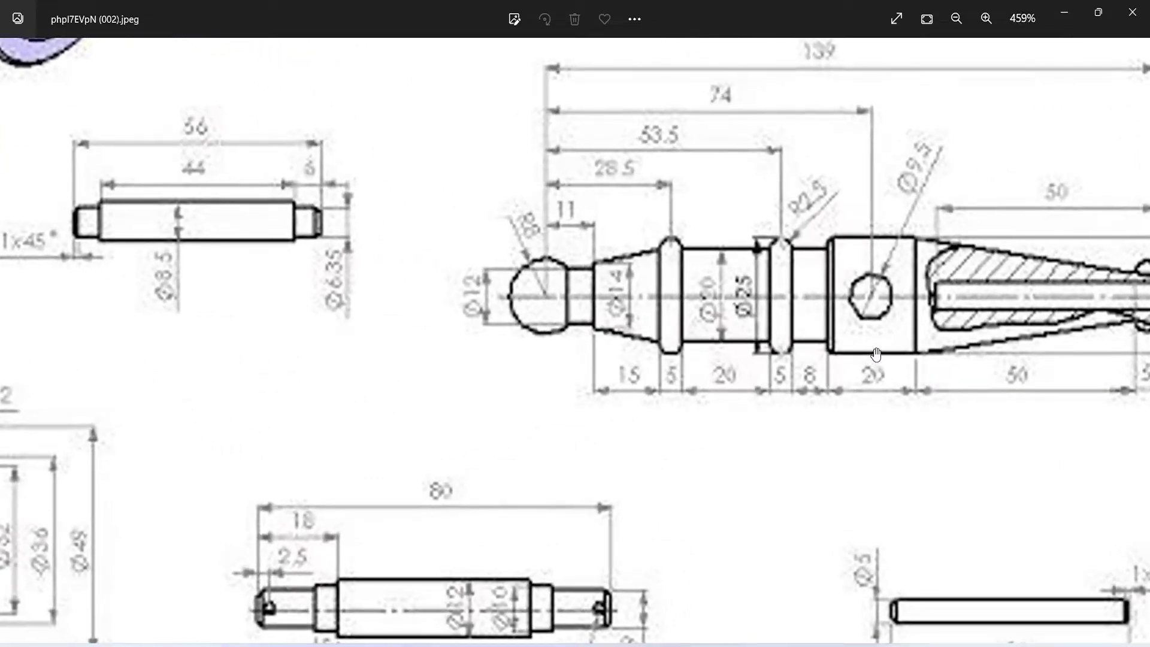
pyautogui.scroll(-2, 839, 274)
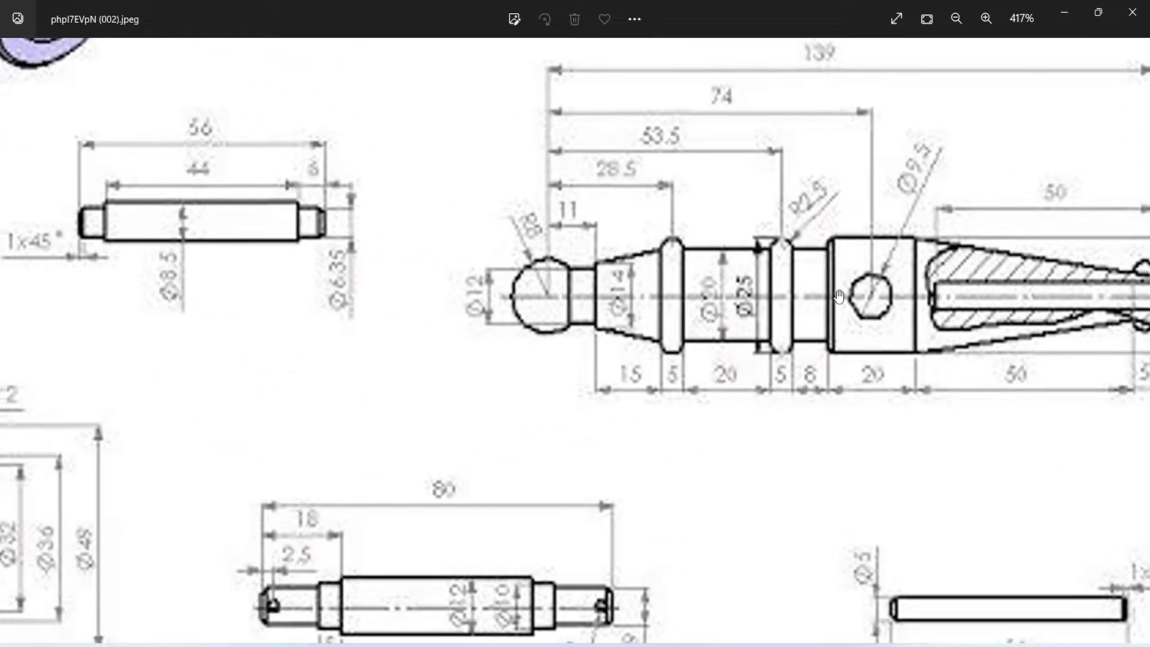
pyautogui.scroll(-1, 838, 296)
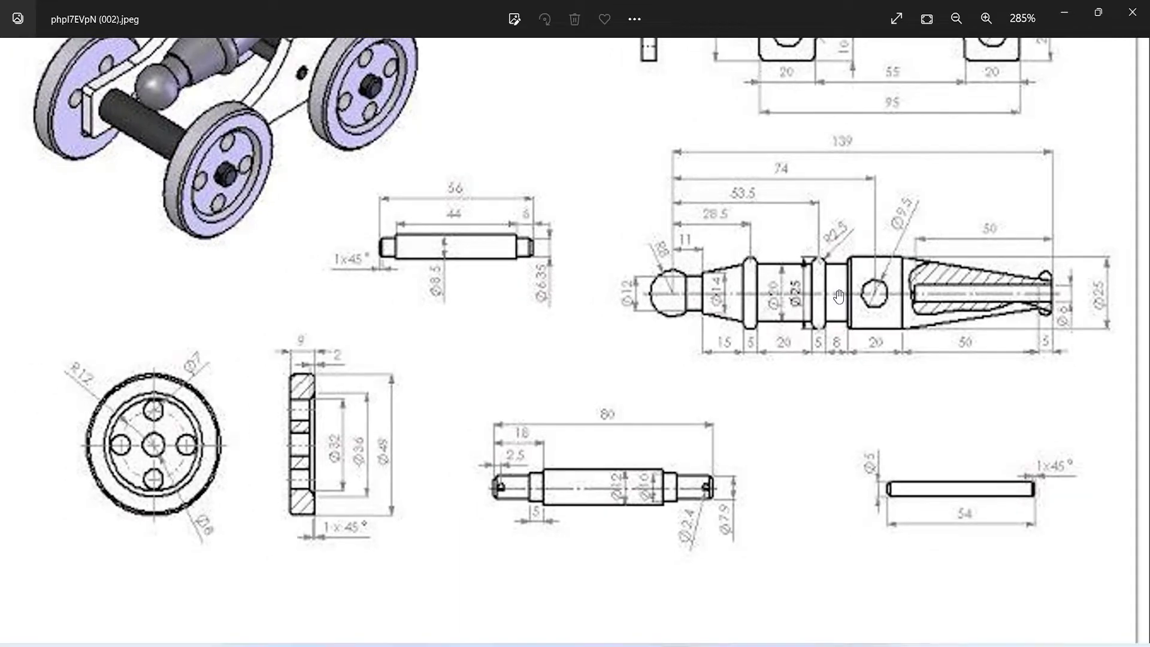
pyautogui.scroll(1, 839, 295)
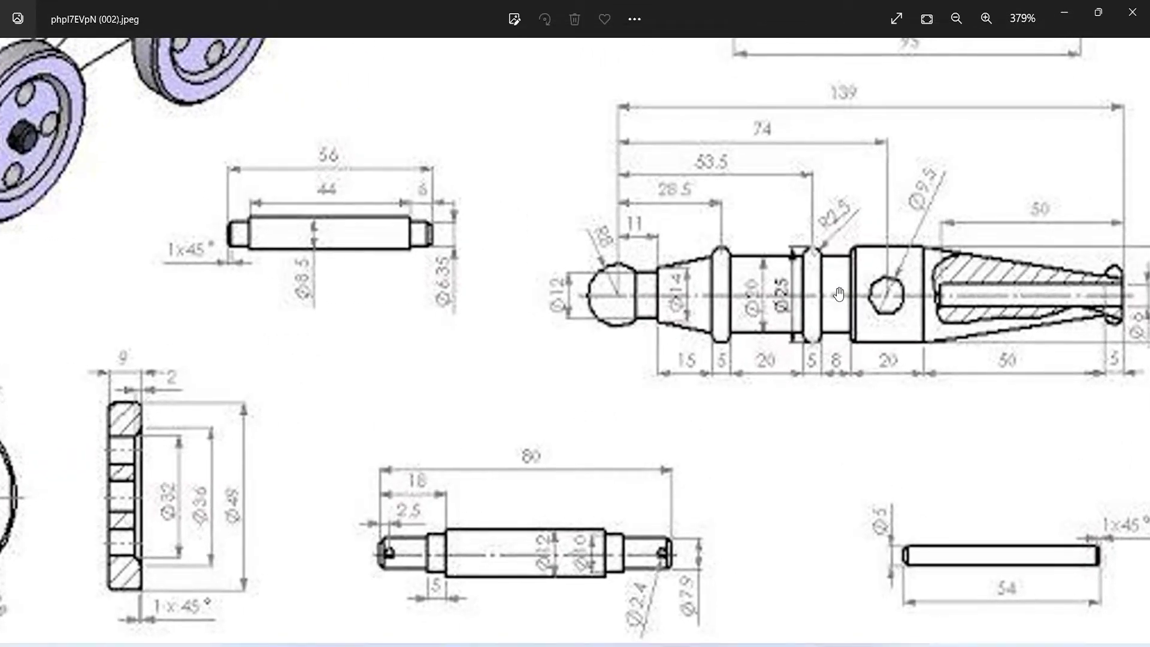
pyautogui.click(1075, 13)
# Draw a 20 mm horizontal line from the top corner past the 8 mm step
pyautogui.scroll(-3, 752, 470)
pyautogui.moveTo(752, 485); pyautogui.dragTo(688, 367, button='middle')
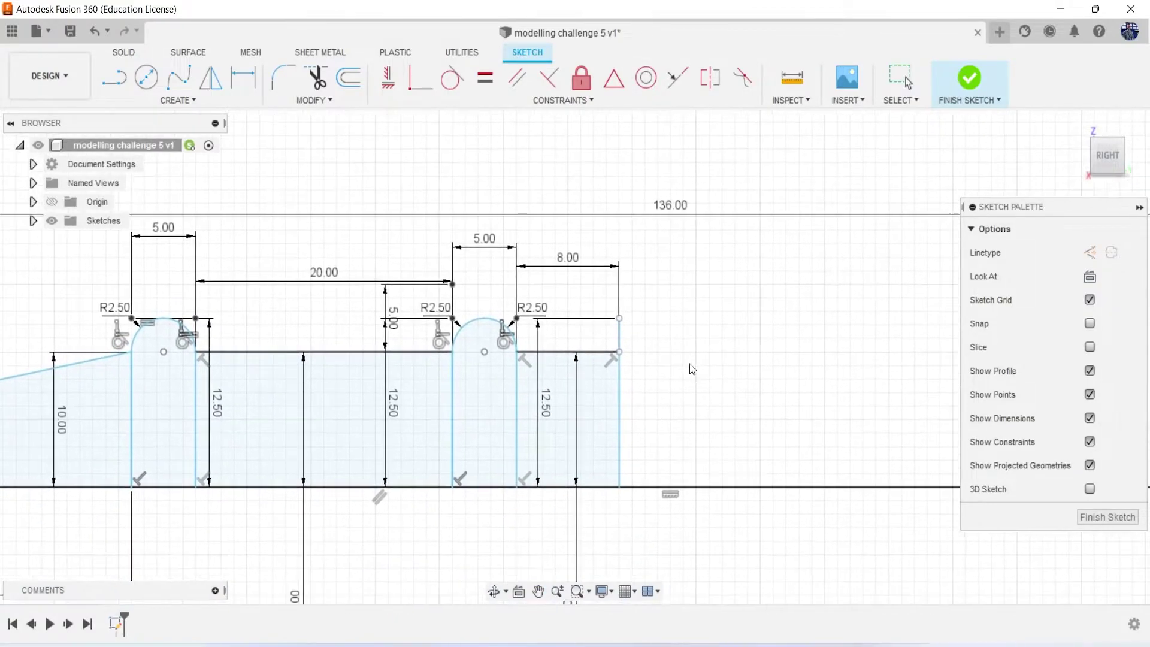
pyautogui.press('l')
pyautogui.click(619, 317)
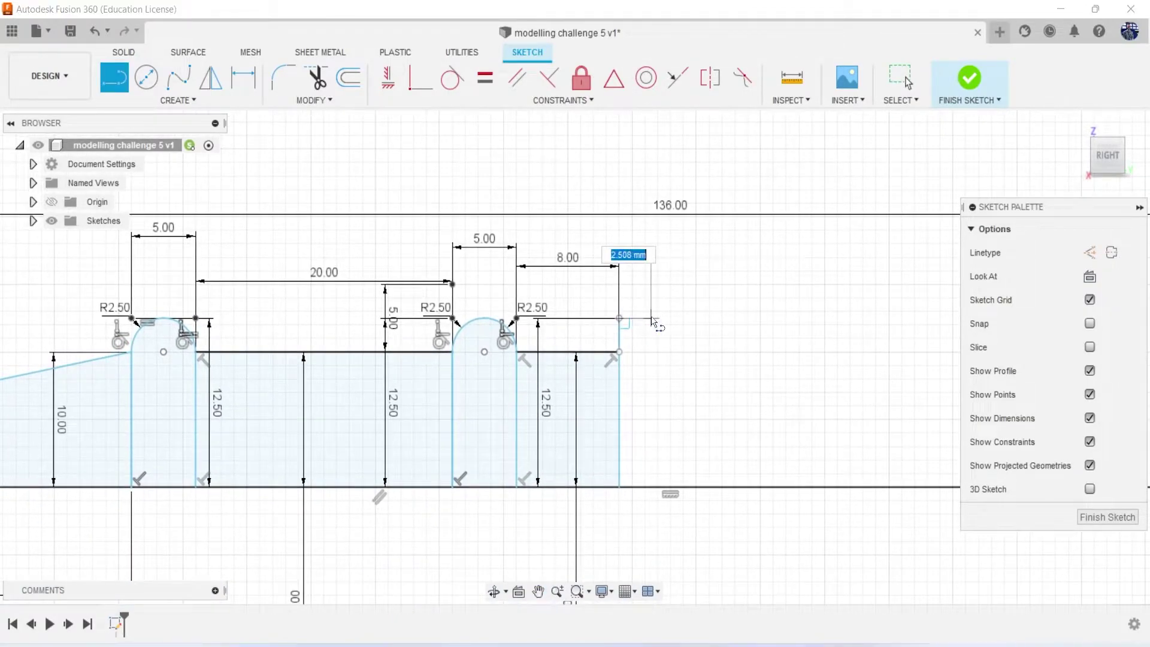
pyautogui.write('20')
pyautogui.press('Tab')
pyautogui.press('Return')
pyautogui.press('Escape')
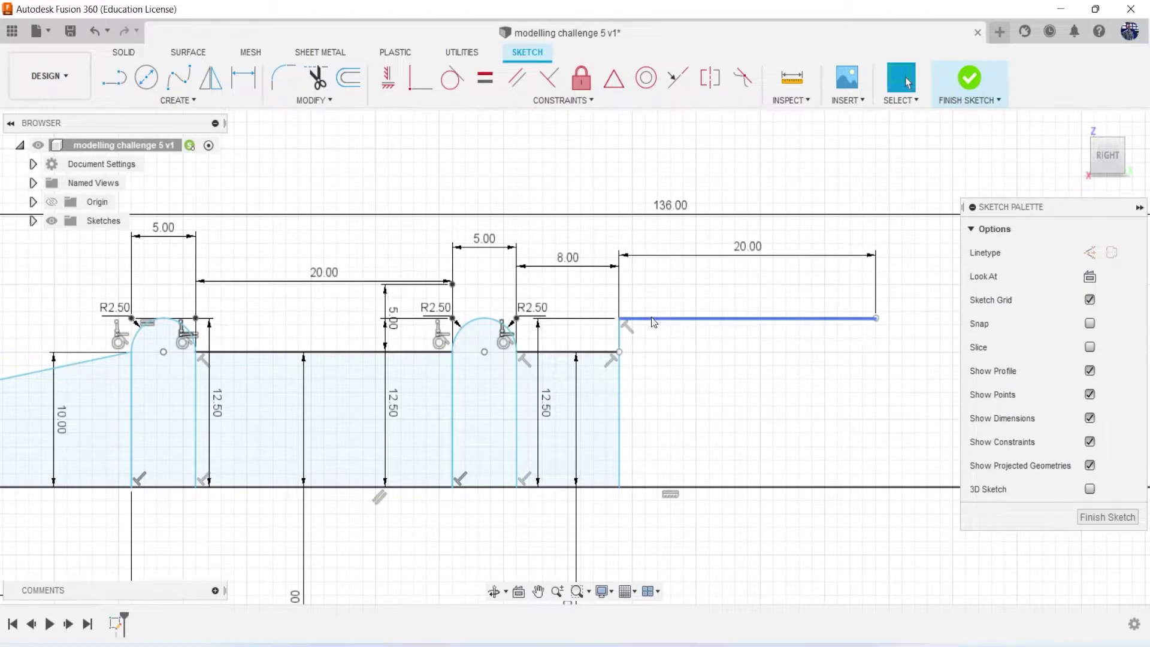
pyautogui.scroll(-3, 748, 451)
pyautogui.moveTo(753, 459); pyautogui.dragTo(695, 408, button='middle')
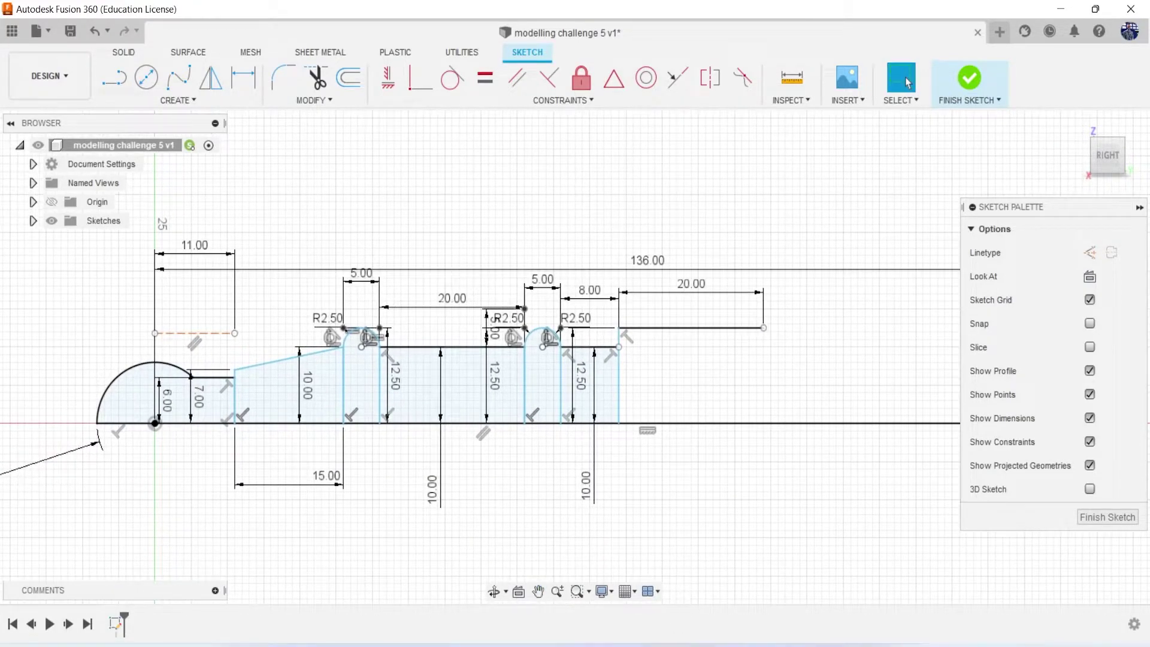
pyautogui.hotkey('alt', 'Tab')
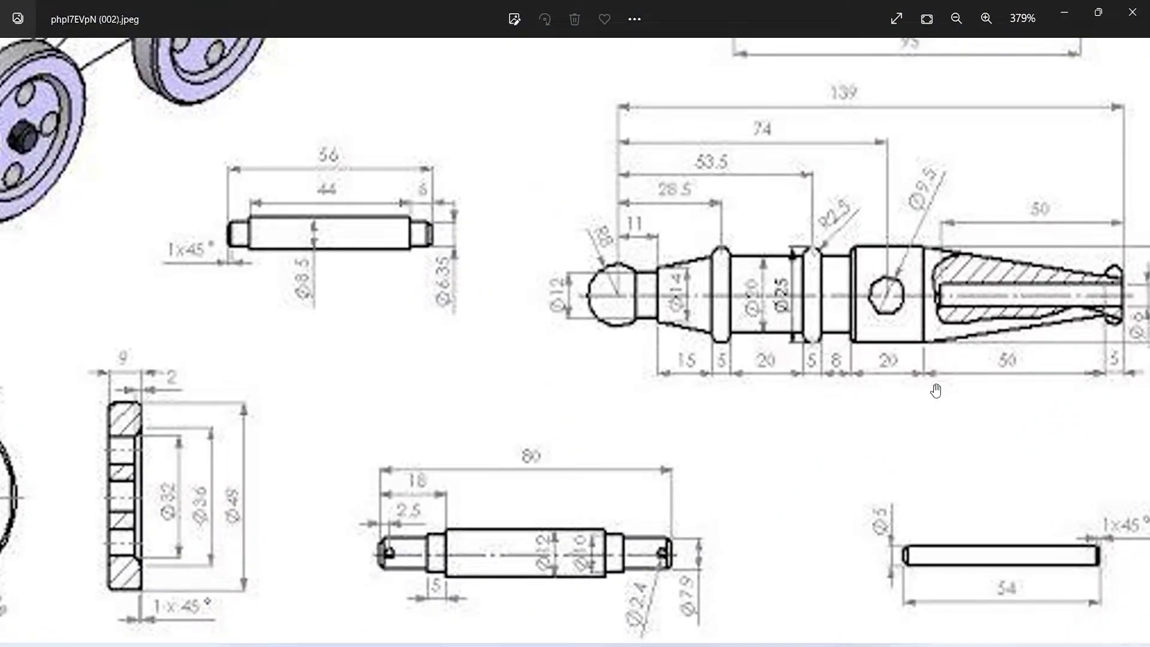
pyautogui.moveTo(964, 421); pyautogui.dragTo(846, 413)
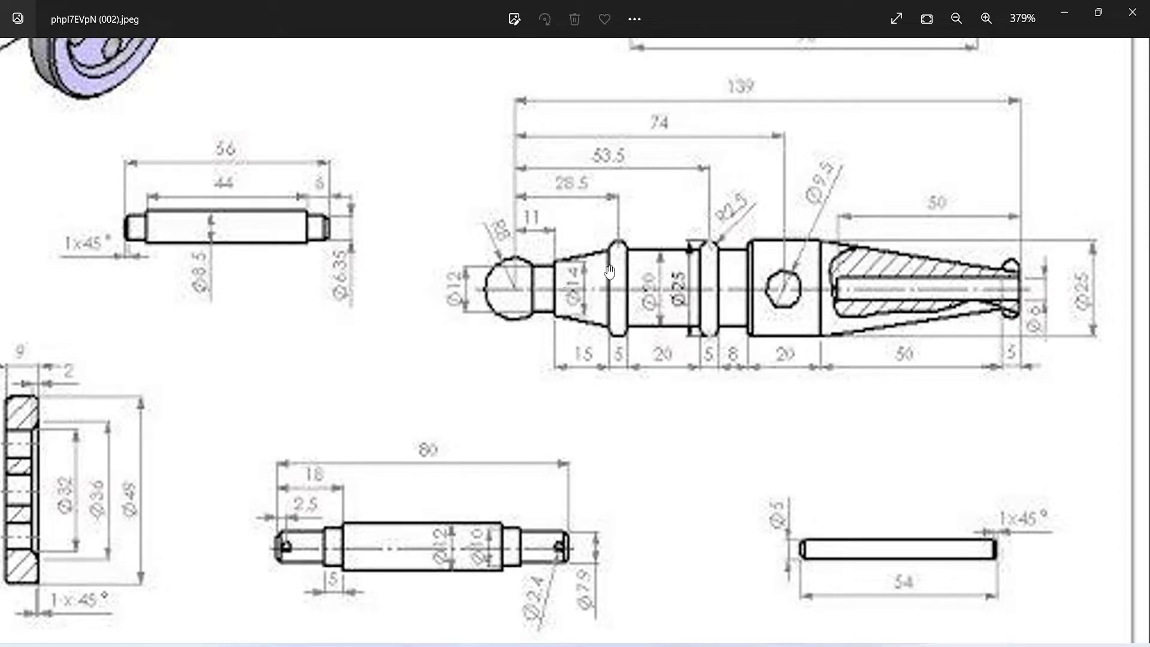
# Draw a dashed construction line from the profile's corner point past the last ring
pyautogui.click(1065, 16)
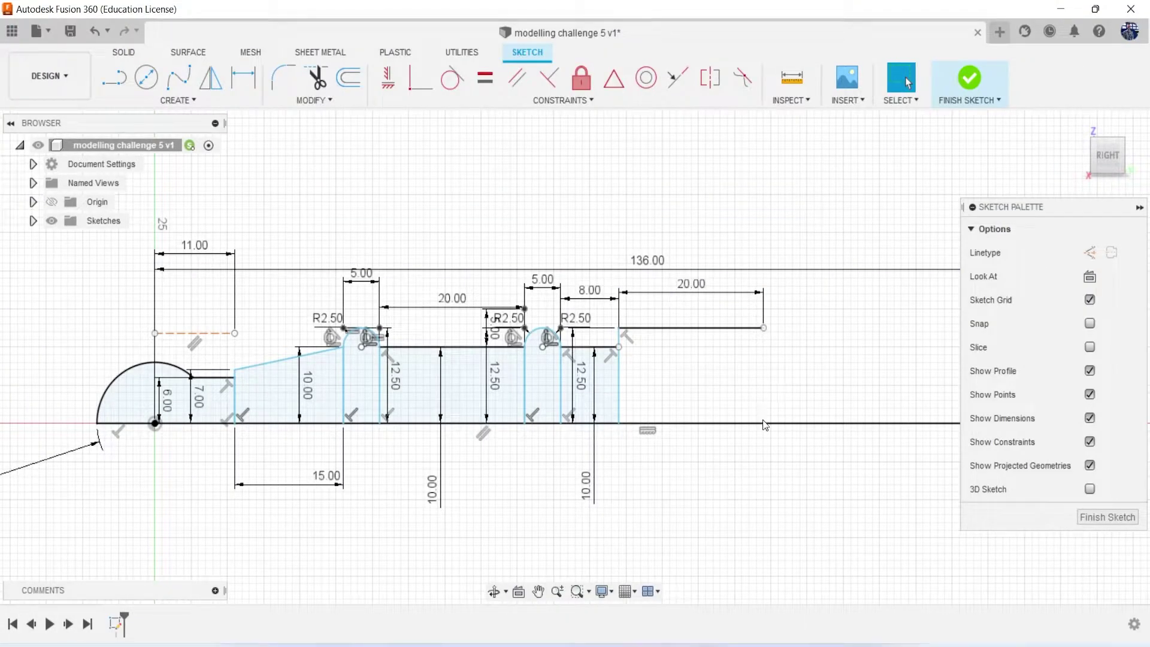
pyautogui.scroll(-3, 772, 455)
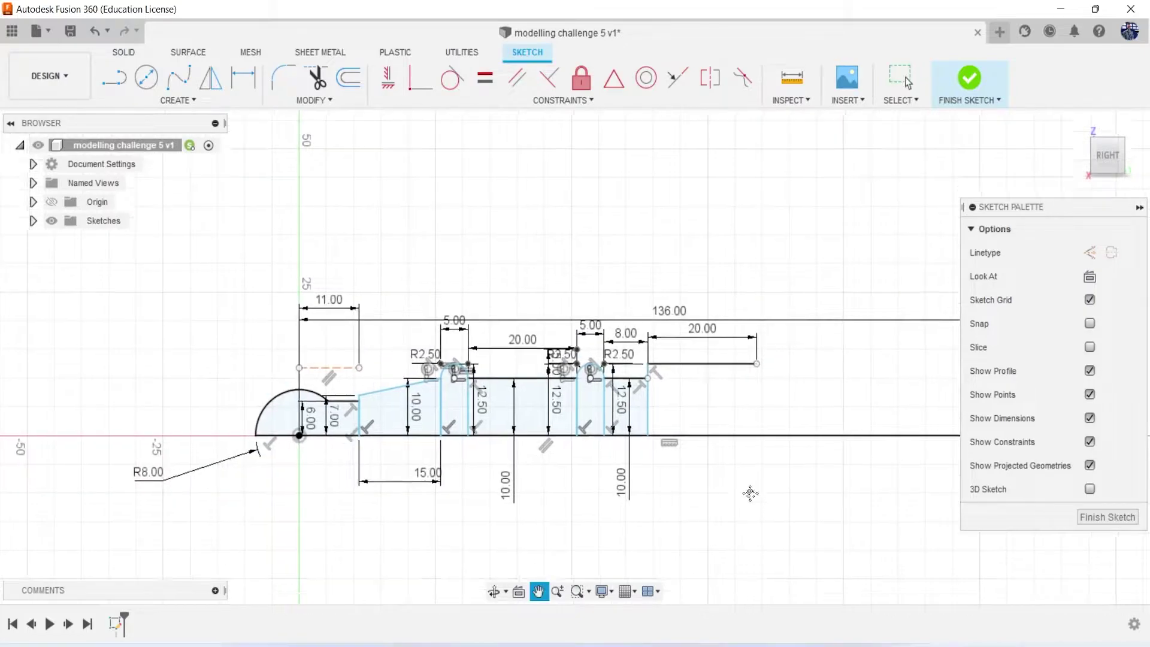
pyautogui.moveTo(749, 487); pyautogui.dragTo(611, 442, button='middle')
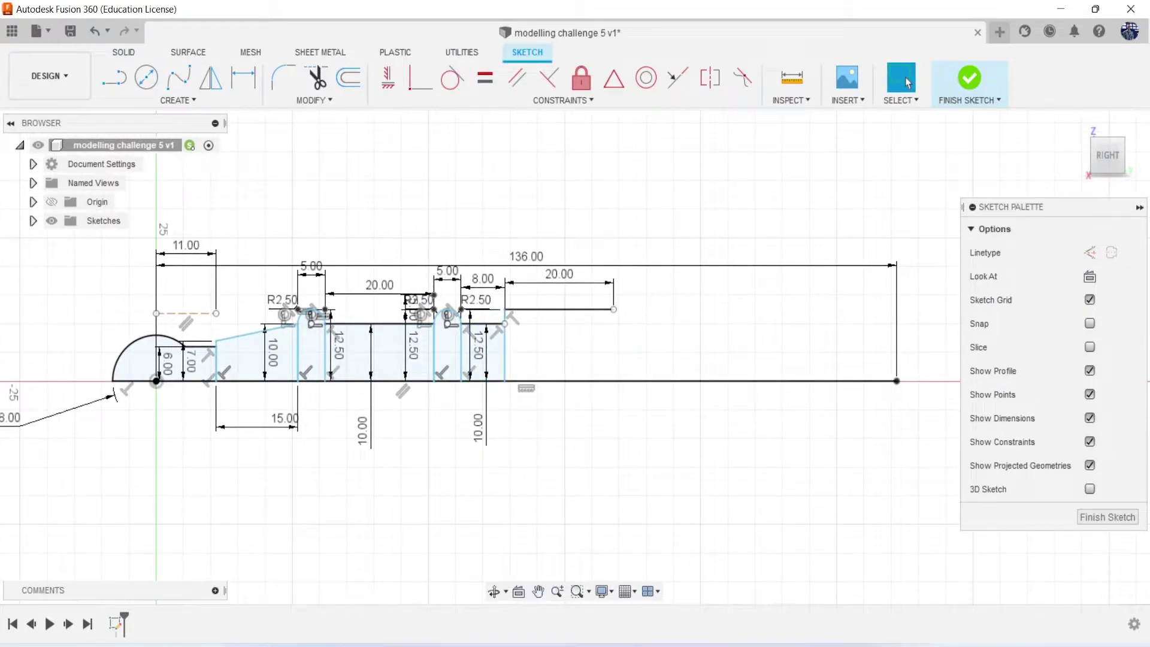
pyautogui.hotkey('alt', 'Tab')
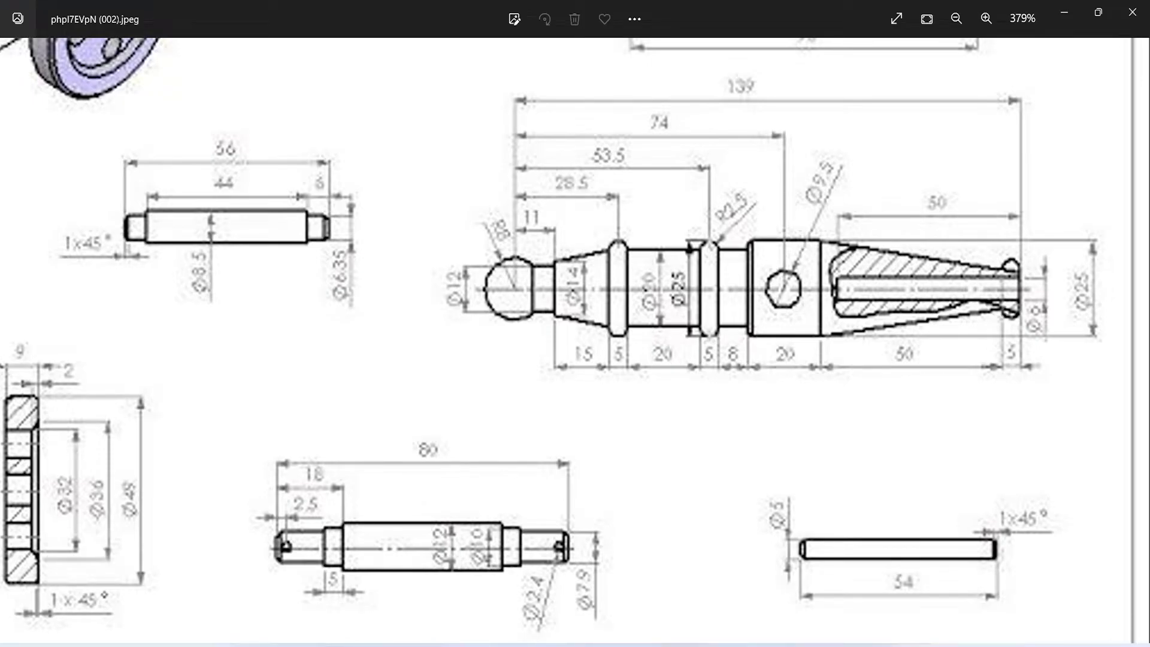
pyautogui.hotkey('alt', 'Tab')
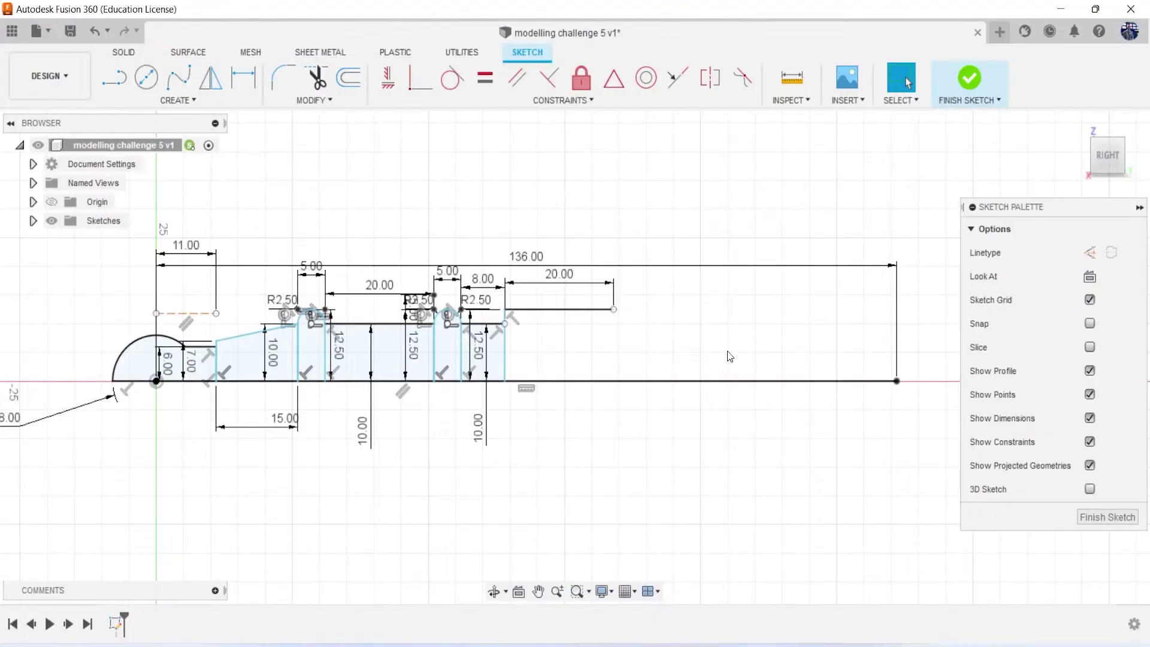
pyautogui.click(1090, 252)
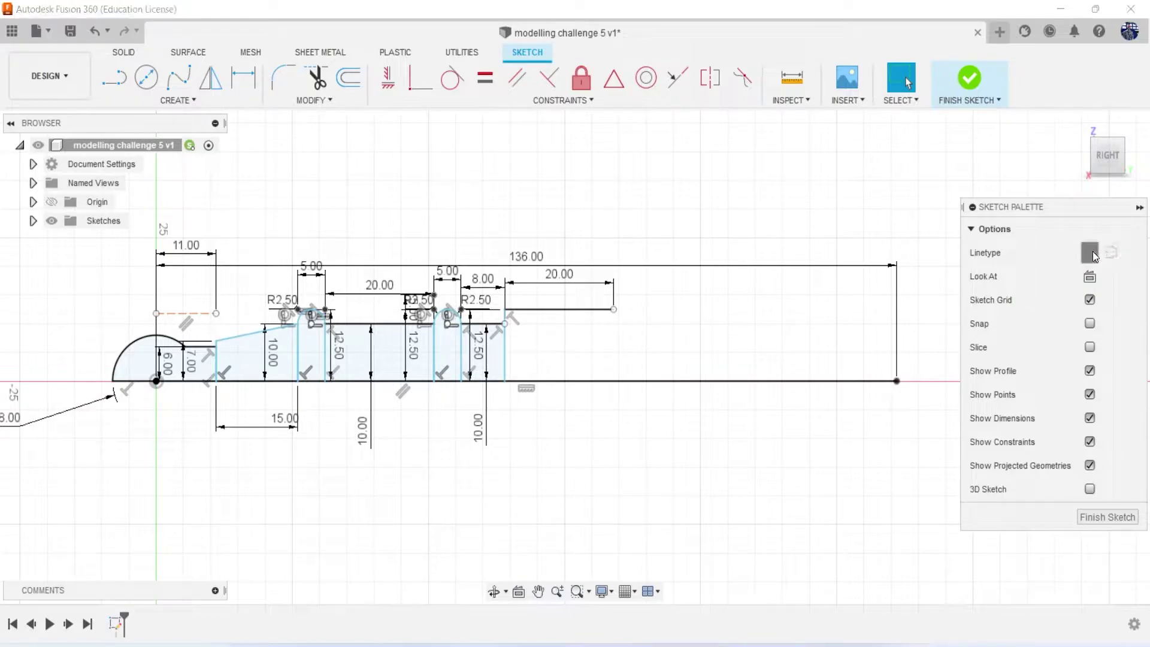
pyautogui.press('l')
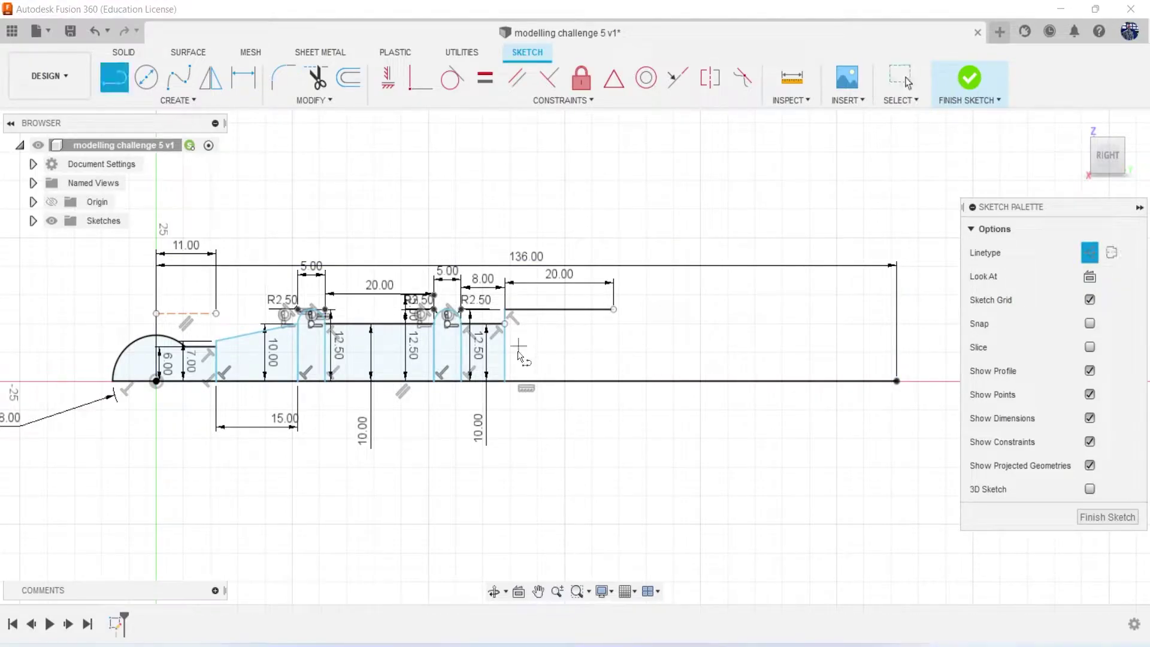
pyautogui.click(509, 327)
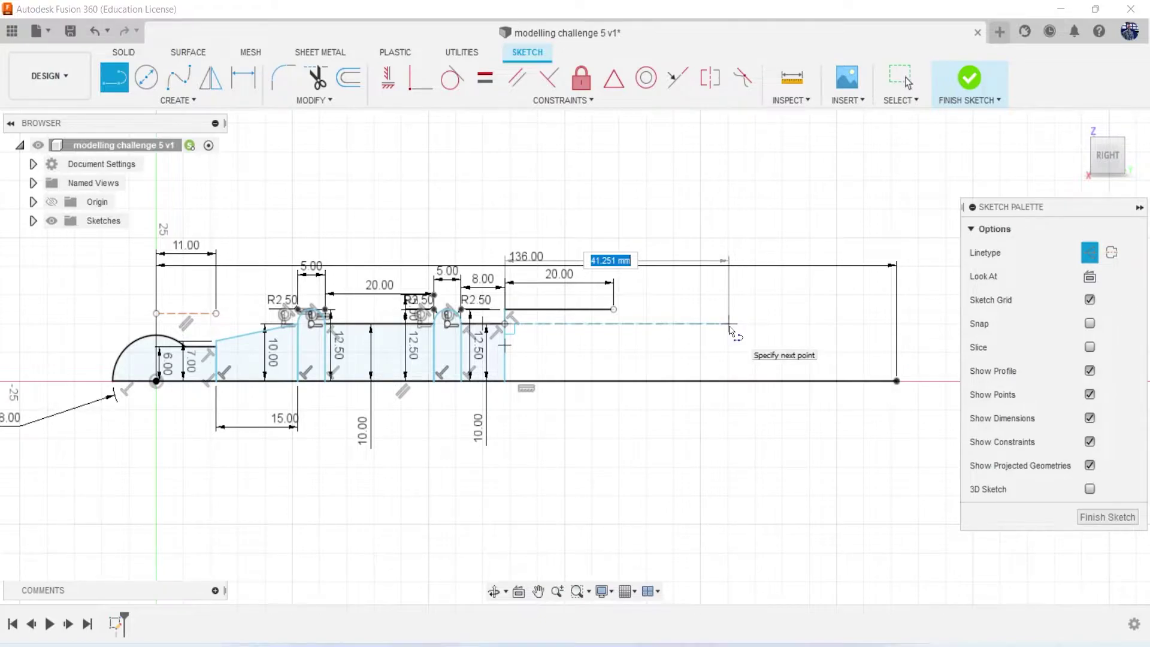
# Dimension the construction line to 50 mm, checking it against the reference drawing
pyautogui.hotkey('alt', 'Tab')
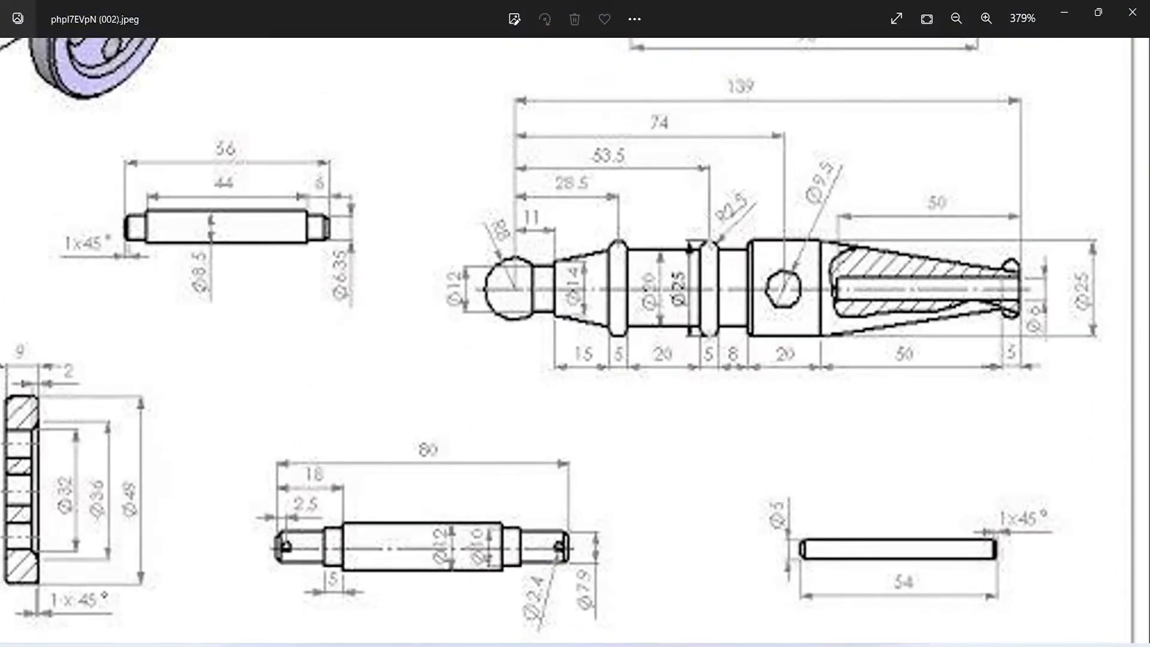
pyautogui.hotkey('alt', 'Tab')
pyautogui.hotkey('alt', 'Tab')
pyautogui.hotkey('alt', 'Tab')
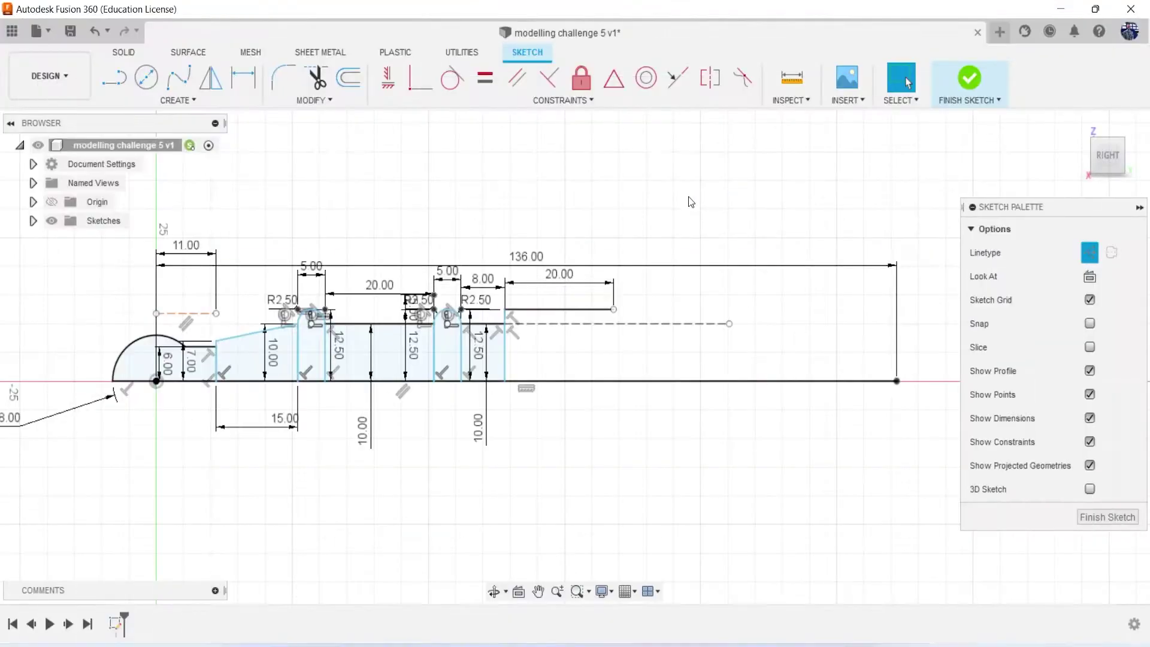
pyautogui.press('d')
pyautogui.click(645, 324)
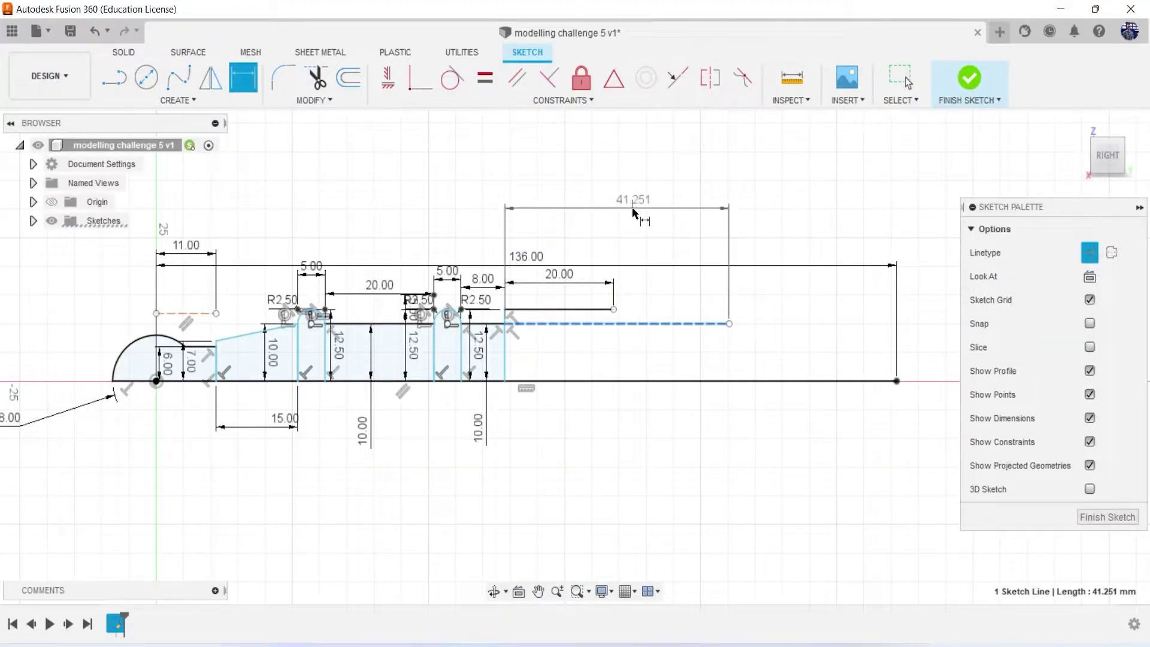
pyautogui.click(634, 210)
pyautogui.write('50')
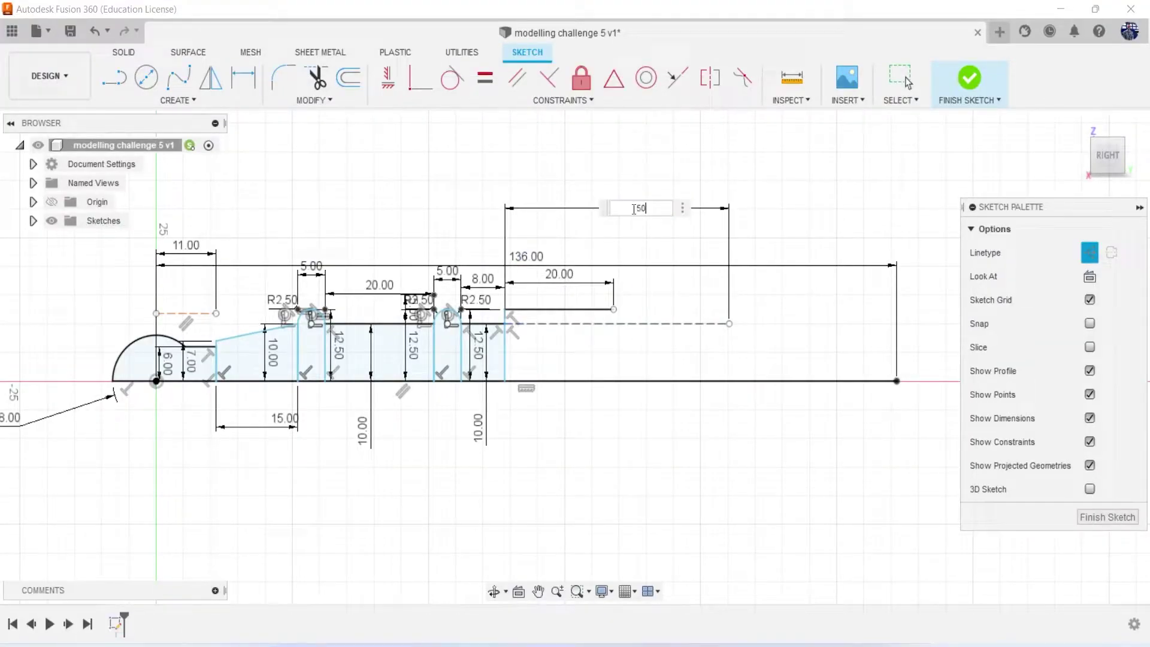
pyautogui.press('Return')
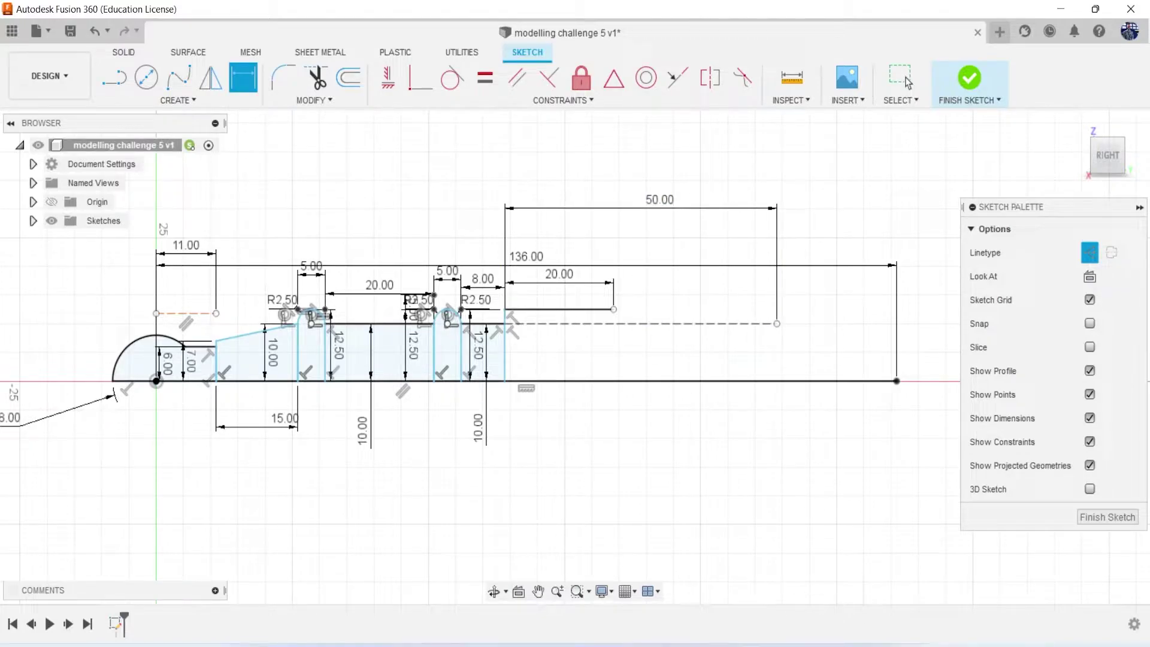
pyautogui.hotkey('alt', 'Tab')
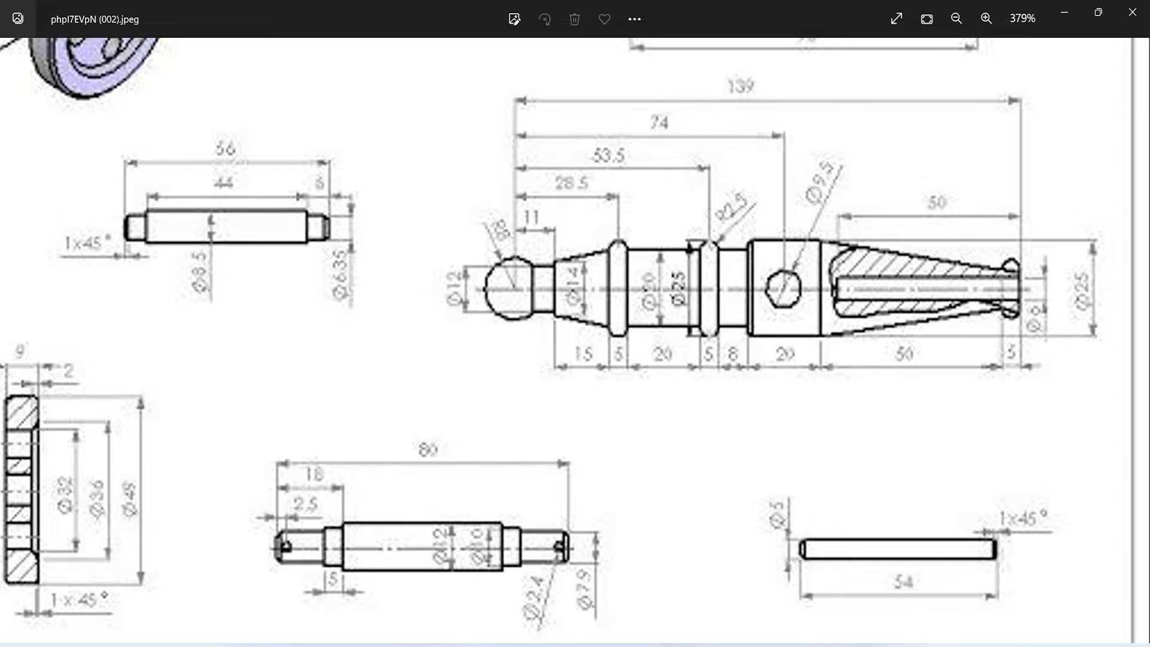
pyautogui.hotkey('alt', 'Tab')
# Draw a solid 7 mm vertical line at the dashed line's end
pyautogui.press('l')
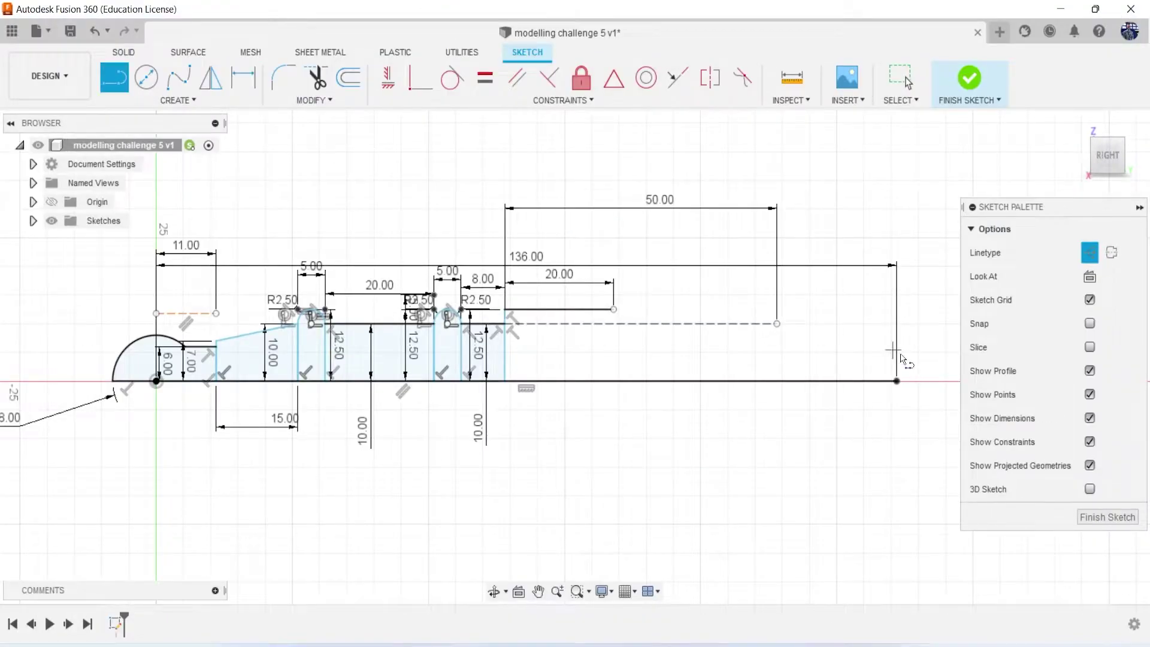
pyautogui.press('x')
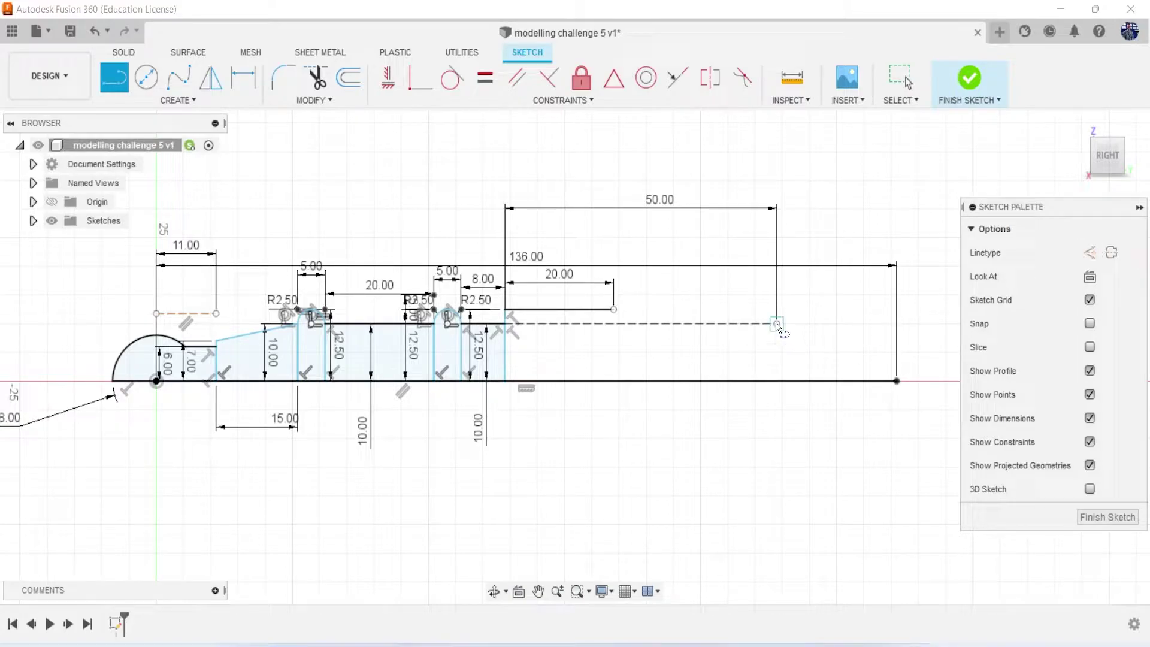
pyautogui.click(777, 324)
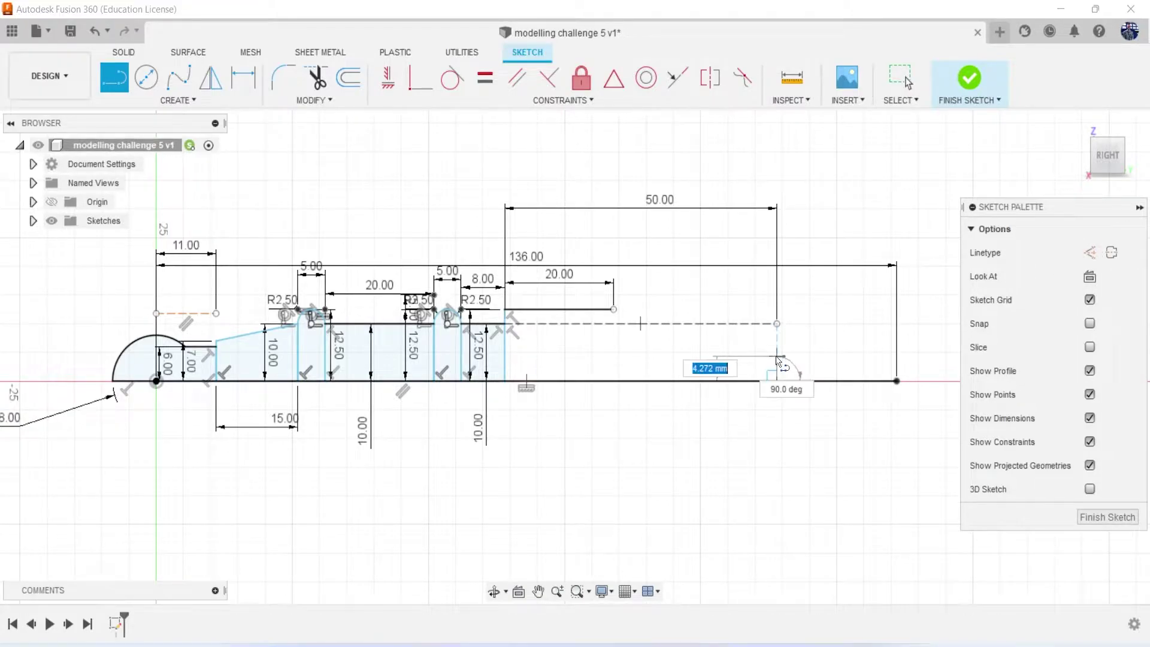
pyautogui.write('7')
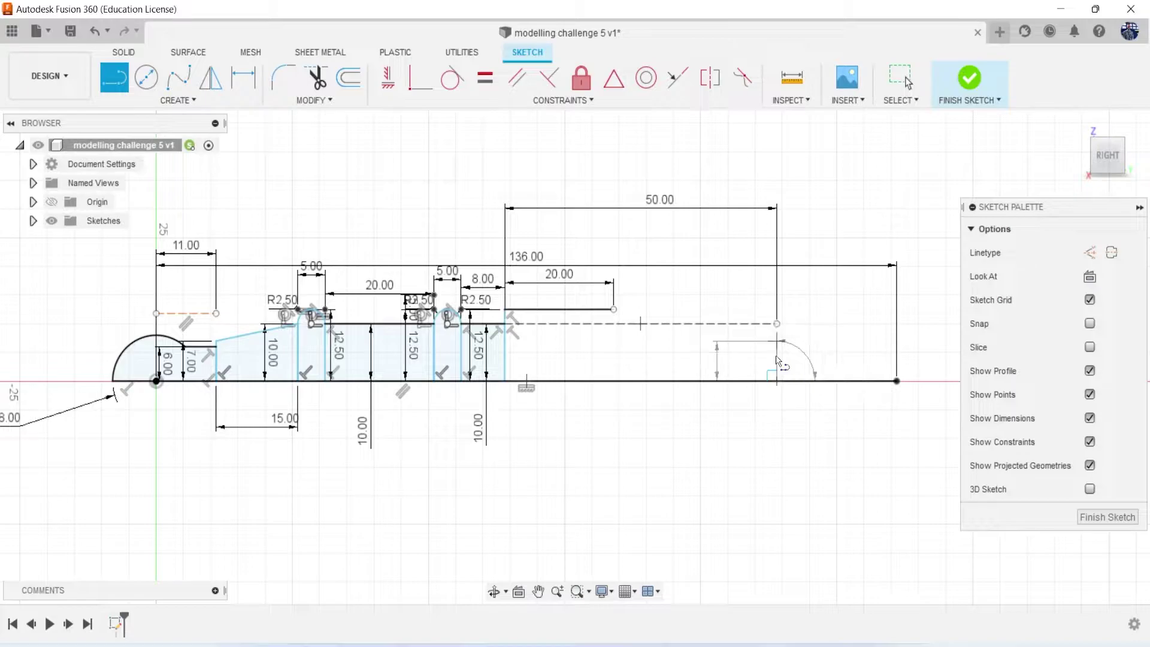
pyautogui.press('Escape')
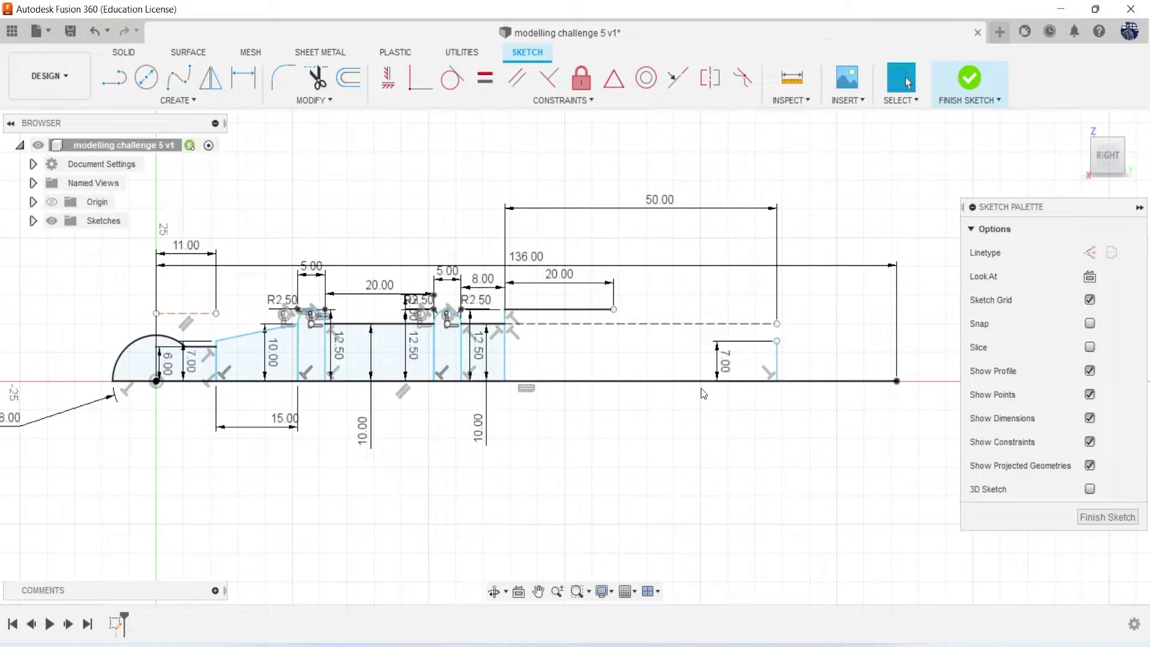
# Draw a sloping line from the 20 mm top edge's end to the 7 mm line's top
pyautogui.press('l')
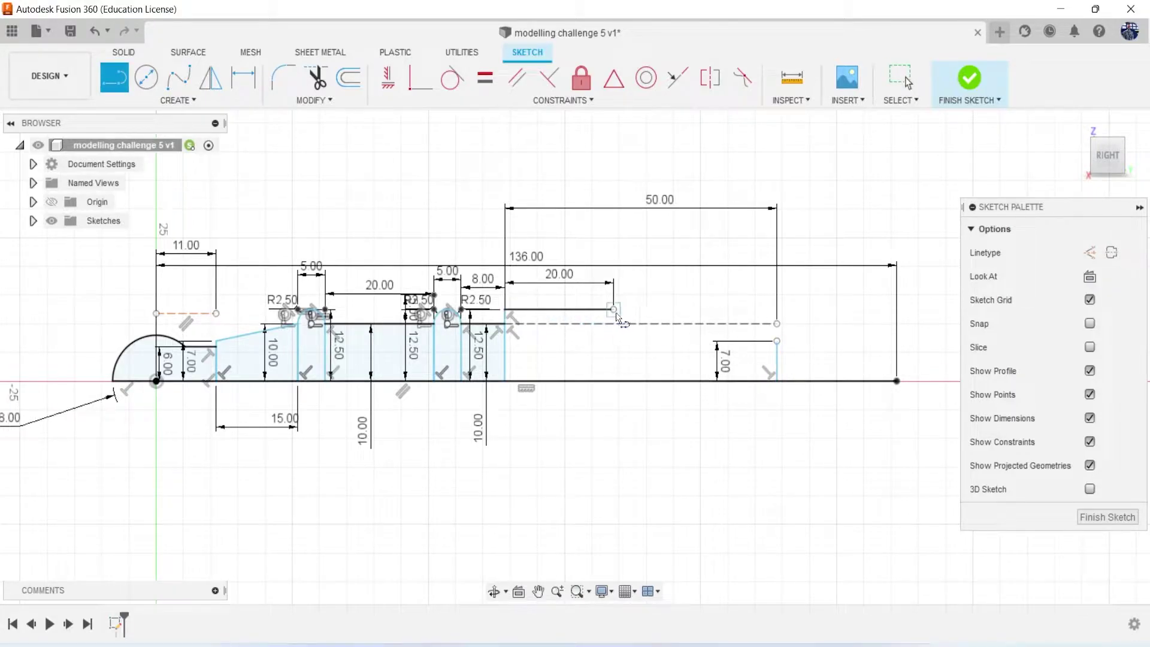
pyautogui.click(613, 310)
pyautogui.click(776, 341)
pyautogui.press('Escape')
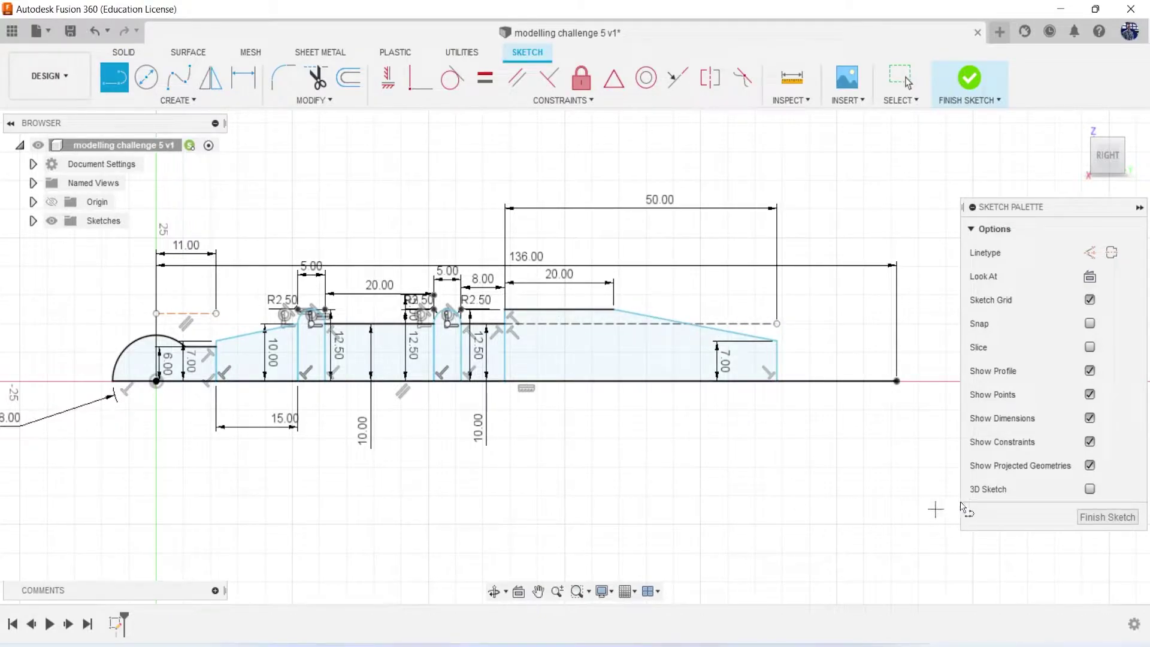
# Hide and reshow constraints and dimensions to inspect the tapered profile
pyautogui.click(1089, 442)
pyautogui.press('Escape')
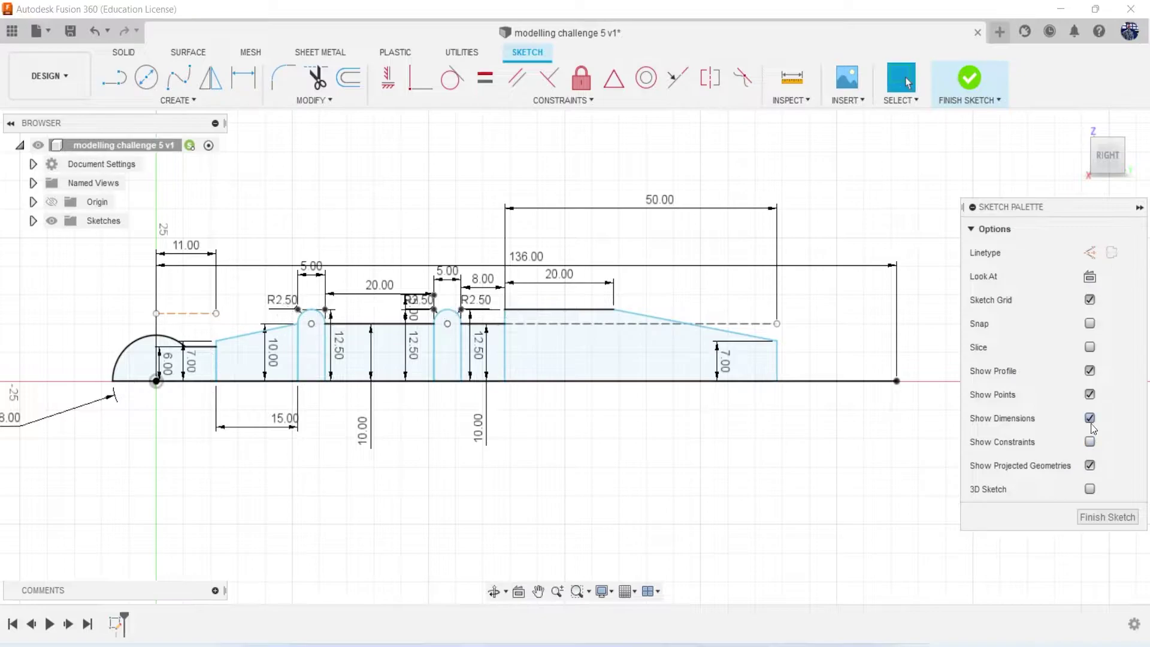
pyautogui.click(1090, 417)
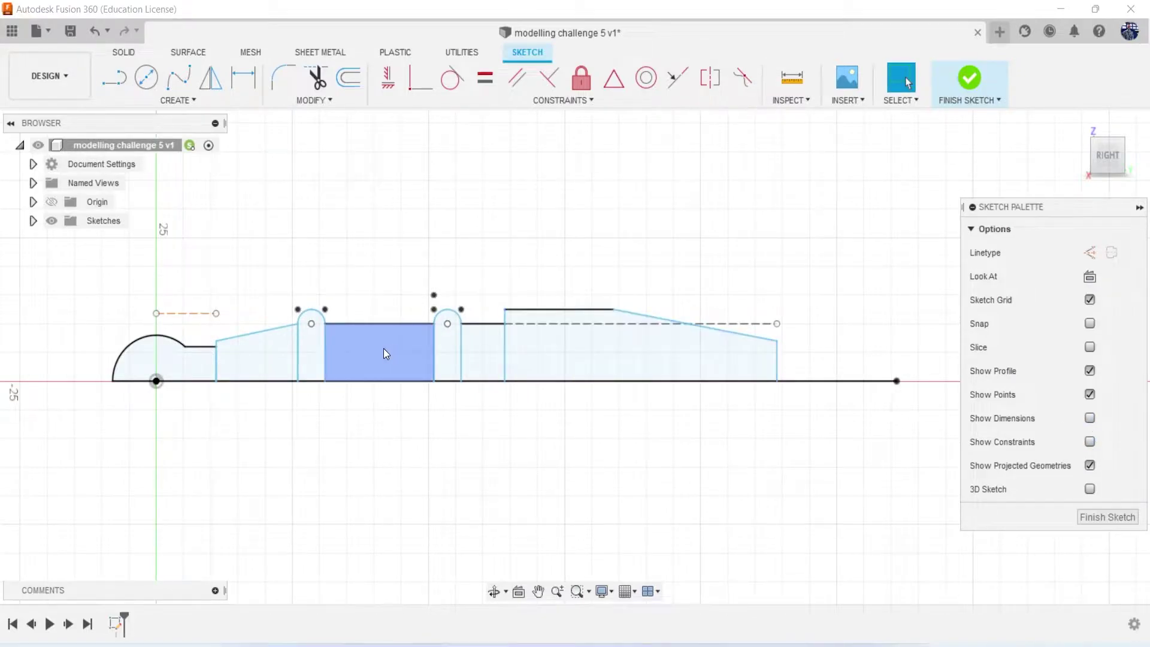
pyautogui.click(1090, 442)
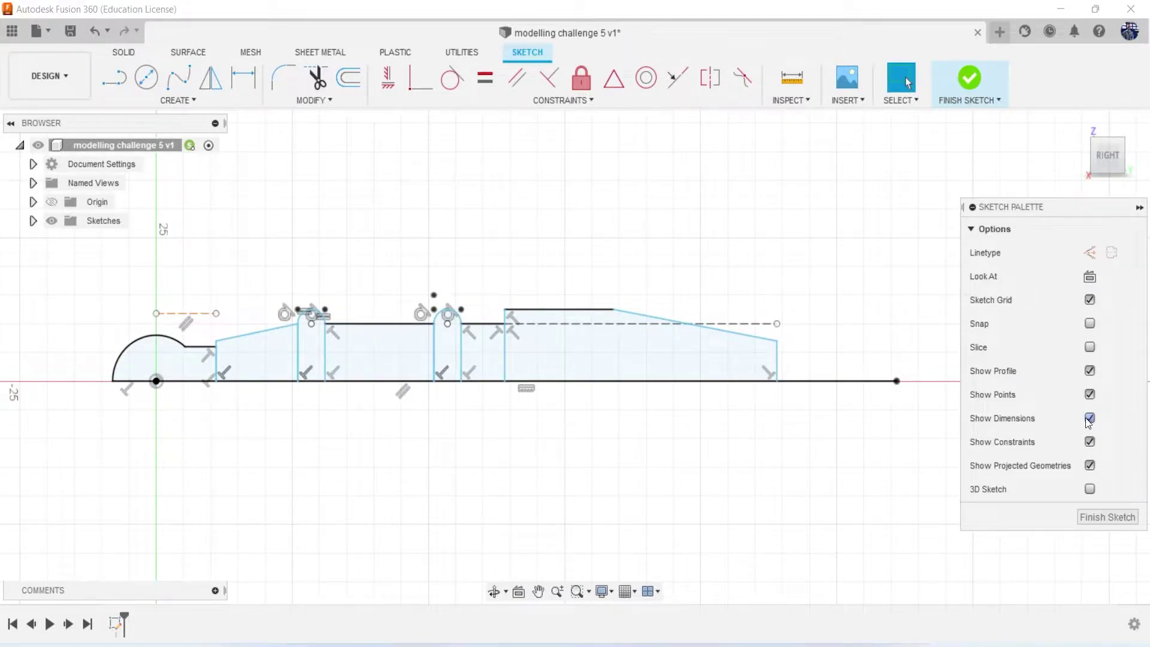
pyautogui.click(1089, 418)
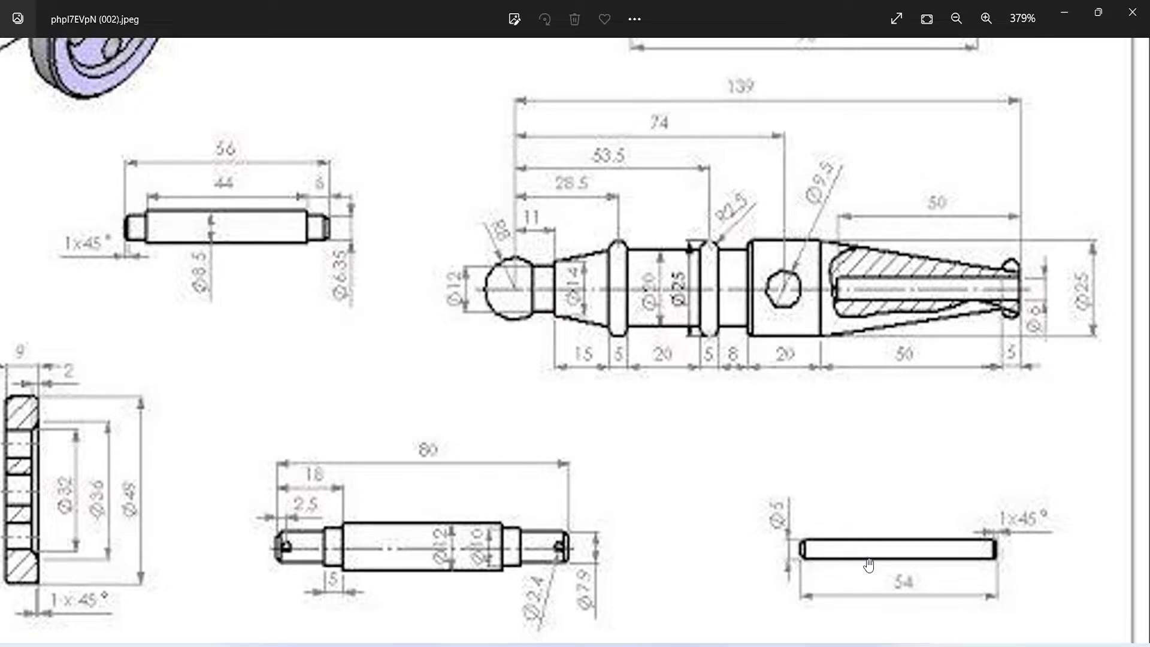
pyautogui.click(677, 644)
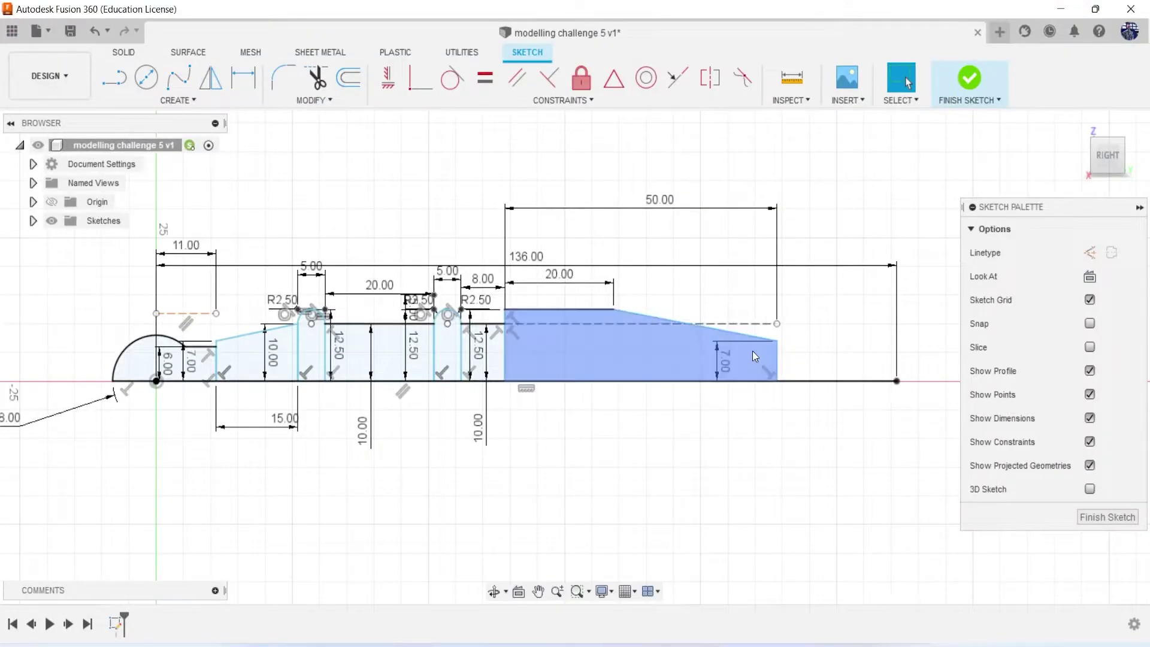
# Trim away the sloping taper line entirely
pyautogui.press('t')
pyautogui.click(703, 327)
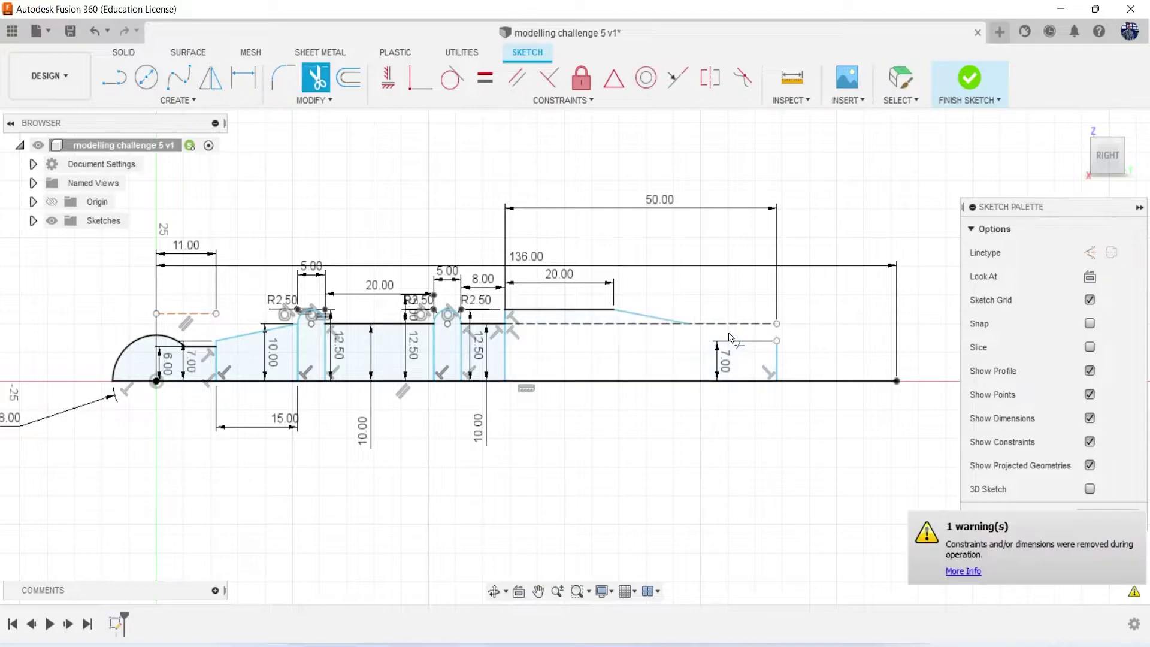
pyautogui.click(662, 318)
# Draw a 5 mm horizontal line from the 7 mm line's top
pyautogui.press('l')
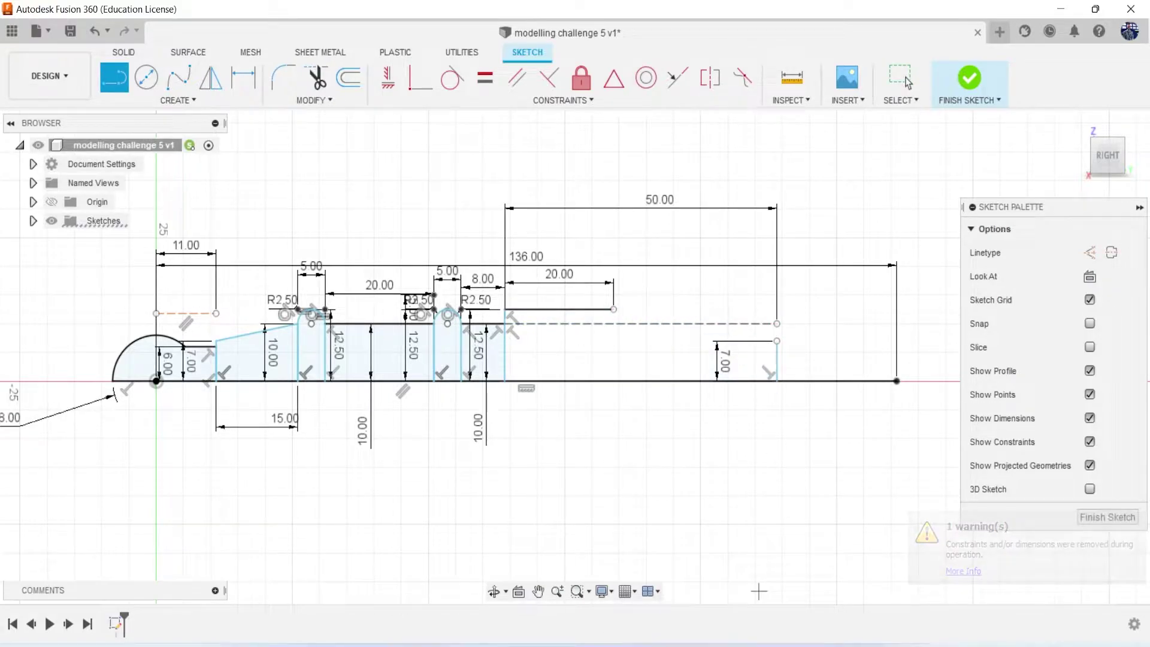
pyautogui.click(708, 644)
pyautogui.hotkey('alt', 'Tab')
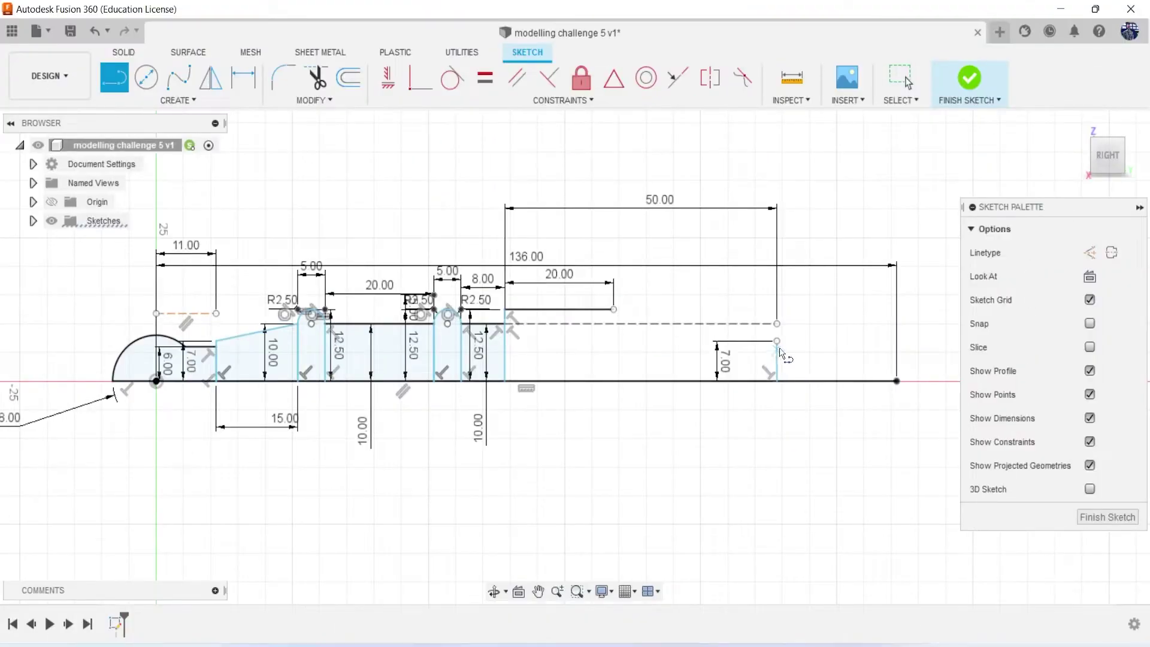
pyautogui.click(777, 341)
pyautogui.write('5')
pyautogui.press('Return')
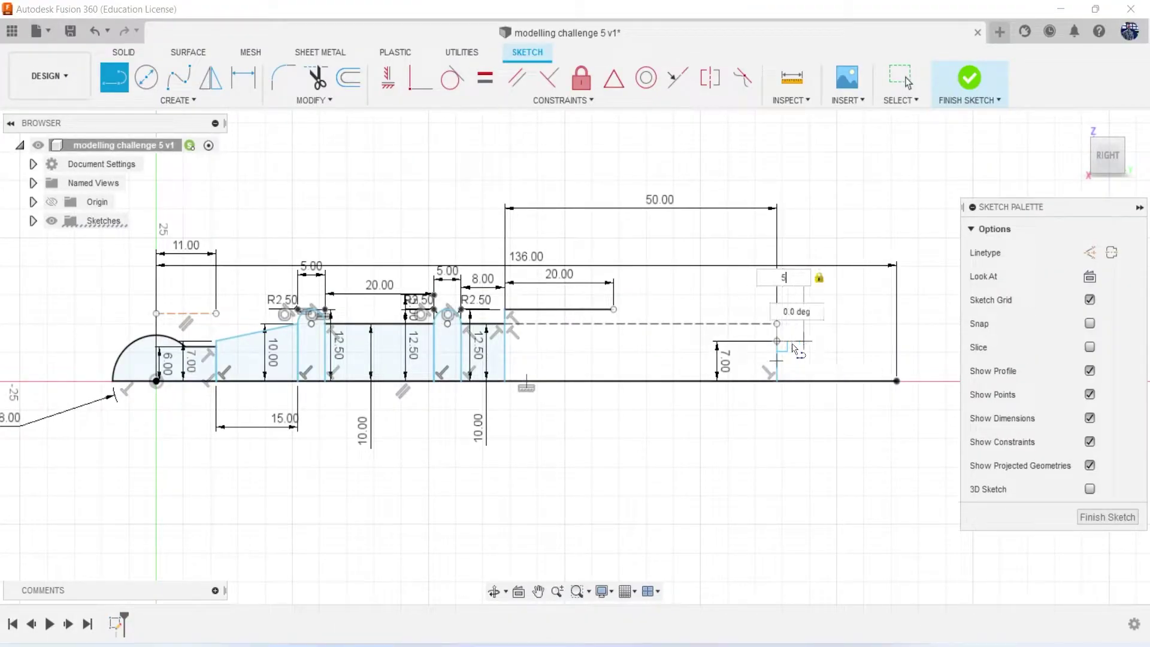
pyautogui.press('Escape')
# Draw a 7 mm vertical line from the 5 mm segment's end down to the axis
pyautogui.press('l')
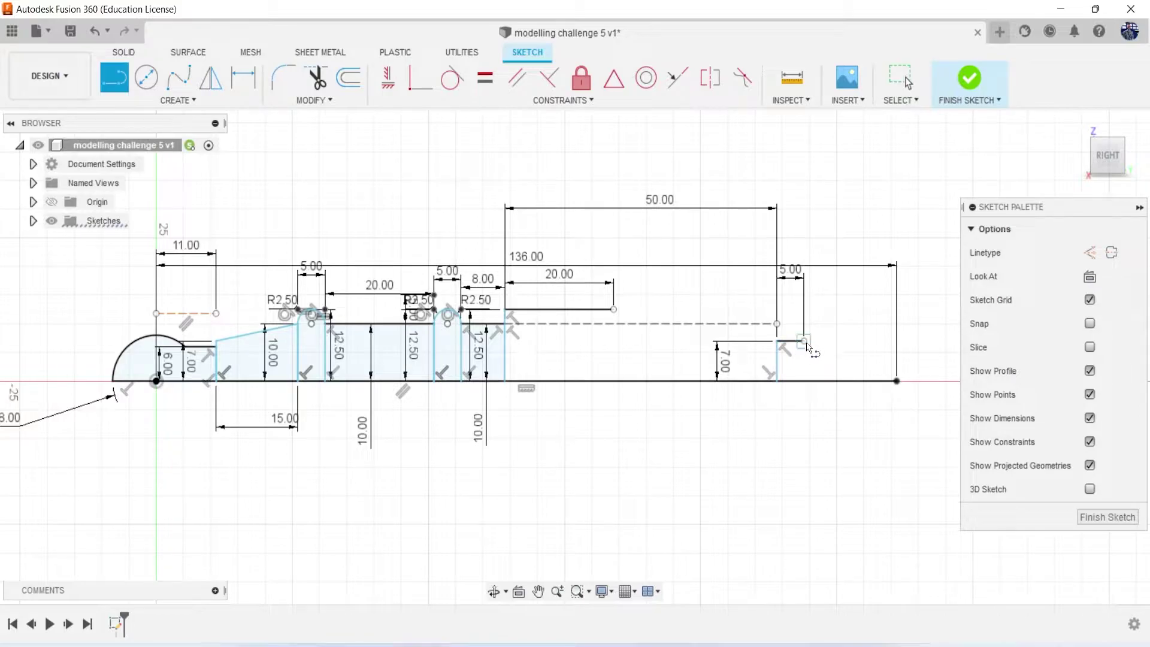
pyautogui.click(803, 341)
pyautogui.write('7')
pyautogui.press('Return')
pyautogui.press('Escape')
# Zoom the reference drawing out and back to 379% to read the muzzle dimensions
pyautogui.hotkey('alt', 'Tab')
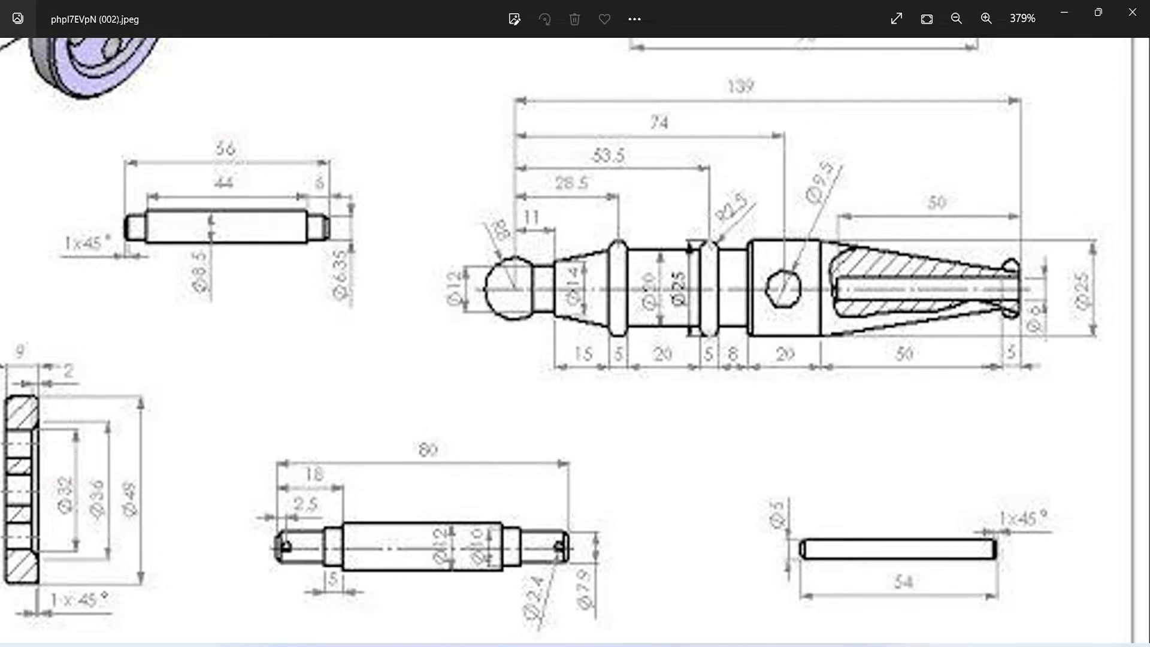
pyautogui.scroll(-1, 1045, 339)
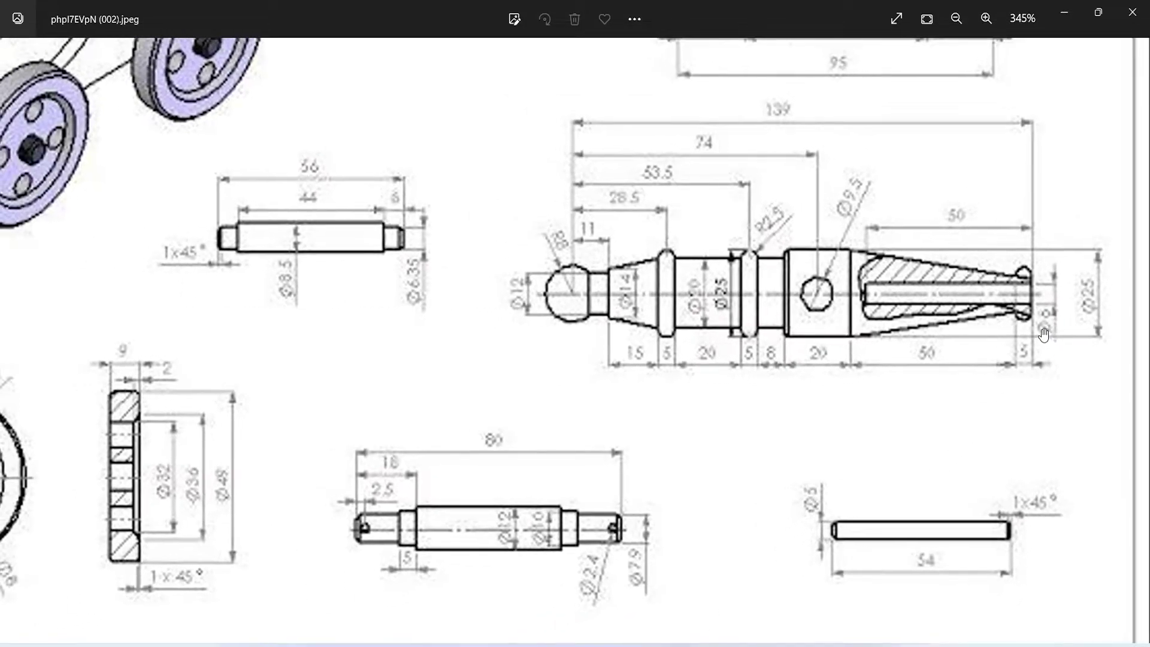
pyautogui.scroll(-1, 1040, 329)
pyautogui.scroll(-1, 1040, 328)
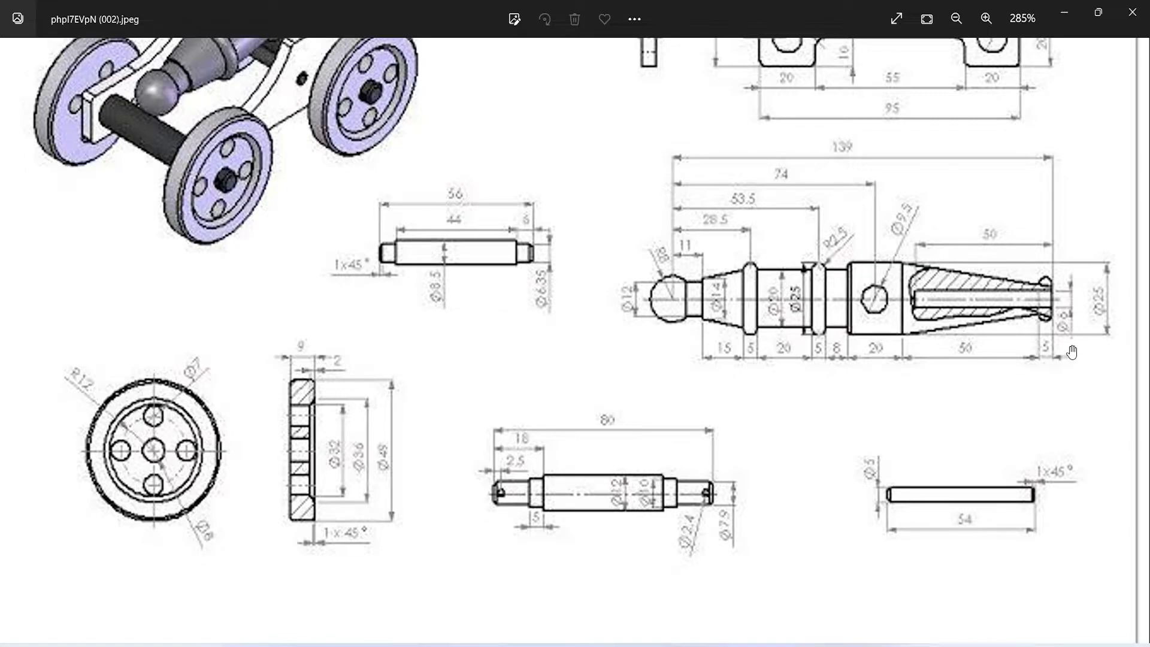
pyautogui.scroll(-1, 1072, 353)
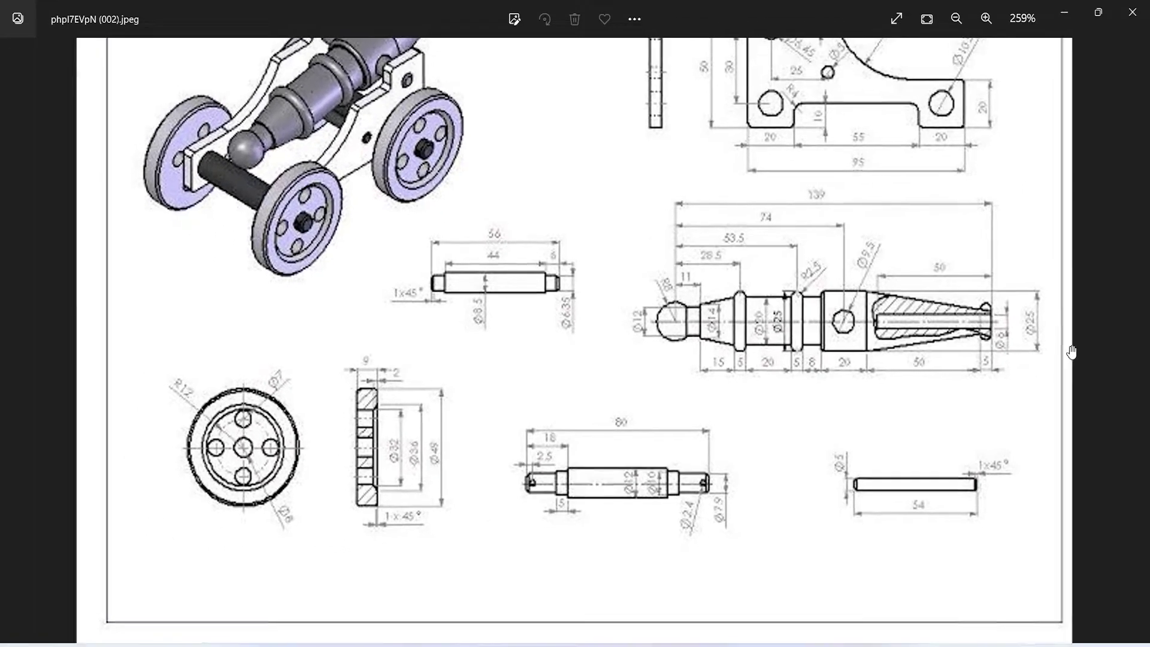
pyautogui.scroll(1, 1072, 352)
pyautogui.scroll(1, 1072, 353)
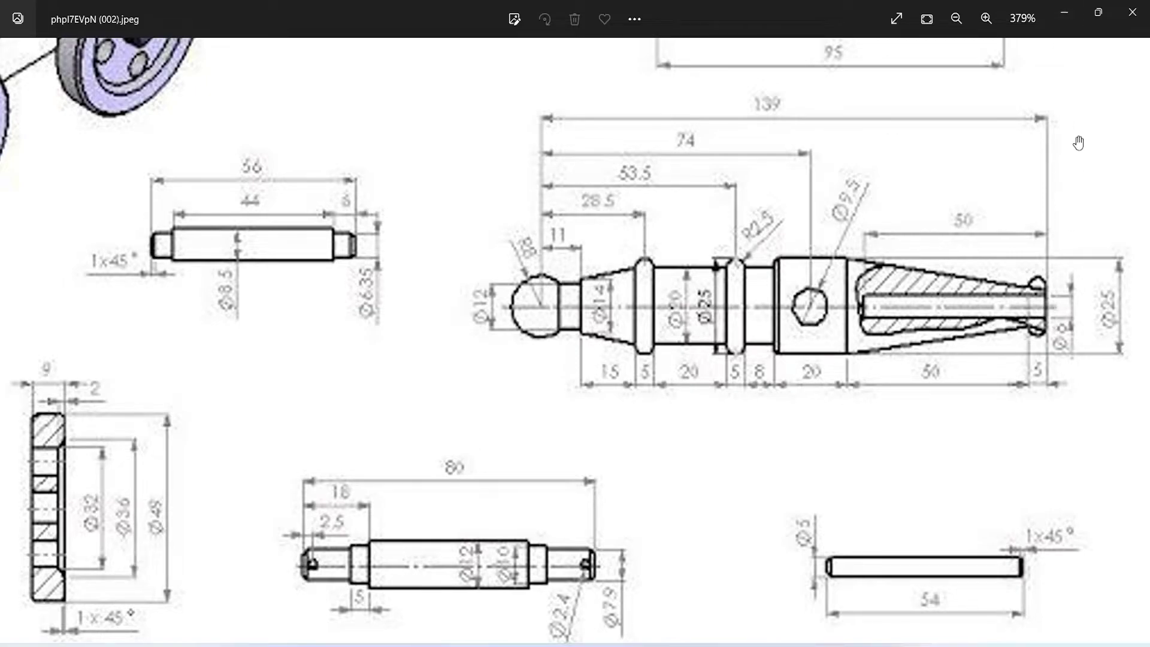
pyautogui.click(1064, 12)
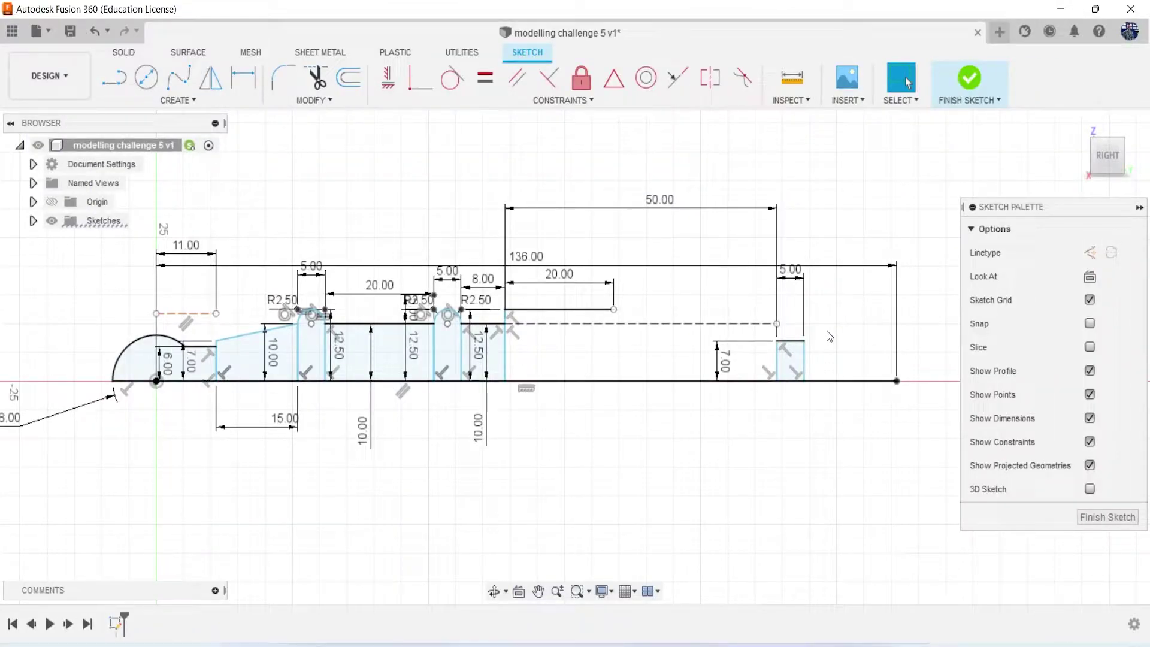
# Fillet both top corners of the muzzle lip at 2.5 mm
pyautogui.click(284, 76)
pyautogui.click(777, 350)
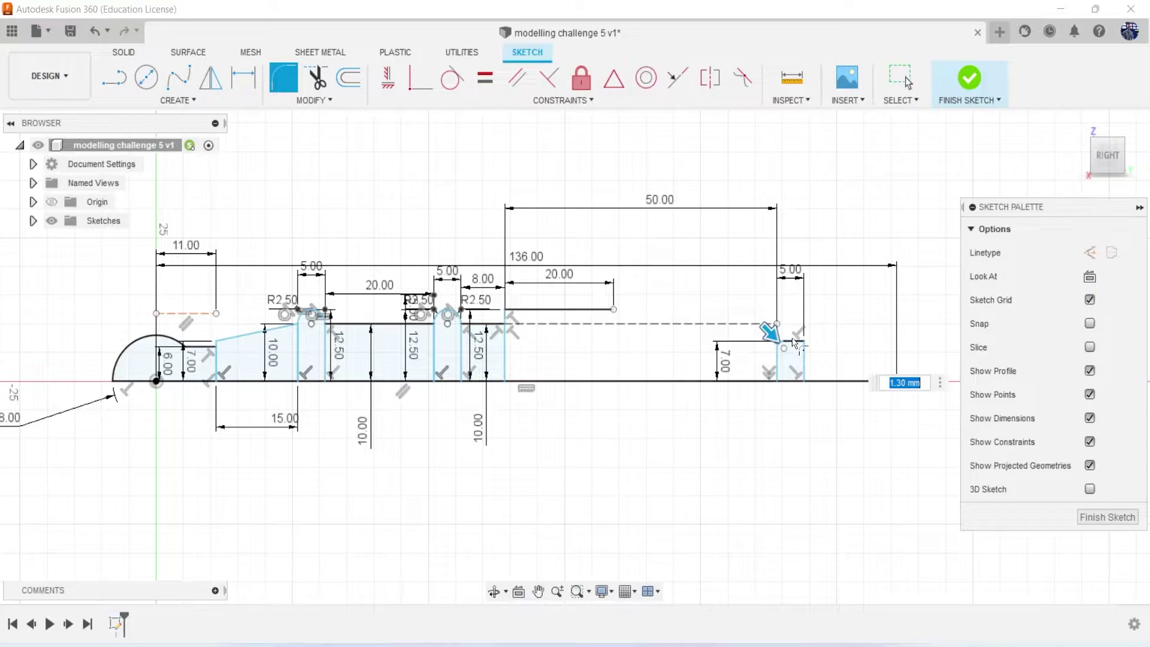
pyautogui.write('2.5')
pyautogui.press('Return')
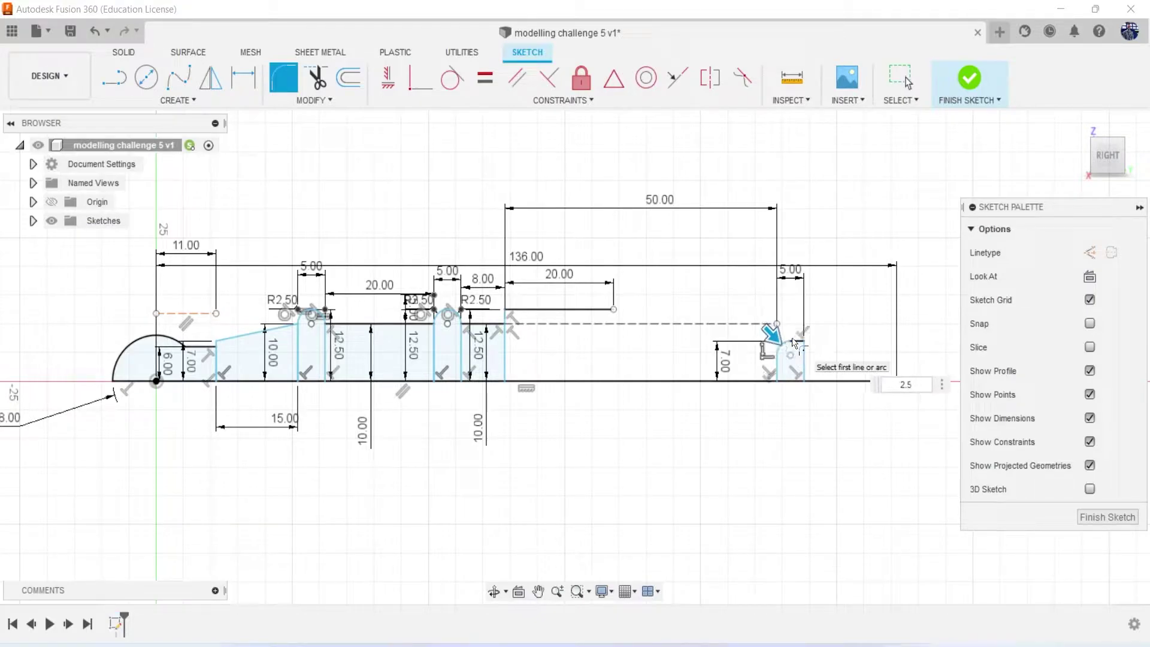
pyautogui.scroll(3, 820, 344)
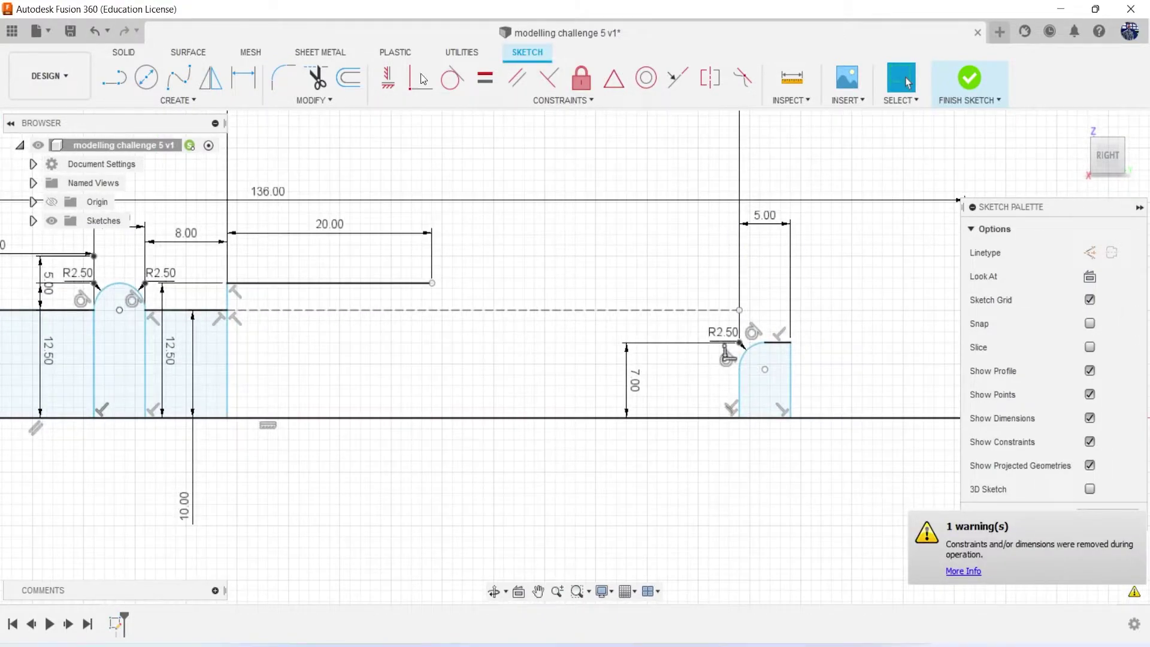
pyautogui.click(283, 77)
pyautogui.scroll(3, 817, 349)
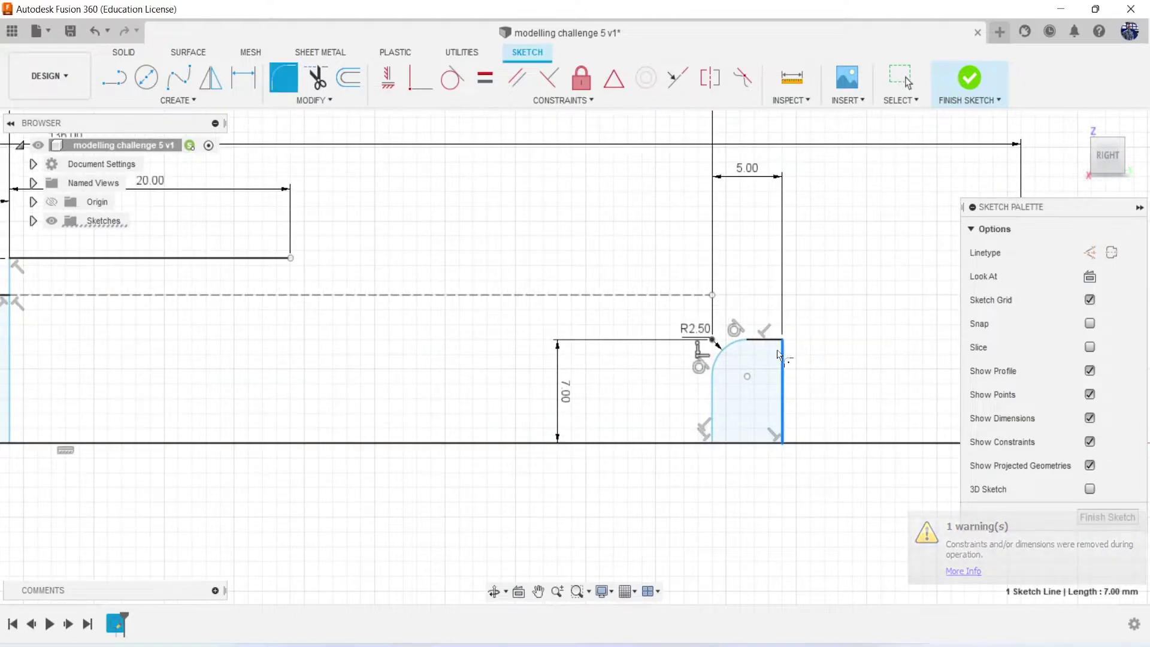
pyautogui.click(781, 354)
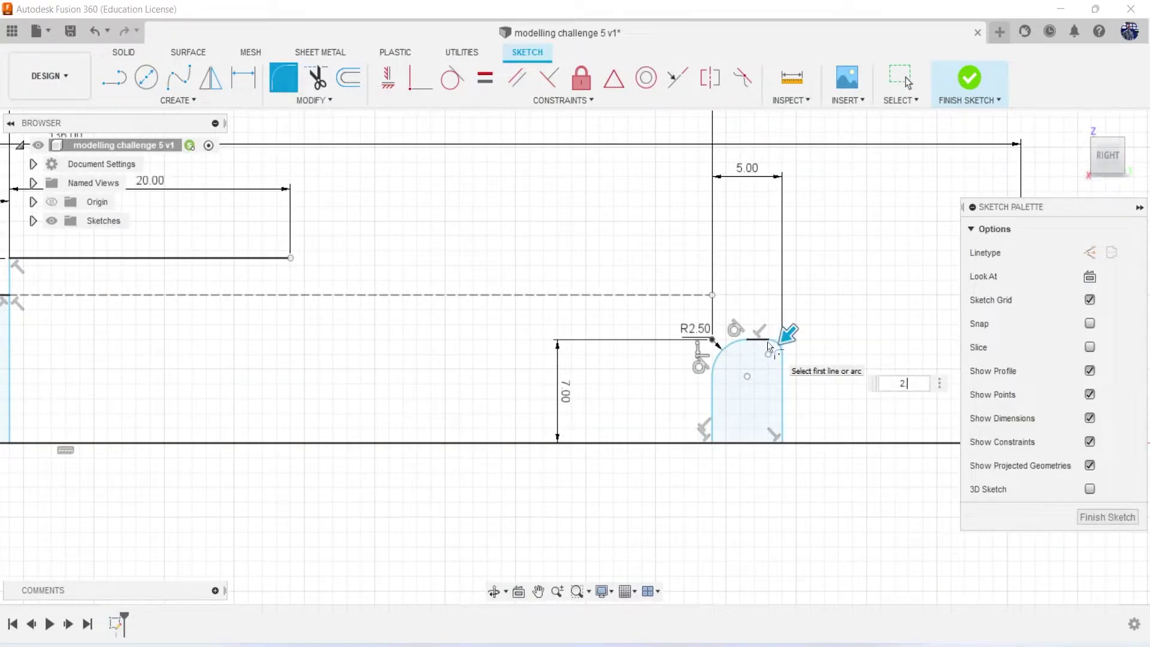
pyautogui.write('2.5')
pyautogui.press('Return')
pyautogui.scroll(1, 664, 358)
pyautogui.scroll(-3, 653, 357)
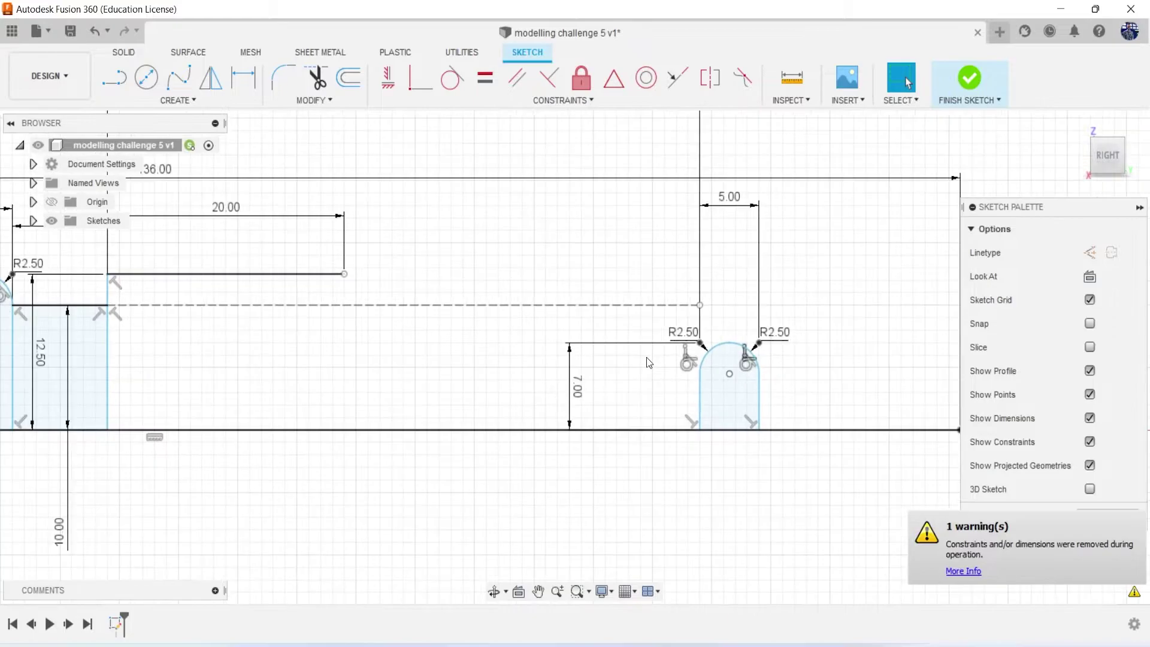
pyautogui.scroll(-1, 646, 356)
# Draw a sloping taper line from the muzzle lip to the 20 mm section, closing the profile
pyautogui.click(114, 80)
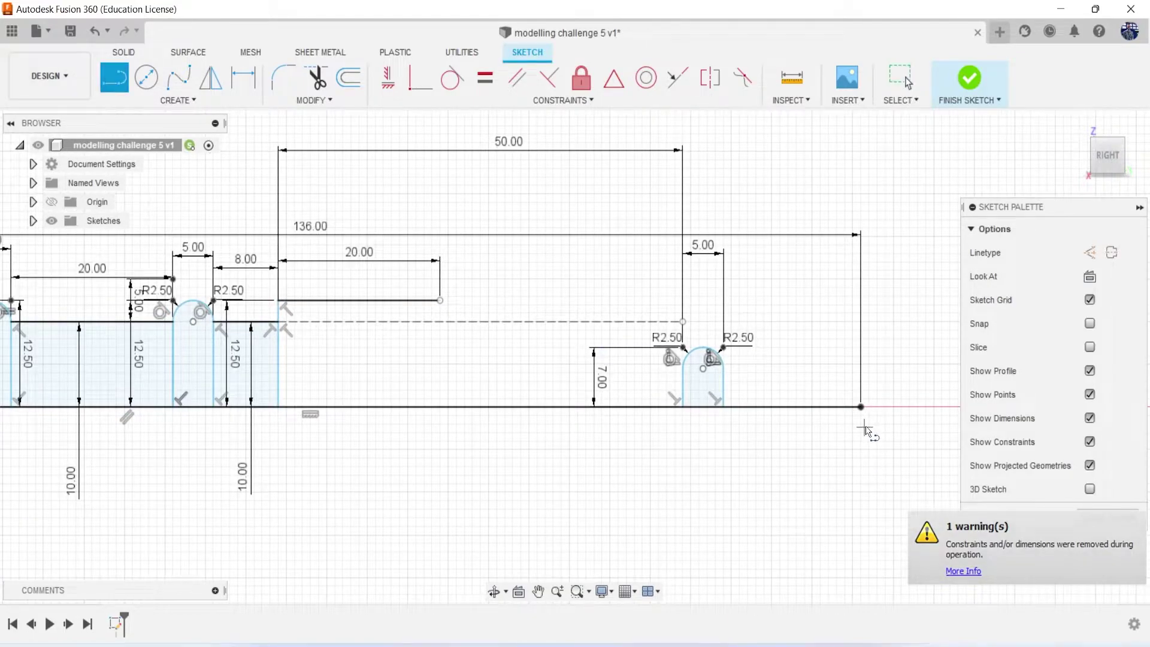
pyautogui.click(683, 368)
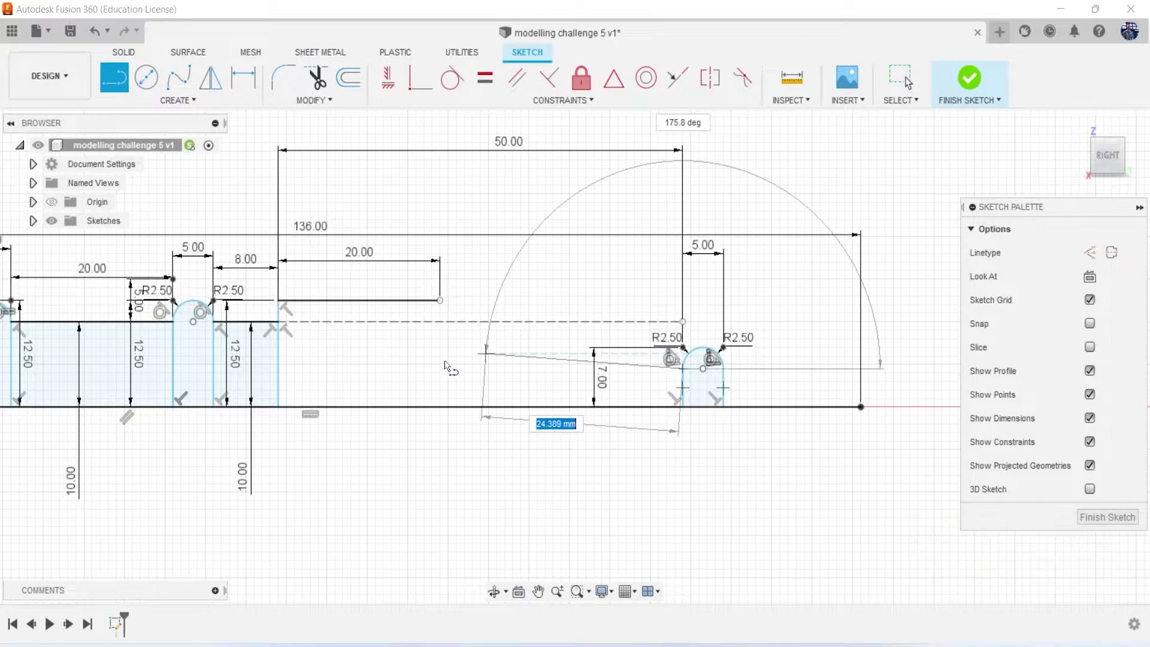
pyautogui.doubleClick(440, 300)
pyautogui.scroll(3, 673, 383)
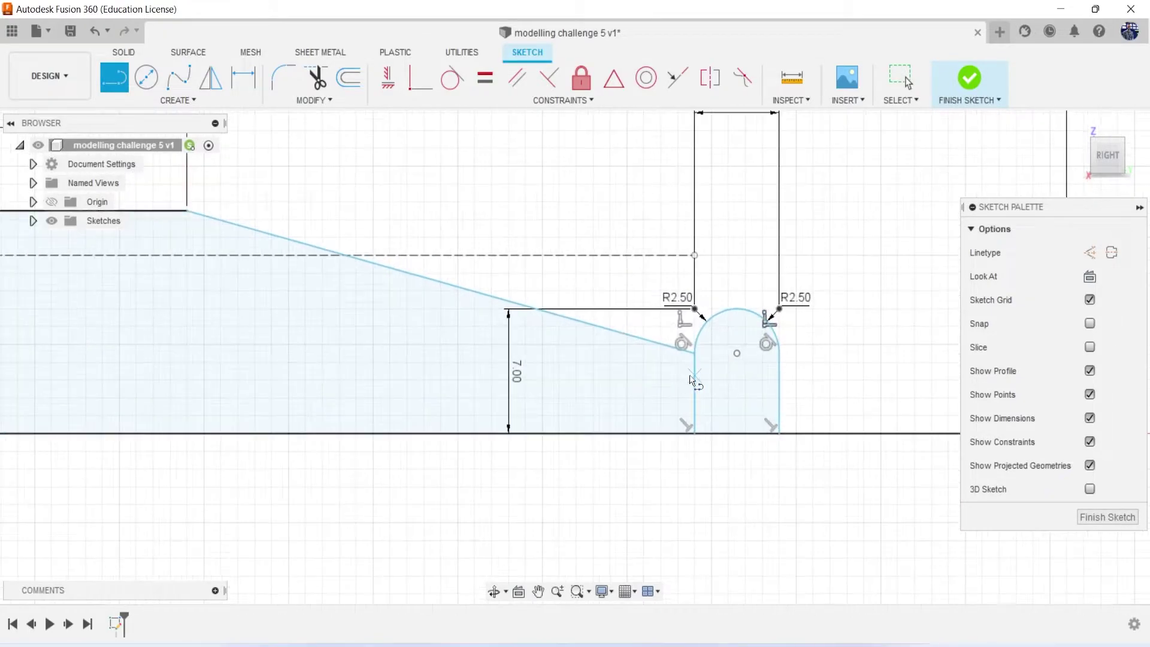
pyautogui.scroll(3, 683, 365)
pyautogui.scroll(2, 700, 330)
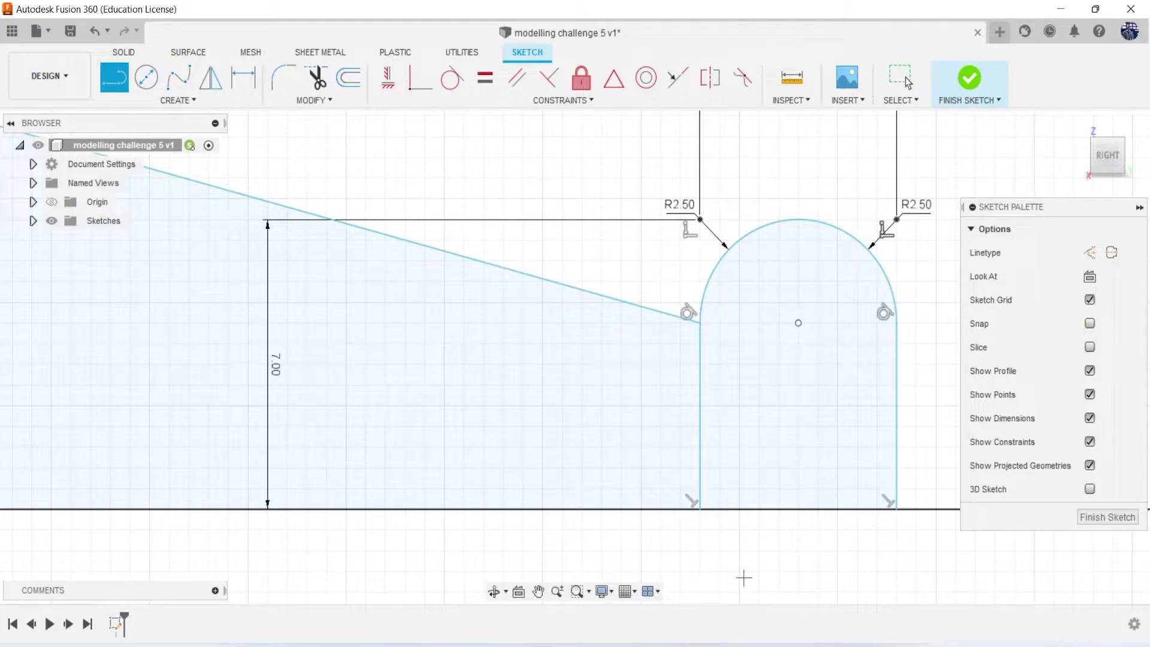
# Recenter the whole sketch and compare it against the reference drawing
pyautogui.hotkey('alt', 'Tab')
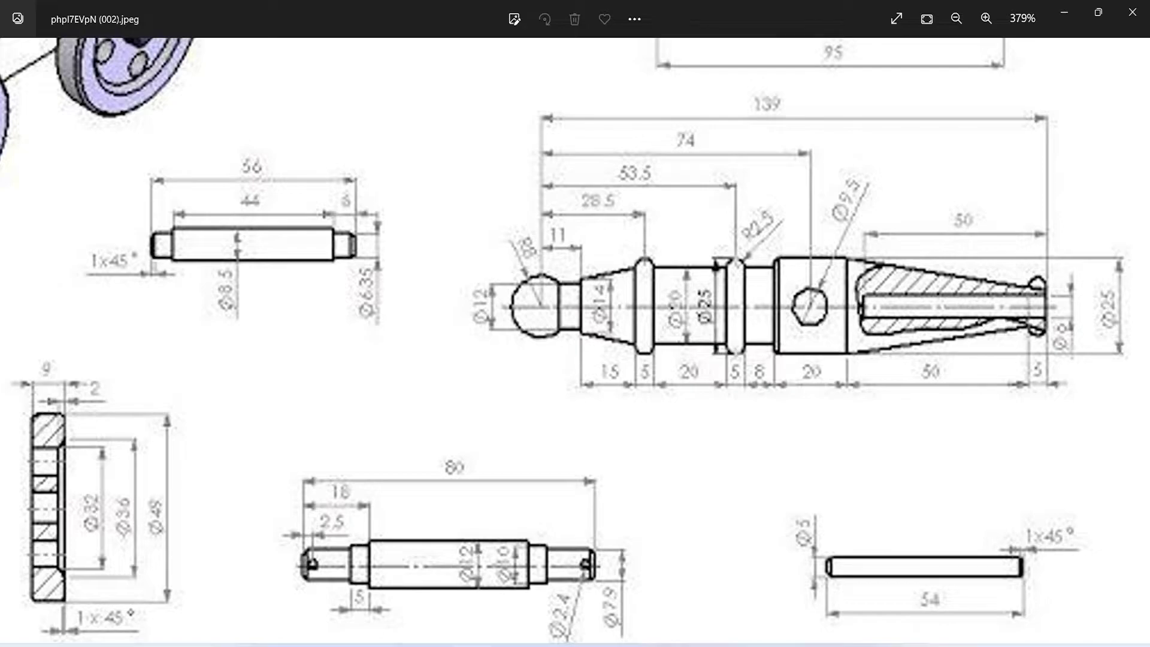
pyautogui.hotkey('alt', 'Tab')
pyautogui.scroll(-2, 680, 495)
pyautogui.scroll(-3, 679, 495)
pyautogui.scroll(-2, 677, 503)
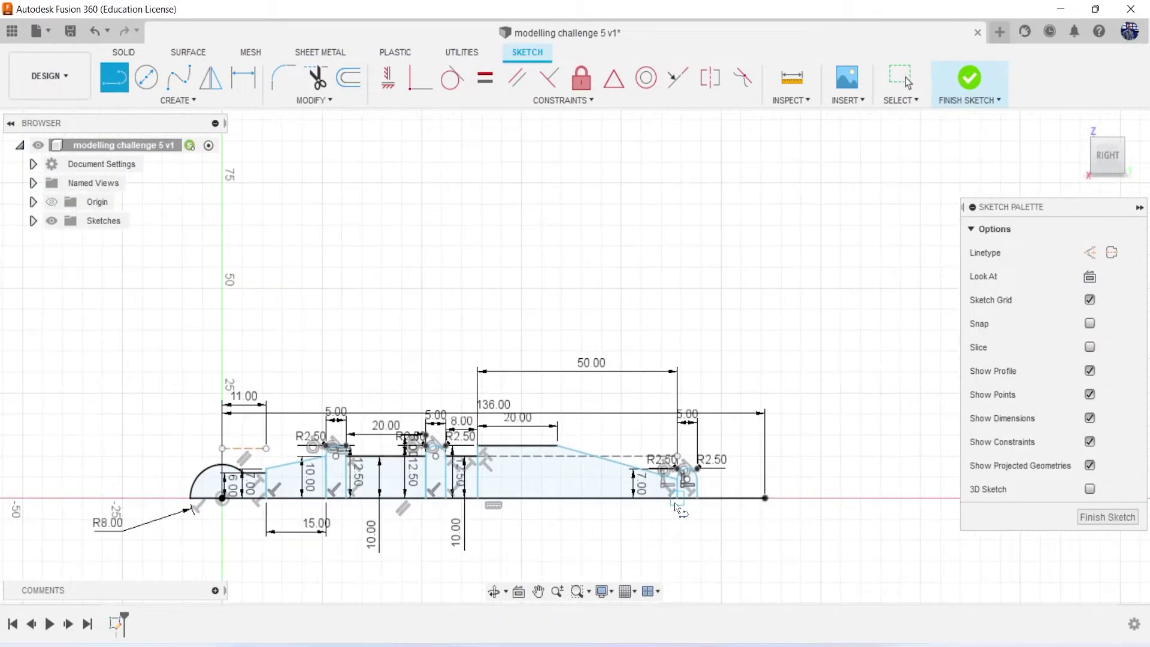
pyautogui.moveTo(677, 506); pyautogui.dragTo(705, 424, button='middle')
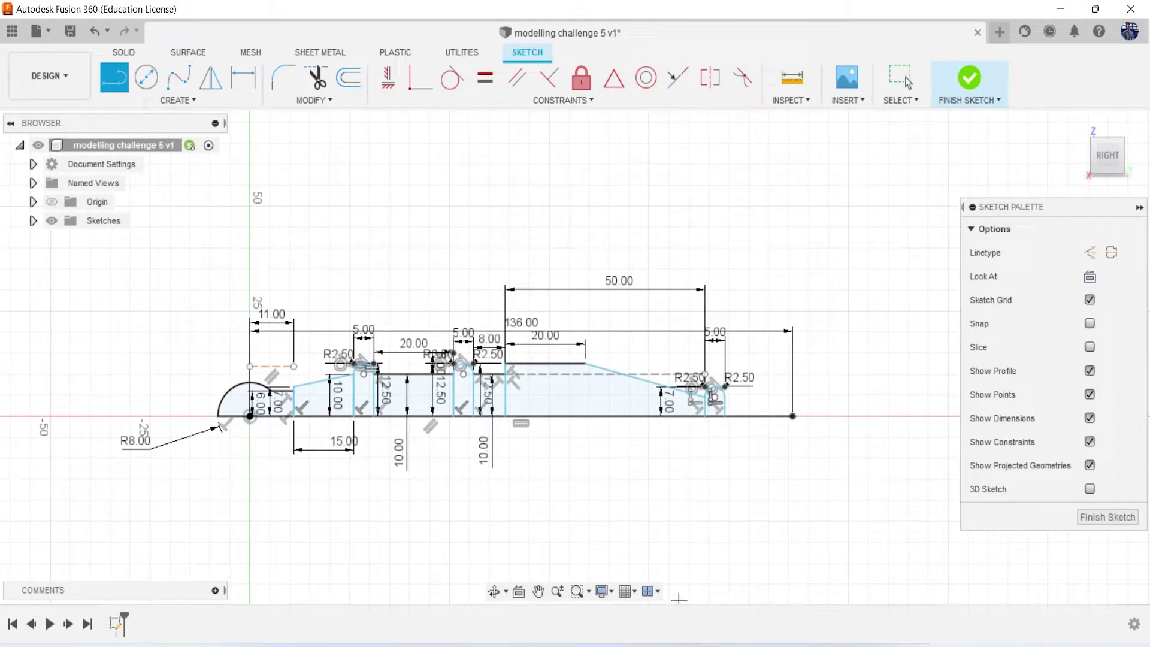
pyautogui.hotkey('alt', 'Tab')
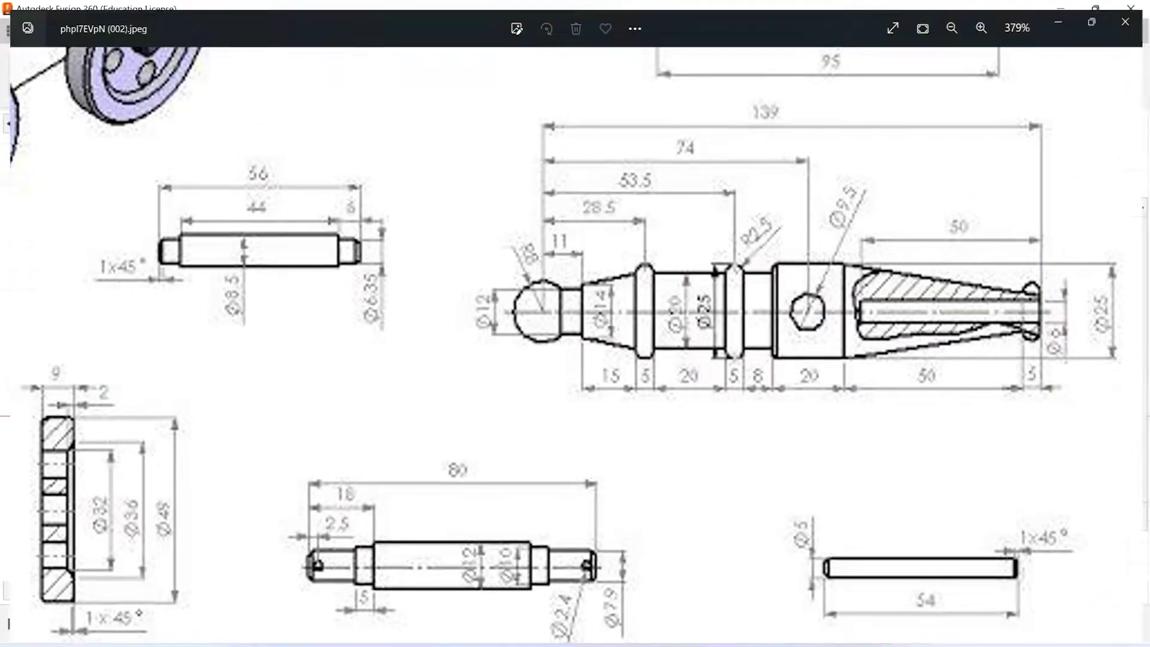
pyautogui.hotkey('alt', 'Tab')
# Finish the sketch and select the ball-end, ring, barrel and muzzle profiles for a revolve
pyautogui.click(969, 81)
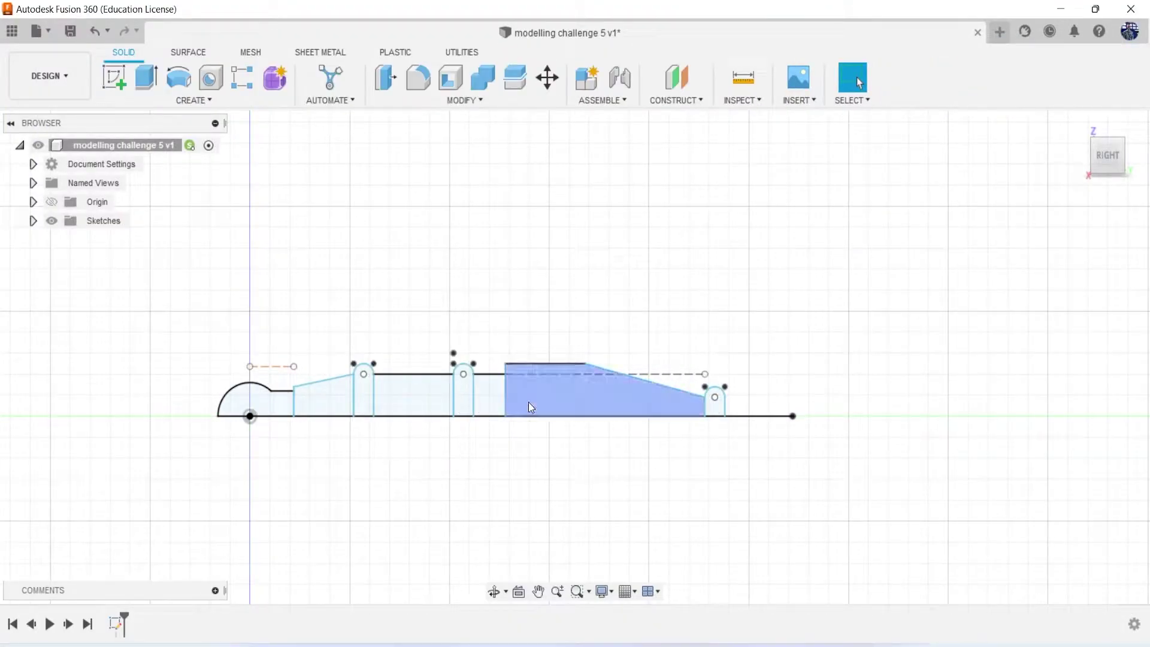
pyautogui.click(178, 90)
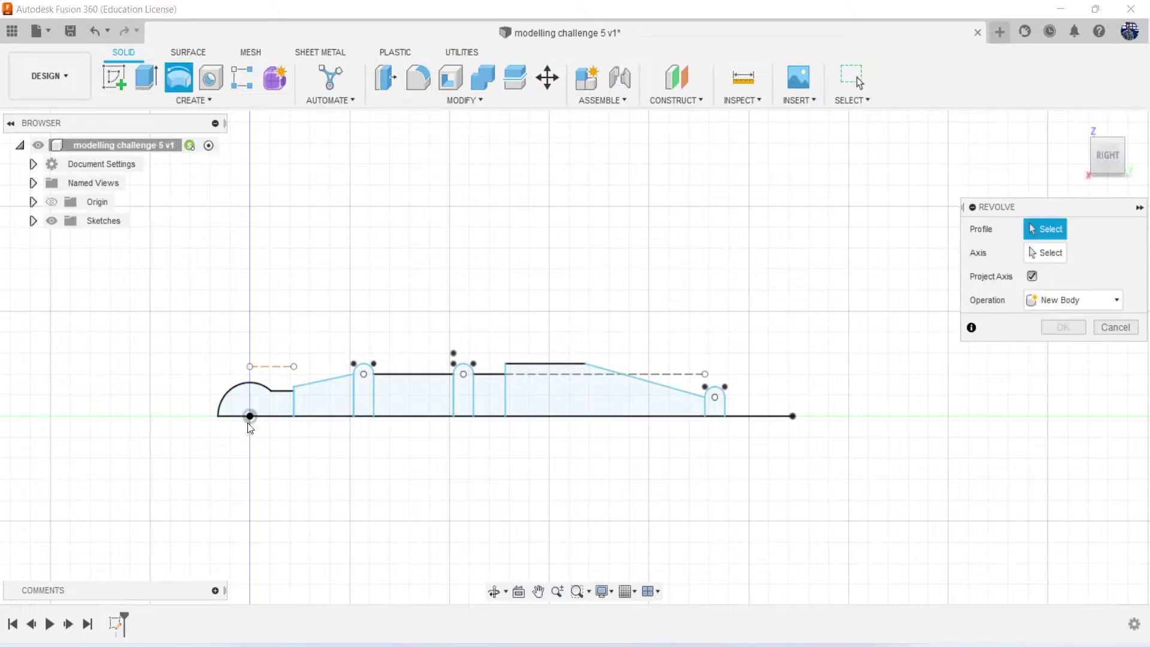
pyautogui.click(243, 404)
pyautogui.click(307, 404)
pyautogui.click(364, 405)
pyautogui.click(404, 396)
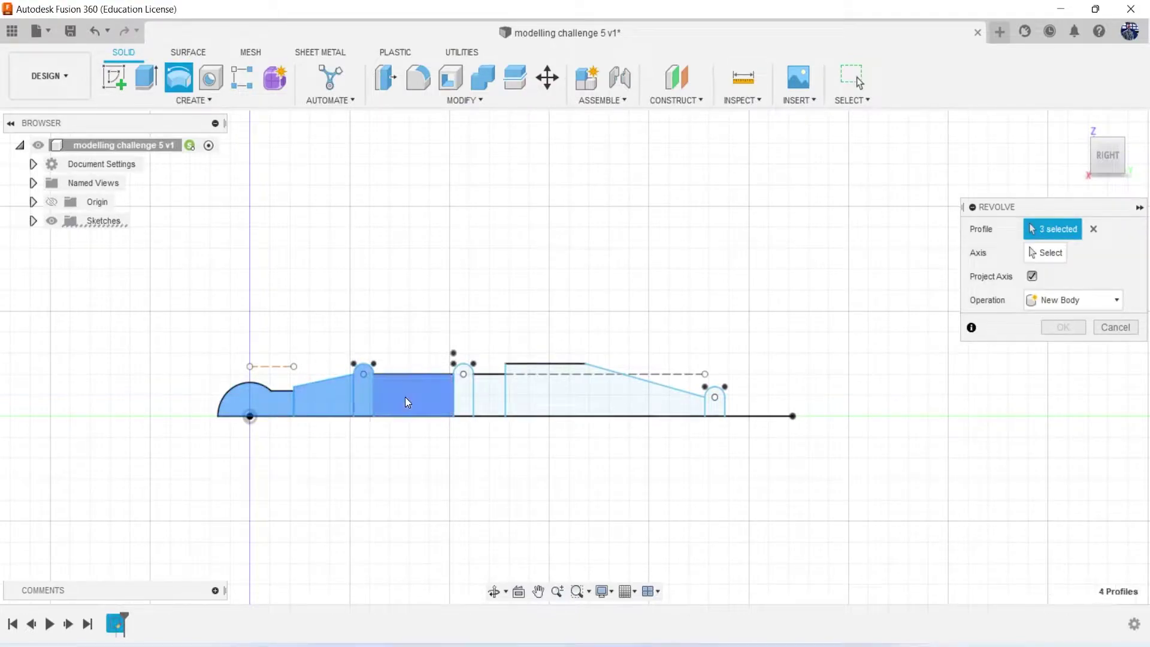
pyautogui.click(479, 397)
pyautogui.click(573, 401)
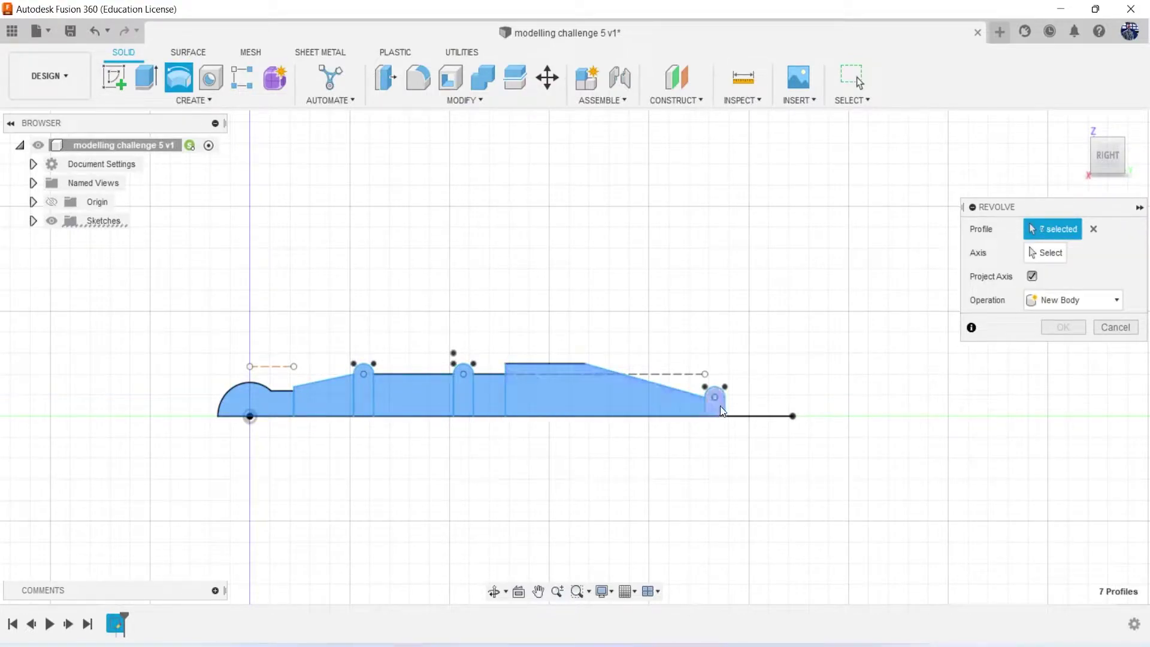
# Revolve them 360° about the horizontal centre line and orbit to view the solid barrel
pyautogui.click(1047, 252)
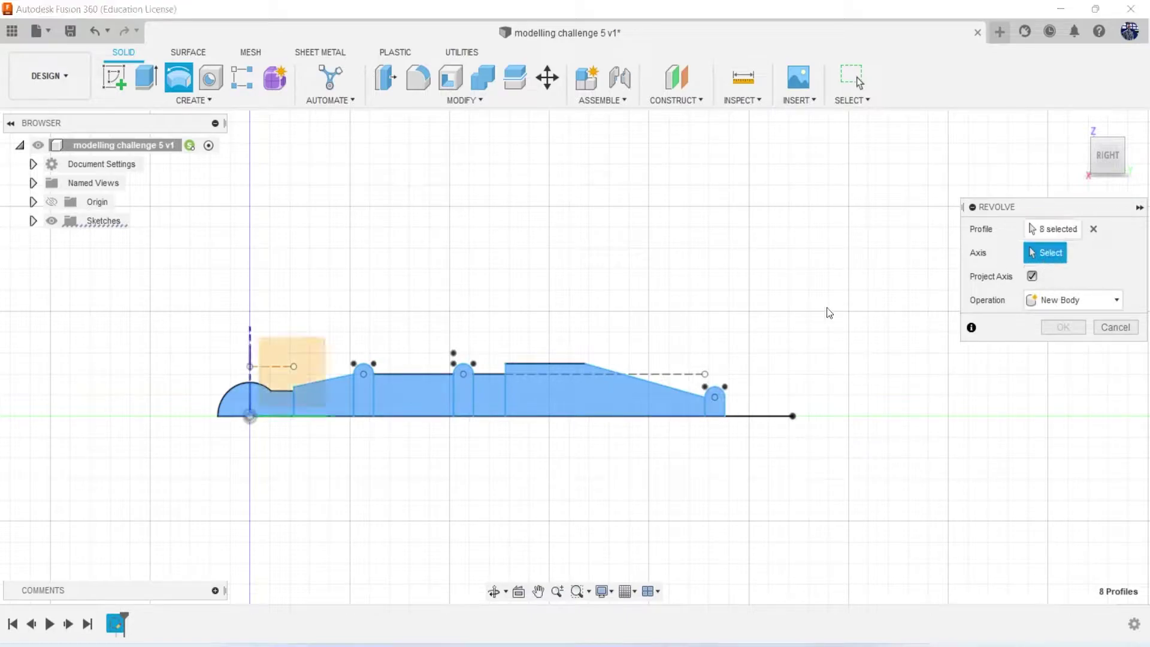
pyautogui.click(577, 415)
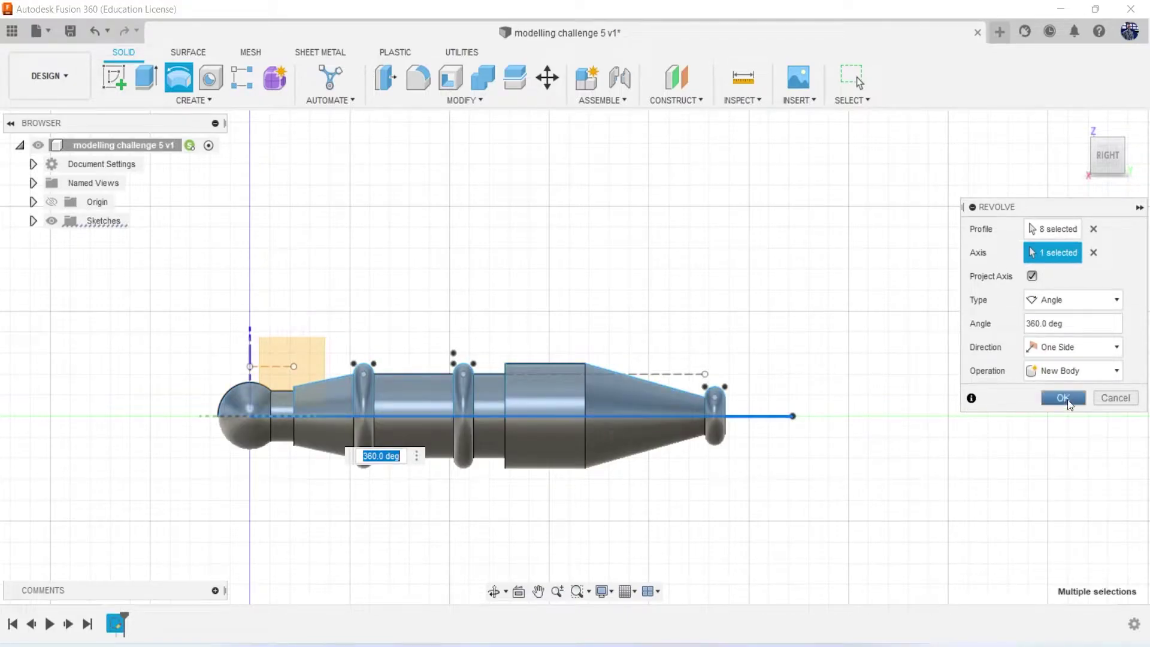
pyautogui.click(1051, 397)
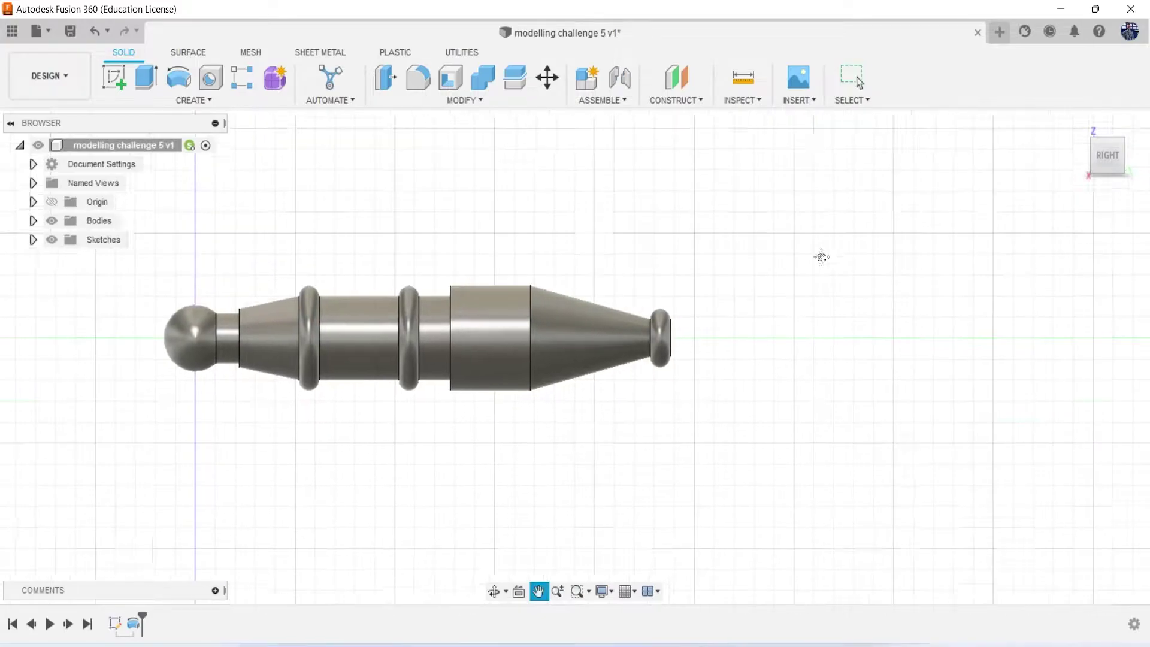
pyautogui.keyDown('shift'); pyautogui.moveTo(574, 358); pyautogui.dragTo(593, 365, button='middle'); pyautogui.keyUp('shift')
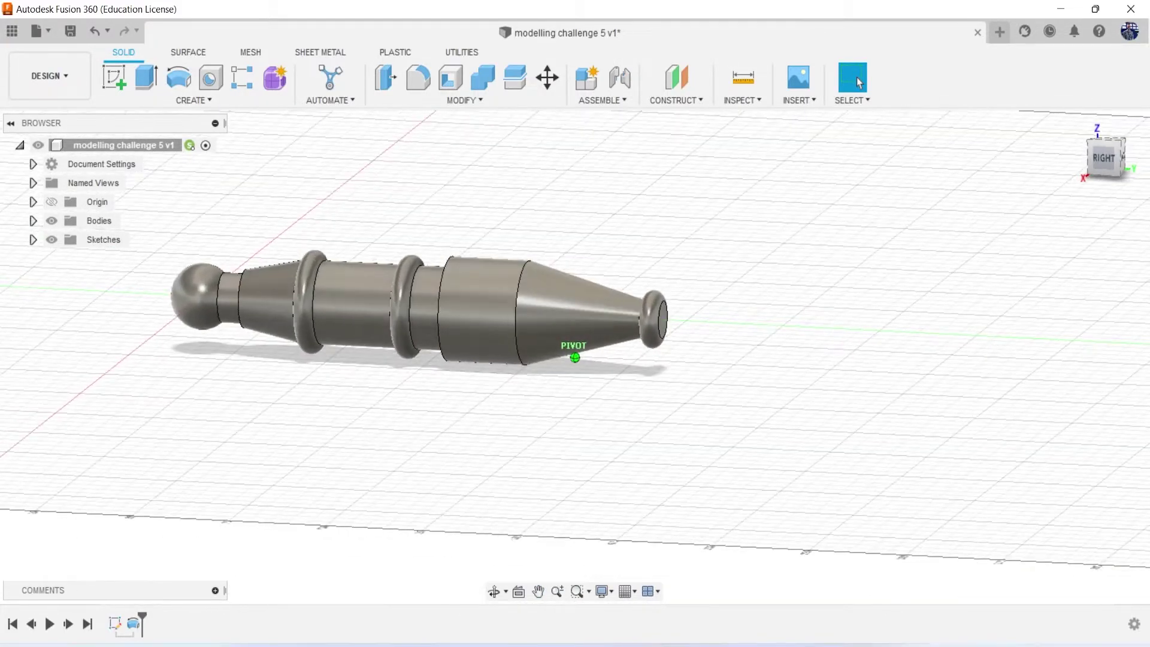
pyautogui.keyDown('shift'); pyautogui.moveTo(593, 366); pyautogui.dragTo(605, 371, button='middle'); pyautogui.keyUp('shift')
pyautogui.hotkey('alt', 'Tab')
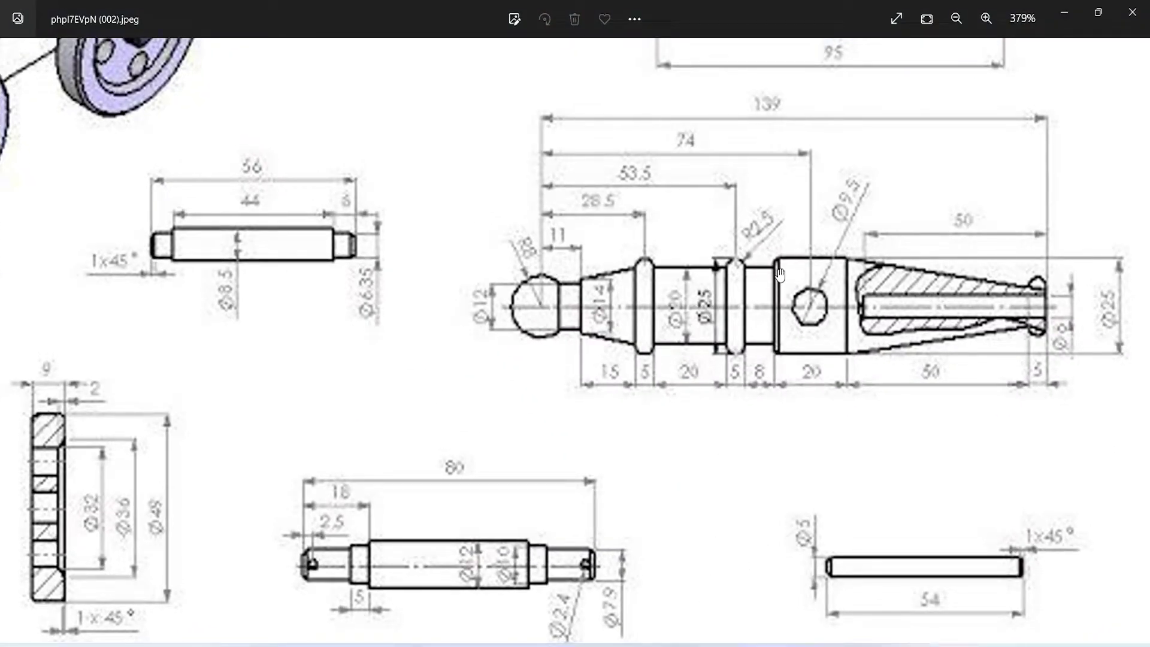
pyautogui.scroll(-2, 763, 337)
pyautogui.scroll(-2, 569, 281)
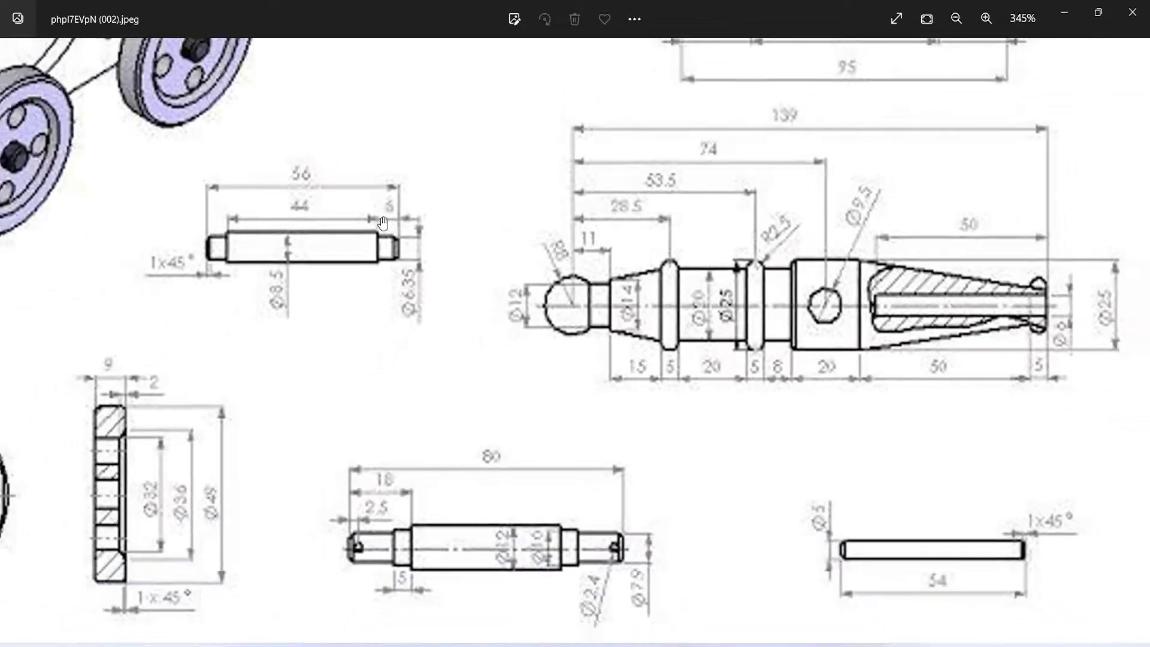
pyautogui.scroll(-1, 376, 227)
pyautogui.scroll(1, 569, 251)
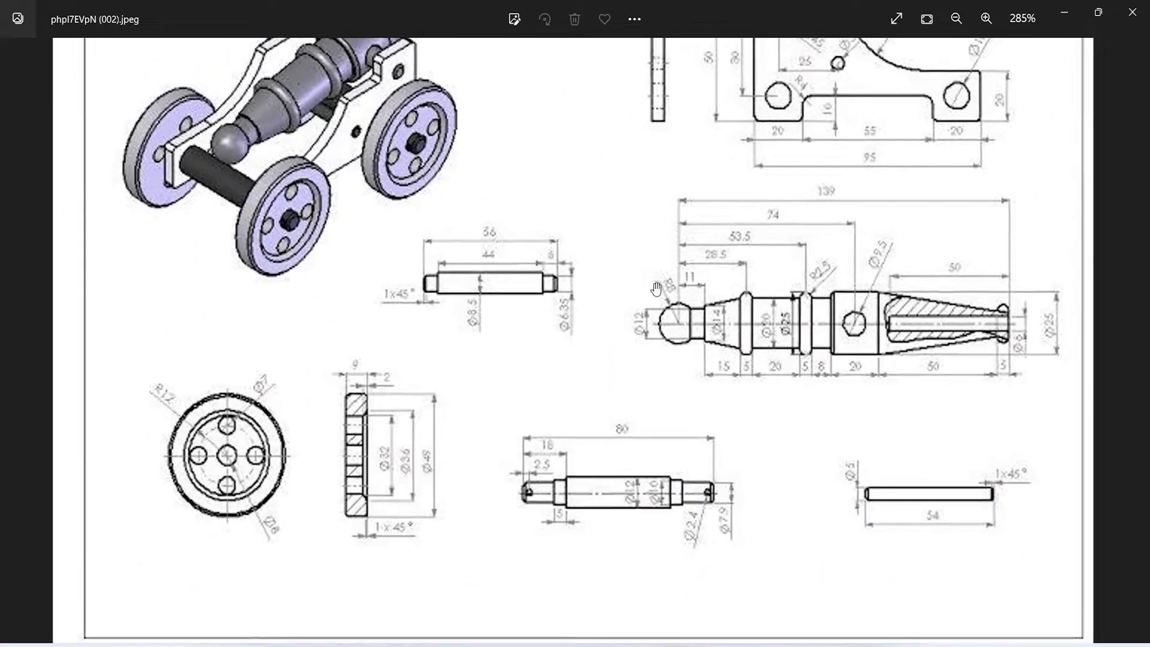
pyautogui.scroll(3, 706, 323)
pyautogui.scroll(3, 893, 318)
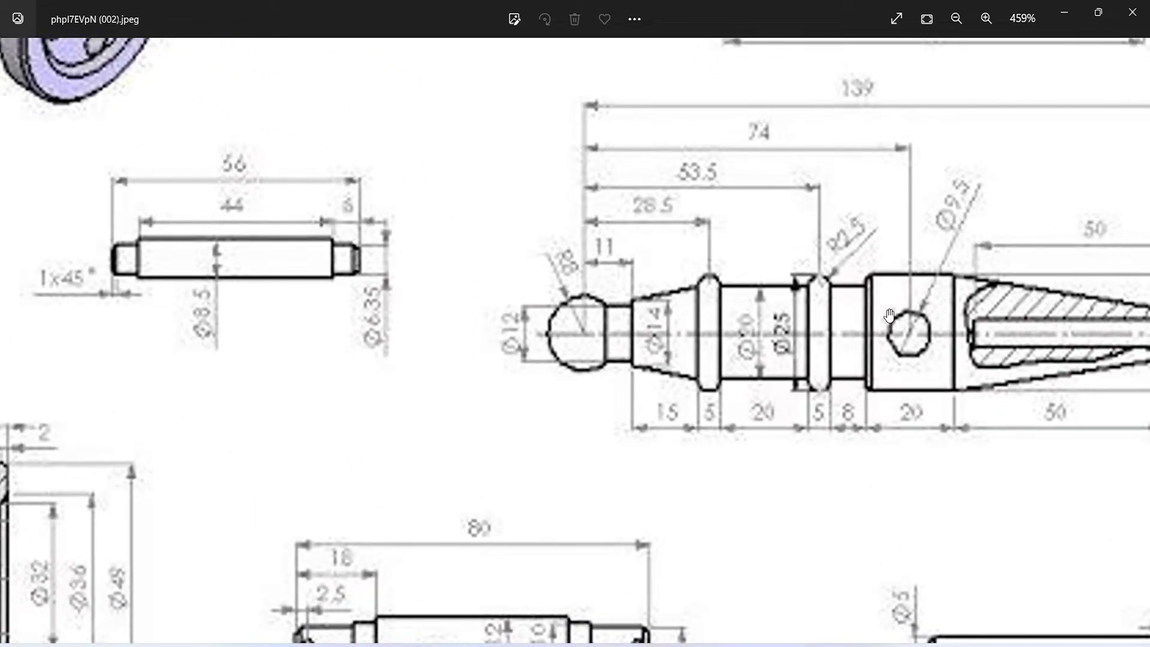
pyautogui.scroll(-1, 889, 316)
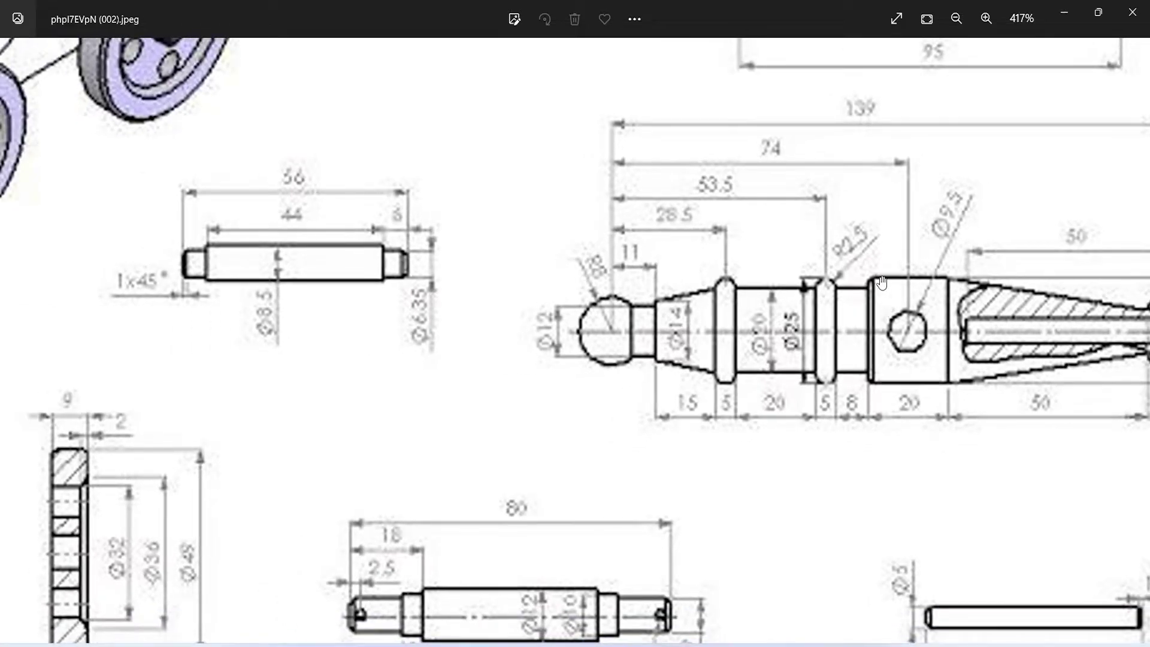
pyautogui.scroll(-2, 858, 362)
pyautogui.scroll(-4, 1012, 183)
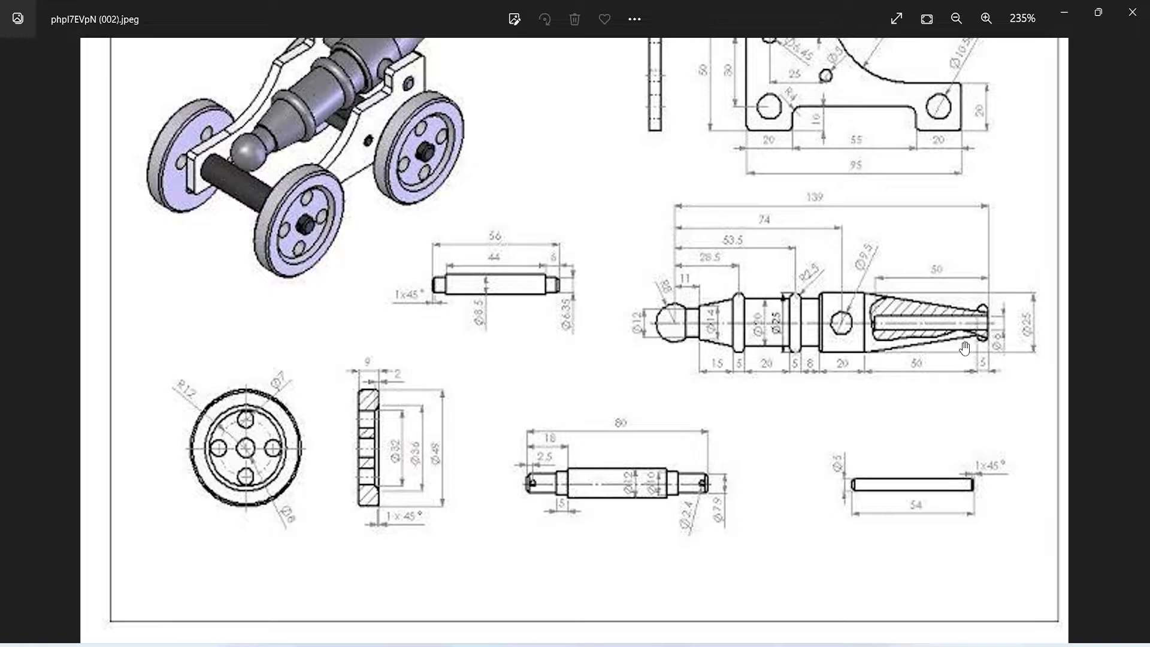
pyautogui.scroll(1, 963, 350)
pyautogui.scroll(1, 1006, 353)
pyautogui.scroll(1, 1072, 352)
pyautogui.scroll(1, 1072, 352)
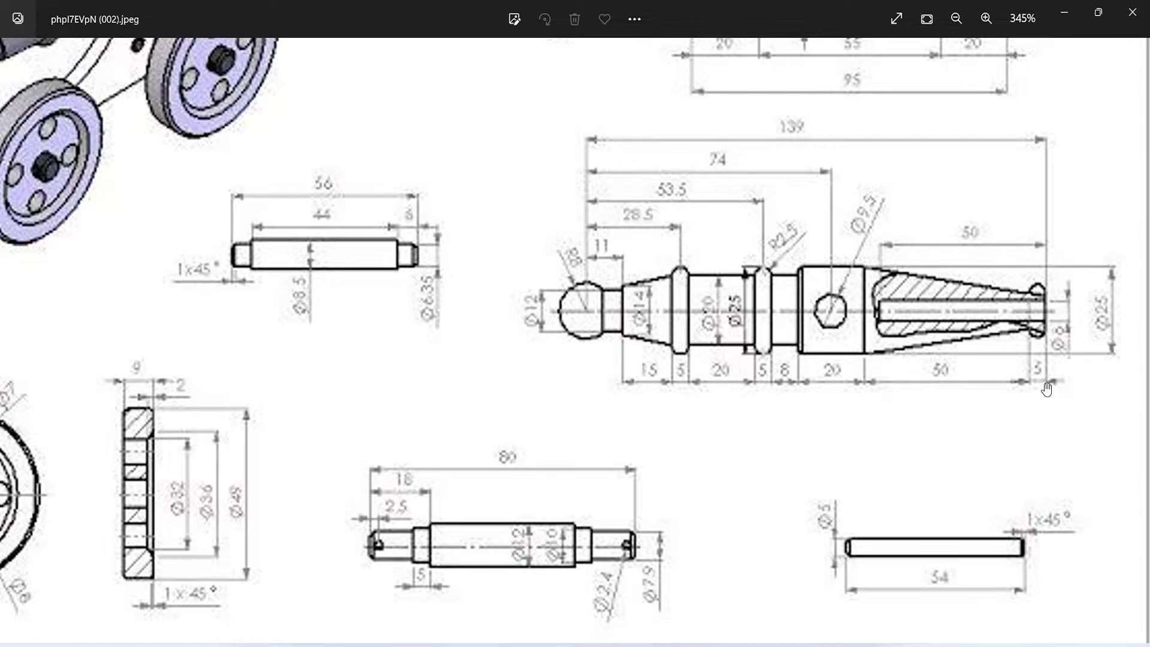
# Minimize the Photos reference drawing so the Fusion 360 barrel model shows again
pyautogui.click(1064, 13)
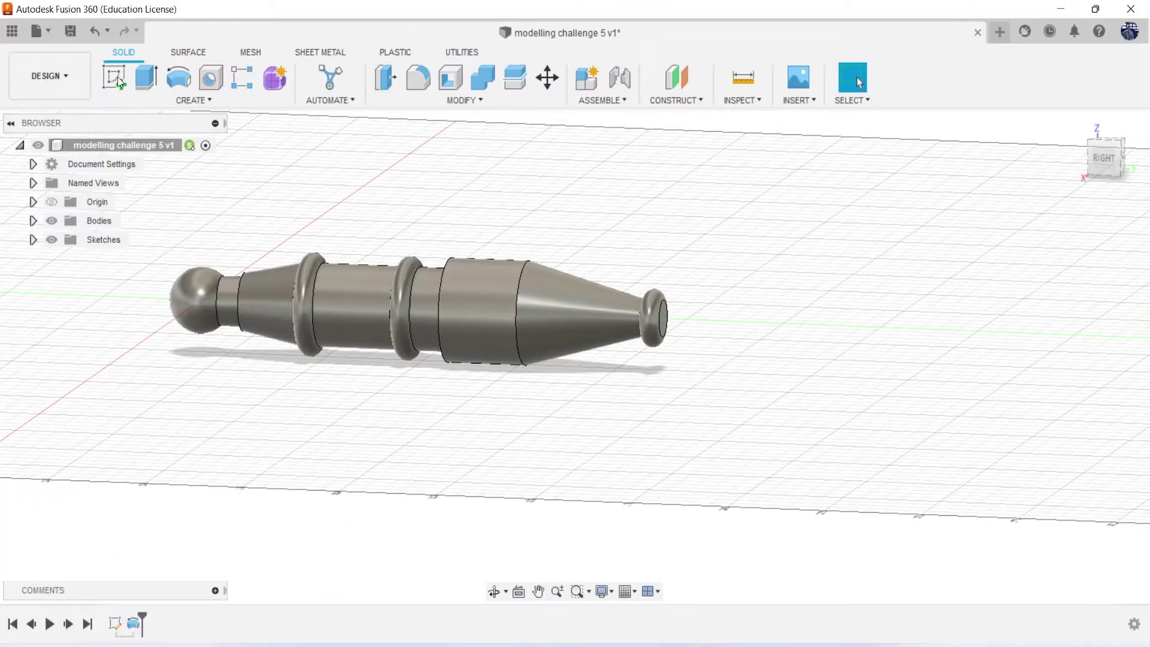
# Sketch an 8 mm diameter circle centred on the barrel's muzzle end face
pyautogui.click(664, 322)
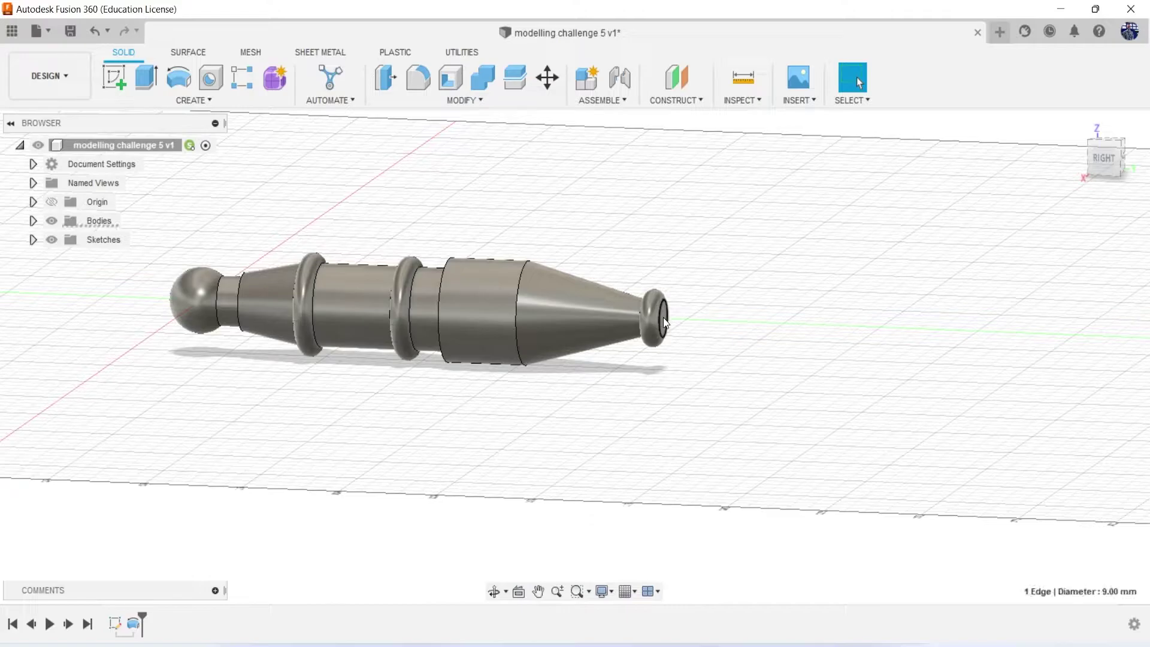
pyautogui.click(124, 83)
pyautogui.scroll(5, 640, 297)
pyautogui.click(640, 297)
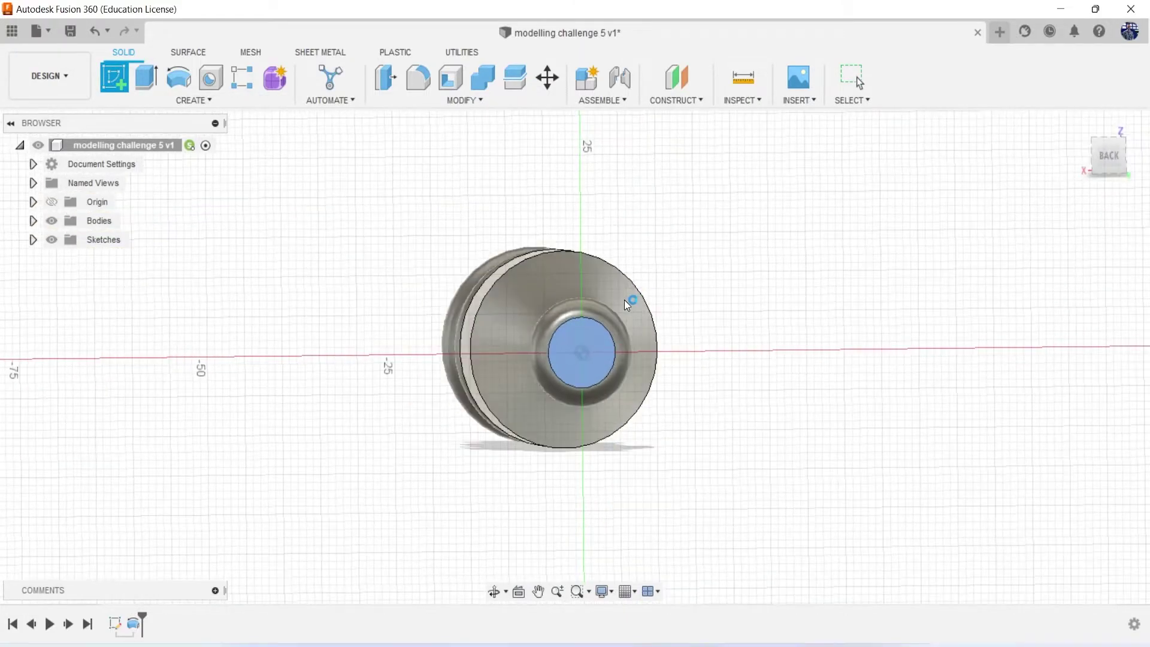
pyautogui.click(145, 89)
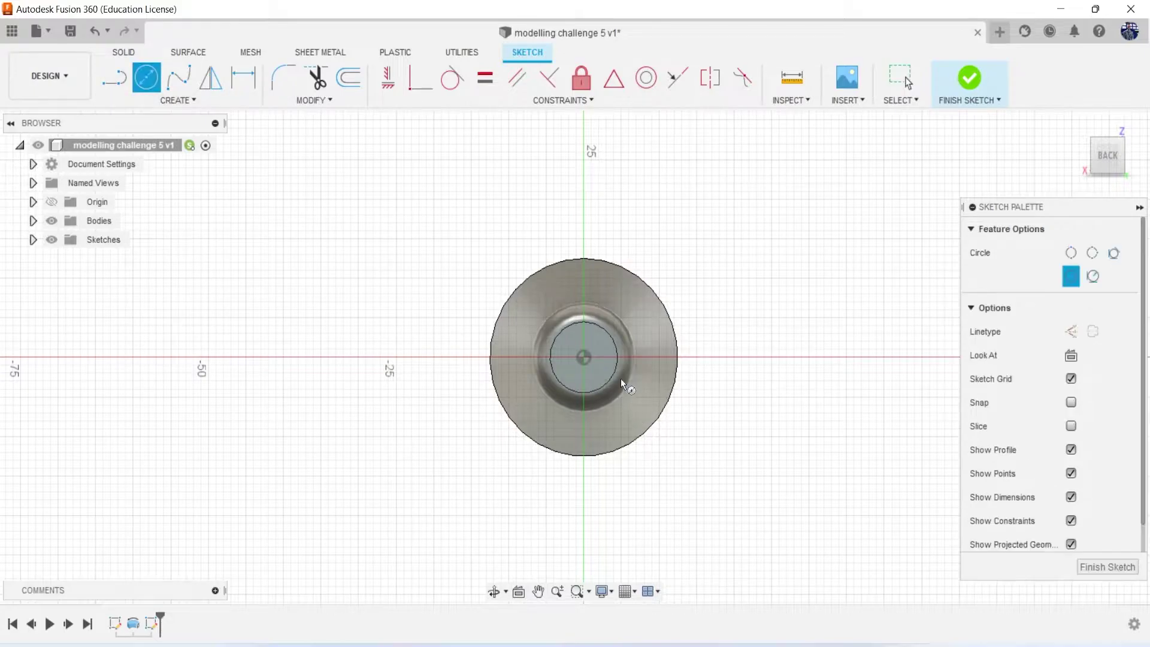
pyautogui.click(584, 361)
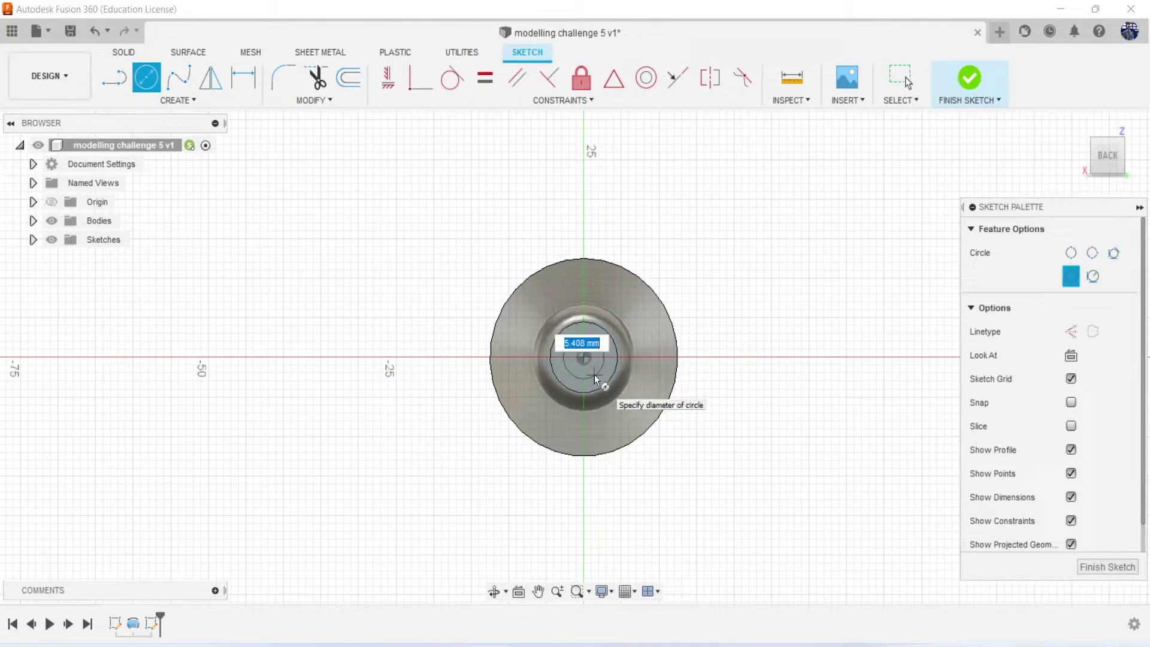
pyautogui.write('8')
pyautogui.press('Return')
pyautogui.press('Escape')
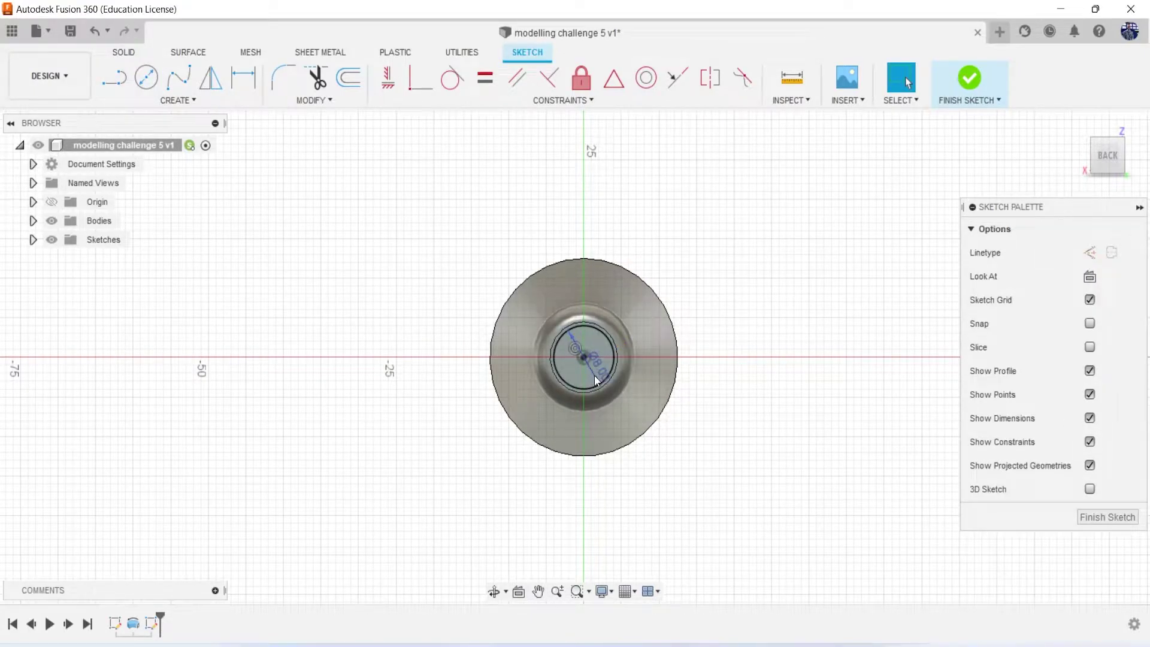
# Extrude the 8 mm circle as a 40 mm deep cut into the barrel
pyautogui.press('e')
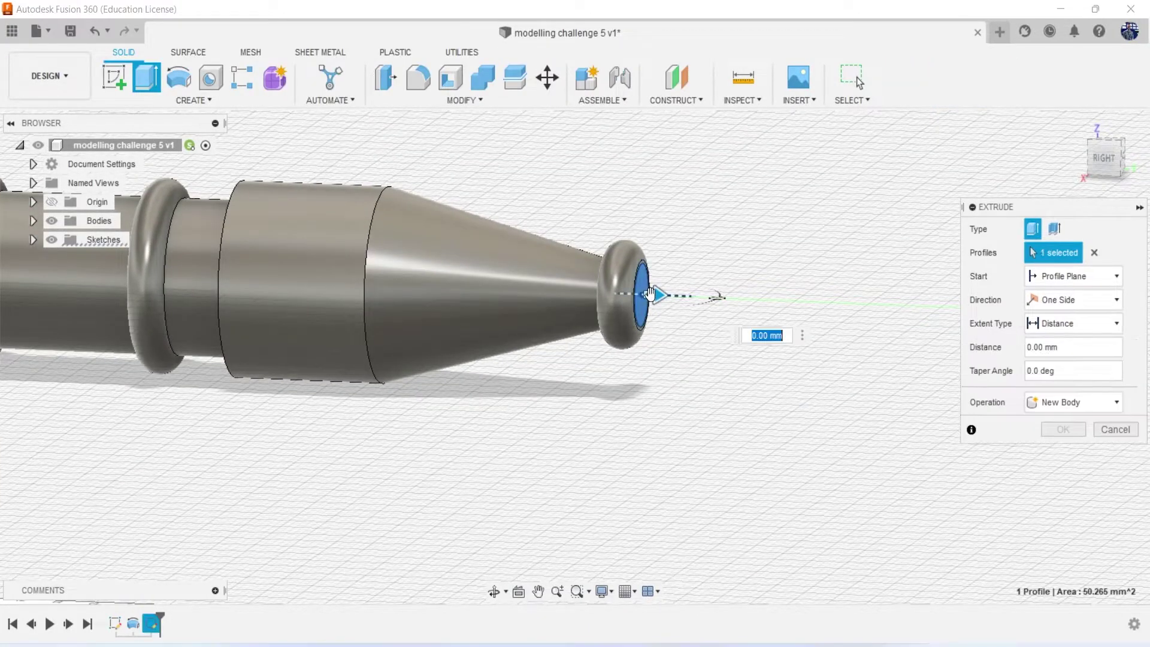
pyautogui.moveTo(650, 293); pyautogui.dragTo(596, 293)
pyautogui.press('BackSpace')
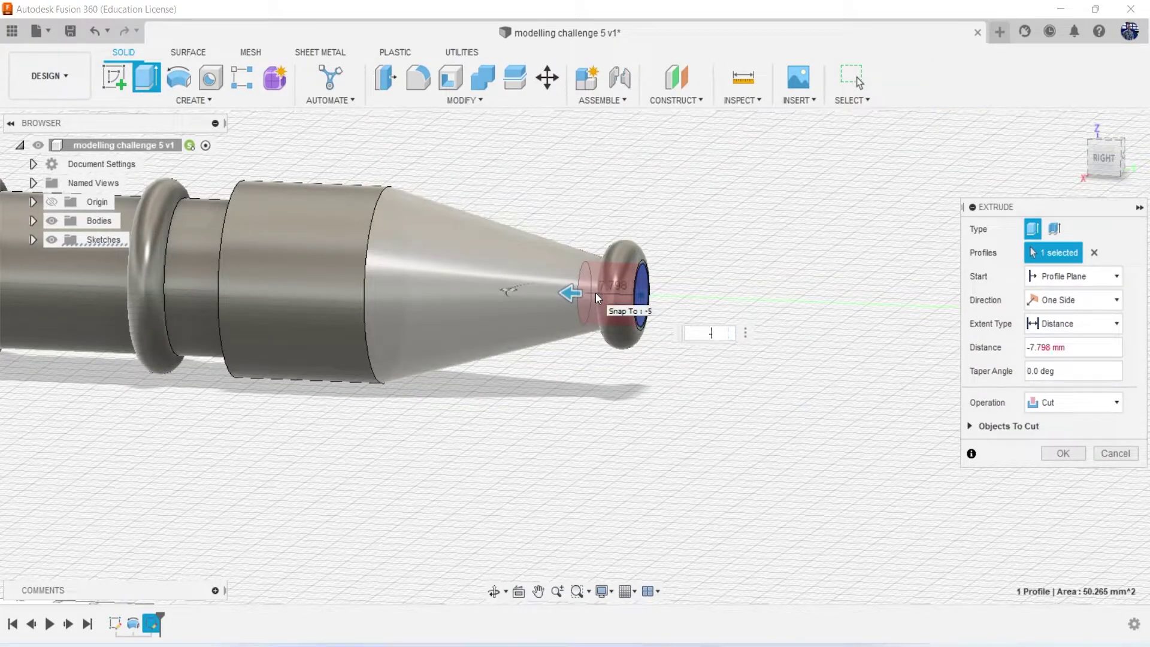
pyautogui.write('-40')
pyautogui.press('Return')
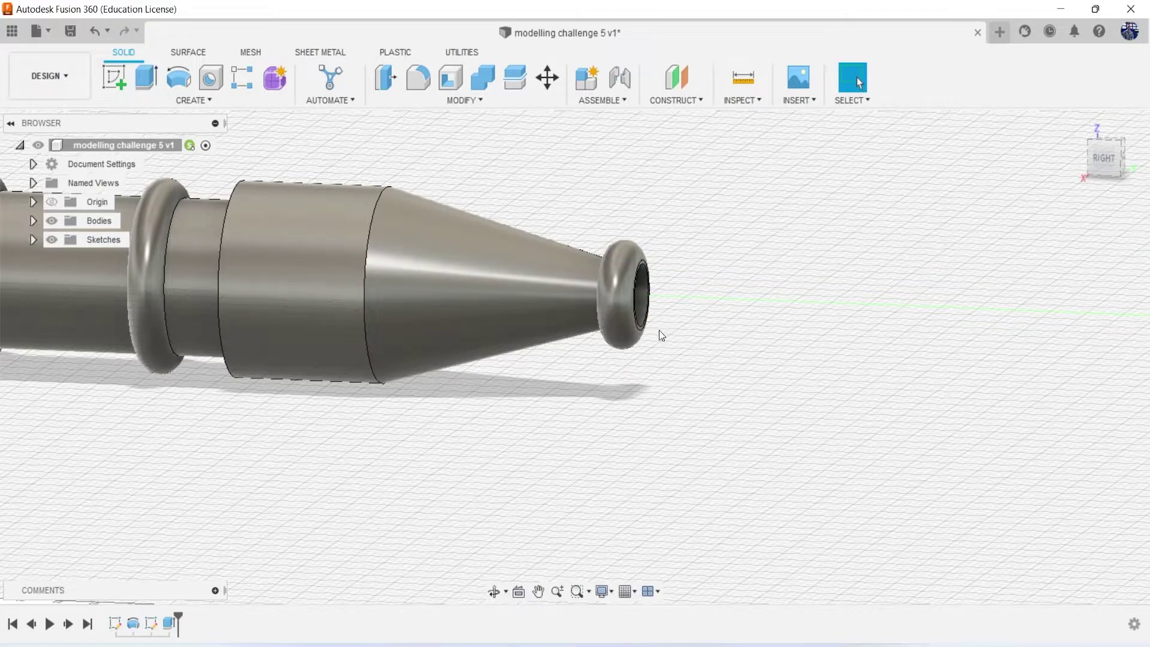
pyautogui.scroll(-5, 658, 330)
pyautogui.moveTo(575, 357)
pyautogui.keyDown('shift'); pyautogui.mouseDown(button='middle')
pyautogui.moveTo(748, 360)
pyautogui.moveTo(509, 360)
pyautogui.moveTo(598, 419)
pyautogui.mouseUp(button='middle'); pyautogui.keyUp('shift')
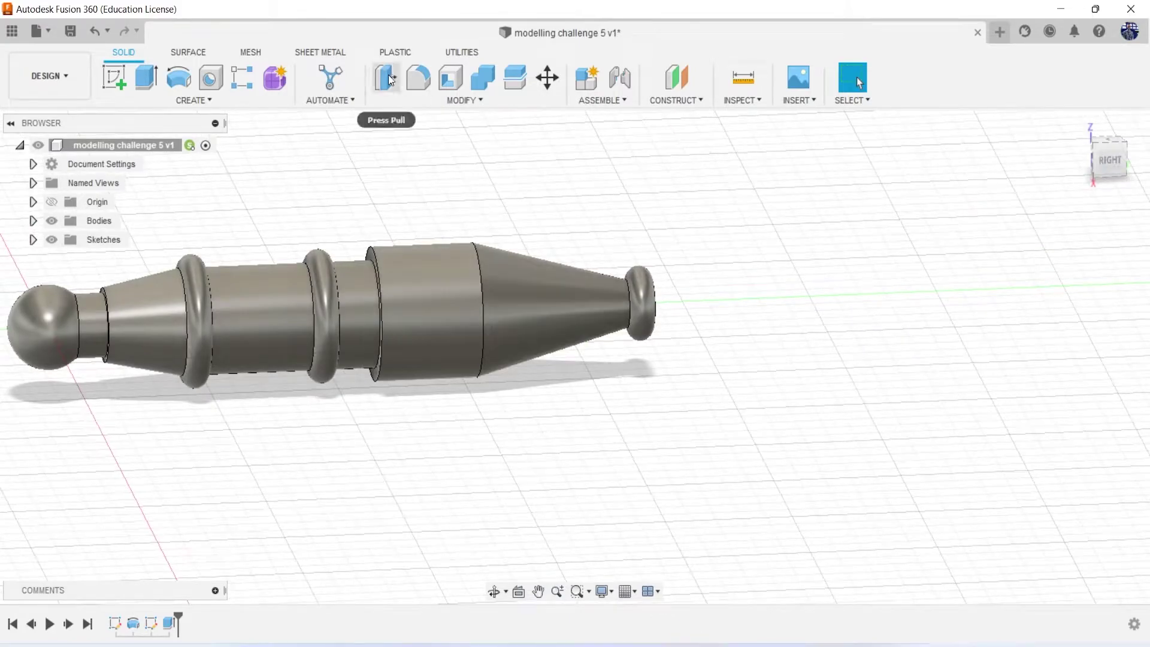
# Chamfer the step edge before the wide barrel section by about 1.307 mm
pyautogui.click(465, 100)
pyautogui.click(426, 156)
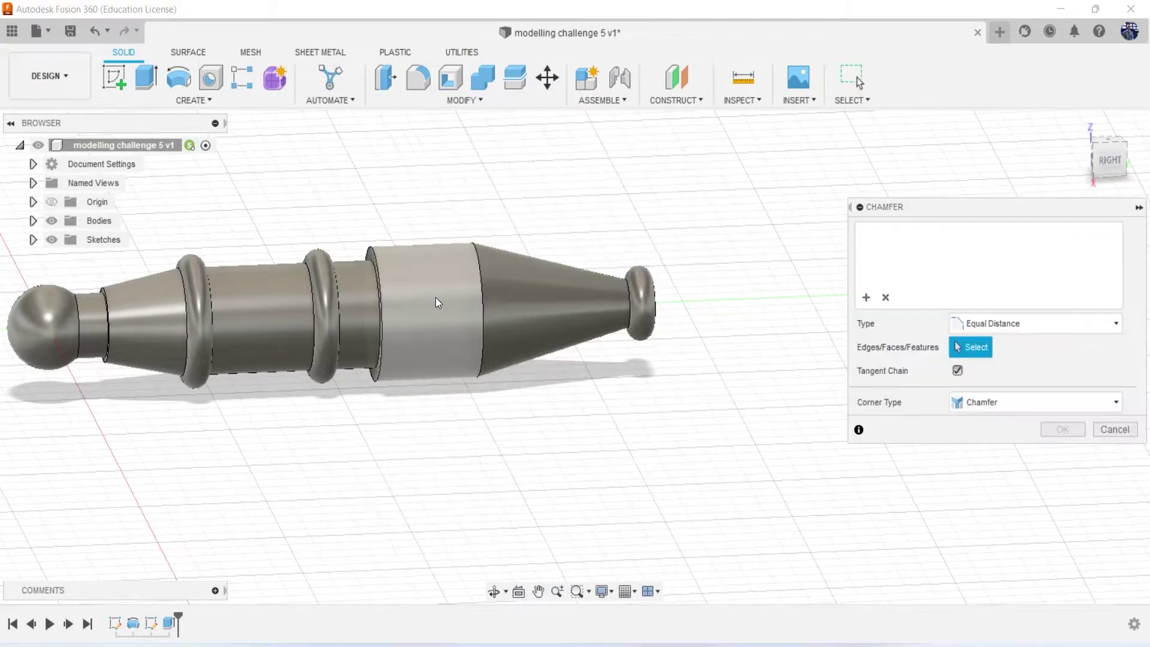
pyautogui.scroll(2, 436, 297)
pyautogui.click(366, 296)
pyautogui.scroll(2, 365, 288)
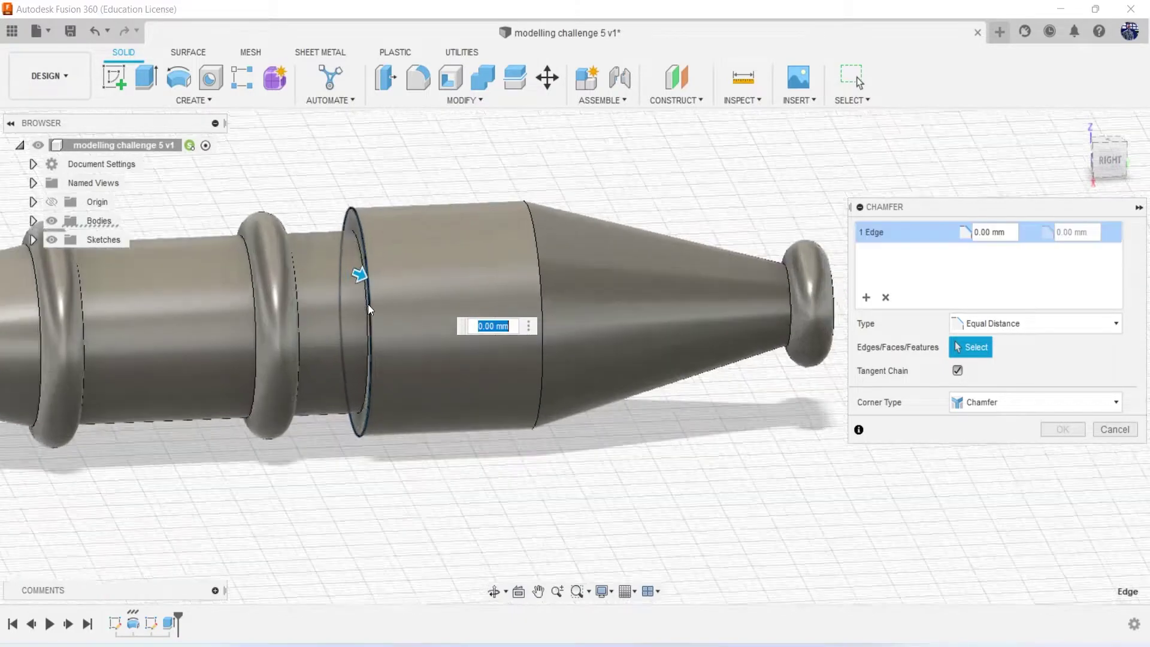
pyautogui.scroll(2, 360, 273)
pyautogui.moveTo(359, 269); pyautogui.dragTo(365, 273)
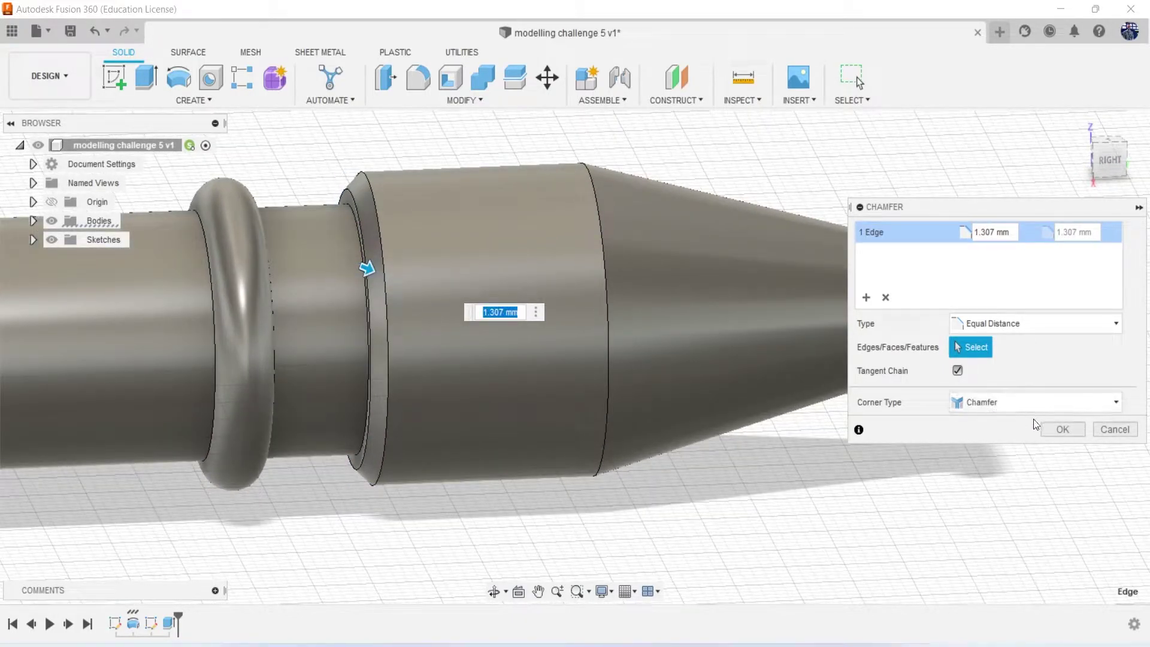
pyautogui.click(1060, 429)
pyautogui.scroll(-3, 1037, 423)
pyautogui.scroll(-2, 359, 431)
pyautogui.scroll(-2, 358, 432)
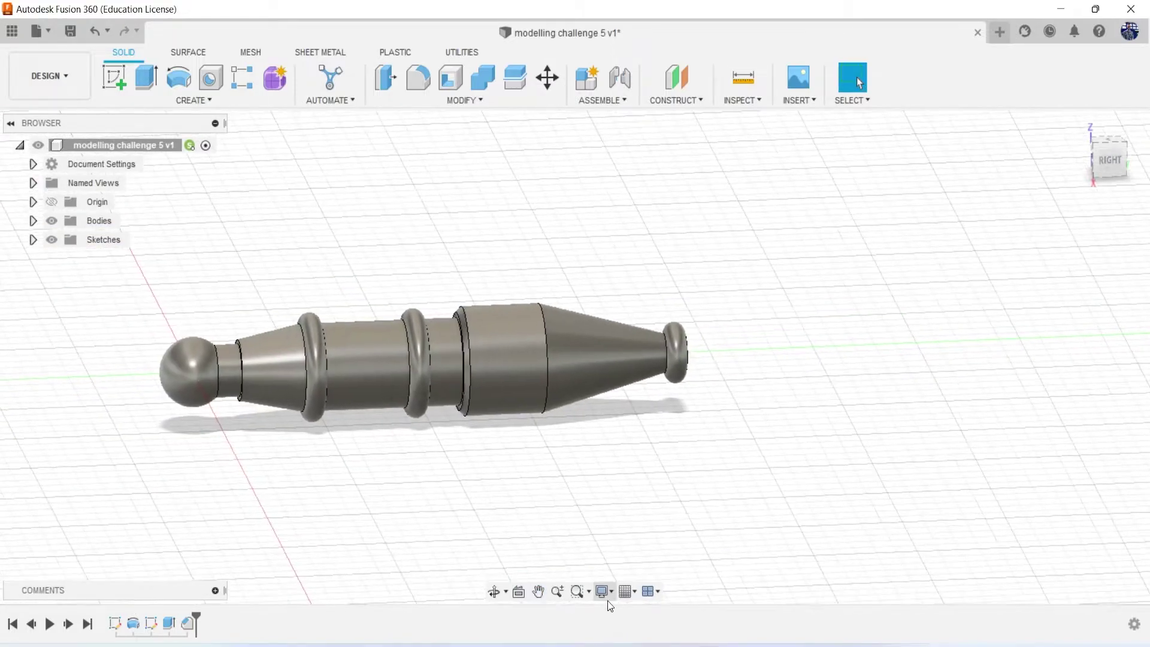
# Bring up the cannon reference drawing maximized in Windows Photos
pyautogui.hotkey('alt', 'Tab')
pyautogui.press('super+Up')
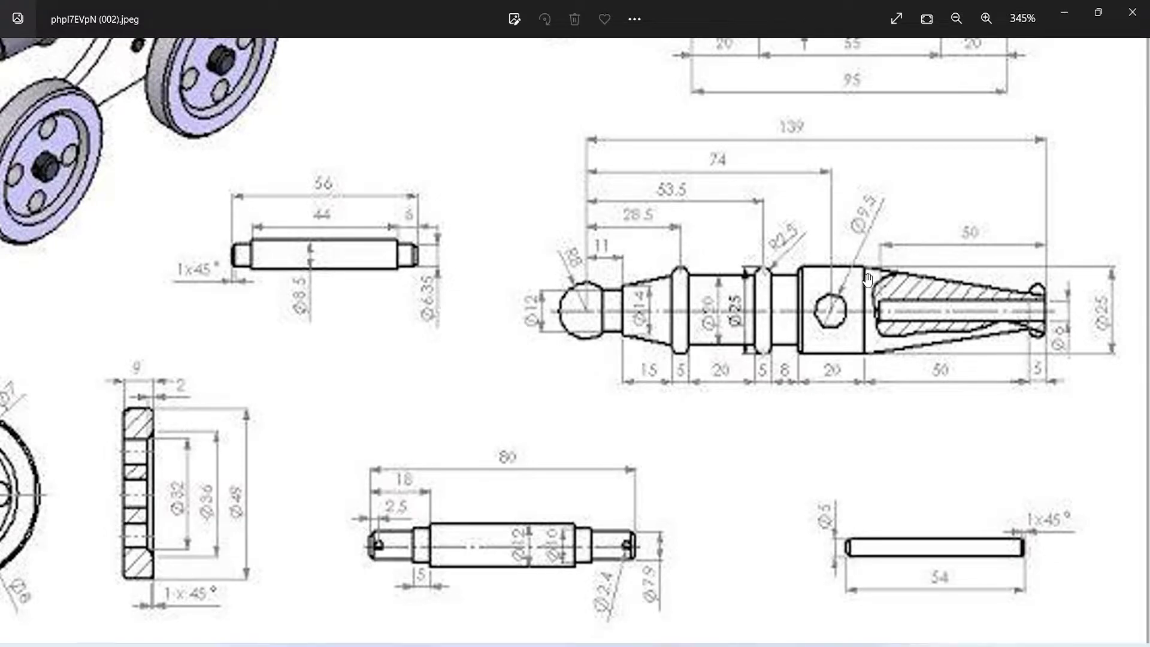
pyautogui.scroll(-3, 754, 342)
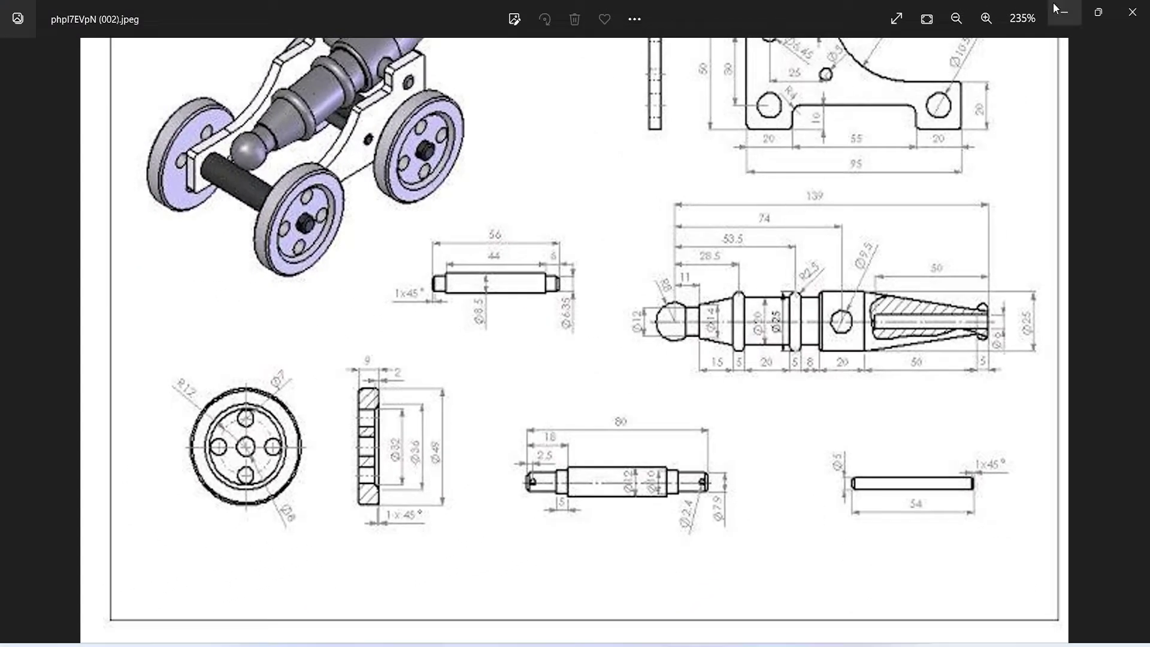
# Create a construction plane tangent to the wide cylindrical barrel face
pyautogui.click(1062, 19)
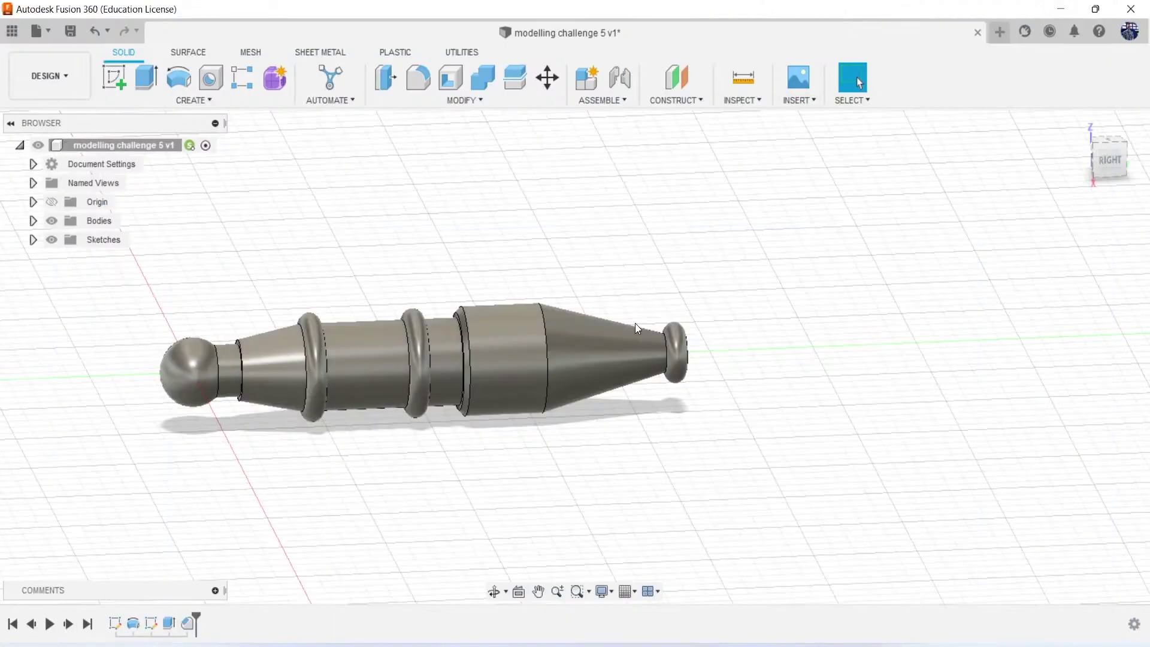
pyautogui.click(673, 101)
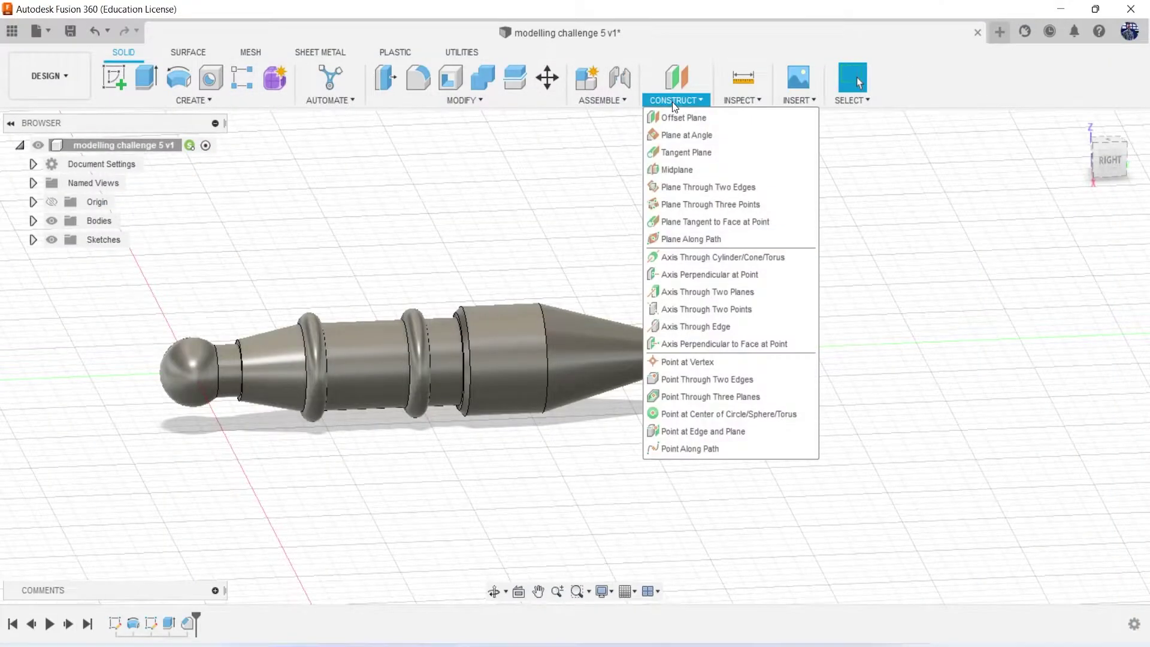
pyautogui.click(714, 153)
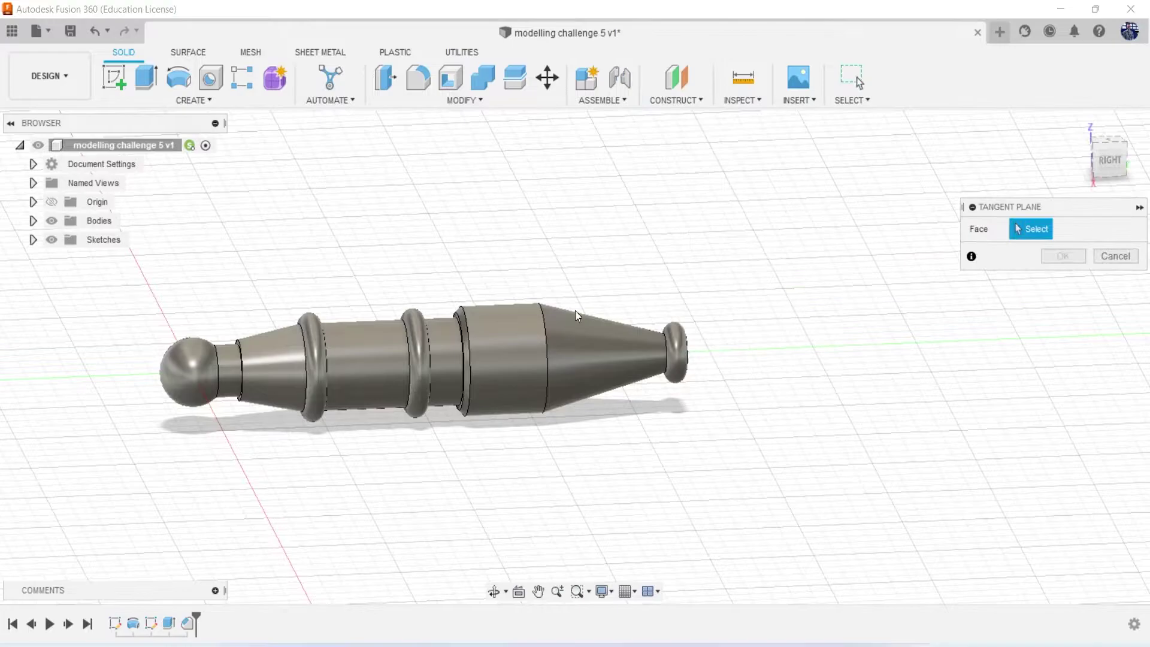
pyautogui.click(500, 382)
pyautogui.click(1057, 304)
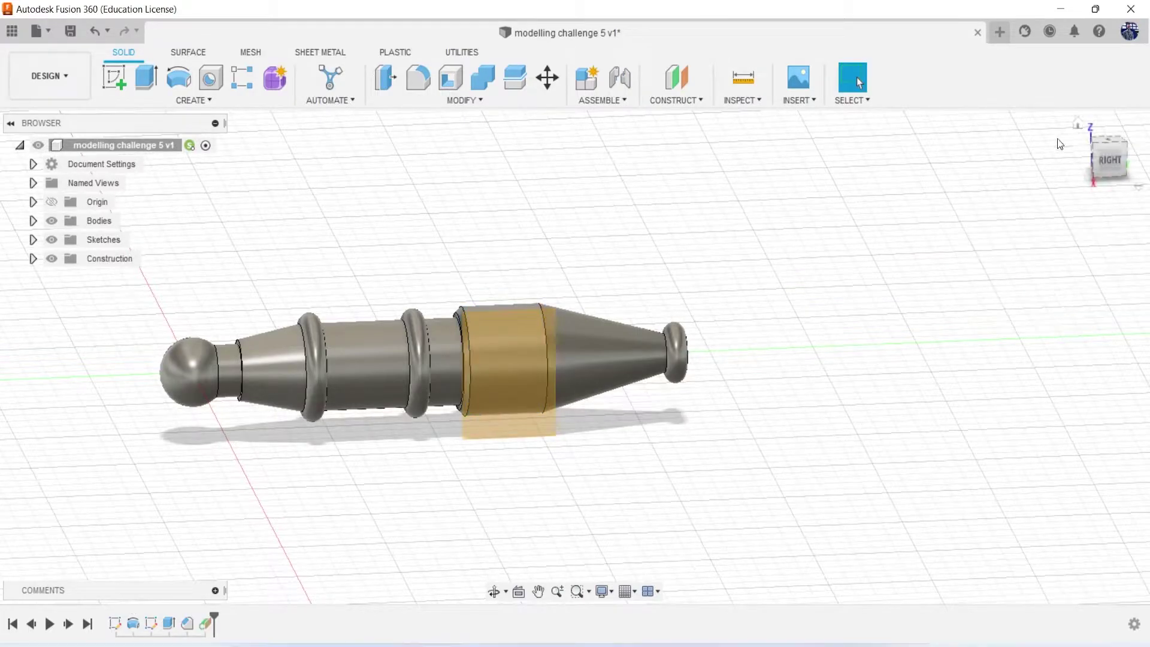
pyautogui.click(1103, 168)
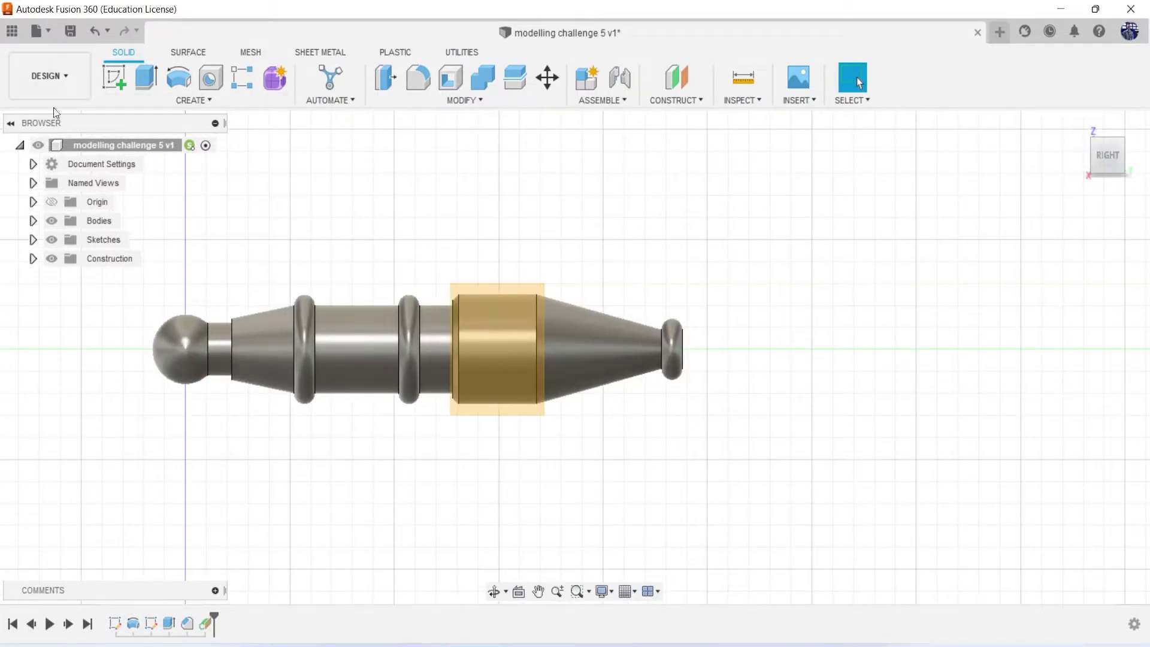
# Start a sketch on the tangent plane and project the barrel body outline into it
pyautogui.click(122, 77)
pyautogui.click(530, 397)
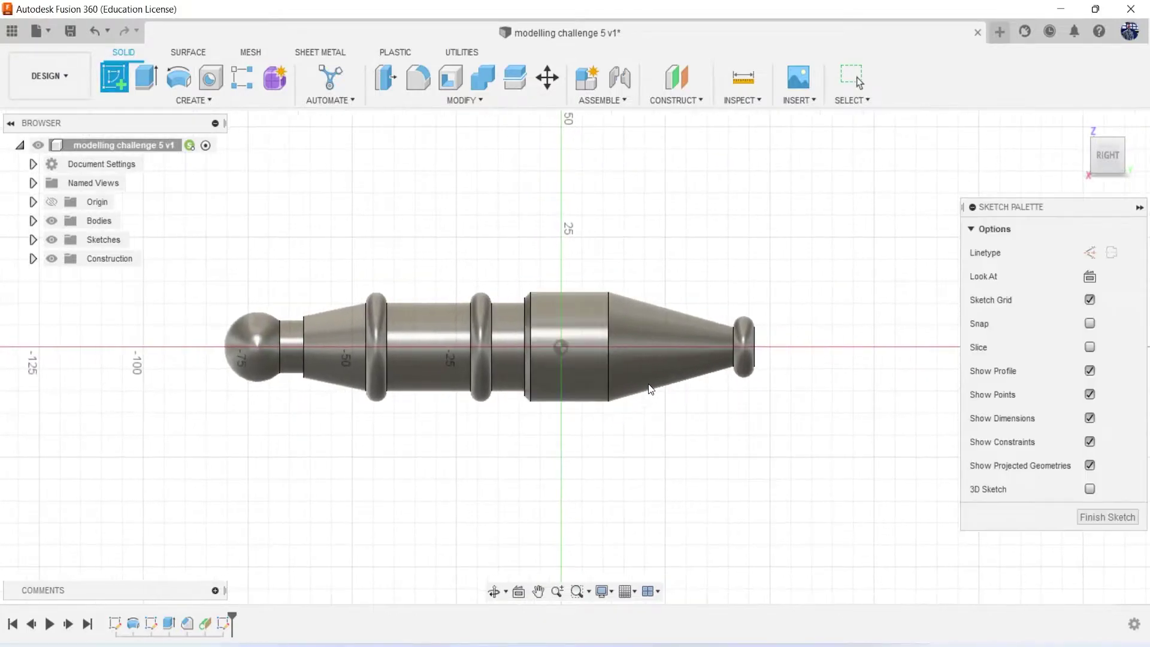
pyautogui.scroll(2, 612, 365)
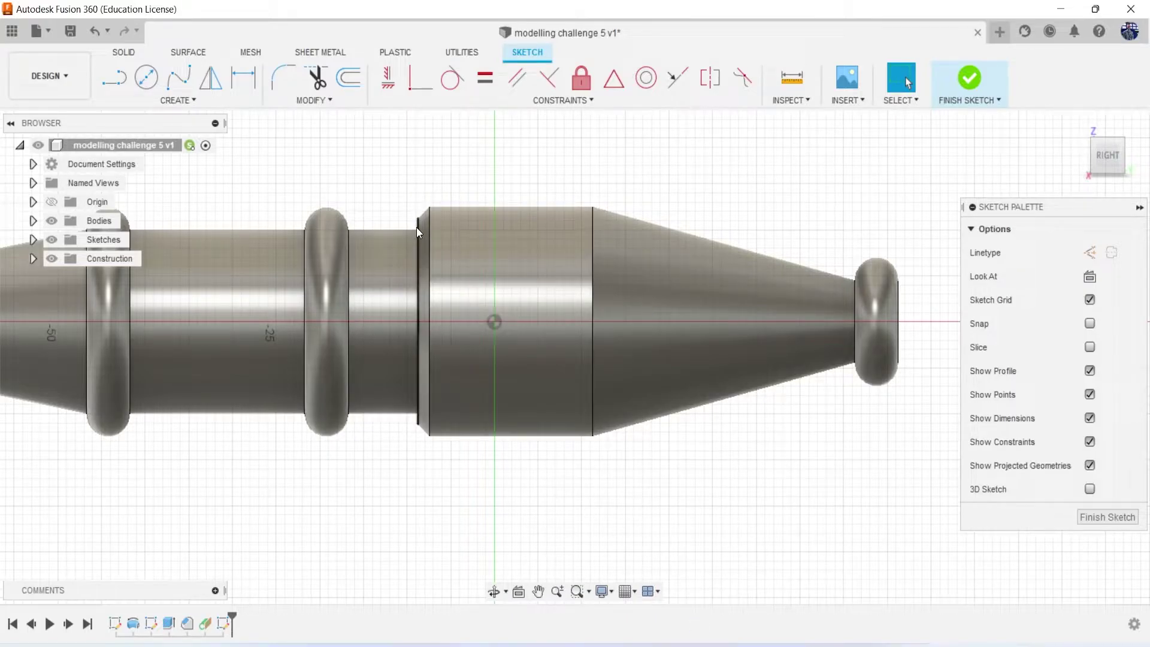
pyautogui.press('p')
pyautogui.click(872, 254)
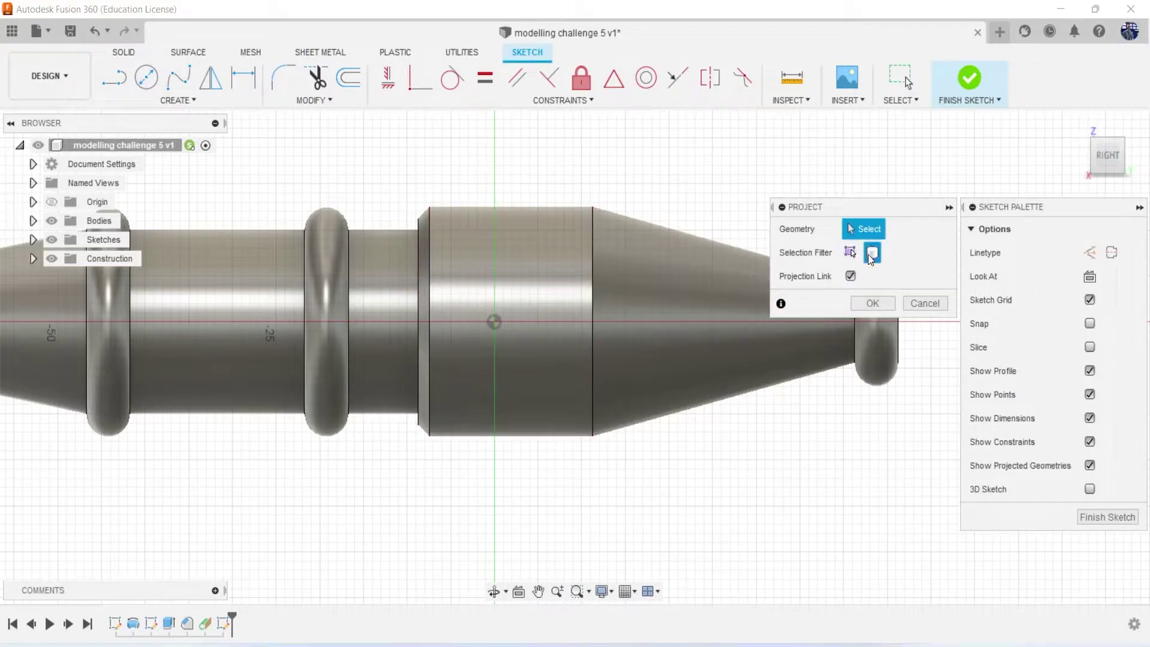
pyautogui.click(675, 309)
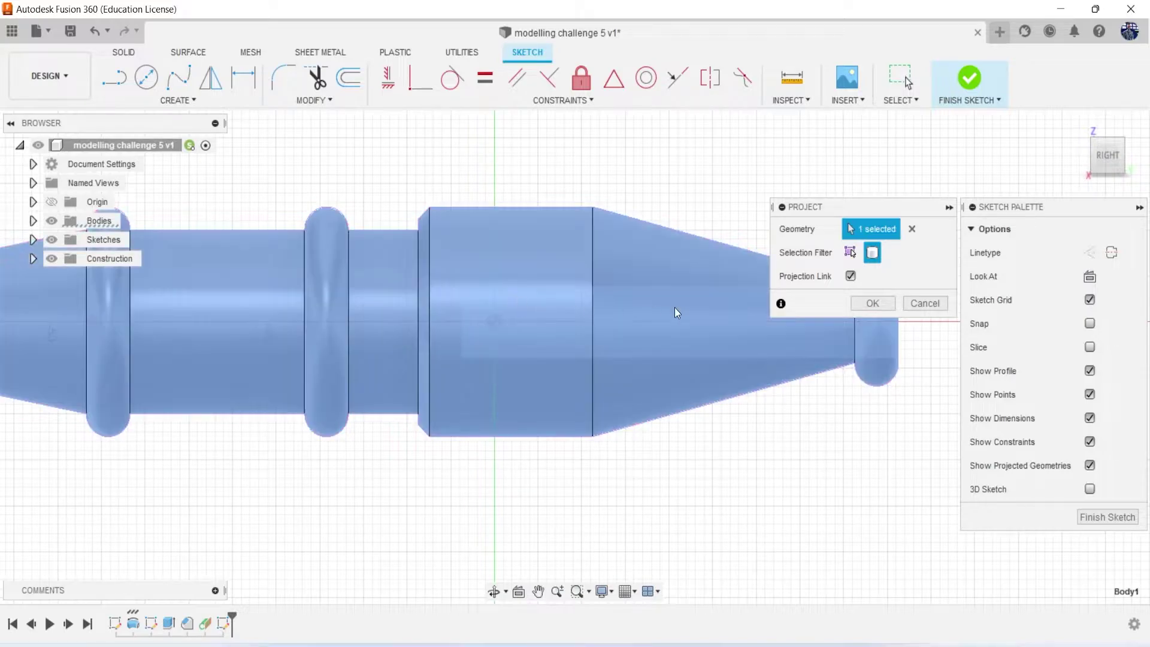
pyautogui.click(878, 301)
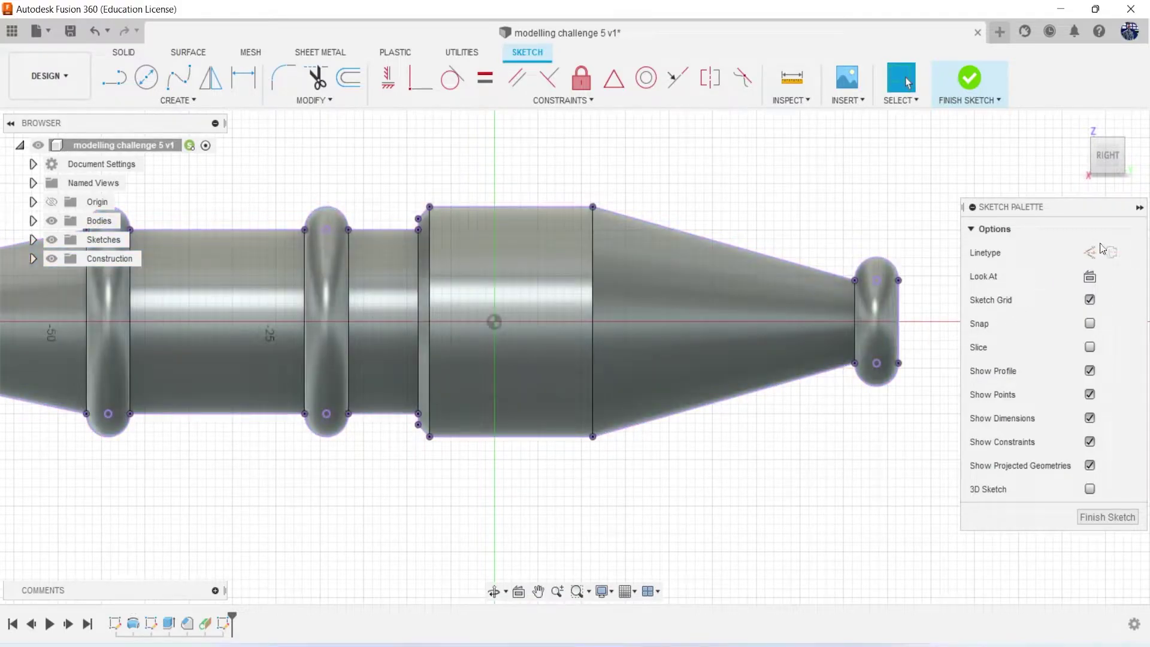
pyautogui.click(1089, 252)
# Draw two construction diagonals forming an X across the wide barrel section
pyautogui.press('l')
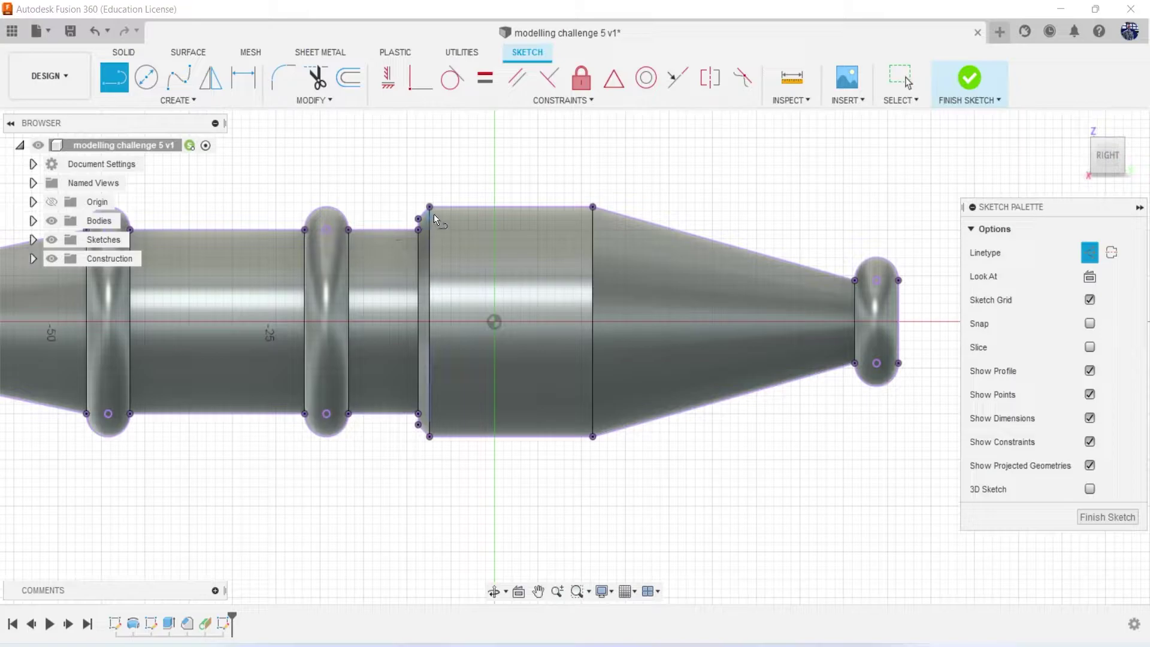
pyautogui.click(430, 206)
pyautogui.click(592, 437)
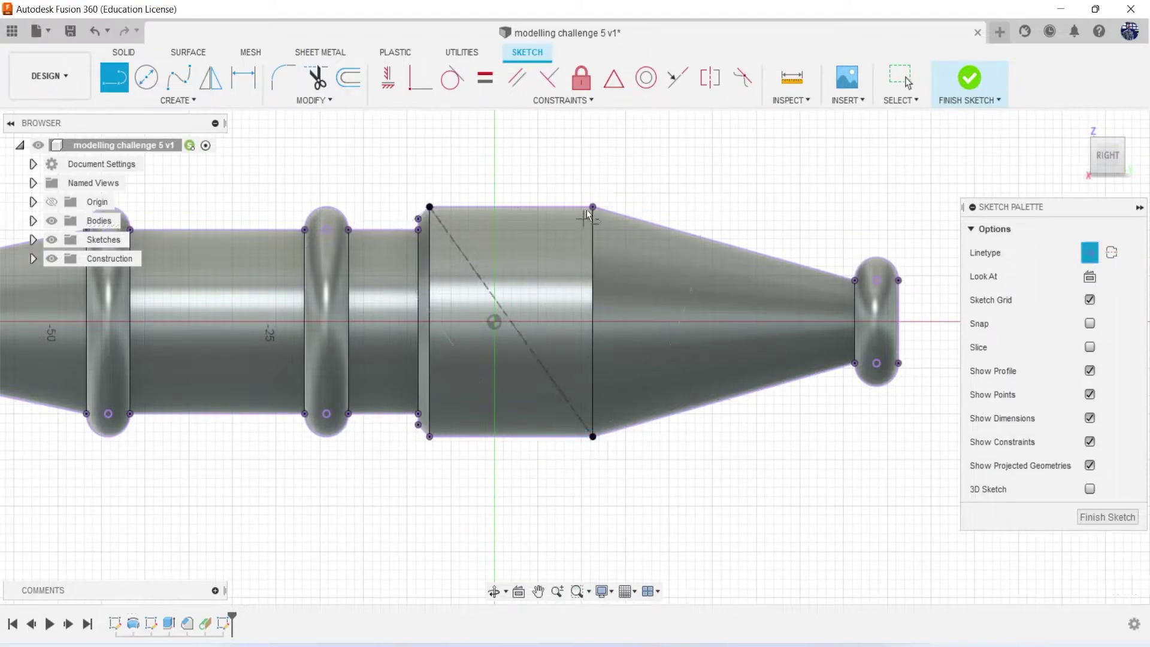
pyautogui.click(592, 206)
pyautogui.click(429, 437)
# Draw a normal 9.5 mm diameter circle centred where the diagonals cross
pyautogui.press('c')
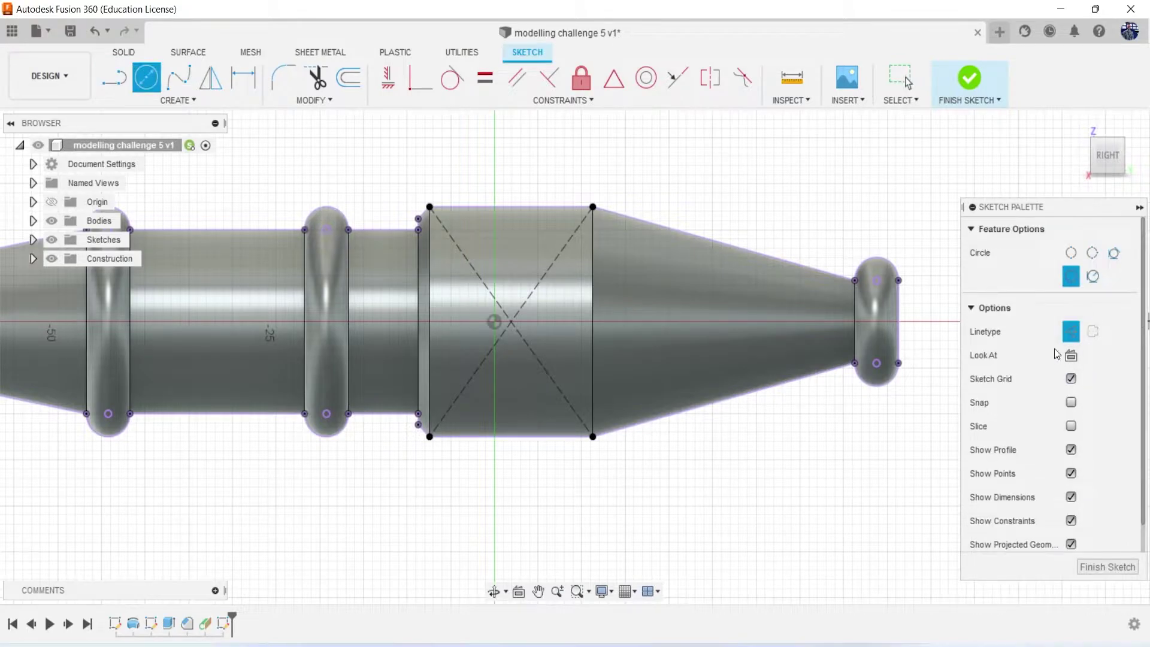
pyautogui.click(1071, 331)
pyautogui.hotkey('alt', 'Tab')
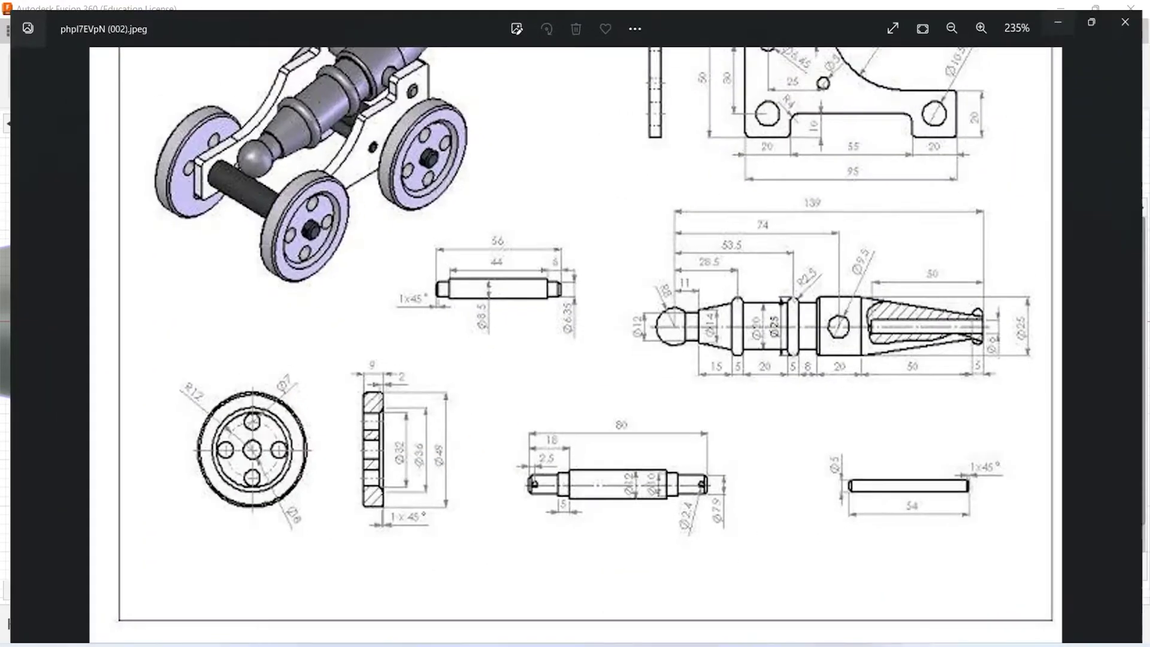
pyautogui.hotkey('alt', 'Tab')
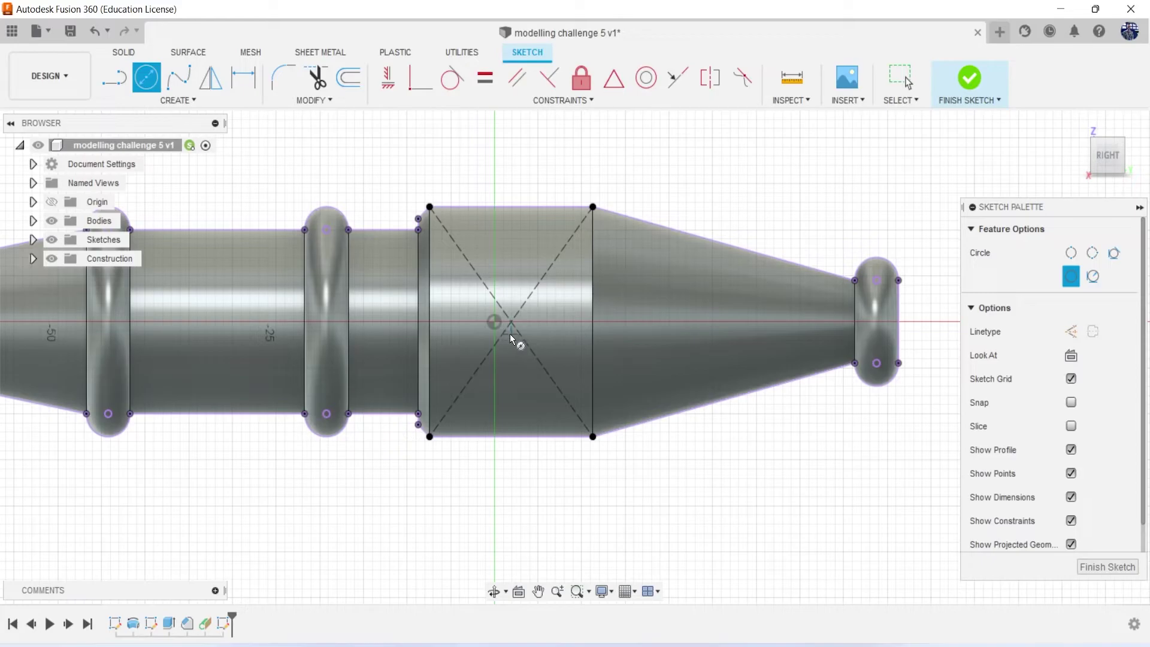
pyautogui.click(511, 324)
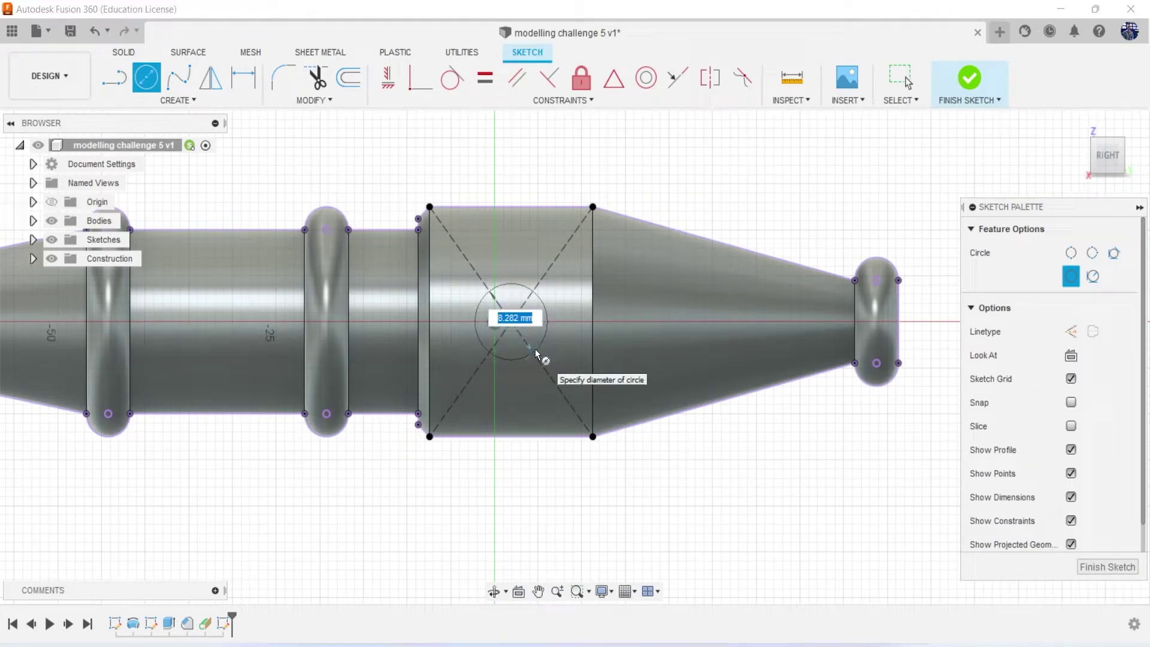
pyautogui.write('9.5')
pyautogui.press('Return')
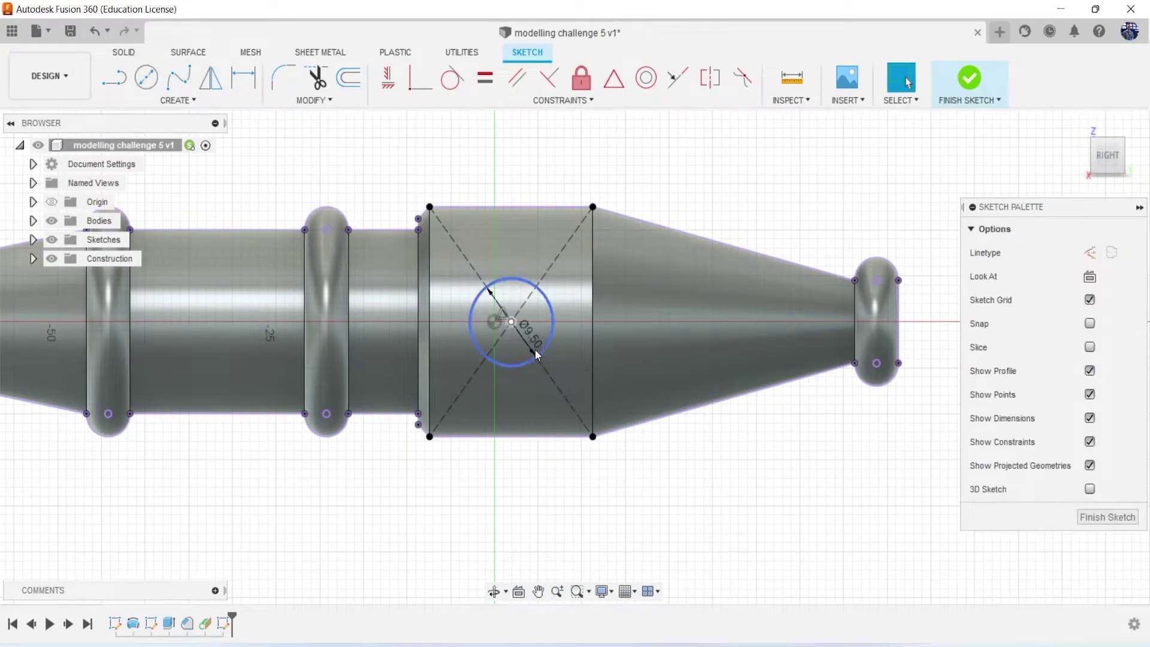
pyautogui.press('e')
pyautogui.click(531, 339)
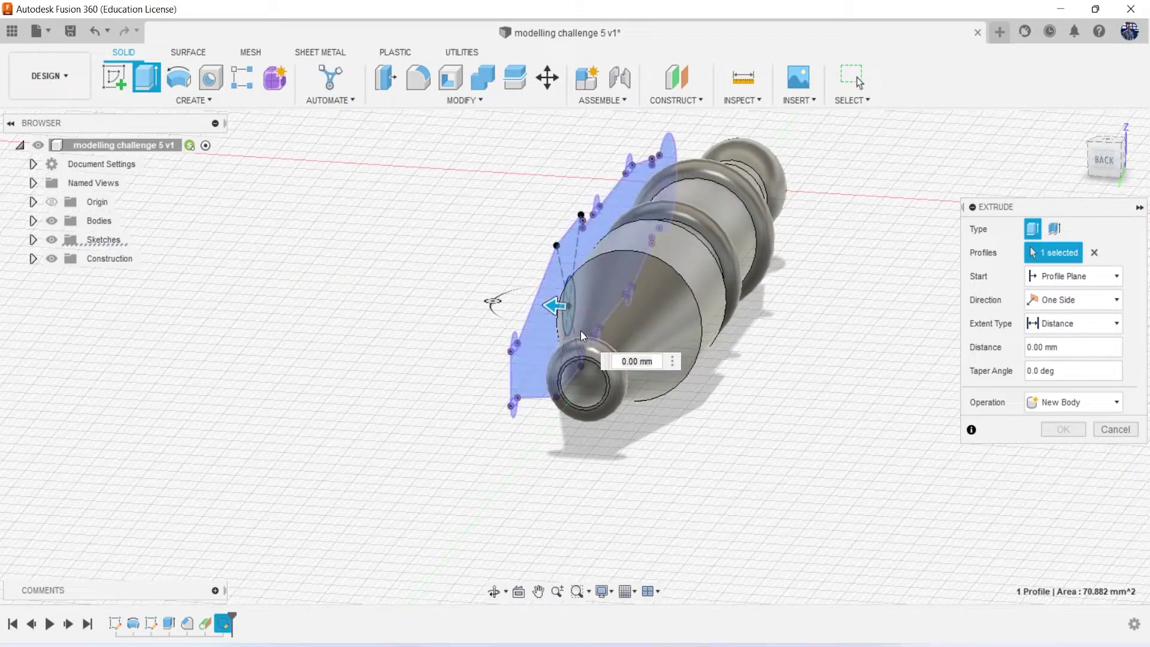
# Extrude the 9.5 mm circle as a cut through the wide barrel section and inspect the hole
pyautogui.moveTo(560, 304); pyautogui.dragTo(727, 329)
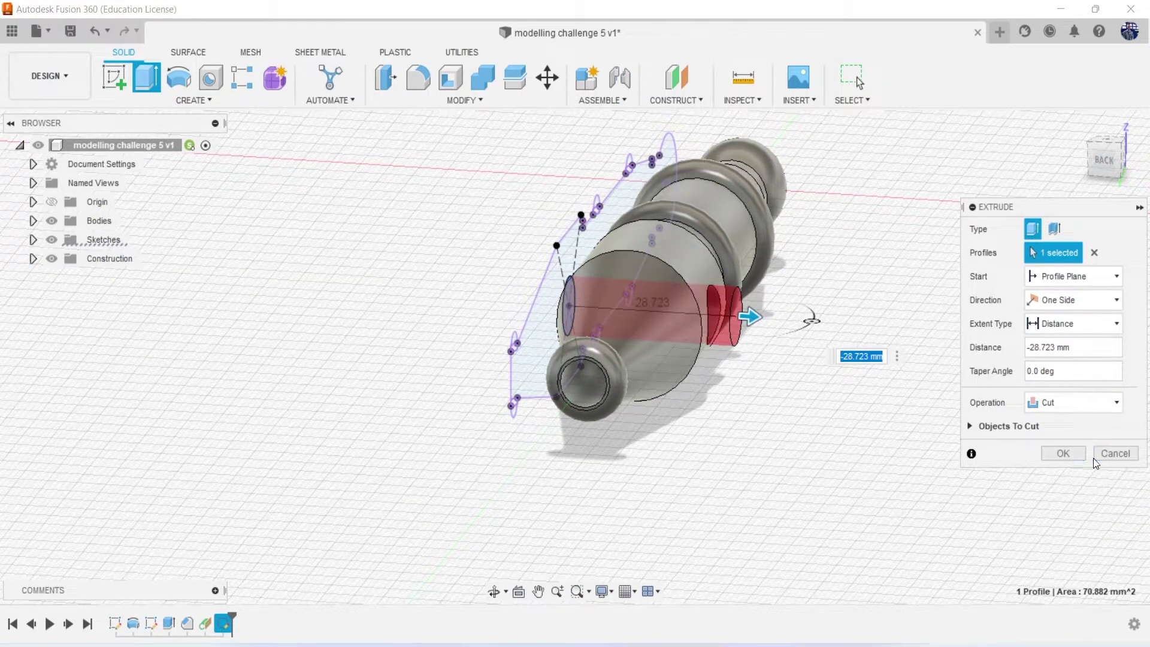
pyautogui.click(1077, 454)
pyautogui.scroll(-2, 873, 303)
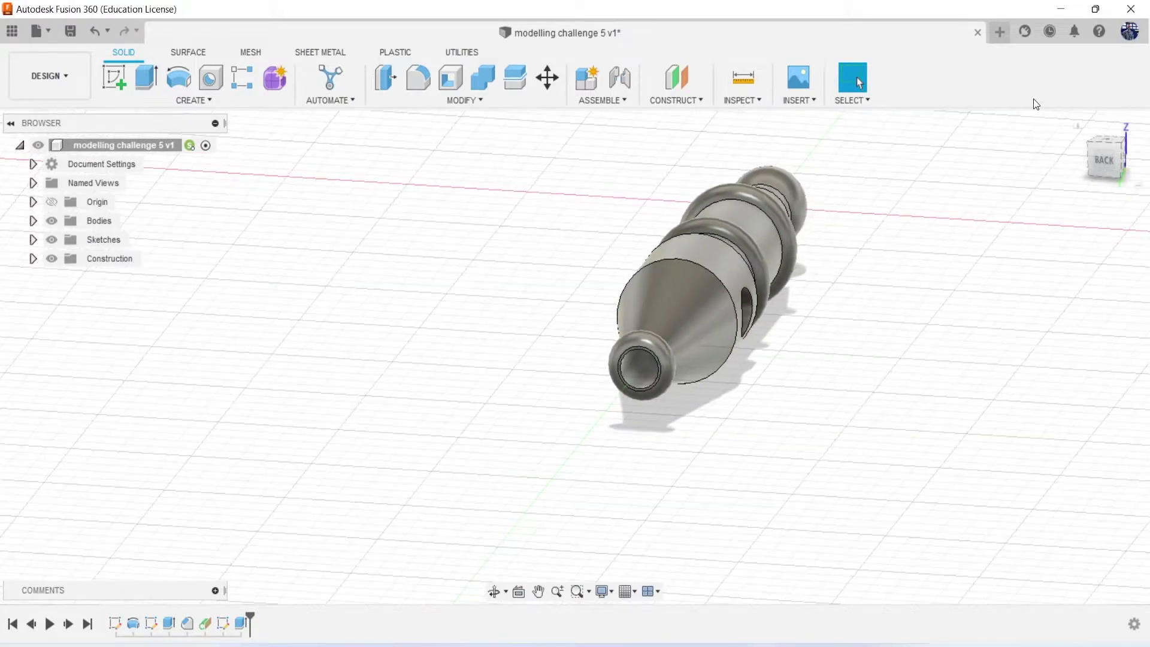
pyautogui.click(1122, 157)
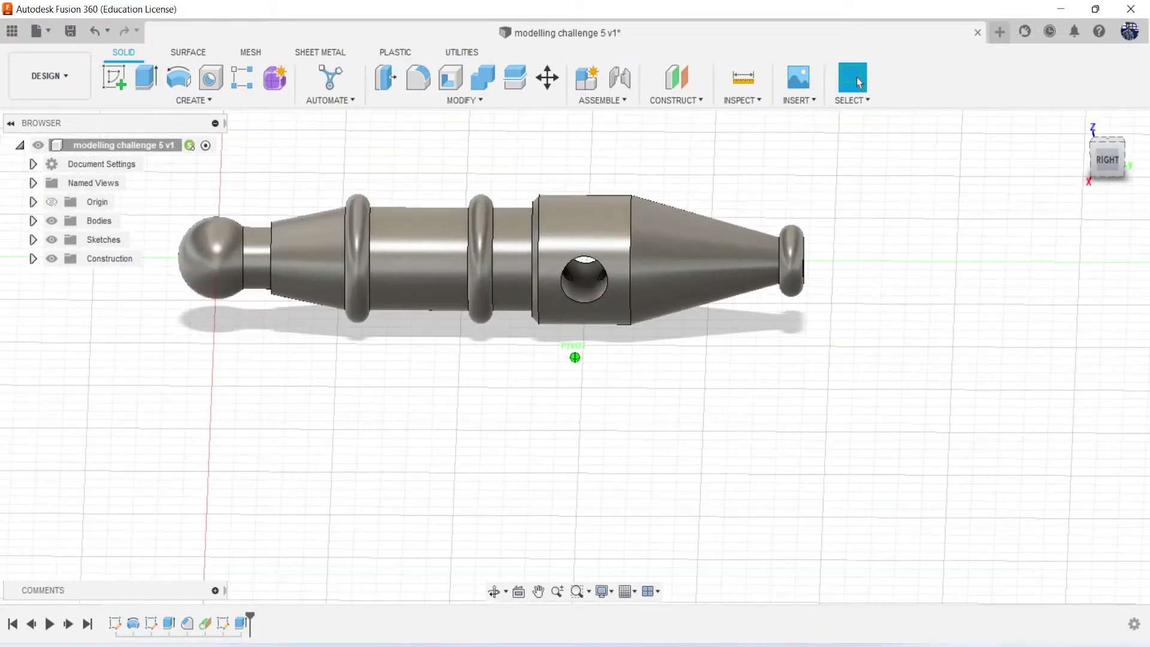
pyautogui.keyDown('shift'); pyautogui.moveTo(574, 357); pyautogui.dragTo(817, 530, button='middle'); pyautogui.keyUp('shift')
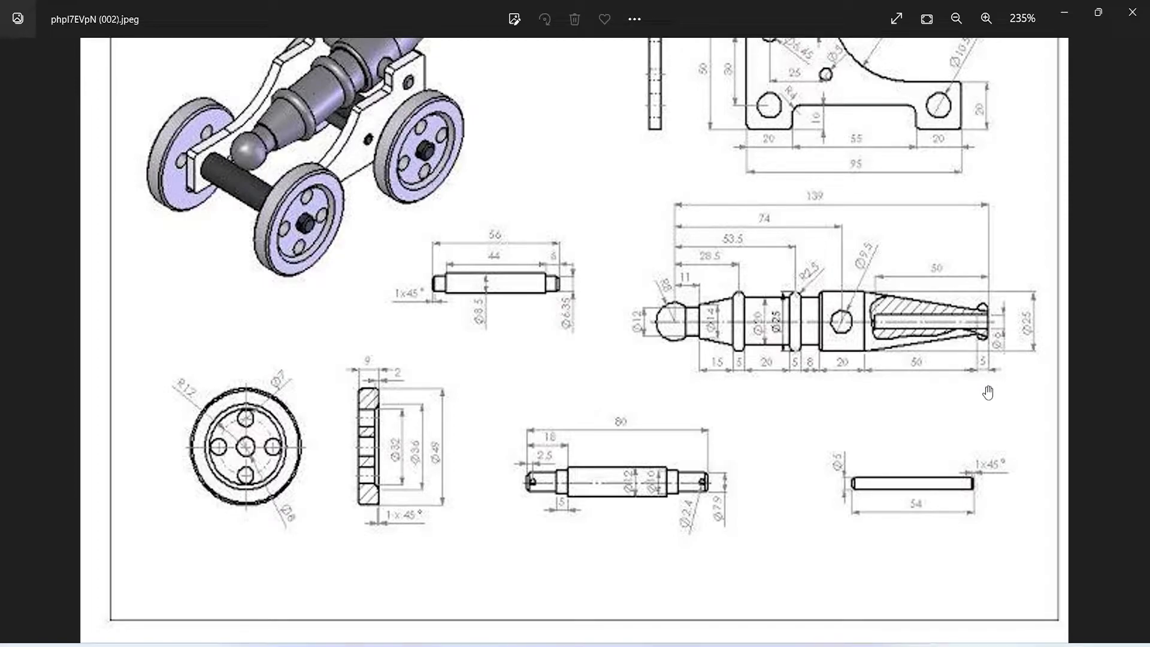
pyautogui.click(1064, 12)
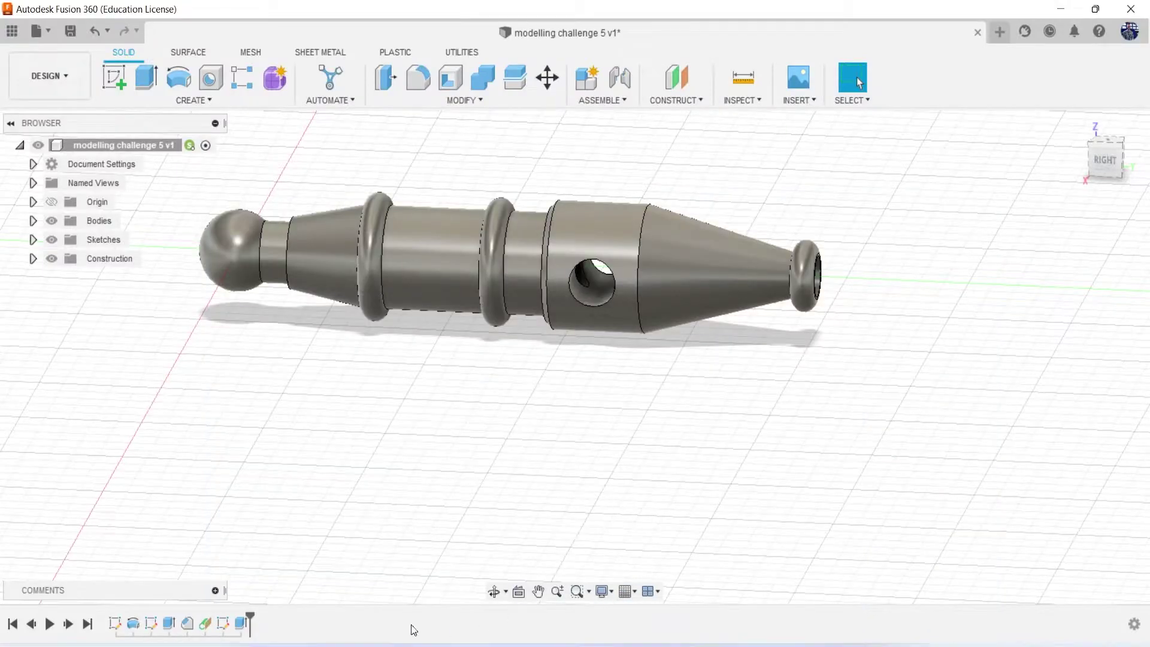
# Edit the first extrude so the muzzle bore cut distance becomes -45 mm
pyautogui.rightClick(243, 623)
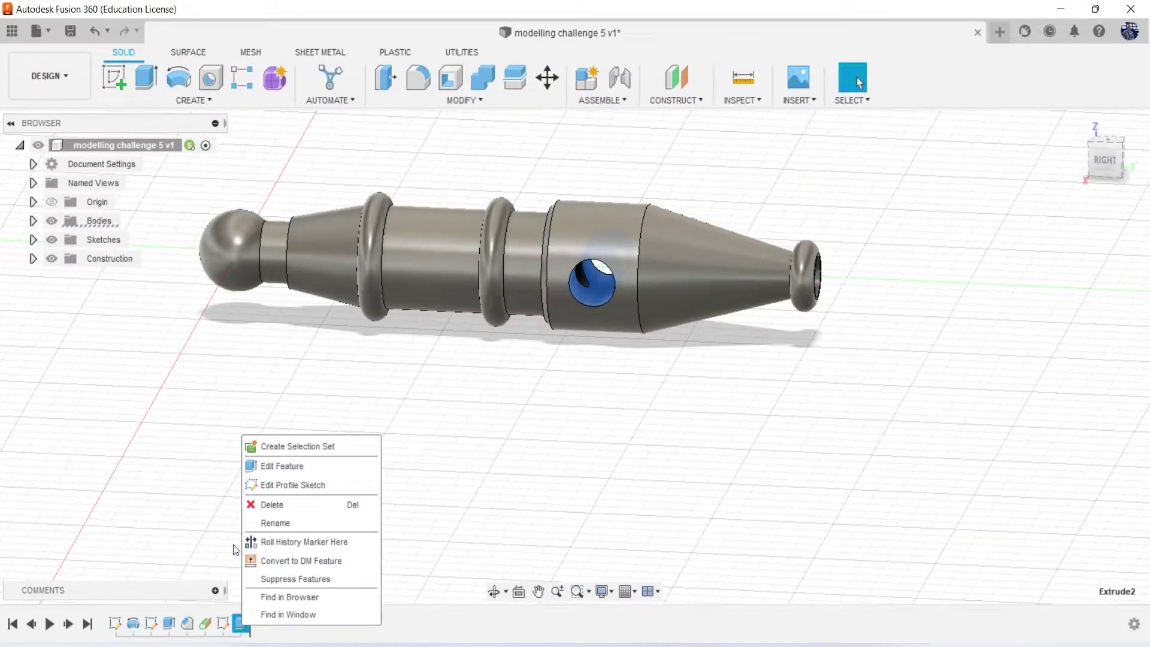
pyautogui.press('Escape')
pyautogui.rightClick(169, 623)
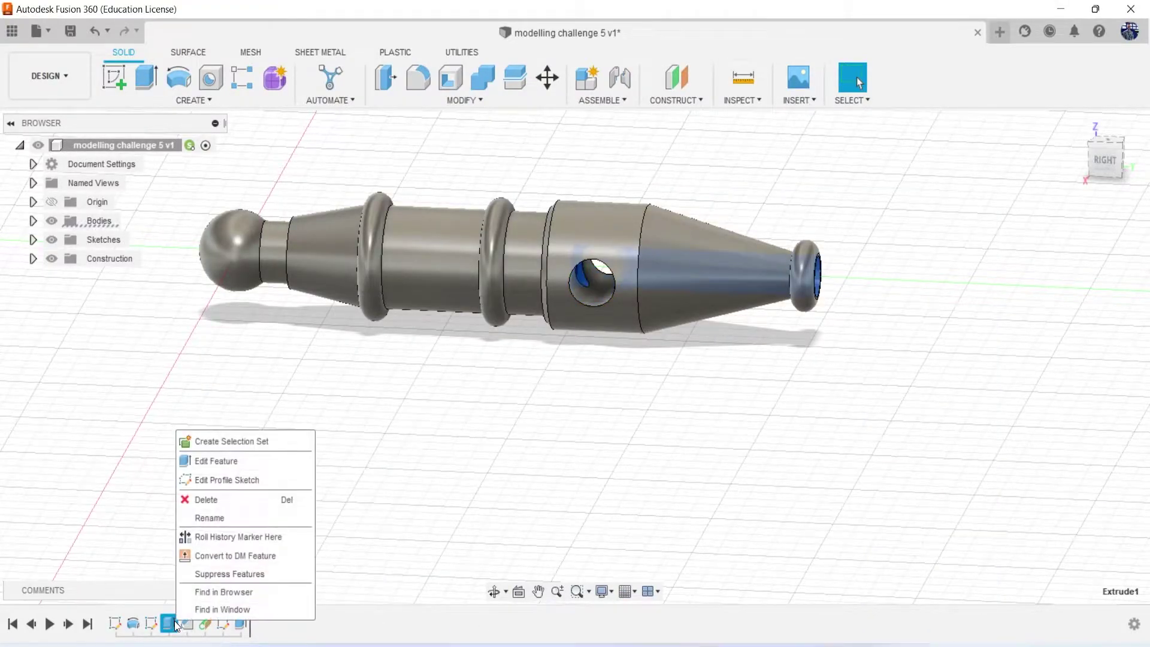
pyautogui.click(232, 462)
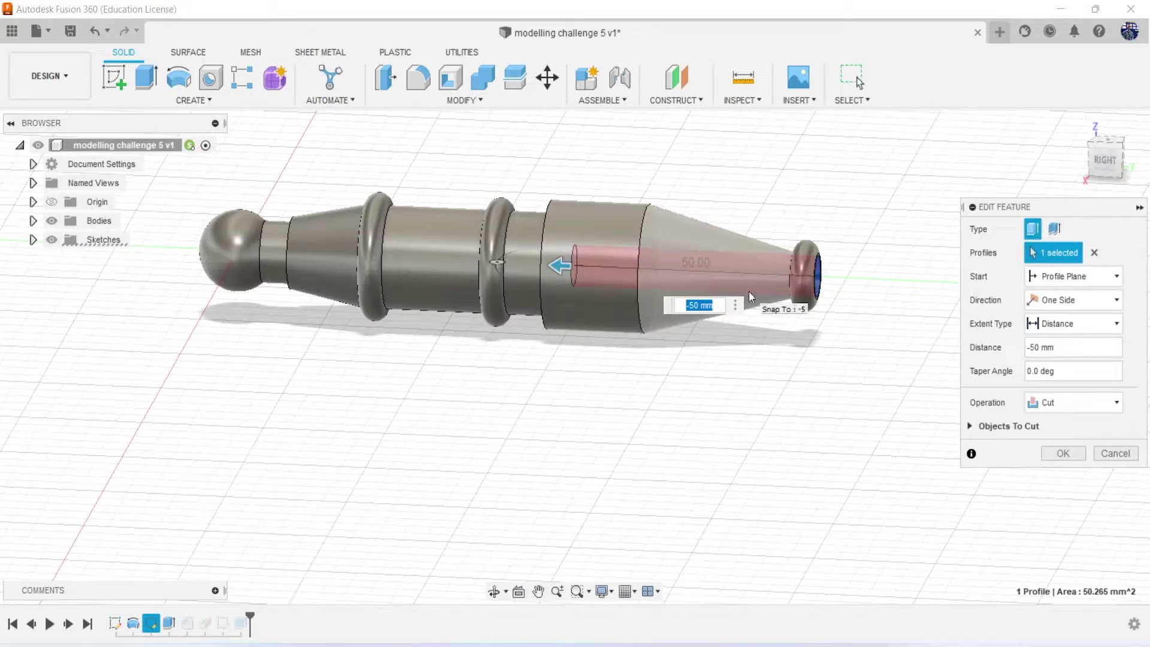
pyautogui.write('-45')
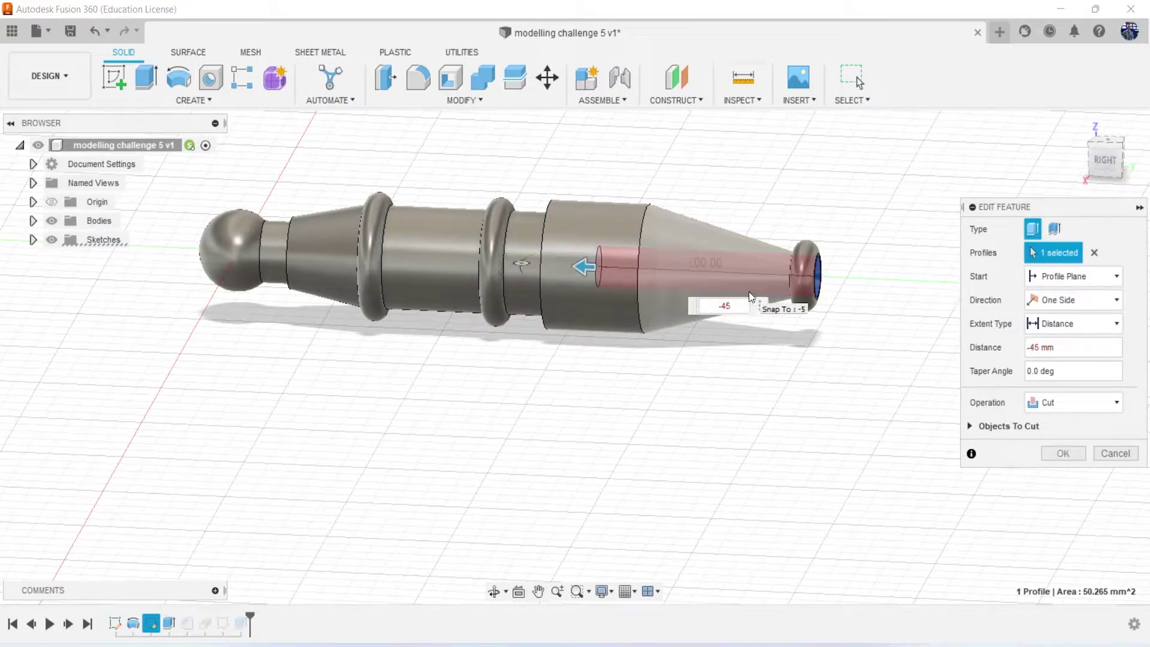
pyautogui.press('Return')
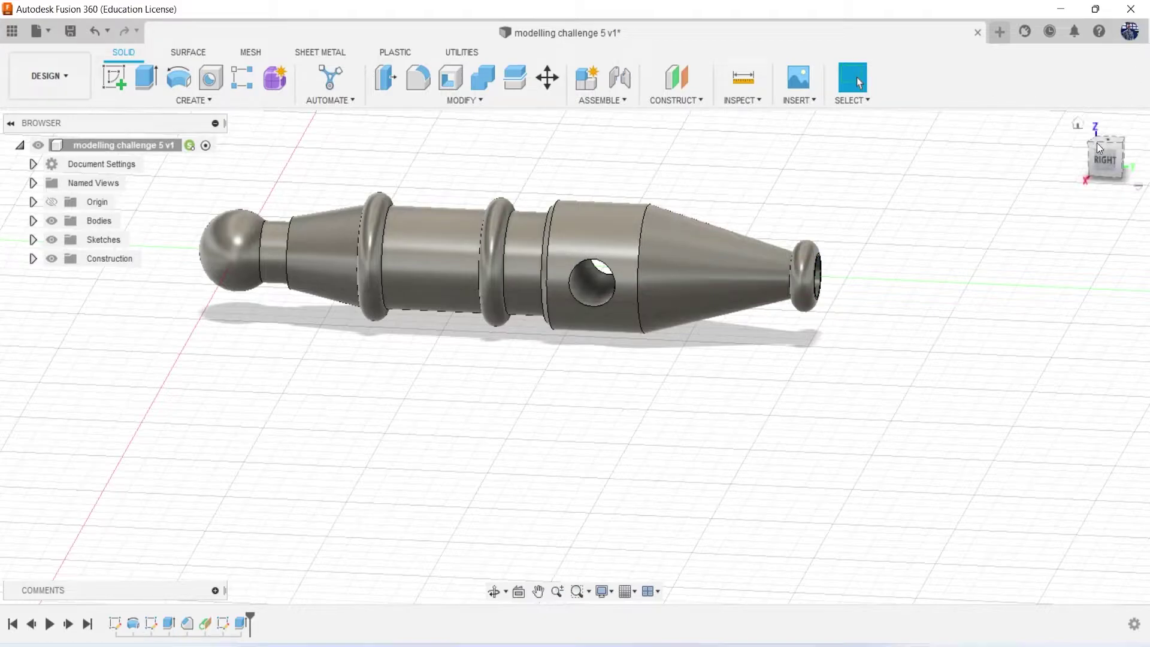
pyautogui.moveTo(575, 357)
pyautogui.keyDown('shift'); pyautogui.mouseDown(button='middle')
pyautogui.moveTo(574, 335)
pyautogui.moveTo(563, 357)
pyautogui.moveTo(527, 353)
pyautogui.moveTo(569, 357)
pyautogui.moveTo(551, 349)
pyautogui.mouseUp(button='middle'); pyautogui.keyUp('shift')
pyautogui.click(1103, 157)
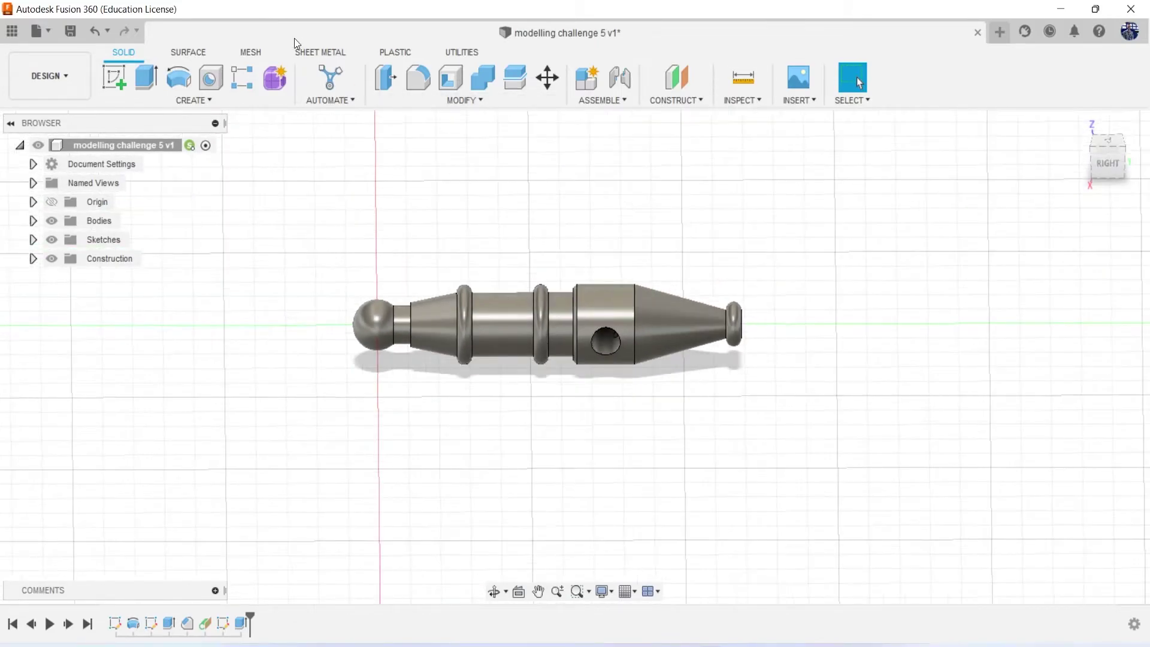
pyautogui.hotkey('alt', 'Tab')
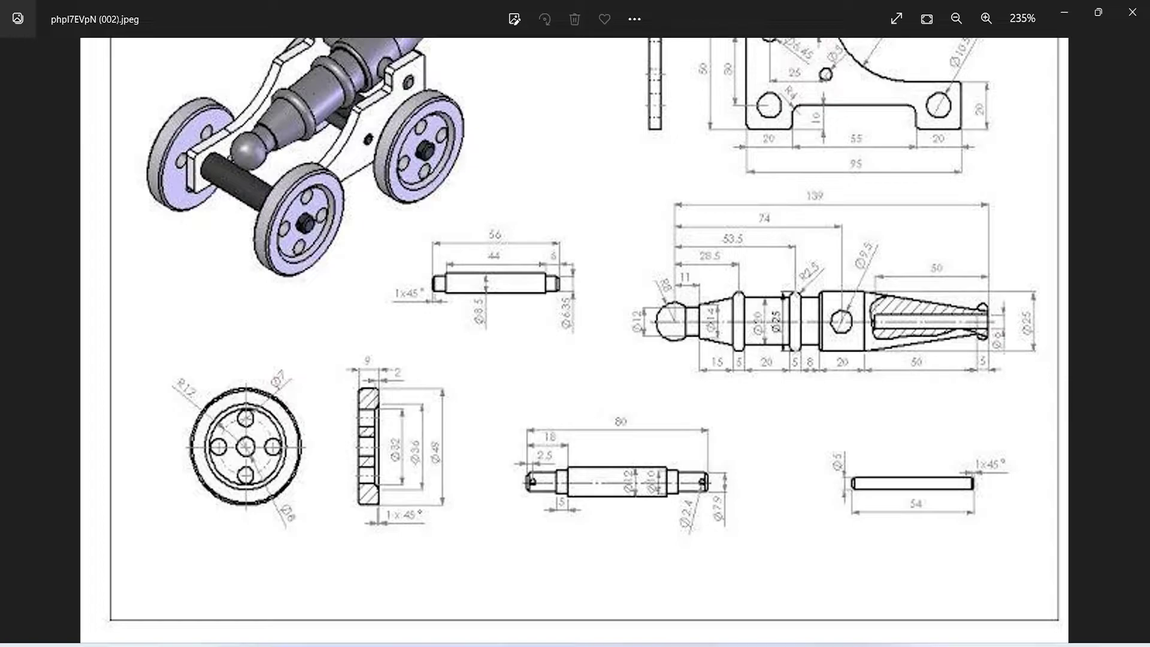
pyautogui.scroll(-2, 718, 343)
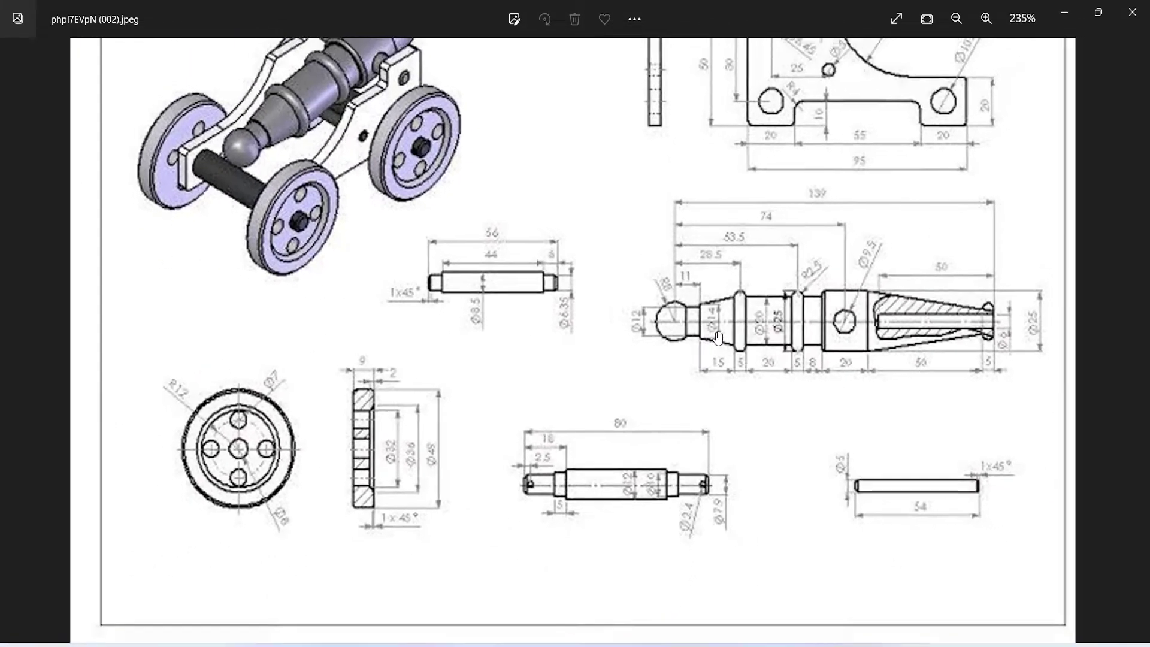
pyautogui.scroll(-1, 738, 328)
pyautogui.scroll(1, 754, 207)
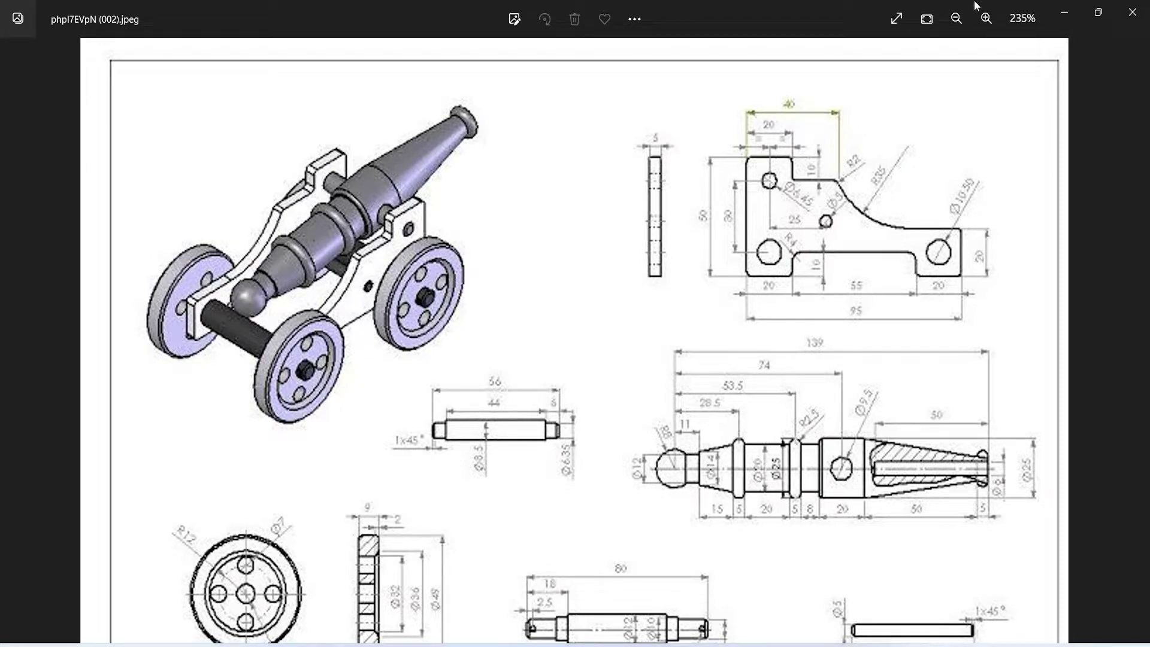
pyautogui.click(1068, 21)
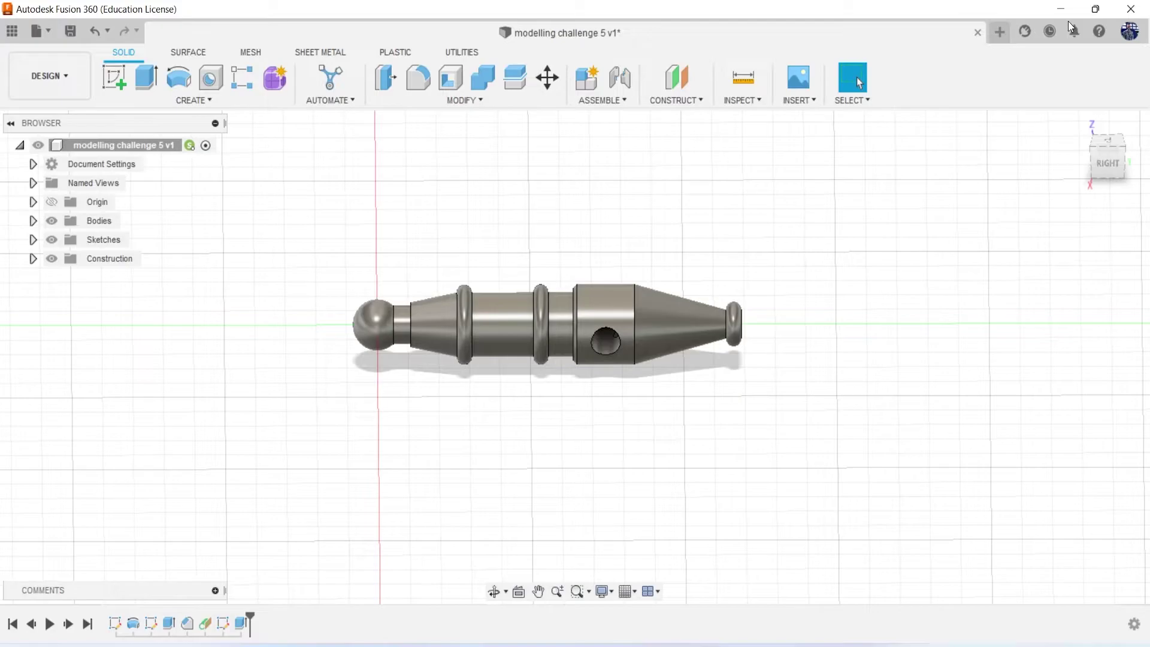
# Create an offset construction plane 14.189 mm from the YZ plane
pyautogui.click(1108, 166)
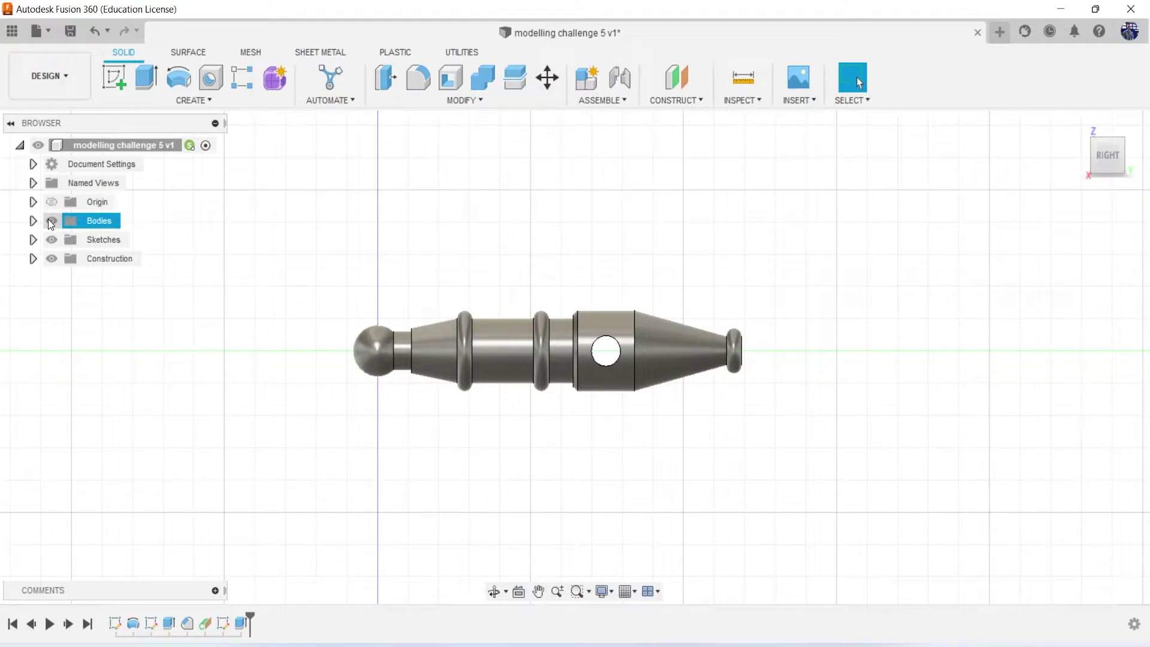
pyautogui.click(114, 77)
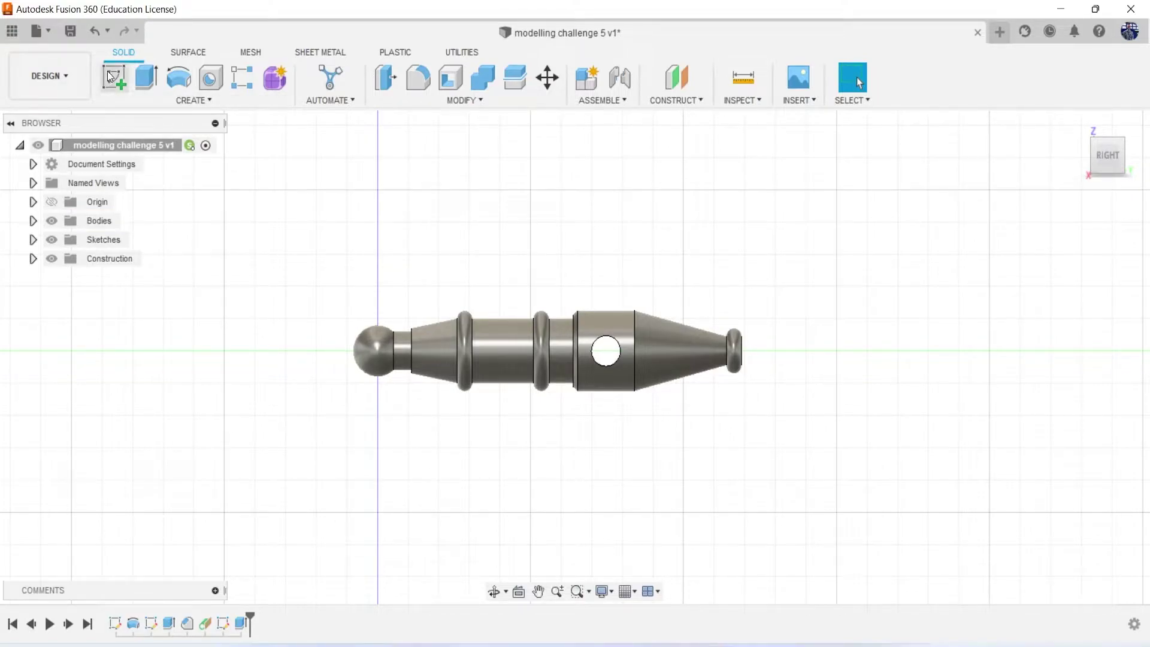
pyautogui.click(419, 300)
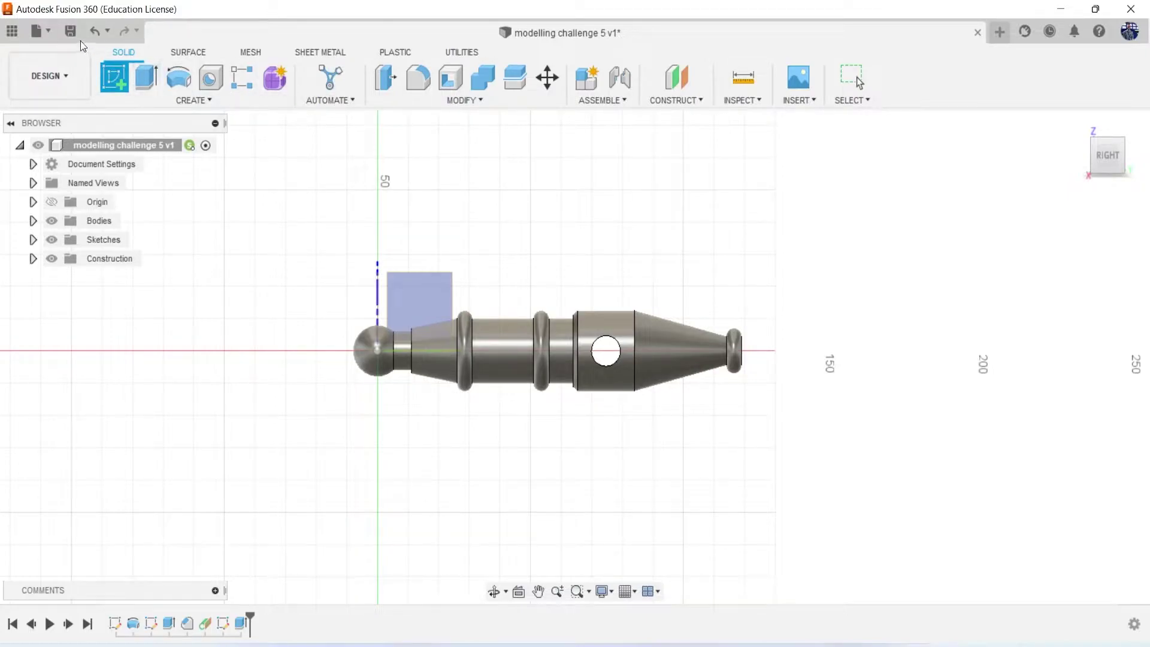
pyautogui.click(667, 87)
pyautogui.click(454, 264)
pyautogui.click(1085, 133)
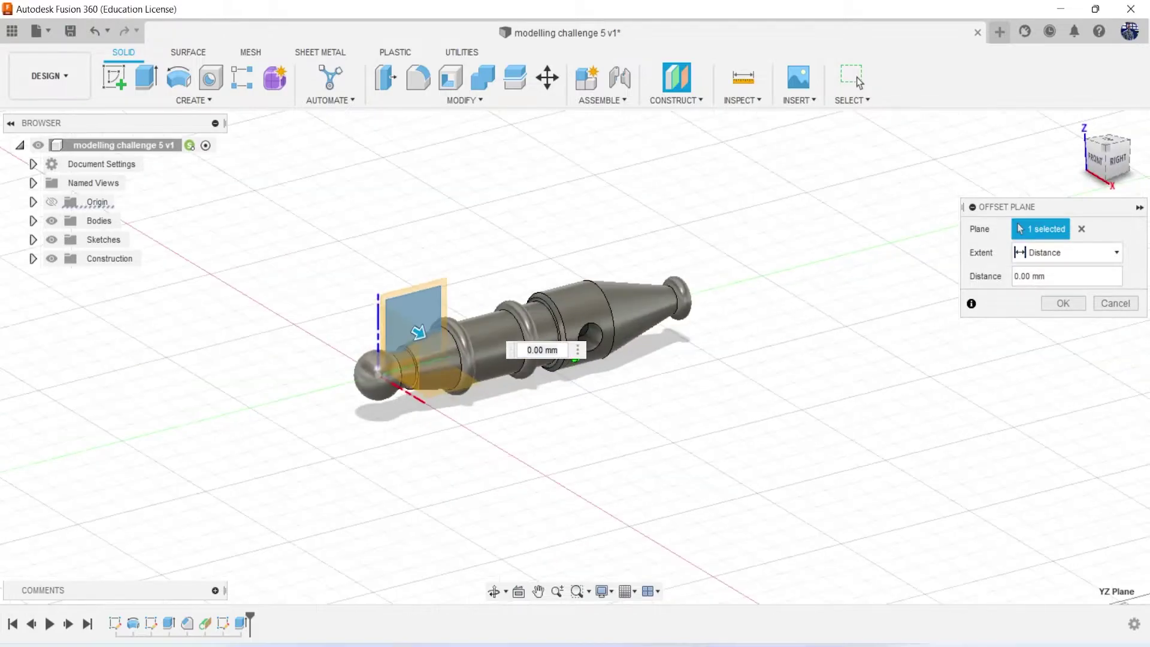
pyautogui.click(1094, 158)
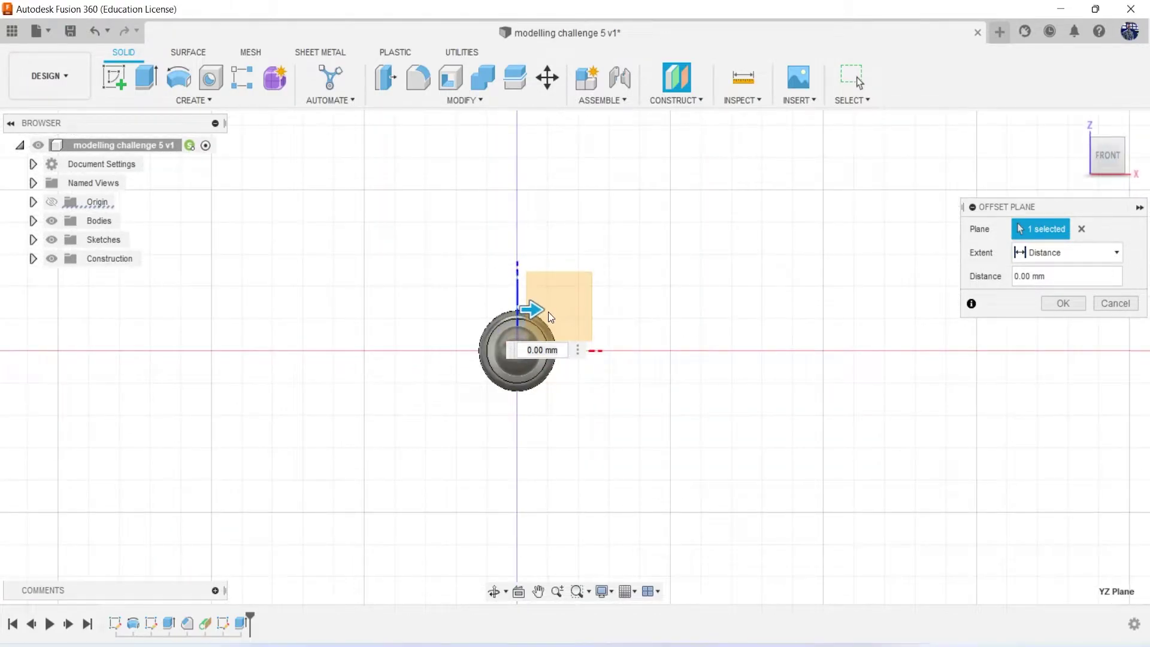
pyautogui.moveTo(550, 316); pyautogui.dragTo(582, 320)
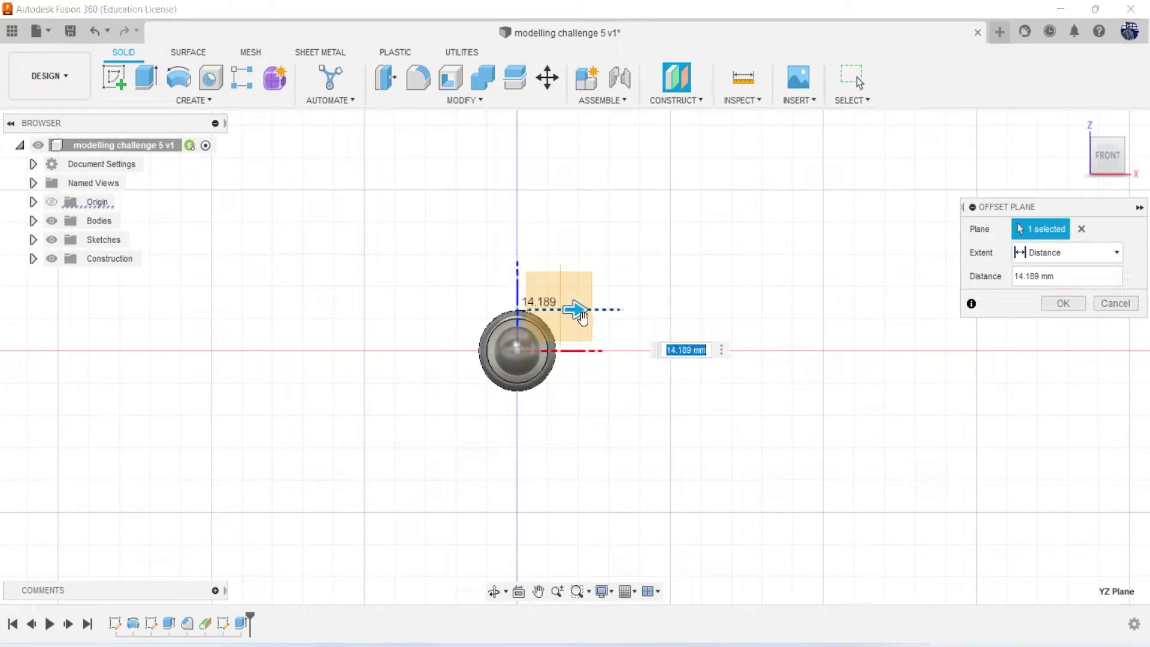
pyautogui.click(1063, 303)
pyautogui.moveTo(1105, 155)
pyautogui.mouseDown()
pyautogui.moveTo(1072, 170)
pyautogui.moveTo(1124, 156)
pyautogui.mouseUp()
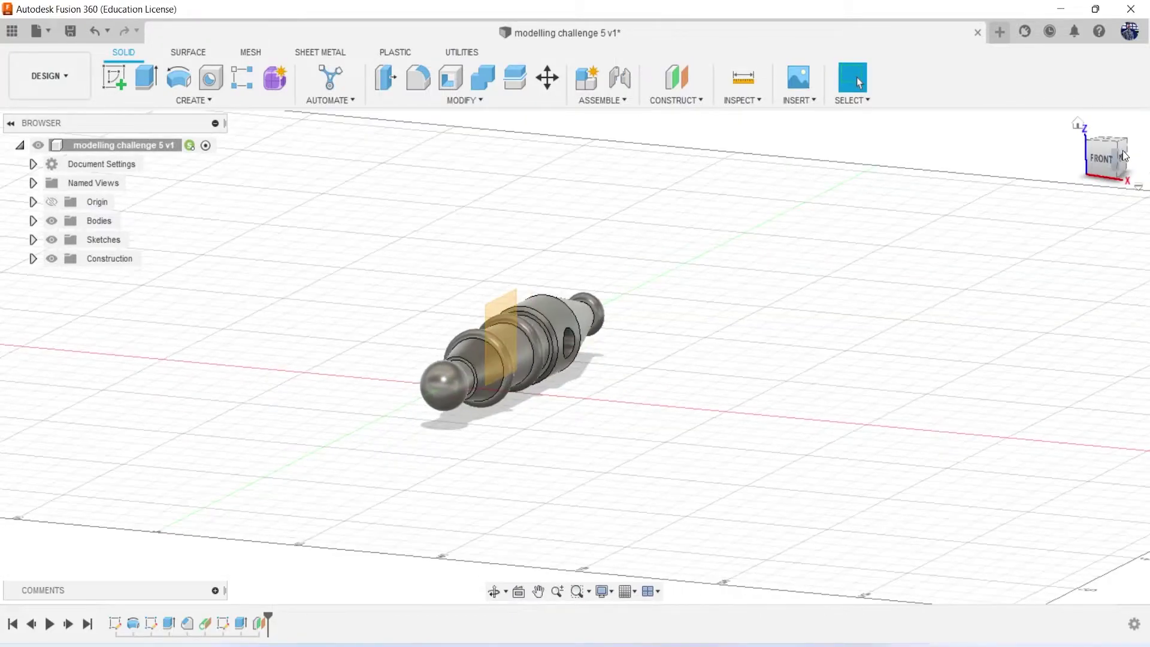
pyautogui.click(1123, 155)
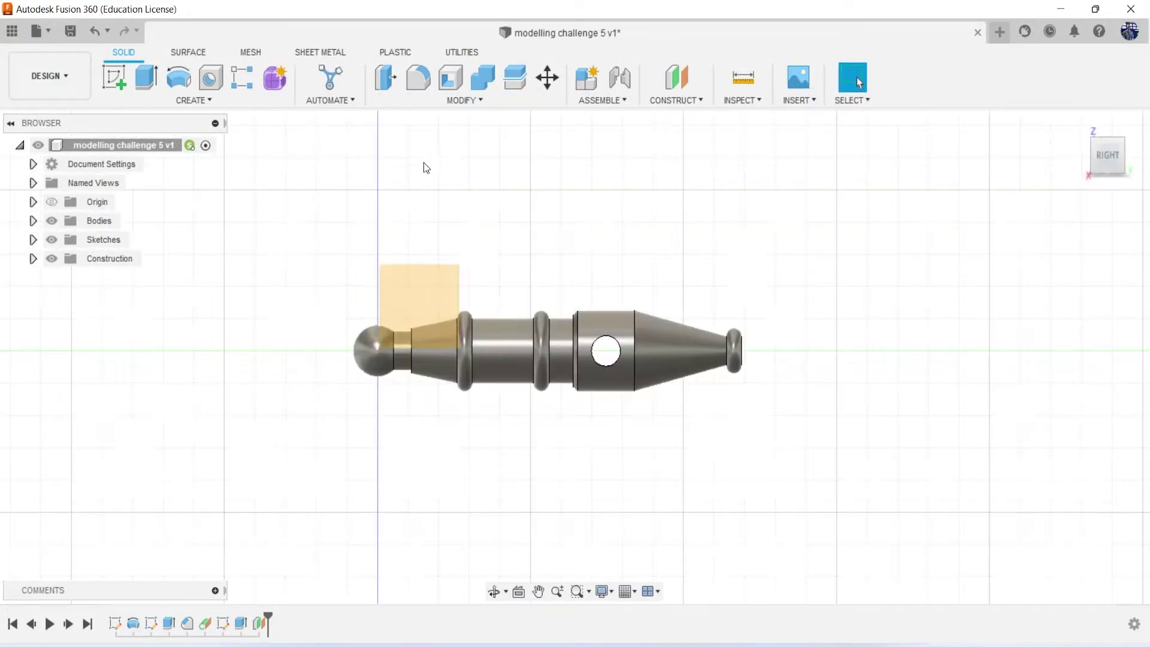
pyautogui.click(114, 77)
# Place the sketch on the offset plane, check the reference drawing, and hide the barrel body
pyautogui.click(456, 312)
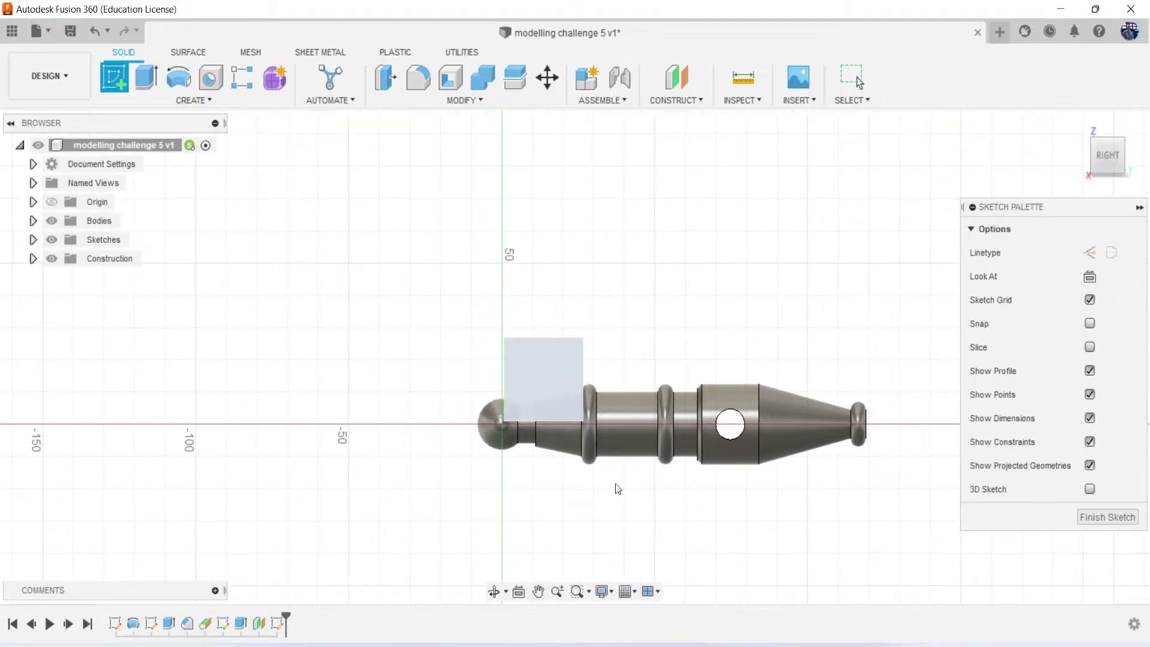
pyautogui.moveTo(616, 488); pyautogui.dragTo(518, 355, button='middle')
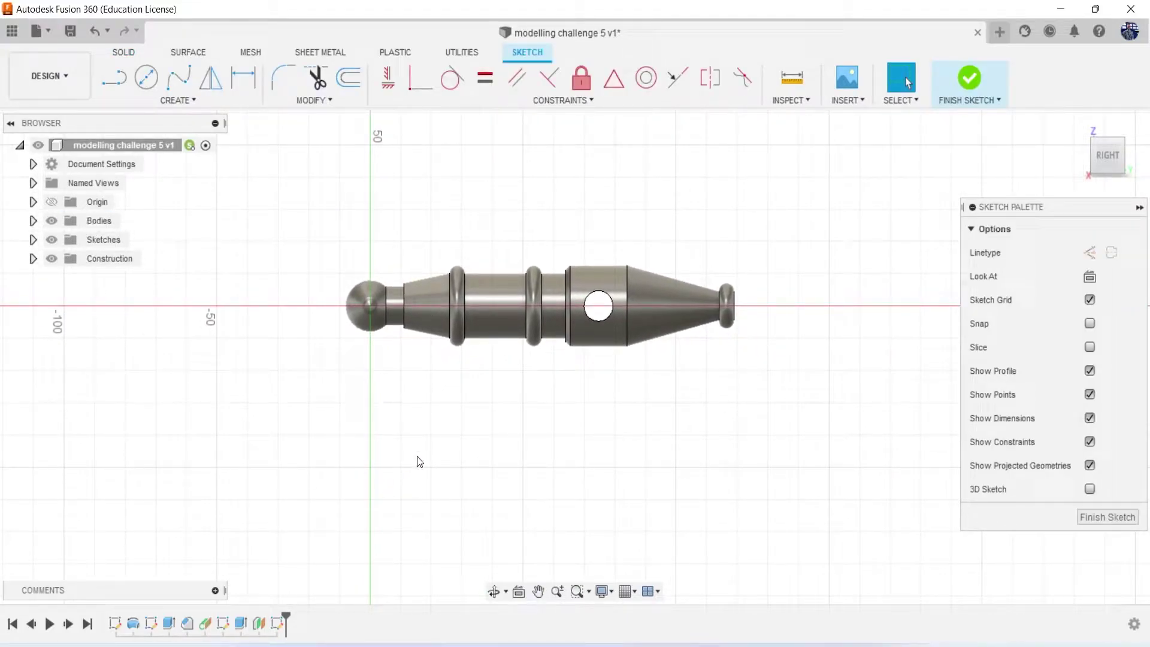
pyautogui.click(674, 578)
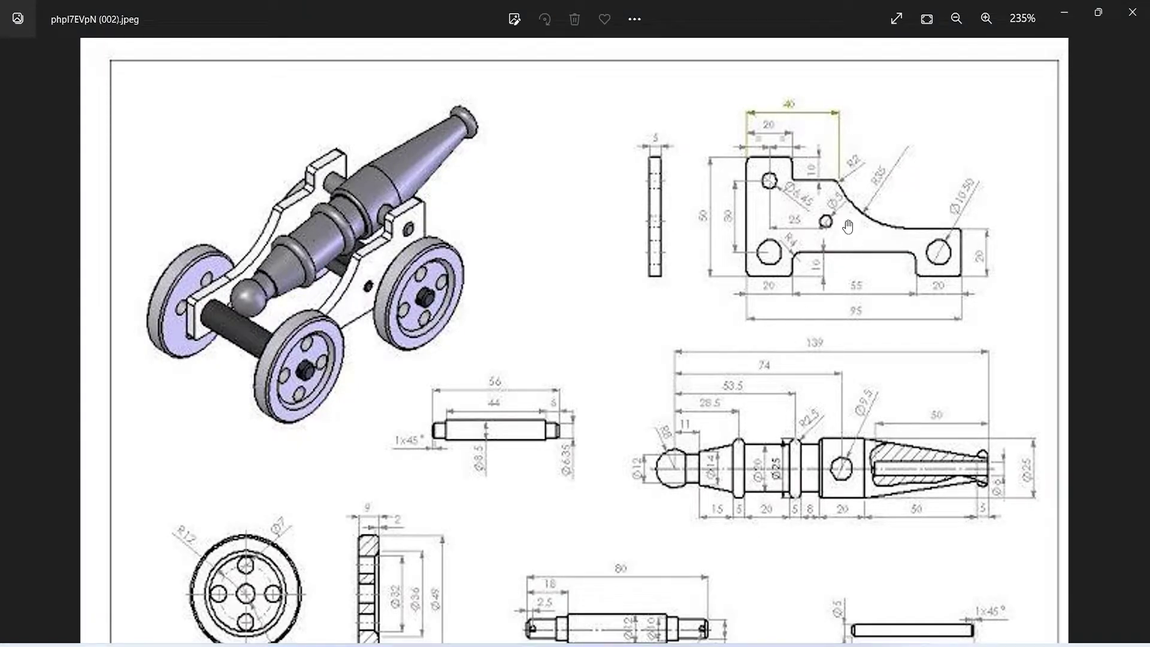
pyautogui.click(1074, 13)
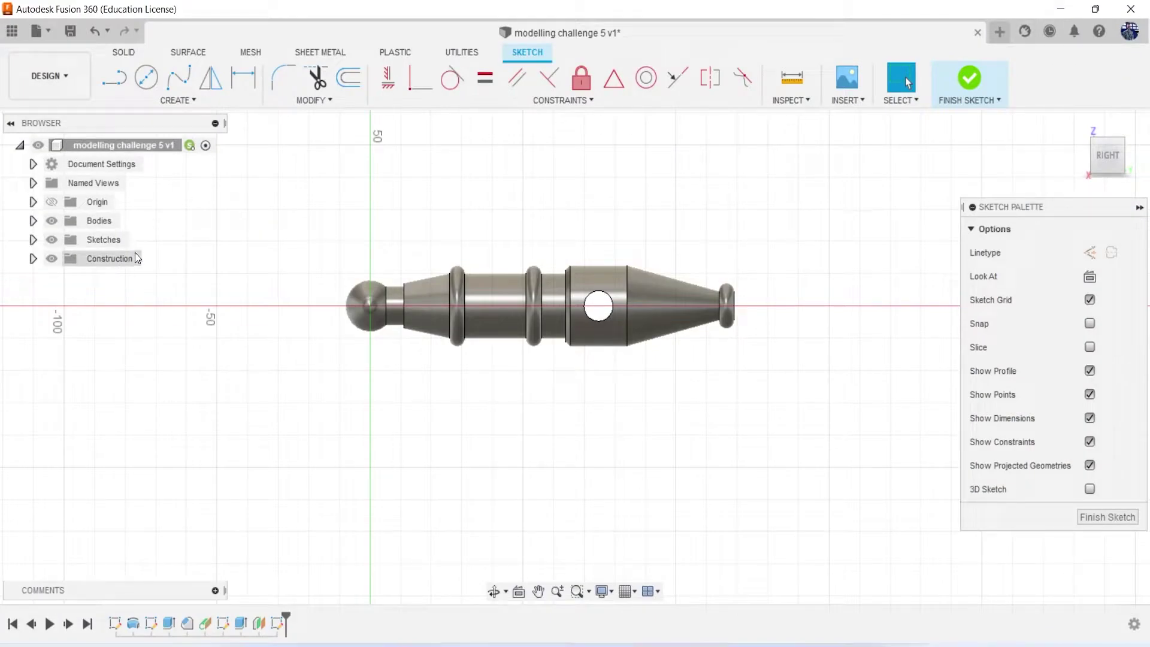
pyautogui.click(114, 76)
# Draw the plate outline's right edge, top edge and top-left step as connected lines
pyautogui.click(51, 221)
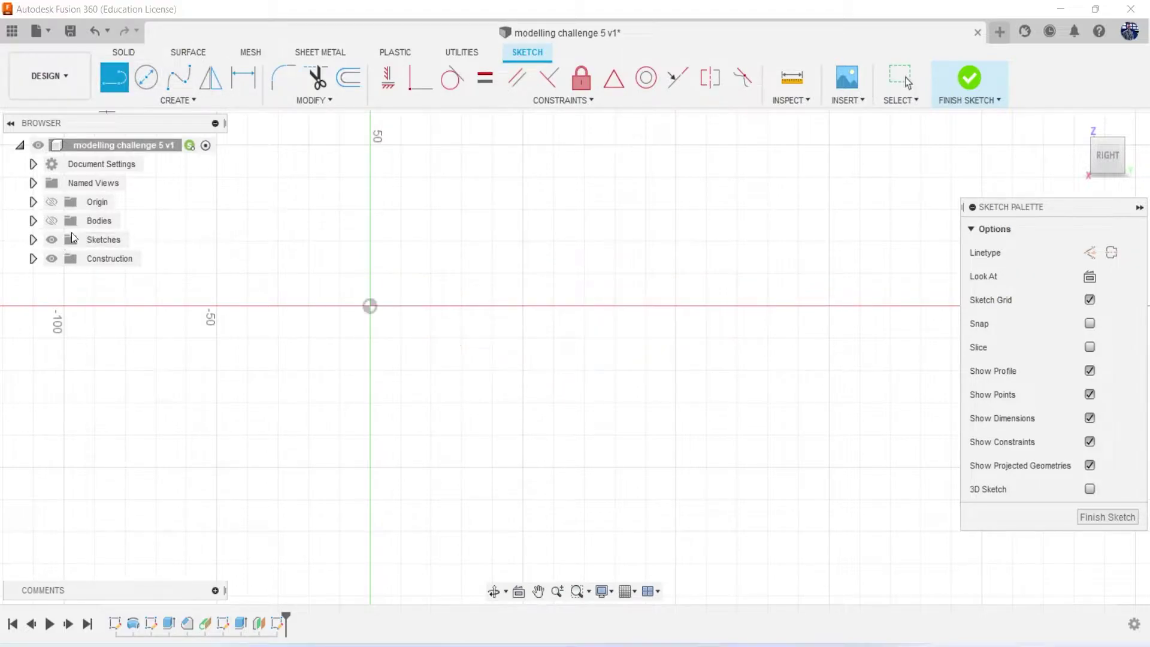
pyautogui.click(601, 356)
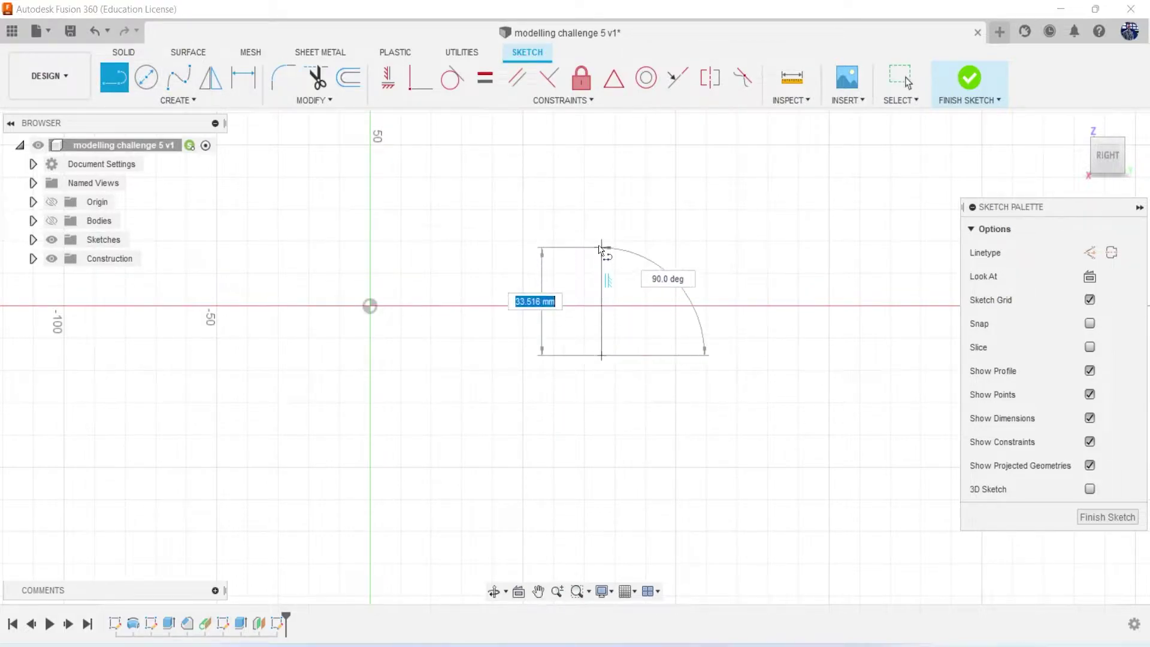
pyautogui.click(601, 220)
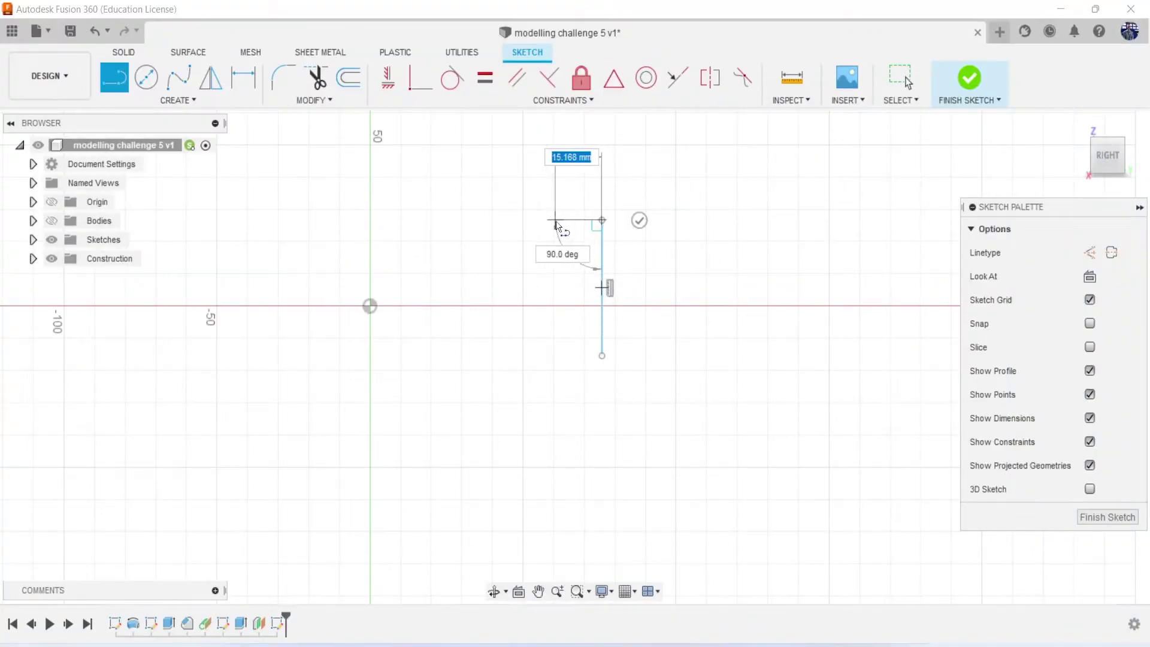
pyautogui.click(555, 219)
pyautogui.moveTo(555, 247); pyautogui.dragTo(556, 368)
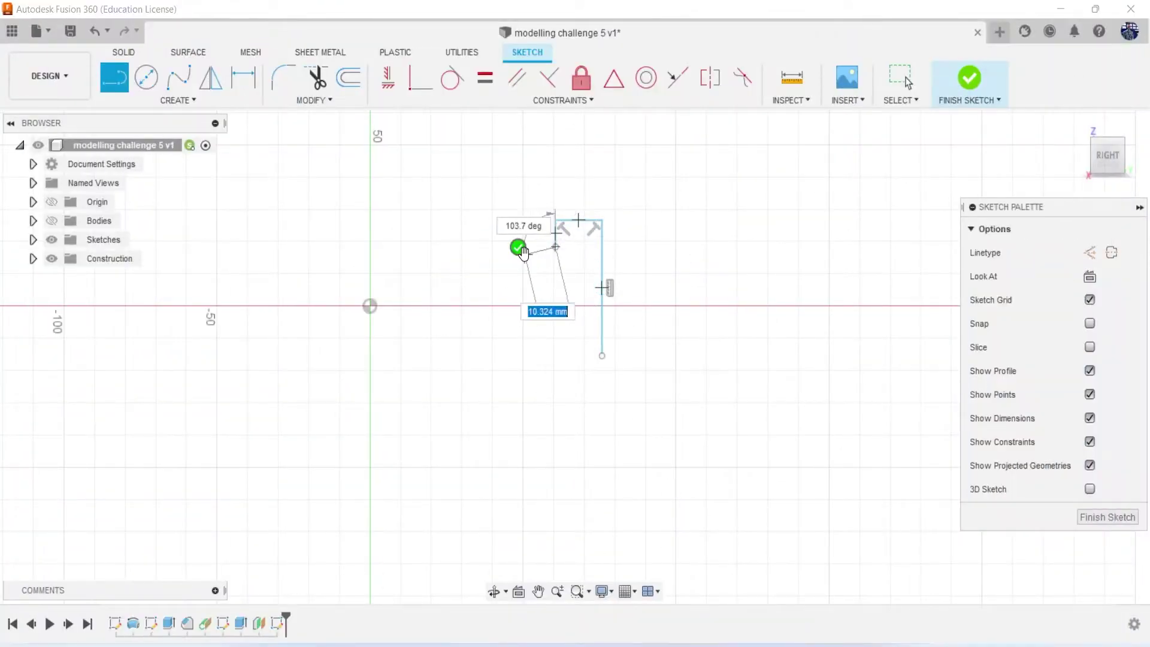
pyautogui.scroll(3, 522, 250)
pyautogui.moveTo(523, 251); pyautogui.dragTo(522, 249)
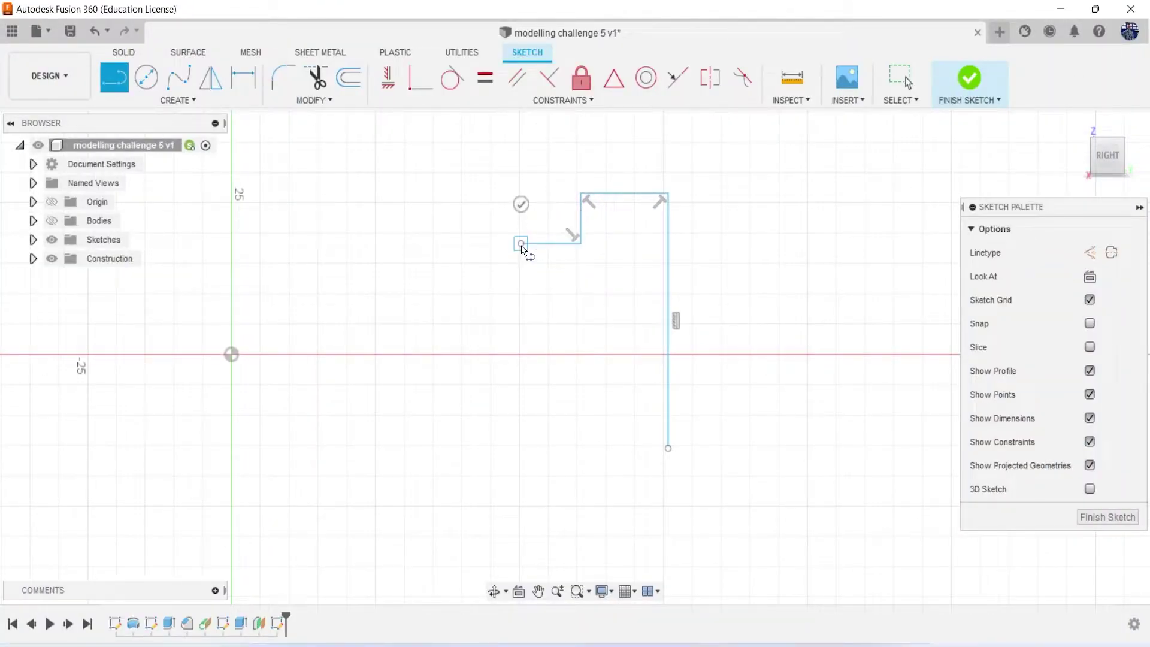
pyautogui.press('Escape')
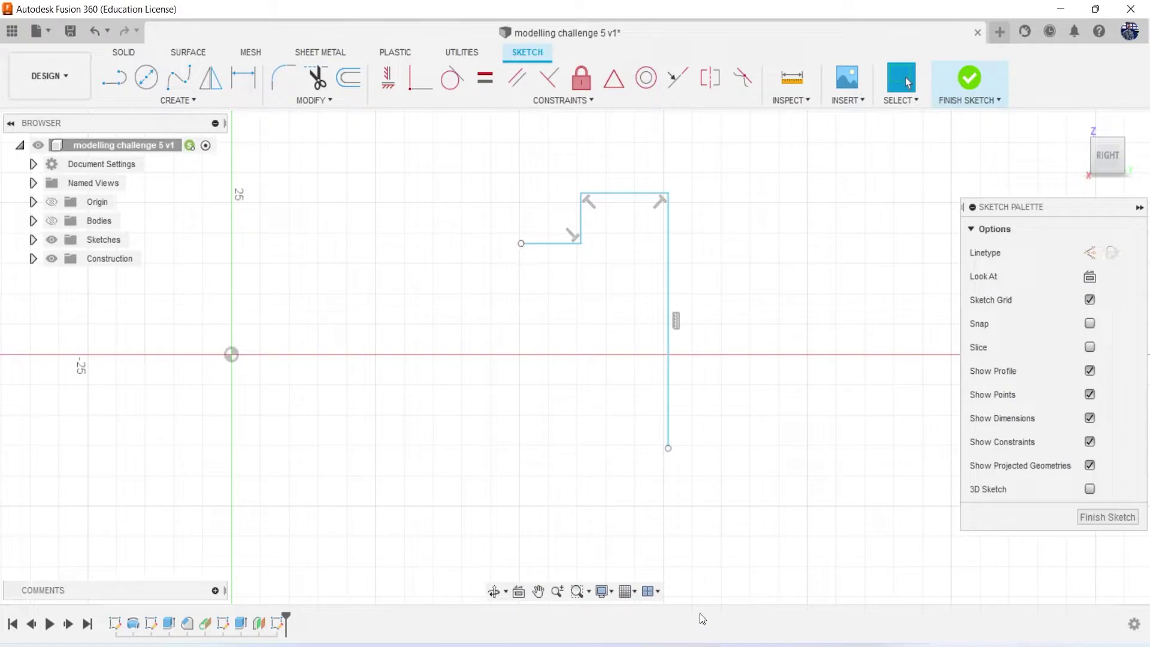
pyautogui.hotkey('alt', 'Tab')
pyautogui.hotkey('alt', 'Tab')
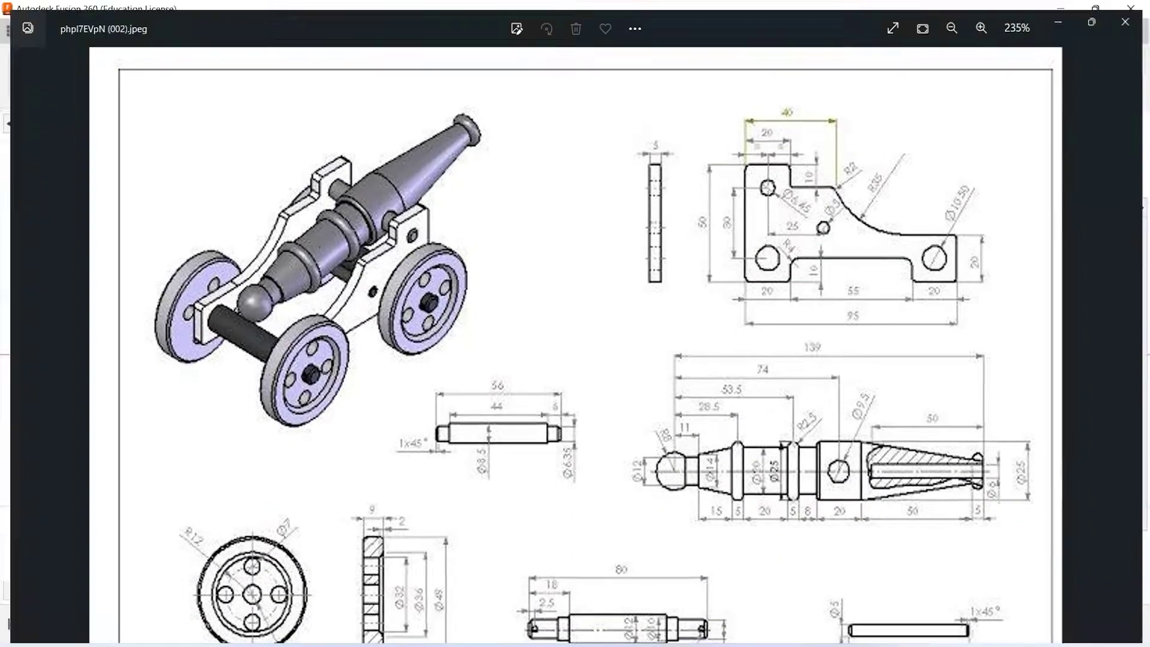
# Draw the plate's stepped bottom edge from right to left, then recheck the reference drawing
pyautogui.press('l')
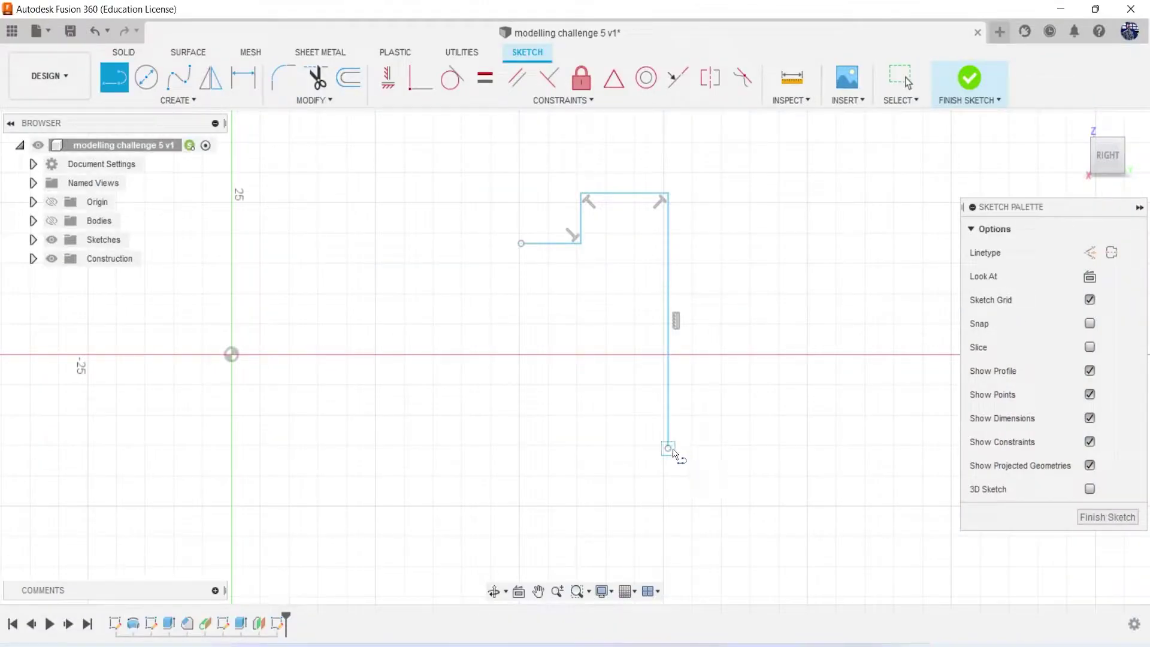
pyautogui.click(668, 448)
pyautogui.click(562, 448)
pyautogui.click(562, 392)
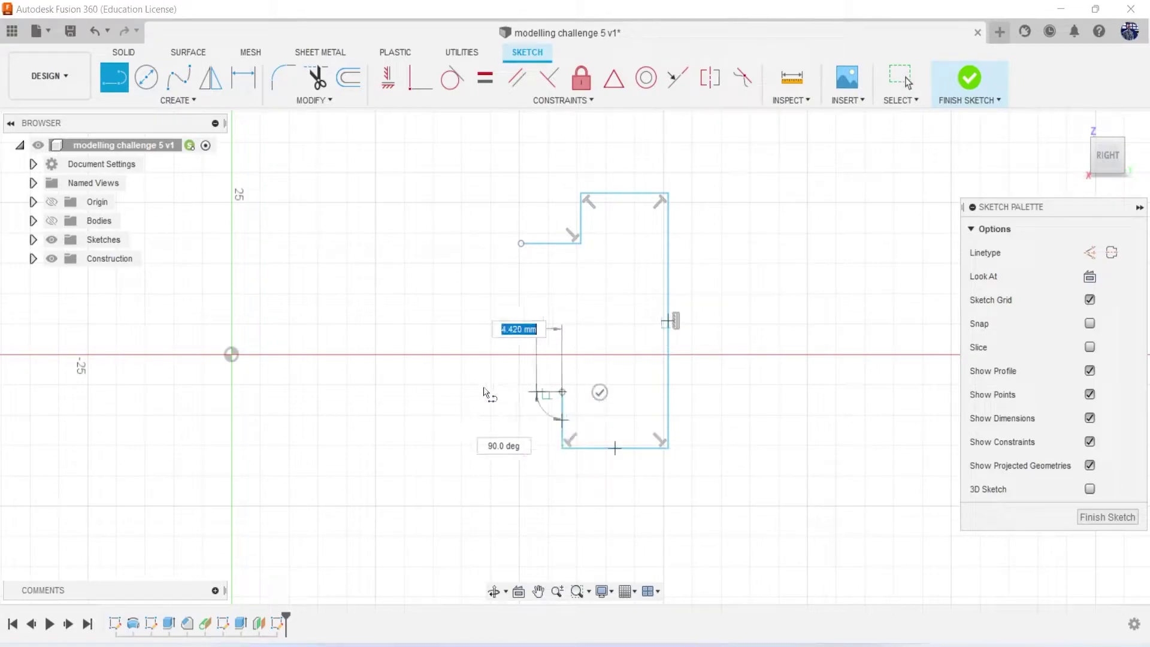
pyautogui.click(394, 392)
pyautogui.click(394, 436)
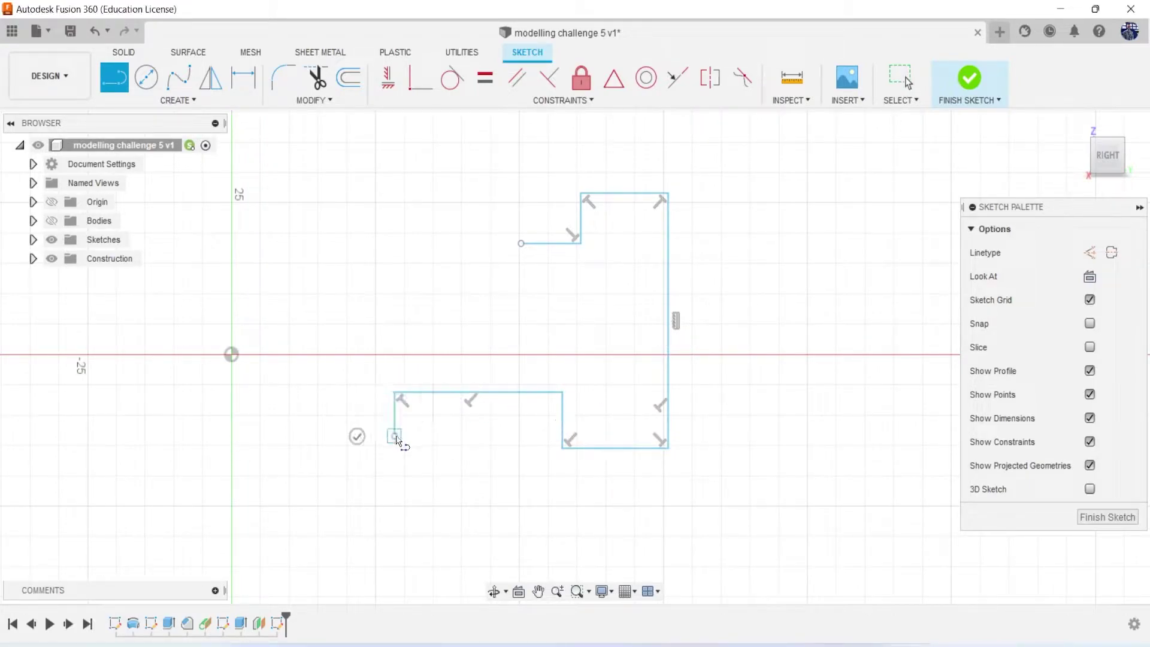
pyautogui.click(286, 436)
pyautogui.press('Escape')
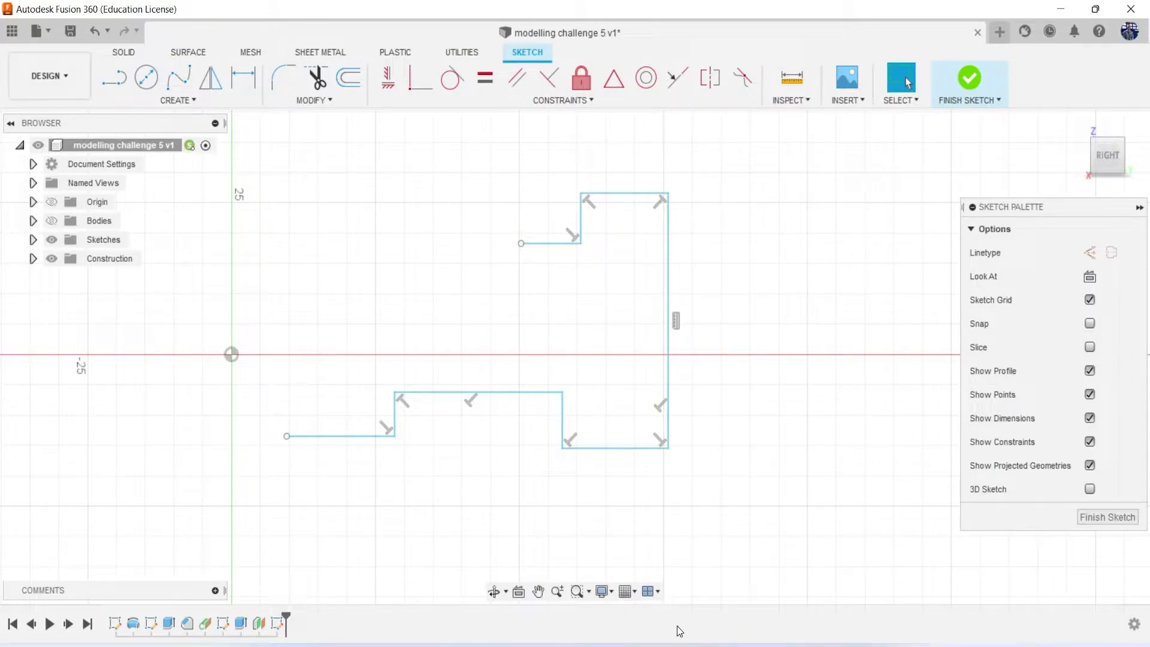
pyautogui.hotkey('alt', 'Tab')
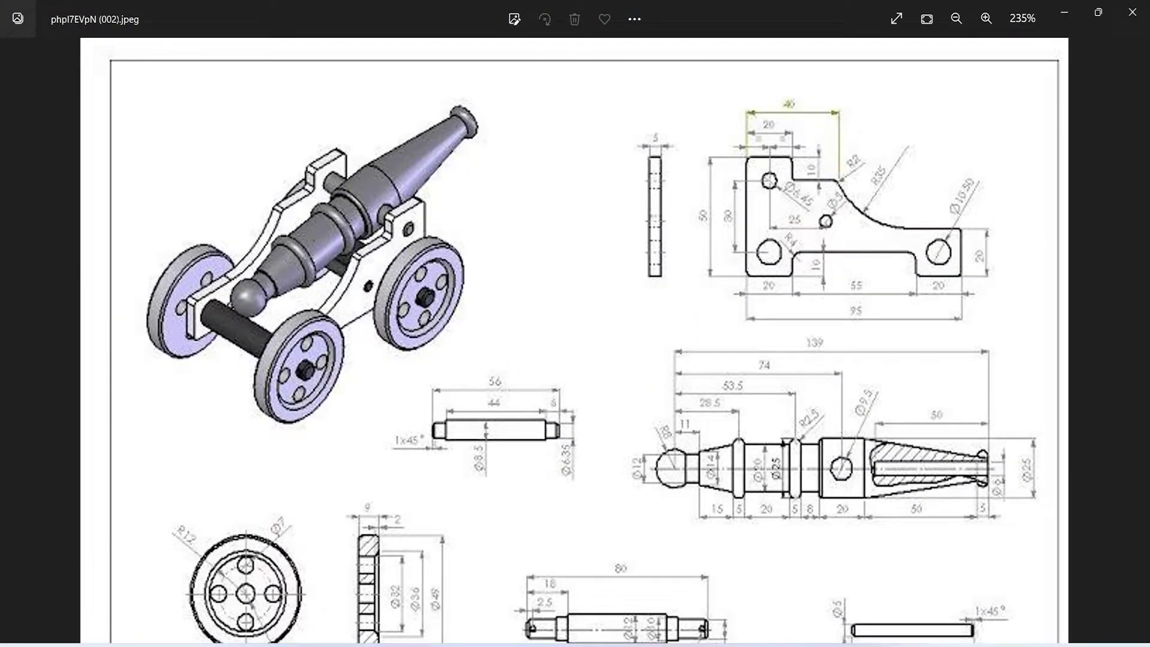
# Dimension the plate's right edge to 50 mm height and its top edge to 20 mm
pyautogui.hotkey('alt', 'Tab')
pyautogui.press('d')
pyautogui.click(669, 315)
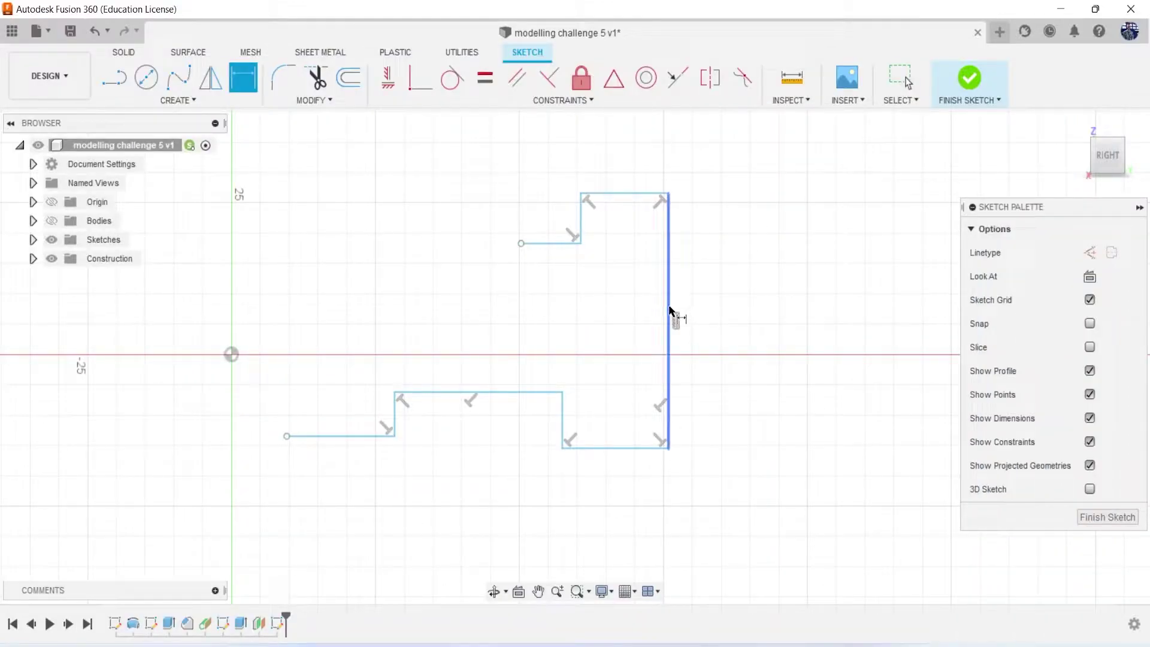
pyautogui.click(738, 324)
pyautogui.write('50')
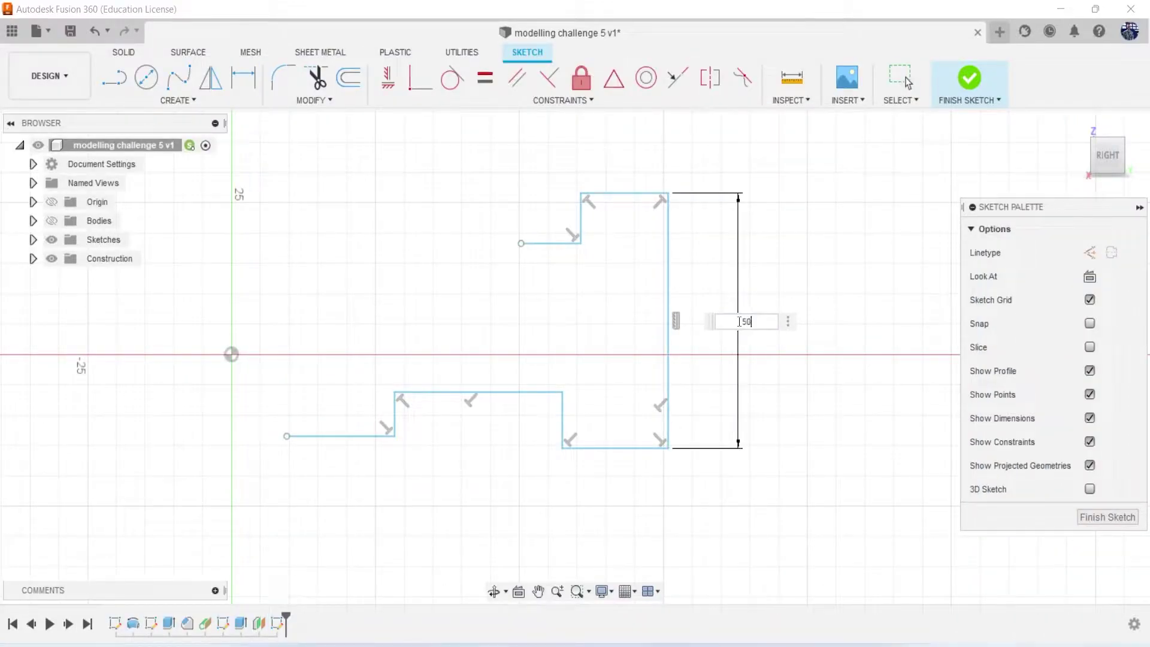
pyautogui.press('Return')
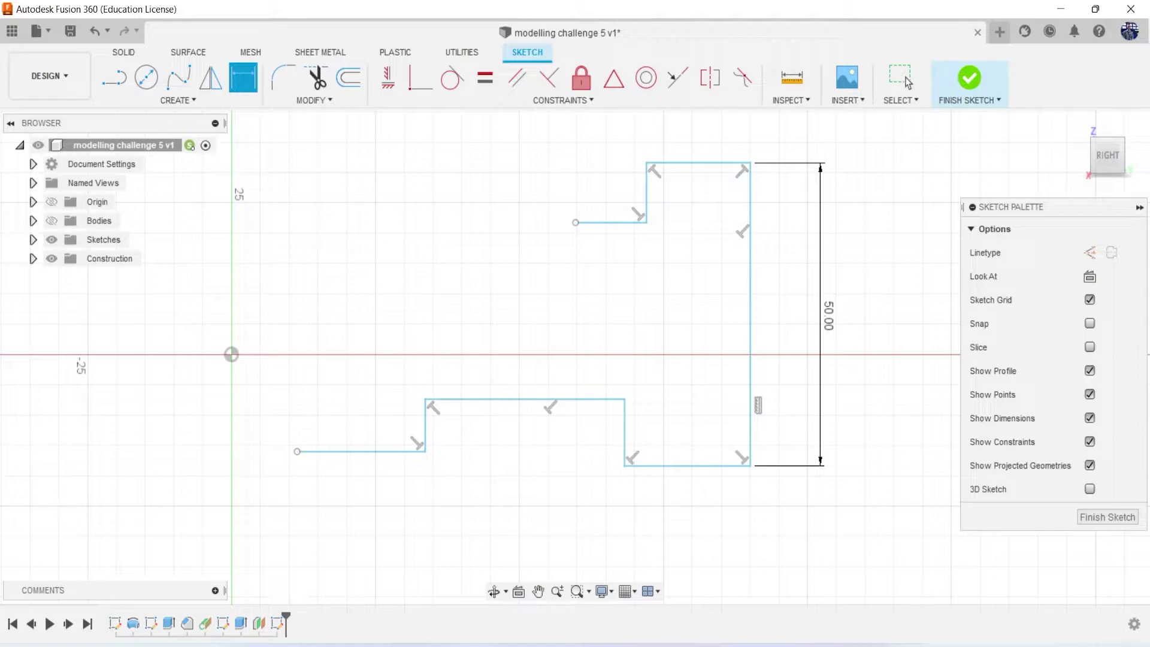
pyautogui.hotkey('alt', 'Tab')
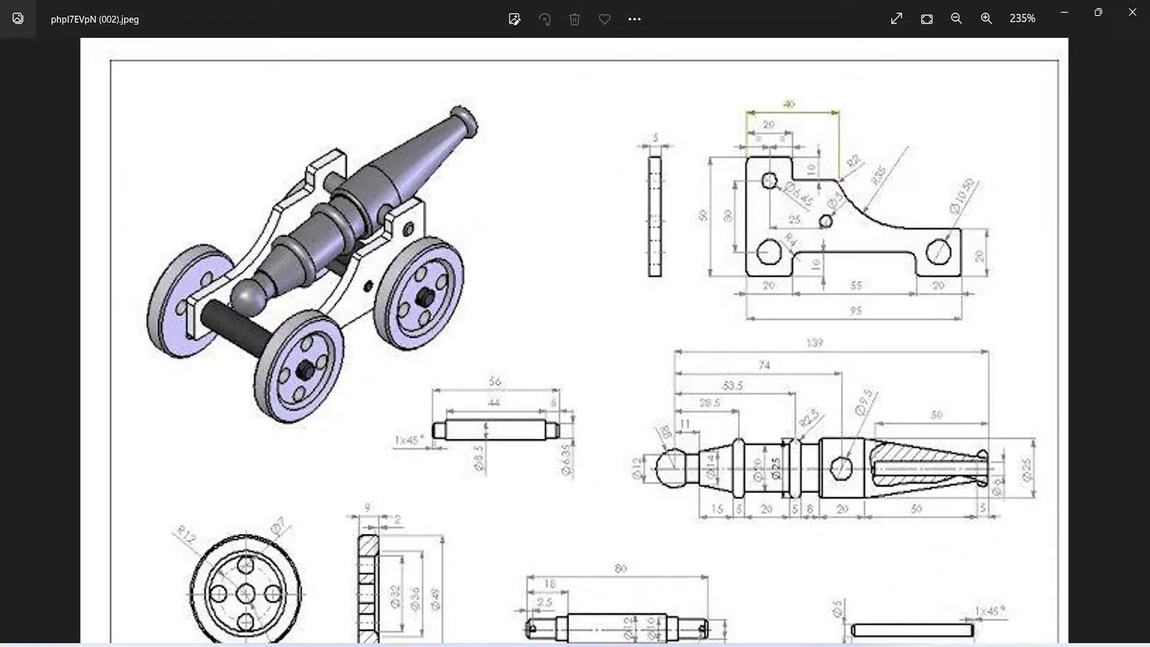
pyautogui.hotkey('alt', 'Tab')
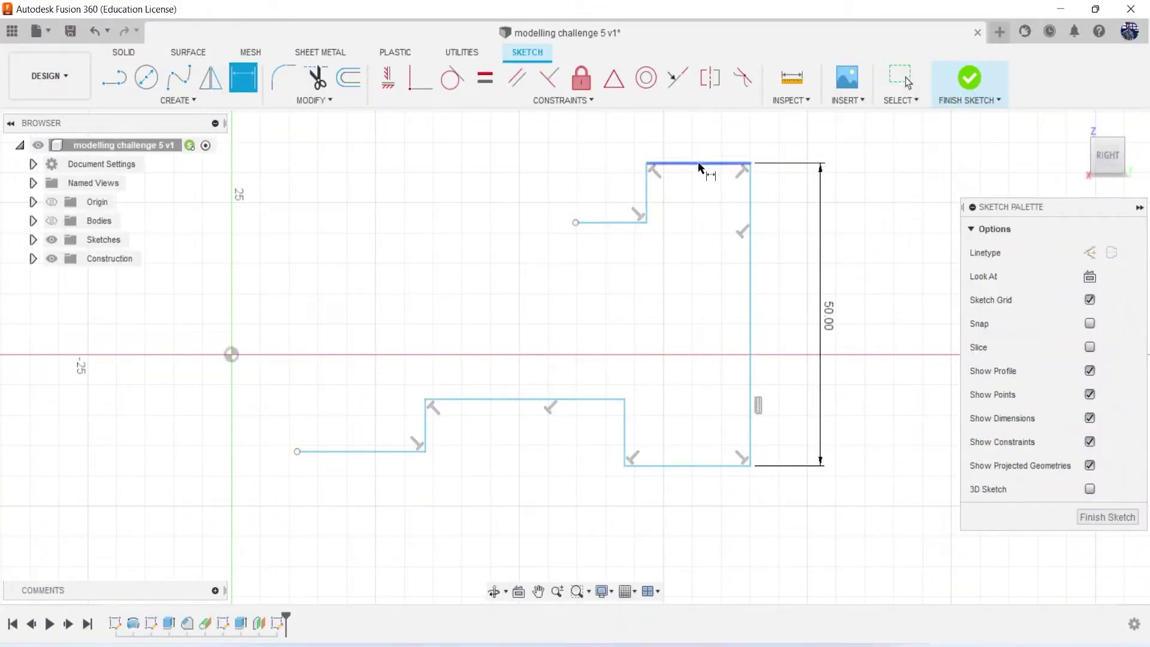
pyautogui.click(698, 161)
pyautogui.write('20')
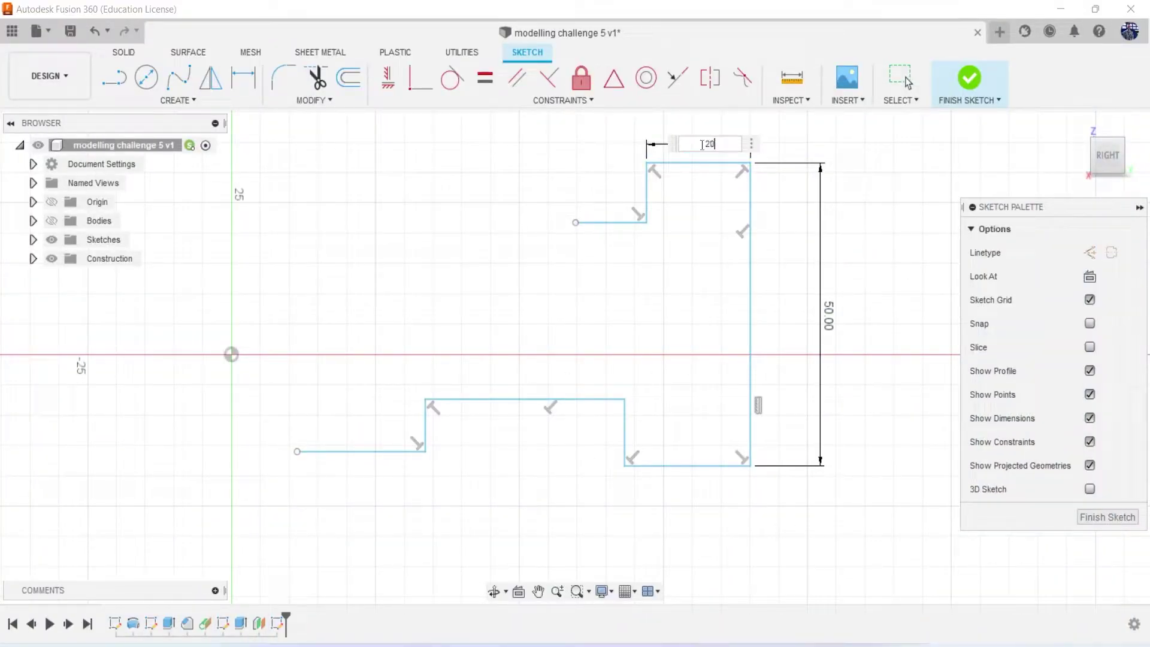
pyautogui.press('Return')
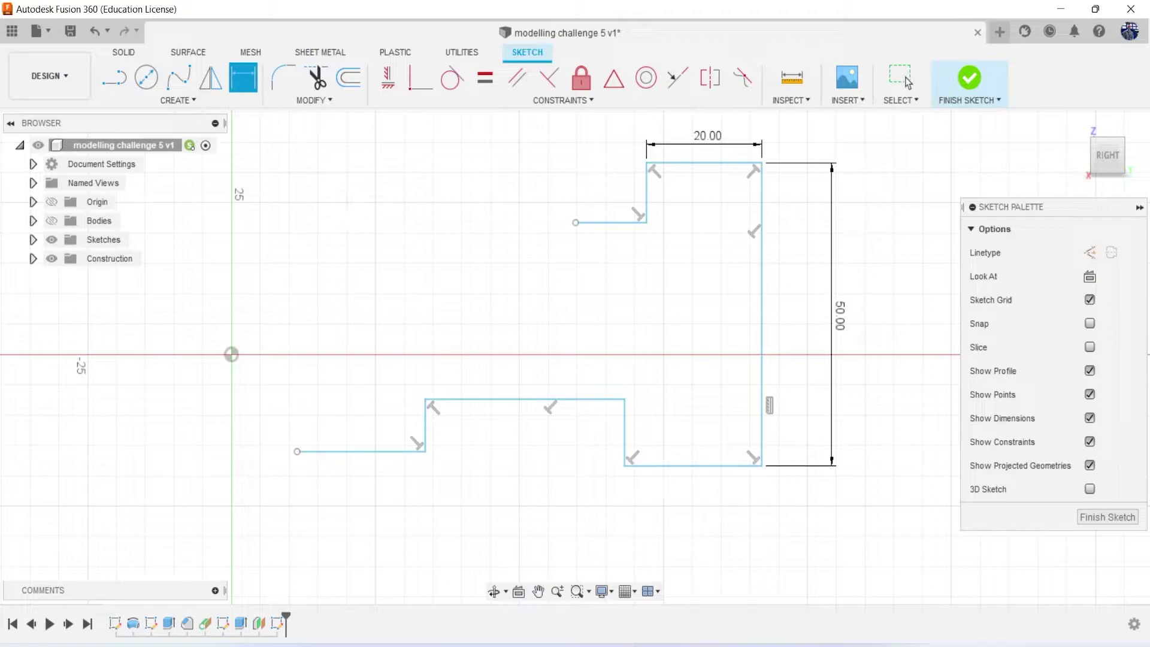
# Dimension the short top-left line and the bottom right ledge to 20 mm each
pyautogui.hotkey('alt', 'Tab')
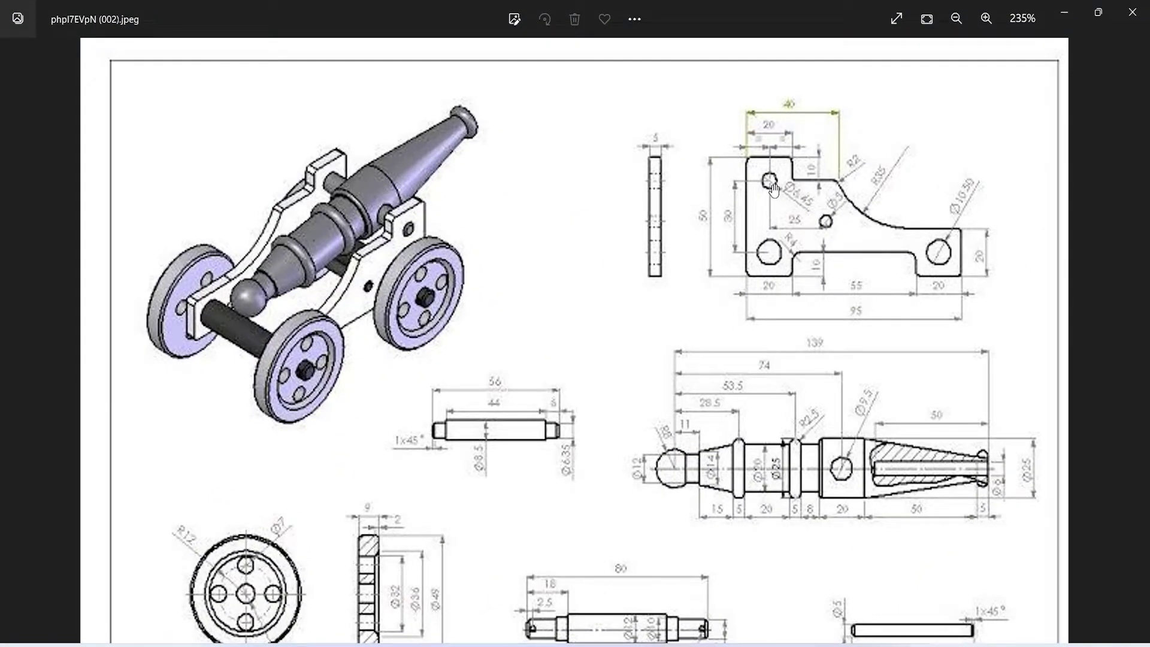
pyautogui.click(1065, 12)
pyautogui.click(605, 221)
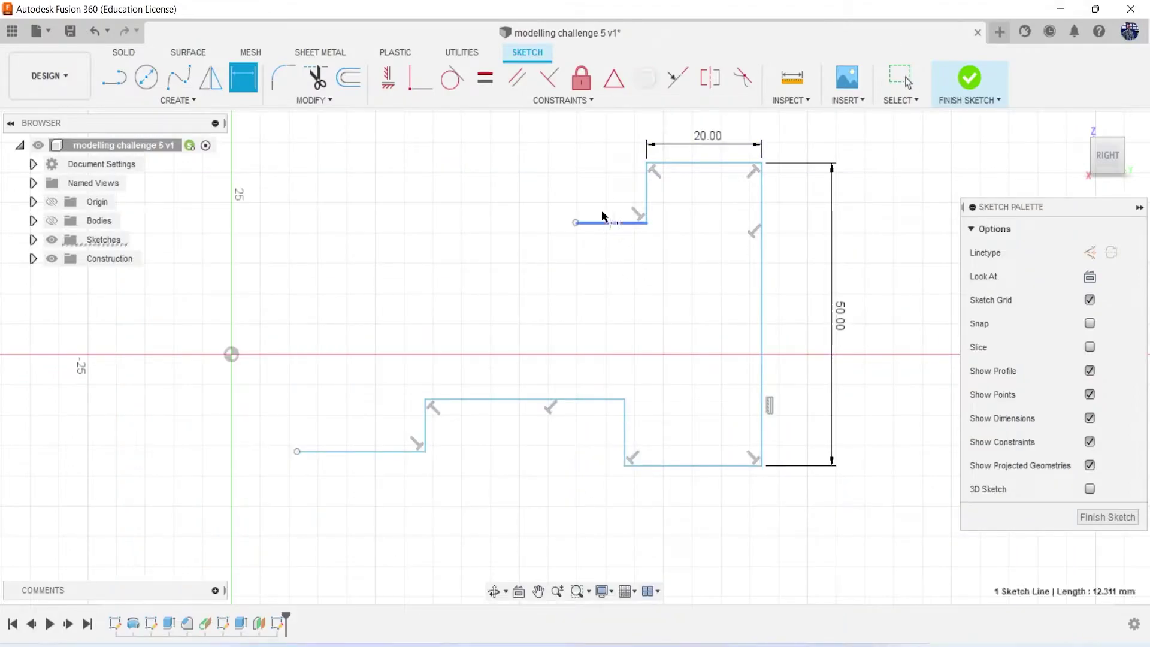
pyautogui.press('d')
pyautogui.click(595, 193)
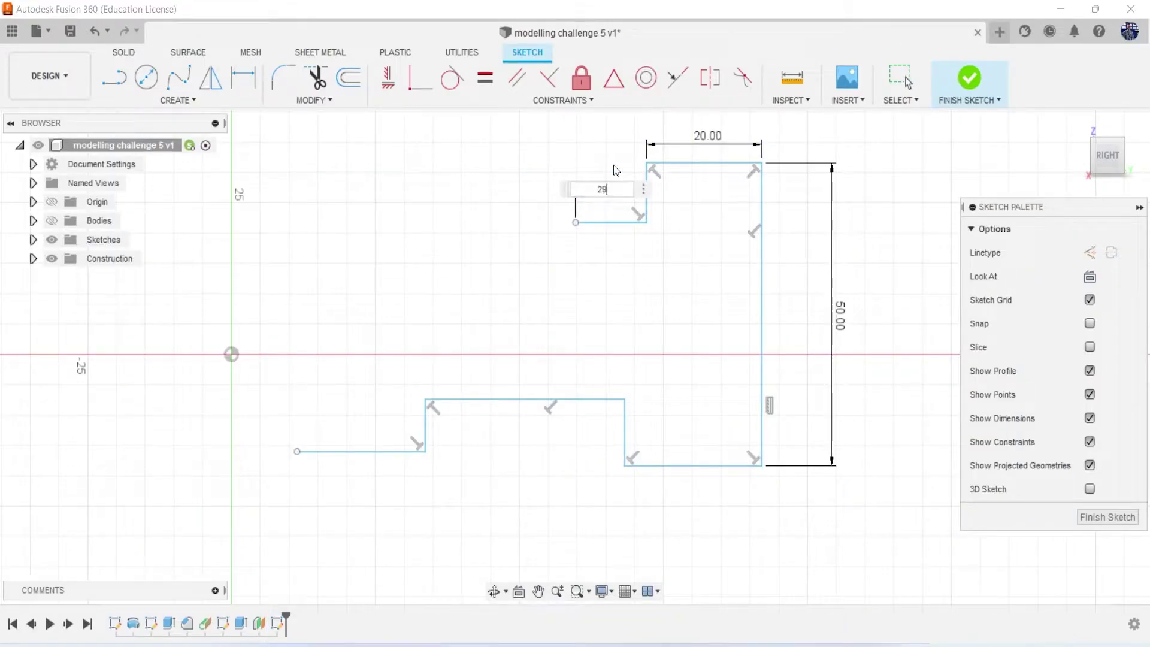
pyautogui.write('0')
pyautogui.press('Return')
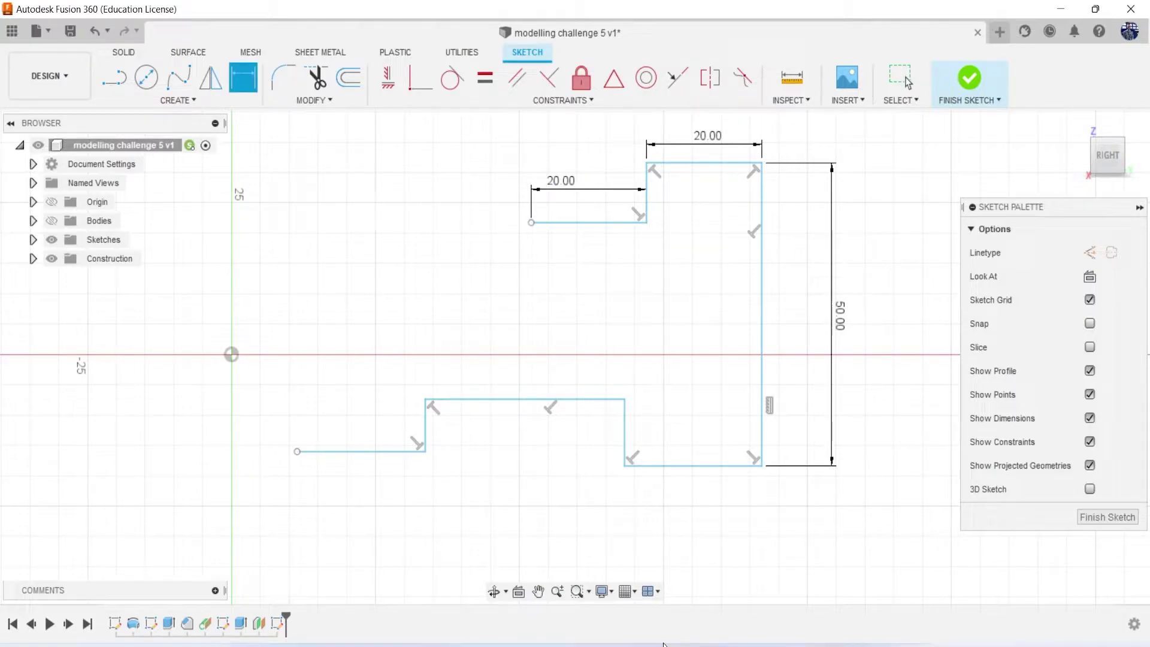
pyautogui.hotkey('alt', 'Tab')
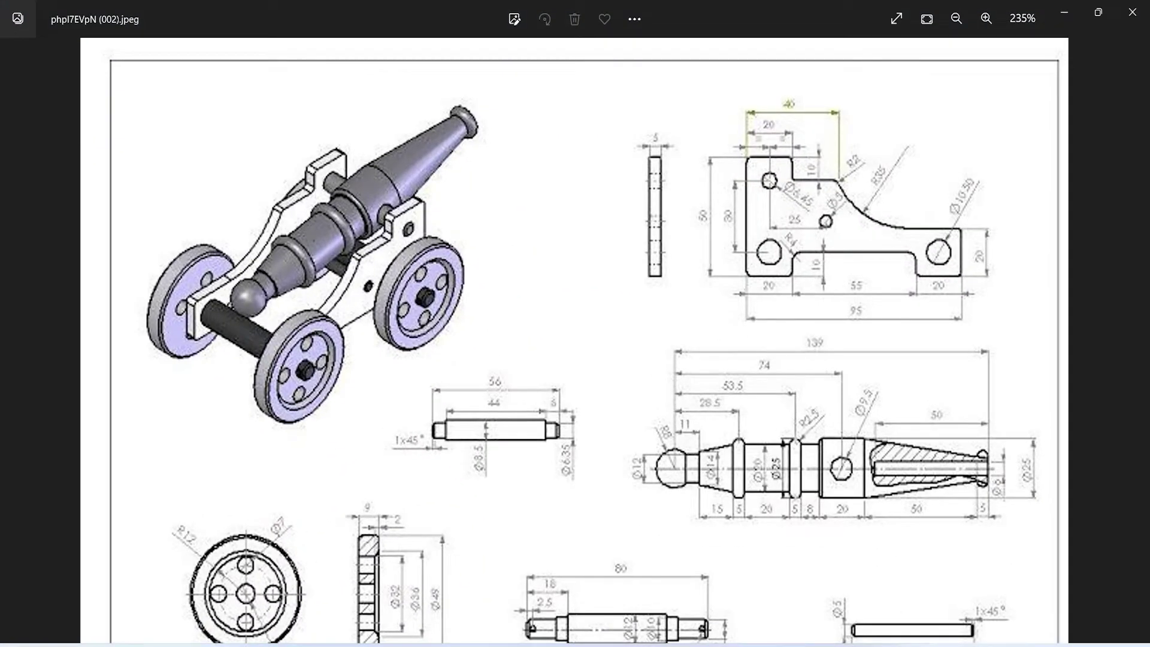
pyautogui.hotkey('alt', 'Tab')
pyautogui.click(742, 465)
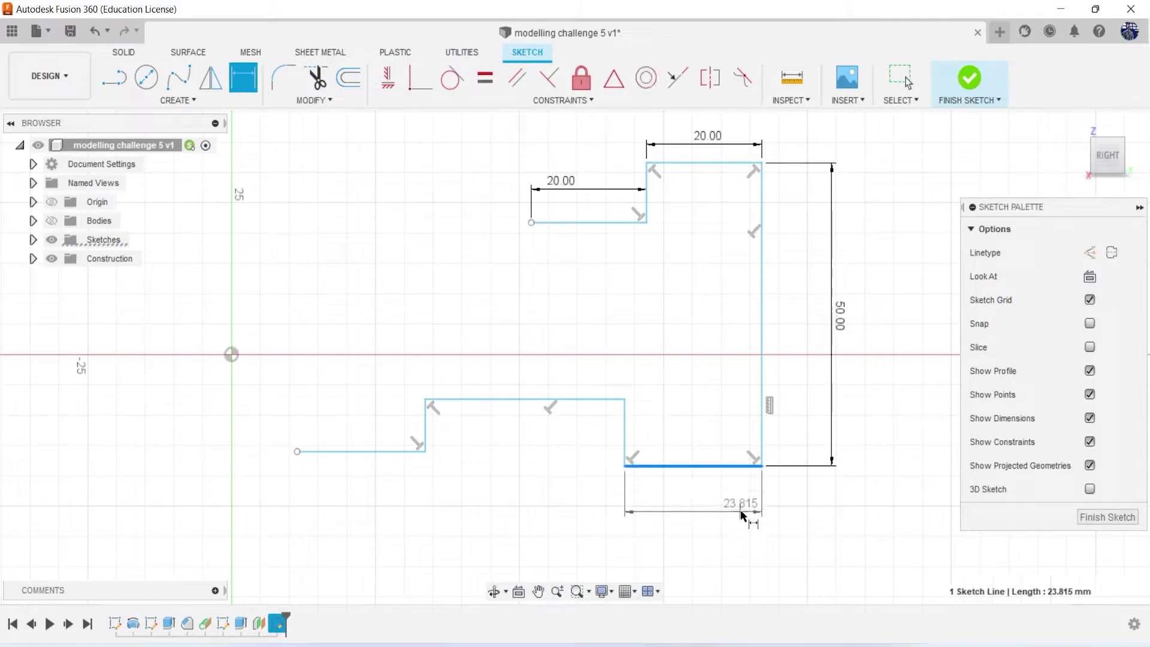
pyautogui.click(742, 514)
pyautogui.write('20')
pyautogui.press('Return')
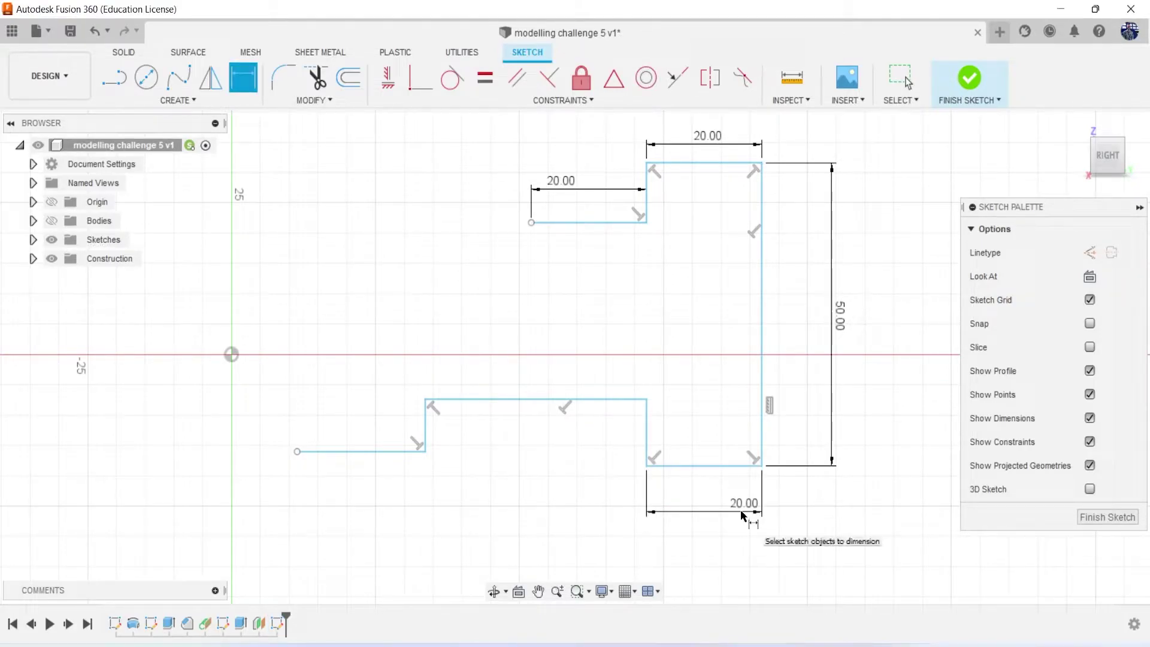
# Dimension the short vertical step to 10 mm and the long bottom span to 55 mm
pyautogui.hotkey('alt', 'Tab')
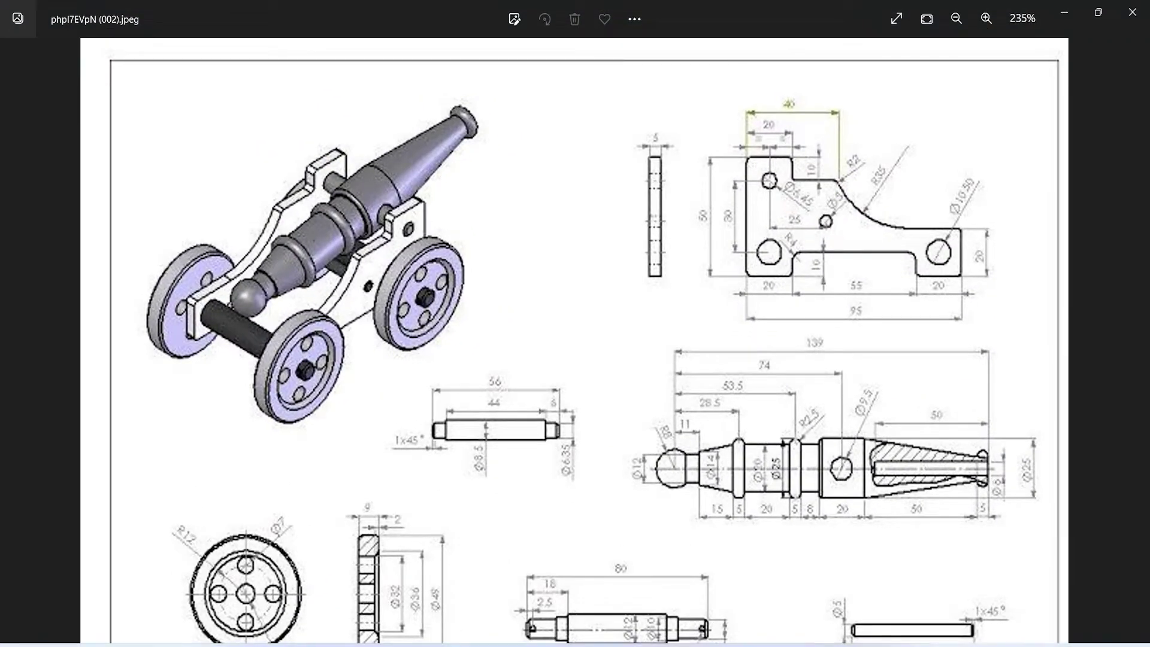
pyautogui.hotkey('alt', 'Tab')
pyautogui.click(647, 450)
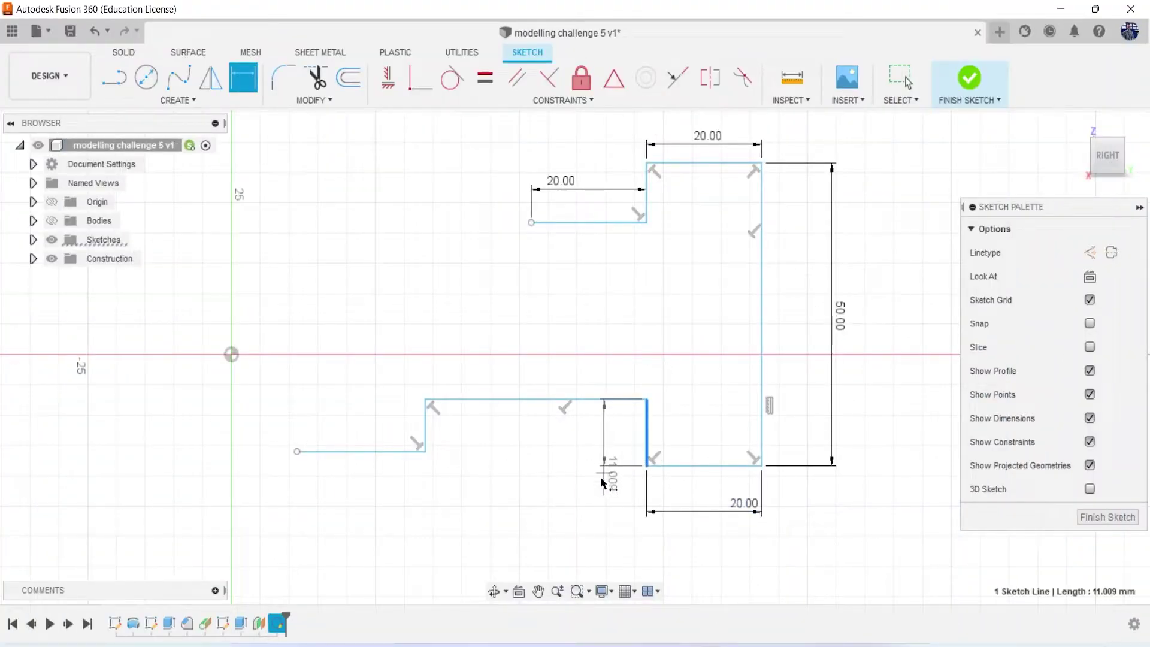
pyautogui.click(602, 482)
pyautogui.write('11')
pyautogui.press('Return')
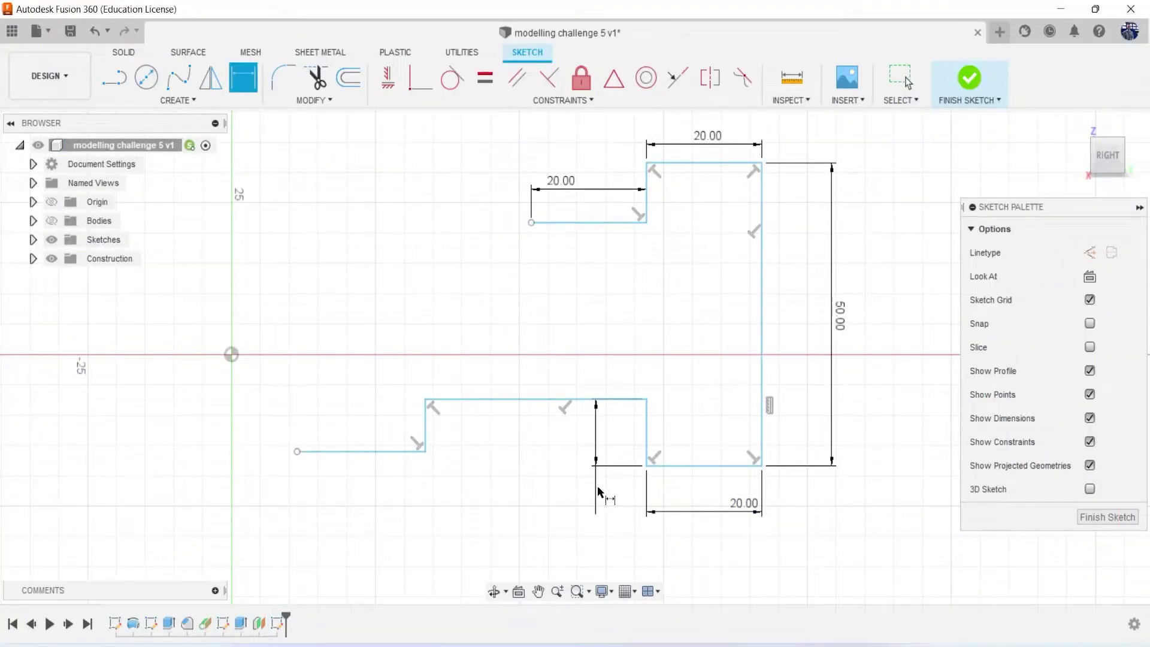
pyautogui.hotkey('alt', 'Tab')
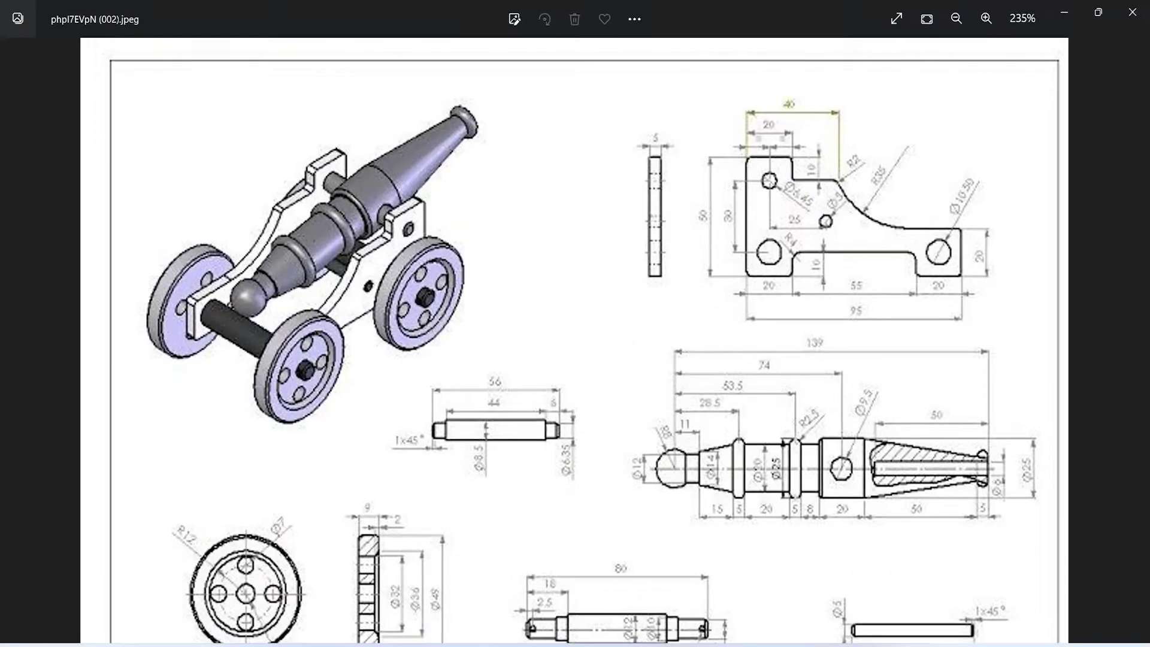
pyautogui.hotkey('alt', 'Tab')
pyautogui.click(524, 406)
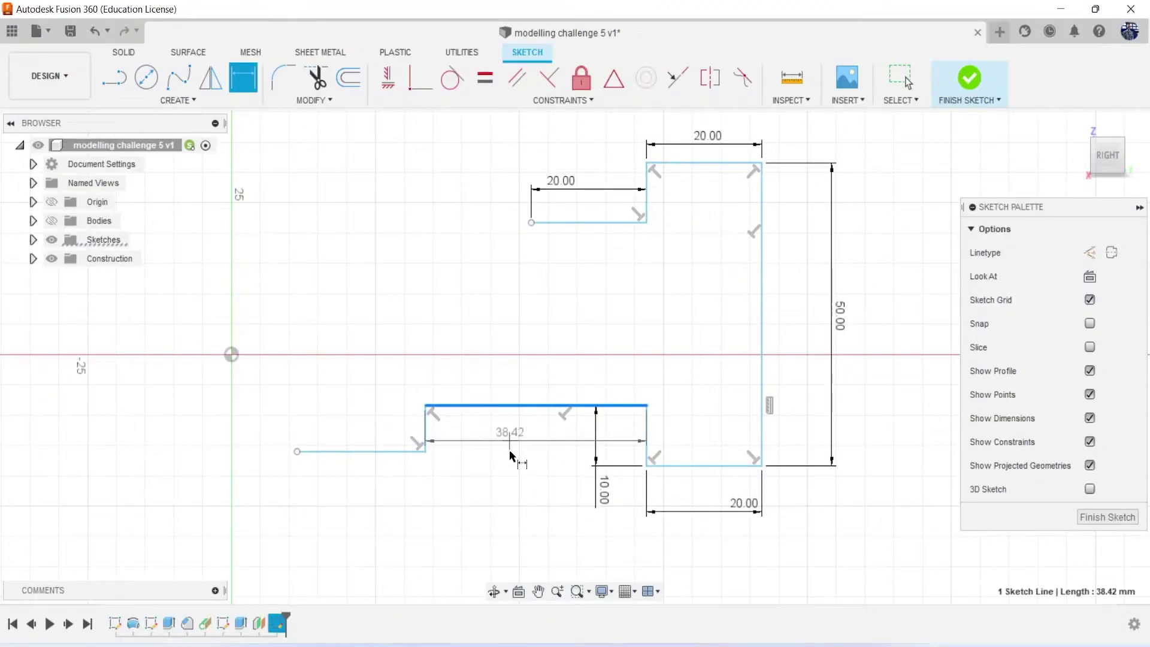
pyautogui.click(518, 556)
pyautogui.write('55')
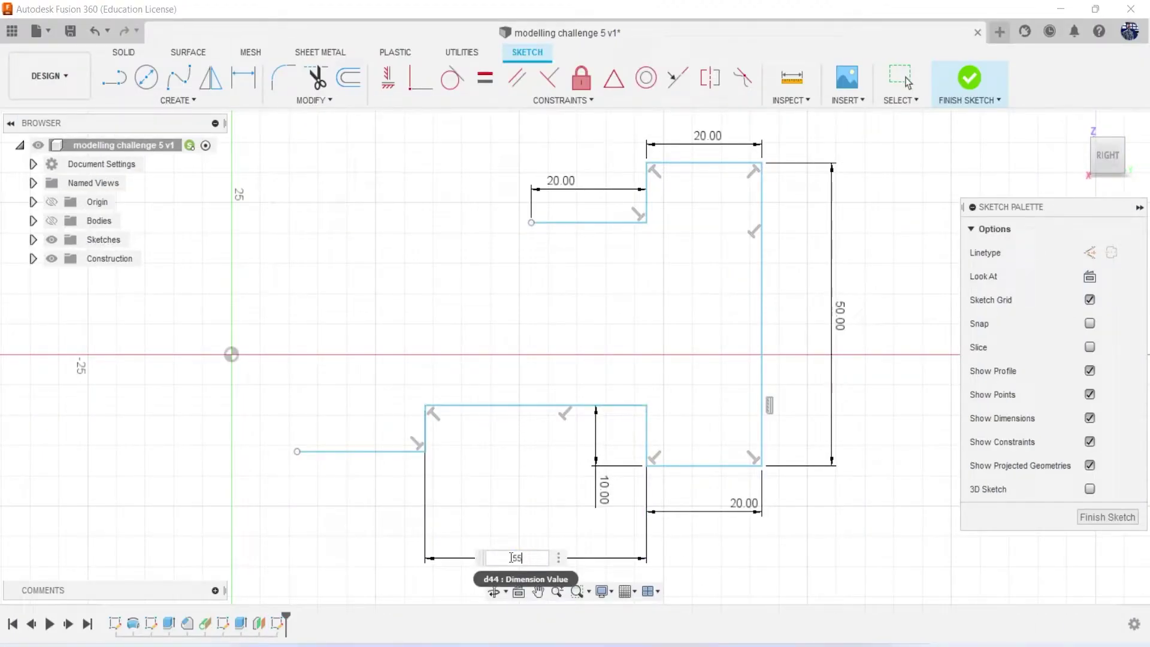
pyautogui.press('Return')
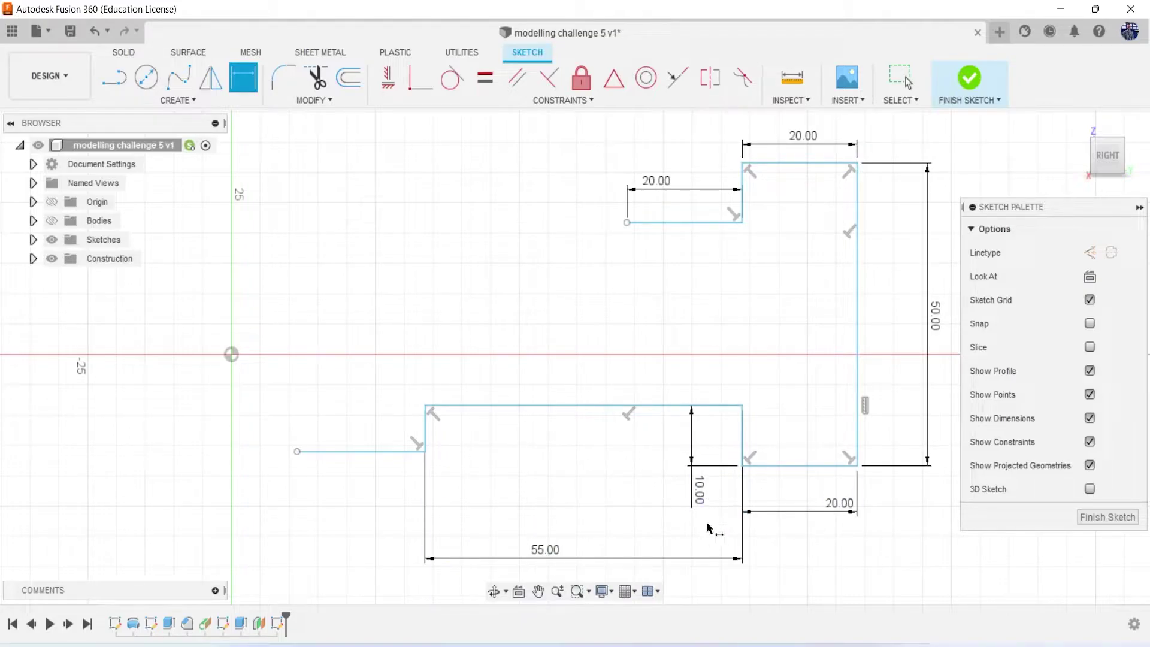
# Dimension the left stub line to 20 mm after checking the reference drawing
pyautogui.hotkey('alt', 'Tab')
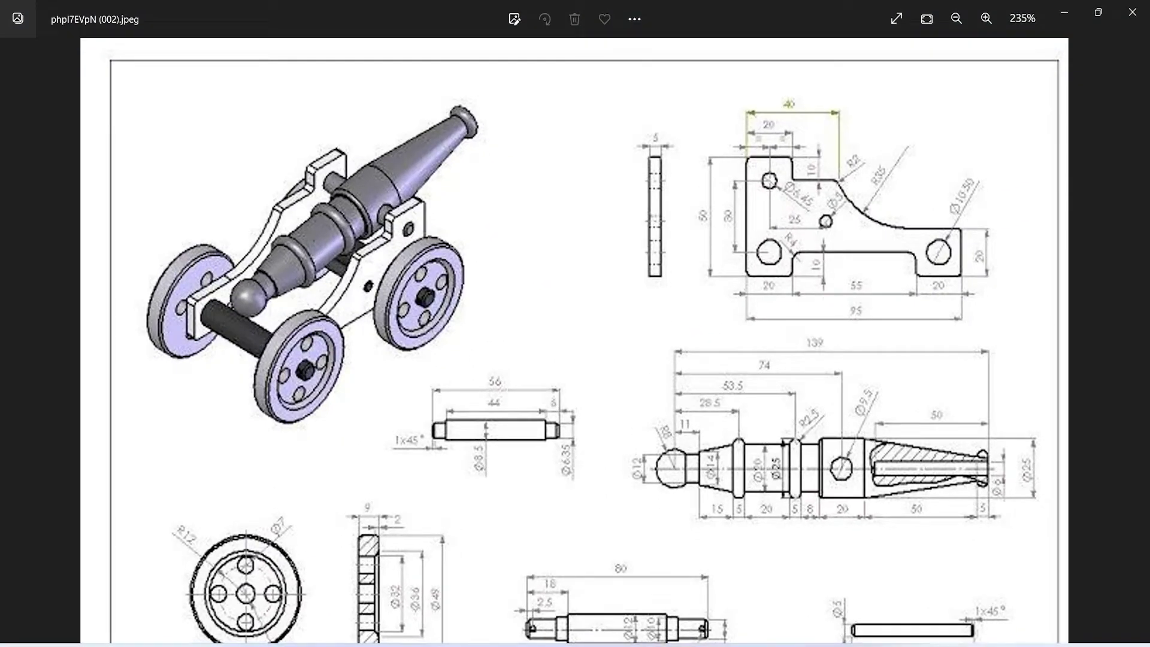
pyautogui.hotkey('alt', 'Tab')
pyautogui.hotkey('alt', 'Tab')
pyautogui.hotkey('alt', 'Tab')
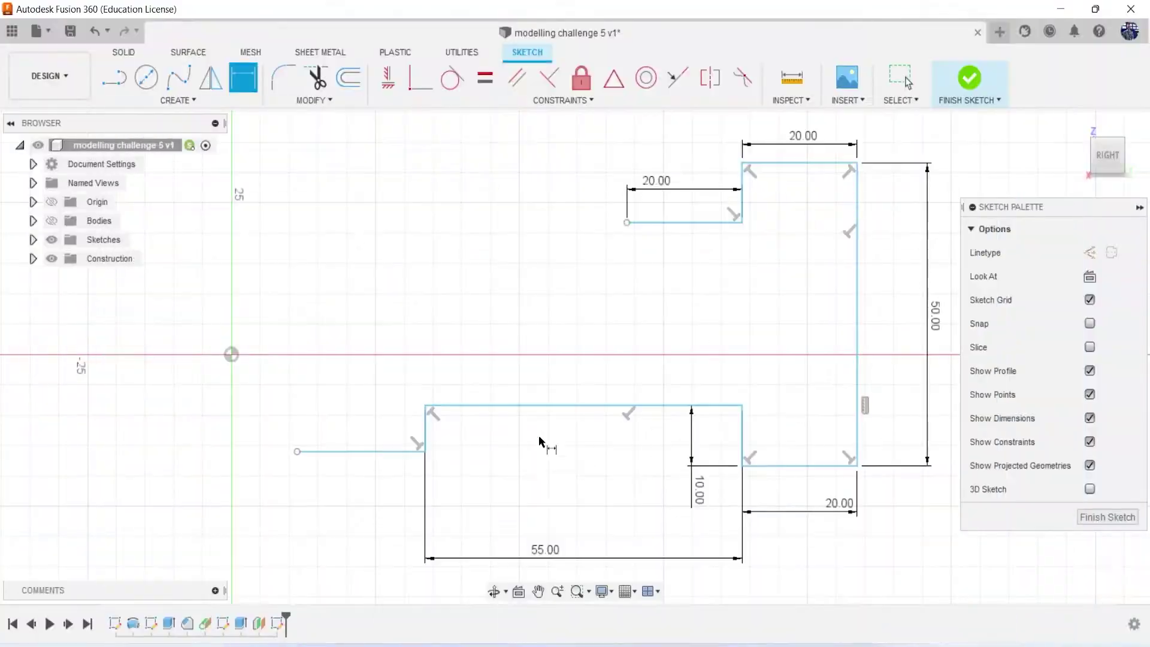
pyautogui.click(385, 451)
pyautogui.click(383, 508)
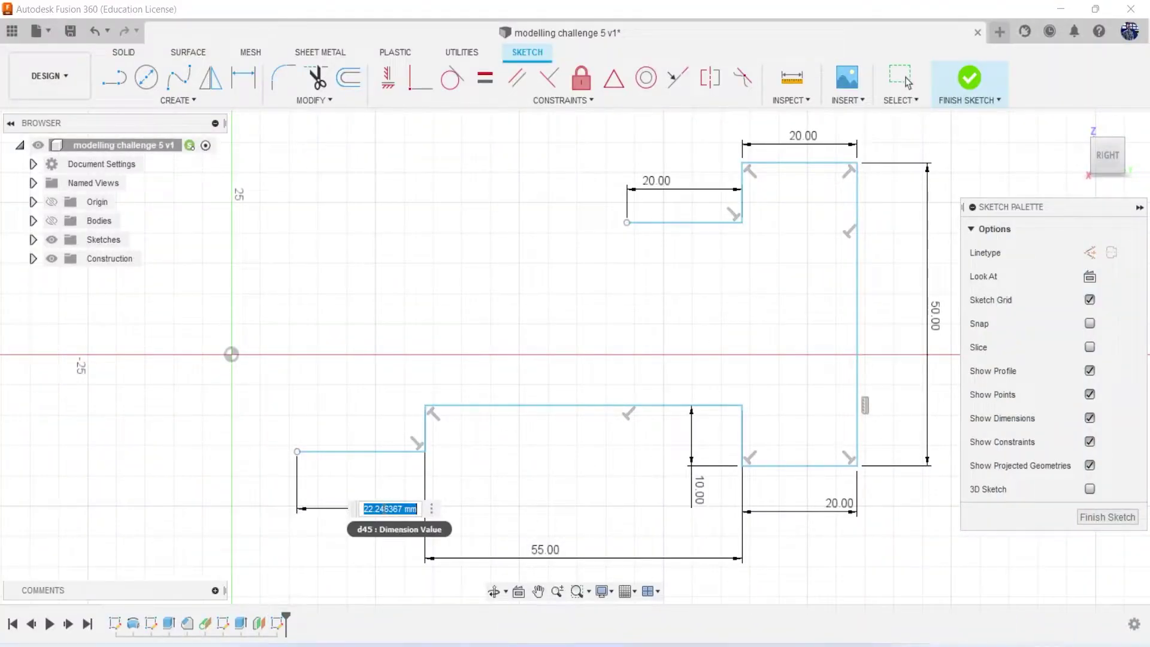
pyautogui.write('20')
pyautogui.press('Return')
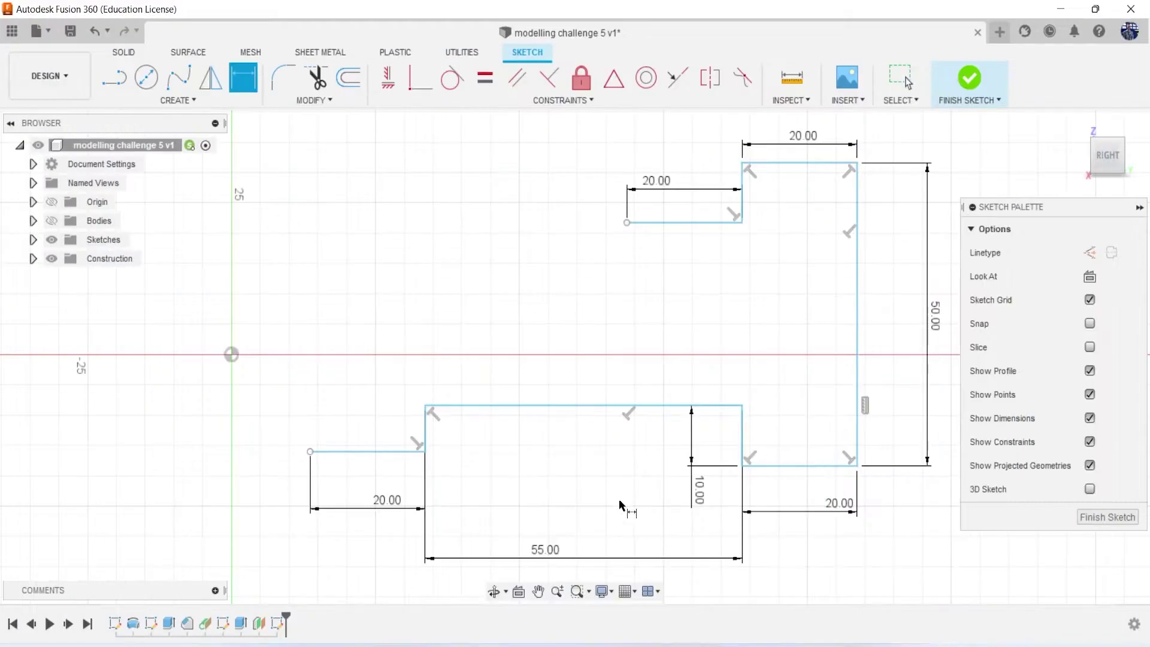
# Draw lines up from the stub's left end and across to form the left edge and top ledge
pyautogui.click(309, 451)
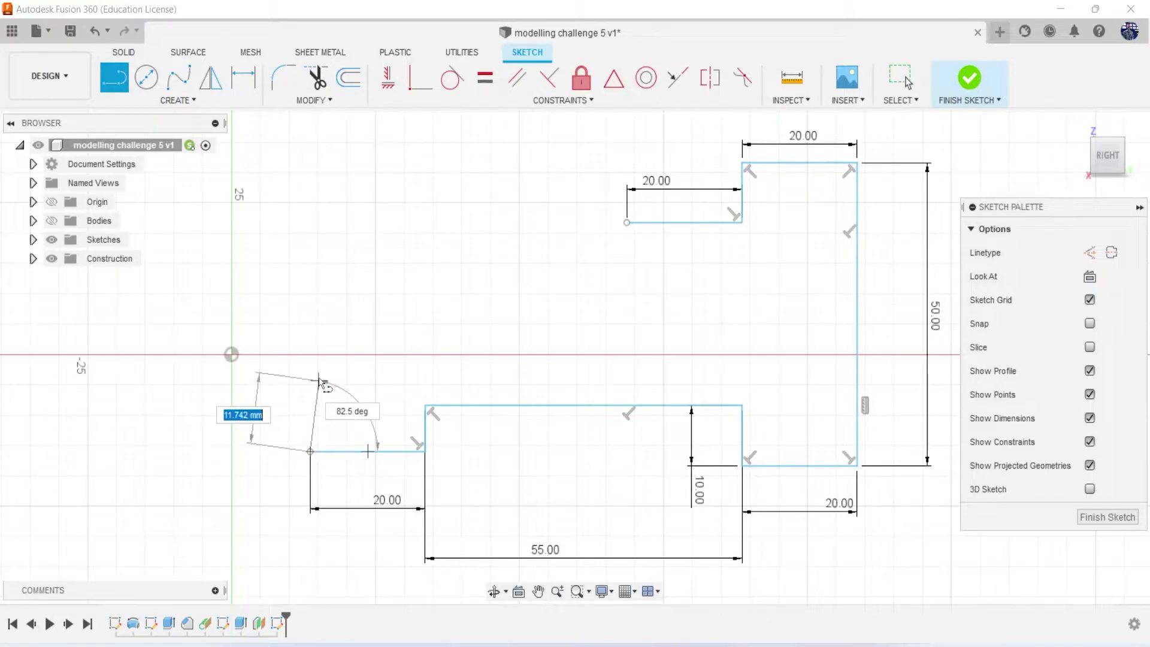
pyautogui.click(310, 354)
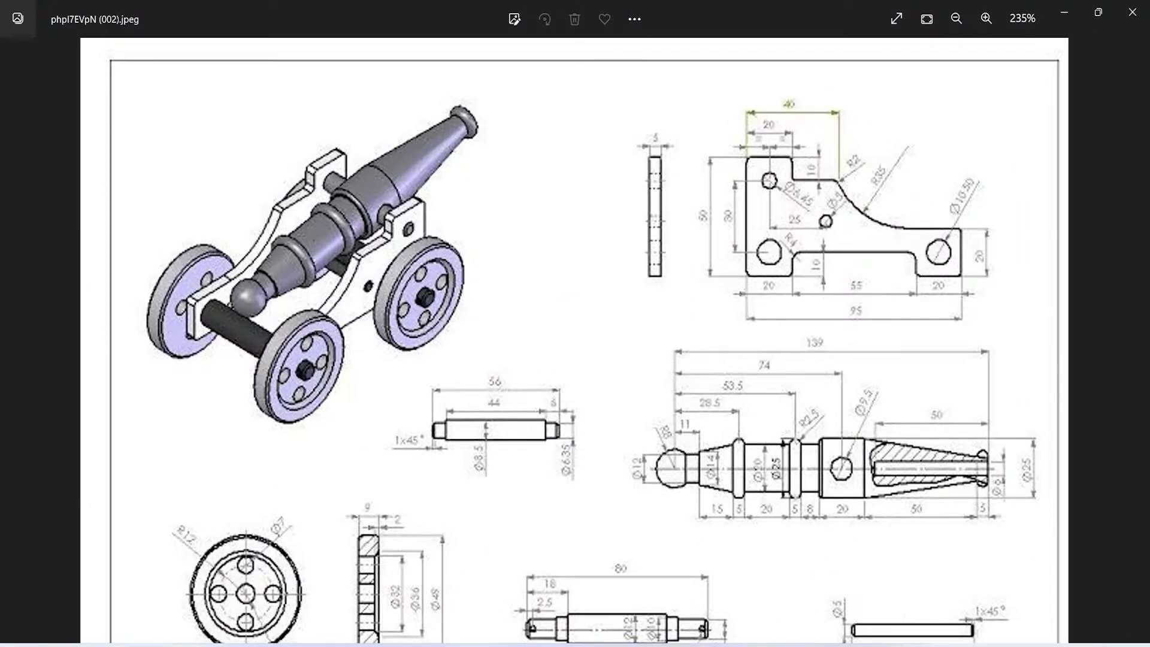
pyautogui.click(457, 353)
pyautogui.moveTo(457, 354); pyautogui.dragTo(473, 377)
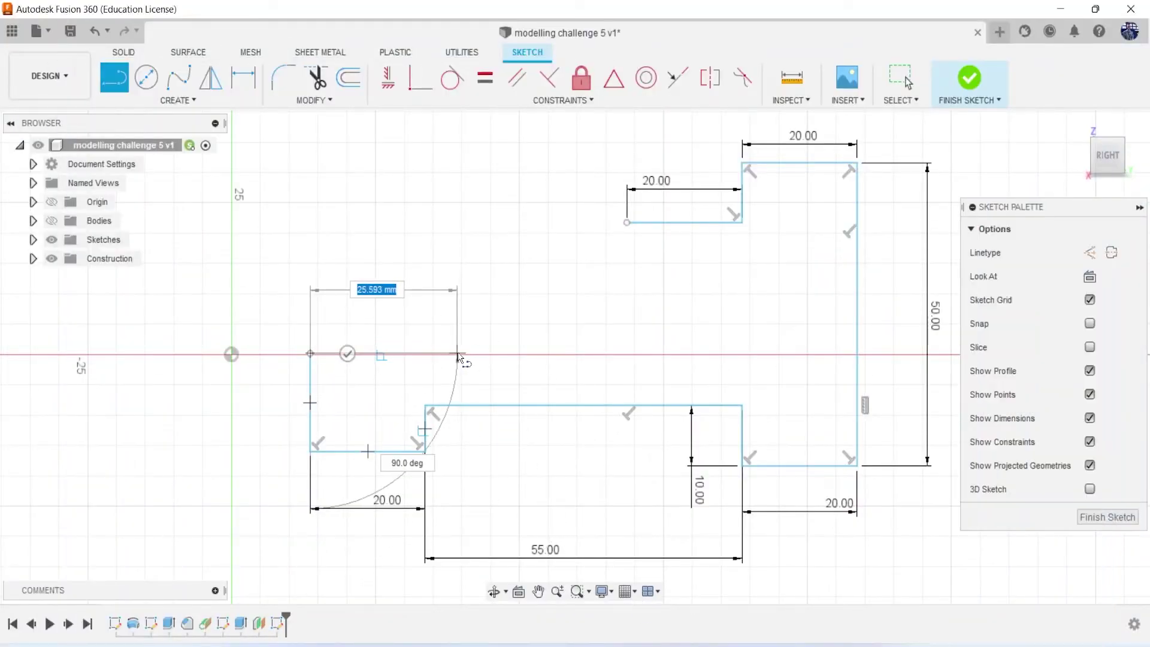
pyautogui.press('Escape')
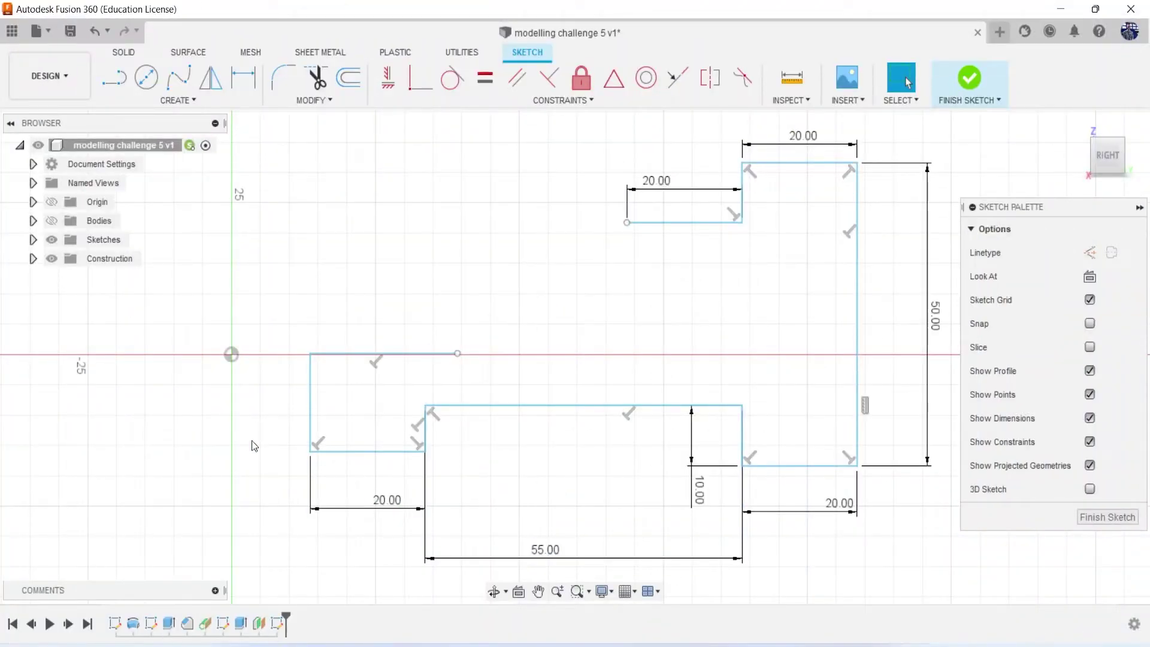
# Dimension the new left edge and top ledge to 20 mm each, then recheck the reference
pyautogui.press('d')
pyautogui.click(311, 412)
pyautogui.click(278, 434)
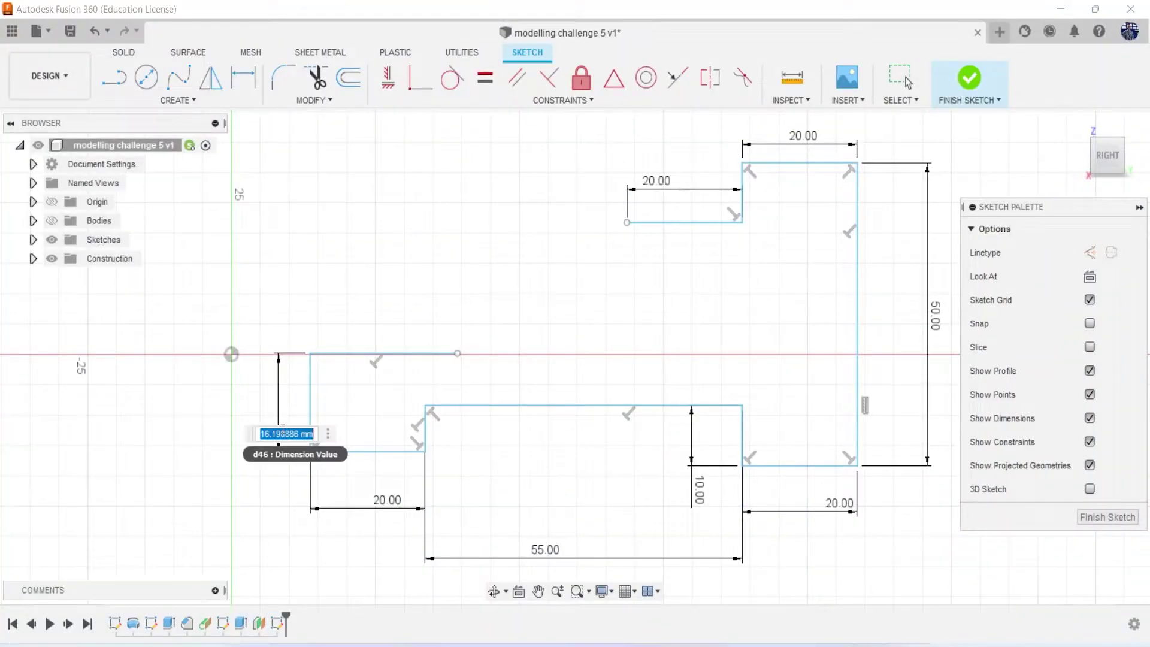
pyautogui.write('20')
pyautogui.press('Return')
pyautogui.click(446, 330)
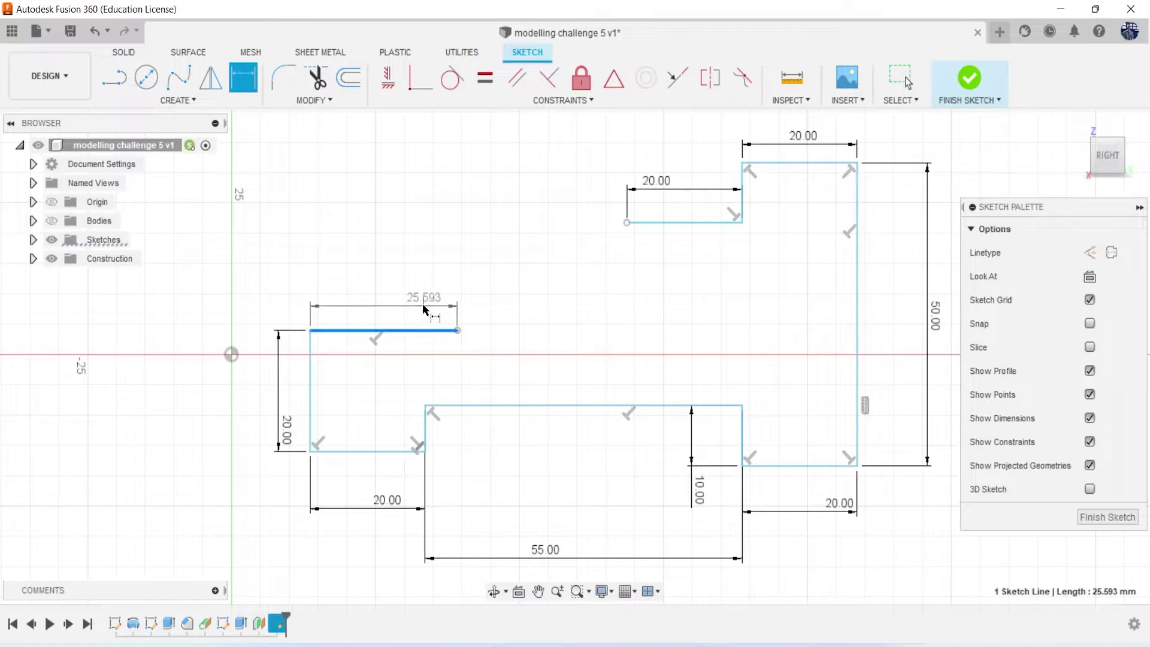
pyautogui.click(424, 305)
pyautogui.write('20')
pyautogui.press('Return')
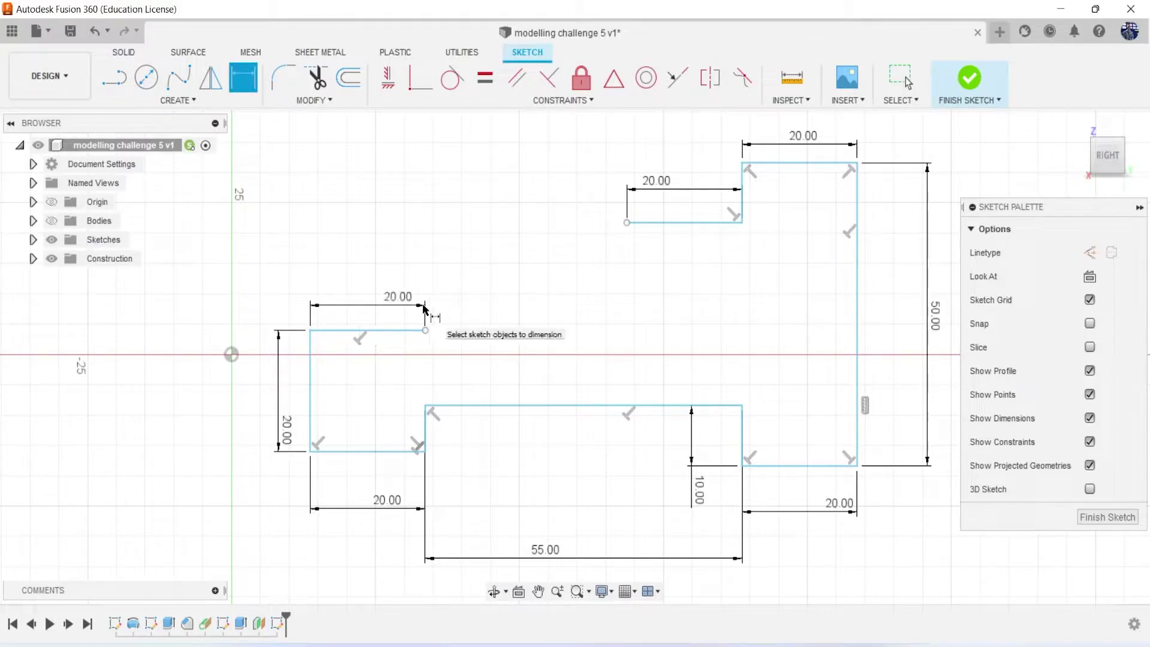
pyautogui.click(689, 574)
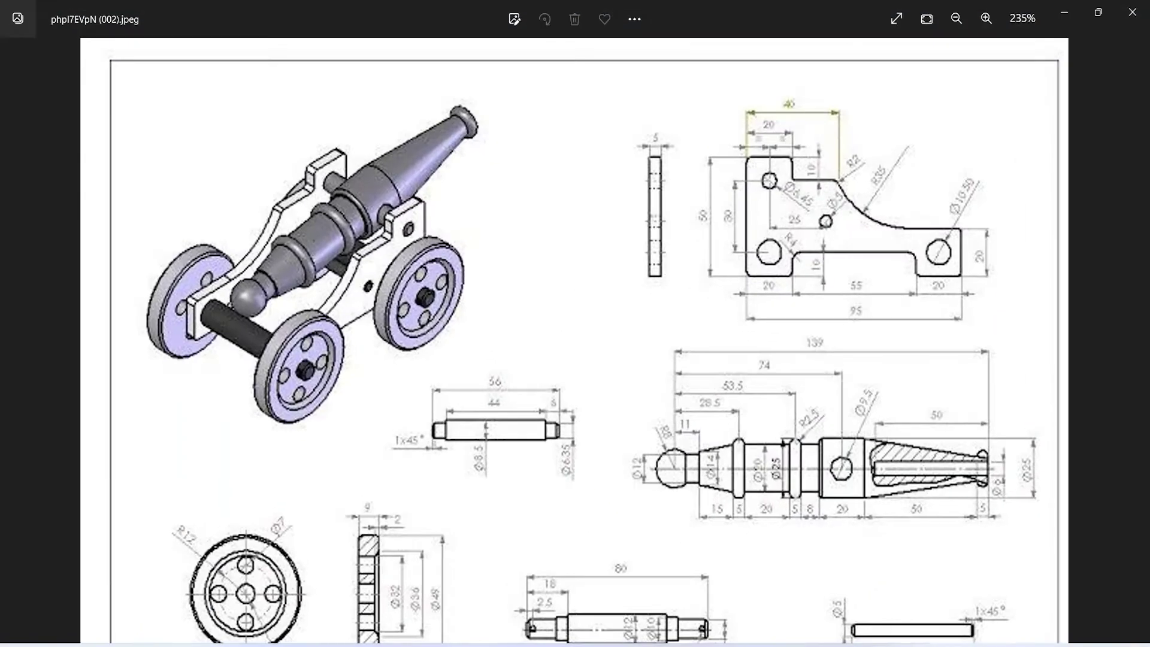
pyautogui.hotkey('alt', 'Tab')
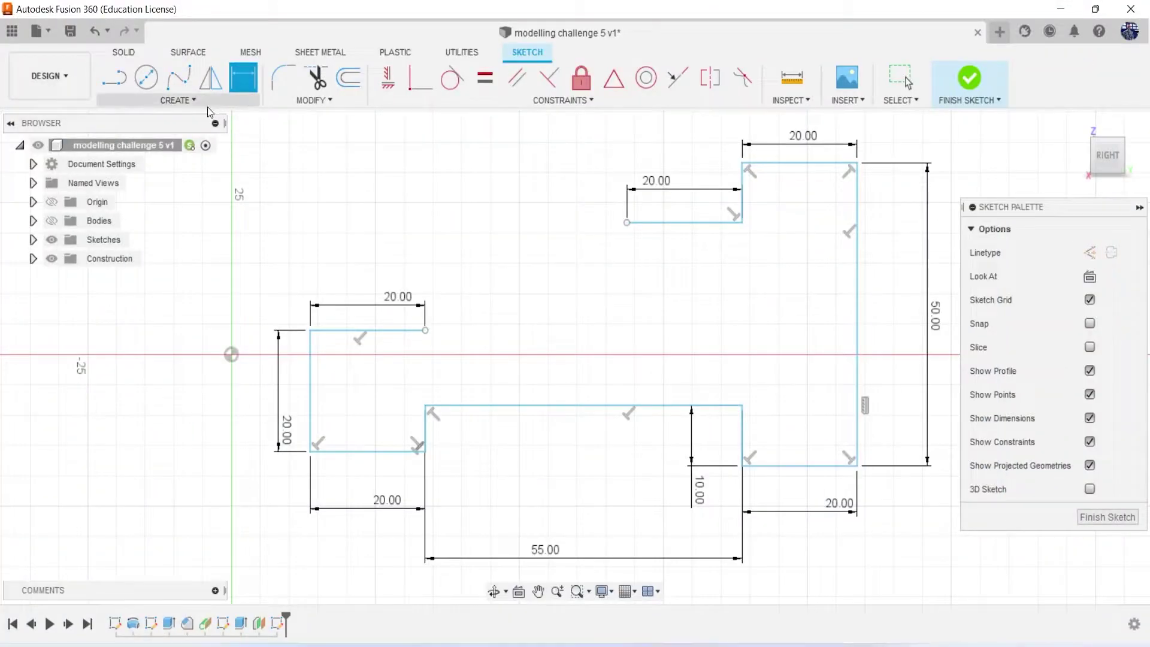
# Draw a three-point arc from the top ledge's end to the upper step's corner
pyautogui.click(207, 101)
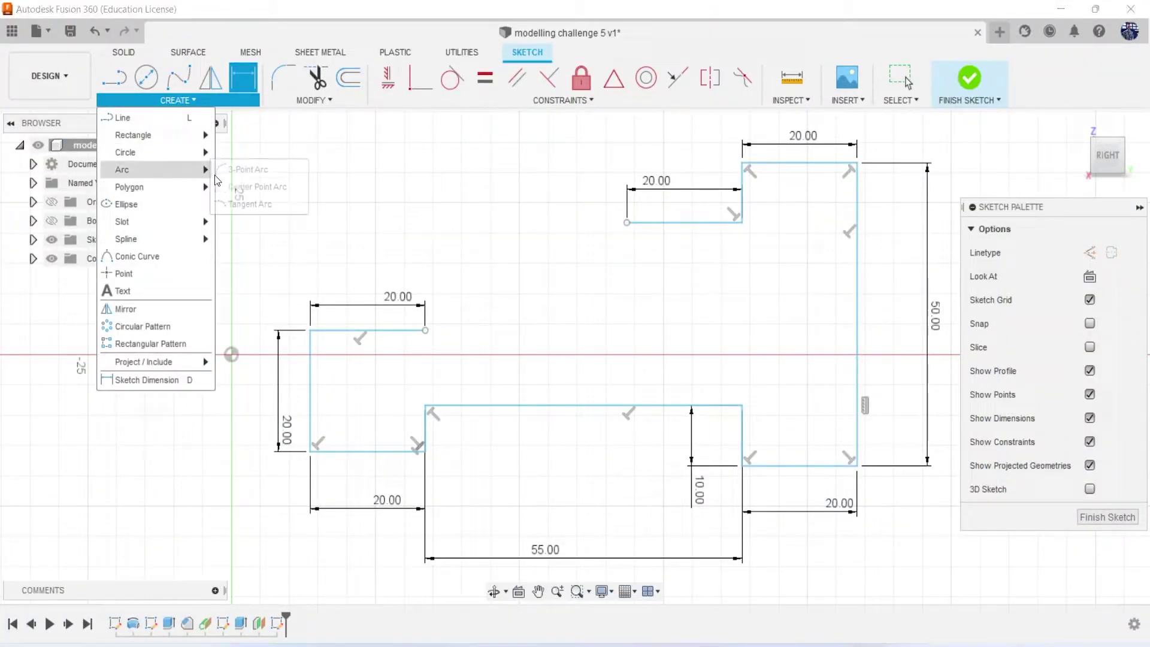
pyautogui.click(257, 177)
pyautogui.click(425, 330)
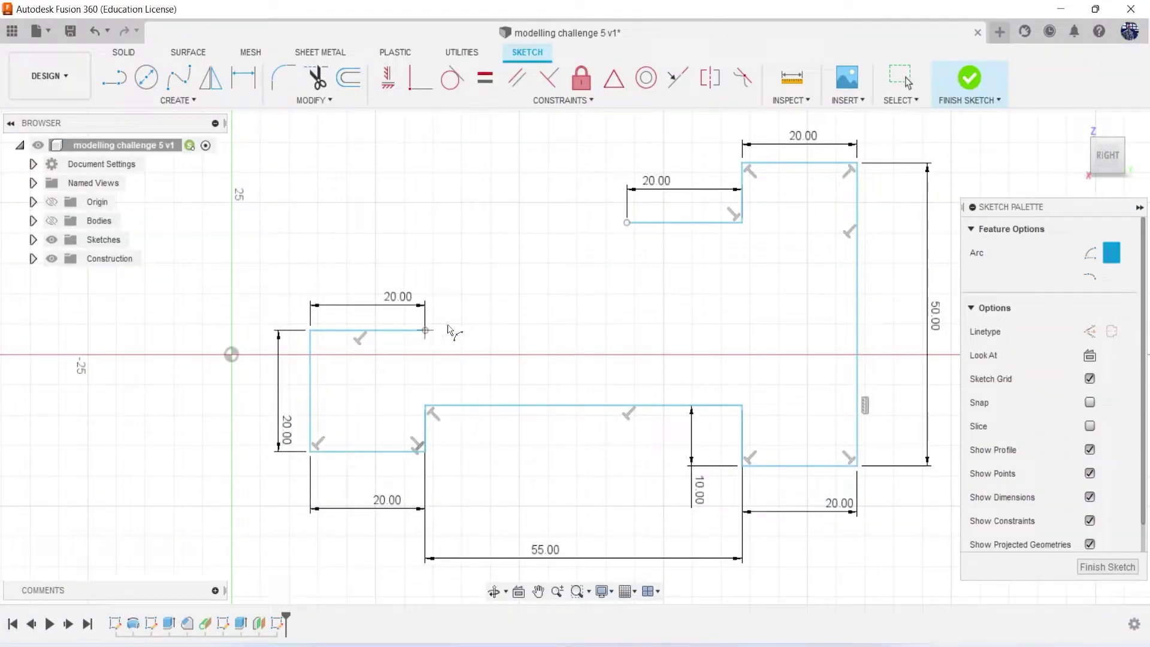
pyautogui.click(626, 223)
pyautogui.click(602, 256)
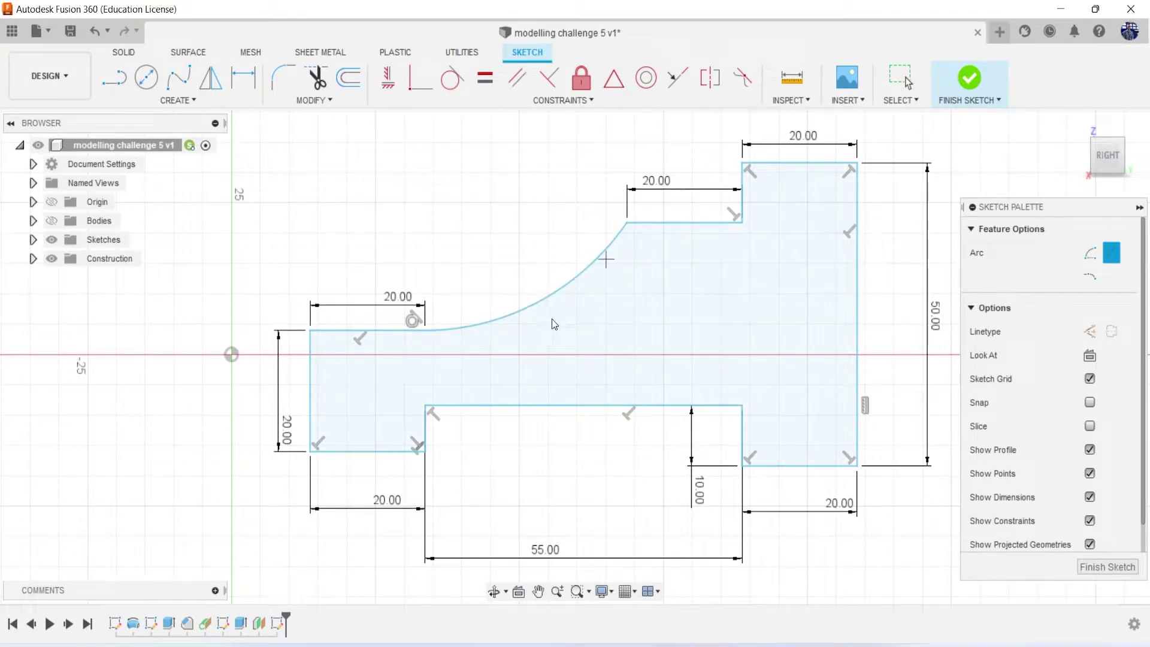
# Add a radius dimension to the arc, attempting a 30 mm value
pyautogui.press('d')
pyautogui.click(537, 301)
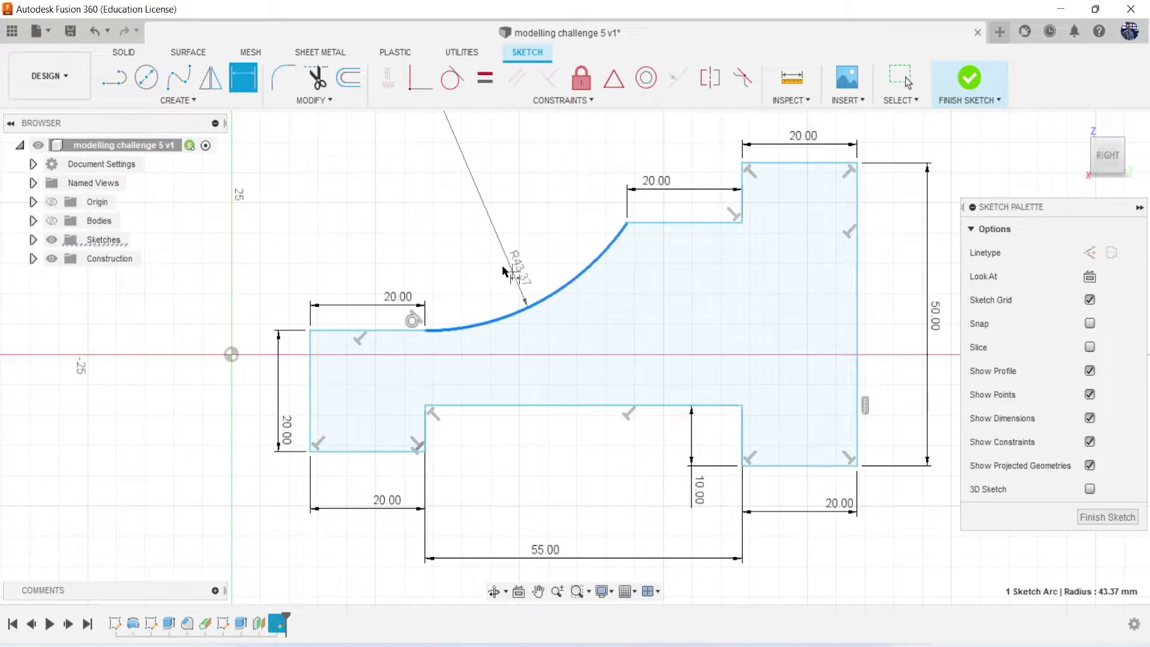
pyautogui.click(530, 258)
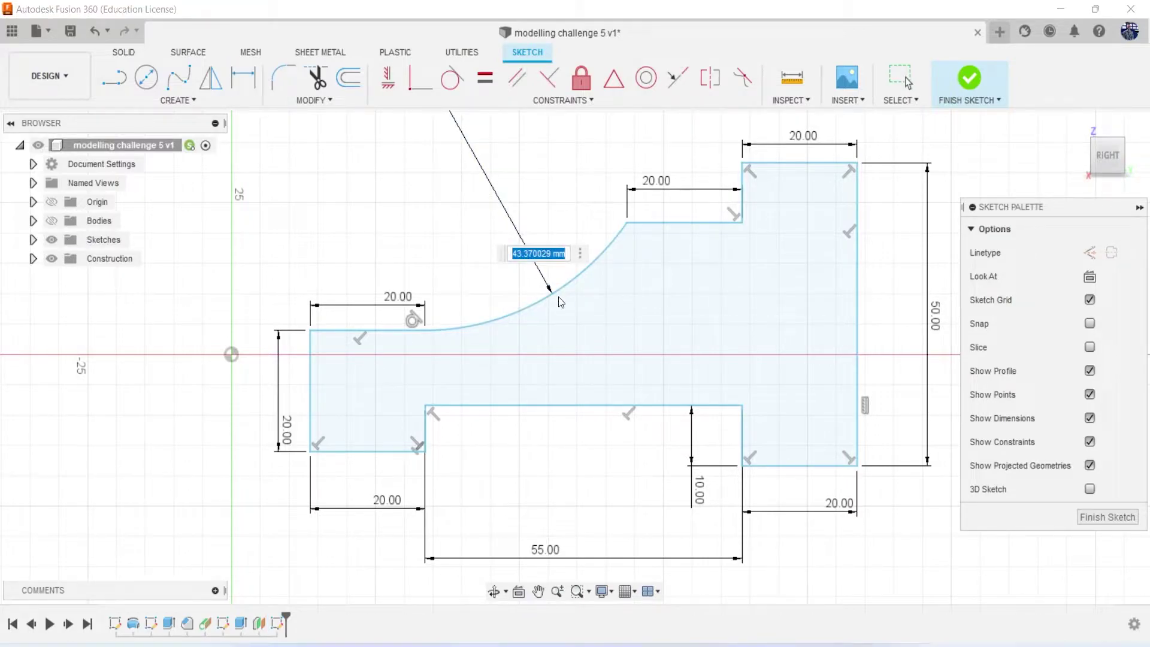
pyautogui.write('30')
pyautogui.press('Return')
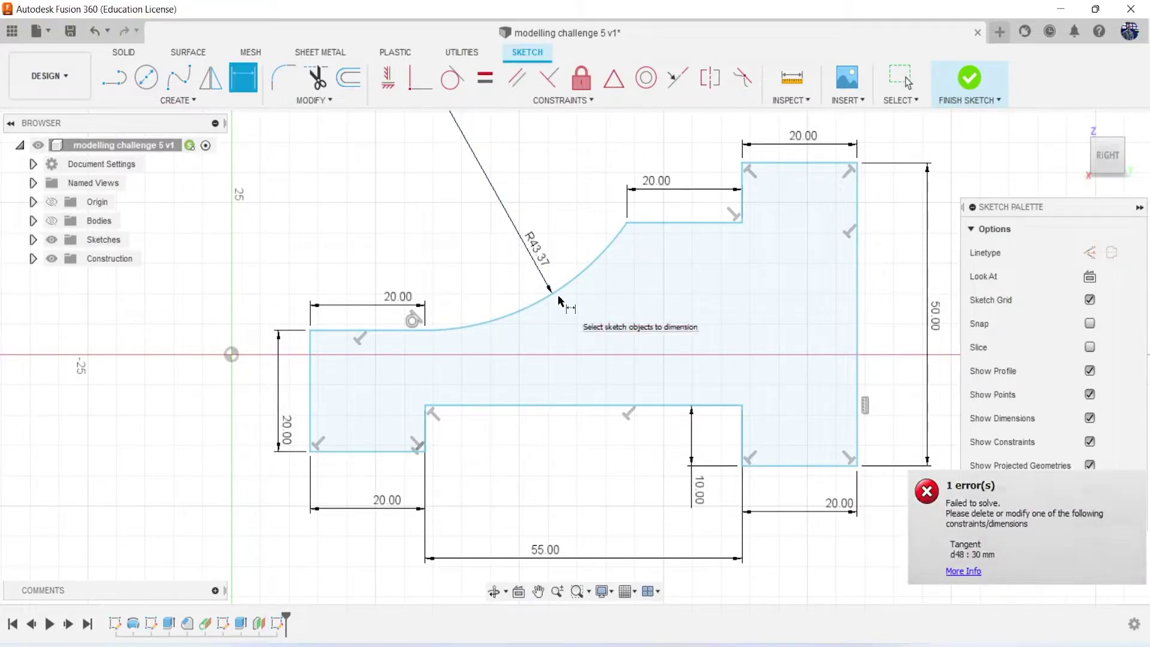
pyautogui.scroll(2, 548, 249)
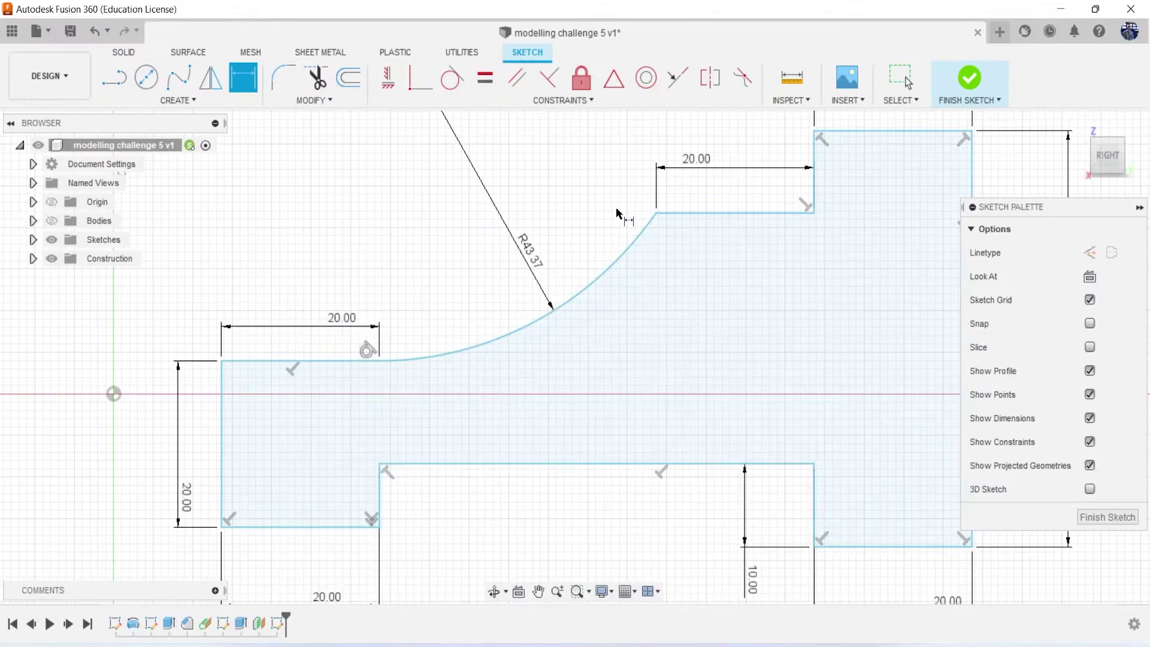
pyautogui.scroll(-2, 576, 294)
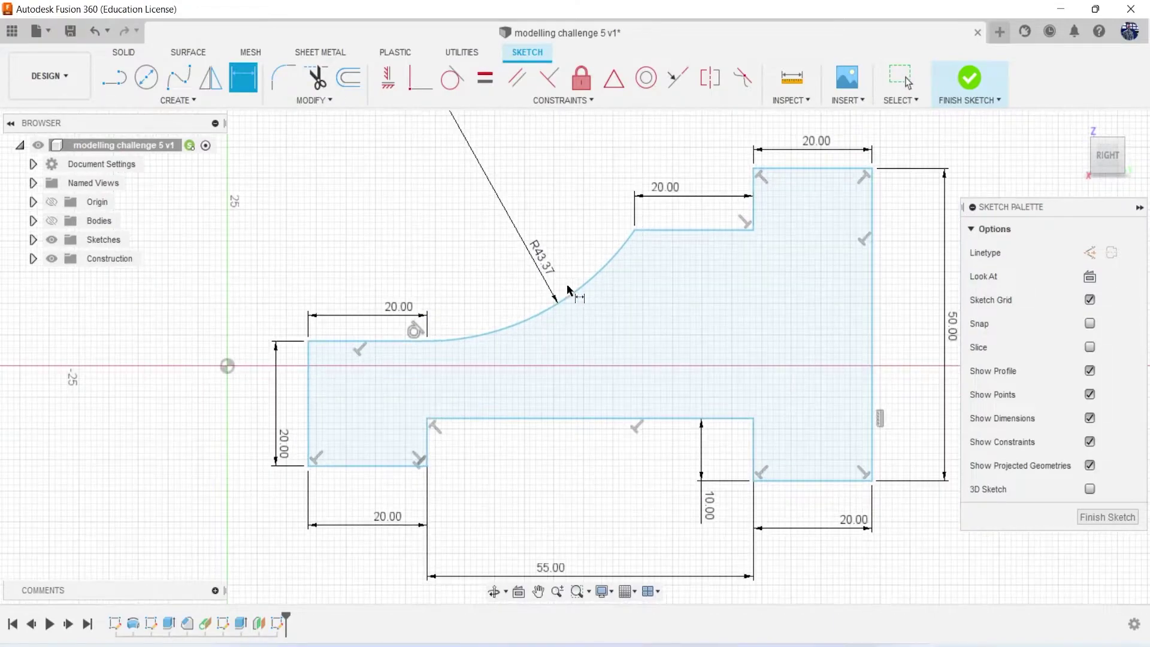
pyautogui.scroll(1, 567, 292)
pyautogui.scroll(2, 567, 292)
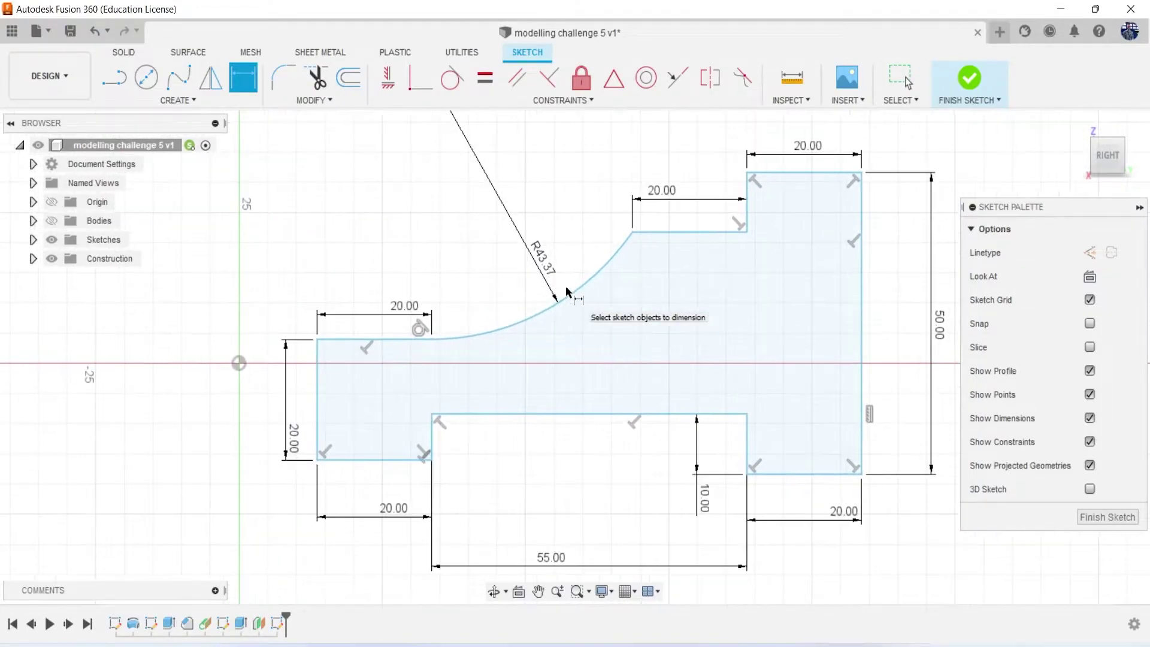
pyautogui.press('Escape')
# Delete the arc's 43.37 radius dimension and compare against the reference drawing
pyautogui.click(553, 297)
pyautogui.moveTo(553, 297); pyautogui.dragTo(549, 317)
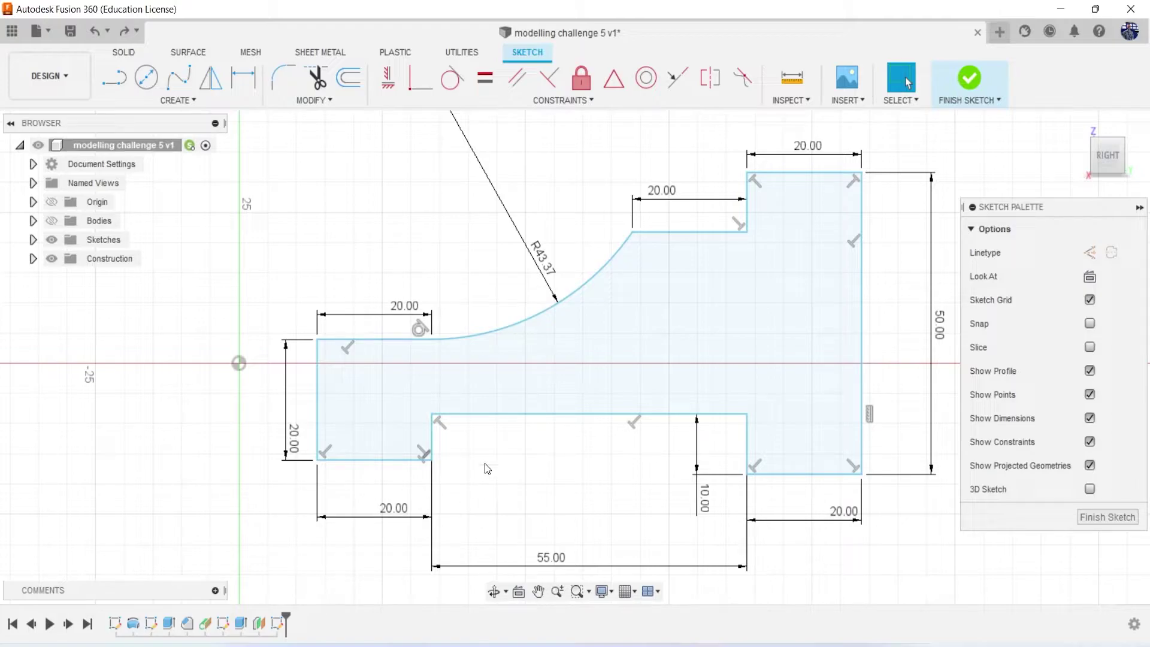
pyautogui.press('Delete')
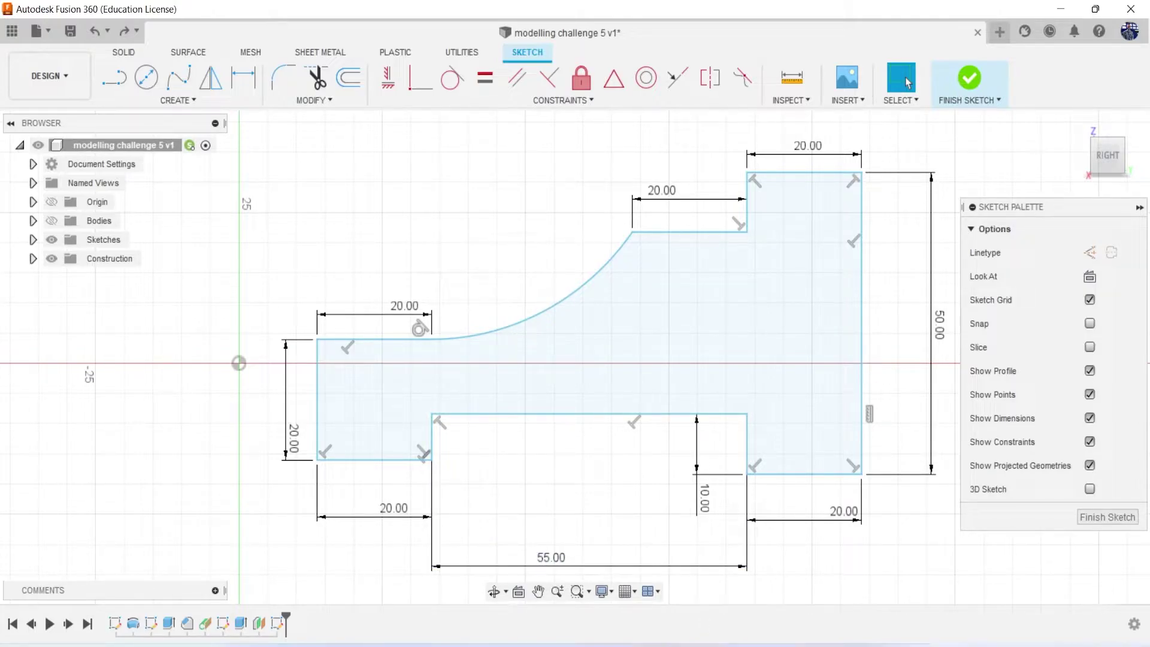
pyautogui.hotkey('alt', 'Tab')
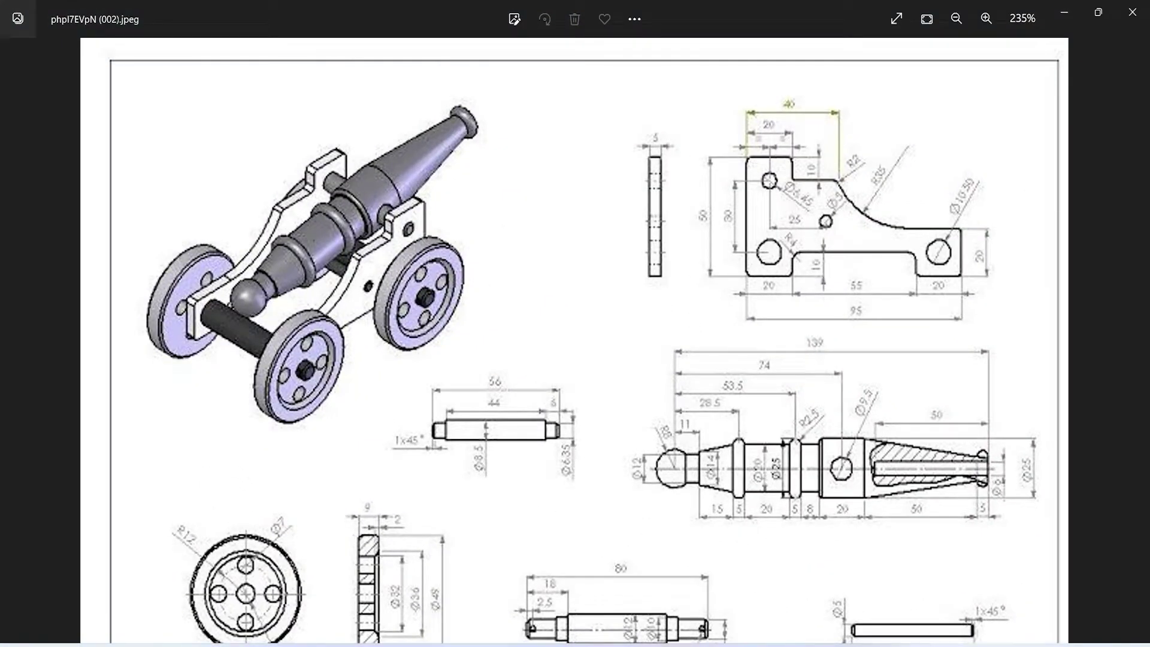
pyautogui.hotkey('alt', 'Tab')
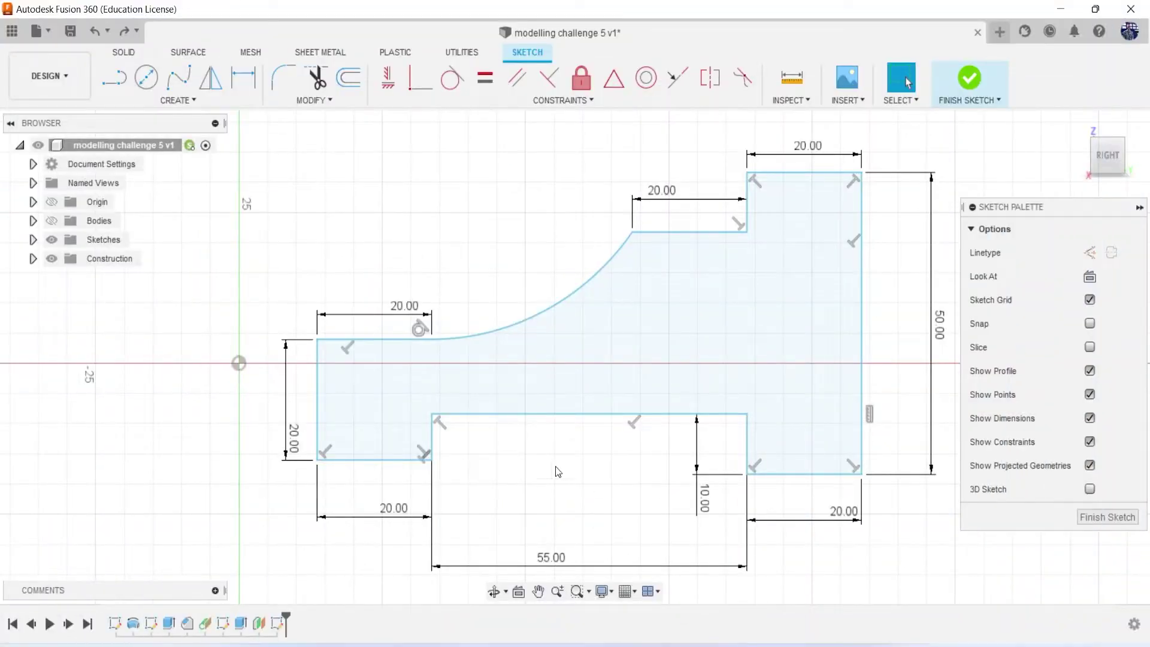
# Dimension the short inner left notch edge to 10 mm and check the arc's freedom
pyautogui.press('d')
pyautogui.click(433, 449)
pyautogui.click(480, 458)
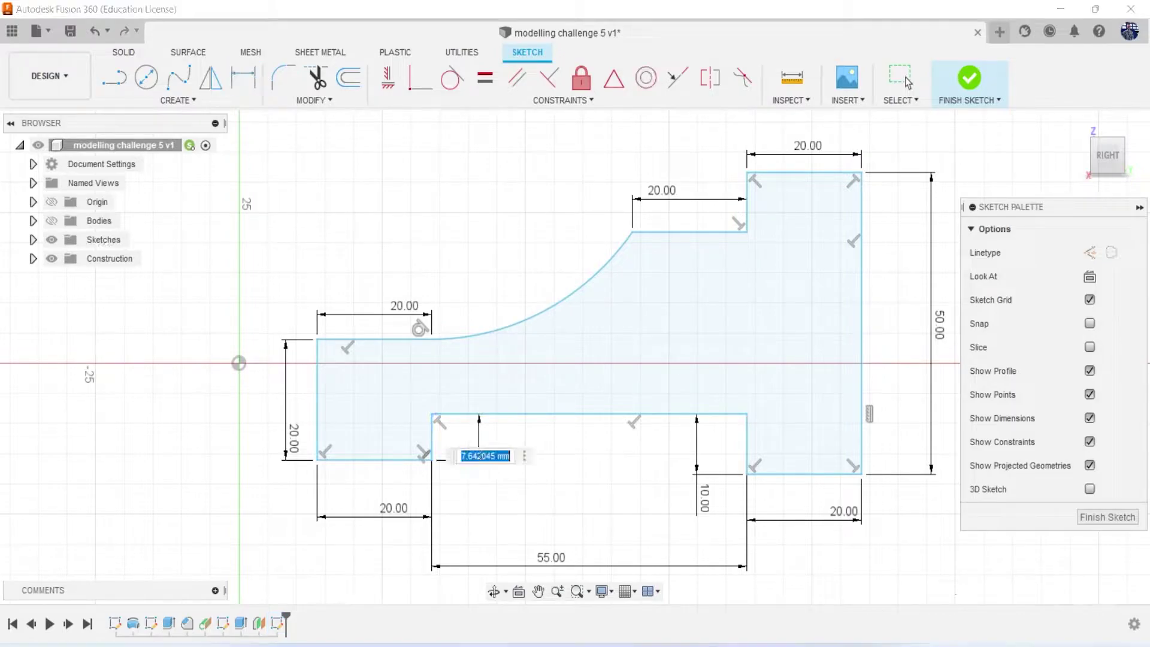
pyautogui.write('10')
pyautogui.press('Return')
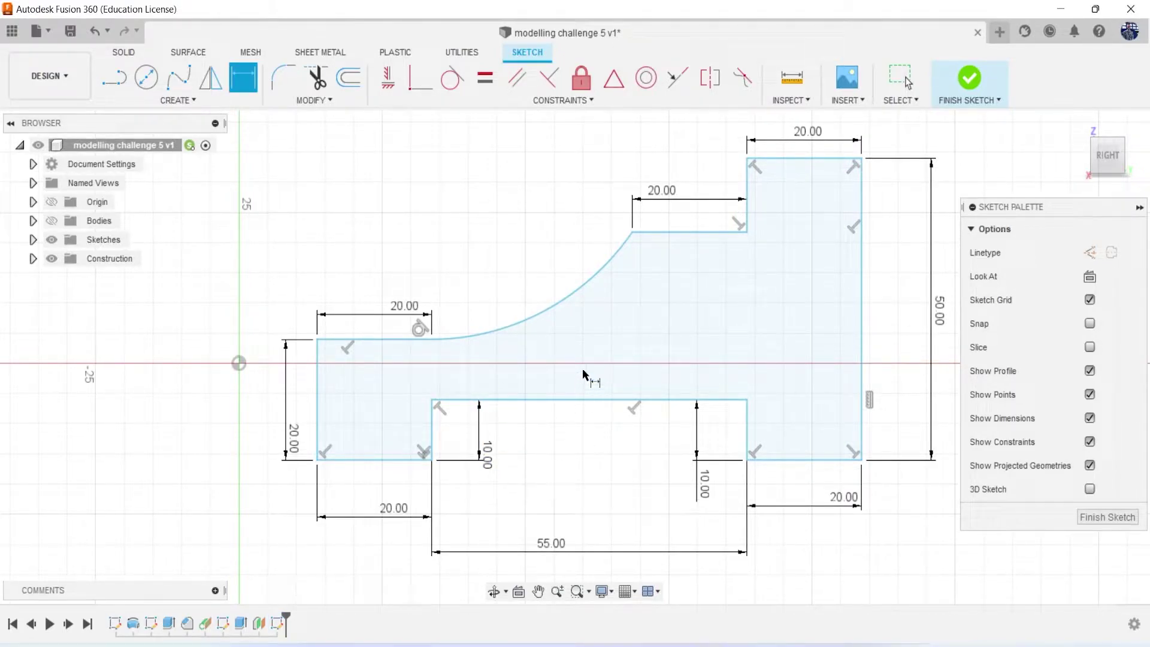
pyautogui.press('Escape')
pyautogui.moveTo(567, 319); pyautogui.dragTo(575, 298)
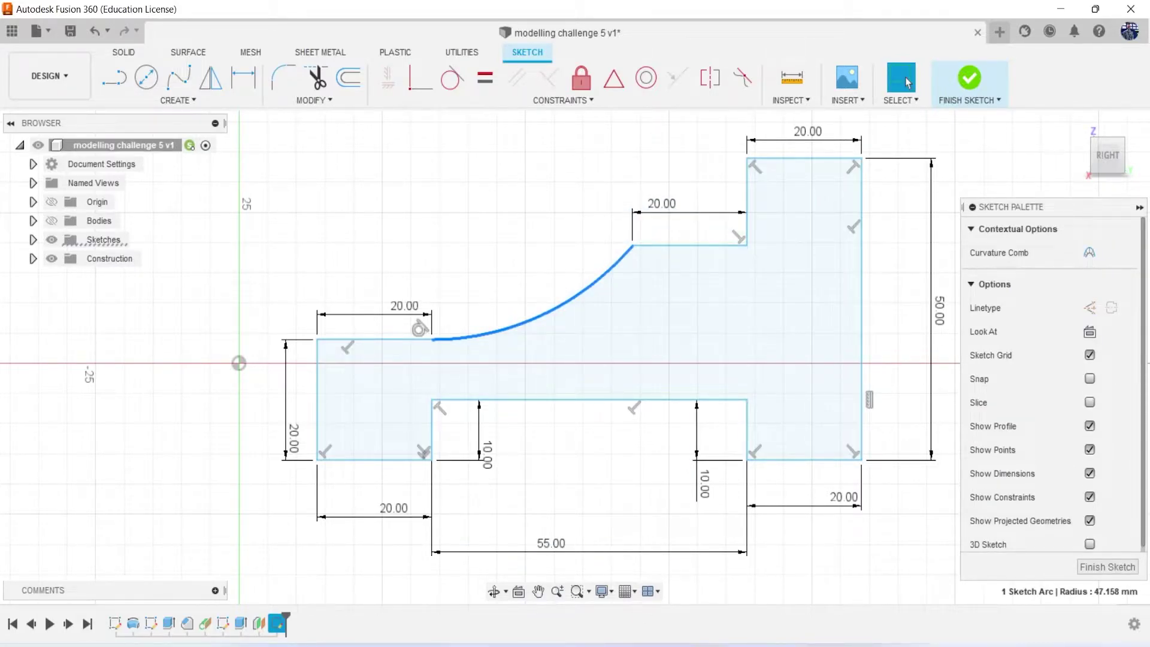
pyautogui.hotkey('alt', 'Tab')
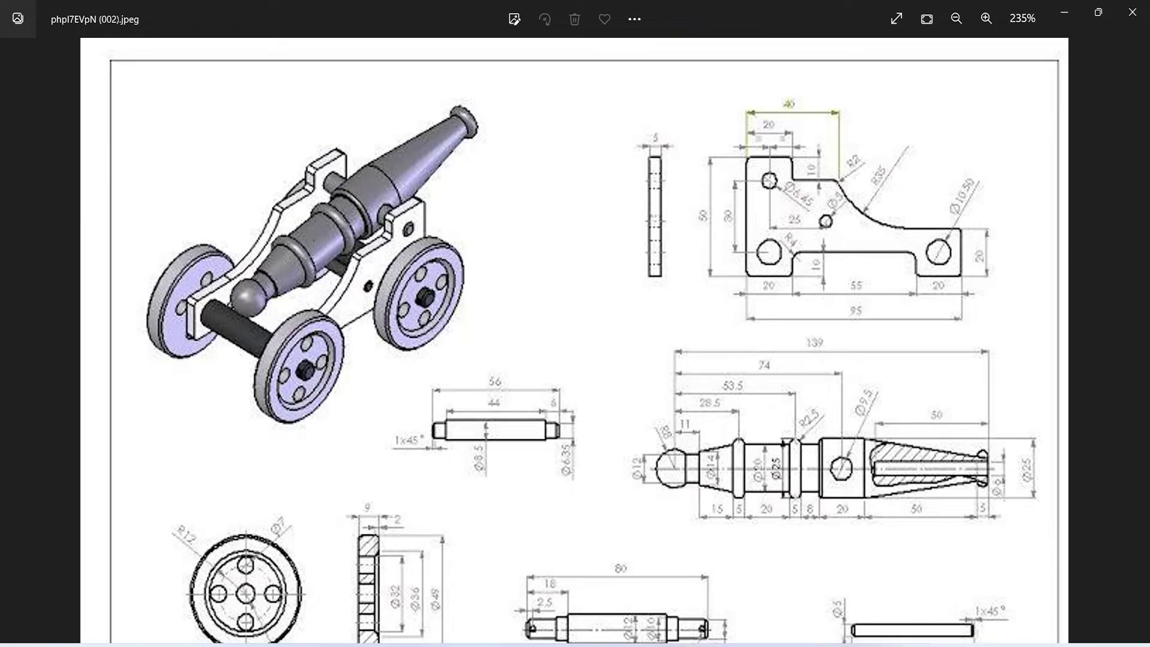
pyautogui.hotkey('alt', 'Tab')
# Dimension the top step height to 10 mm
pyautogui.press('d')
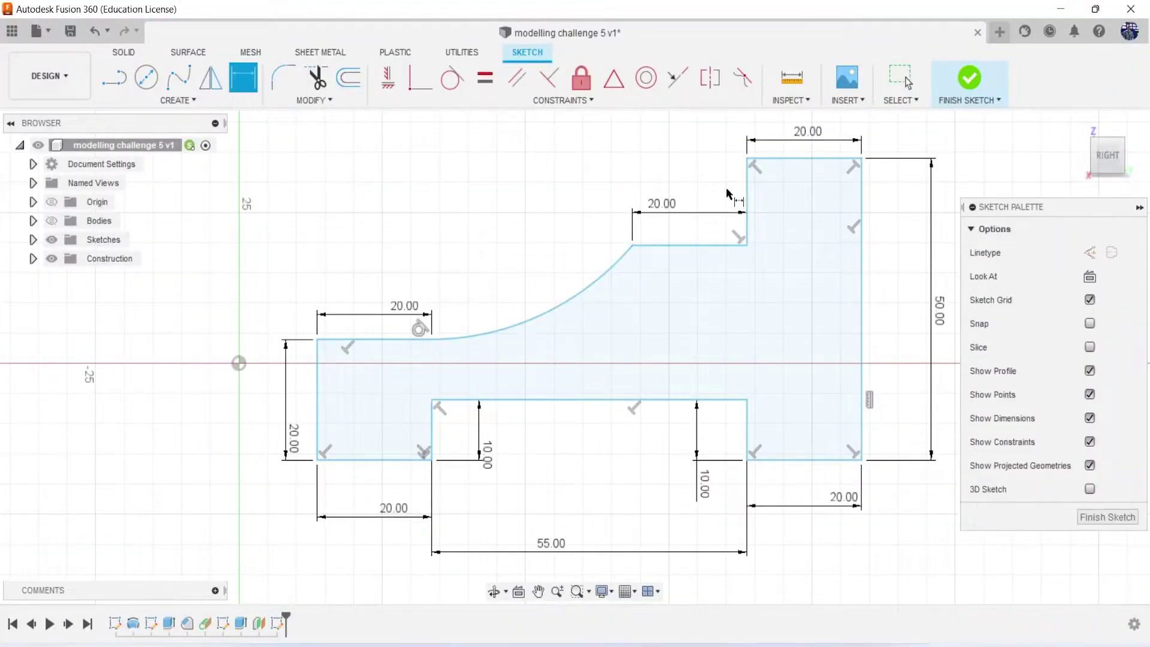
pyautogui.click(747, 202)
pyautogui.click(519, 210)
pyautogui.write('10')
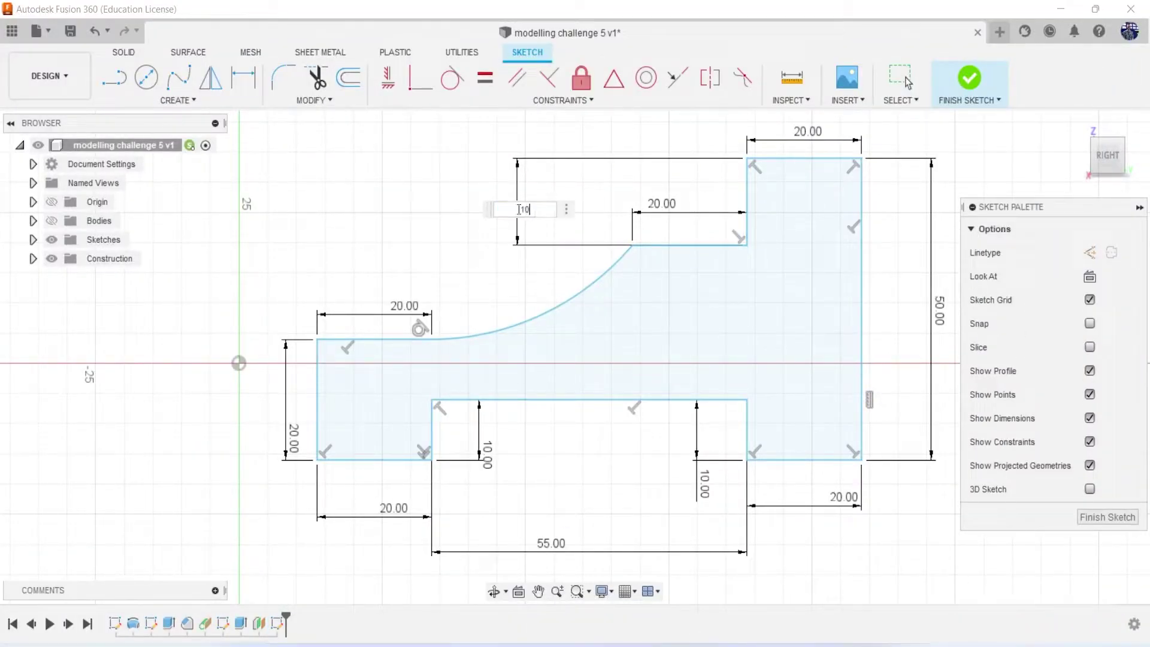
pyautogui.press('Return')
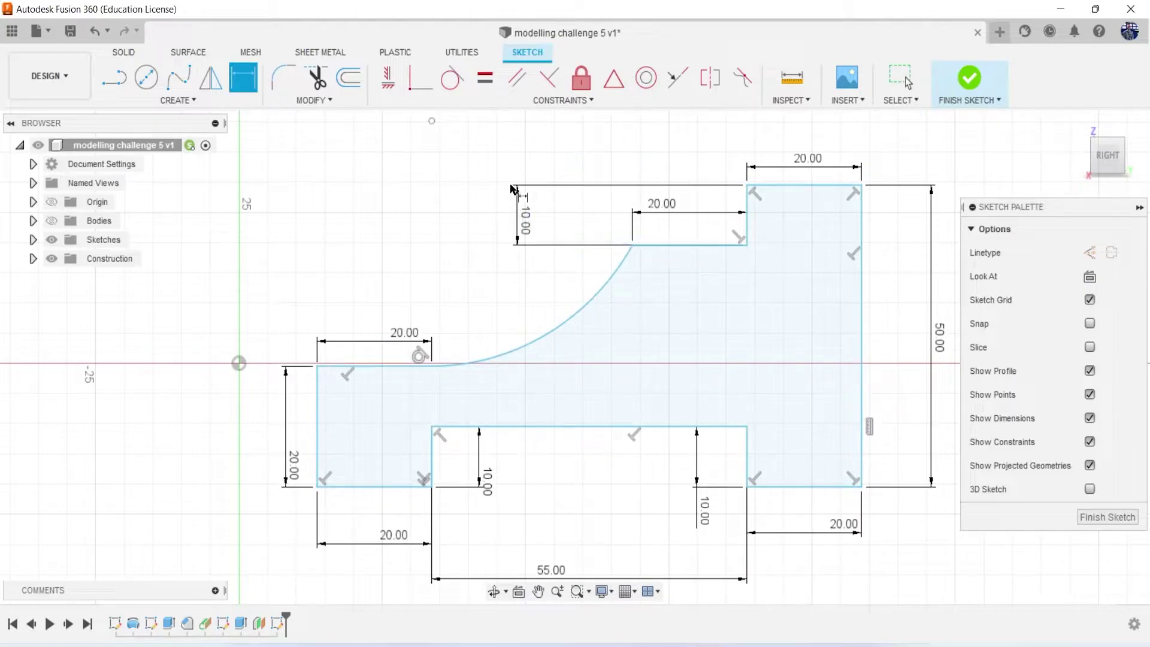
# Drag the right edge, inner left edge and arc to test remaining freedom
pyautogui.click(682, 242)
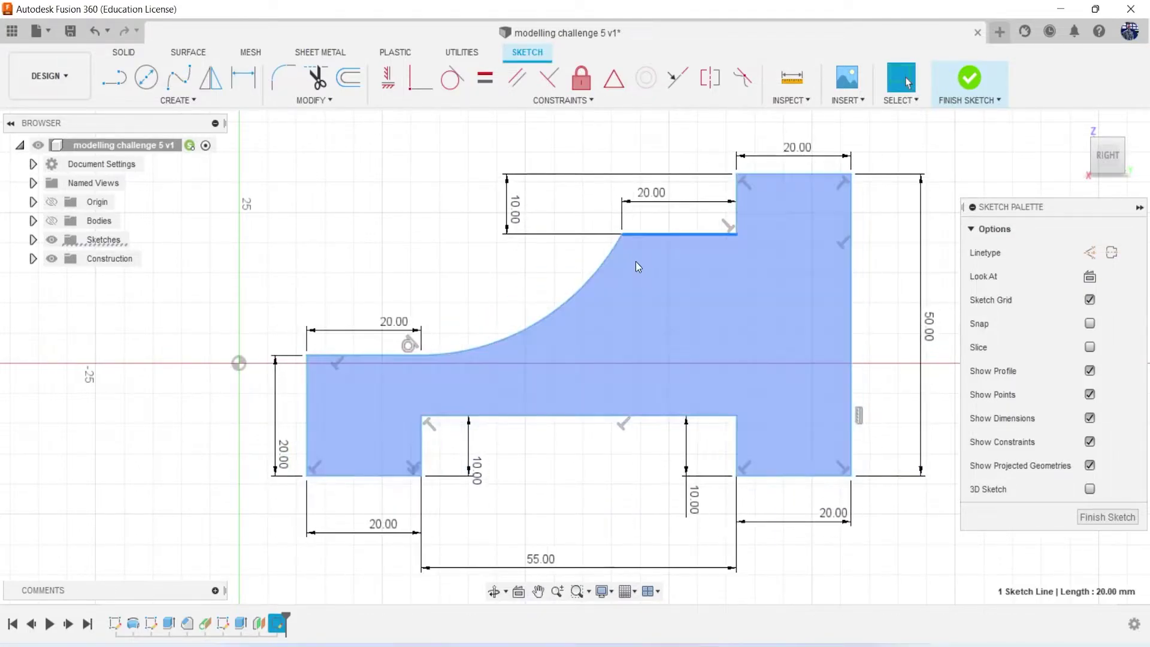
pyautogui.moveTo(779, 476); pyautogui.dragTo(779, 487)
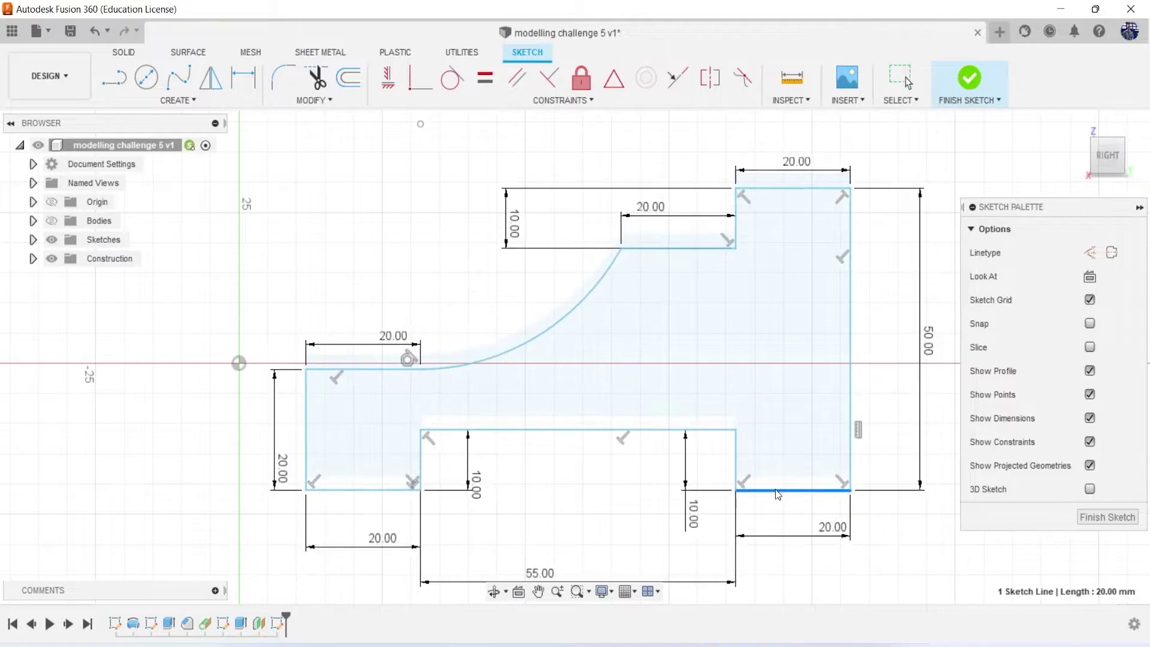
pyautogui.moveTo(845, 417); pyautogui.dragTo(863, 418)
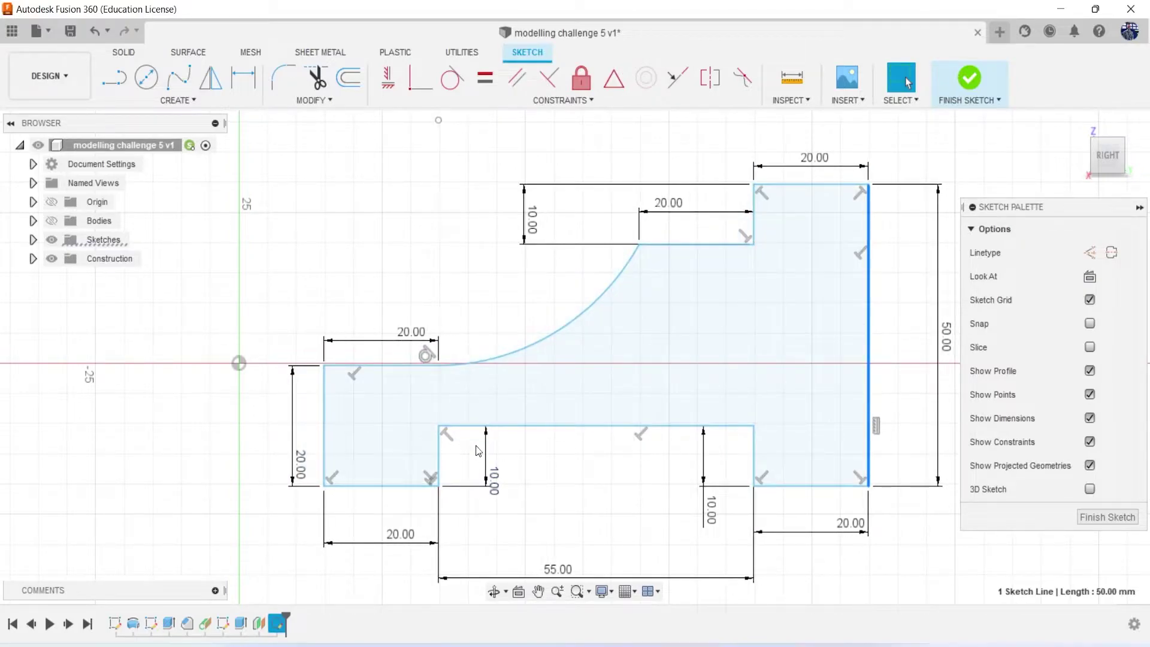
pyautogui.moveTo(439, 451); pyautogui.dragTo(445, 447)
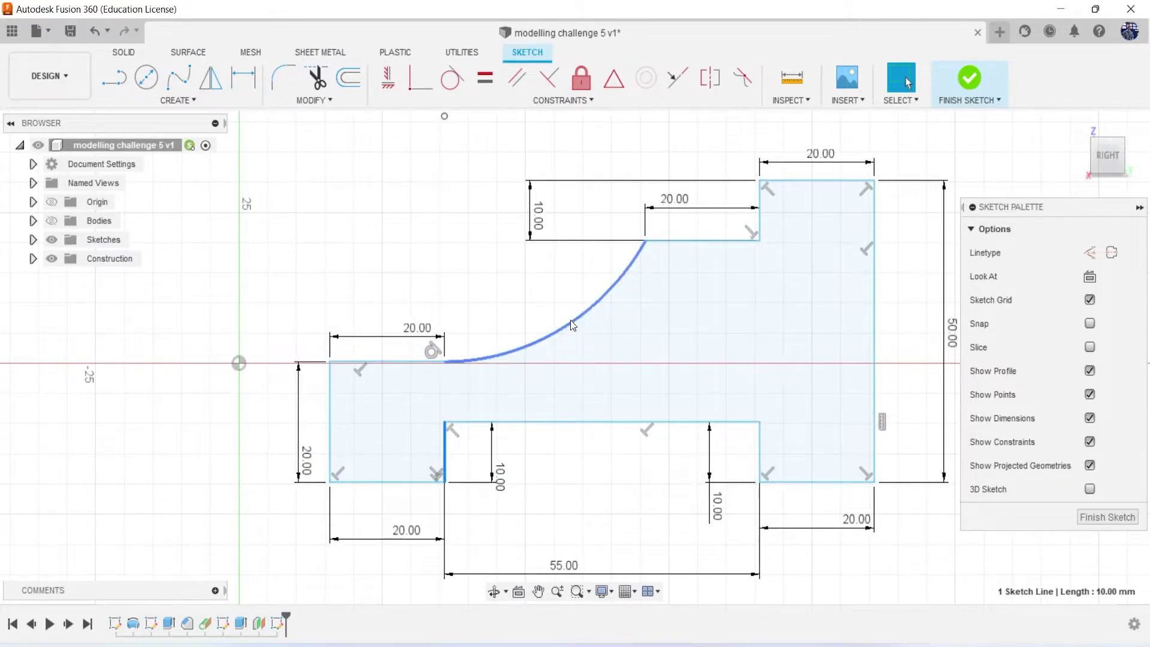
pyautogui.moveTo(570, 320); pyautogui.dragTo(580, 322)
pyautogui.click(518, 286)
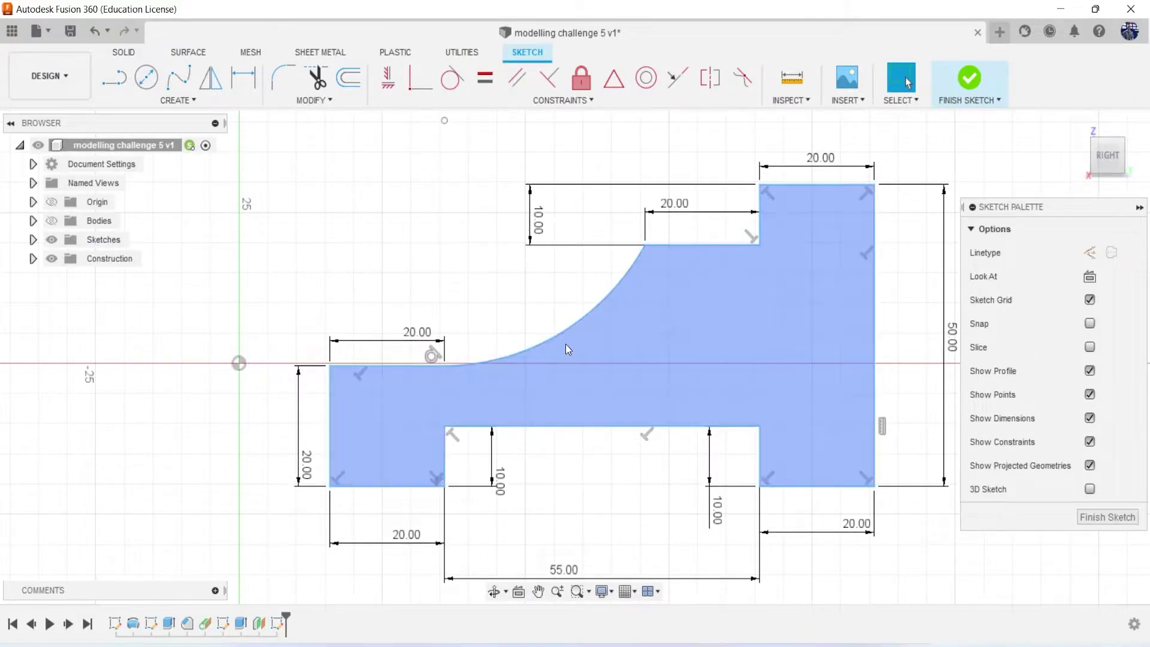
pyautogui.press('d')
pyautogui.click(558, 339)
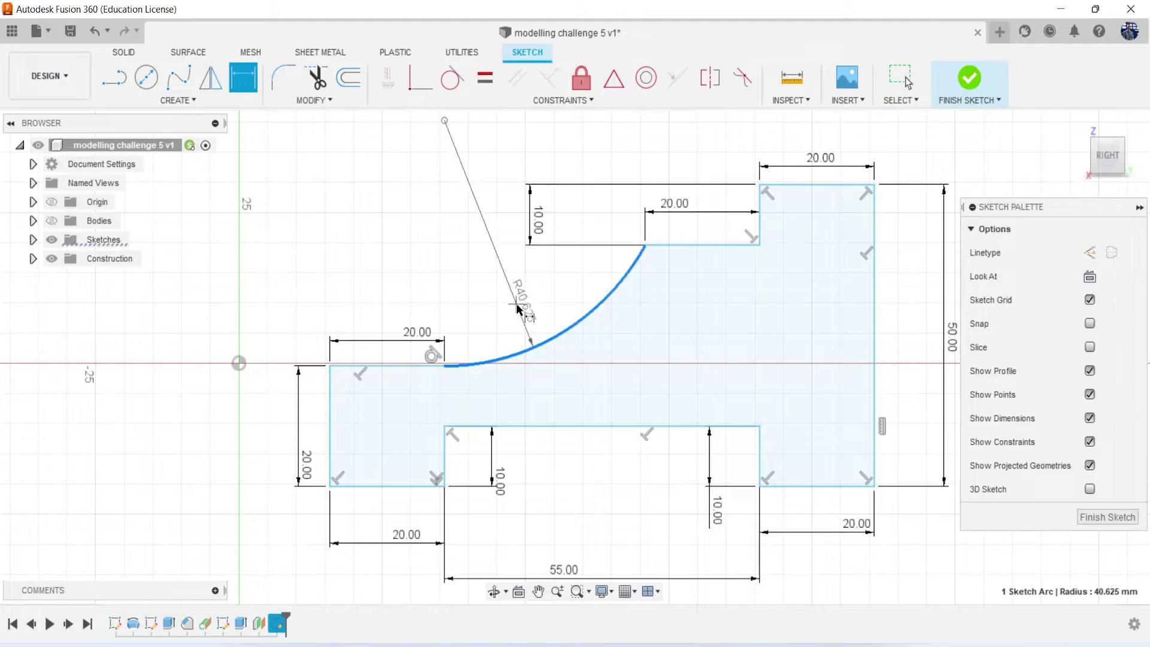
pyautogui.click(545, 343)
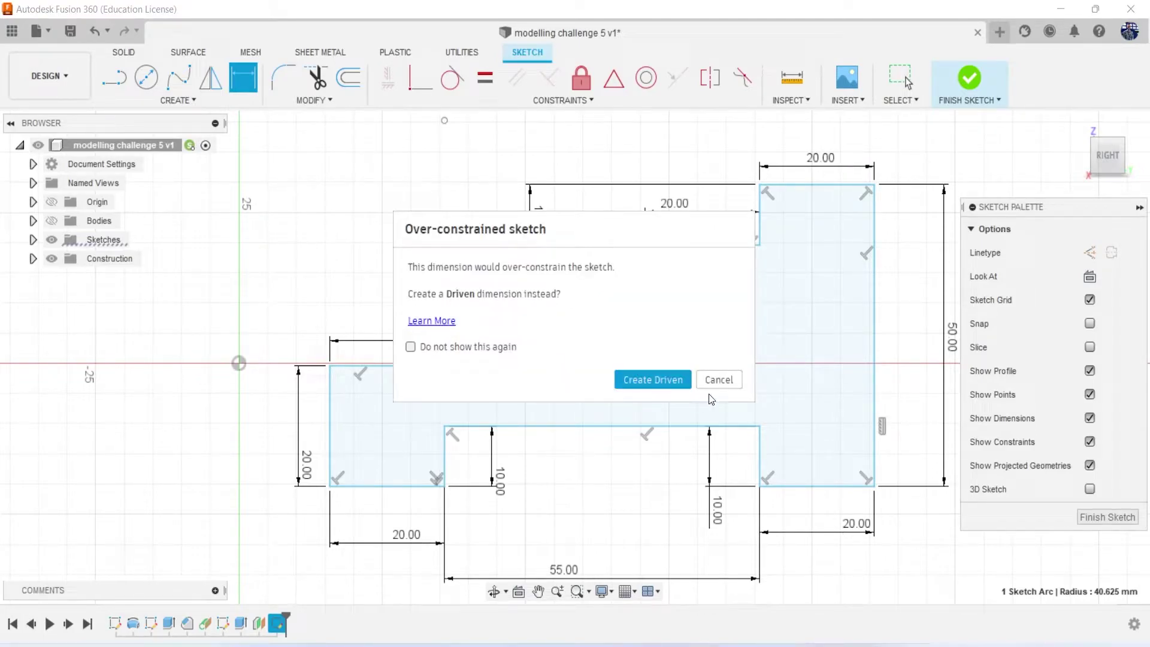
pyautogui.click(711, 378)
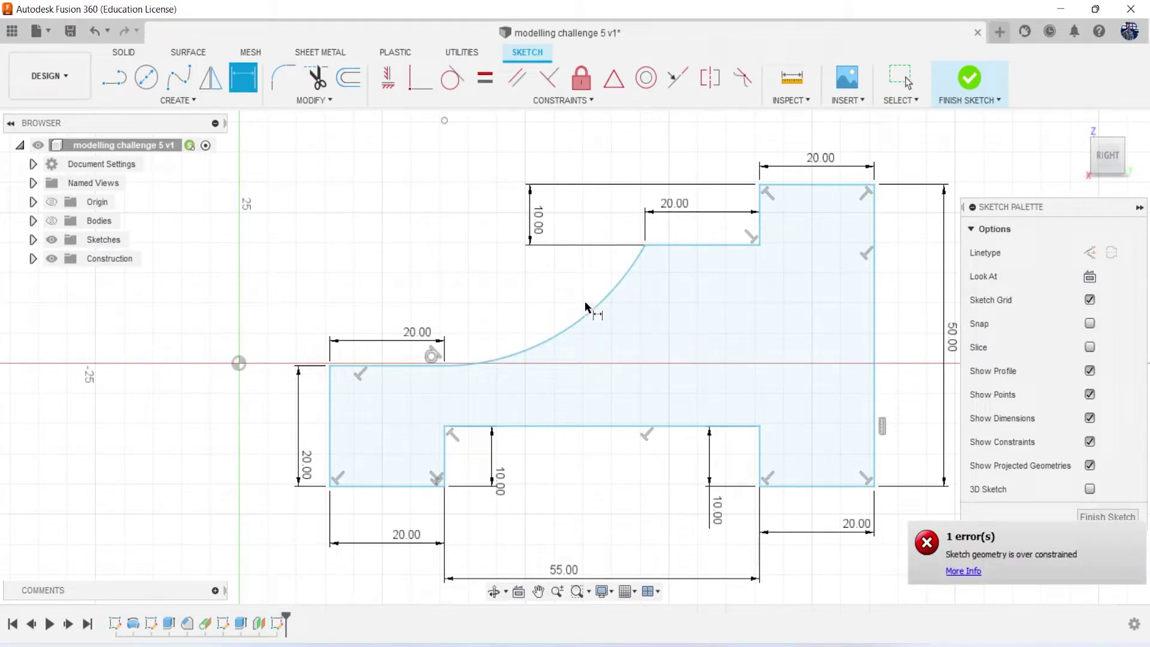
pyautogui.press('Escape')
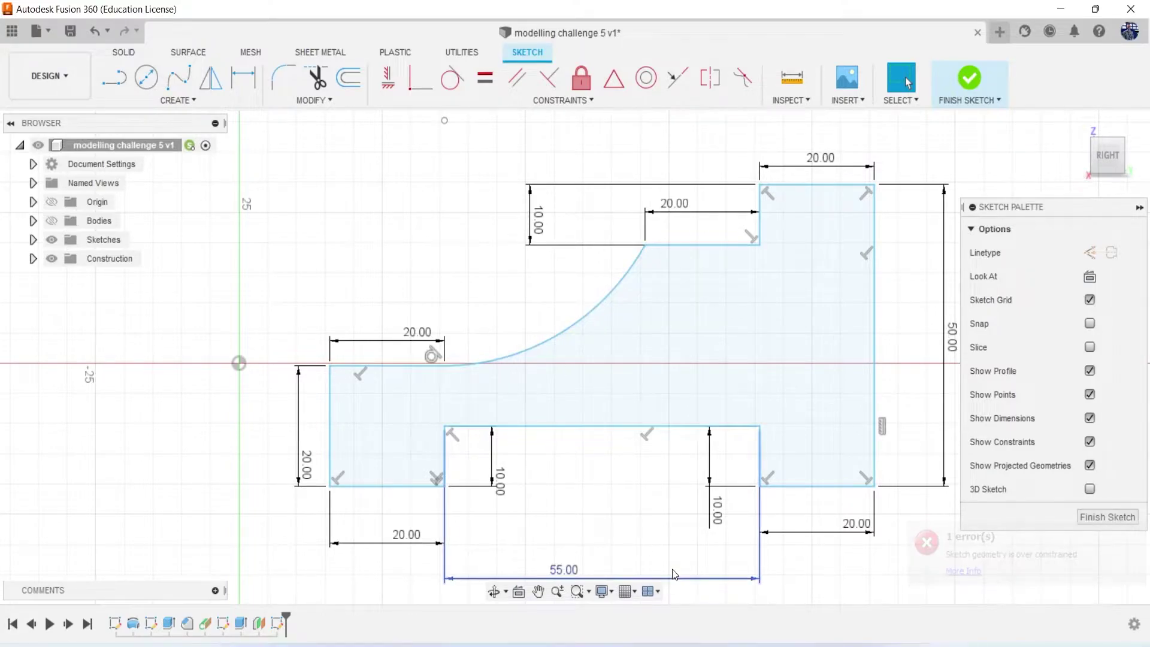
pyautogui.hotkey('alt', 'Tab')
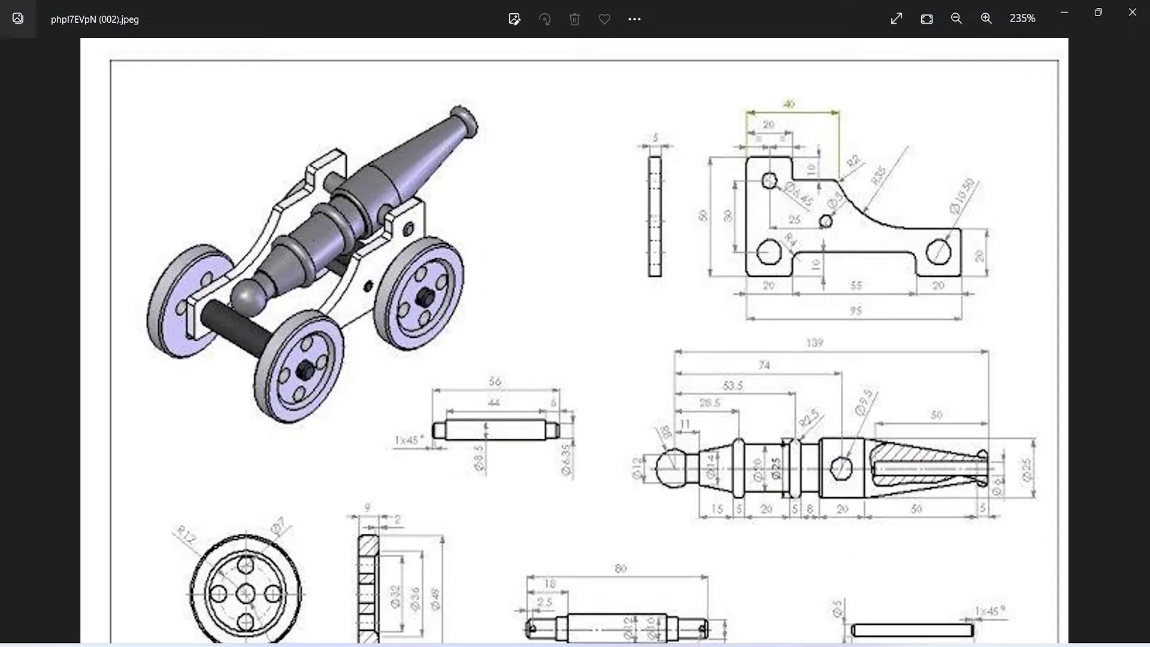
pyautogui.hotkey('alt', 'Tab')
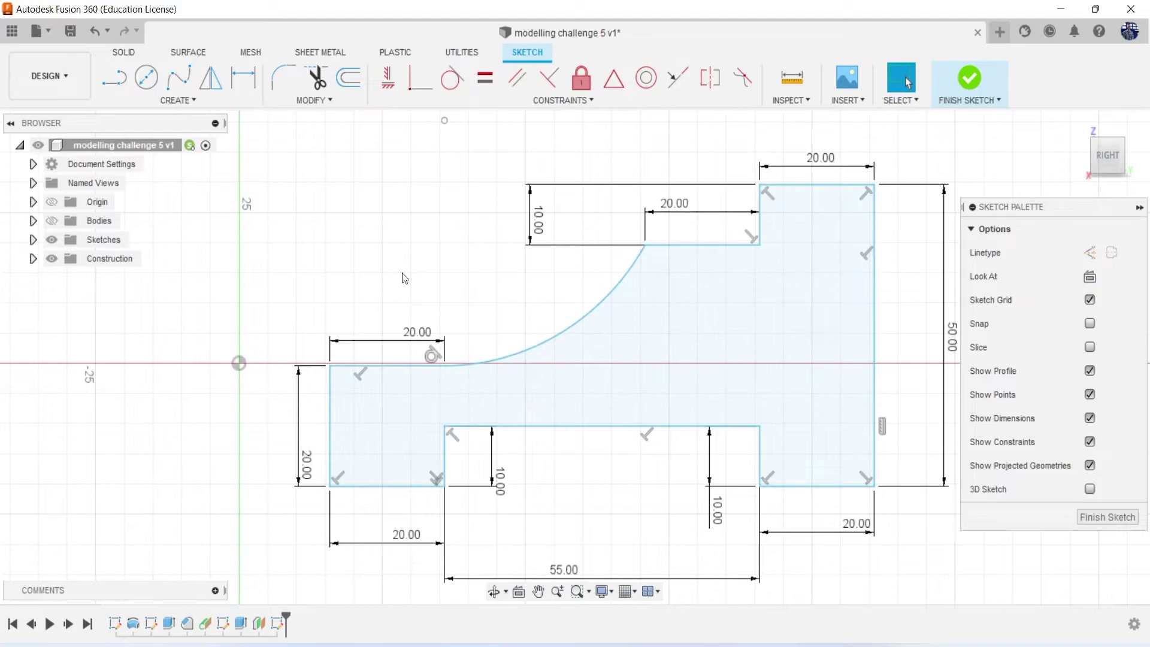
# Trim away the old arc and redraw a three-point arc from the left top edge to the step corner
pyautogui.press('t')
pyautogui.click(551, 339)
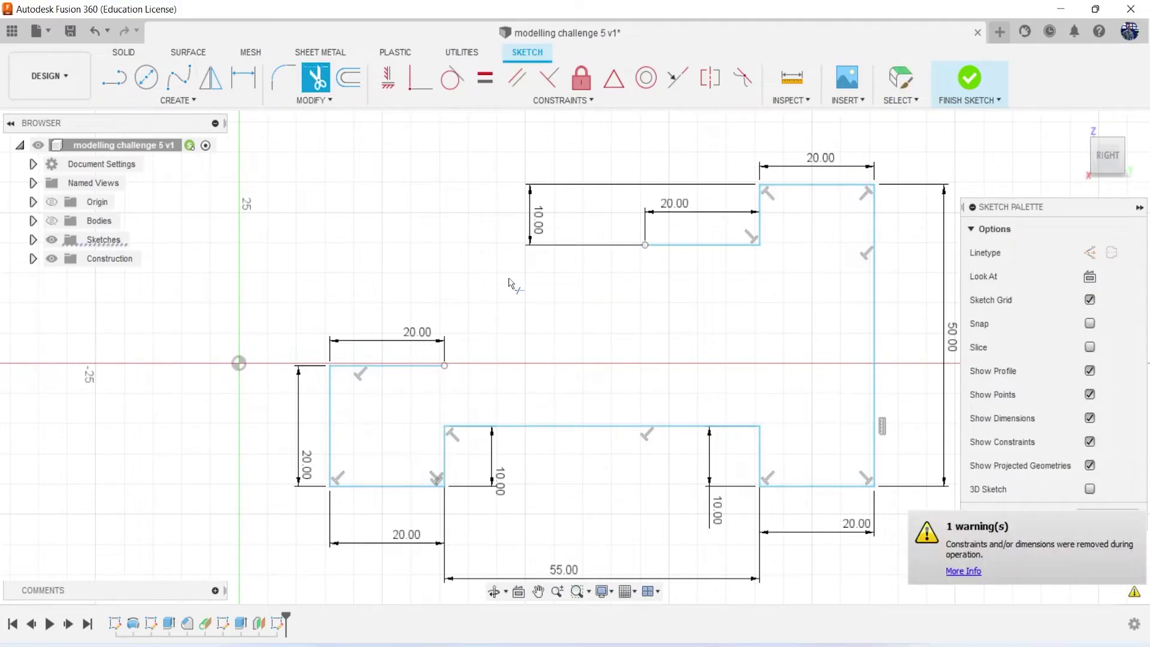
pyautogui.click(176, 98)
pyautogui.moveTo(153, 169)
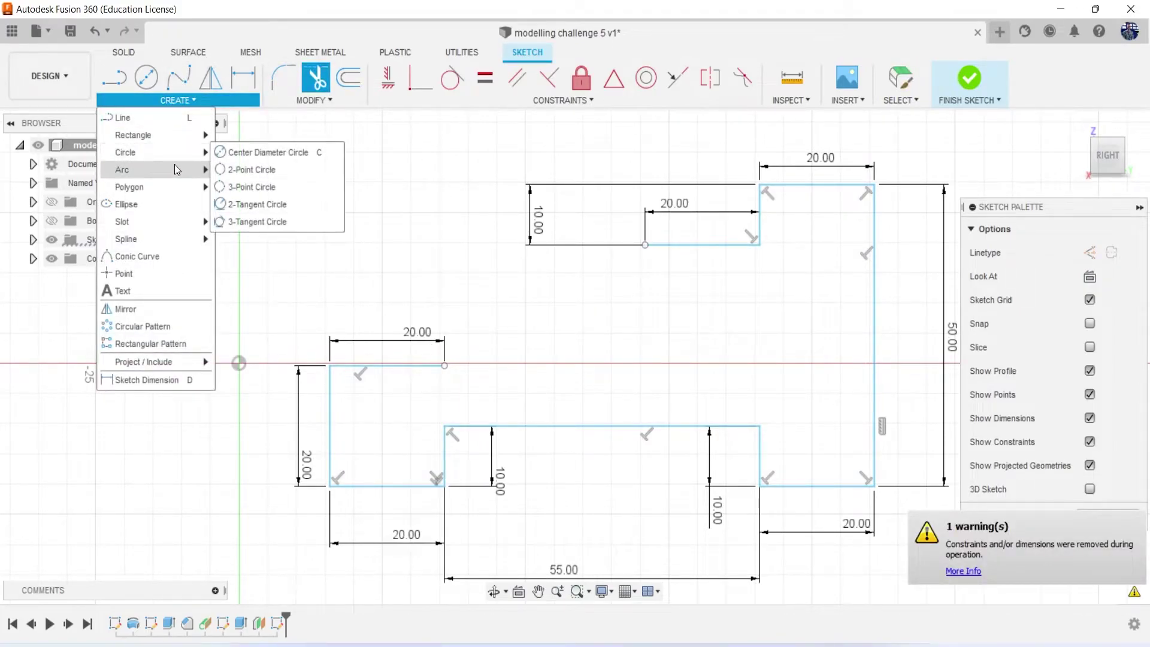
pyautogui.click(247, 169)
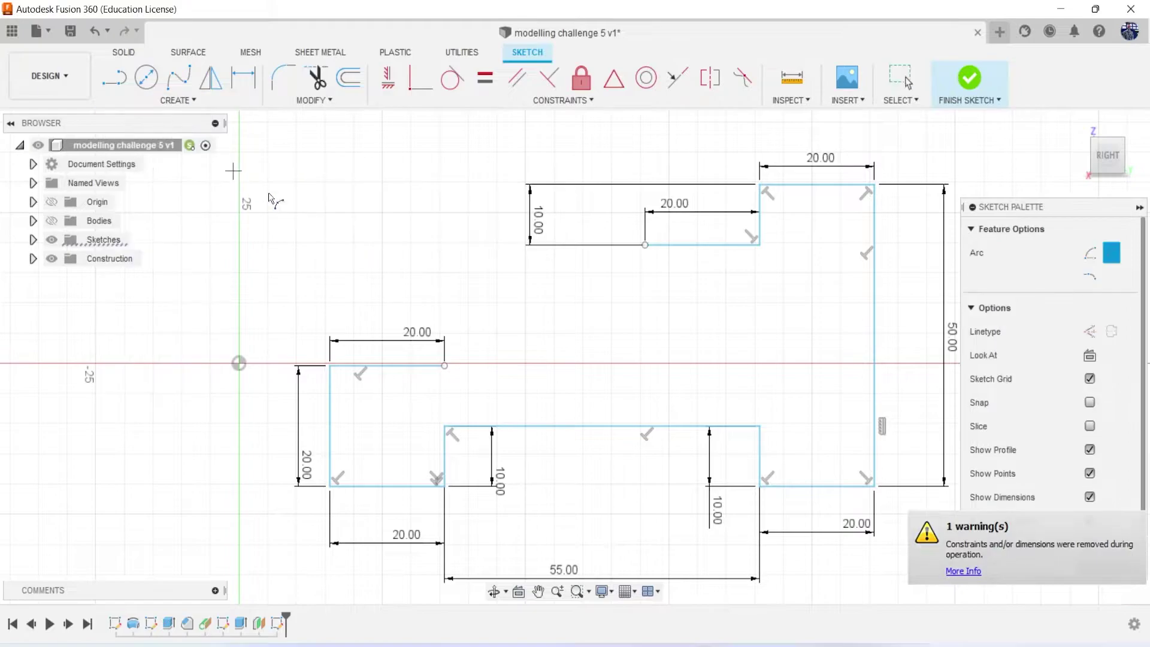
pyautogui.click(444, 366)
pyautogui.click(645, 245)
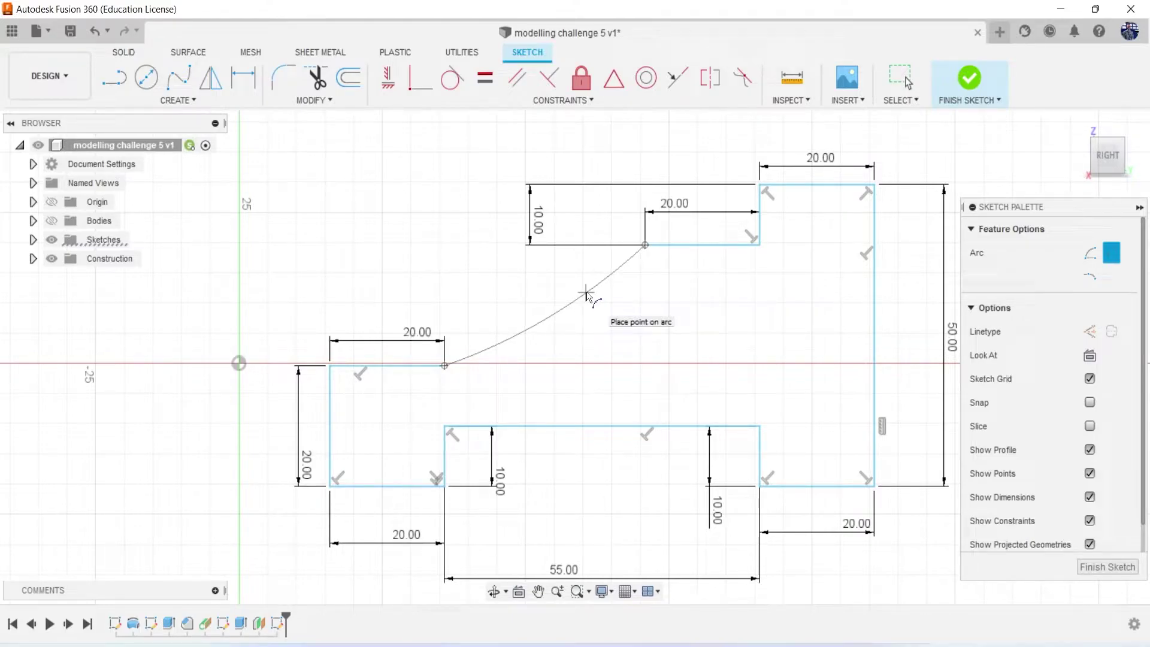
pyautogui.click(586, 294)
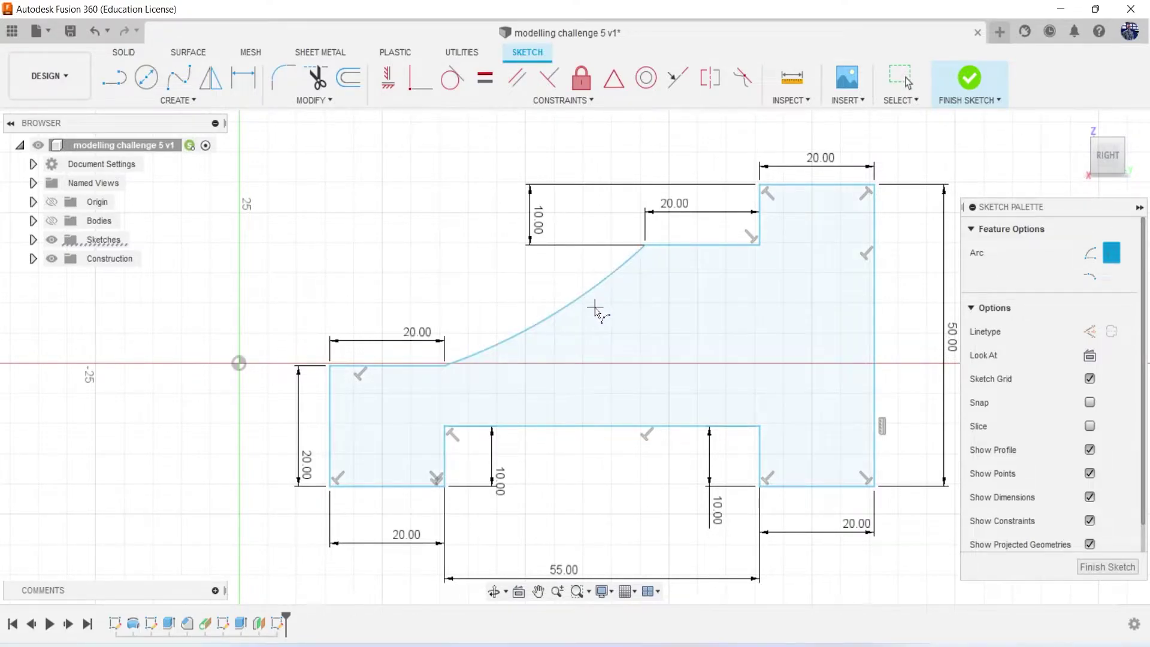
# Dimension the new arc's radius to 35 mm and select the R35 arc
pyautogui.press('d')
pyautogui.click(568, 303)
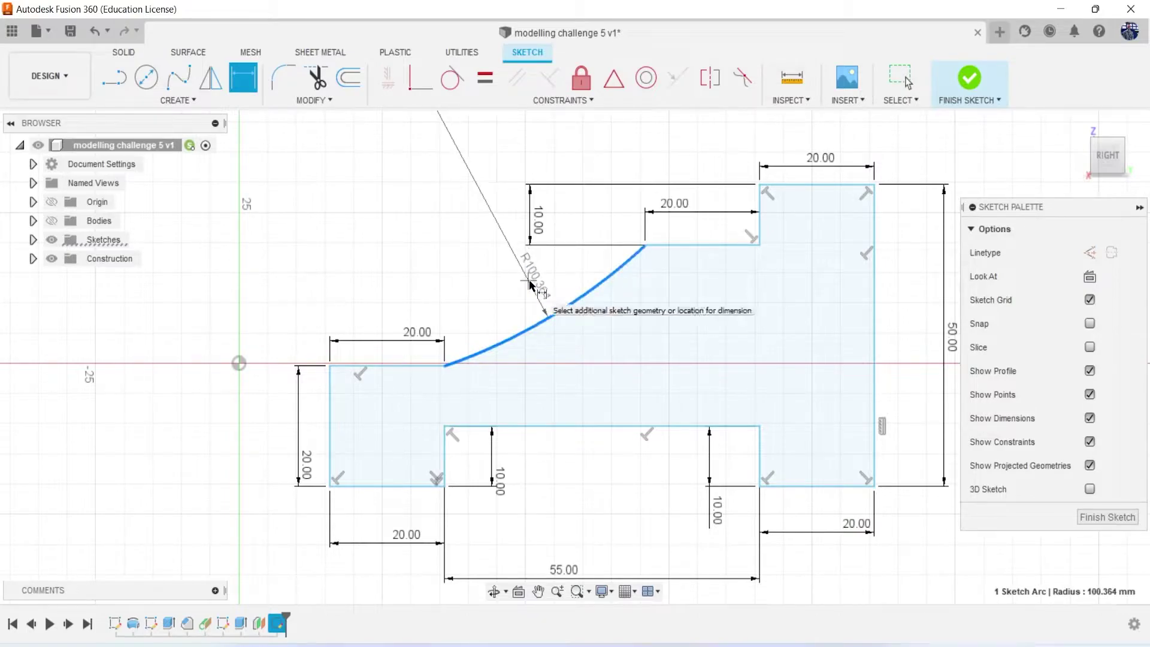
pyautogui.click(532, 280)
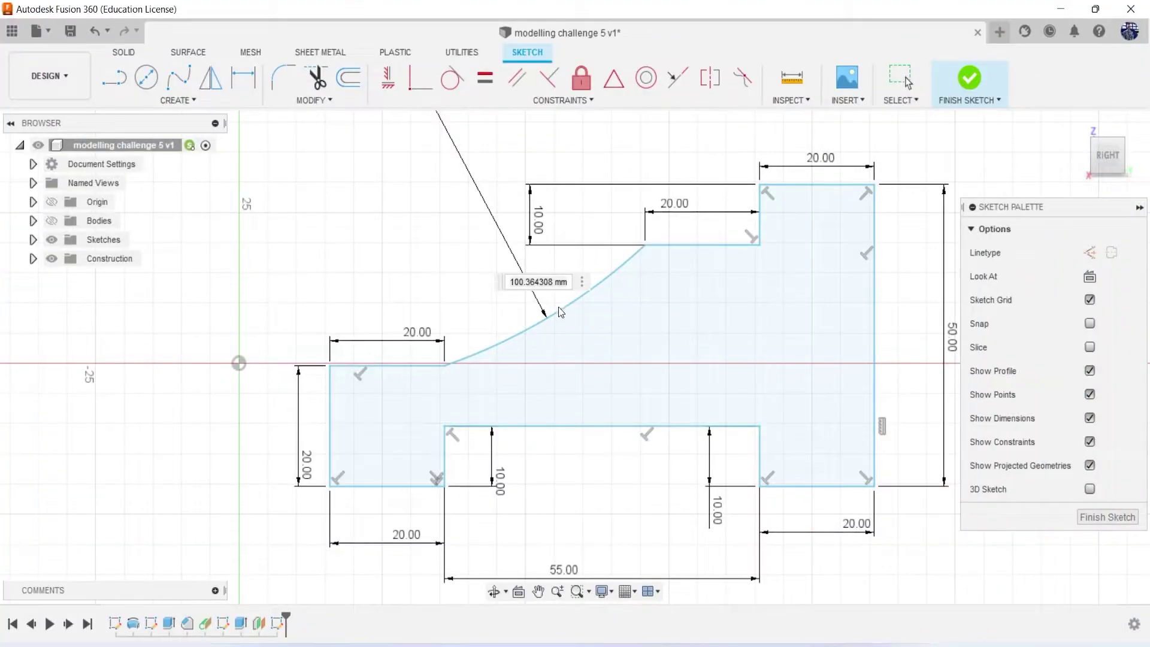
pyautogui.doubleClick(559, 285)
pyautogui.write('35')
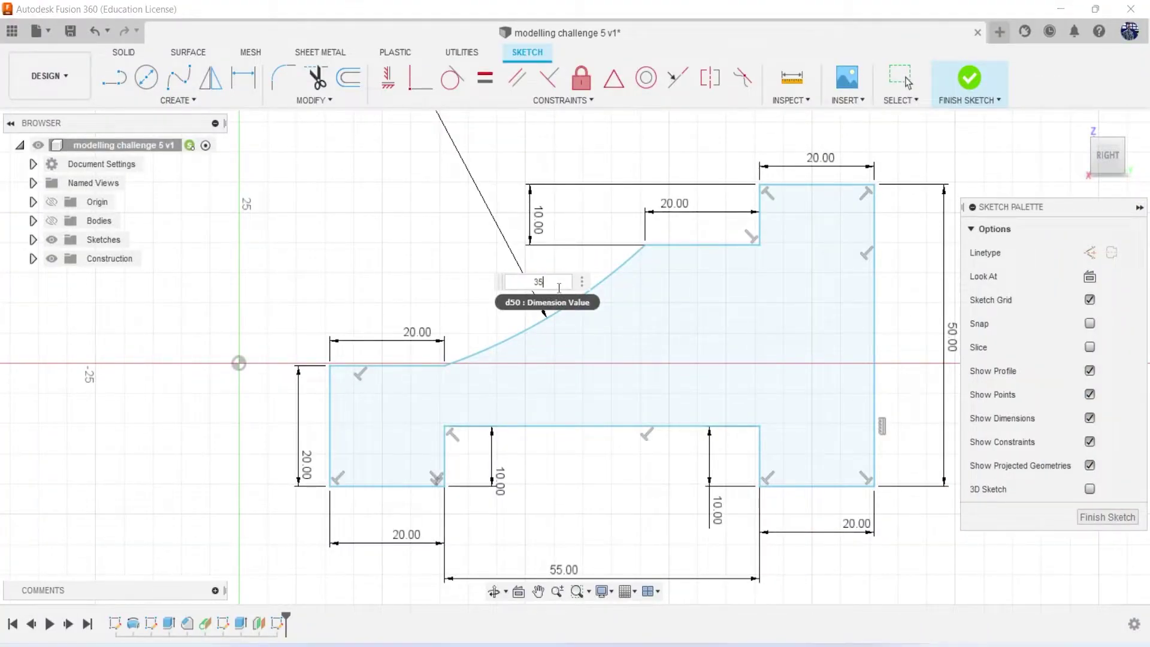
pyautogui.press('Return')
pyautogui.scroll(-5, 556, 285)
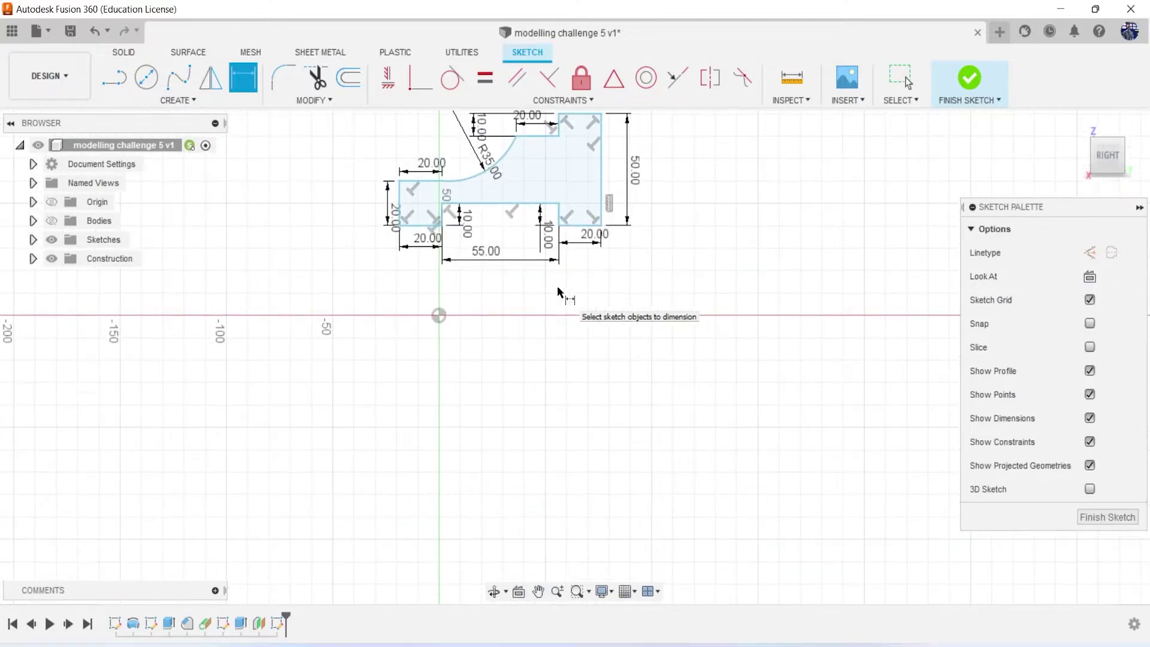
pyautogui.scroll(4, 539, 251)
pyautogui.scroll(2, 551, 299)
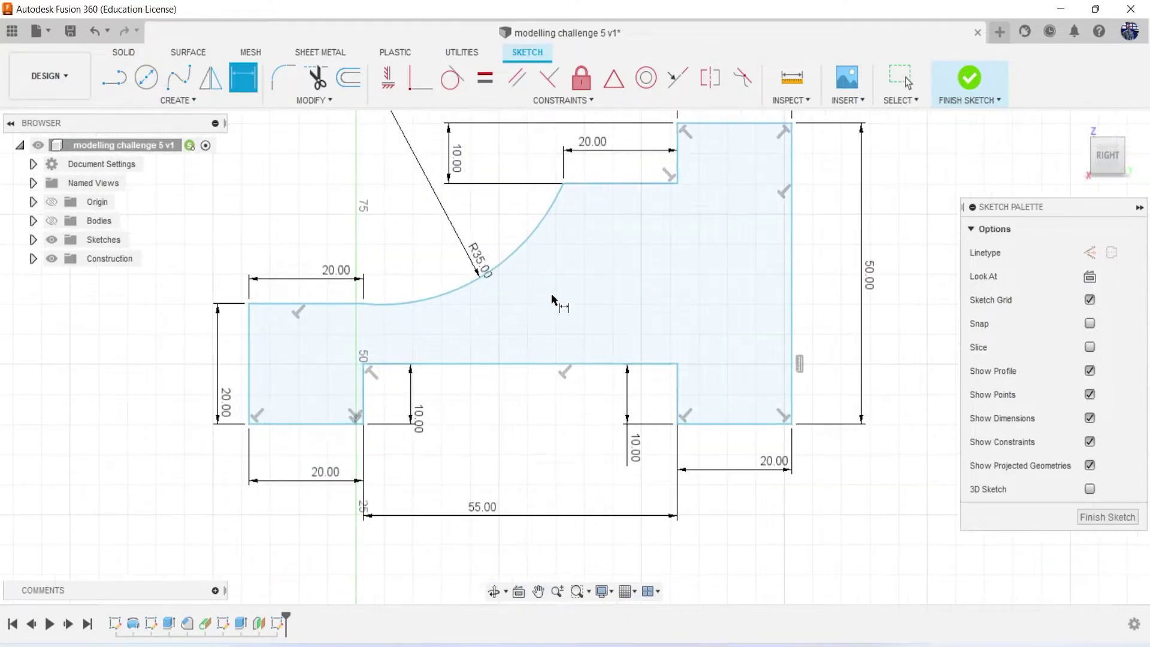
pyautogui.scroll(-2, 552, 297)
pyautogui.press('Escape')
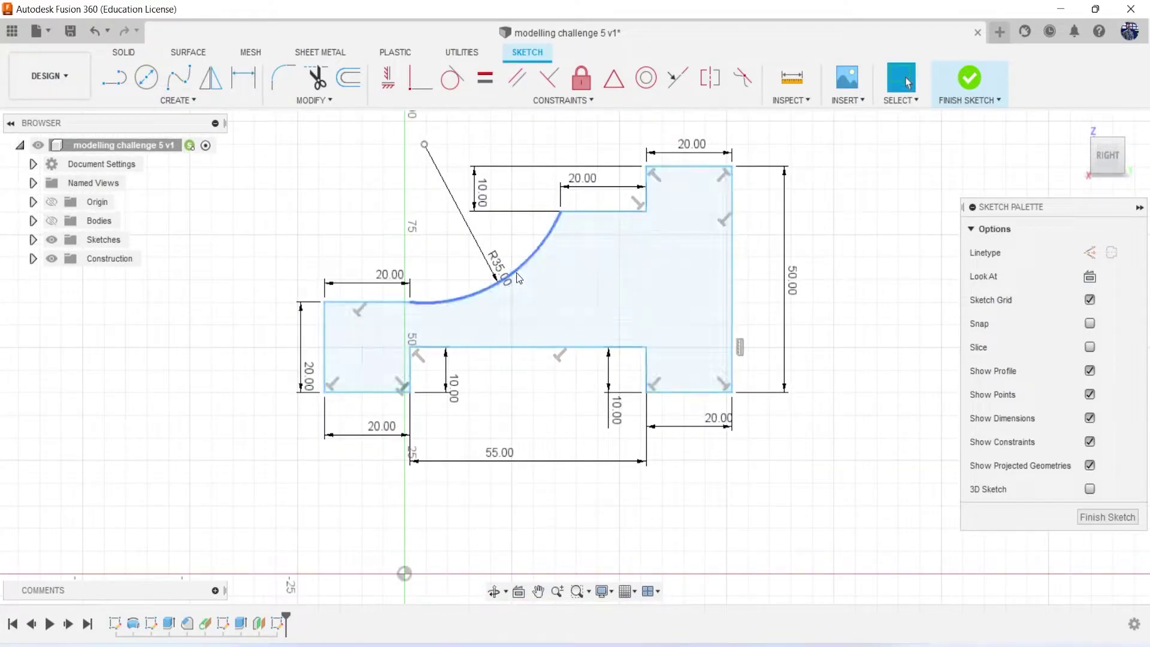
pyautogui.click(518, 278)
pyautogui.moveTo(681, 302); pyautogui.dragTo(702, 357, button='middle')
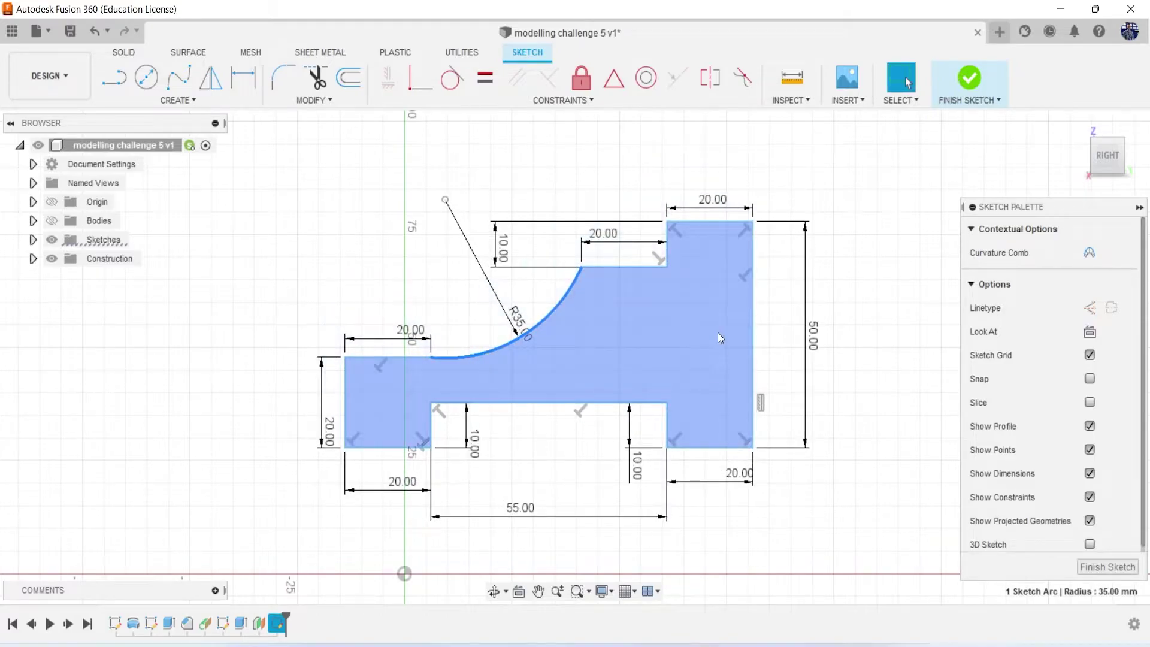
# Finish the side-plate sketch and minimize the Photos reference drawing
pyautogui.click(969, 78)
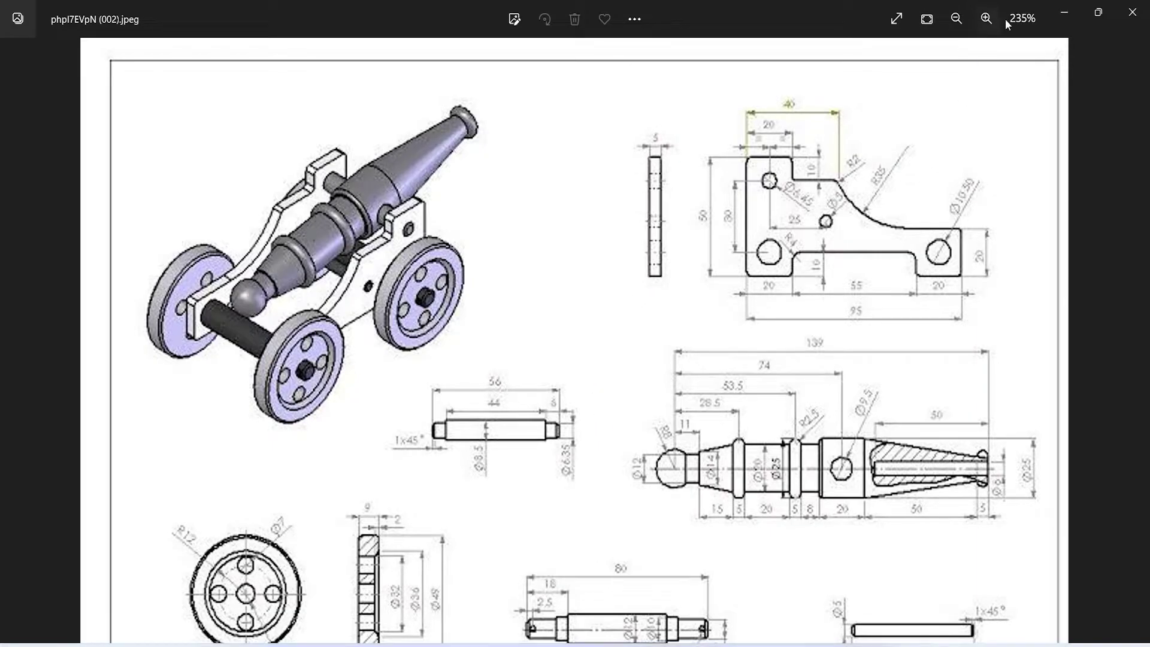
pyautogui.click(1072, 12)
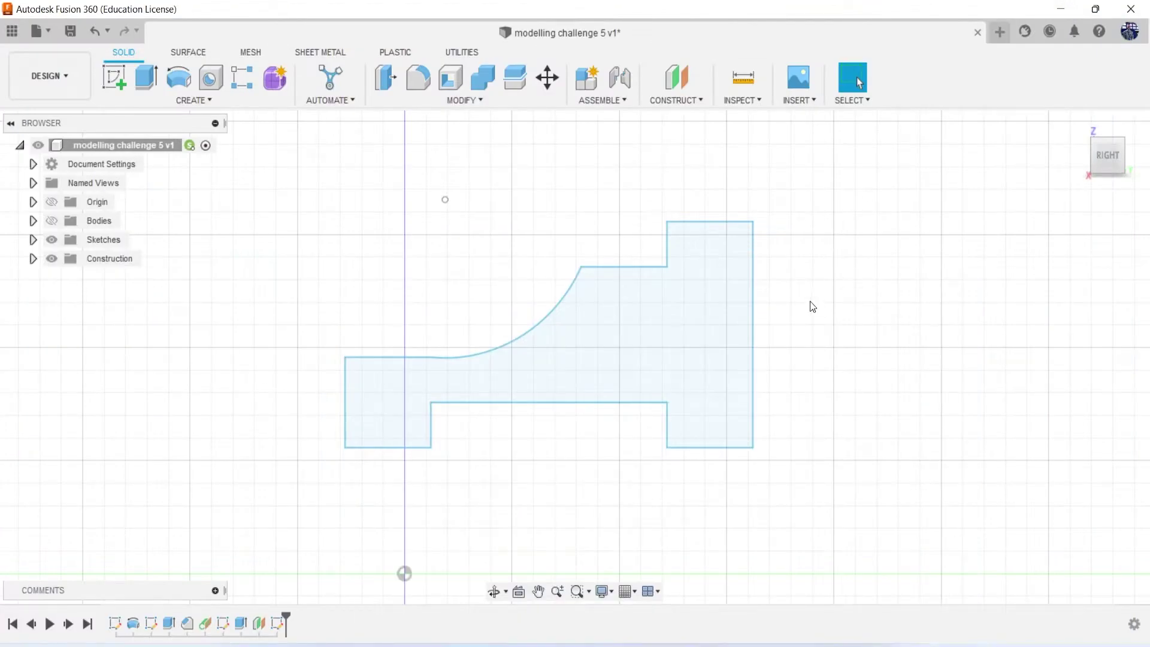
# Extrude the plate profile 5 mm as a new body, with existing bodies made visible
pyautogui.press('e')
pyautogui.click(610, 346)
pyautogui.click(636, 376)
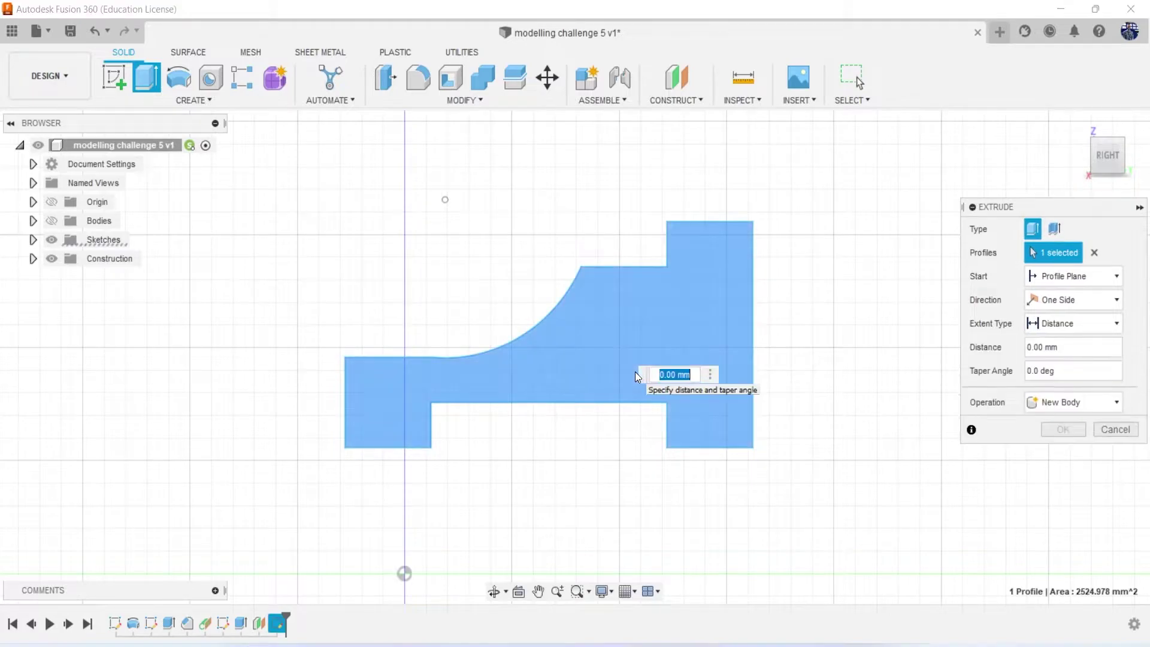
pyautogui.write('5')
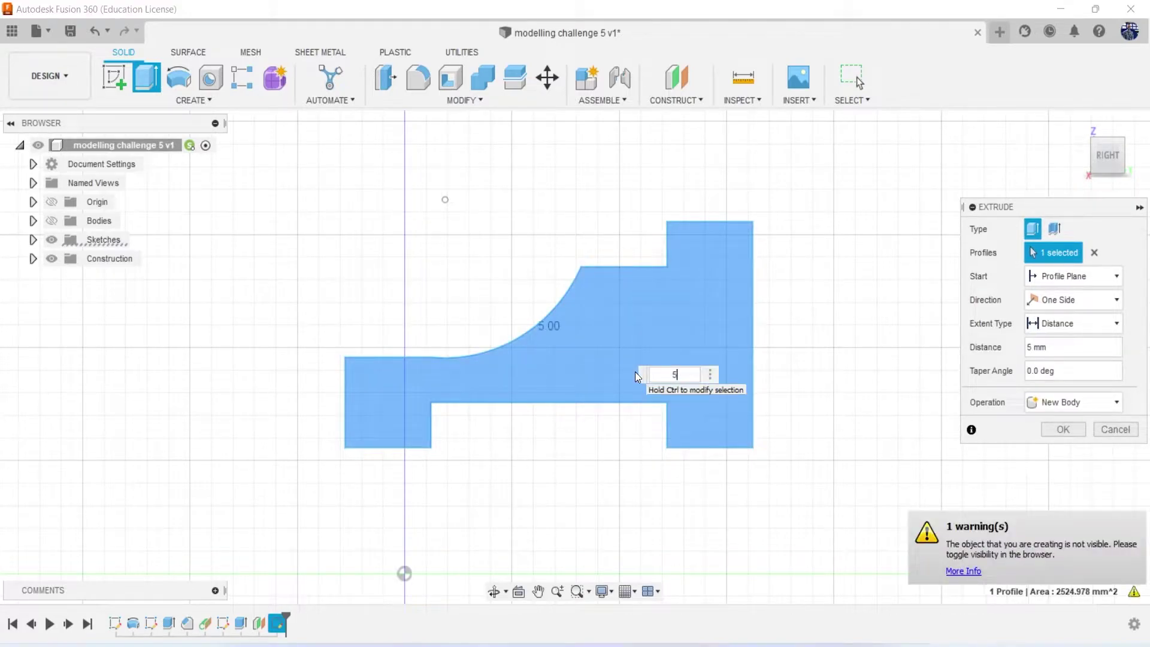
pyautogui.click(51, 221)
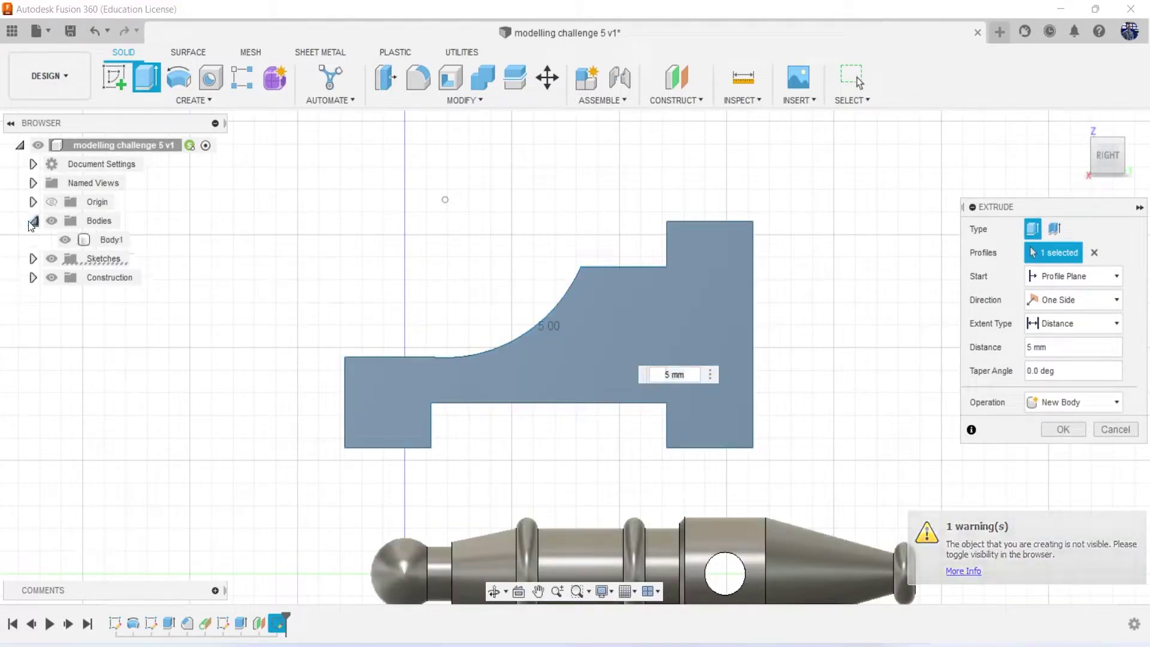
pyautogui.click(1063, 429)
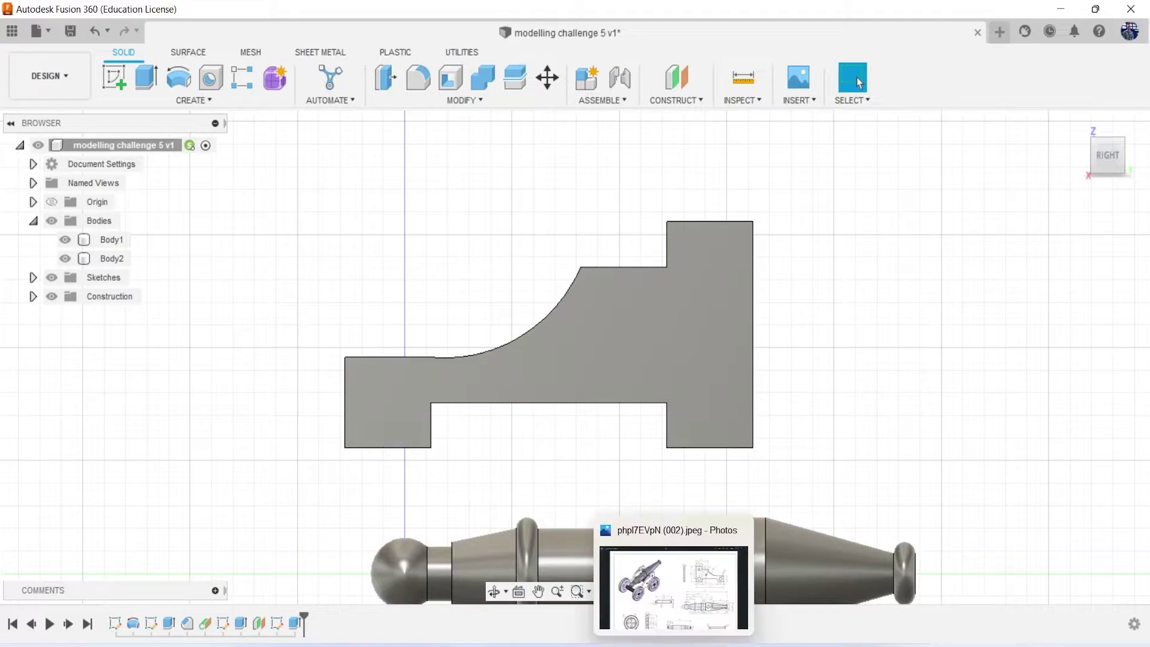
pyautogui.click(665, 575)
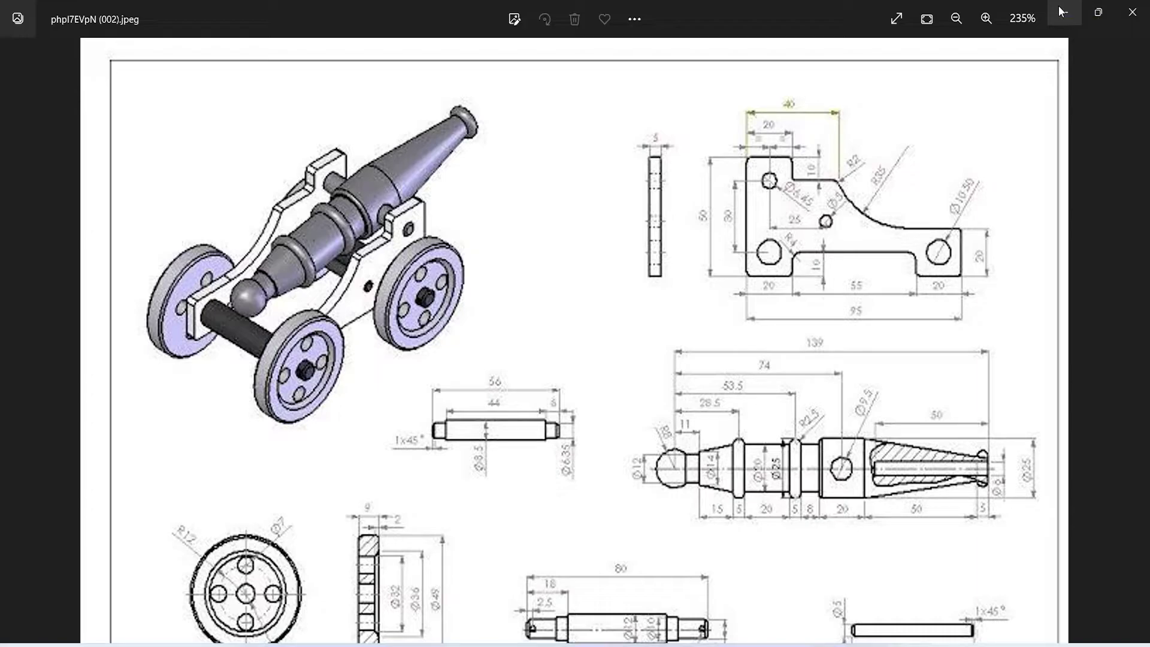
# Minimize the Photos cannon drawing to show the Fusion 360 model again
pyautogui.click(1061, 11)
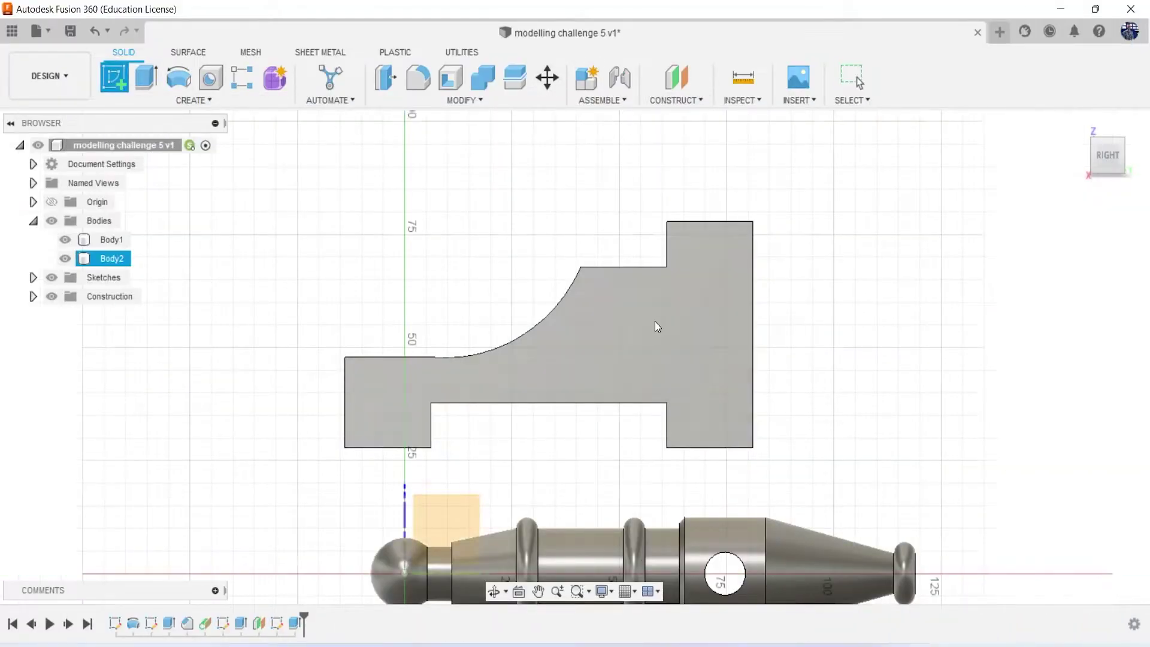
# Start a sketch on the plate face and draw construction lines across the left tab: one vertical, two diagonals
pyautogui.doubleClick(675, 323)
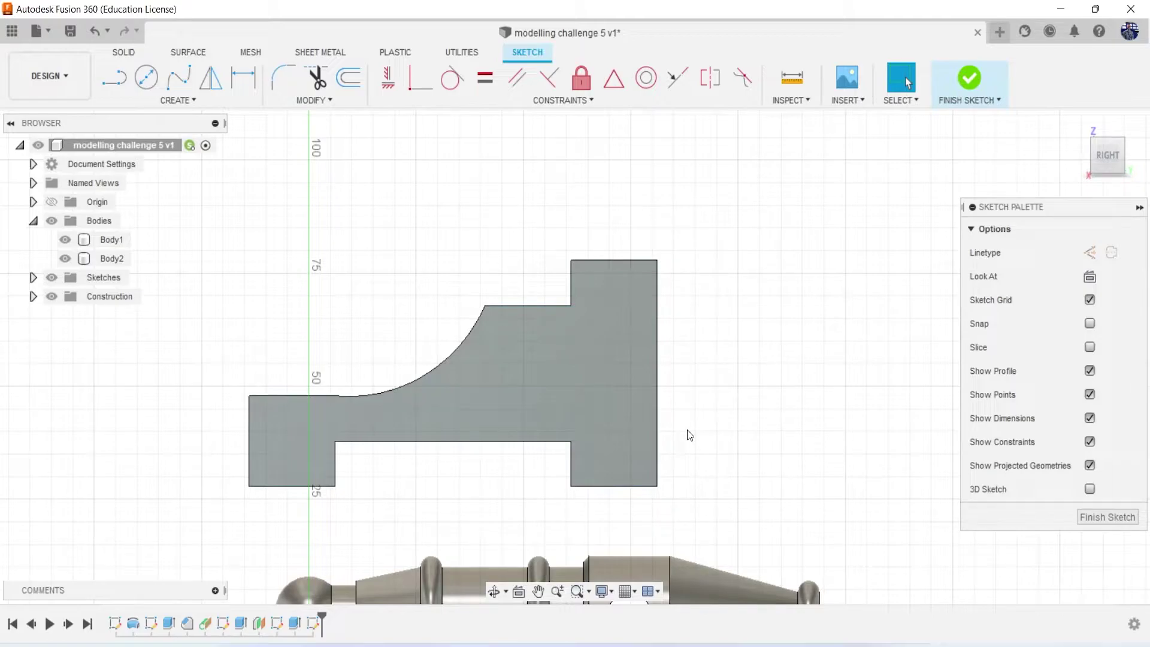
pyautogui.click(674, 587)
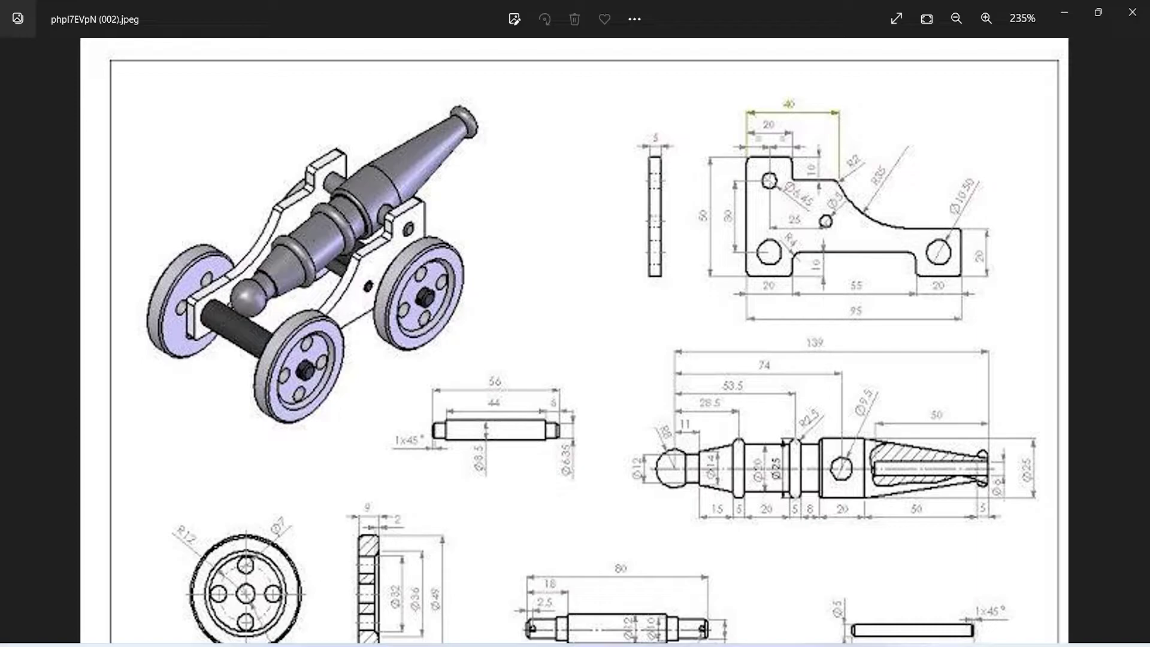
pyautogui.hotkey('alt', 'Tab')
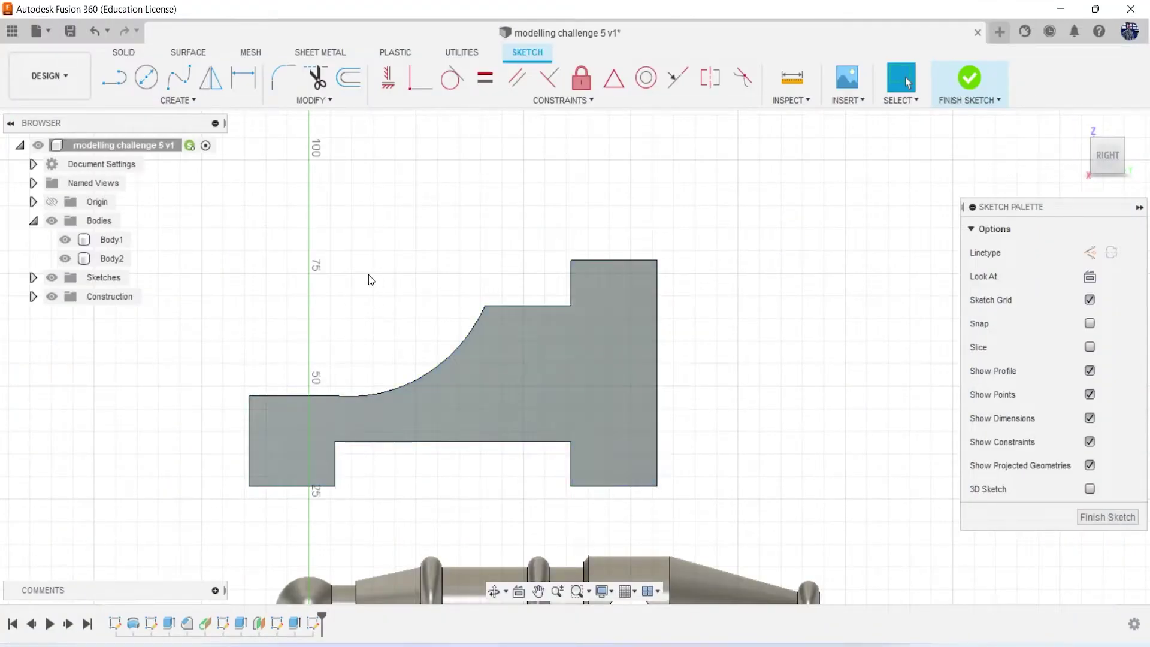
pyautogui.click(1087, 251)
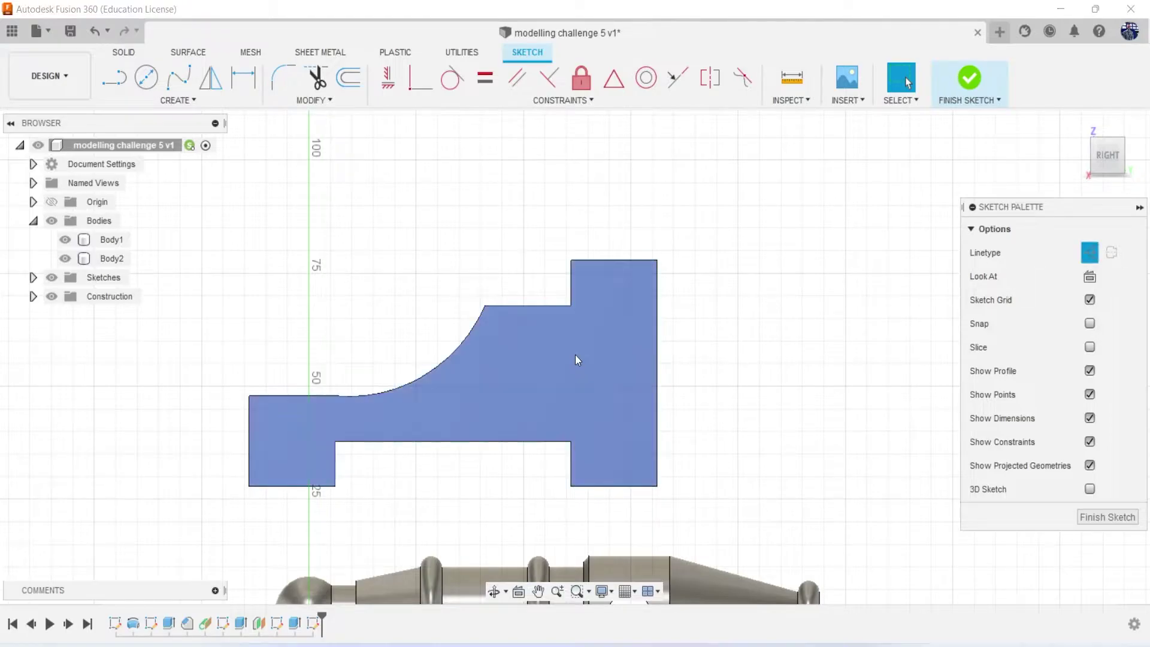
pyautogui.click(324, 440)
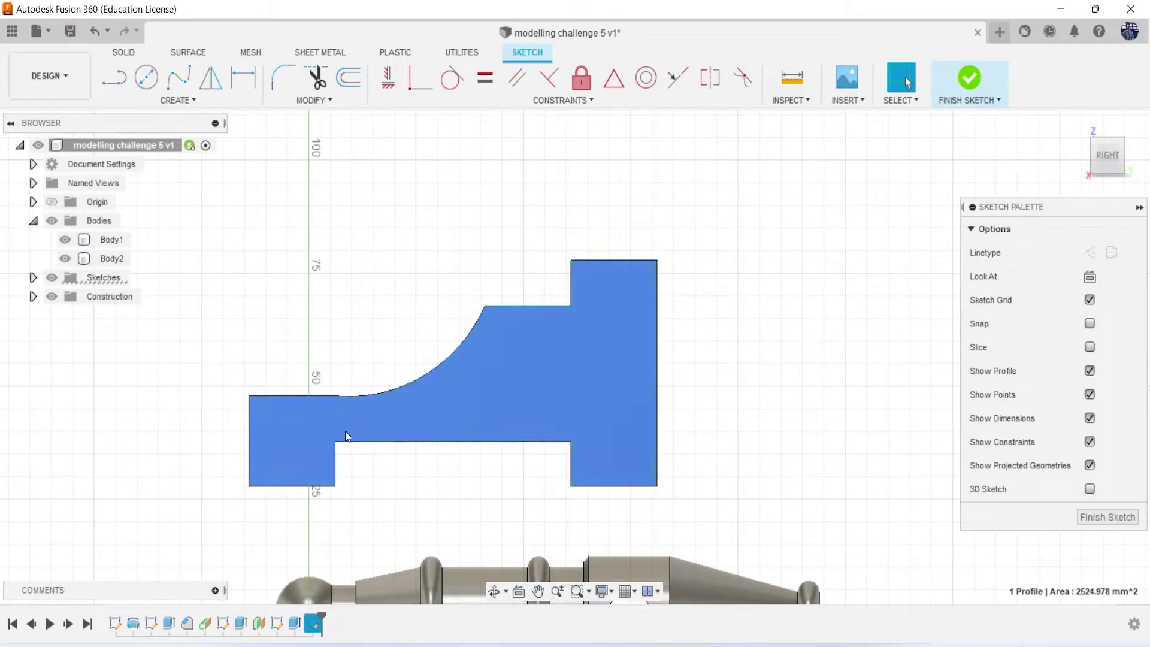
pyautogui.press('l')
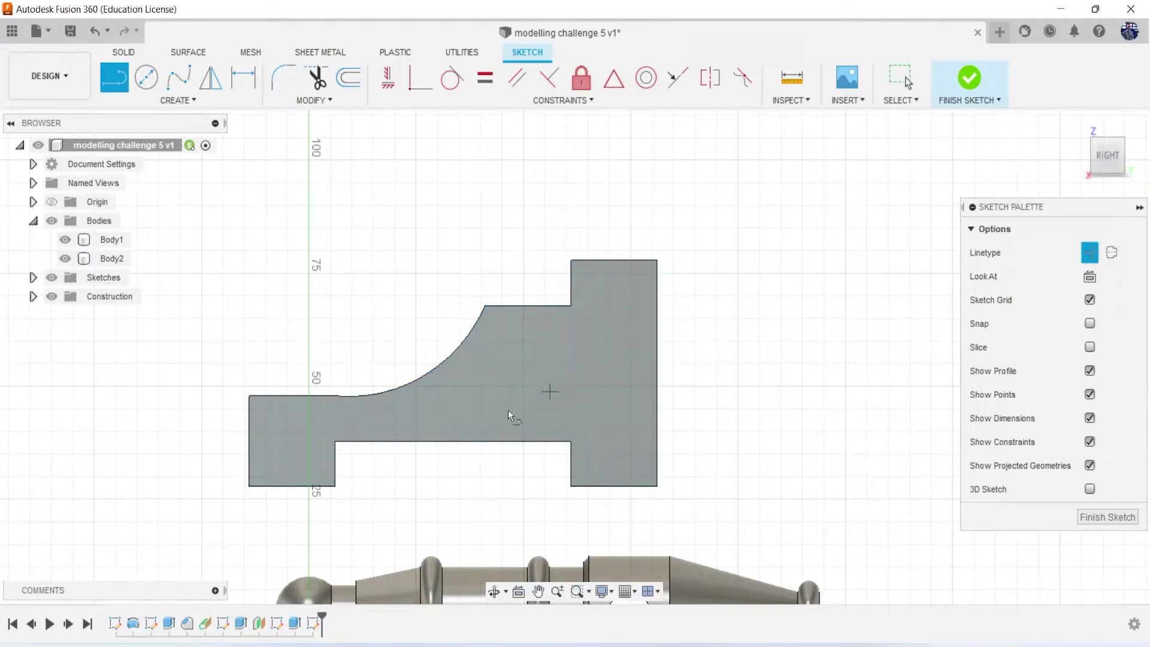
pyautogui.click(336, 442)
pyautogui.doubleClick(335, 396)
pyautogui.click(249, 396)
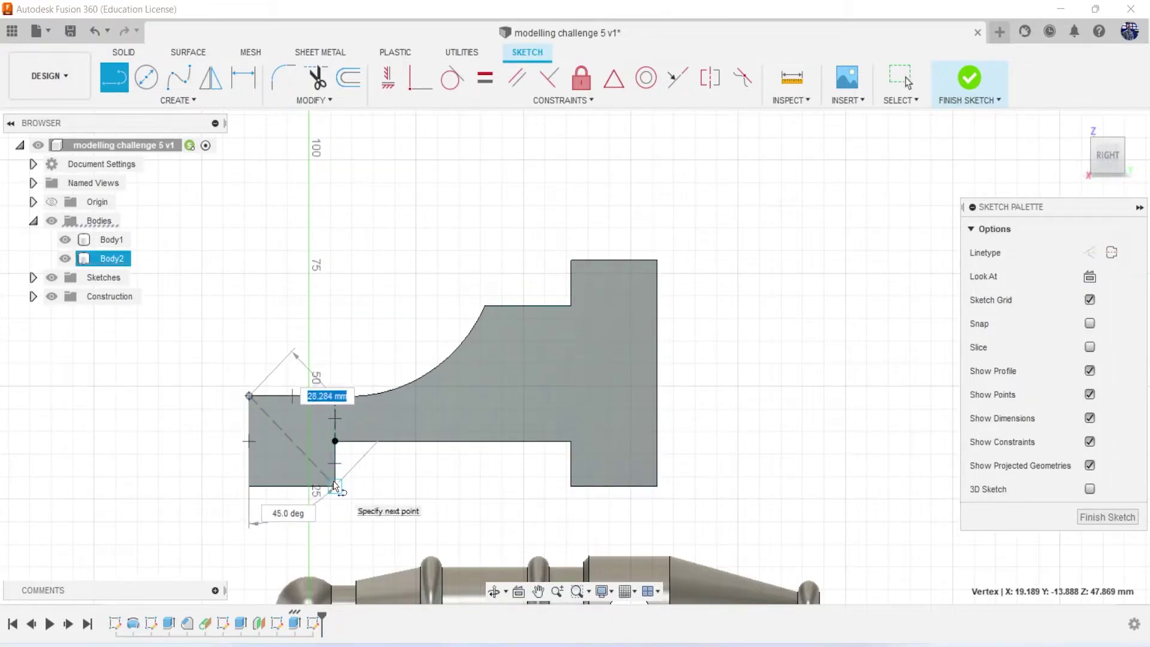
pyautogui.doubleClick(335, 485)
pyautogui.click(335, 396)
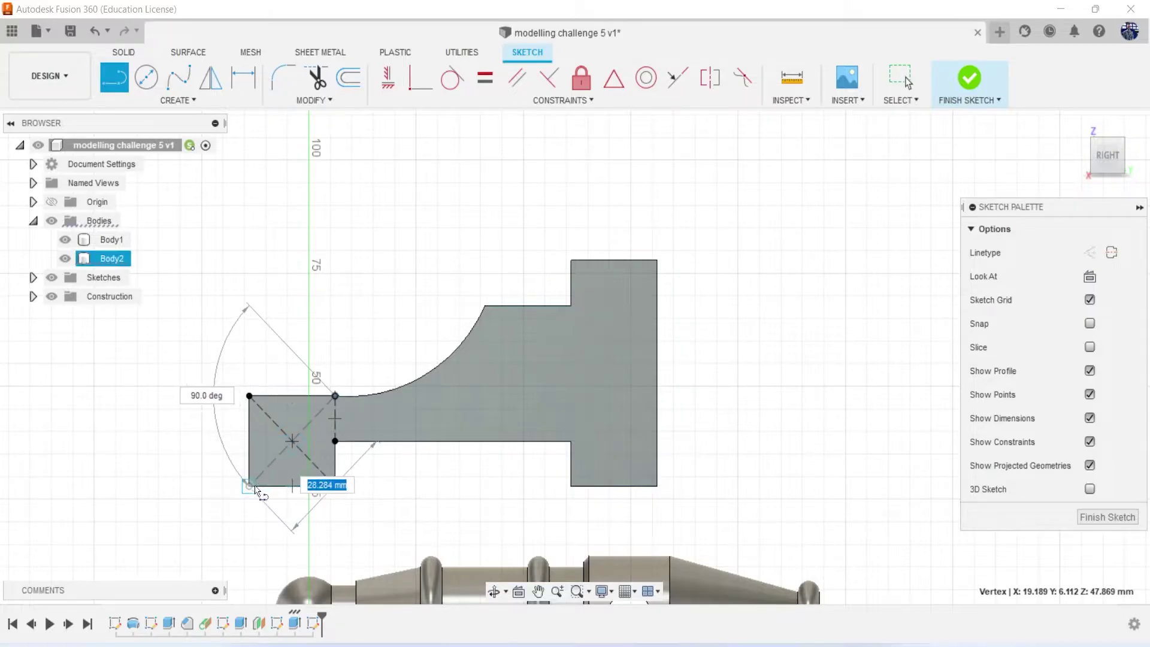
pyautogui.doubleClick(249, 485)
# Draw a 10.5 mm circle centred where the left tab's diagonals cross
pyautogui.press('c')
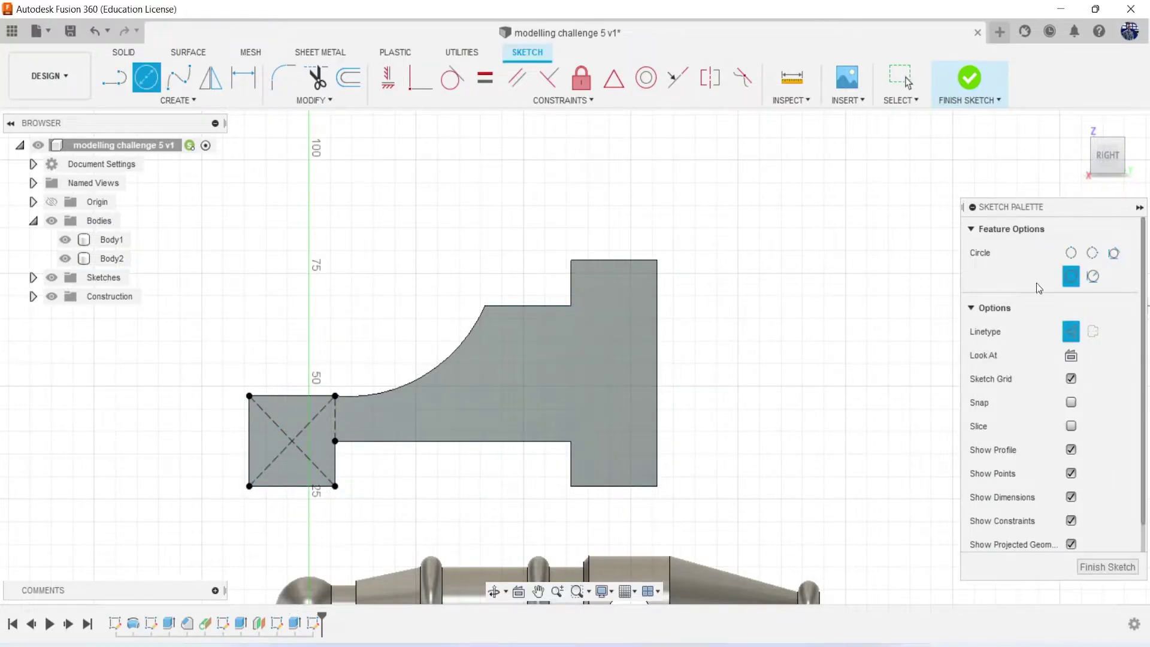
pyautogui.click(1074, 330)
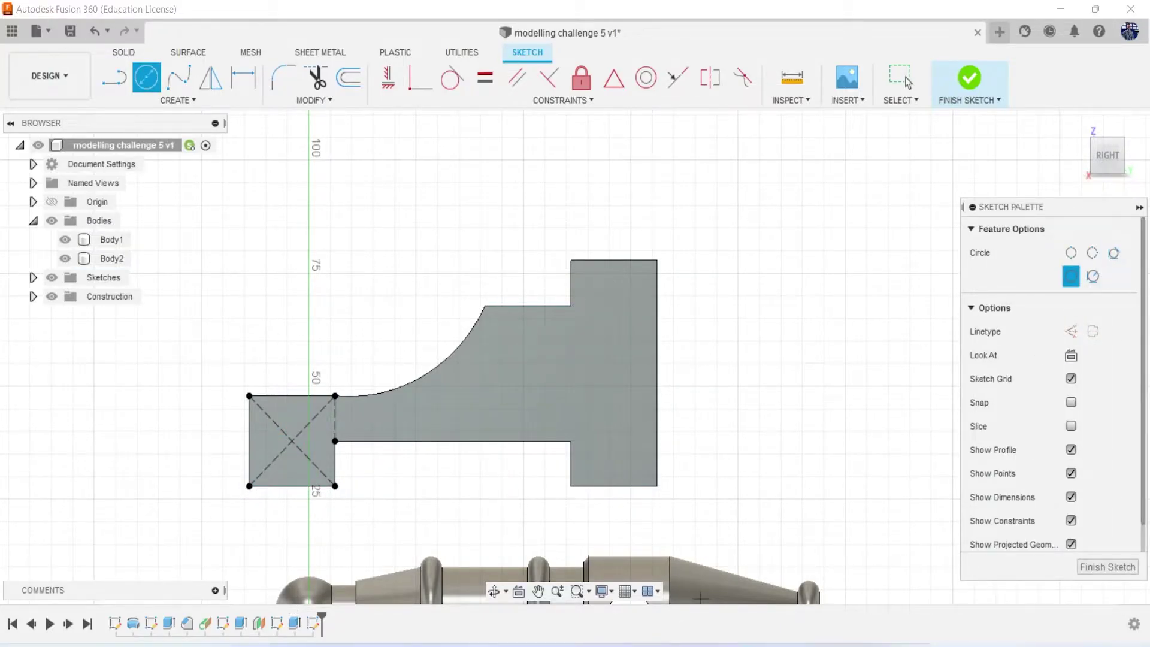
pyautogui.hotkey('alt', 'Tab')
pyautogui.hotkey('alt', 'Tab')
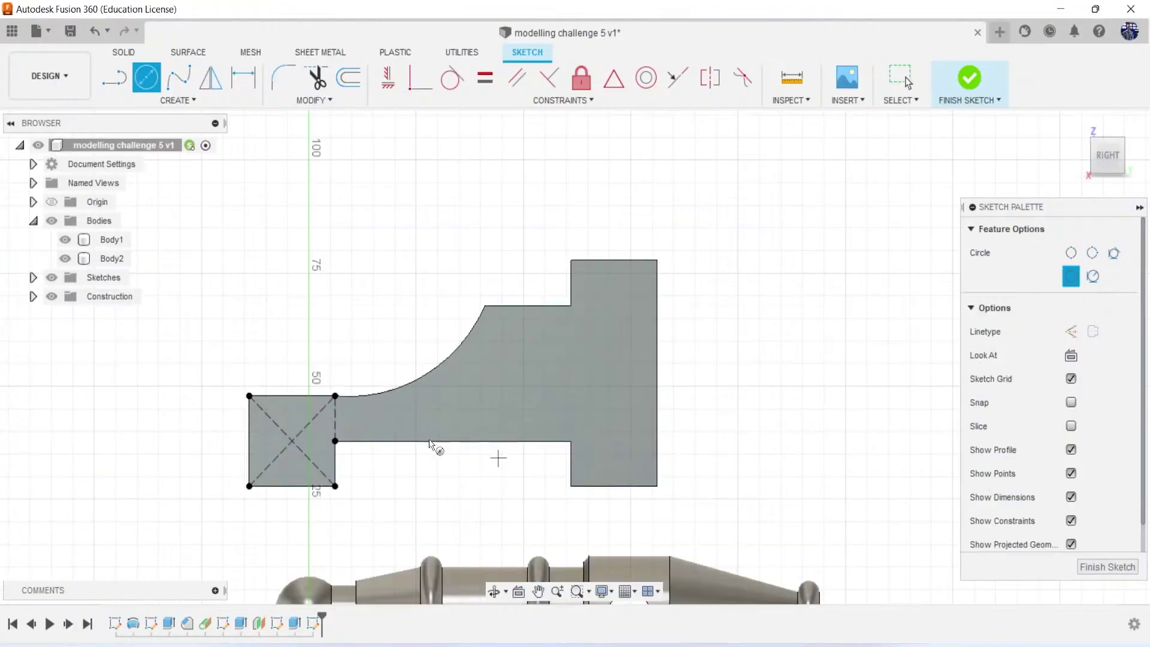
pyautogui.click(300, 446)
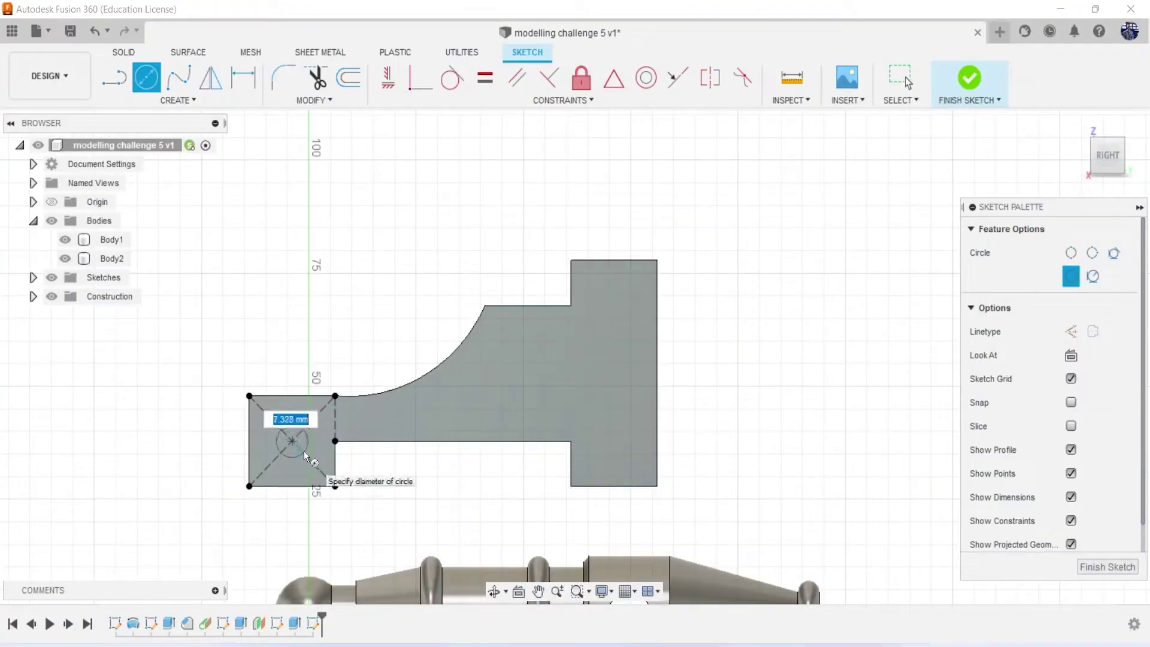
pyautogui.write('10.5')
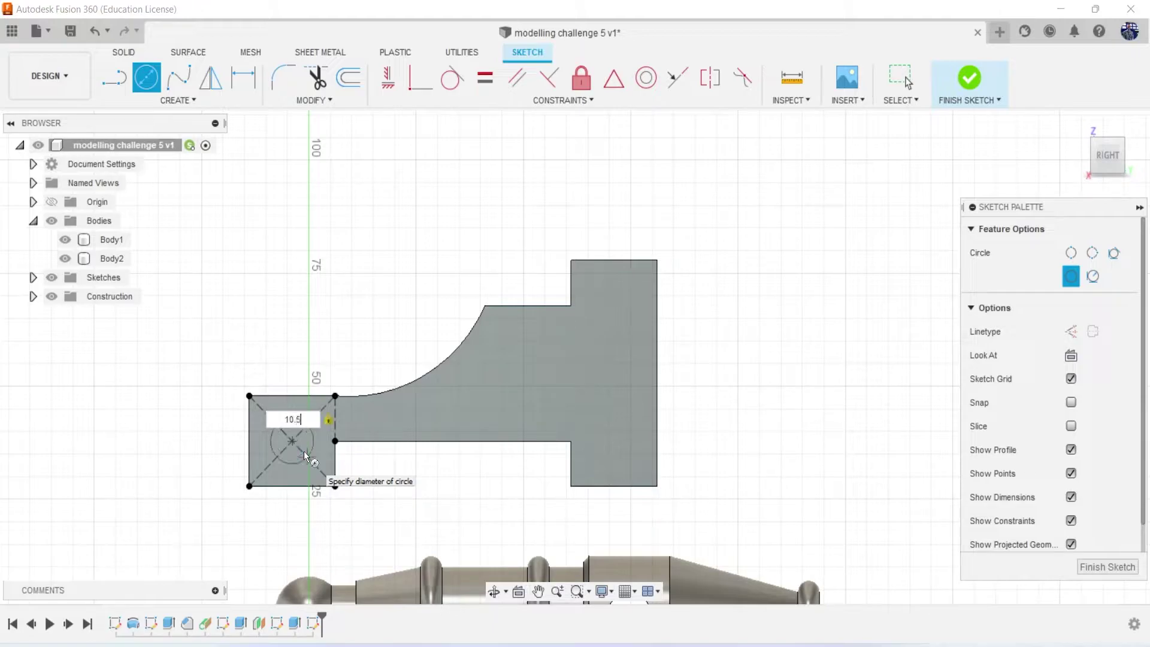
pyautogui.press('Return')
pyautogui.press('Escape')
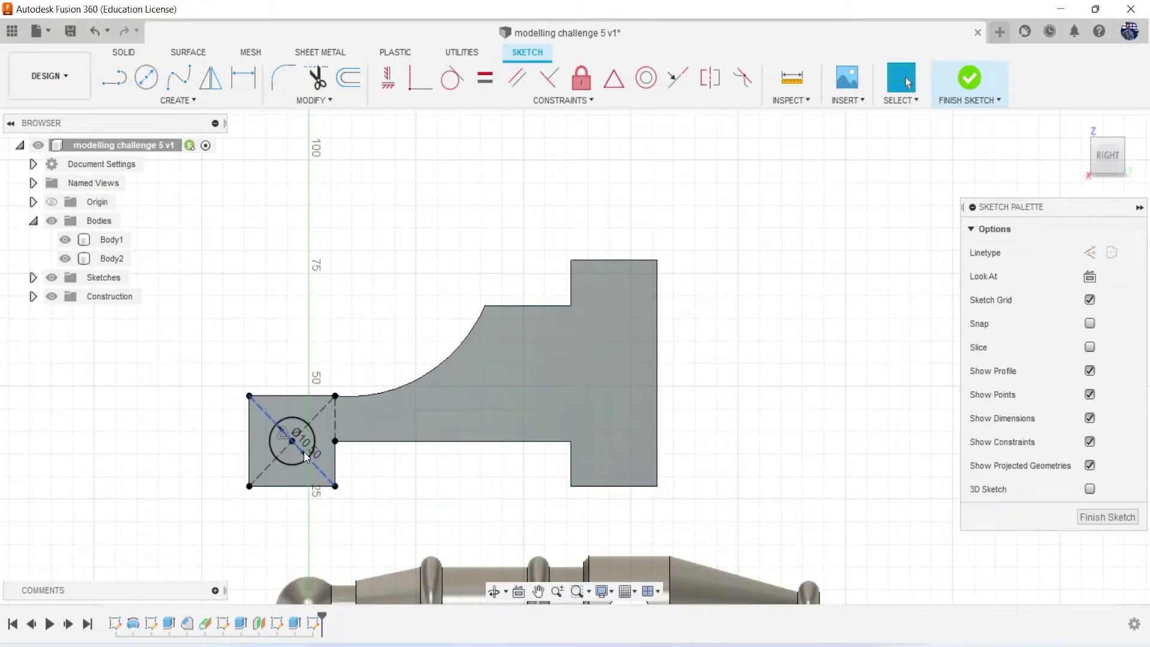
# Add a circle on the right tab, equal in size and horizontally level with the left hole
pyautogui.click(144, 88)
pyautogui.click(613, 441)
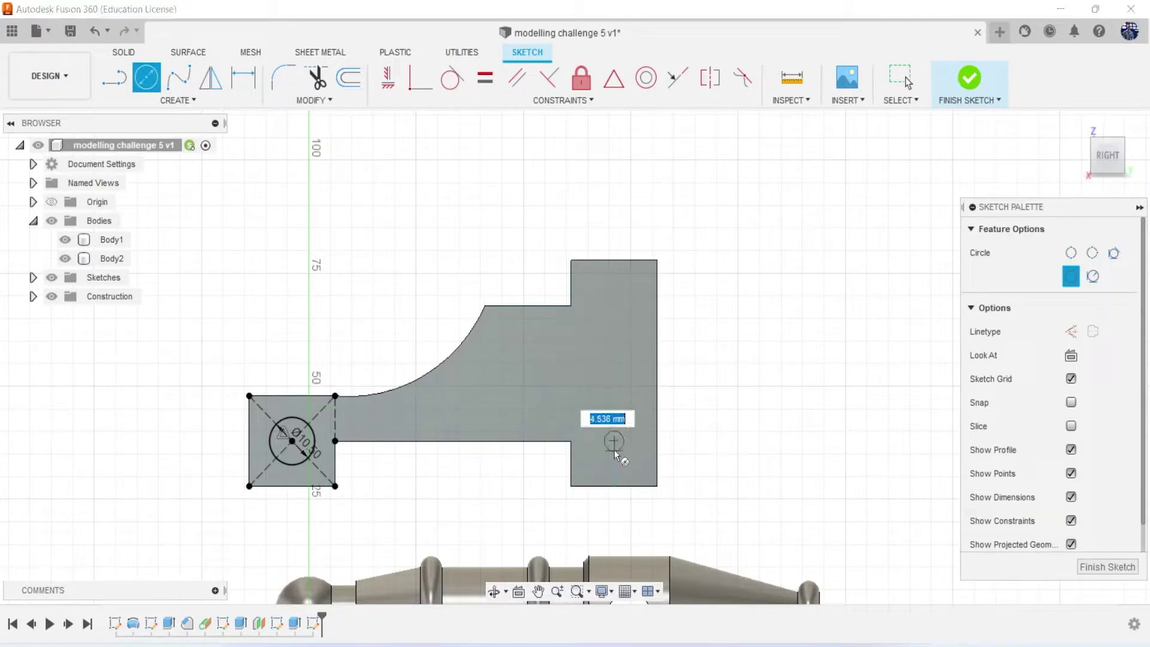
pyautogui.click(615, 454)
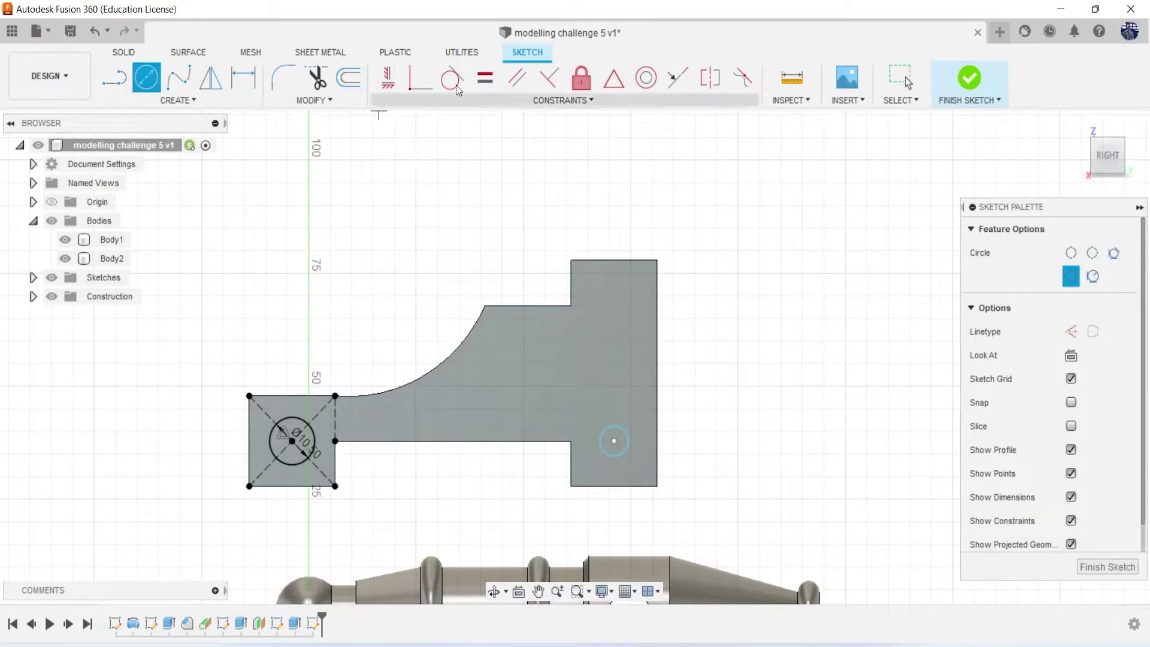
pyautogui.click(485, 78)
pyautogui.click(628, 443)
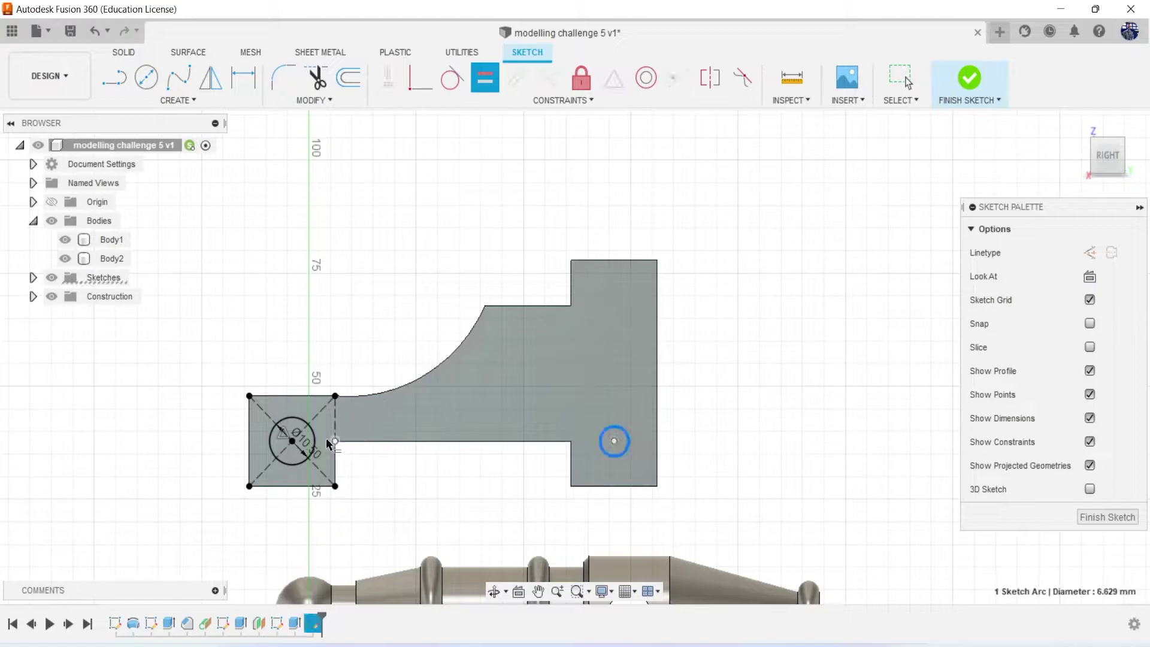
pyautogui.click(313, 444)
pyautogui.click(388, 78)
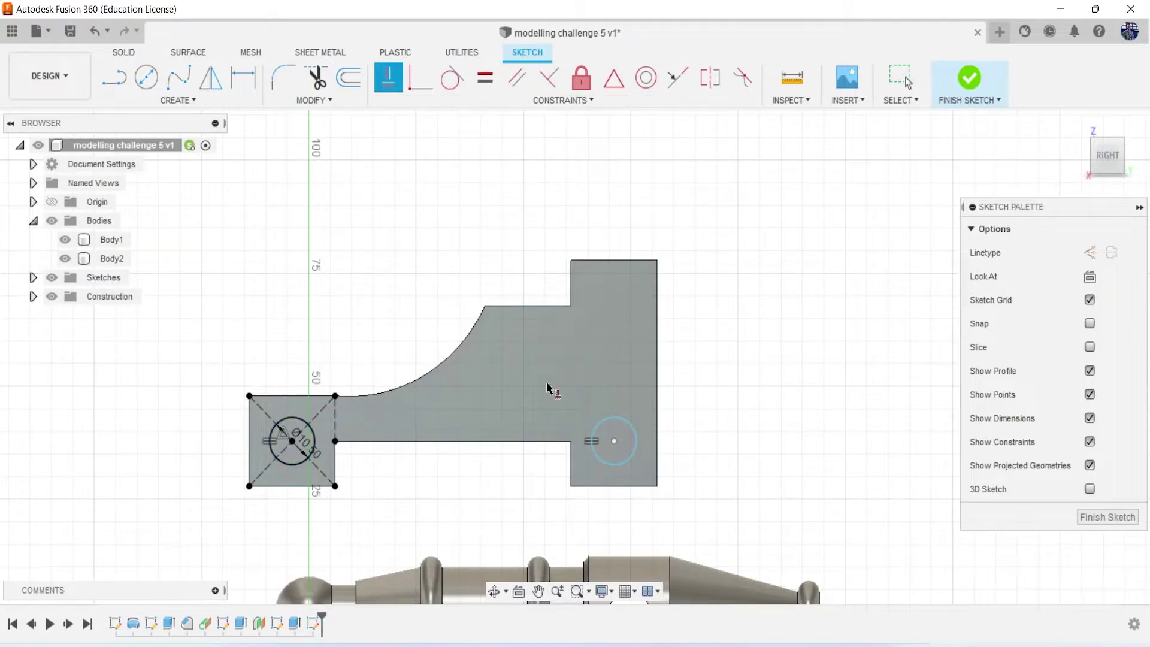
pyautogui.click(613, 442)
pyautogui.click(293, 442)
pyautogui.press('Escape')
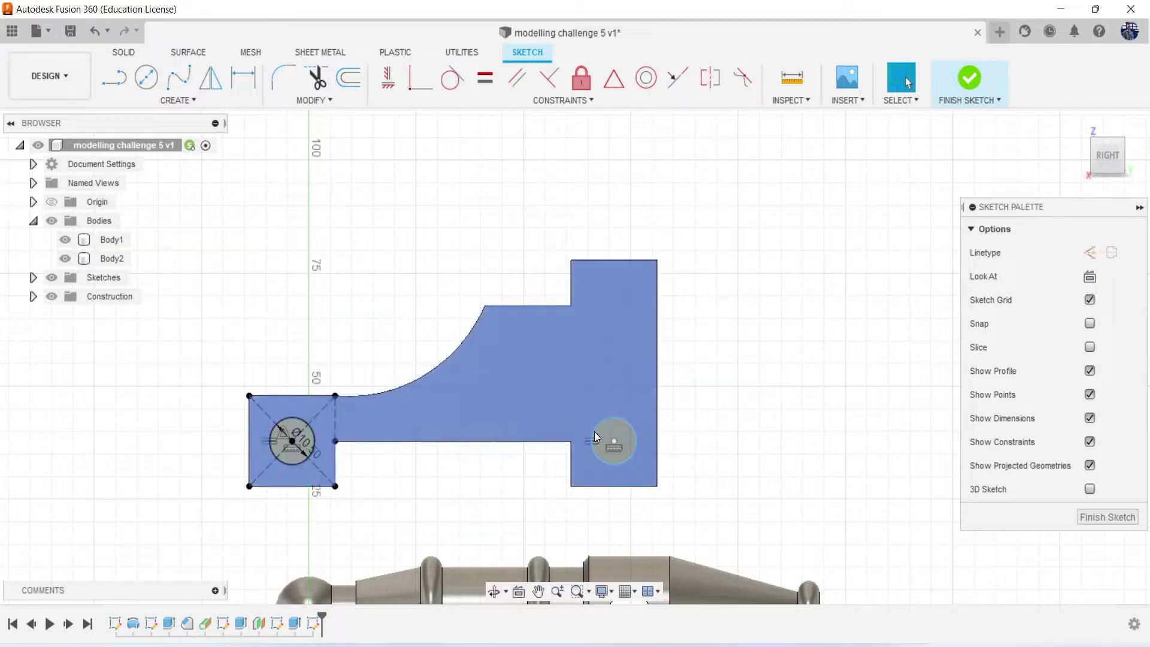
# Nudge the right circle slightly left and try centring it on the bottom edge
pyautogui.click(637, 443)
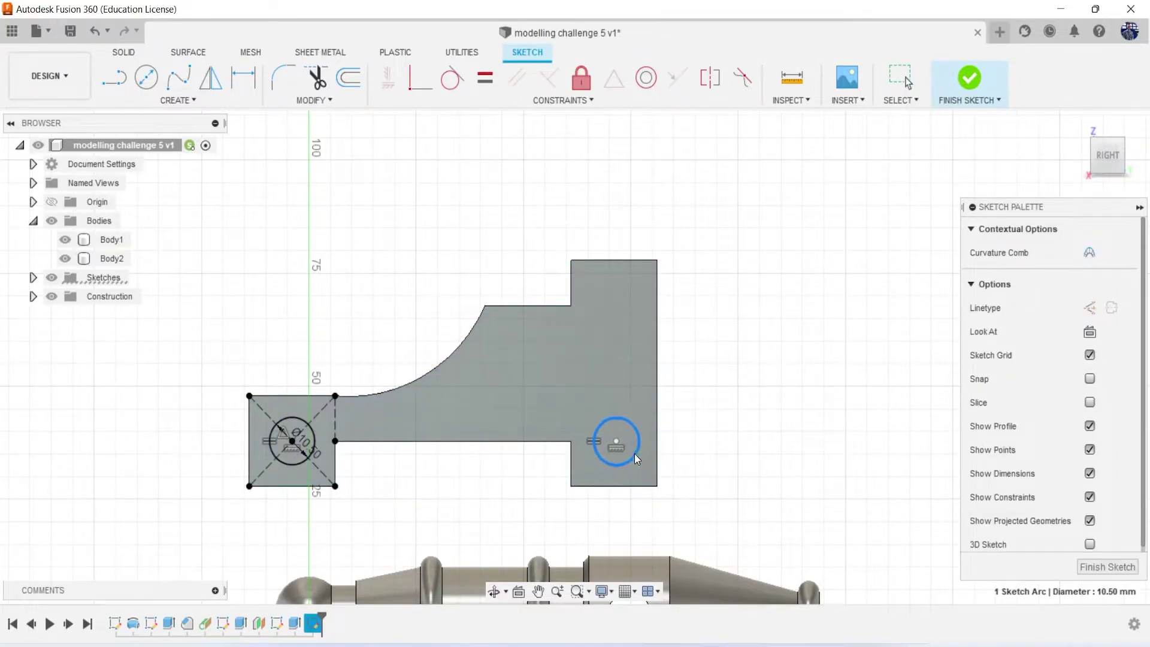
pyautogui.moveTo(632, 454); pyautogui.dragTo(666, 474)
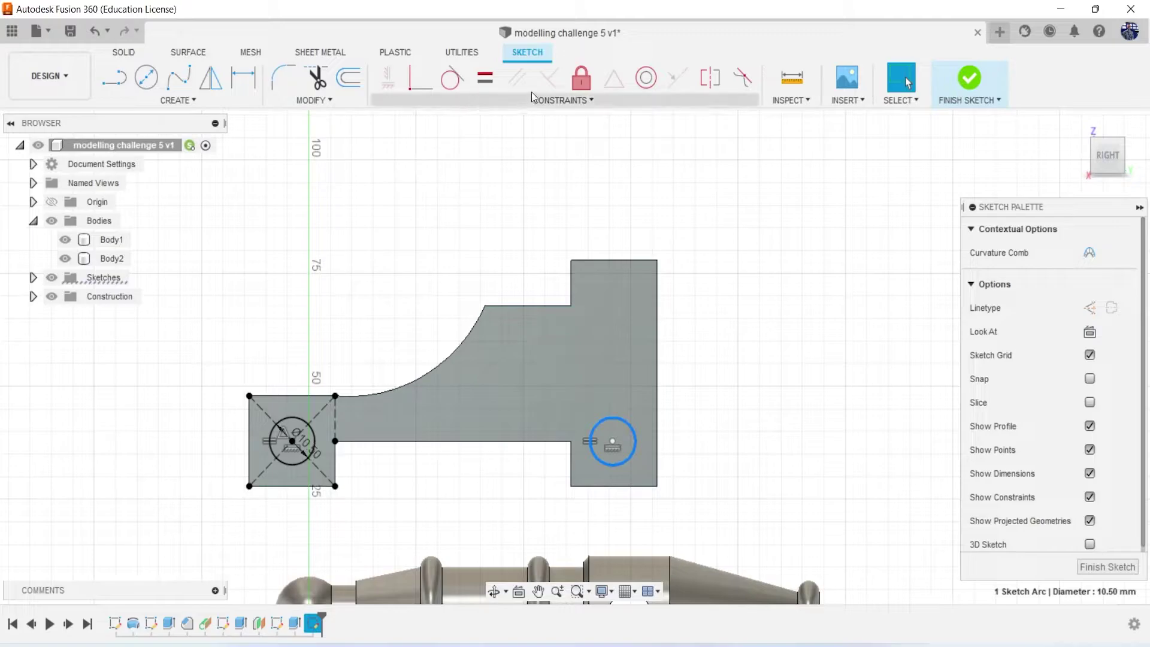
pyautogui.click(613, 77)
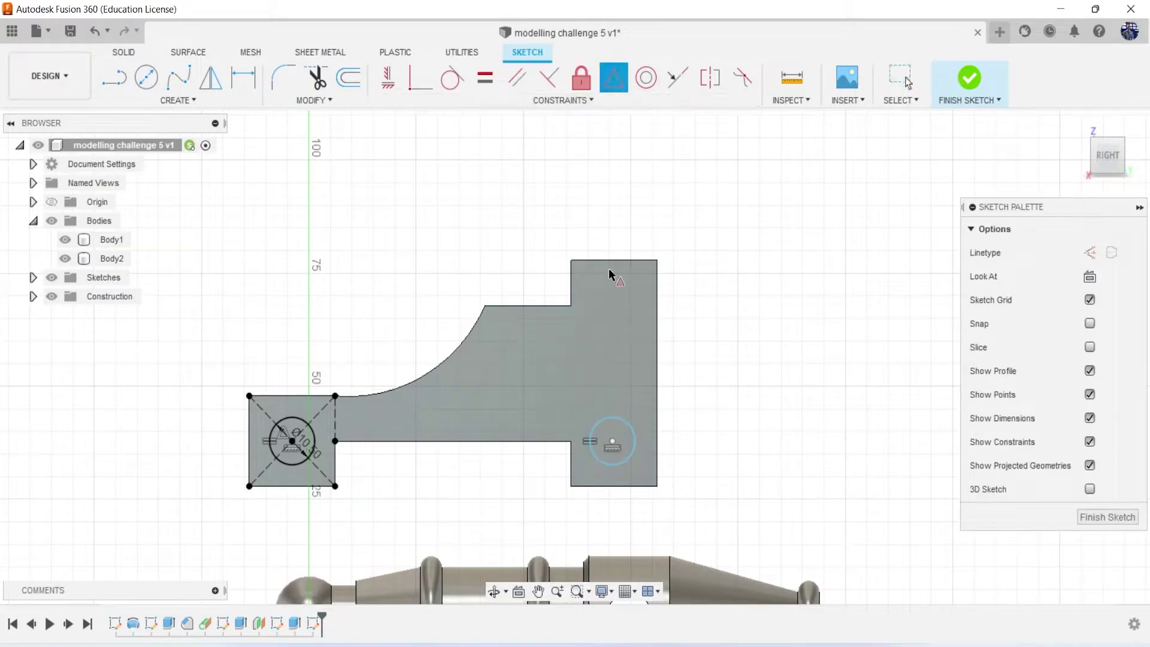
pyautogui.click(612, 442)
pyautogui.click(615, 487)
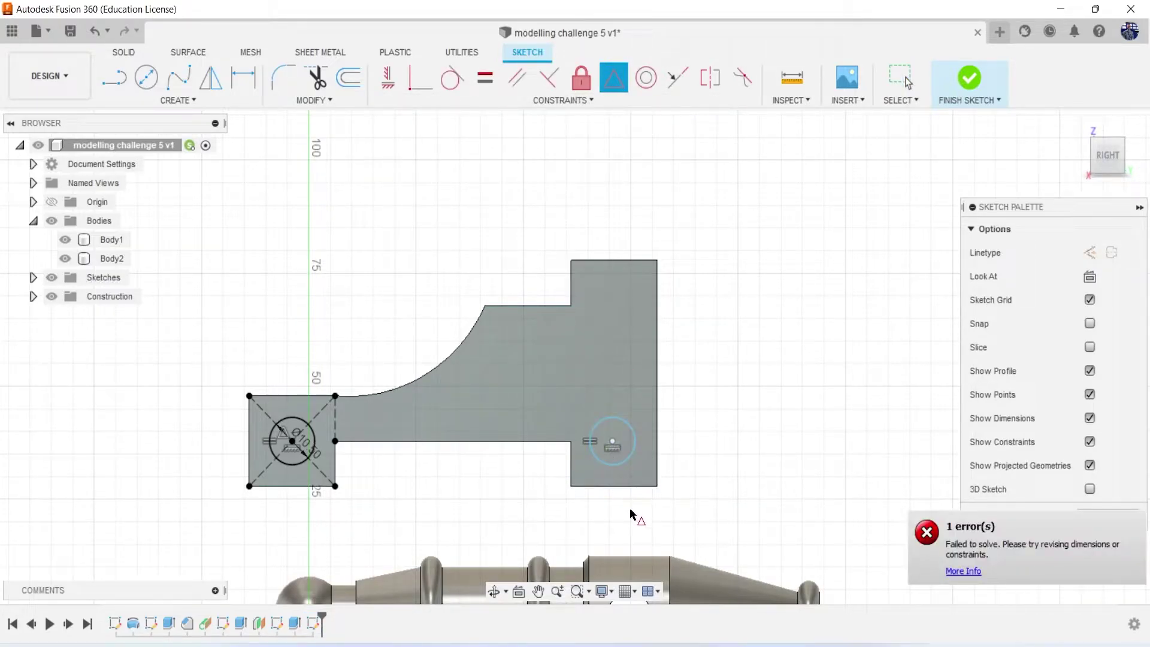
pyautogui.press('Escape')
# Draw a line from the right circle's centre to the bottom edge and constrain it vertical
pyautogui.scroll(2, 634, 517)
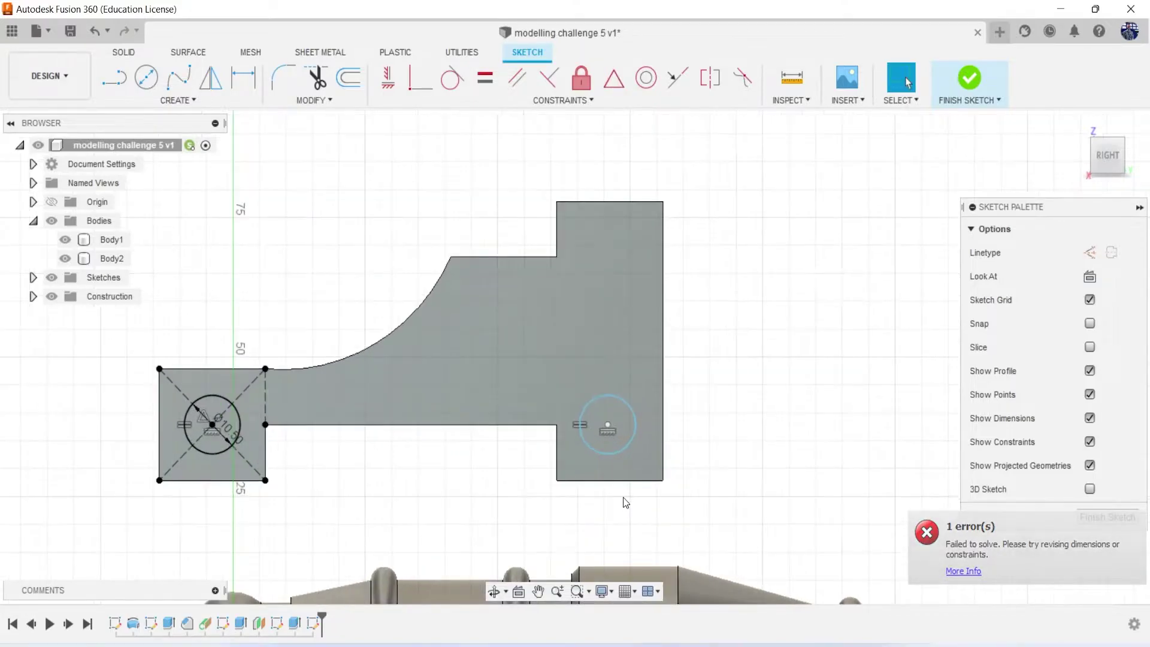
pyautogui.press('l')
pyautogui.click(608, 426)
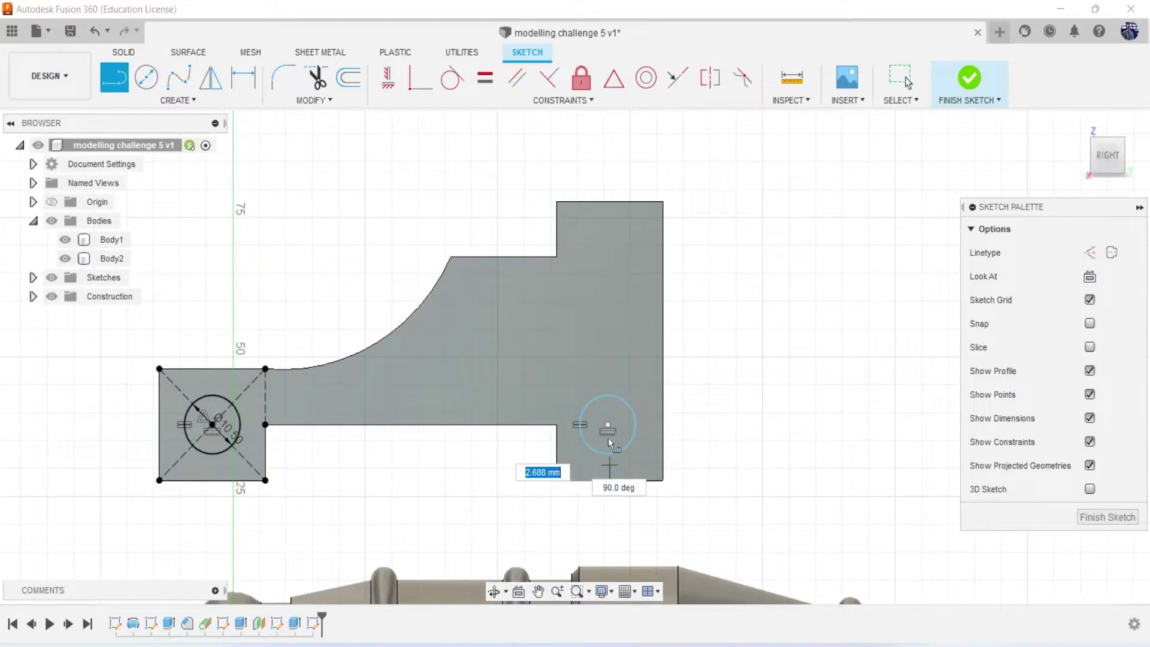
pyautogui.scroll(2, 654, 506)
pyautogui.scroll(2, 645, 496)
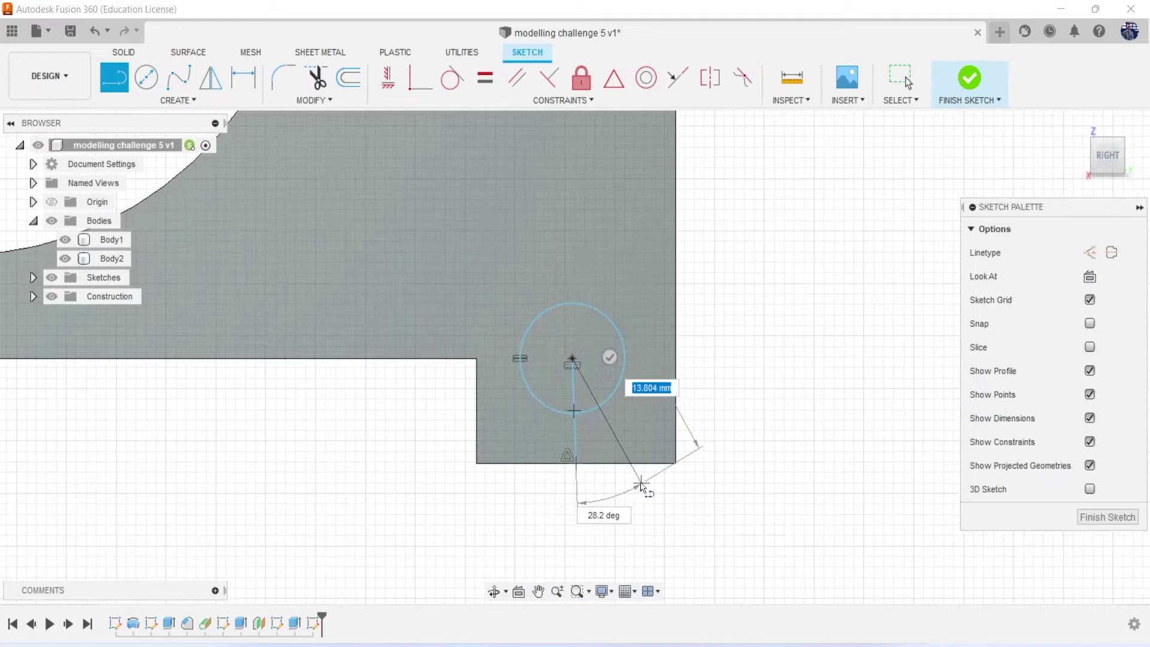
pyautogui.press('Escape')
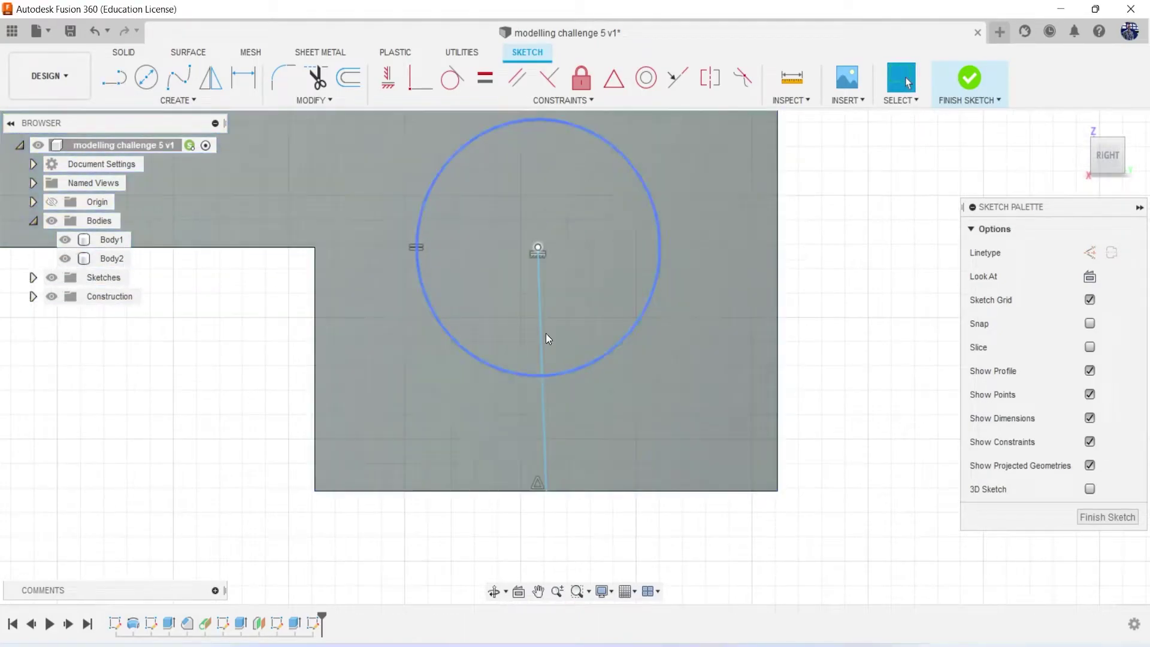
pyautogui.click(389, 78)
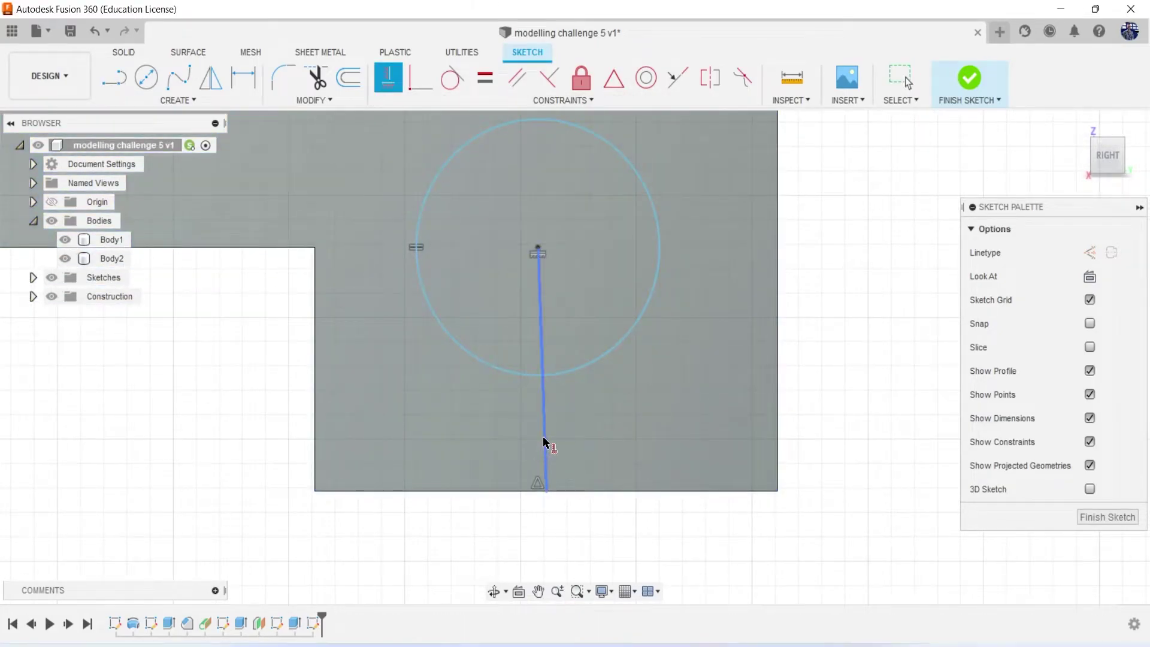
pyautogui.click(544, 442)
pyautogui.scroll(-2, 565, 437)
pyautogui.scroll(-4, 562, 428)
pyautogui.scroll(-3, 561, 426)
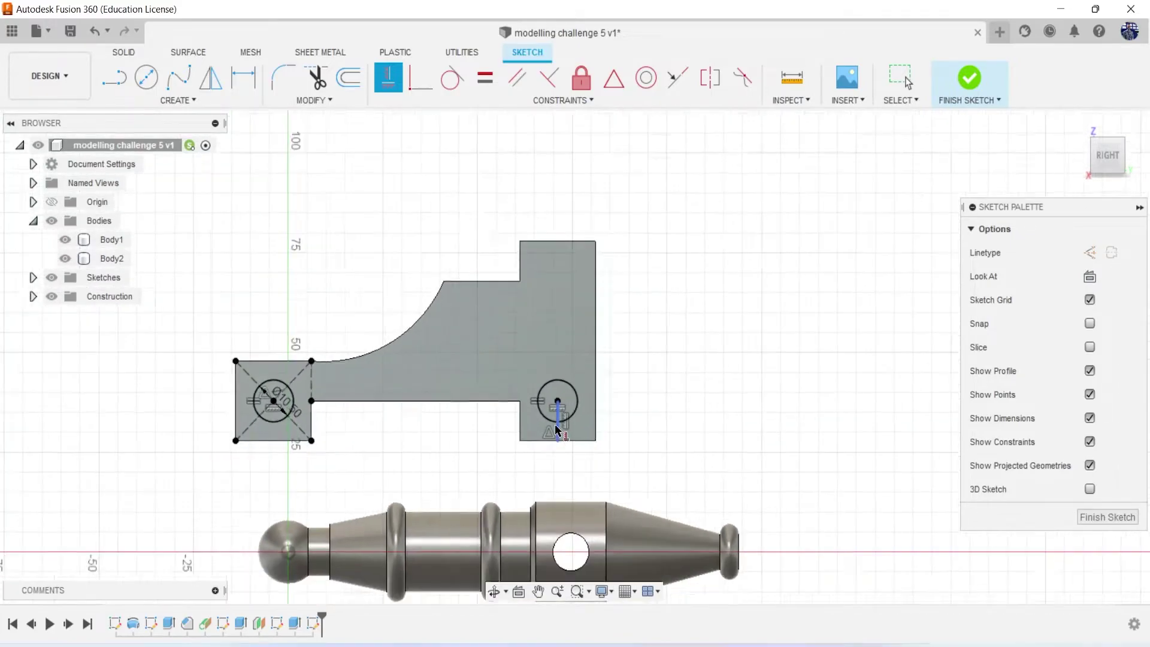
pyautogui.scroll(2, 557, 414)
pyautogui.scroll(2, 575, 431)
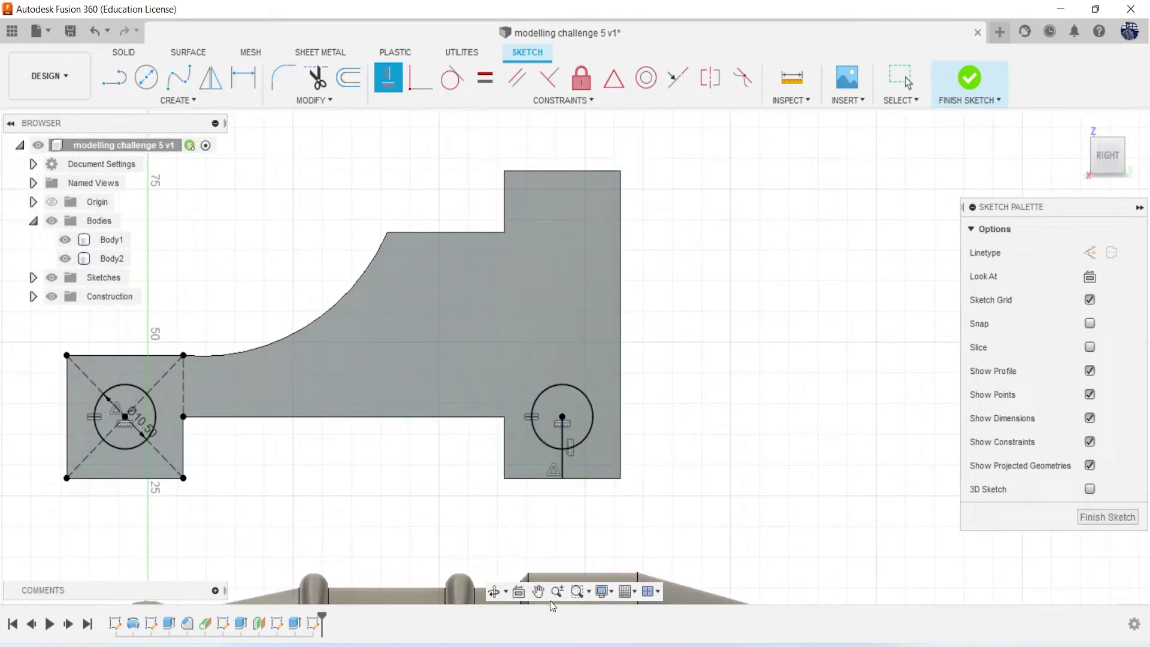
pyautogui.hotkey('alt', 'Tab')
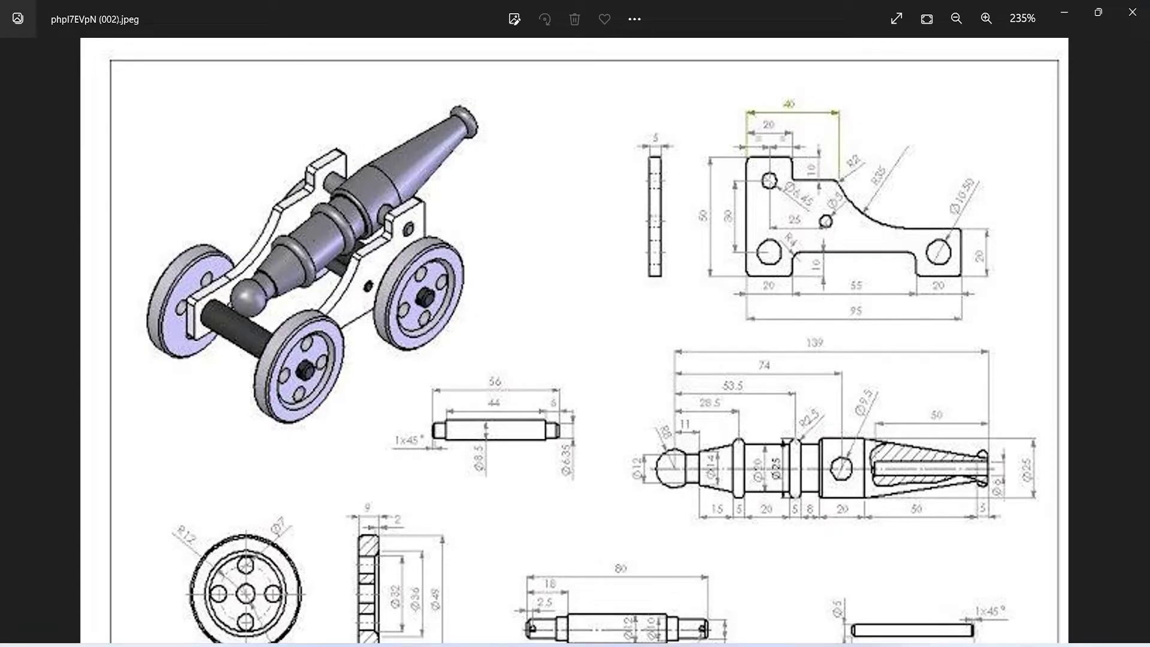
# Zoom the Photos viewer to read the side plate's 6.45, 5 and 10.50 hole callouts
pyautogui.scroll(-2, 802, 294)
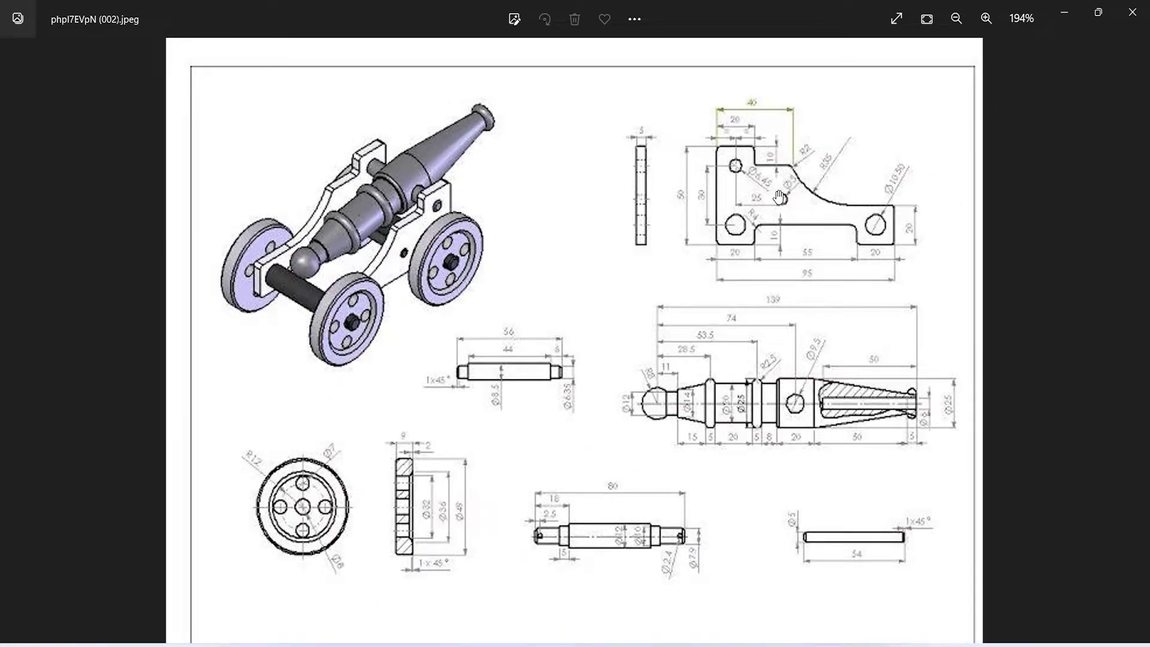
pyautogui.scroll(3, 820, 199)
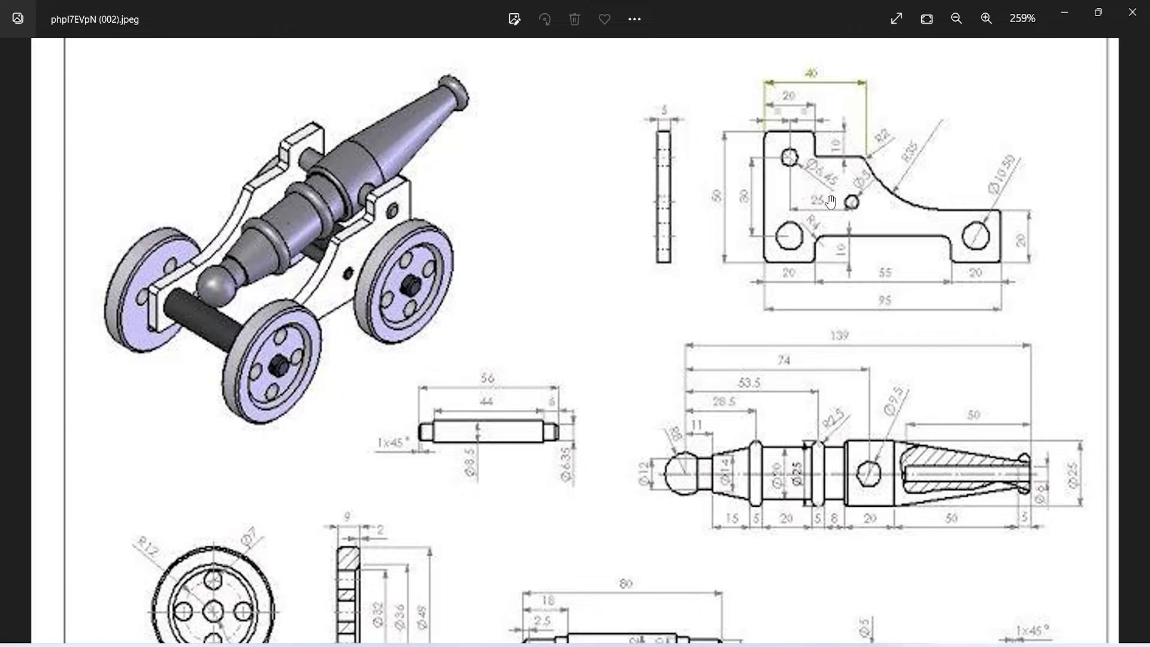
pyautogui.scroll(-1, 733, 423)
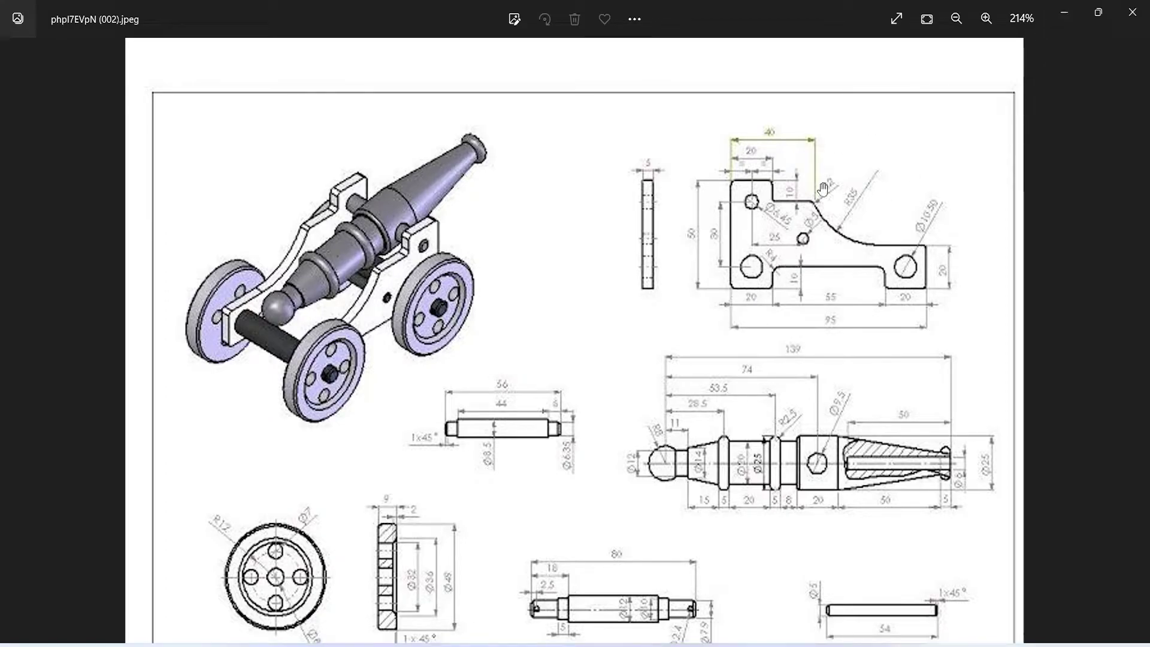
# Add a 6.45 mm hole in the upper tab, vertically aligned with the lower right hole
pyautogui.click(1073, 14)
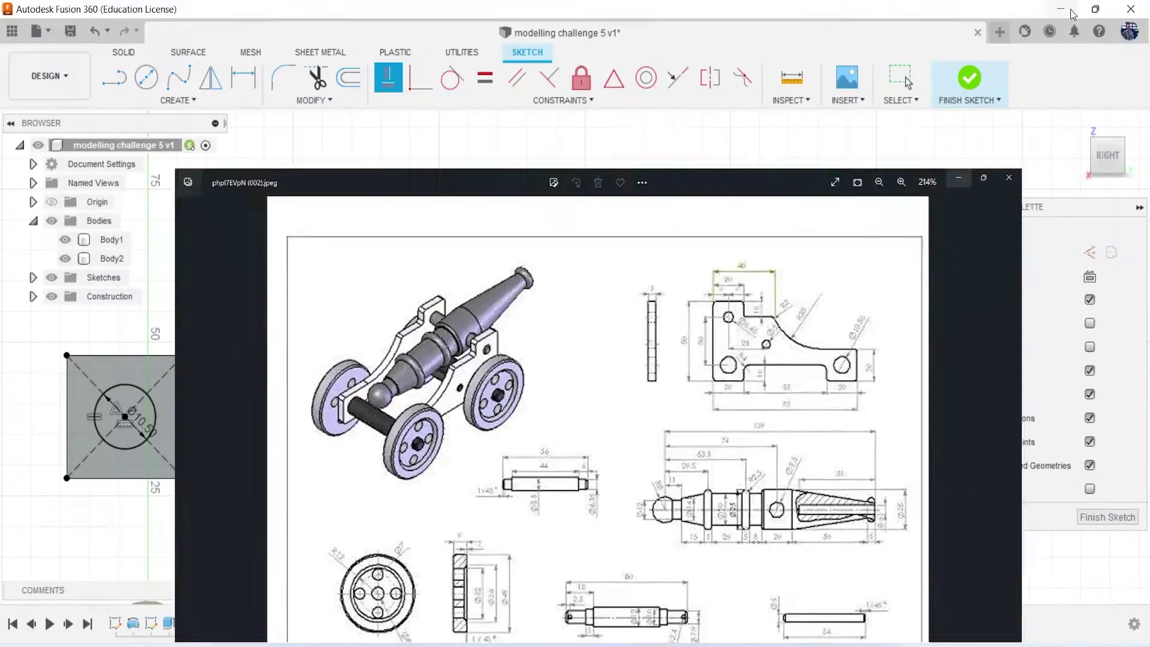
pyautogui.press('c')
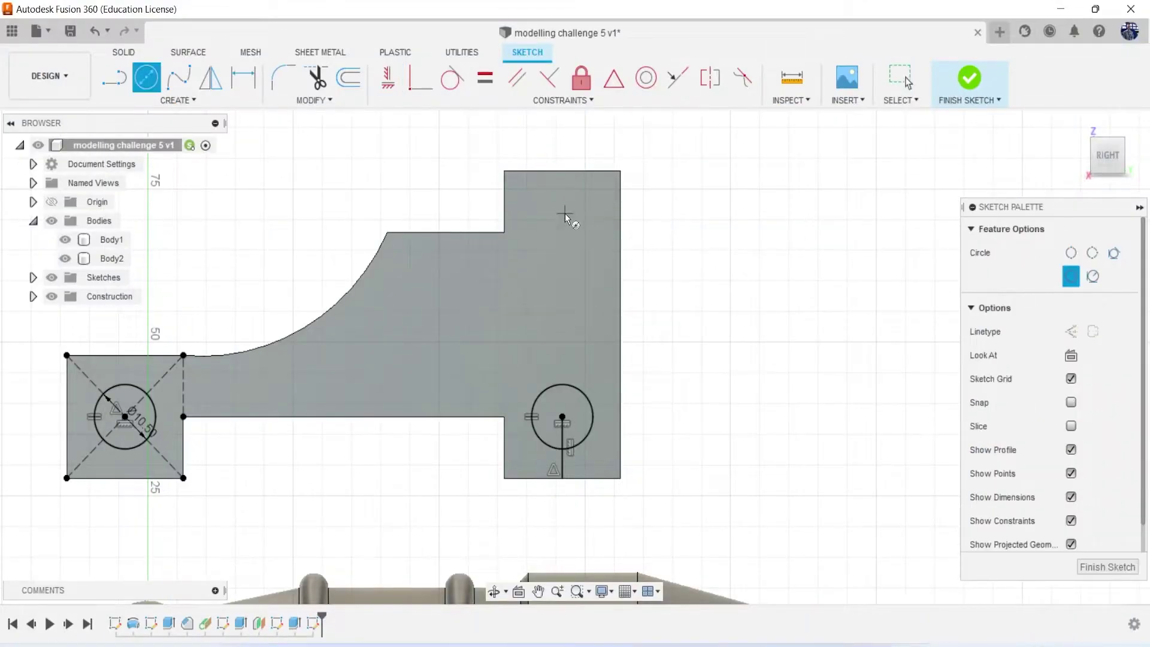
pyautogui.click(548, 207)
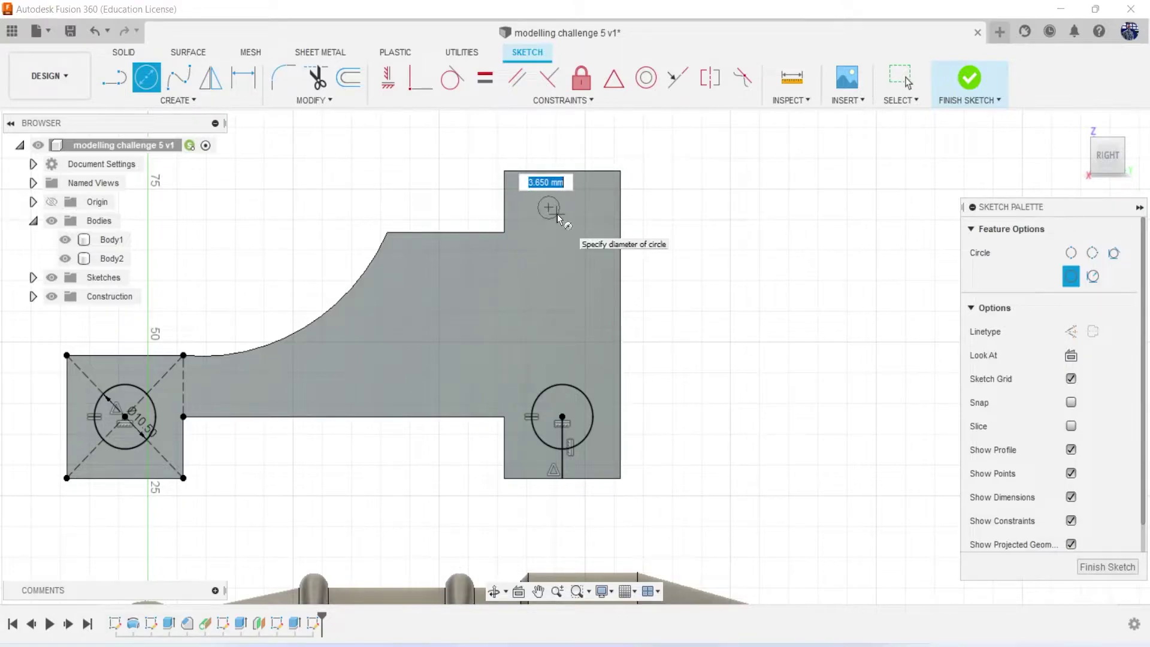
pyautogui.write('6.45')
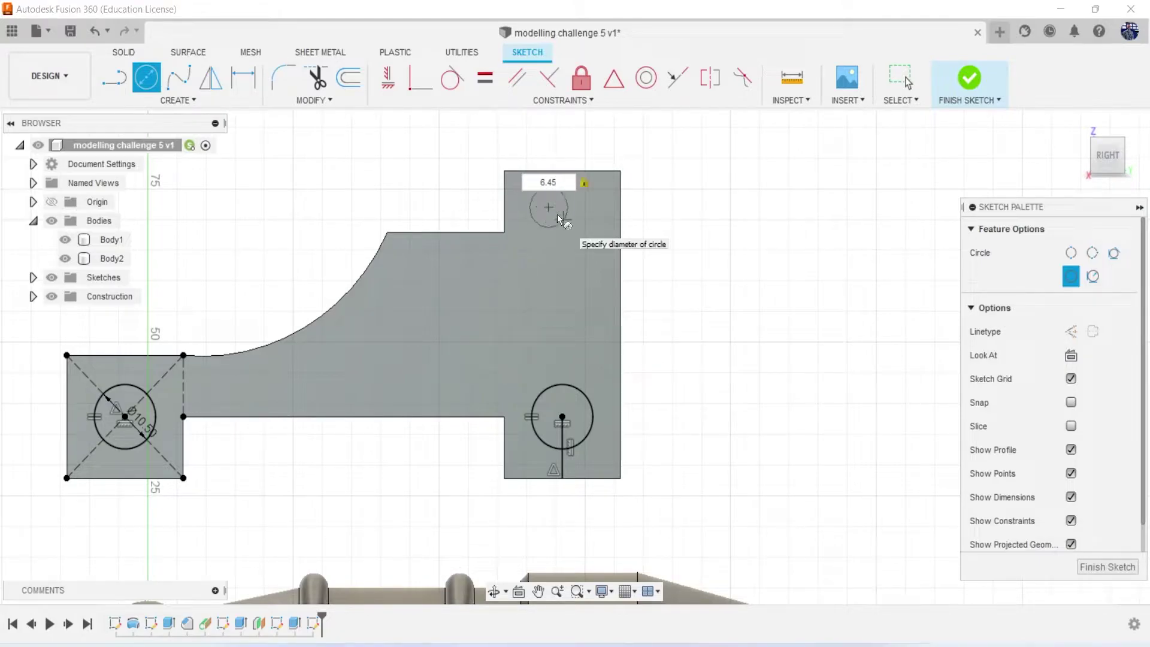
pyautogui.press('Return')
pyautogui.press('Return')
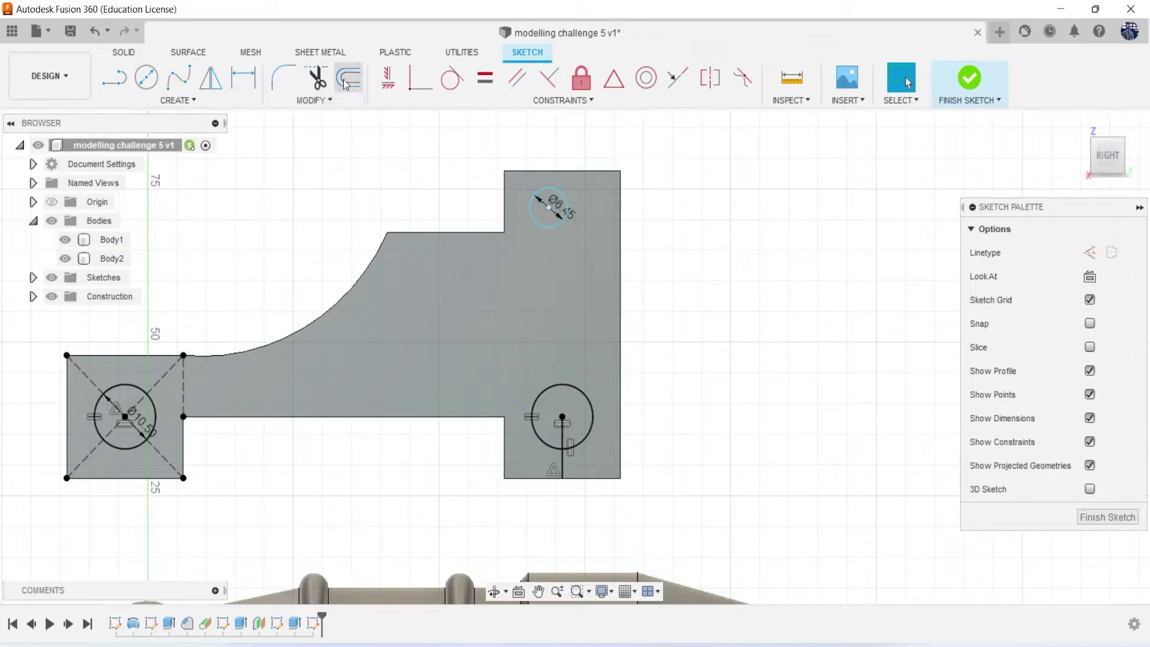
pyautogui.click(388, 78)
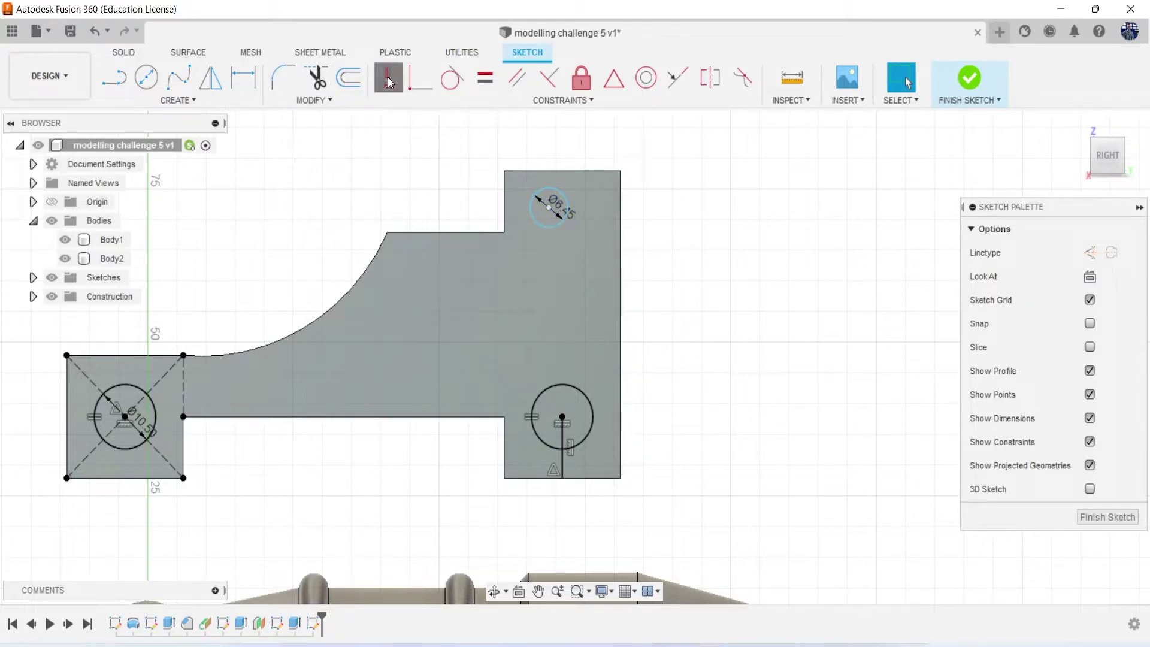
pyautogui.click(548, 205)
pyautogui.click(562, 416)
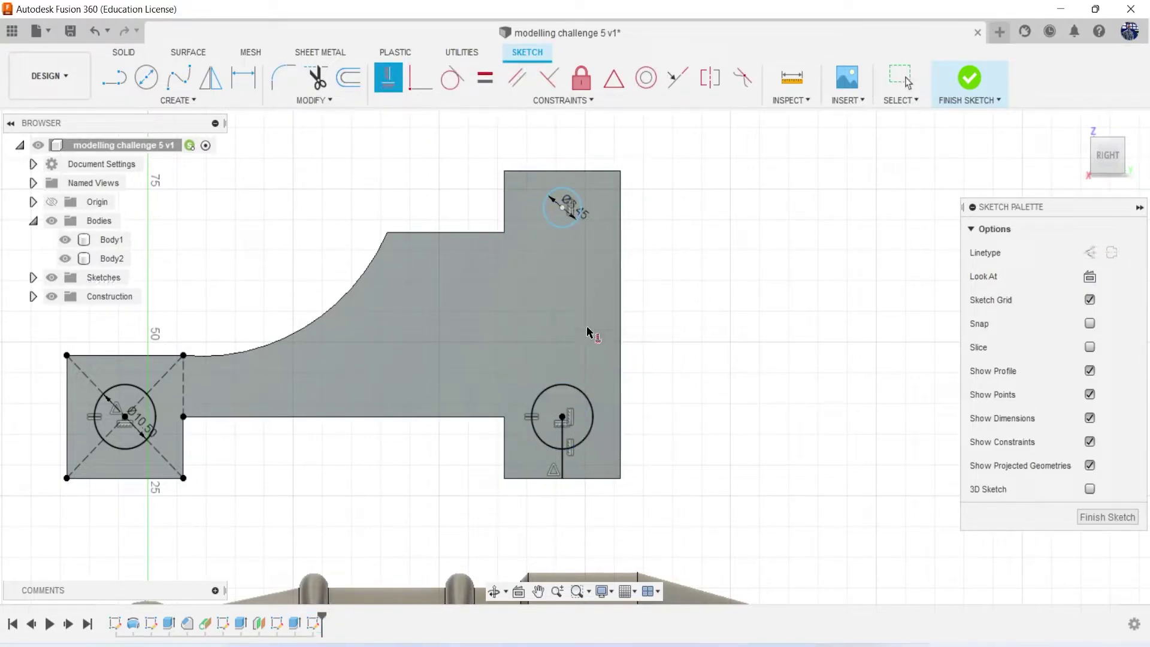
# Dimension the vertical distance between the two right-hand hole centres as 30 mm
pyautogui.press('d')
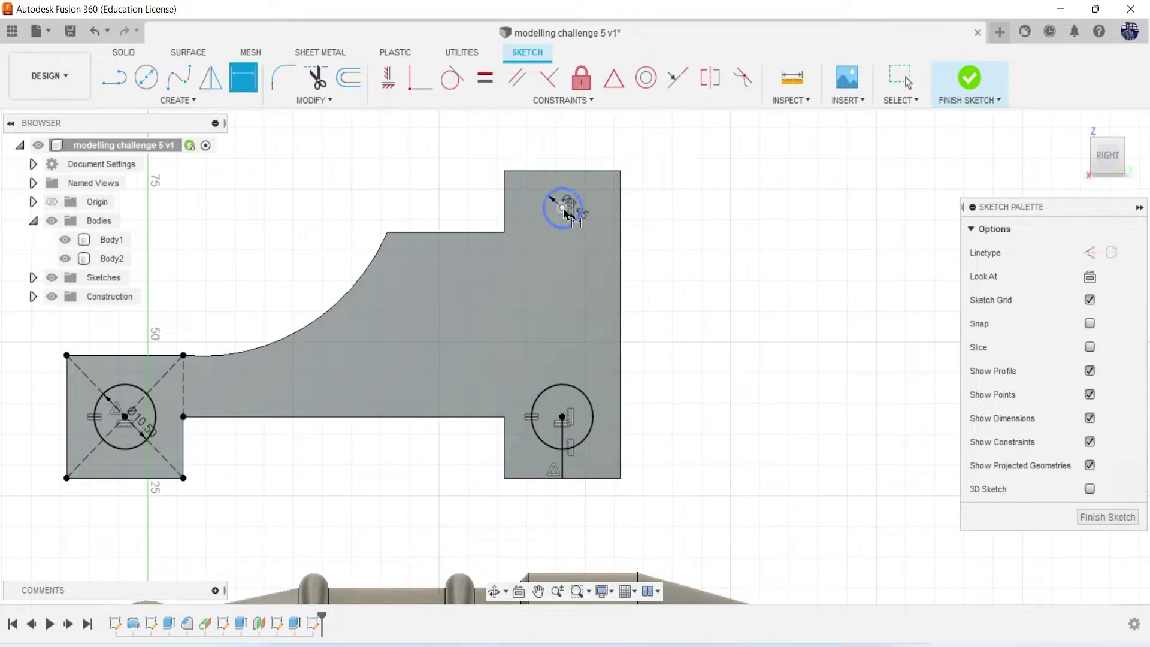
pyautogui.click(563, 210)
pyautogui.click(561, 416)
pyautogui.click(721, 396)
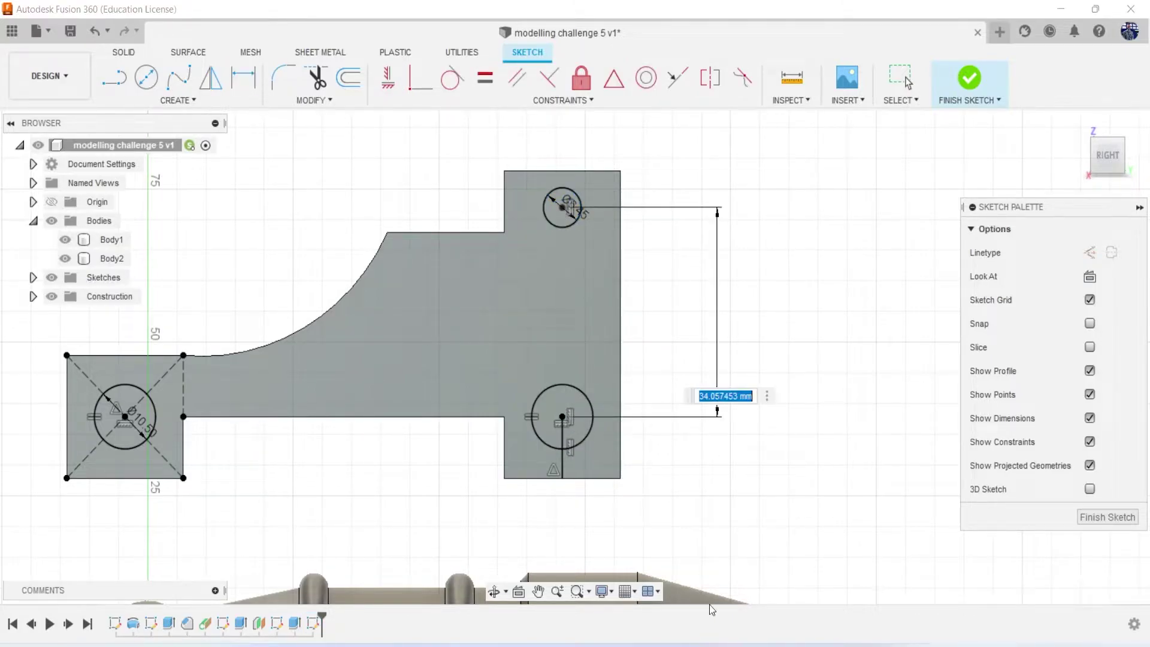
pyautogui.hotkey('alt', 'Tab')
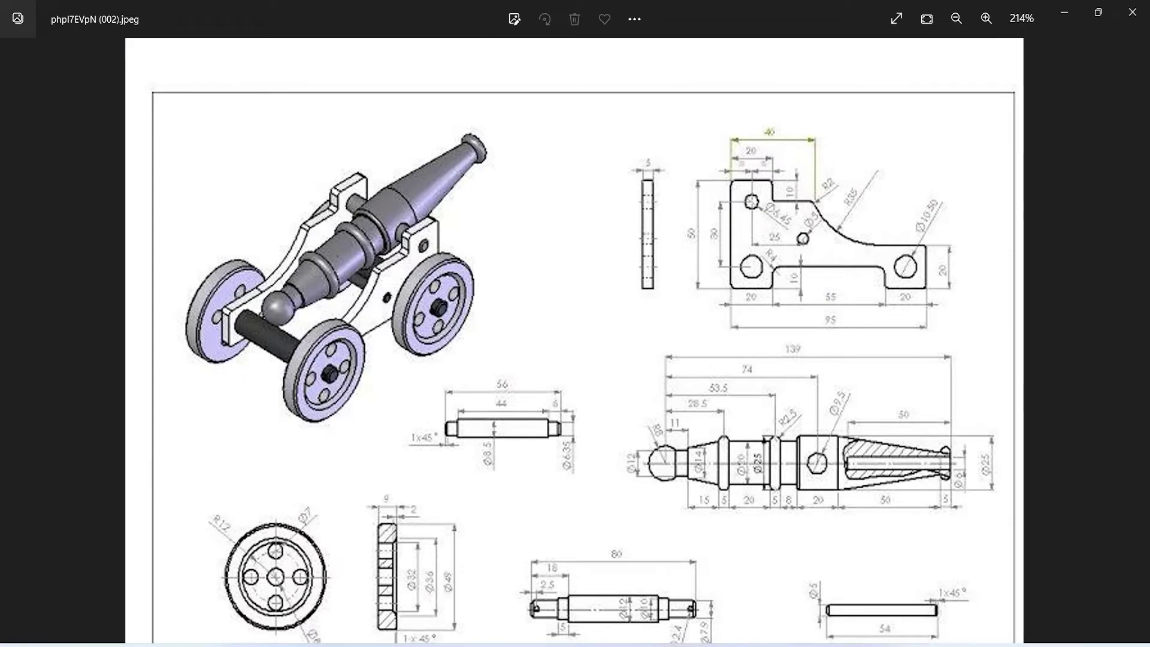
pyautogui.hotkey('alt', 'Tab')
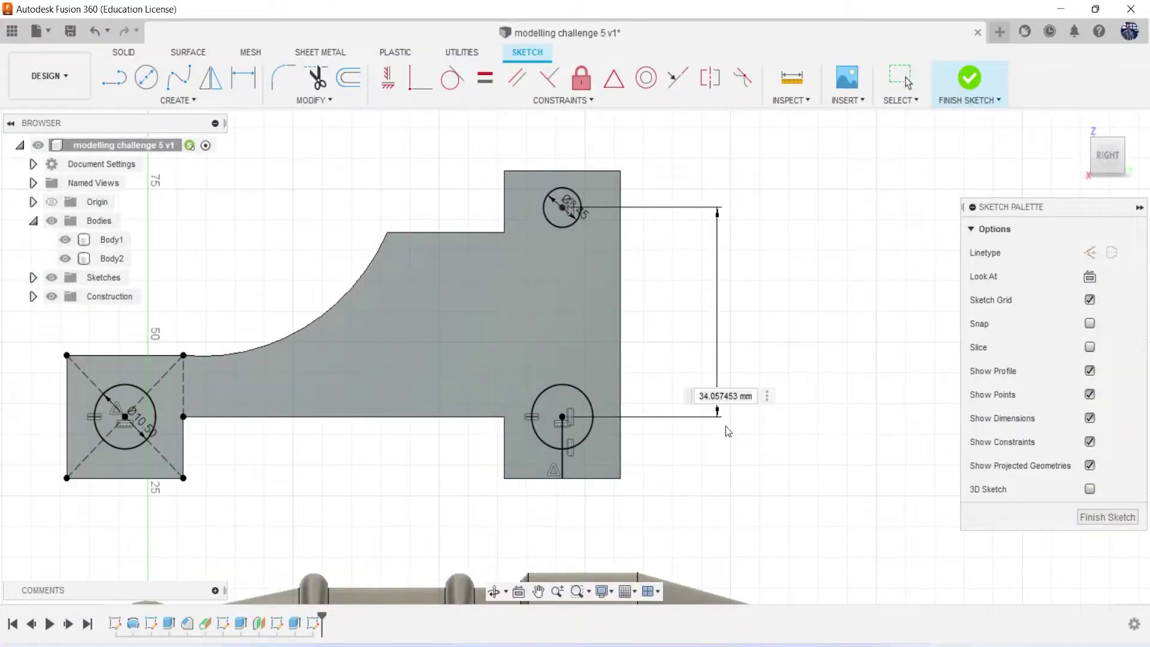
pyautogui.click(736, 396)
pyautogui.write('30')
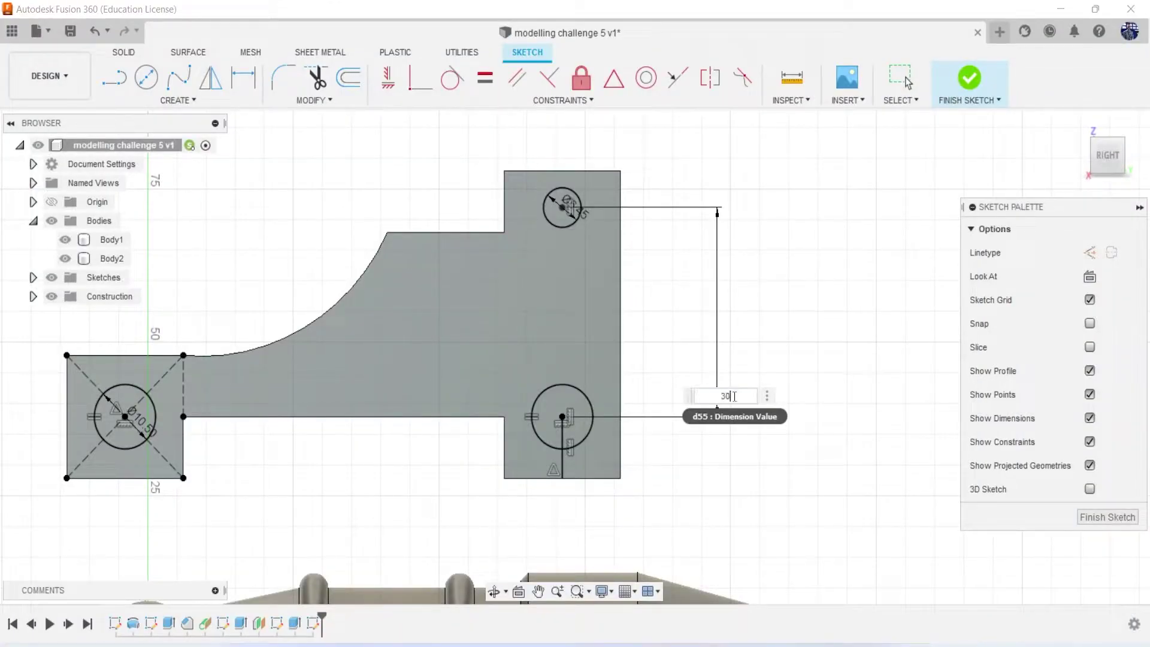
pyautogui.press('Return')
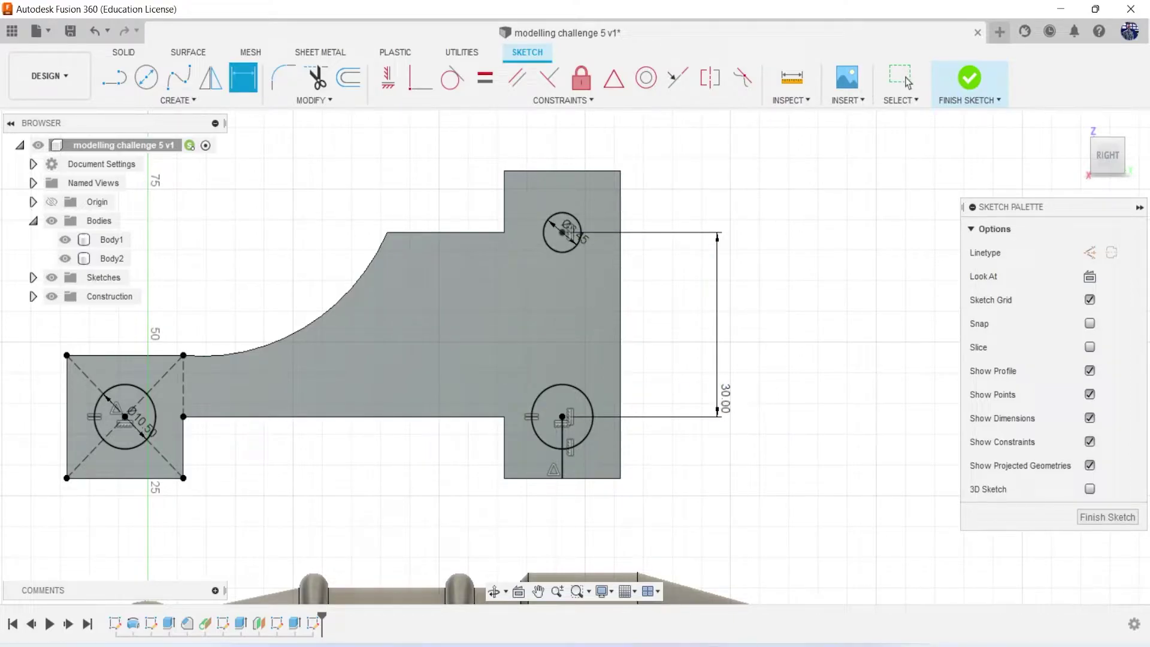
pyautogui.hotkey('alt', 'Tab')
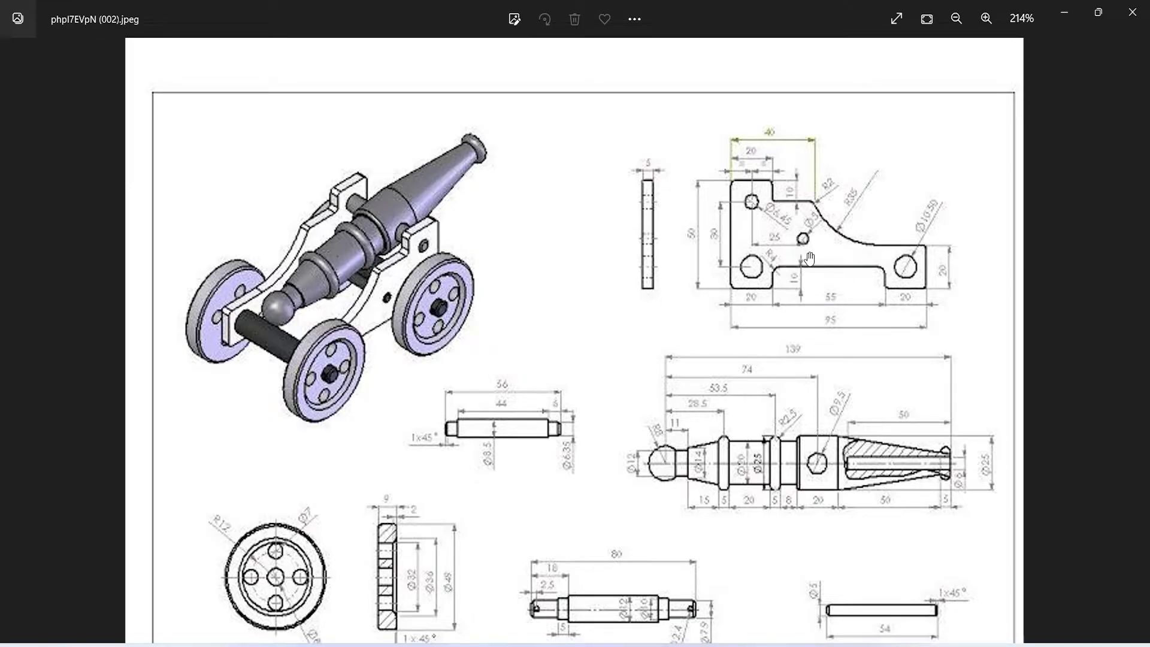
# Minimise the Photos viewer to return to the plate sketch
pyautogui.click(1065, 13)
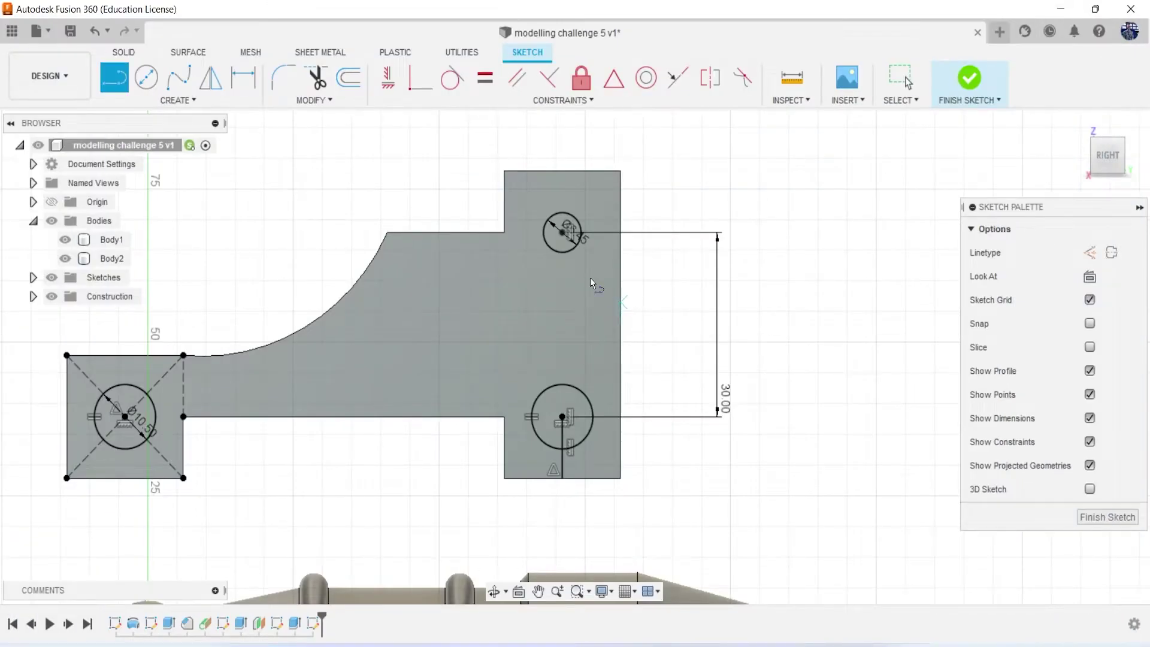
# Connect the two right-hole centres with a line and draw a 25 mm construction line from its midpoint
pyautogui.click(562, 234)
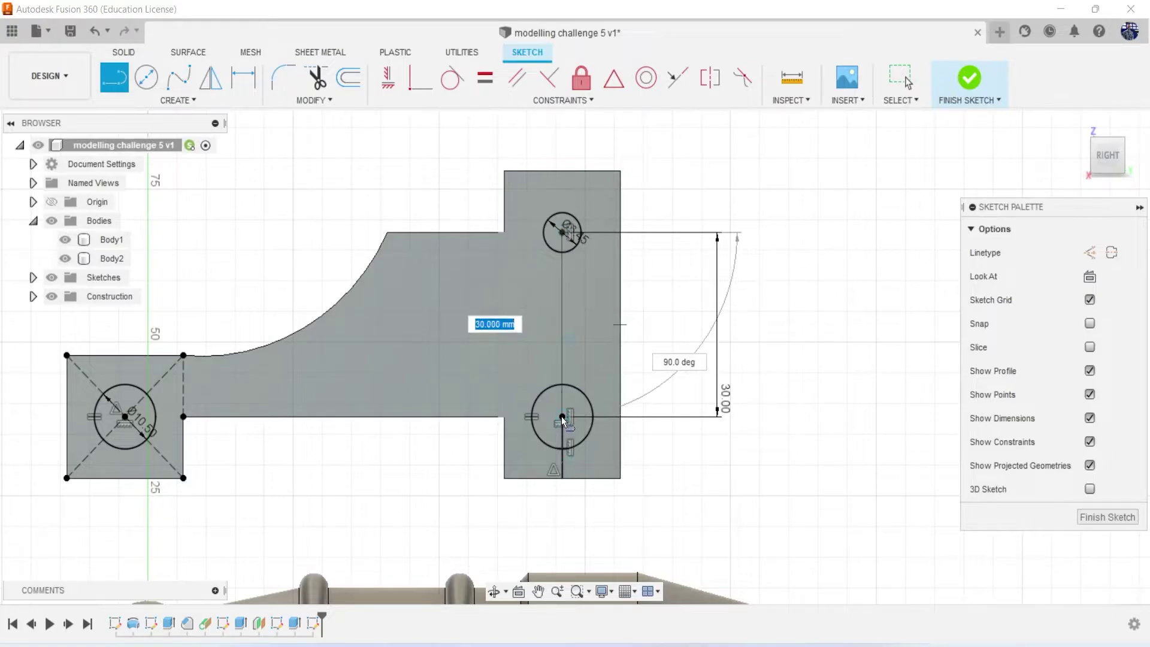
pyautogui.click(562, 416)
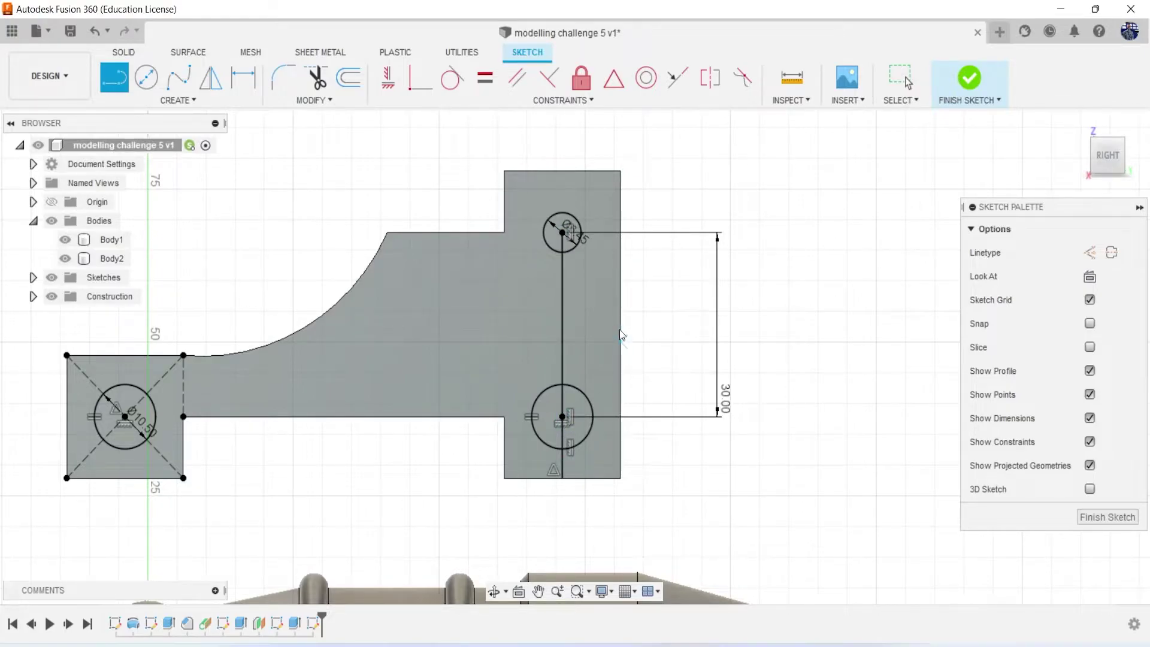
pyautogui.click(1090, 252)
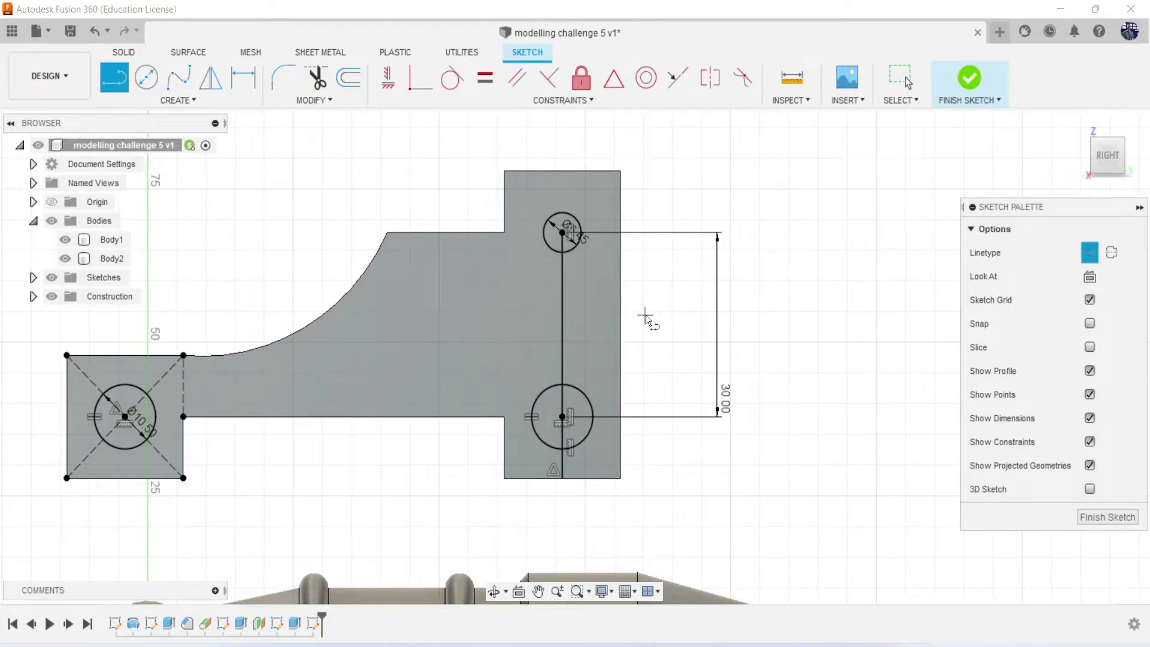
pyautogui.click(562, 325)
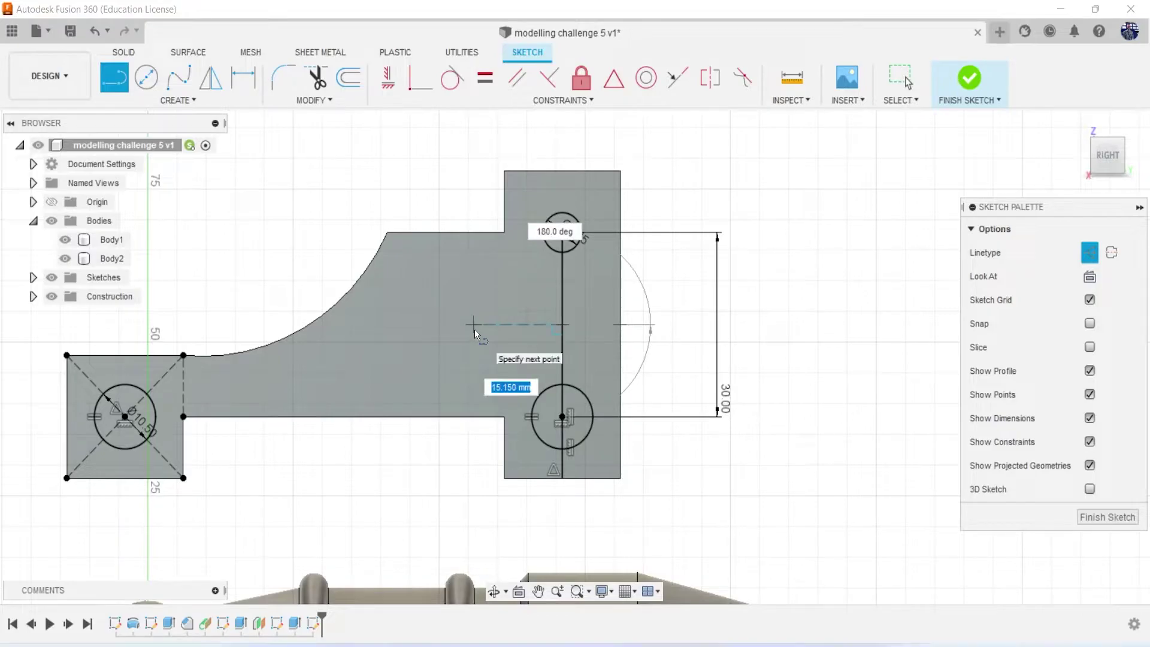
pyautogui.write('25')
pyautogui.press('Return')
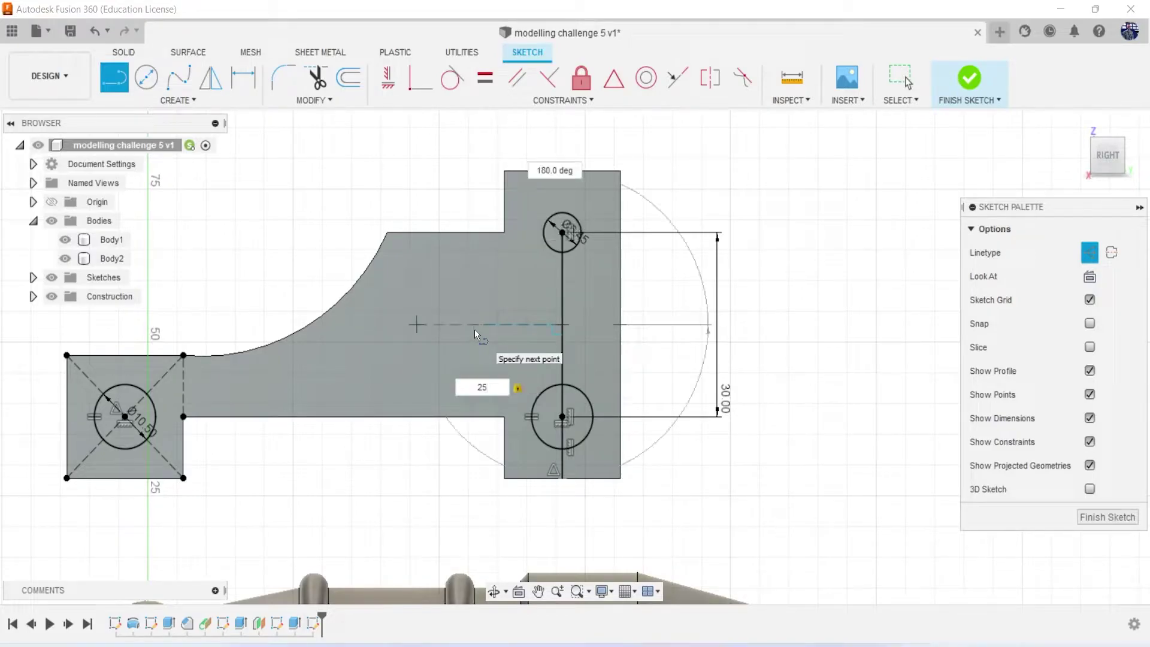
pyautogui.press('Escape')
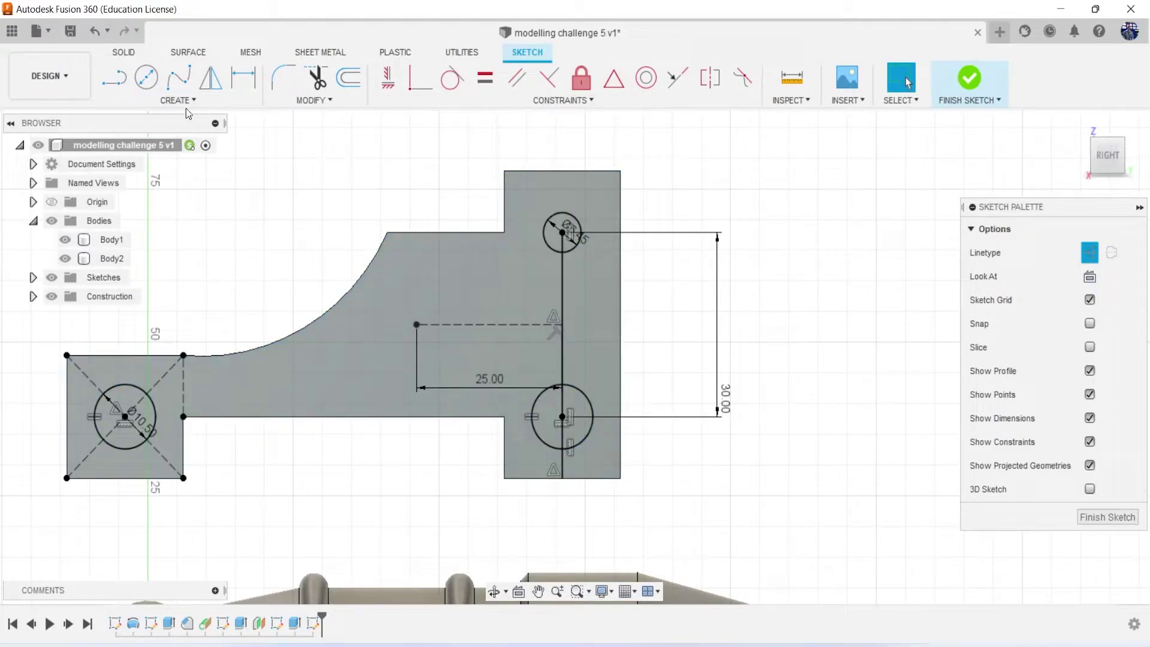
# Place a 5 mm circle at the construction line's end and finish the sketch
pyautogui.click(146, 77)
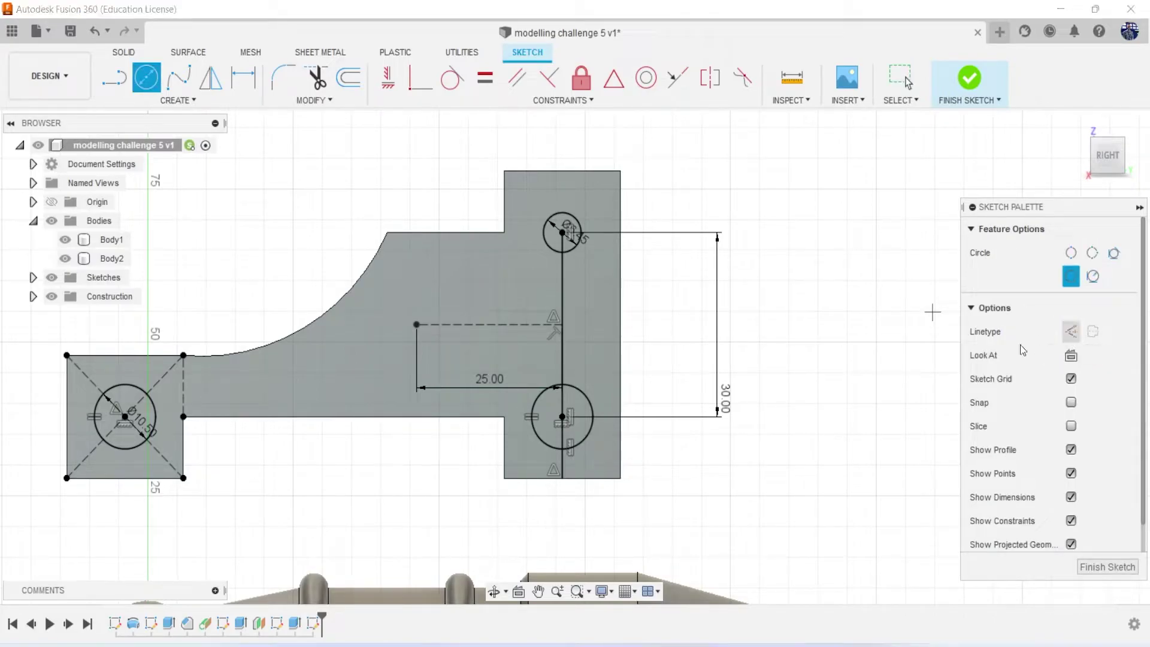
pyautogui.click(646, 575)
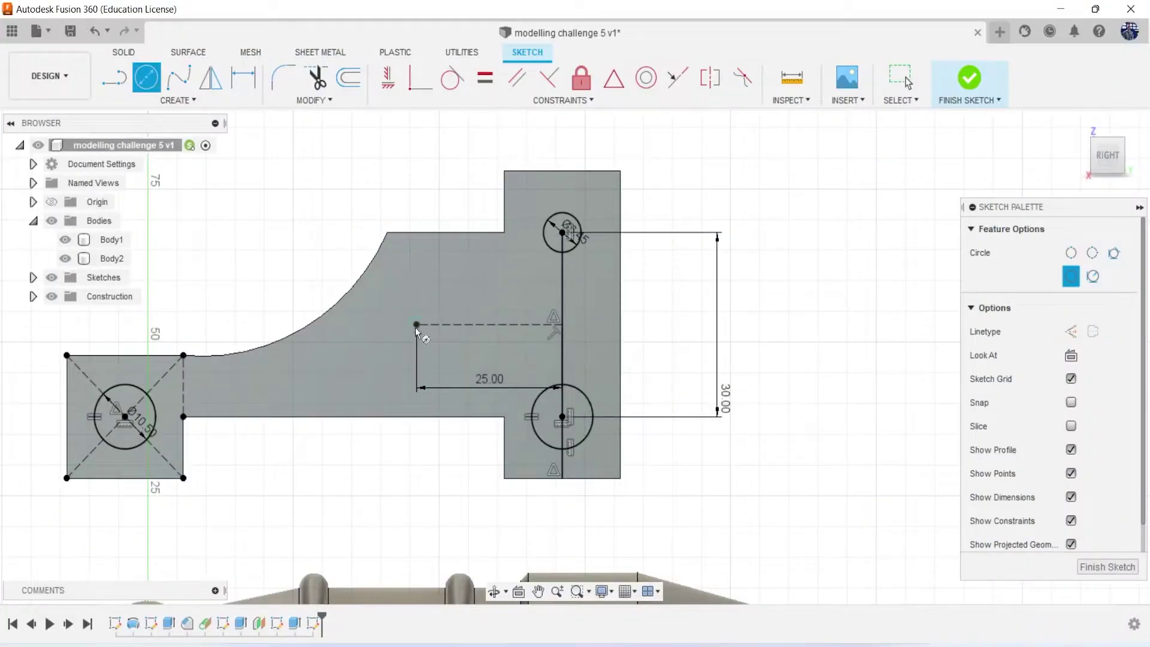
pyautogui.click(416, 324)
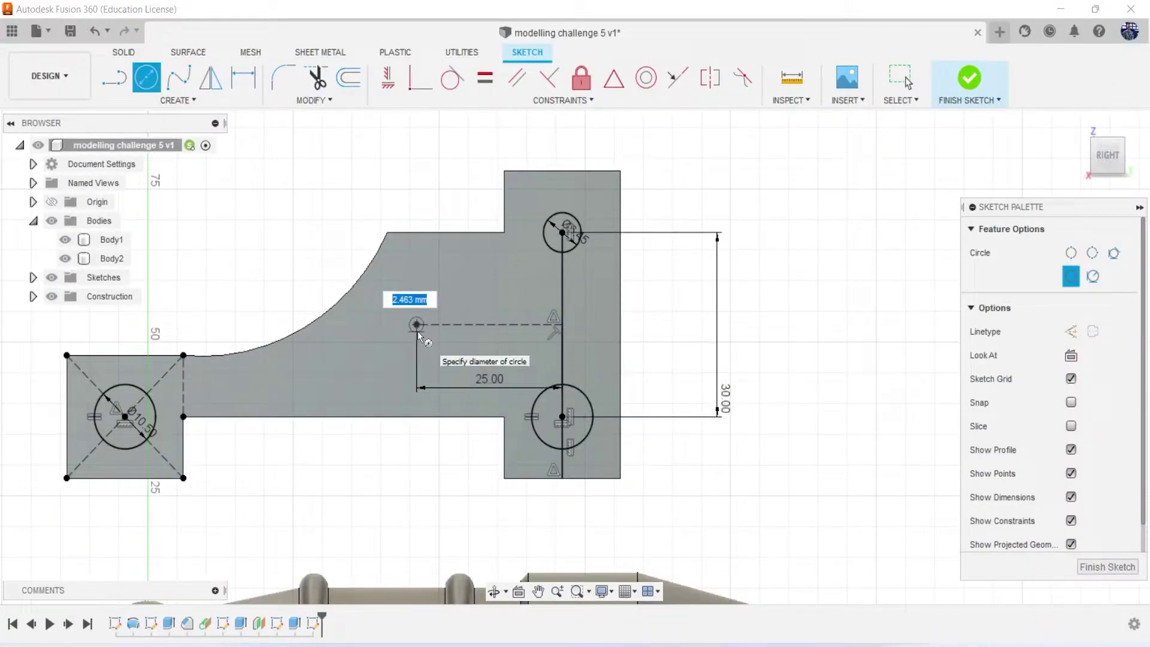
pyautogui.write('5')
pyautogui.press('Return')
pyautogui.press('Escape')
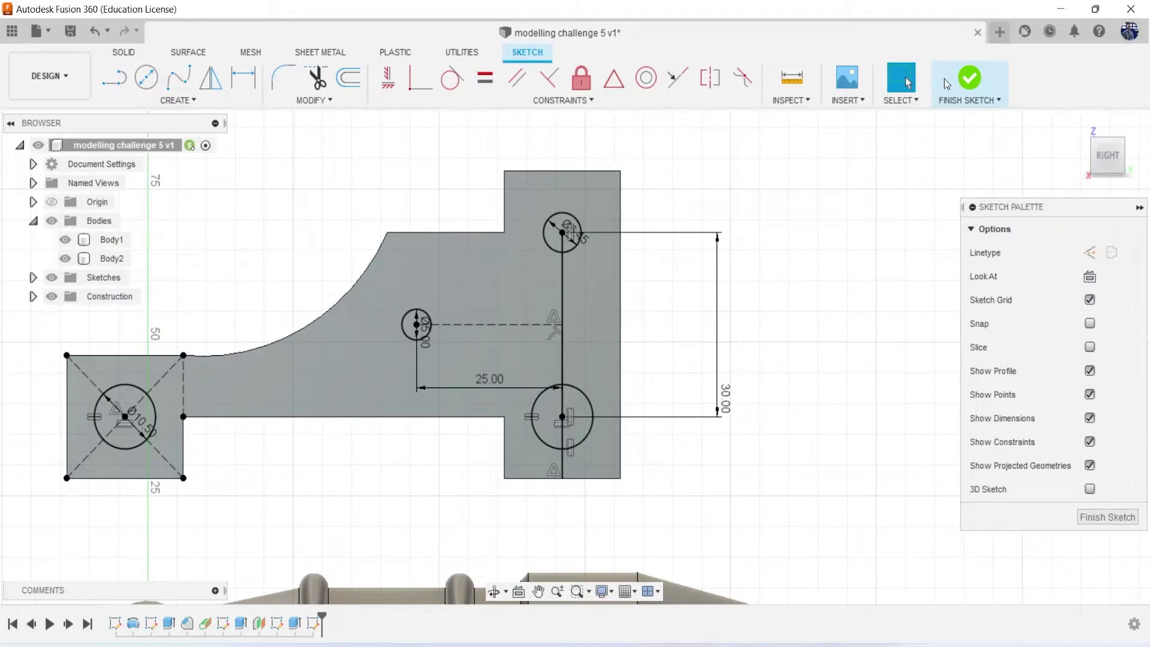
pyautogui.click(968, 78)
# Extrude the four circle profiles -5 mm as a cut through the plate
pyautogui.press('e')
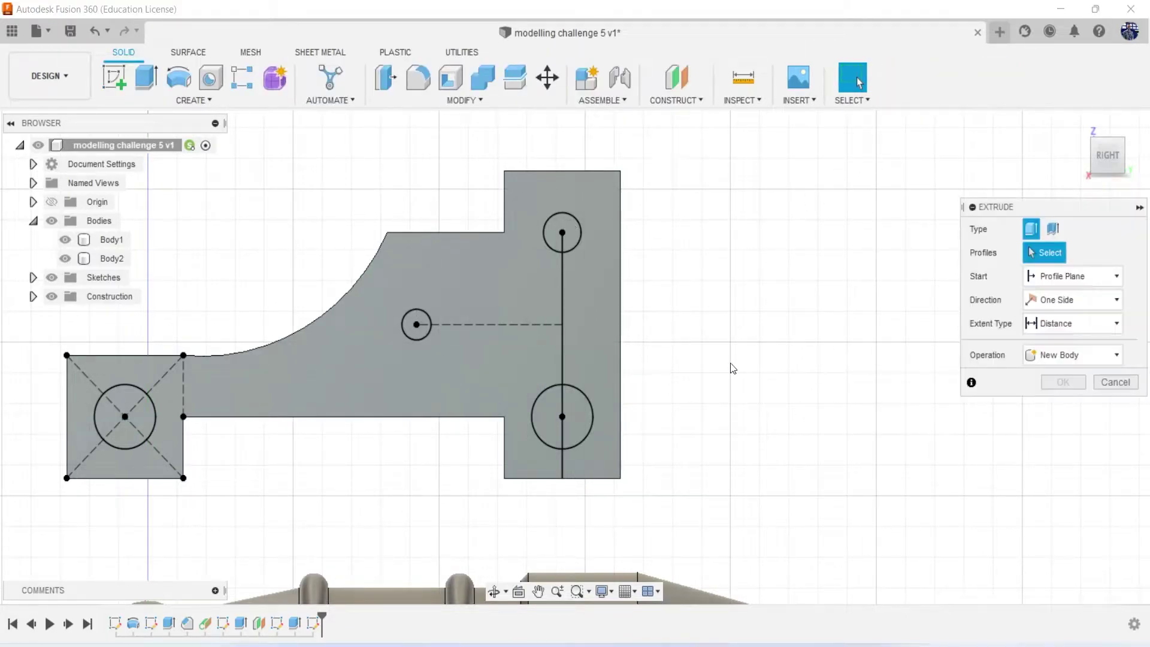
pyautogui.click(573, 423)
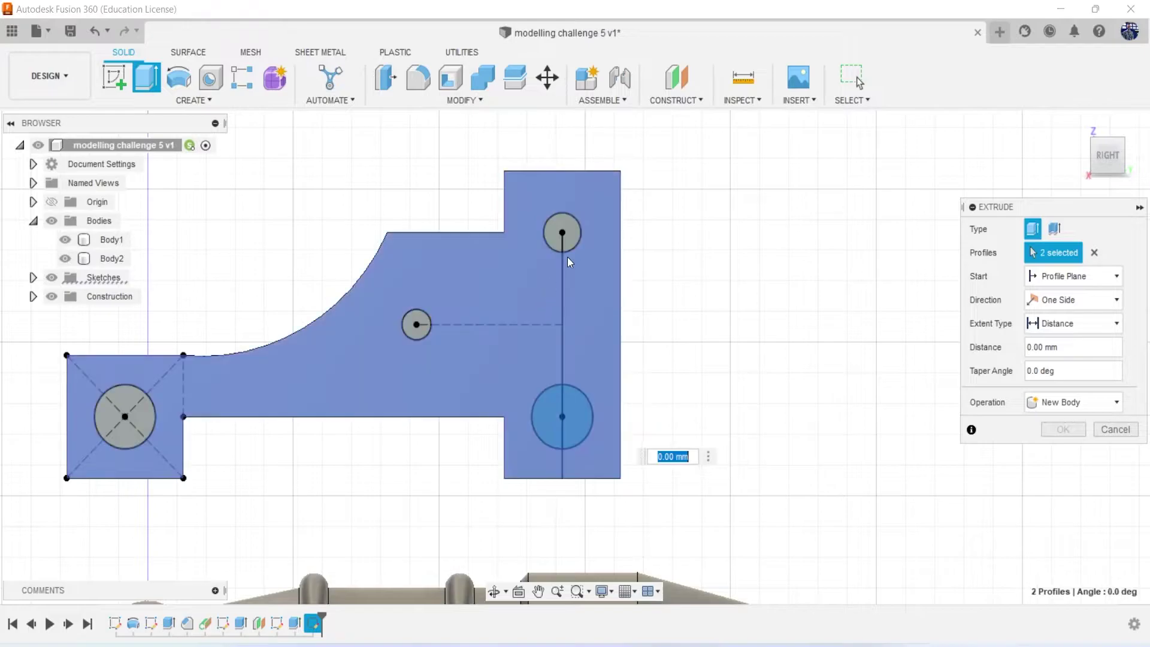
pyautogui.click(563, 236)
pyautogui.click(416, 326)
pyautogui.click(171, 376)
pyautogui.click(125, 416)
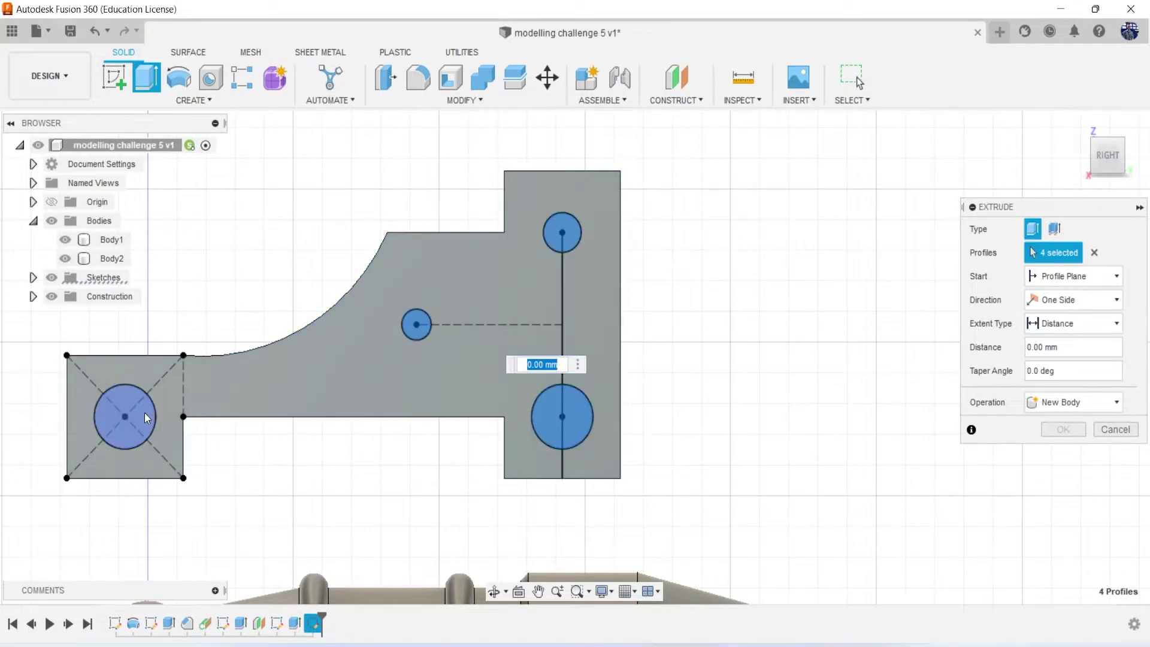
pyautogui.click(1096, 158)
pyautogui.keyDown('shift'); pyautogui.moveTo(575, 358); pyautogui.dragTo(673, 212, button='middle'); pyautogui.keyUp('shift')
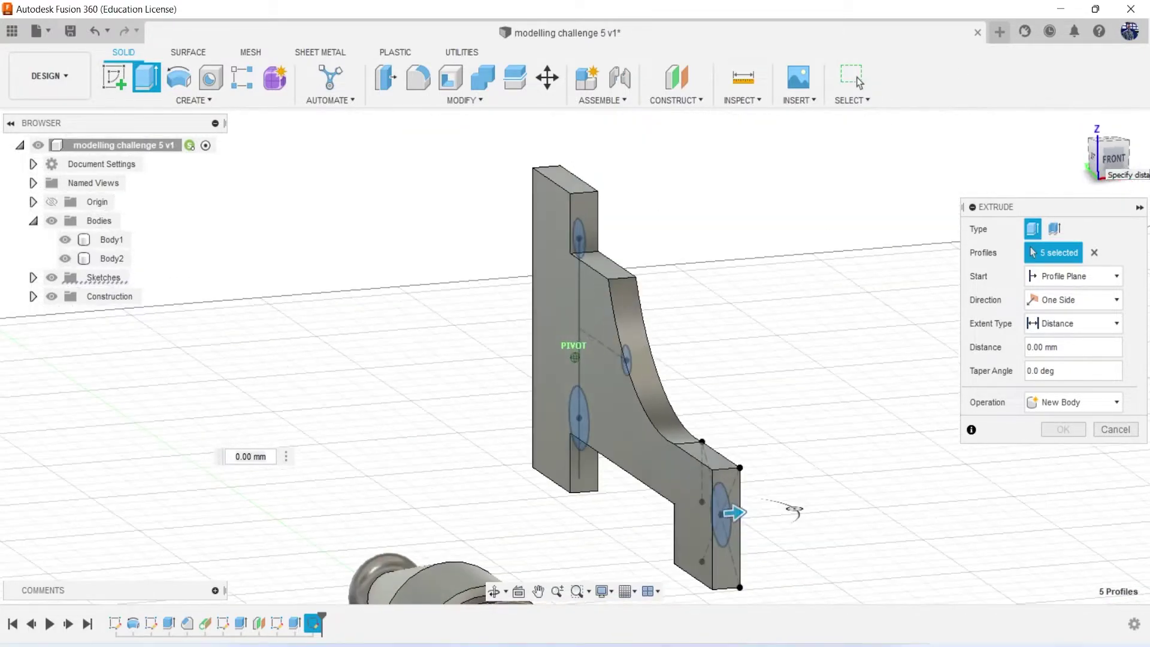
pyautogui.write('-5')
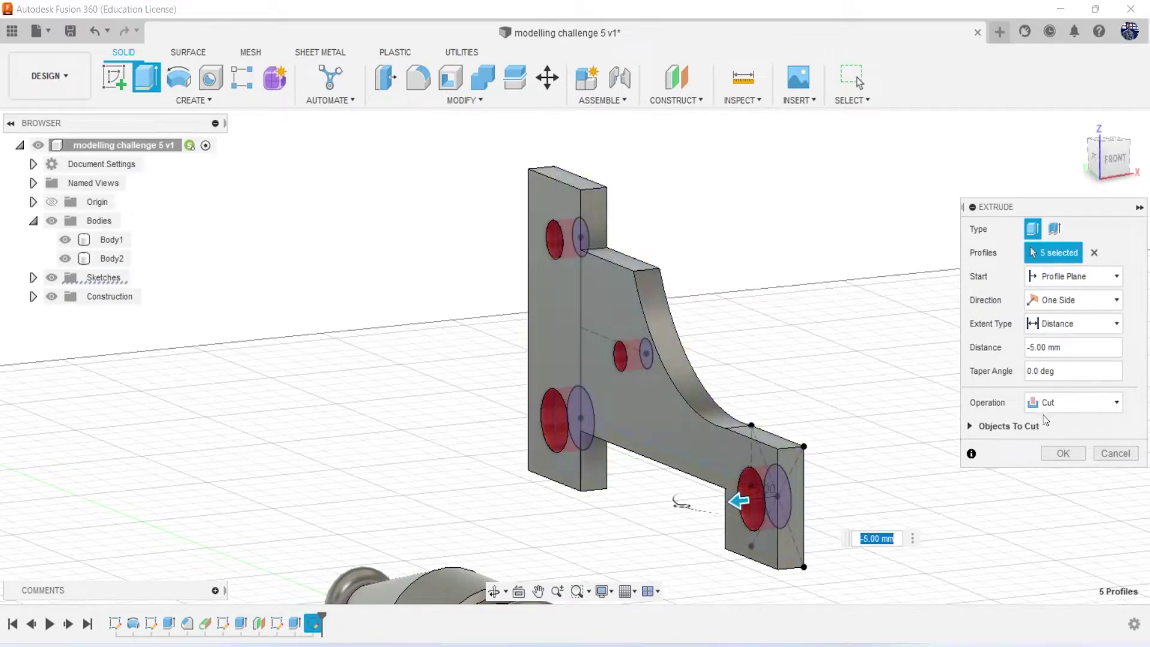
pyautogui.click(1063, 453)
pyautogui.moveTo(566, 342)
pyautogui.keyDown('shift'); pyautogui.mouseDown(button='middle')
pyautogui.moveTo(762, 344)
pyautogui.moveTo(755, 303)
pyautogui.moveTo(731, 329)
pyautogui.mouseUp(button='middle'); pyautogui.keyUp('shift')
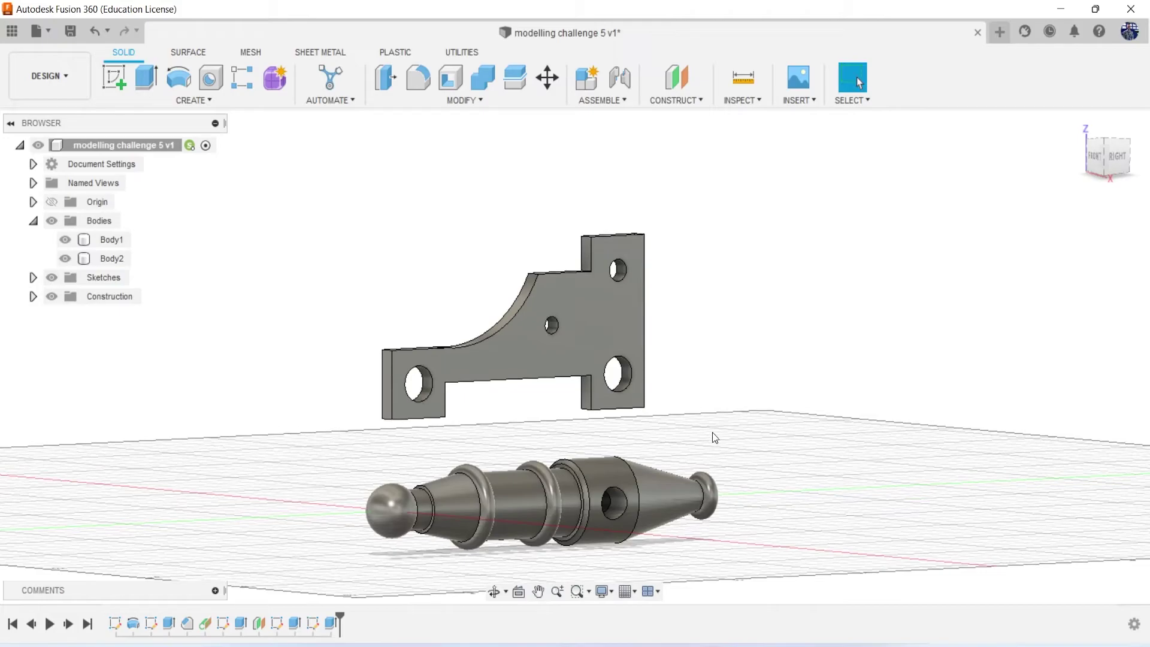
pyautogui.click(671, 593)
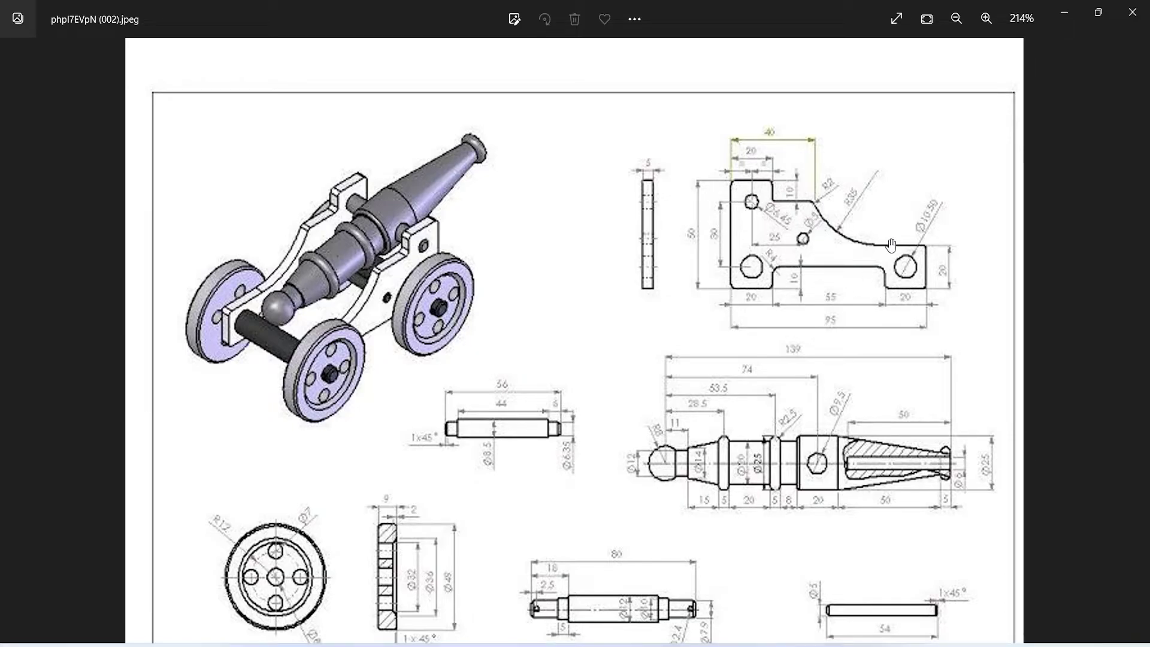
# Begin a fillet selecting the notch's inner corner, lower-left bottom and upper-left corner edges
pyautogui.click(1066, 12)
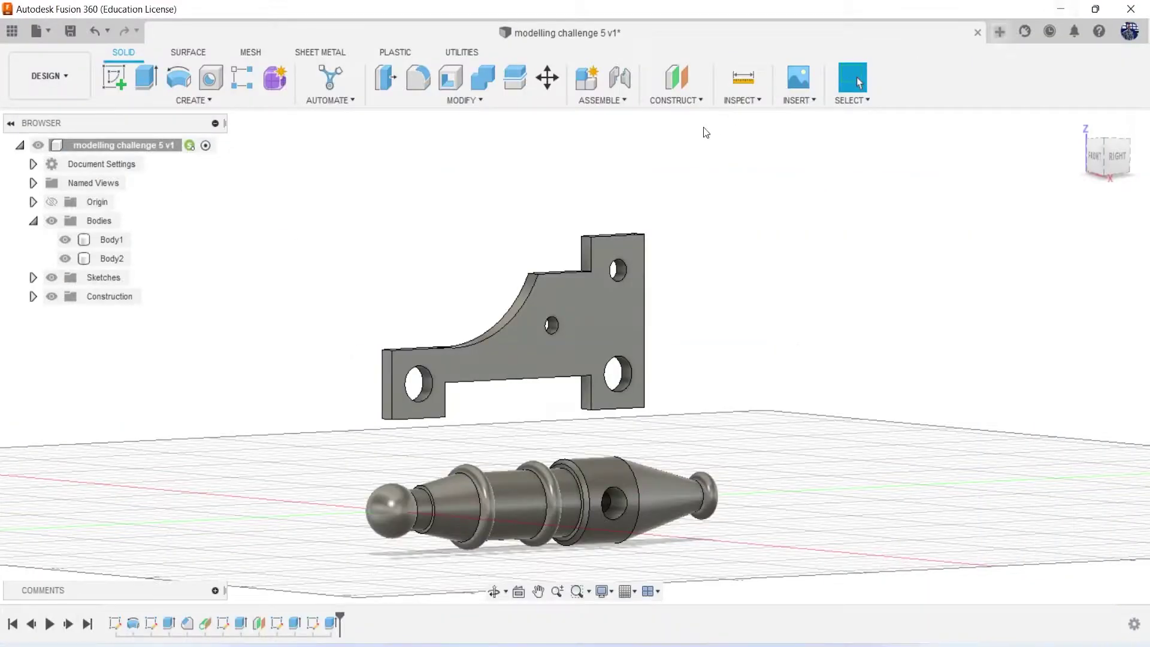
pyautogui.click(412, 82)
pyautogui.scroll(2, 565, 292)
pyautogui.scroll(2, 565, 292)
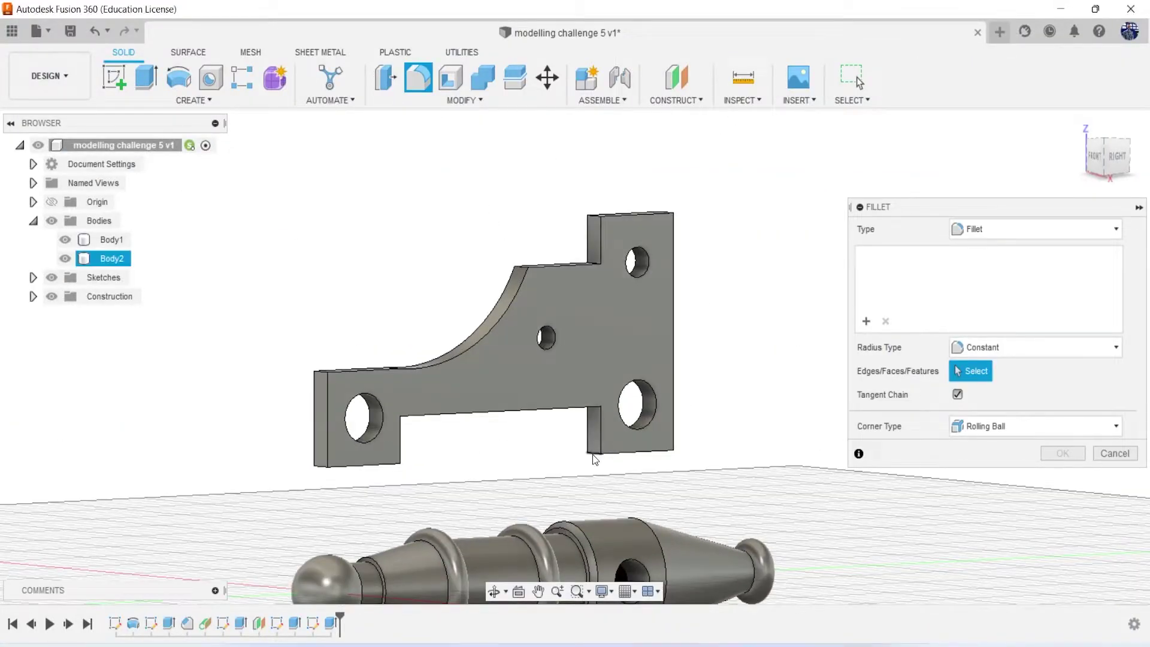
pyautogui.click(591, 454)
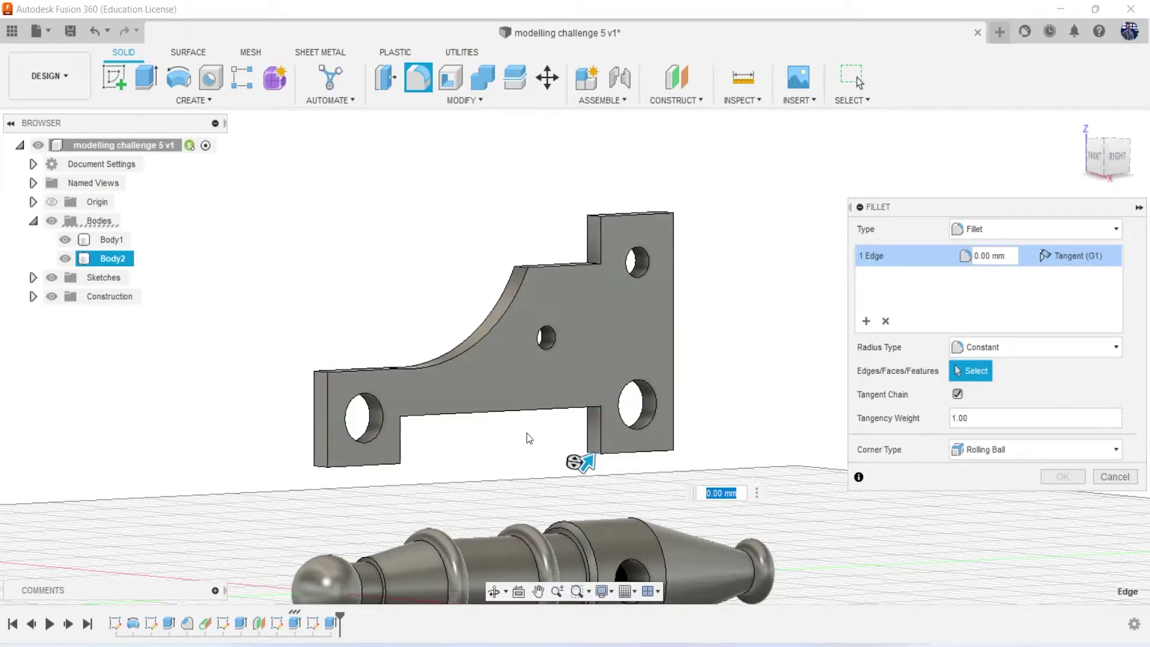
pyautogui.scroll(2, 584, 419)
pyautogui.scroll(2, 587, 418)
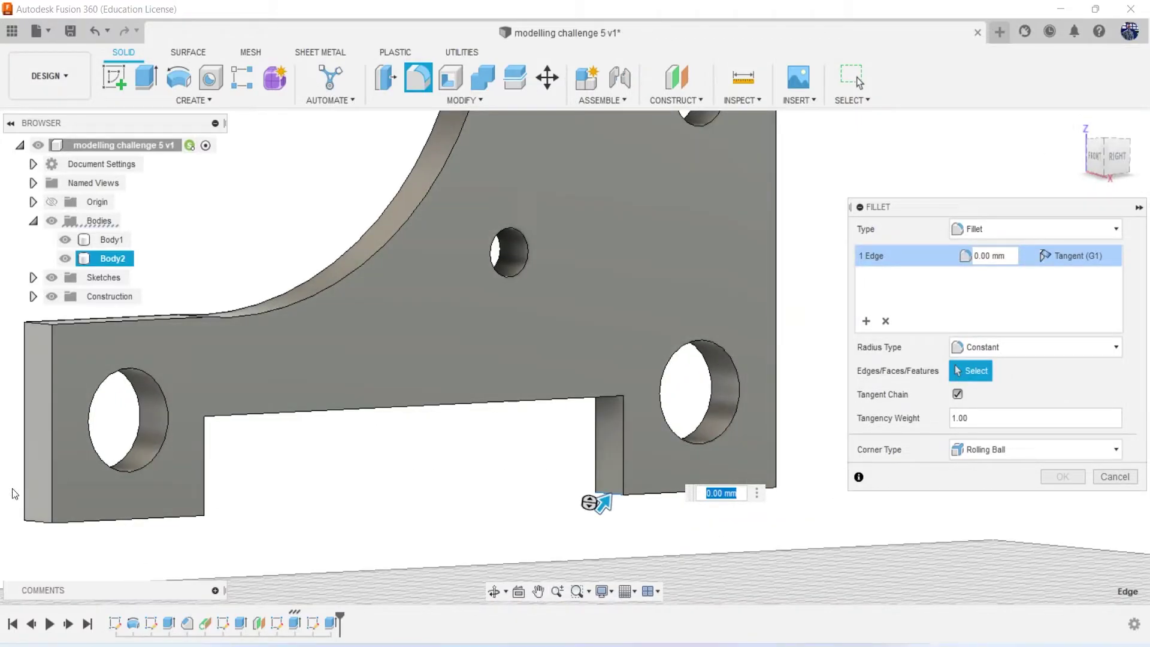
pyautogui.click(37, 520)
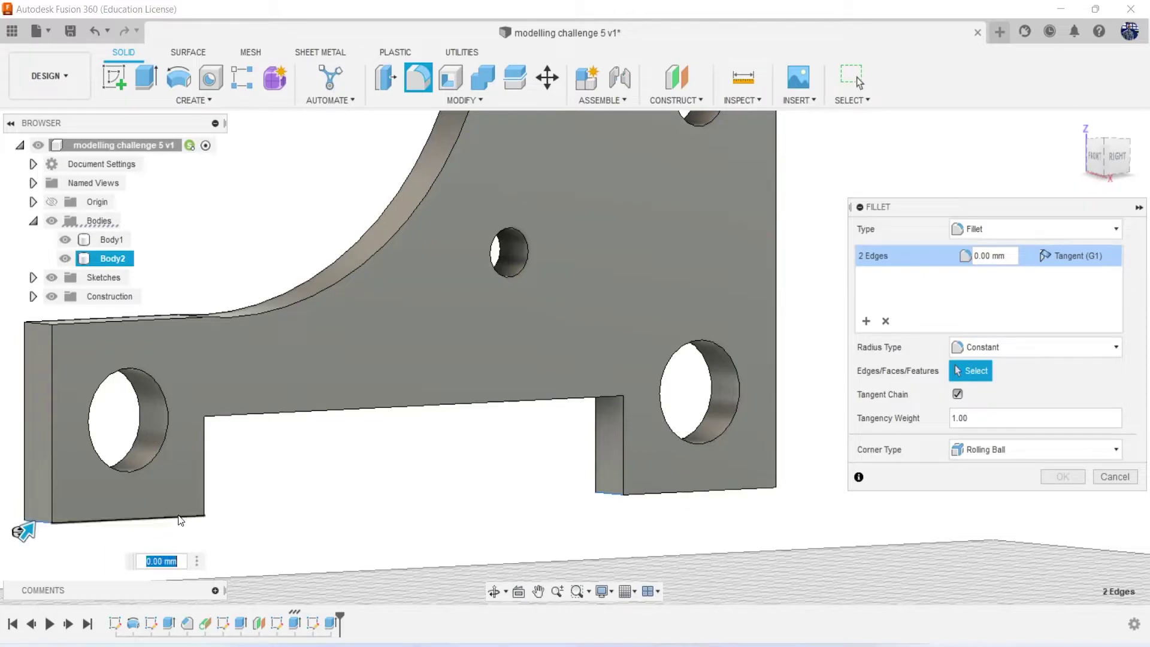
pyautogui.click(194, 510)
pyautogui.click(198, 419)
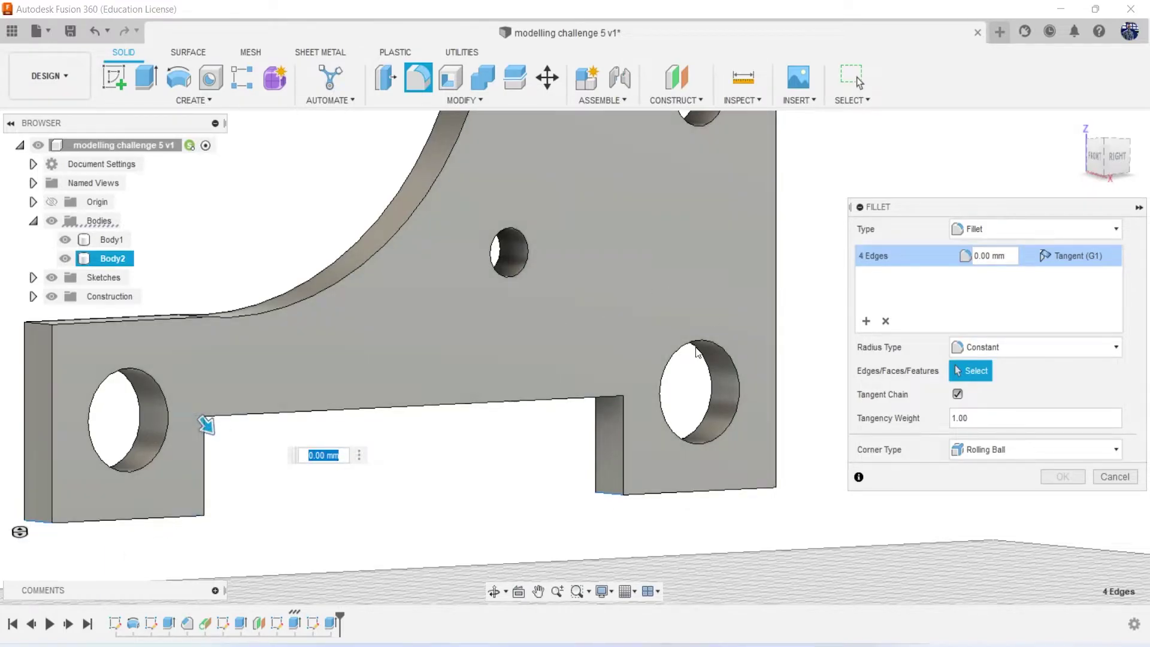
# Add the remaining notch and corner edges and apply a 4 mm fillet
pyautogui.moveTo(1108, 147); pyautogui.dragTo(1111, 133)
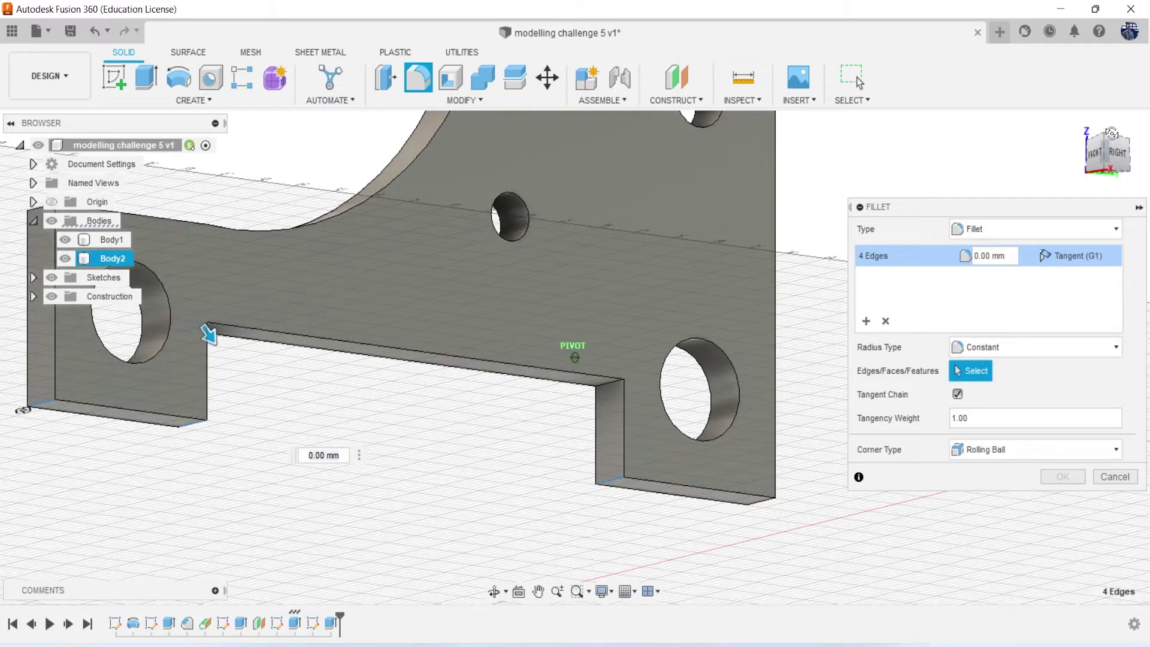
pyautogui.click(599, 380)
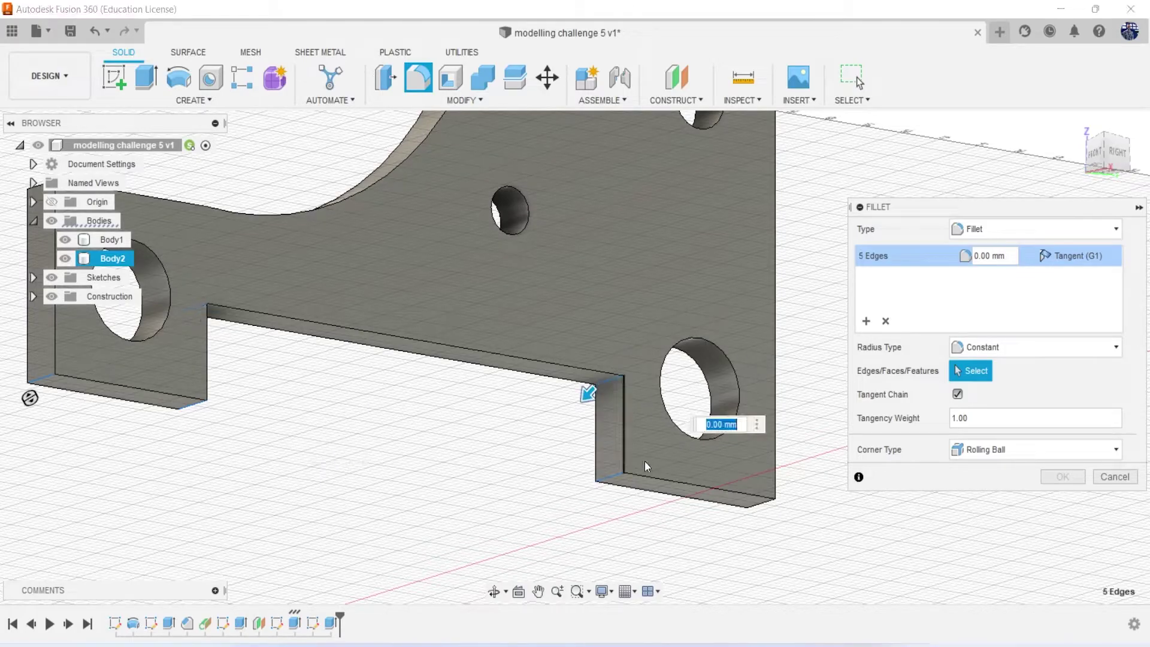
pyautogui.click(752, 509)
pyautogui.scroll(-3, 706, 495)
pyautogui.scroll(-2, 672, 493)
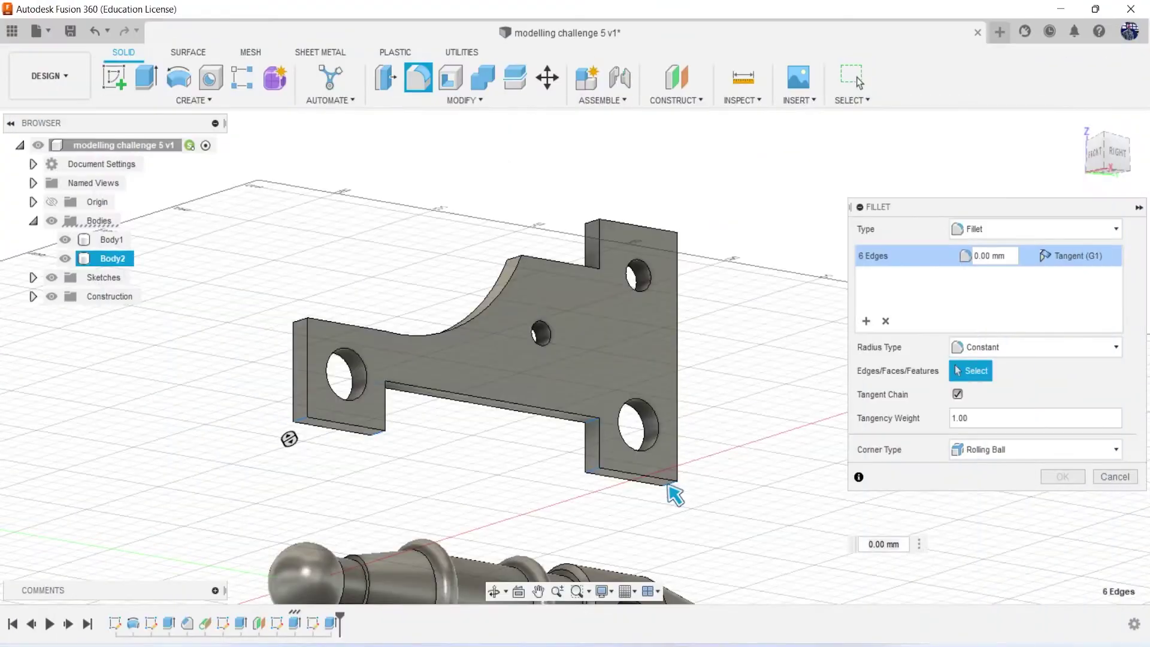
pyautogui.moveTo(1030, 167)
pyautogui.keyDown('shift'); pyautogui.mouseDown(button='middle')
pyautogui.moveTo(736, 278)
pyautogui.moveTo(620, 299)
pyautogui.mouseUp(button='middle'); pyautogui.keyUp('shift')
pyautogui.click(620, 299)
pyautogui.click(557, 245)
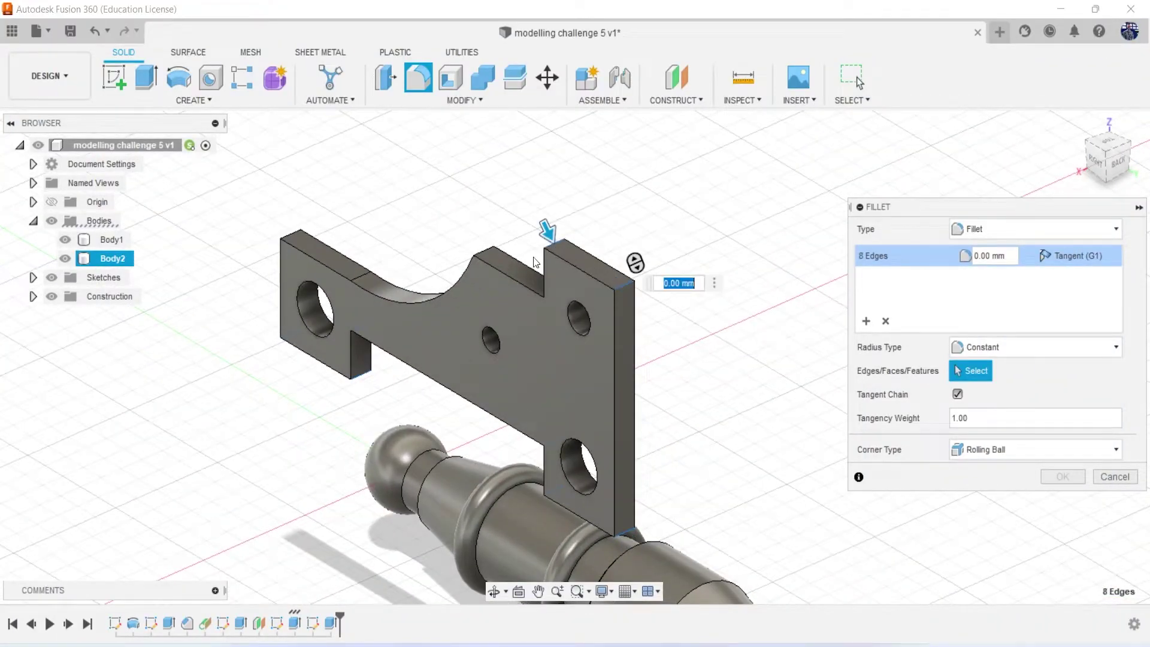
pyautogui.scroll(2, 539, 287)
pyautogui.click(547, 287)
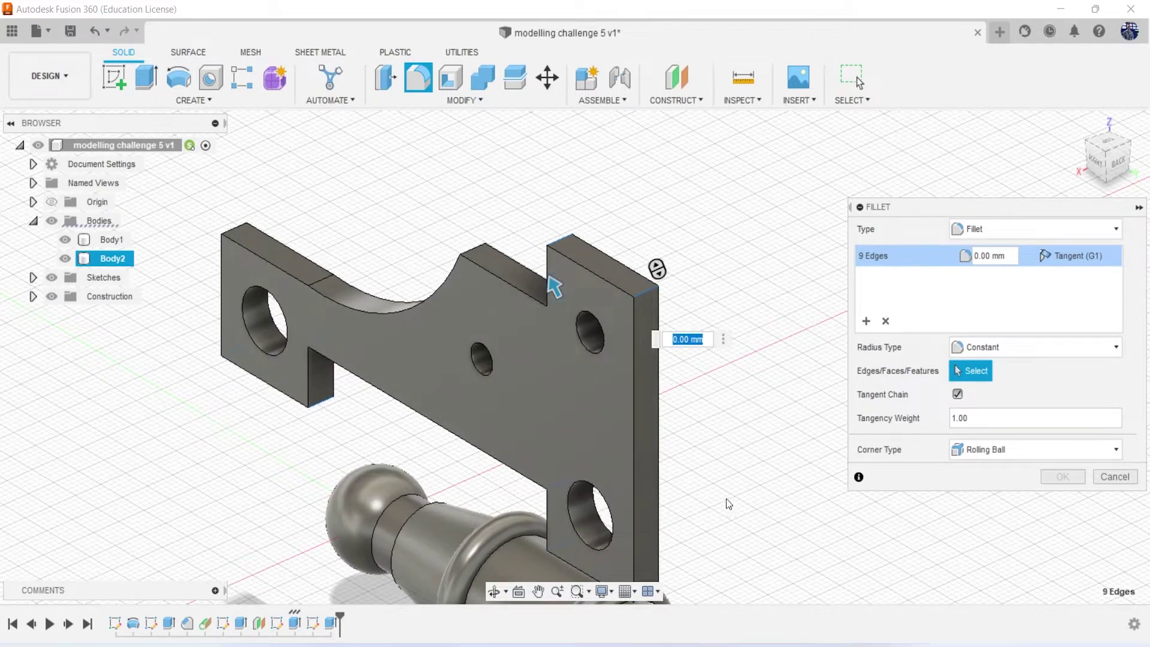
pyautogui.write('4')
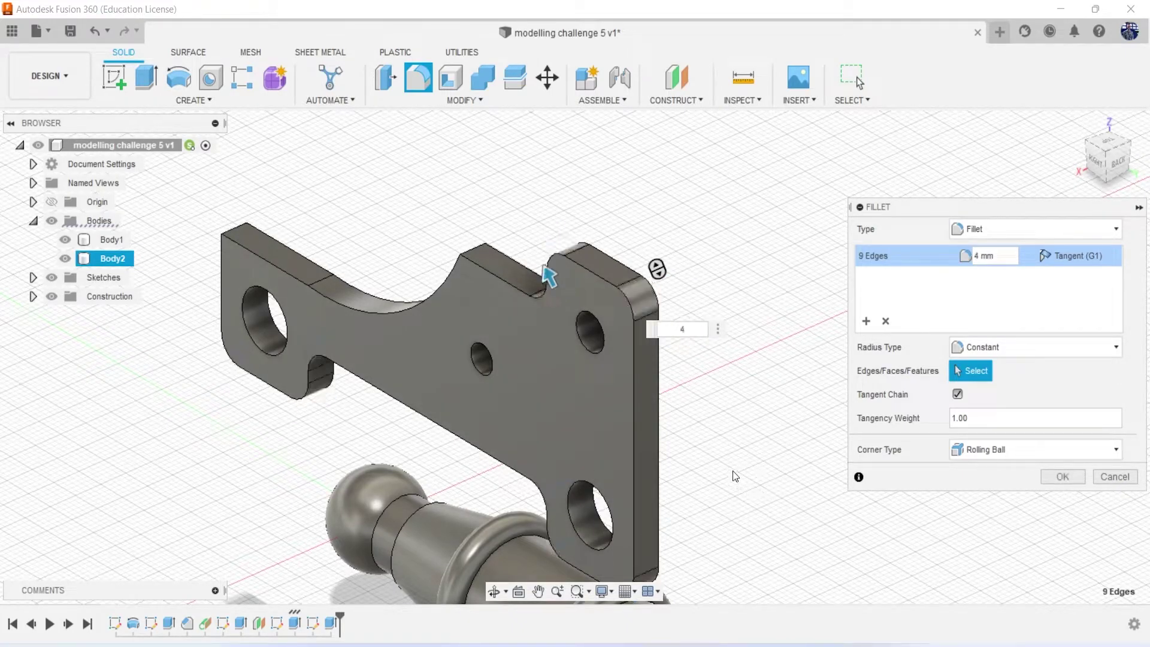
pyautogui.click(1061, 477)
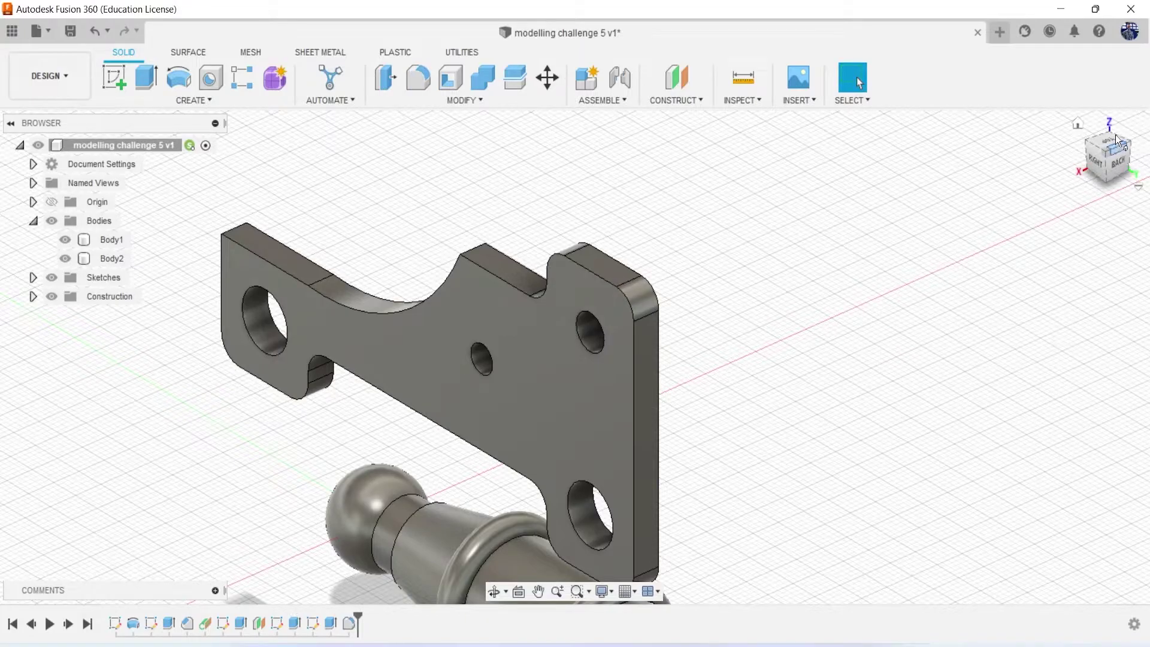
# Apply a 2 mm fillet to the bracket's curved top edges
pyautogui.moveTo(598, 359)
pyautogui.keyDown('shift'); pyautogui.mouseDown(button='middle')
pyautogui.moveTo(527, 360)
pyautogui.moveTo(357, 159)
pyautogui.mouseUp(button='middle'); pyautogui.keyUp('shift')
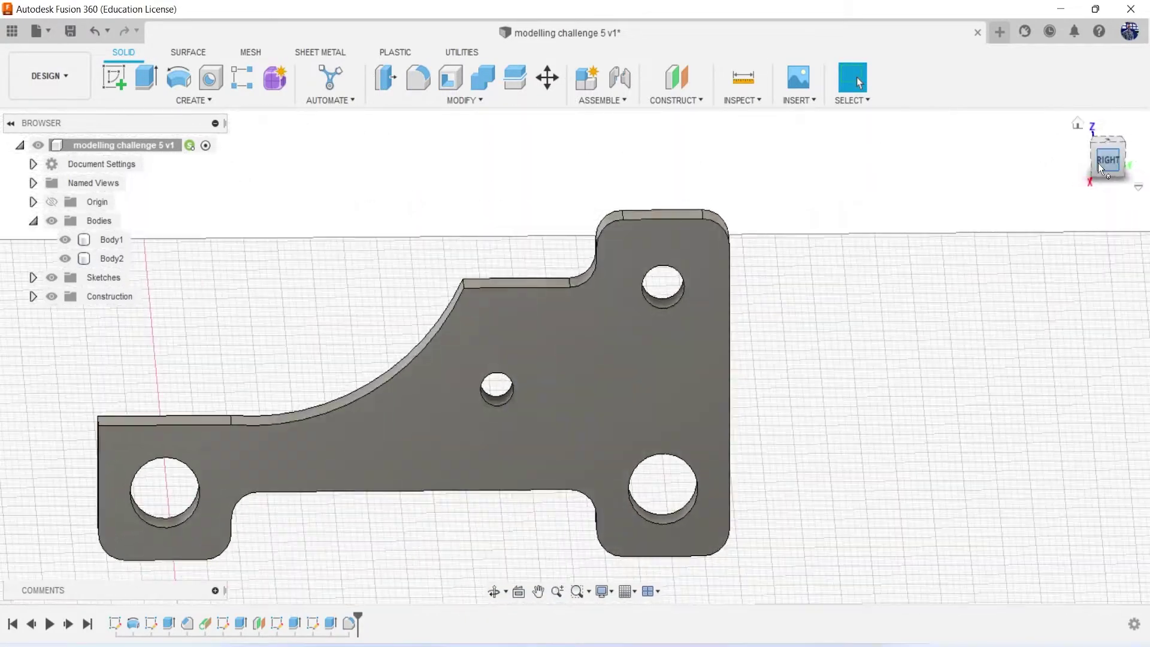
pyautogui.click(423, 91)
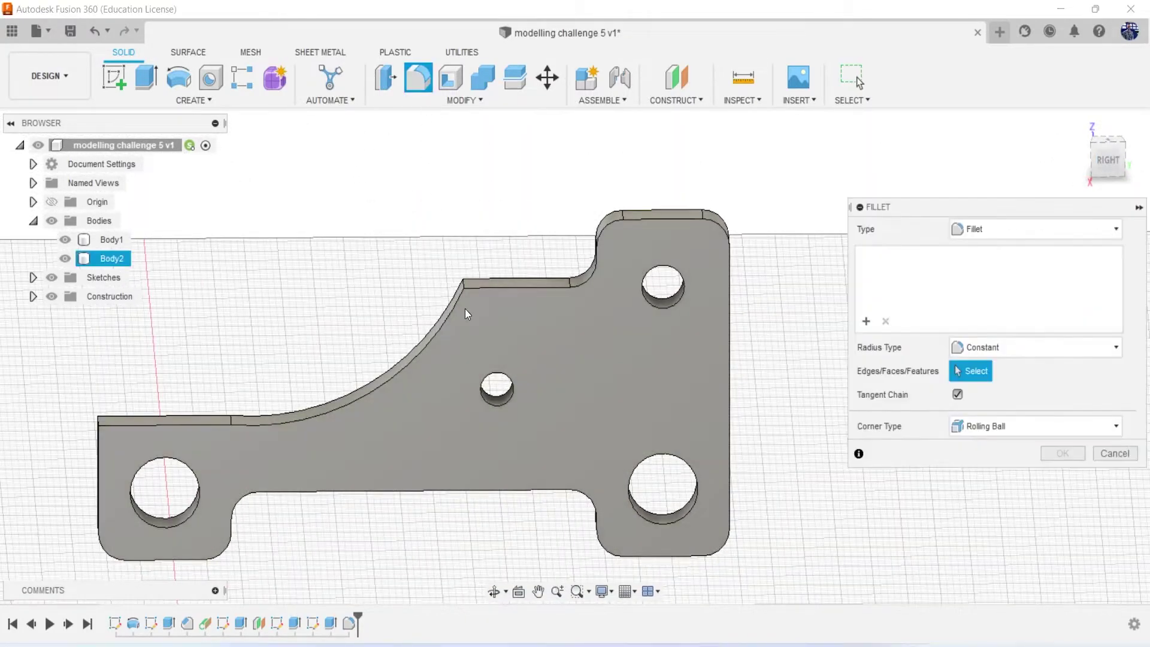
pyautogui.scroll(2, 465, 308)
pyautogui.click(464, 270)
pyautogui.scroll(2, 271, 425)
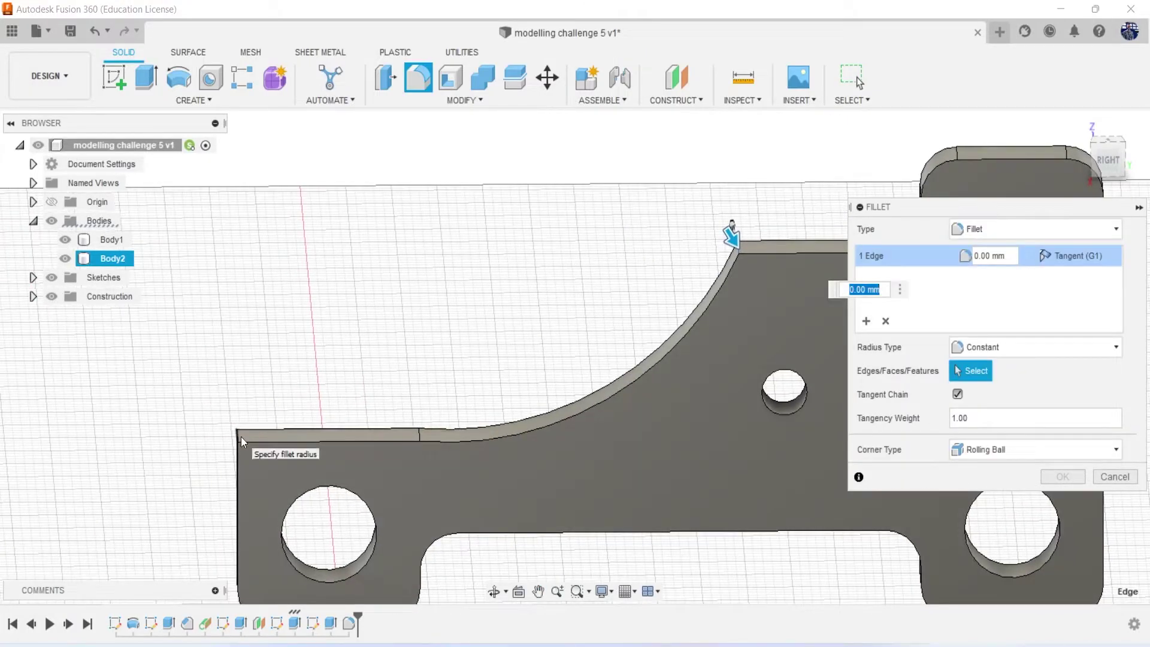
pyautogui.click(272, 428)
pyautogui.write('2')
pyautogui.press('Return')
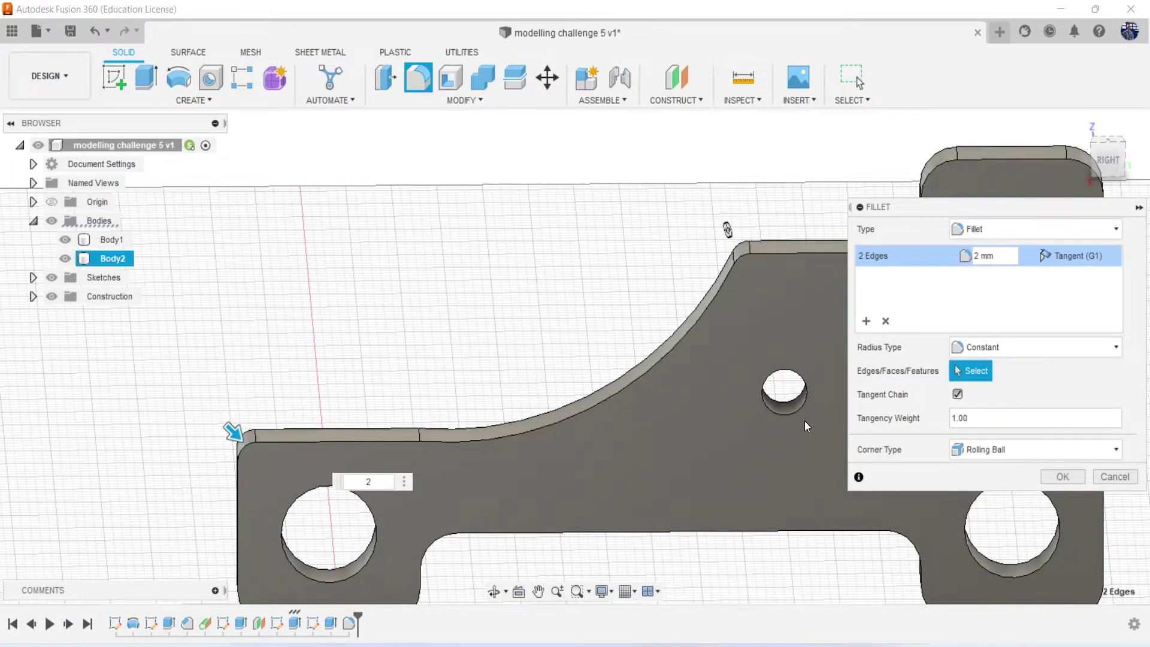
pyautogui.click(1062, 476)
pyautogui.scroll(-2, 587, 409)
pyautogui.scroll(-2, 569, 389)
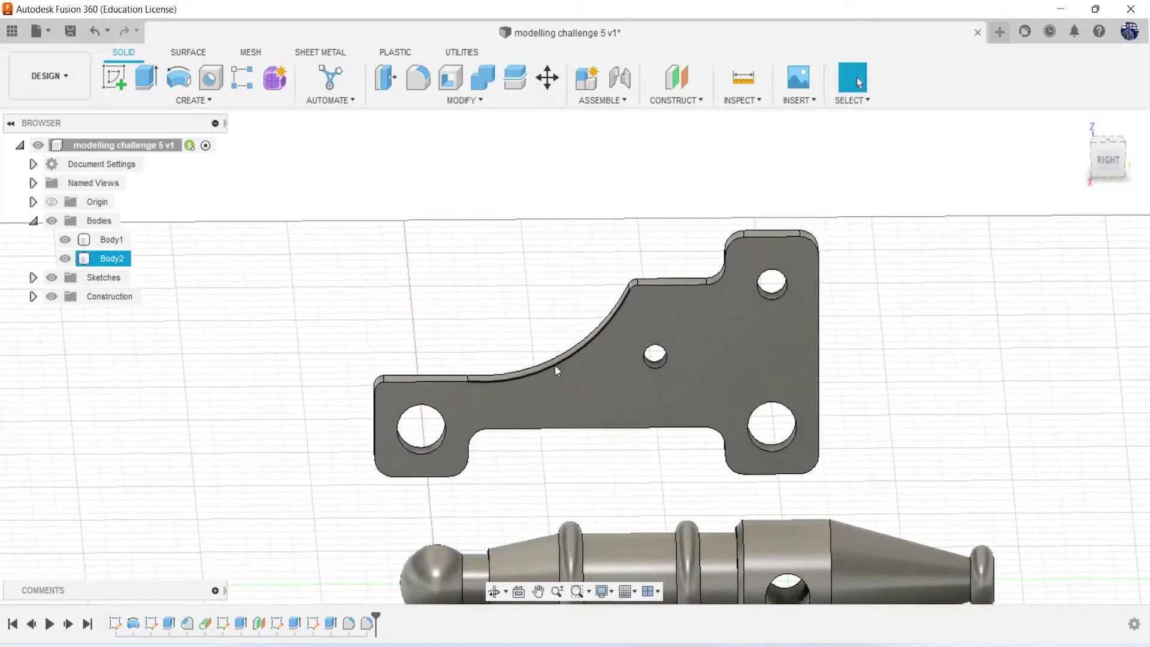
pyautogui.click(1101, 165)
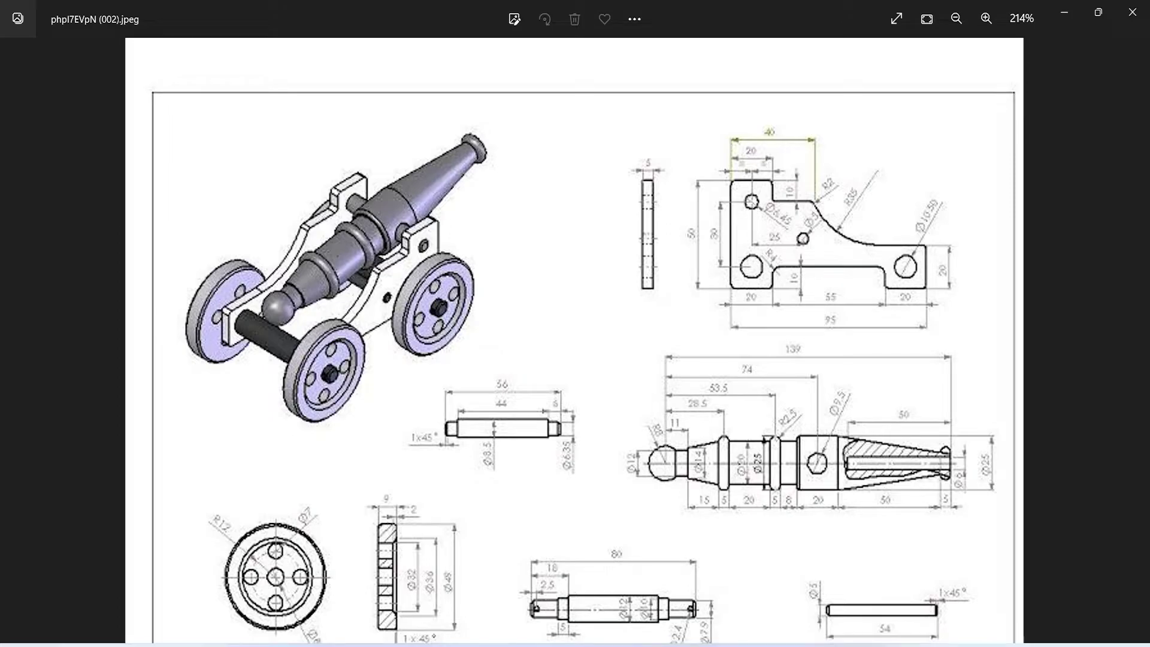
pyautogui.scroll(-3, 623, 416)
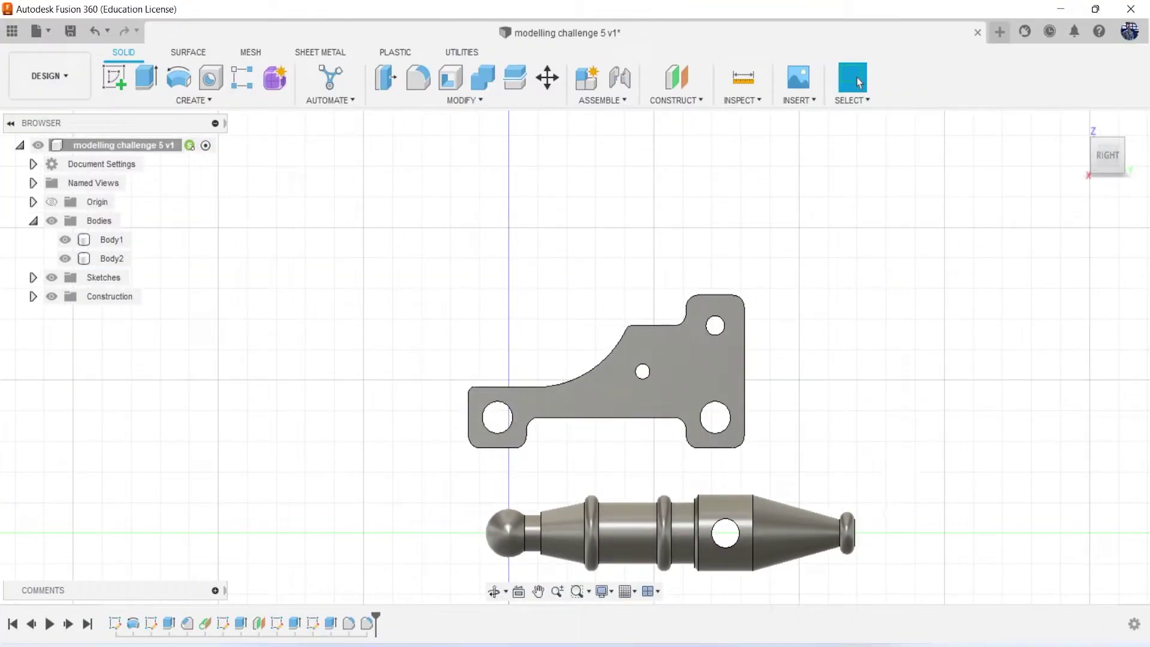
pyautogui.hotkey('alt', 'Tab')
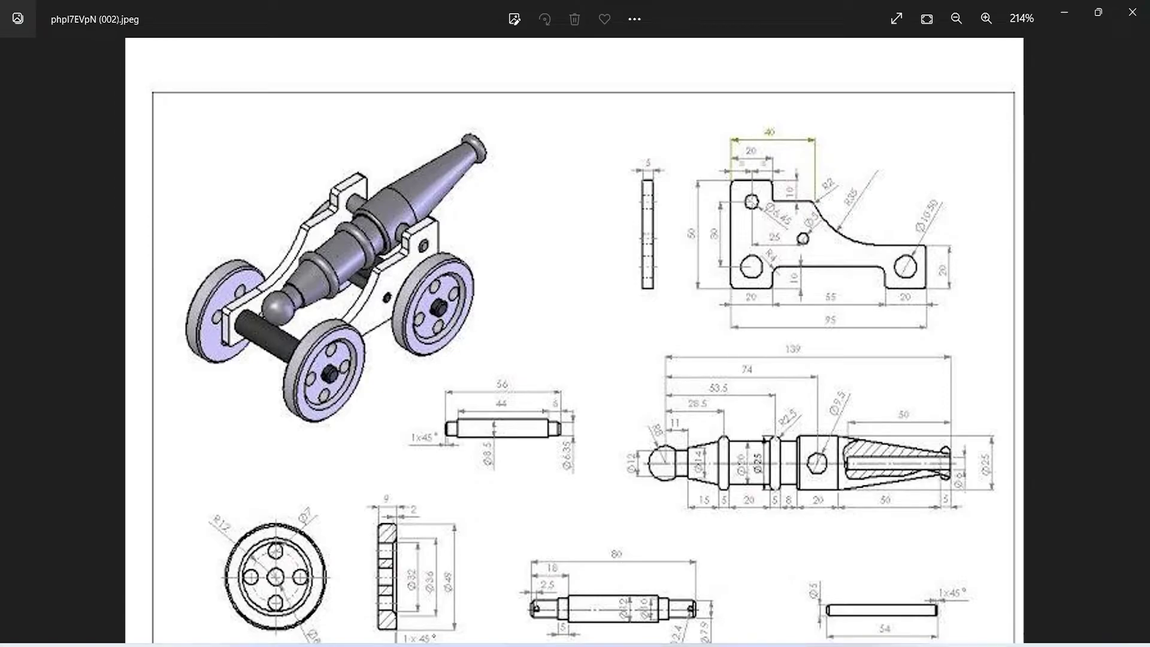
pyautogui.hotkey('alt', 'Tab')
# Move side plate Body2 down so it sits against the cannon barrel
pyautogui.moveTo(700, 519); pyautogui.dragTo(615, 428)
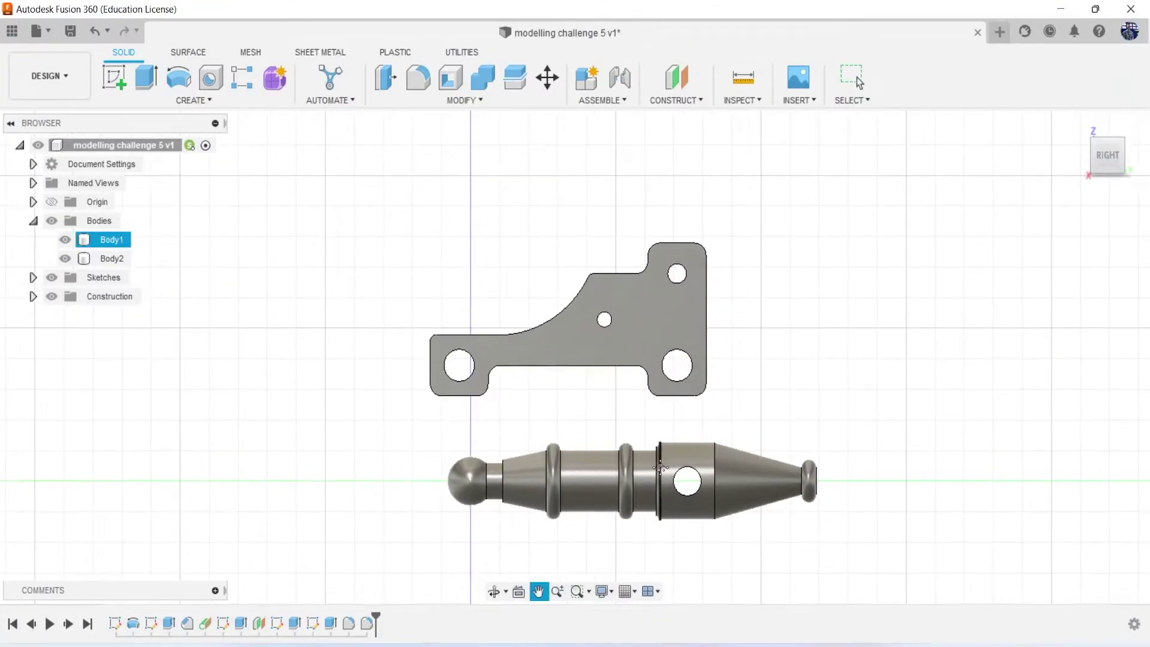
pyautogui.press('Escape')
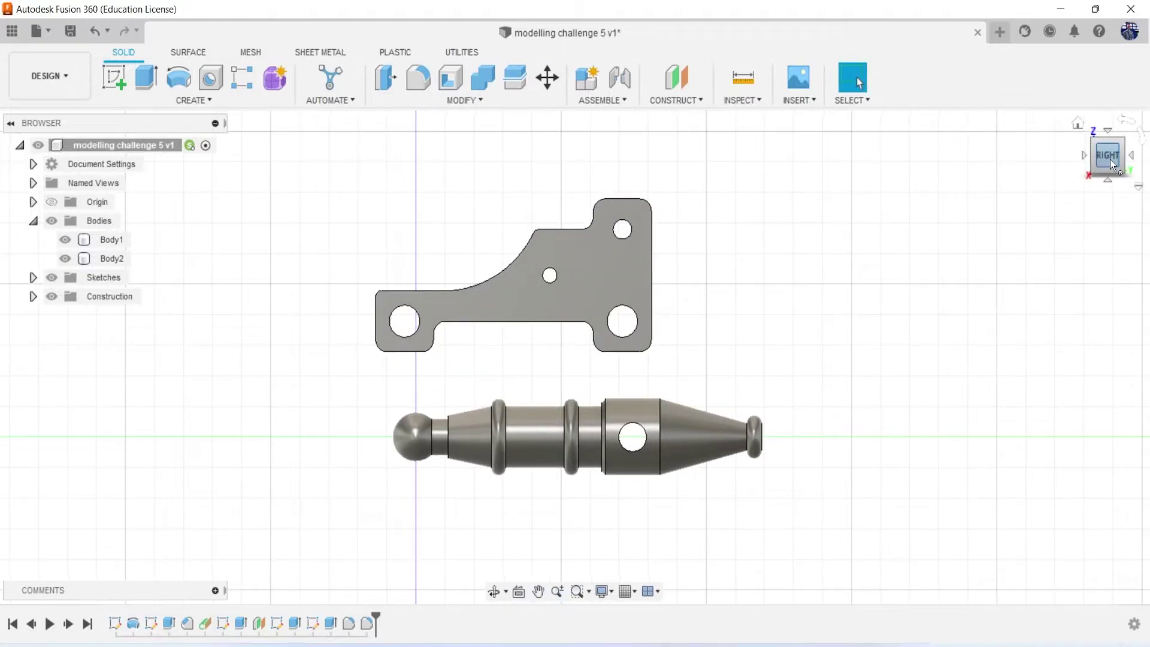
pyautogui.rightClick(109, 262)
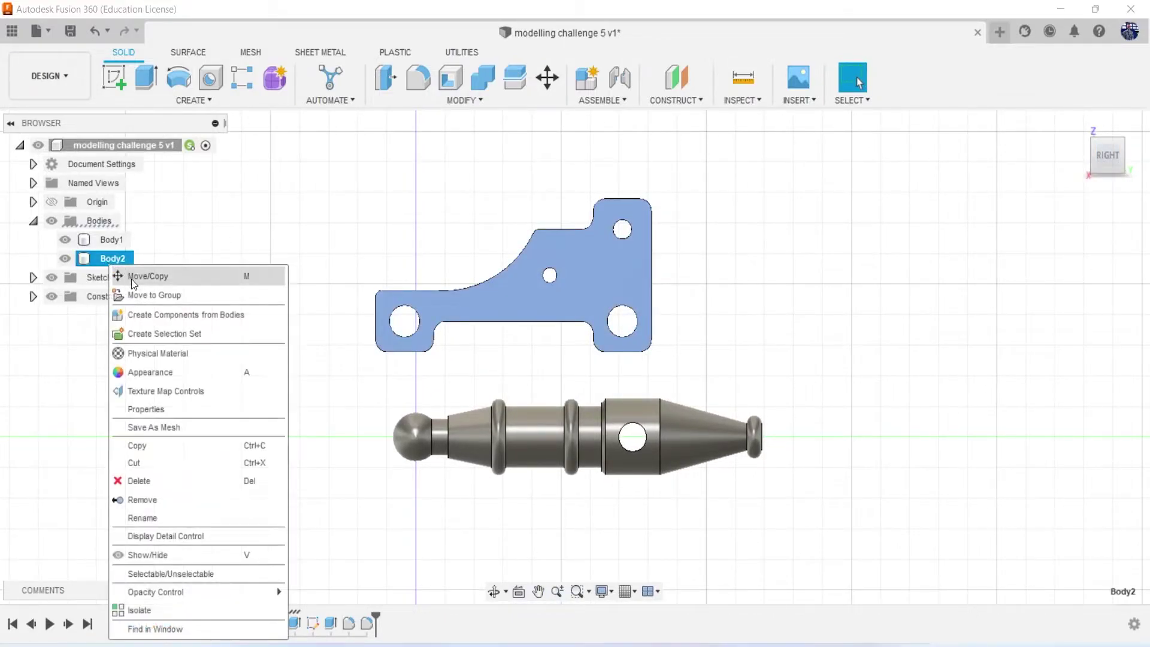
pyautogui.click(139, 276)
pyautogui.moveTo(393, 330); pyautogui.dragTo(405, 534)
pyautogui.click(1062, 491)
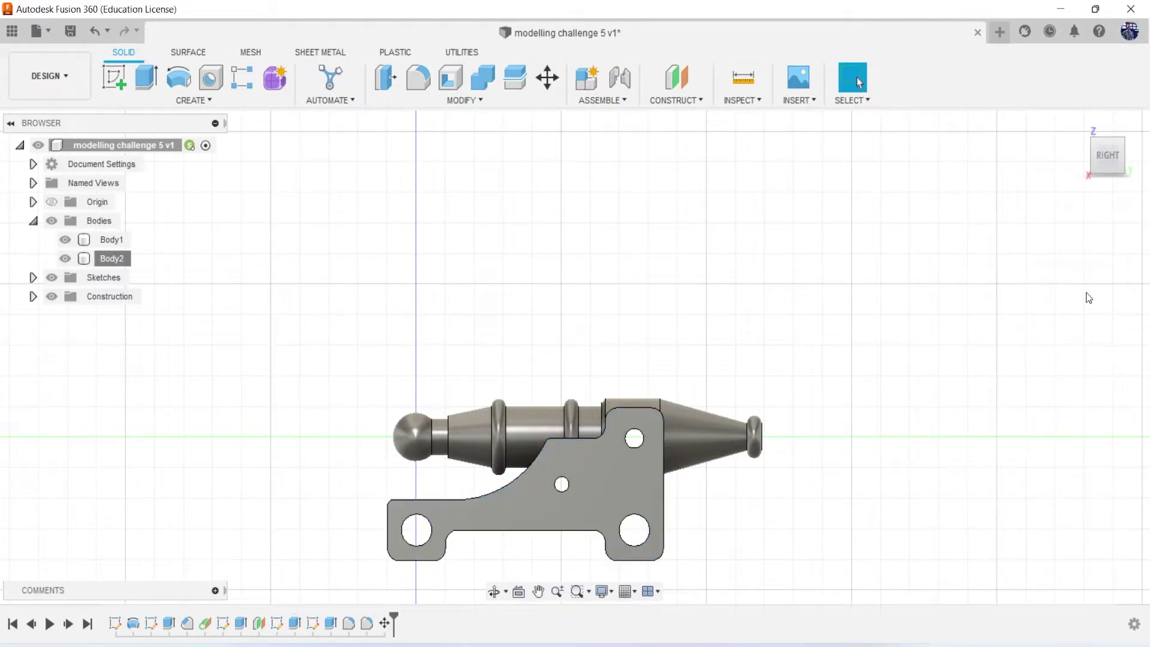
# Paste a copy of Body2 offset -34.279 mm along X onto the barrel's other side
pyautogui.moveTo(1111, 173); pyautogui.dragTo(3, 279)
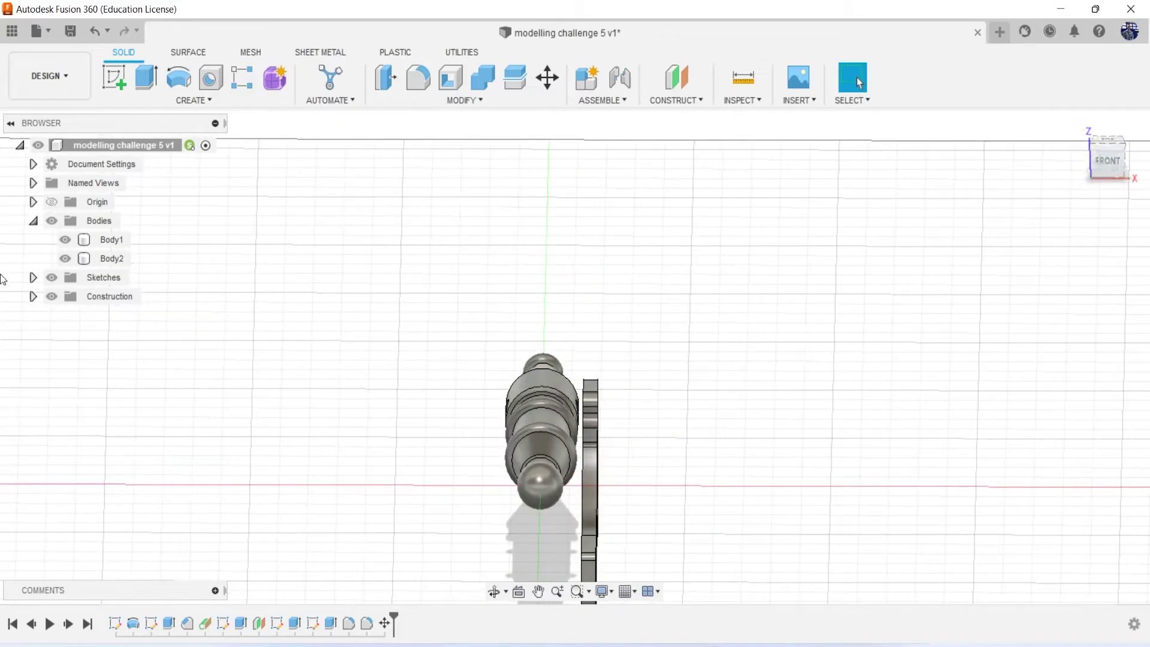
pyautogui.click(112, 261)
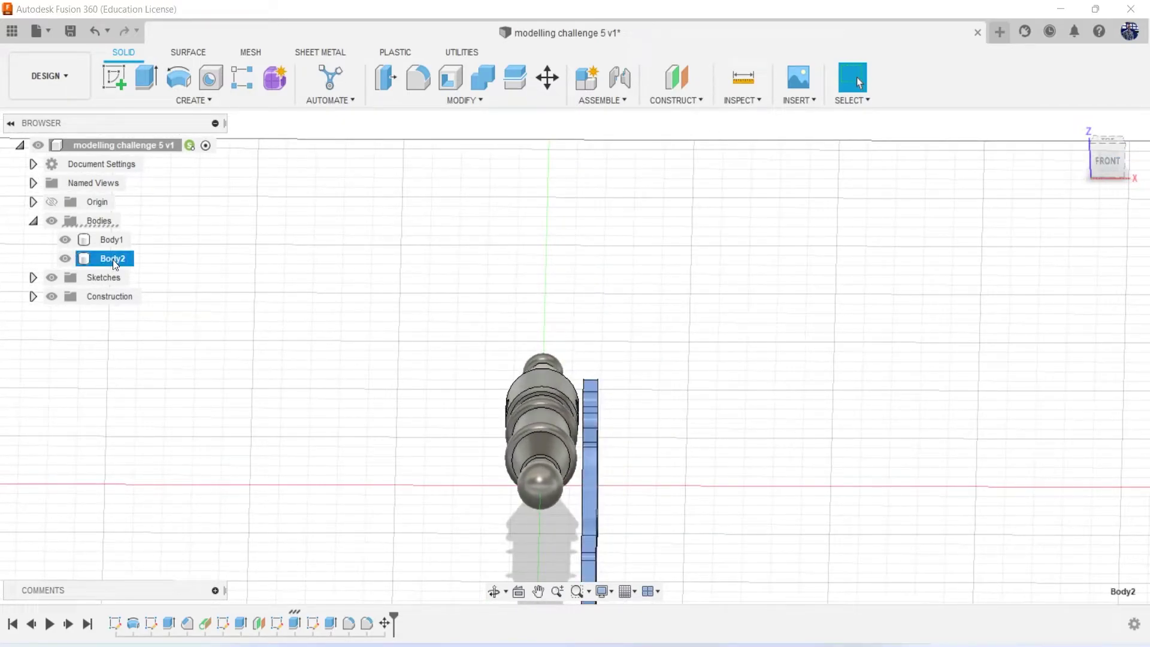
pyautogui.hotkey('ctrl', 'v')
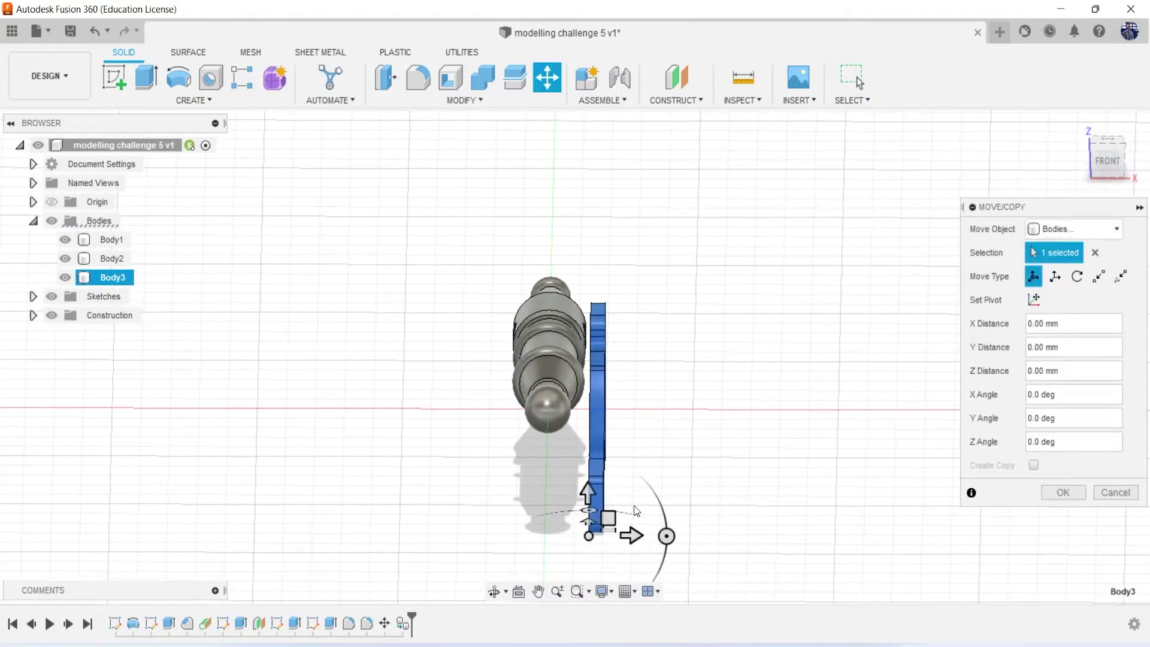
pyautogui.moveTo(631, 535); pyautogui.dragTo(531, 551)
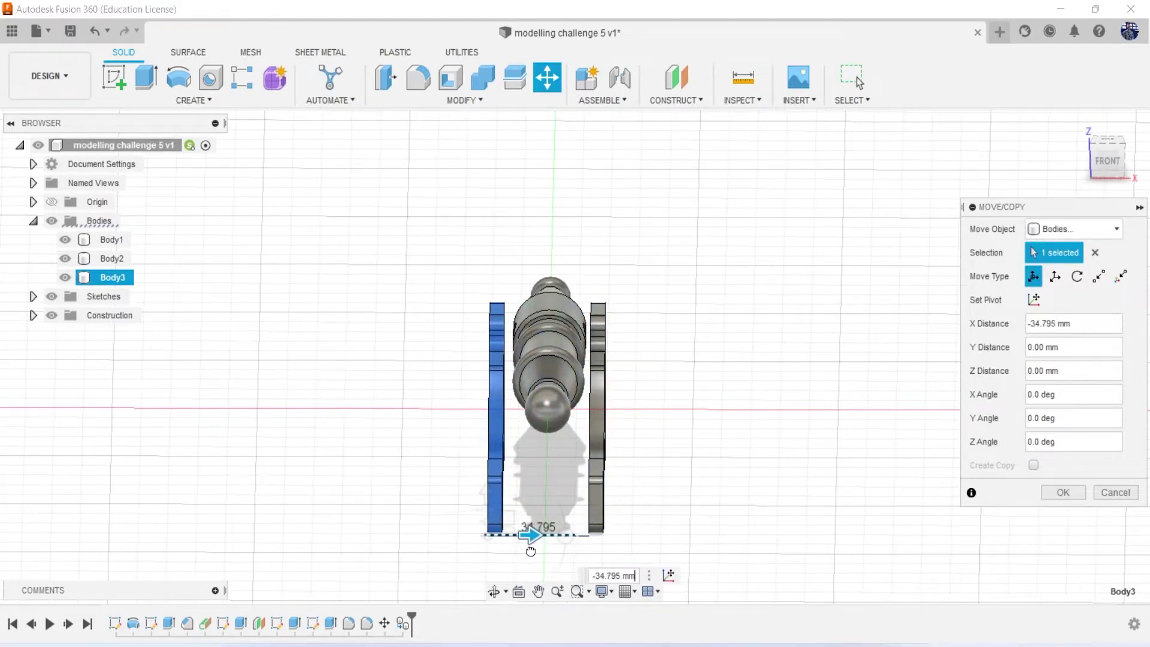
pyautogui.moveTo(522, 535); pyautogui.dragTo(526, 534)
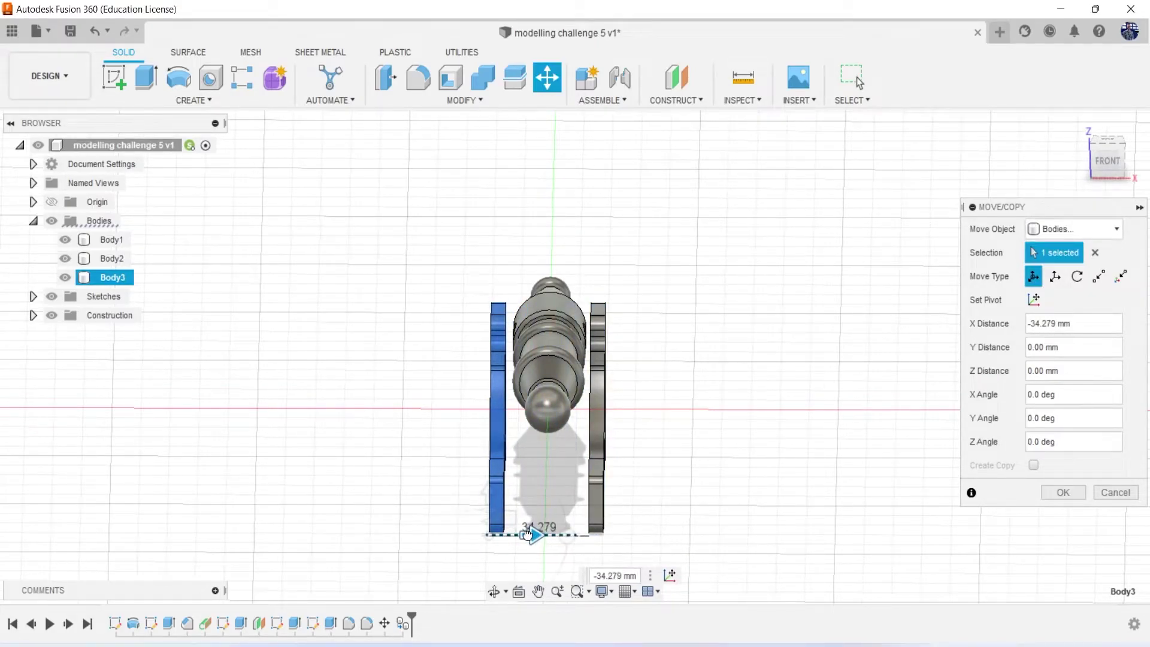
pyautogui.click(1062, 491)
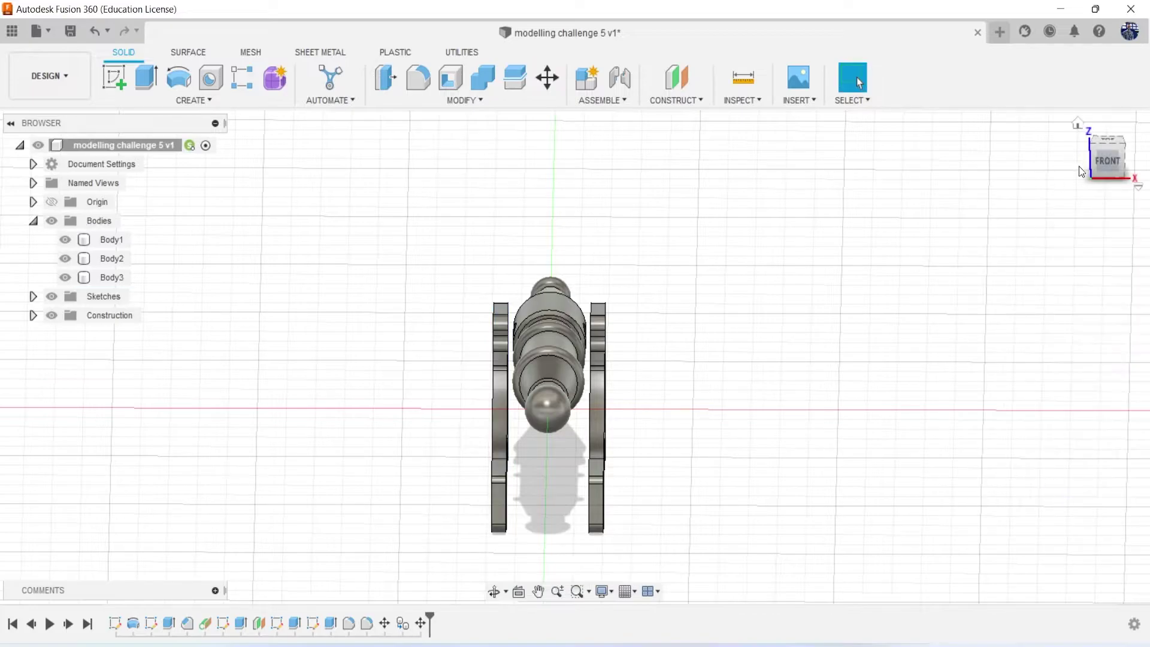
# Orbit to inspect the barrel between both plates, then reopen the cannon reference drawing in Photos
pyautogui.moveTo(1102, 166); pyautogui.dragTo(1054, 173)
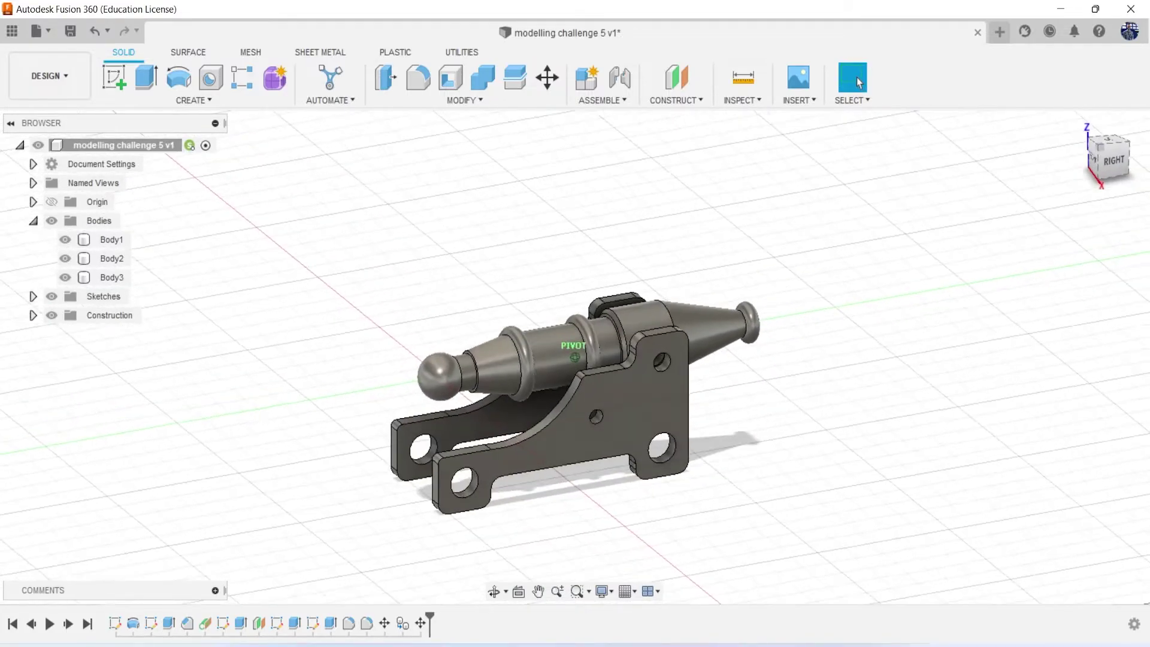
pyautogui.click(671, 575)
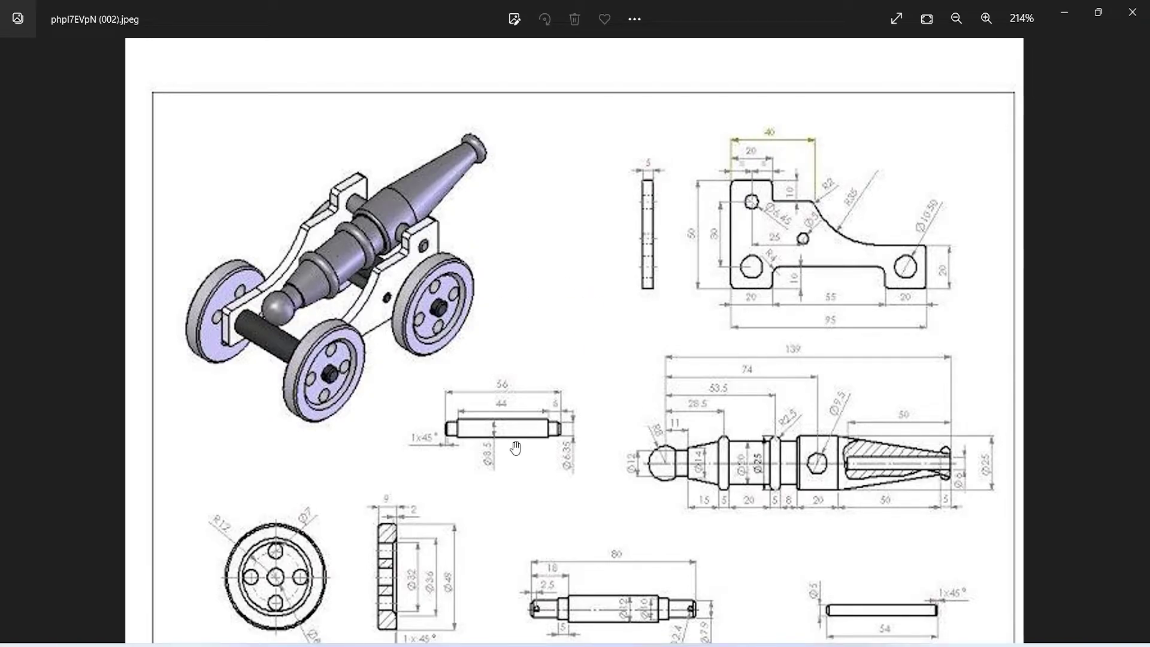
pyautogui.scroll(-2, 515, 448)
pyautogui.scroll(2, 515, 448)
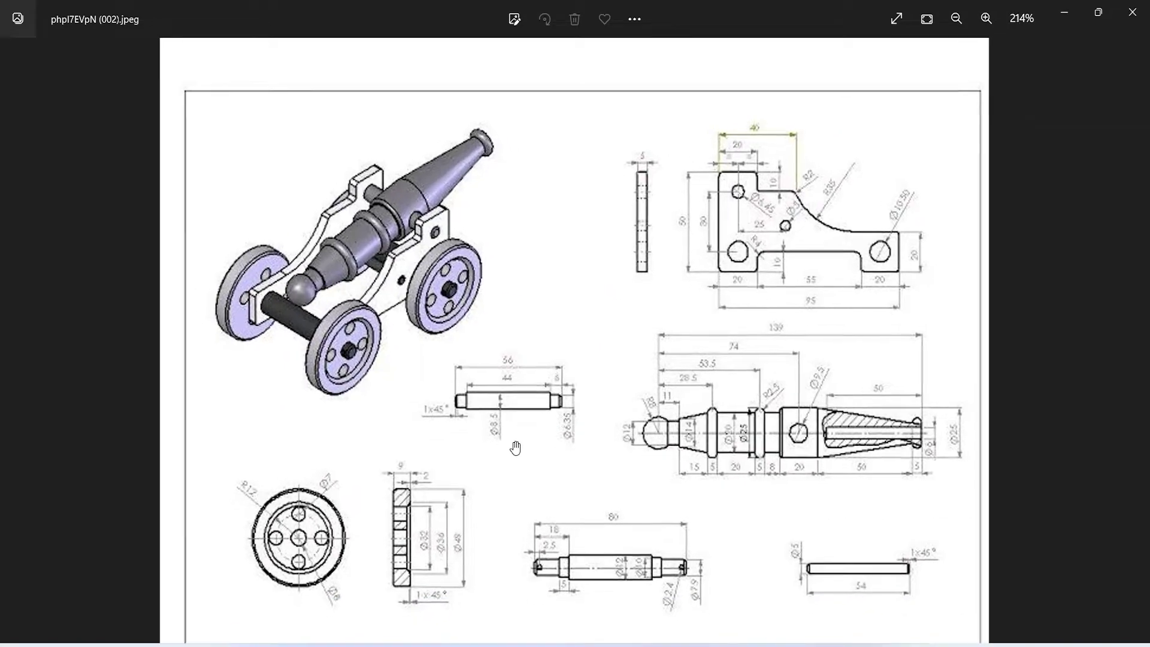
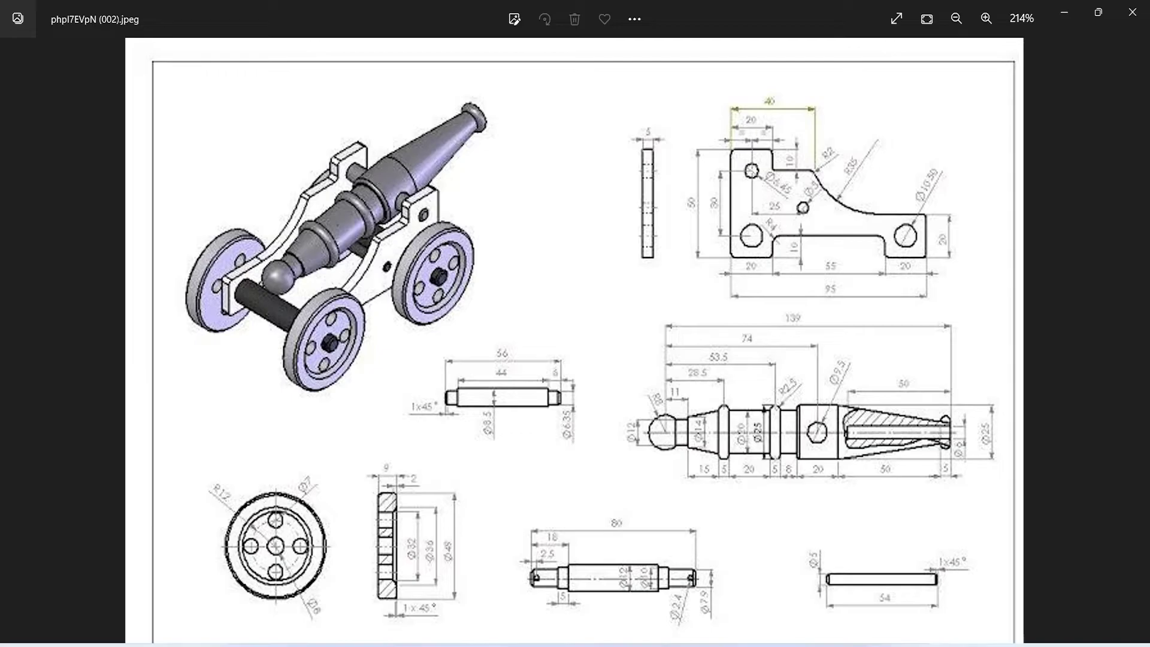
# Switch from the cannon drawing in Photos back to the Fusion 360 model
pyautogui.click(716, 584)
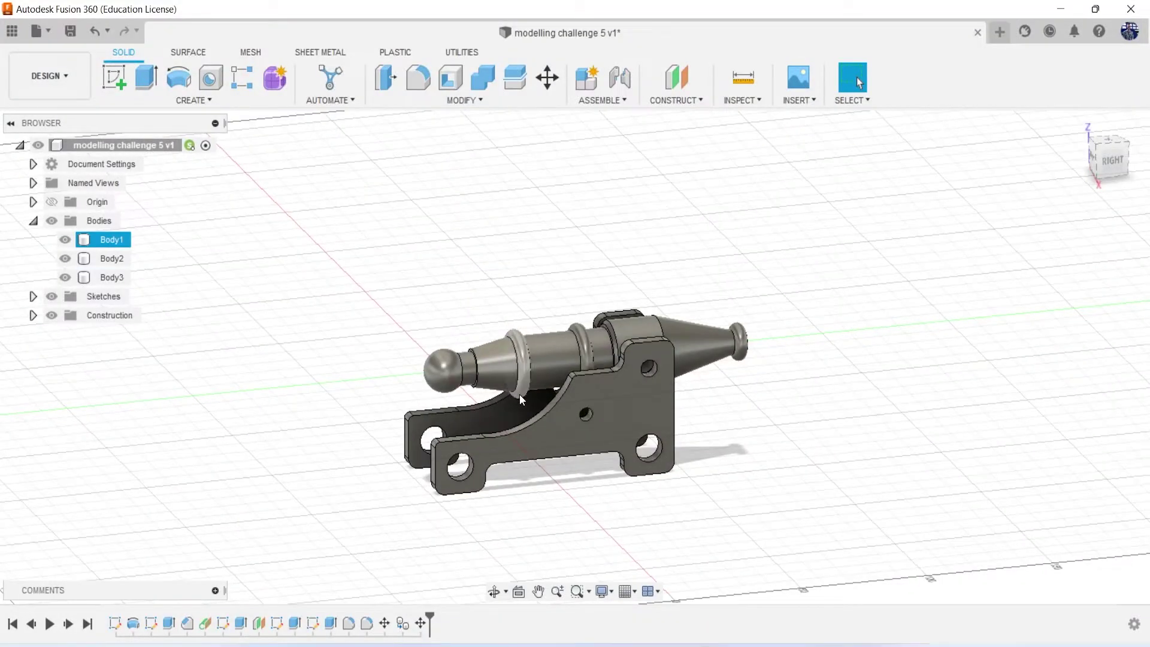
# Start a new sketch on the side plate's outer face
pyautogui.scroll(2, 569, 413)
pyautogui.scroll(1, 625, 431)
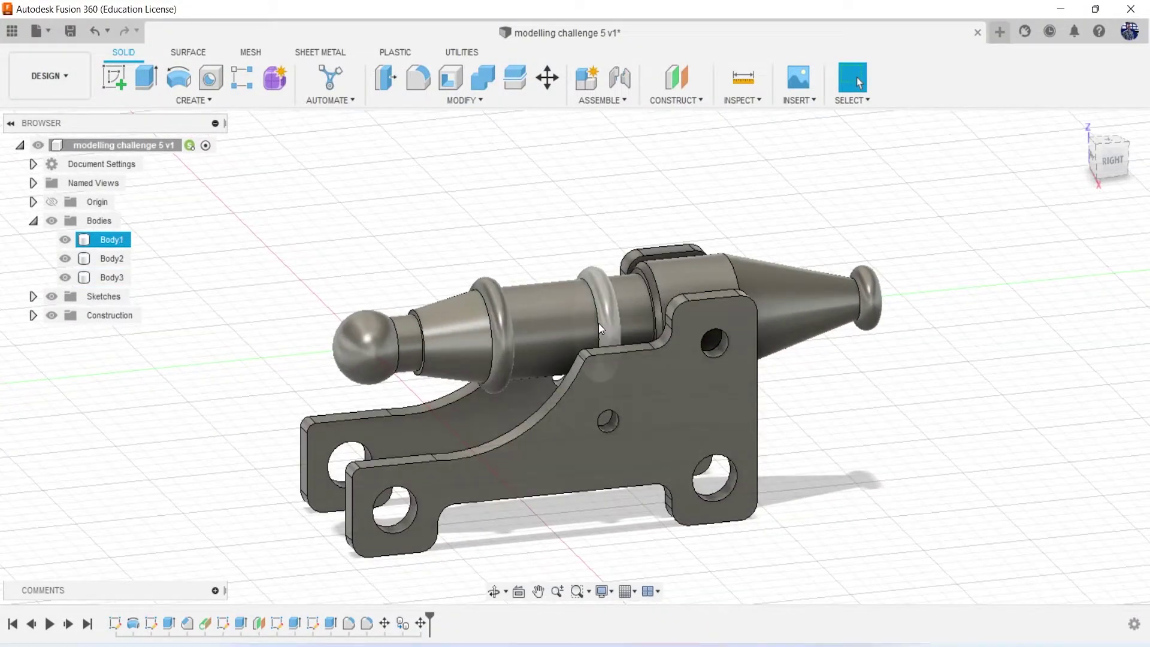
pyautogui.click(108, 77)
pyautogui.click(695, 416)
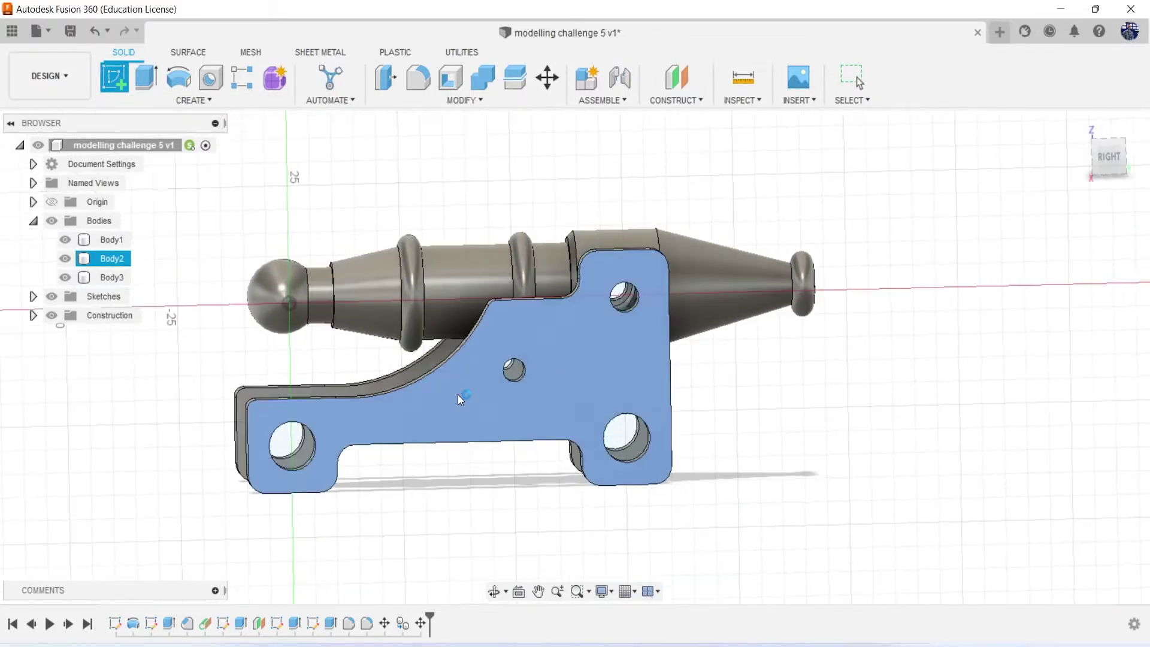
# Draw a 5 mm diameter circle centred on the small middle hole and select its profile
pyautogui.scroll(2, 460, 364)
pyautogui.scroll(2, 460, 364)
pyautogui.scroll(2, 460, 364)
pyautogui.press('c')
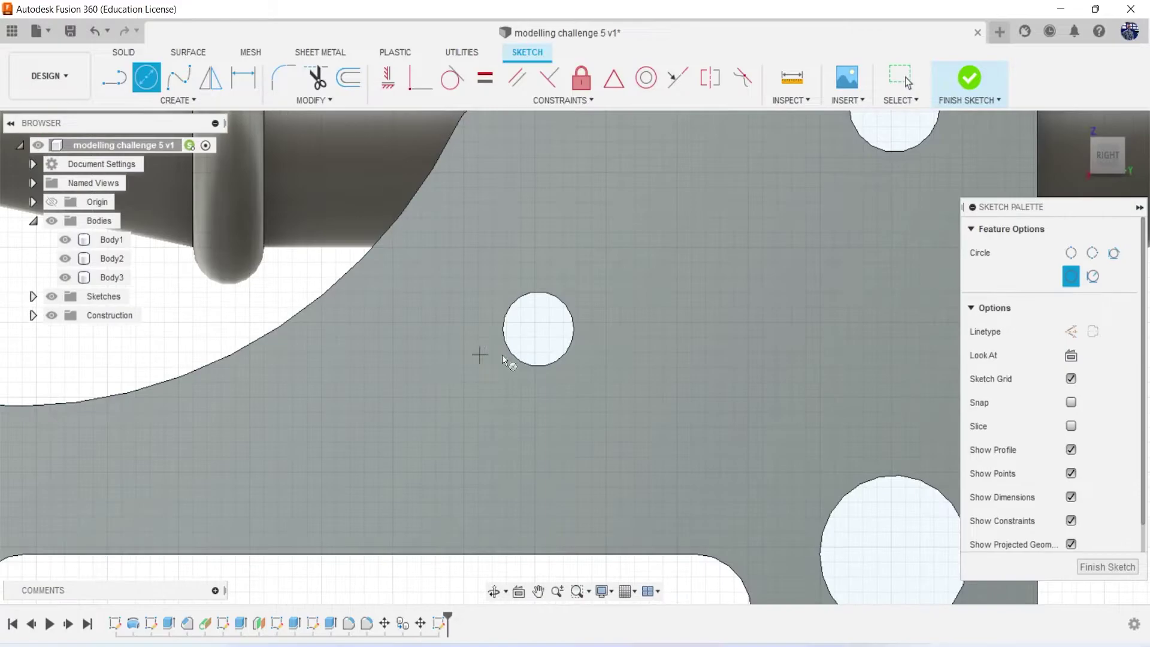
pyautogui.click(538, 328)
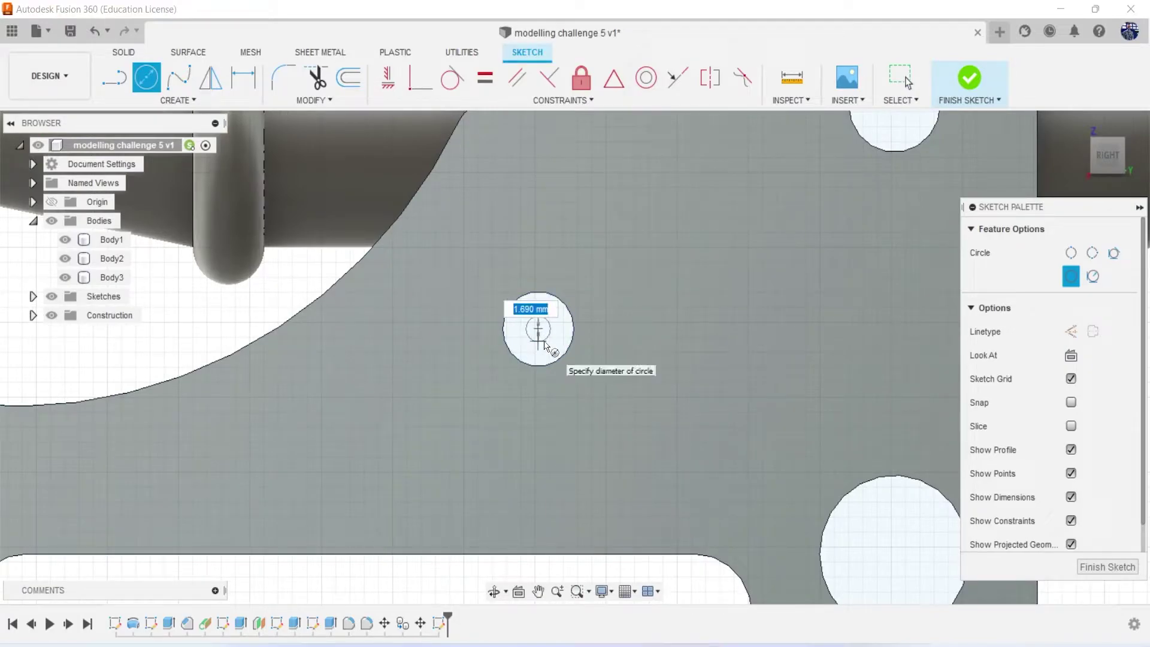
pyautogui.write('5')
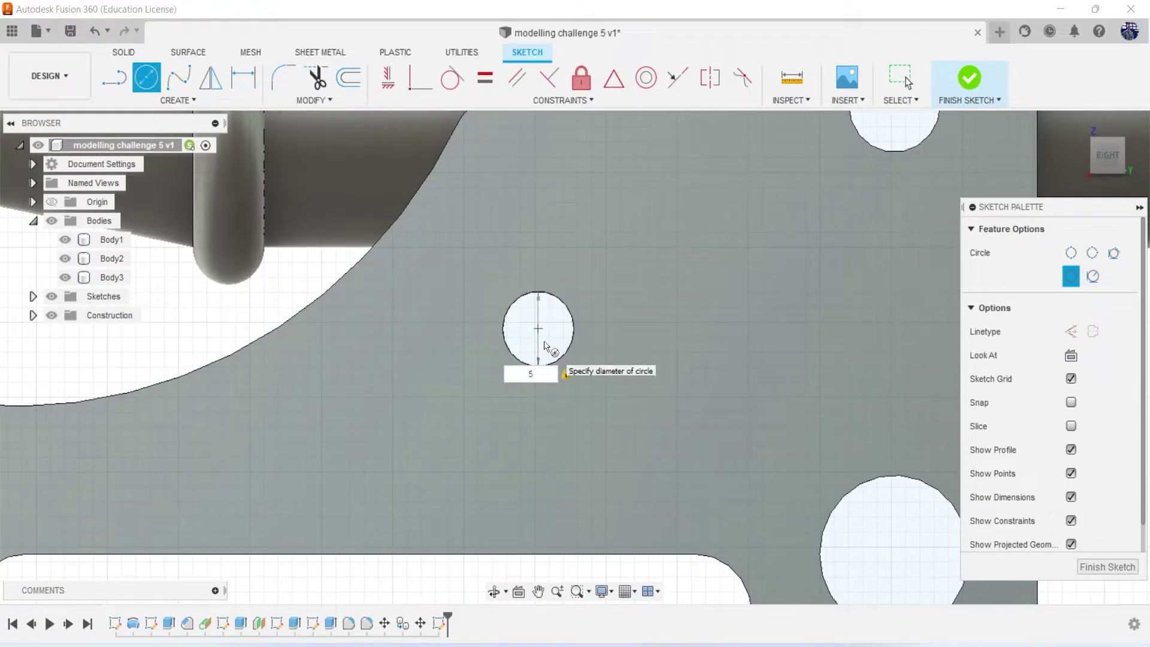
pyautogui.press('Return')
pyautogui.press('Escape')
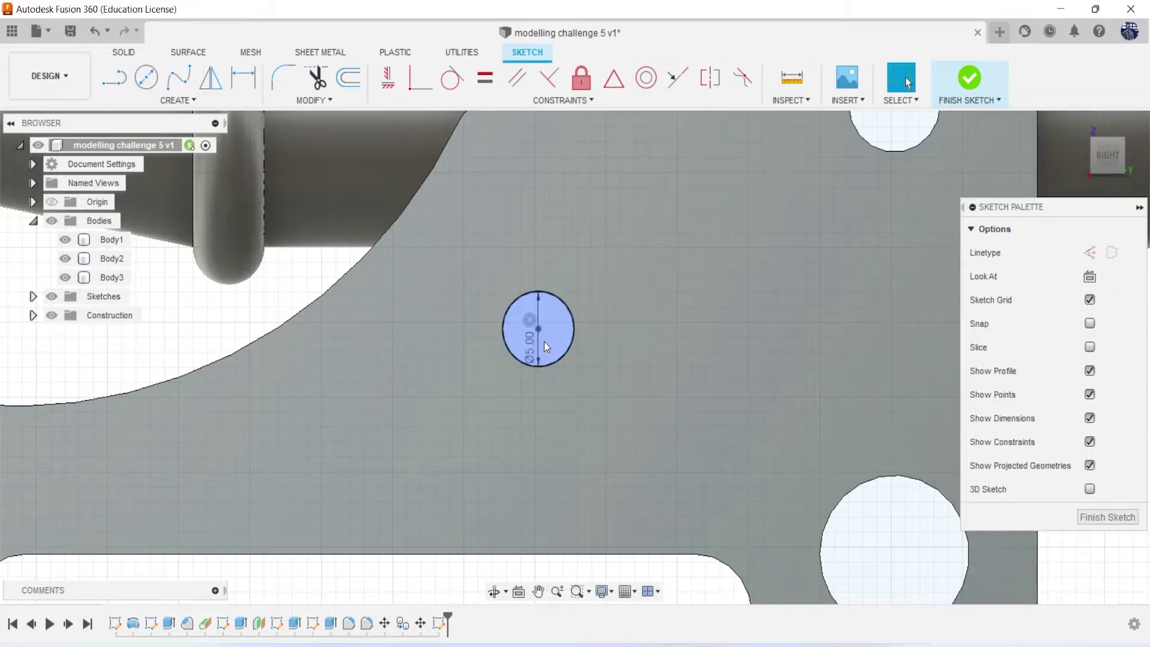
pyautogui.click(544, 343)
# Extrude the 5 mm circle -54 mm as a new body, Body4, forming the axle pin
pyautogui.press('e')
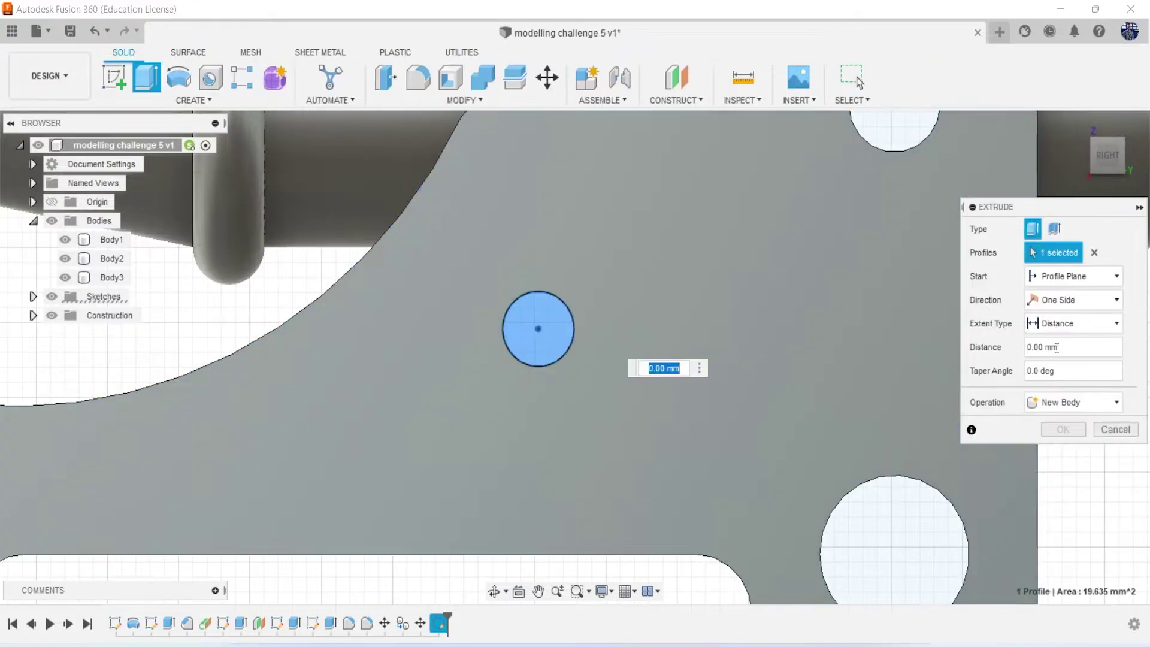
pyautogui.click(1085, 178)
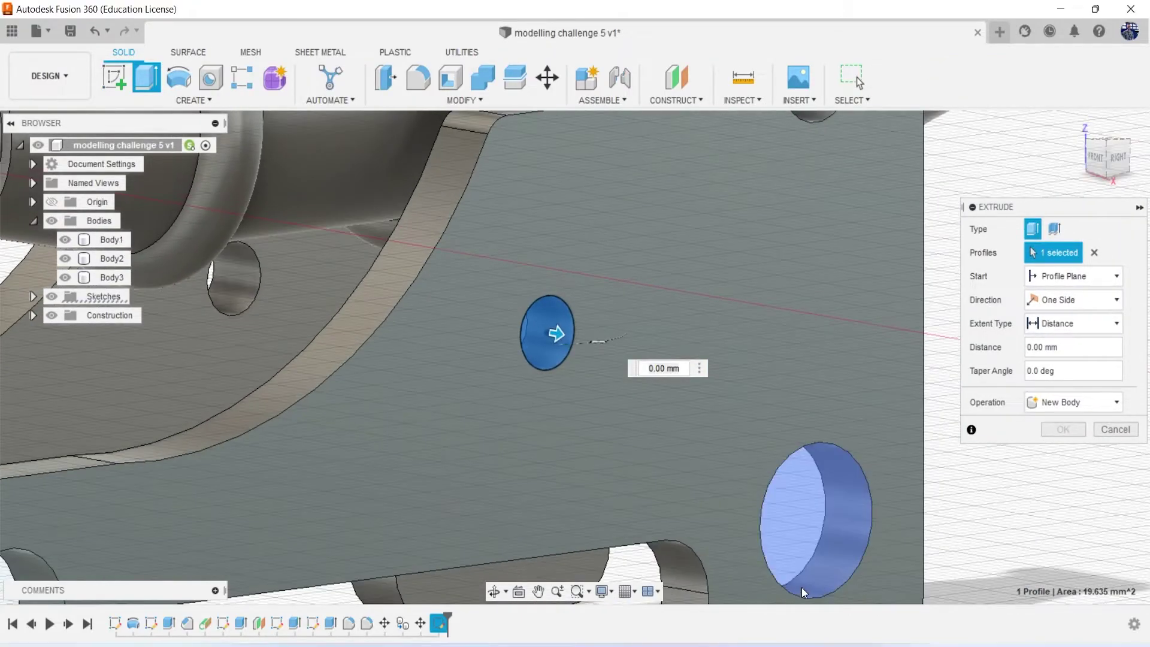
pyautogui.hotkey('alt', 'Tab')
pyautogui.hotkey('alt', 'Tab')
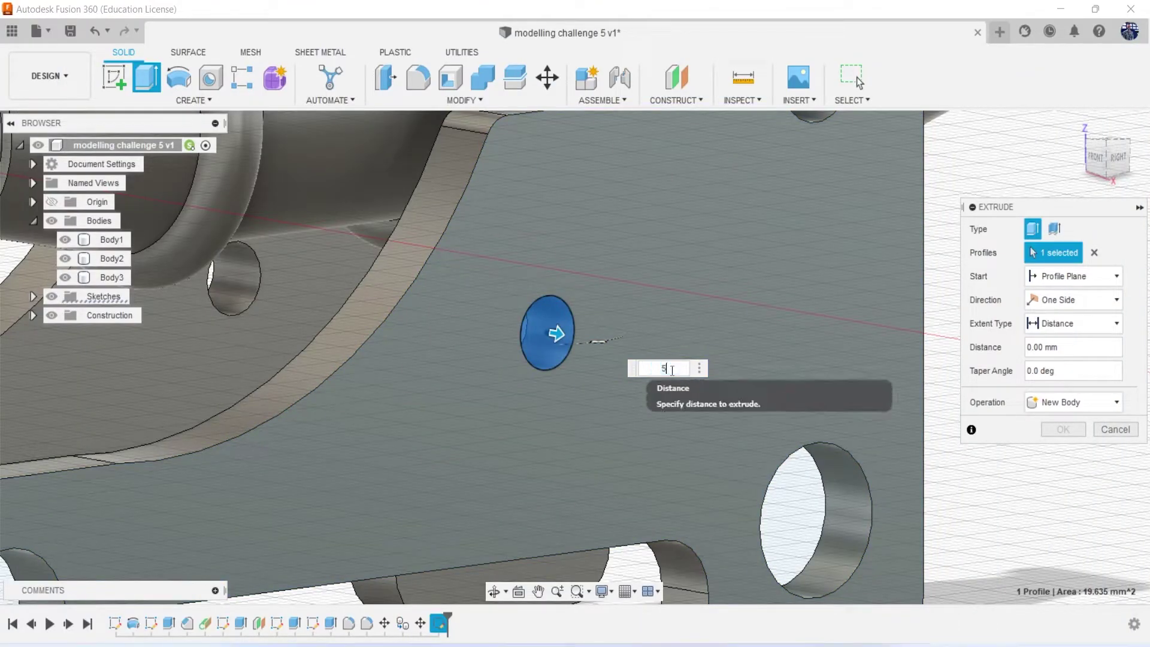
pyautogui.write('54')
pyautogui.scroll(-5, 916, 365)
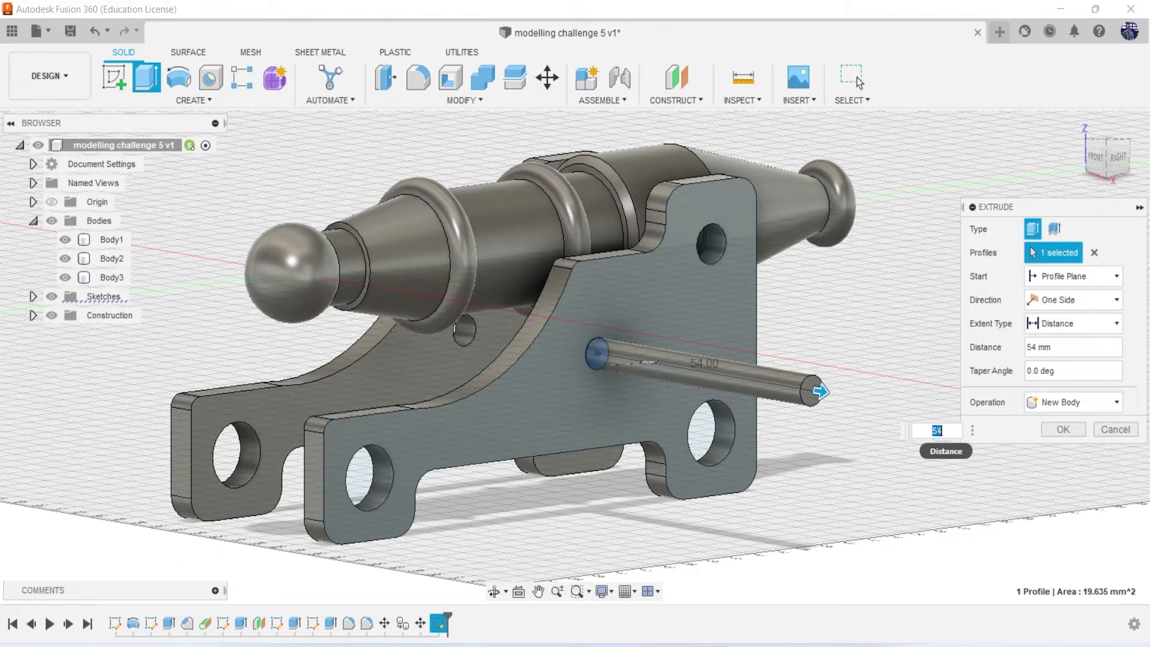
pyautogui.write('-')
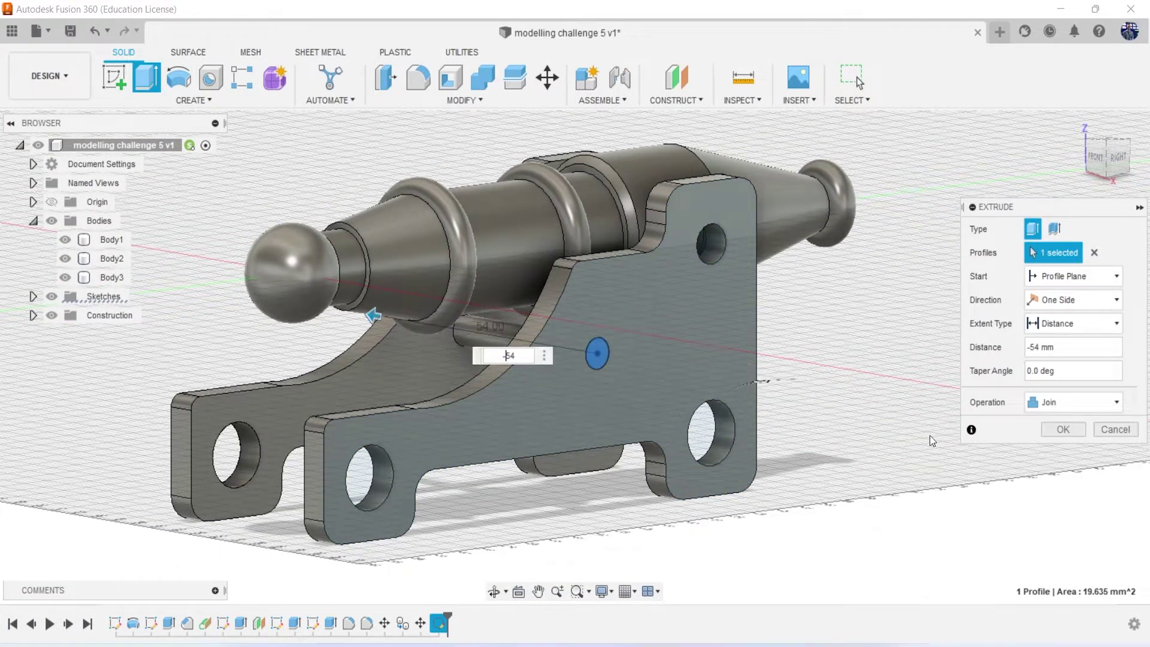
pyautogui.click(1095, 157)
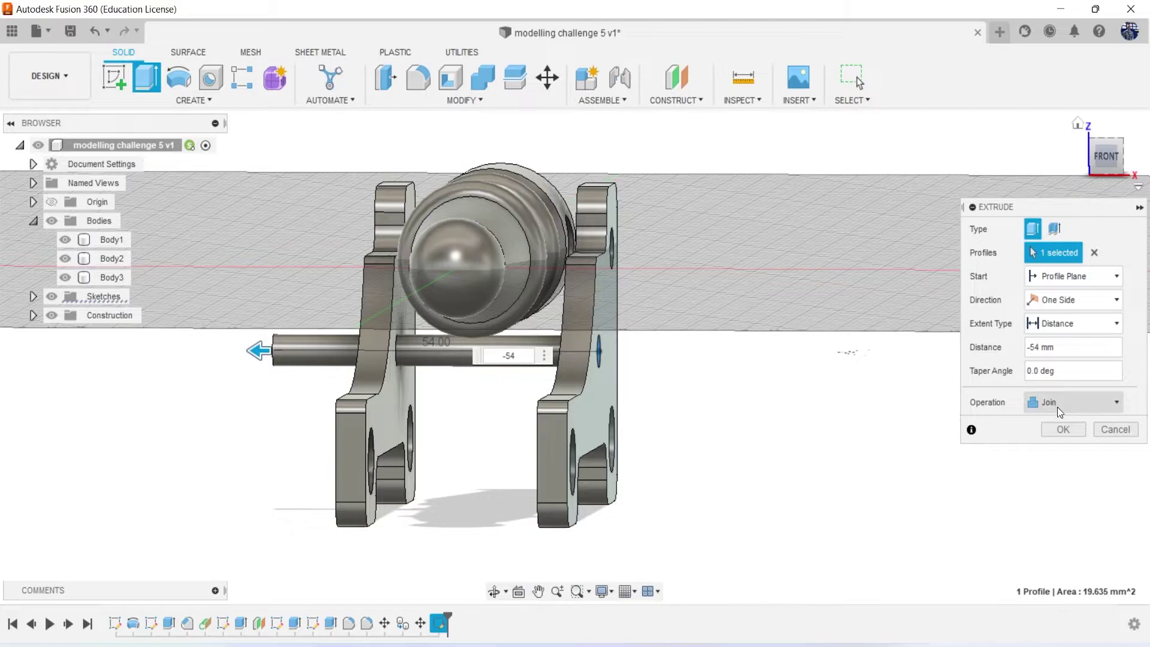
pyautogui.click(1057, 403)
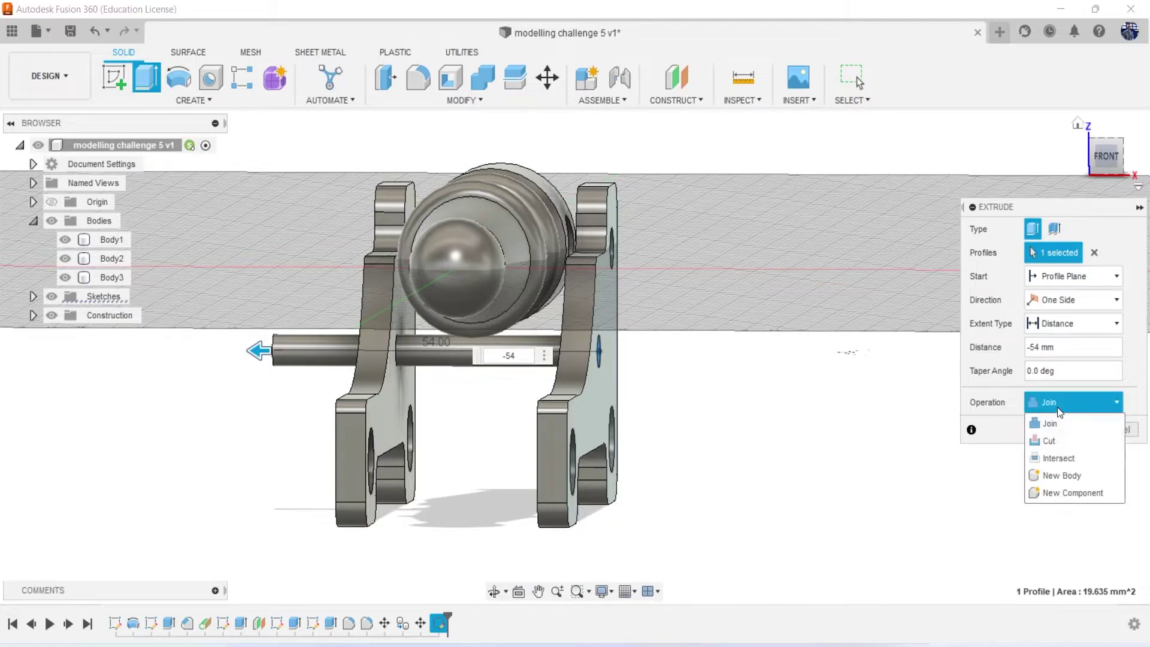
pyautogui.click(1075, 475)
pyautogui.click(1065, 427)
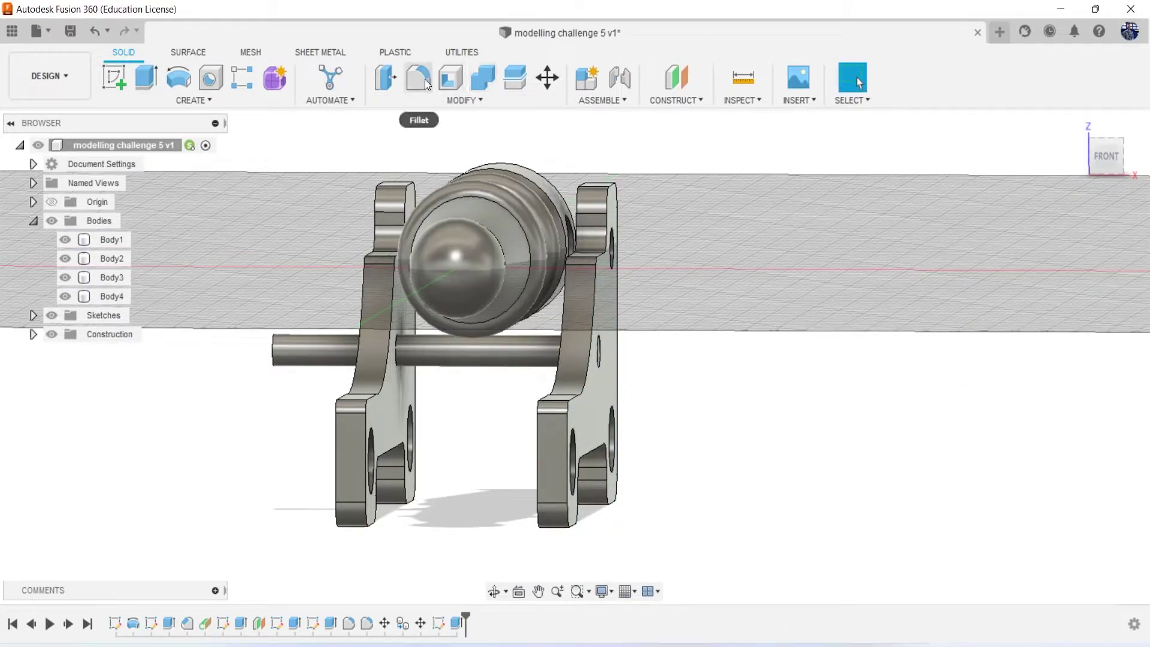
# Start a chamfer and select the axle's left end edge after checking the drawing
pyautogui.click(432, 97)
pyautogui.click(432, 148)
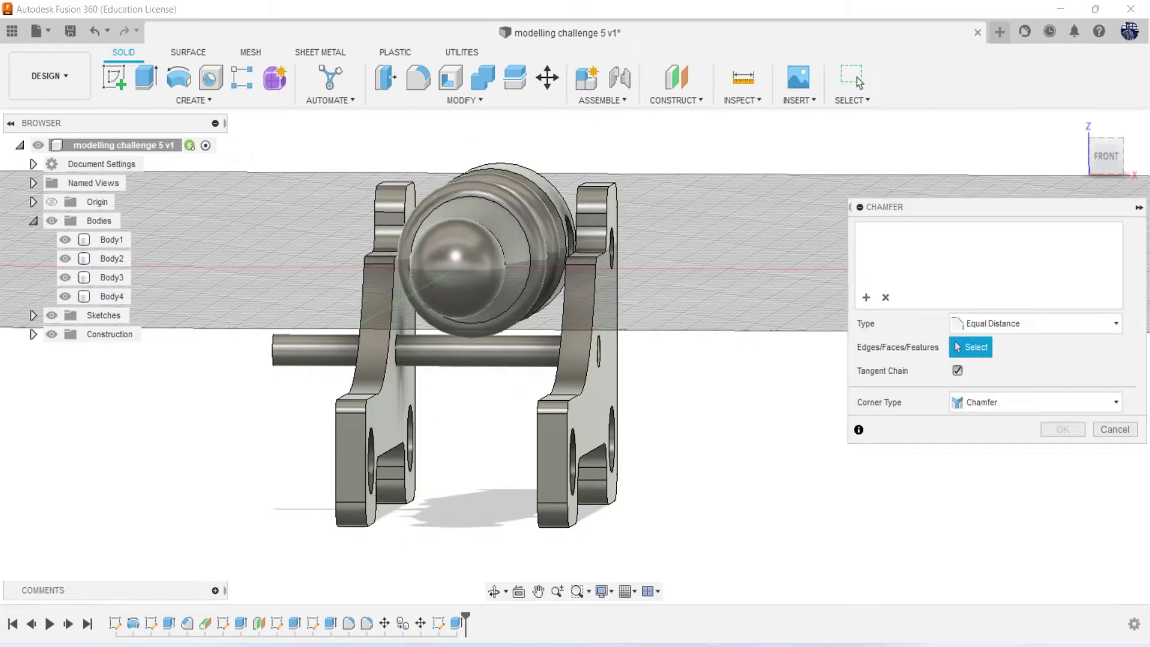
pyautogui.hotkey('alt', 'Tab')
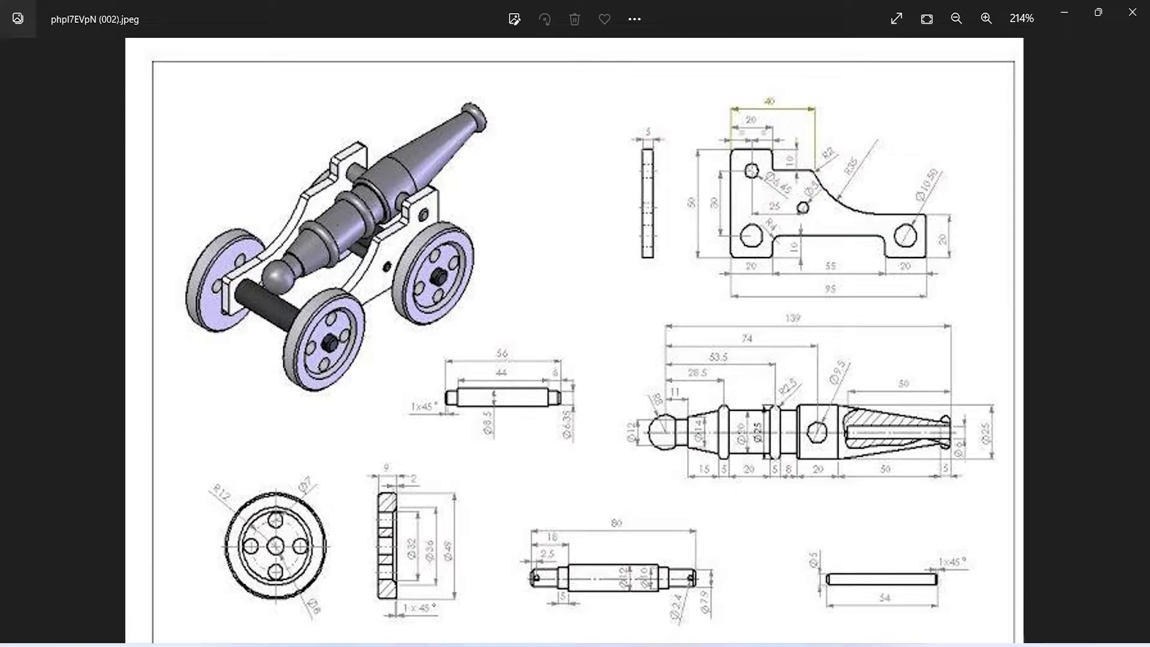
pyautogui.click(1064, 12)
pyautogui.scroll(3, 694, 353)
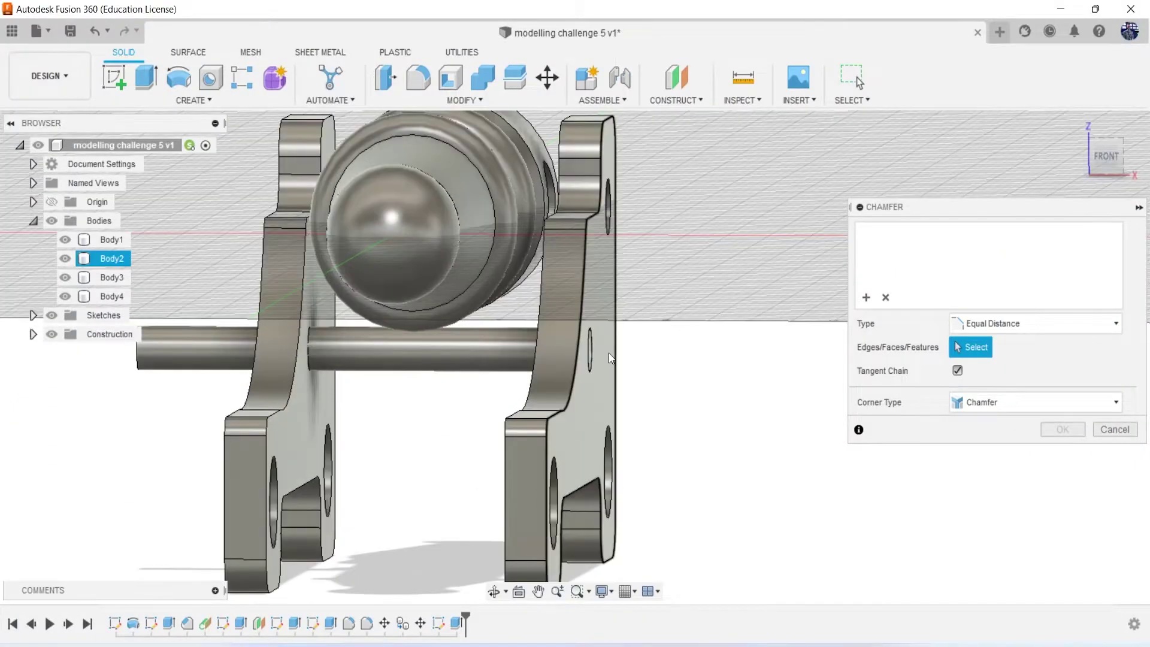
pyautogui.scroll(3, 581, 347)
pyautogui.scroll(-3, 395, 359)
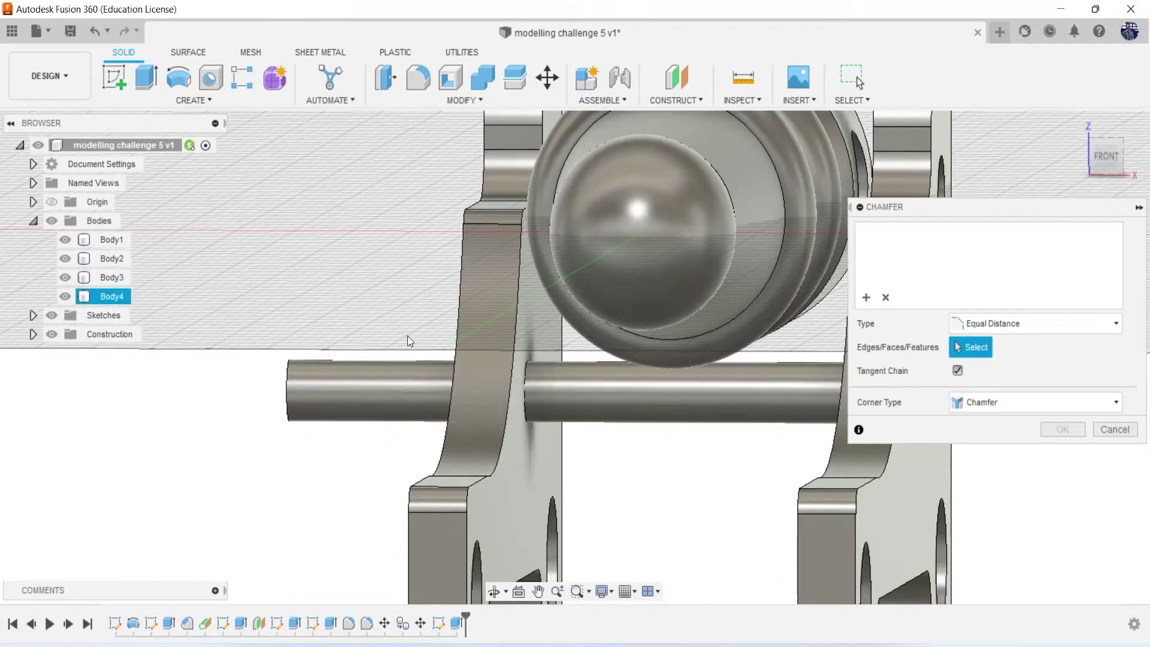
pyautogui.click(288, 382)
# Hide a side plate, add the right end edge, and chamfer both ends 0.691 mm
pyautogui.moveTo(314, 392); pyautogui.dragTo(15, 377, button='middle')
pyautogui.click(65, 277)
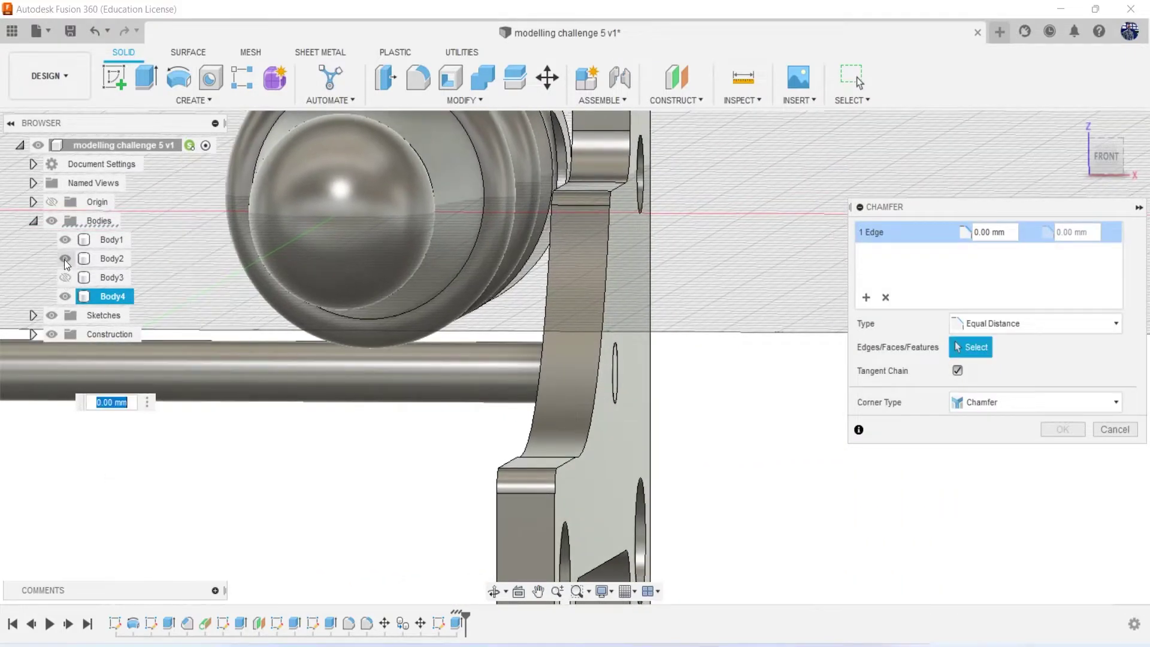
pyautogui.click(614, 376)
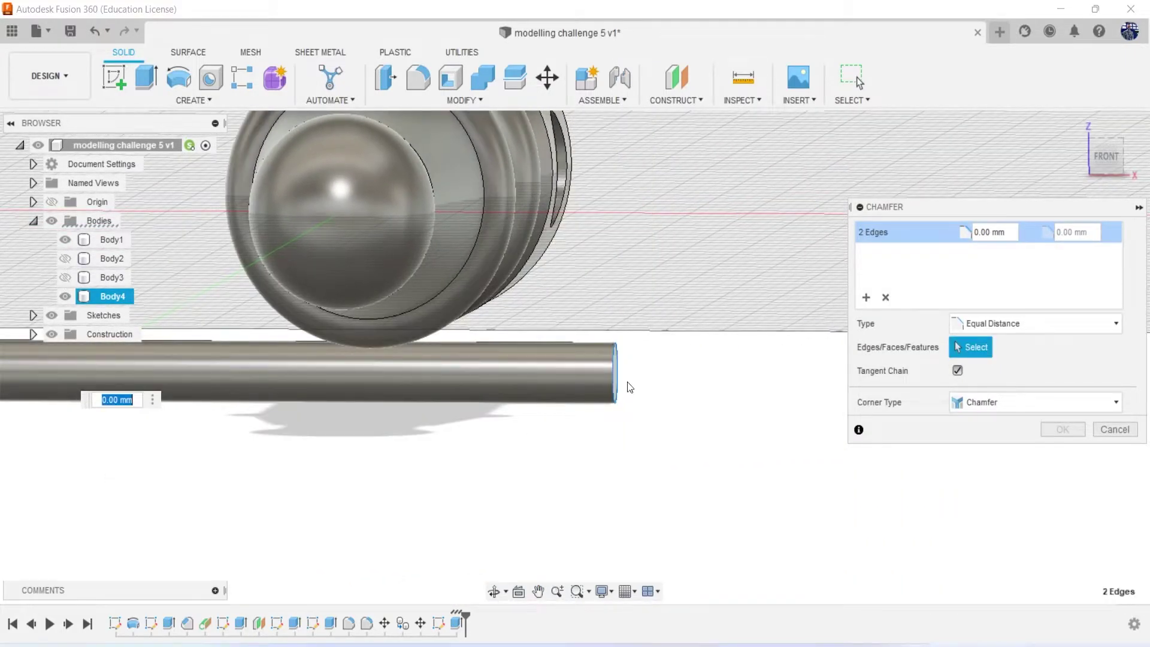
pyautogui.scroll(3, 627, 382)
pyautogui.scroll(-3, 539, 435)
pyautogui.scroll(-1, 659, 416)
pyautogui.scroll(3, 286, 353)
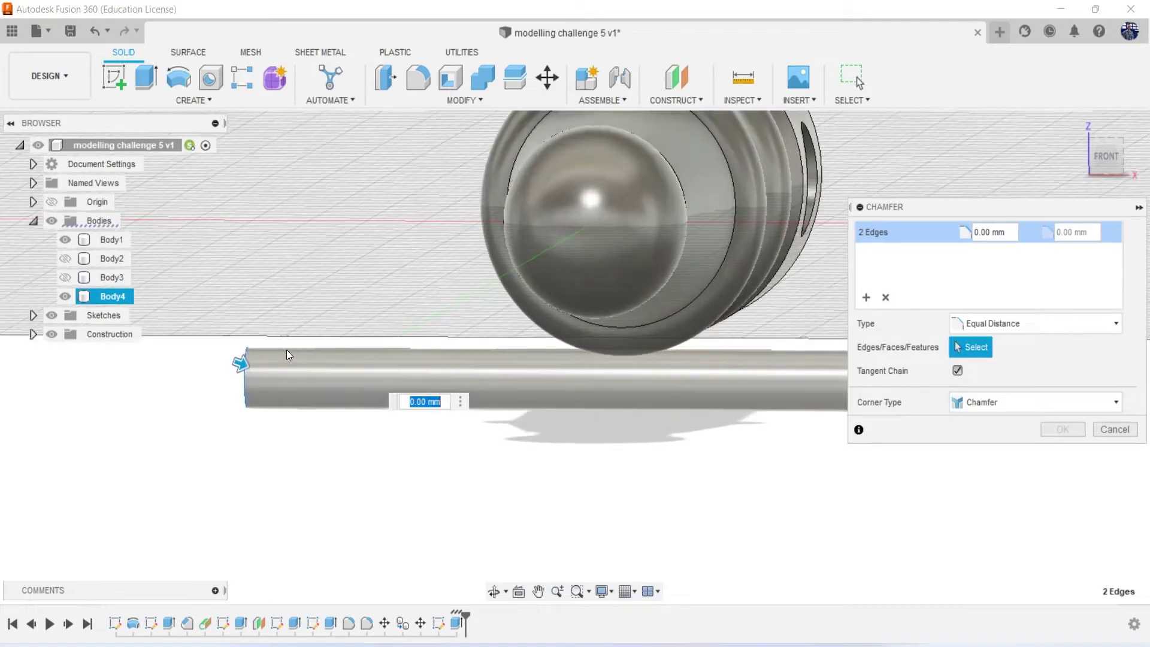
pyautogui.scroll(2, 231, 377)
pyautogui.moveTo(233, 366); pyautogui.dragTo(242, 367)
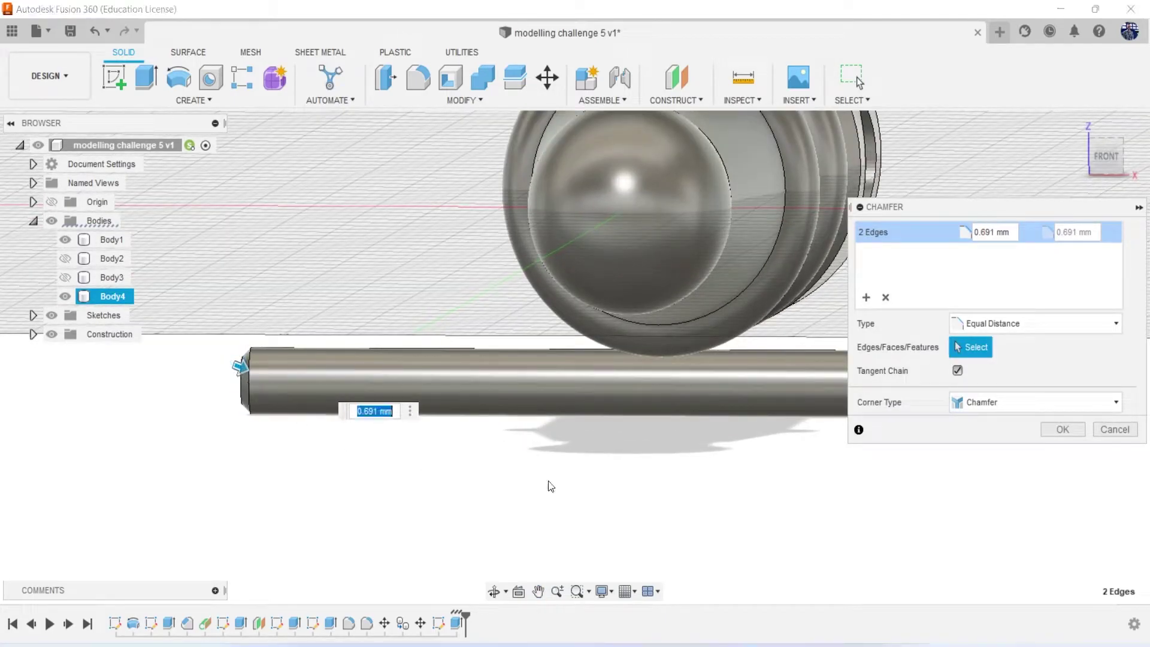
pyautogui.click(1055, 429)
pyautogui.scroll(-2, 719, 429)
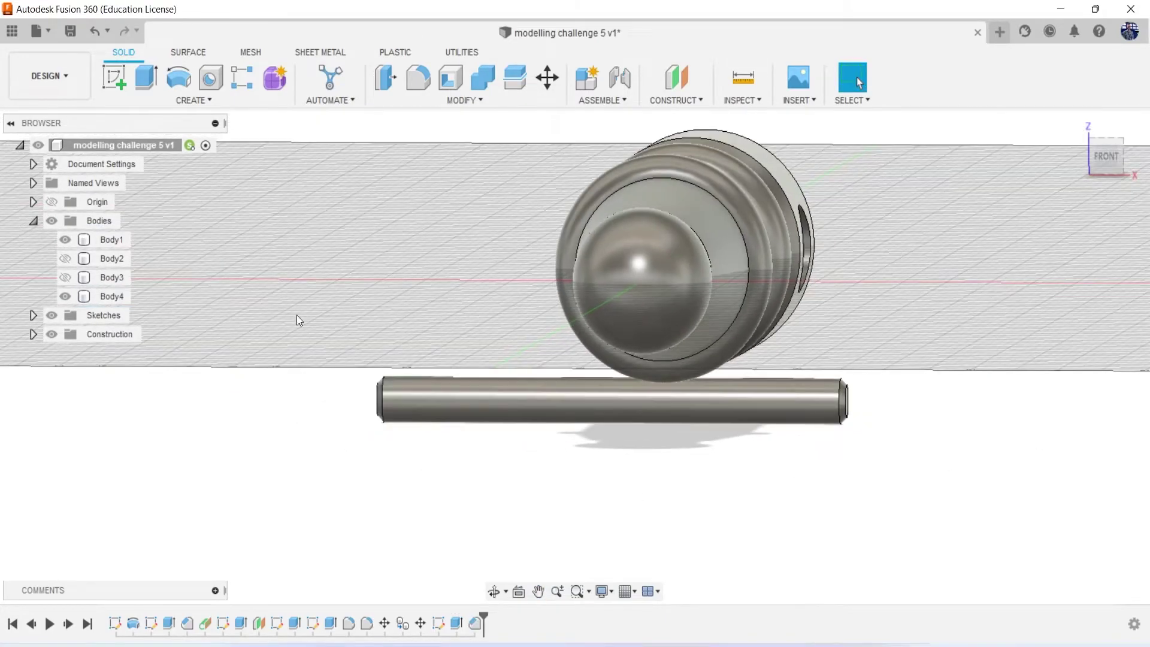
# Show the side plates again and move the Body3 plate -14.716 mm along X
pyautogui.click(65, 278)
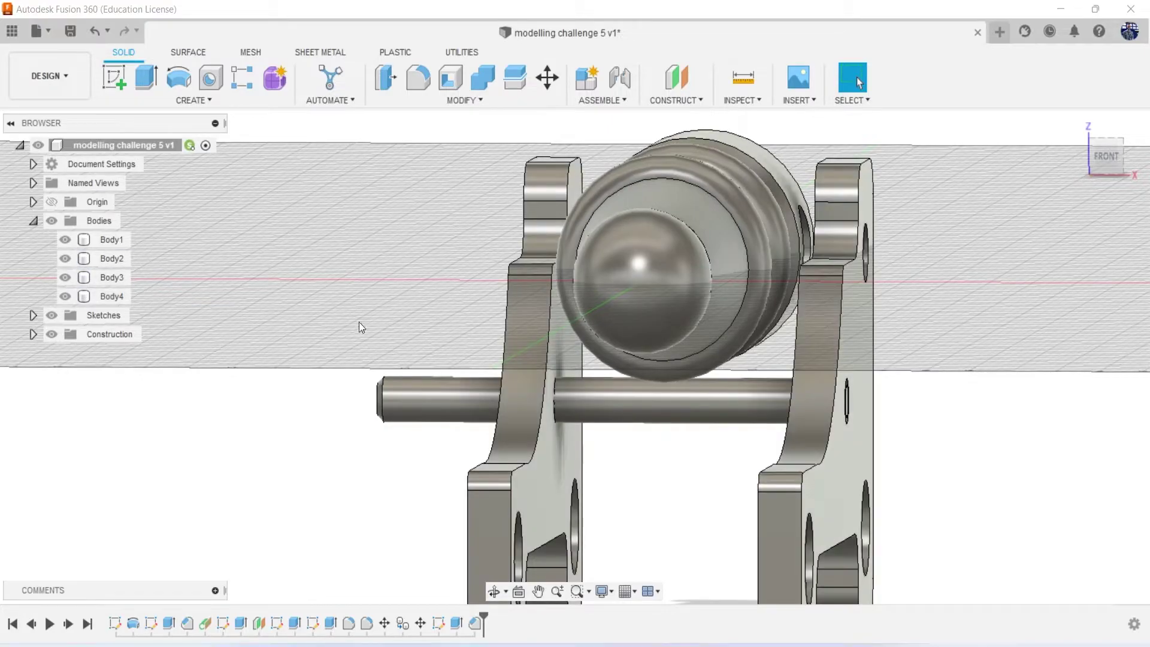
pyautogui.moveTo(1102, 148); pyautogui.dragTo(1054, 168)
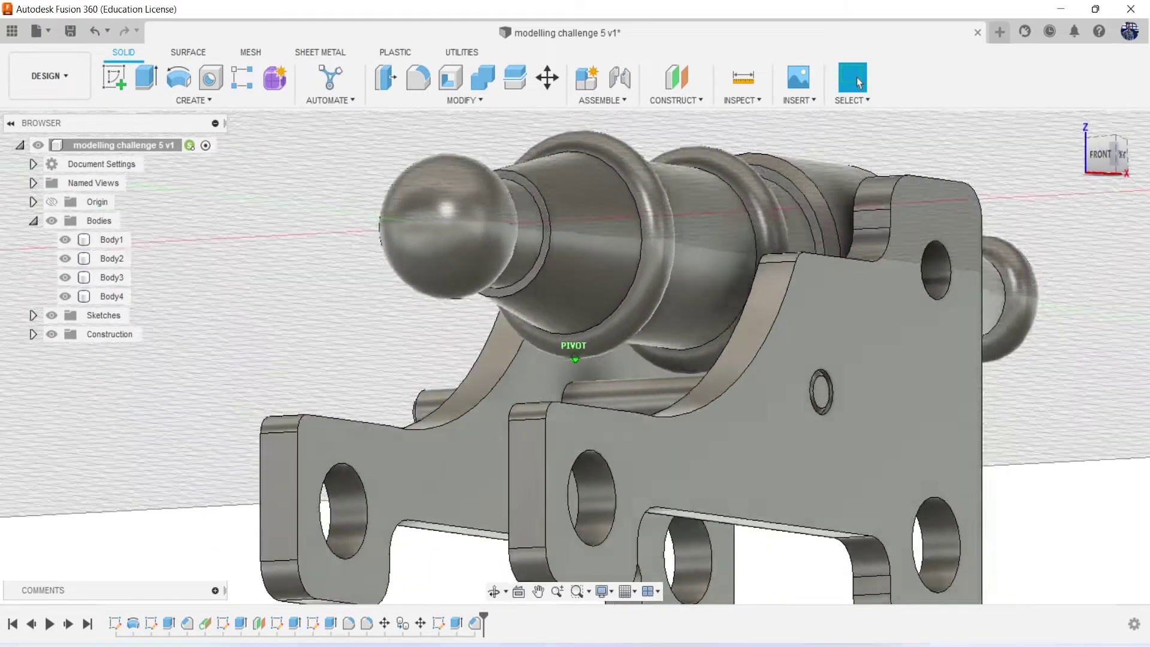
pyautogui.keyDown('shift'); pyautogui.moveTo(574, 358); pyautogui.dragTo(215, 304, button='middle'); pyautogui.keyUp('shift')
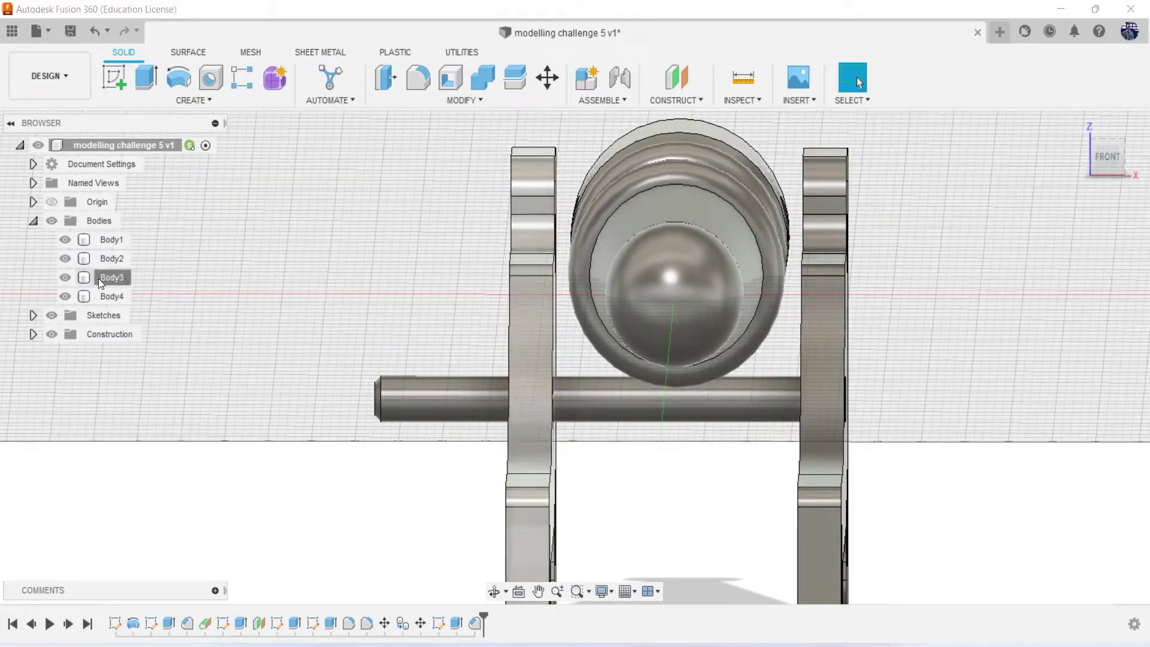
pyautogui.rightClick(98, 278)
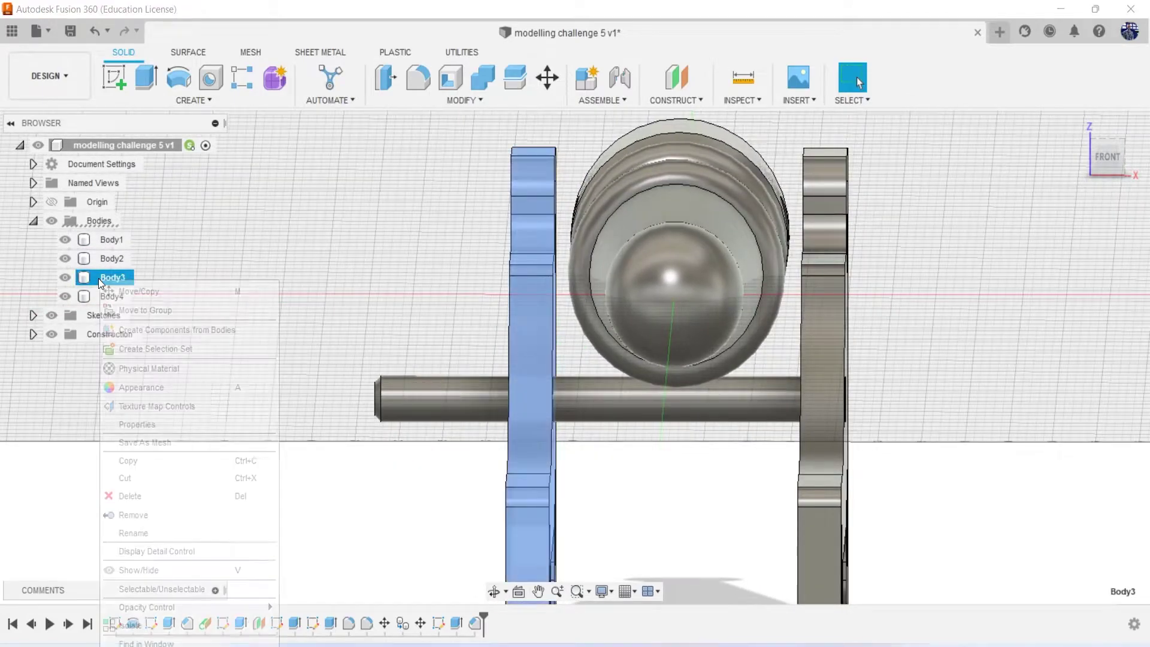
pyautogui.click(120, 288)
pyautogui.scroll(-2, 479, 542)
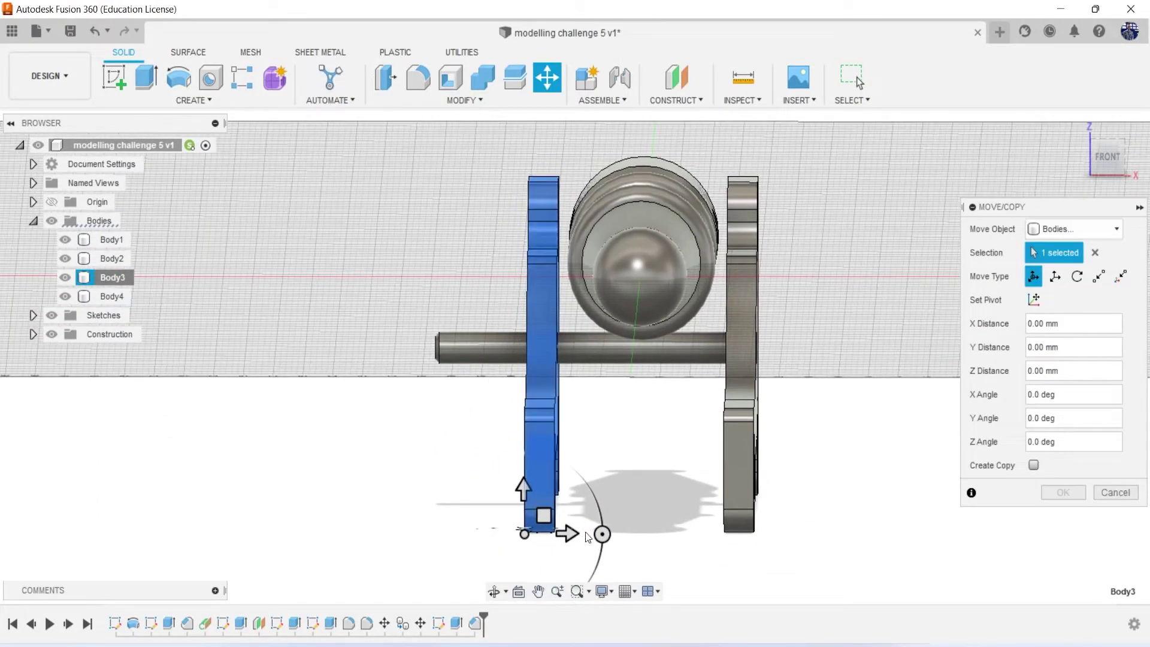
pyautogui.moveTo(562, 533); pyautogui.dragTo(488, 543)
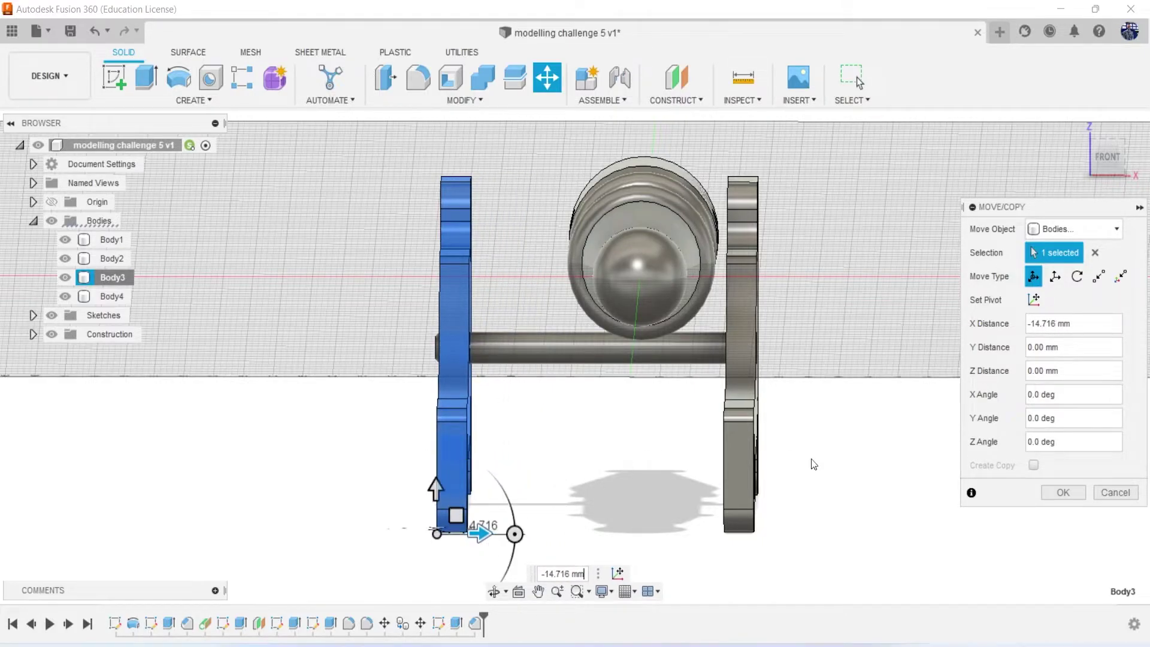
pyautogui.click(1063, 491)
# Move the Body2 right side plate -0.88 mm along X
pyautogui.click(1102, 155)
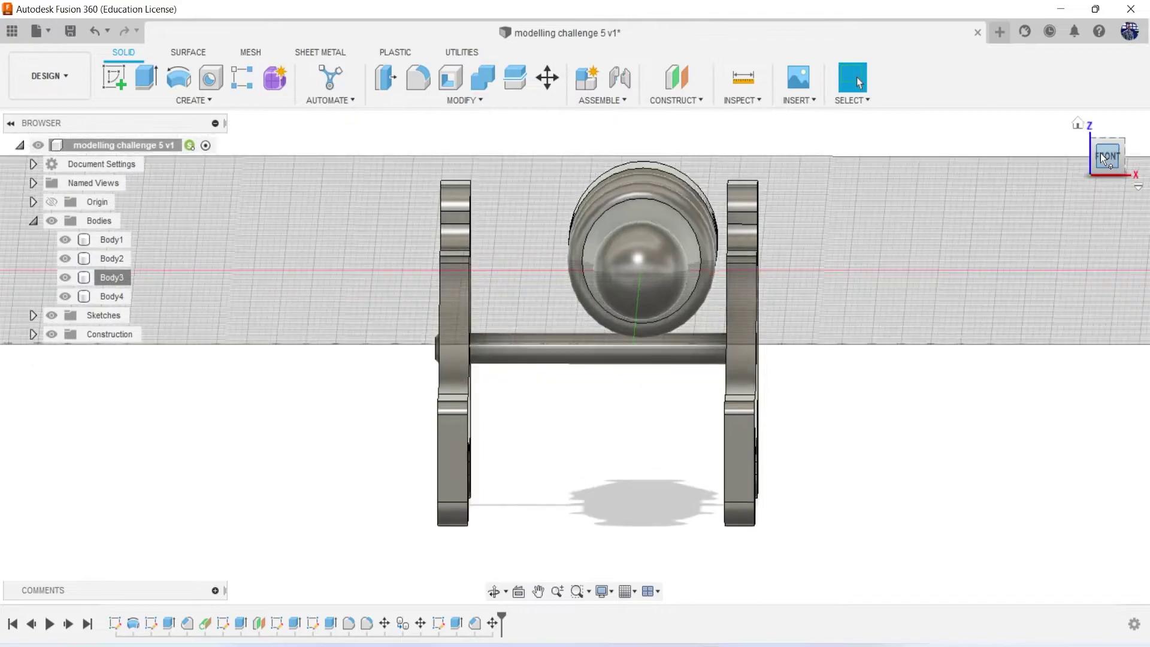
pyautogui.click(102, 260)
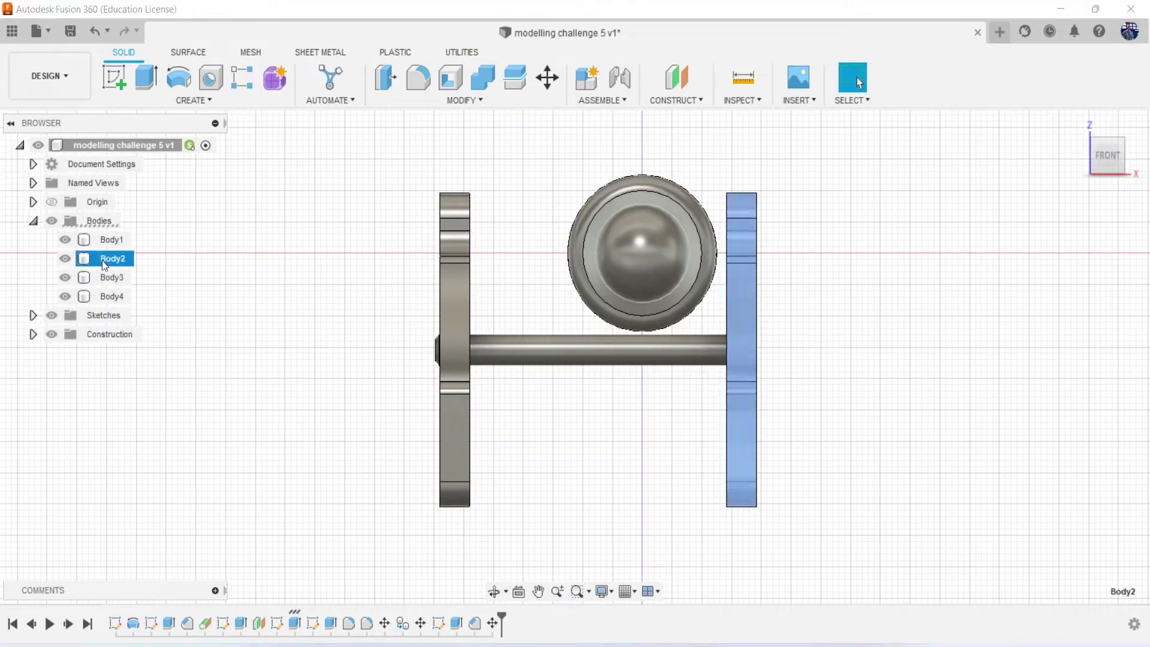
pyautogui.rightClick(102, 260)
pyautogui.click(116, 273)
pyautogui.moveTo(765, 502); pyautogui.dragTo(693, 479, button='middle')
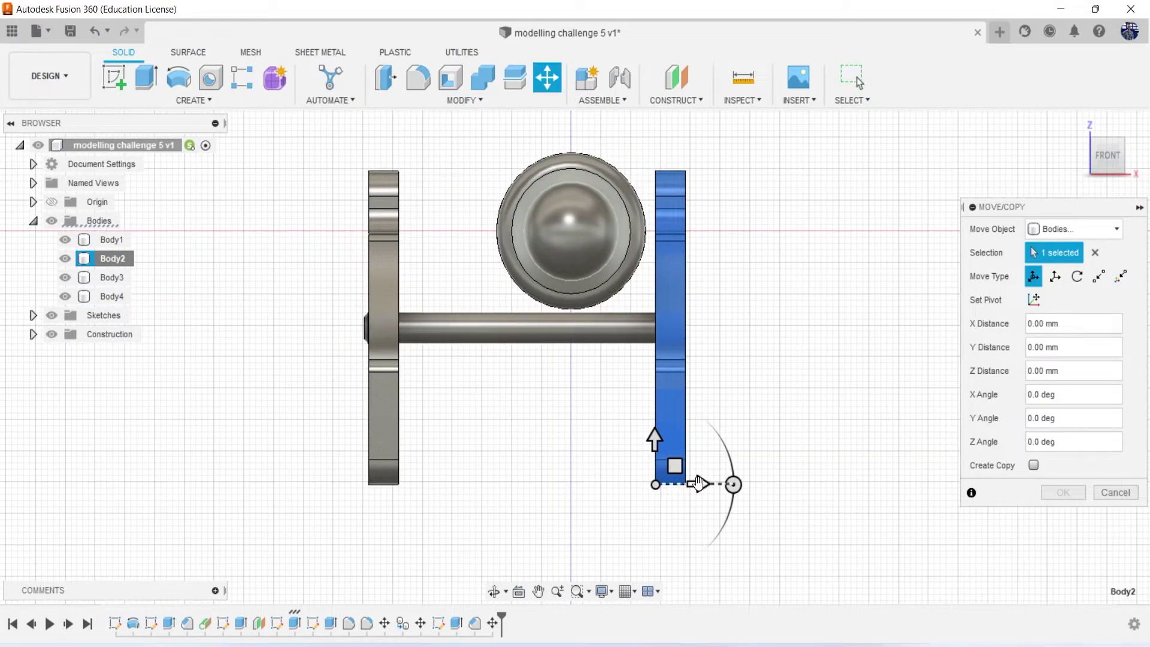
pyautogui.moveTo(694, 483); pyautogui.dragTo(690, 488)
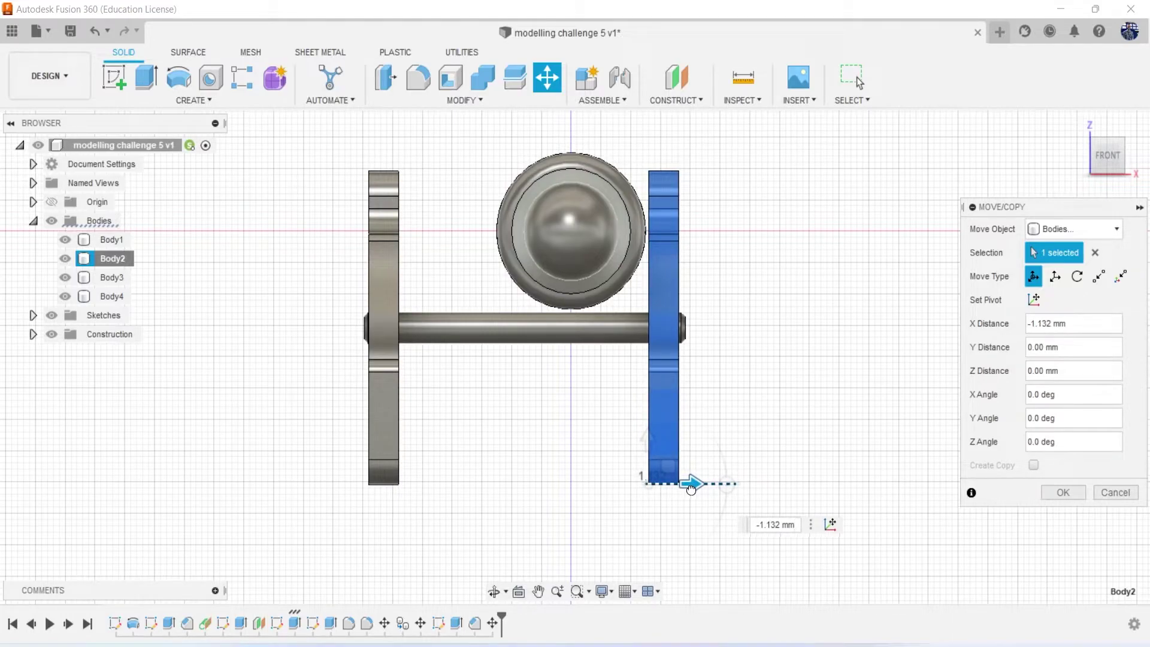
pyautogui.moveTo(691, 488); pyautogui.dragTo(693, 484)
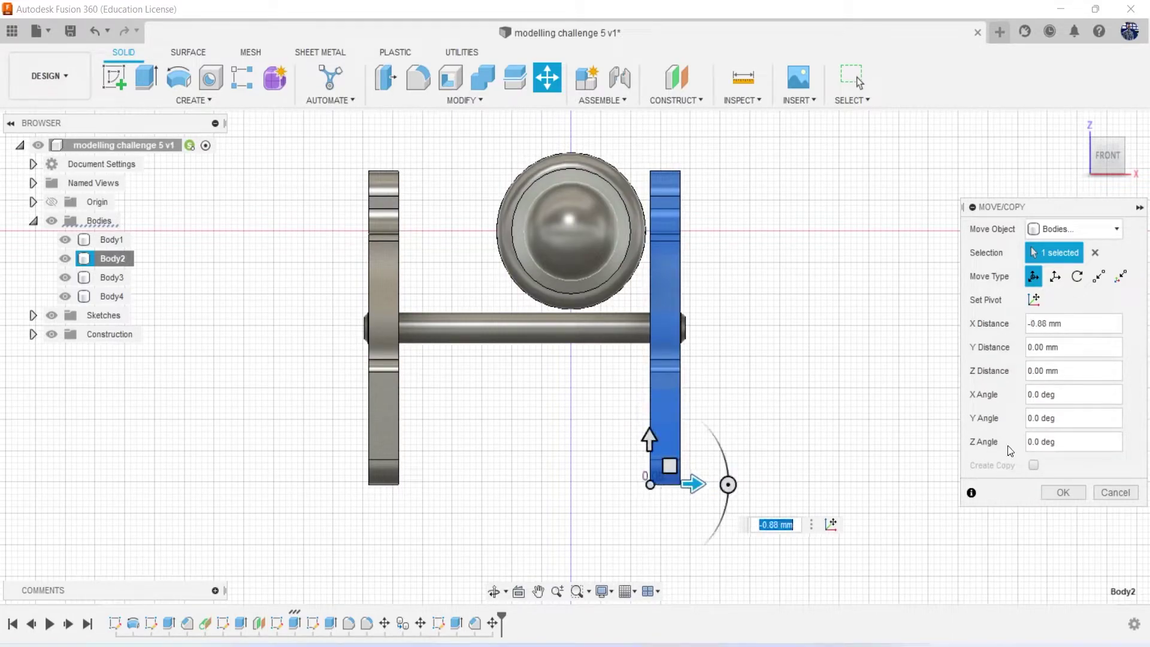
pyautogui.click(1063, 491)
# Move the barrel, Body1, -5.283 mm along X and return to the home view
pyautogui.click(117, 239)
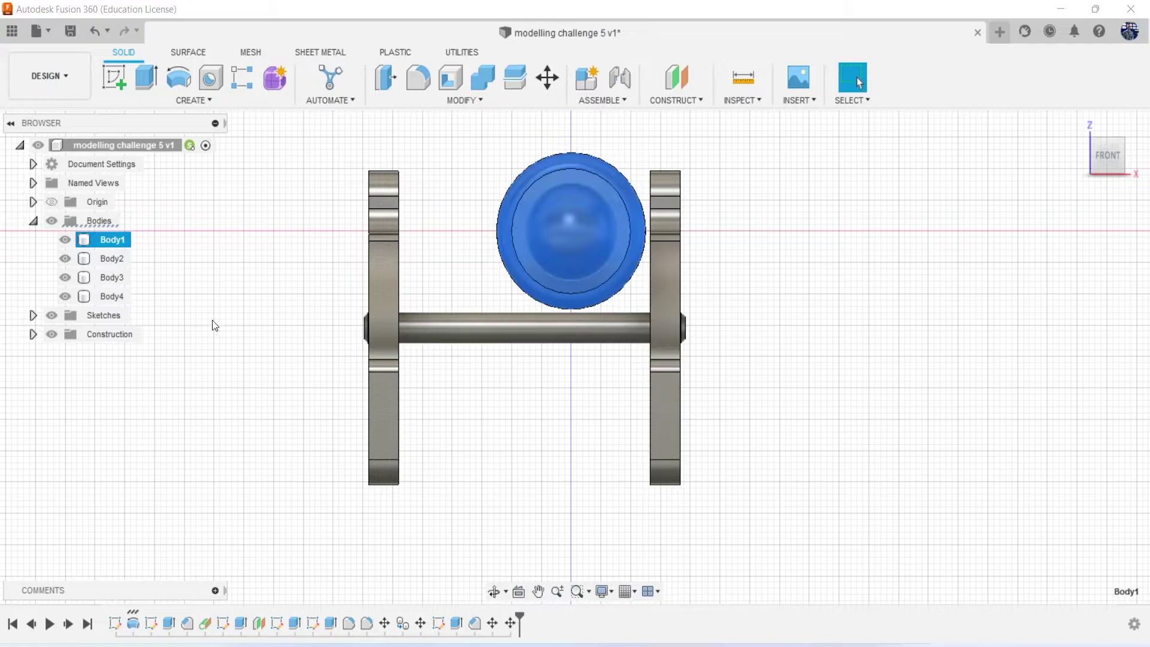
pyautogui.rightClick(213, 240)
pyautogui.click(169, 271)
pyautogui.moveTo(535, 318); pyautogui.dragTo(490, 318)
pyautogui.click(1063, 493)
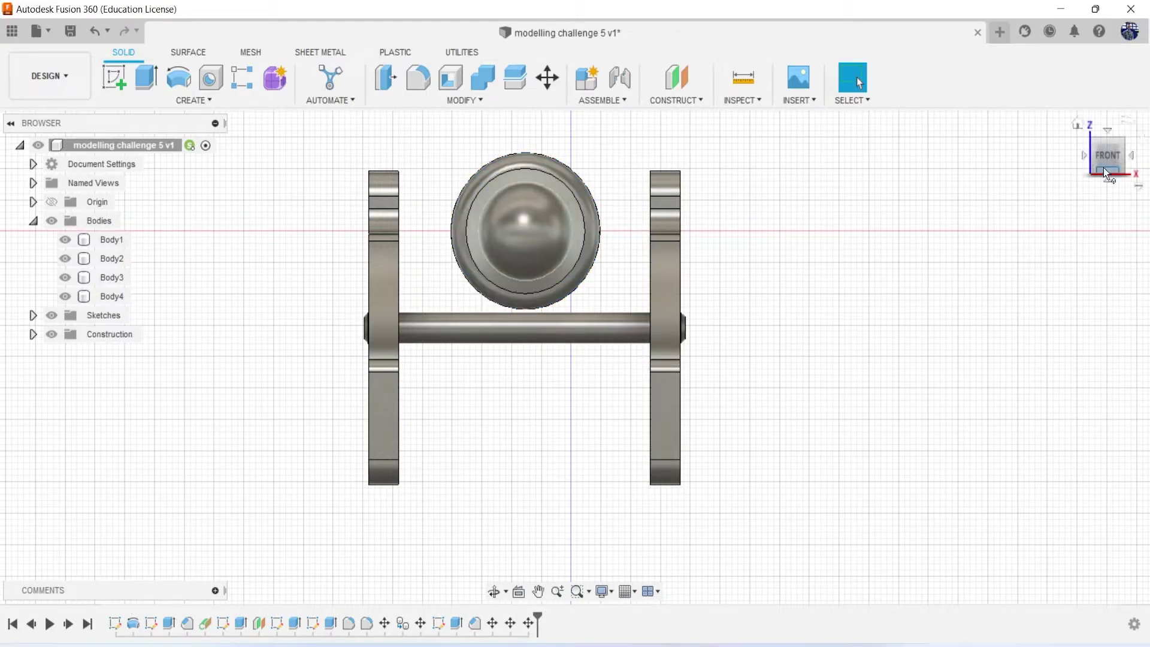
pyautogui.click(1076, 122)
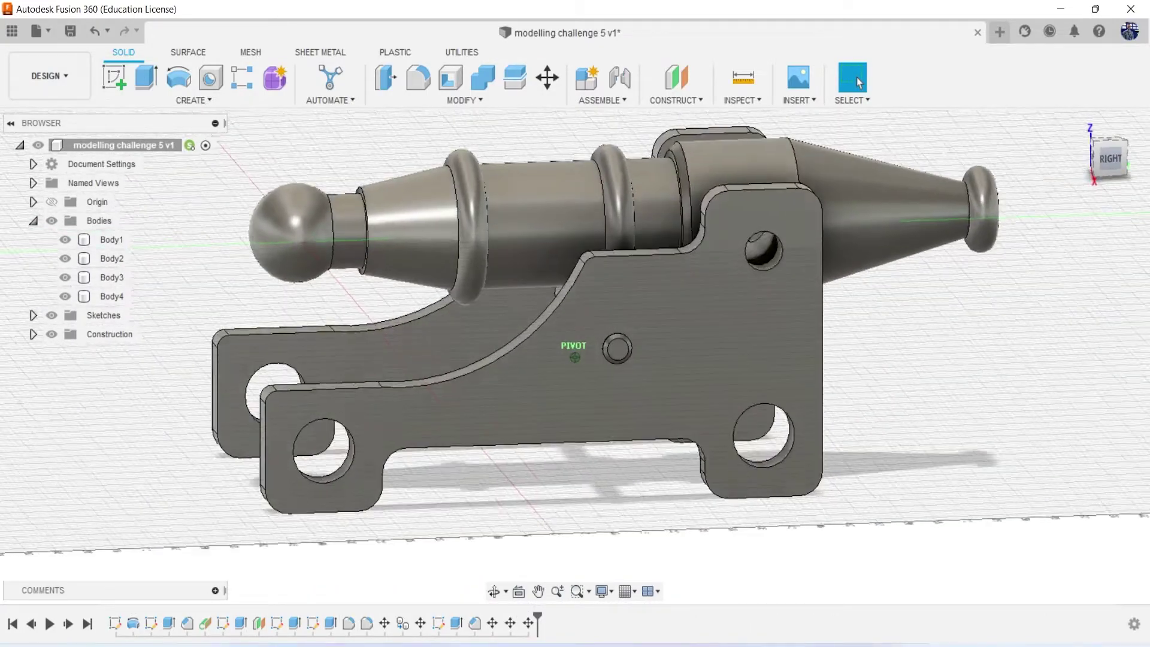
pyautogui.keyDown('shift'); pyautogui.moveTo(574, 358); pyautogui.dragTo(587, 512, button='middle'); pyautogui.keyUp('shift')
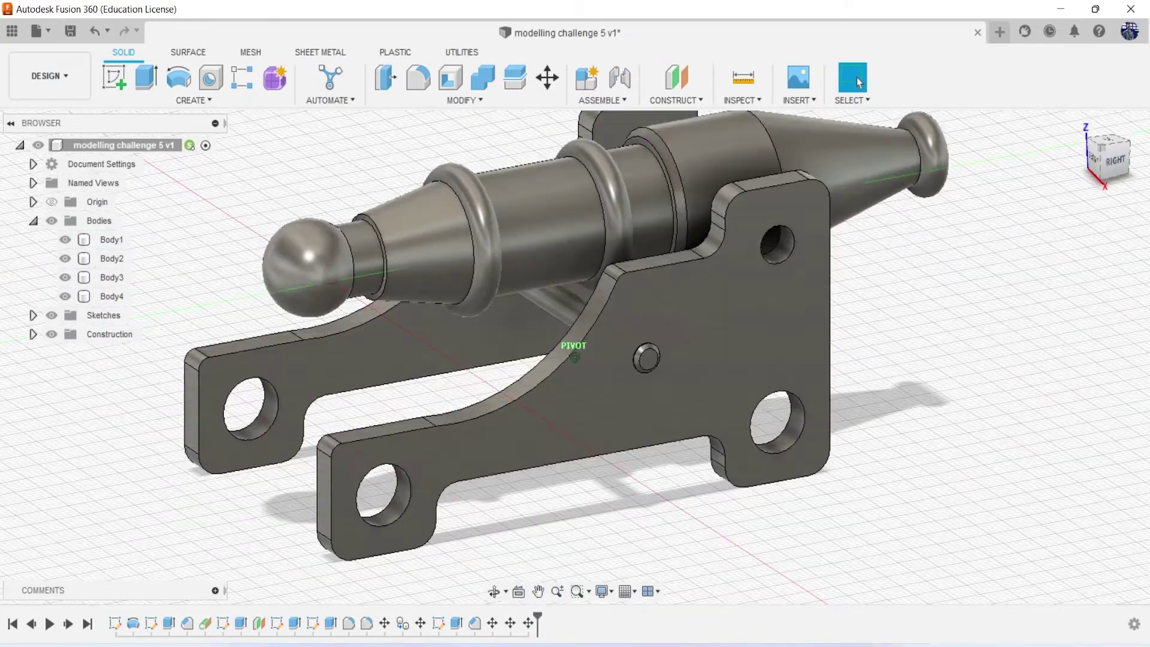
pyautogui.hotkey('alt', 'Tab')
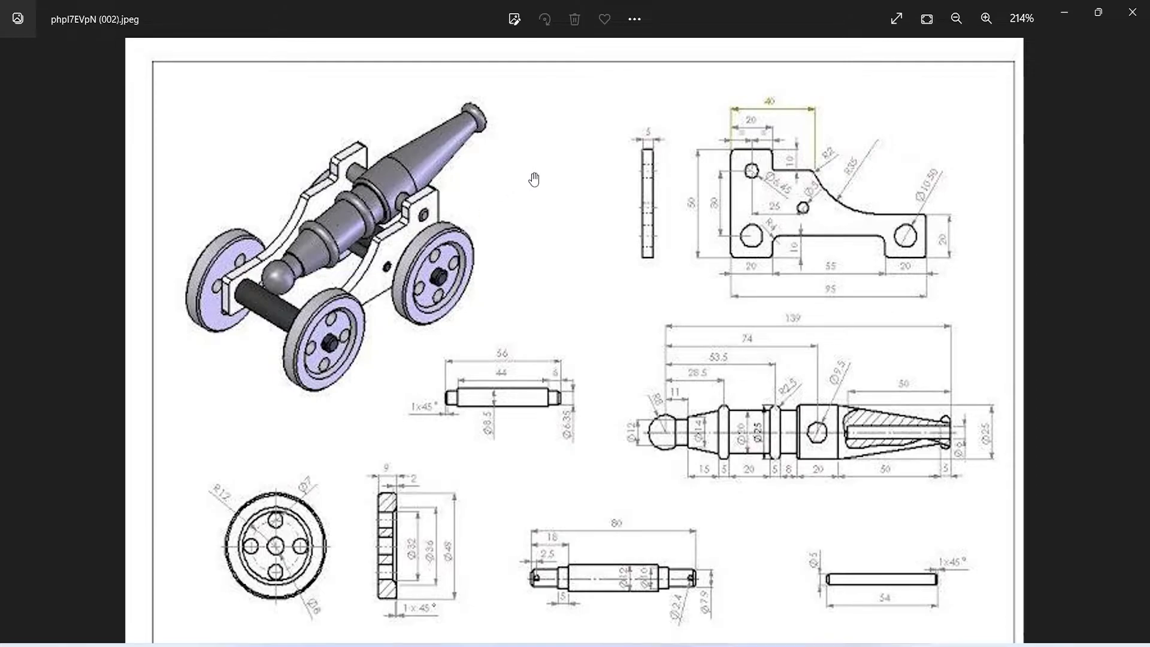
# Minimise the Photos drawing to bring the Fusion 360 model back
pyautogui.click(1070, 21)
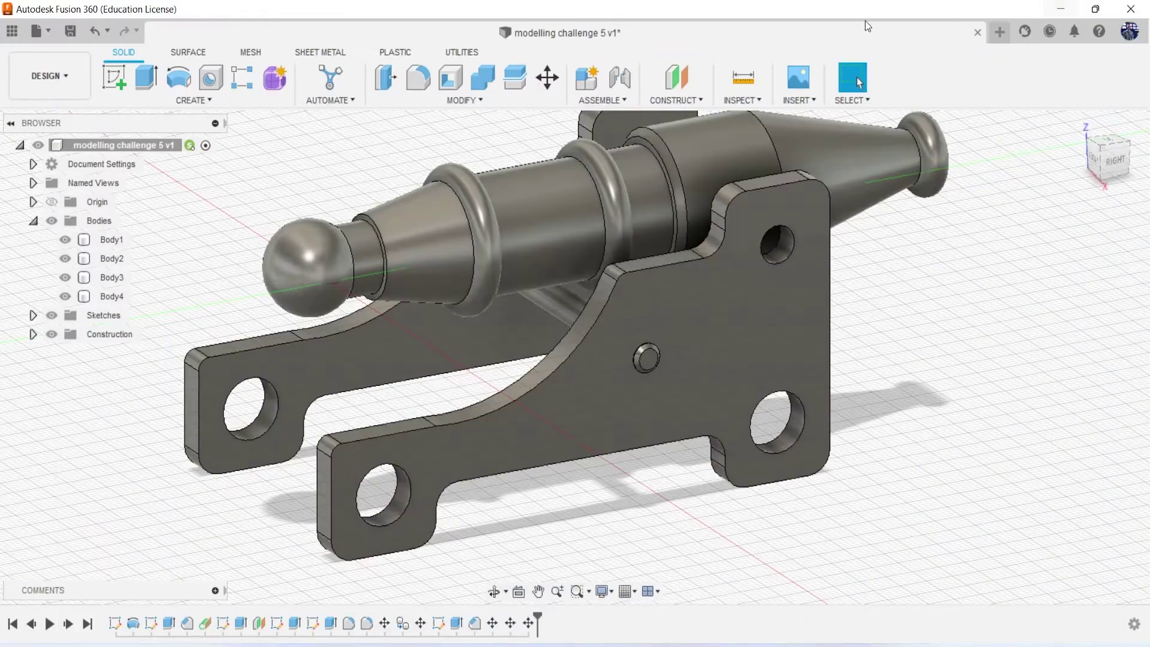
# Start a sketch on the side plate face and centre a circle on the upper hole
pyautogui.click(111, 79)
pyautogui.click(778, 337)
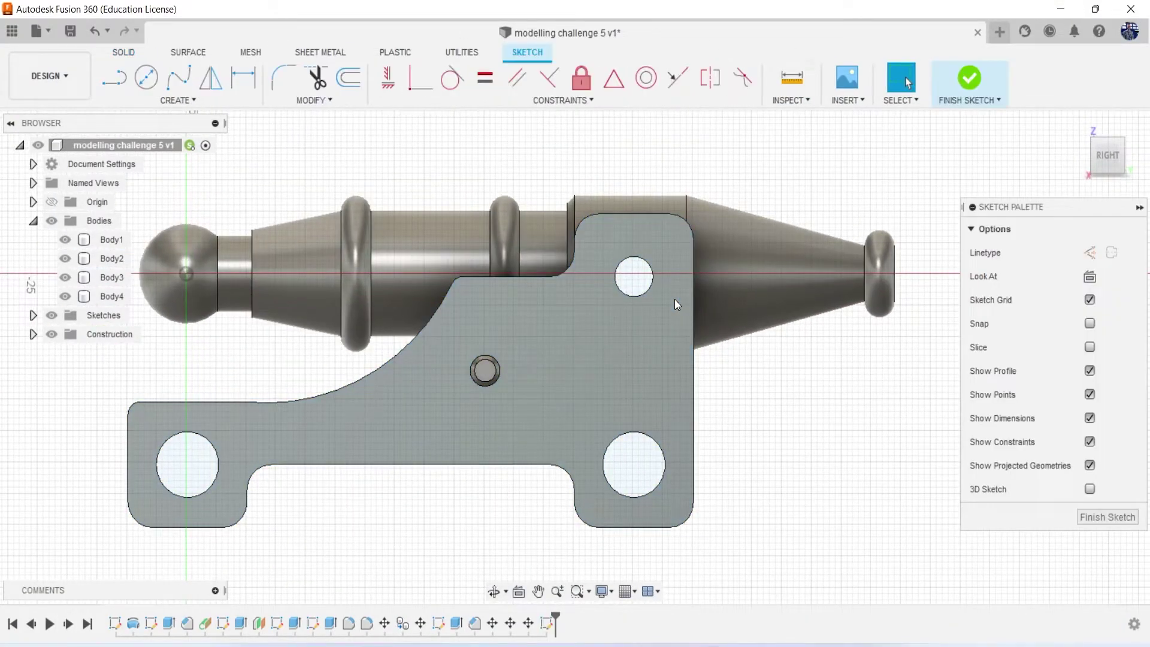
pyautogui.press('c')
pyautogui.scroll(3, 674, 298)
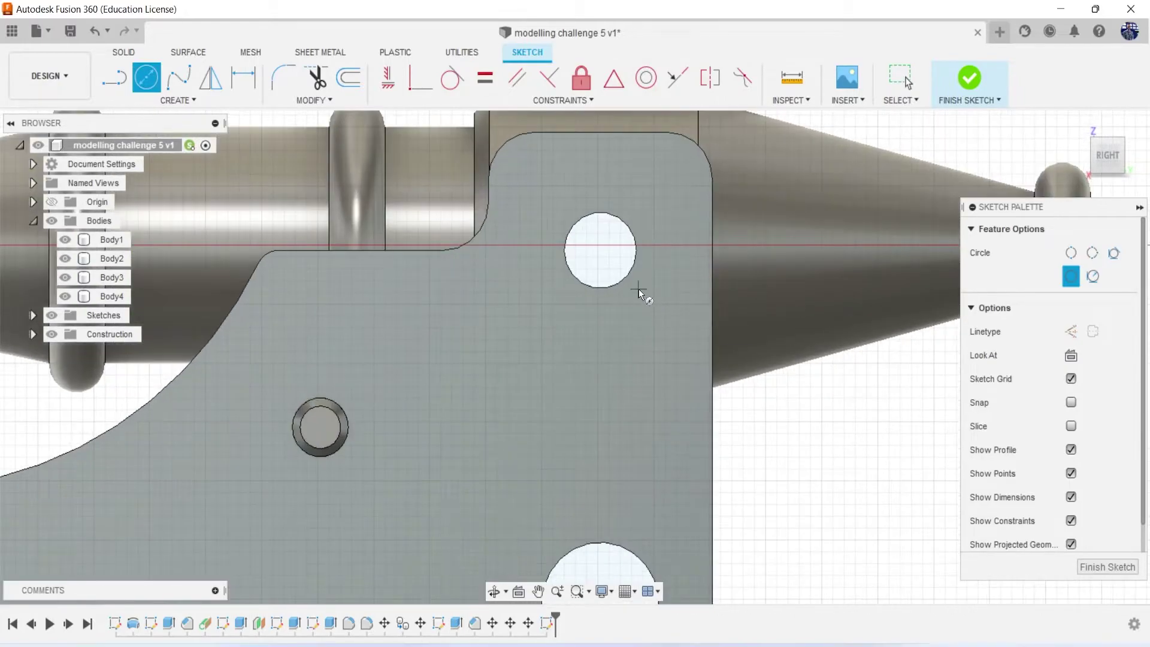
pyautogui.click(600, 251)
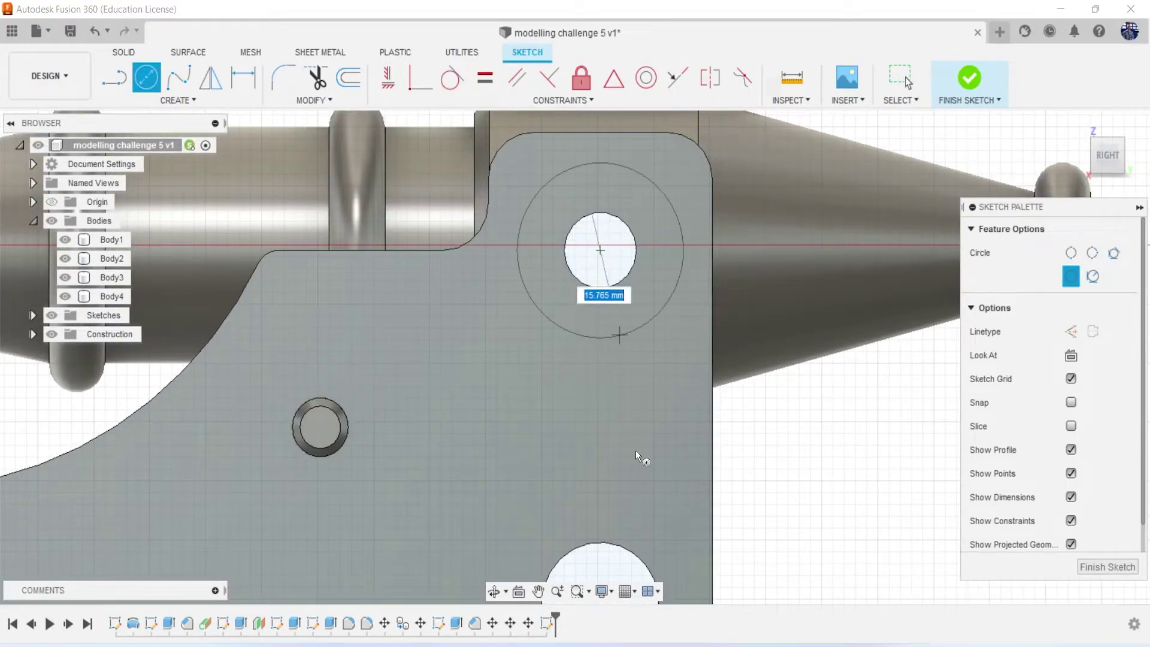
# Give the circle an 8.5 mm diameter, checking it against the reference drawing
pyautogui.click(714, 623)
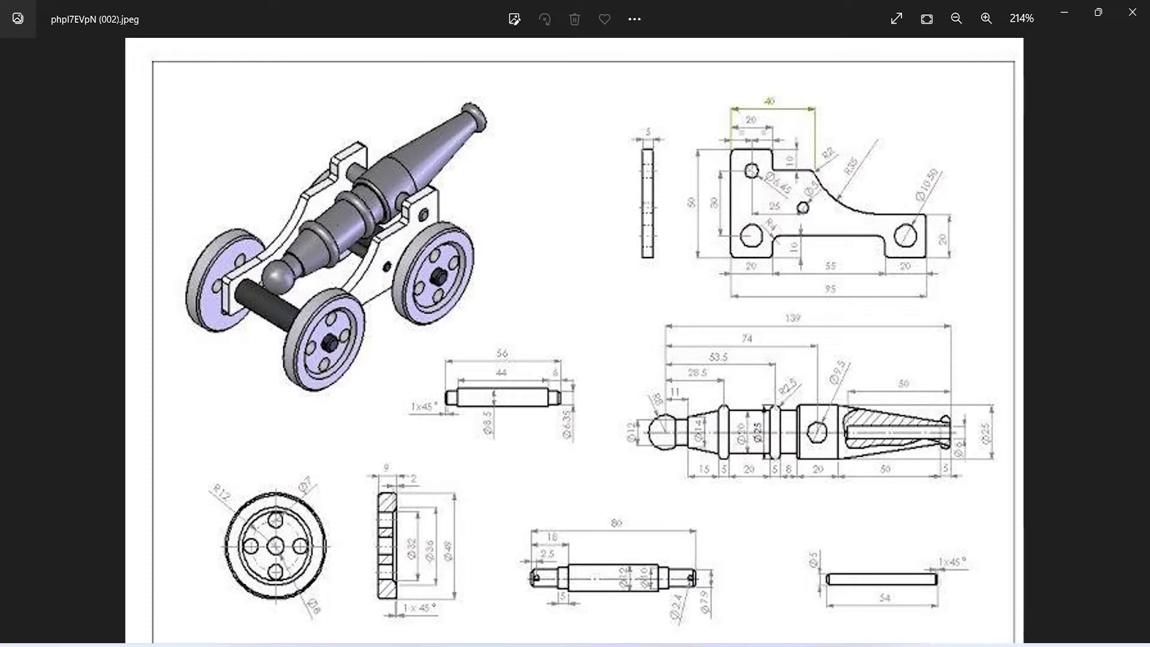
pyautogui.hotkey('alt', 'Tab')
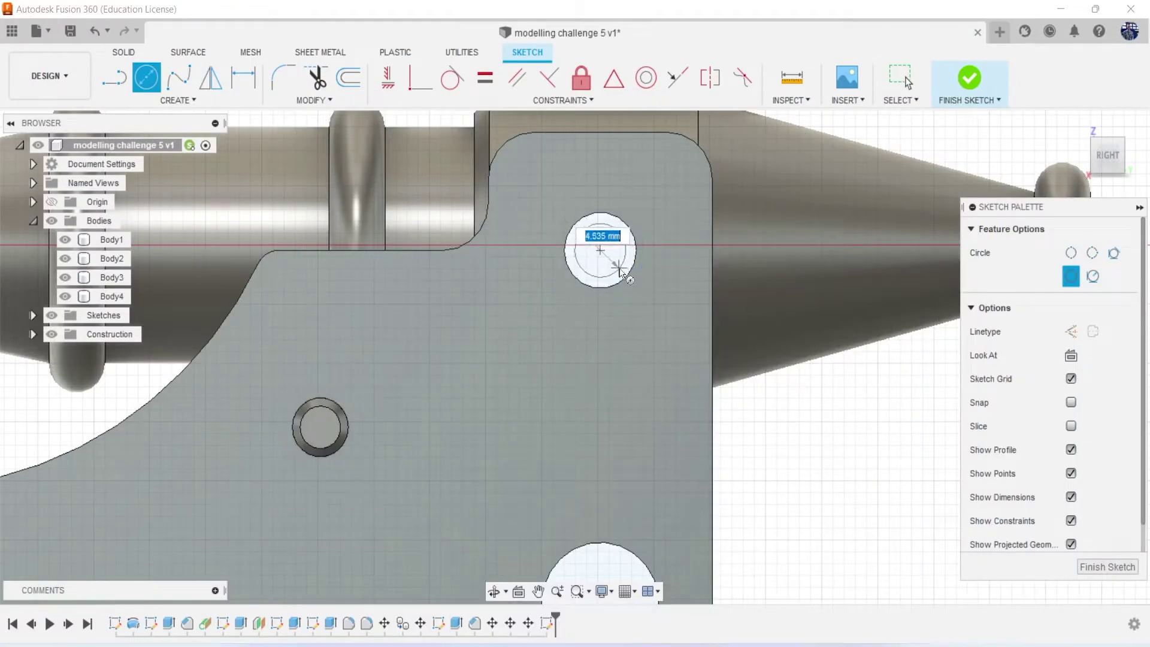
pyautogui.write('8.5')
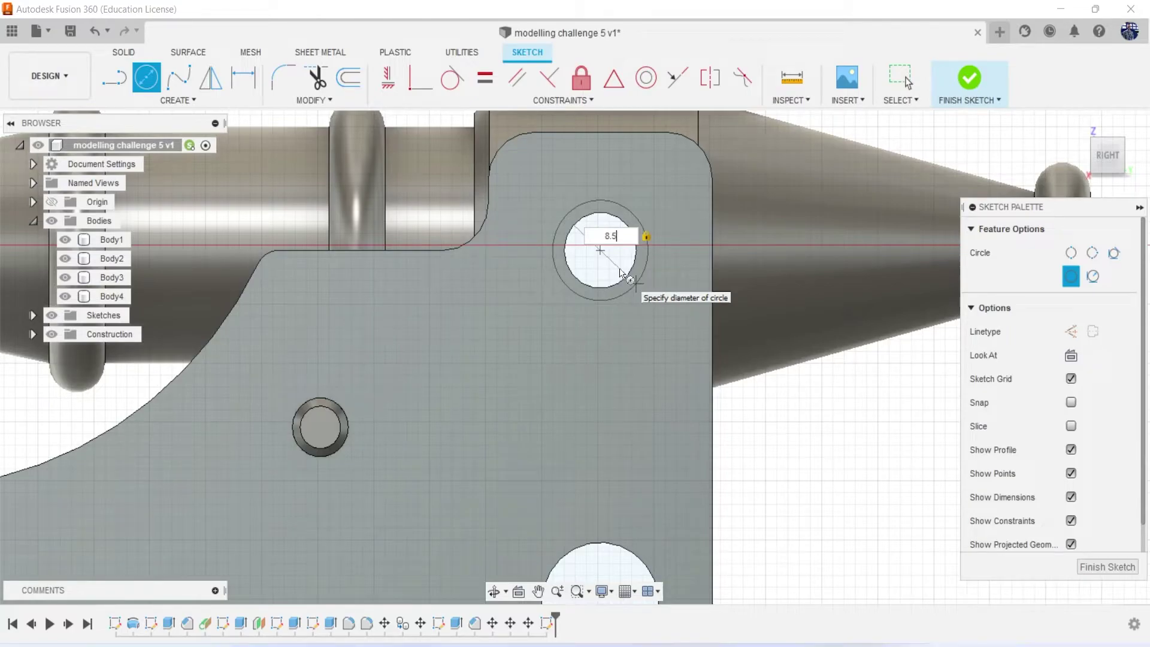
pyautogui.press('Return')
pyautogui.click(907, 81)
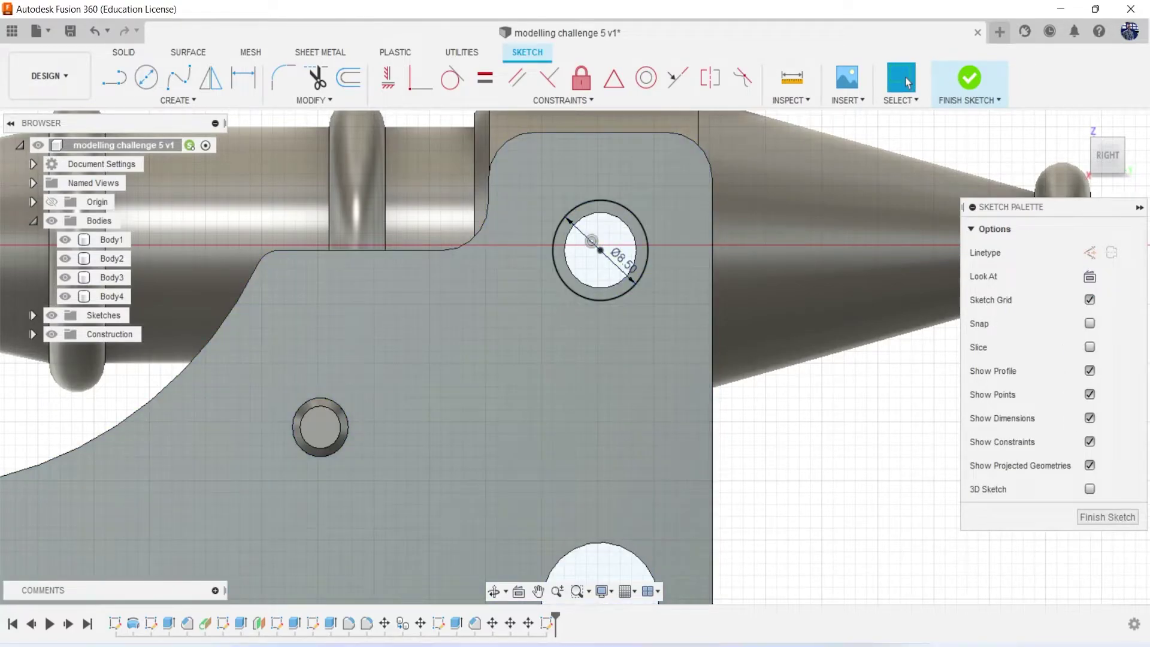
pyautogui.hotkey('alt', 'Tab')
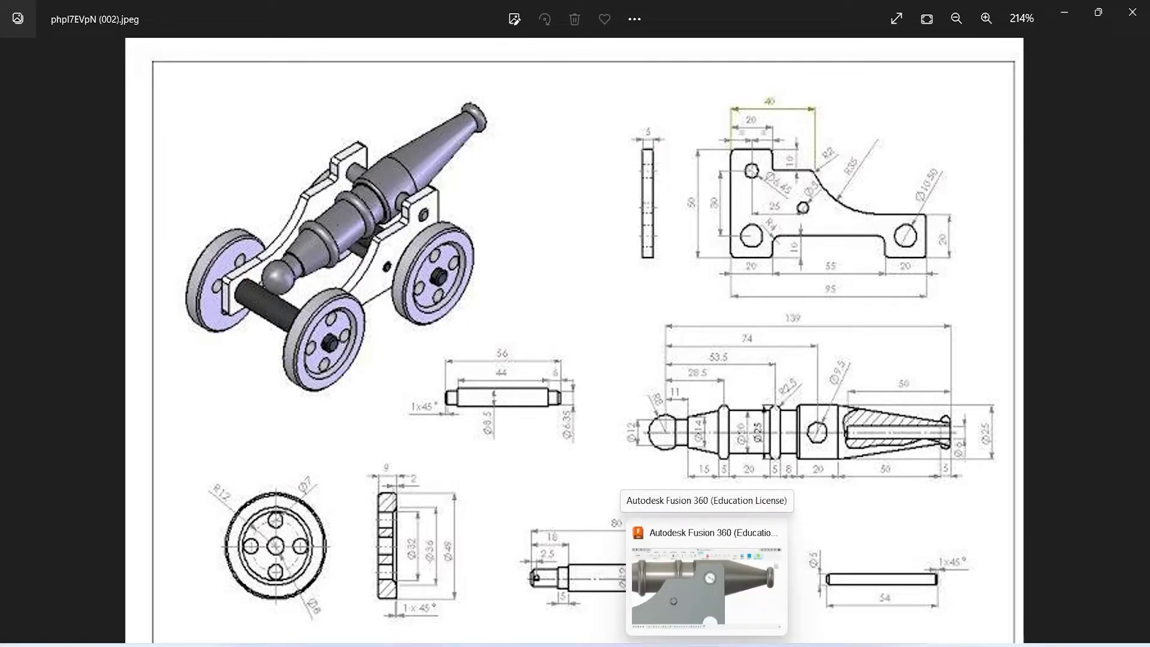
pyautogui.click(706, 584)
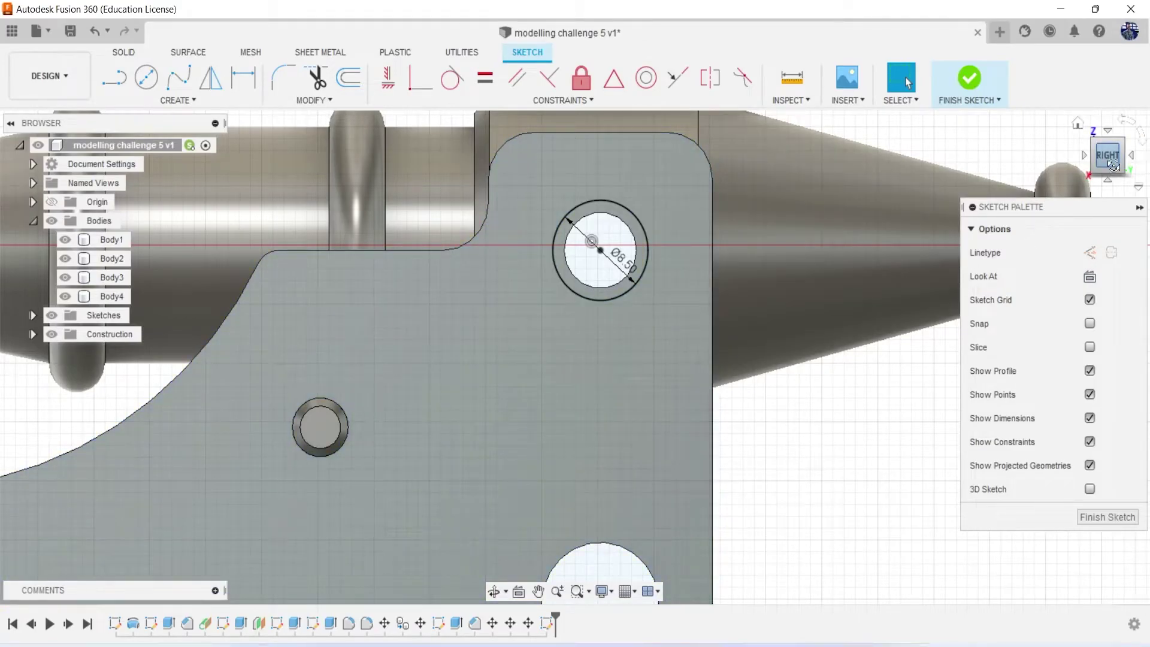
pyautogui.click(1112, 163)
# Extrude both circle profiles -44 mm as a new body, Body5
pyautogui.press('e')
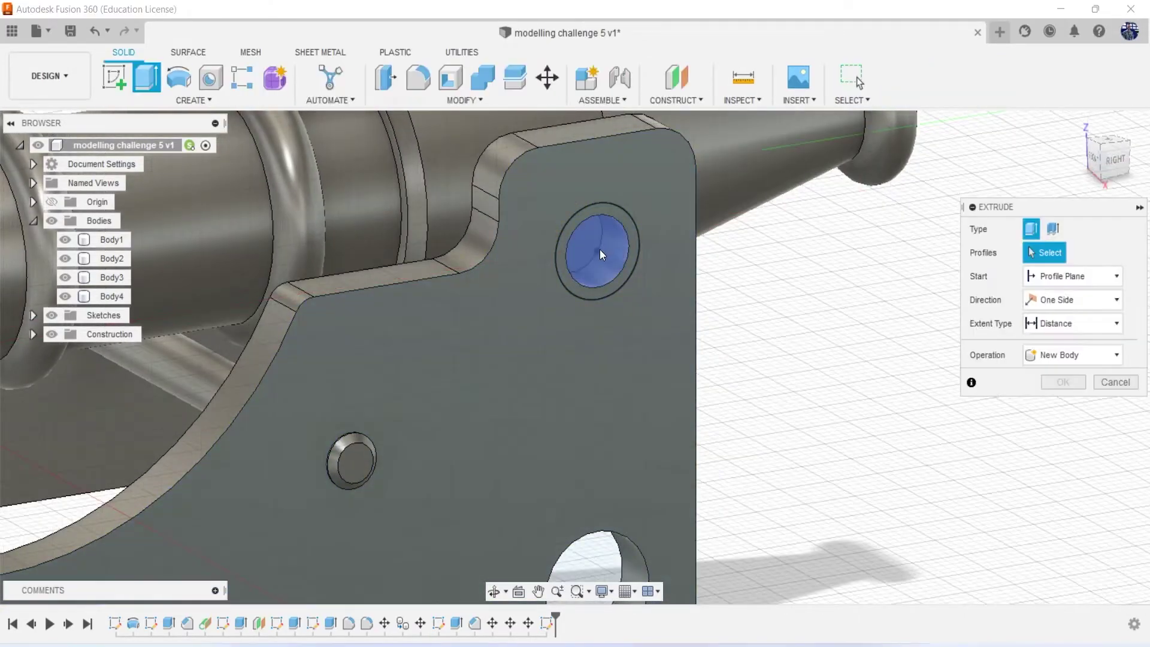
pyautogui.click(599, 250)
pyautogui.click(616, 214)
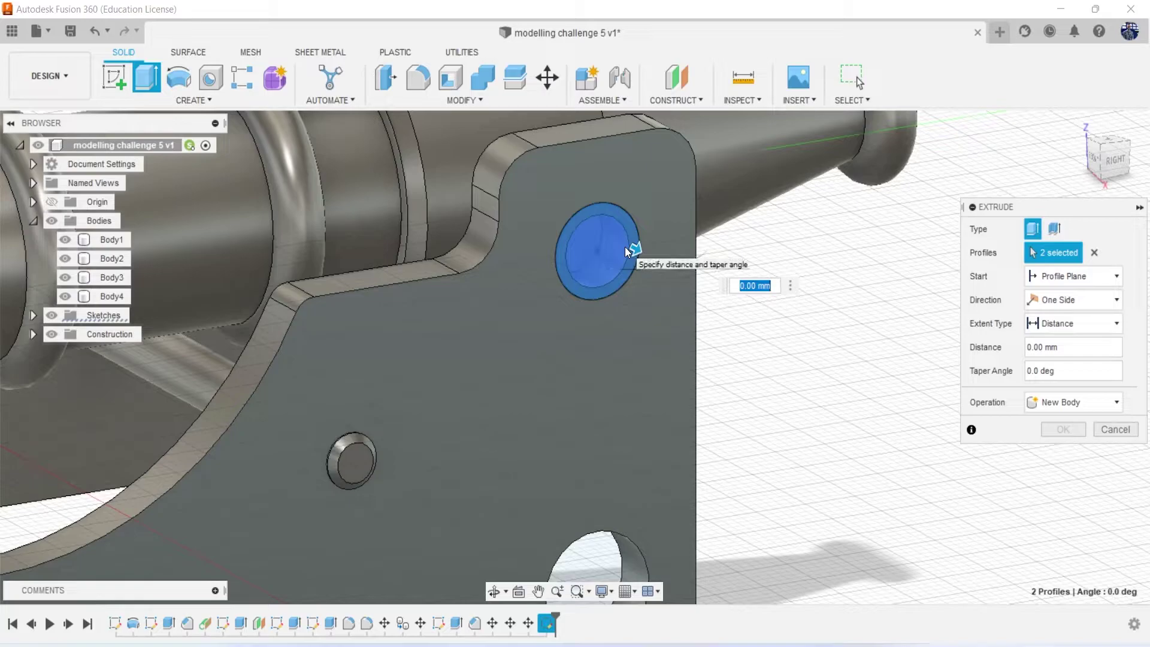
pyautogui.write('-44')
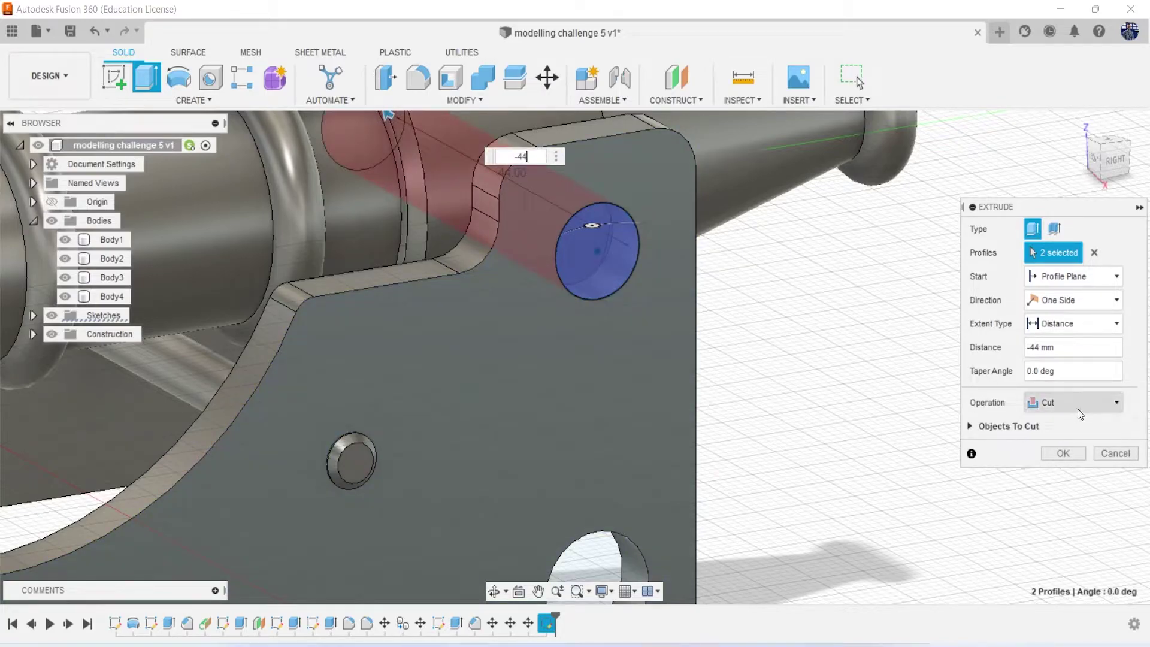
pyautogui.click(1079, 413)
pyautogui.click(1073, 473)
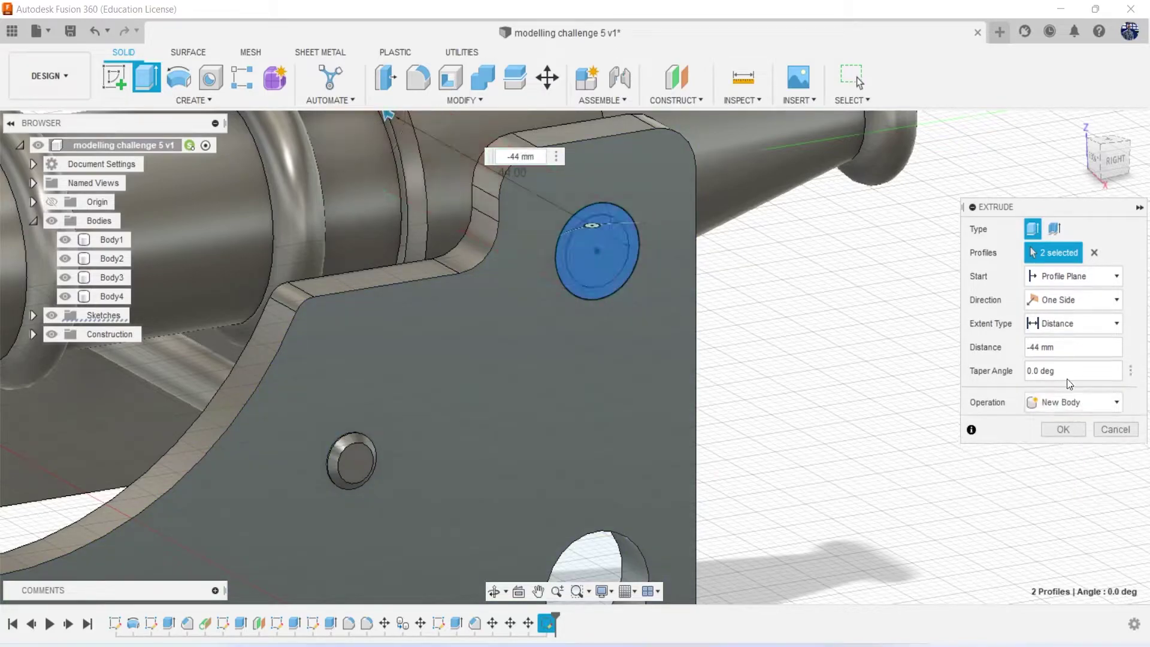
pyautogui.click(1064, 429)
# Hide Body1 through Body4 so only the new cylinder is visible
pyautogui.scroll(-5, 374, 322)
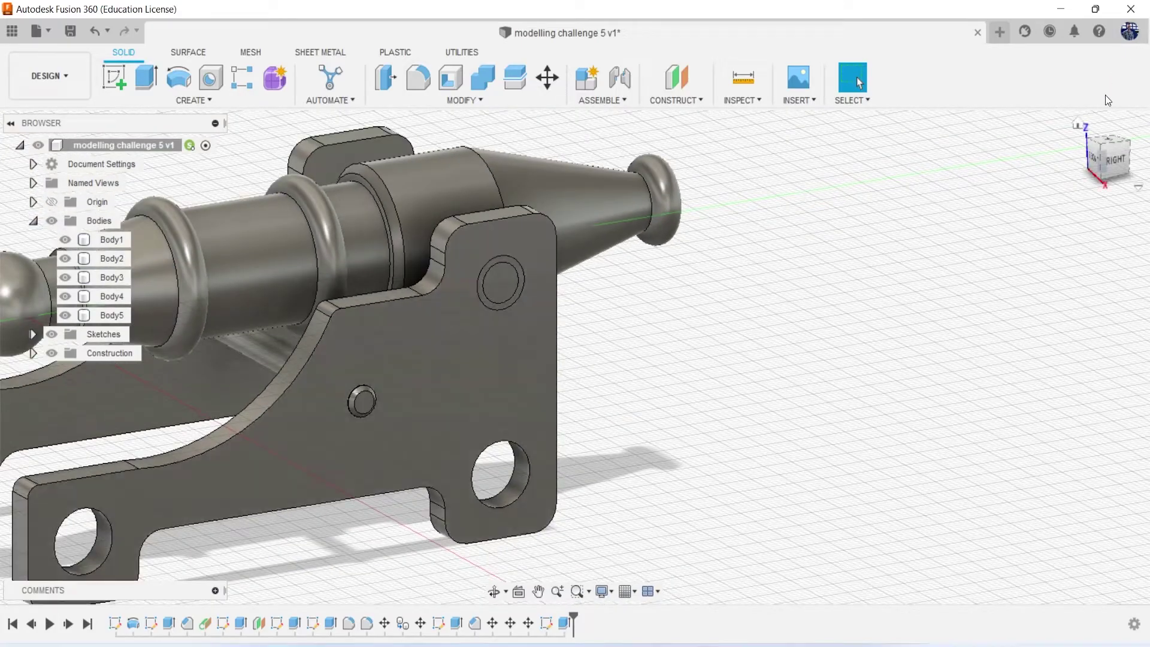
pyautogui.keyDown('shift'); pyautogui.moveTo(575, 358); pyautogui.dragTo(659, 359, button='middle'); pyautogui.keyUp('shift')
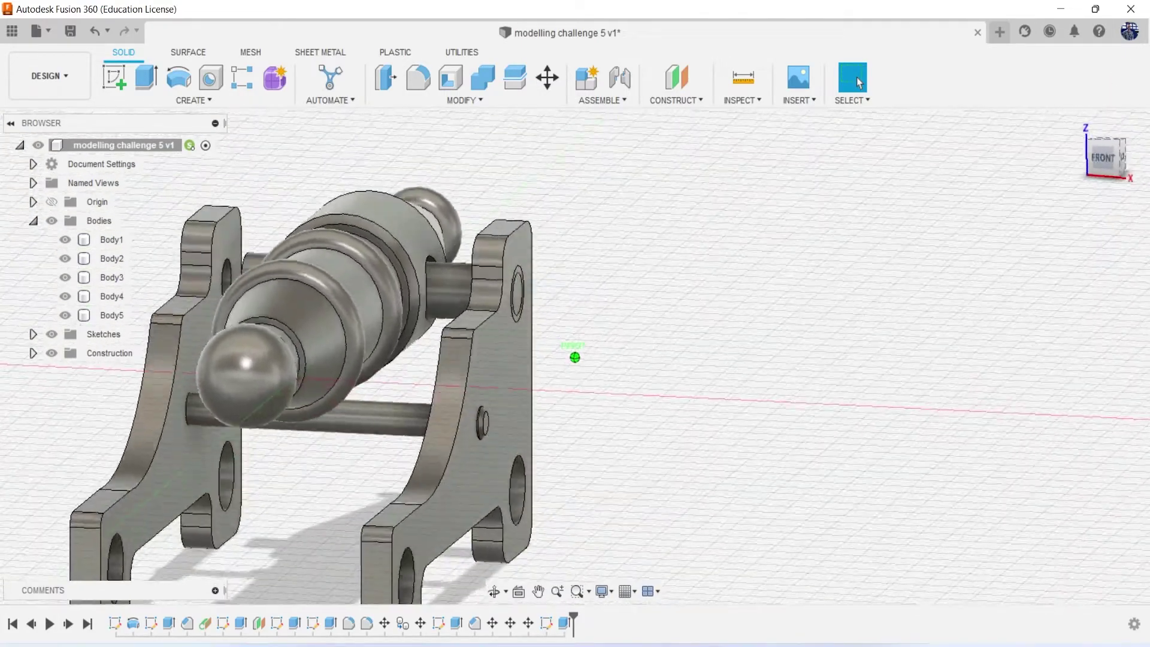
pyautogui.keyDown('shift'); pyautogui.moveTo(575, 358); pyautogui.dragTo(340, 225, button='middle'); pyautogui.keyUp('shift')
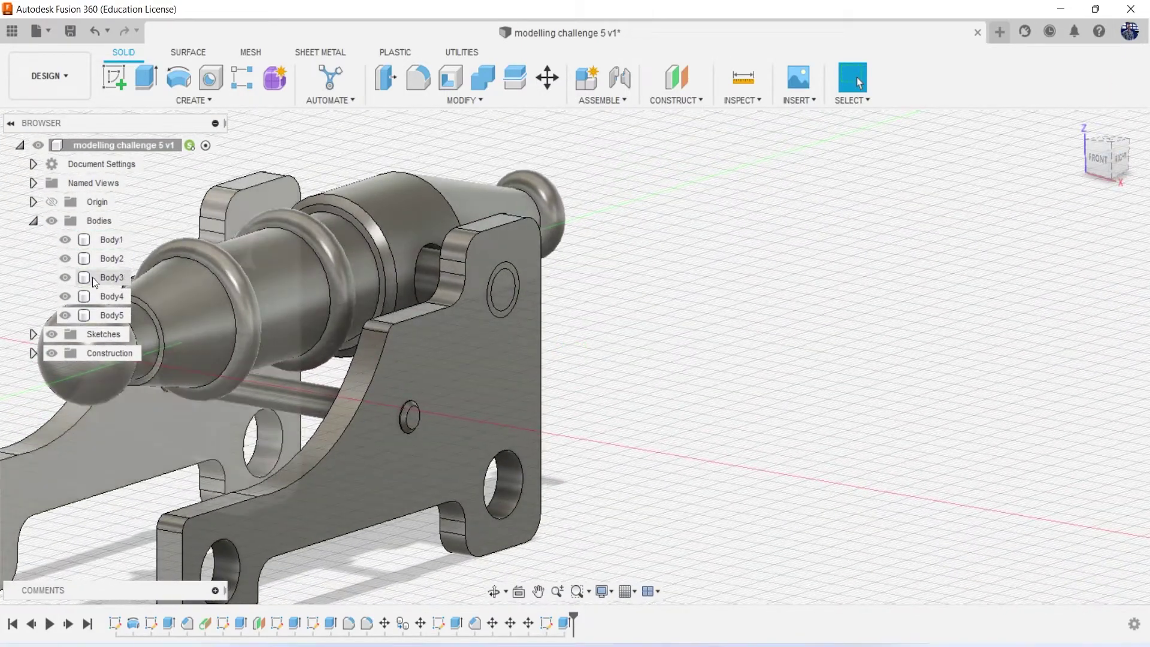
pyautogui.click(65, 295)
pyautogui.click(64, 276)
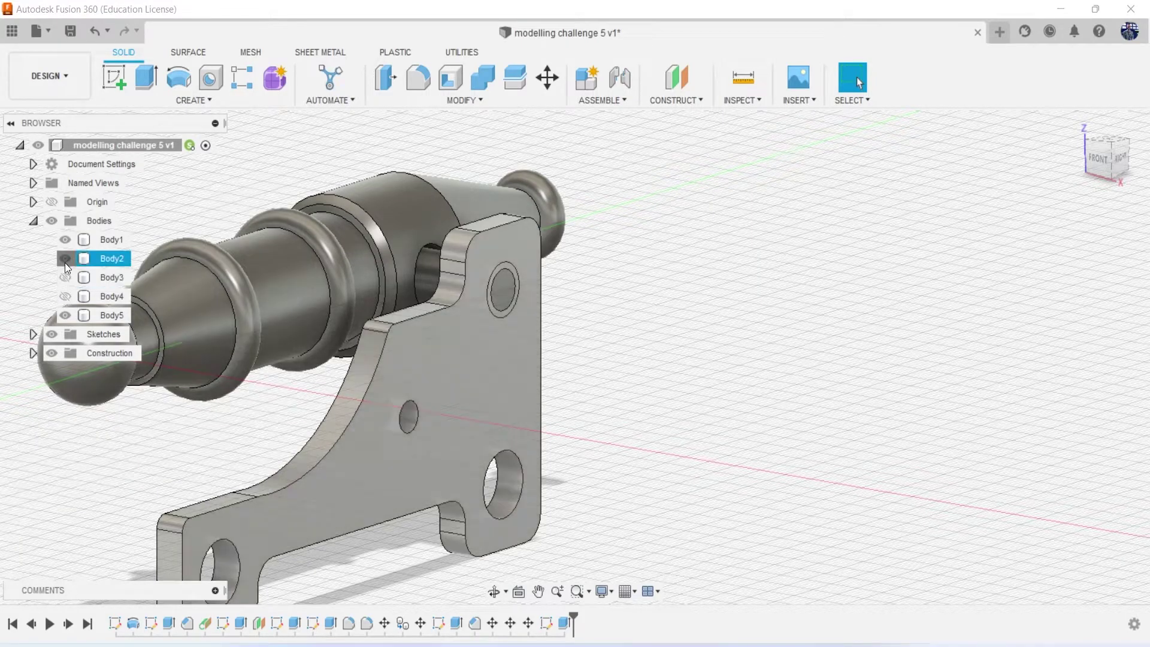
pyautogui.click(65, 239)
pyautogui.moveTo(272, 295); pyautogui.dragTo(392, 328, button='middle')
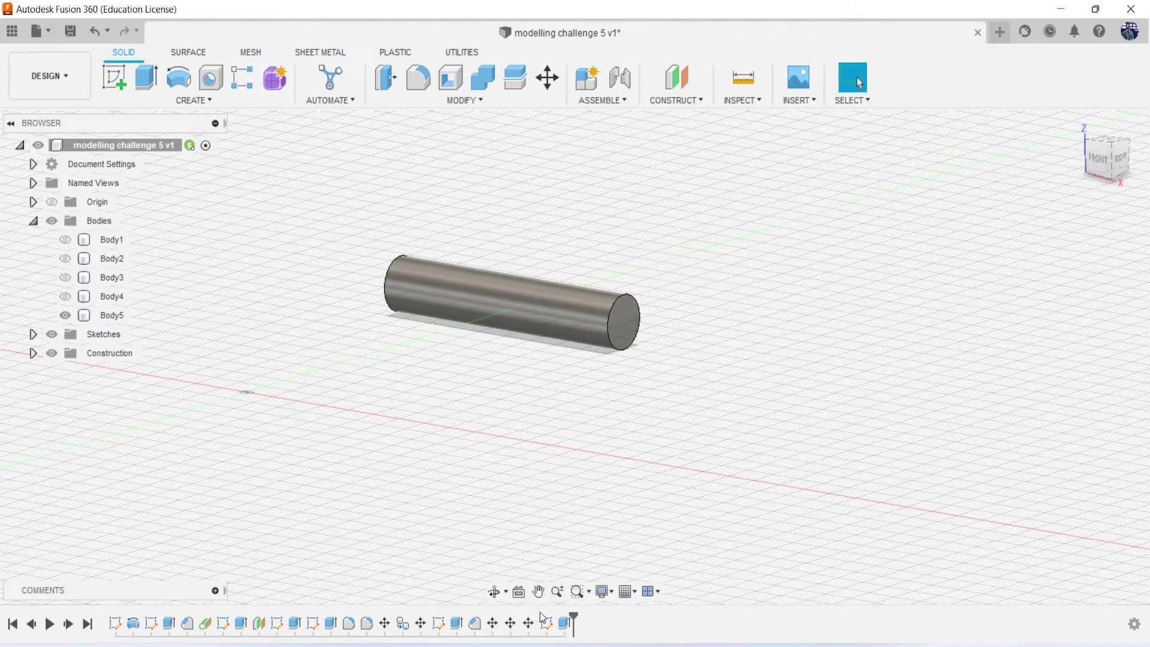
# Check the pin's 56 mm length on the reference drawing, then minimise Photos
pyautogui.hotkey('alt', 'Tab')
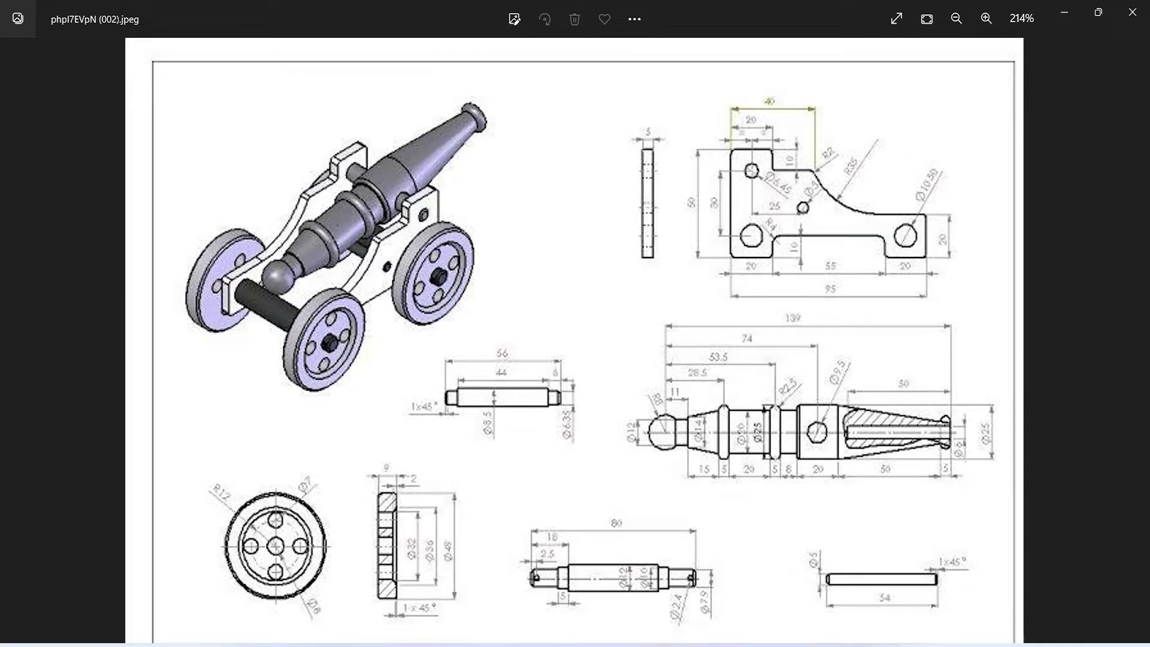
pyautogui.scroll(2, 621, 443)
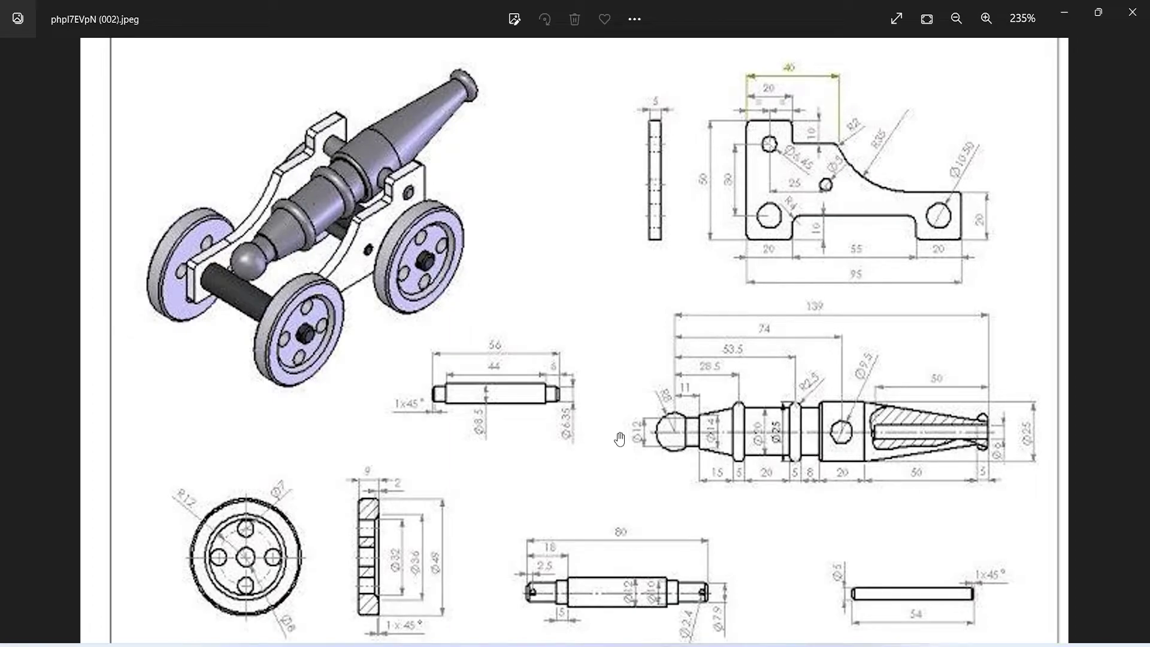
pyautogui.click(1063, 18)
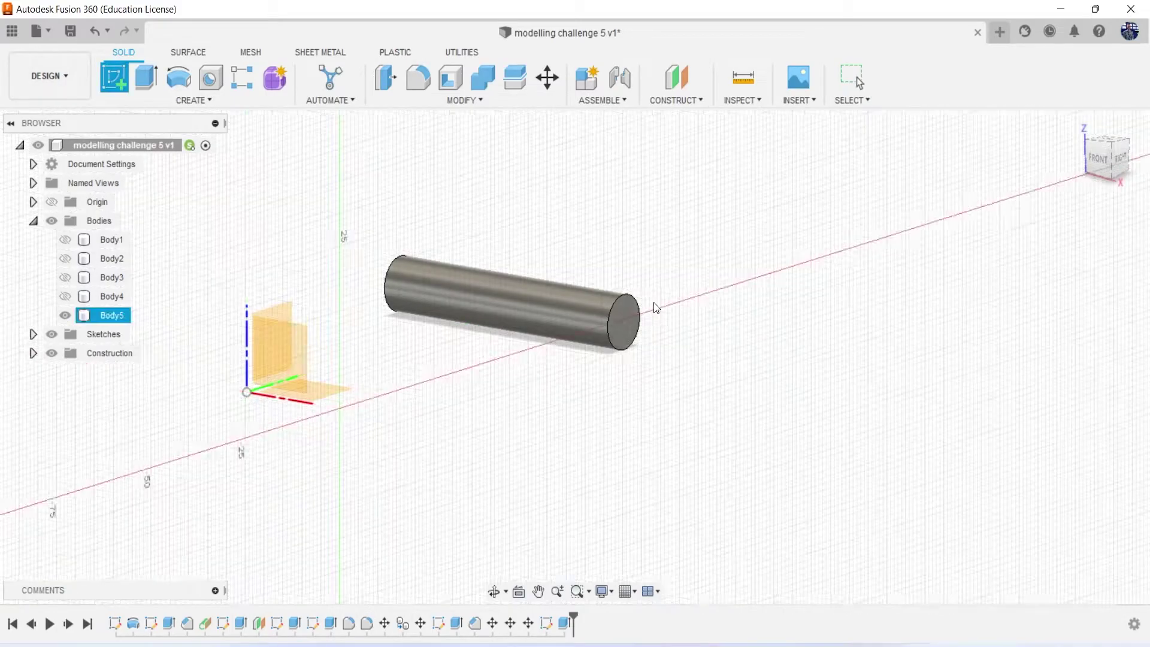
# Sketch a 3.65 diameter circle centred on the cylinder's end face
pyautogui.click(626, 325)
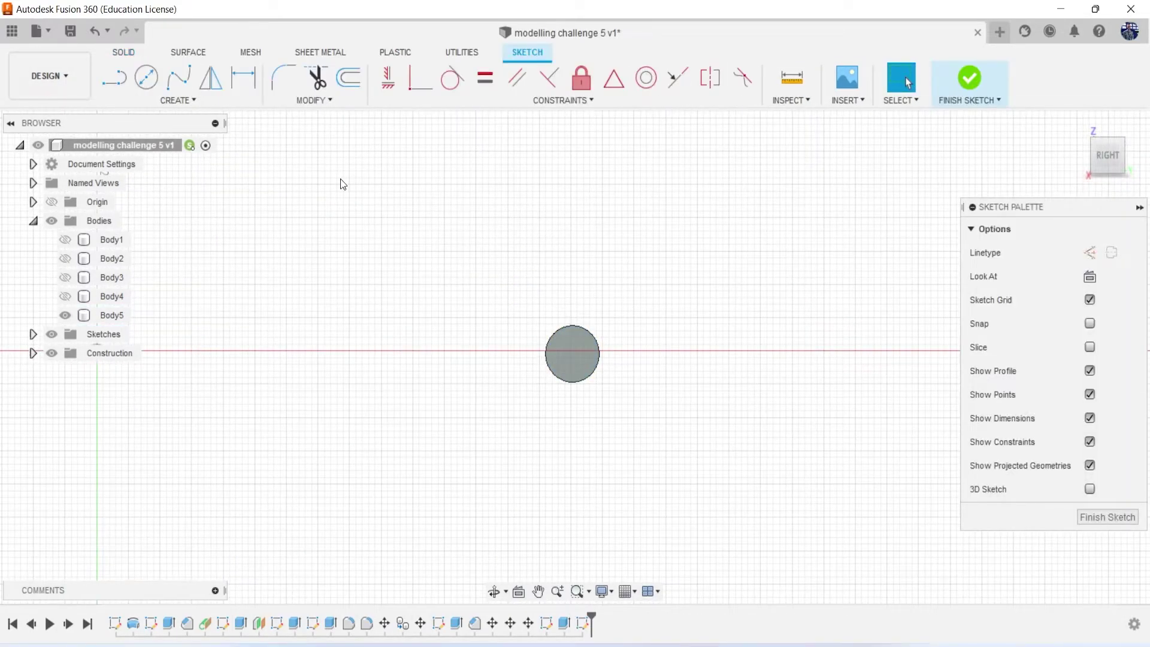
pyautogui.press('c')
pyautogui.scroll(1, 527, 357)
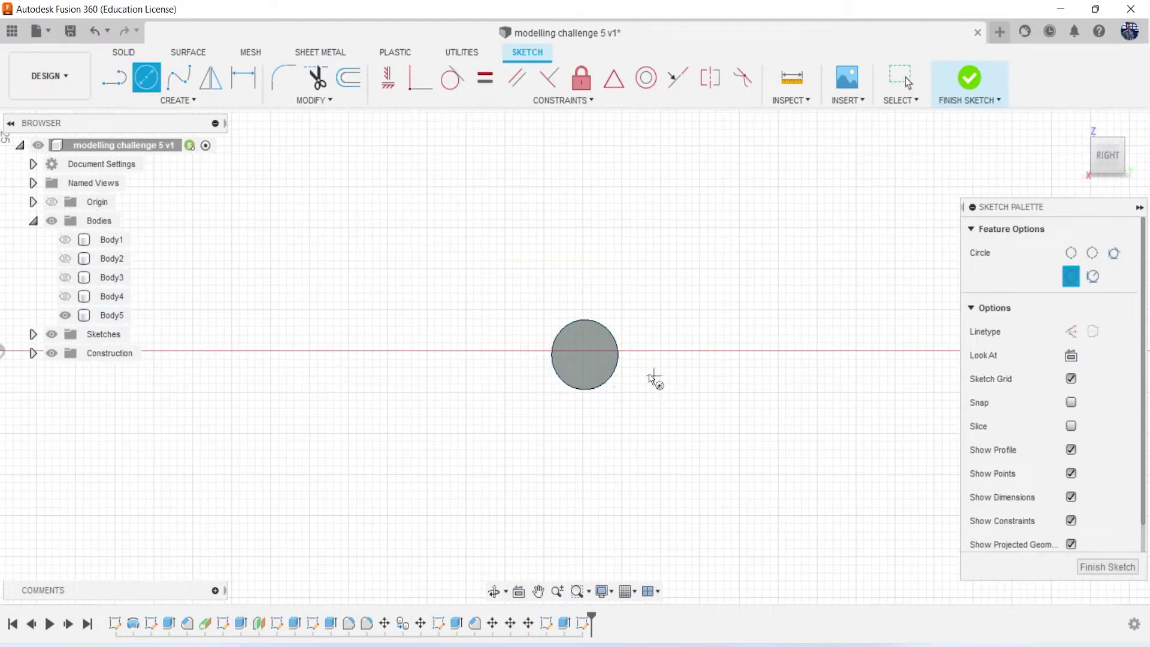
pyautogui.click(588, 361)
pyautogui.write('3.65')
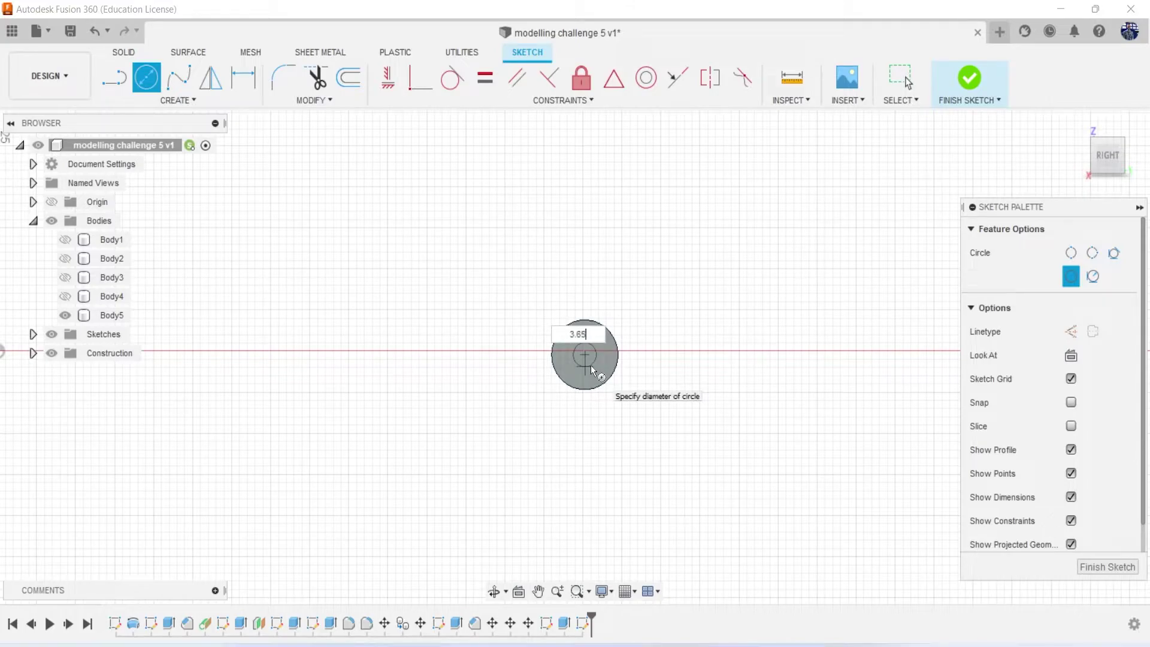
pyautogui.press('Return')
pyautogui.press('Escape')
# Extrude the small circle 5 mm, joining the stub onto the cylinder end
pyautogui.press('e')
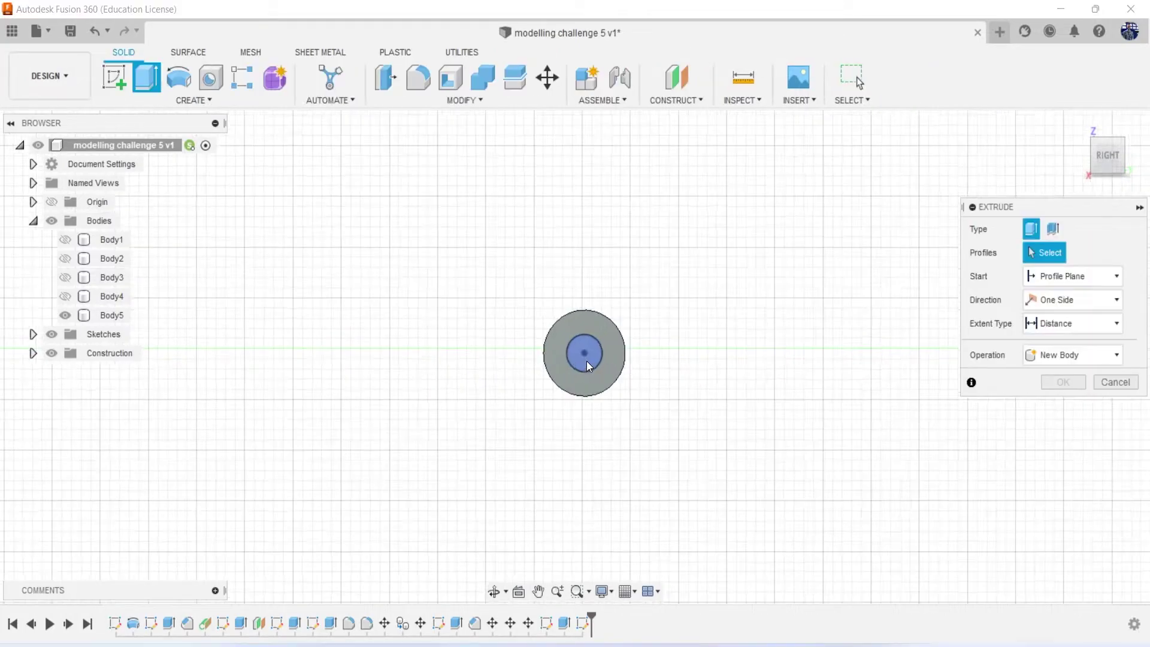
pyautogui.click(584, 352)
pyautogui.click(1077, 124)
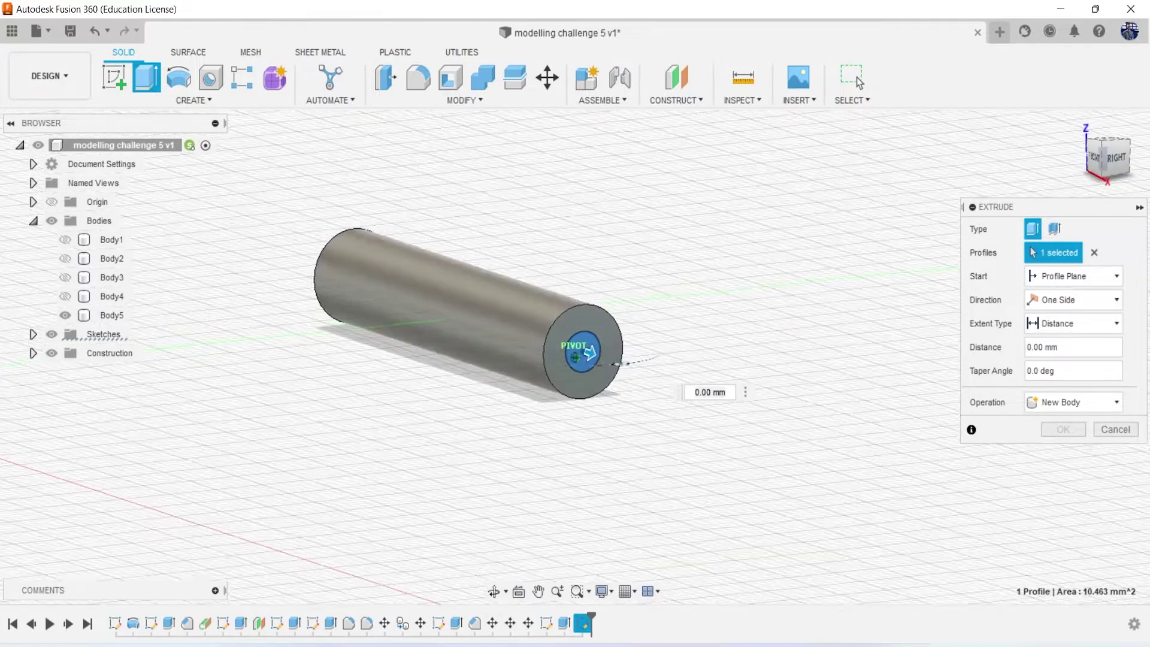
pyautogui.hotkey('alt', 'Tab')
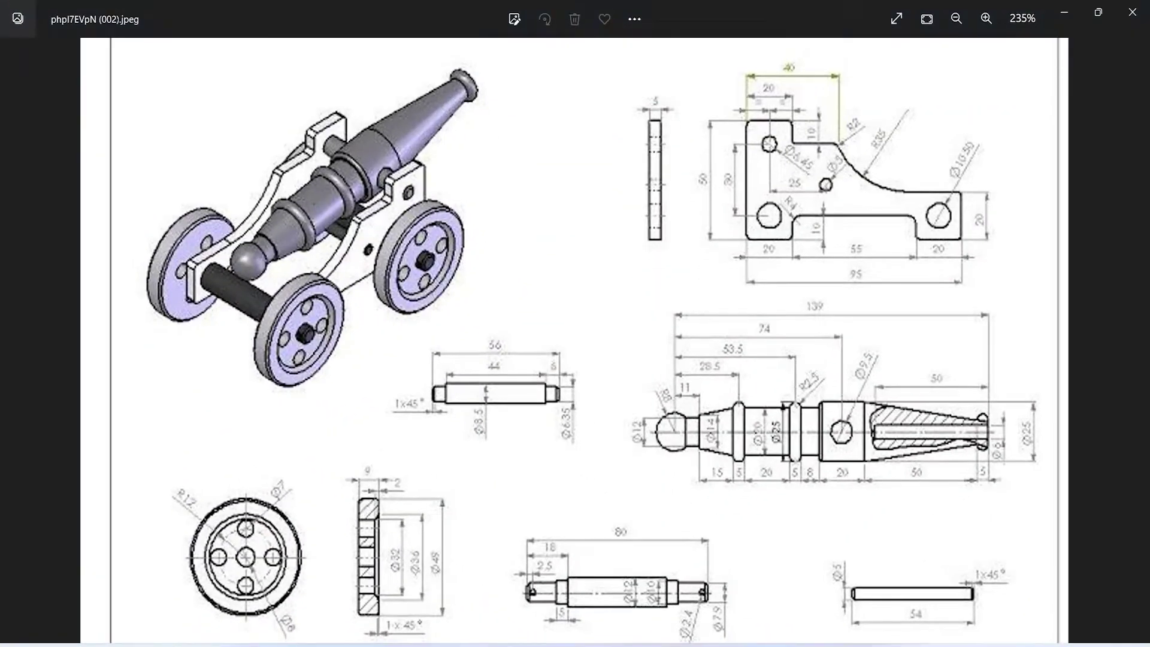
pyautogui.hotkey('alt', 'Tab')
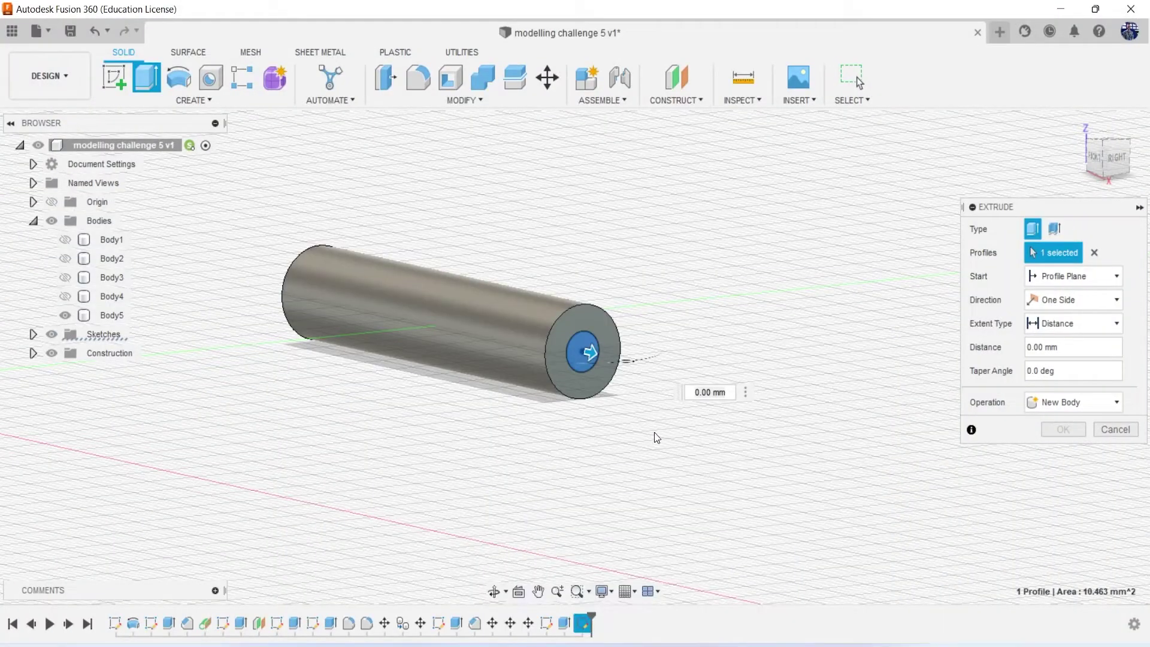
pyautogui.write('0.5')
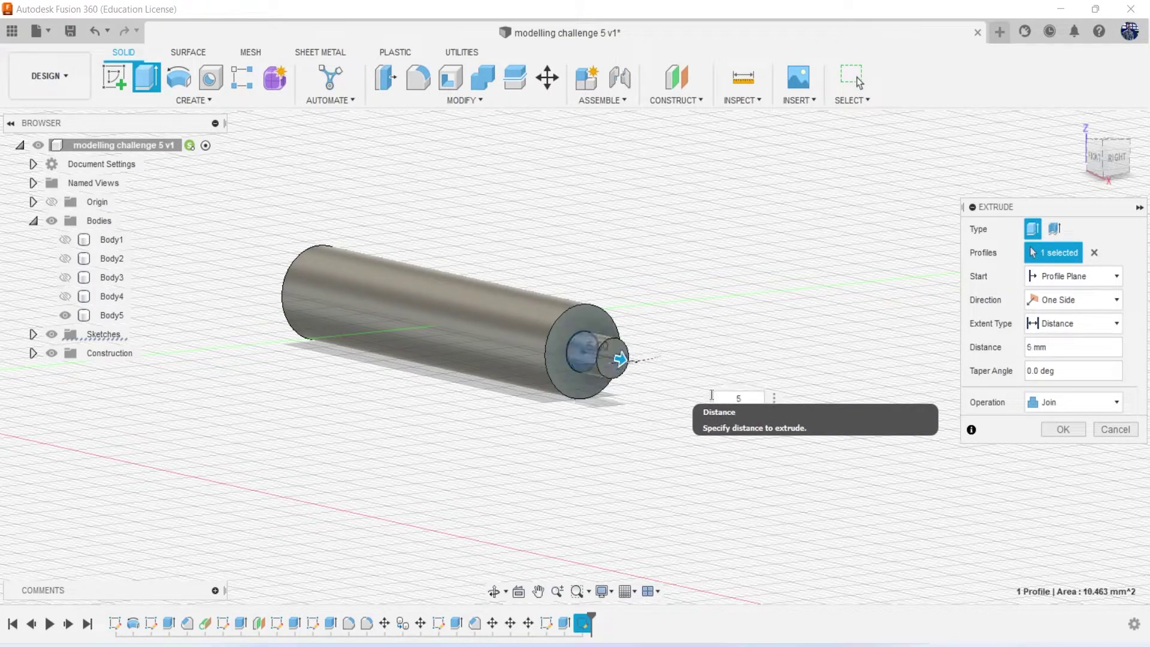
pyautogui.click(1063, 429)
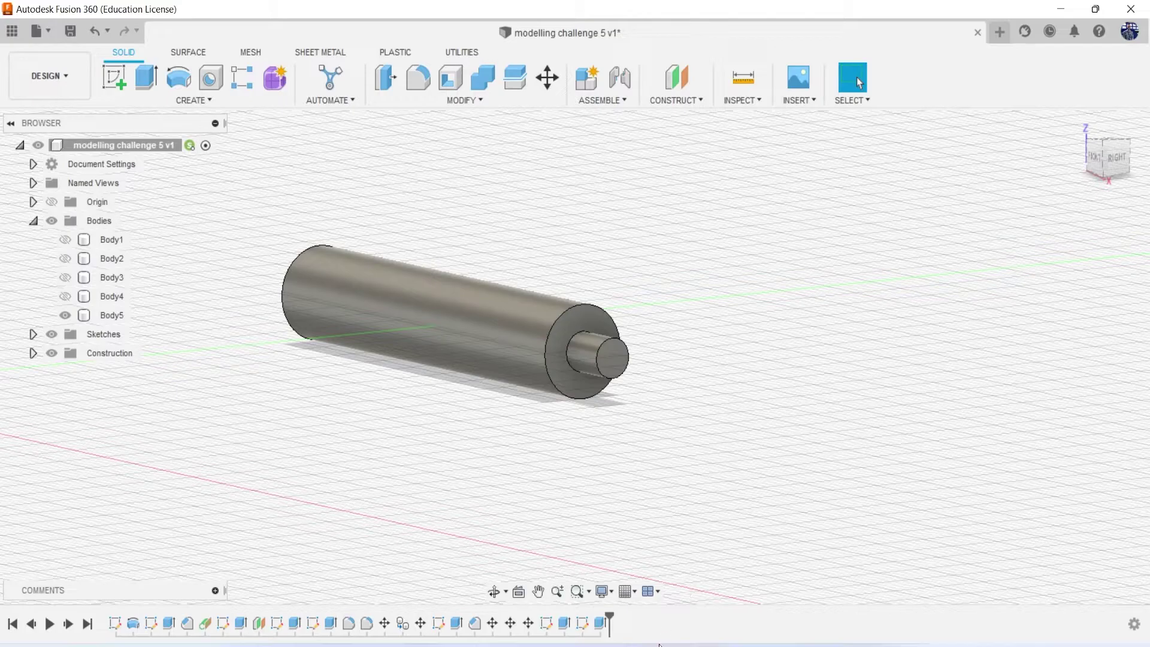
pyautogui.click(659, 644)
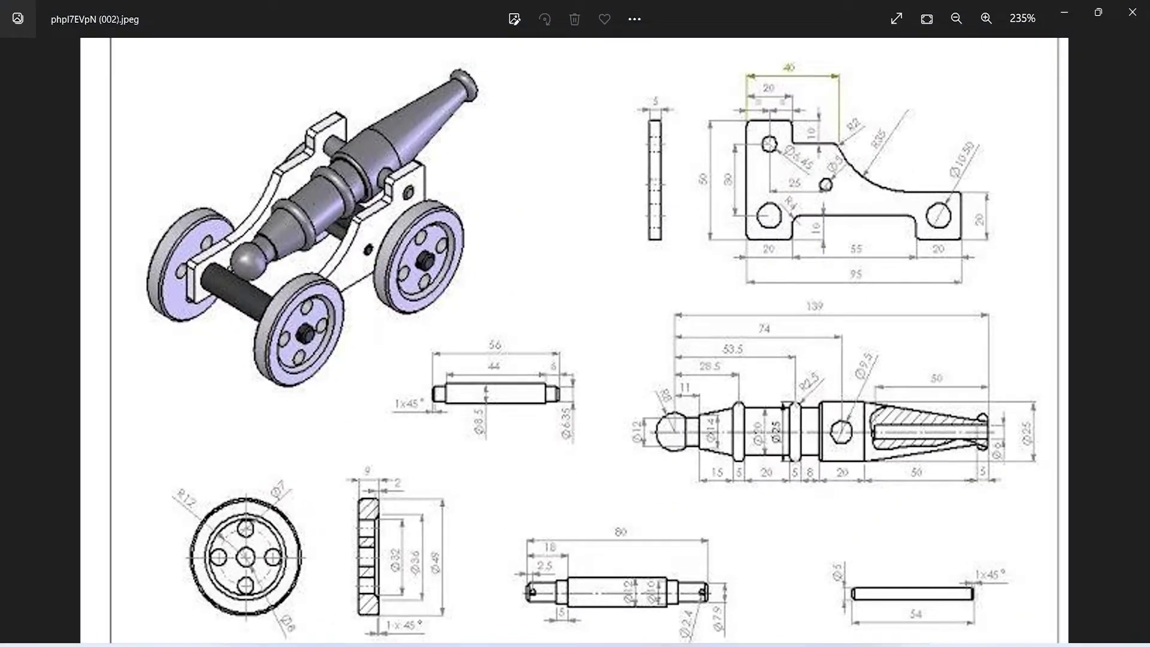
# Add a 0.775 mm chamfer to the end edge of Body5's 5 mm stub
pyautogui.hotkey('alt', 'Tab')
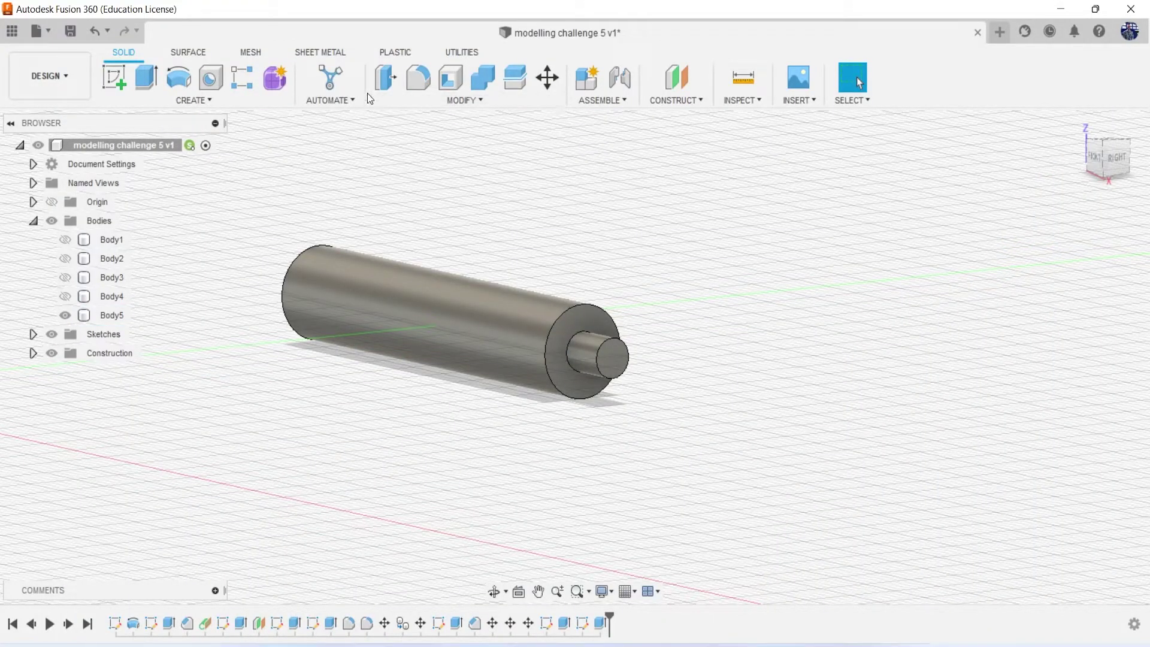
pyautogui.click(462, 100)
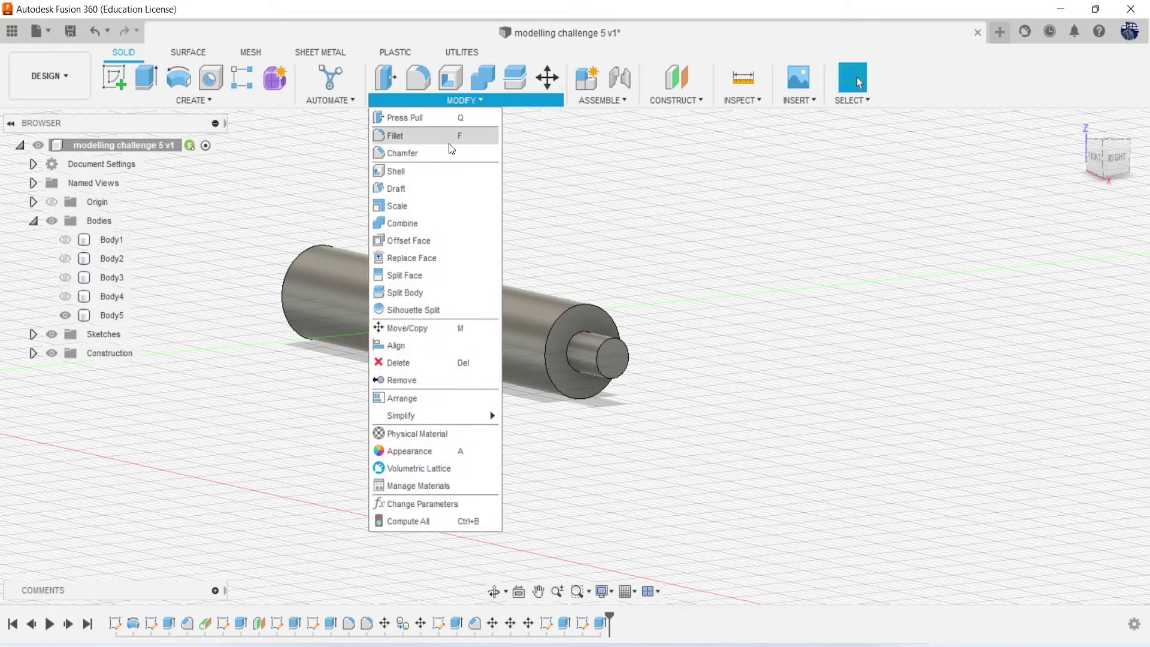
pyautogui.click(608, 336)
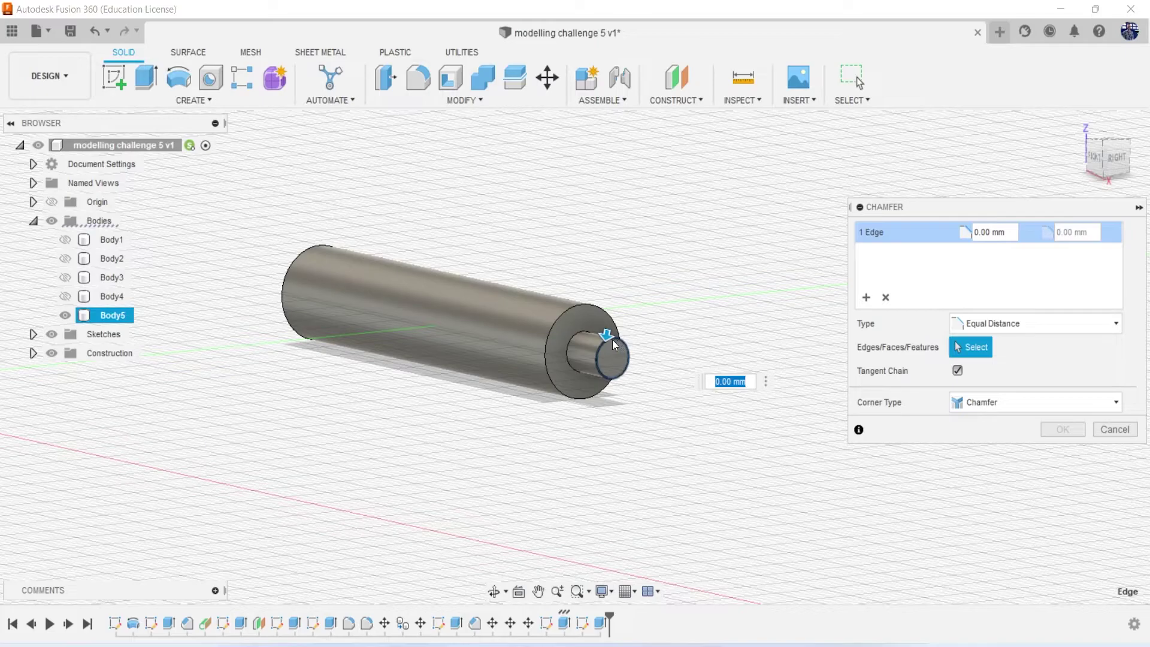
pyautogui.moveTo(606, 336); pyautogui.dragTo(611, 345)
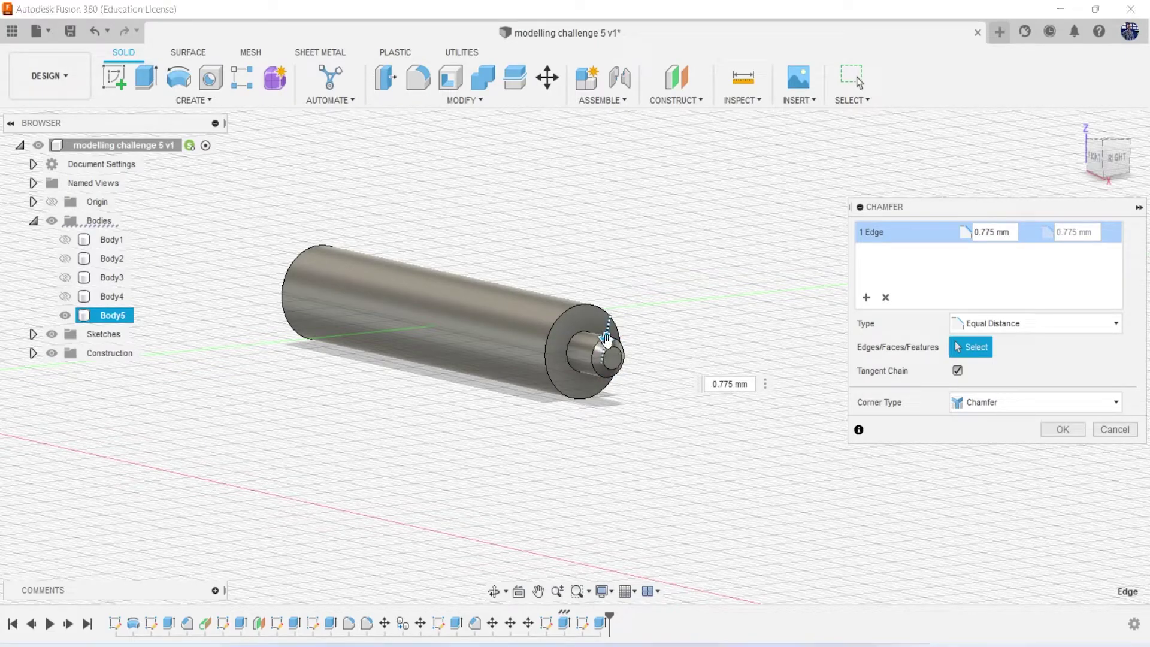
pyautogui.click(1060, 430)
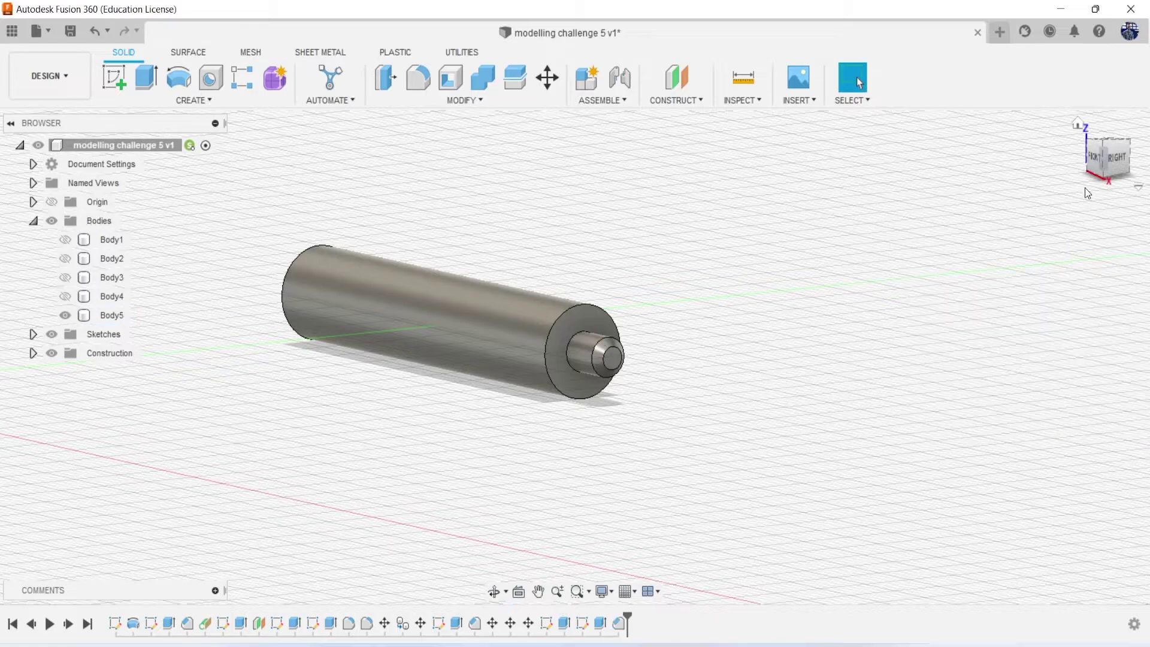
# Turn the model to a near-front view and check the cannon reference drawing
pyautogui.moveTo(838, 455); pyautogui.dragTo(933, 397, button='middle')
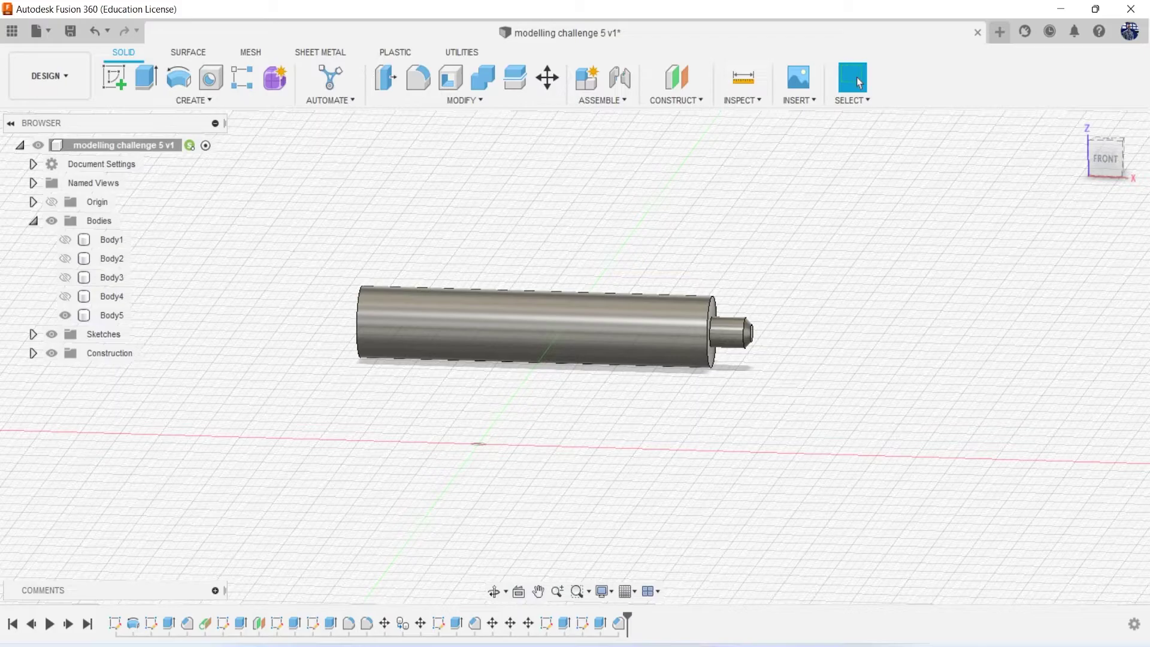
pyautogui.hotkey('alt', 'Tab')
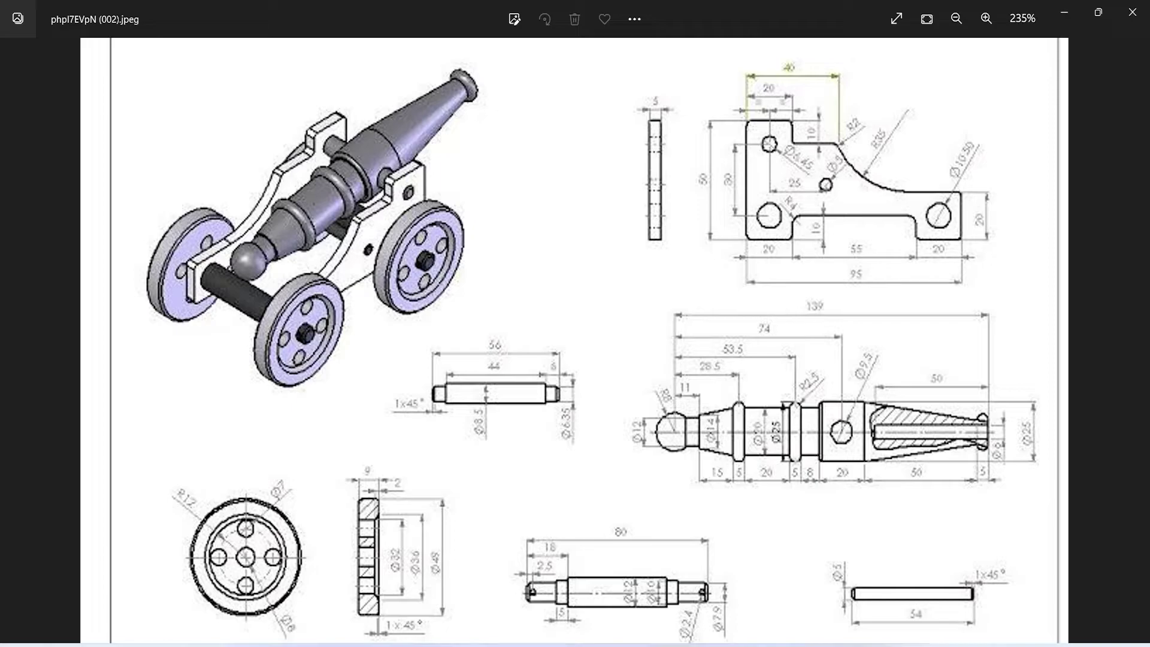
pyautogui.hotkey('alt', 'Tab')
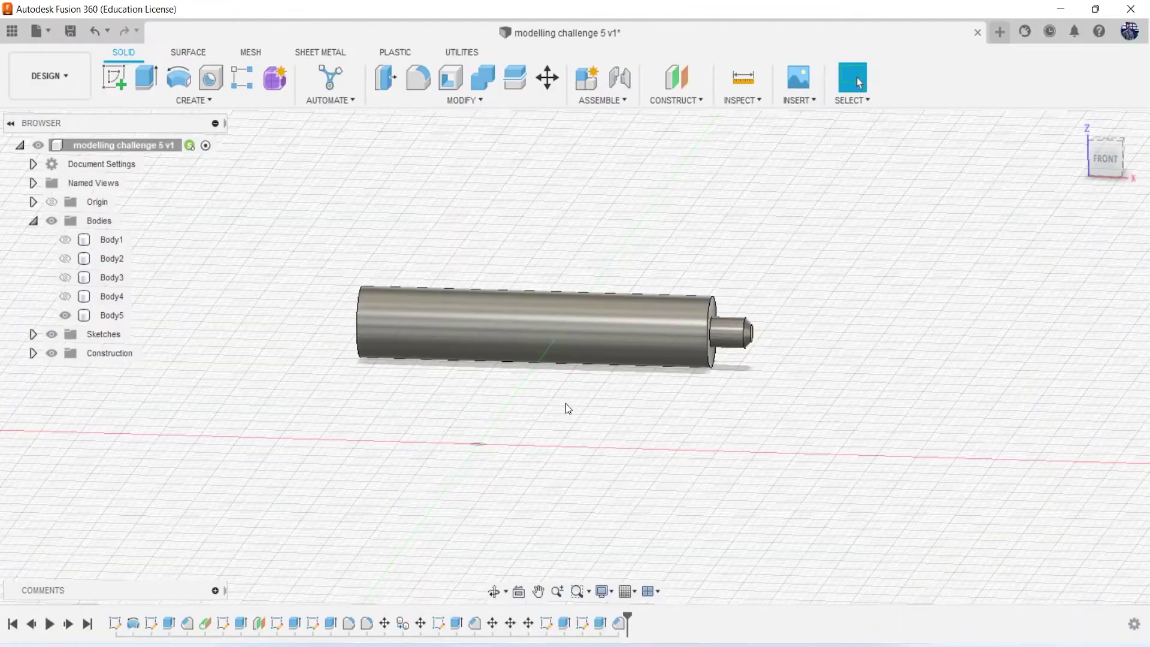
pyautogui.press('Escape')
# Create a midplane between the shoulder face and opposite end face of the 44 mm cylinder
pyautogui.click(673, 98)
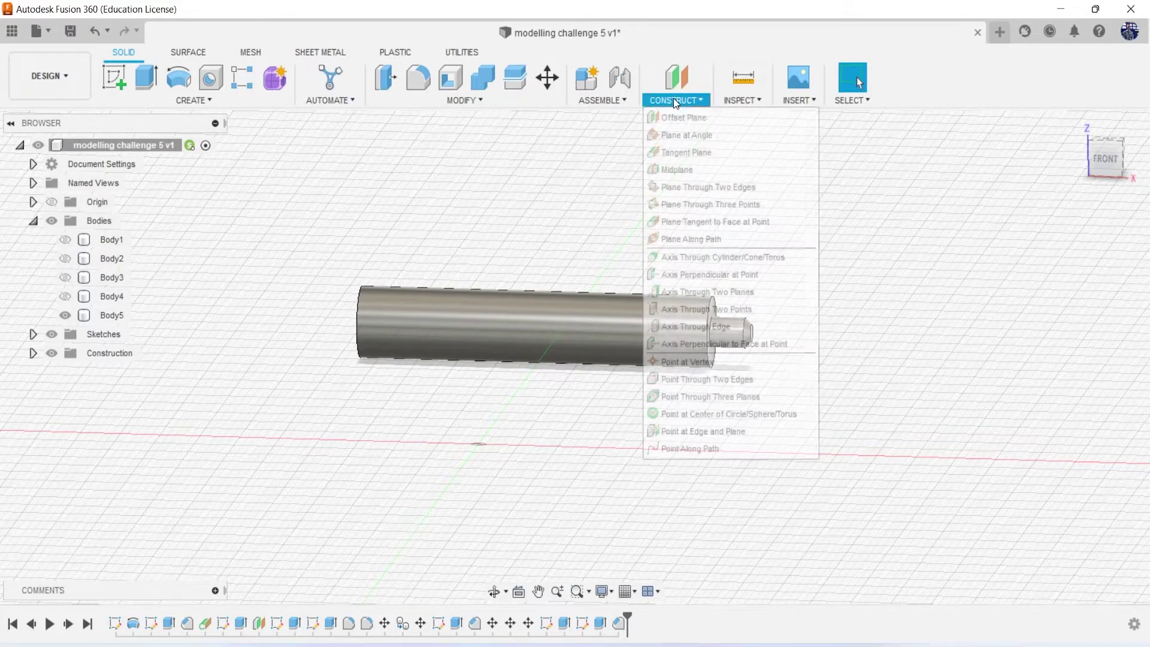
pyautogui.click(689, 169)
pyautogui.scroll(2, 731, 296)
pyautogui.click(727, 297)
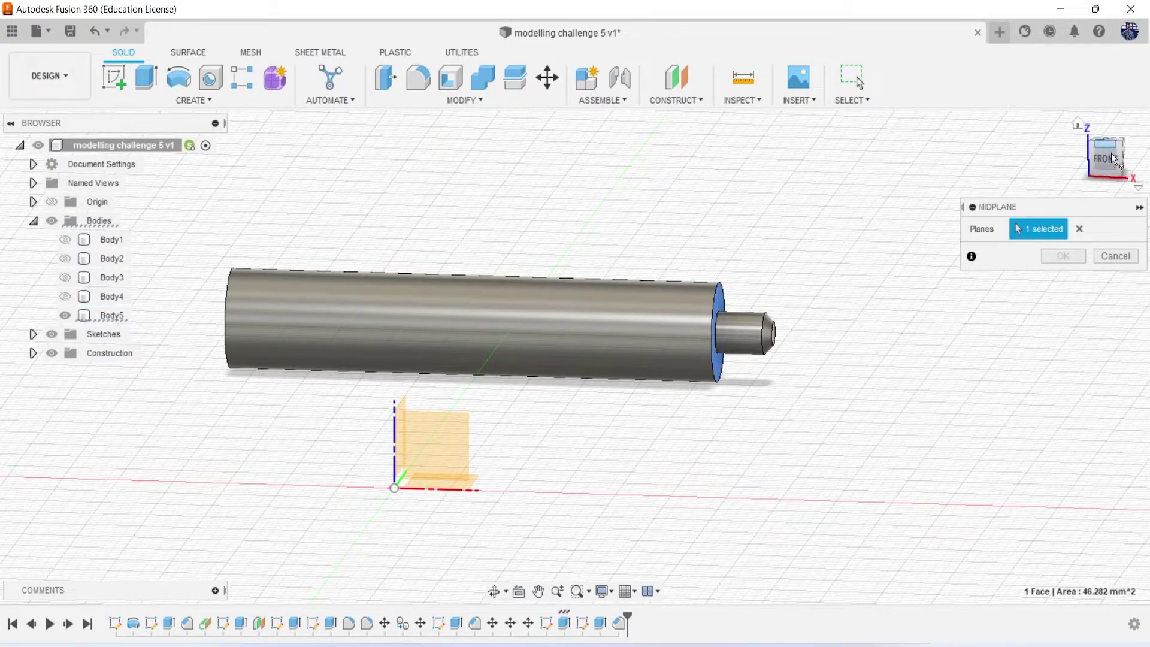
pyautogui.click(1123, 140)
pyautogui.click(250, 390)
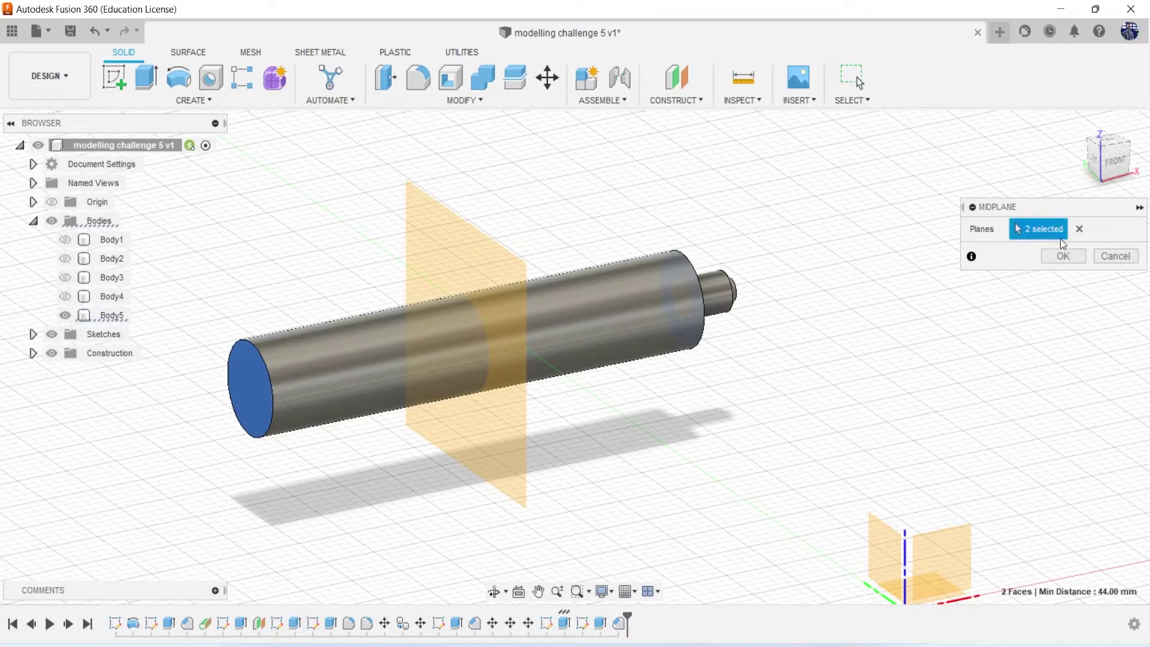
pyautogui.click(1063, 256)
# Mirror the stub extrude and chamfer features across the cylinder's midplane
pyautogui.click(198, 101)
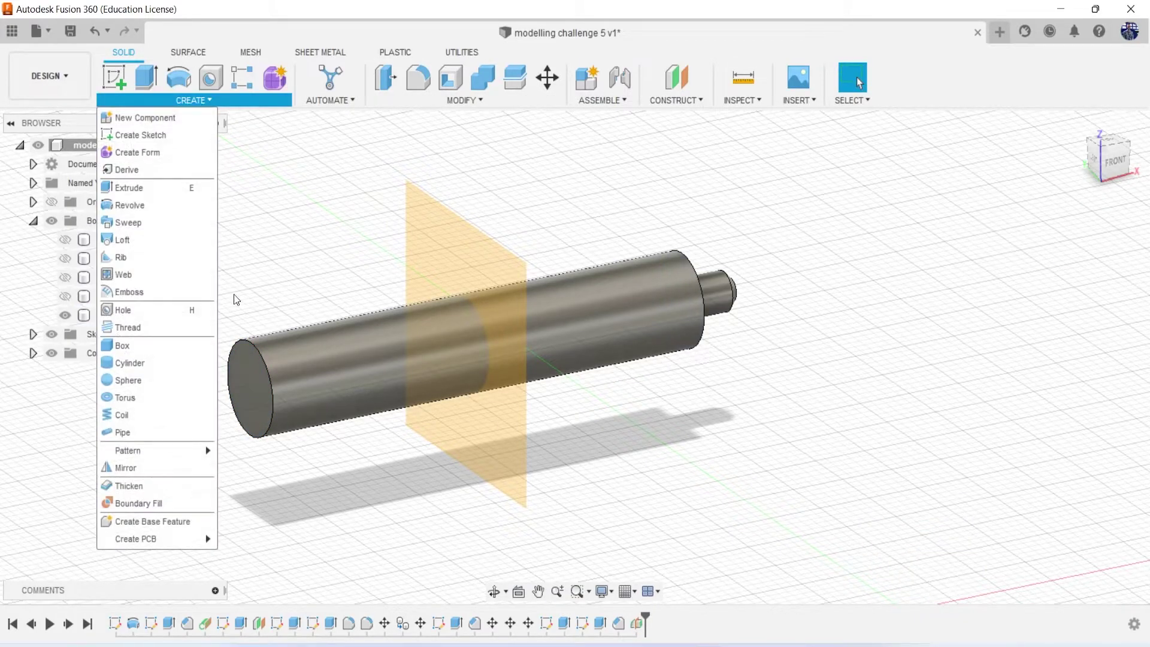
pyautogui.click(180, 468)
pyautogui.click(1098, 228)
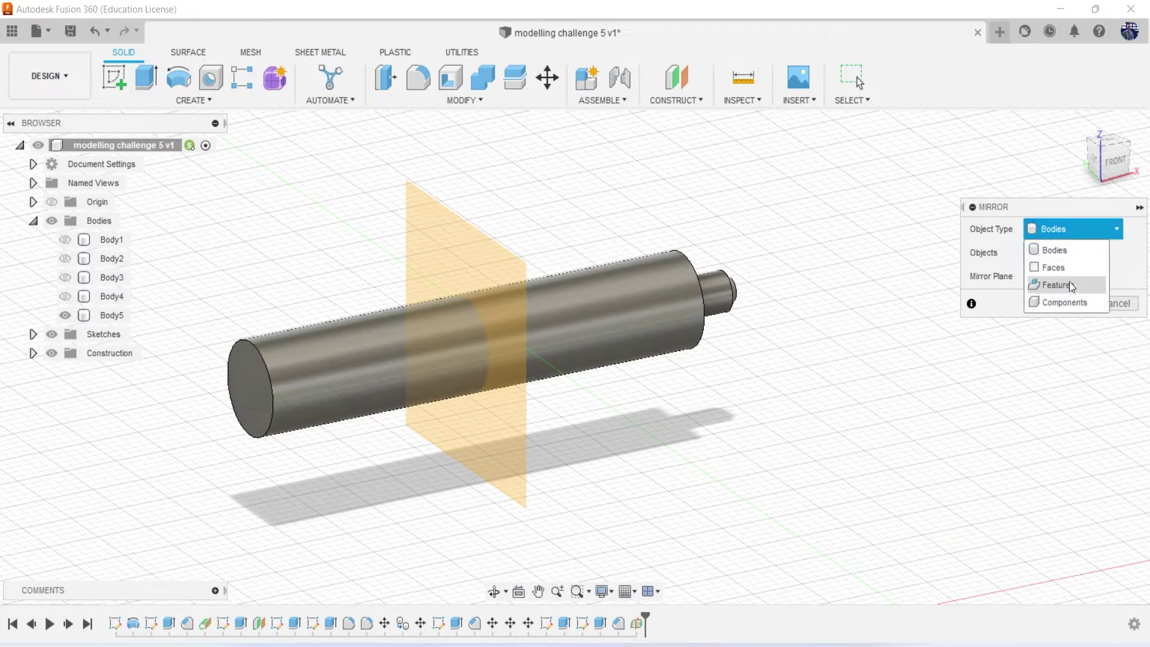
pyautogui.click(1055, 284)
pyautogui.click(618, 622)
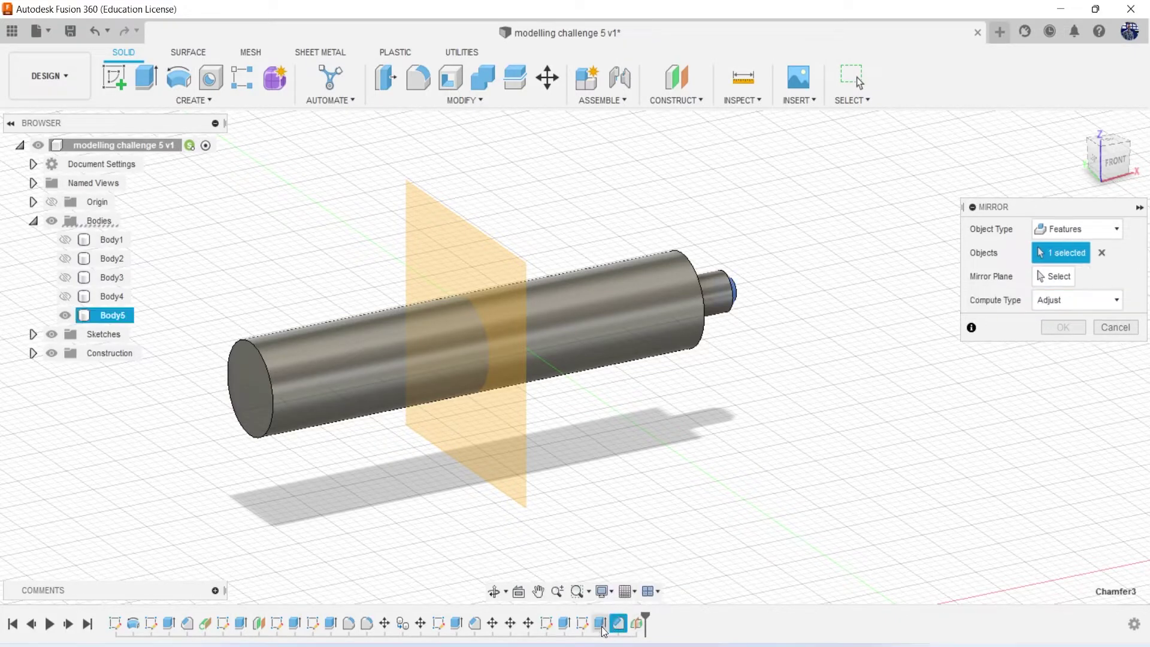
pyautogui.click(1060, 278)
pyautogui.click(471, 248)
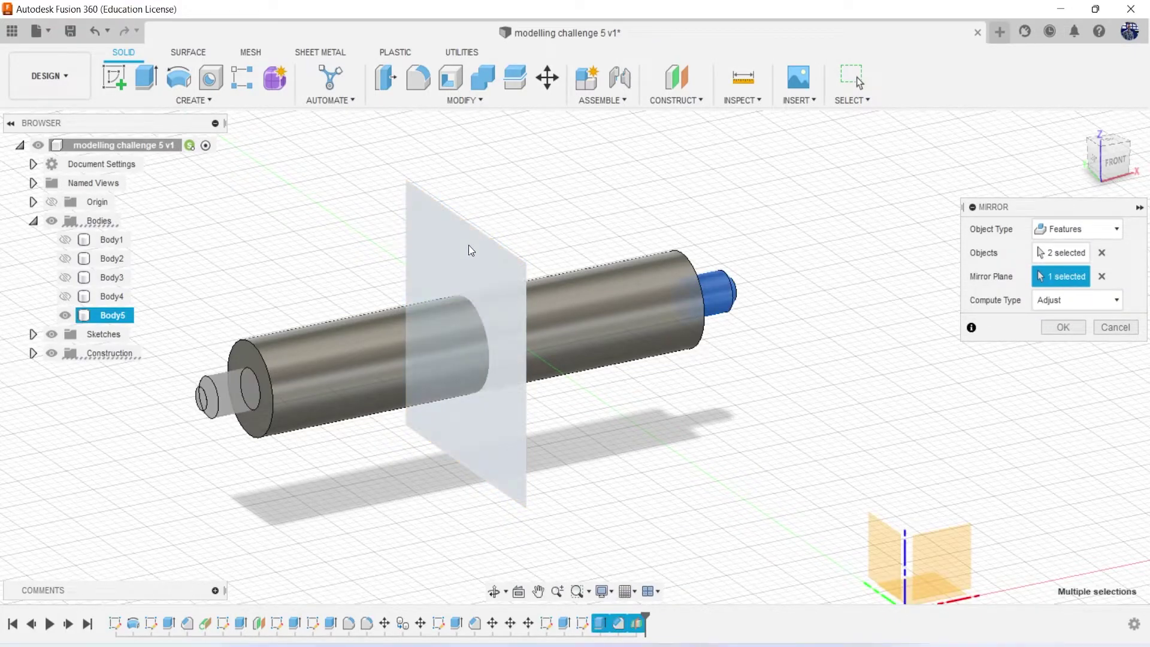
pyautogui.click(1061, 328)
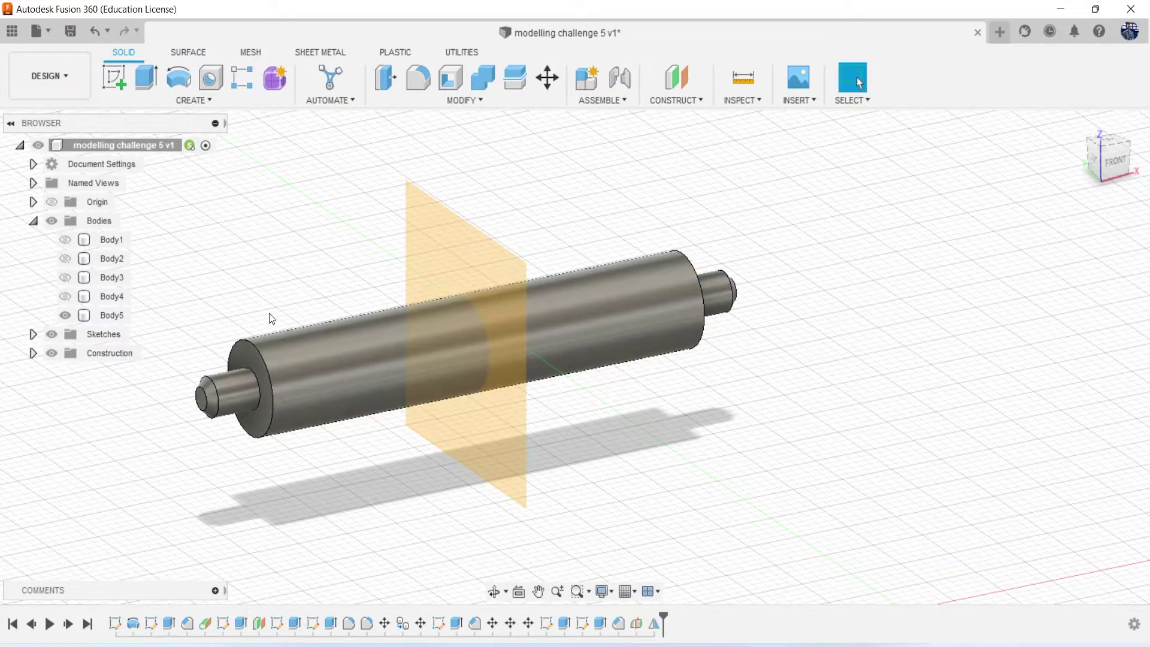
pyautogui.click(440, 260)
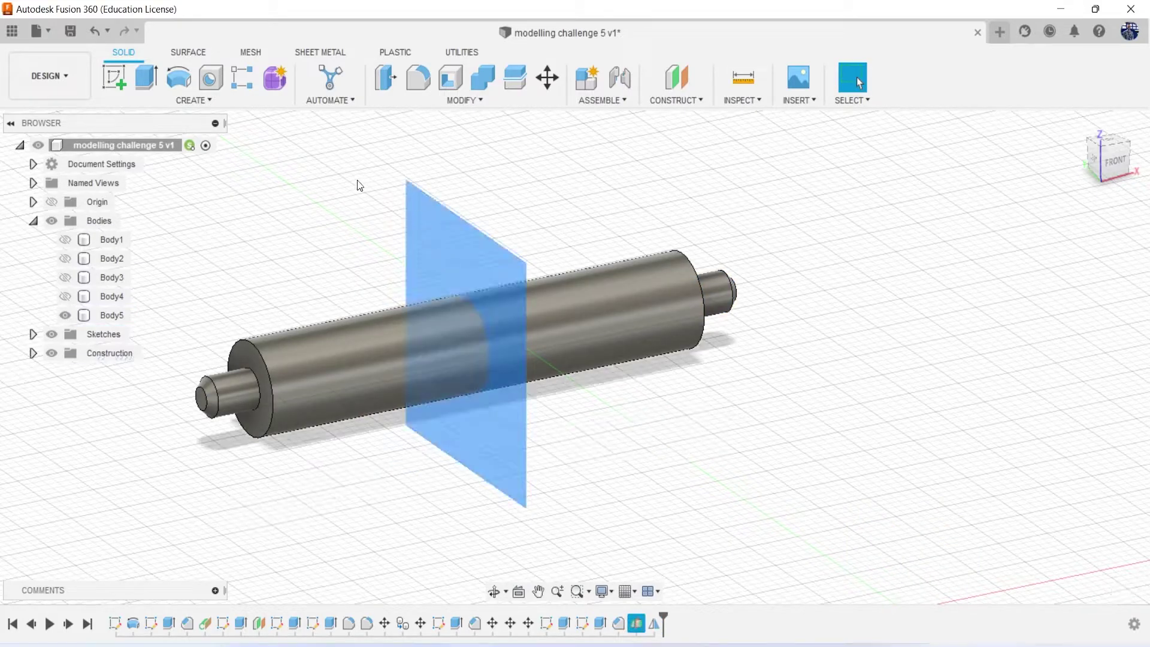
# Hide the midplane, show the barrel and side plates again, and use the front view
pyautogui.press('v')
pyautogui.click(65, 239)
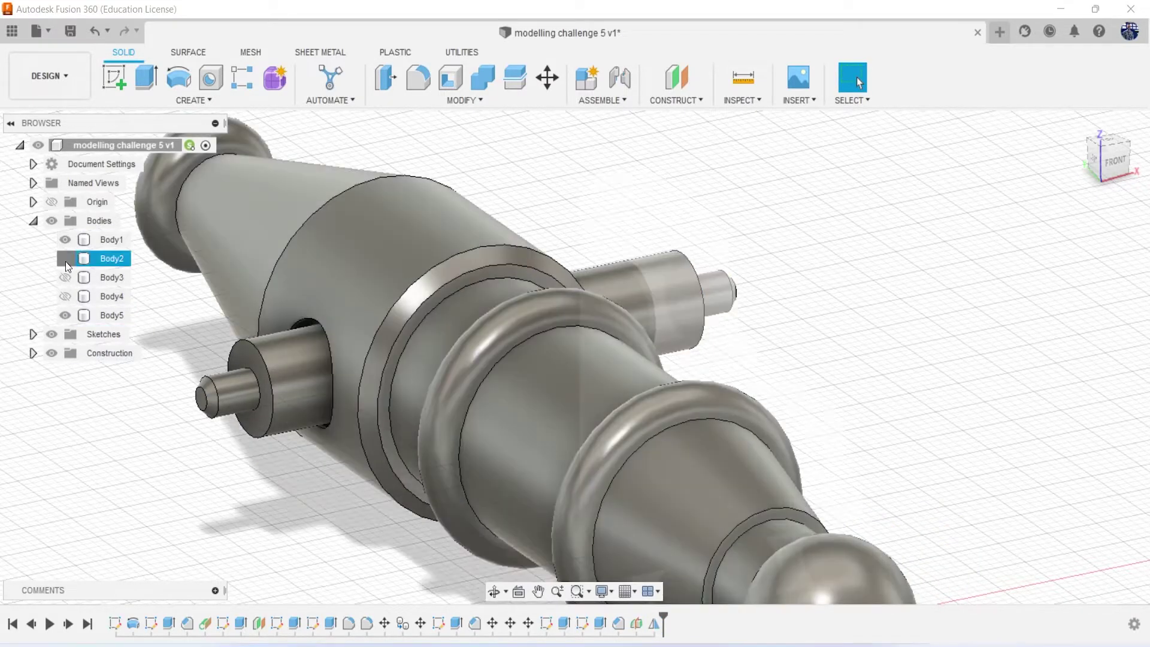
pyautogui.click(65, 277)
pyautogui.click(65, 295)
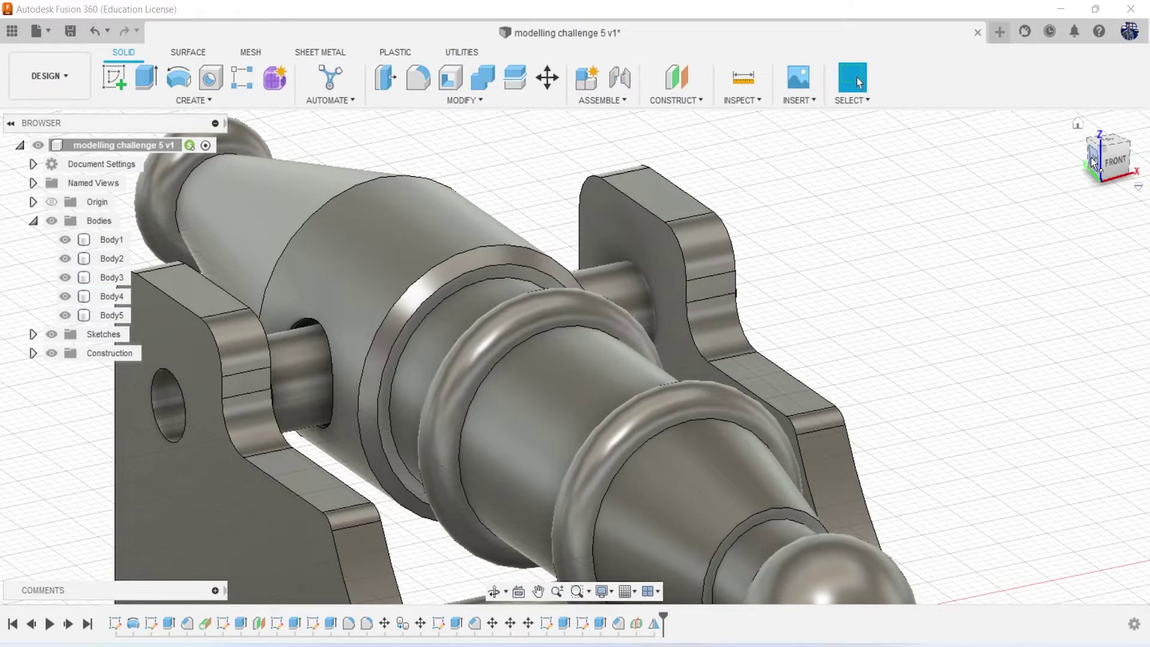
pyautogui.click(1109, 167)
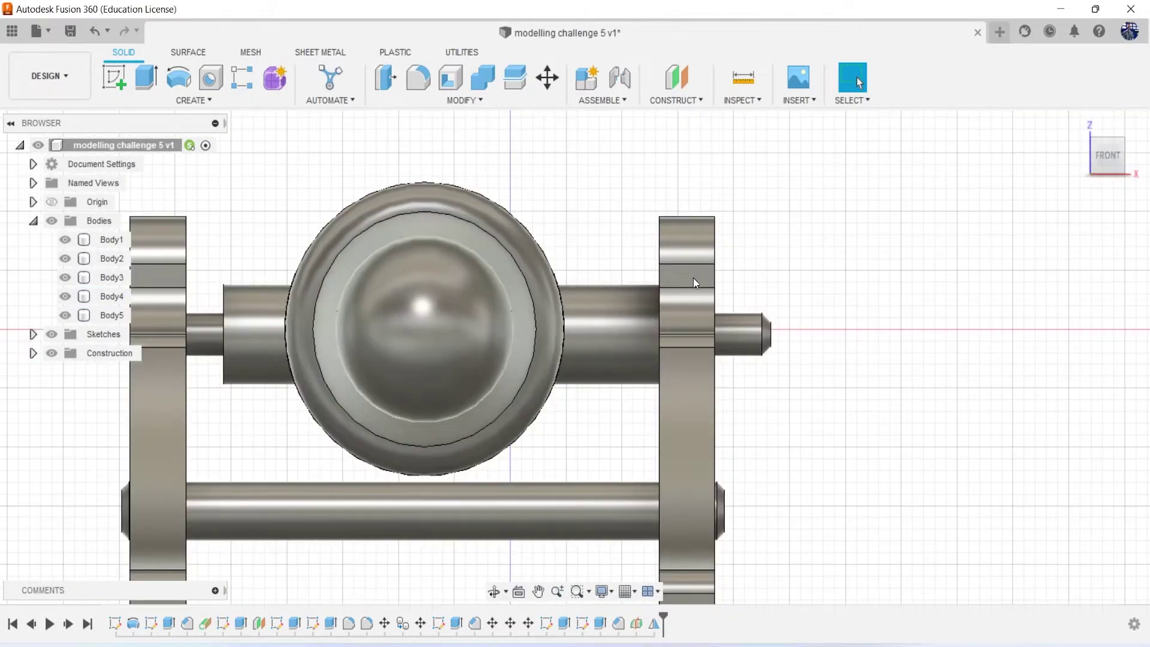
# Move Body5 about 3.9 mm along X so it sits centred between the side plates
pyautogui.click(119, 317)
pyautogui.rightClick(118, 319)
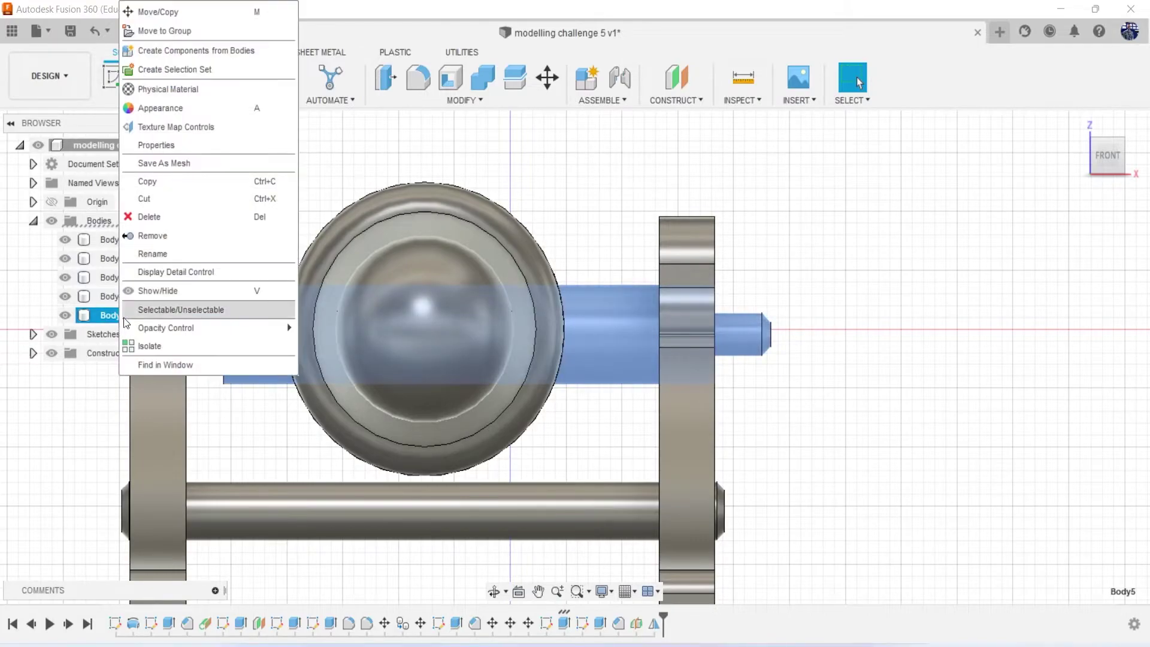
pyautogui.click(158, 12)
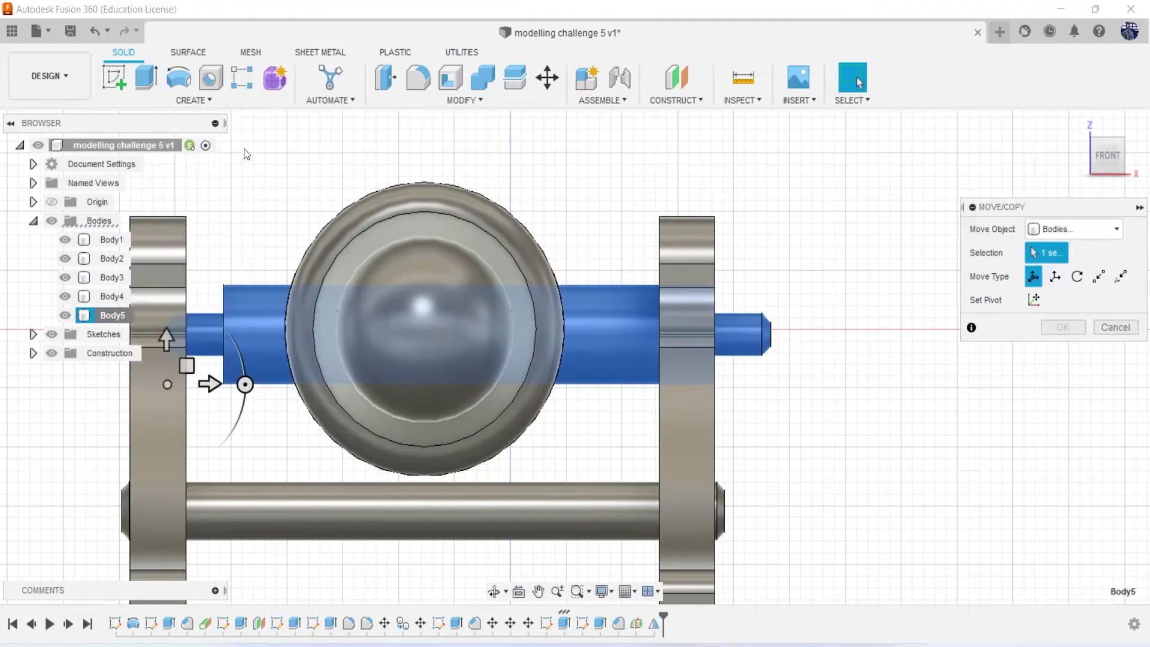
pyautogui.moveTo(238, 370); pyautogui.dragTo(205, 385)
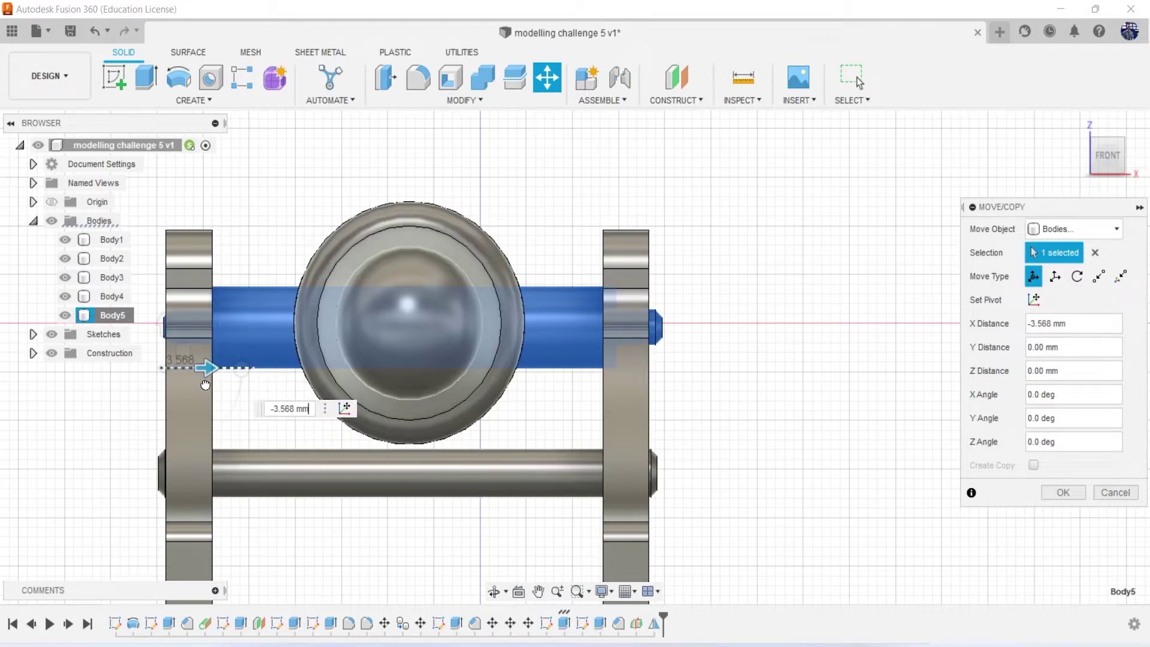
pyautogui.moveTo(206, 385); pyautogui.dragTo(202, 403)
pyautogui.click(1062, 491)
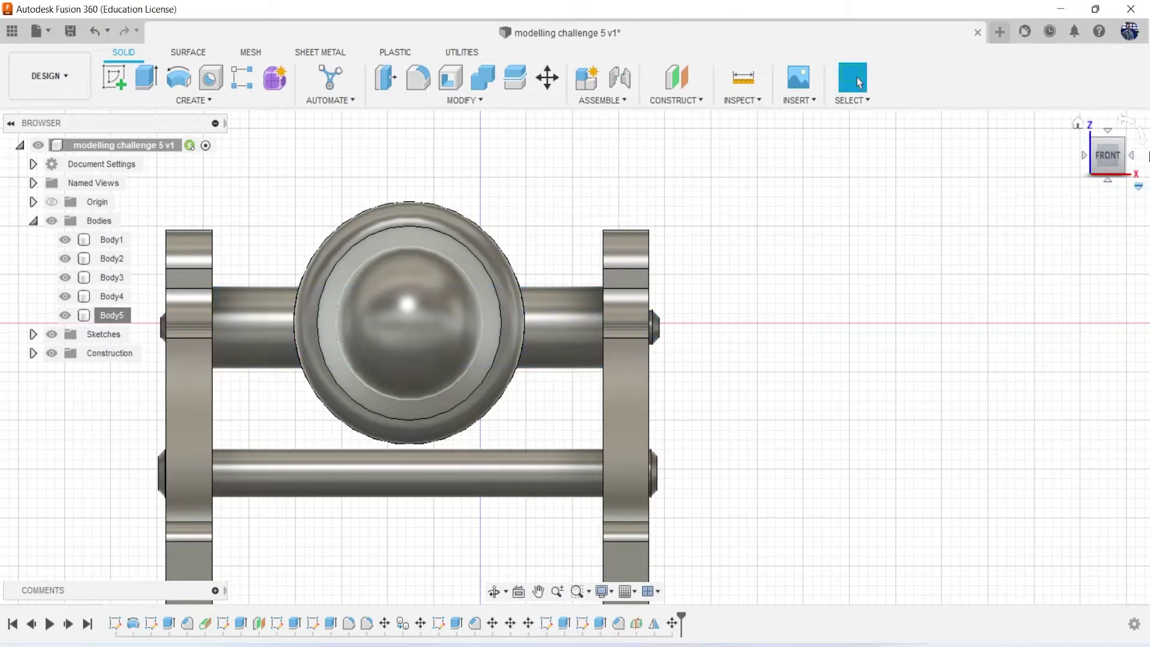
# Move side plate Body2 about 1.6 mm along X against the barrel
pyautogui.moveTo(1110, 157); pyautogui.dragTo(1140, 165)
pyautogui.click(1141, 165)
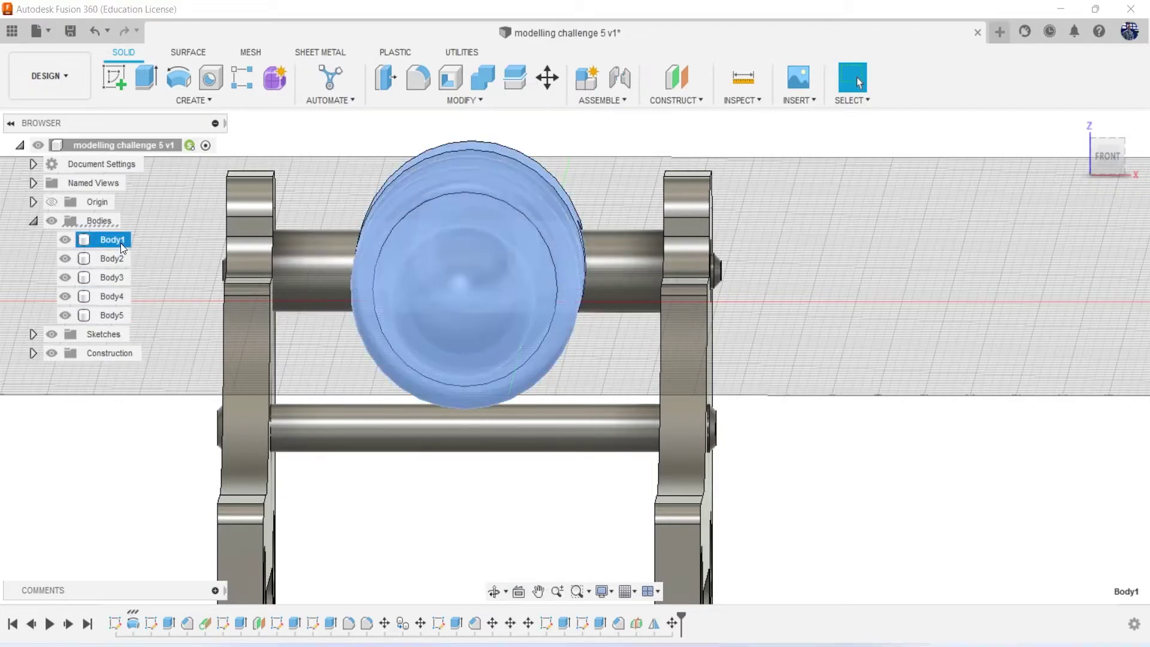
pyautogui.rightClick(117, 264)
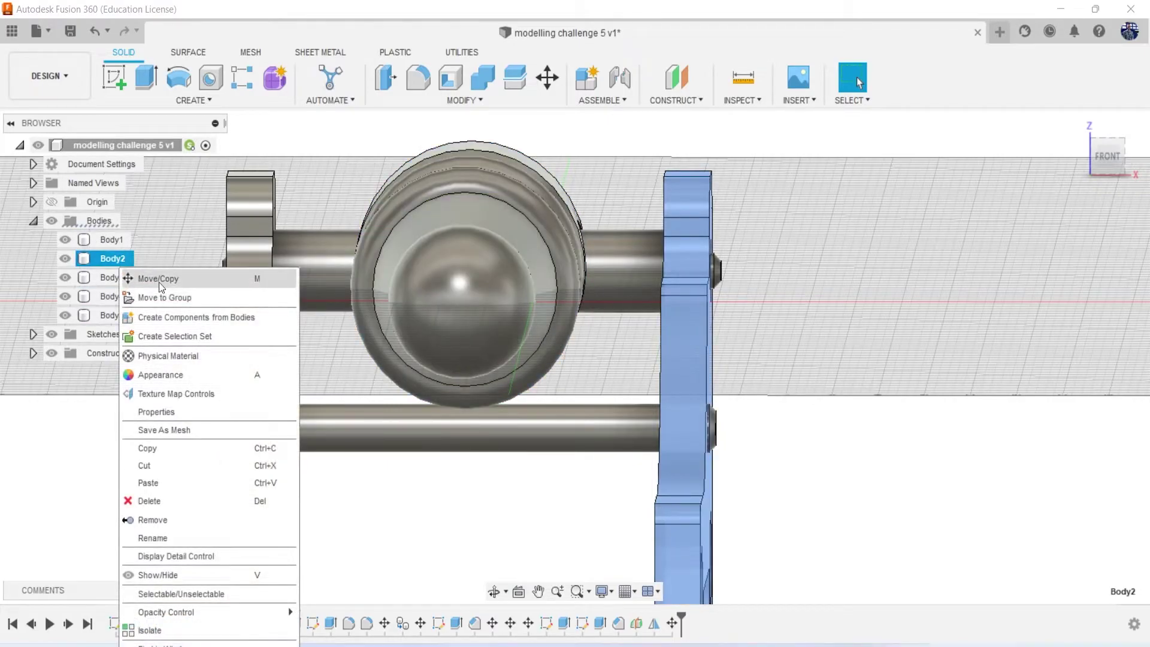
pyautogui.click(159, 282)
pyautogui.scroll(-2, 779, 452)
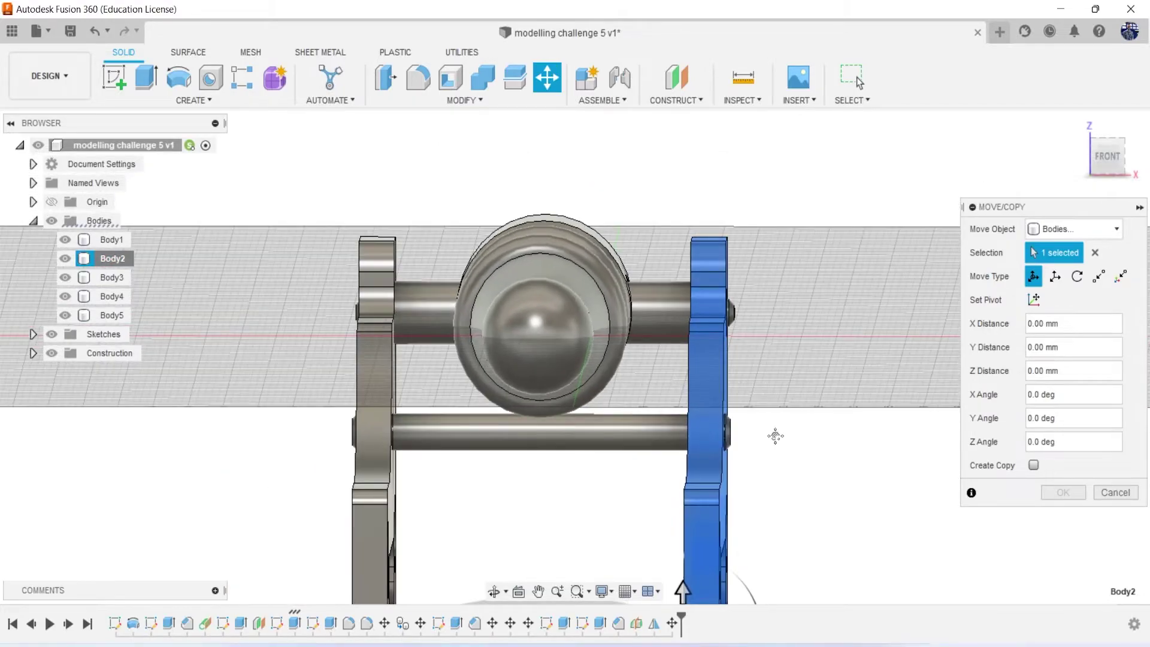
pyautogui.moveTo(710, 576)
pyautogui.mouseDown()
pyautogui.moveTo(721, 582)
pyautogui.moveTo(710, 578)
pyautogui.mouseUp()
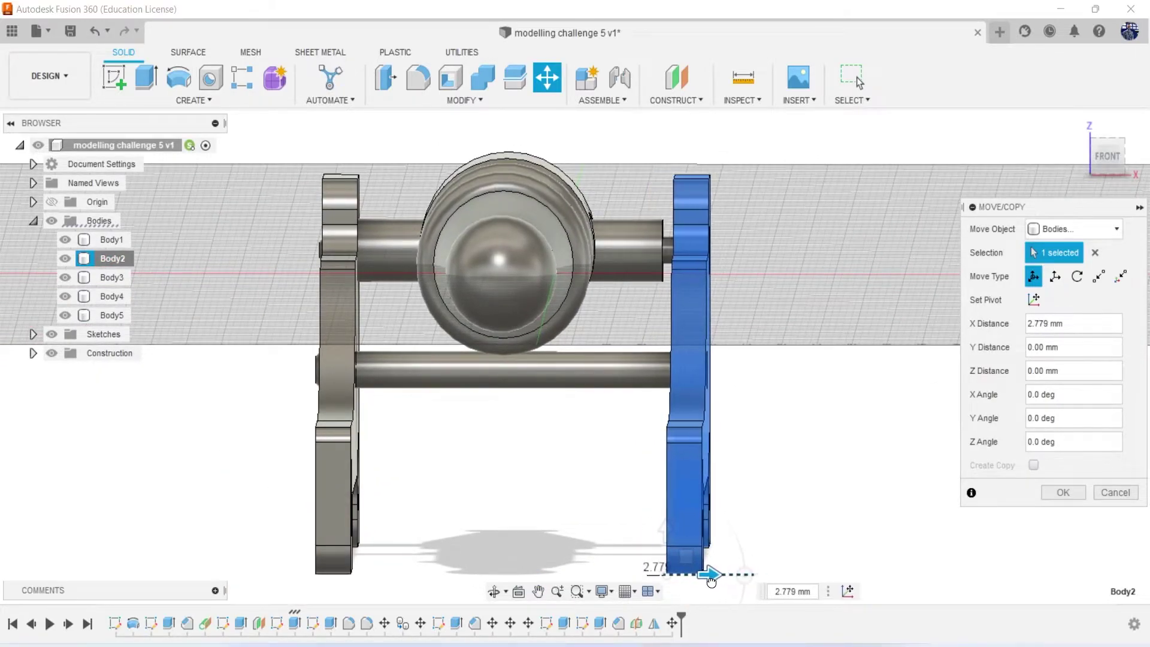
pyautogui.moveTo(1109, 151)
pyautogui.mouseDown()
pyautogui.moveTo(1125, 152)
pyautogui.moveTo(1114, 157)
pyautogui.mouseUp()
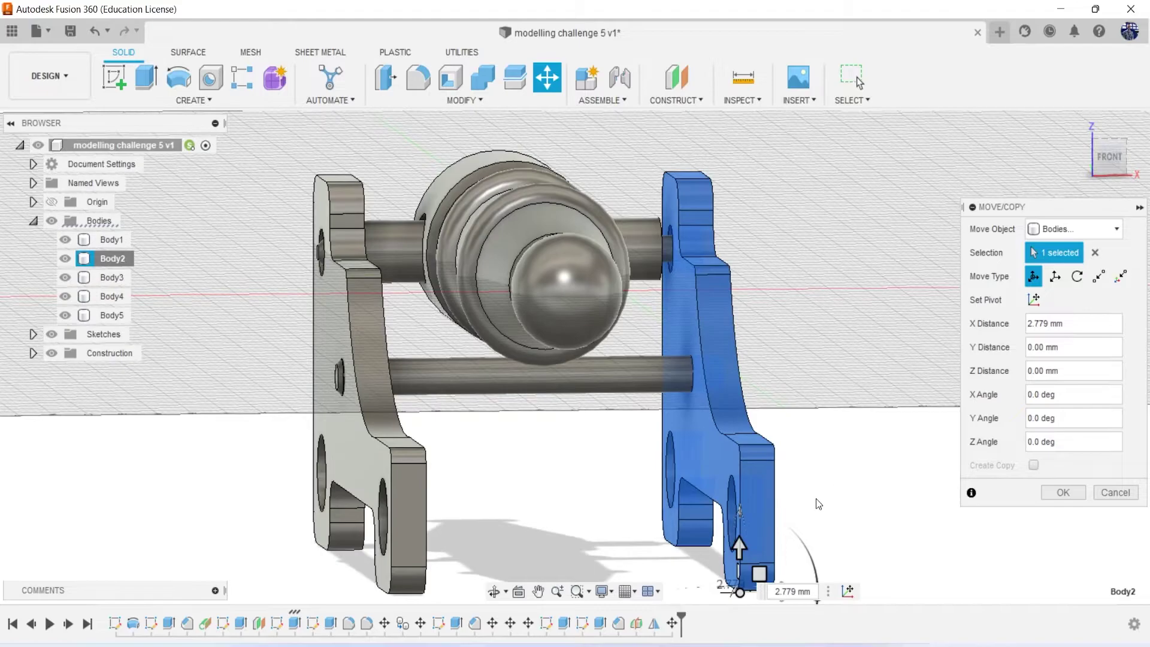
pyautogui.moveTo(781, 569); pyautogui.dragTo(758, 570)
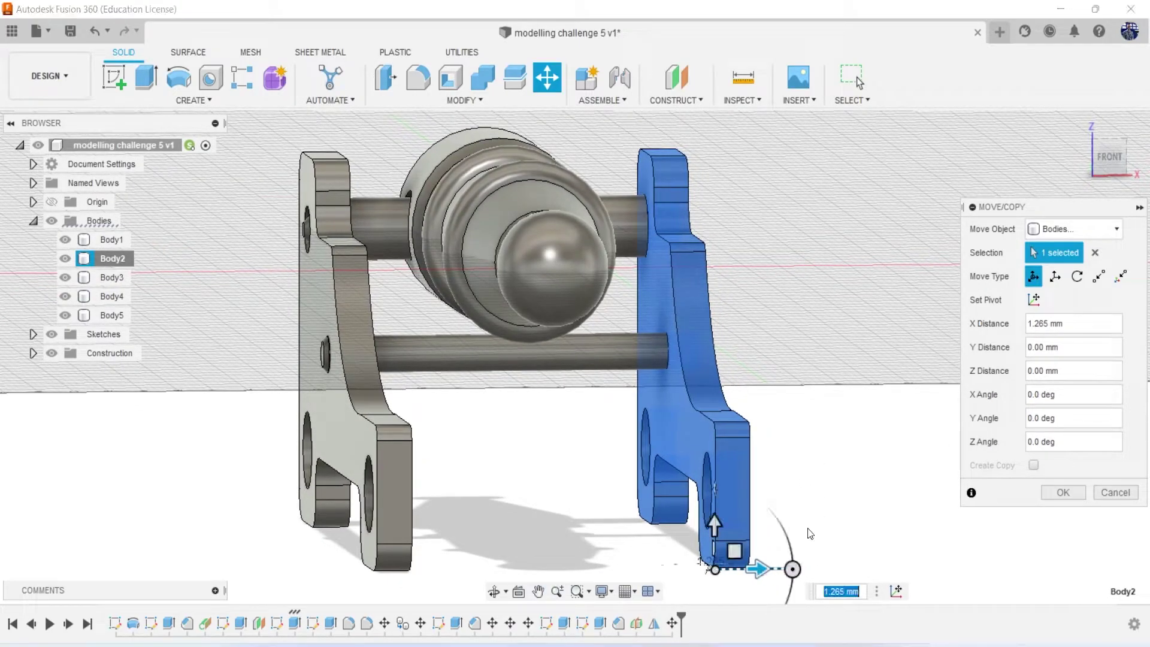
pyautogui.click(1062, 492)
# Nudge side plate Body3 about -0.75 mm along X and inspect the assembly
pyautogui.moveTo(1108, 154); pyautogui.dragTo(1071, 159)
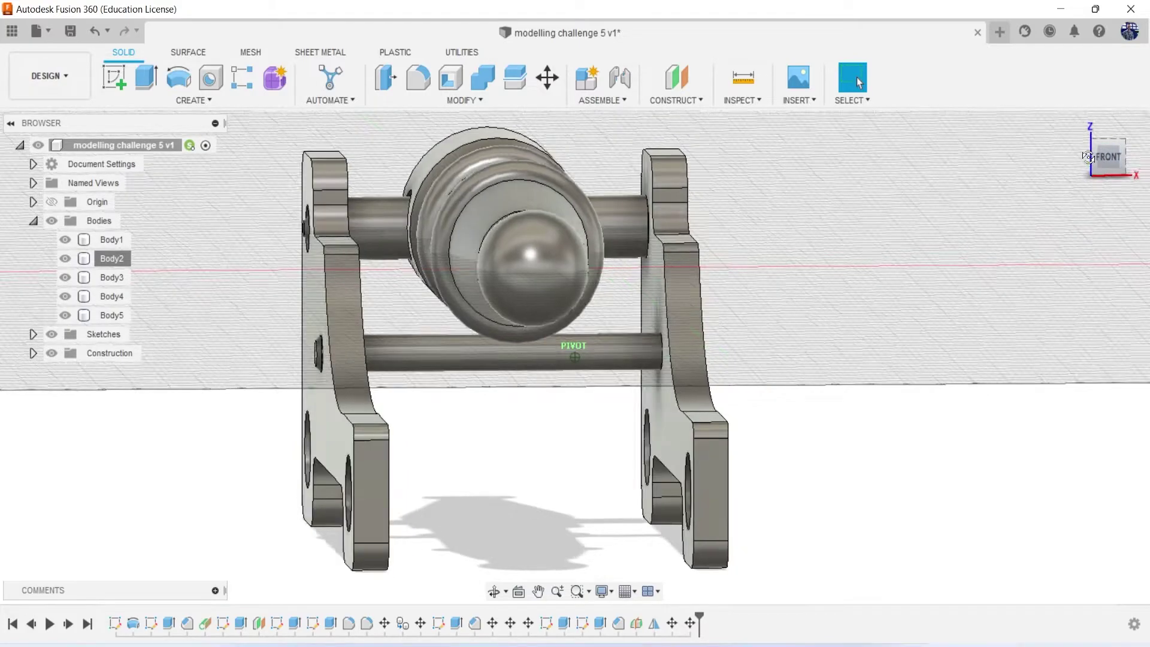
pyautogui.click(104, 275)
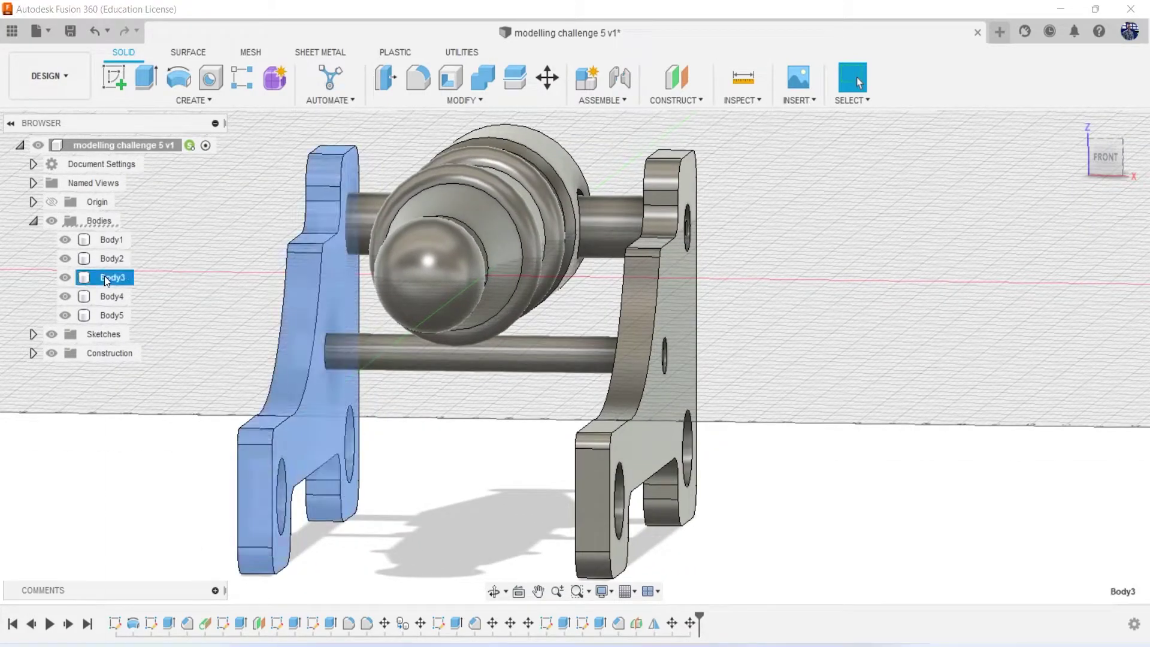
pyautogui.rightClick(105, 275)
pyautogui.click(138, 290)
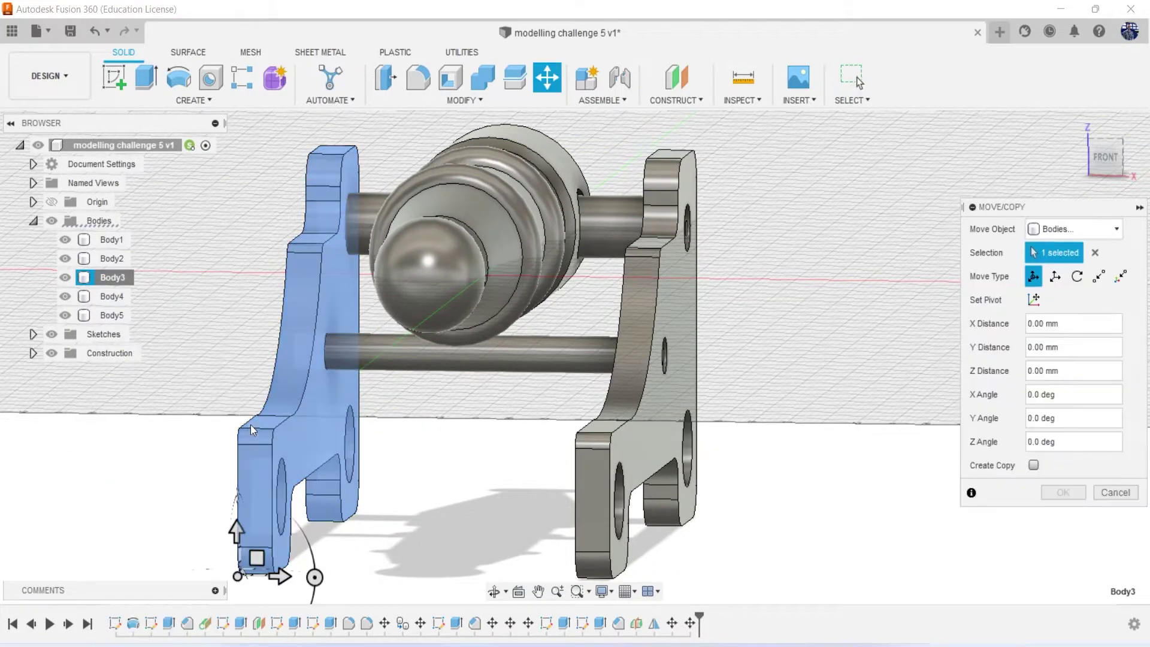
pyautogui.moveTo(275, 575); pyautogui.dragTo(271, 578)
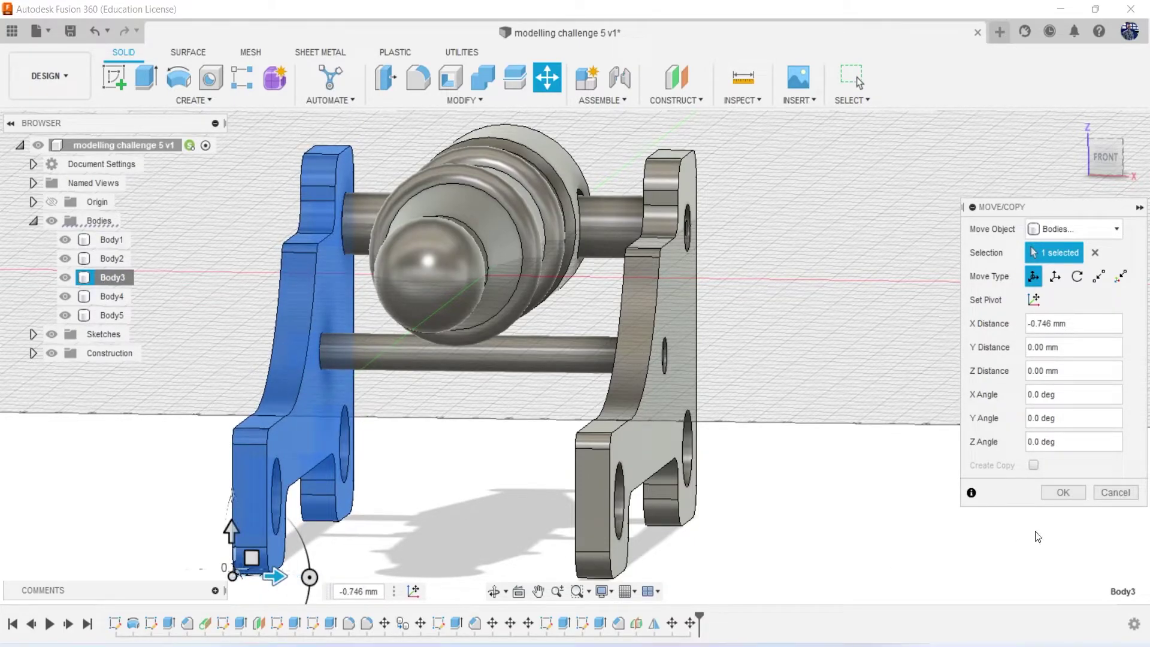
pyautogui.click(1061, 492)
pyautogui.moveTo(573, 357)
pyautogui.keyDown('shift'); pyautogui.mouseDown(button='middle')
pyautogui.moveTo(539, 360)
pyautogui.moveTo(829, 644)
pyautogui.mouseUp(button='middle'); pyautogui.keyUp('shift')
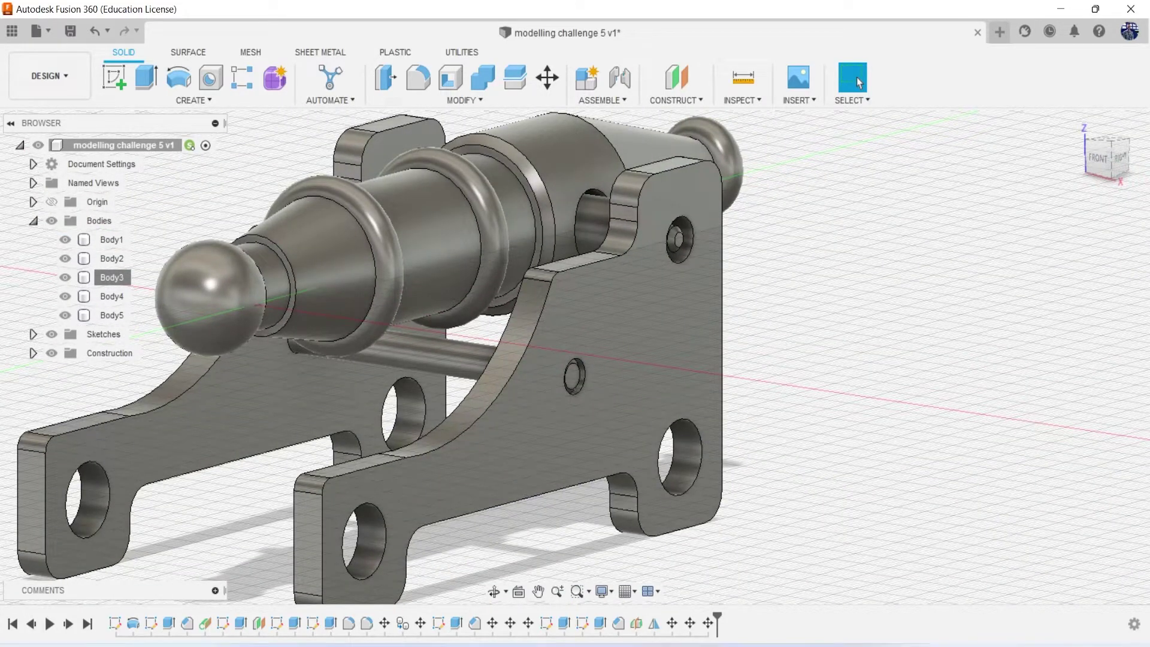
pyautogui.click(740, 575)
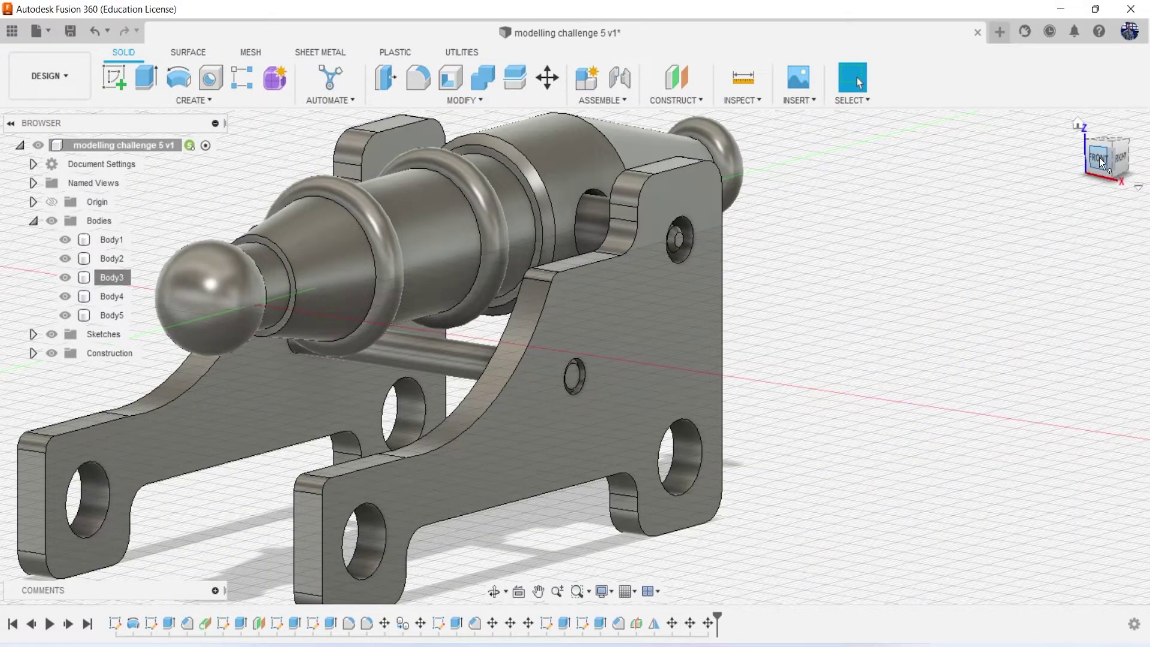
pyautogui.click(1099, 157)
pyautogui.keyDown('shift'); pyautogui.moveTo(1098, 156); pyautogui.dragTo(898, 180, button='middle'); pyautogui.keyUp('shift')
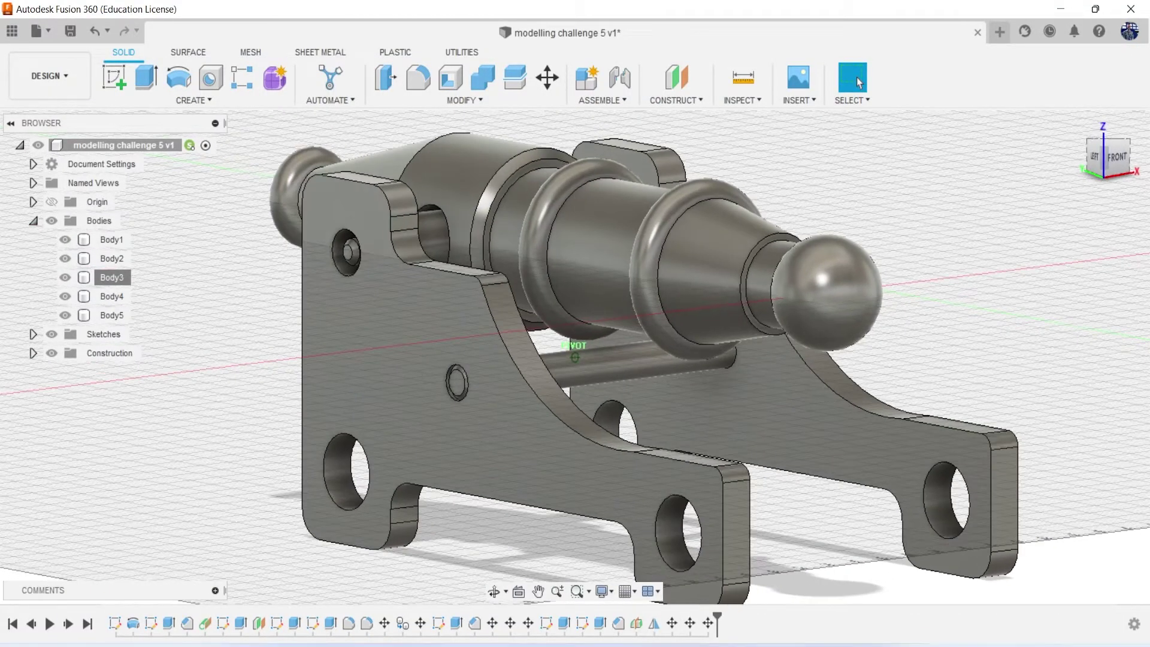
pyautogui.keyDown('shift'); pyautogui.moveTo(859, 82); pyautogui.dragTo(859, 82, button='middle'); pyautogui.keyUp('shift')
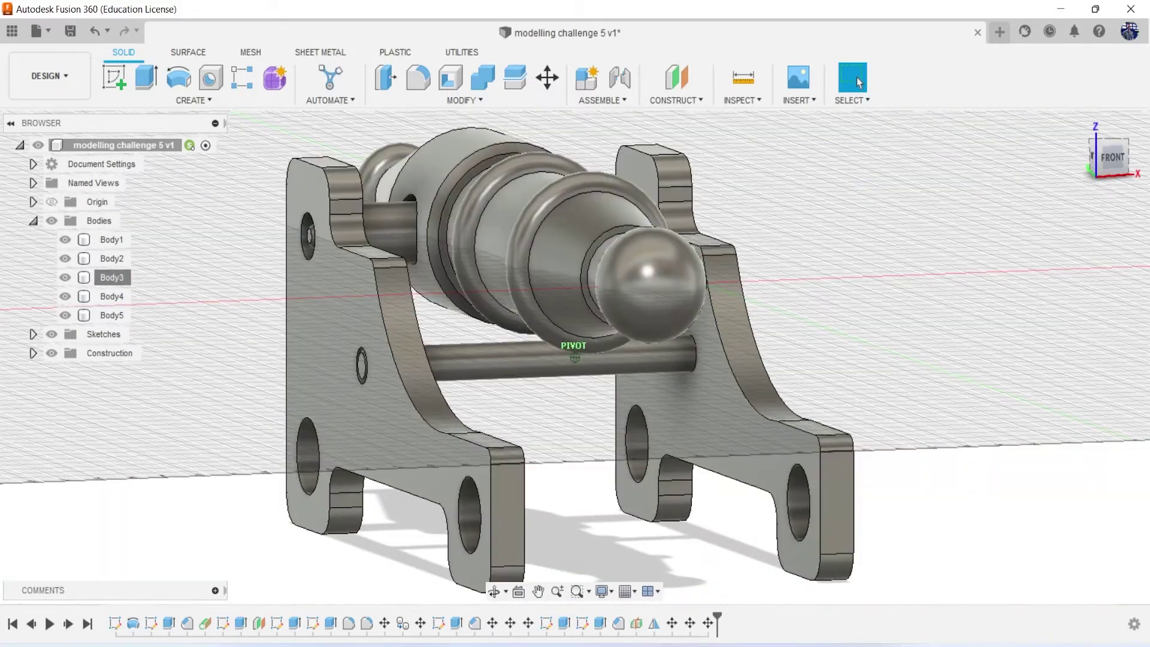
pyautogui.moveTo(898, 335)
pyautogui.keyDown('shift'); pyautogui.mouseDown(button='middle')
pyautogui.moveTo(824, 398)
pyautogui.moveTo(811, 369)
pyautogui.mouseUp(button='middle'); pyautogui.keyUp('shift')
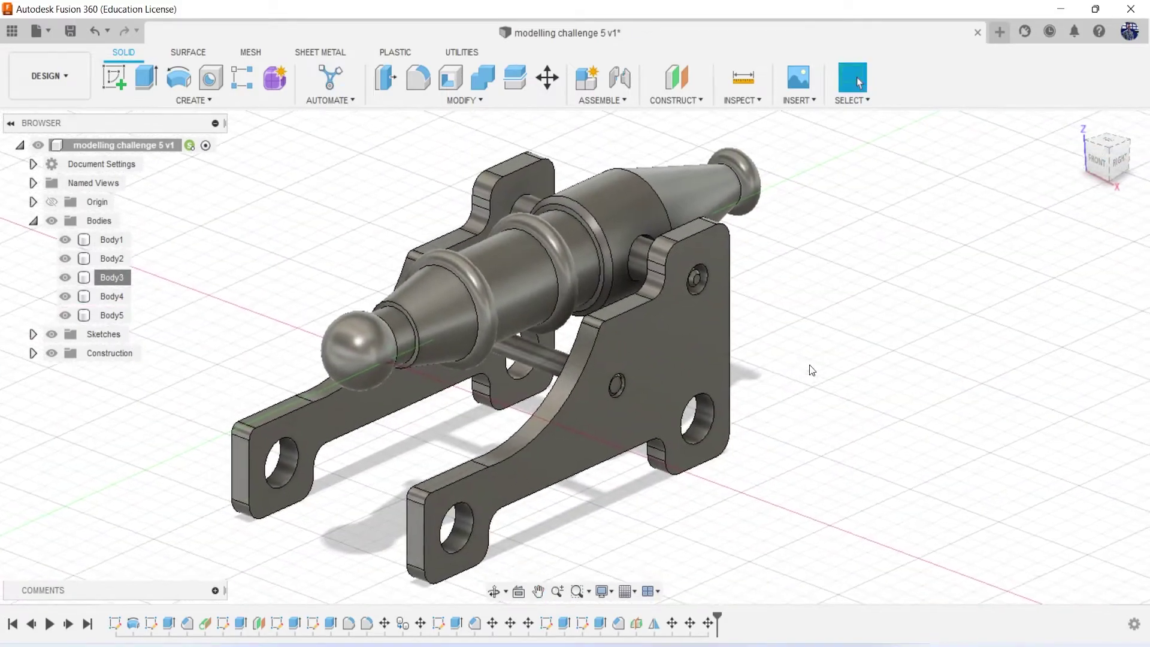
pyautogui.moveTo(1106, 157)
pyautogui.click(1114, 159)
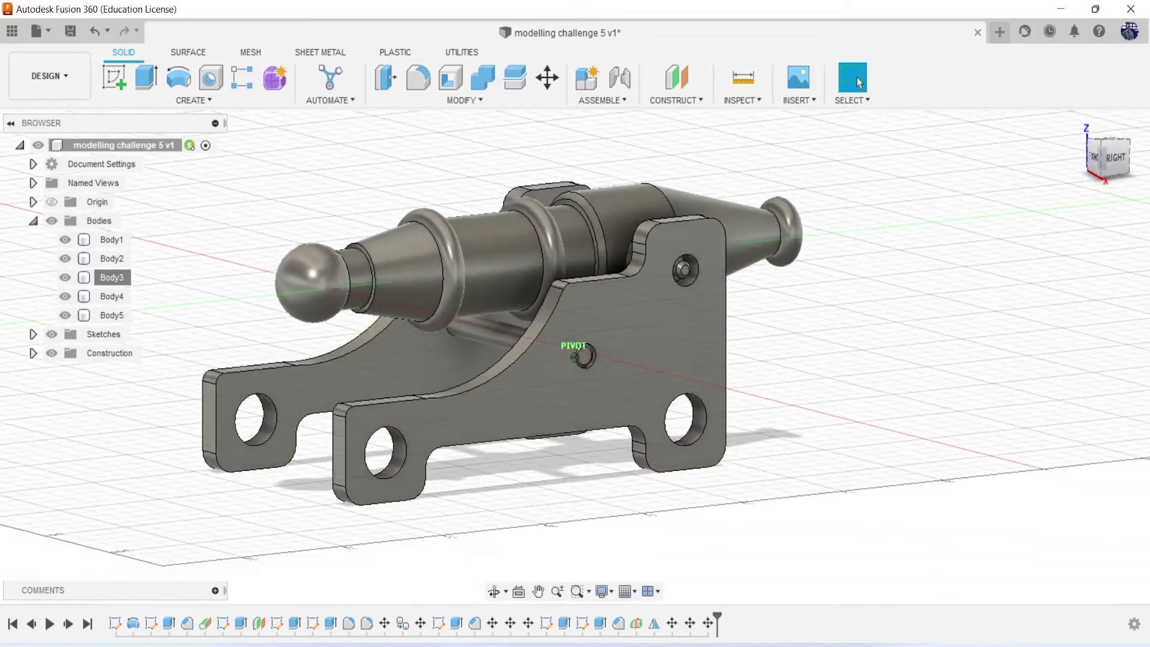
pyautogui.scroll(5, 671, 211)
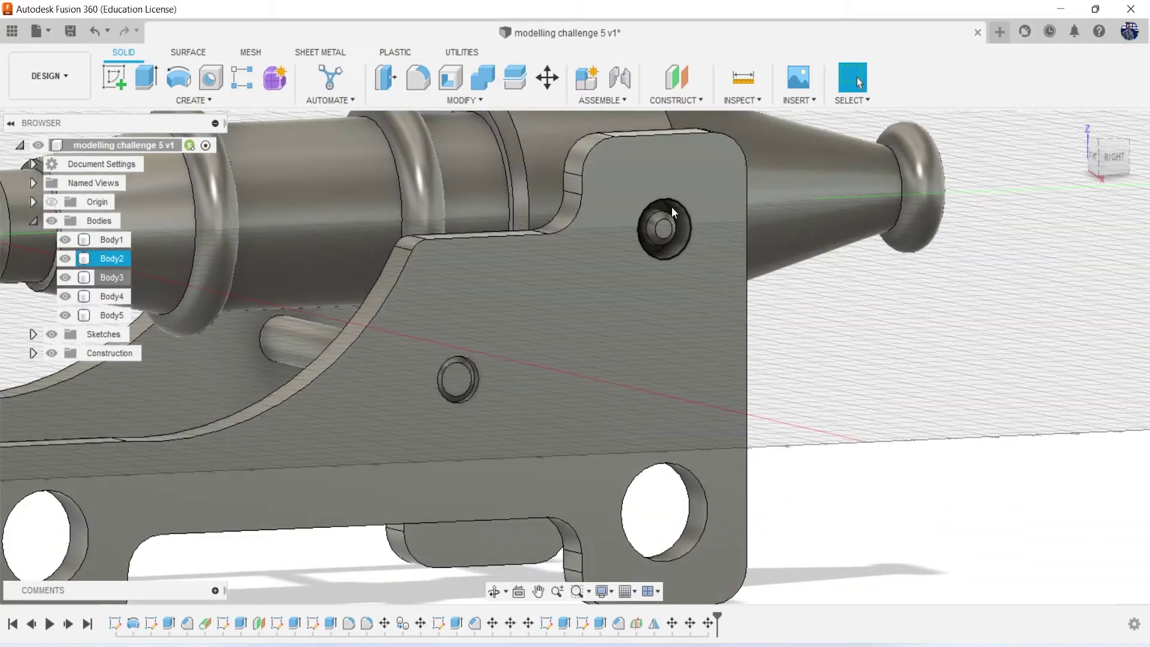
pyautogui.click(1106, 161)
pyautogui.click(1121, 170)
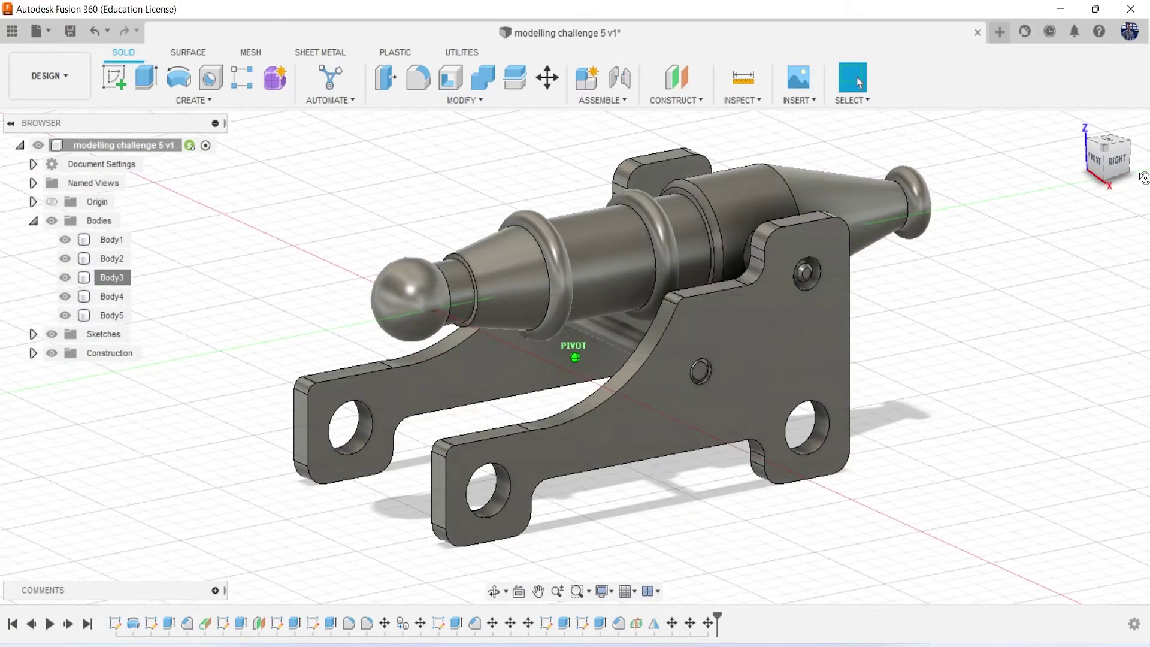
# Zoom the reference drawing onto the wheel's Ø48 and 80 mm axle dimensions
pyautogui.click(674, 590)
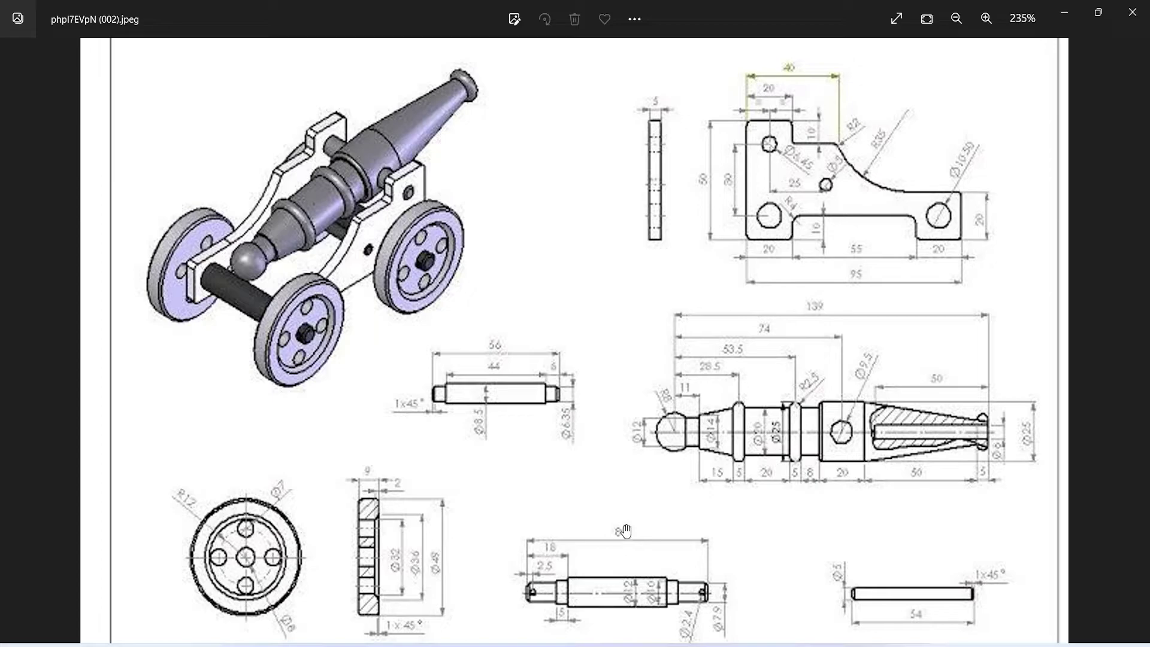
pyautogui.scroll(-2, 626, 530)
pyautogui.scroll(2, 628, 536)
pyautogui.scroll(1, 635, 548)
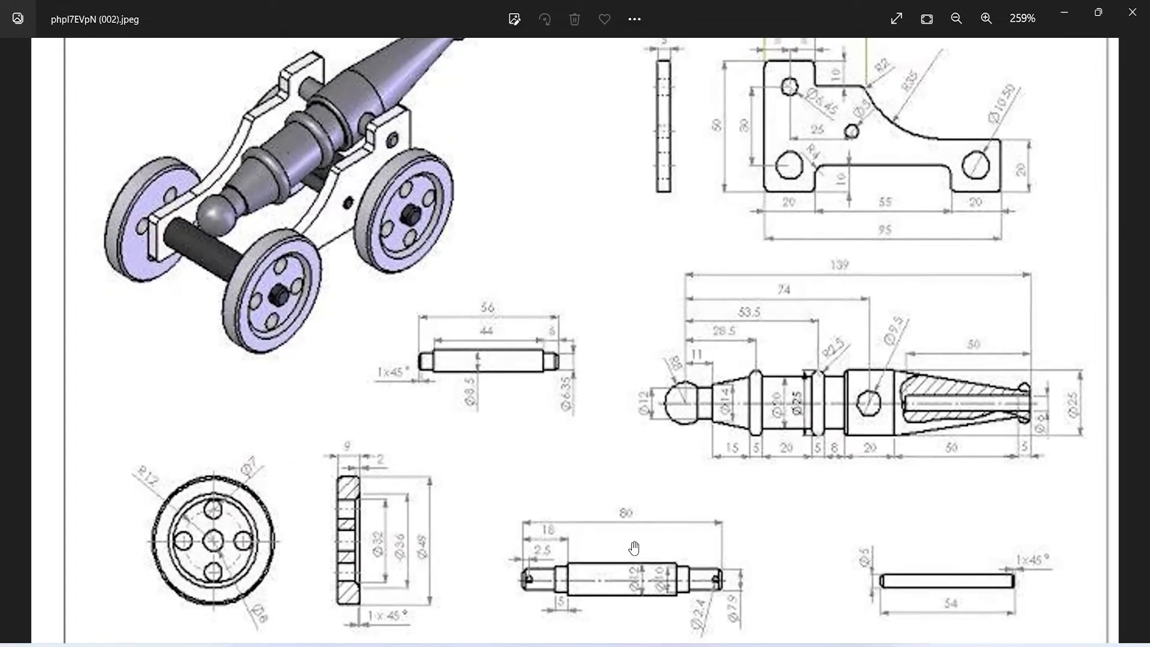
pyautogui.moveTo(636, 549); pyautogui.dragTo(616, 434)
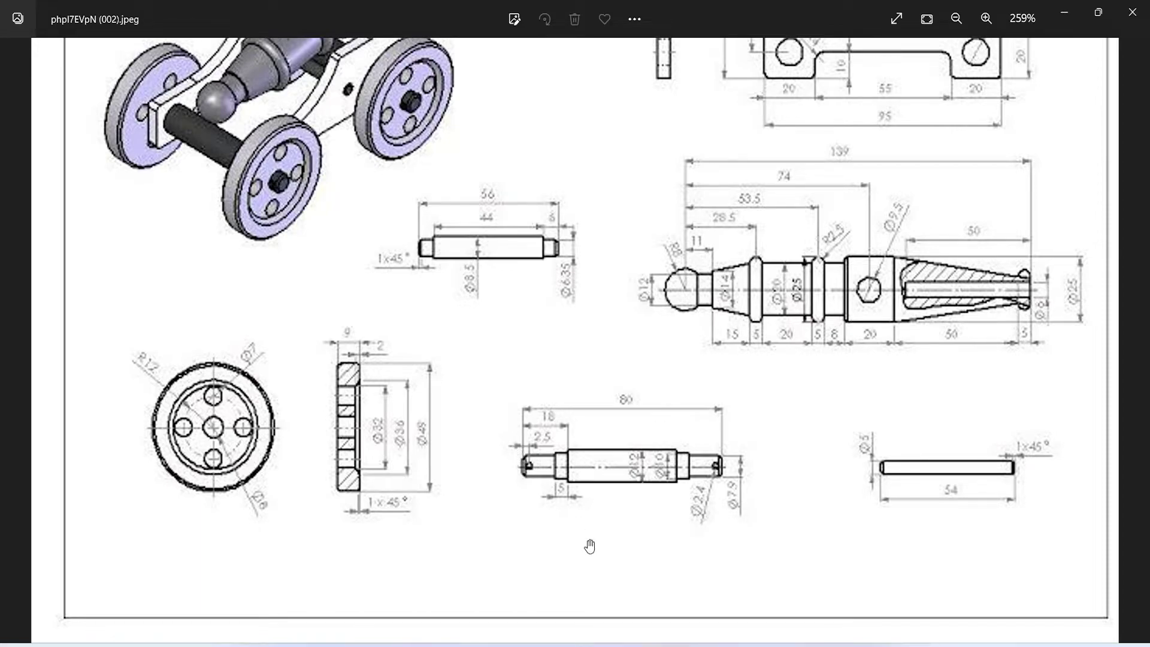
# Return to Fusion 360 and start, then finish, a sketch on the side plate's outer face
pyautogui.click(644, 635)
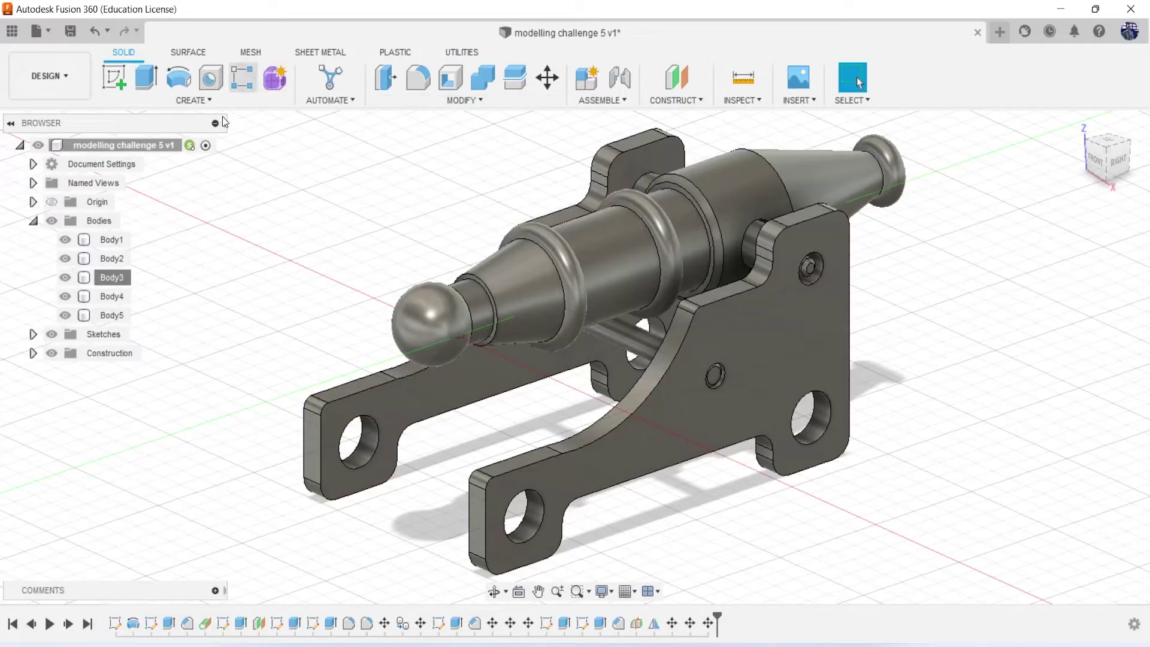
pyautogui.click(114, 76)
pyautogui.click(509, 300)
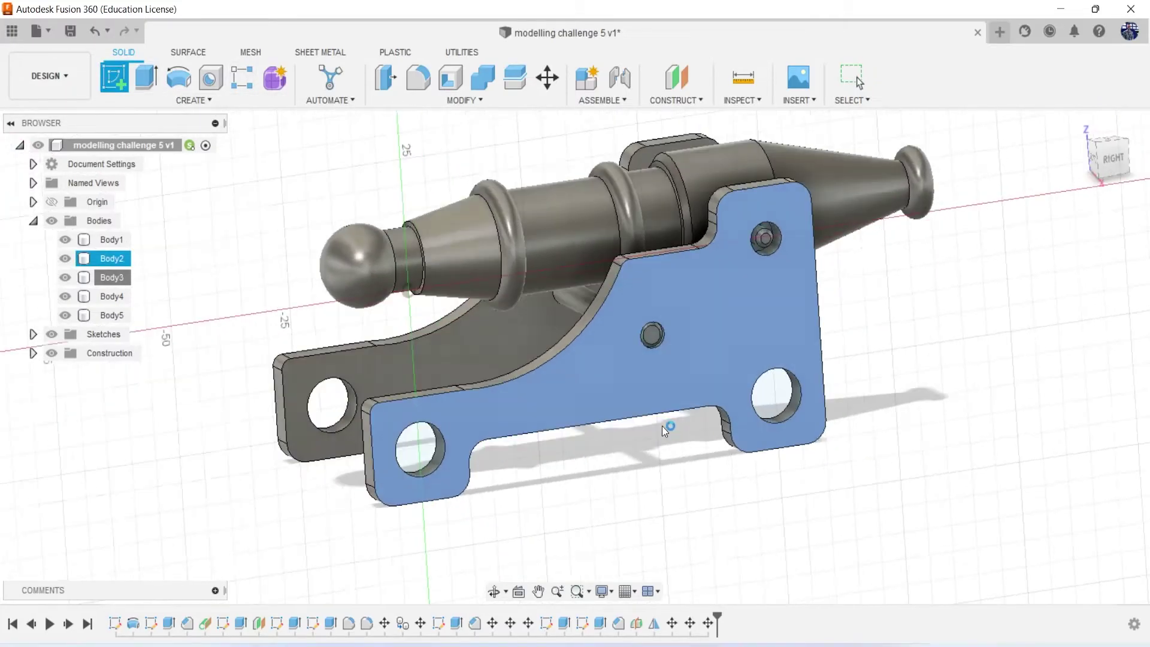
pyautogui.click(663, 426)
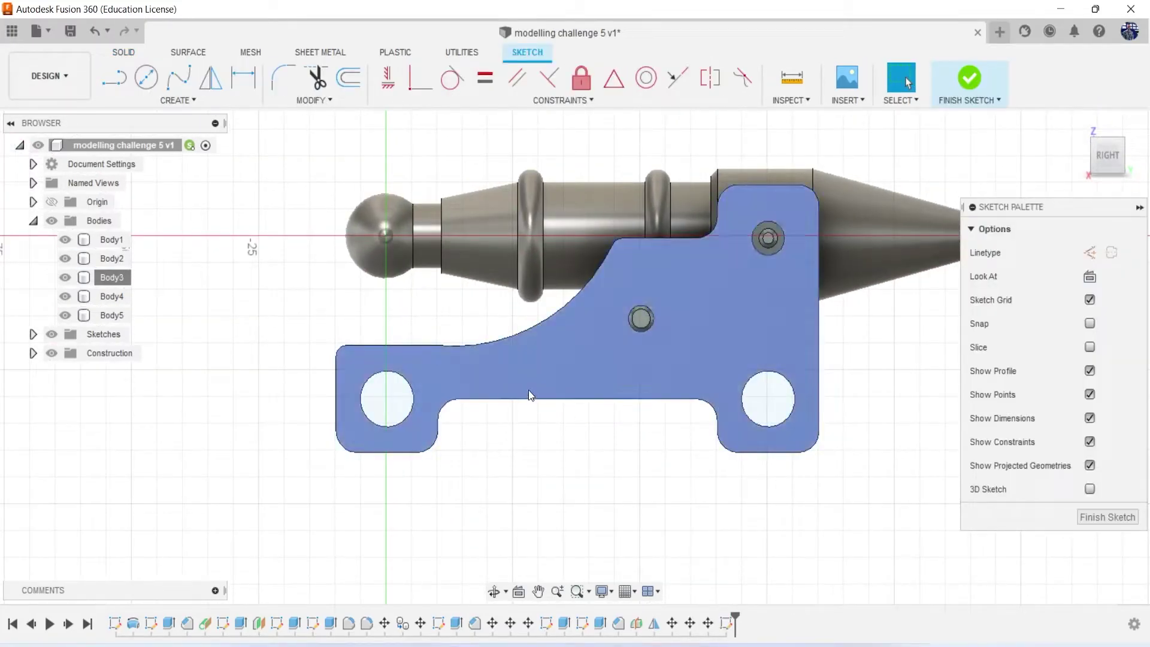
pyautogui.click(979, 93)
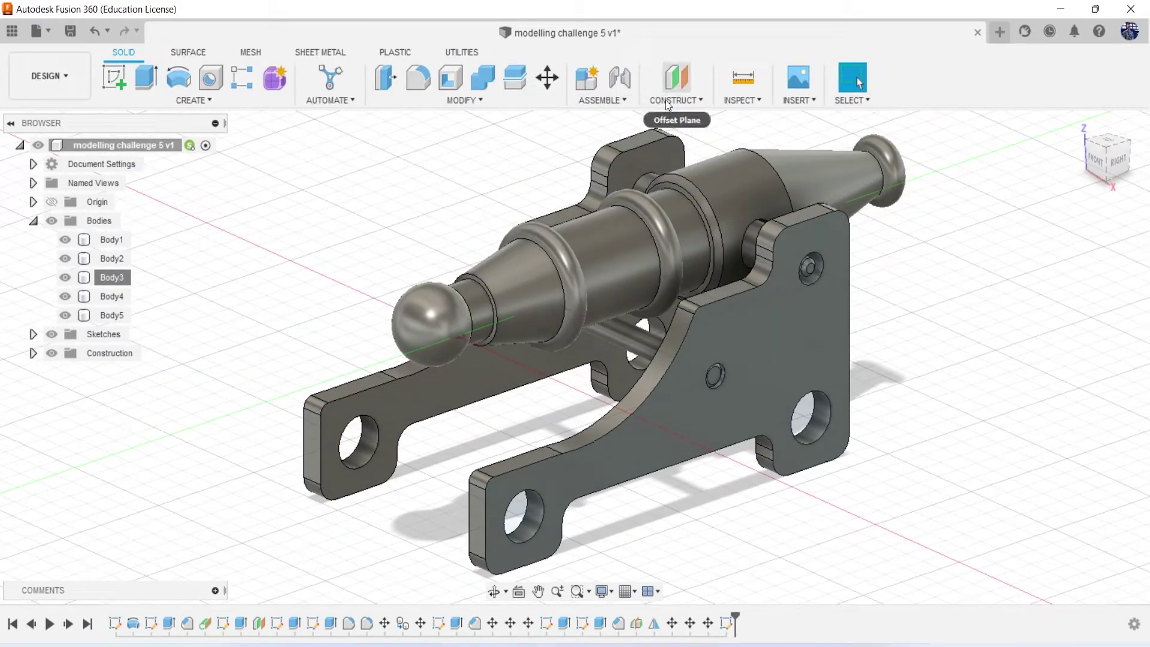
# Create a midplane between the faces of the two side plates
pyautogui.click(676, 99)
pyautogui.click(703, 168)
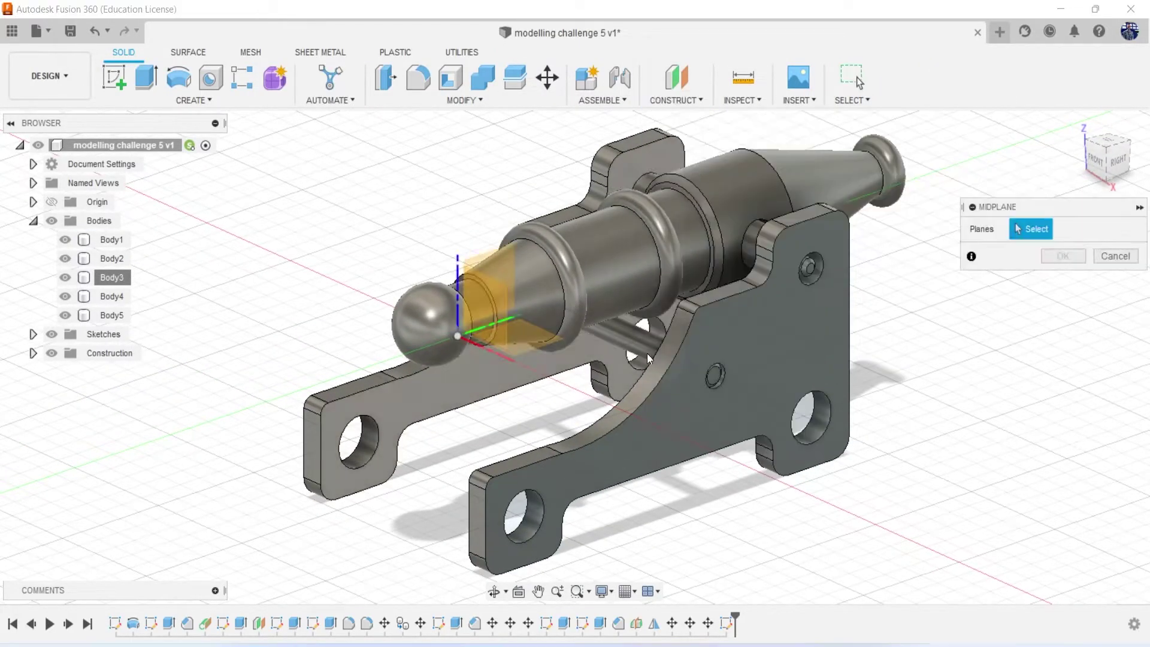
pyautogui.click(634, 441)
pyautogui.click(1106, 171)
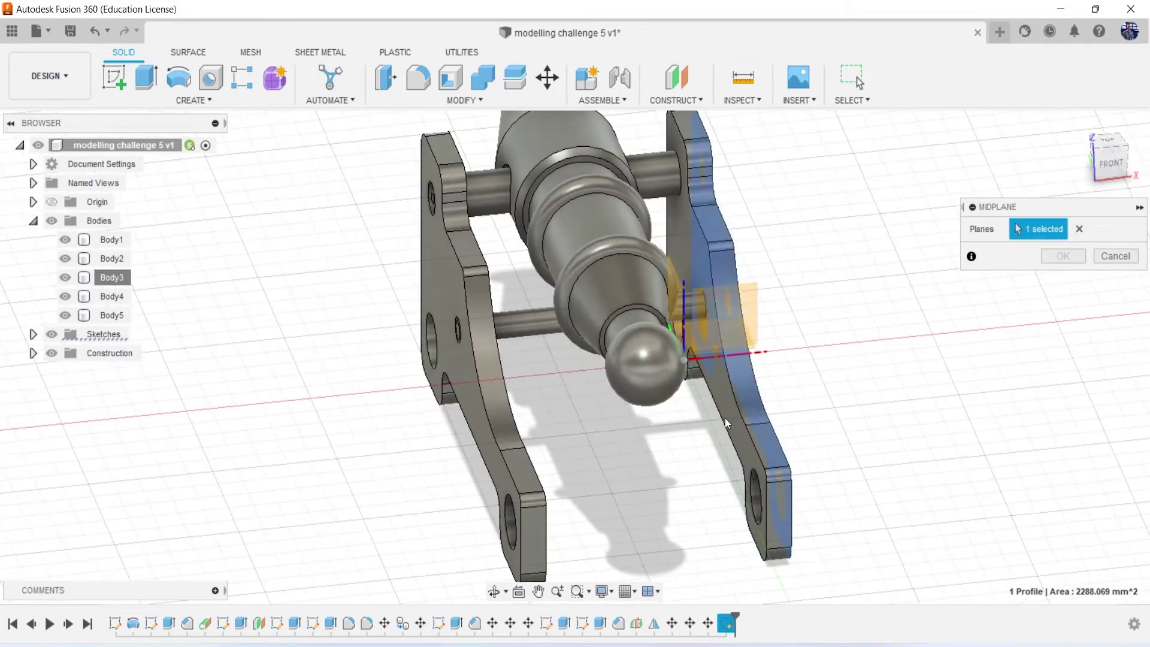
pyautogui.click(487, 400)
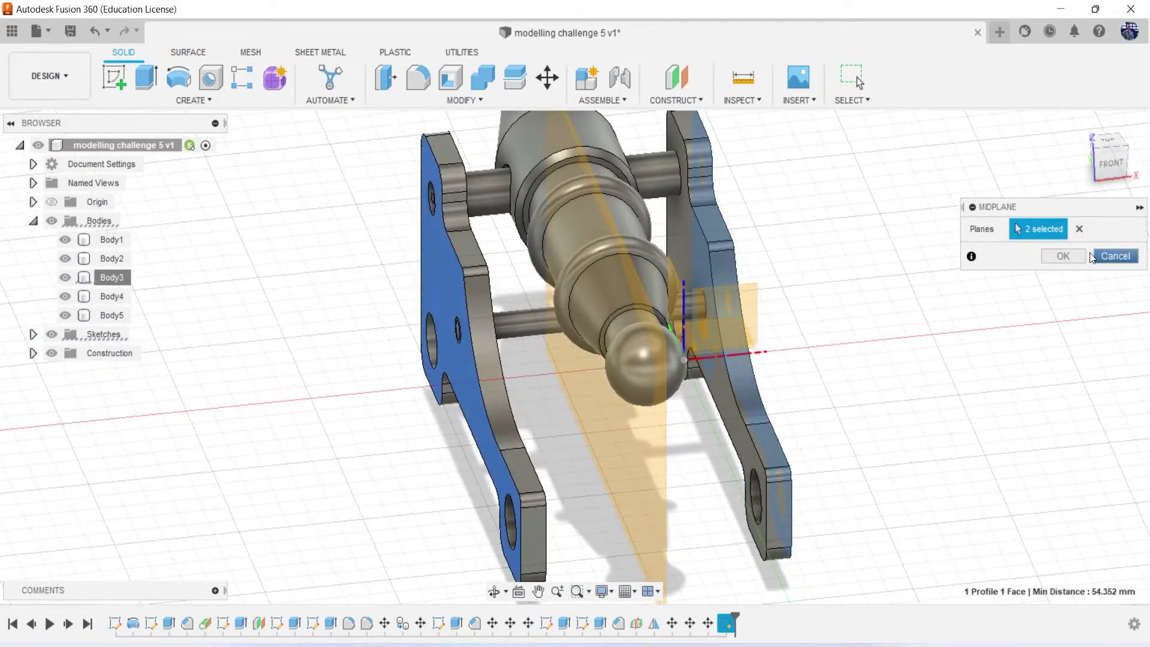
pyautogui.click(1069, 256)
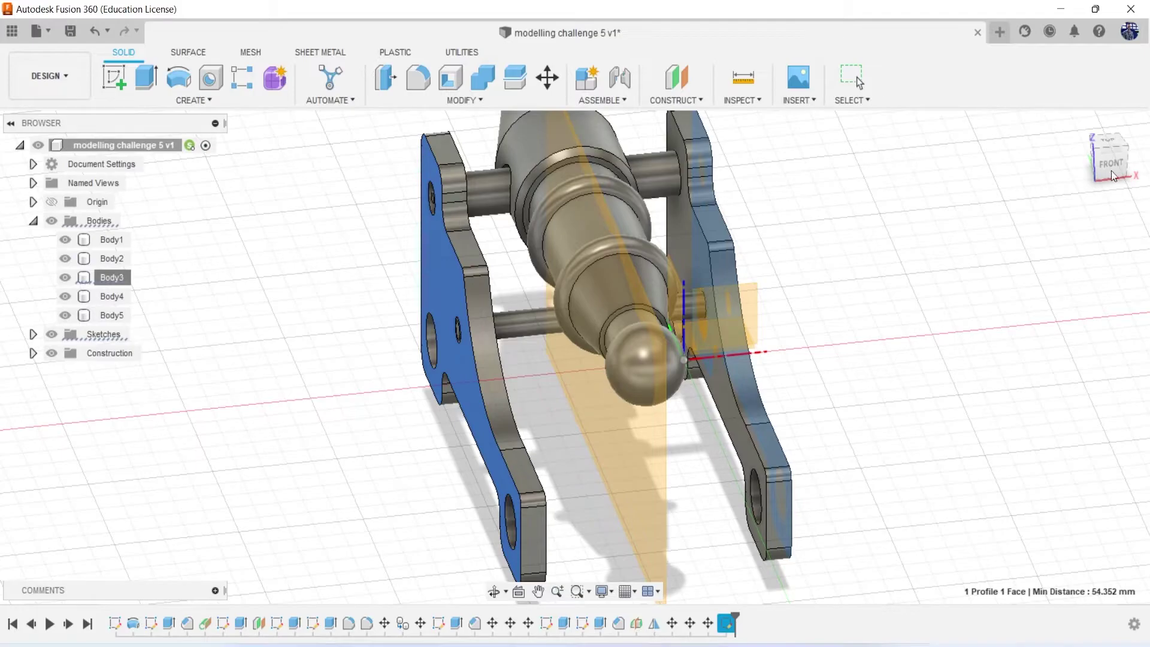
pyautogui.click(988, 304)
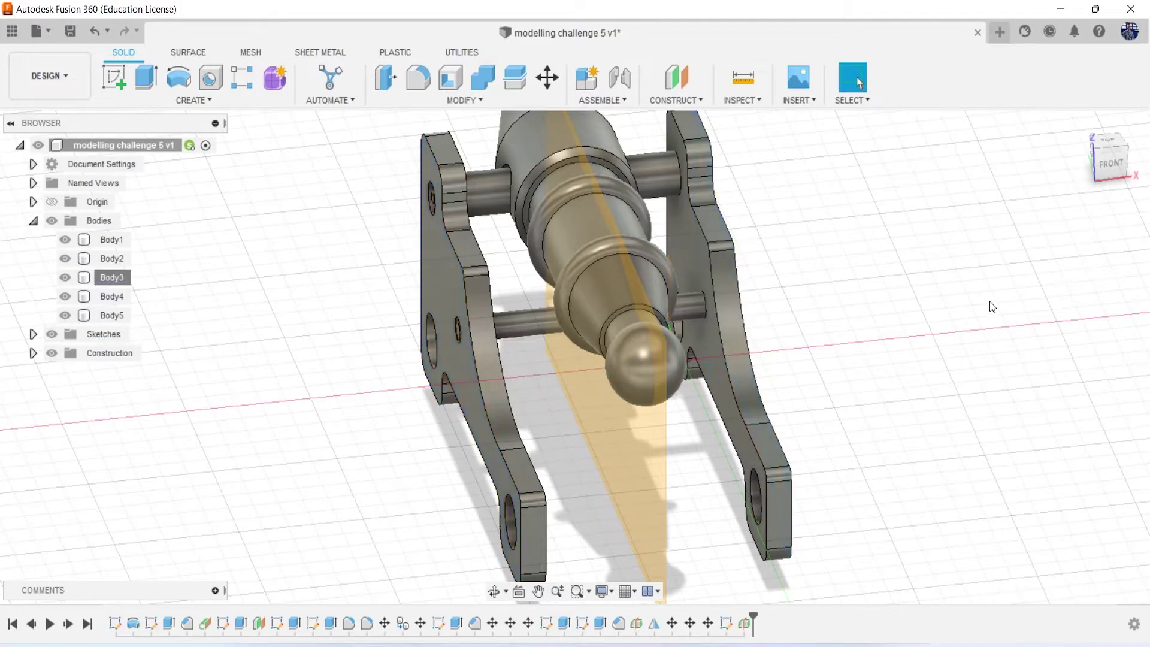
# Start a sketch on the midplane and project the side plate outline into it
pyautogui.click(120, 77)
pyautogui.click(689, 389)
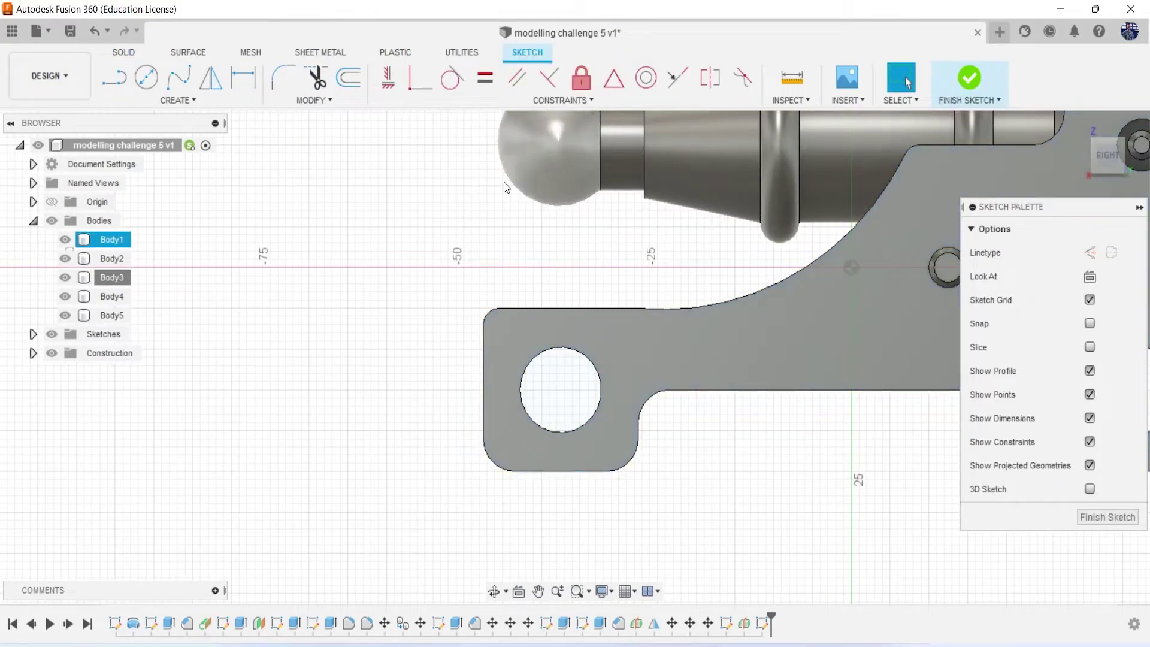
pyautogui.click(146, 76)
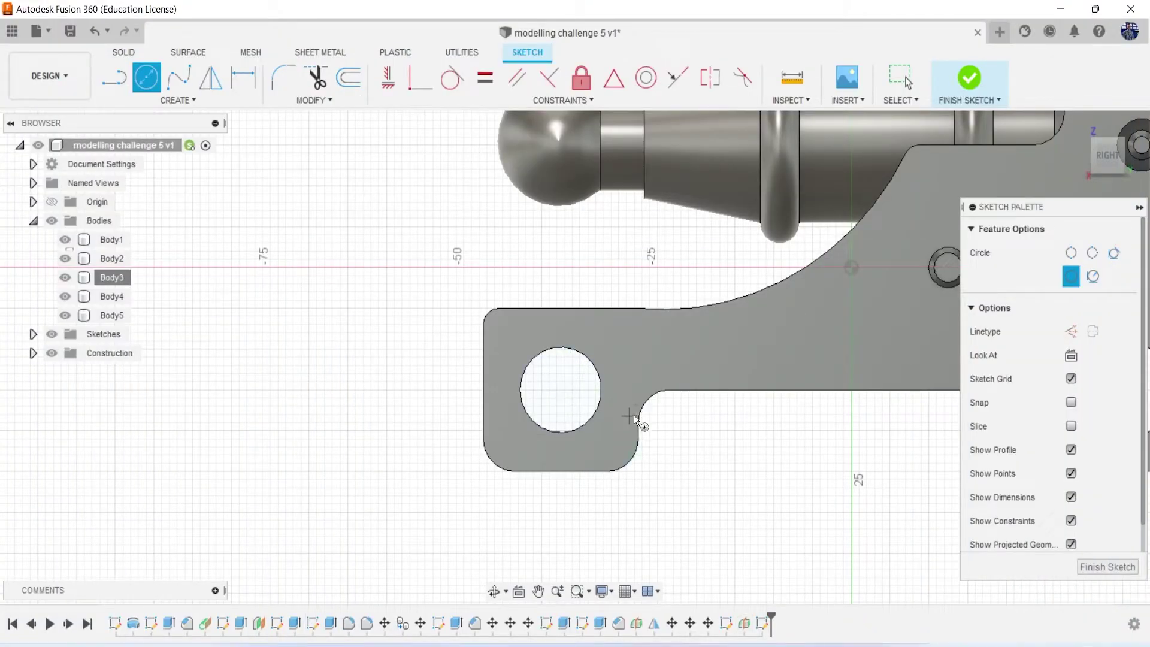
pyautogui.press('p')
pyautogui.click(620, 397)
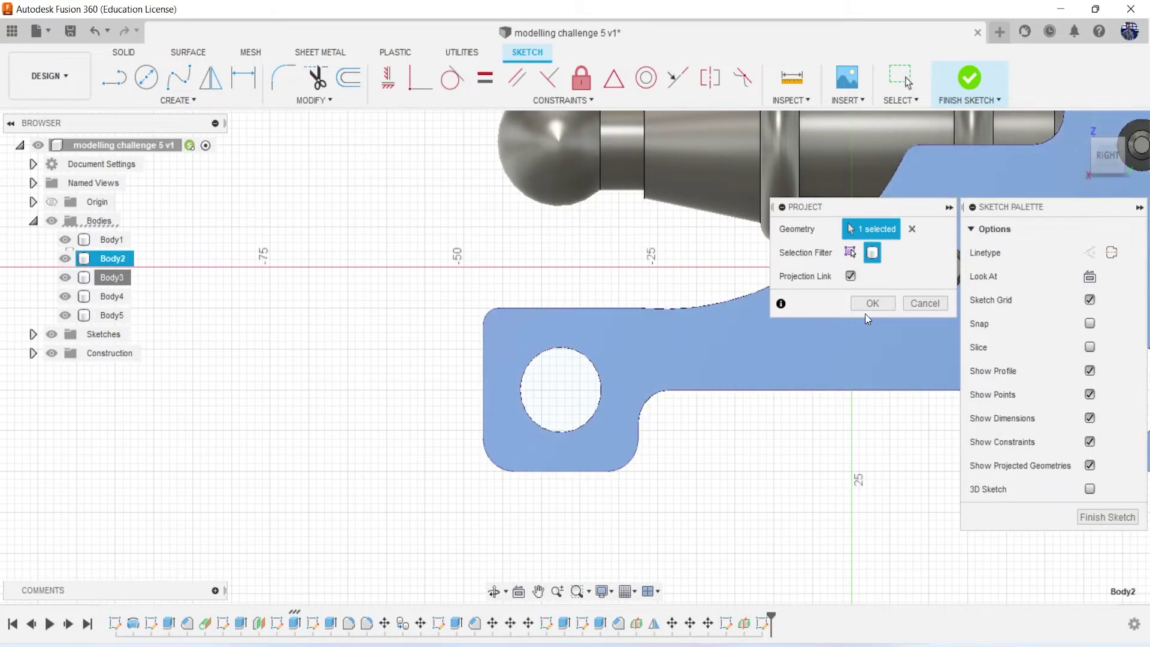
pyautogui.click(873, 303)
# Draw a 12 mm circle centred in the axle hole
pyautogui.press('c')
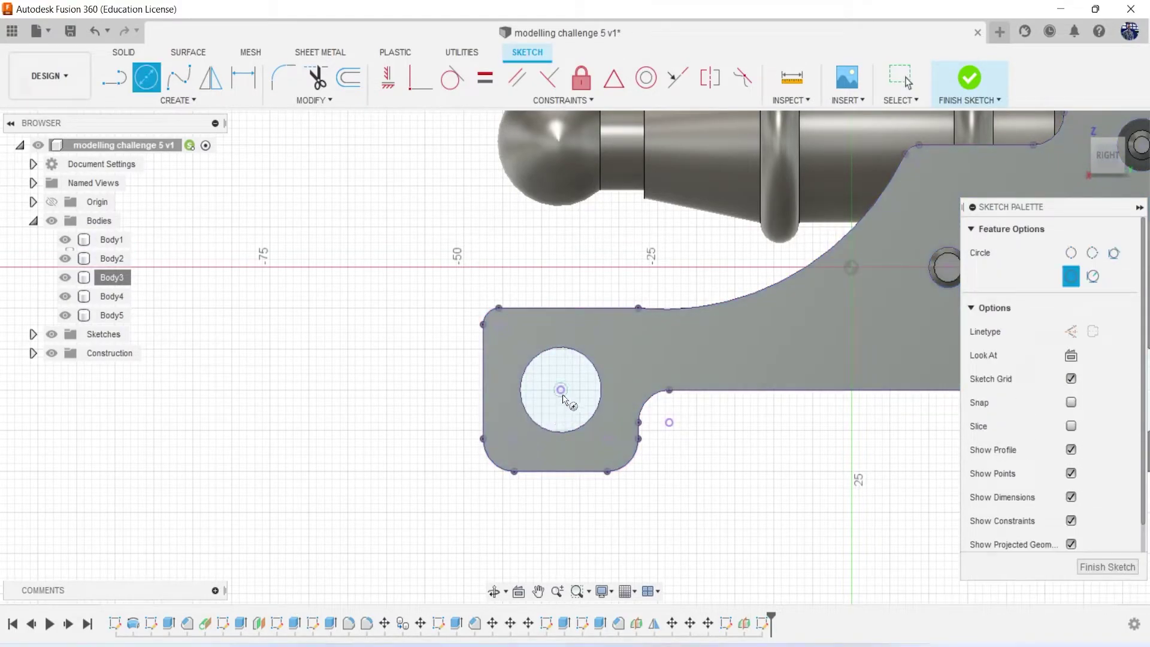
pyautogui.click(560, 389)
pyautogui.write('12')
pyautogui.press('Return')
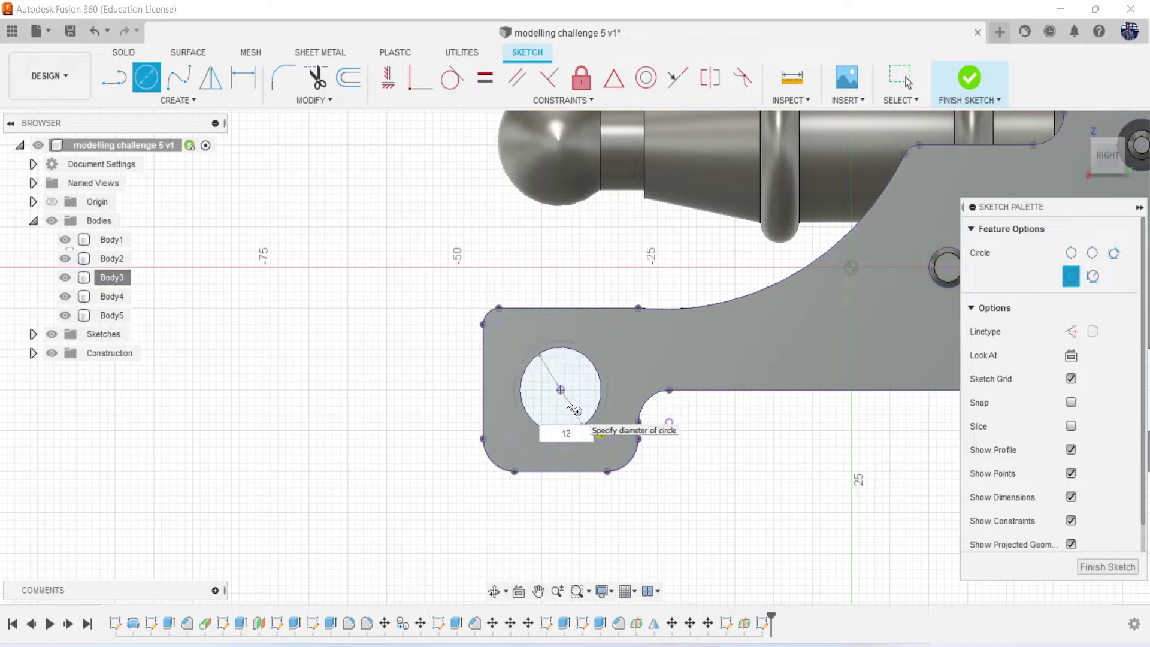
pyautogui.press('Return')
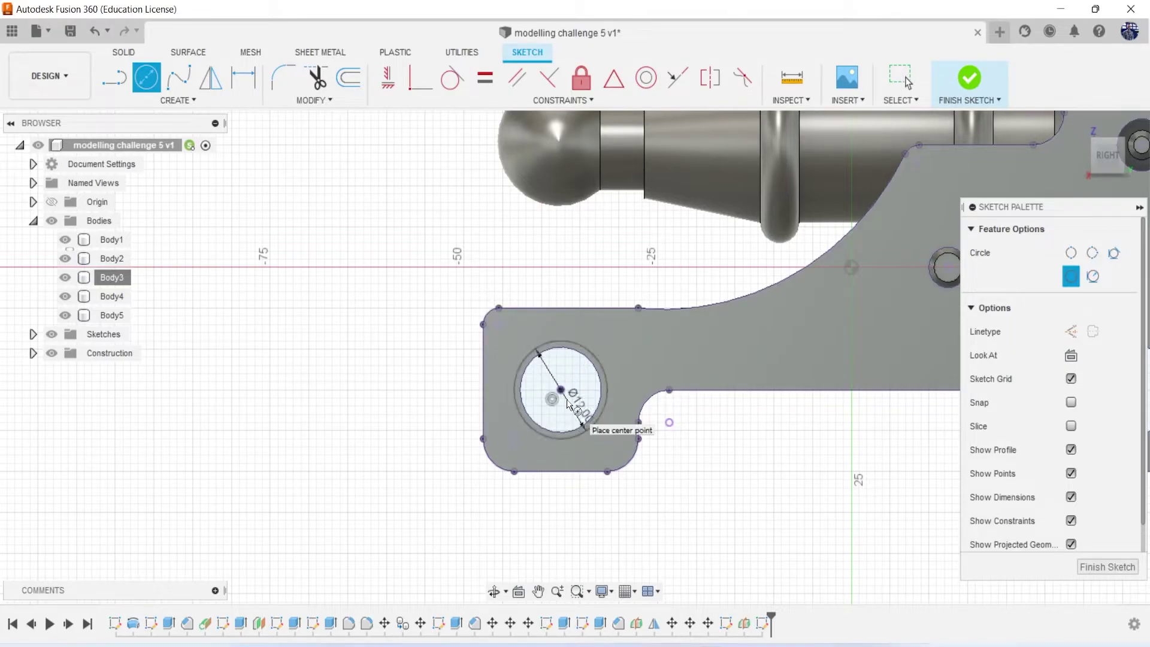
# Extrude both circle profiles symmetrically about the midplane
pyautogui.press('e')
pyautogui.click(556, 371)
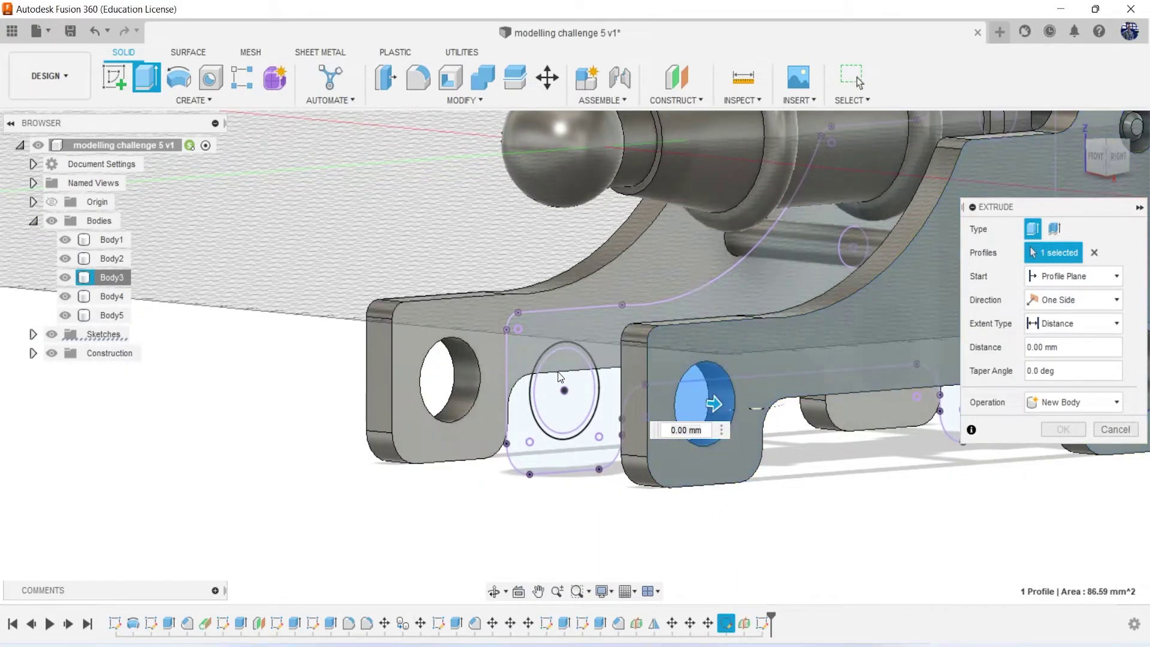
pyautogui.moveTo(713, 403); pyautogui.dragTo(440, 379)
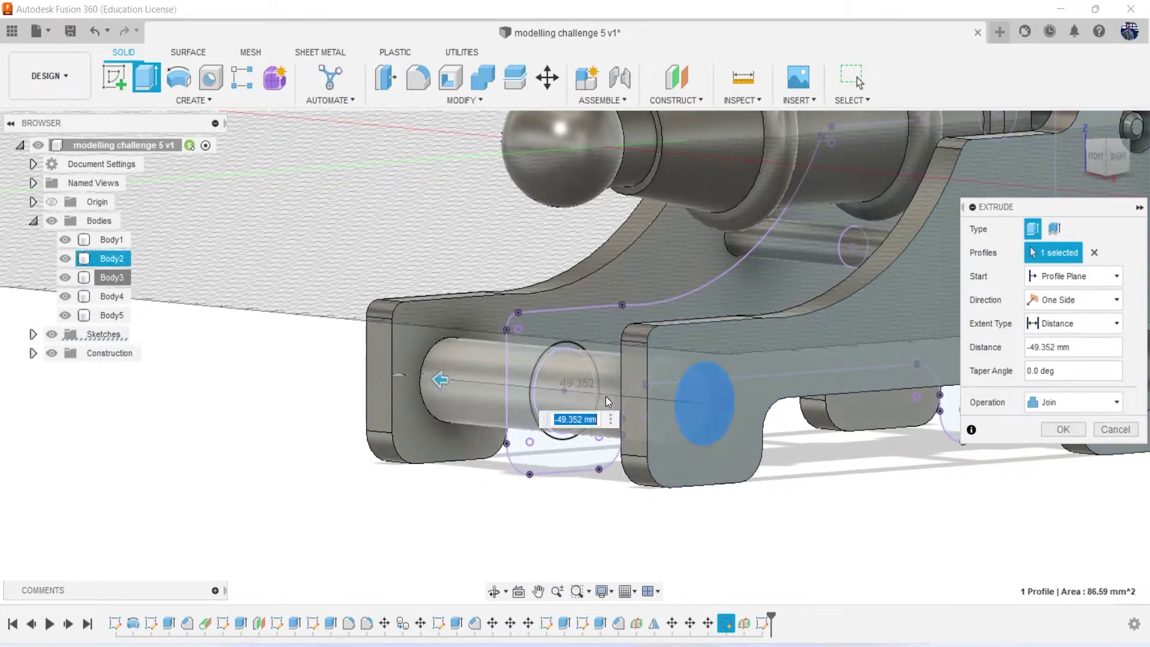
pyautogui.click(1094, 253)
pyautogui.click(576, 376)
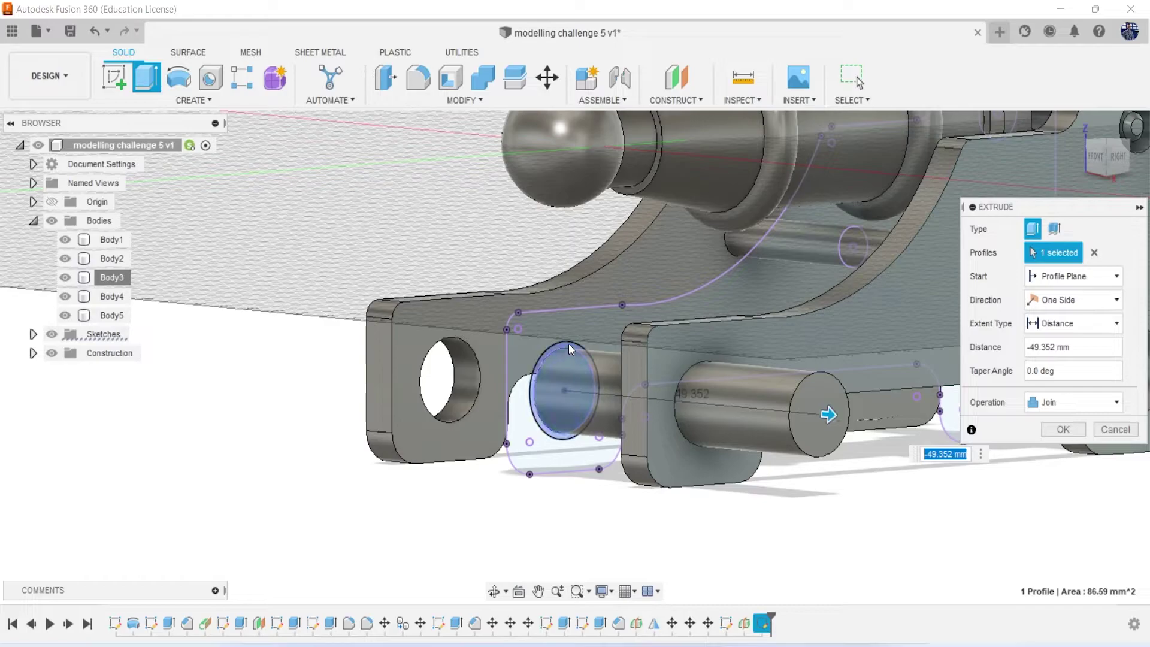
pyautogui.click(569, 343)
pyautogui.moveTo(859, 412); pyautogui.dragTo(692, 409)
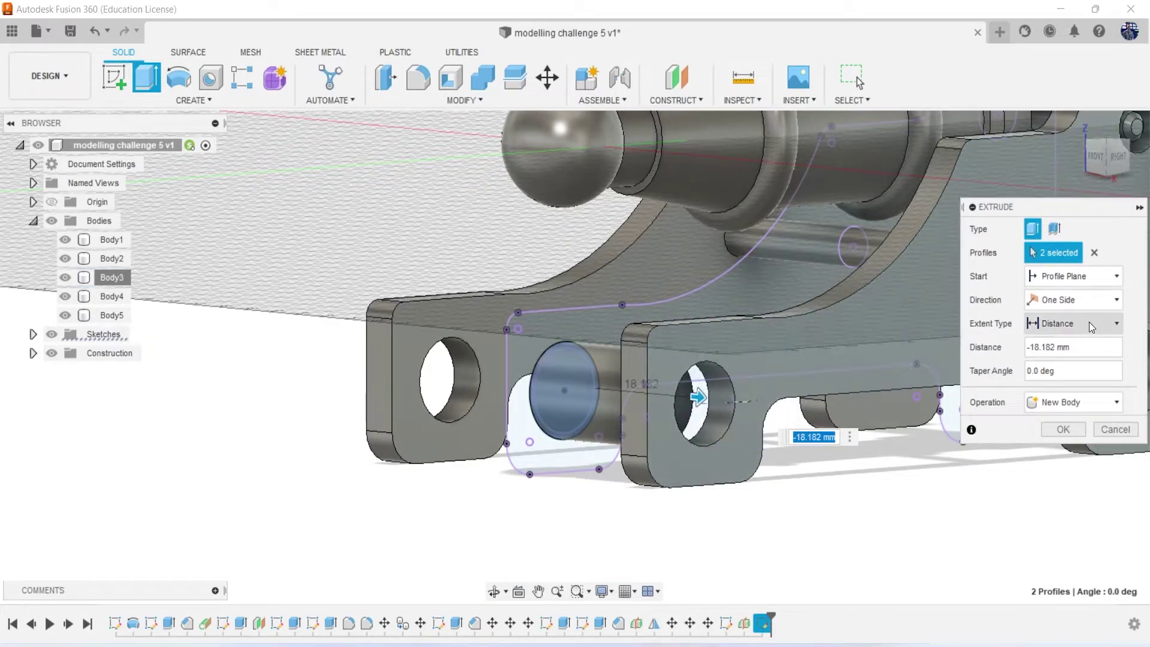
pyautogui.click(1066, 299)
pyautogui.click(1061, 355)
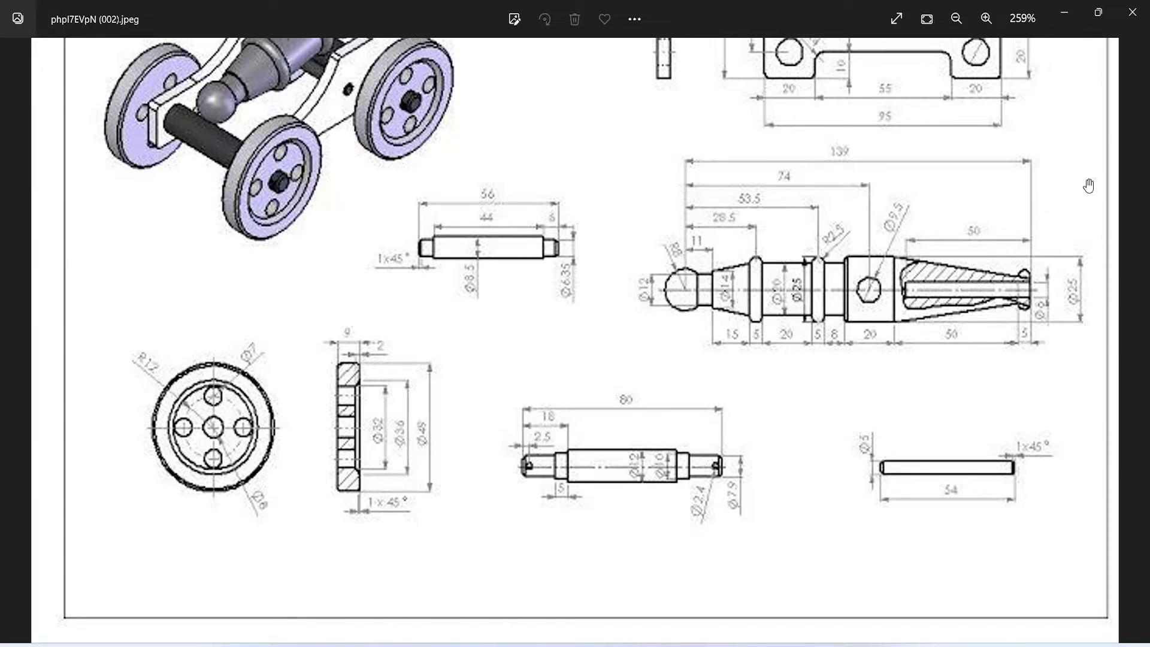
# Enter the extrusion distance as an expression of about 80 − 36 mm
pyautogui.click(1066, 12)
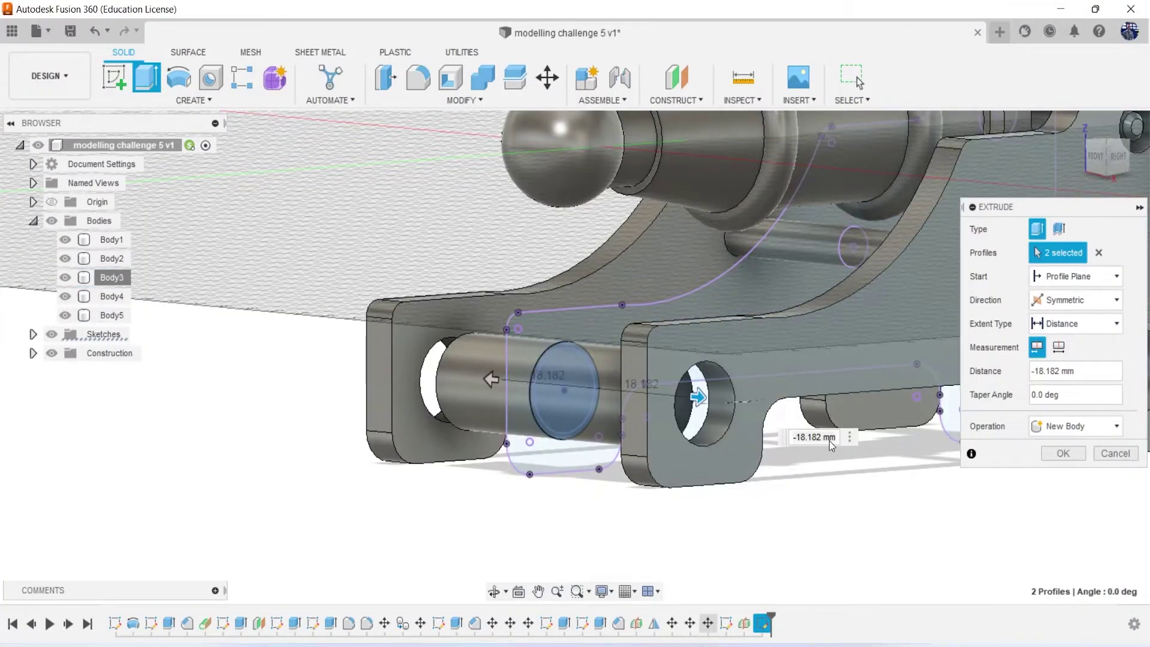
pyautogui.click(830, 442)
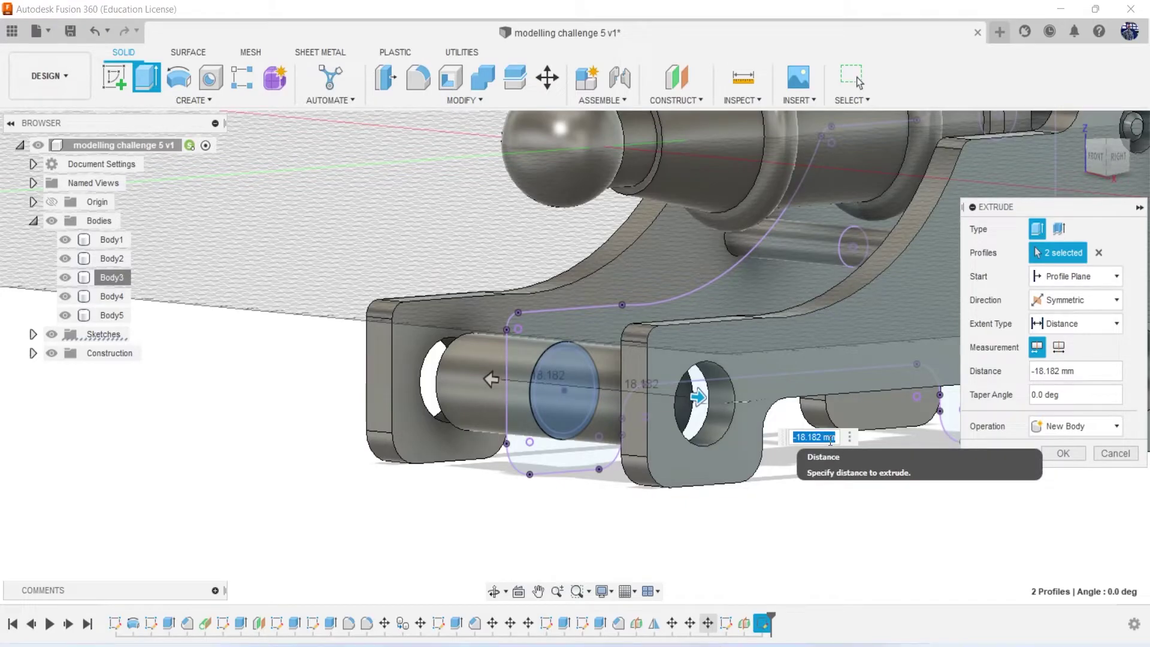
pyautogui.write('80-1')
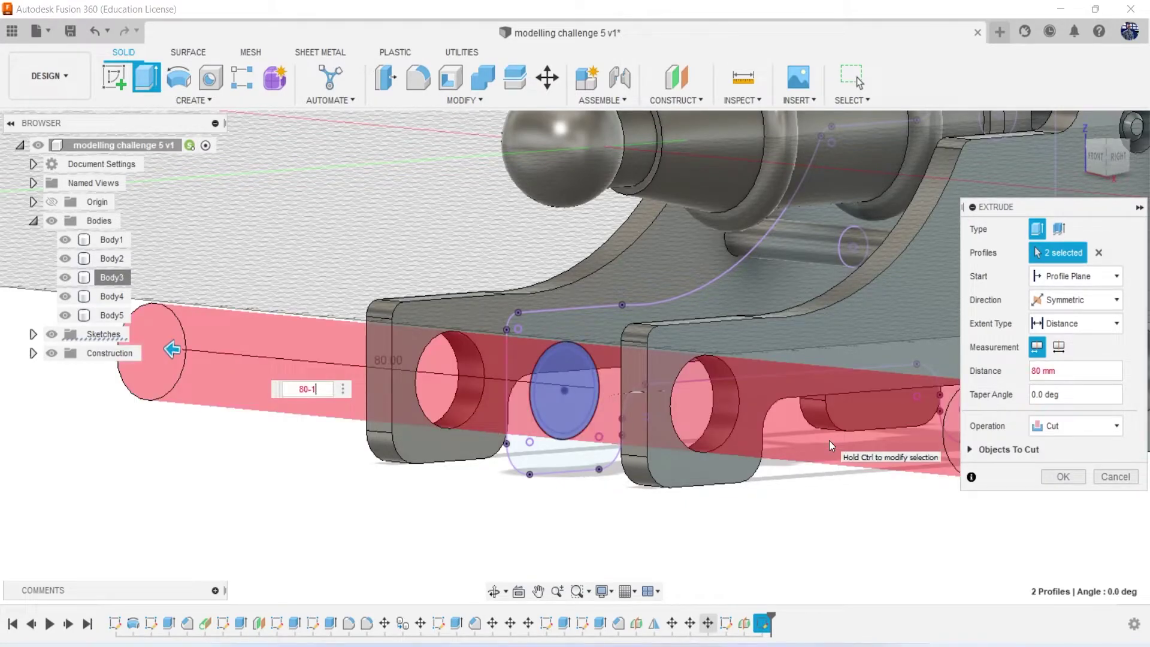
pyautogui.write('8')
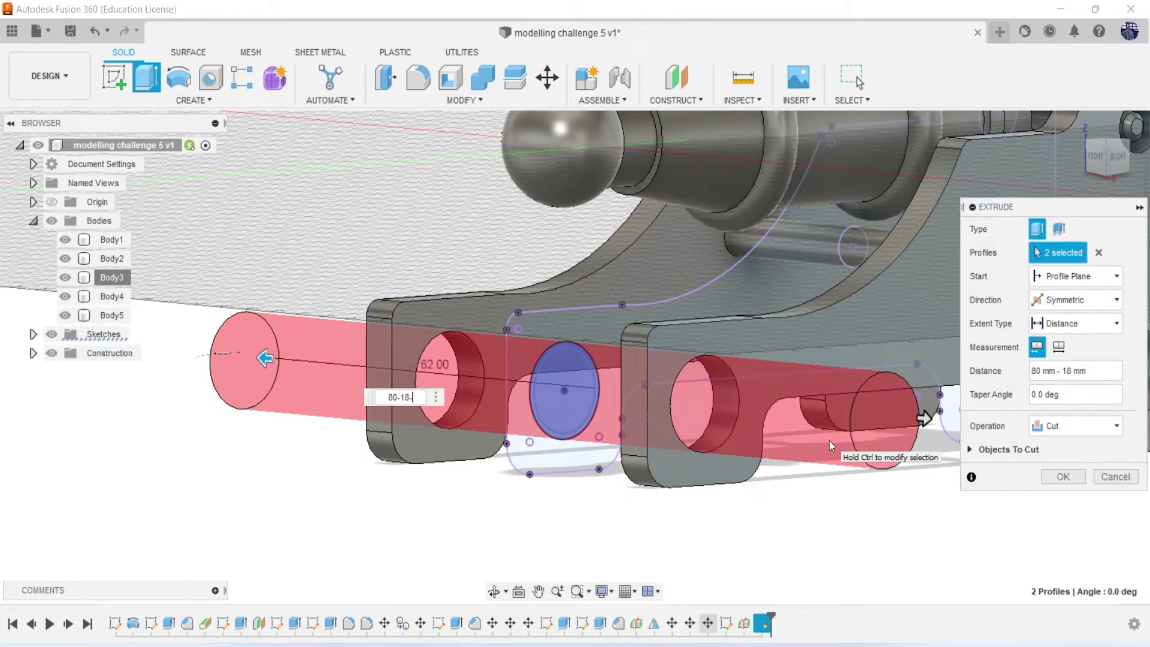
pyautogui.write('-18')
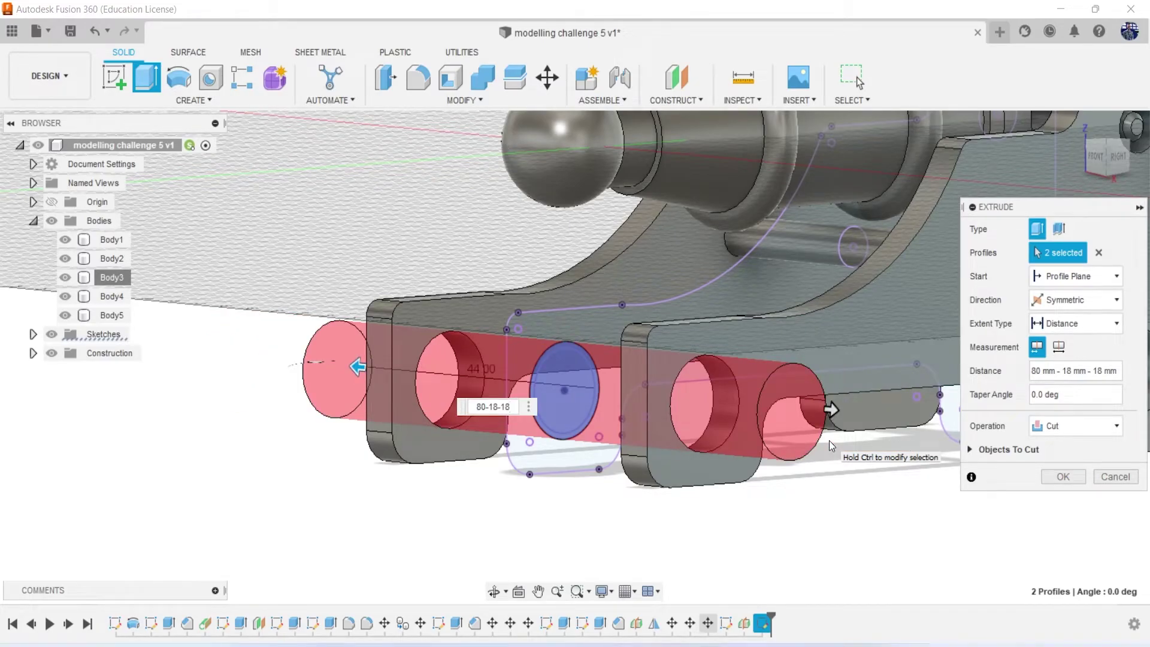
pyautogui.press('BackSpace')
pyautogui.press('BackSpace')
pyautogui.press('BackSpace')
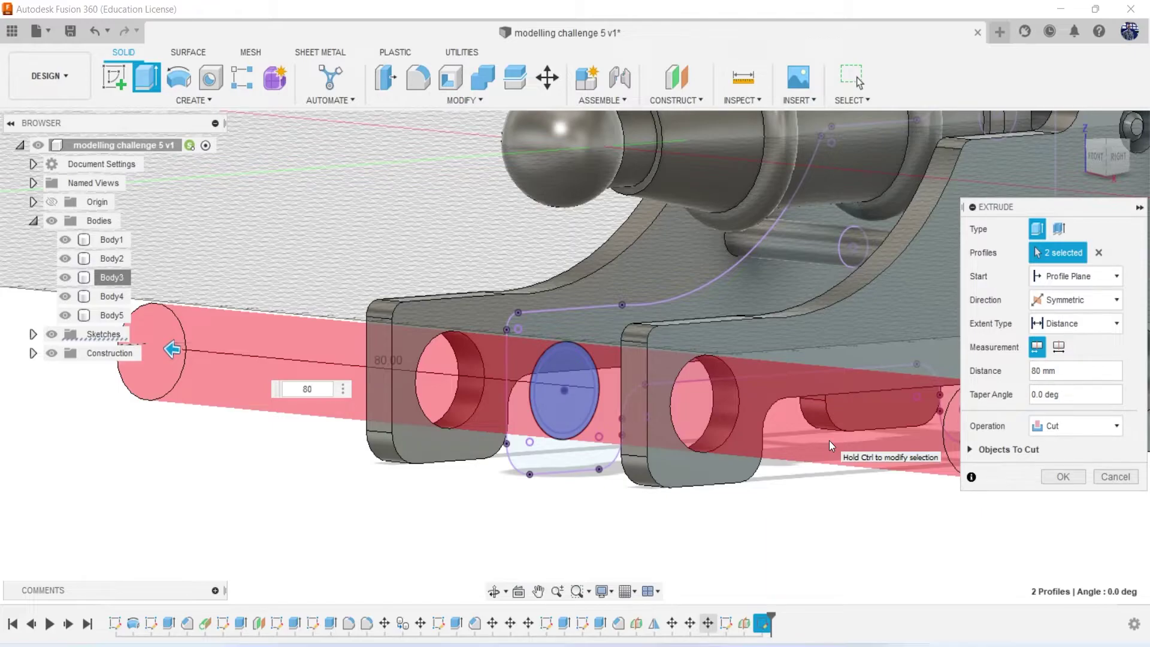
pyautogui.write('-36')
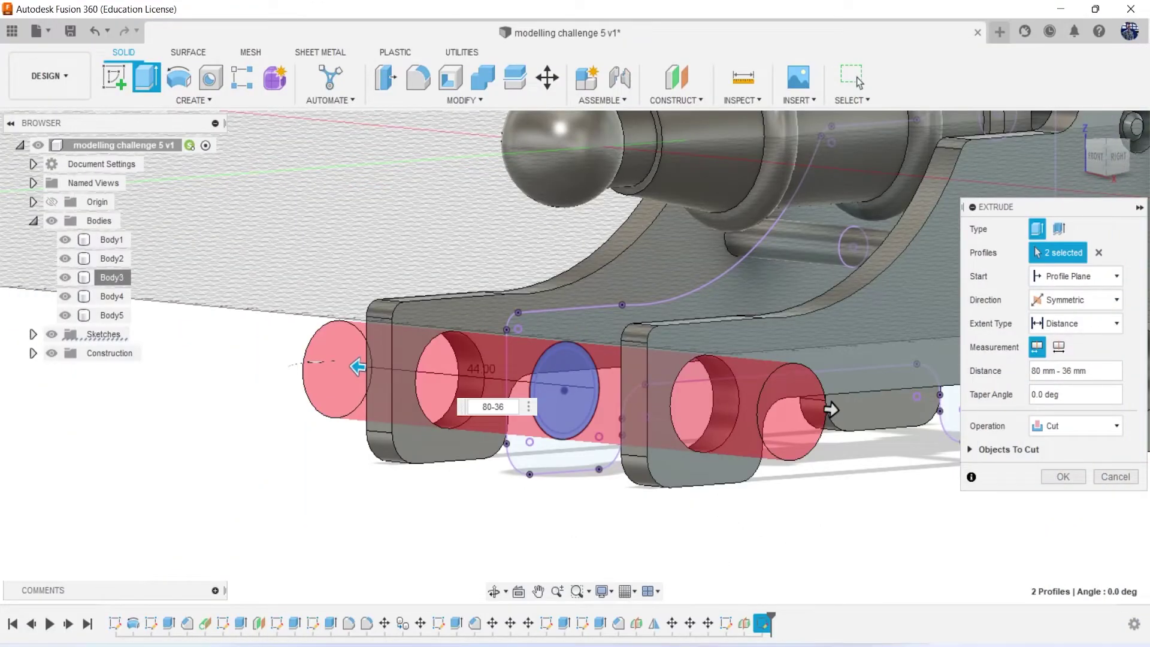
# Recheck the wheel and axle details in the reference drawing, then minimize Photos
pyautogui.hotkey('alt', 'Tab')
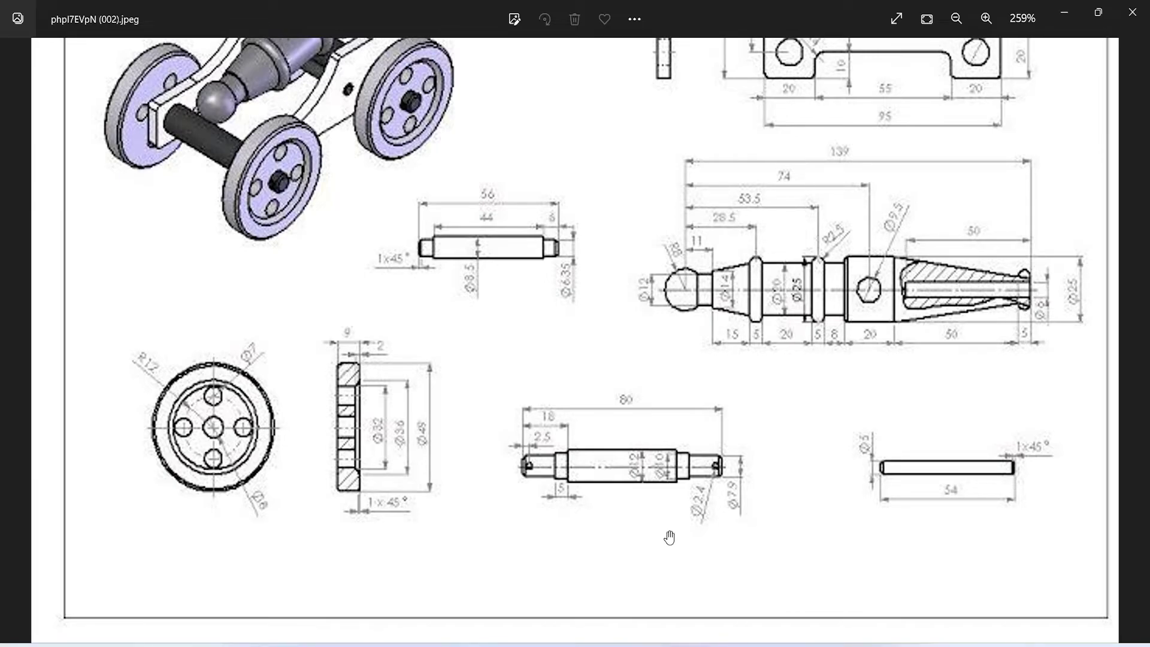
pyautogui.scroll(-2, 668, 530)
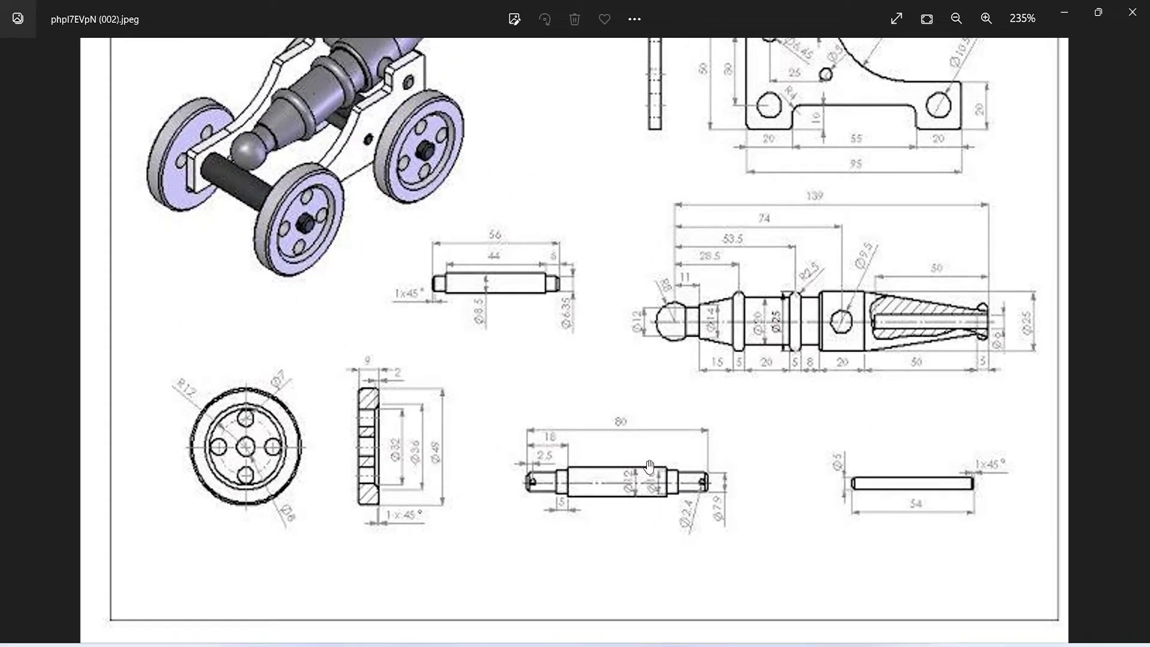
pyautogui.scroll(2, 608, 458)
pyautogui.scroll(-3, 556, 290)
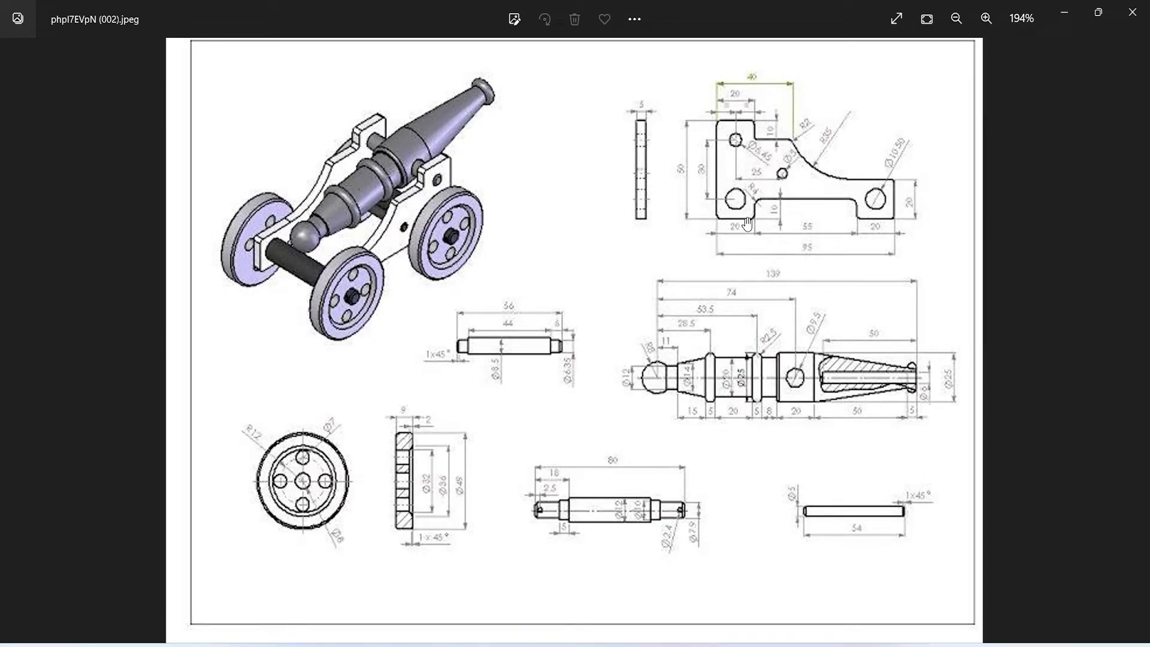
pyautogui.scroll(-2, 746, 218)
pyautogui.scroll(3, 731, 239)
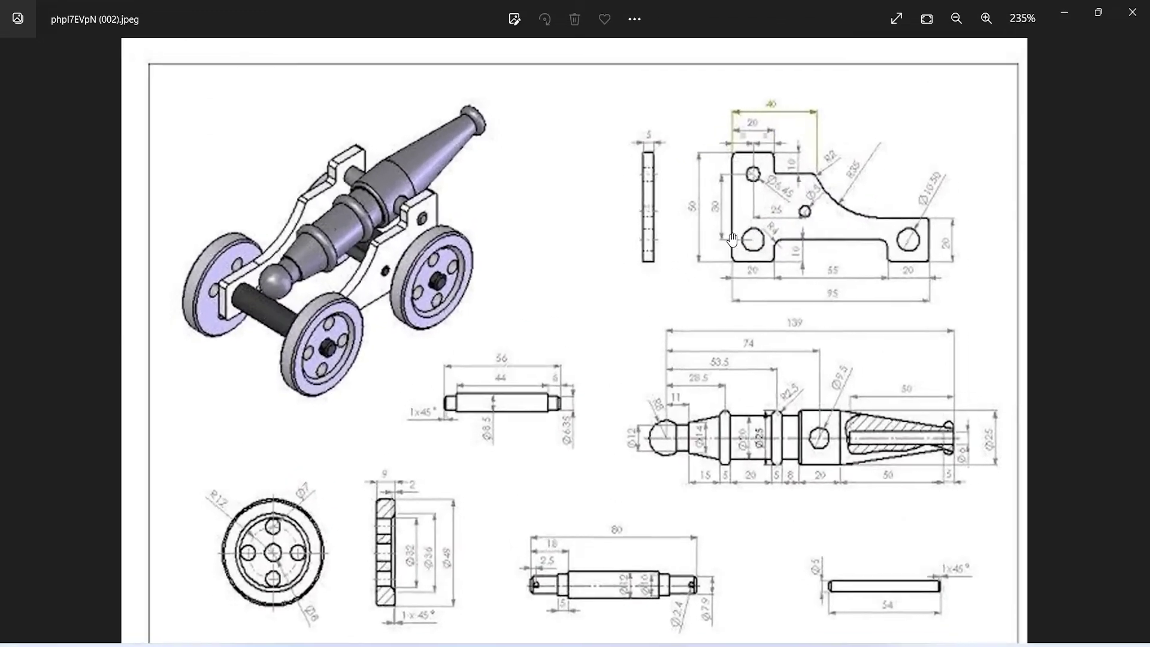
pyautogui.scroll(1, 732, 240)
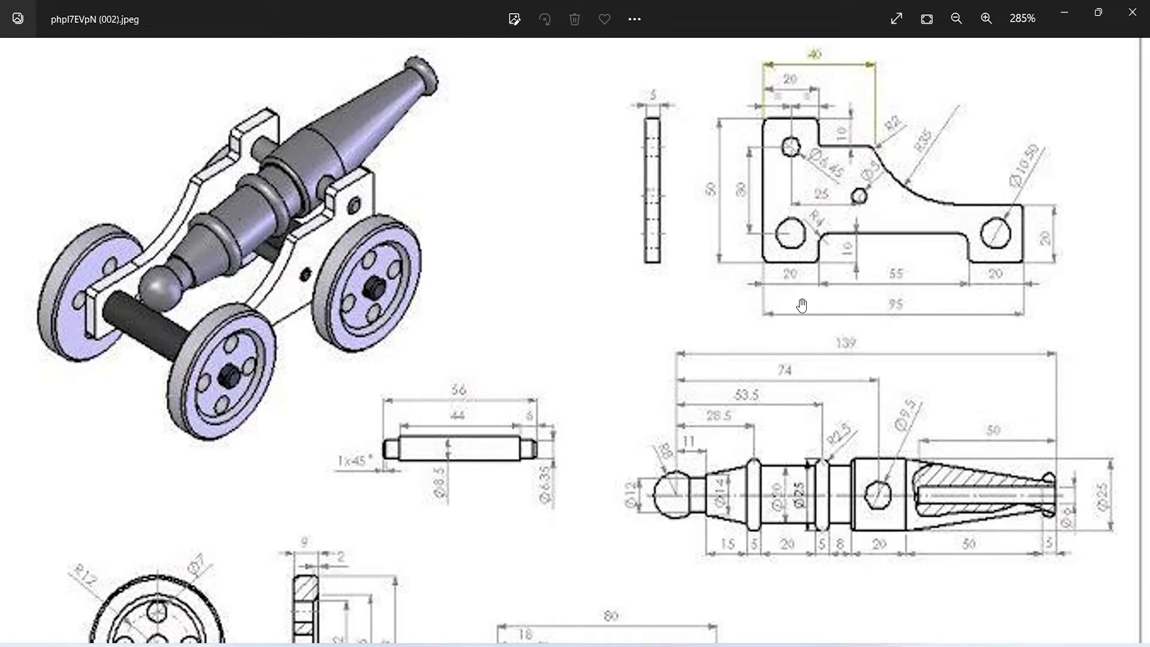
pyautogui.scroll(-1, 653, 472)
pyautogui.scroll(-2, 609, 521)
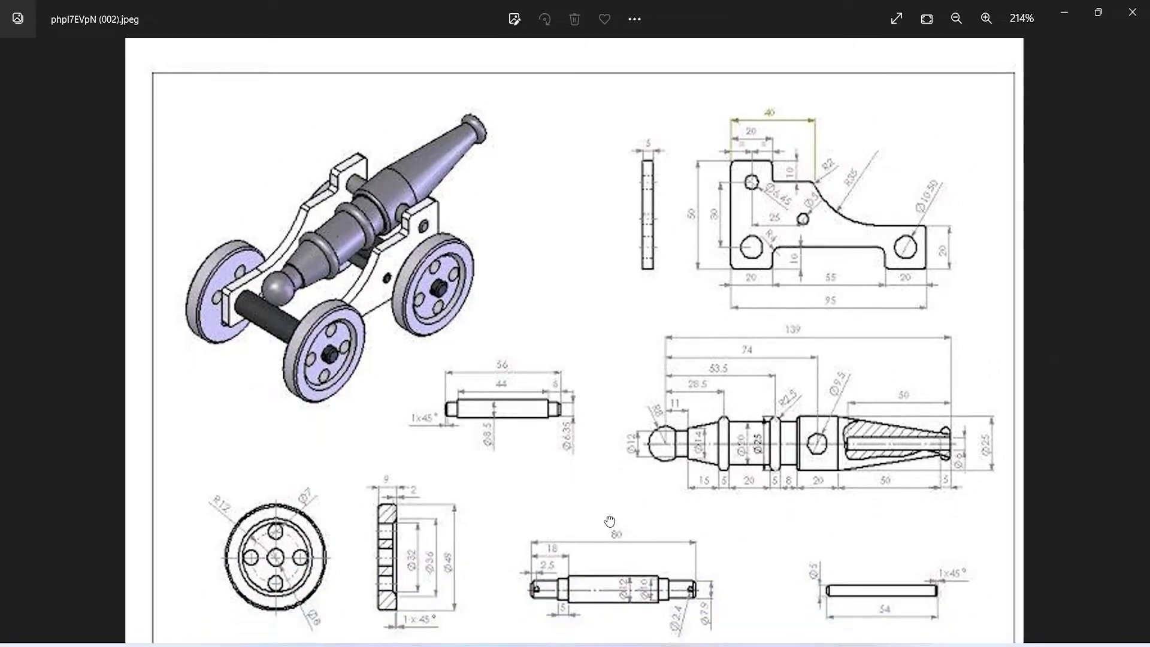
pyautogui.moveTo(610, 521); pyautogui.dragTo(609, 428)
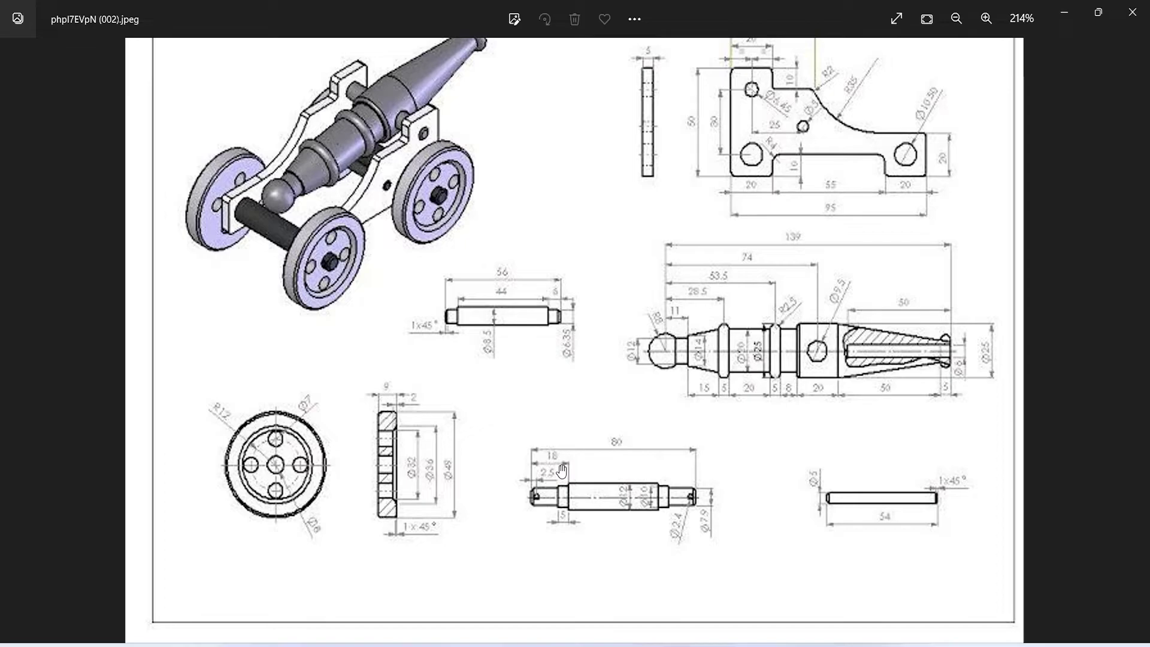
pyautogui.click(1061, 13)
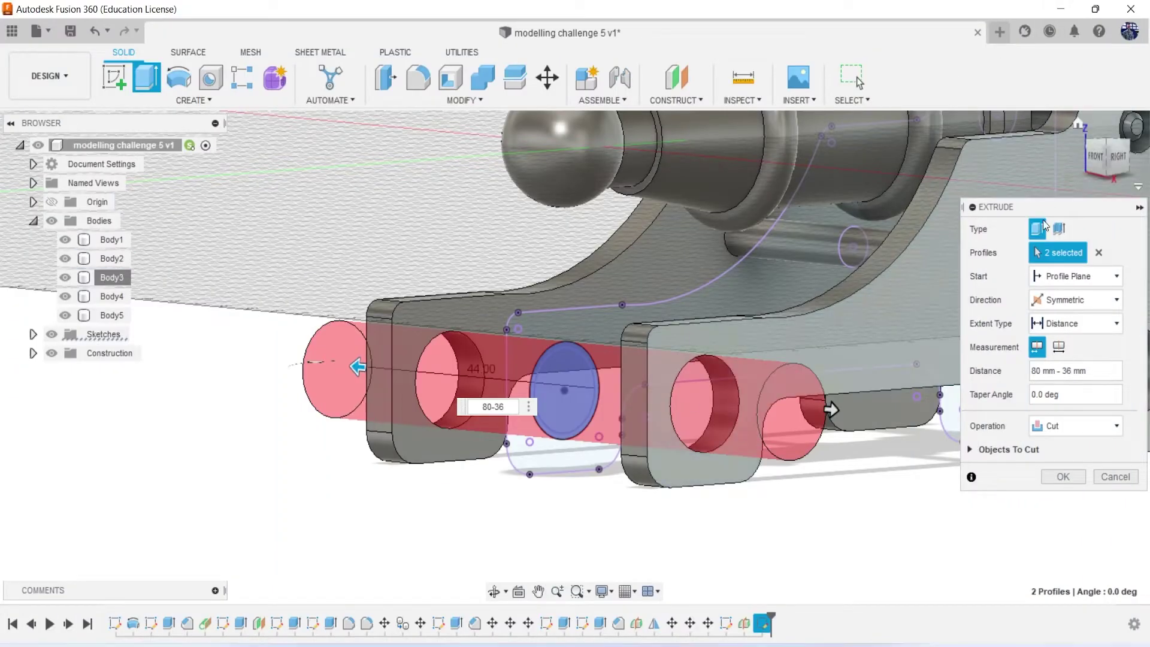
# Switch the extrude operation from Cut to New Body and confirm, creating axle Body6
pyautogui.click(1055, 427)
pyautogui.click(1081, 497)
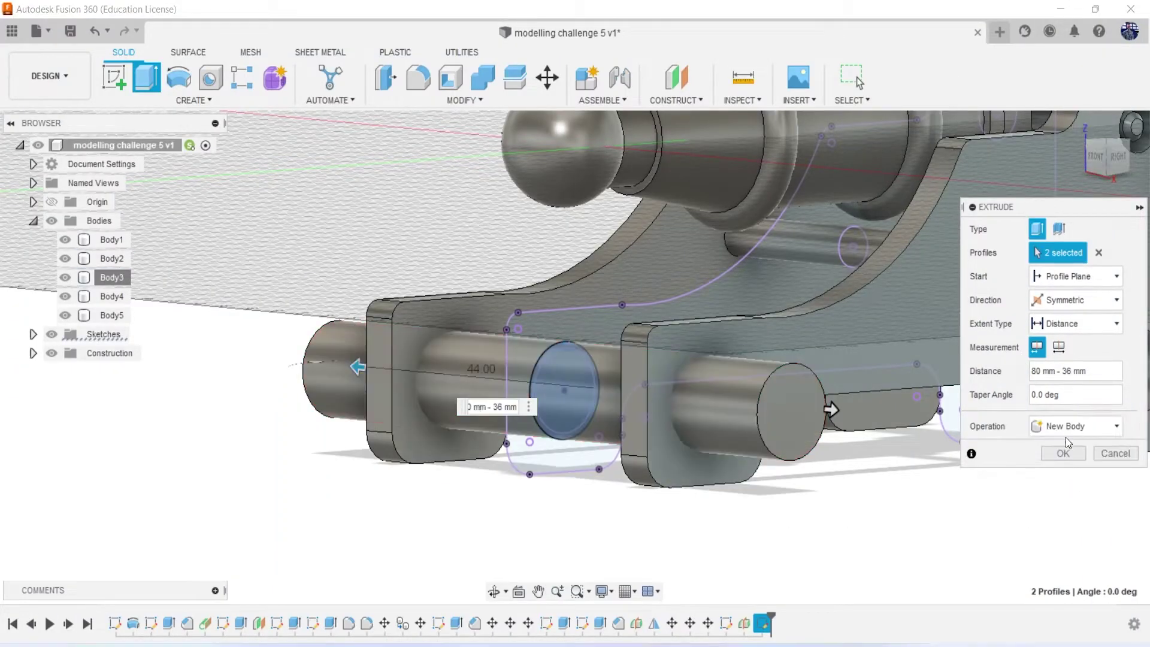
pyautogui.click(1057, 453)
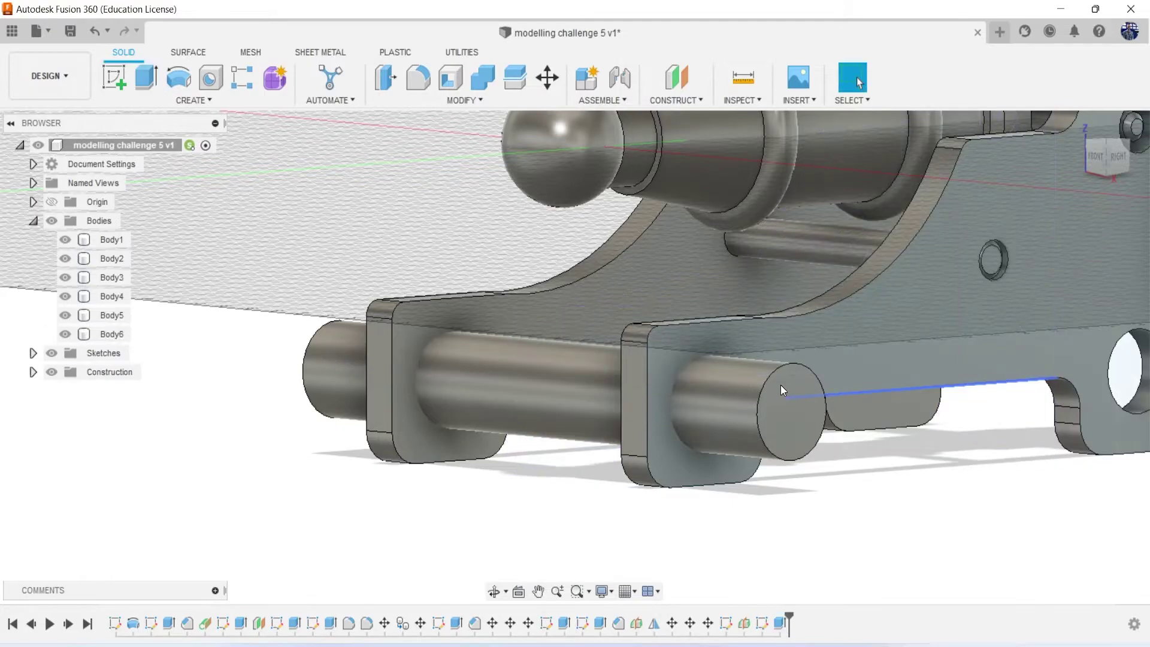
pyautogui.click(1099, 151)
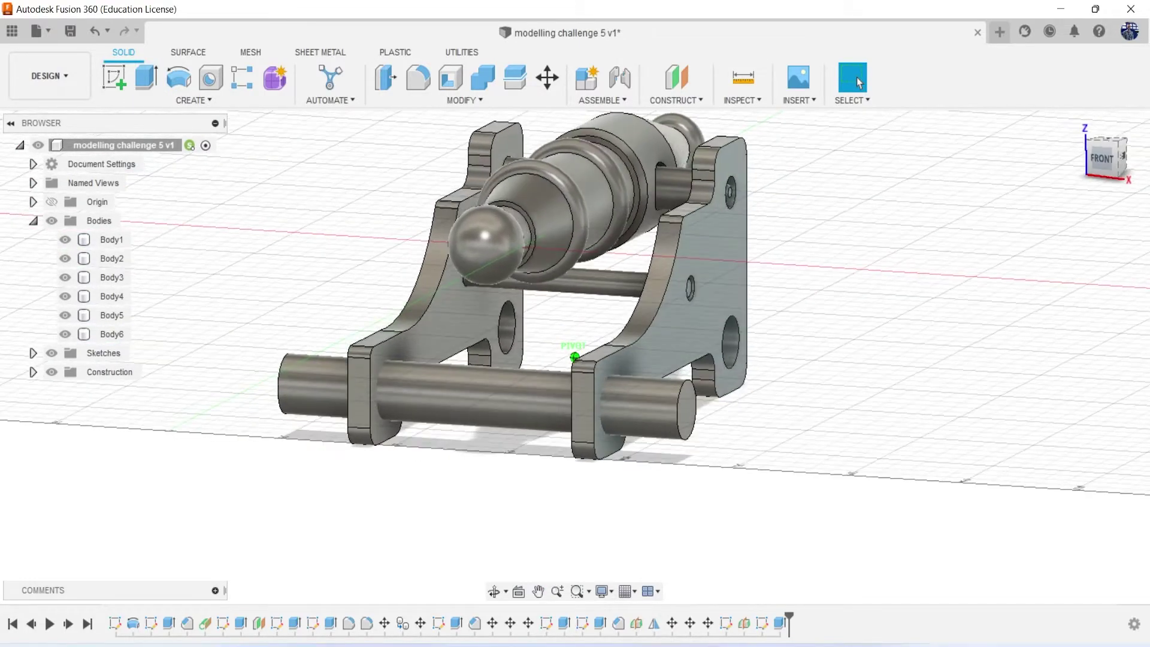
# Review the axle extrusion's distance via Edit Feature against the drawing, then begin a new sketch
pyautogui.click(692, 578)
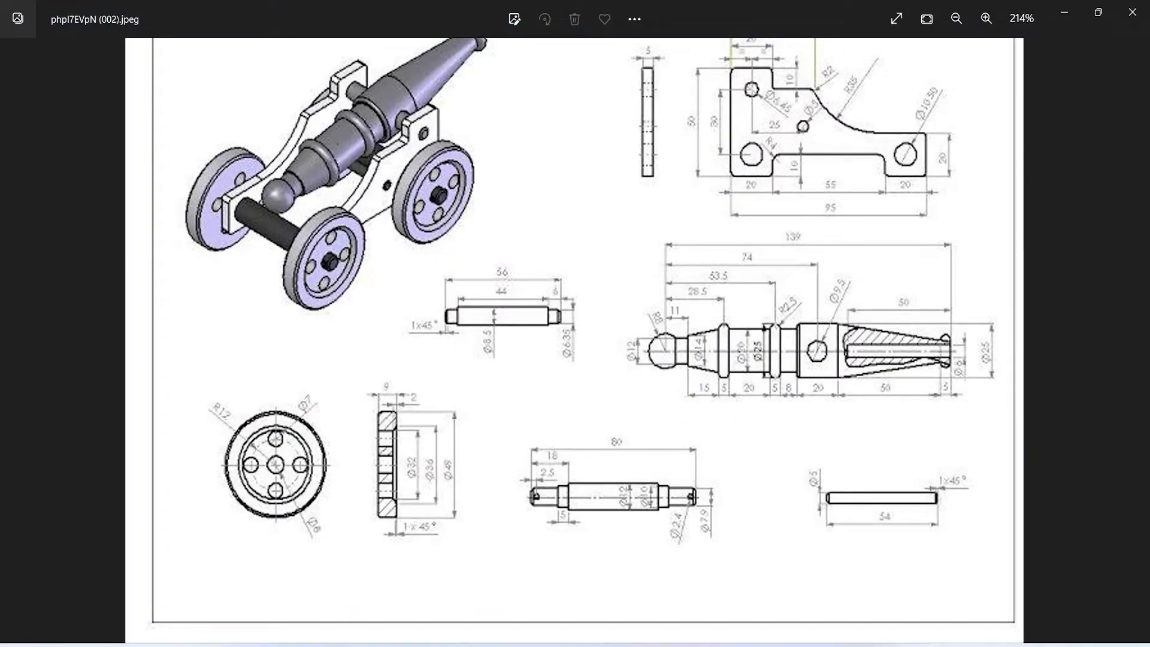
pyautogui.click(1131, 12)
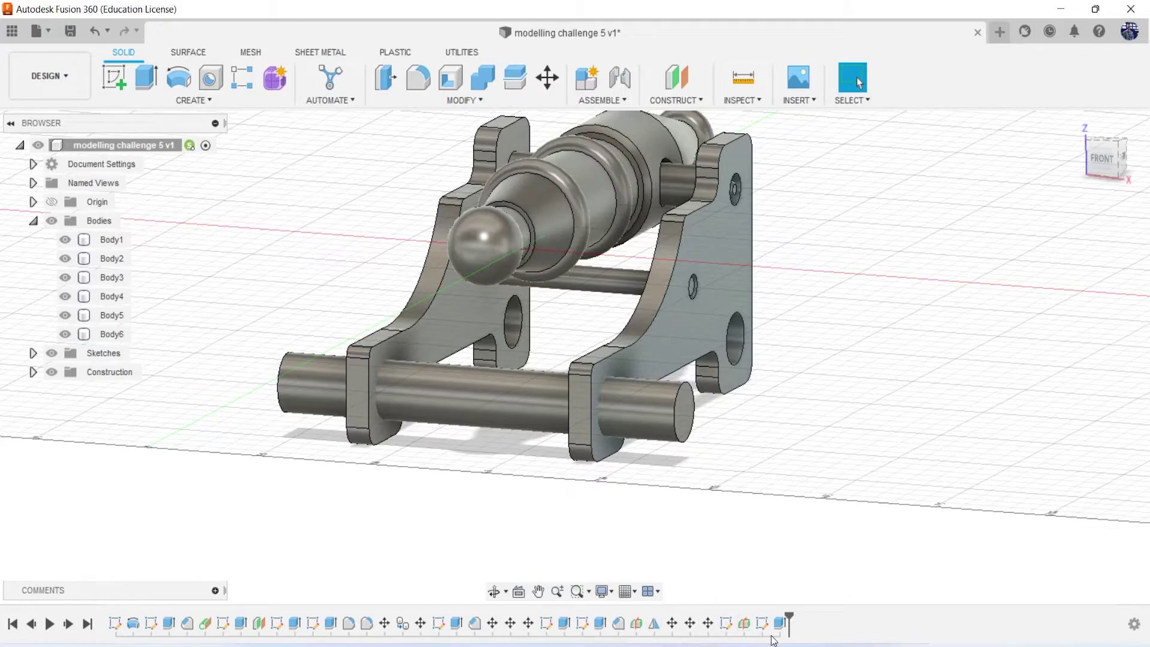
pyautogui.rightClick(780, 623)
pyautogui.click(802, 464)
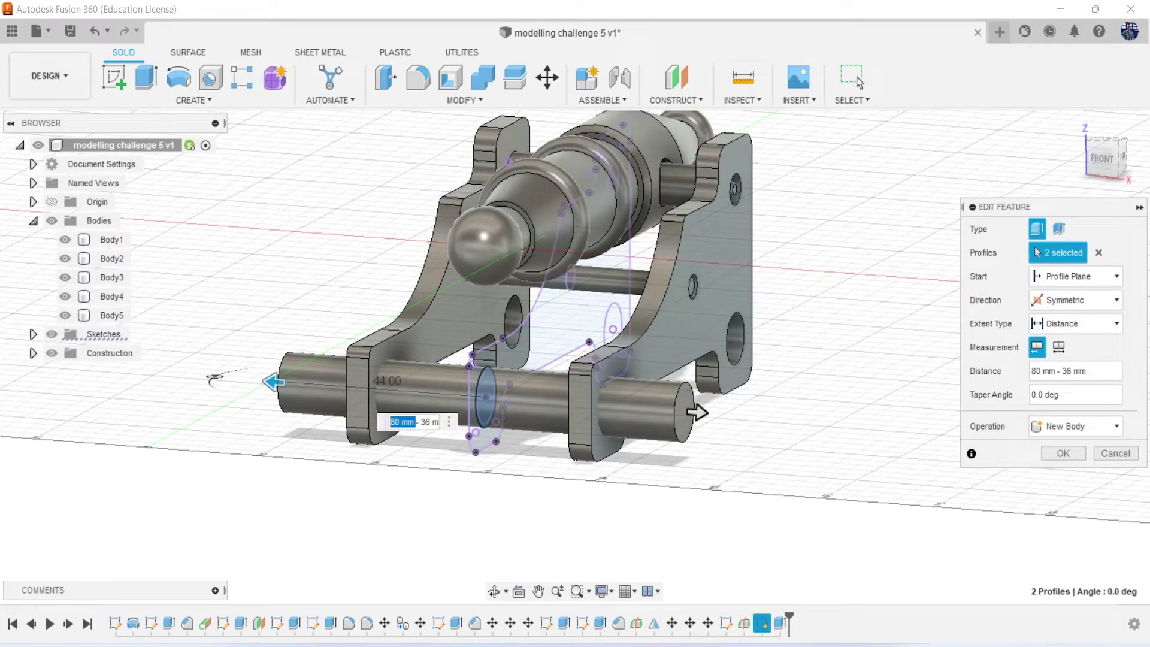
pyautogui.moveTo(409, 422); pyautogui.dragTo(477, 421)
pyautogui.click(1113, 453)
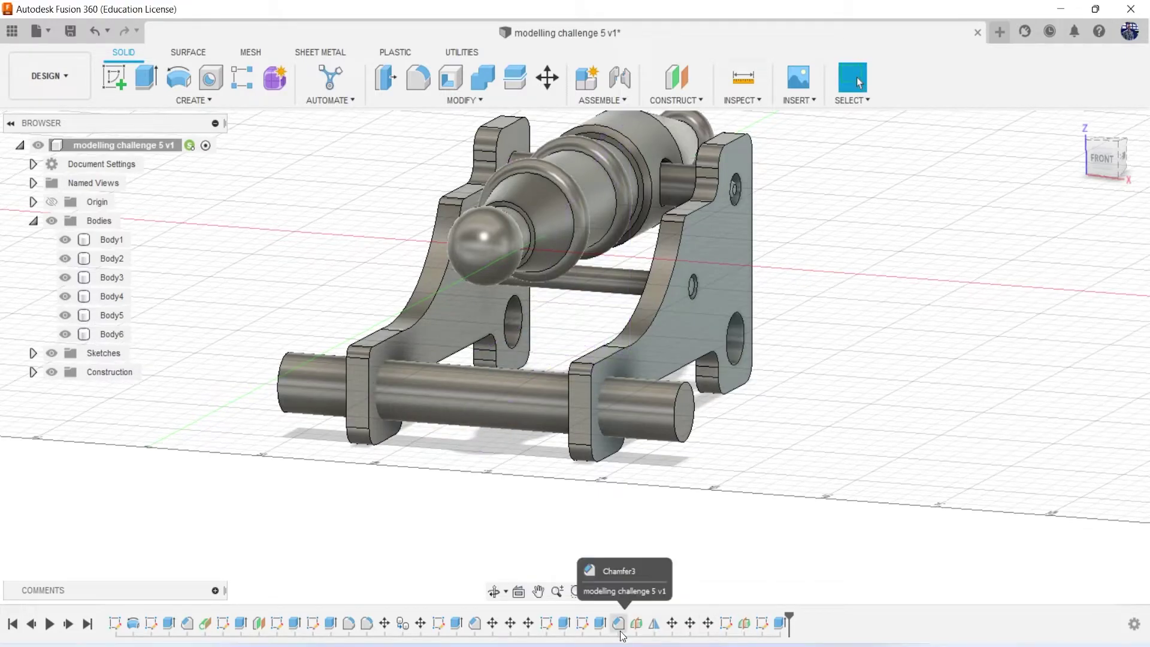
pyautogui.hotkey('alt', 'Tab')
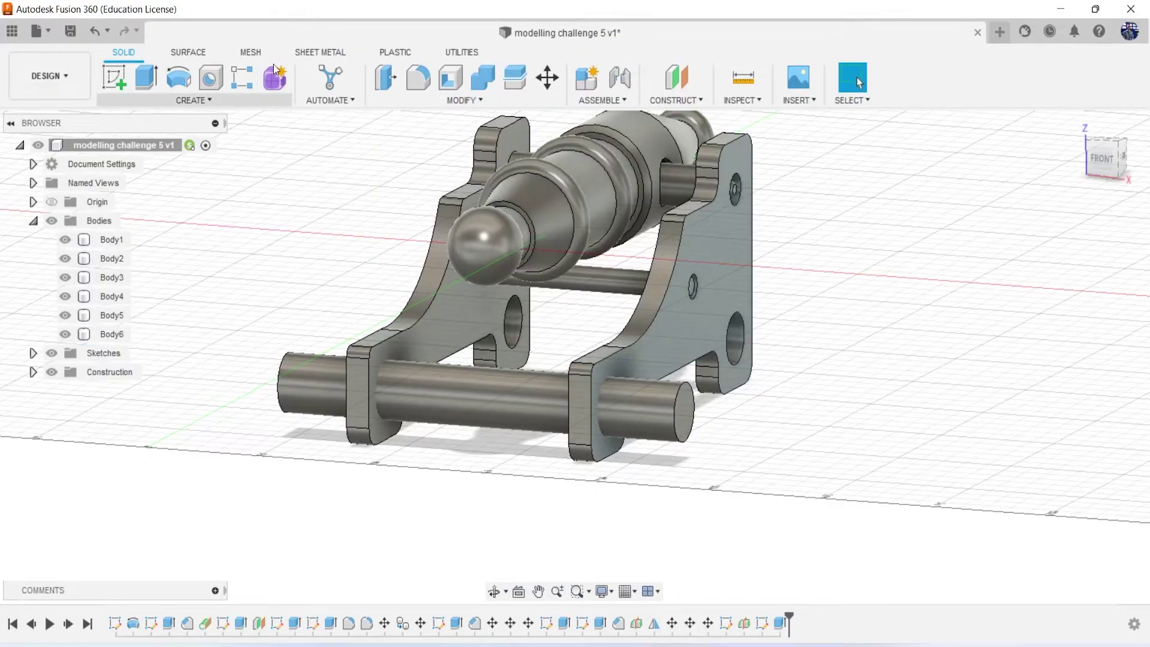
pyautogui.click(114, 78)
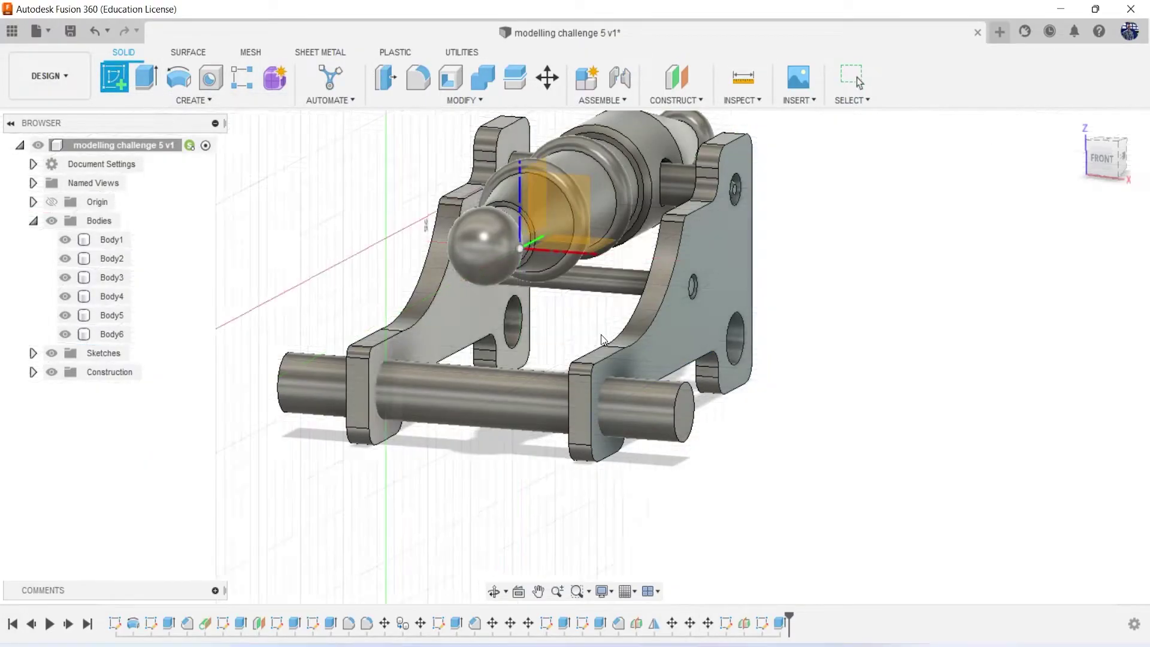
# Sketch a 5 mm diameter circle centred on the axle's end face
pyautogui.click(682, 412)
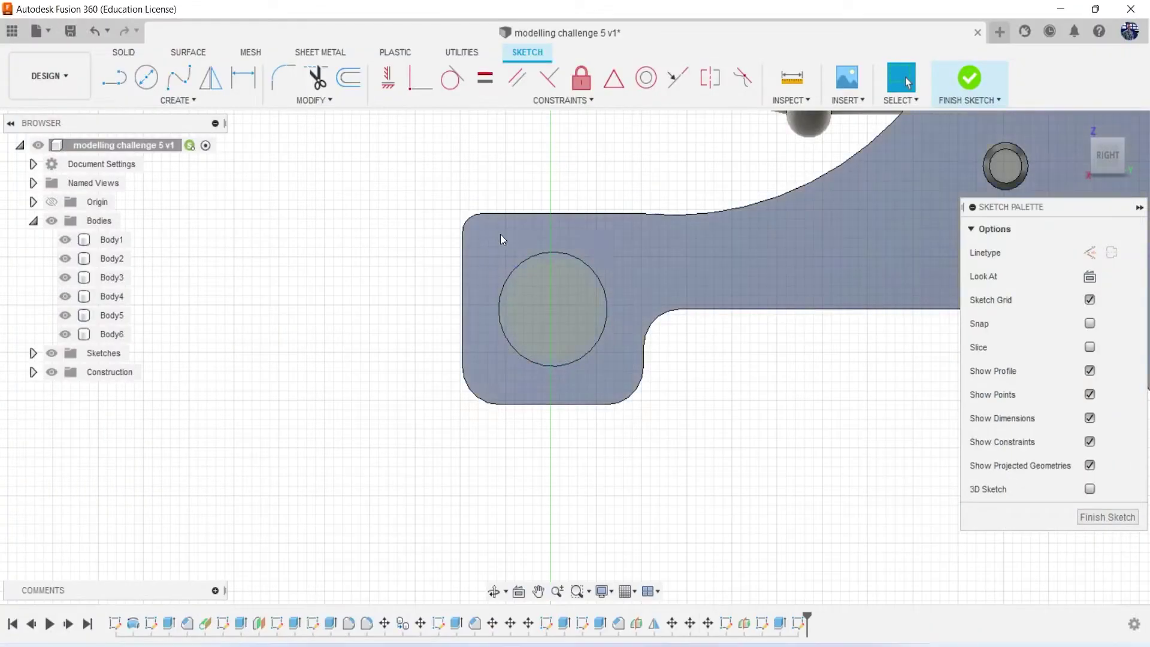
pyautogui.press('c')
pyautogui.click(552, 309)
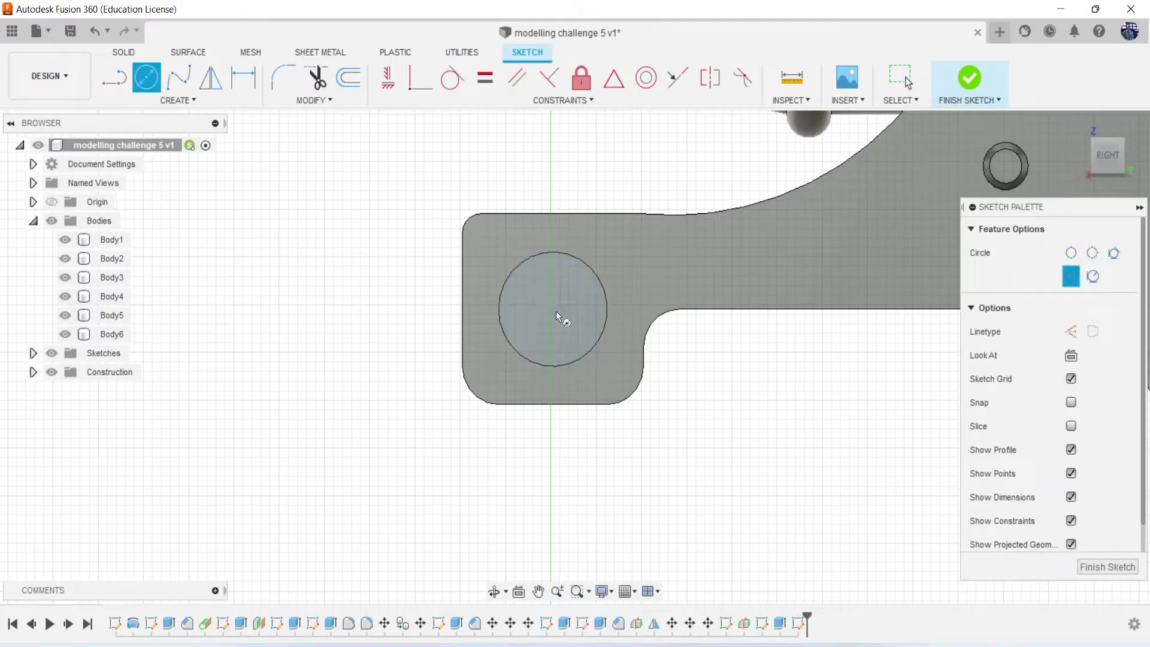
pyautogui.write('5')
pyautogui.press('Return')
pyautogui.press('Escape')
# Extrude the outer ring as a cut into the axle end, then view the reference drawing
pyautogui.press('e')
pyautogui.click(571, 258)
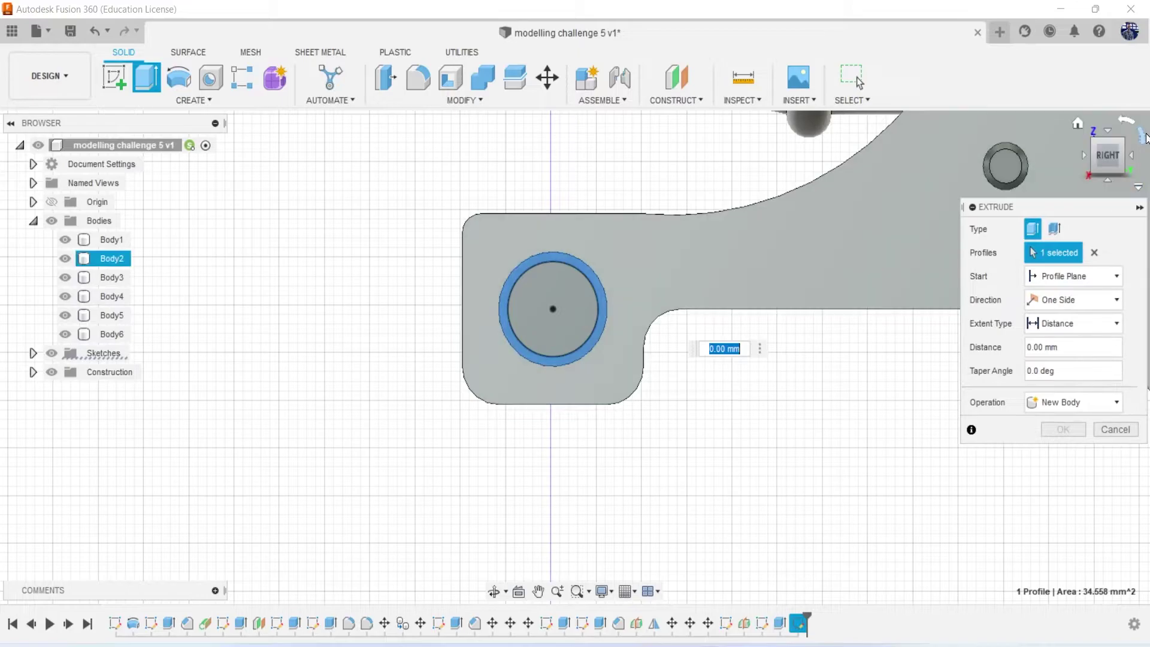
pyautogui.click(1113, 158)
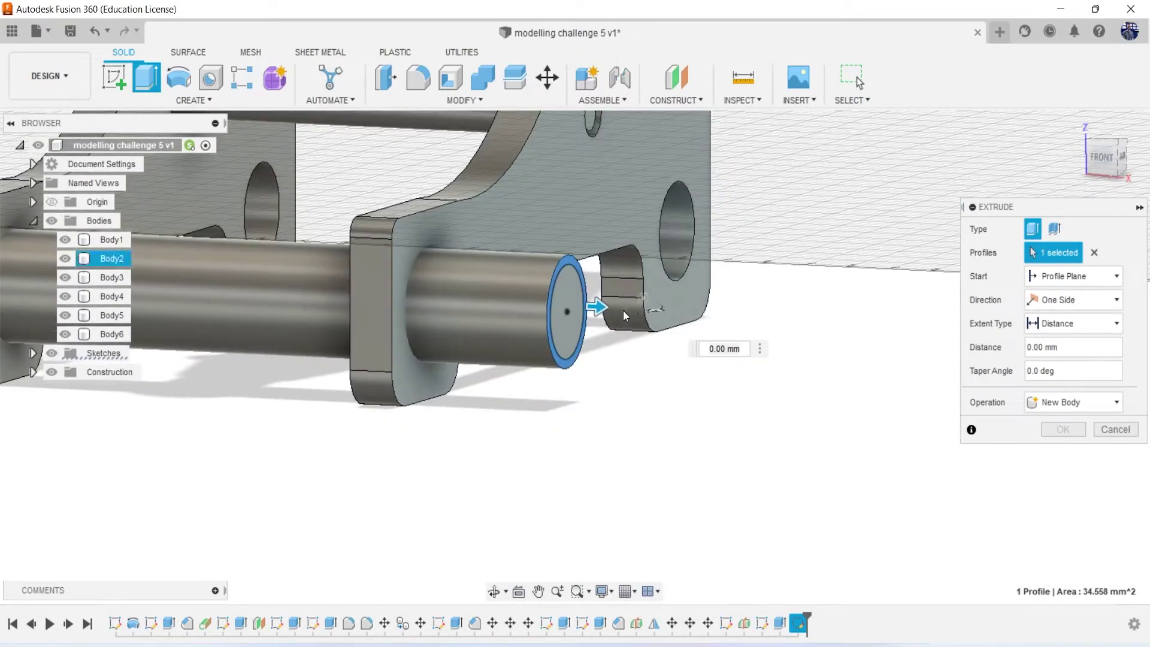
pyautogui.moveTo(600, 306); pyautogui.dragTo(602, 498)
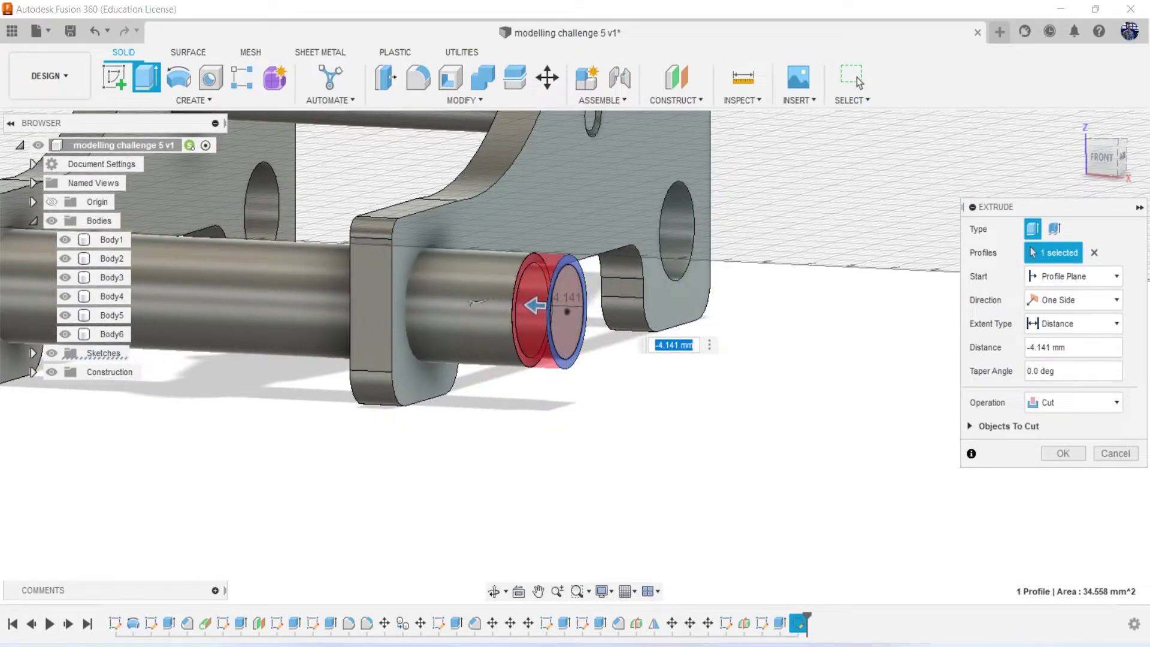
pyautogui.hotkey('alt', 'Tab')
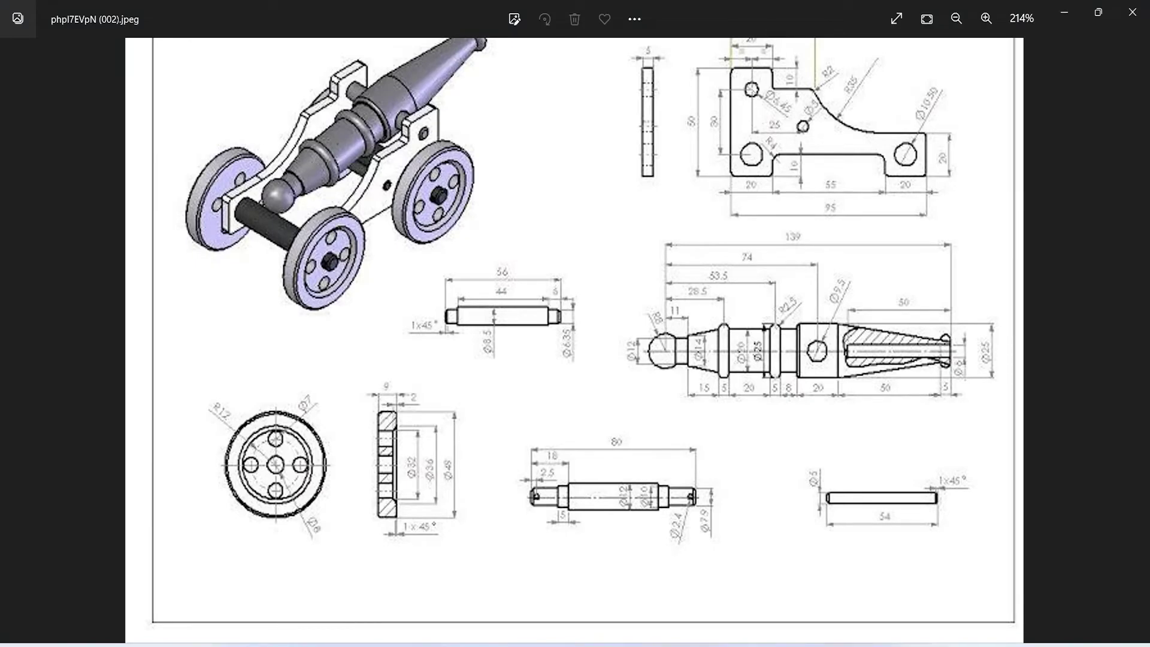
pyautogui.hotkey('alt', 'Tab')
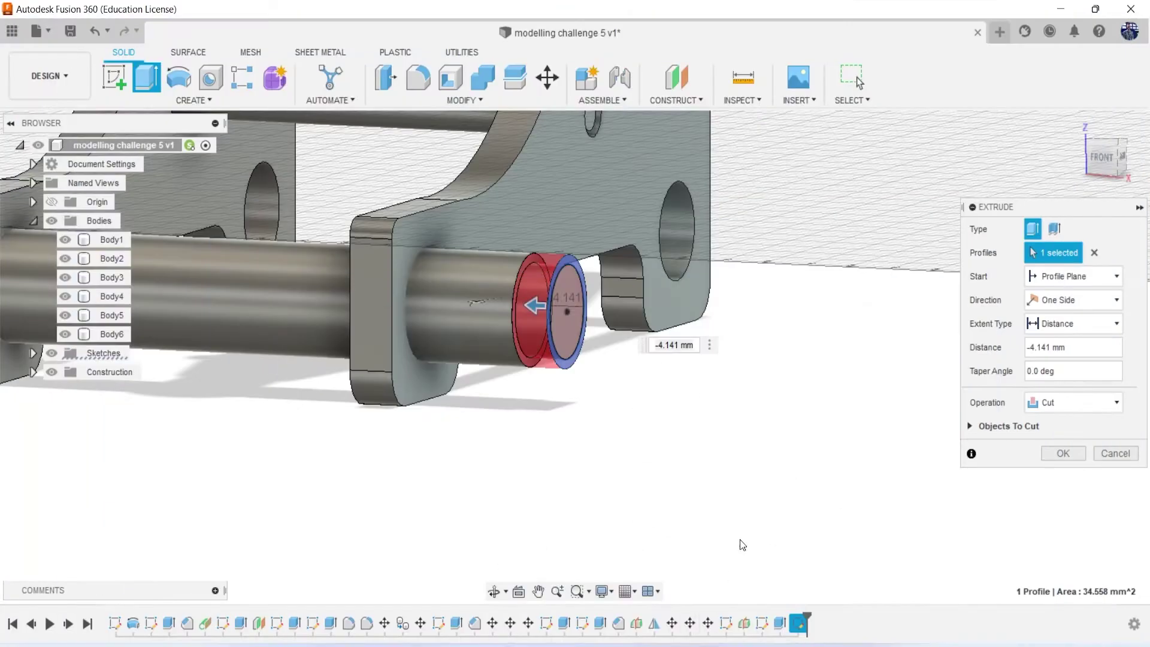
pyautogui.click(694, 346)
pyautogui.press('BackSpace')
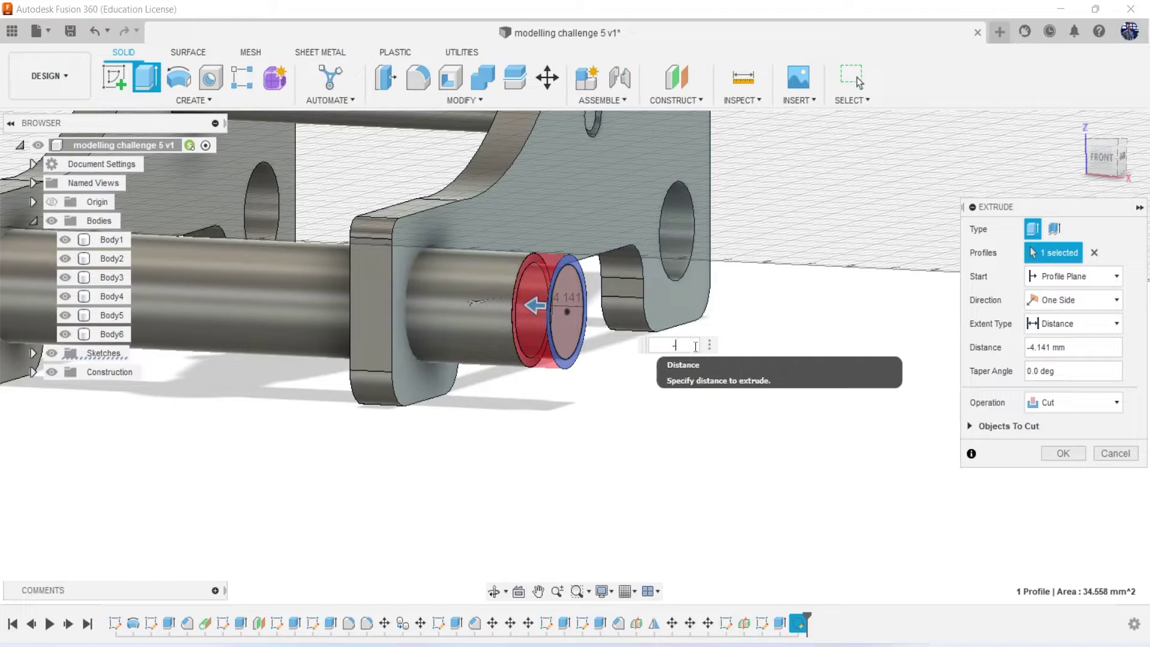
pyautogui.write('-5')
pyautogui.press('Return')
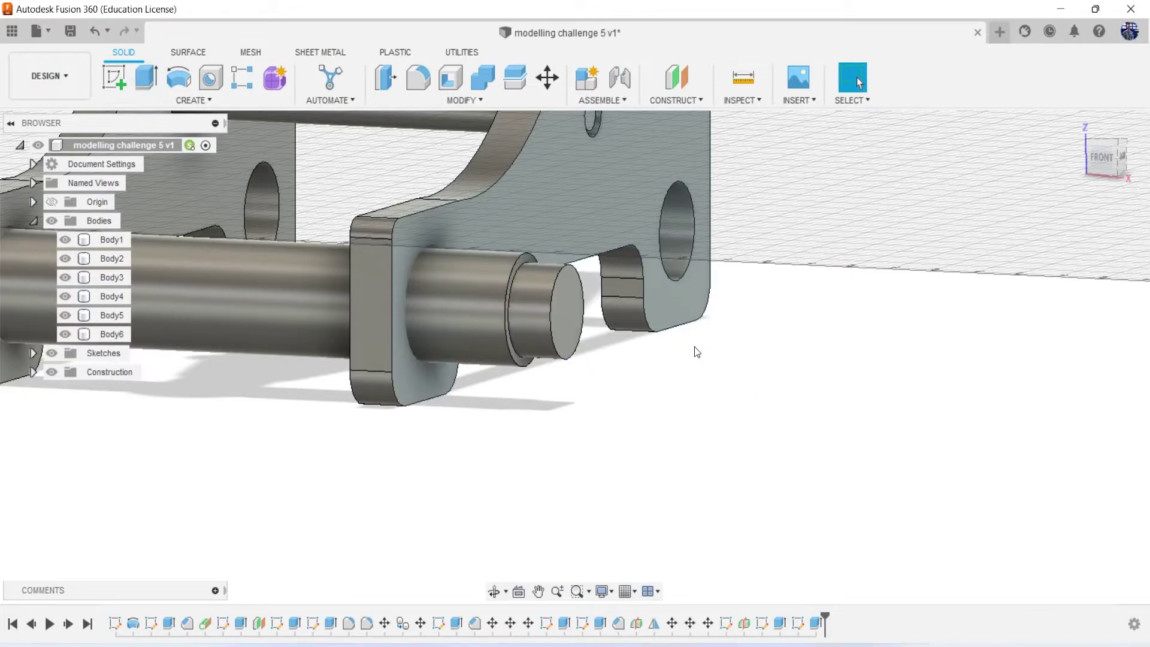
pyautogui.hotkey('alt', 'Tab')
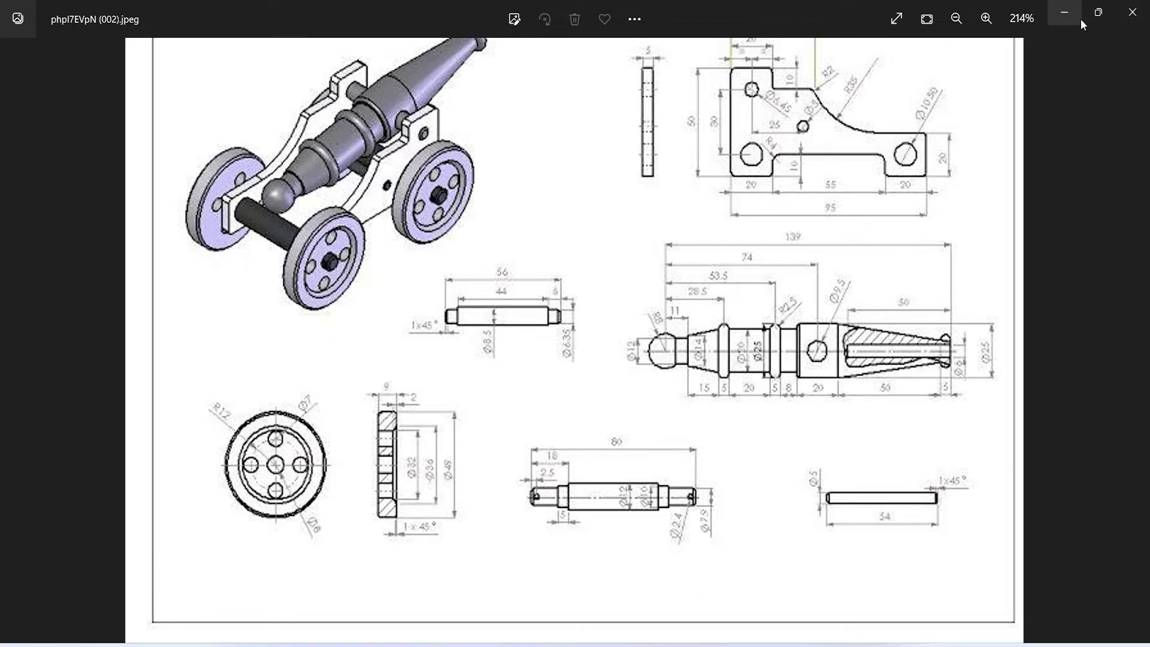
# Sketch a 7.90 mm diameter circle centred on the pin's end face
pyautogui.click(1064, 12)
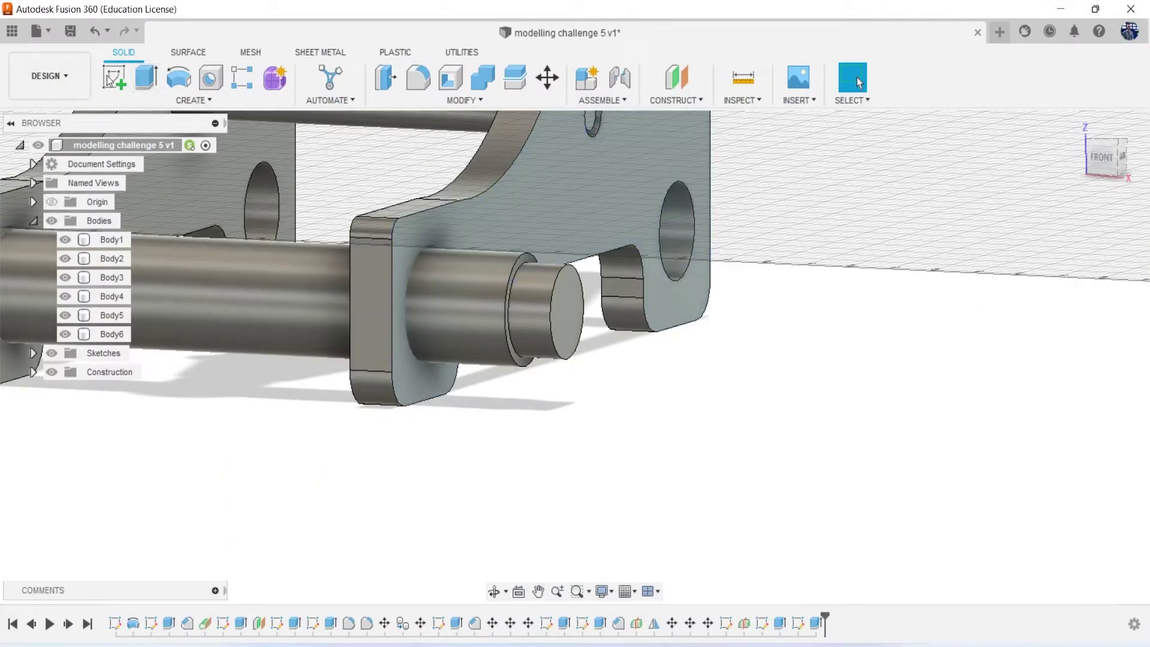
pyautogui.click(573, 318)
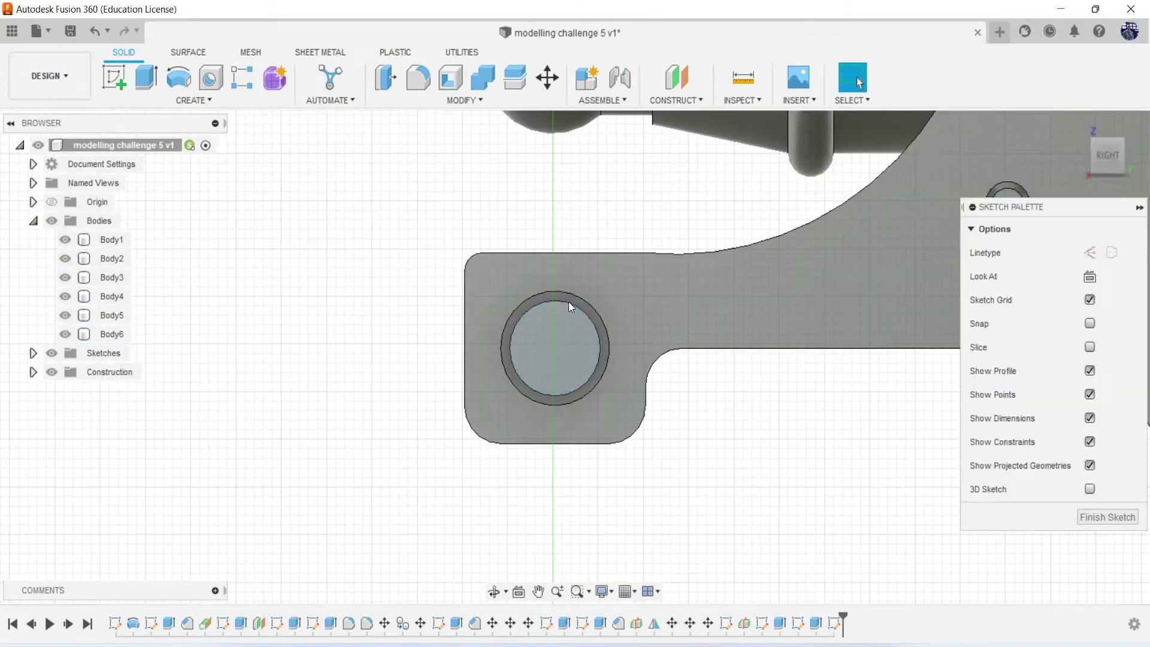
pyautogui.click(145, 78)
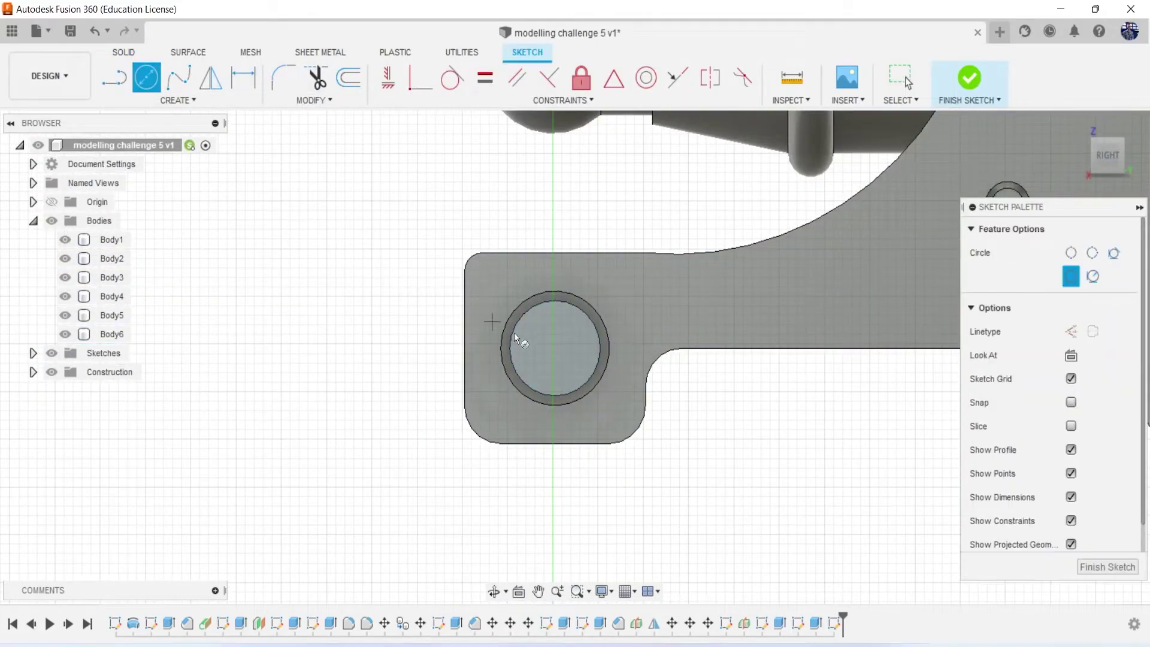
pyautogui.click(554, 348)
pyautogui.write('7.9')
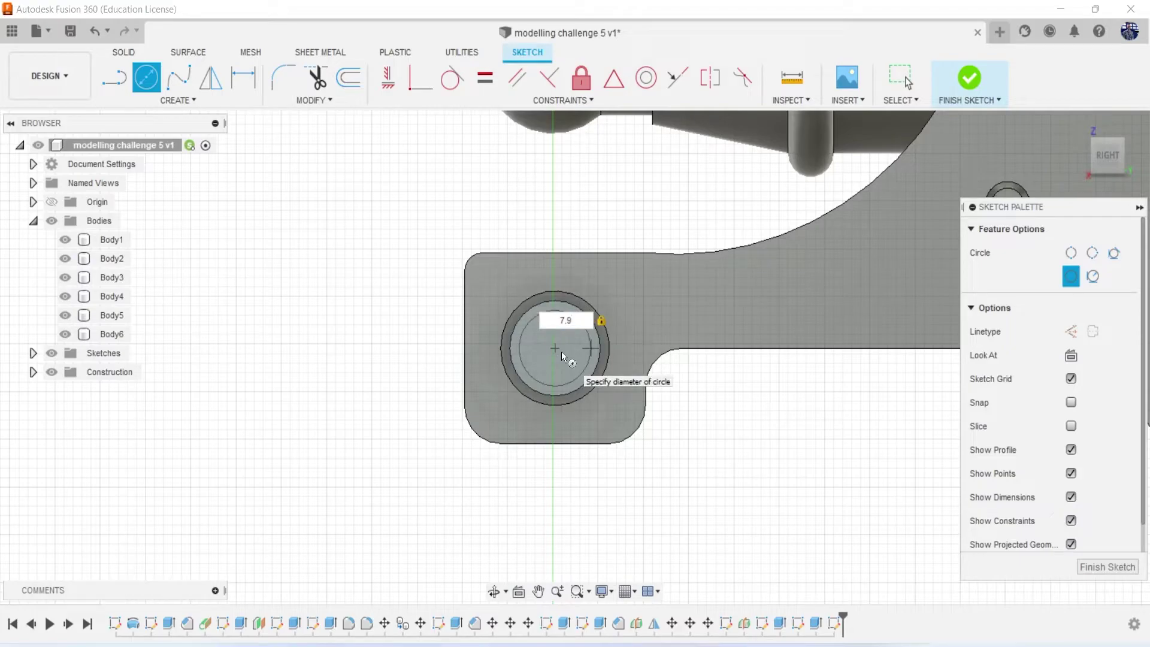
pyautogui.press('Return')
pyautogui.press('Escape')
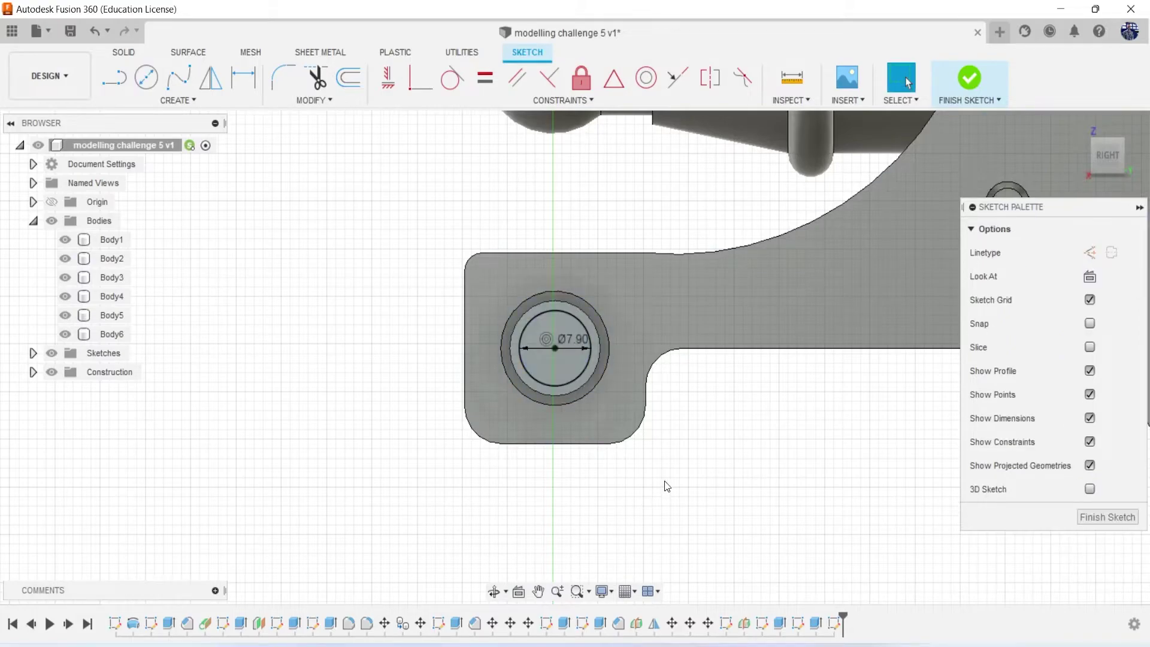
pyautogui.hotkey('alt', 'Tab')
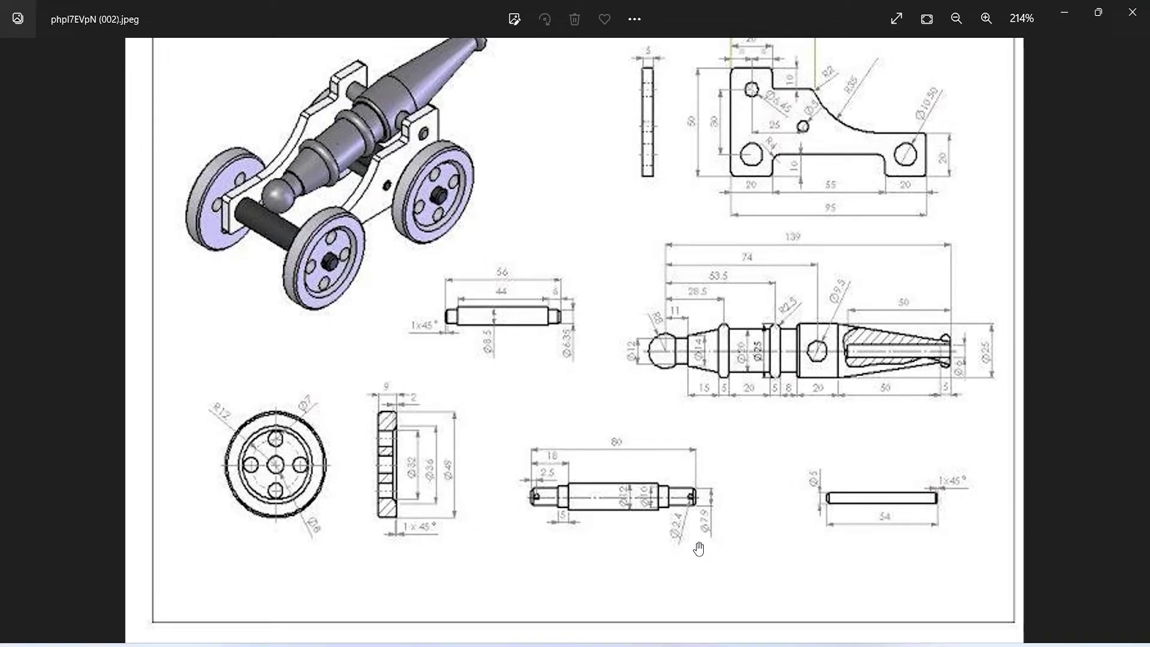
# Cut around the axle pin using the circle profile at -13 mm depth
pyautogui.click(1063, 12)
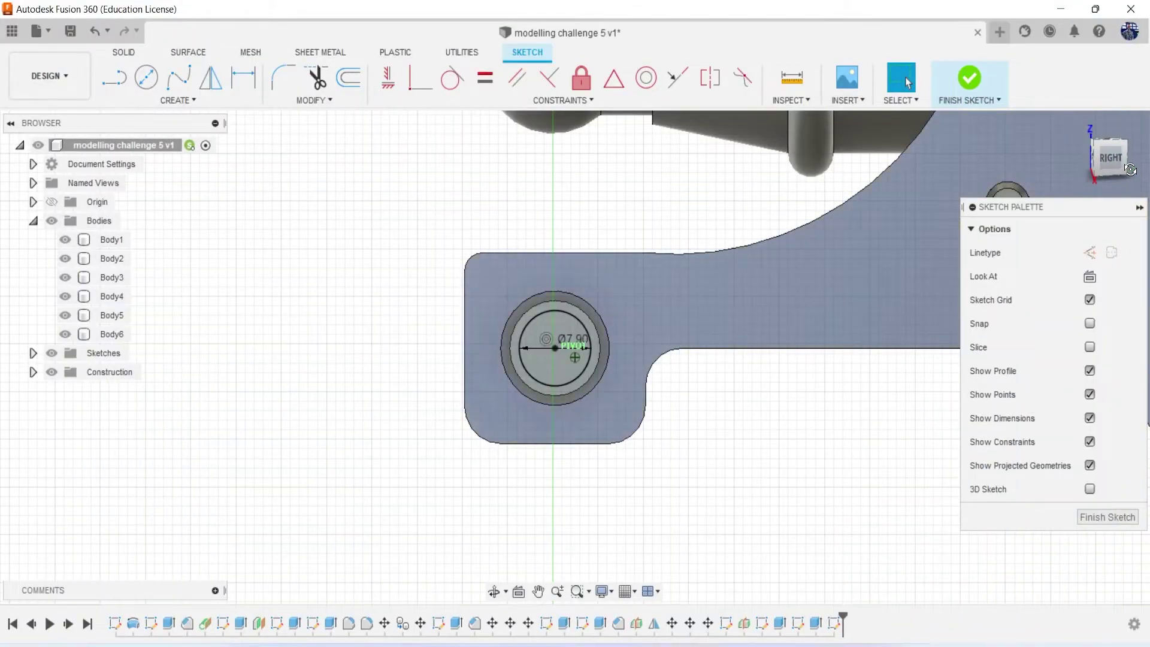
pyautogui.keyDown('shift'); pyautogui.moveTo(636, 358); pyautogui.dragTo(422, 400, button='middle'); pyautogui.keyUp('shift')
pyautogui.scroll(2, 376, 376)
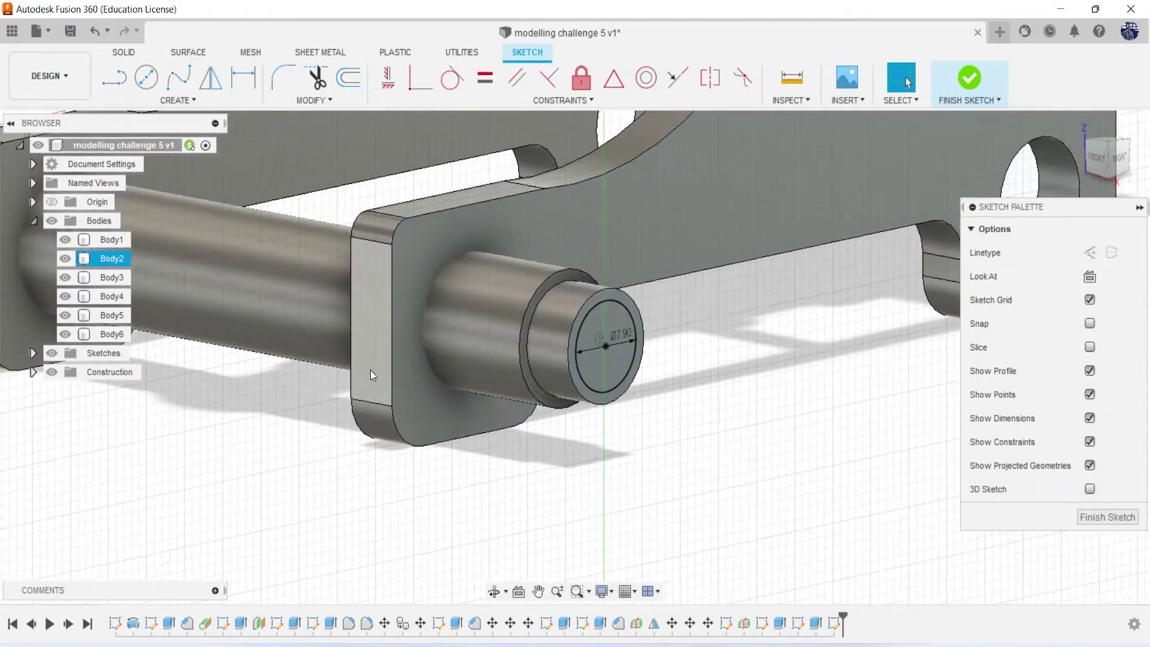
pyautogui.press('e')
pyautogui.click(614, 297)
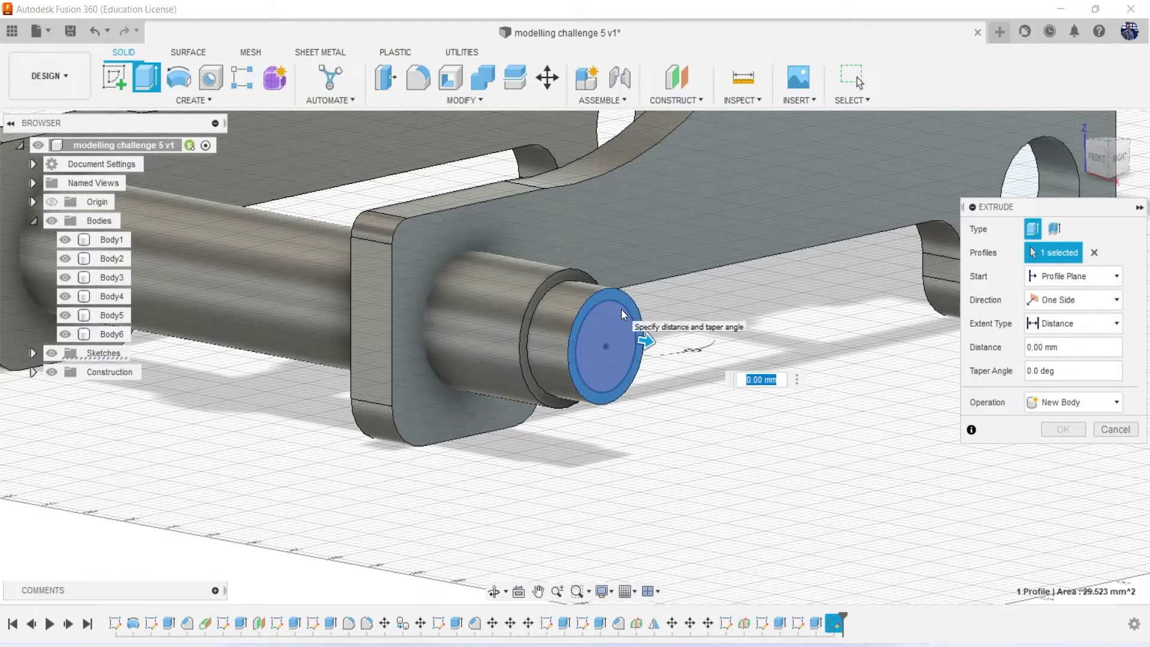
pyautogui.write('-13')
pyautogui.press('Return')
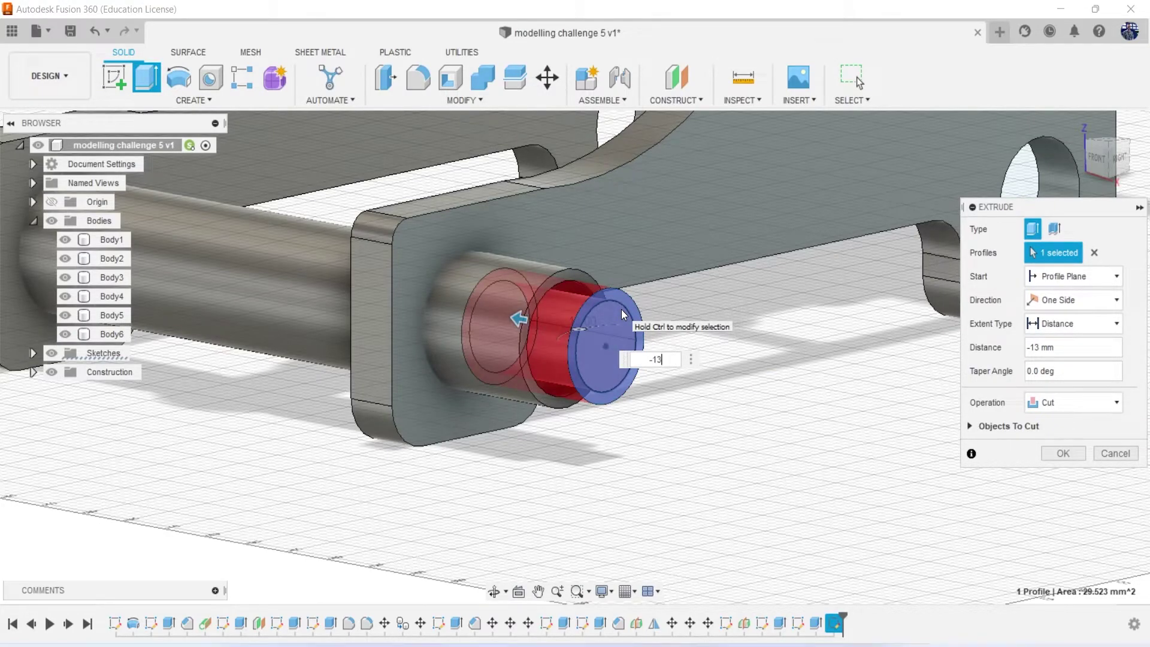
pyautogui.press('Return')
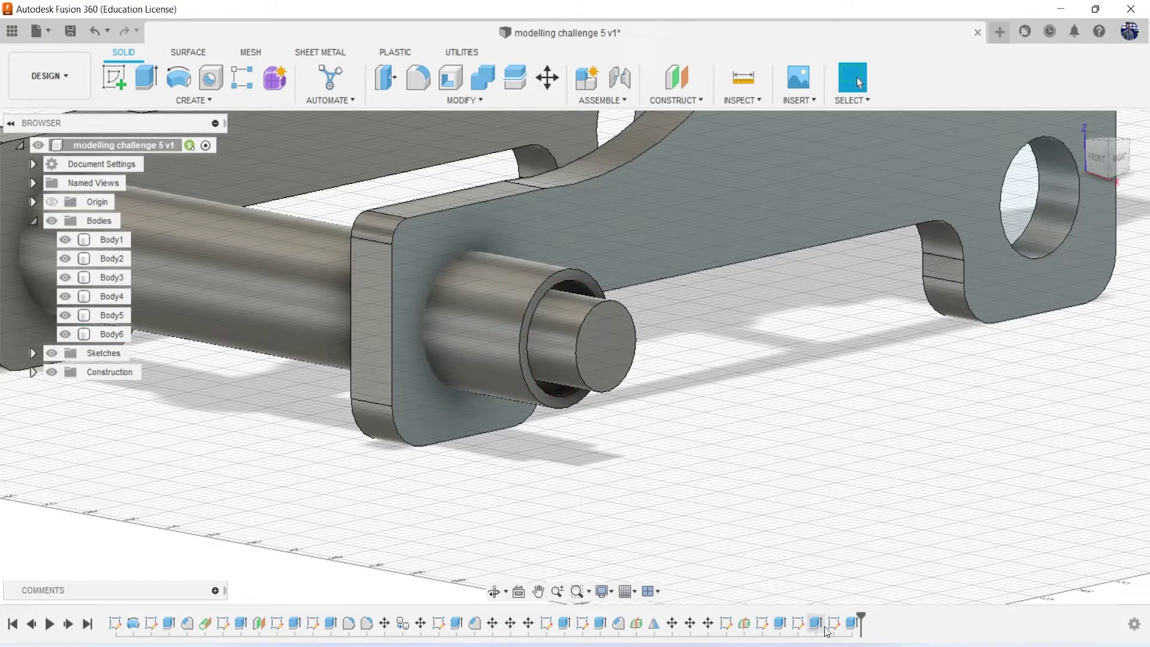
# Edit the latest cut feature, changing its distance from -5 mm to -10 mm
pyautogui.click(822, 628)
pyautogui.rightClick(823, 629)
pyautogui.click(864, 466)
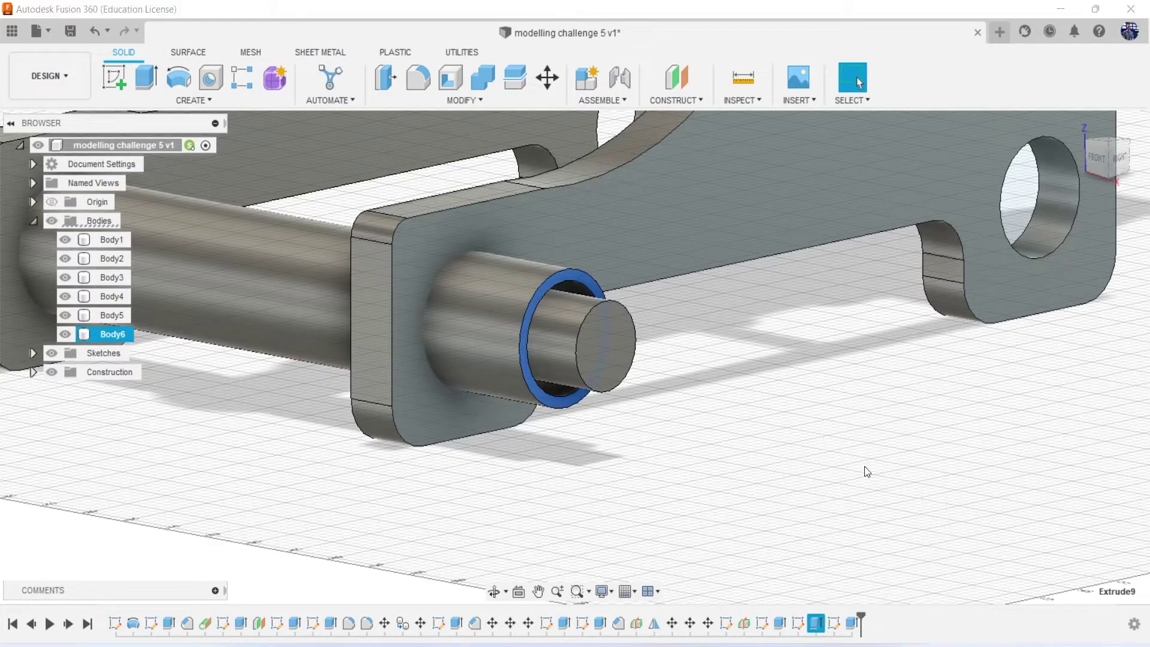
pyautogui.hotkey('alt', 'Tab')
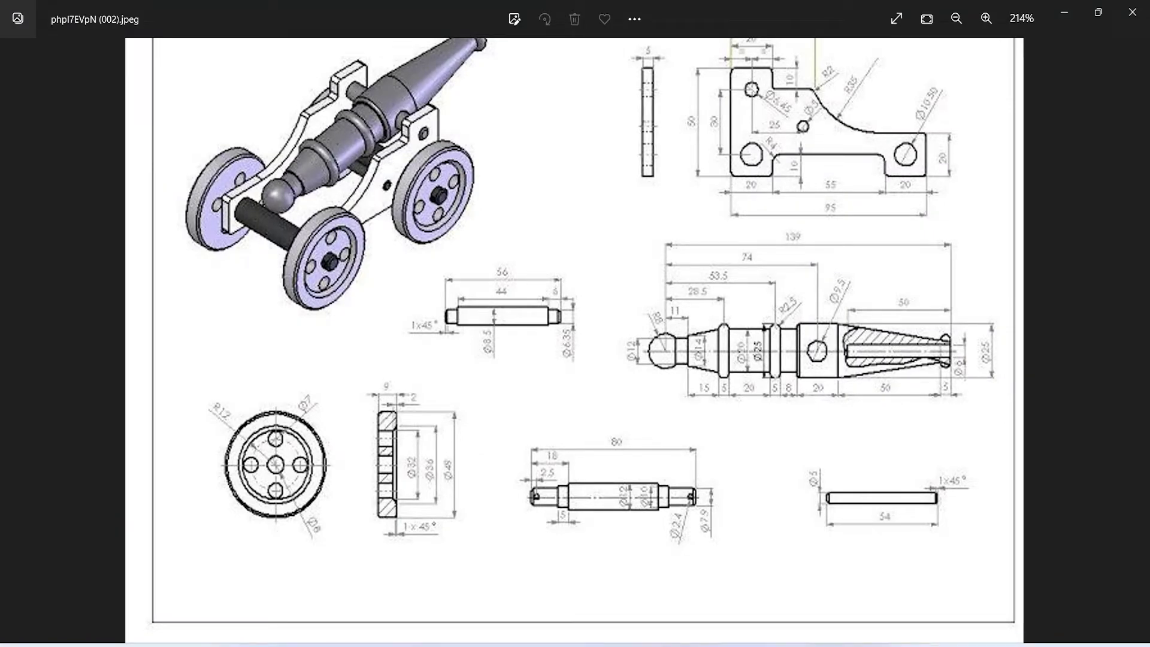
pyautogui.hotkey('alt', 'Tab')
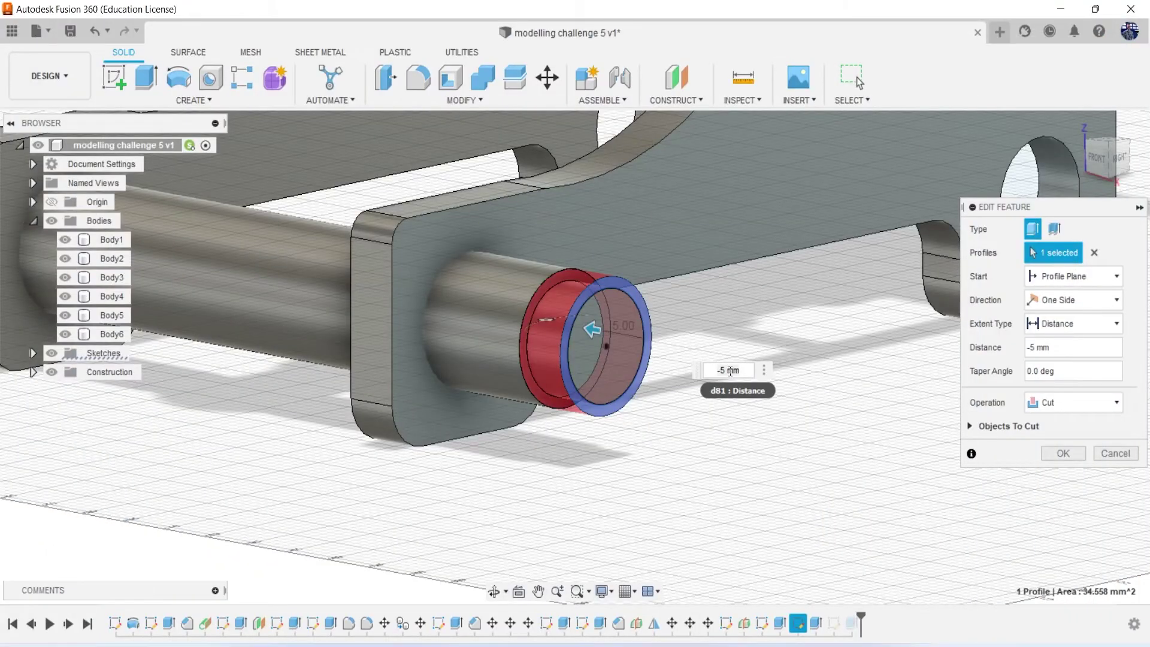
pyautogui.click(729, 371)
pyautogui.press('BackSpace')
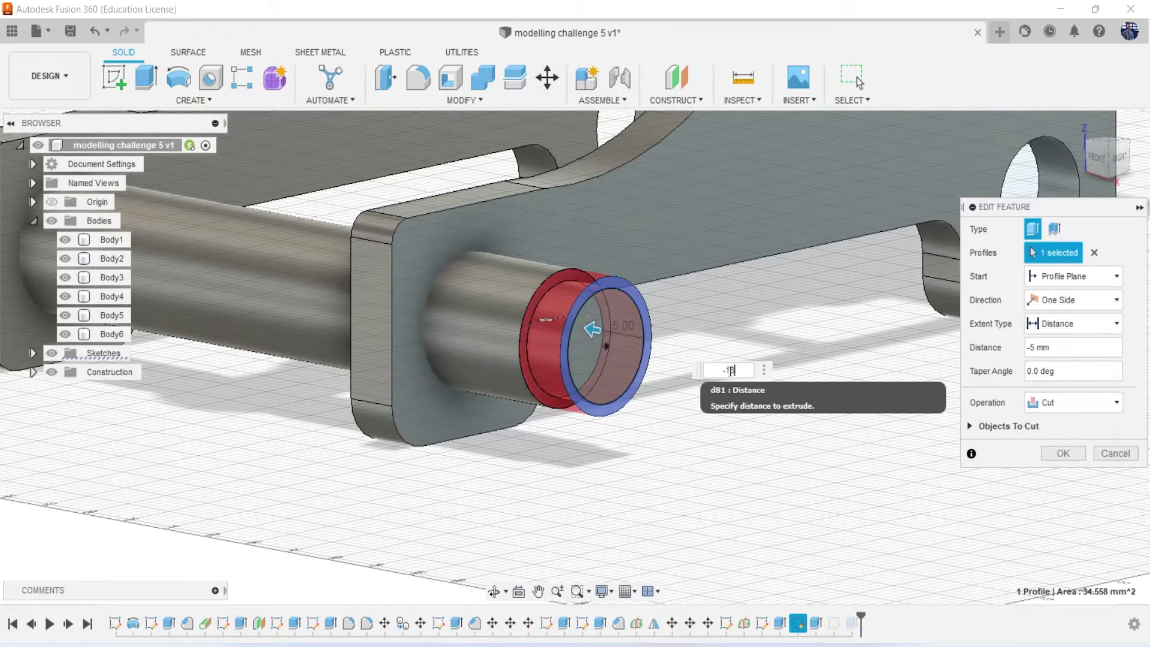
pyautogui.write('0')
pyautogui.press('Return')
pyautogui.press('Return')
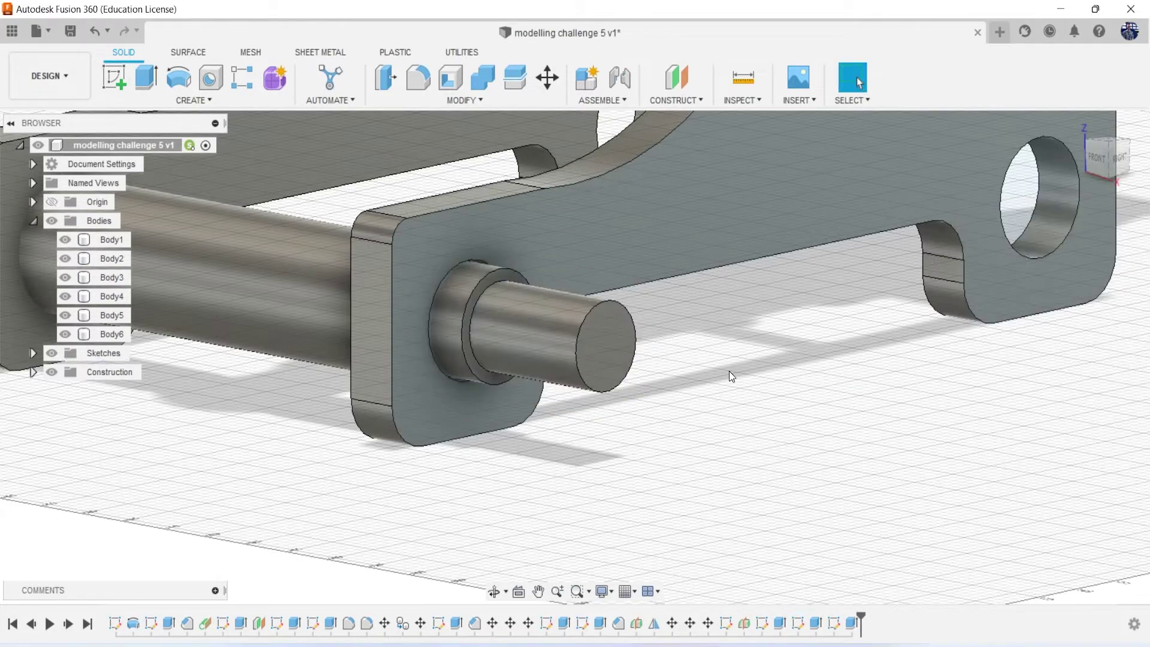
# Add a 2.5 mm chamfer to the outer edge of the lower axle's narrow stub
pyautogui.moveTo(609, 466)
pyautogui.keyDown('shift'); pyautogui.mouseDown(button='middle')
pyautogui.moveTo(641, 419)
pyautogui.moveTo(802, 419)
pyautogui.moveTo(754, 431)
pyautogui.moveTo(725, 455)
pyautogui.mouseUp(button='middle'); pyautogui.keyUp('shift')
pyautogui.scroll(-2, 586, 485)
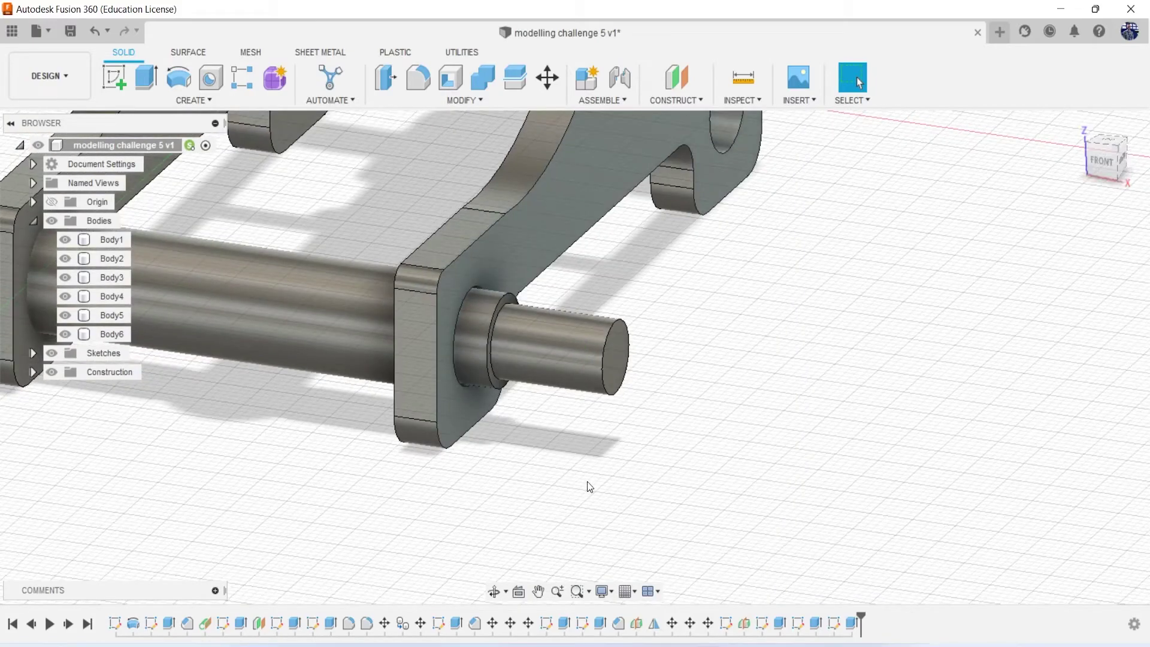
pyautogui.scroll(-3, 575, 503)
pyautogui.scroll(2, 575, 503)
pyautogui.scroll(1, 575, 503)
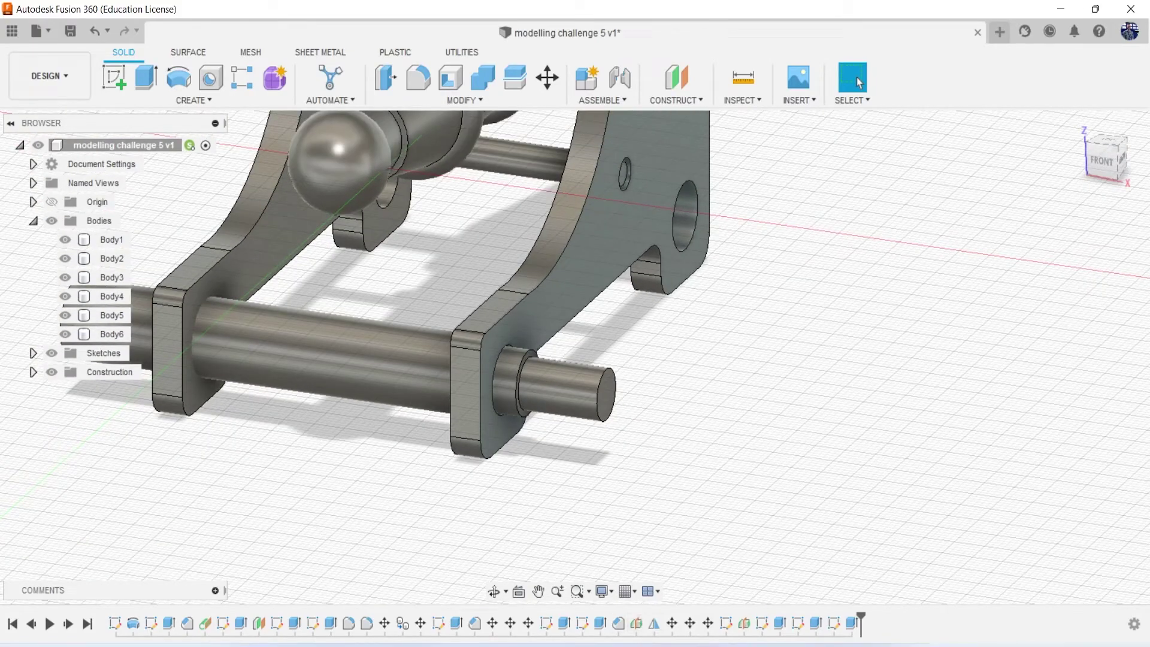
pyautogui.hotkey('alt', 'Tab')
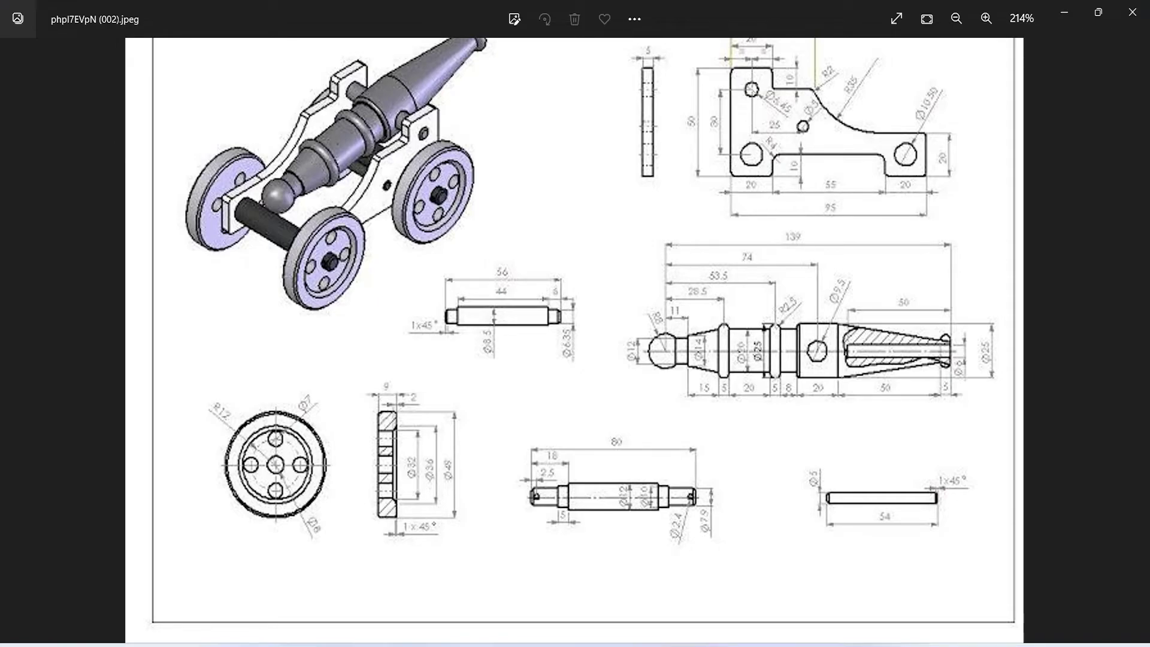
pyautogui.hotkey('alt', 'Tab')
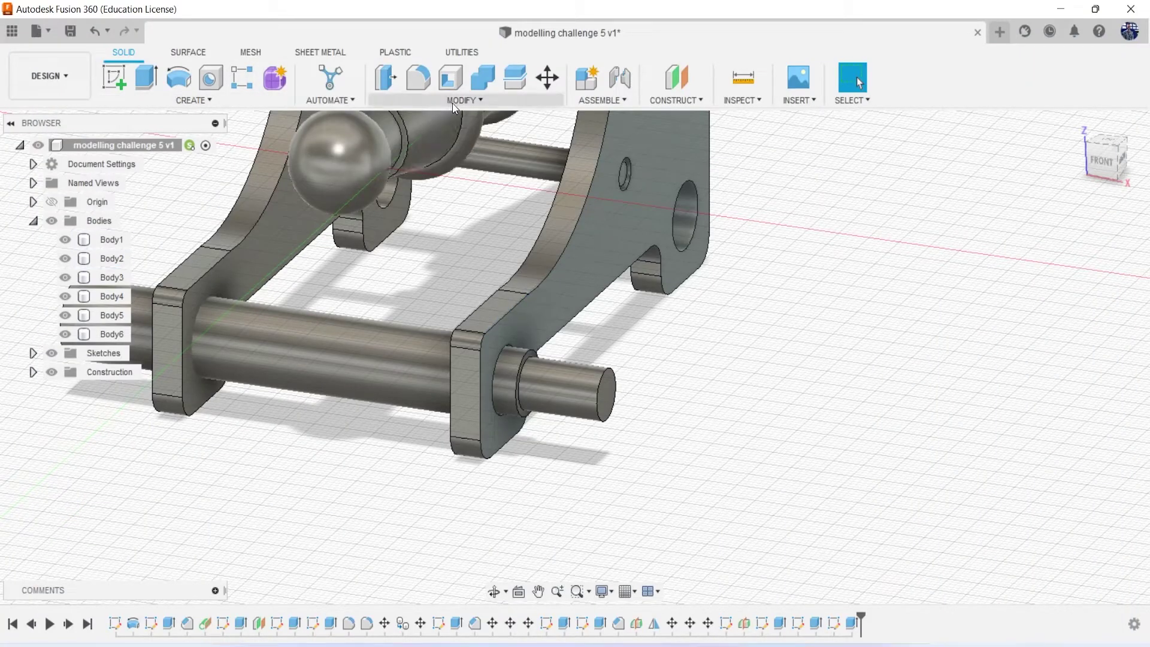
pyautogui.click(455, 100)
pyautogui.click(473, 152)
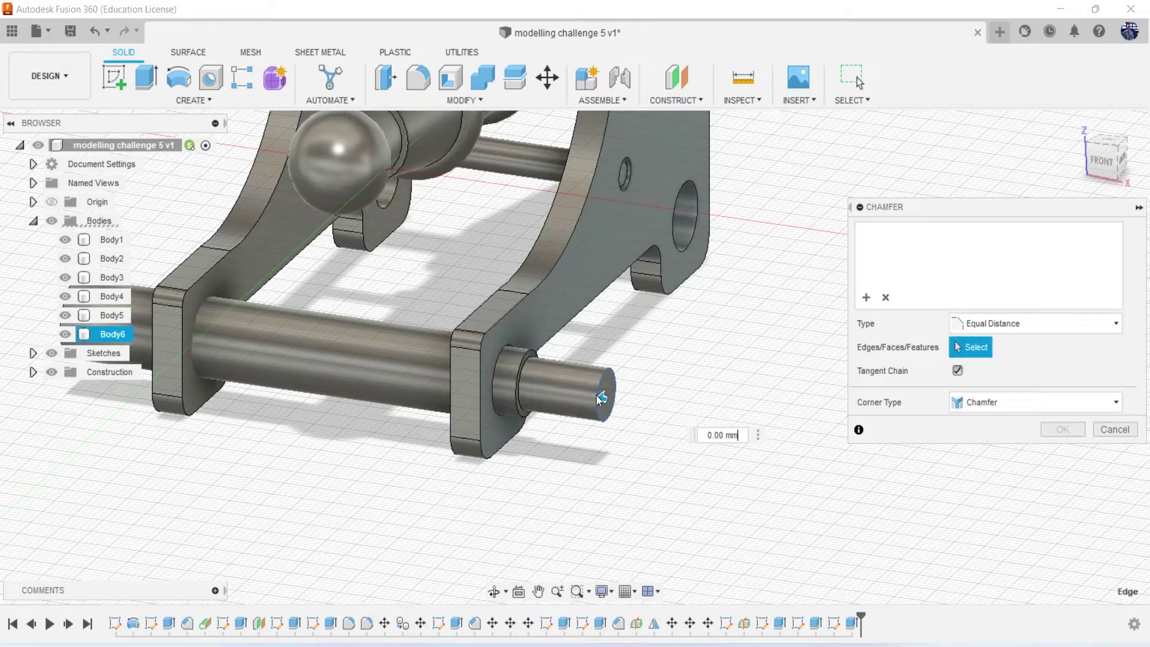
pyautogui.click(597, 396)
pyautogui.write('2.5')
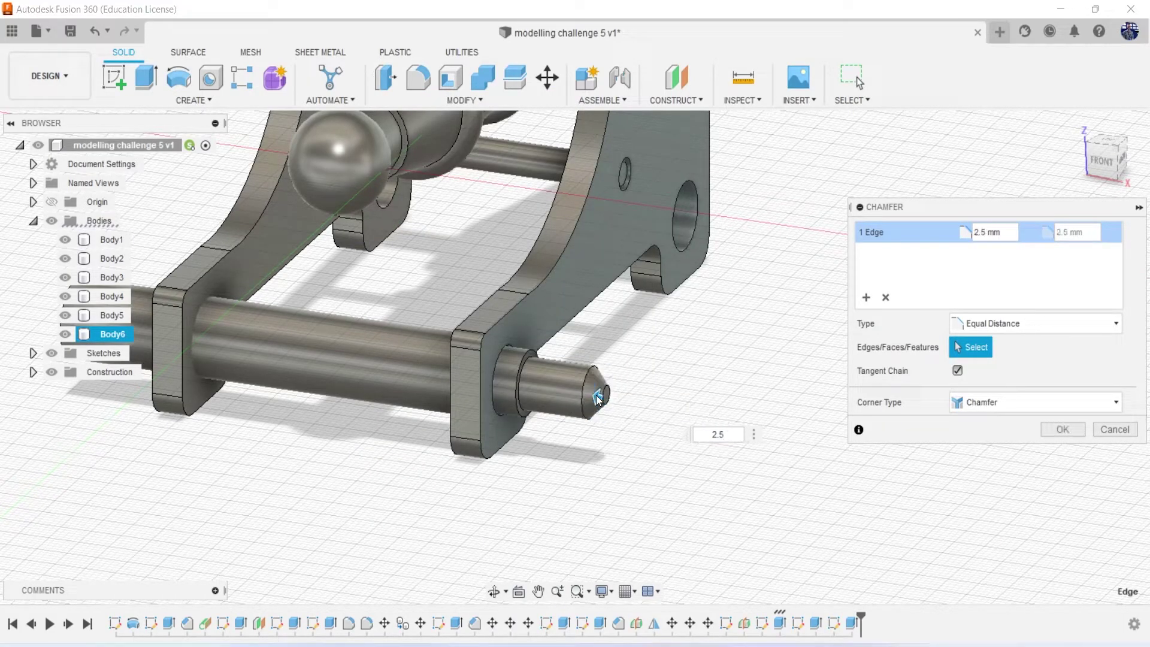
pyautogui.press('Return')
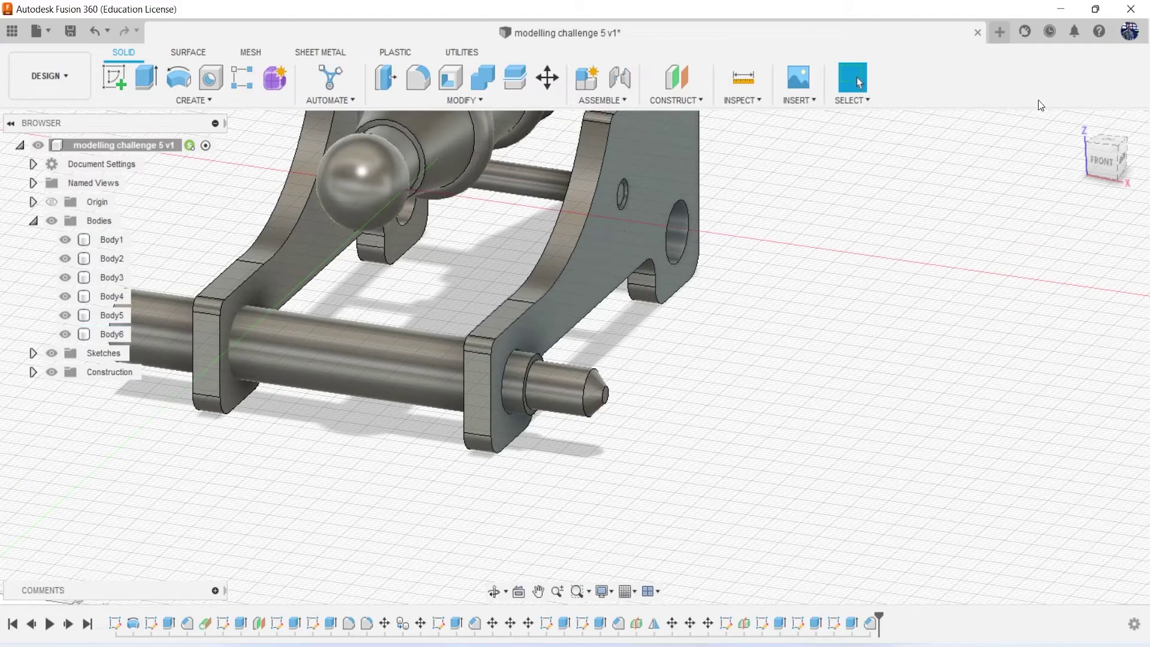
pyautogui.moveTo(1105, 161); pyautogui.dragTo(1118, 146)
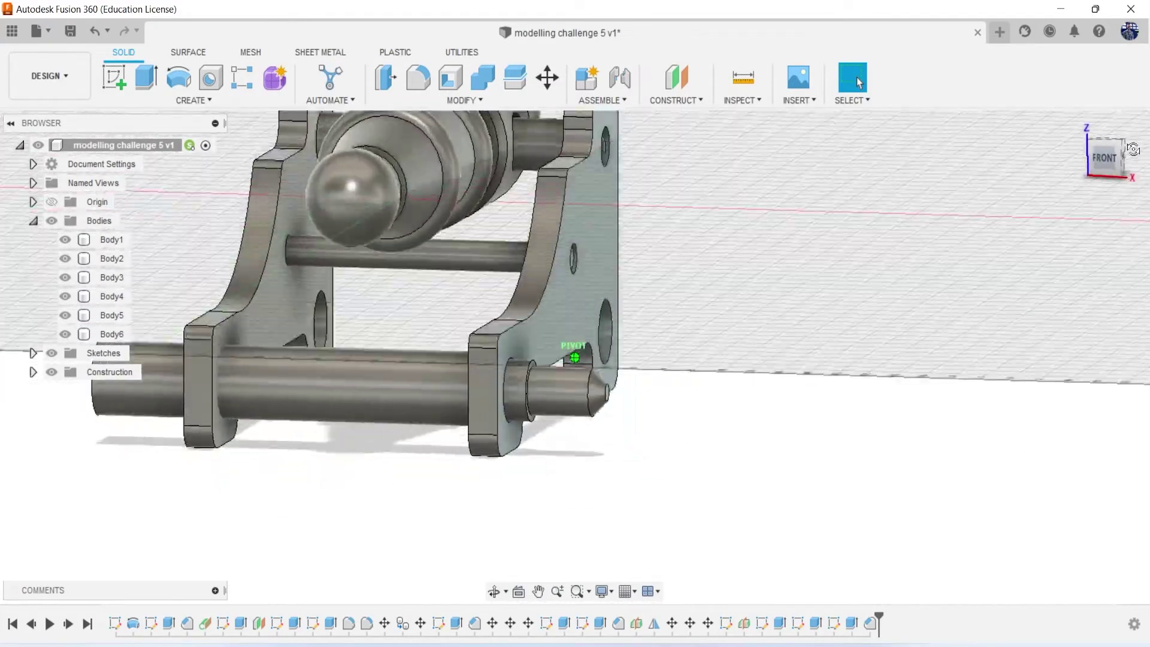
pyautogui.hotkey('alt', 'Tab')
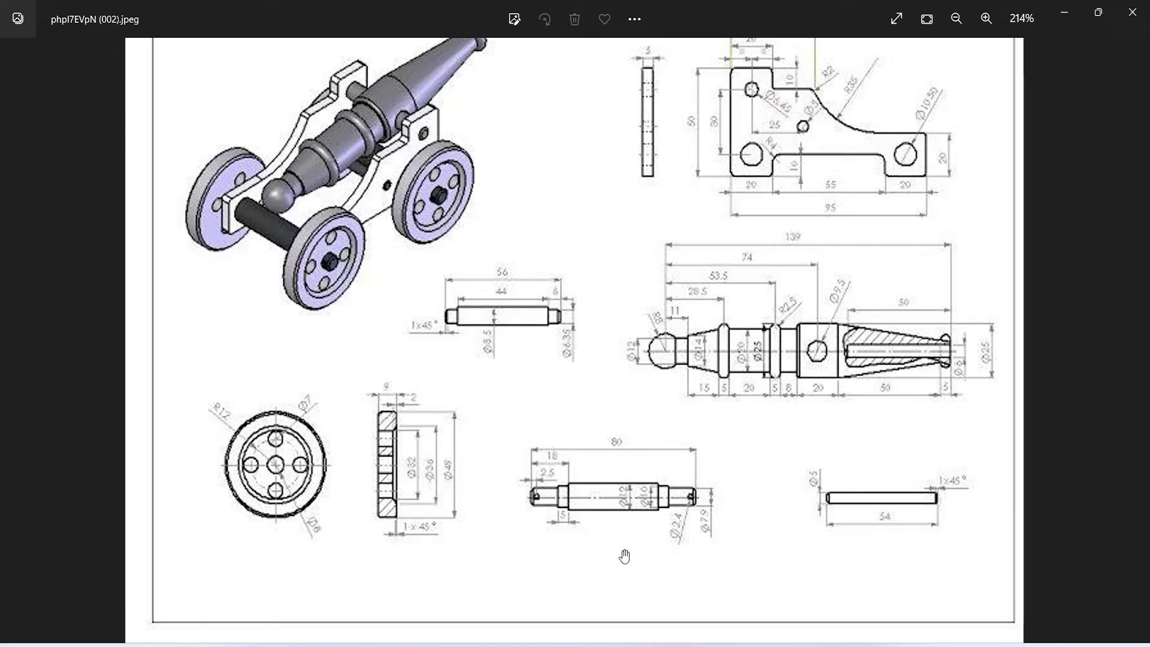
pyautogui.click(1064, 17)
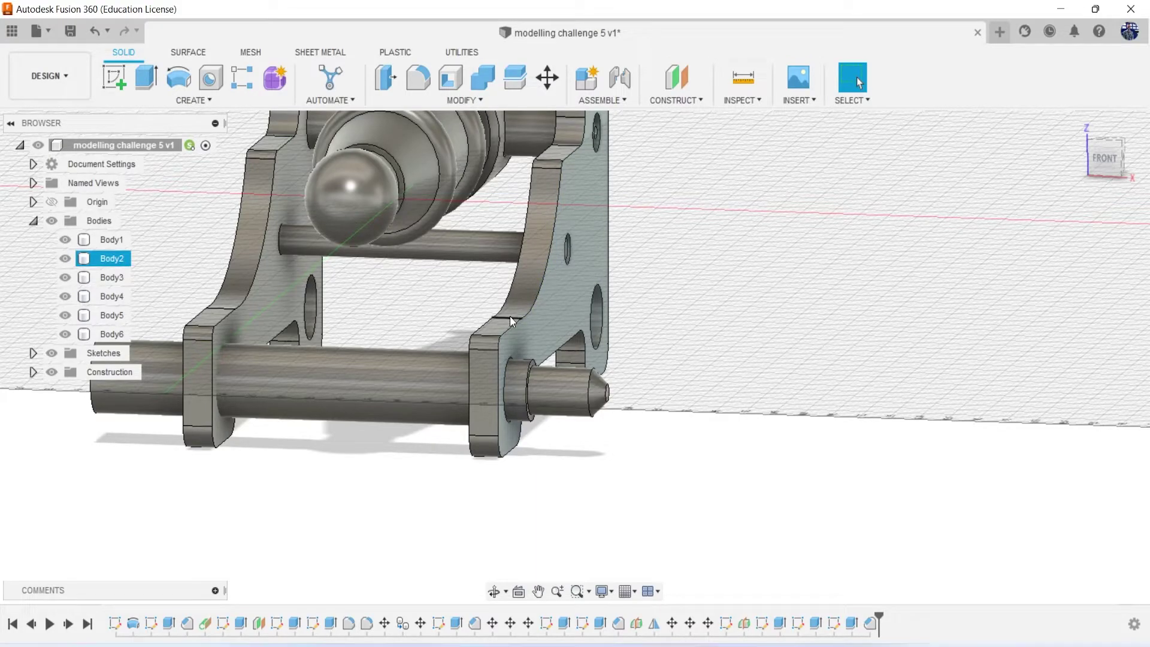
pyautogui.moveTo(575, 357)
pyautogui.keyDown('shift'); pyautogui.mouseDown(button='middle')
pyautogui.moveTo(605, 359)
pyautogui.moveTo(437, 360)
pyautogui.mouseUp(button='middle'); pyautogui.keyUp('shift')
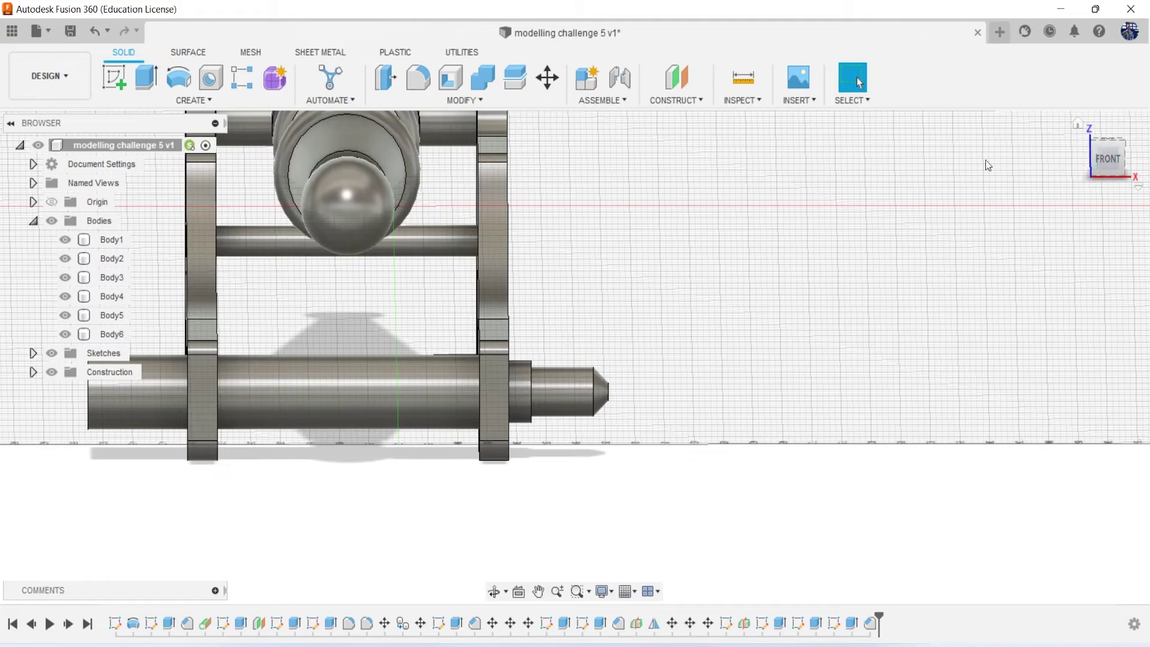
pyautogui.rightClick(125, 260)
pyautogui.press('Escape')
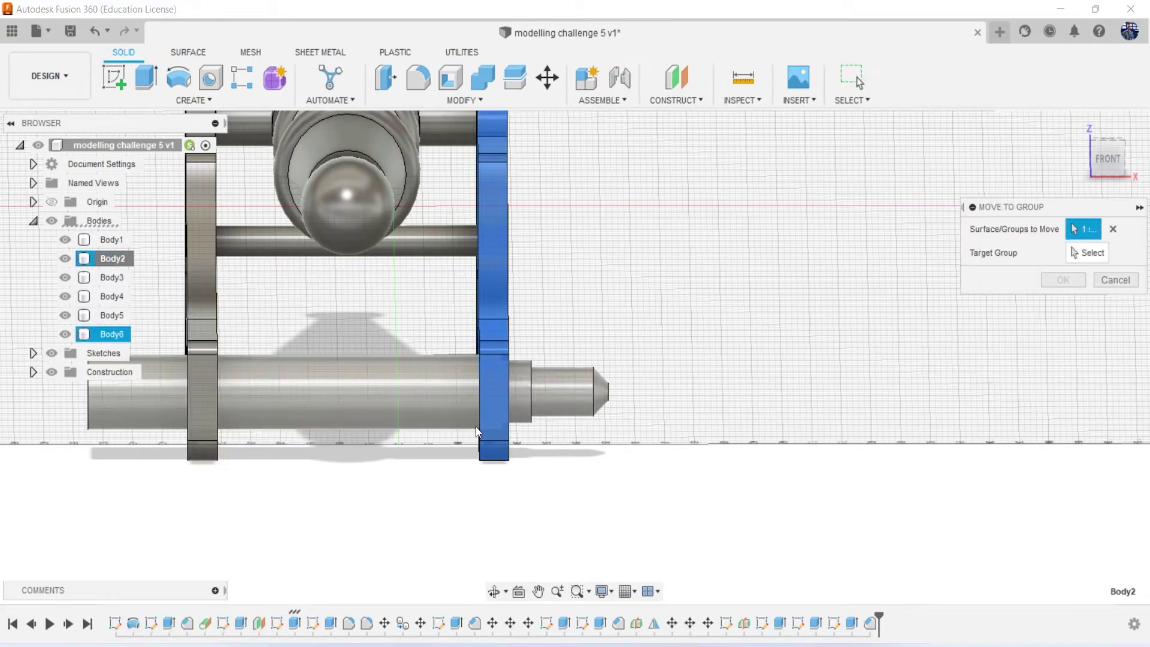
pyautogui.scroll(-2, 524, 376)
pyautogui.scroll(-2, 523, 378)
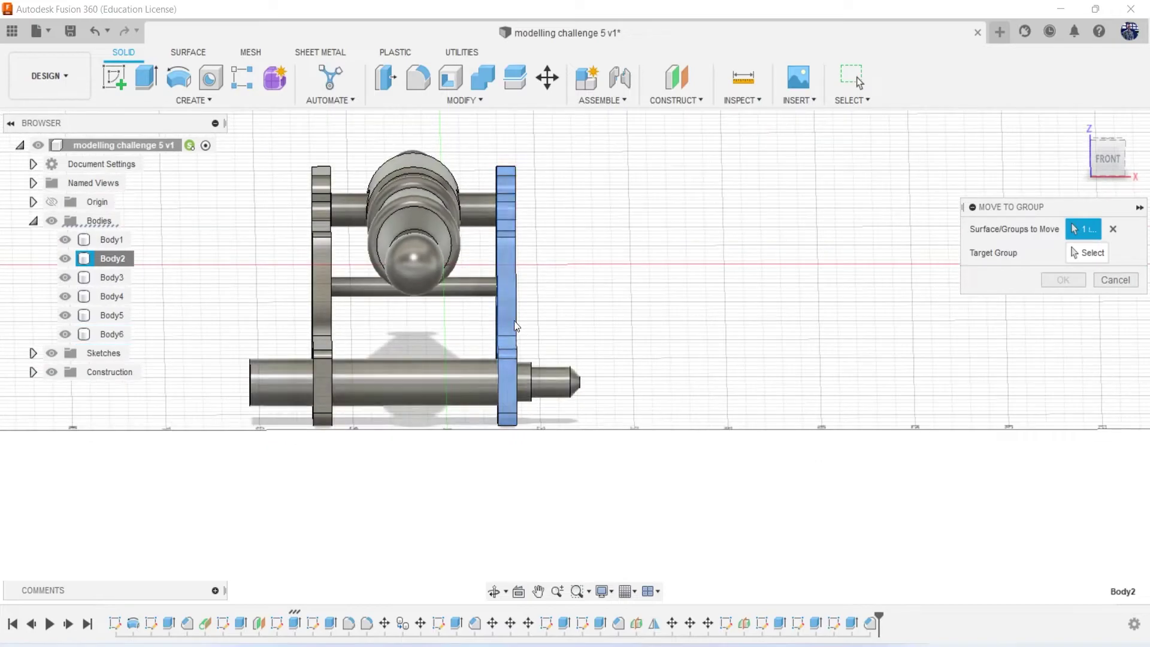
pyautogui.click(1114, 280)
pyautogui.rightClick(108, 260)
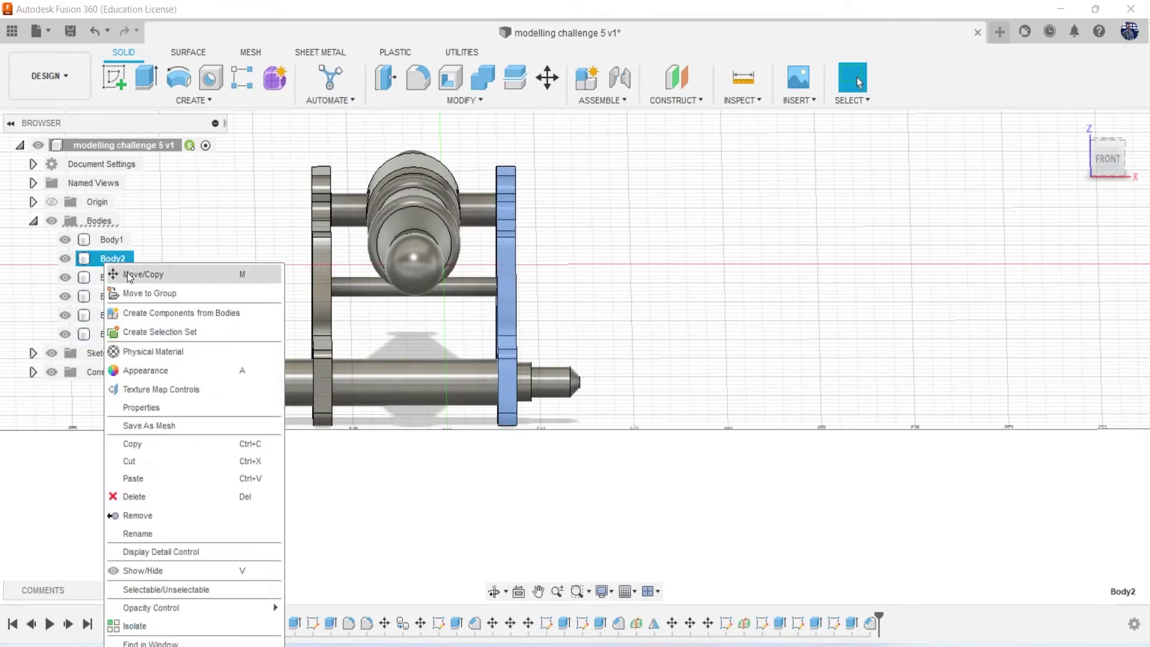
pyautogui.click(129, 274)
pyautogui.moveTo(542, 427); pyautogui.dragTo(558, 440)
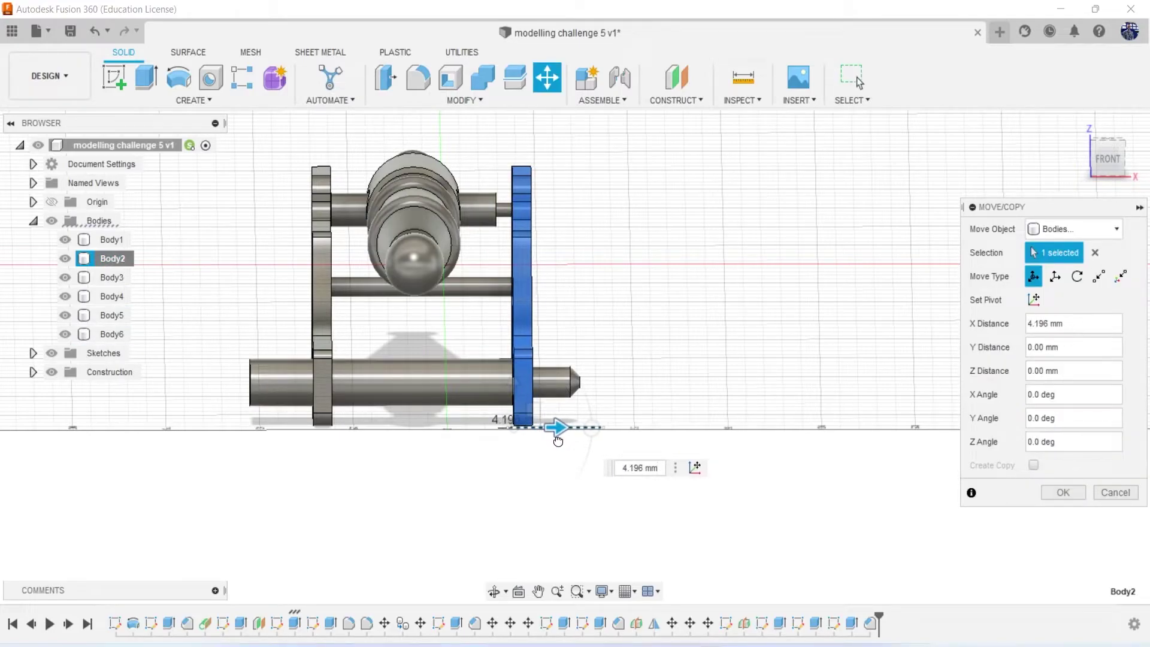
pyautogui.write('3.996')
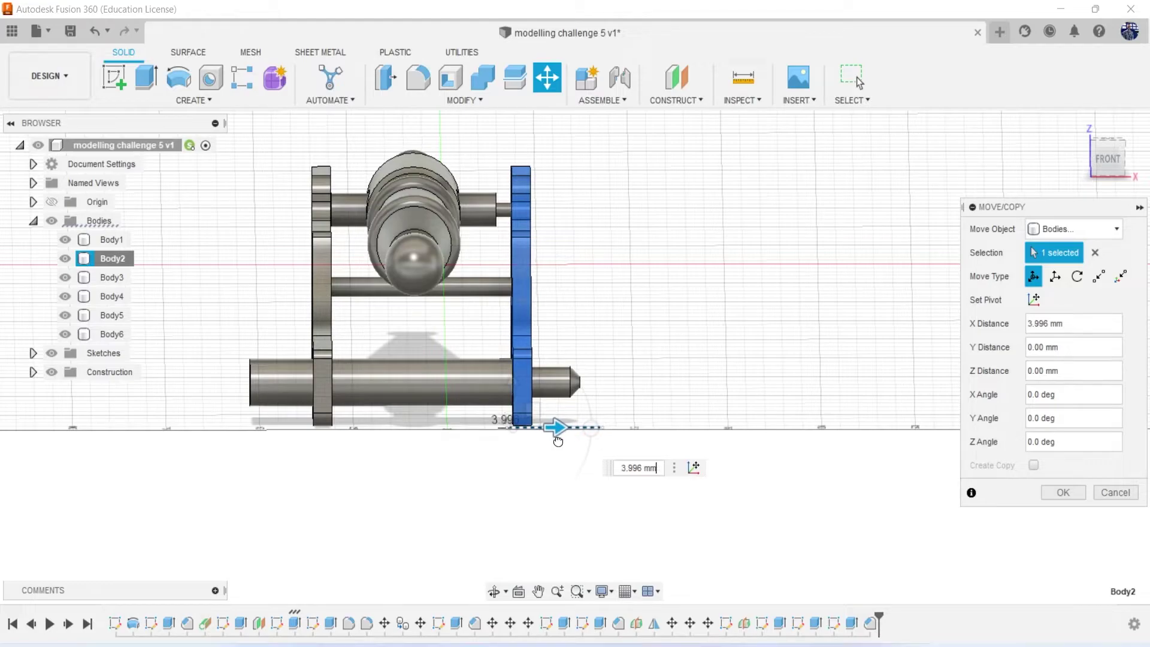
pyautogui.moveTo(558, 441); pyautogui.dragTo(557, 441)
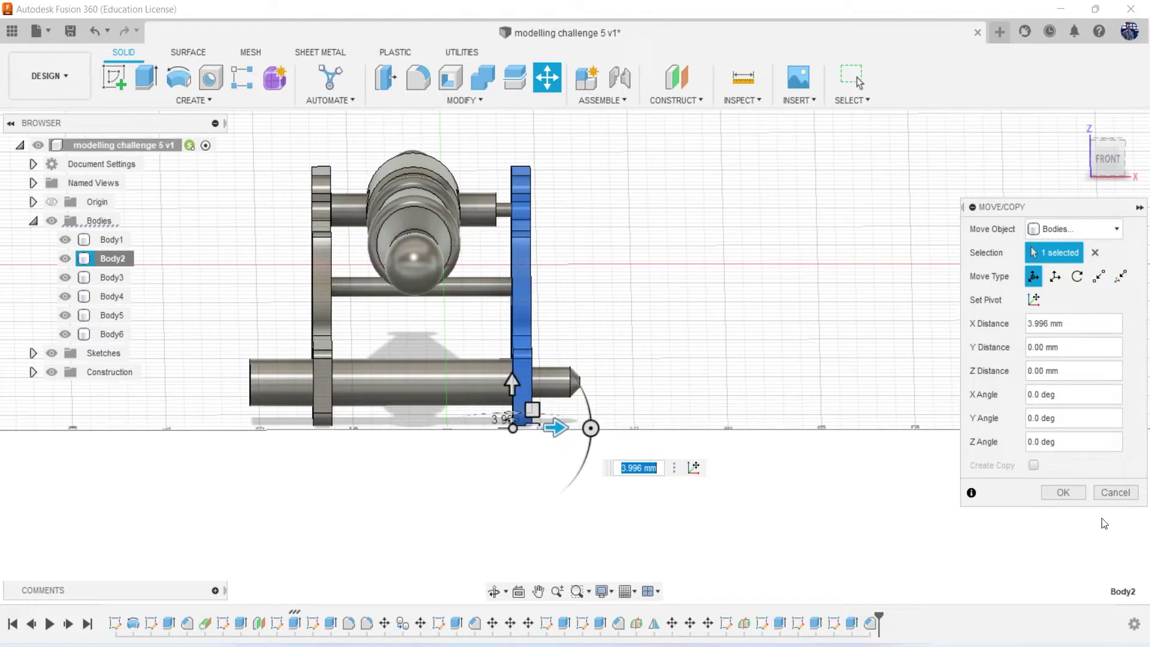
pyautogui.click(1063, 492)
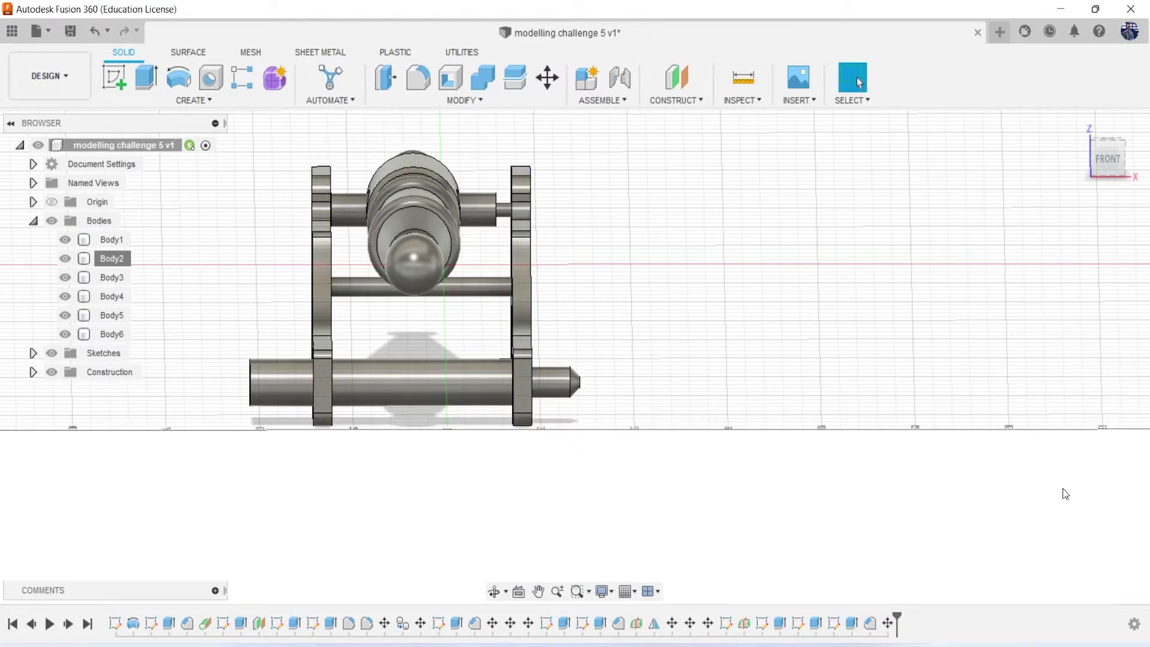
pyautogui.moveTo(575, 357)
pyautogui.keyDown('shift'); pyautogui.mouseDown(button='middle')
pyautogui.moveTo(395, 447)
pyautogui.moveTo(311, 443)
pyautogui.moveTo(420, 384)
pyautogui.moveTo(431, 335)
pyautogui.moveTo(353, 332)
pyautogui.moveTo(479, 317)
pyautogui.moveTo(389, 332)
pyautogui.mouseUp(button='middle'); pyautogui.keyUp('shift')
pyautogui.moveTo(124, 332)
pyautogui.keyDown('shift'); pyautogui.mouseDown(button='middle')
pyautogui.moveTo(263, 282)
pyautogui.moveTo(407, 451)
pyautogui.mouseUp(button='middle'); pyautogui.keyUp('shift')
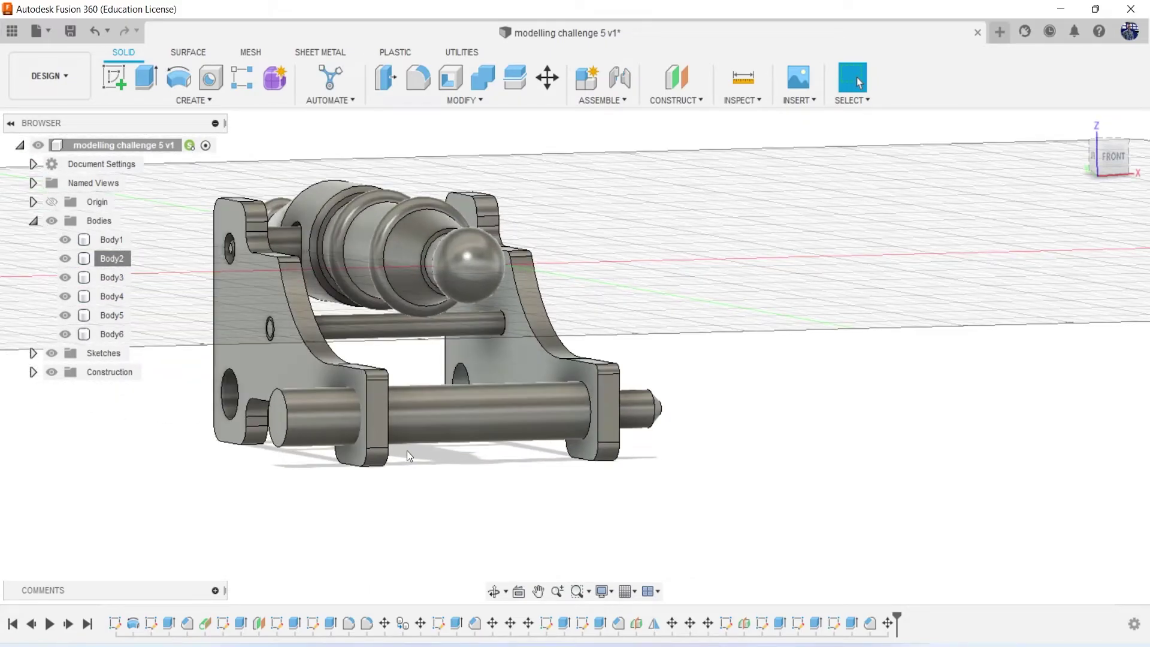
pyautogui.click(110, 294)
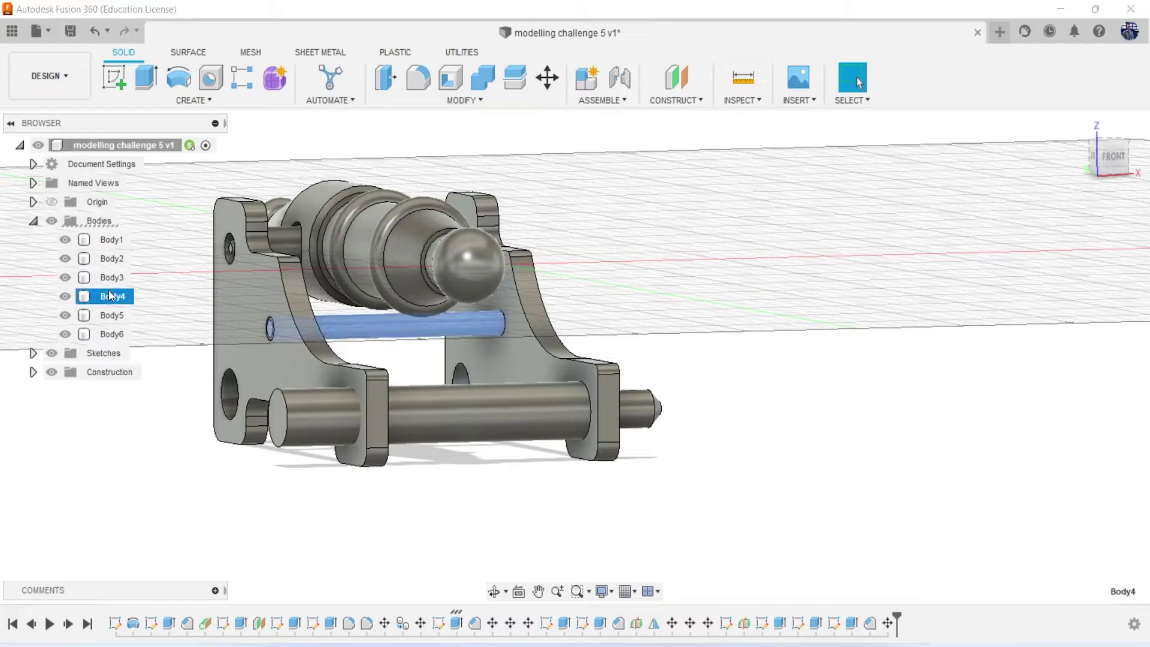
pyautogui.click(111, 277)
pyautogui.rightClick(111, 278)
pyautogui.click(143, 285)
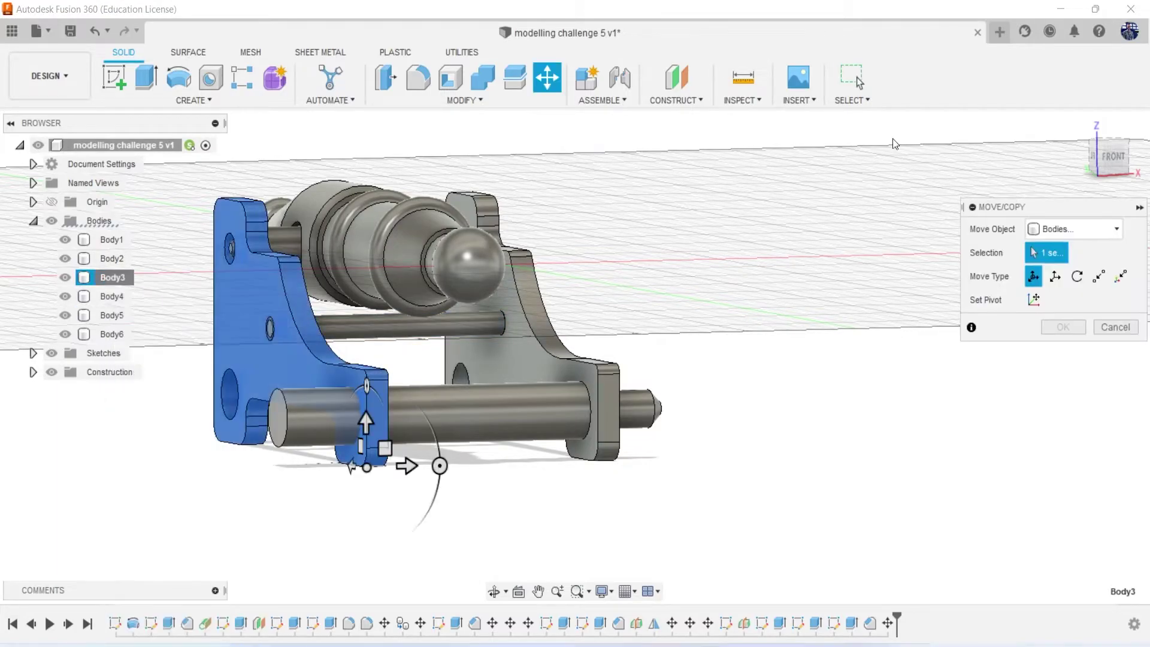
pyautogui.click(1112, 156)
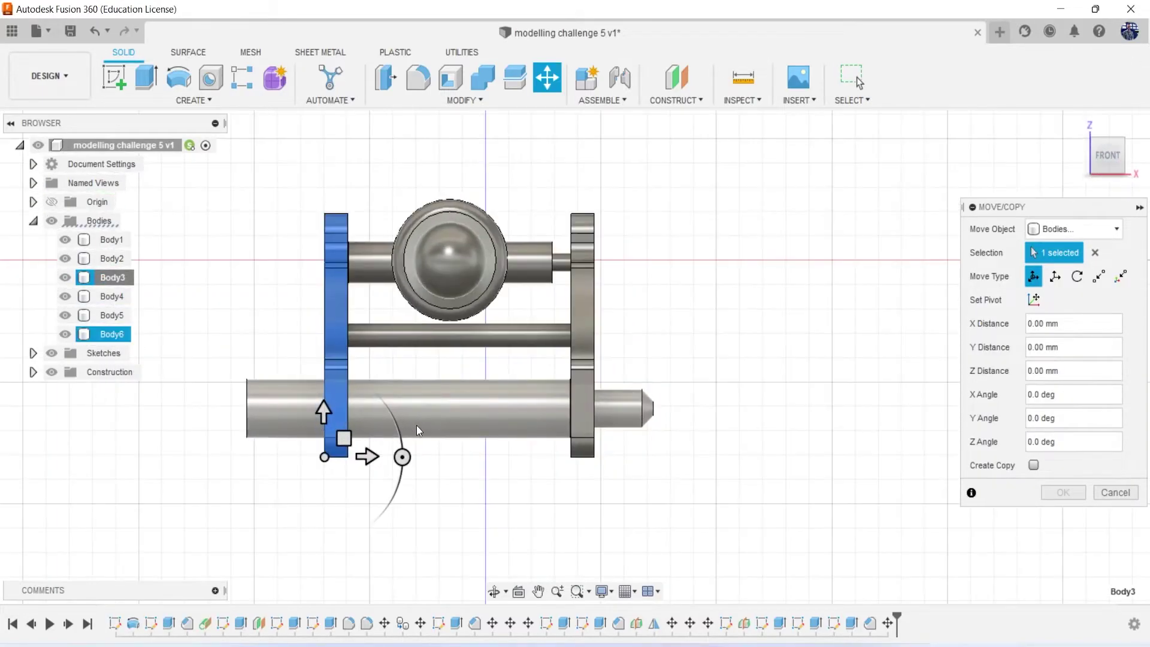
pyautogui.moveTo(426, 448); pyautogui.dragTo(392, 460)
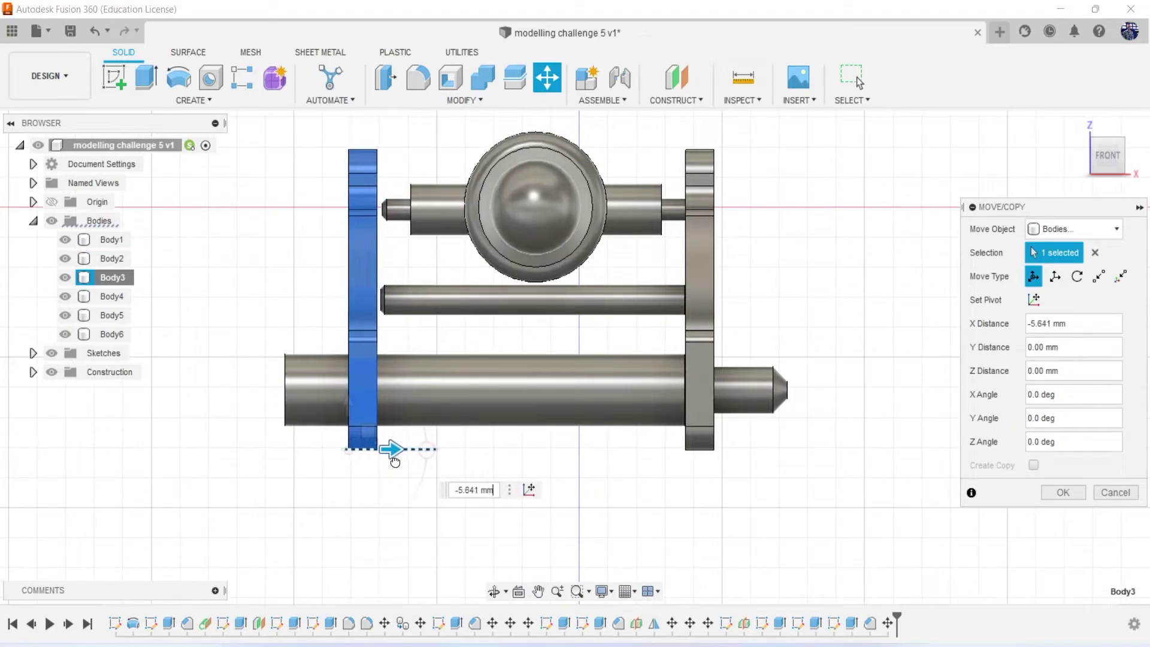
pyautogui.click(1098, 498)
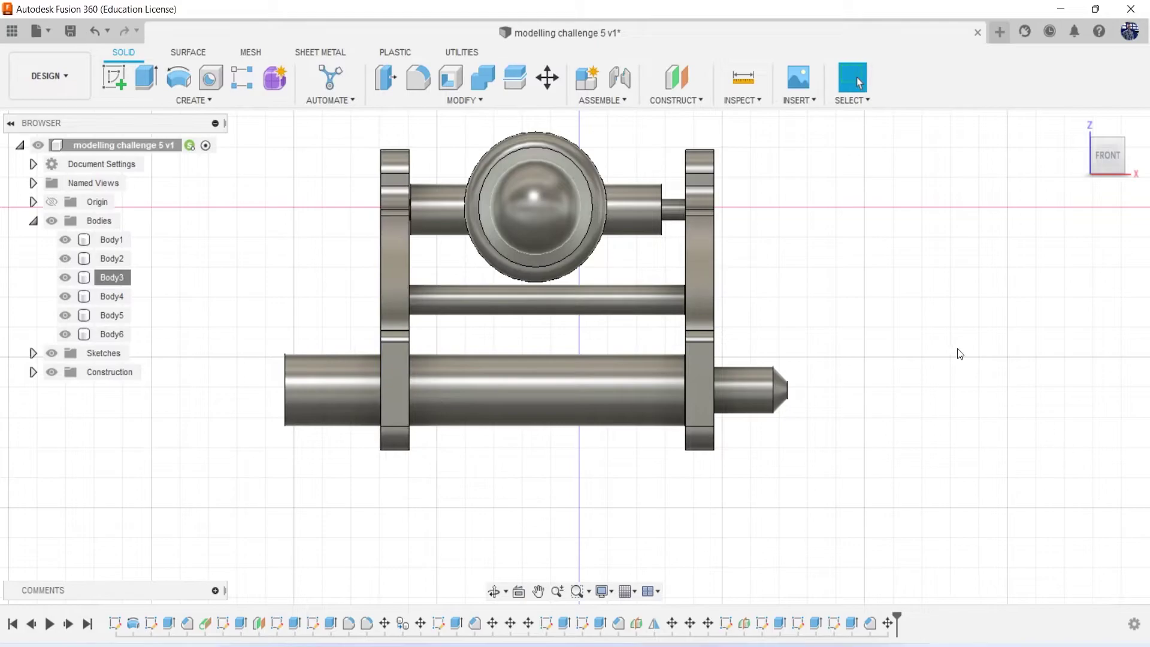
pyautogui.moveTo(1109, 178); pyautogui.dragTo(1109, 183)
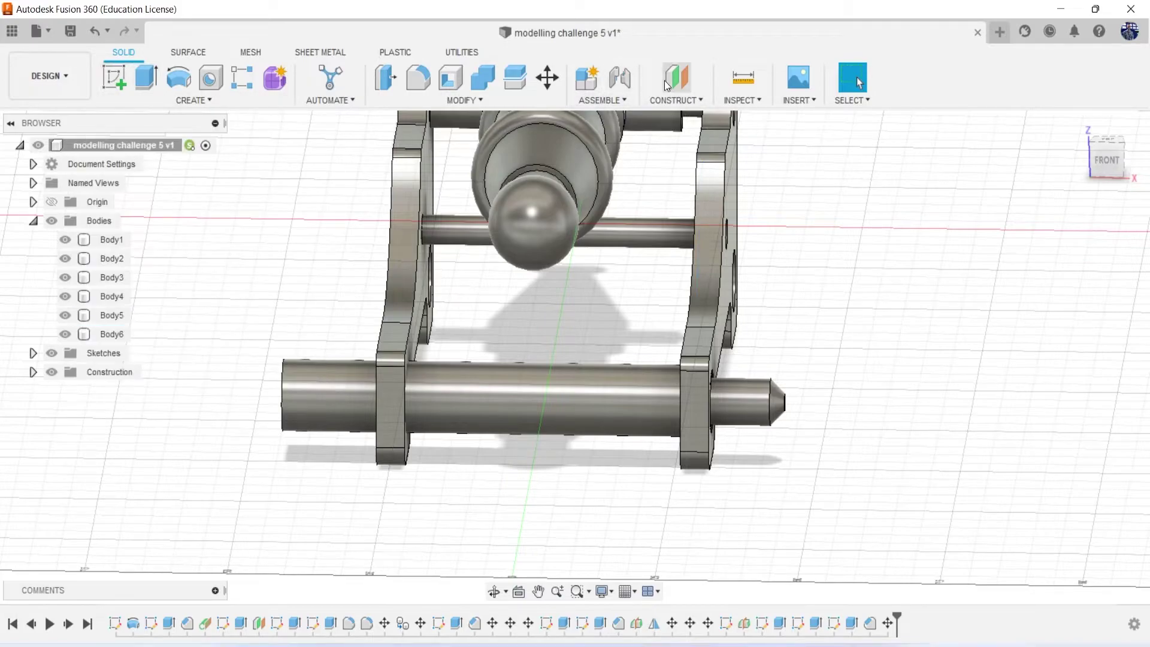
# Create an offset construction plane -40 mm from the pin's end face along the shaft
pyautogui.click(676, 78)
pyautogui.click(1121, 163)
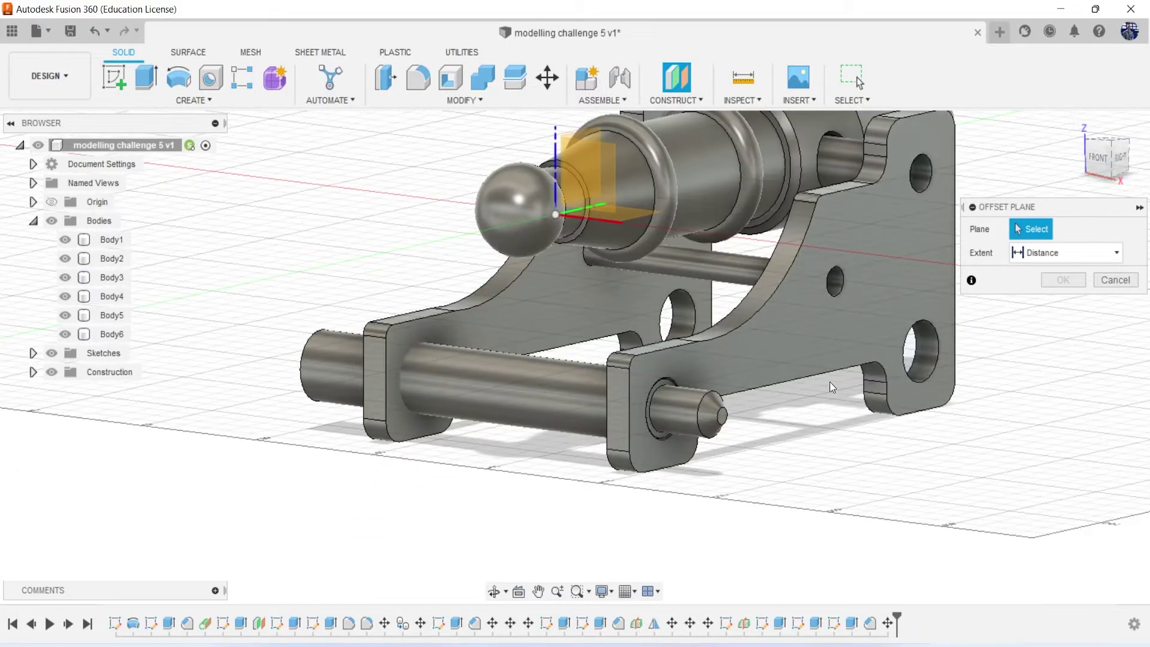
pyautogui.click(722, 417)
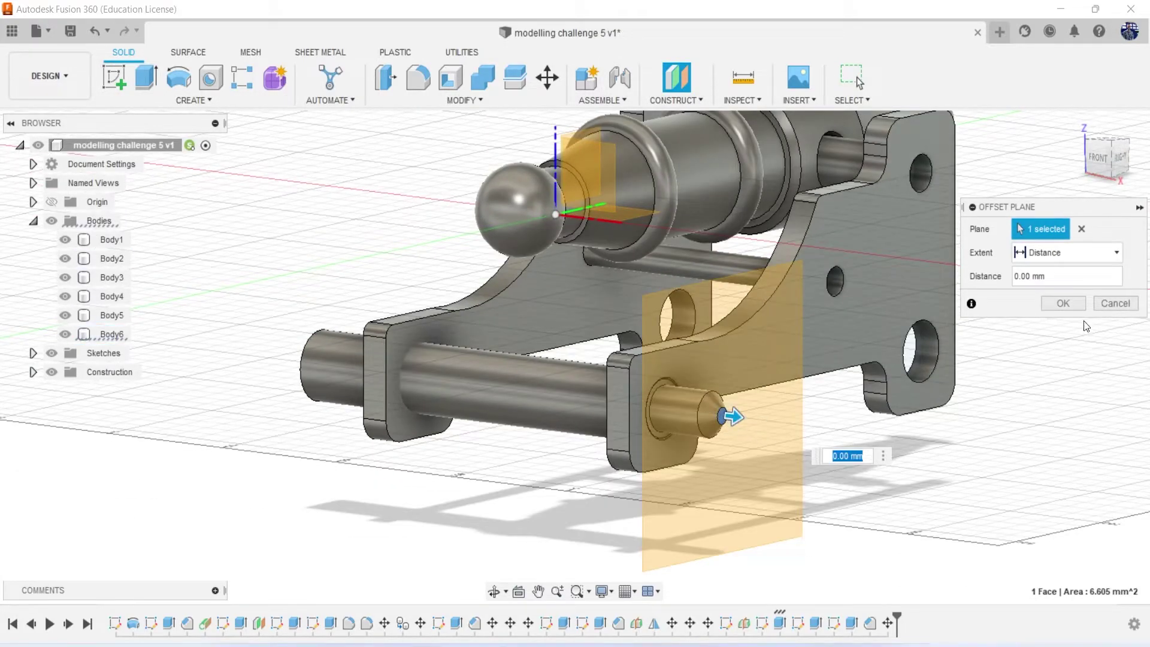
pyautogui.moveTo(731, 418); pyautogui.dragTo(557, 396)
pyautogui.hotkey('alt', 'Tab')
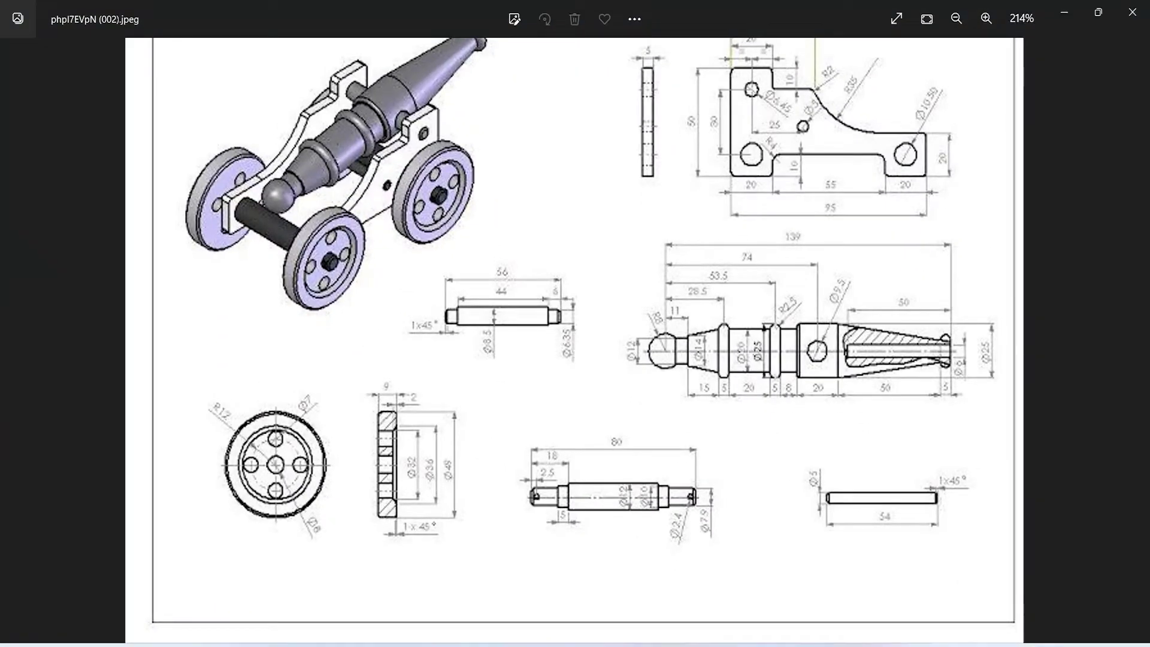
pyautogui.hotkey('alt', 'Tab')
pyautogui.click(701, 442)
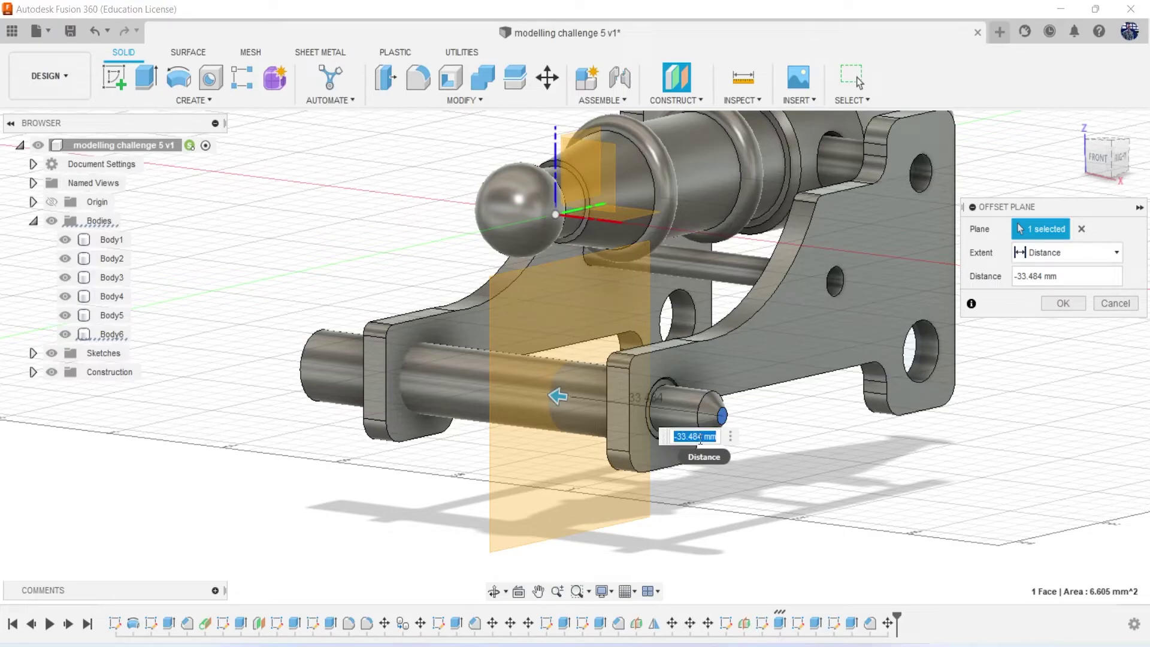
pyautogui.press('Return')
pyautogui.press('Return')
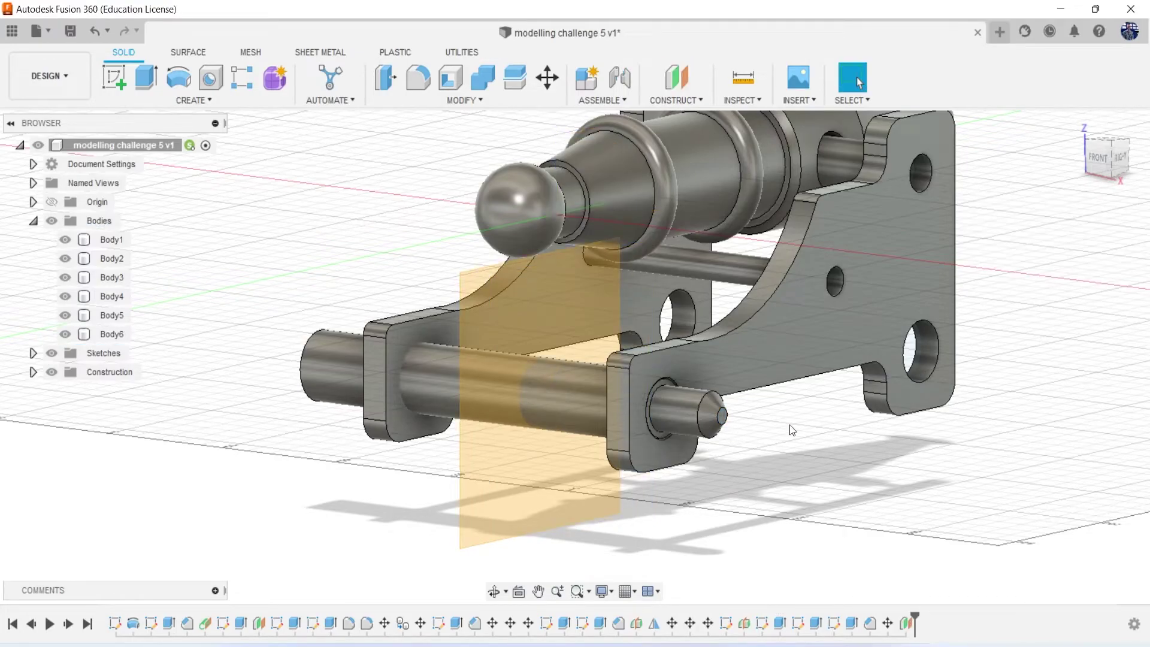
# Split the lower shaft with the new plane and hide its left half
pyautogui.click(1100, 160)
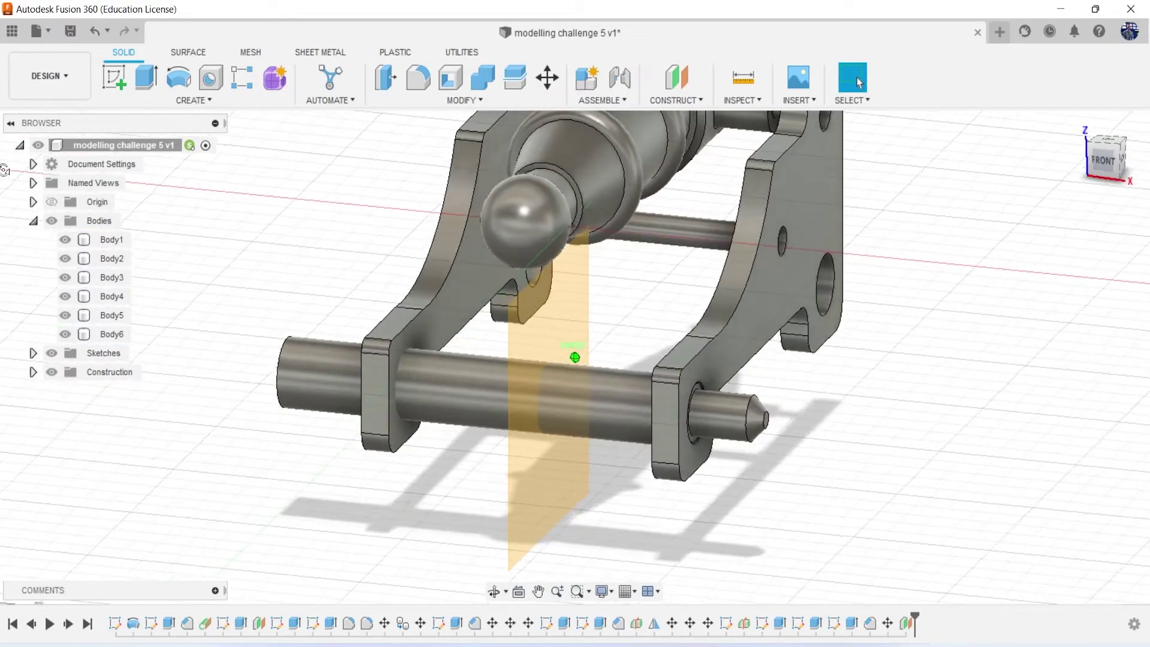
pyautogui.keyDown('shift'); pyautogui.moveTo(575, 357); pyautogui.dragTo(575, 347, button='middle'); pyautogui.keyUp('shift')
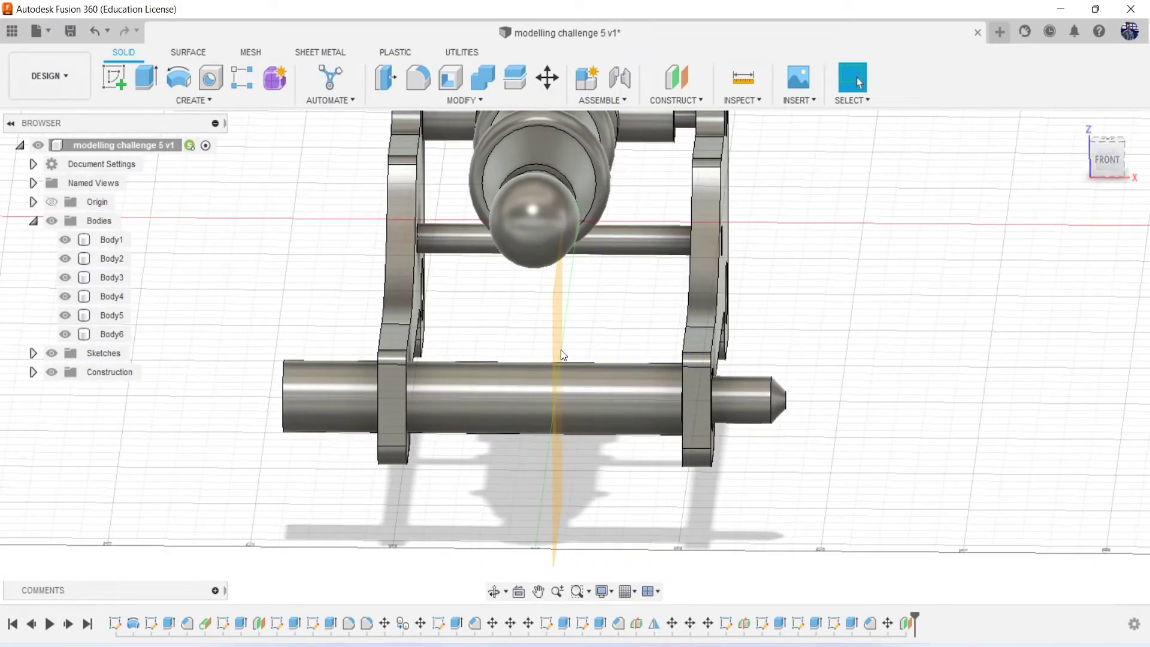
pyautogui.click(514, 78)
pyautogui.click(503, 380)
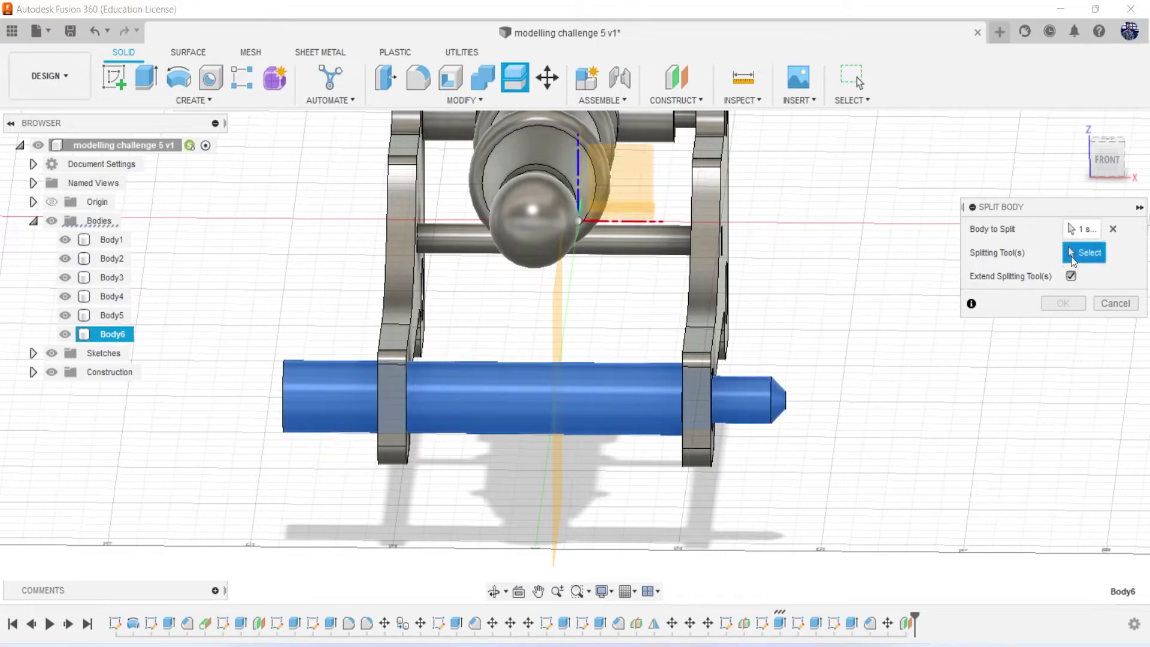
pyautogui.click(554, 317)
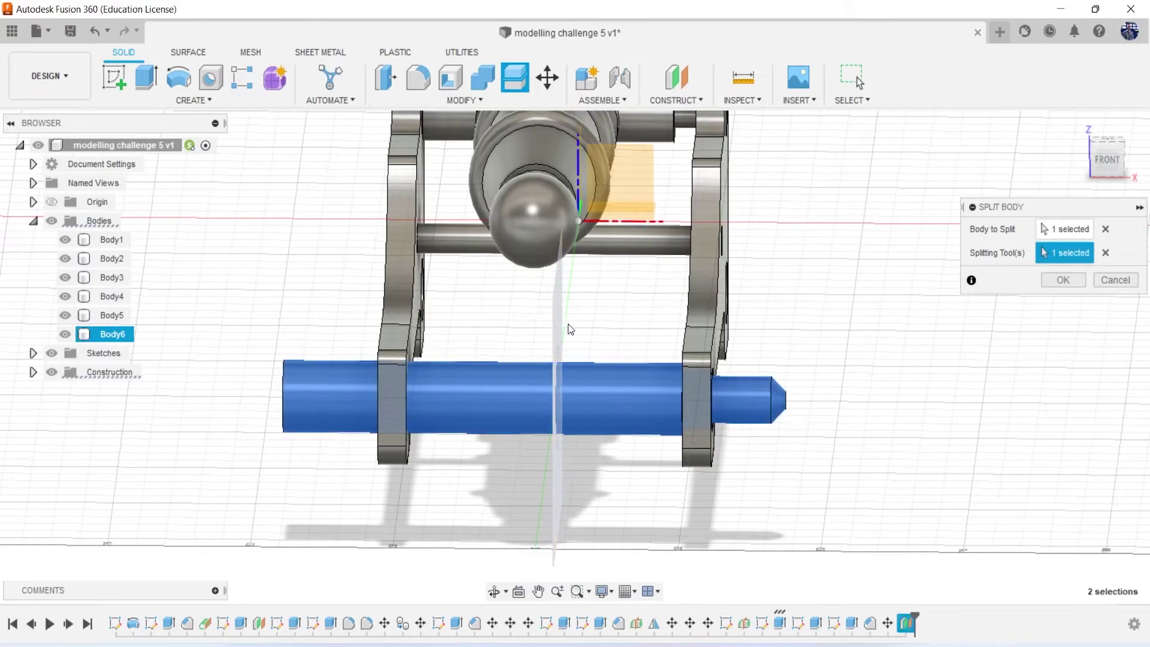
pyautogui.click(1063, 282)
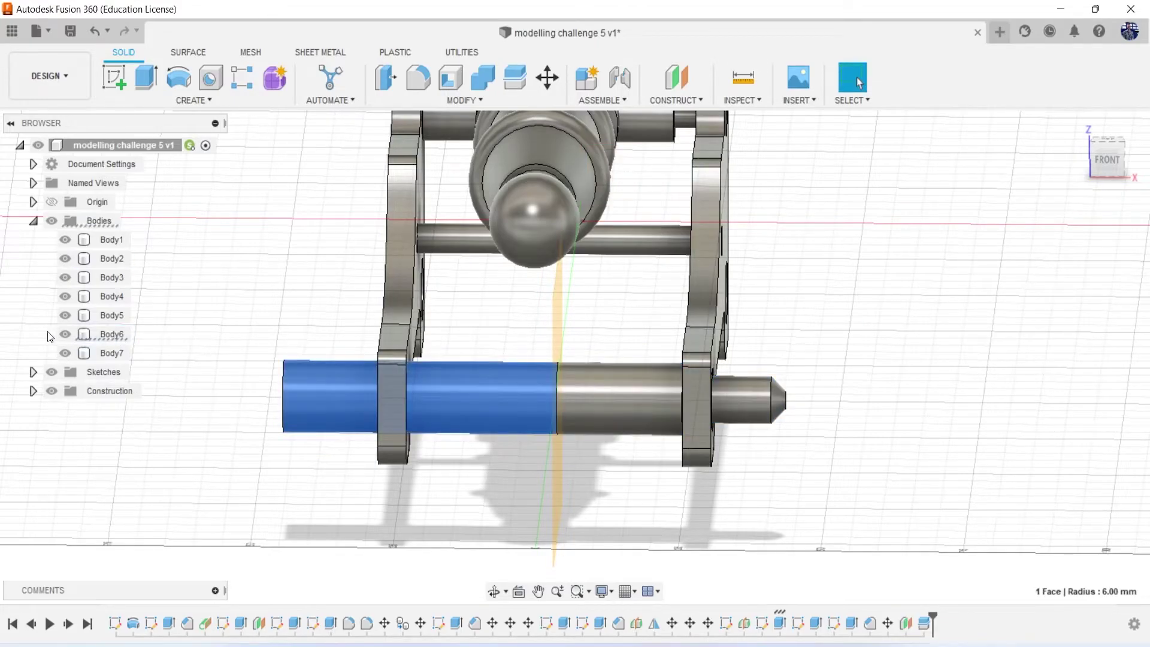
pyautogui.click(65, 334)
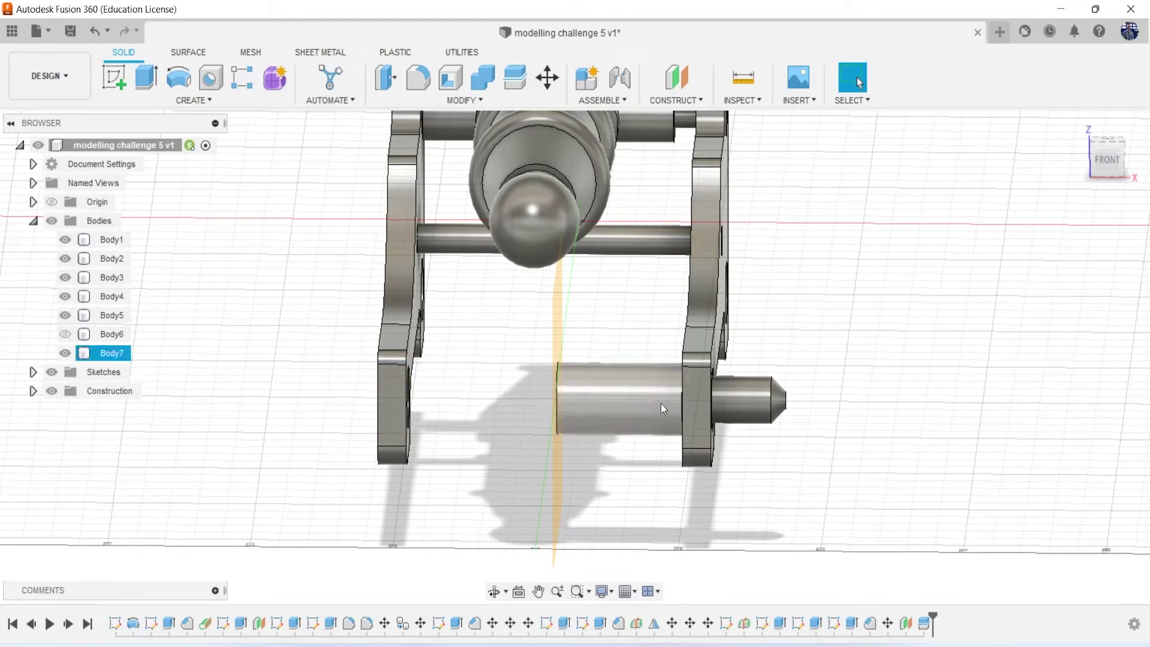
# Mirror the right shaft half's body across the central origin plane, joined into one body
pyautogui.click(458, 100)
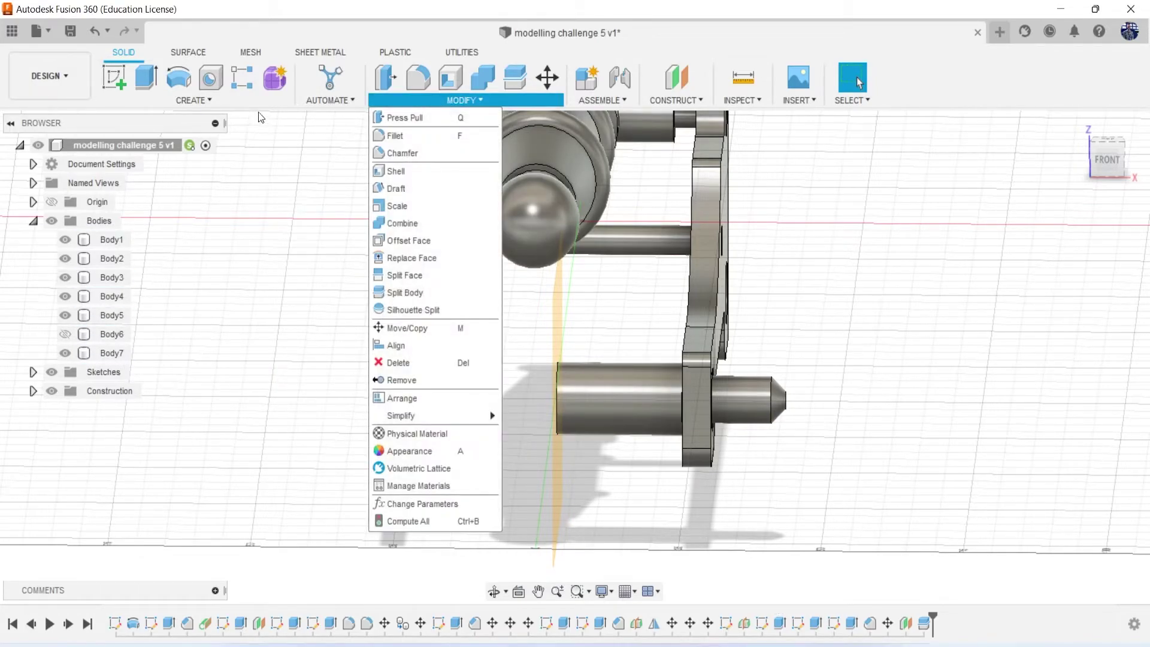
pyautogui.click(194, 100)
pyautogui.click(175, 467)
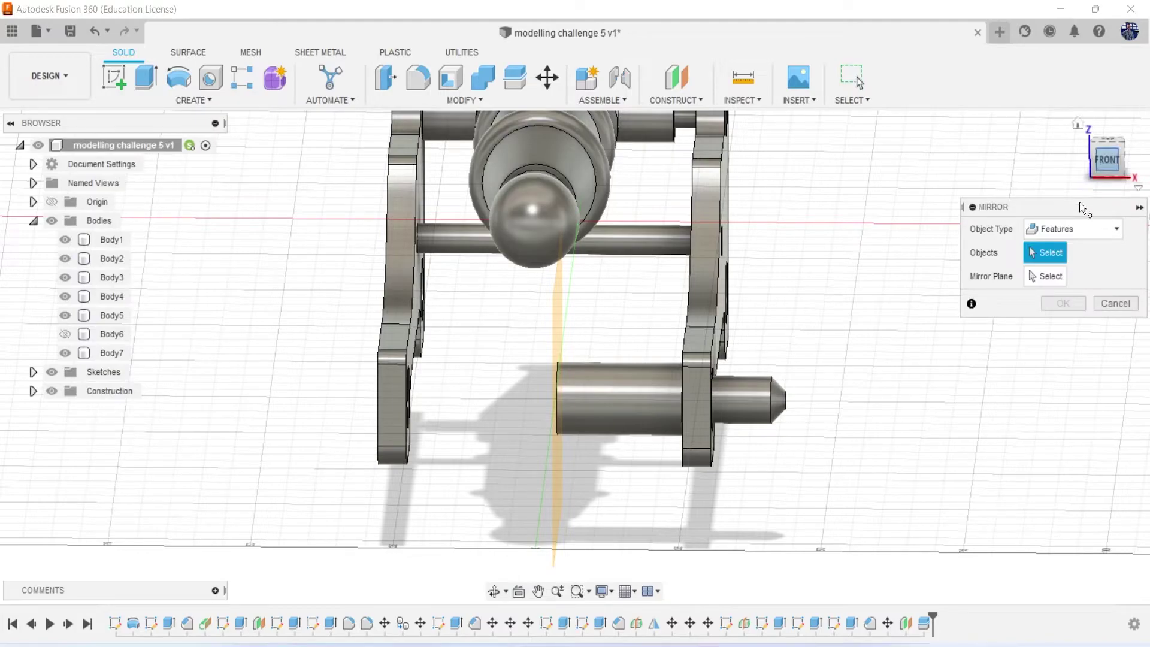
pyautogui.click(1071, 229)
pyautogui.click(1054, 250)
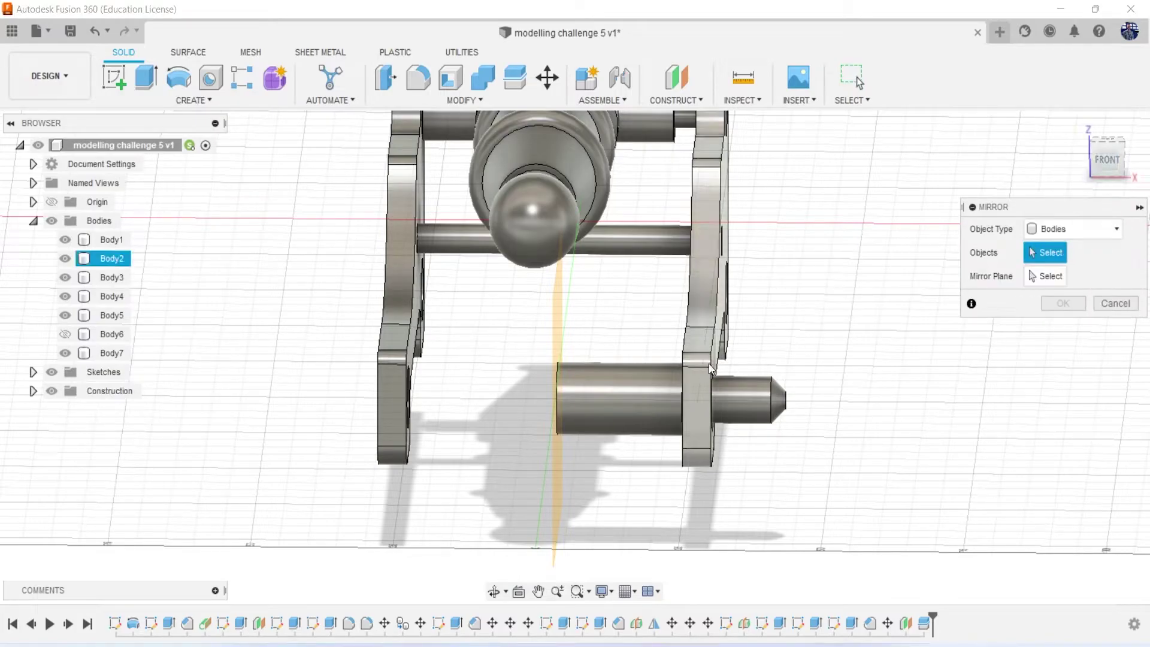
pyautogui.click(671, 379)
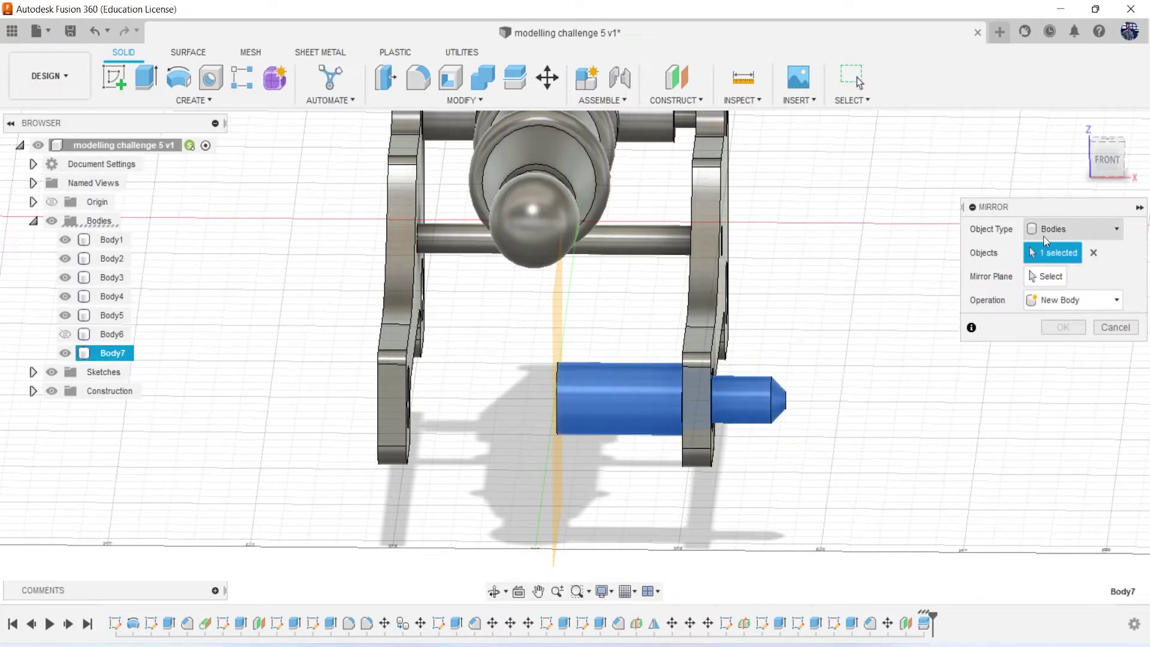
pyautogui.click(555, 318)
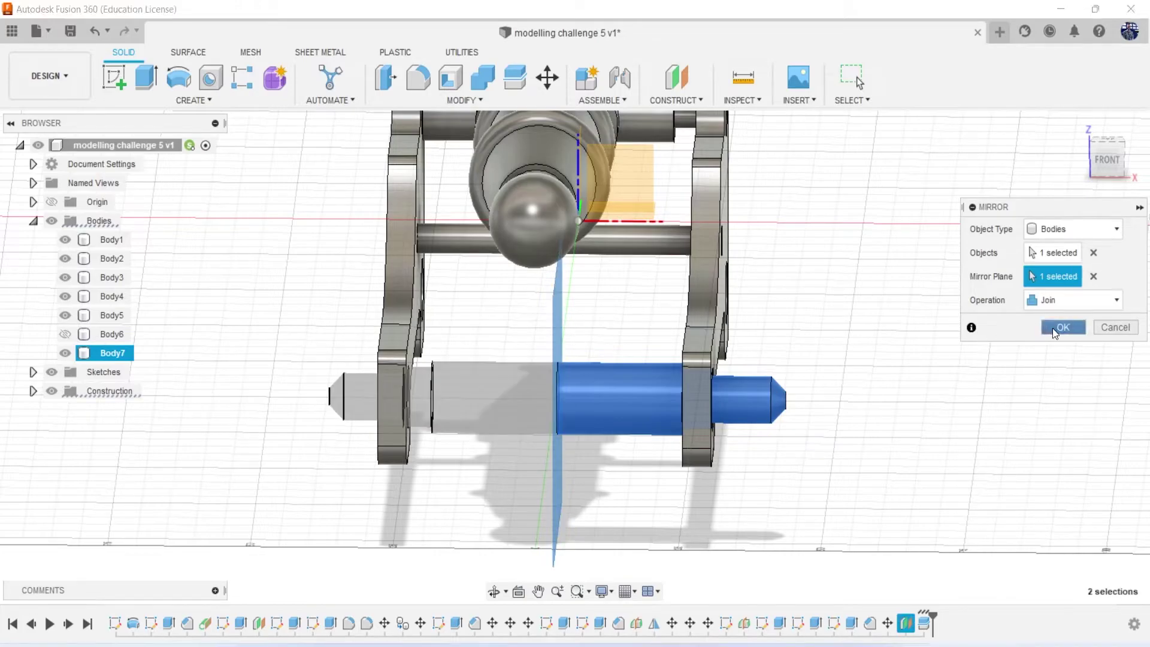
pyautogui.click(1054, 328)
pyautogui.click(1113, 157)
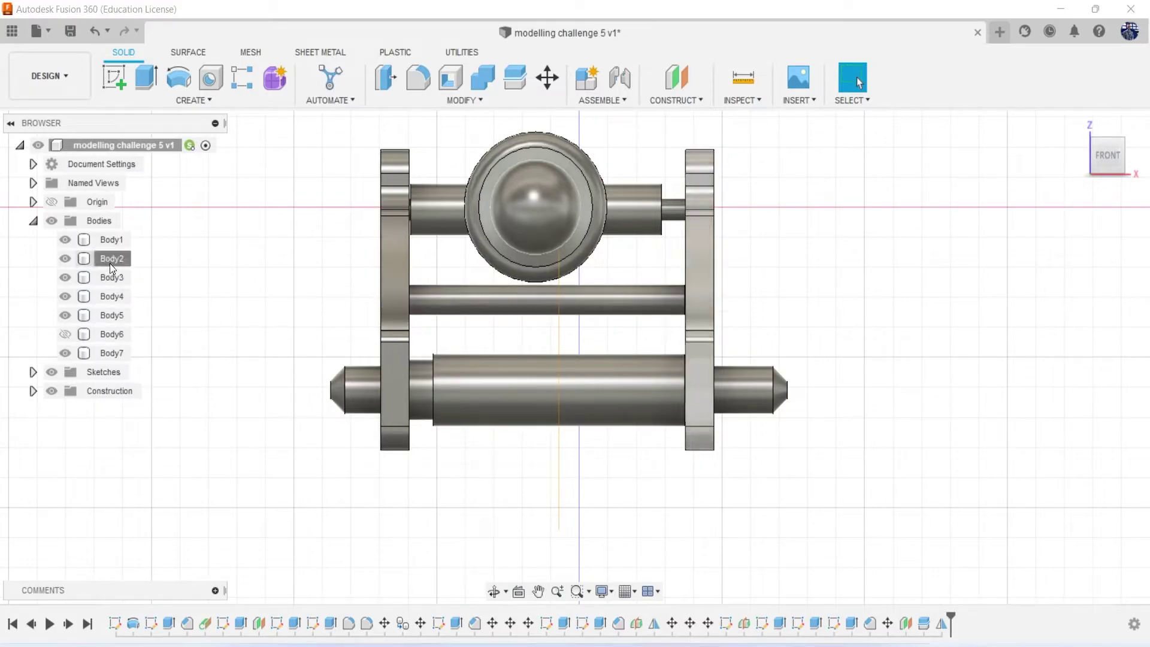
# Move the left side plate 4.198 mm along X and hide the splitting plane
pyautogui.rightClick(112, 279)
pyautogui.click(153, 293)
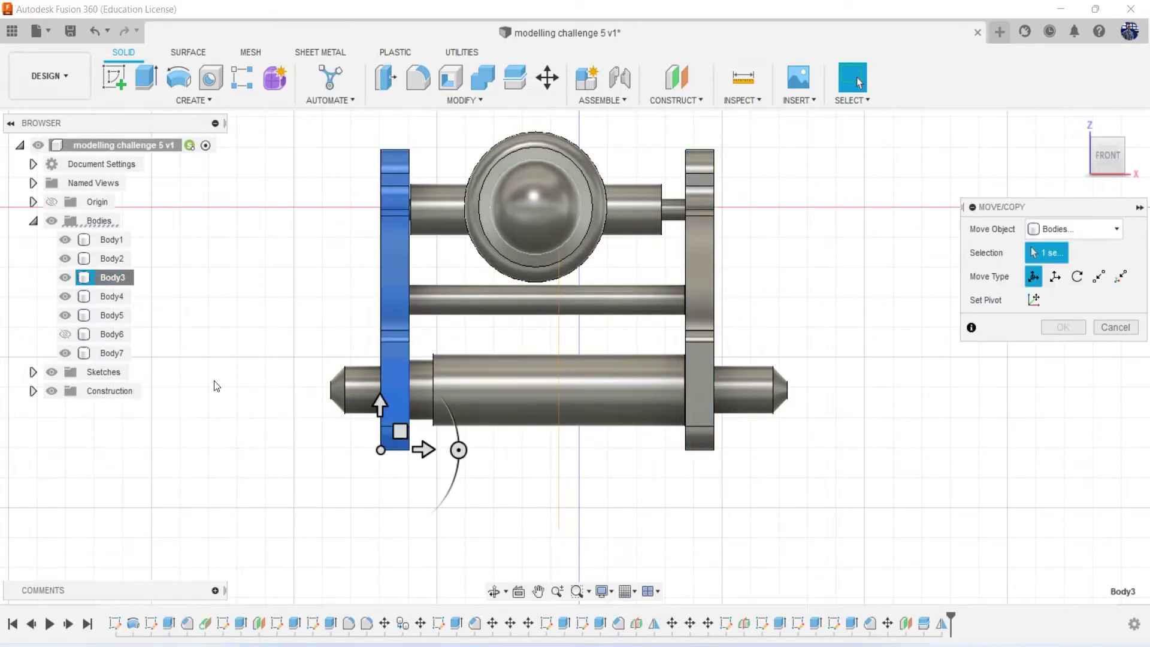
pyautogui.moveTo(419, 448); pyautogui.dragTo(441, 455)
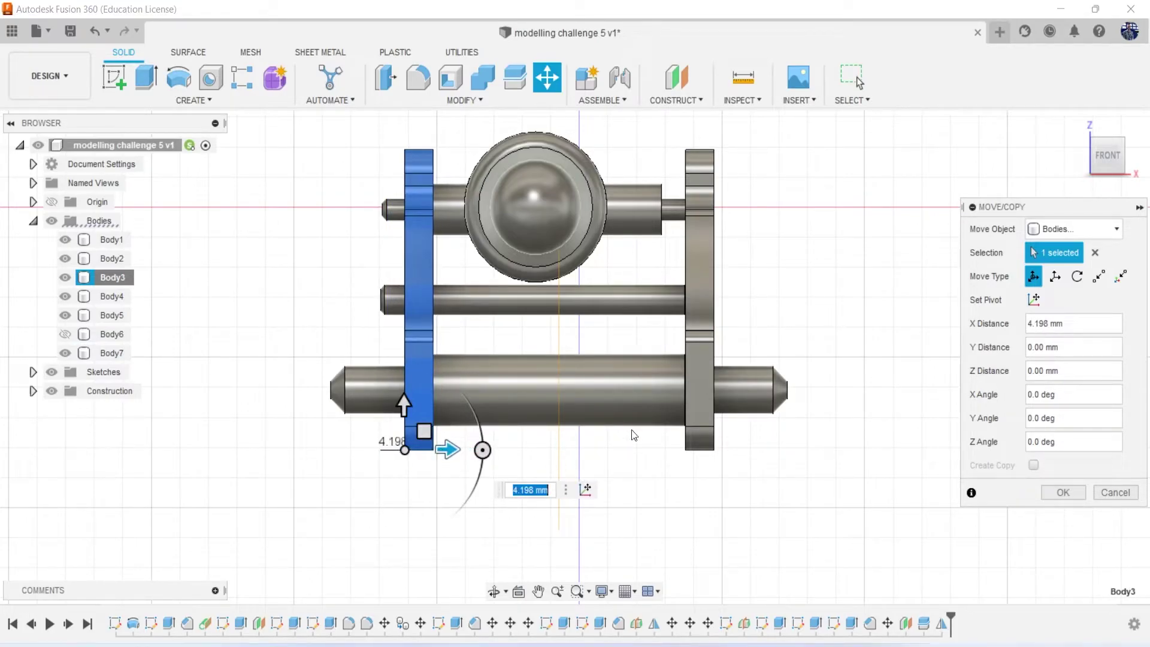
pyautogui.click(1074, 493)
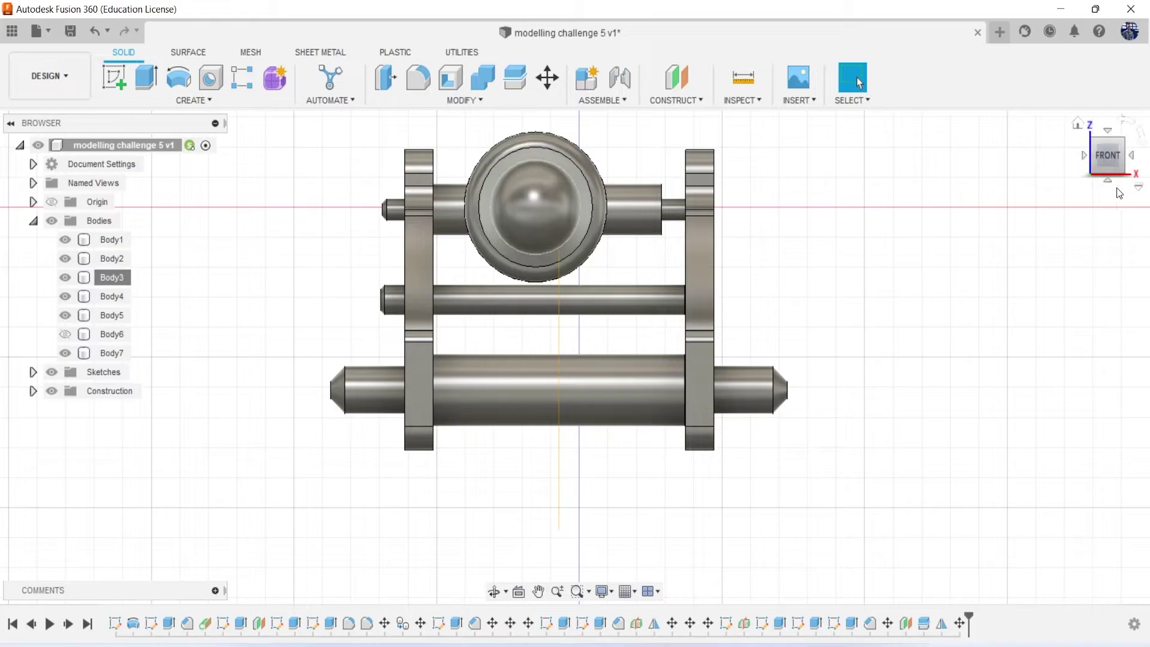
pyautogui.click(1121, 157)
pyautogui.keyDown('shift'); pyautogui.moveTo(575, 358); pyautogui.dragTo(778, 359, button='middle'); pyautogui.keyUp('shift')
pyautogui.click(1113, 156)
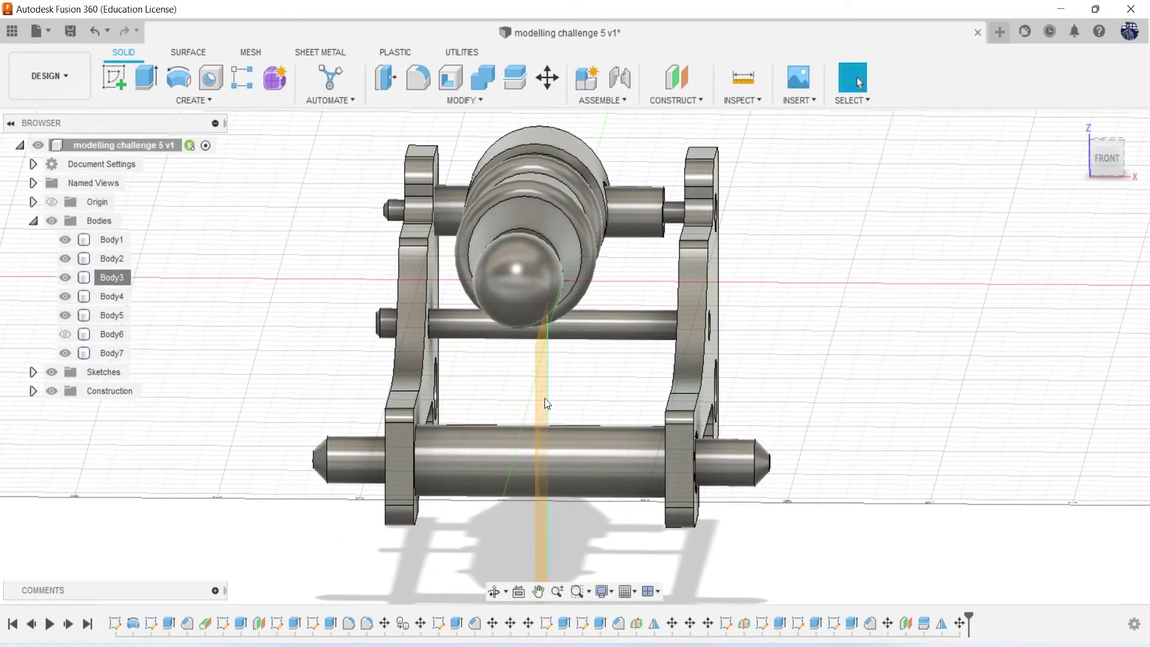
pyautogui.scroll(2, 542, 403)
pyautogui.click(542, 394)
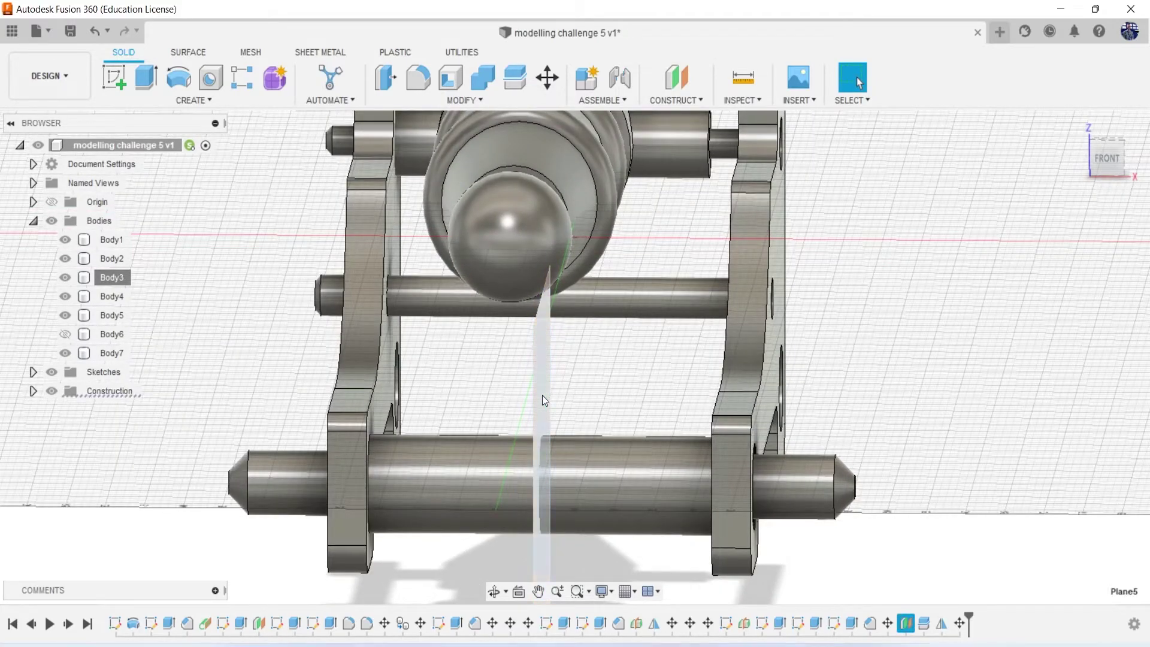
pyautogui.click(910, 367)
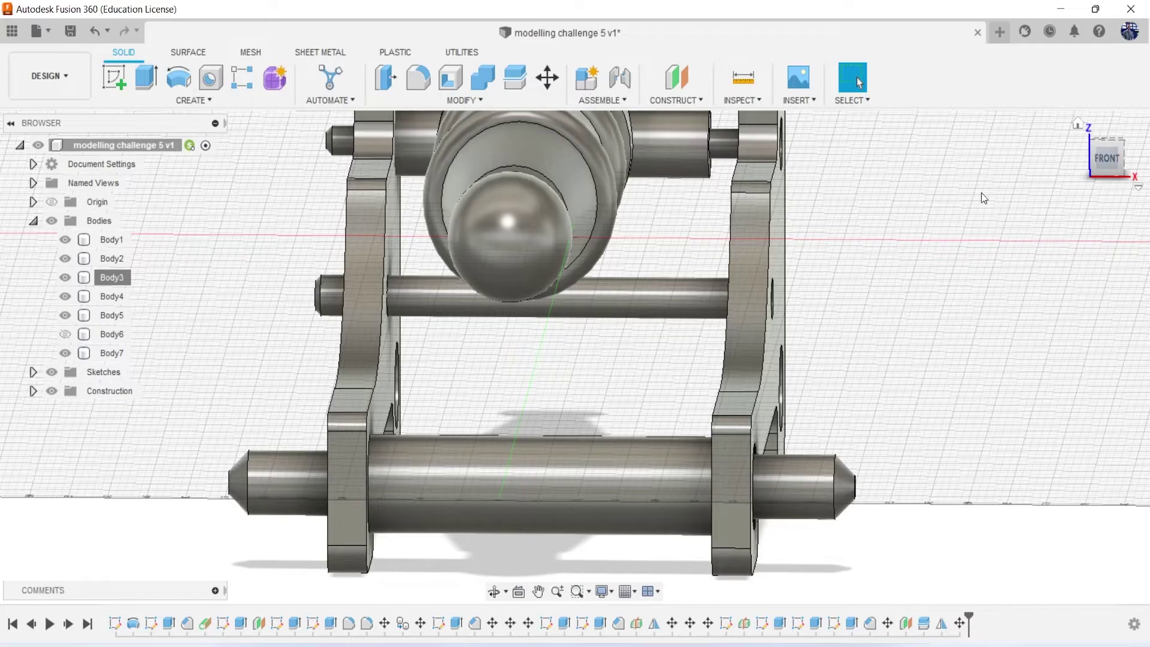
# Move the middle crossbar about 4 mm to the right along X
pyautogui.rightClick(106, 303)
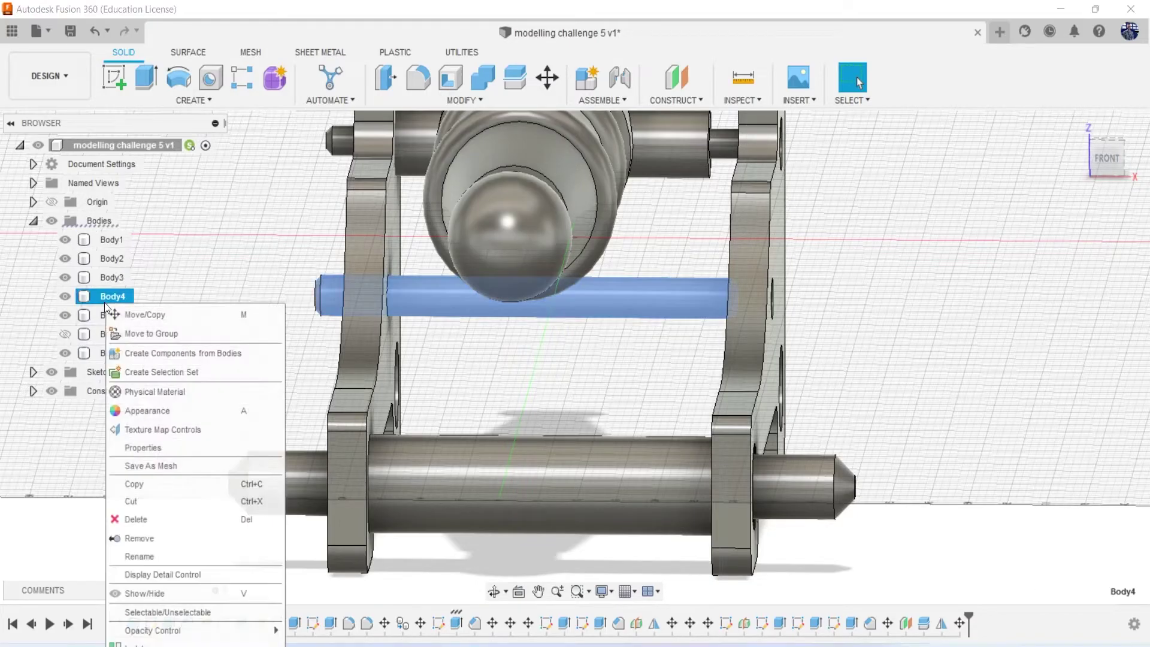
pyautogui.click(111, 314)
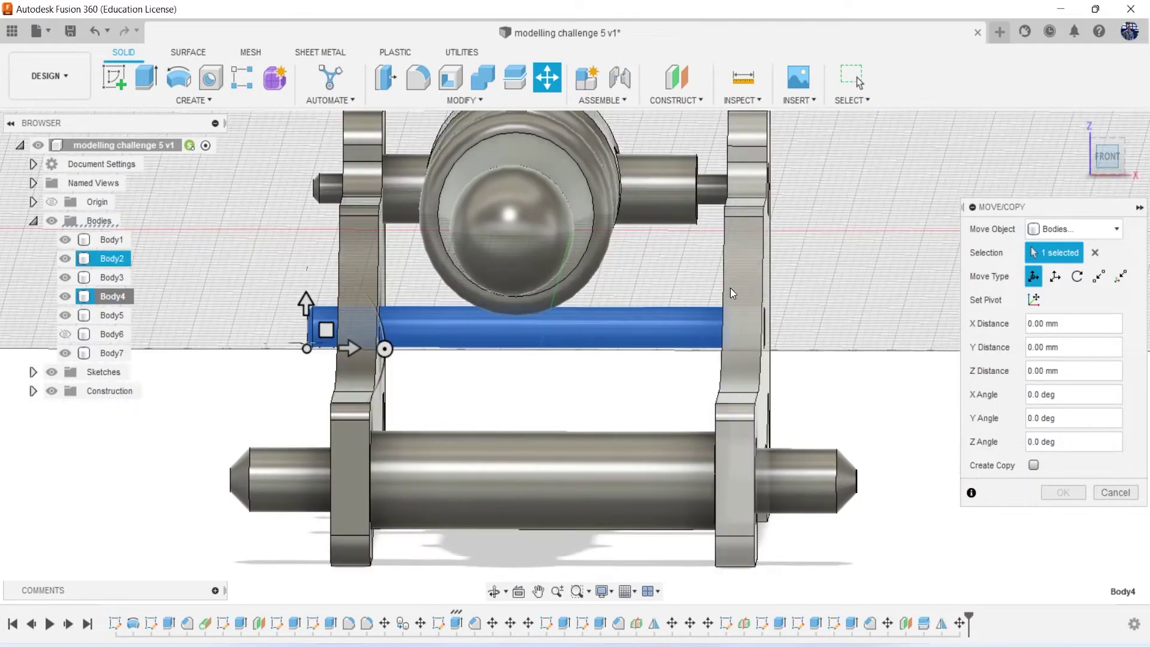
pyautogui.moveTo(347, 373); pyautogui.dragTo(373, 382)
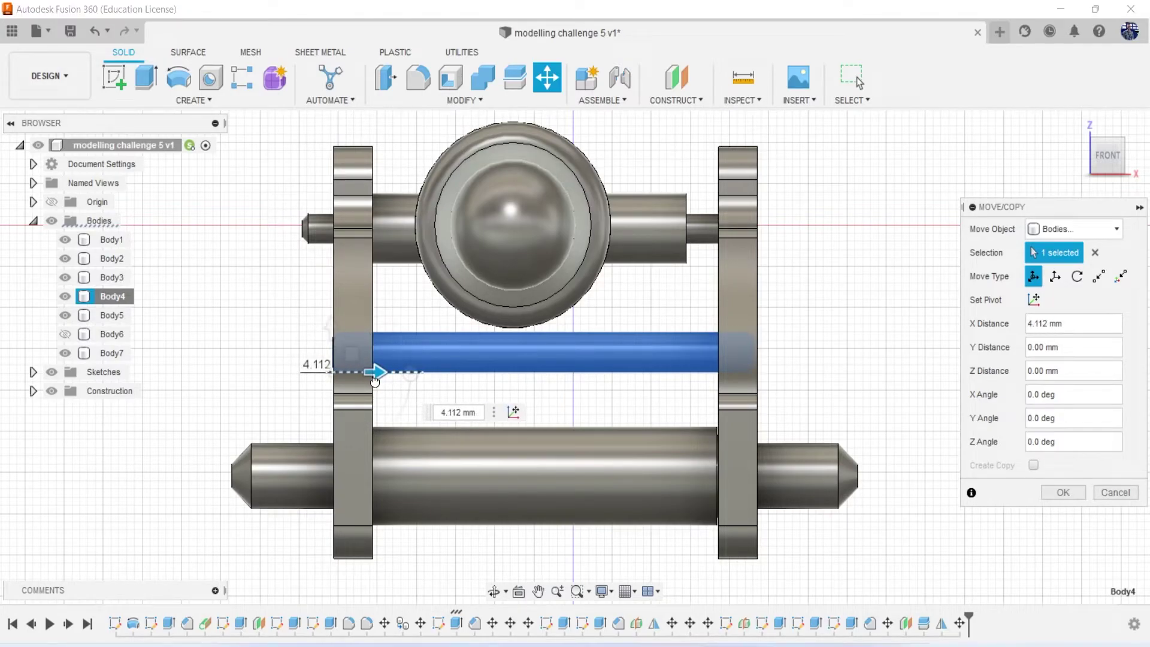
pyautogui.click(1080, 491)
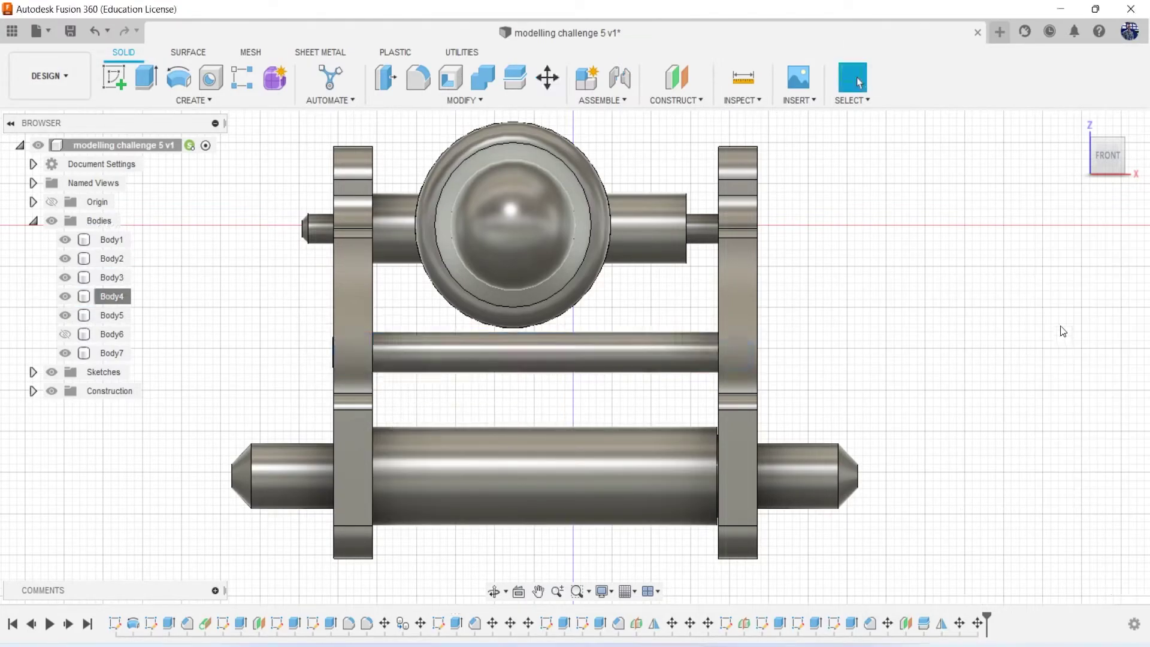
pyautogui.keyDown('shift'); pyautogui.moveTo(574, 358); pyautogui.dragTo(688, 335, button='middle'); pyautogui.keyUp('shift')
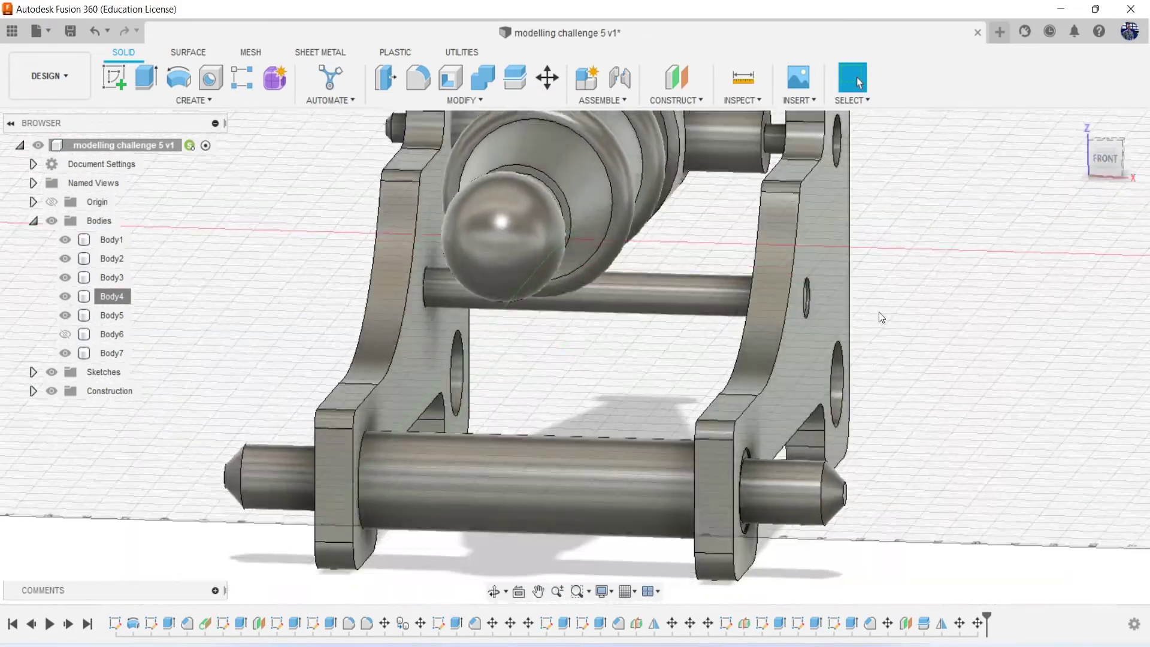
# Move the upper shaft about 4 mm along X to centre it between the plates
pyautogui.keyDown('shift'); pyautogui.moveTo(574, 357); pyautogui.dragTo(562, 333, button='middle'); pyautogui.keyUp('shift')
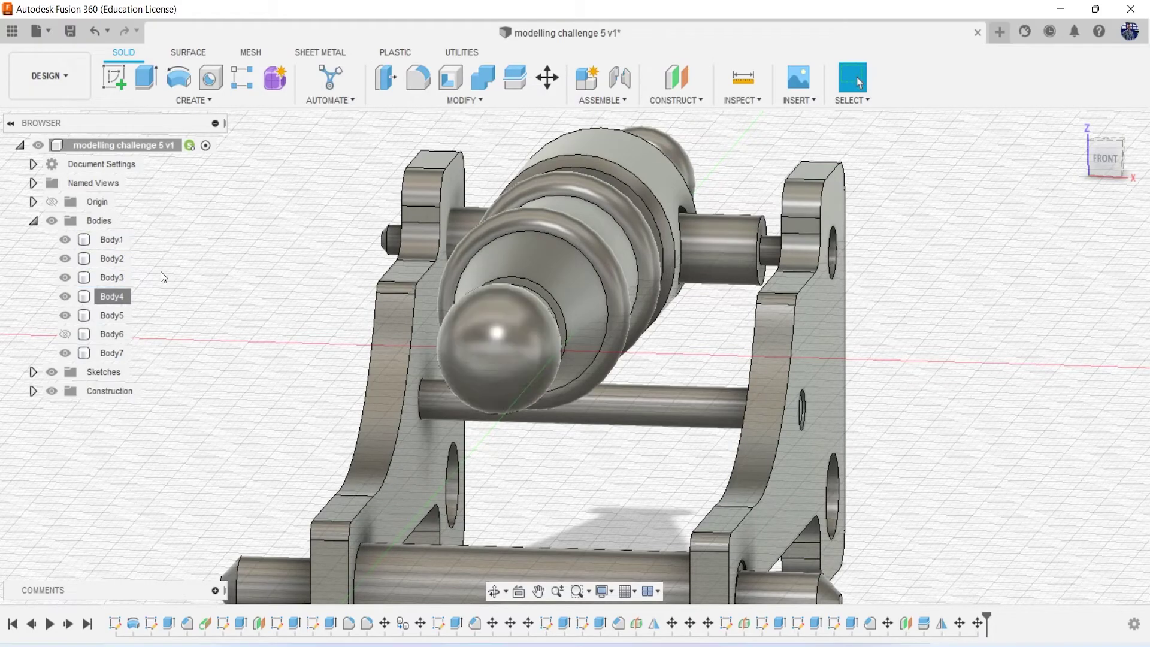
pyautogui.click(115, 263)
pyautogui.click(116, 277)
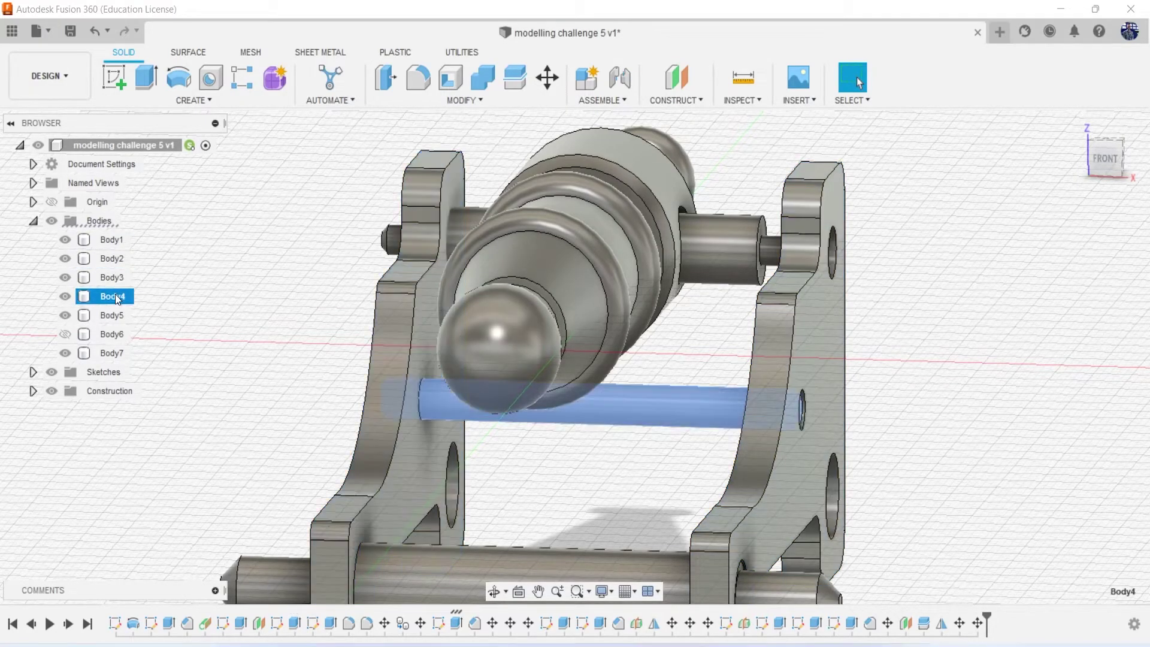
pyautogui.click(113, 315)
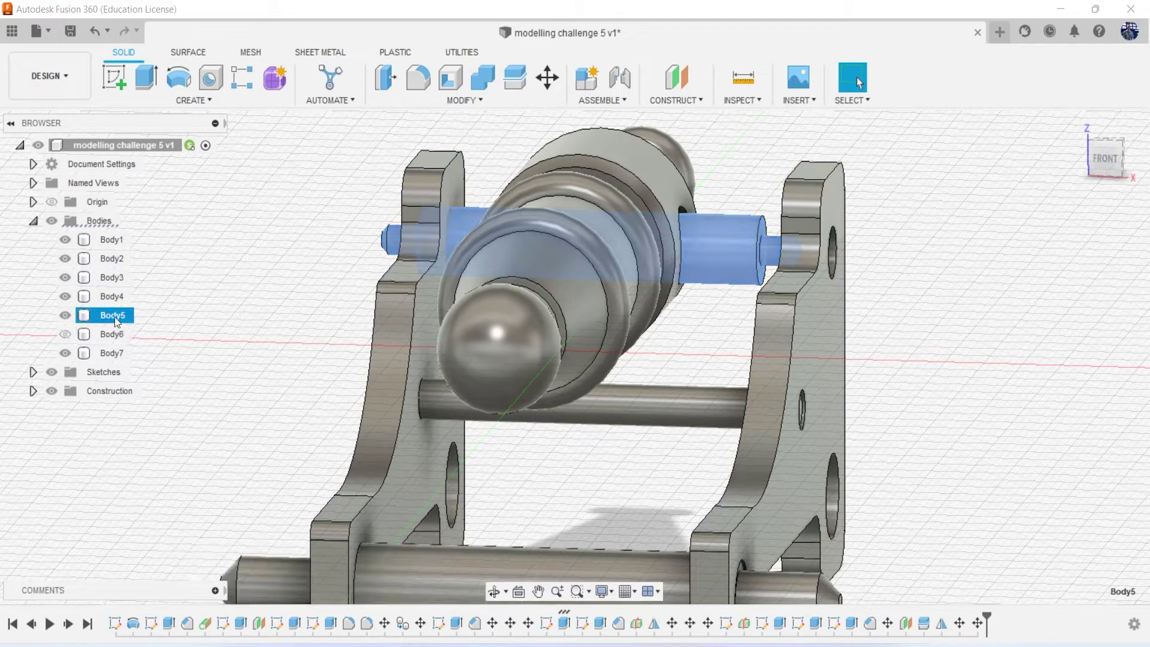
pyautogui.rightClick(114, 318)
pyautogui.click(153, 11)
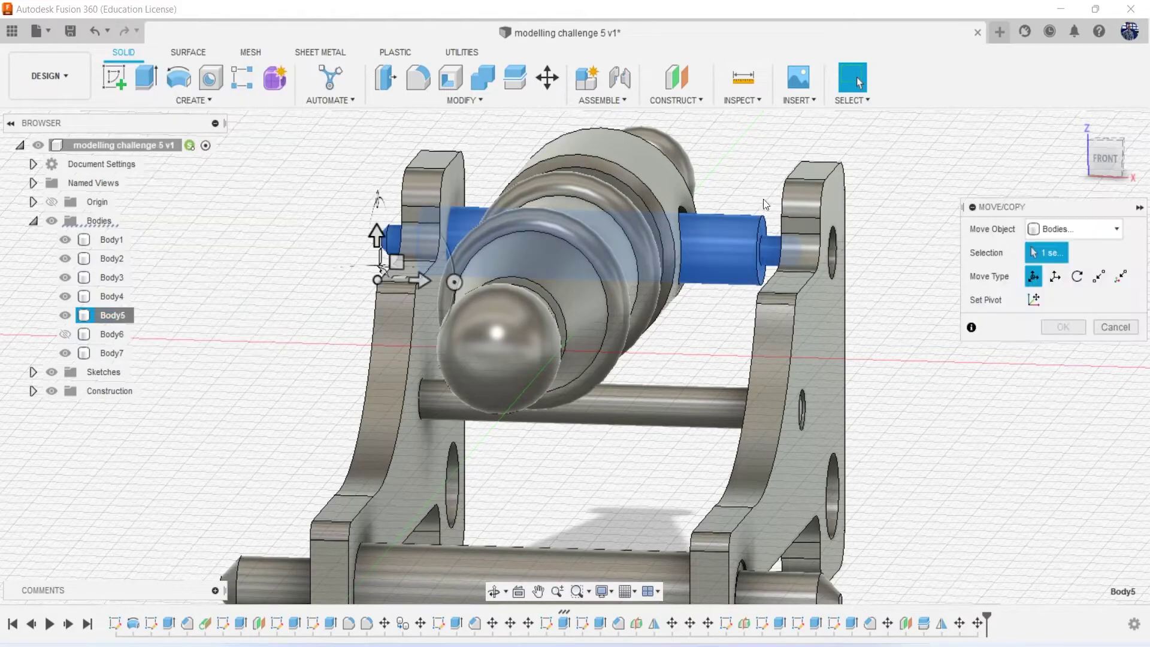
pyautogui.click(1105, 158)
pyautogui.moveTo(356, 376); pyautogui.dragTo(381, 376)
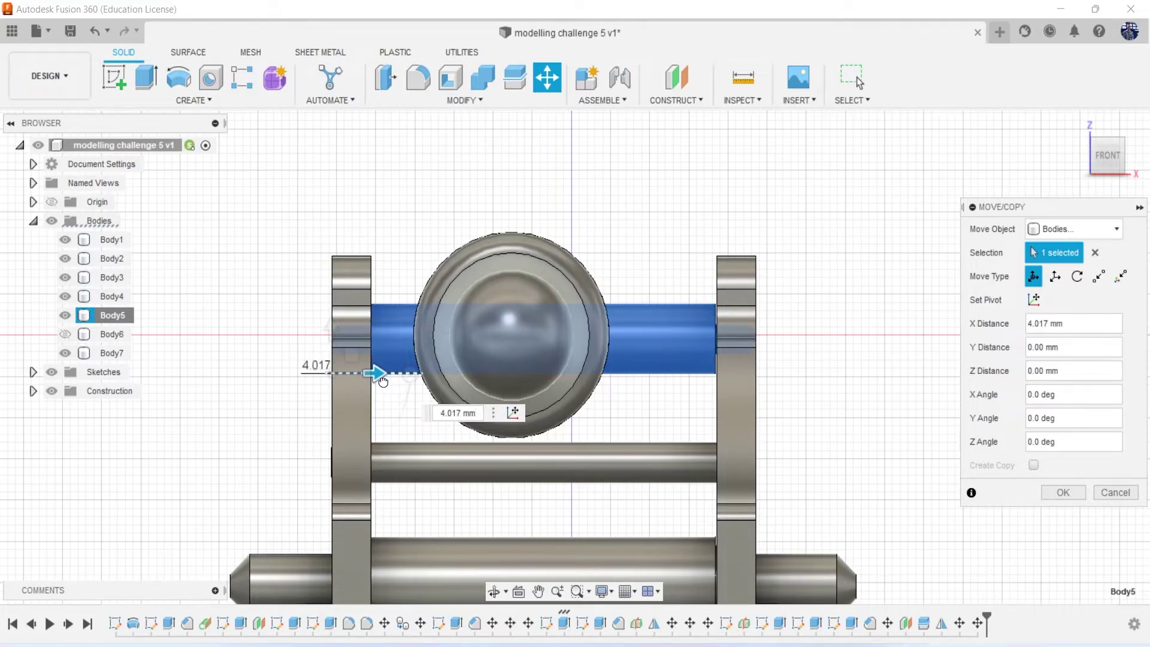
pyautogui.moveTo(383, 381); pyautogui.dragTo(383, 381)
pyautogui.click(1062, 492)
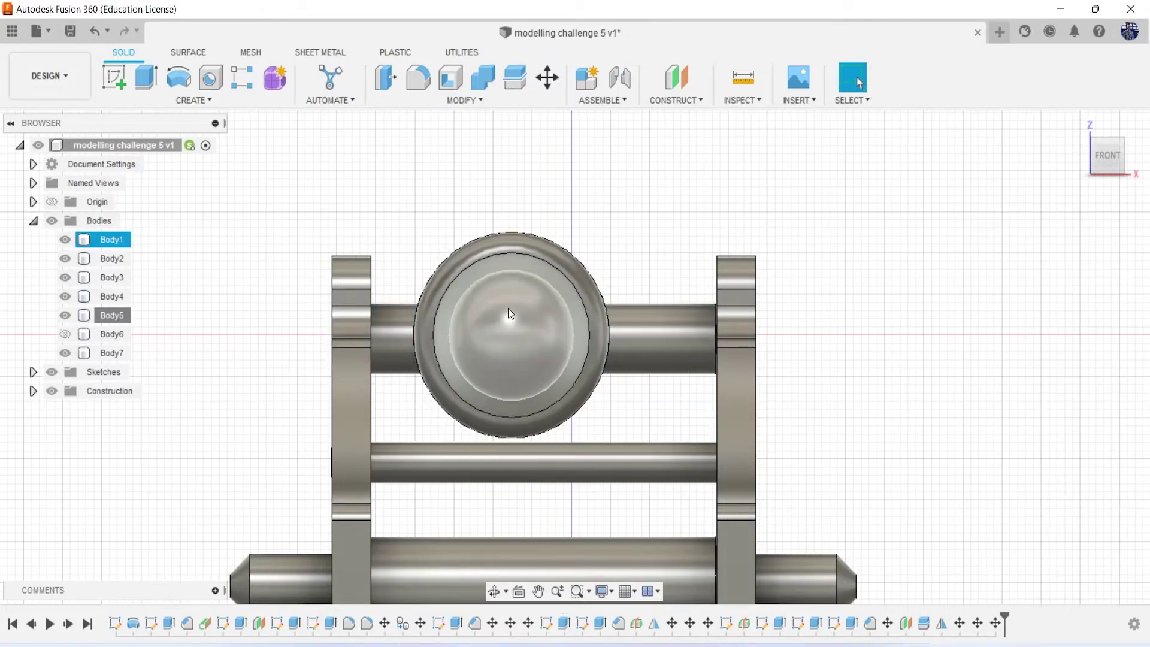
# Slide the barrel about 3 mm along X so it sits centred between the side plates
pyautogui.rightClick(113, 242)
pyautogui.click(147, 252)
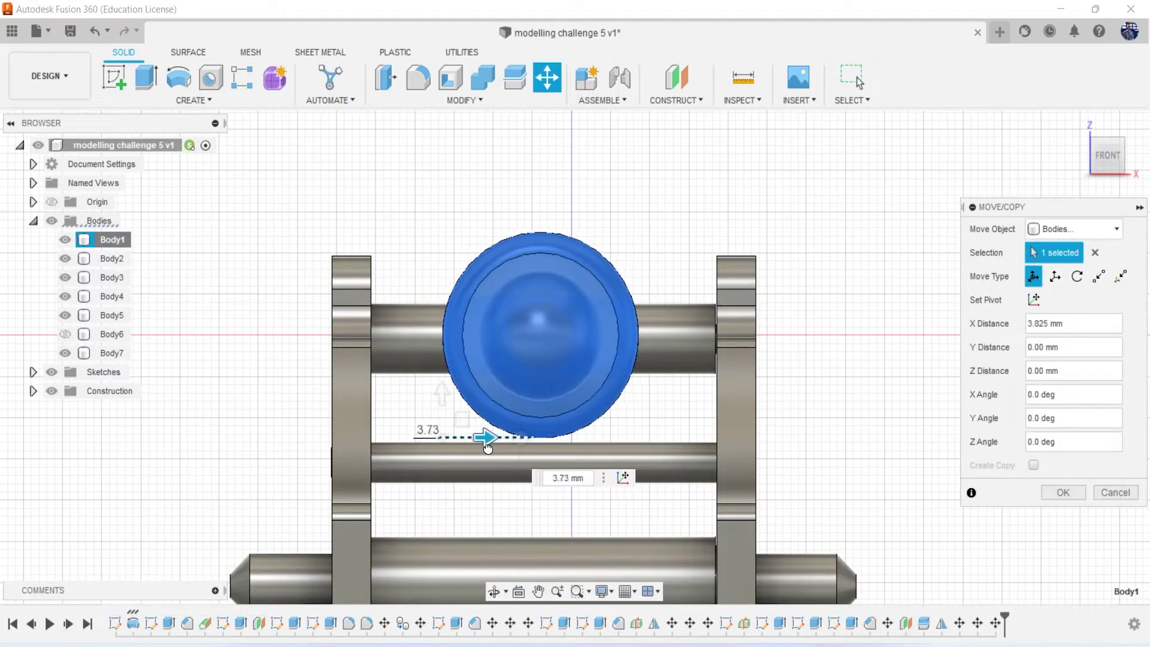
pyautogui.moveTo(460, 439); pyautogui.dragTo(485, 439)
pyautogui.click(1073, 495)
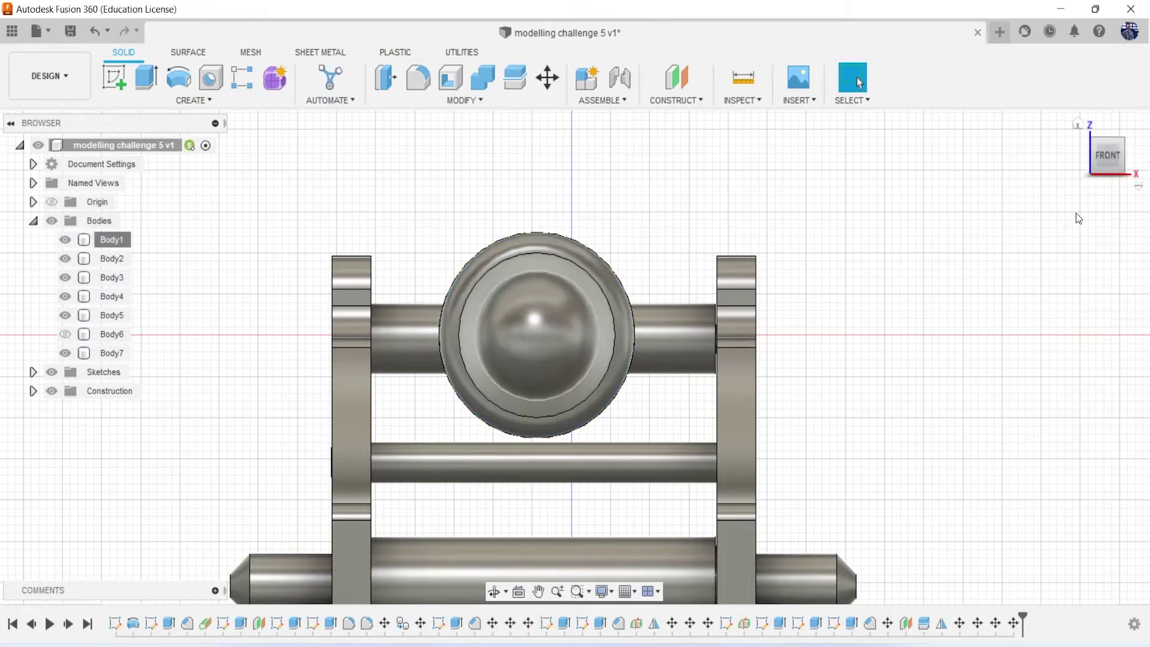
pyautogui.moveTo(1108, 160); pyautogui.dragTo(1094, 176)
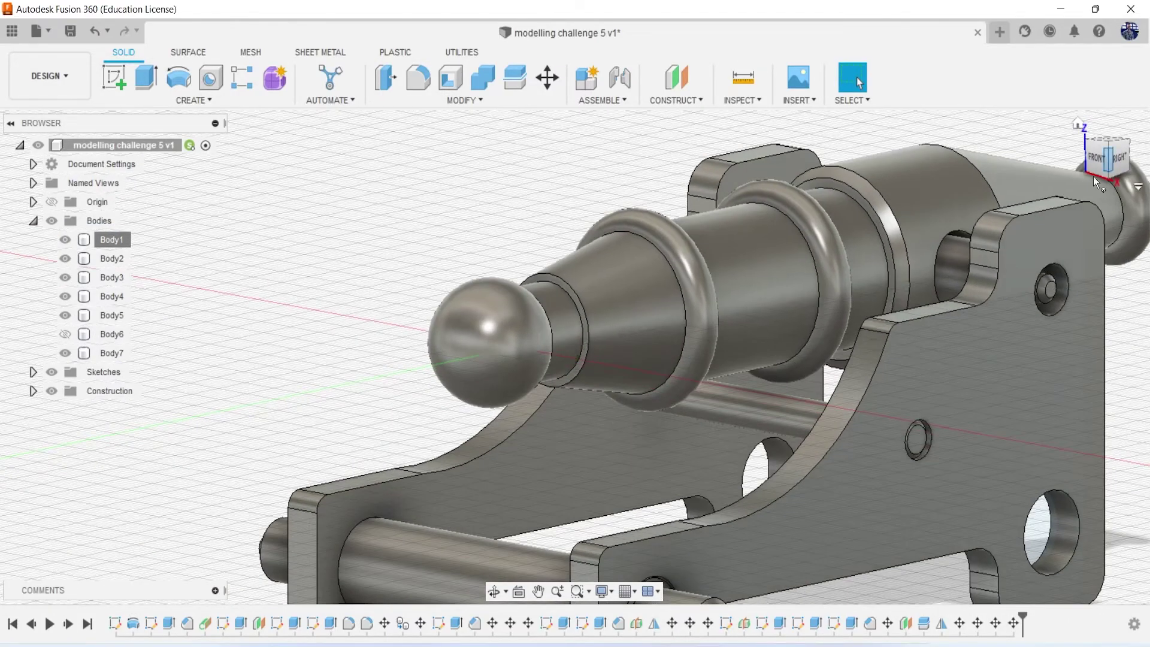
pyautogui.scroll(-4, 1012, 364)
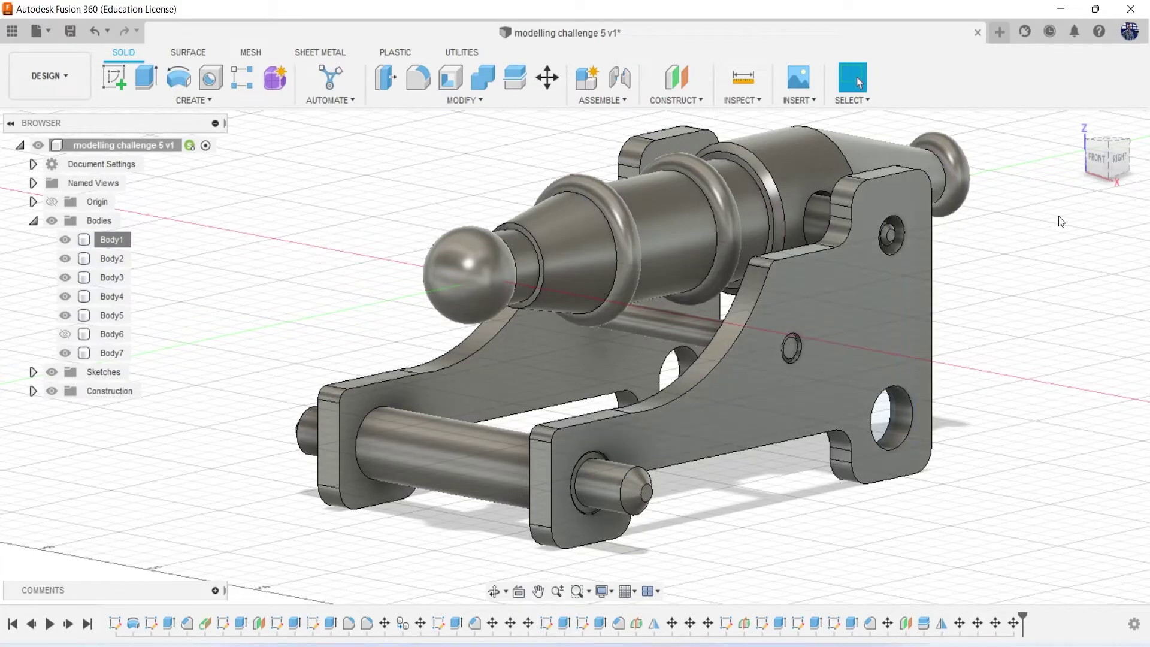
# Copy axle Body7 and move the pasted Body8 into the rear side-plate hole
pyautogui.click(108, 353)
pyautogui.rightClick(108, 356)
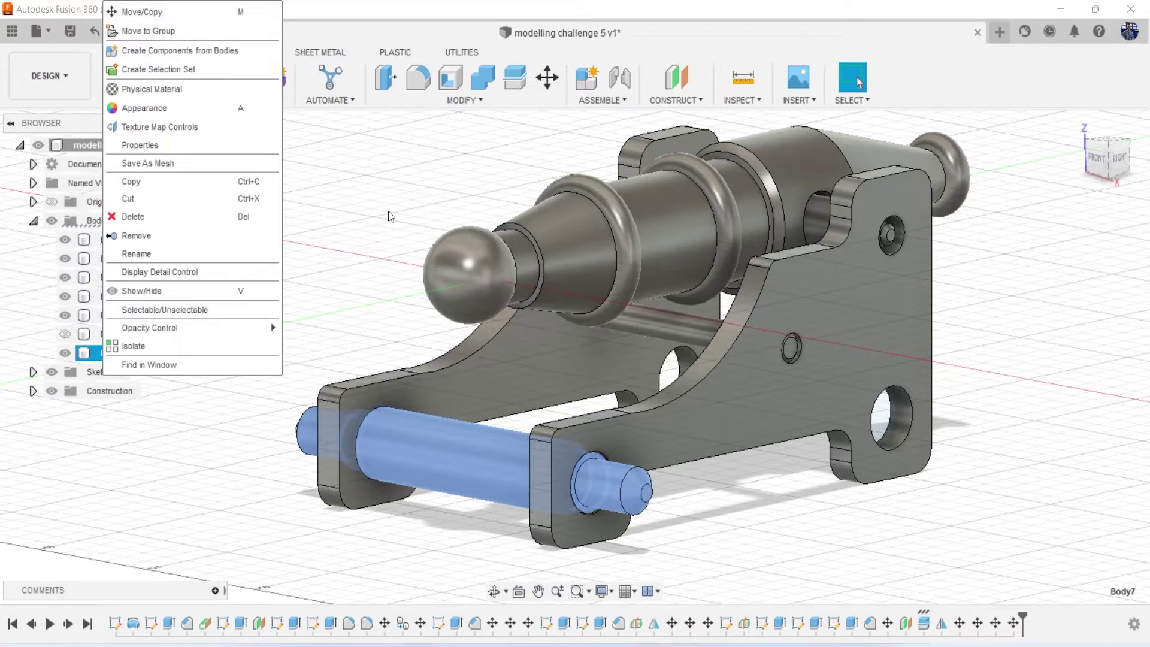
pyautogui.press('Escape')
pyautogui.click(1119, 161)
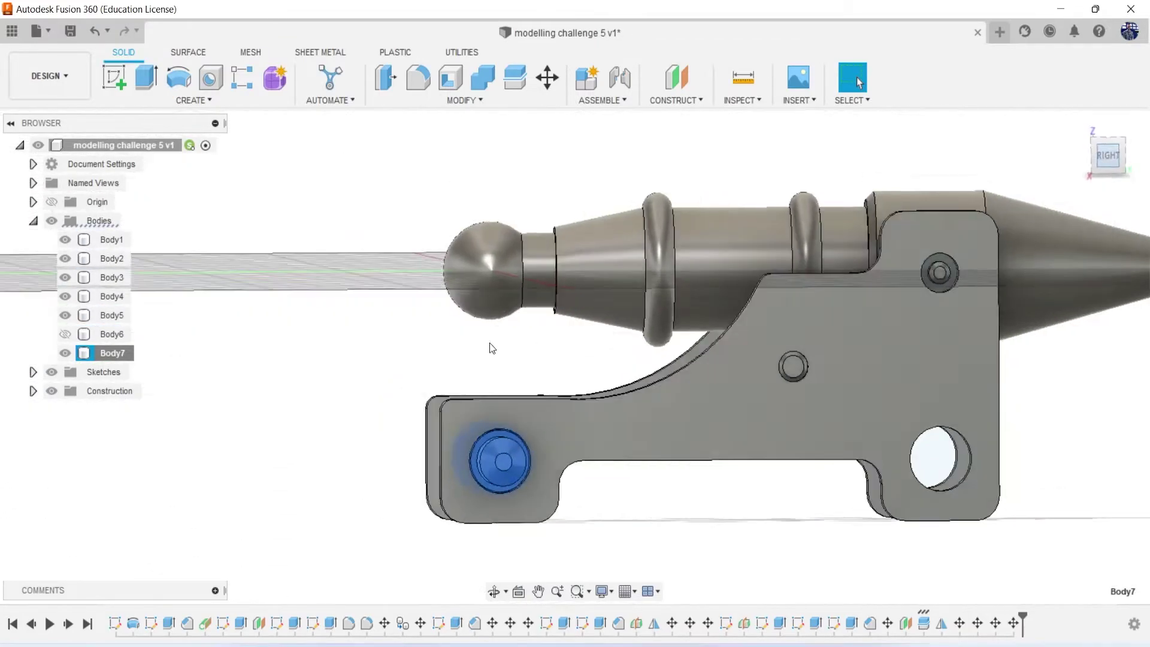
pyautogui.click(245, 341)
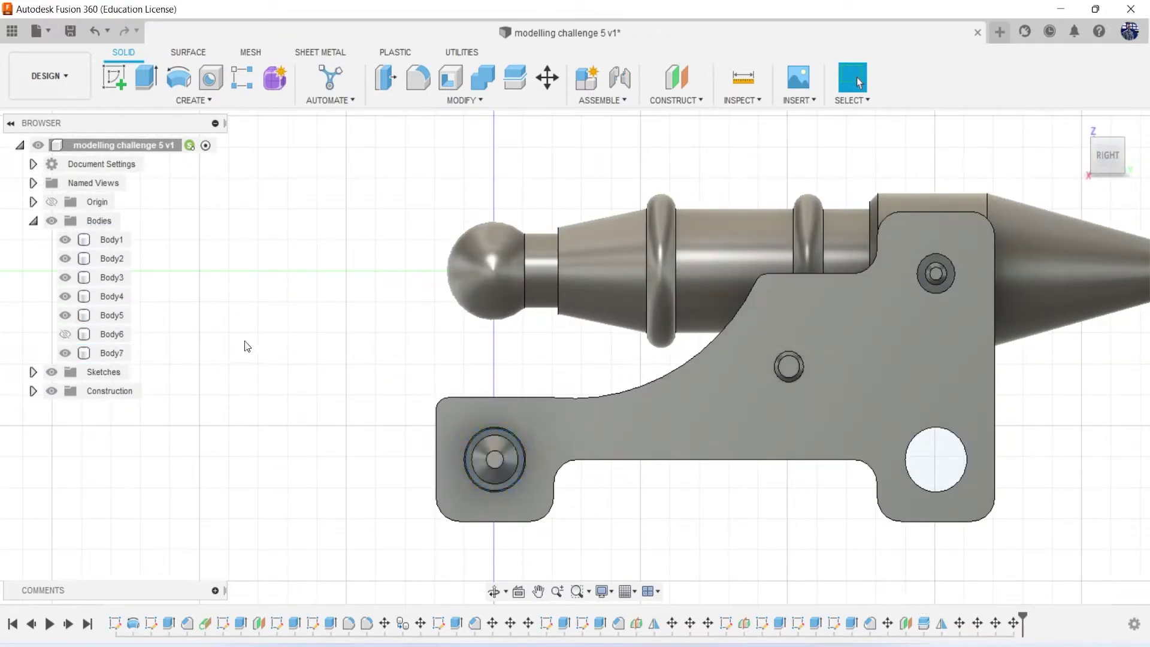
pyautogui.click(119, 354)
pyautogui.hotkey('ctrl', 'c')
pyautogui.hotkey('ctrl', 'v')
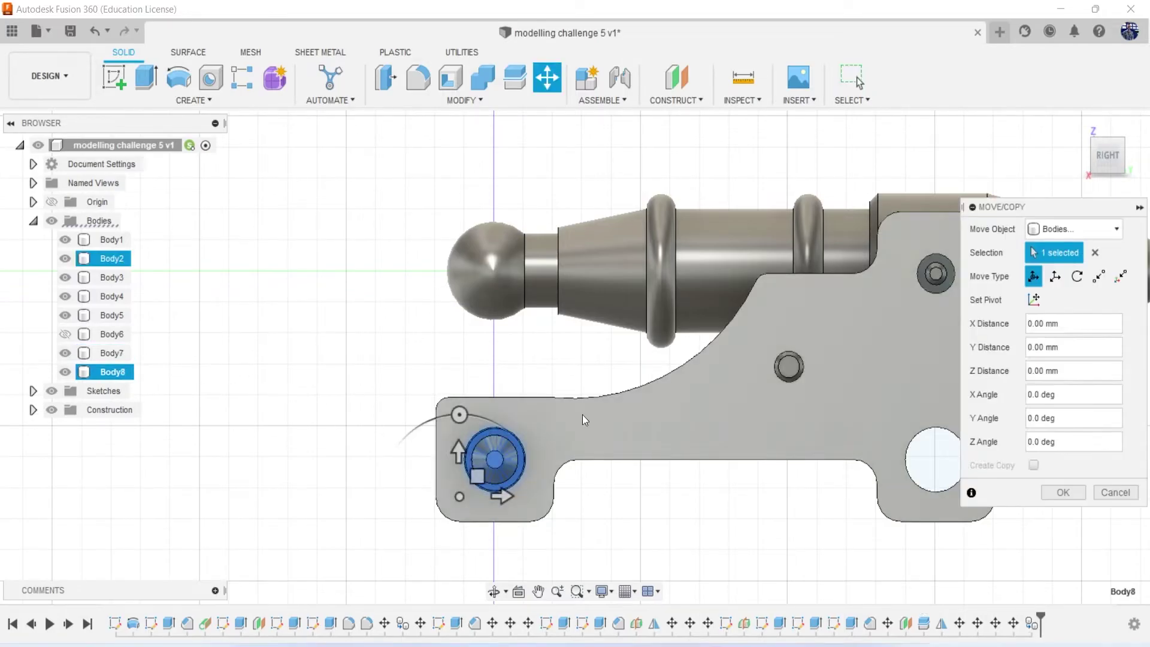
pyautogui.moveTo(506, 495); pyautogui.dragTo(949, 547)
pyautogui.click(1063, 493)
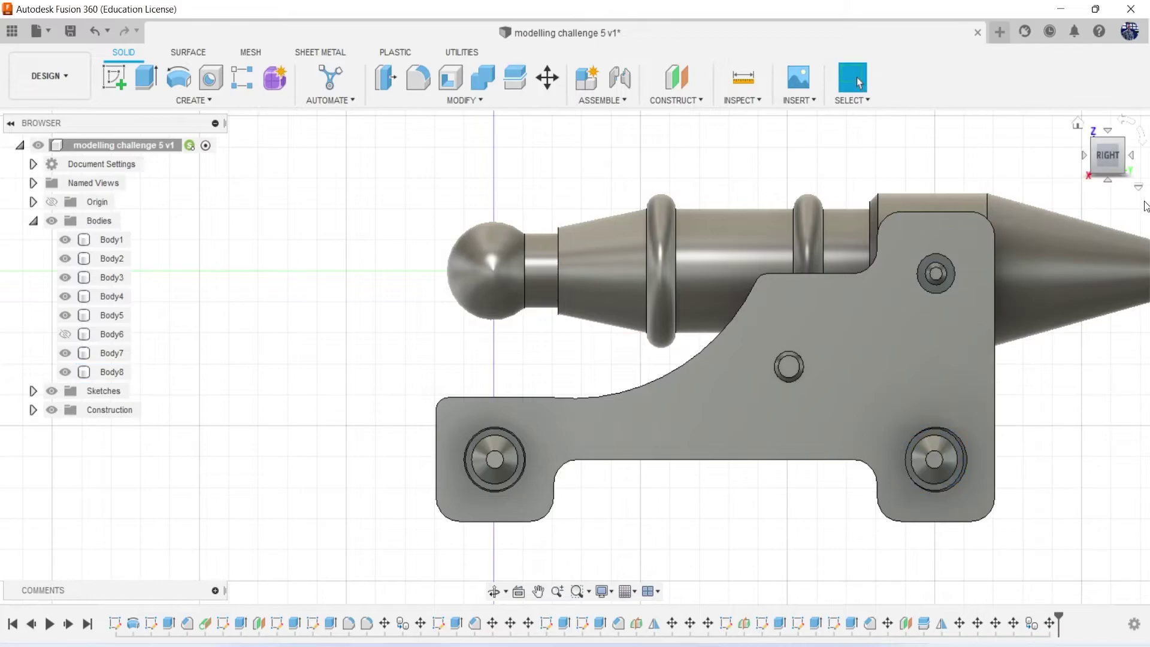
pyautogui.moveTo(575, 358)
pyautogui.keyDown('shift'); pyautogui.mouseDown(button='middle')
pyautogui.moveTo(688, 371)
pyautogui.moveTo(1010, 339)
pyautogui.mouseUp(button='middle'); pyautogui.keyUp('shift')
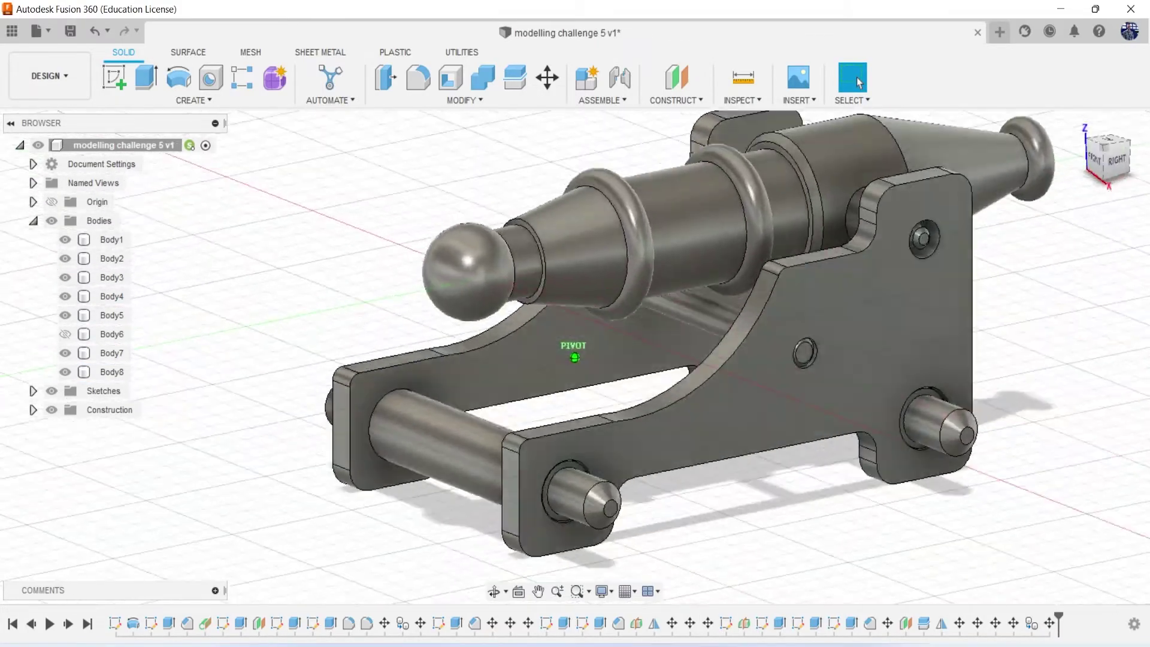
pyautogui.scroll(-3, 1009, 340)
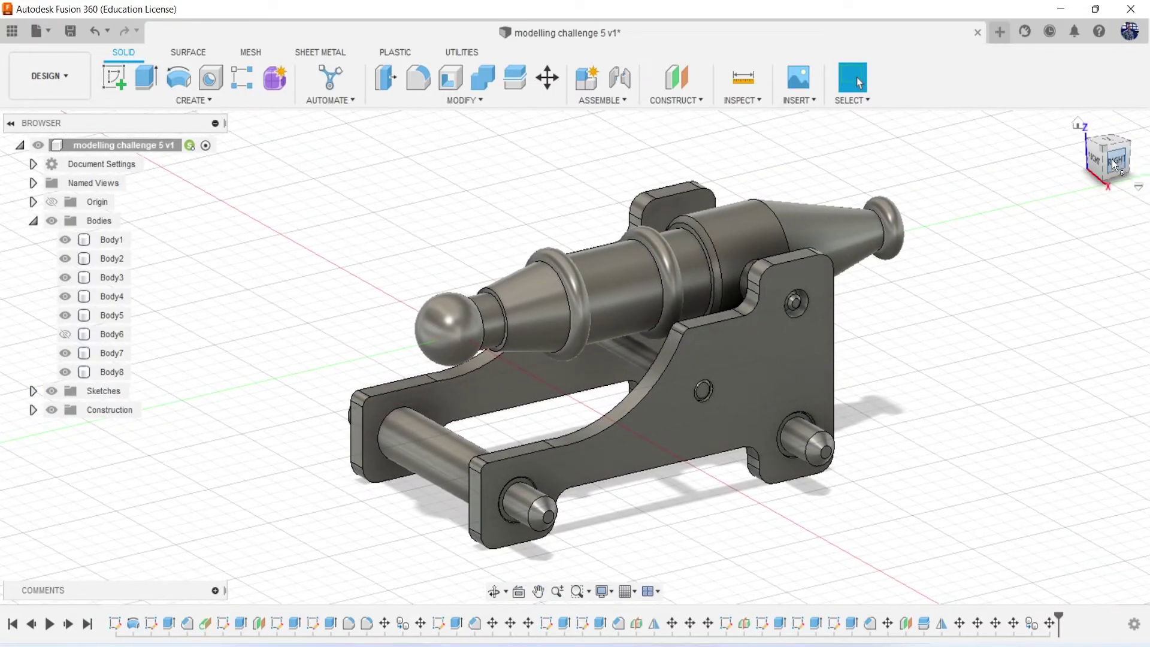
pyautogui.moveTo(1137, 195)
pyautogui.keyDown('shift'); pyautogui.mouseDown(button='middle')
pyautogui.moveTo(1105, 154)
pyautogui.moveTo(1119, 161)
pyautogui.mouseUp(button='middle'); pyautogui.keyUp('shift')
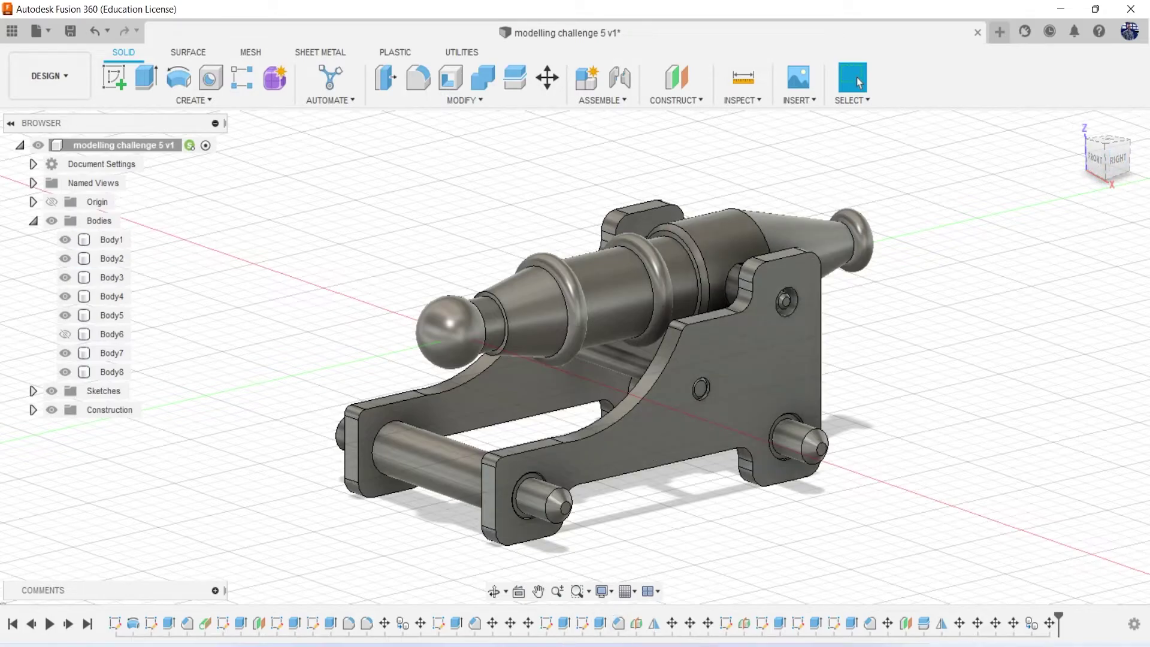
pyautogui.hotkey('alt', 'Tab')
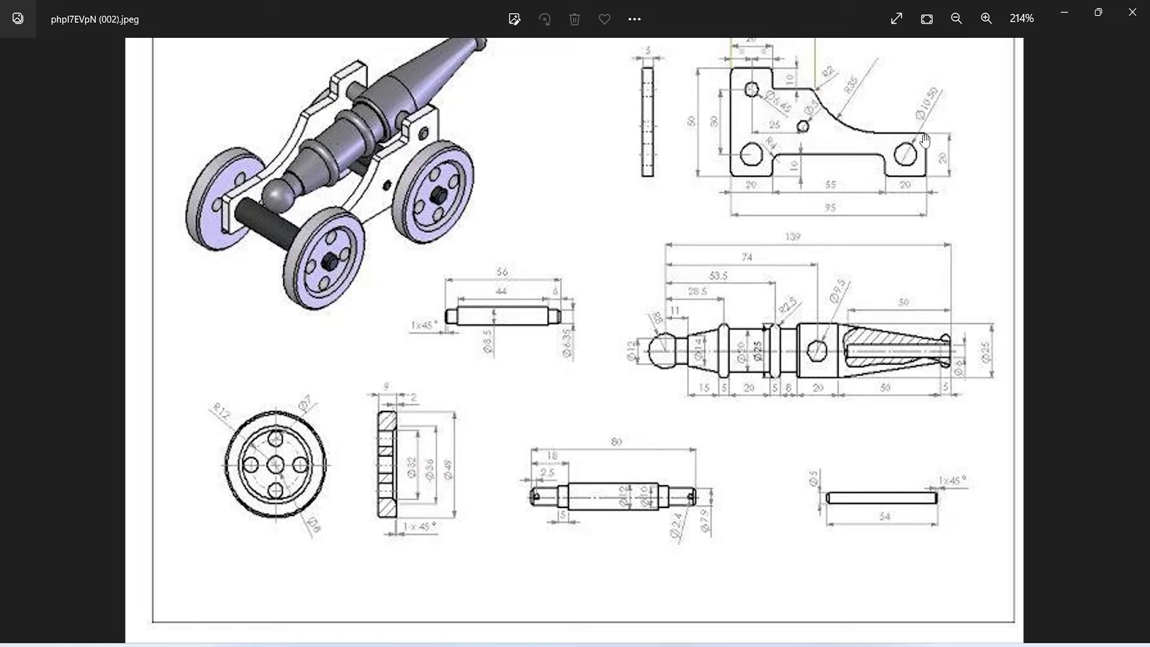
pyautogui.click(1065, 12)
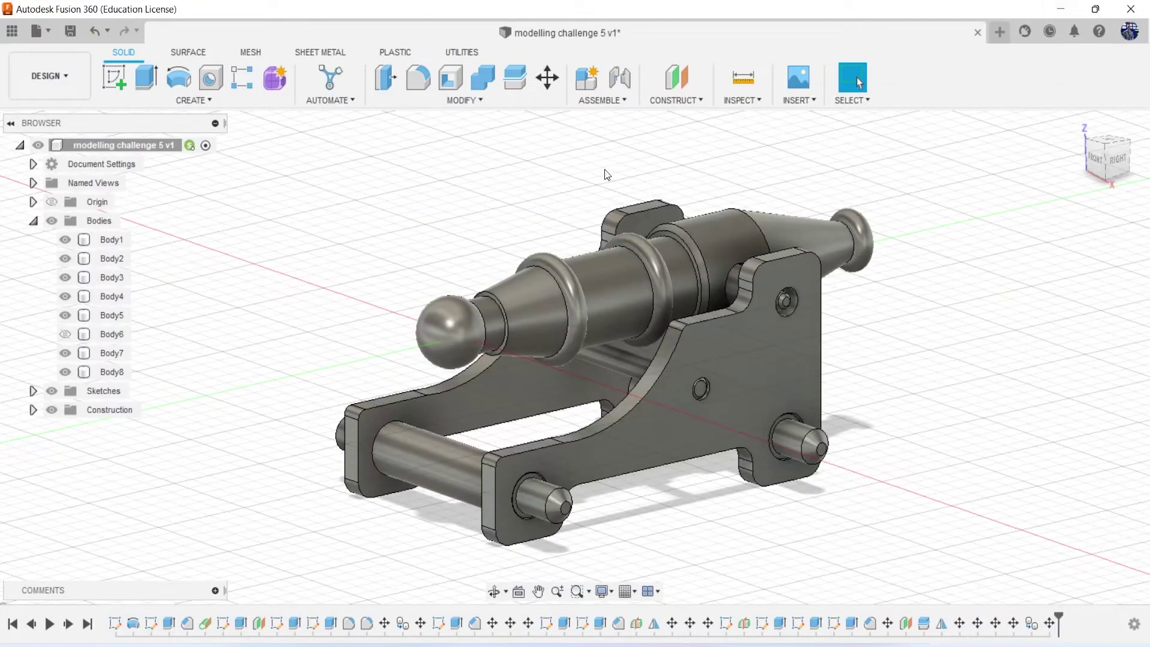
# On the side plate's outer face, sketch a 49 mm circle centred on the front axle hole
pyautogui.click(113, 78)
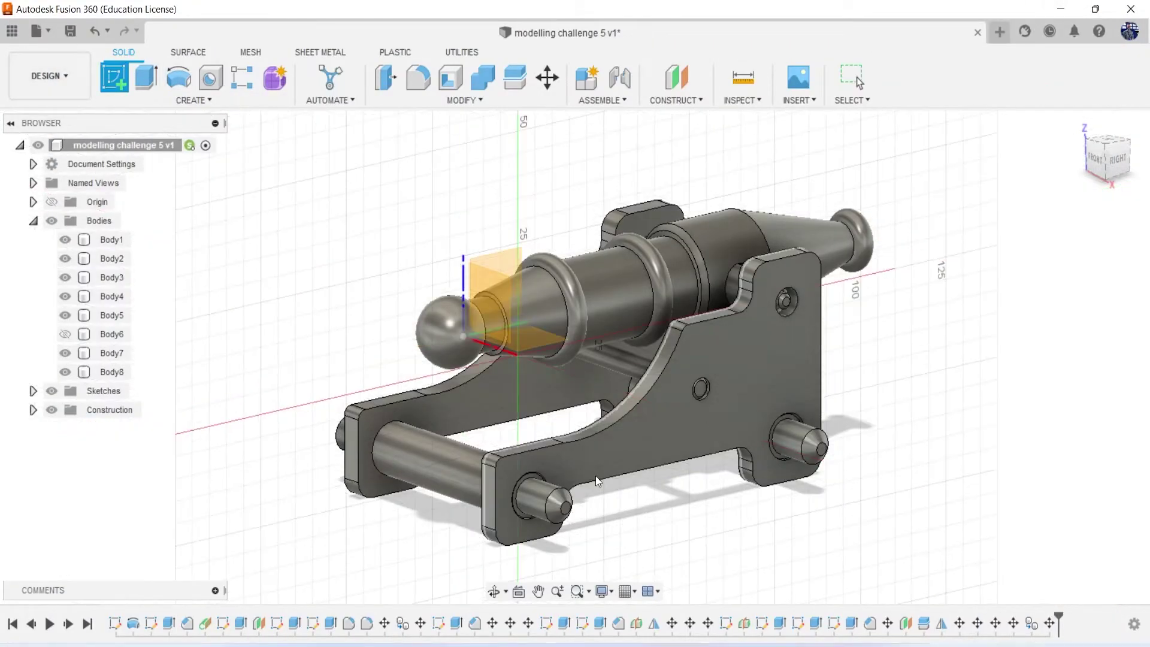
pyautogui.click(576, 457)
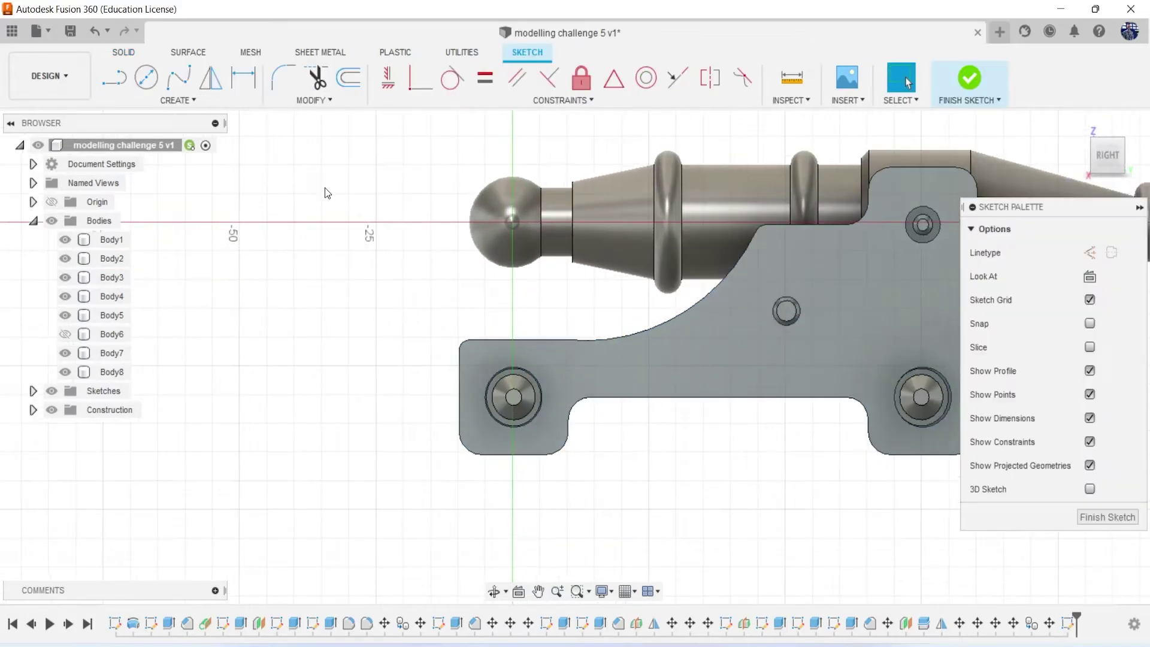
pyautogui.press('c')
pyautogui.scroll(3, 407, 324)
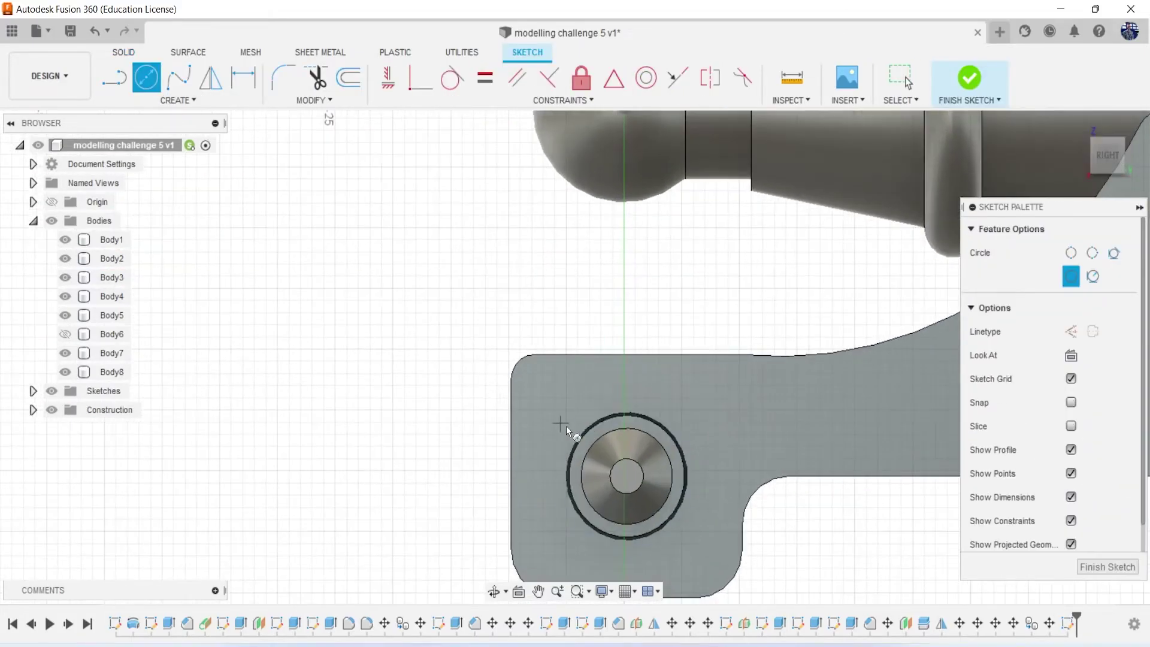
pyautogui.click(626, 476)
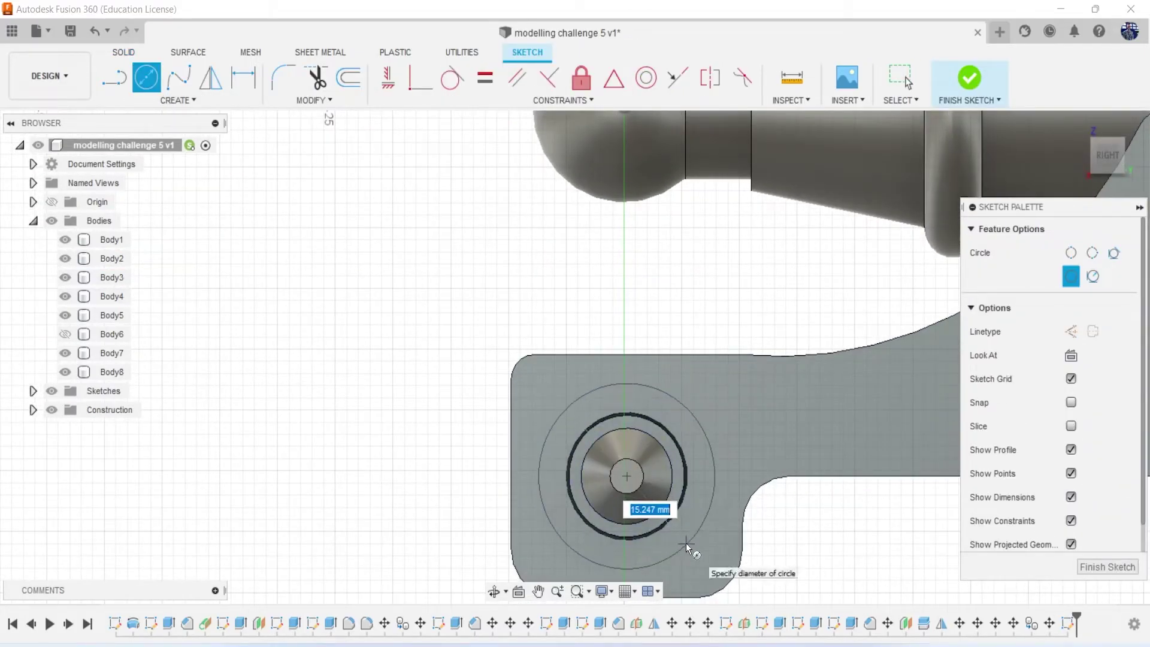
pyautogui.write('49')
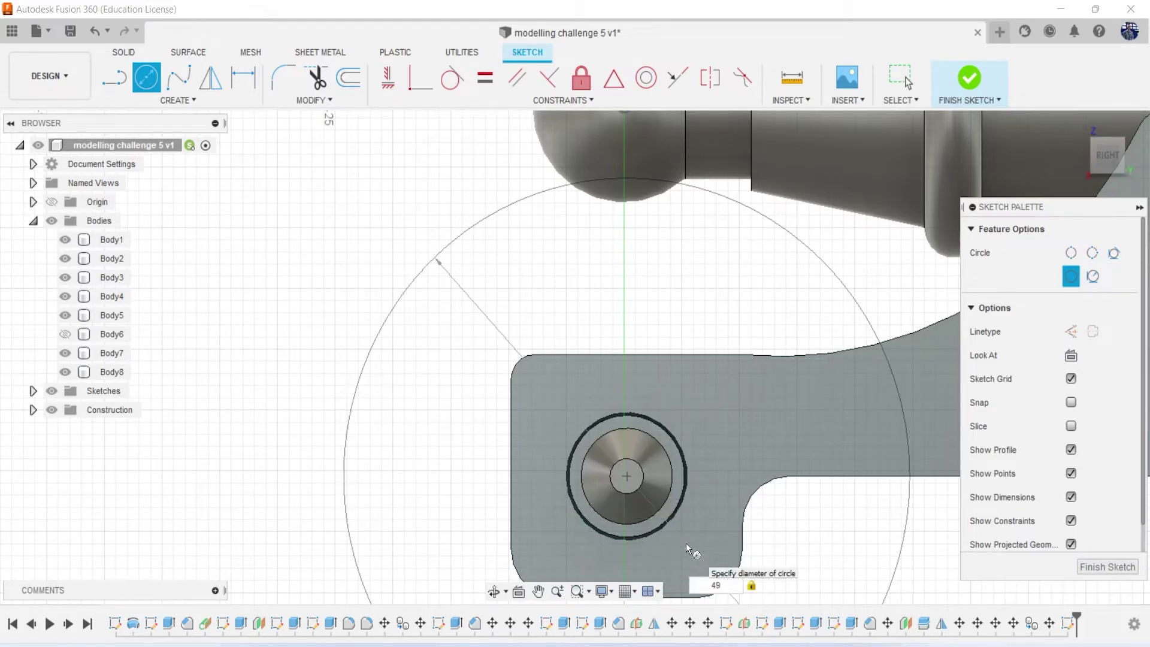
pyautogui.press('Return')
pyautogui.press('Escape')
pyautogui.scroll(-2, 688, 533)
pyautogui.scroll(-2, 691, 521)
pyautogui.scroll(-1, 691, 521)
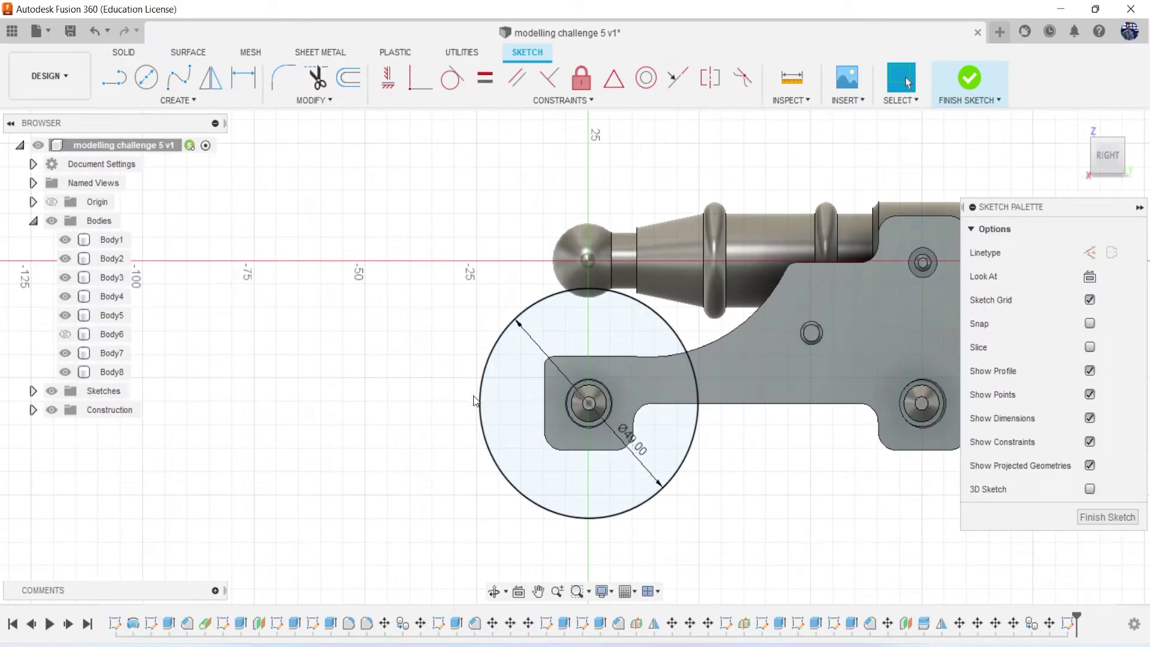
# Extrude the 40 mm circle and slot area 9 mm as a new body, Body9
pyautogui.press('e')
pyautogui.click(515, 409)
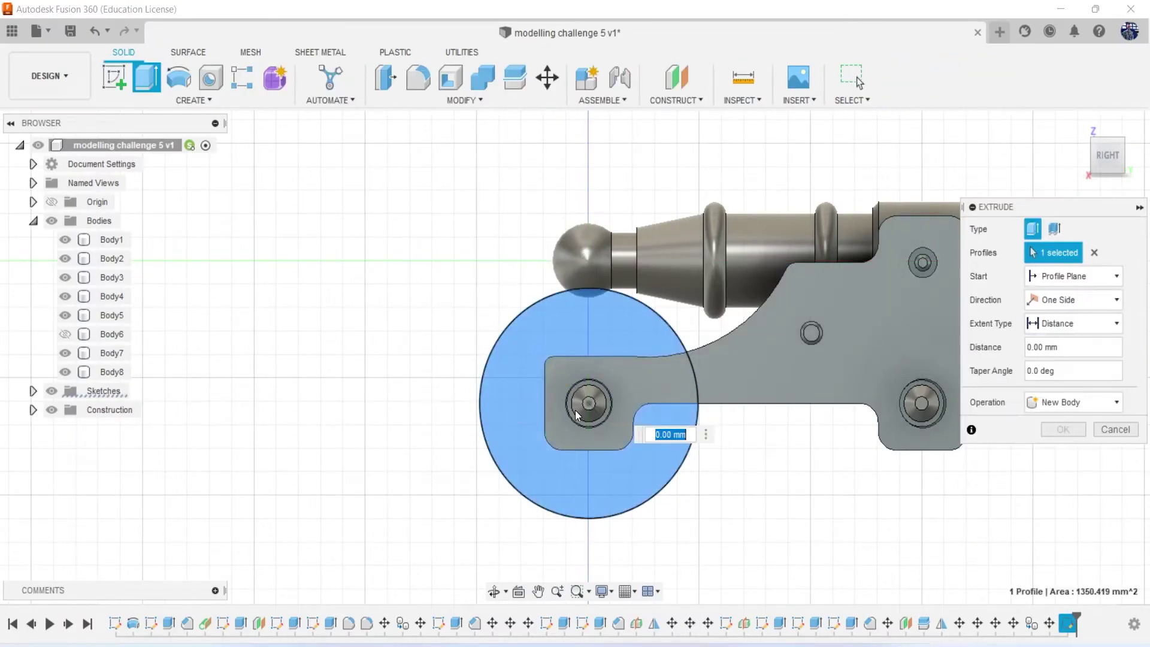
pyautogui.click(1115, 171)
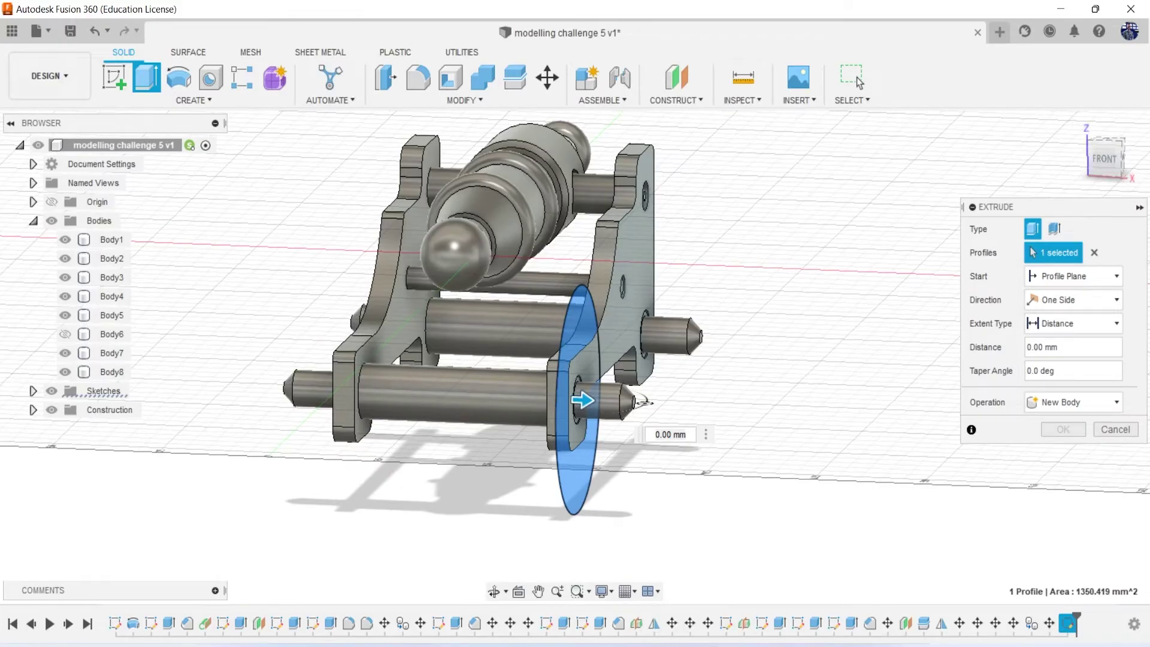
pyautogui.hotkey('alt', 'Tab')
pyautogui.hotkey('alt', 'Tab')
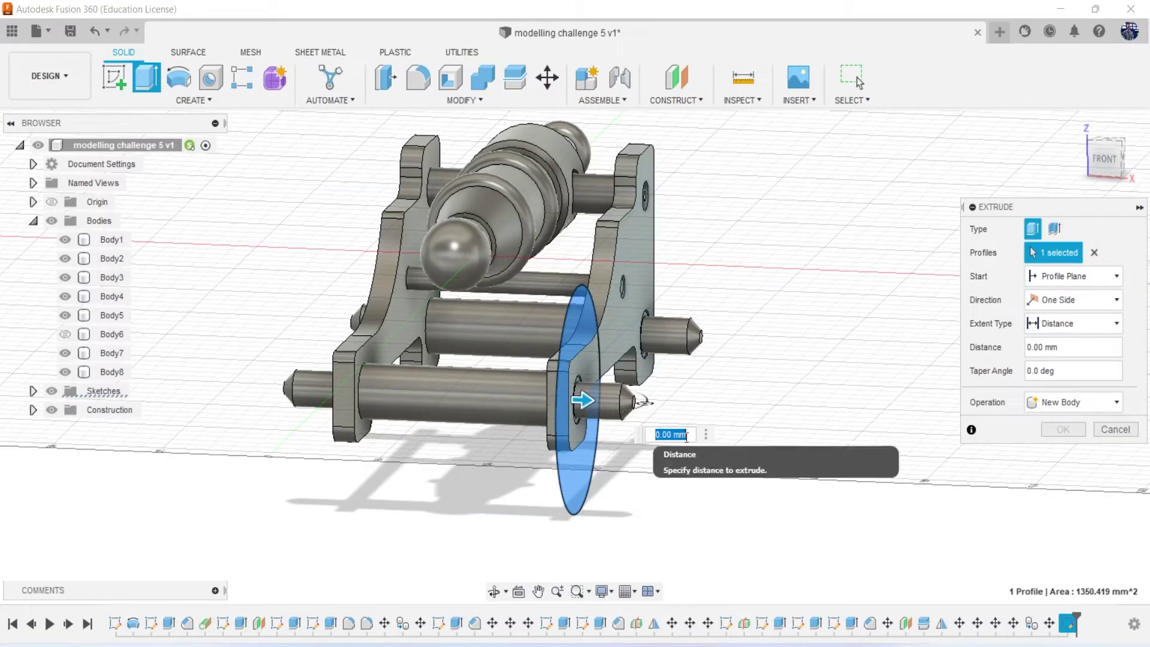
pyautogui.write('9')
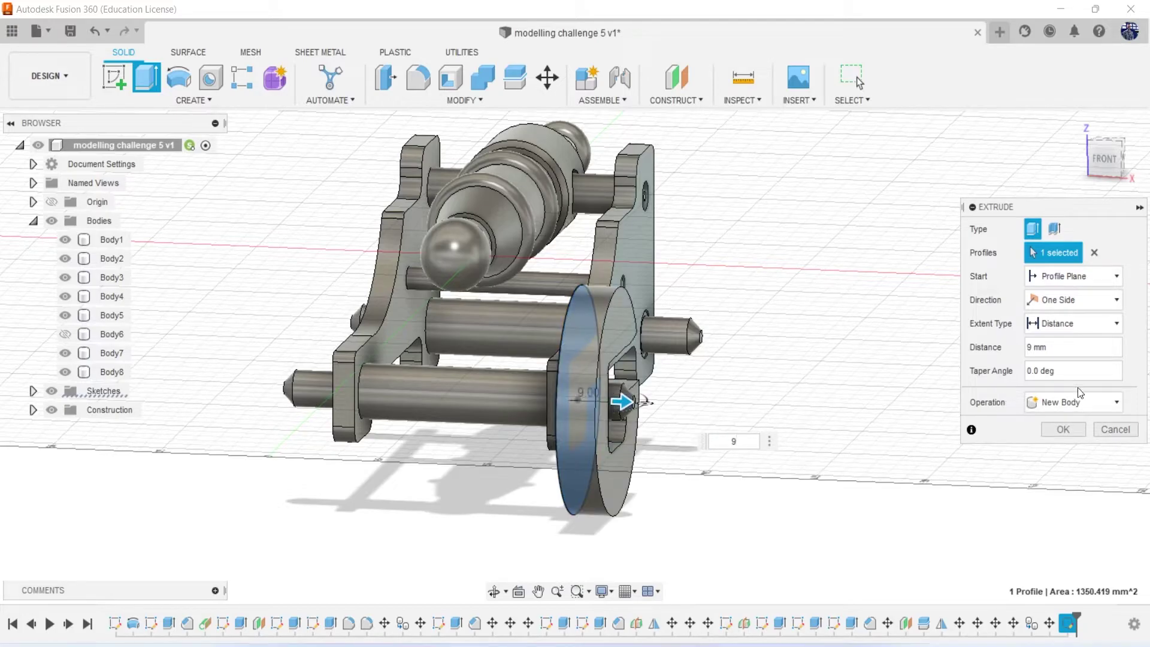
pyautogui.click(1077, 402)
pyautogui.click(1042, 476)
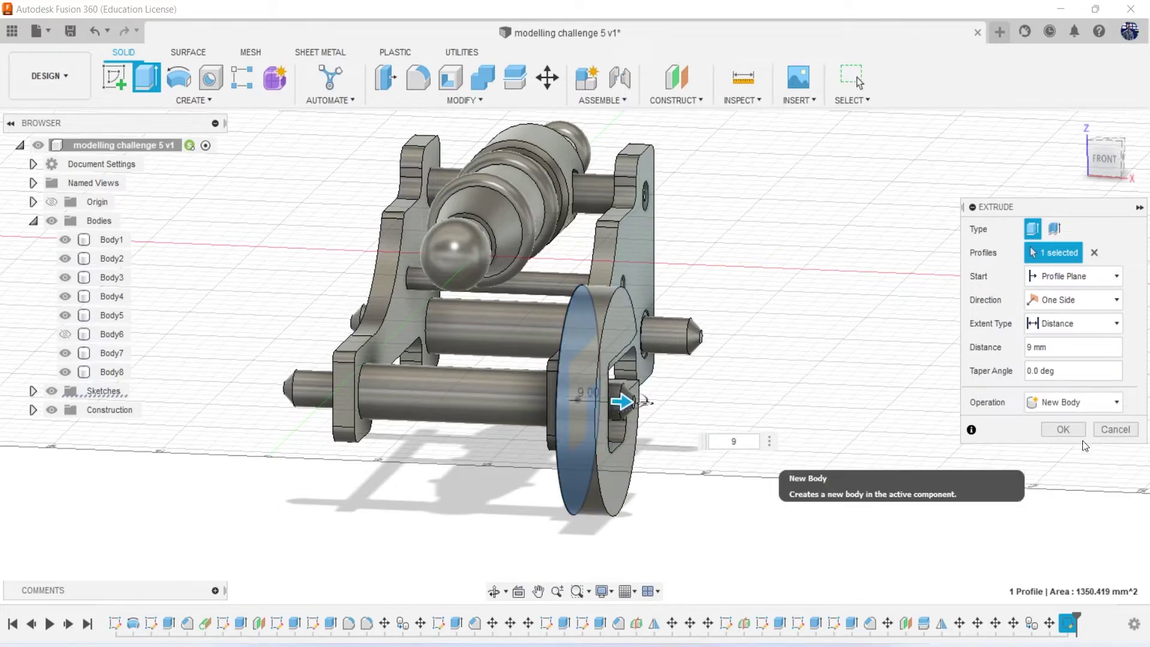
pyautogui.moveTo(1097, 168); pyautogui.dragTo(1072, 169)
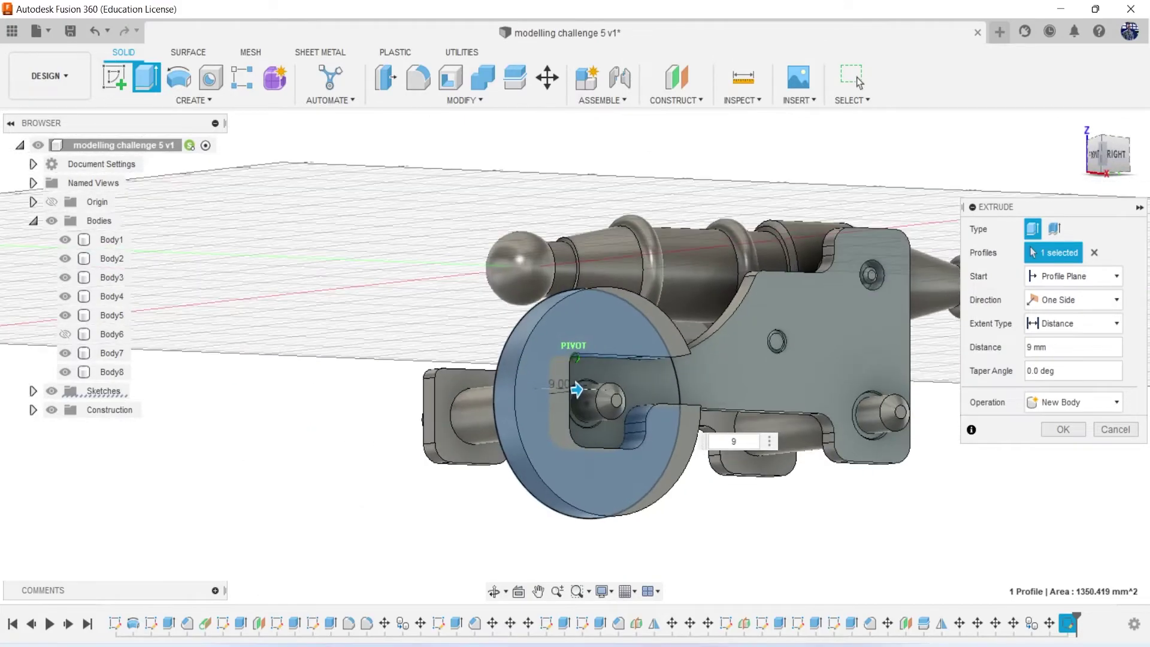
pyautogui.click(662, 371)
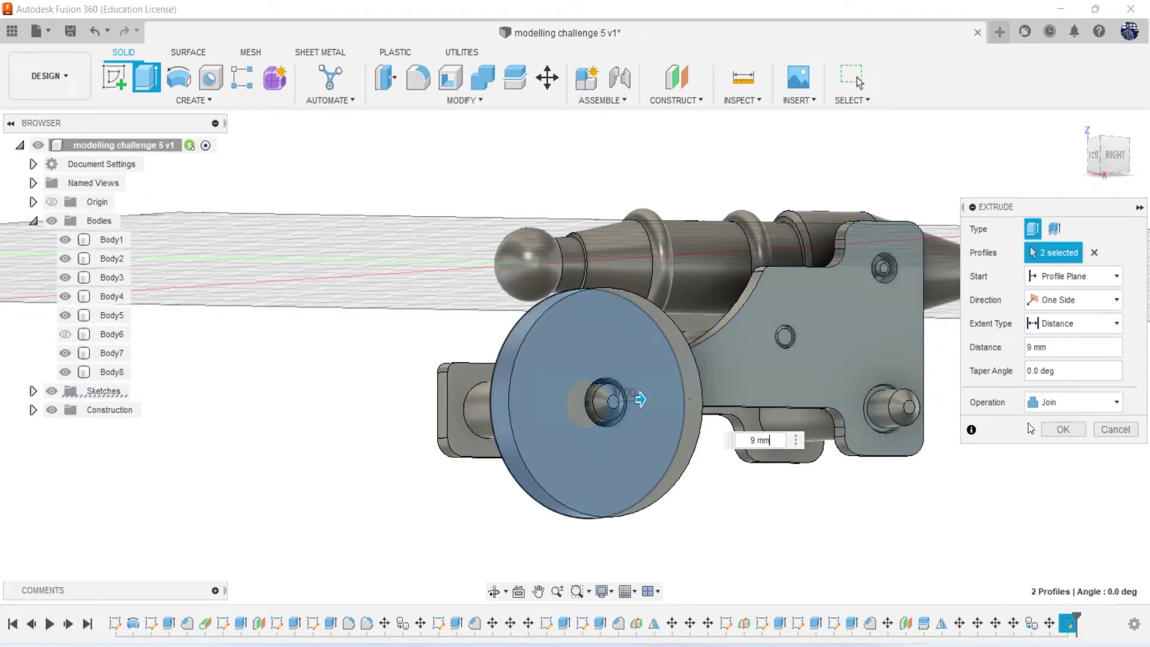
pyautogui.click(1078, 402)
pyautogui.click(1060, 473)
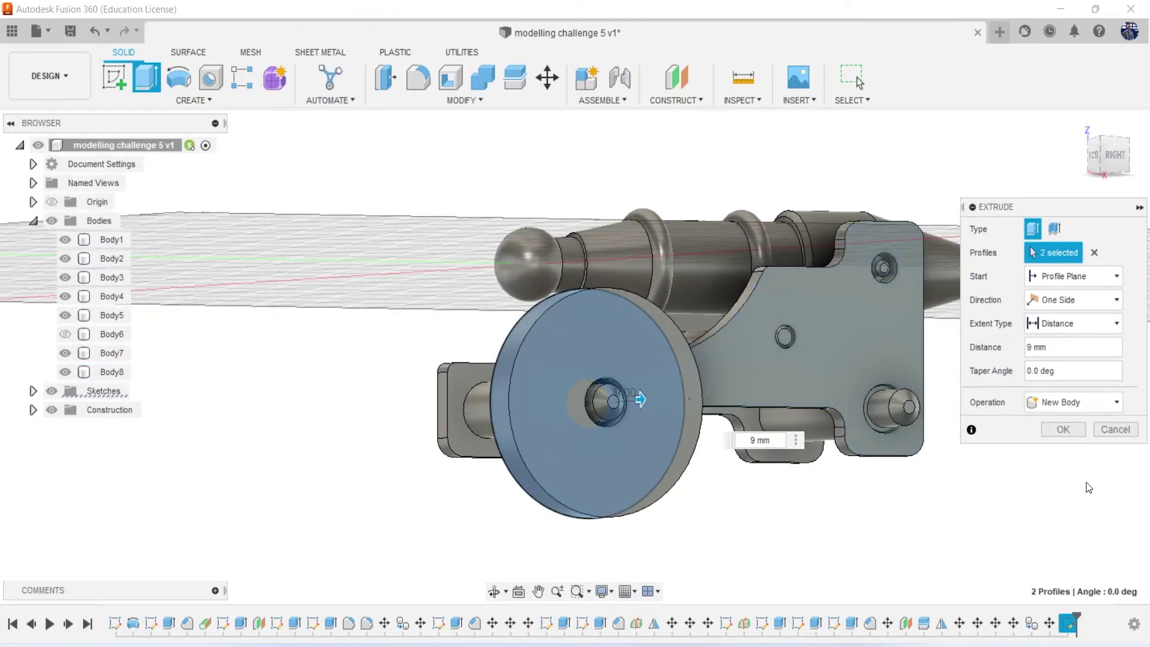
pyautogui.click(1060, 430)
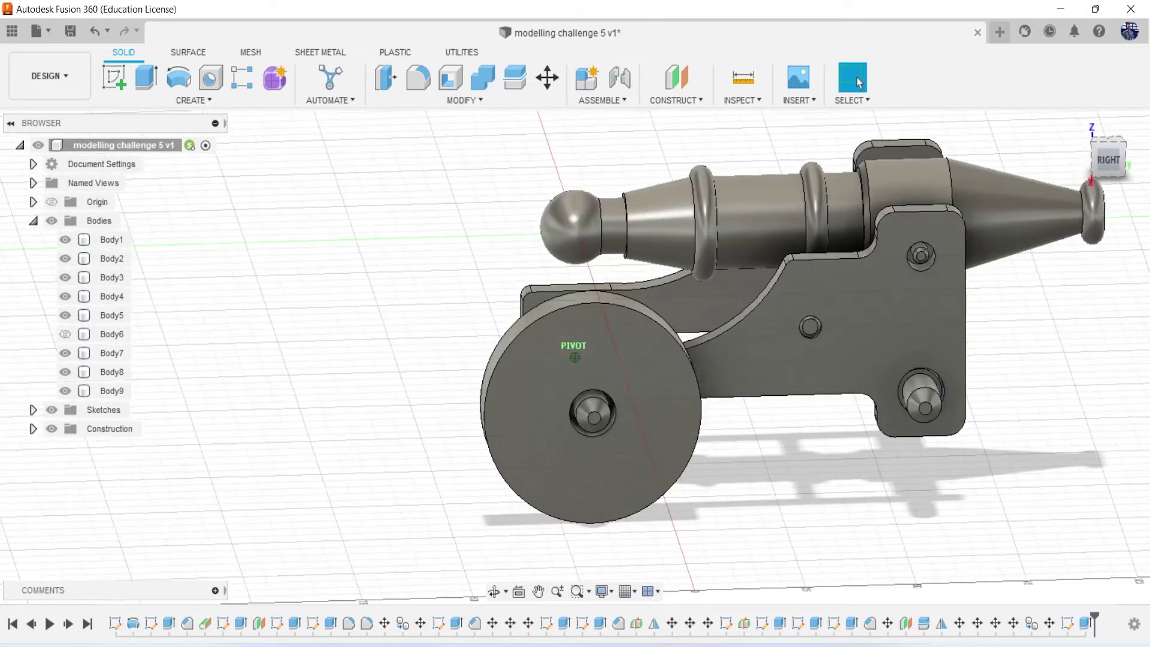
# Check the reference drawing, then start a sketch on the new wheel's outer face
pyautogui.keyDown('shift'); pyautogui.moveTo(859, 82); pyautogui.dragTo(859, 82, button='middle'); pyautogui.keyUp('shift')
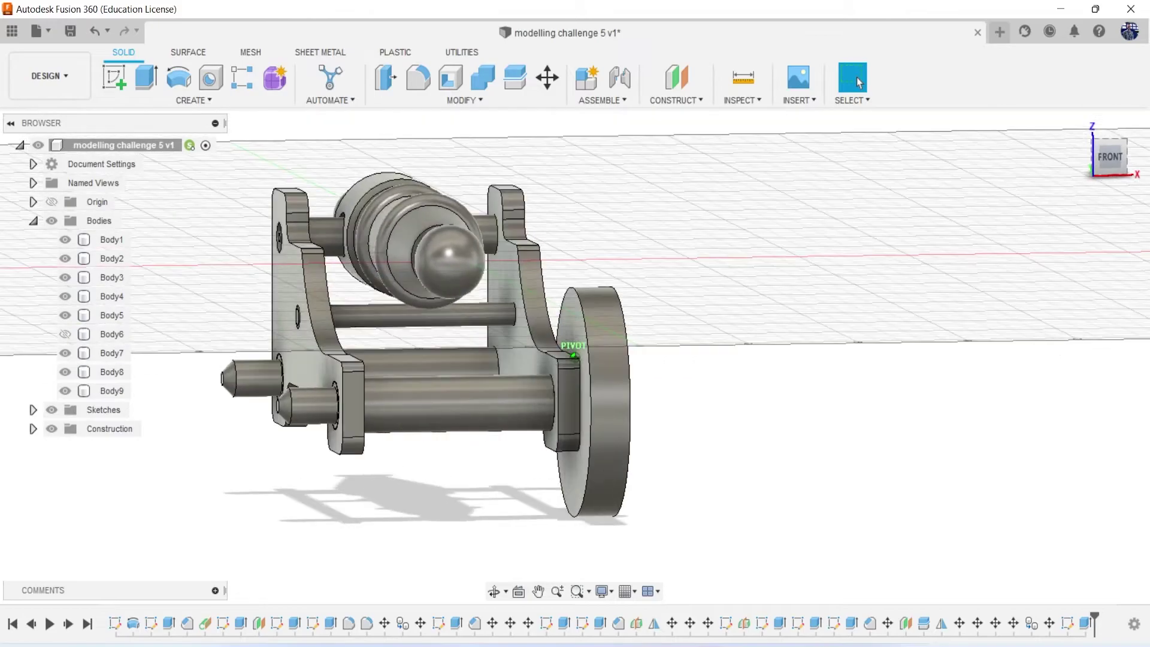
pyautogui.hotkey('alt', 'Tab')
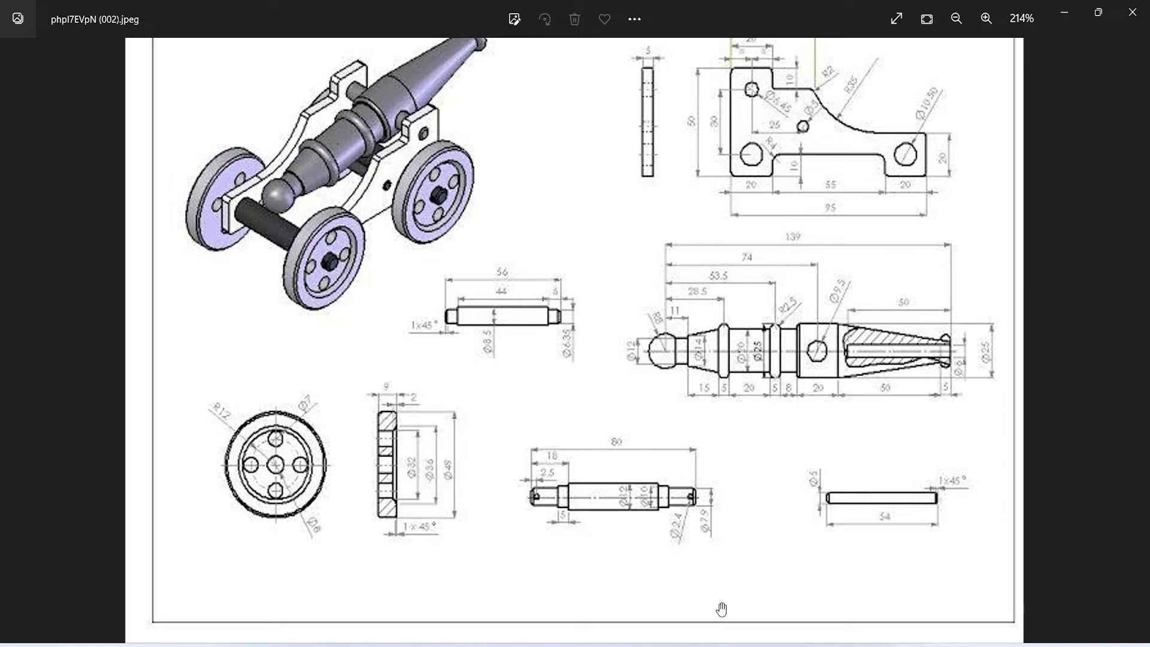
pyautogui.hotkey('alt', 'Tab')
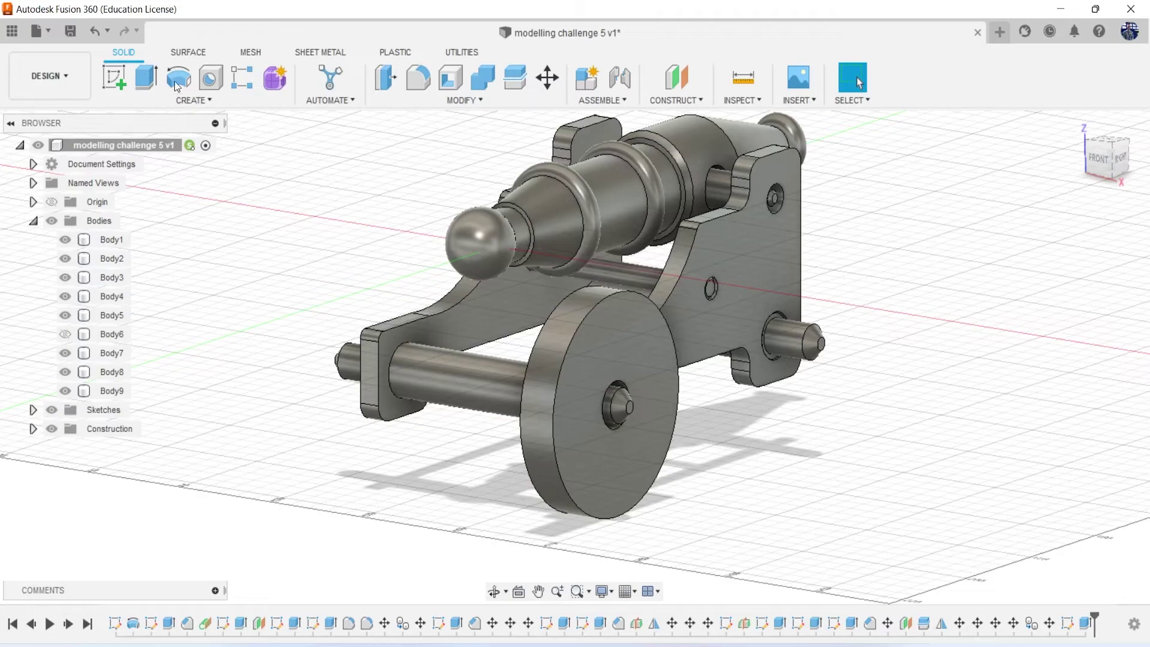
pyautogui.click(114, 77)
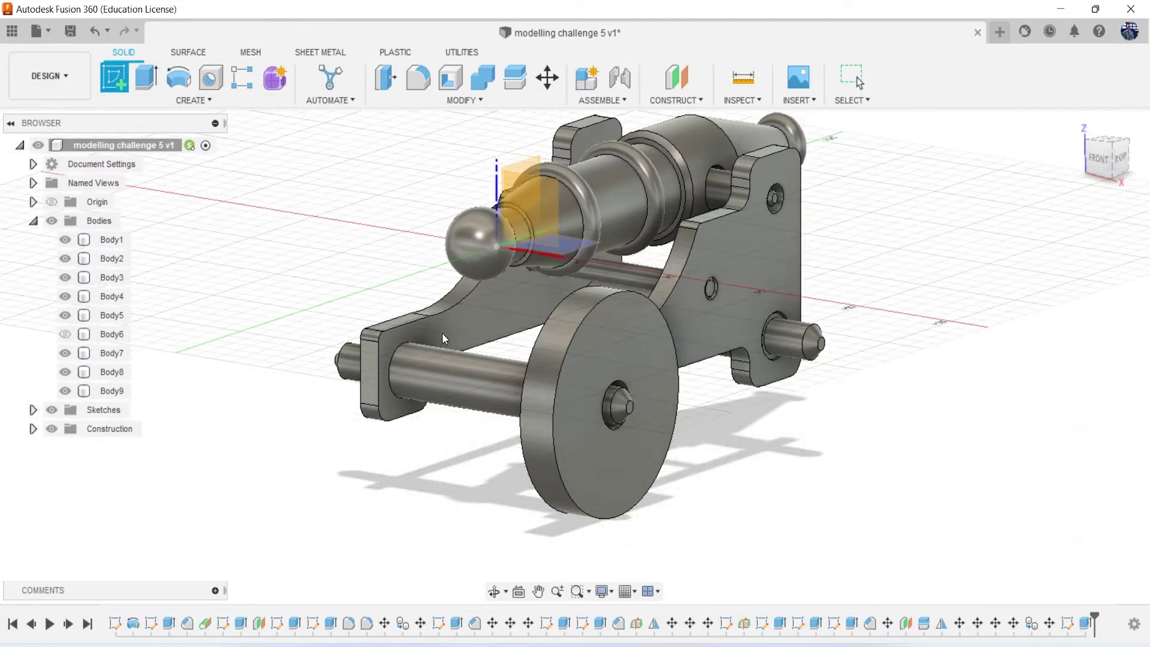
pyautogui.click(606, 371)
# Draw a 36 mm diameter circle centred on the wheel hub
pyautogui.press('c')
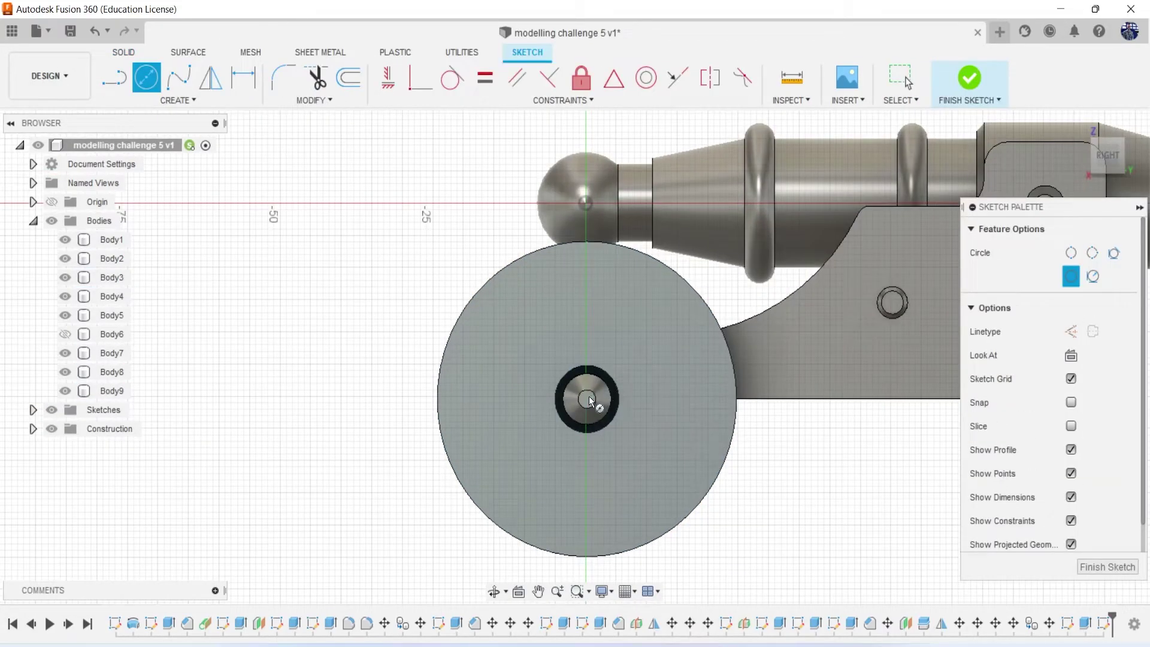
pyautogui.click(586, 398)
pyautogui.write('3')
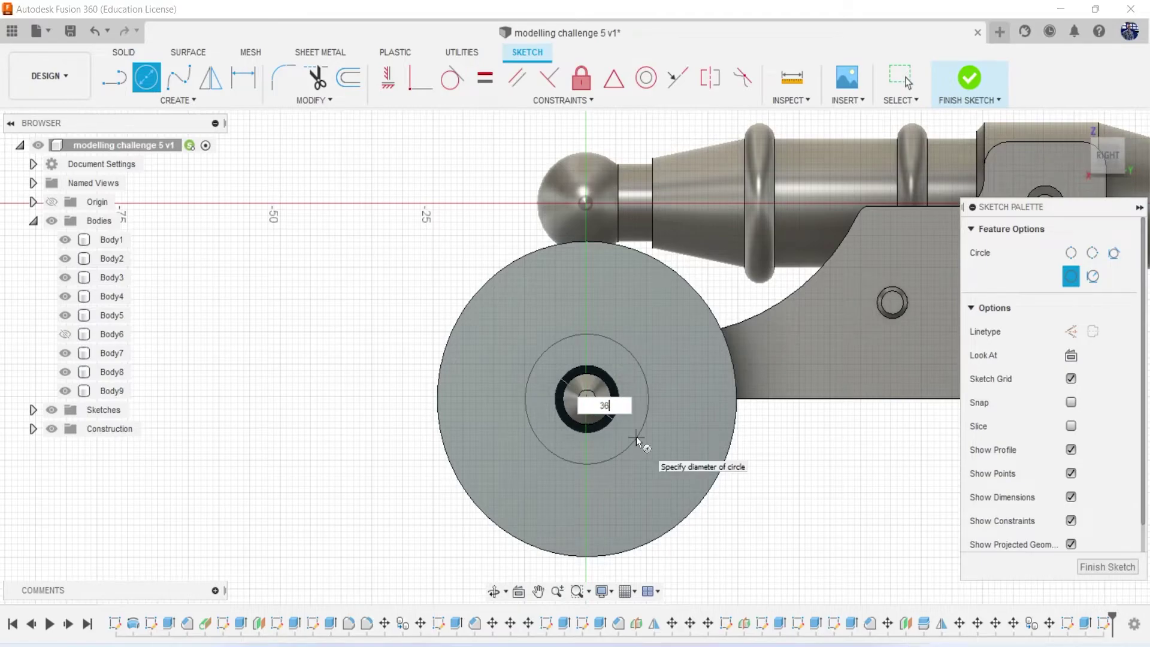
pyautogui.write('6')
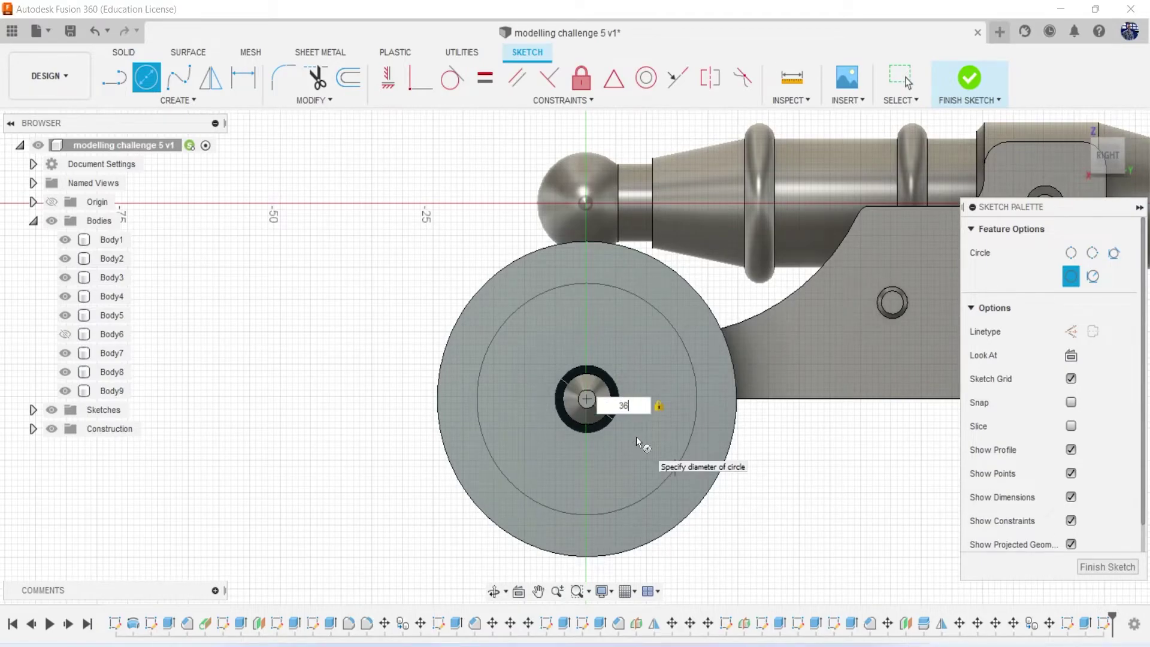
pyautogui.press('Return')
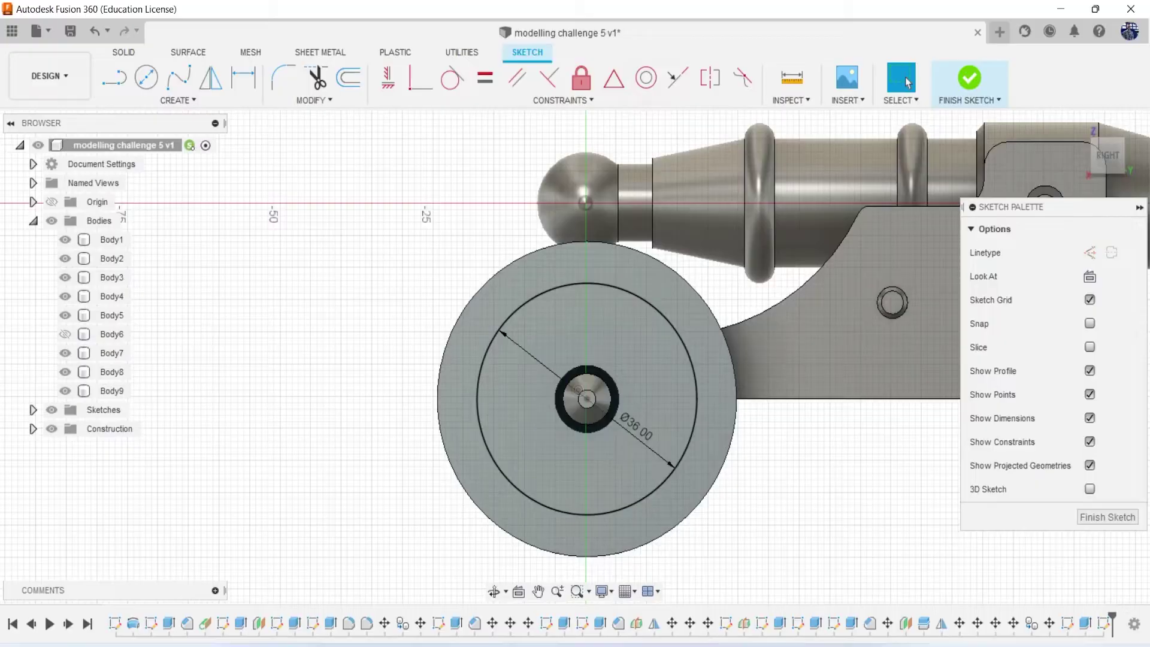
pyautogui.hotkey('alt', 'Tab')
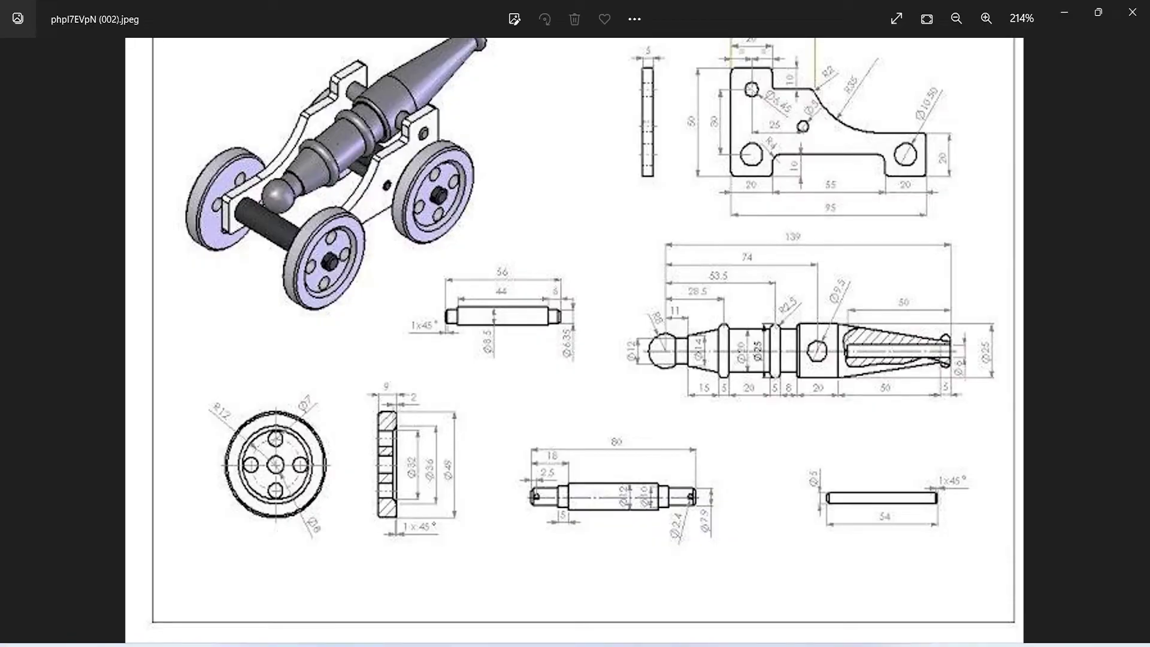
pyautogui.hotkey('alt', 'Tab')
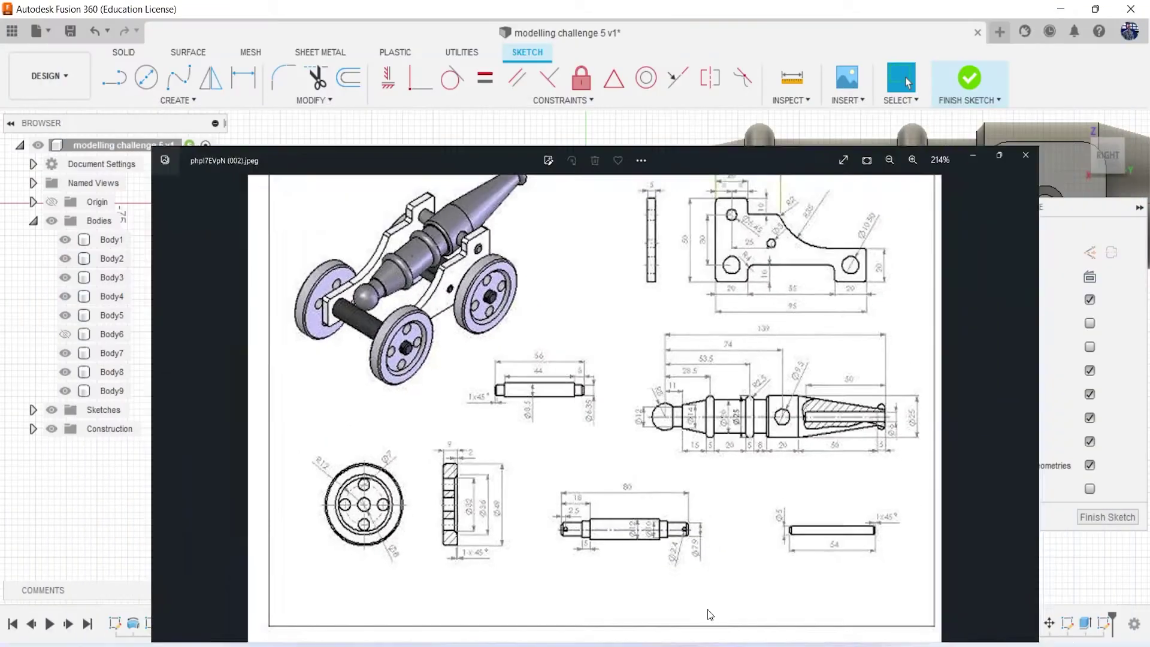
# Cut the area inside the 36 mm circle 2 mm into the wheel face
pyautogui.press('e')
pyautogui.click(623, 343)
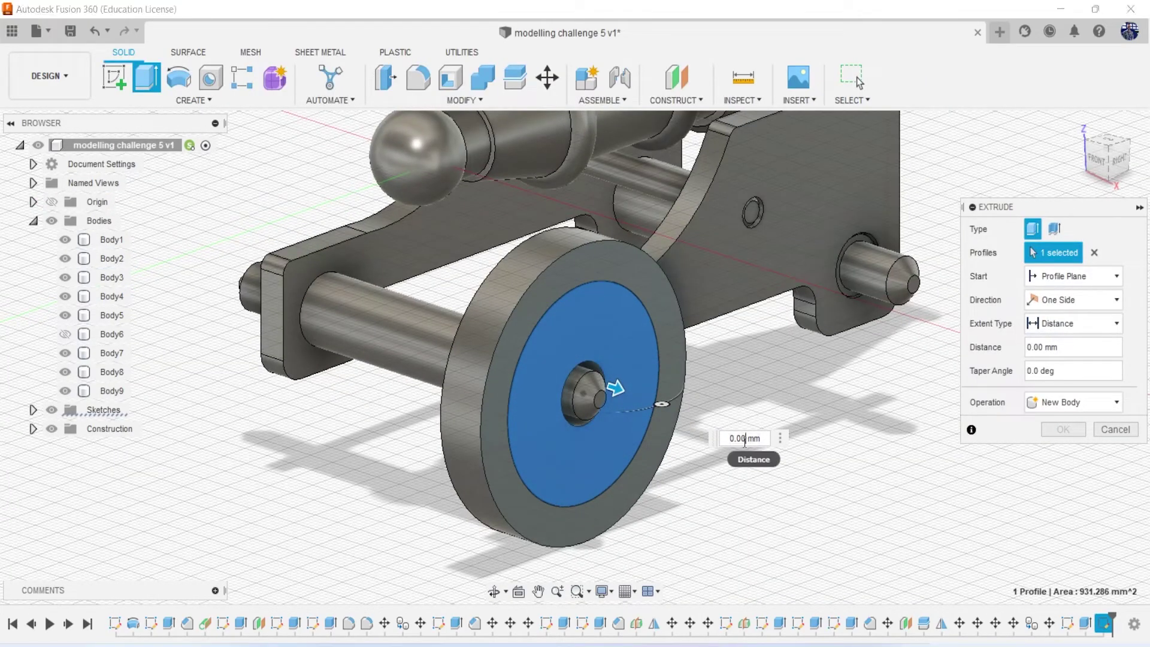
pyautogui.click(745, 438)
pyautogui.press('BackSpace')
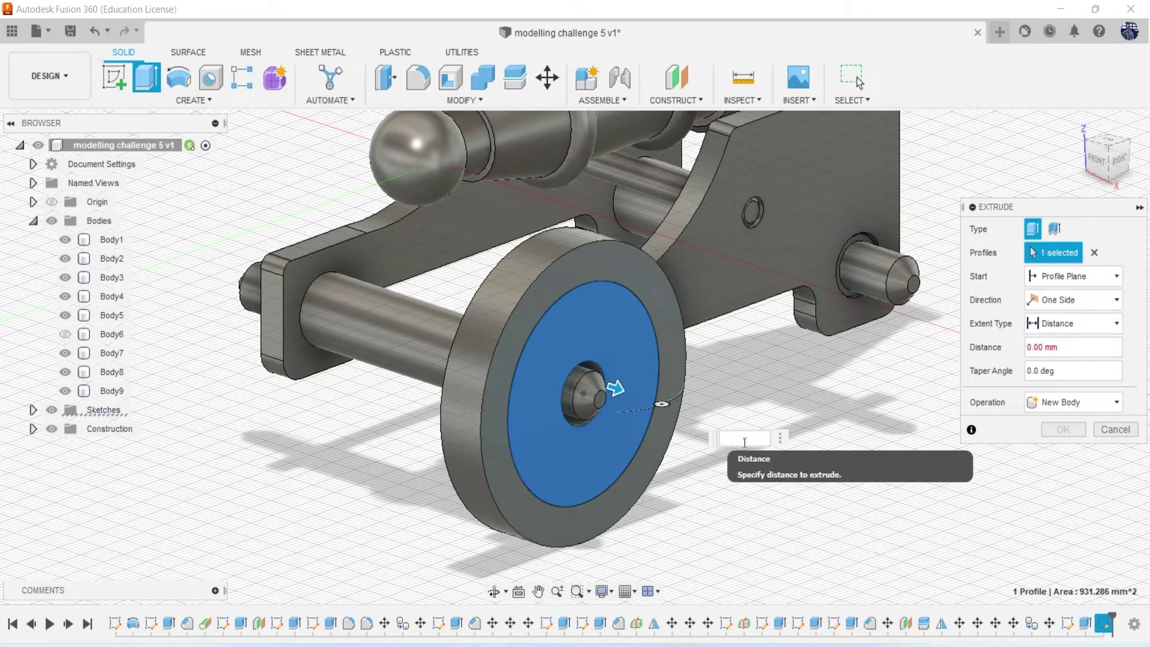
pyautogui.write('-2')
pyautogui.press('Return')
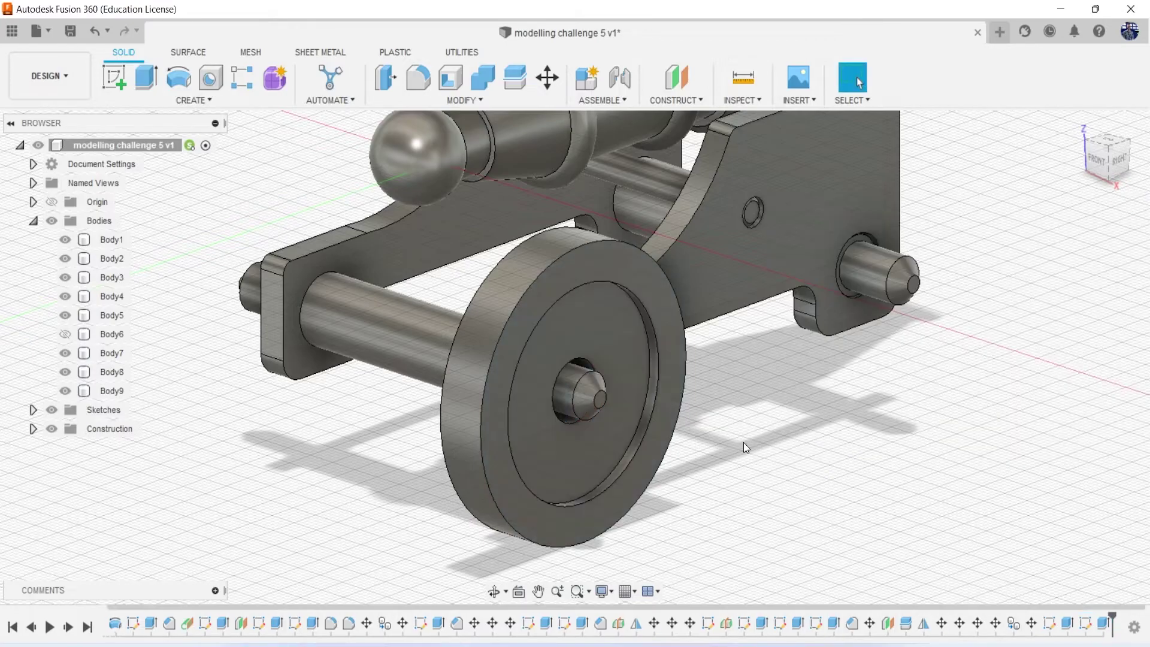
pyautogui.hotkey('alt', 'Tab')
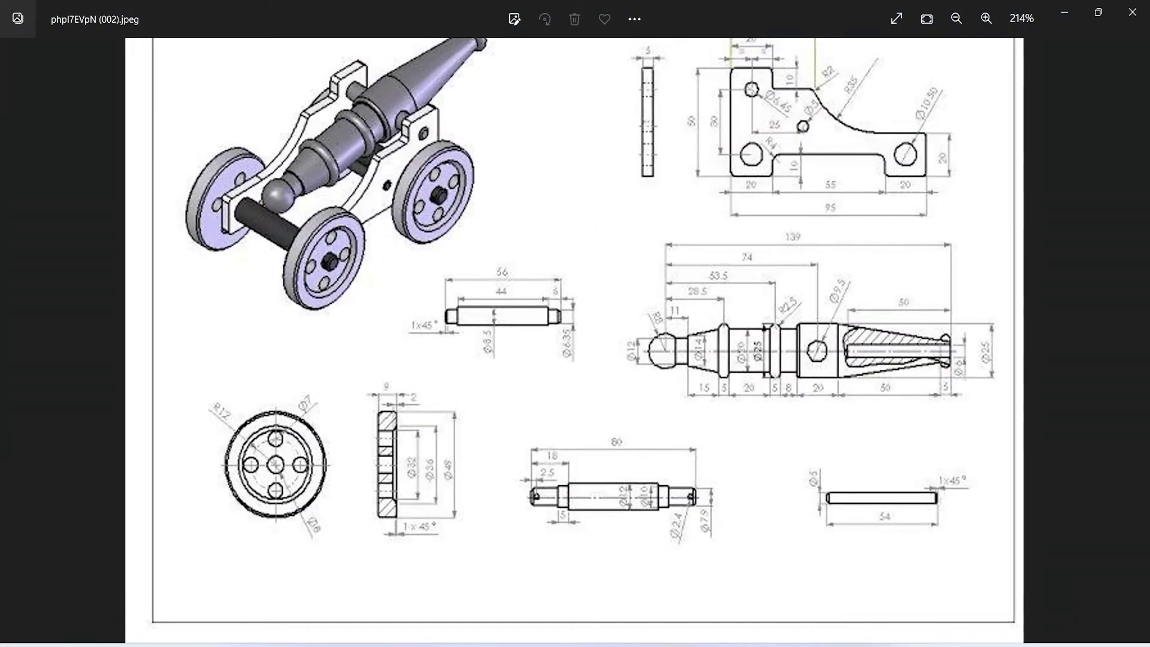
# Chamfer the wheel recess edge by about 0.899 mm
pyautogui.hotkey('alt', 'Tab')
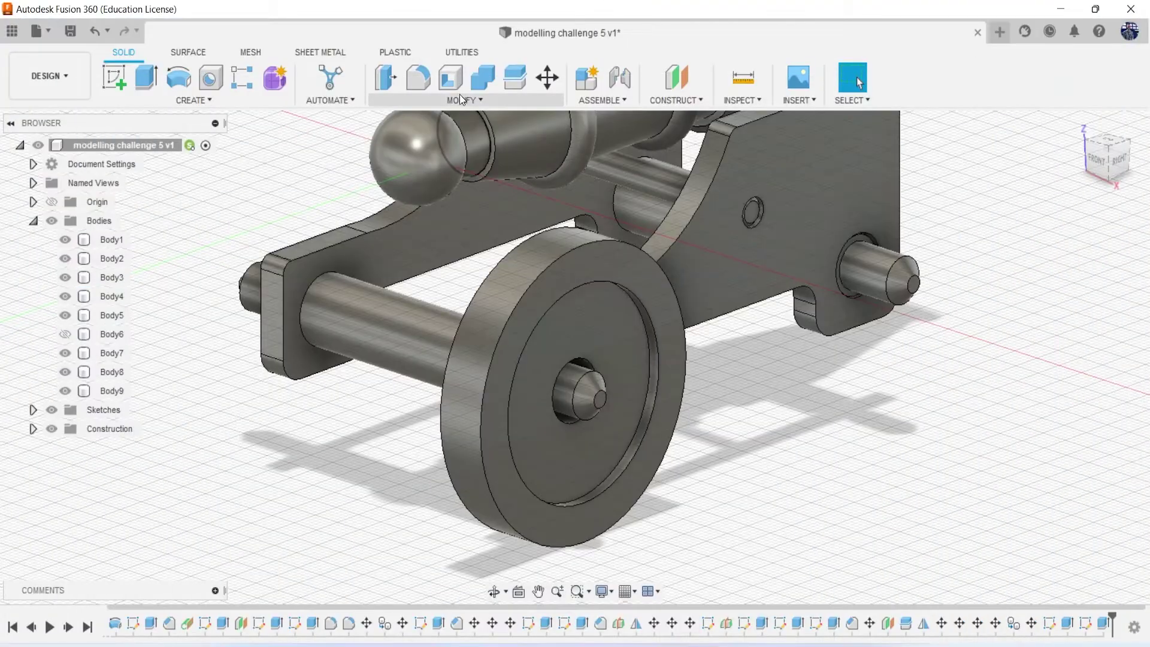
pyautogui.click(455, 103)
pyautogui.click(455, 152)
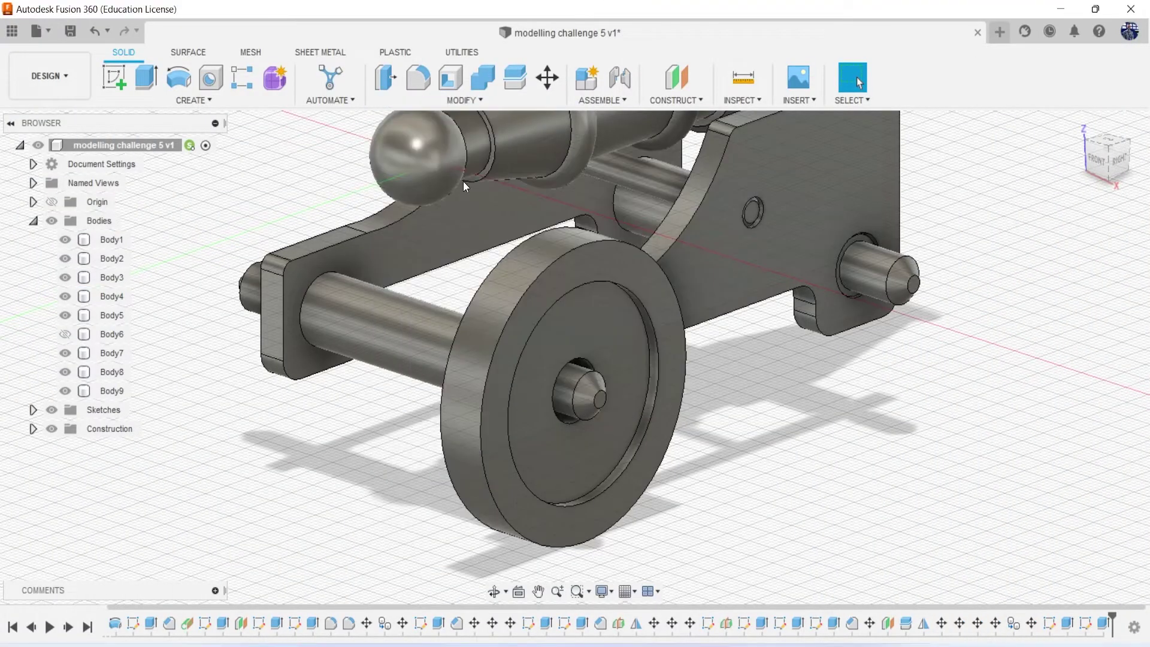
pyautogui.click(617, 286)
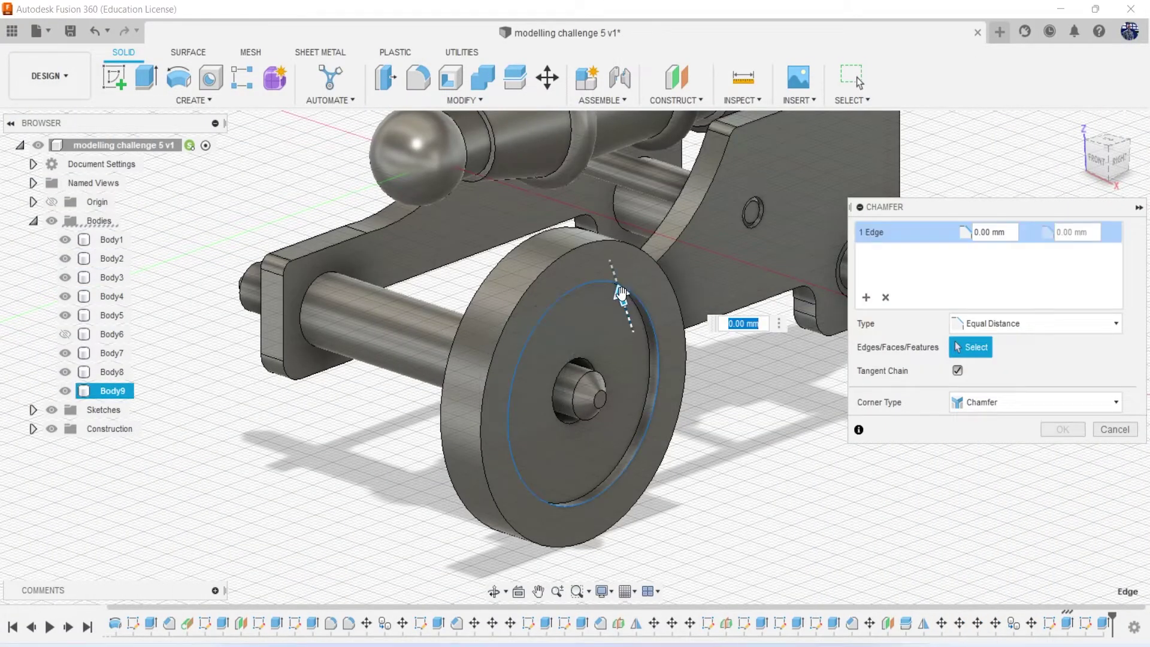
pyautogui.moveTo(620, 293); pyautogui.dragTo(614, 295)
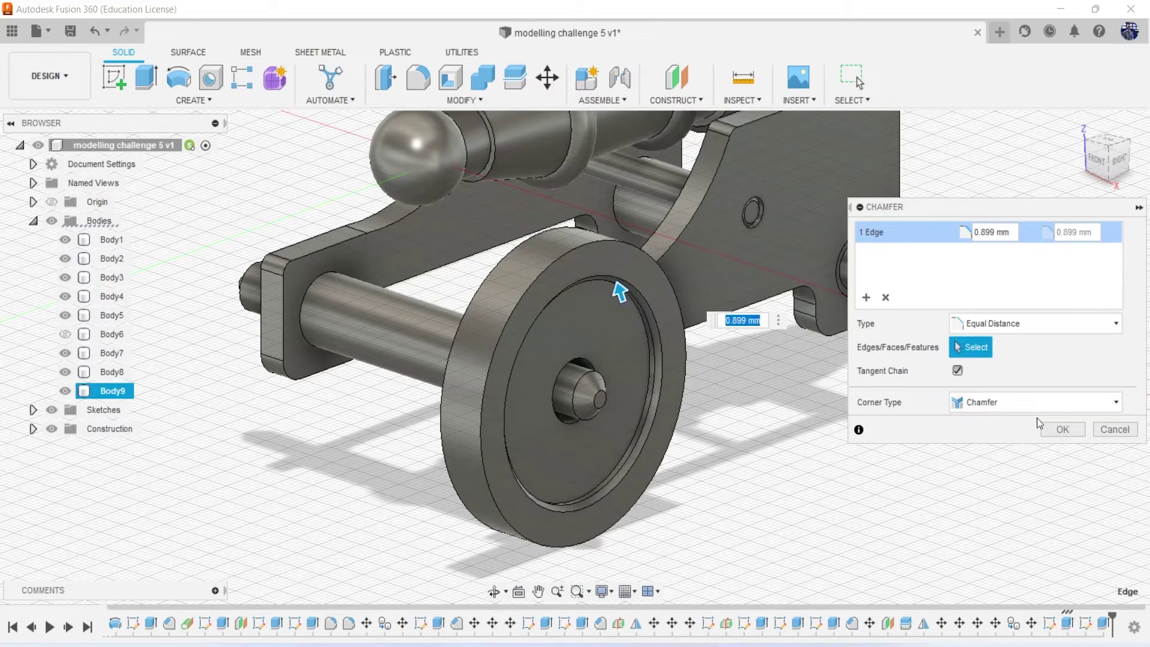
pyautogui.press('Return')
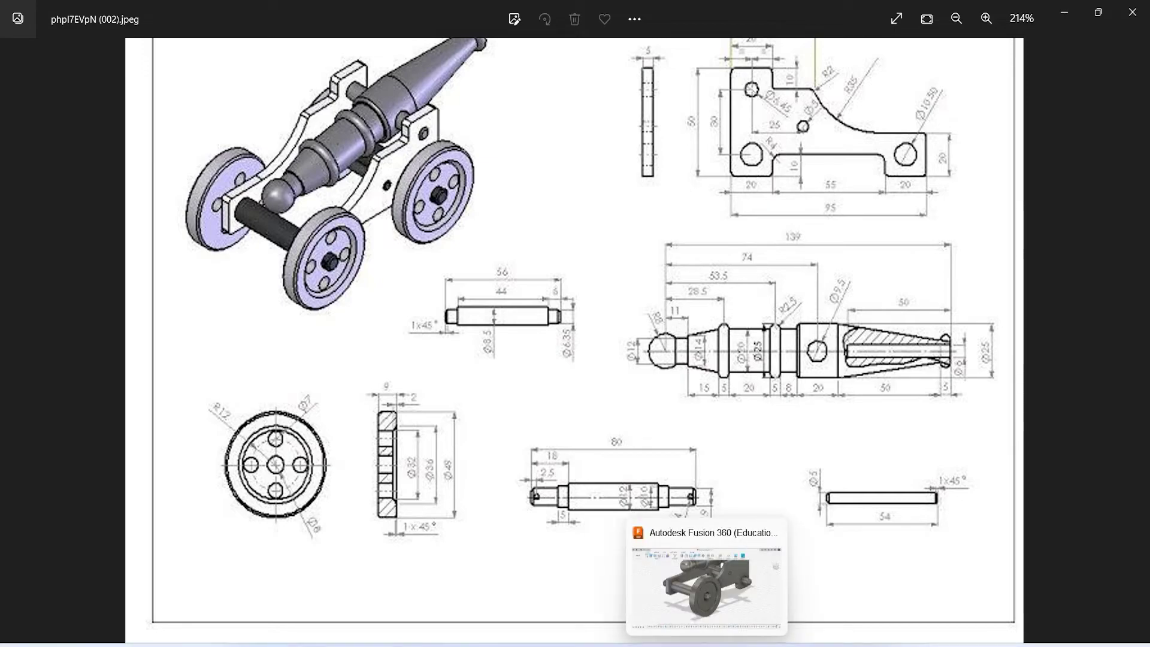
# Sketch on the wheel's outer face and draw a 12 mm circle centred on the hub
pyautogui.click(706, 584)
pyautogui.click(113, 77)
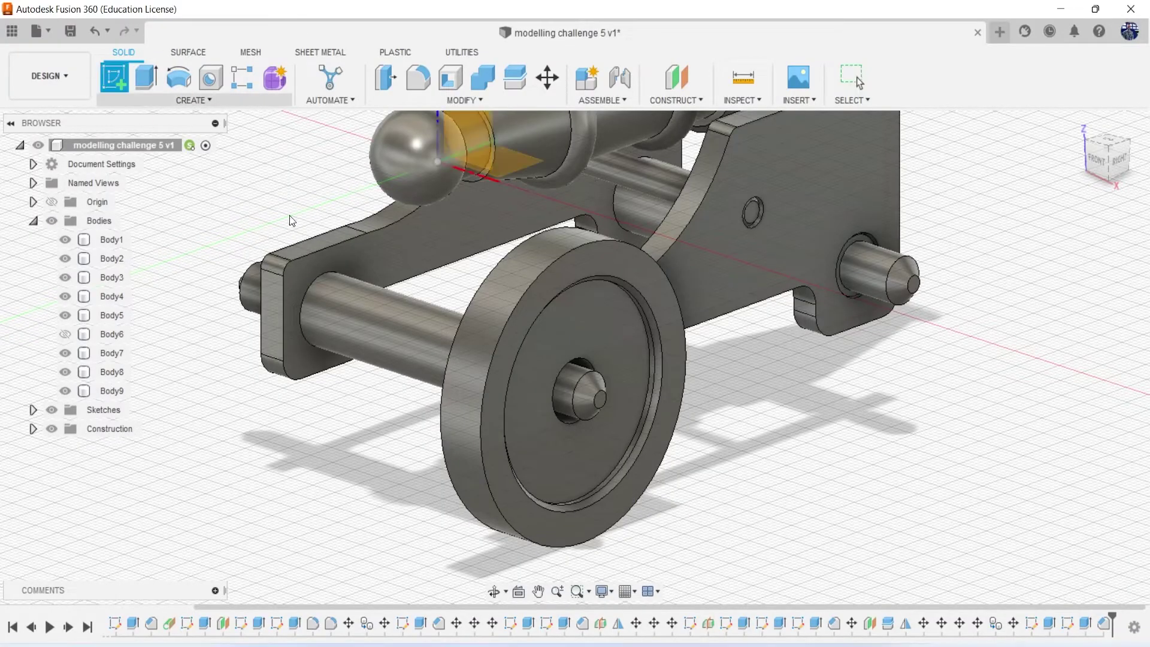
pyautogui.click(620, 330)
pyautogui.press('c')
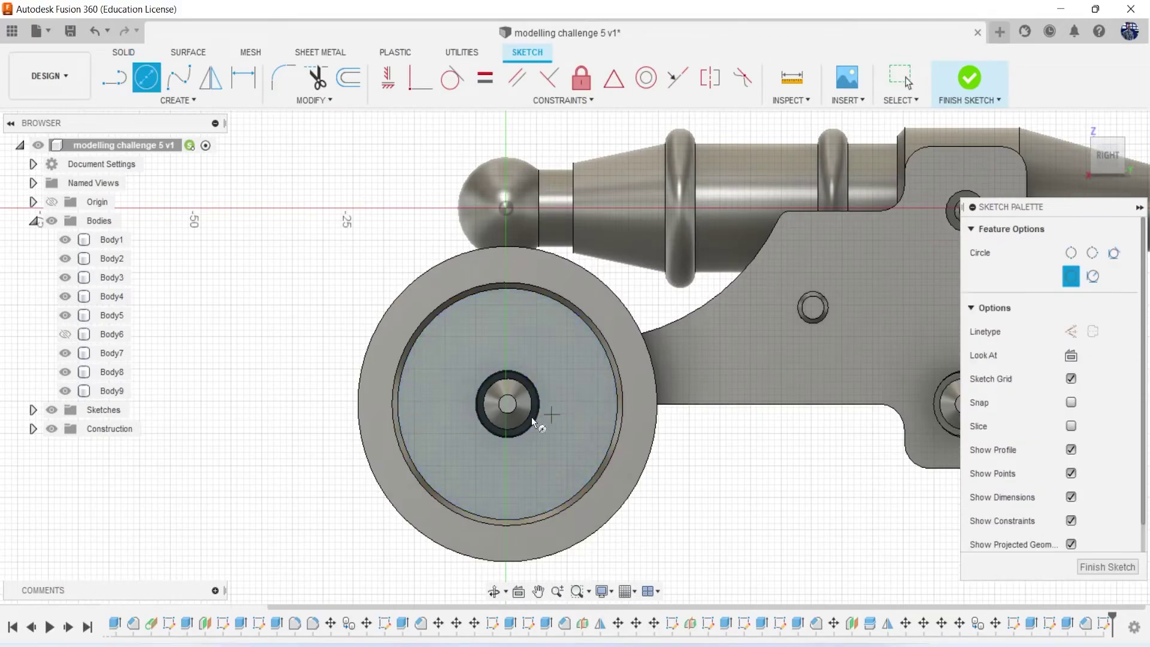
pyautogui.scroll(2, 505, 402)
pyautogui.click(502, 401)
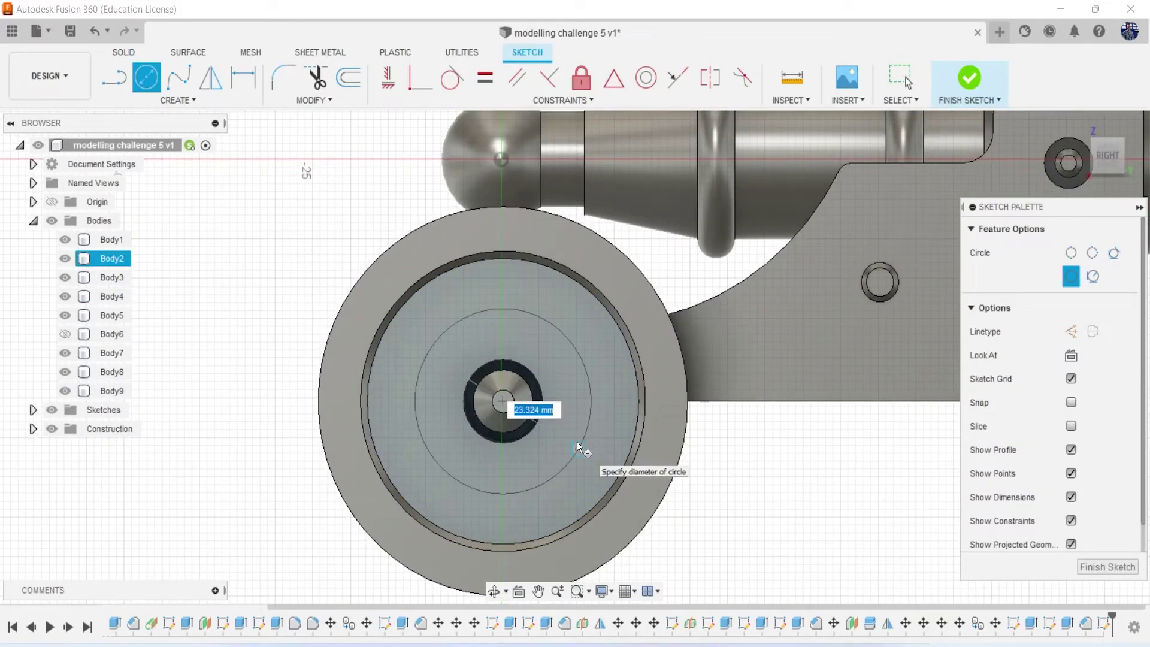
pyautogui.write('12')
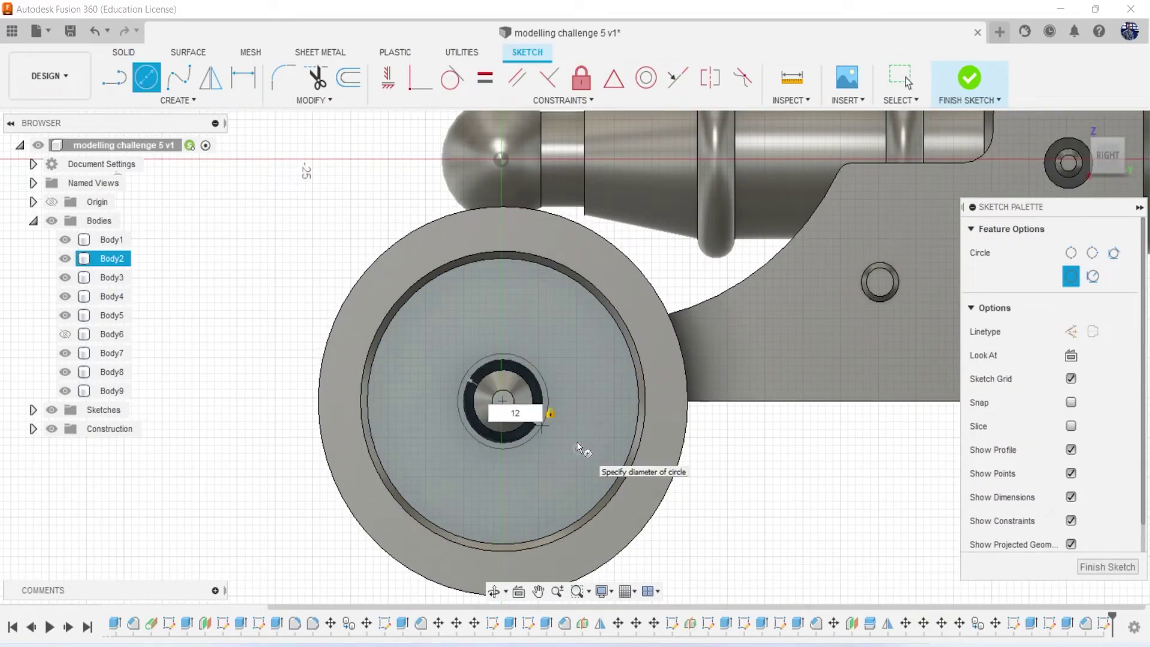
pyautogui.press('Return')
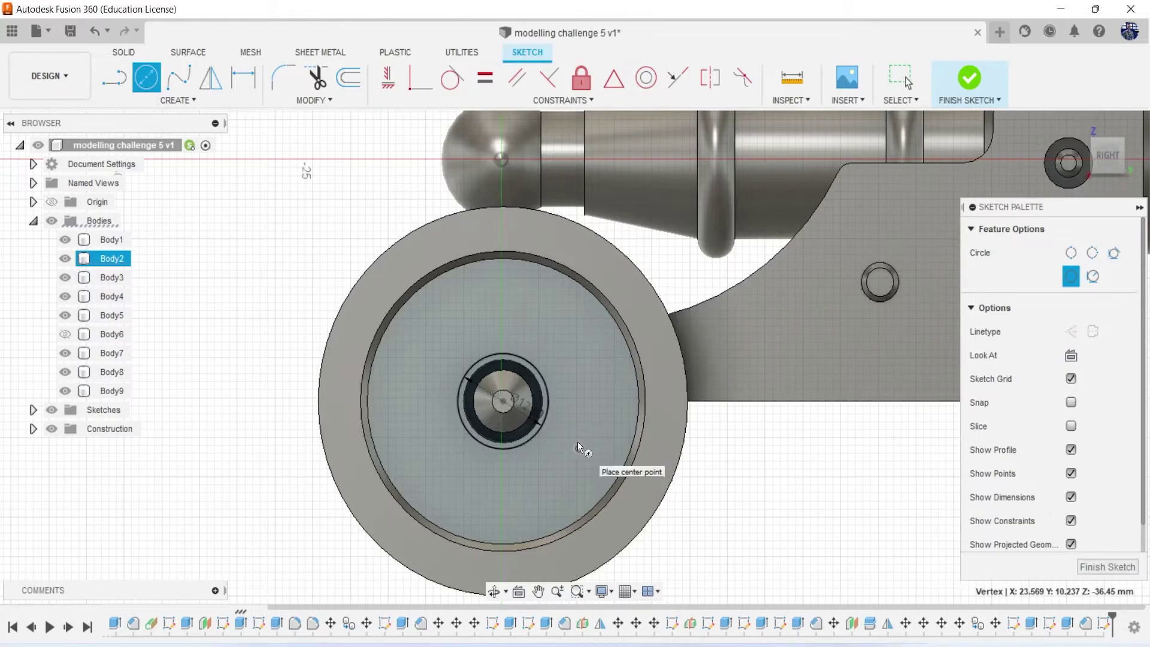
pyautogui.hotkey('alt', 'Tab')
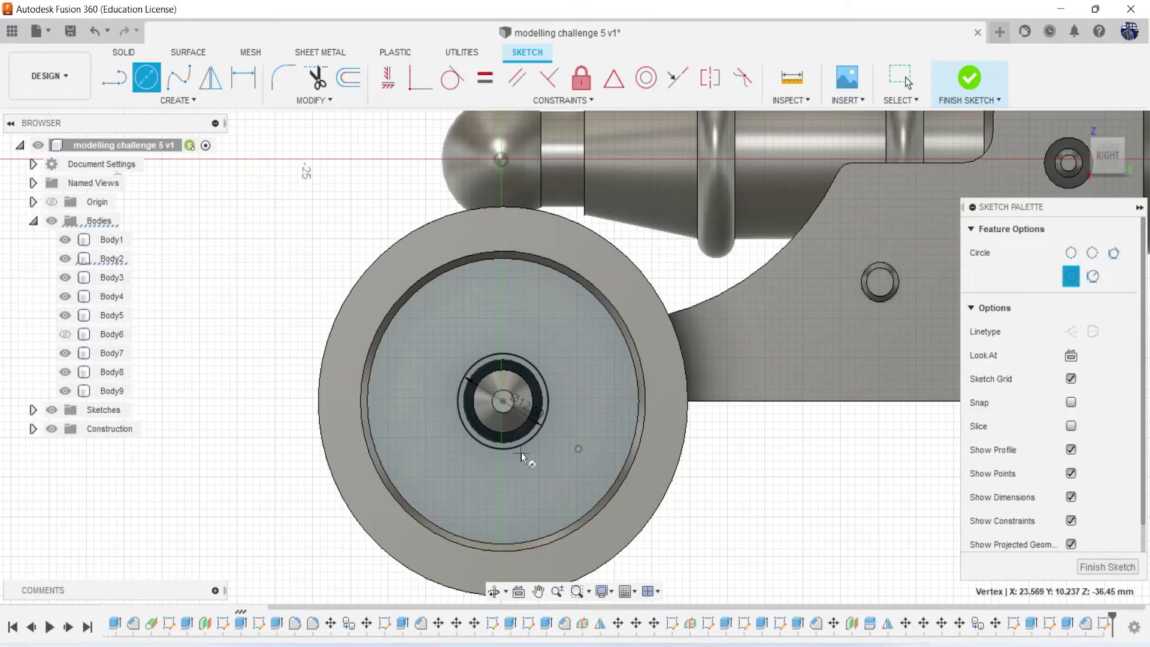
# Resize the hub circle from 12 mm to 34 mm diameter
pyautogui.scroll(2, 521, 452)
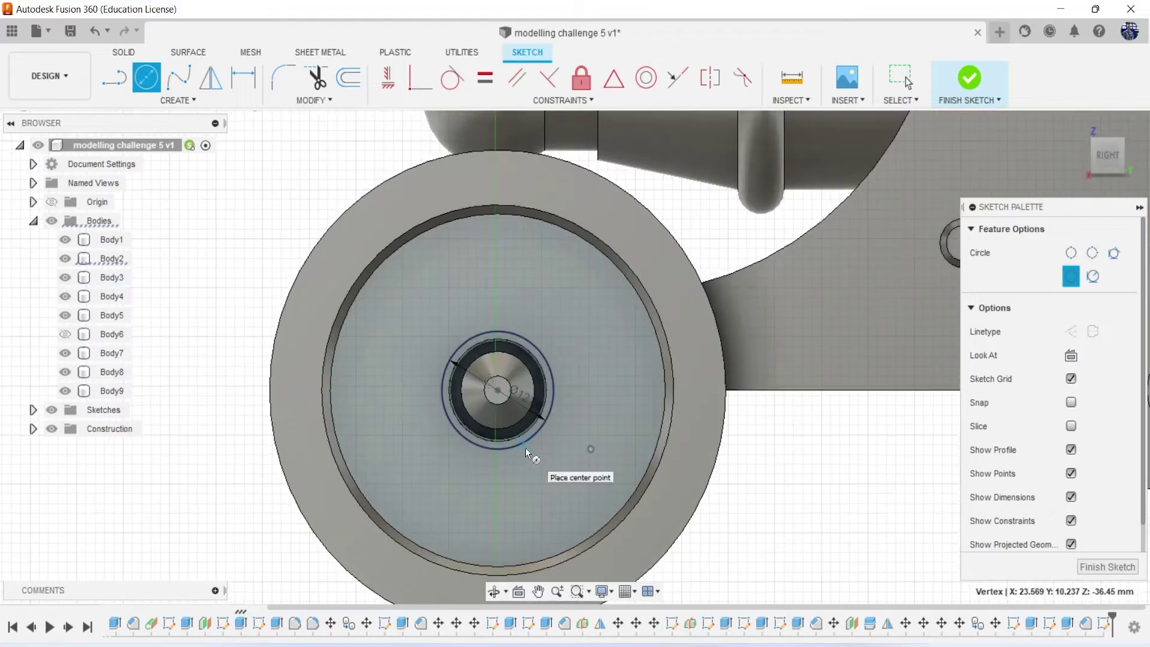
pyautogui.scroll(2, 525, 448)
pyautogui.press('Escape')
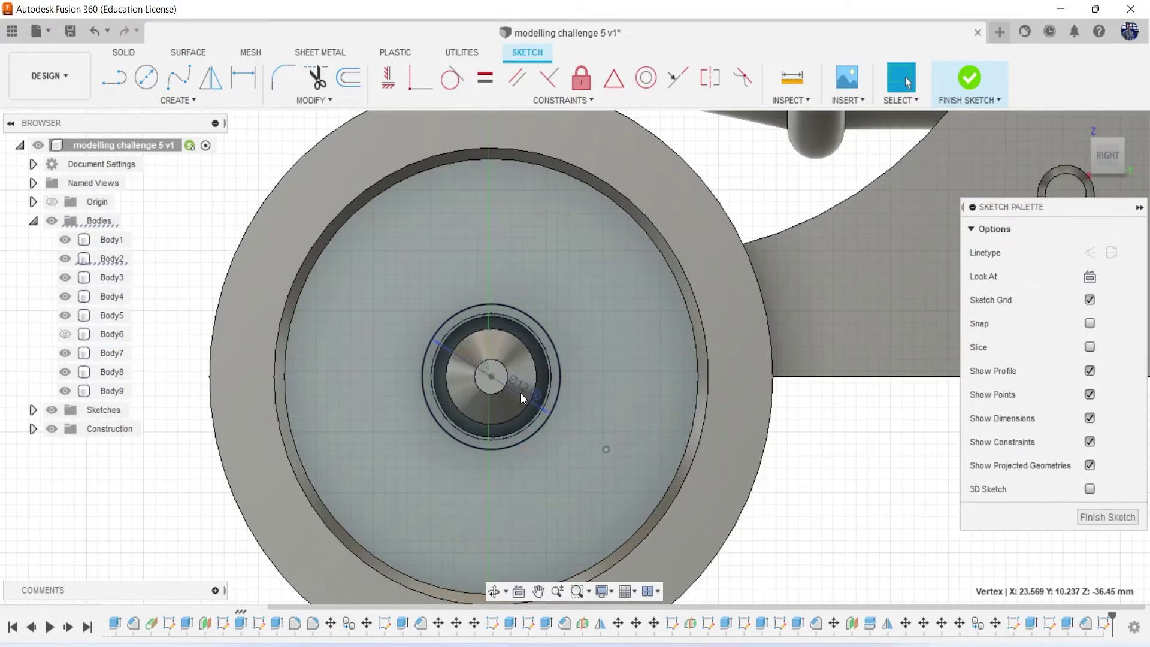
pyautogui.doubleClick(521, 386)
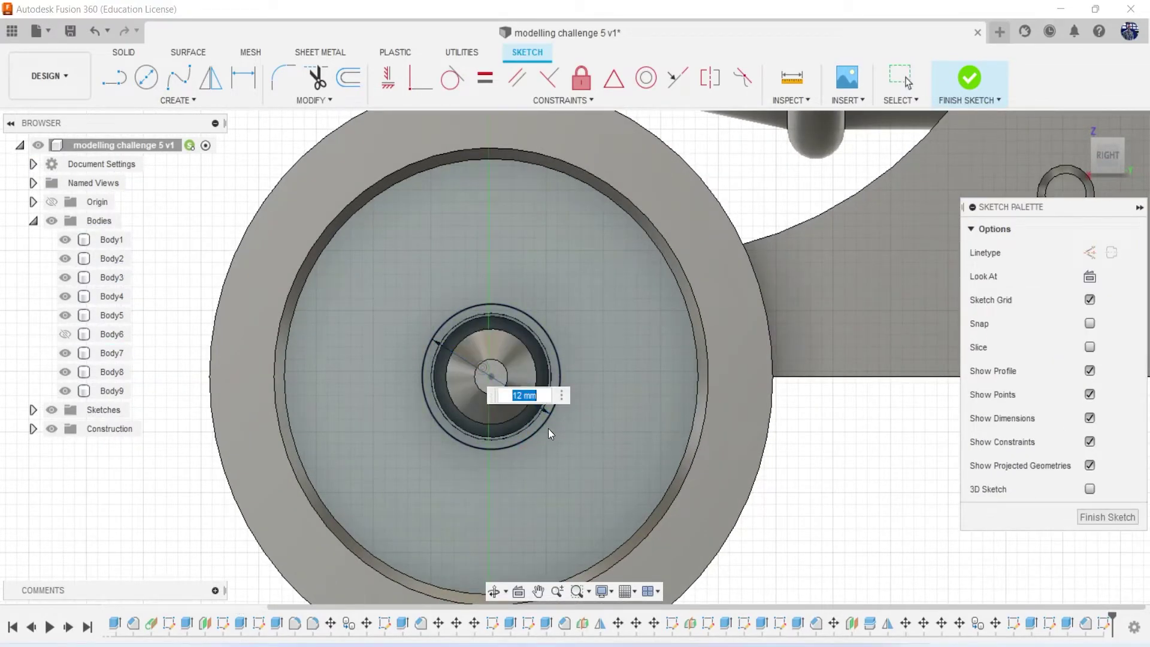
pyautogui.write('34')
pyautogui.press('Return')
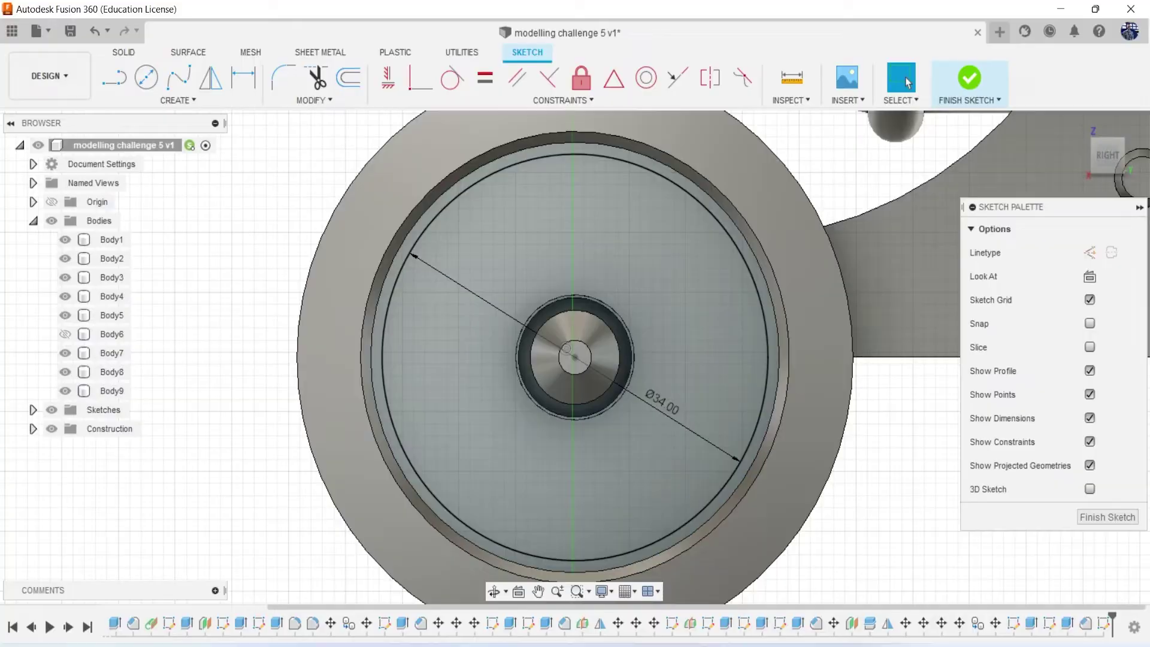
pyautogui.hotkey('alt', 'Tab')
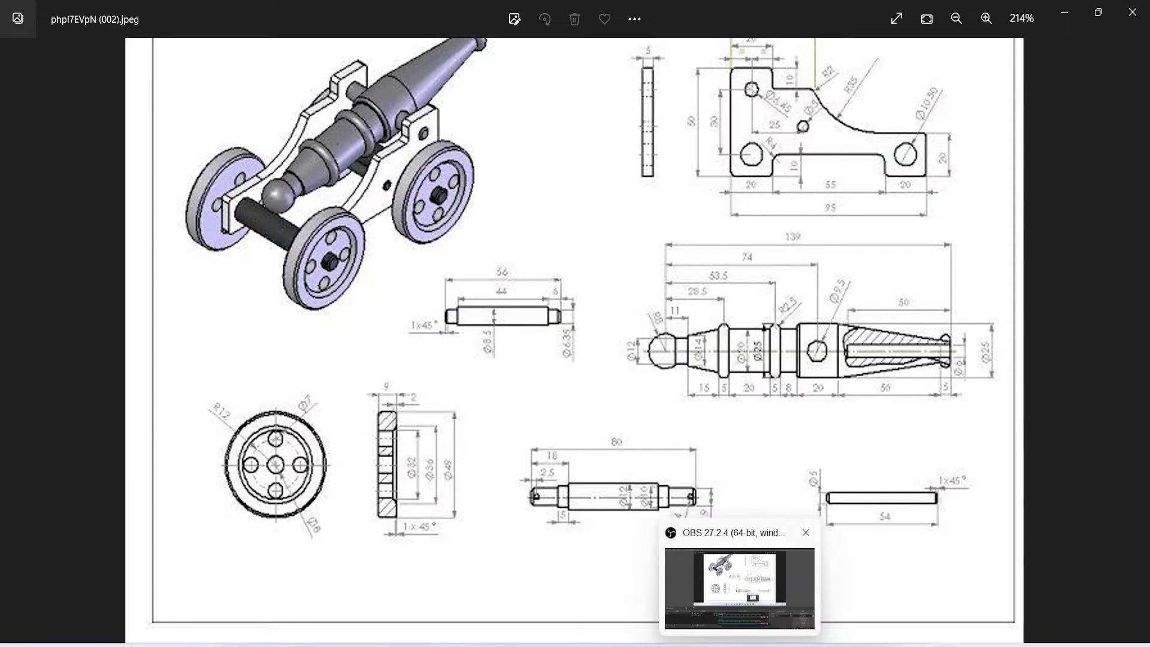
pyautogui.hotkey('alt', 'Tab')
# Draw a small circle centred on the top of the 34 mm circle
pyautogui.press('c')
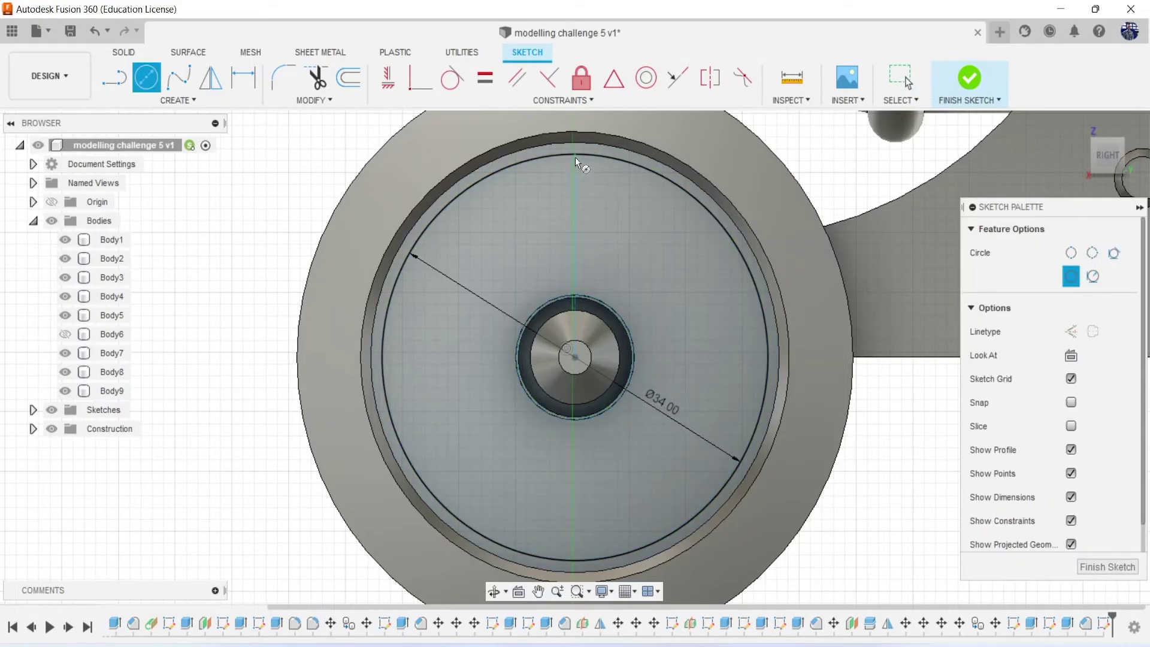
pyautogui.click(576, 160)
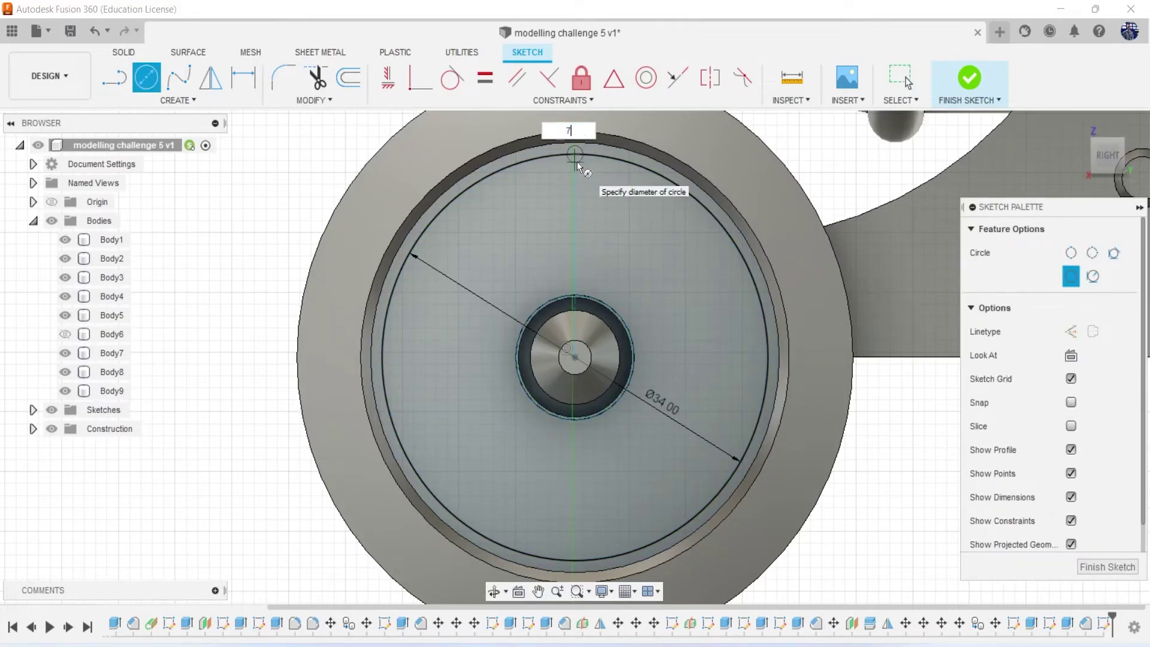
pyautogui.write('7')
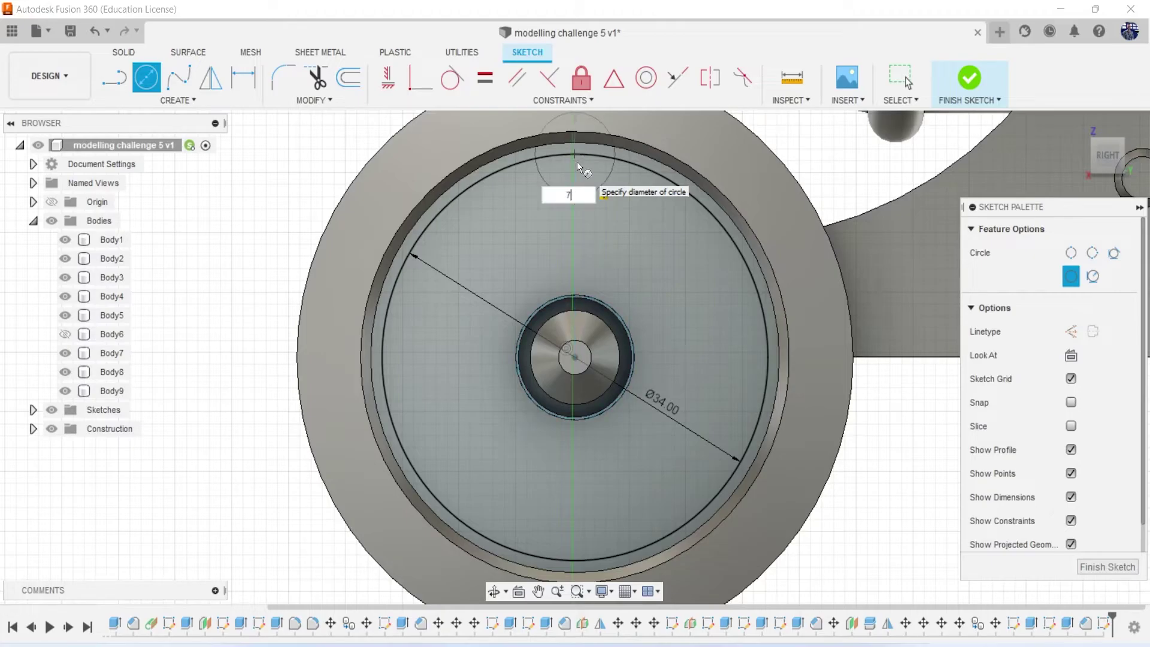
pyautogui.write('/2')
pyautogui.press('Return')
pyautogui.press('Escape')
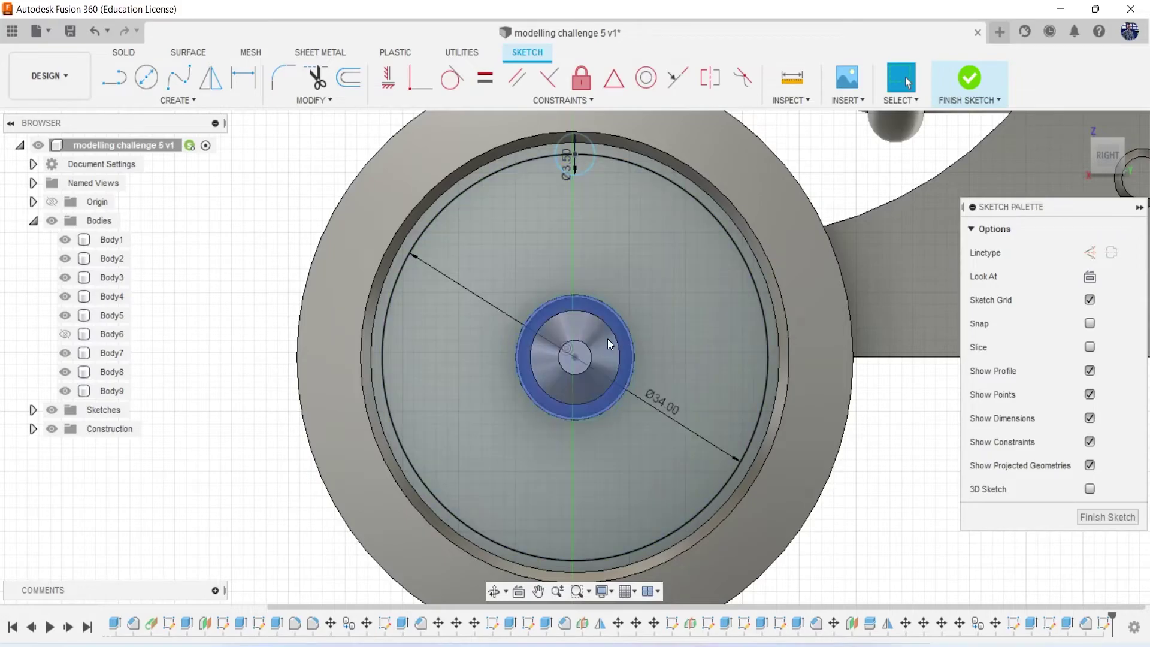
# Set the small circle's diameter to 7 mm and inspect the wheel in 3D
pyautogui.hotkey('alt', 'Tab')
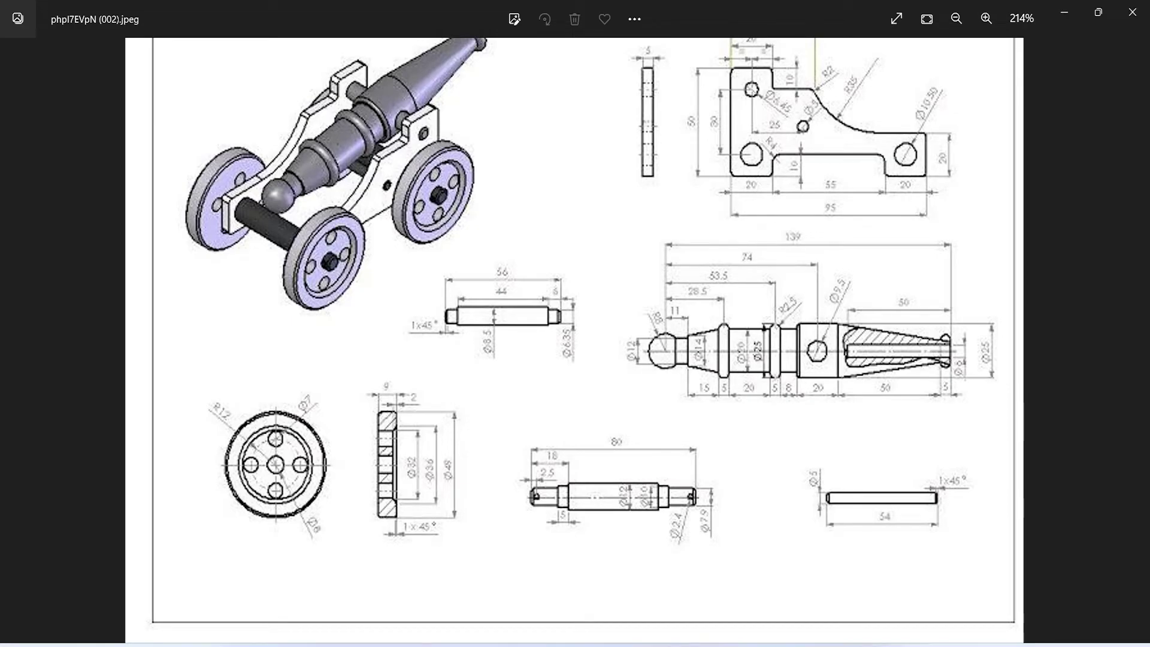
pyautogui.hotkey('alt', 'Tab')
pyautogui.click(582, 215)
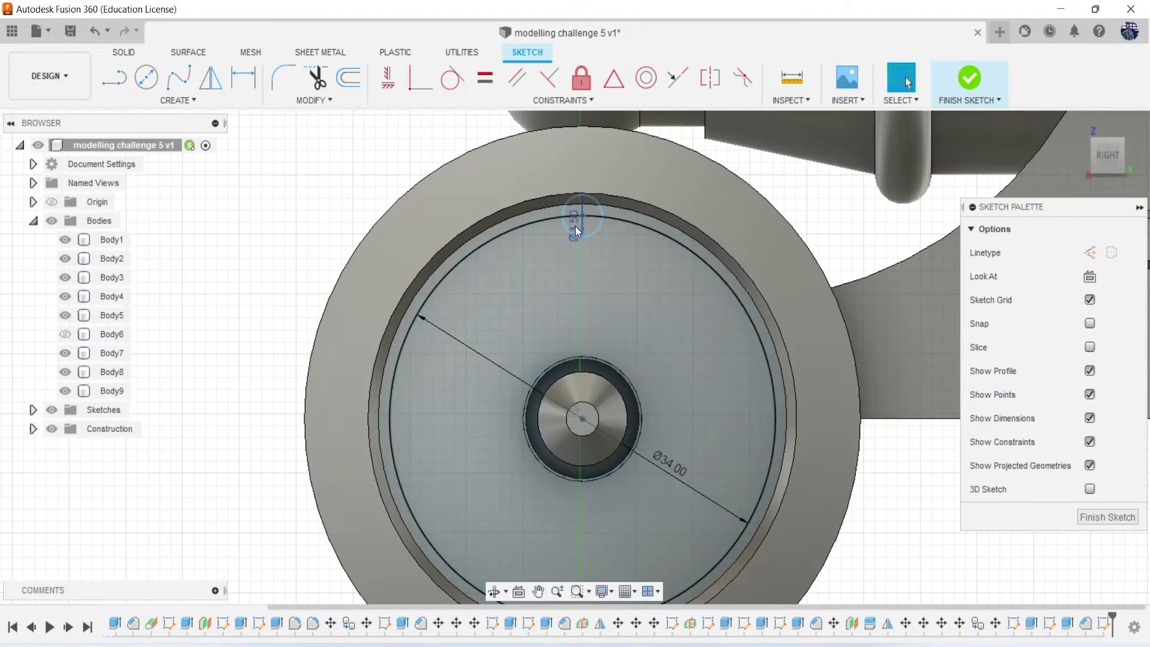
pyautogui.write('7')
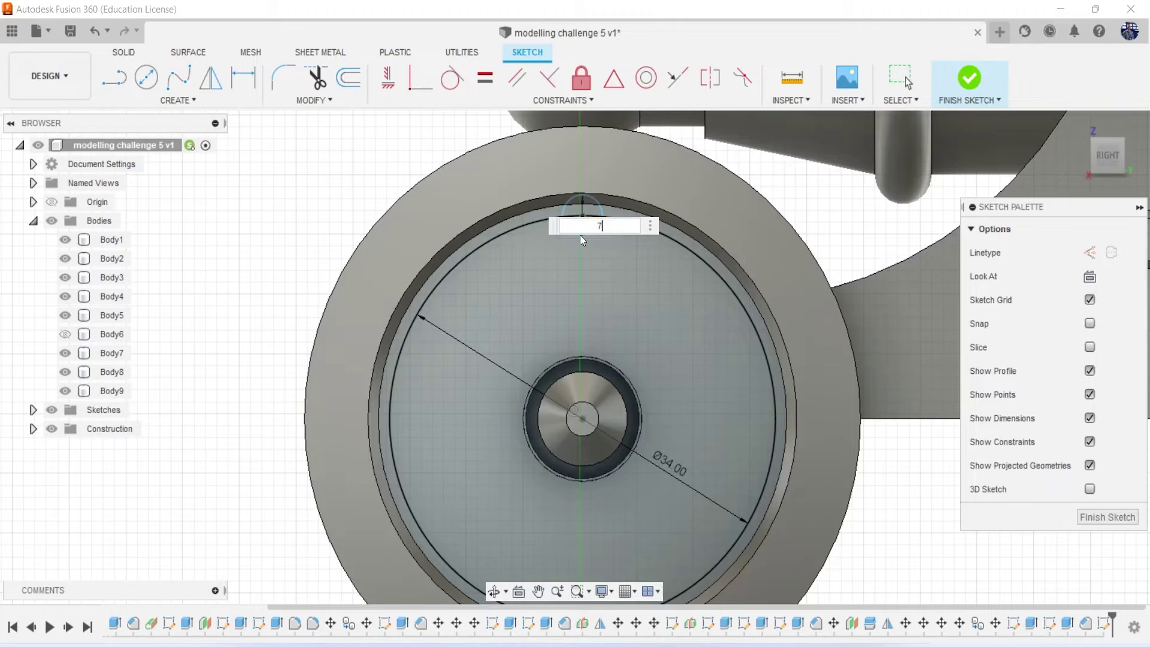
pyautogui.press('Return')
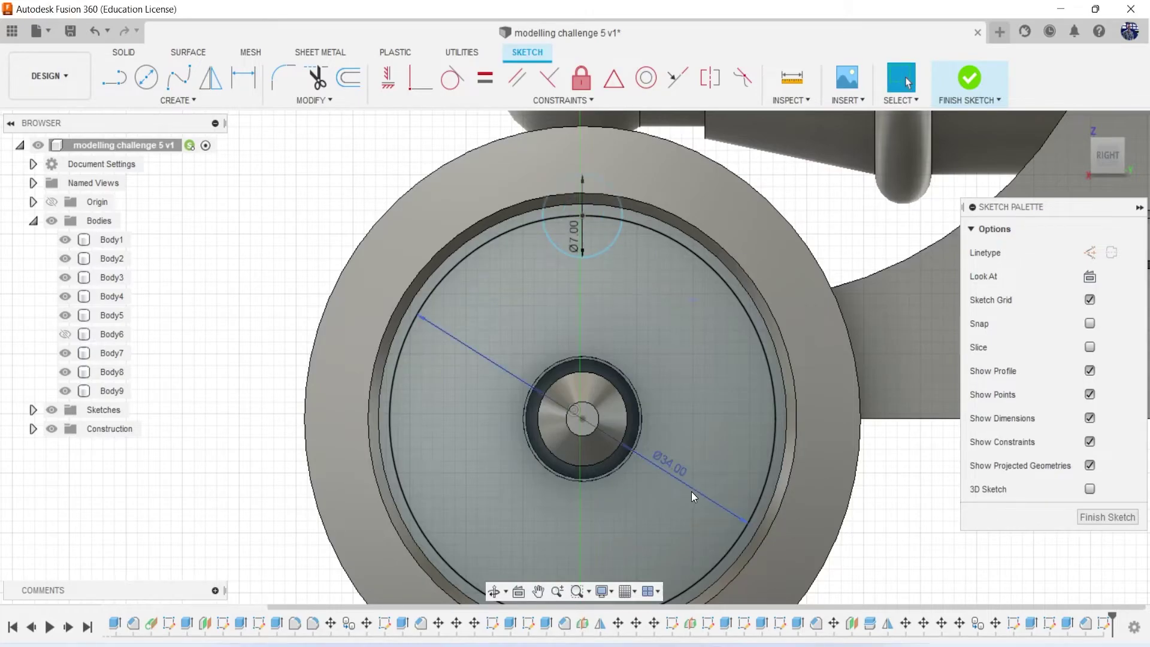
pyautogui.moveTo(1105, 141); pyautogui.dragTo(1054, 180)
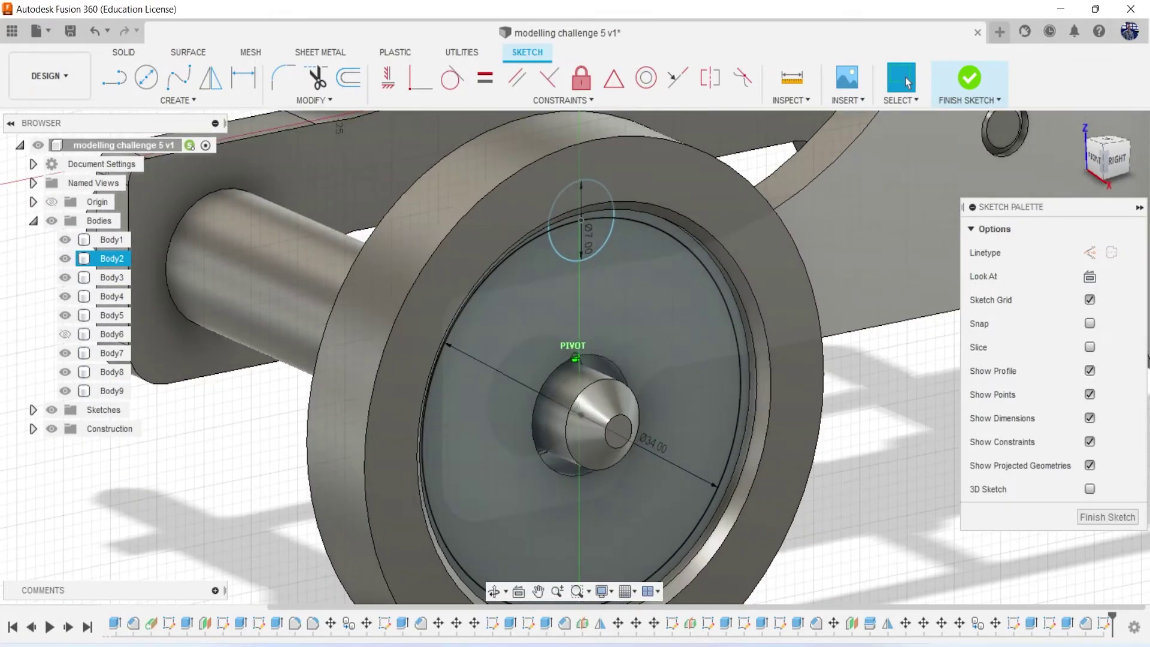
pyautogui.keyDown('shift'); pyautogui.moveTo(575, 358); pyautogui.dragTo(716, 372, button='middle'); pyautogui.keyUp('shift')
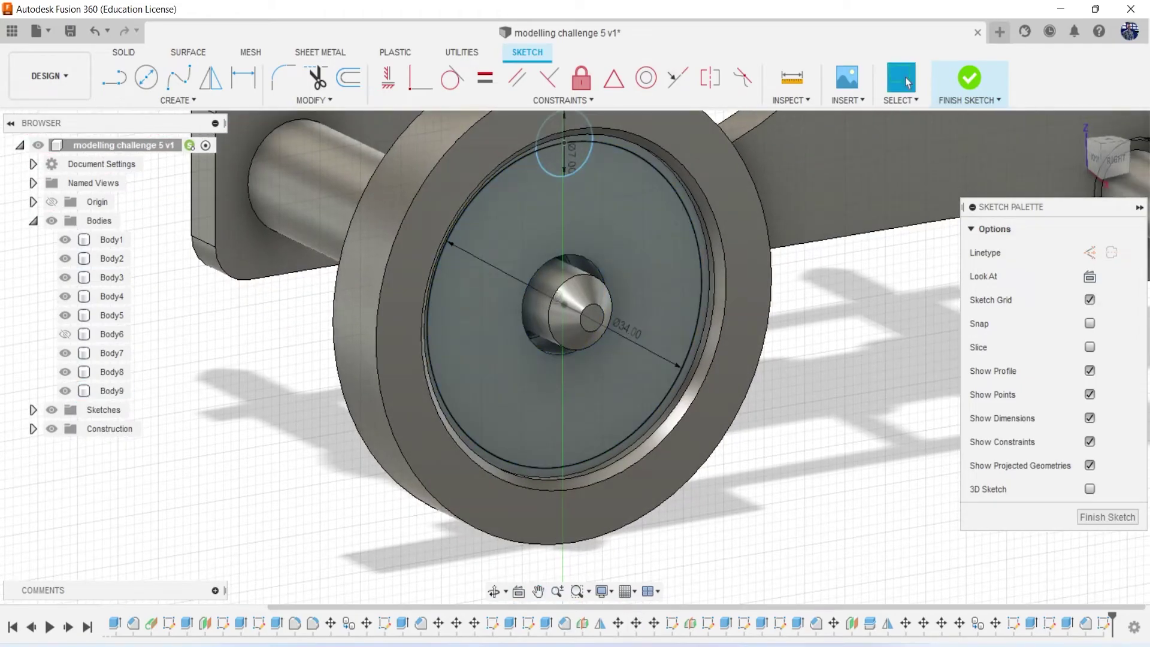
pyautogui.hotkey('alt', 'Tab')
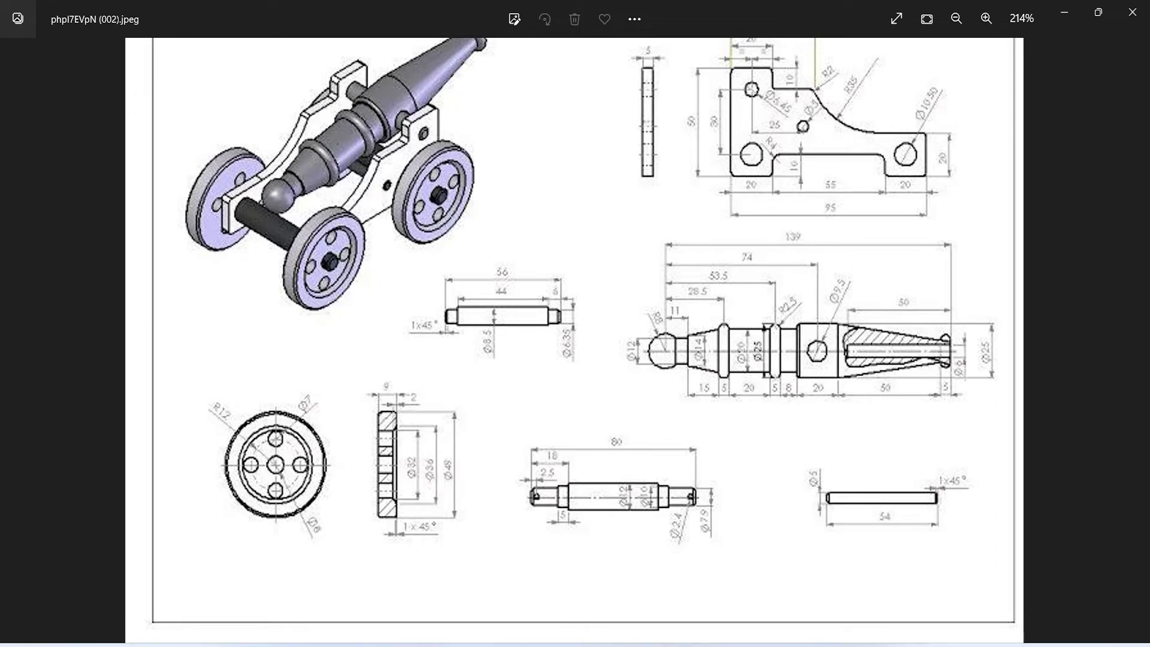
# Constrain the large circle's top point vertically above the wheel centre
pyautogui.click(1060, 5)
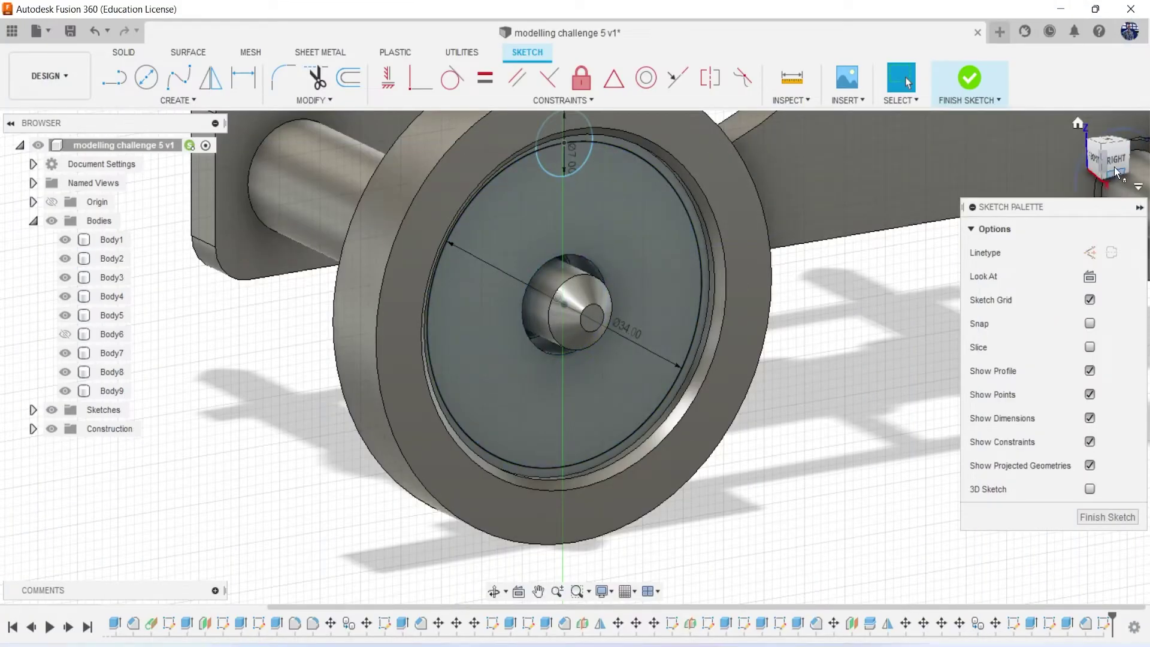
pyautogui.click(1118, 174)
pyautogui.click(388, 76)
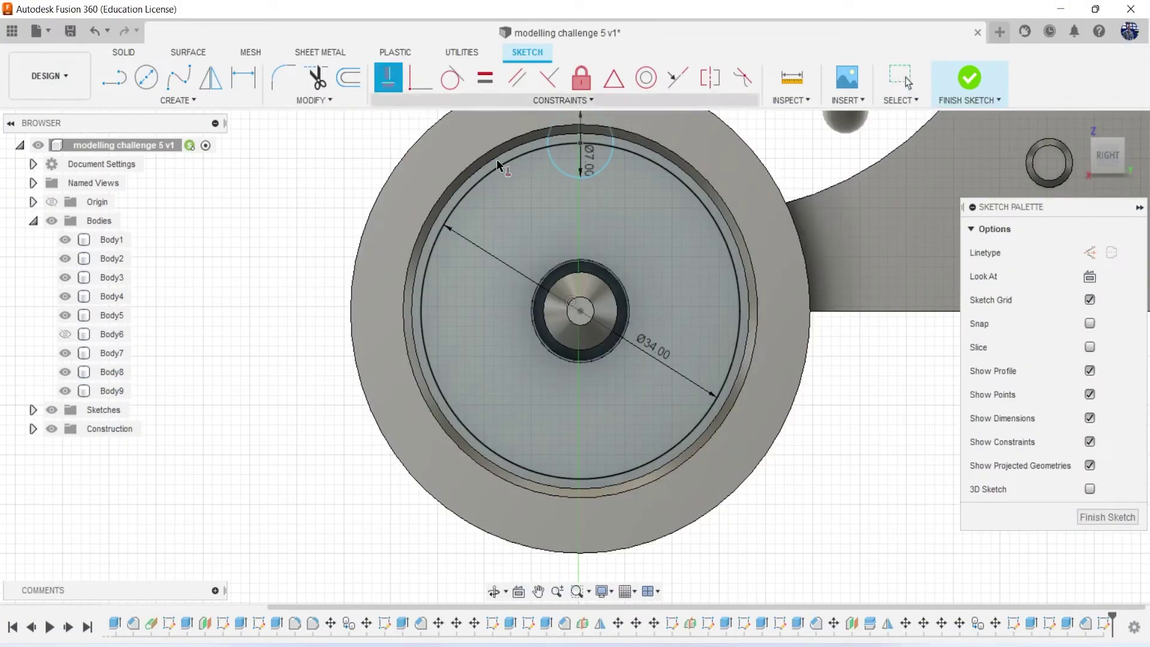
pyautogui.click(579, 144)
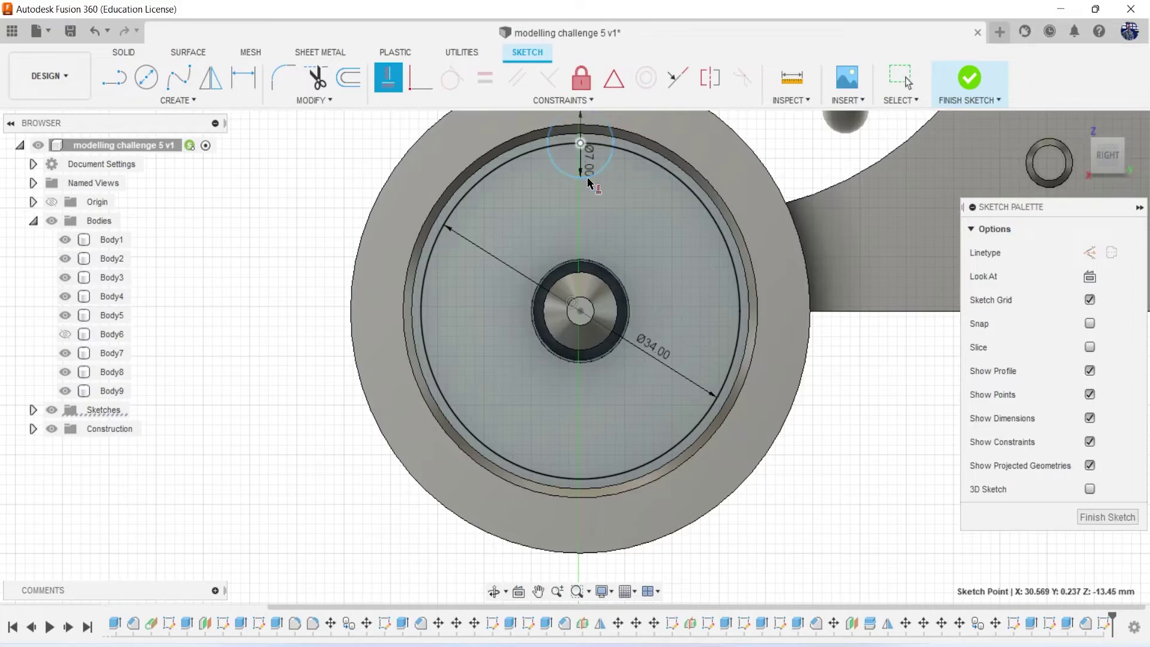
pyautogui.click(580, 313)
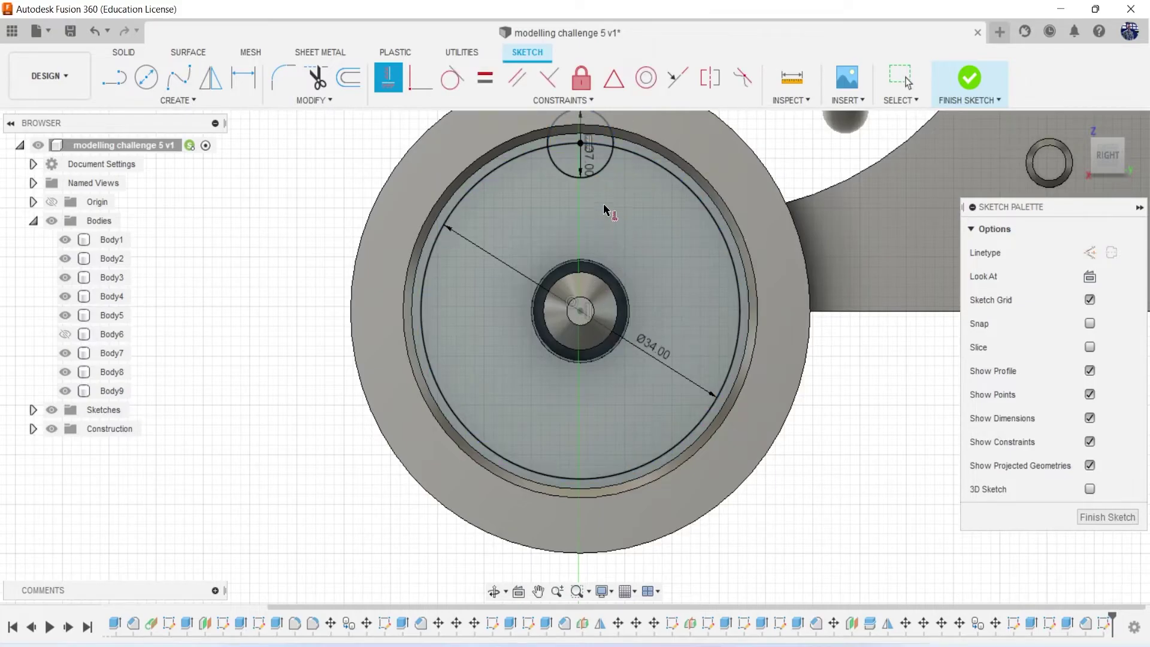
pyautogui.press('Escape')
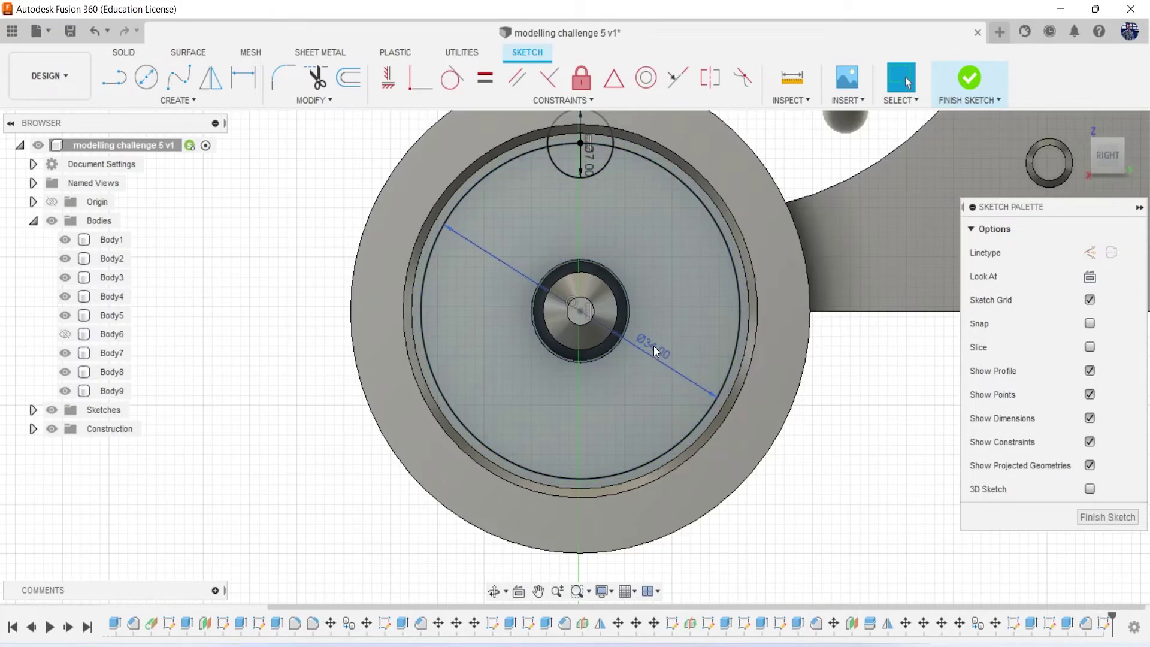
# Shrink the large circle from 34 mm to 25 mm diameter
pyautogui.doubleClick(654, 349)
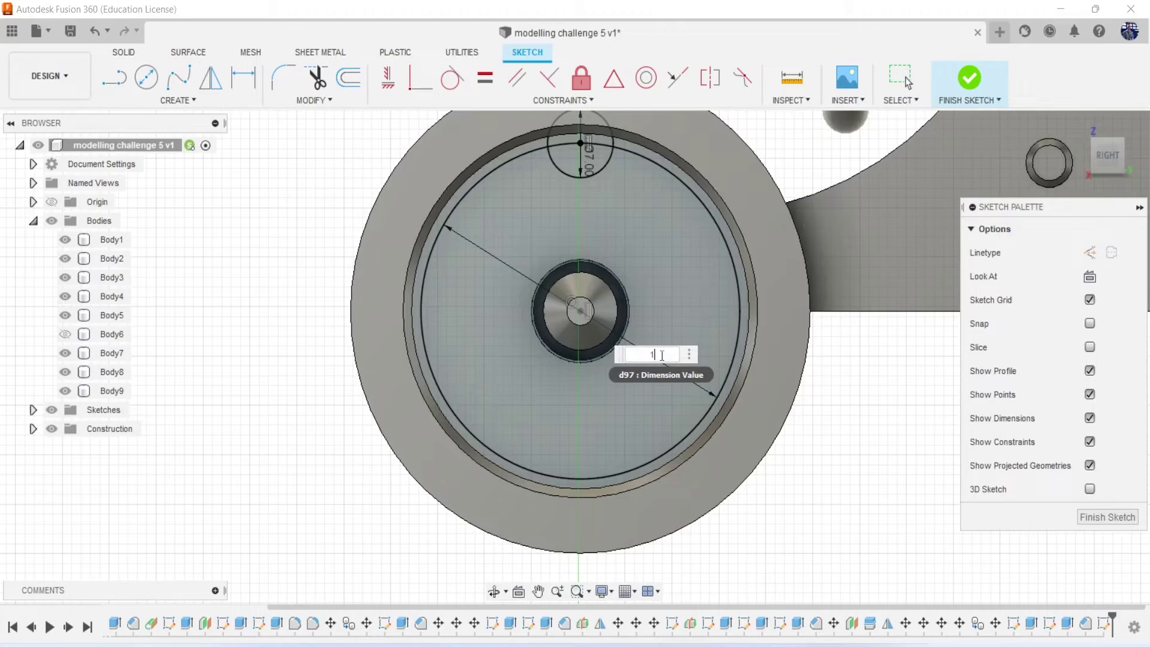
pyautogui.write('2')
pyautogui.press('Return')
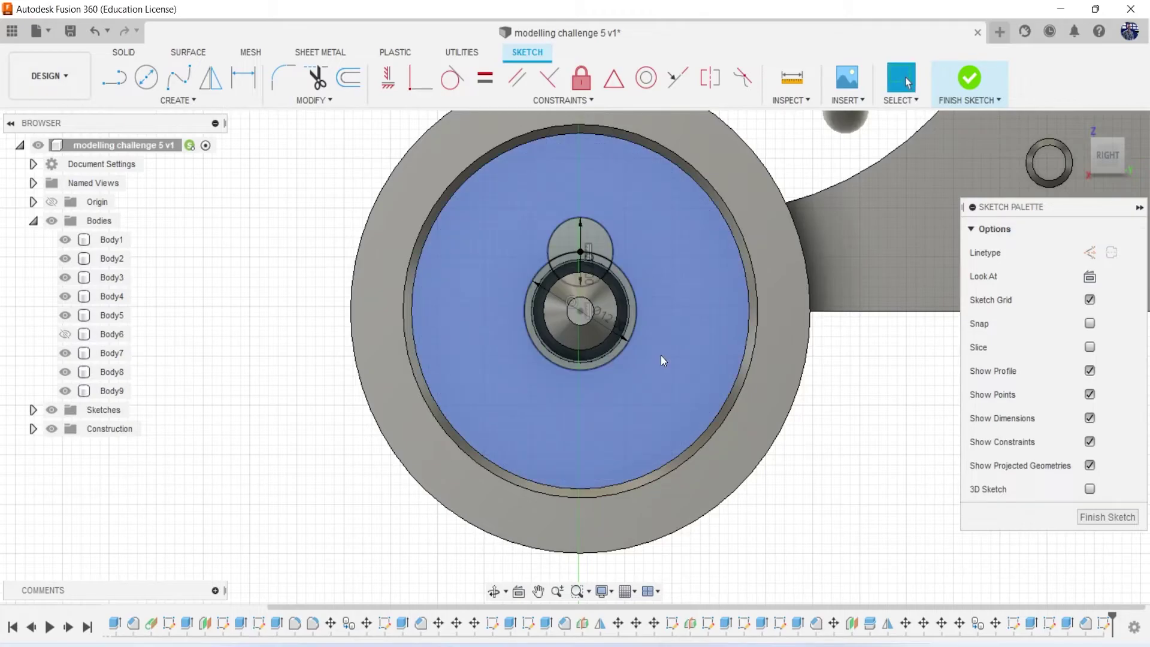
pyautogui.doubleClick(606, 322)
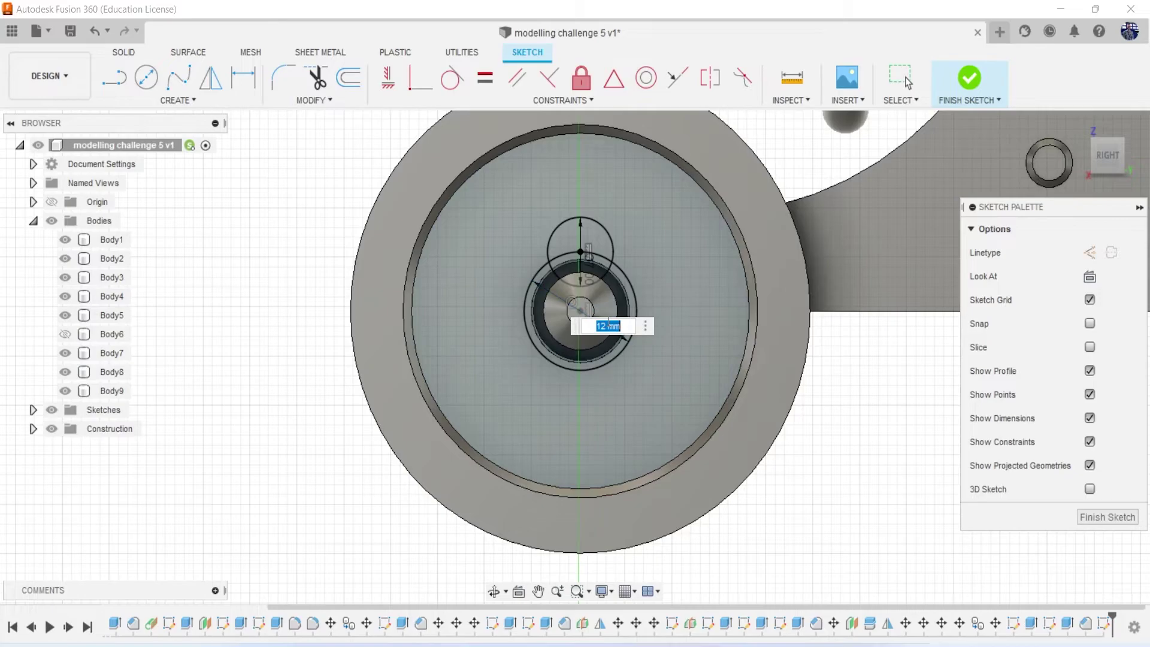
pyautogui.press('Return')
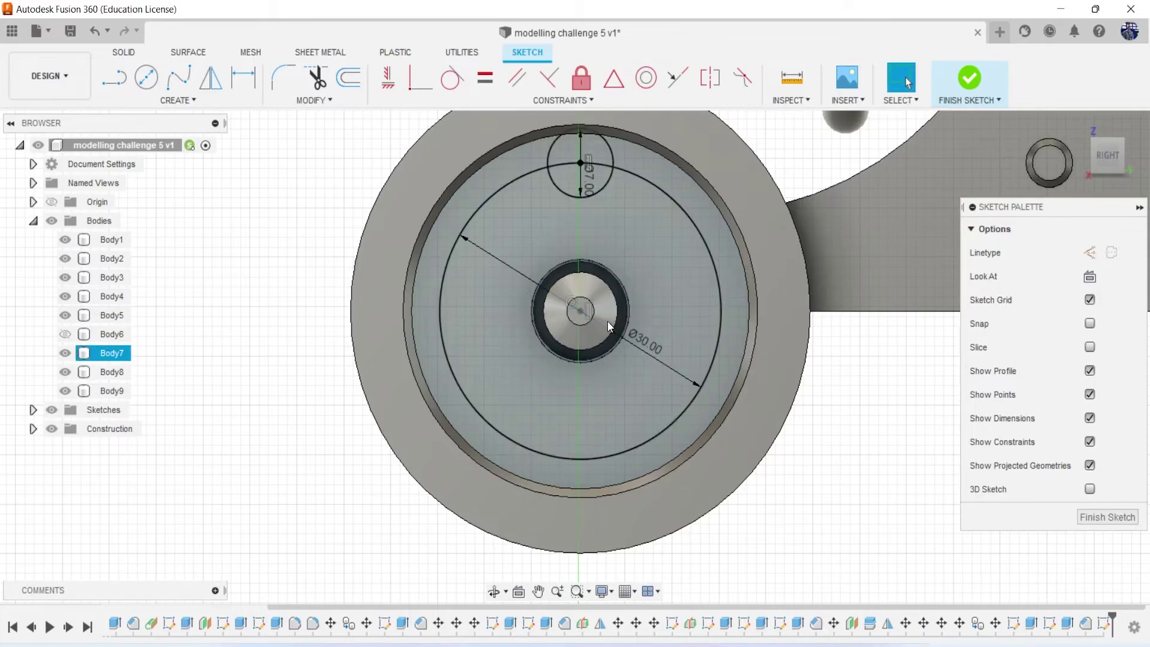
pyautogui.doubleClick(645, 338)
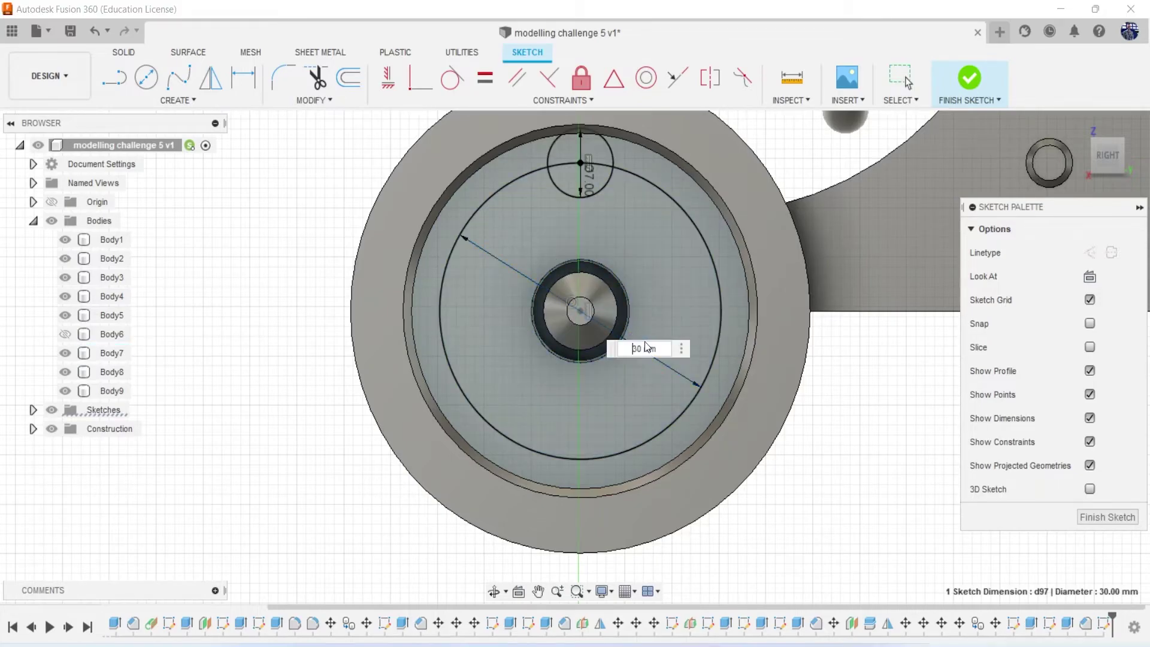
pyautogui.write('25')
pyautogui.press('Return')
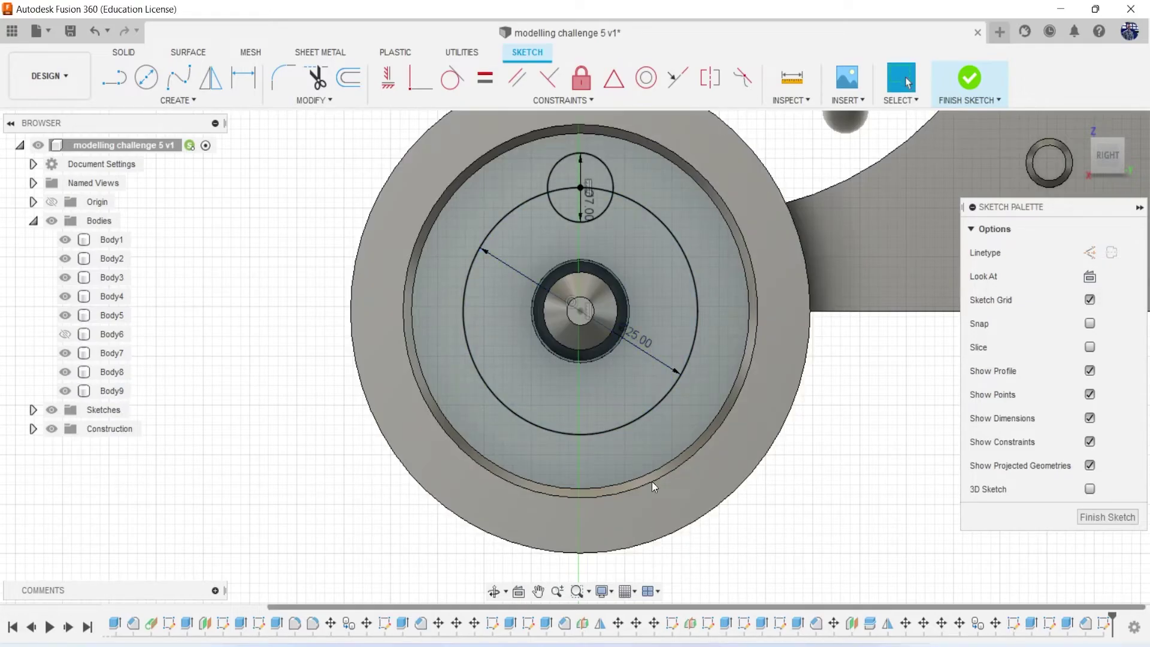
pyautogui.click(629, 371)
# Circular-pattern the 7 mm circle four times around the wheel centre
pyautogui.click(220, 100)
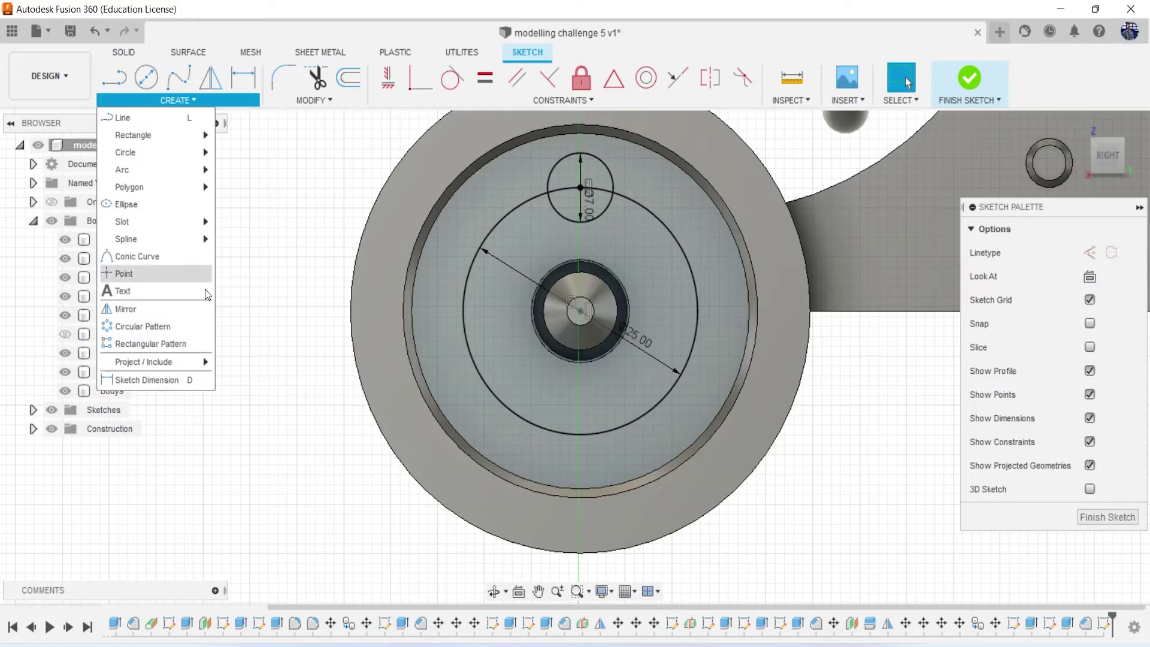
pyautogui.click(150, 326)
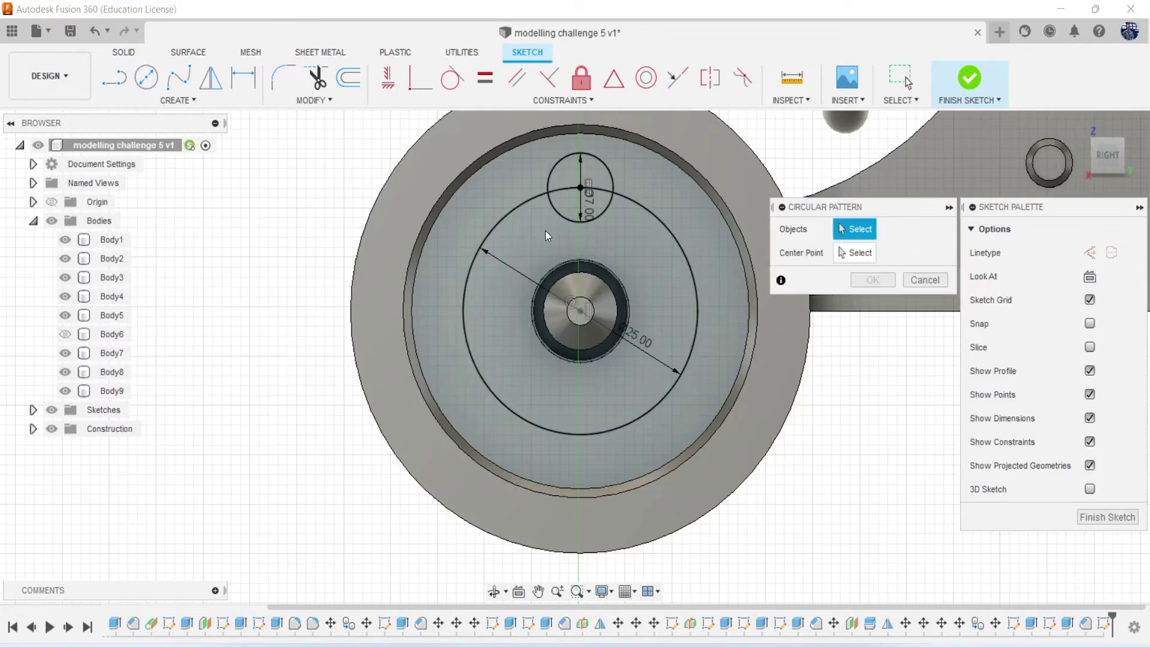
pyautogui.click(604, 164)
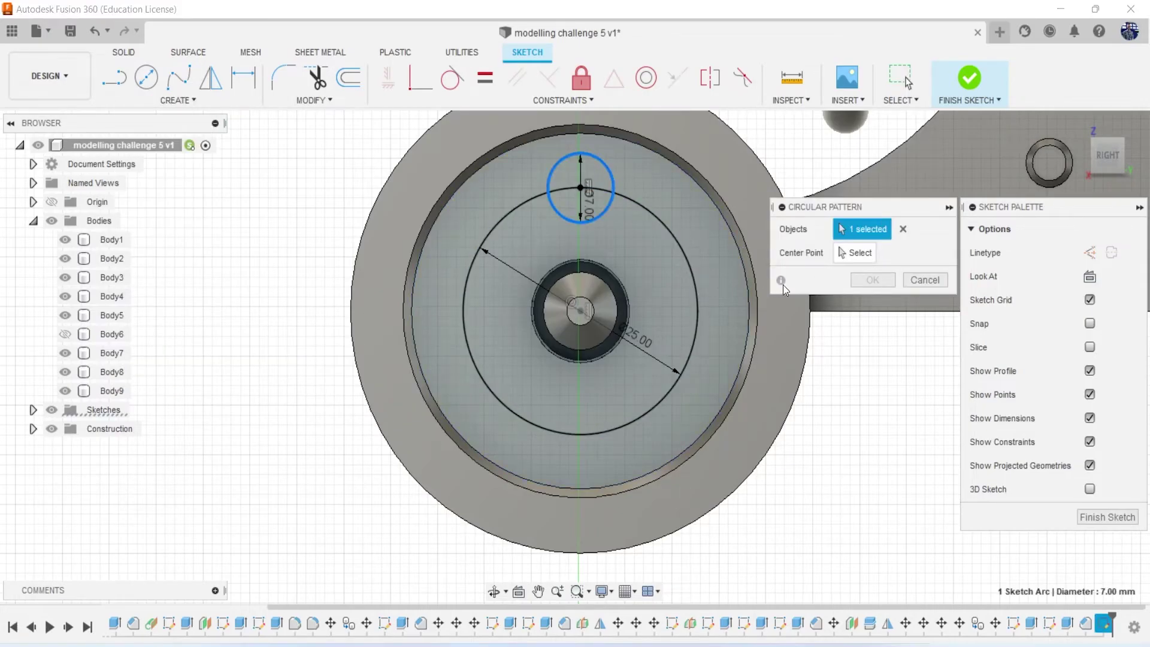
pyautogui.click(661, 229)
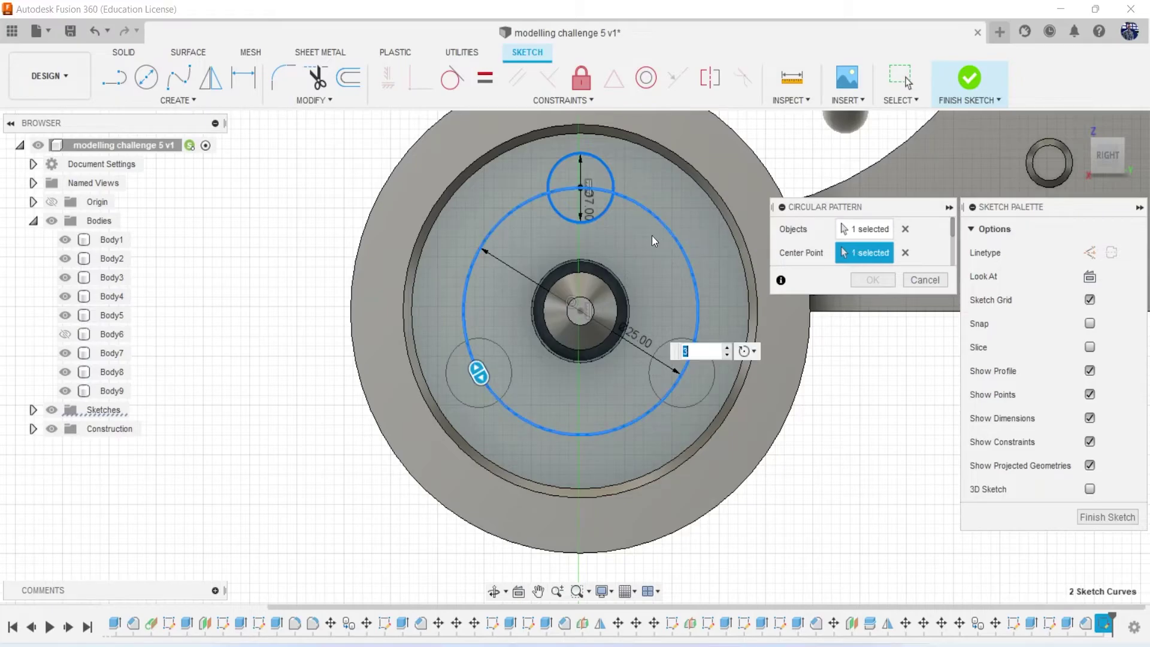
pyautogui.click(728, 348)
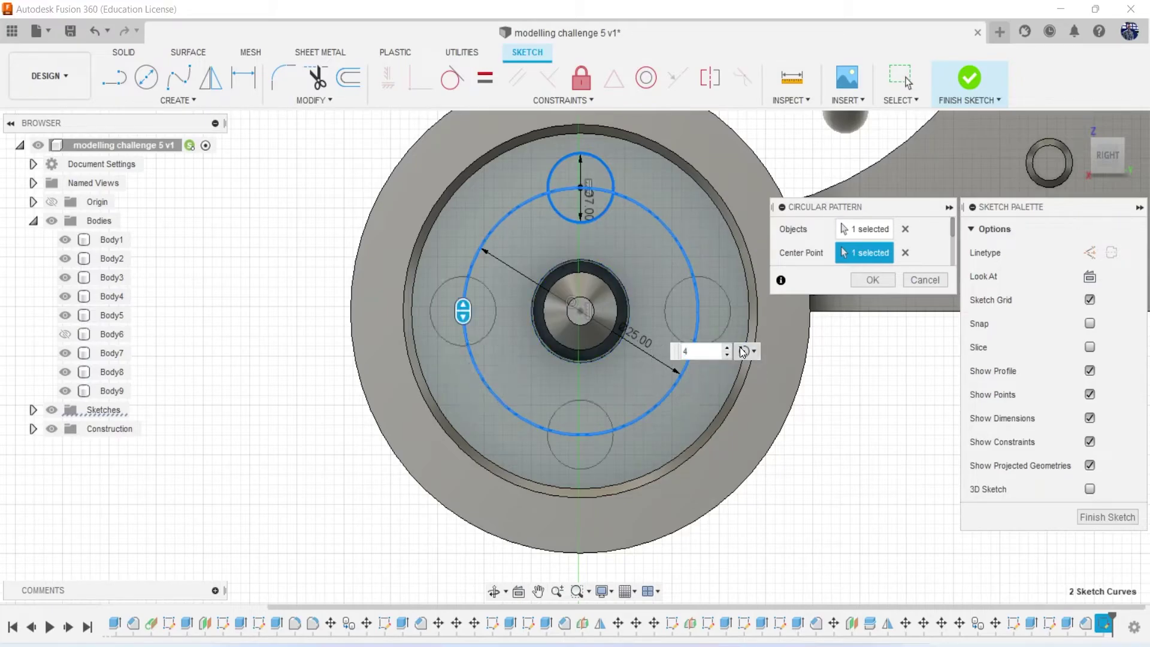
pyautogui.click(872, 280)
pyautogui.scroll(-3, 697, 387)
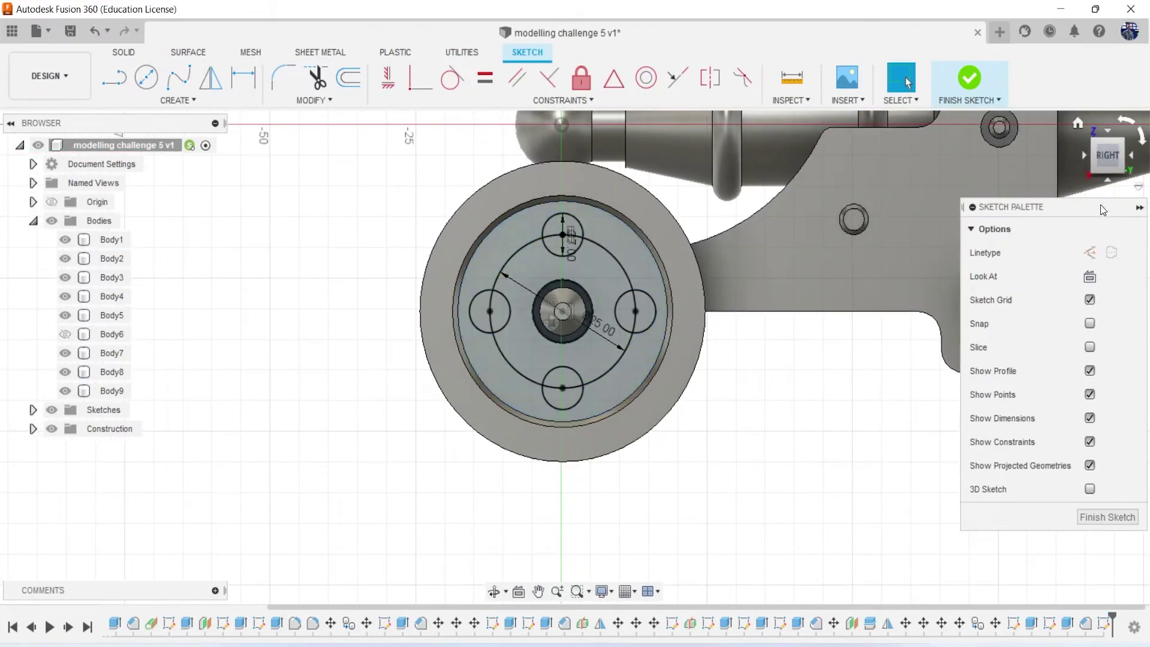
pyautogui.moveTo(575, 357)
pyautogui.keyDown('shift'); pyautogui.mouseDown(button='middle')
pyautogui.moveTo(527, 335)
pyautogui.moveTo(592, 360)
pyautogui.mouseUp(button='middle'); pyautogui.keyUp('shift')
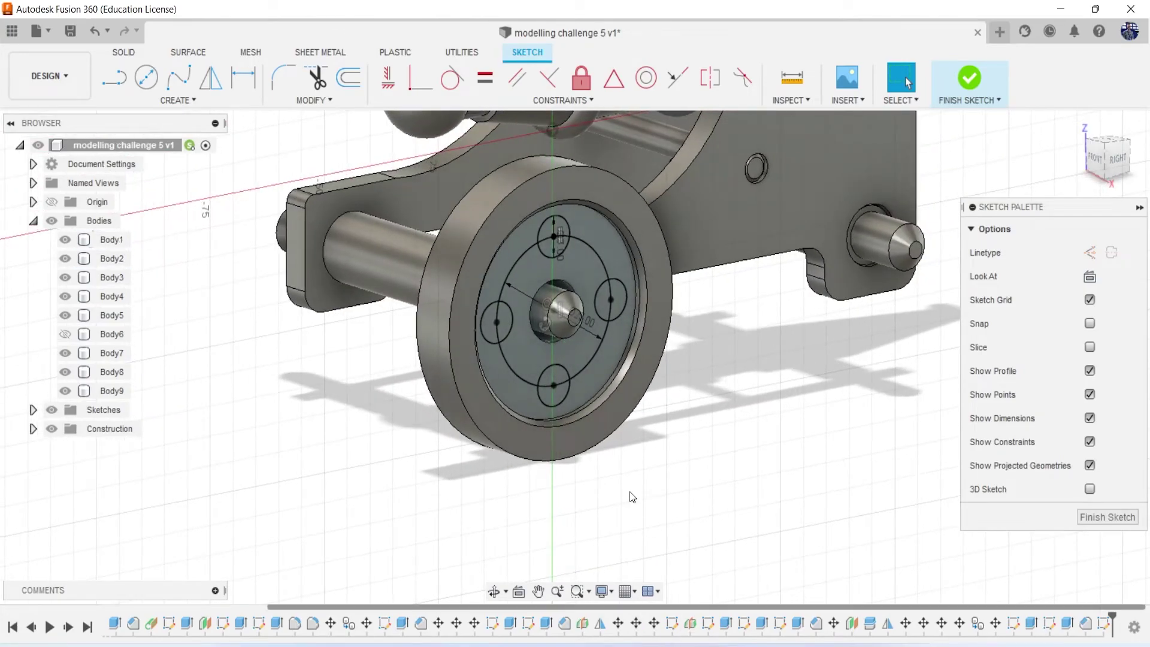
pyautogui.scroll(-3, 579, 306)
pyautogui.scroll(-2, 580, 323)
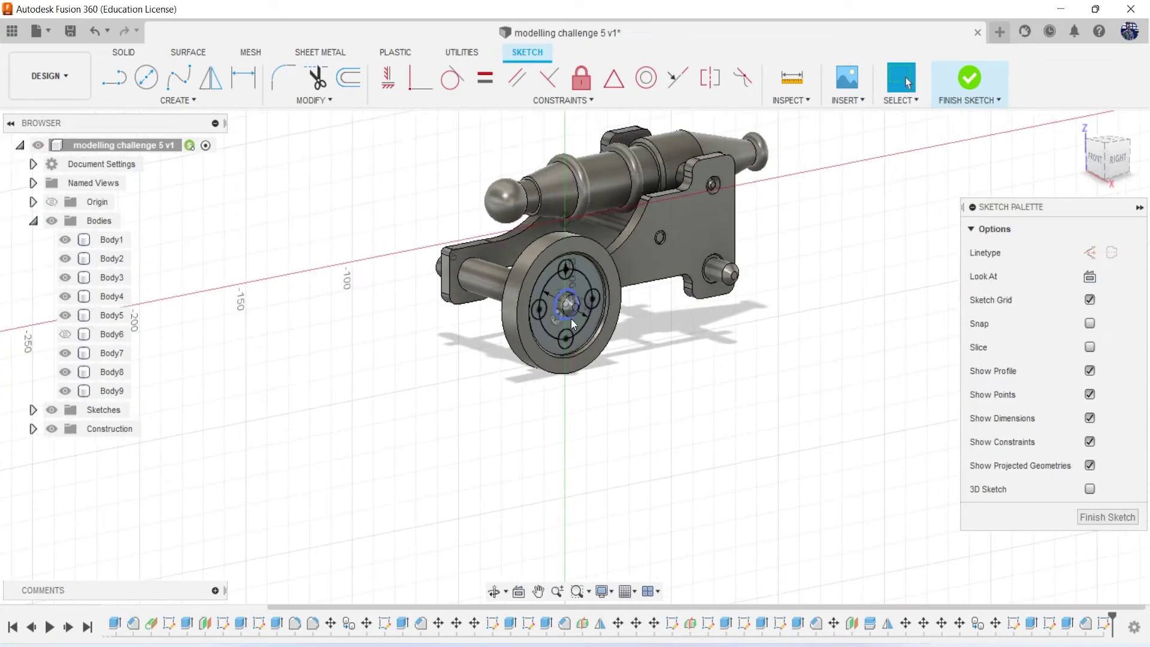
pyautogui.scroll(4, 582, 352)
pyautogui.scroll(3, 583, 343)
# Extrude-cut the four small circles 7 mm deep into the wheel face
pyautogui.press('e')
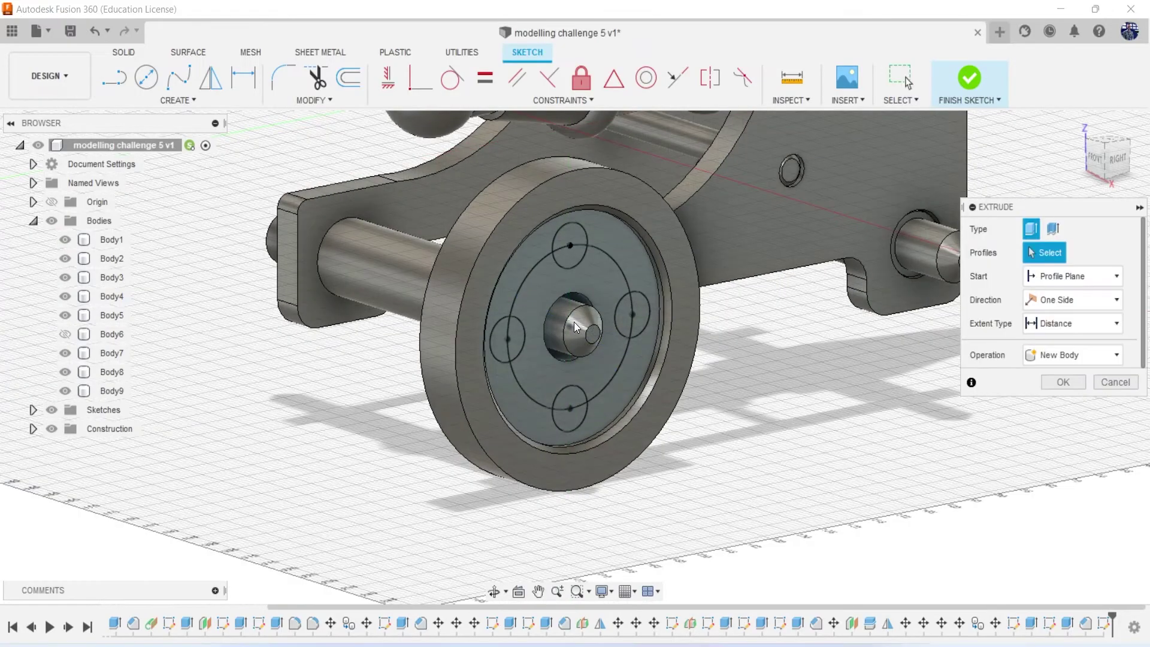
pyautogui.scroll(3, 572, 288)
pyautogui.click(562, 203)
pyautogui.click(492, 365)
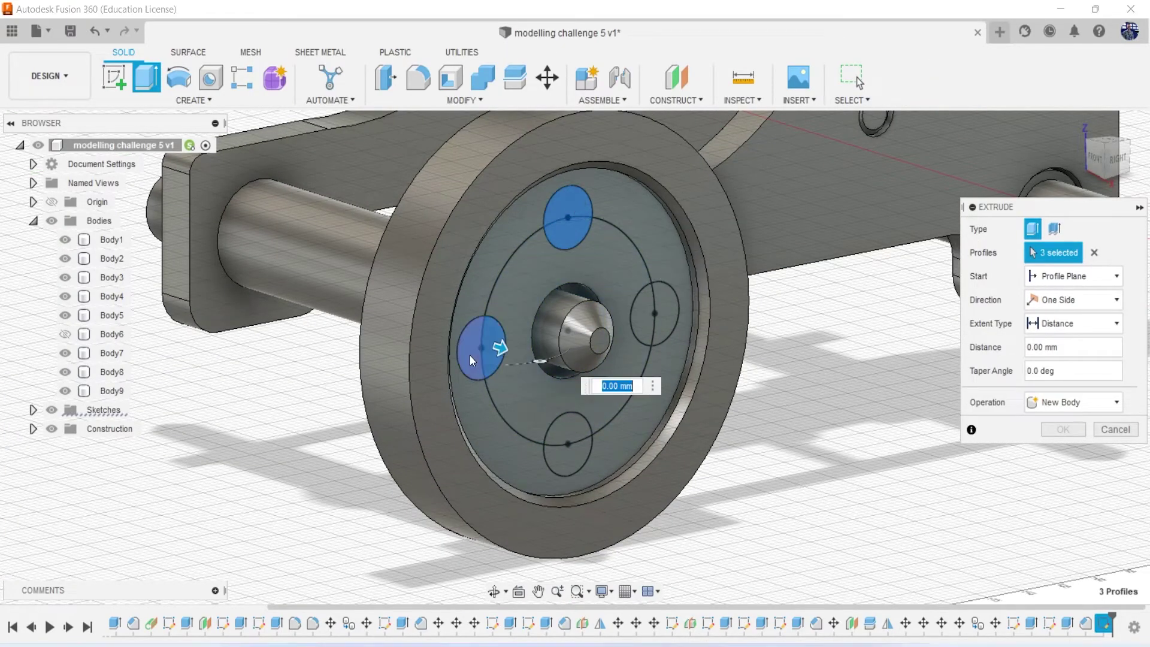
pyautogui.click(555, 422)
pyautogui.click(677, 311)
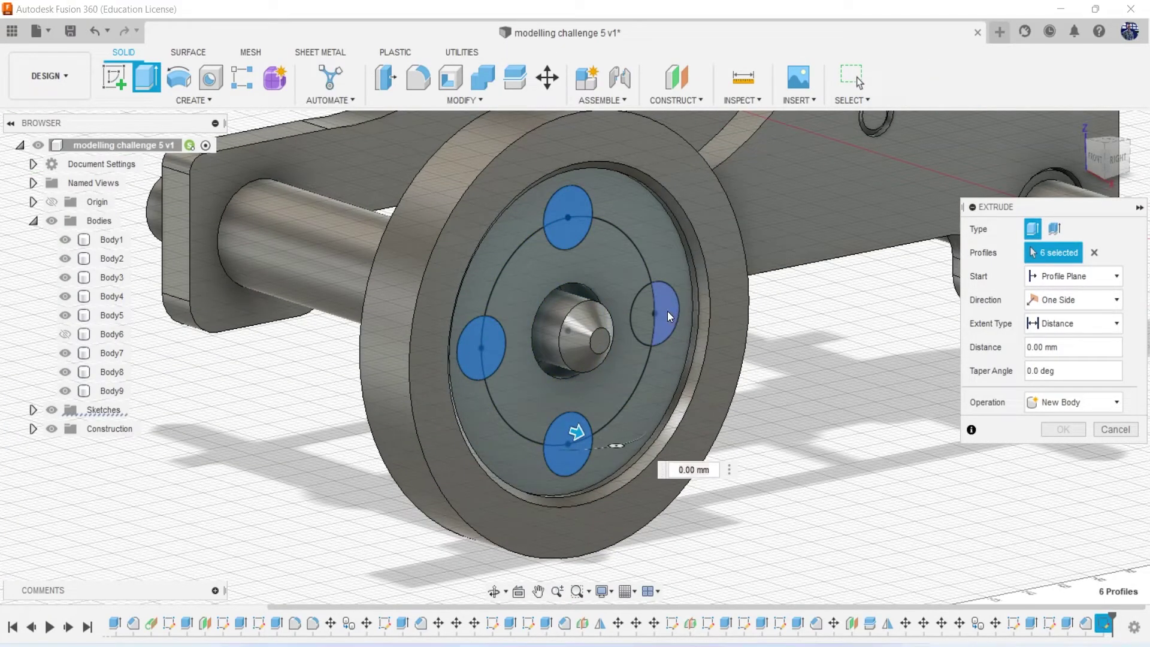
pyautogui.click(636, 310)
pyautogui.keyDown('shift'); pyautogui.moveTo(636, 310); pyautogui.dragTo(659, 351, button='middle'); pyautogui.keyUp('shift')
pyautogui.scroll(-5, 659, 351)
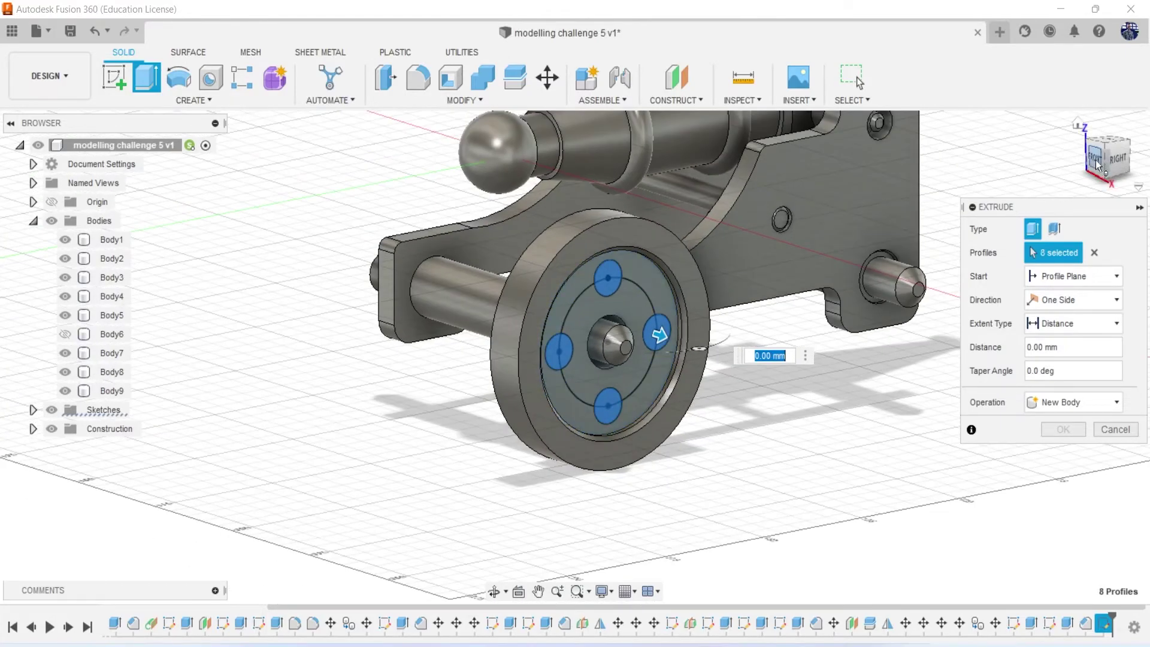
pyautogui.moveTo(1108, 157); pyautogui.dragTo(1012, 157)
pyautogui.moveTo(554, 330); pyautogui.dragTo(503, 336)
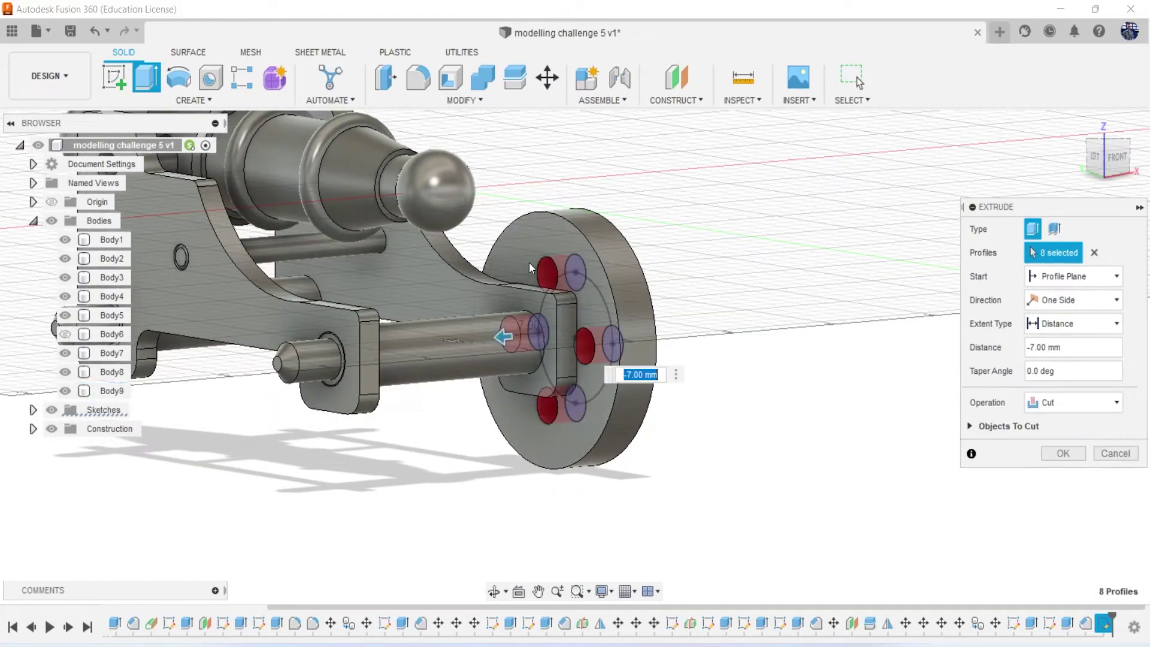
pyautogui.click(1053, 457)
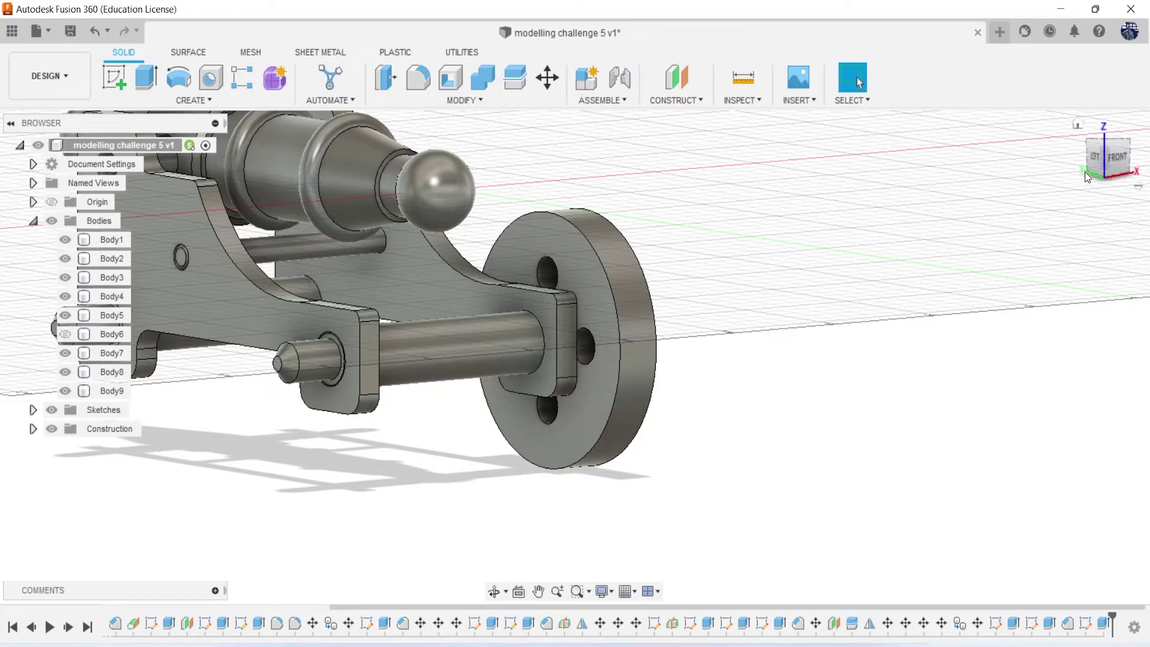
pyautogui.moveTo(1108, 159); pyautogui.dragTo(859, 83)
pyautogui.moveTo(573, 354)
pyautogui.keyDown('shift'); pyautogui.mouseDown(button='middle')
pyautogui.moveTo(566, 347)
pyautogui.moveTo(515, 410)
pyautogui.mouseUp(button='middle'); pyautogui.keyUp('shift')
pyautogui.scroll(-5, 546, 371)
pyautogui.scroll(3, 515, 407)
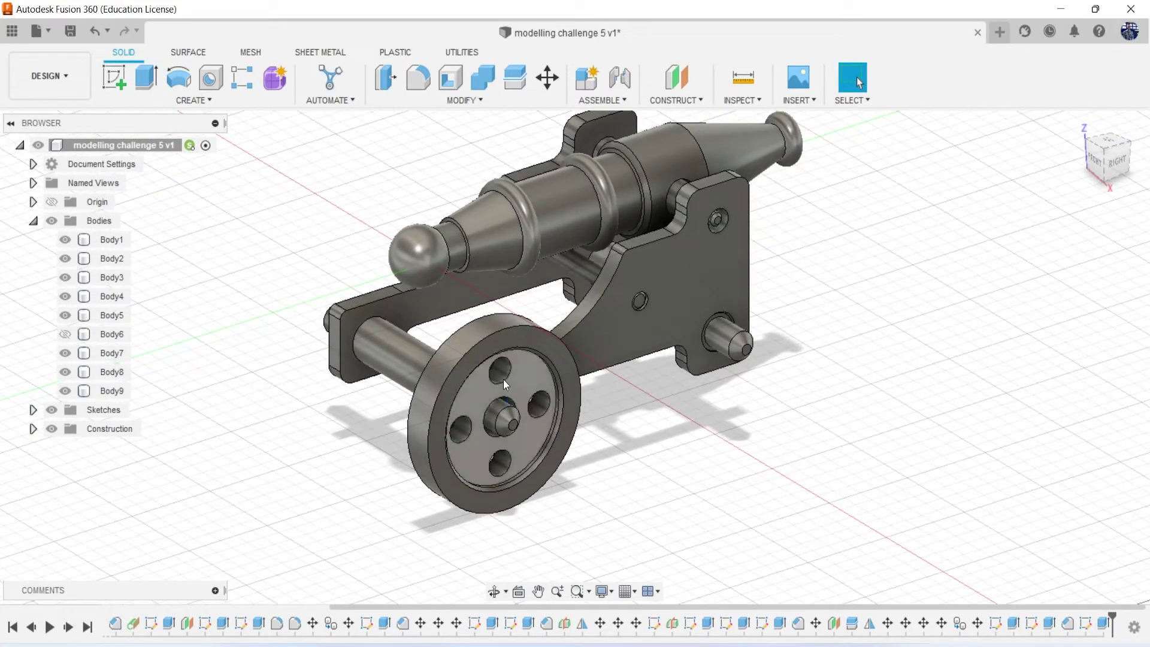
# Reopen the hole sketch and change the 25 mm pattern circle to 24 mm diameter
pyautogui.hotkey('alt', 'Tab')
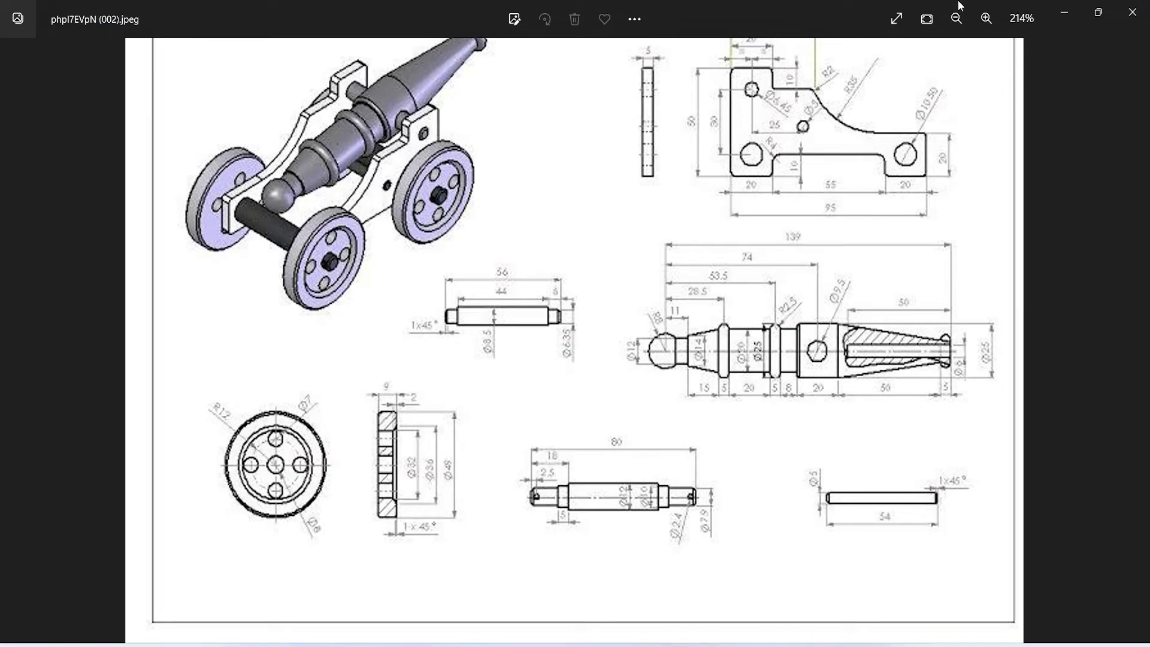
pyautogui.click(1064, 12)
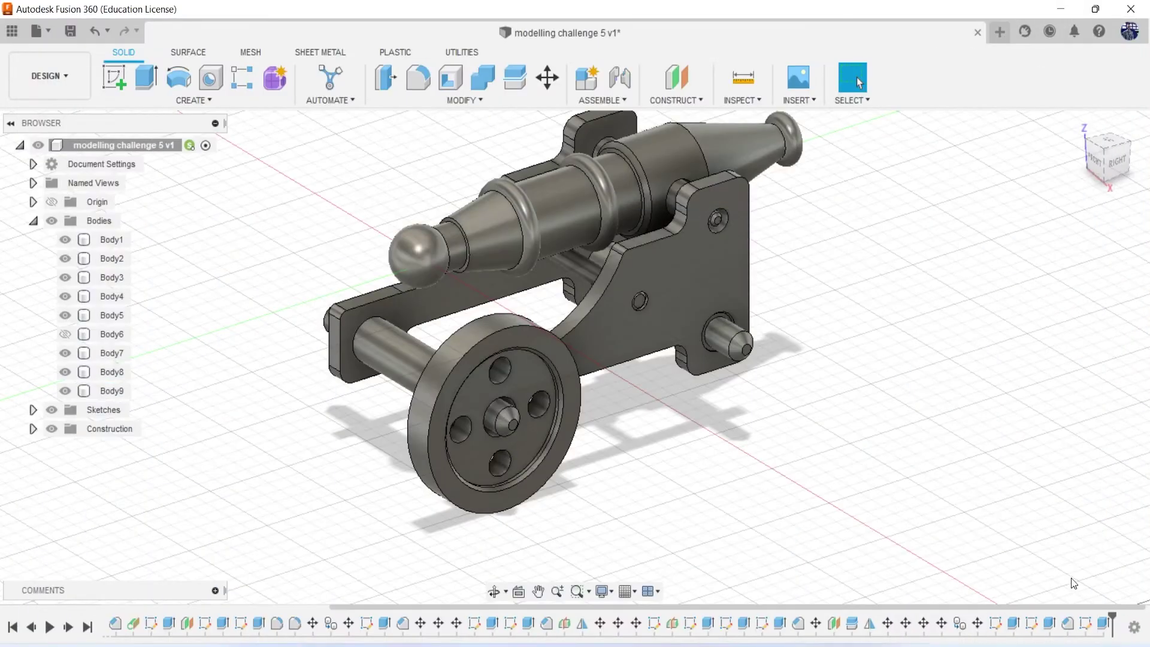
pyautogui.rightClick(1087, 626)
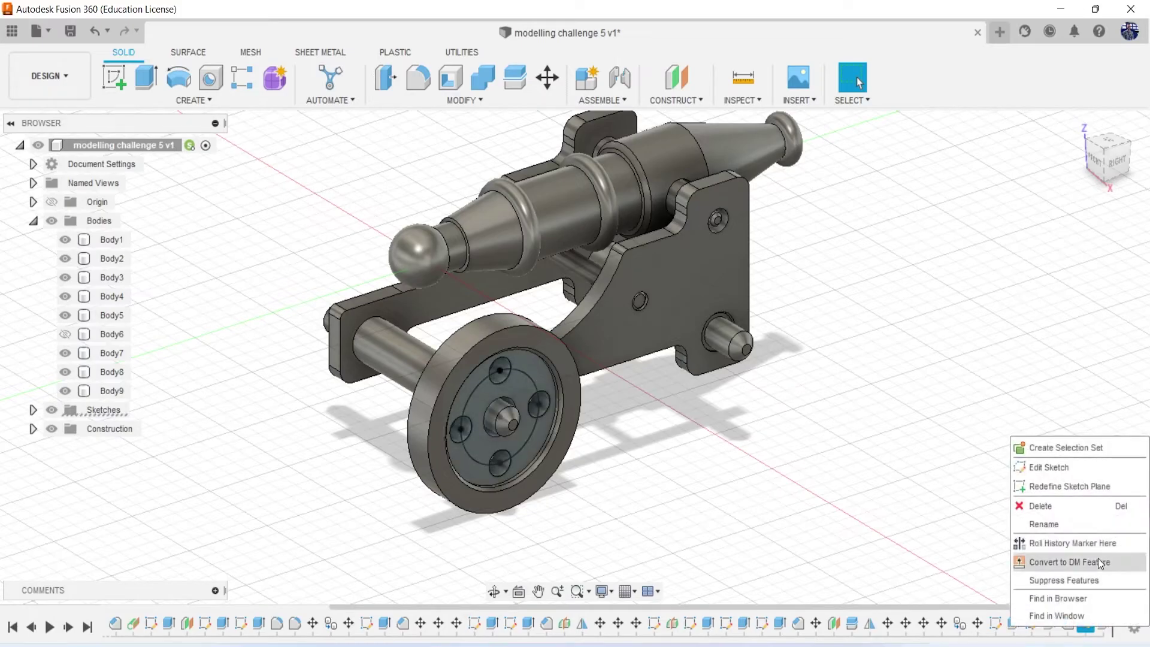
pyautogui.click(1113, 465)
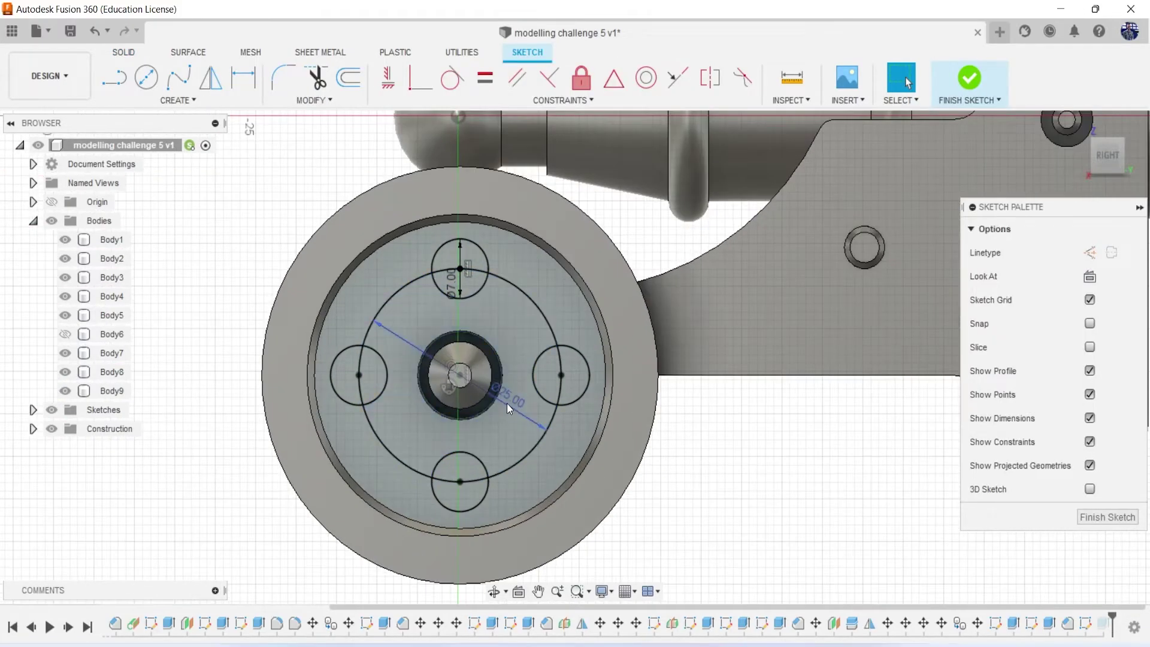
pyautogui.doubleClick(512, 400)
pyautogui.write('24')
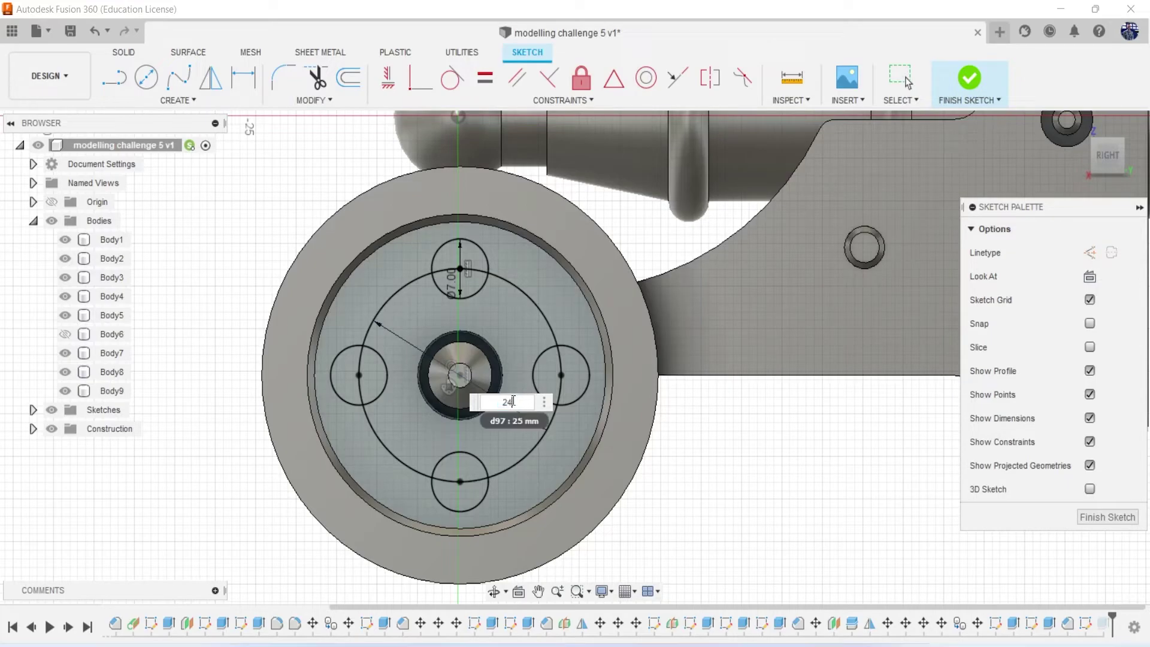
pyautogui.press('Return')
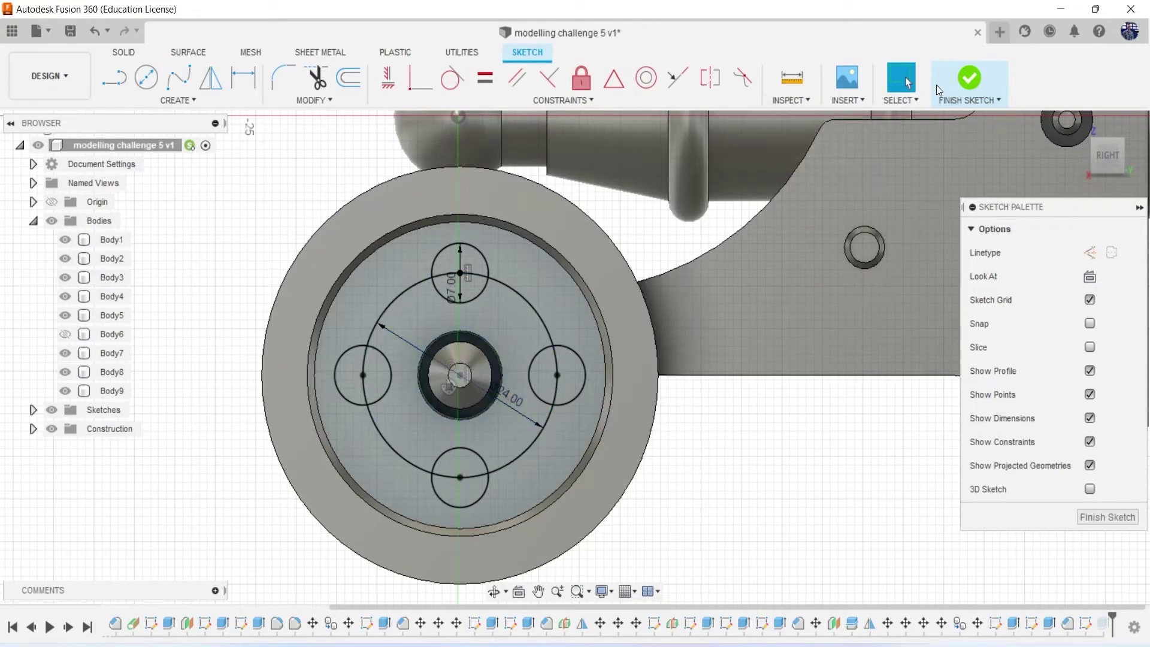
pyautogui.click(982, 76)
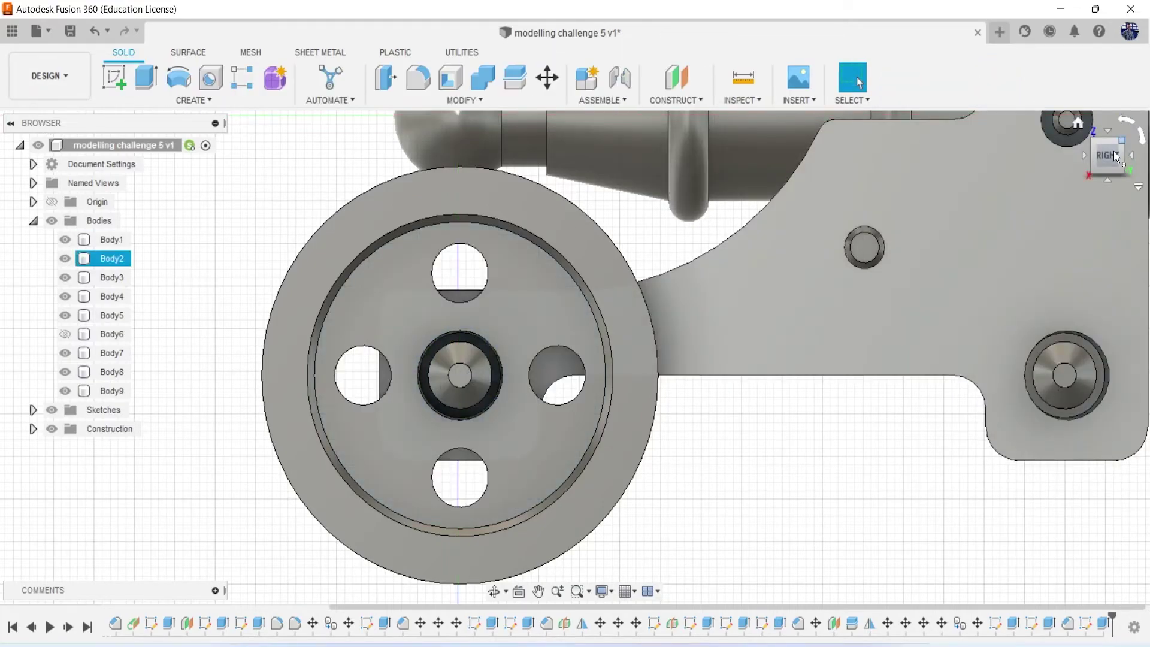
pyautogui.moveTo(1123, 157)
pyautogui.keyDown('shift'); pyautogui.mouseDown(button='middle')
pyautogui.moveTo(1136, 165)
pyautogui.moveTo(721, 466)
pyautogui.mouseUp(button='middle'); pyautogui.keyUp('shift')
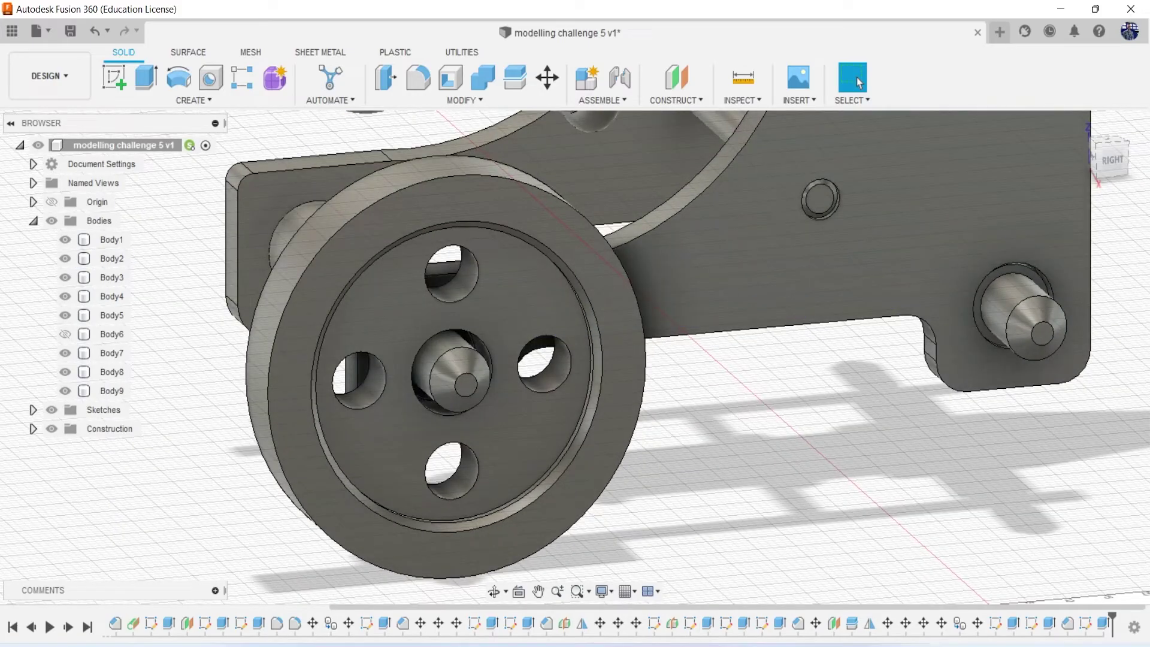
pyautogui.hotkey('alt', 'Tab')
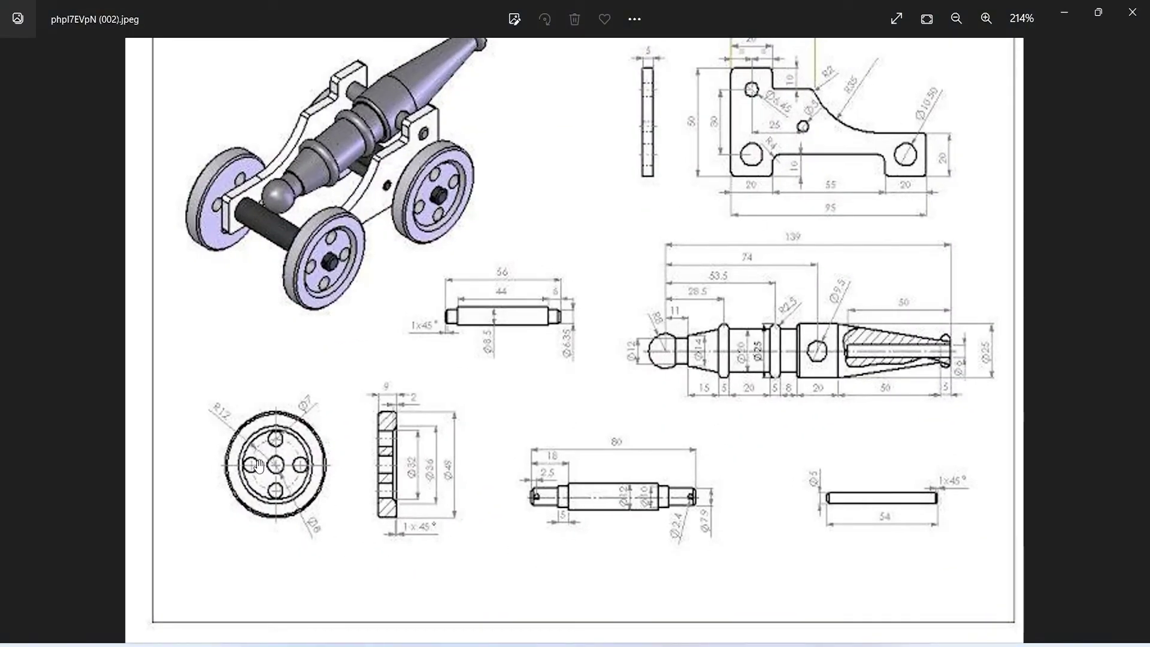
pyautogui.click(1065, 12)
pyautogui.scroll(-4, 703, 336)
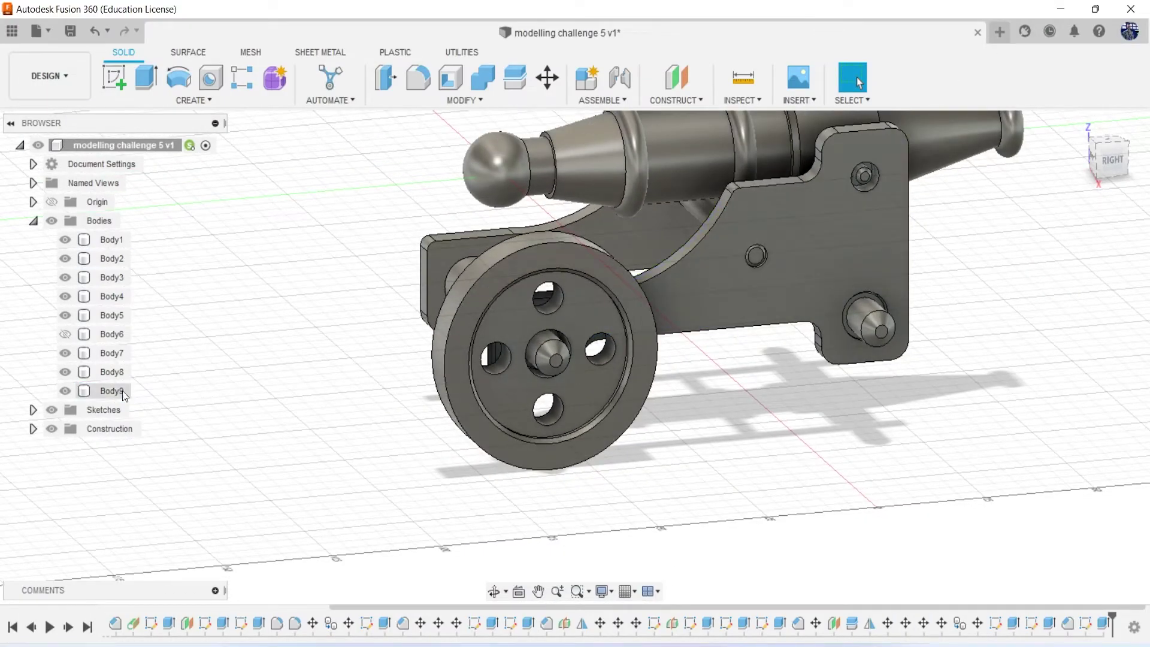
# Copy and paste the wheel, moving the copy 74.748 mm onto the opposite axle
pyautogui.click(550, 282)
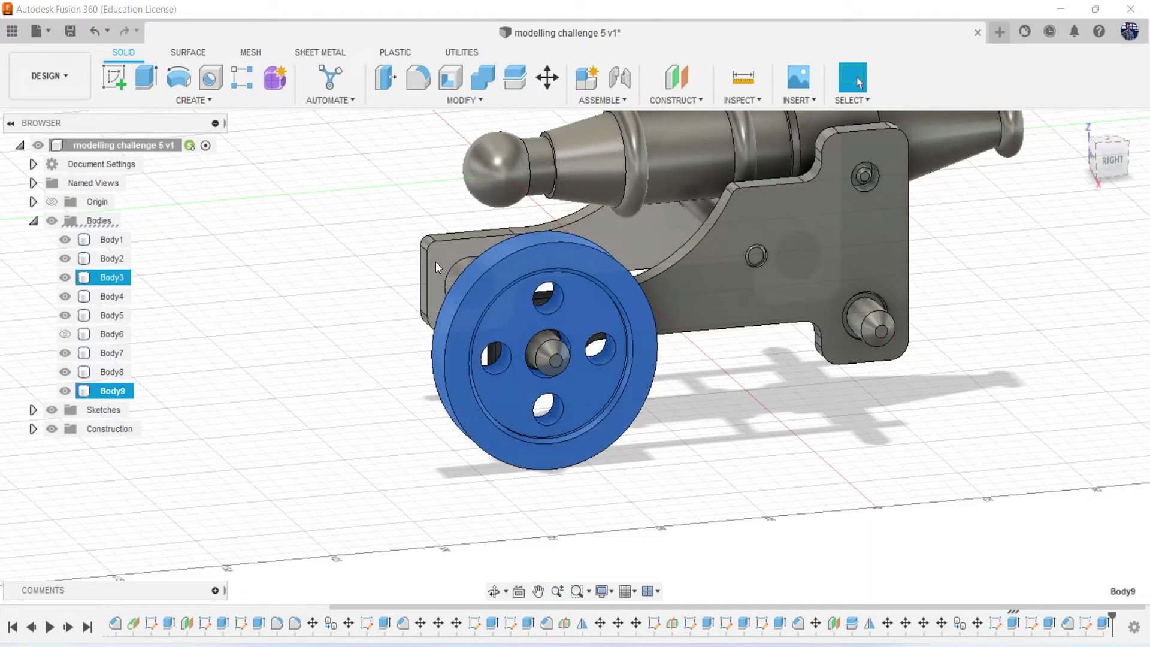
pyautogui.hotkey('ctrl', 'c')
pyautogui.hotkey('ctrl', 'v')
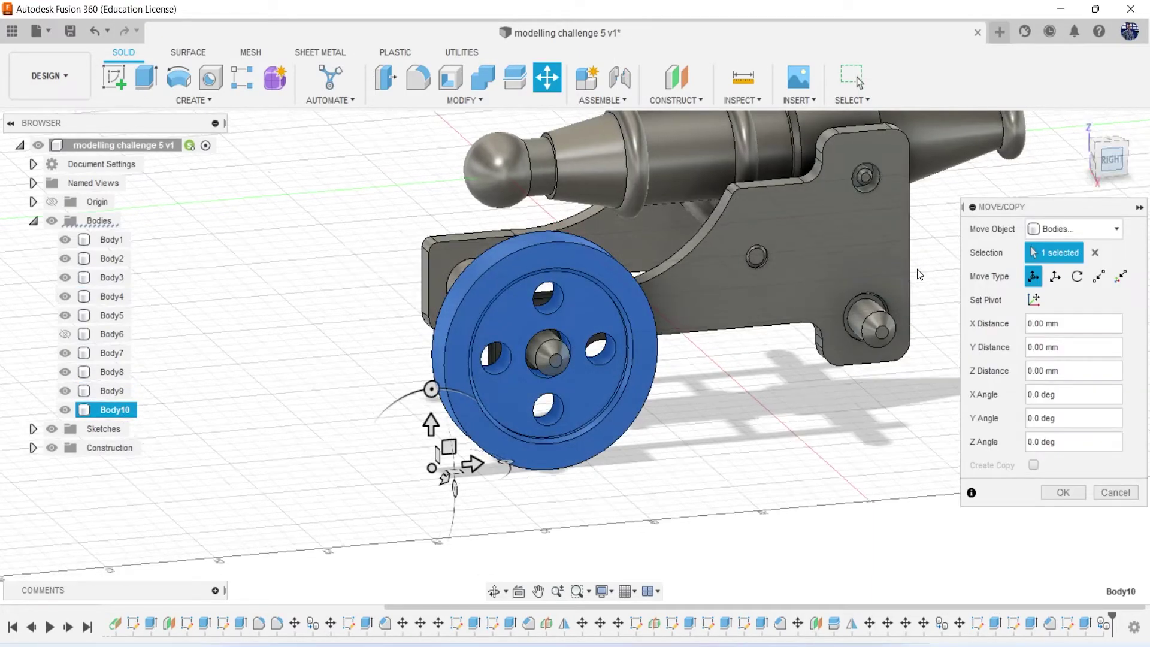
pyautogui.moveTo(485, 471); pyautogui.dragTo(826, 489)
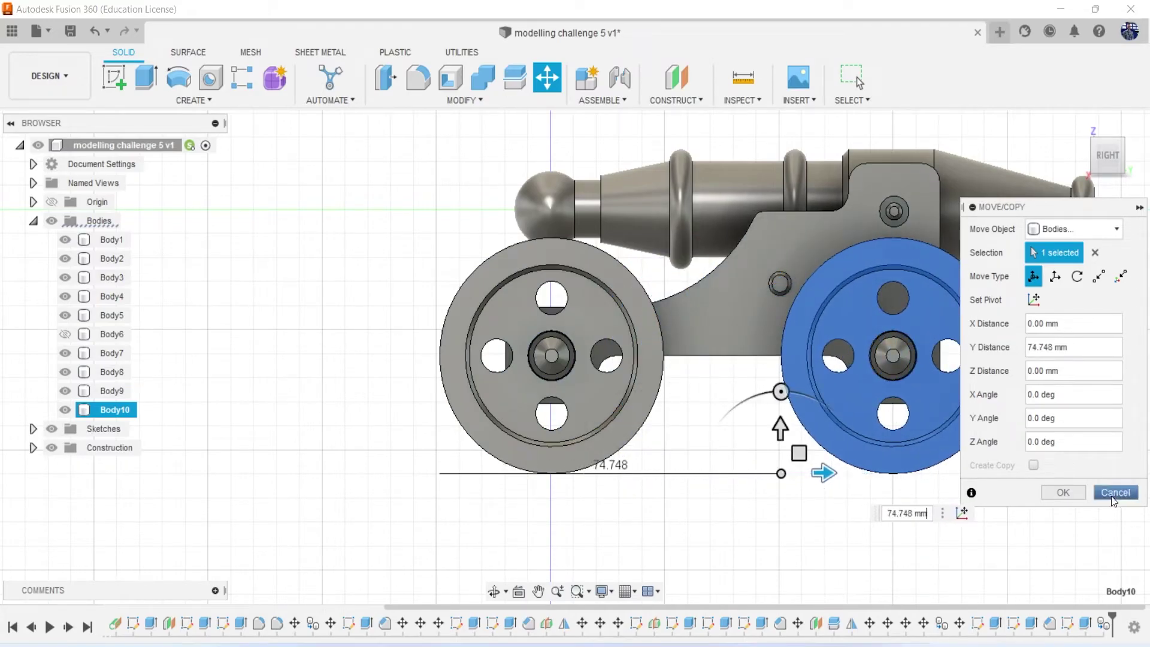
pyautogui.click(1063, 492)
pyautogui.keyDown('shift'); pyautogui.moveTo(575, 358); pyautogui.dragTo(858, 82, button='middle'); pyautogui.keyUp('shift')
pyautogui.scroll(-3, 900, 285)
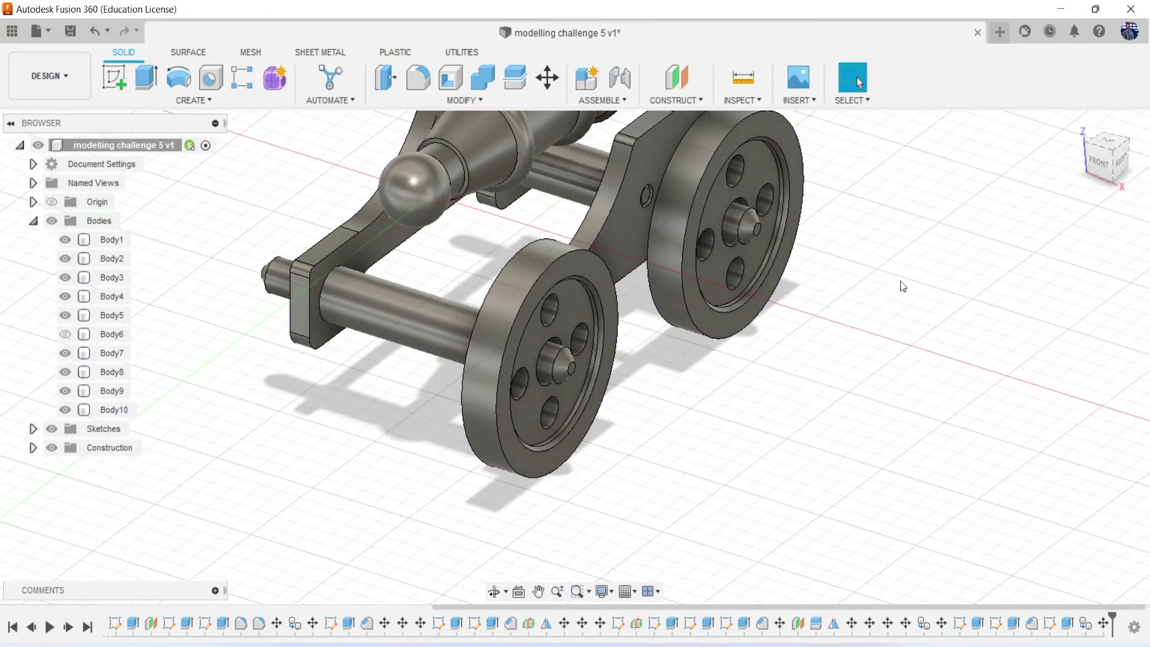
pyautogui.moveTo(901, 285)
pyautogui.keyDown('shift'); pyautogui.mouseDown(button='middle')
pyautogui.moveTo(765, 413)
pyautogui.moveTo(671, 394)
pyautogui.mouseUp(button='middle'); pyautogui.keyUp('shift')
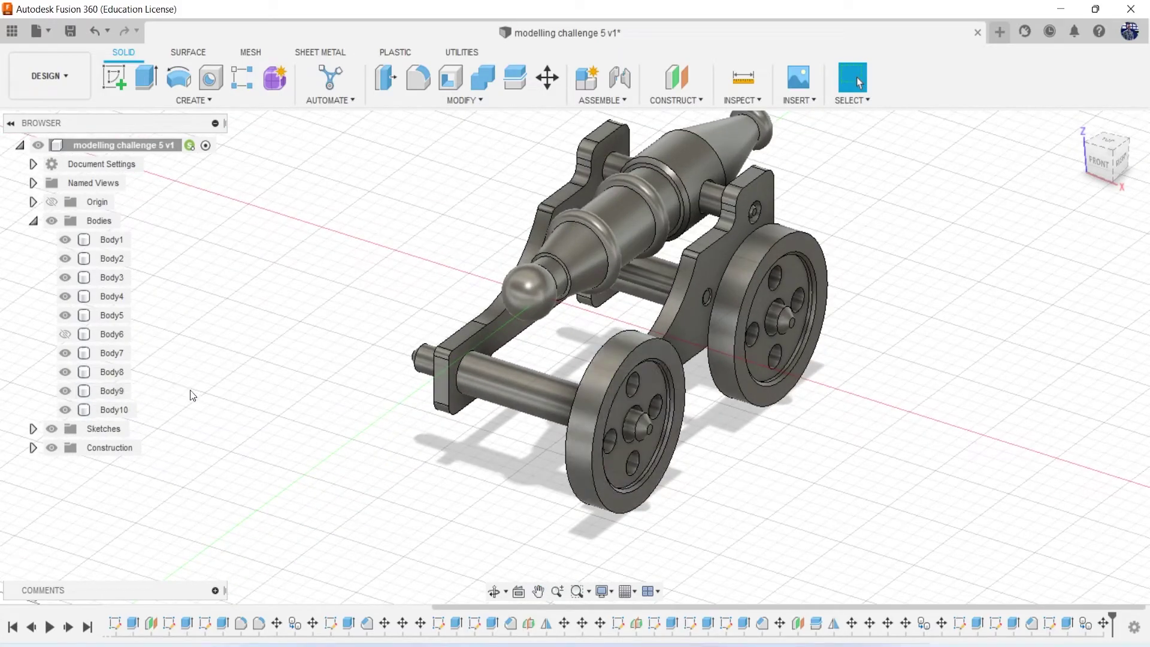
# Toggle origin visibility and return to the Home view of the whole cannon
pyautogui.click(53, 203)
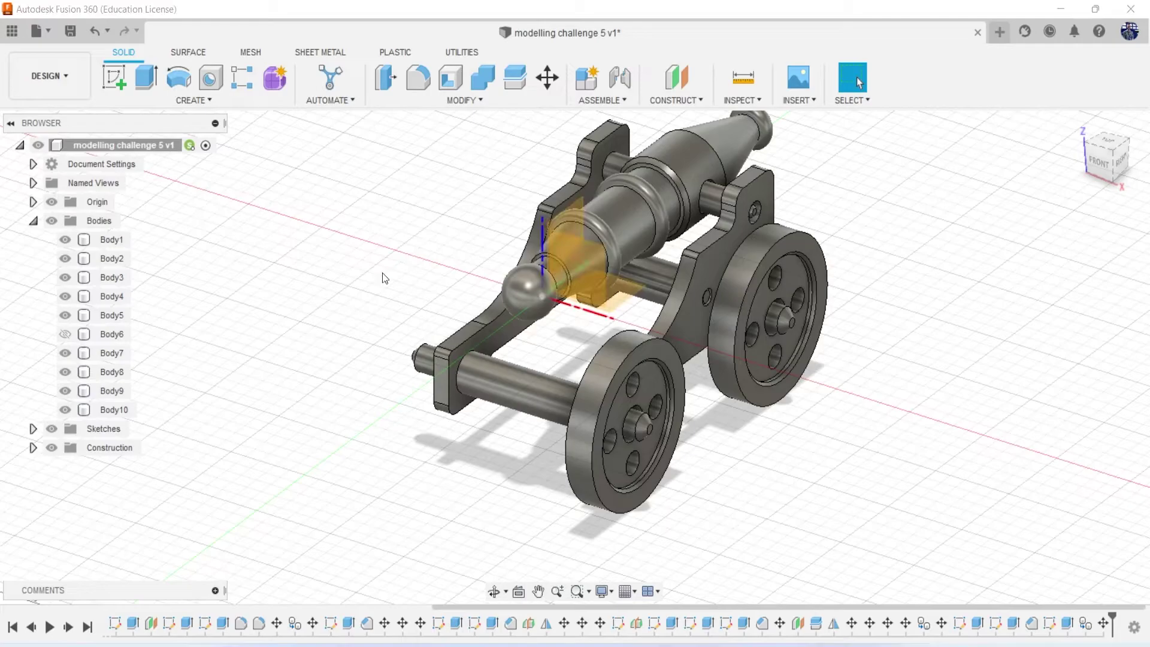
pyautogui.click(1102, 166)
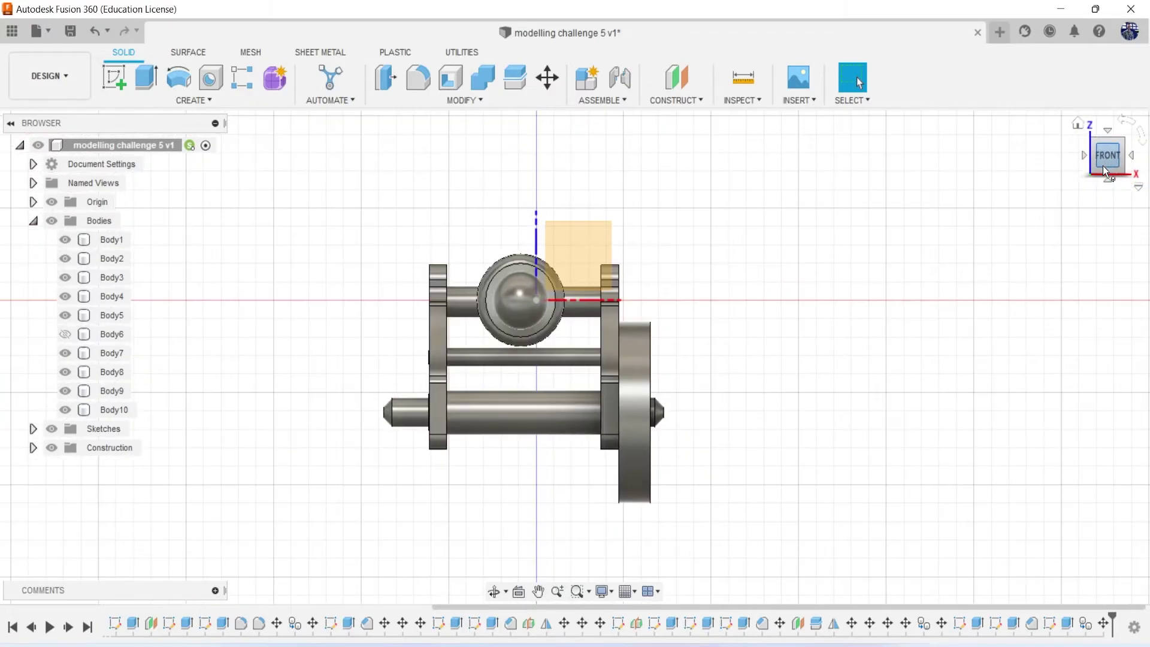
pyautogui.click(1077, 124)
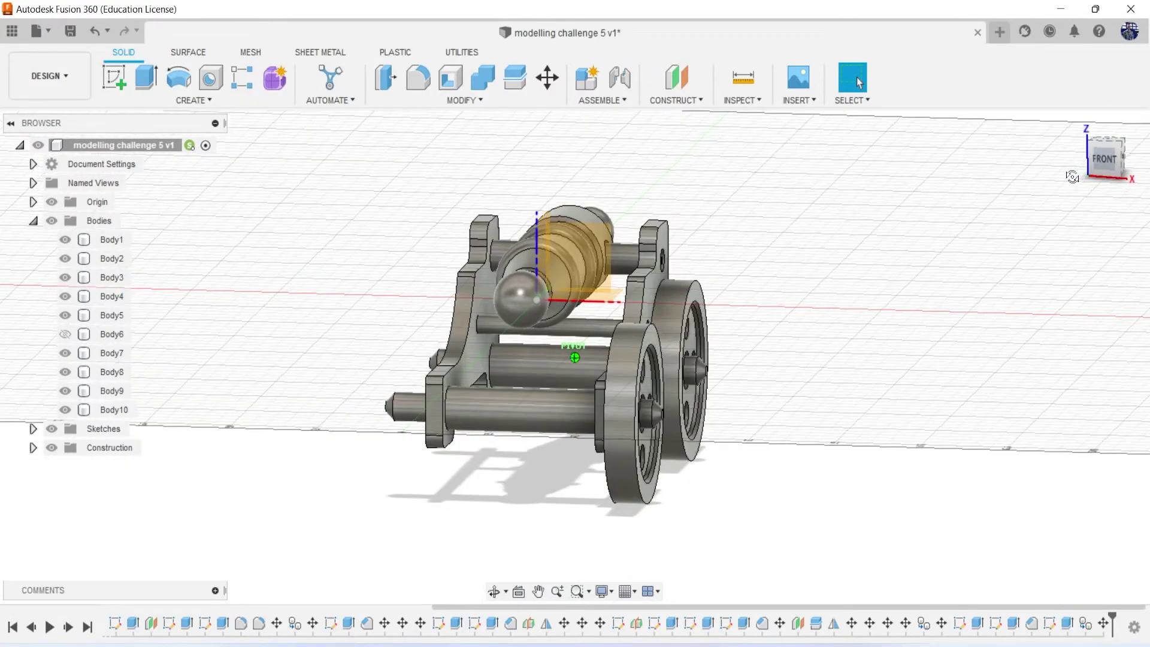
pyautogui.click(52, 202)
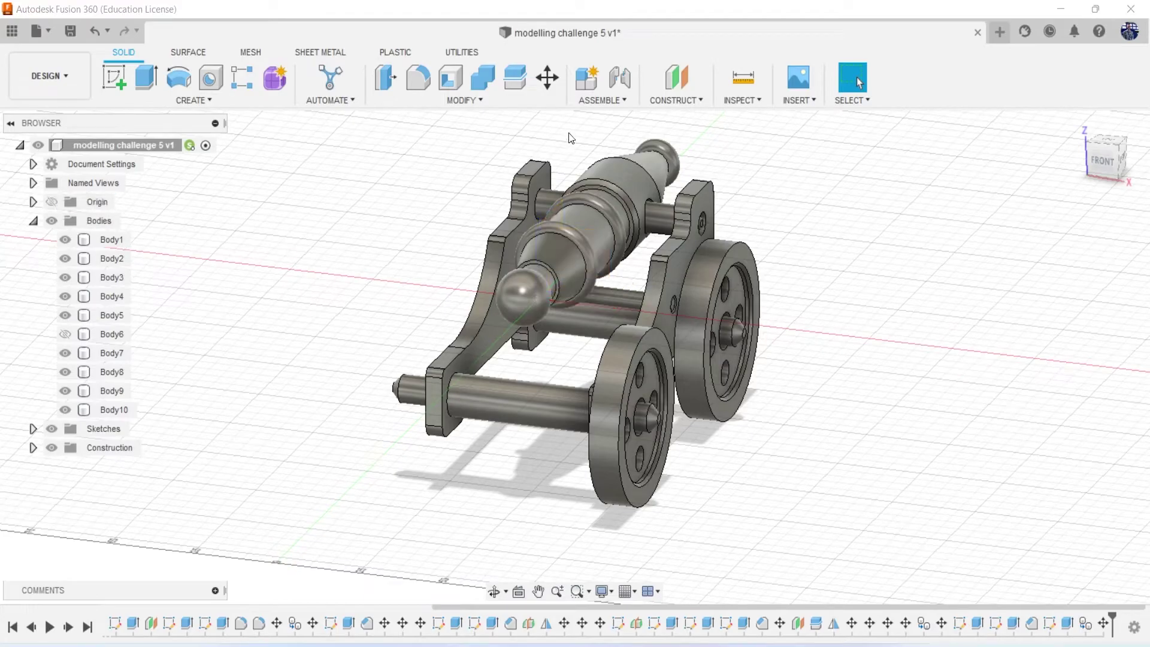
pyautogui.click(688, 102)
# Create a midplane between the two carriage bracket faces
pyautogui.click(756, 169)
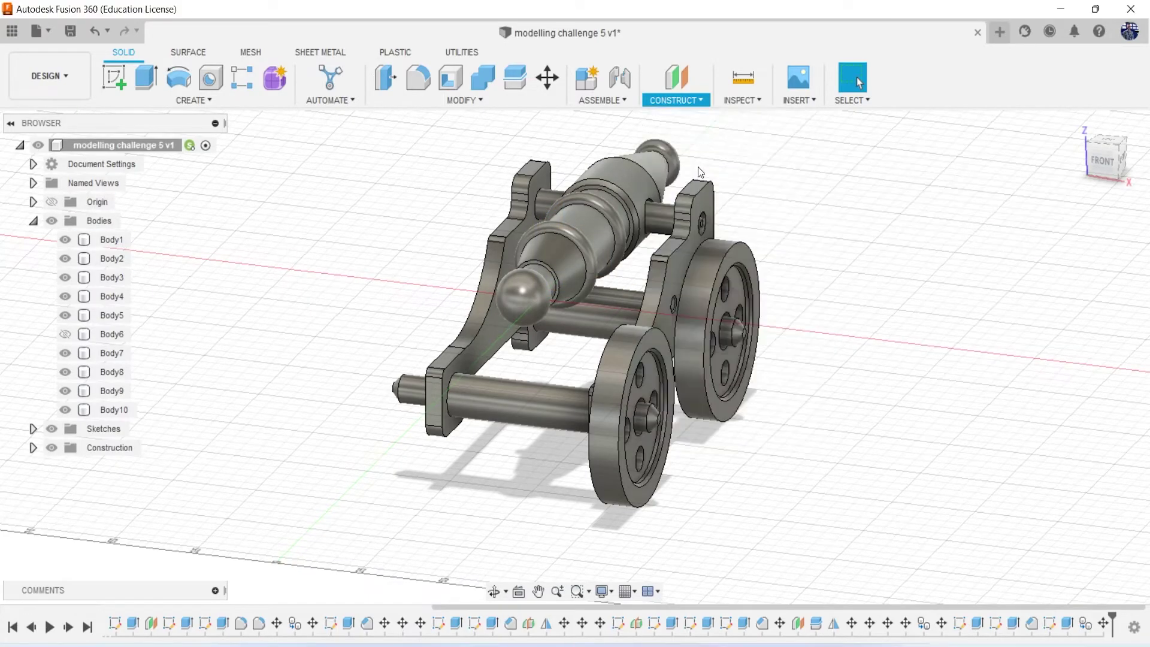
pyautogui.click(683, 255)
pyautogui.click(1091, 160)
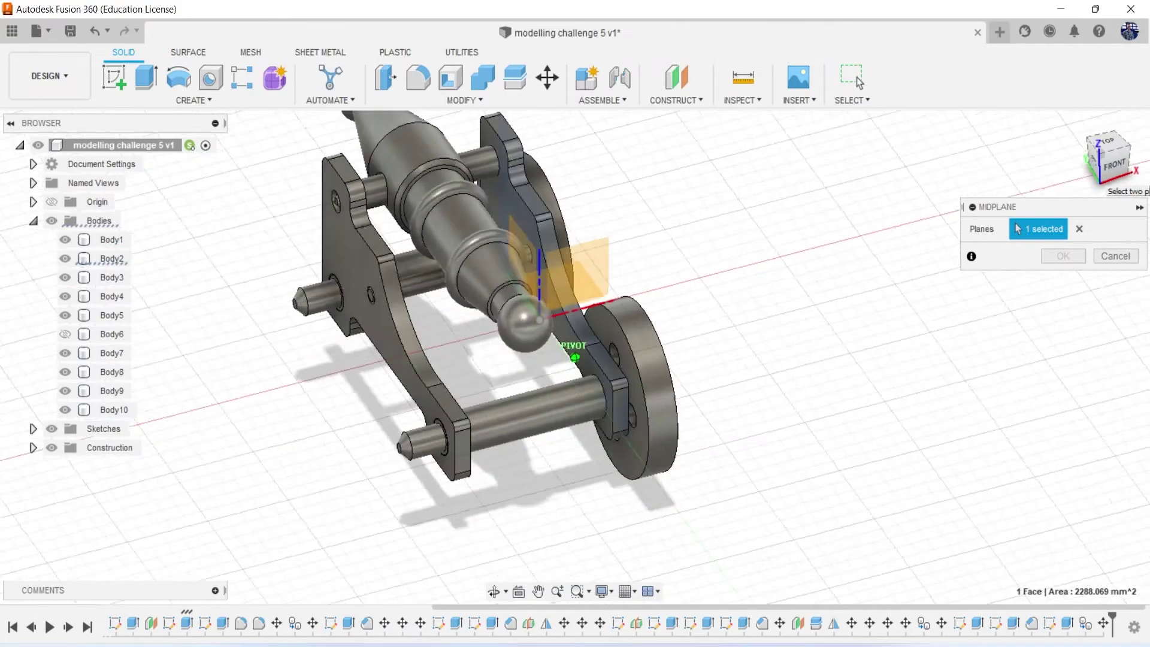
pyautogui.click(347, 266)
pyautogui.click(1048, 257)
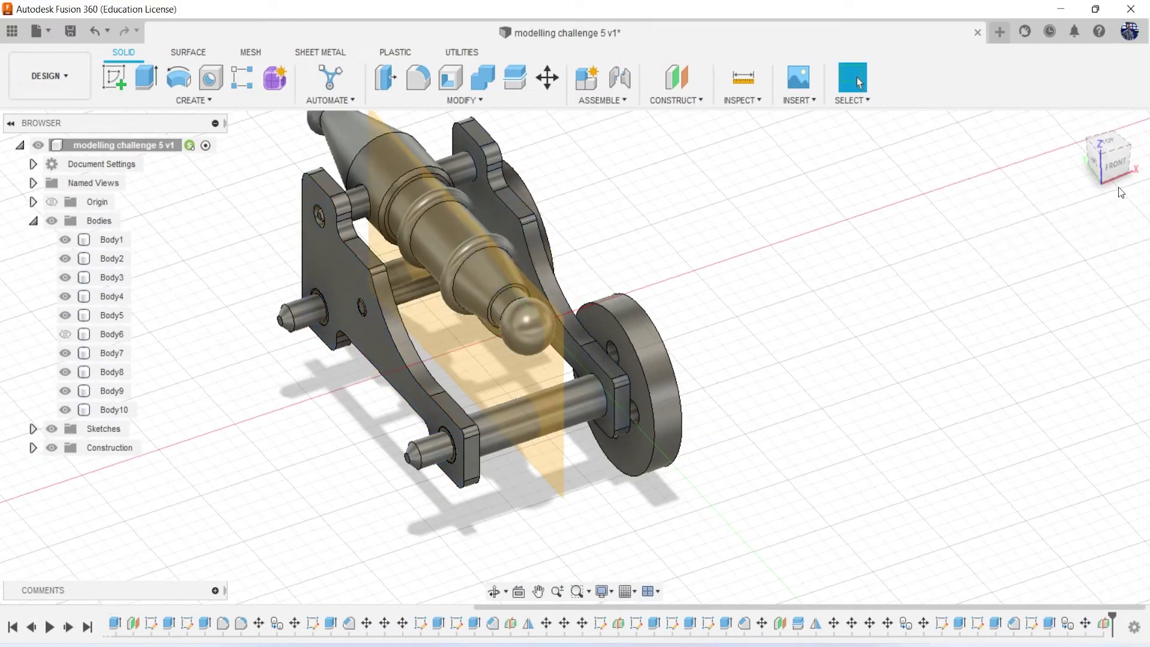
pyautogui.click(1126, 157)
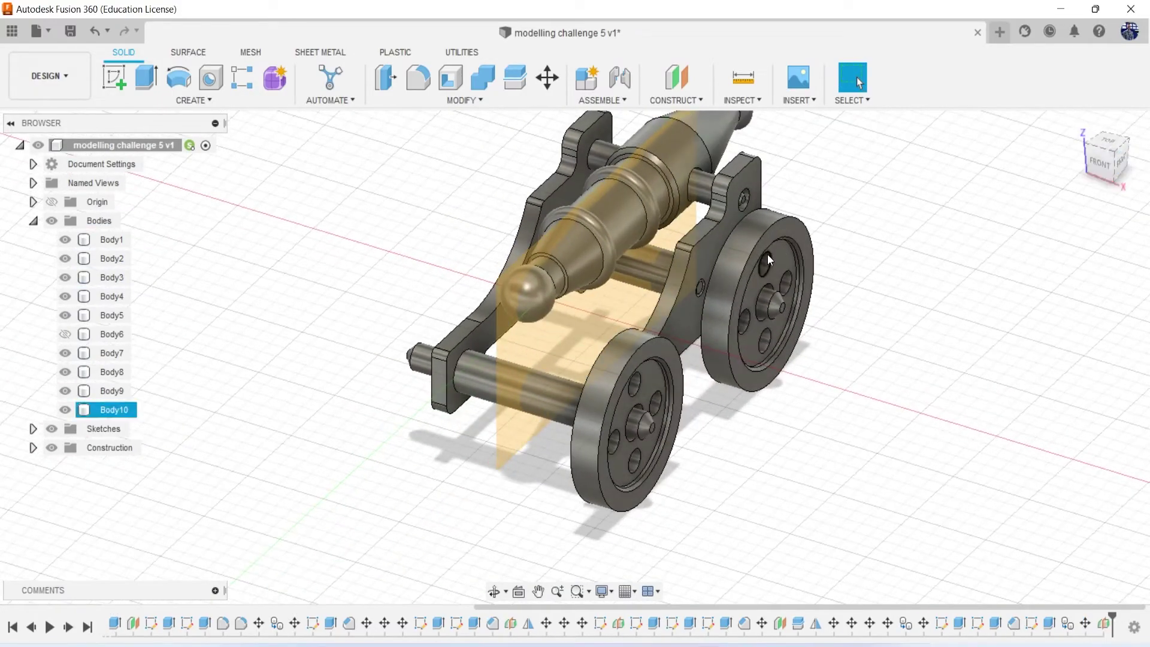
# Mirror the front and rear wheel bodies across the midplane
pyautogui.click(224, 101)
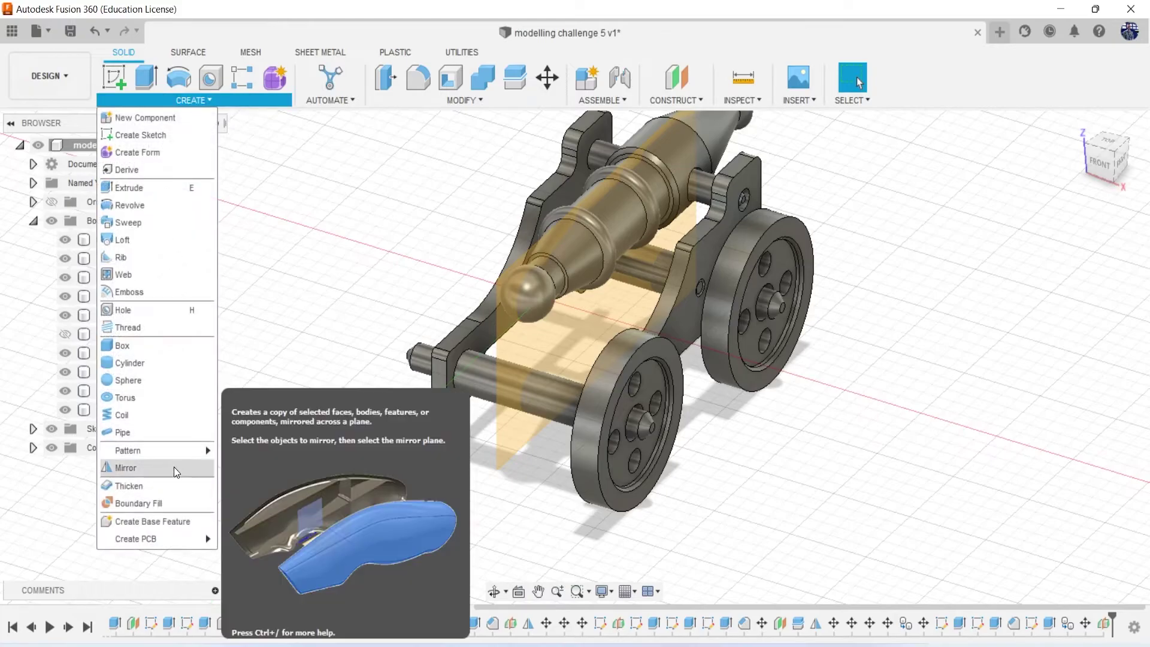
pyautogui.click(173, 466)
pyautogui.click(619, 361)
pyautogui.click(756, 263)
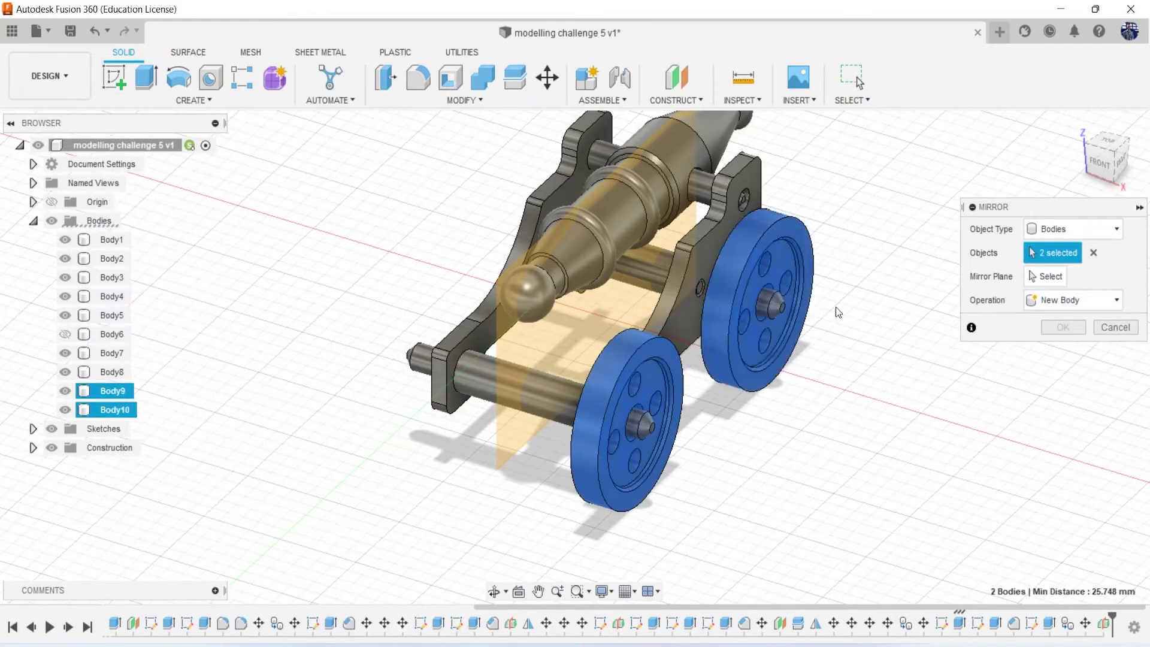
pyautogui.click(1048, 276)
pyautogui.click(543, 329)
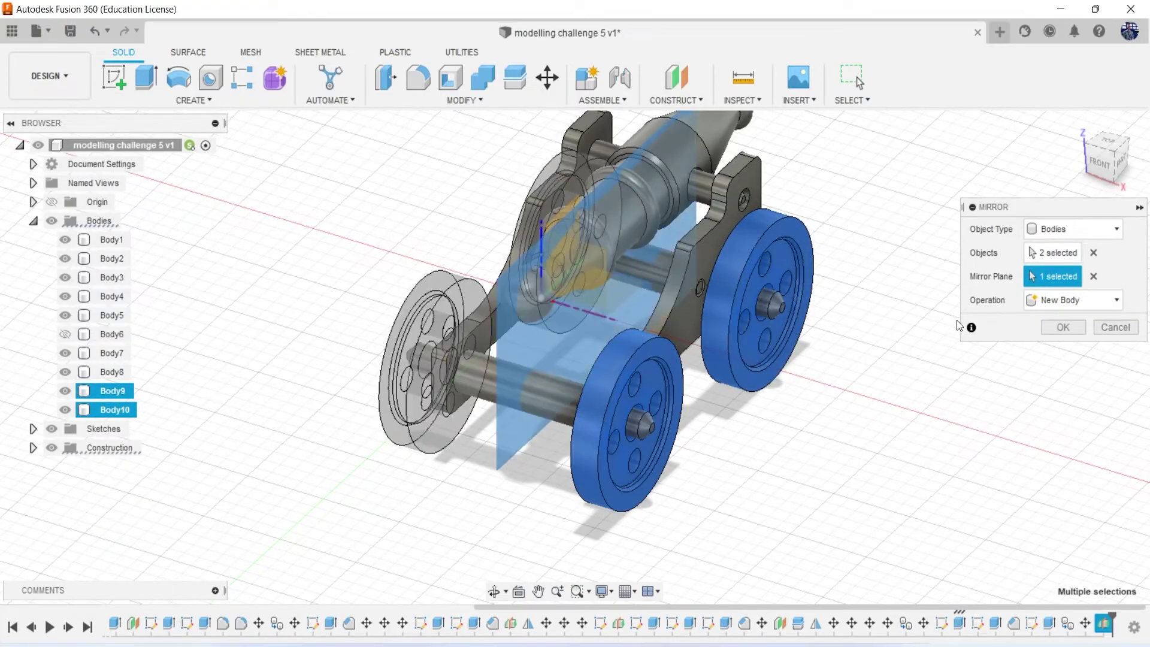
pyautogui.click(1063, 327)
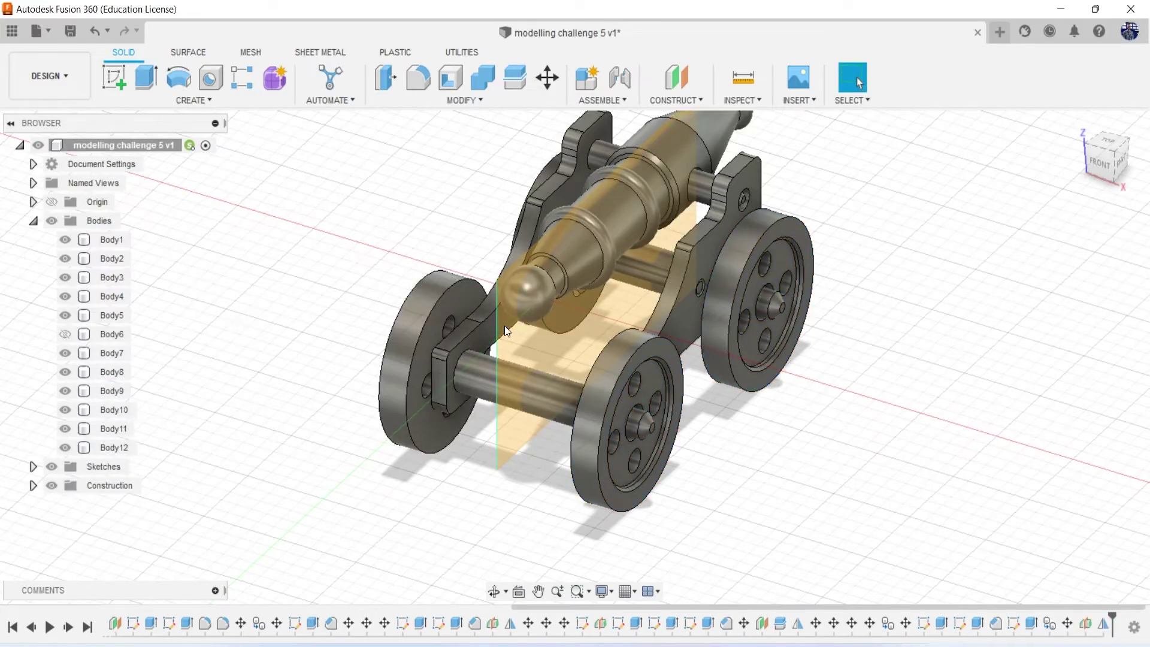
# Hide the midplane and orbit the cannon to a front-right isometric view
pyautogui.click(563, 359)
pyautogui.press('v')
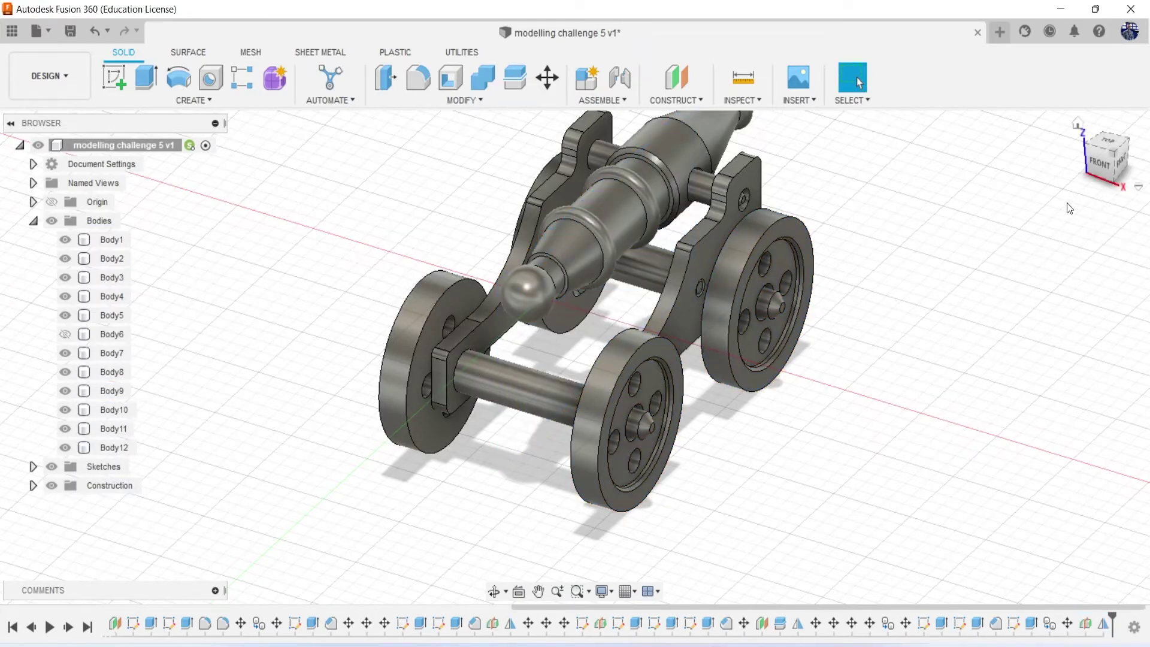
pyautogui.keyDown('shift'); pyautogui.moveTo(599, 351); pyautogui.dragTo(829, 354, button='middle'); pyautogui.keyUp('shift')
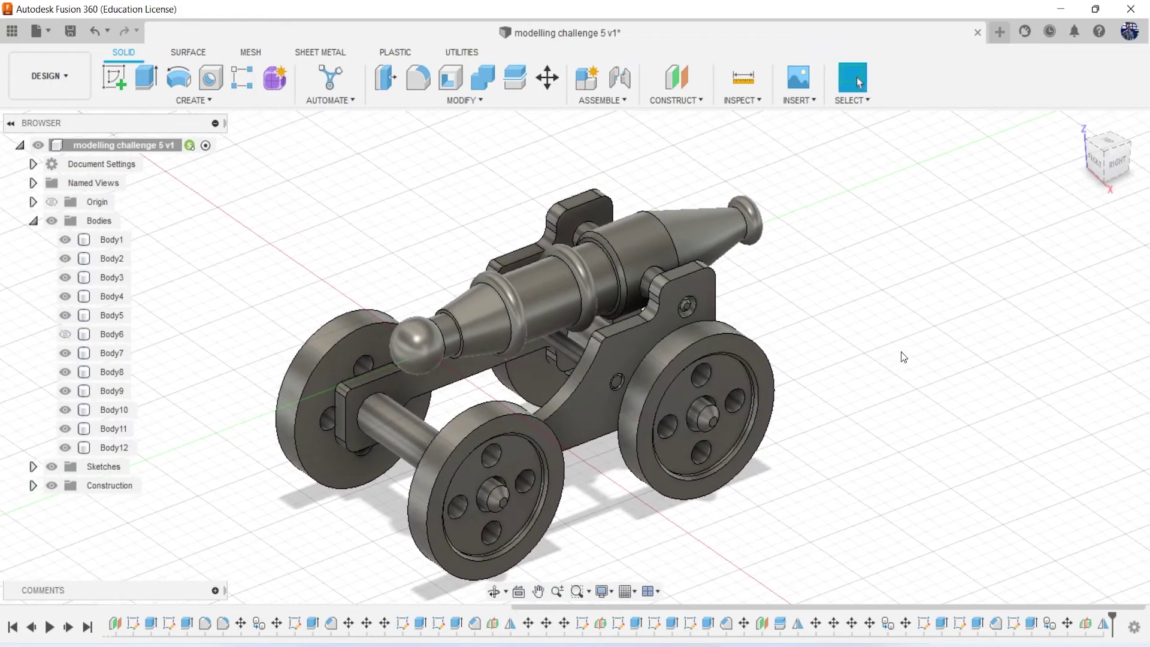
pyautogui.click(1117, 160)
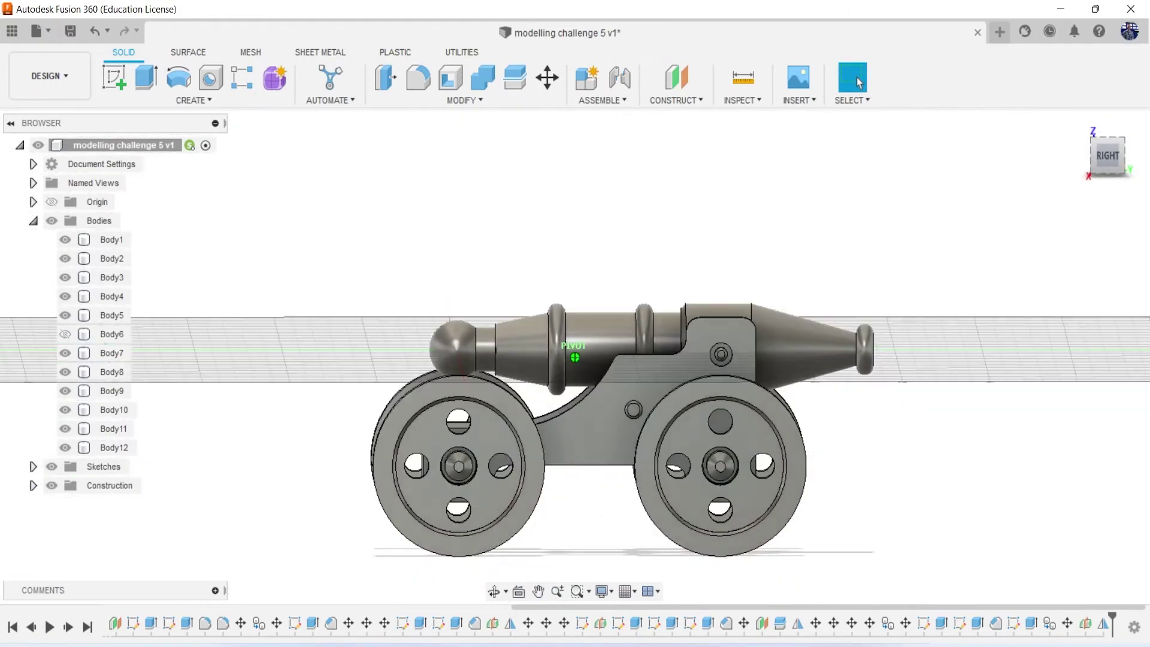
pyautogui.keyDown('shift'); pyautogui.moveTo(575, 357); pyautogui.dragTo(455, 323, button='middle'); pyautogui.keyUp('shift')
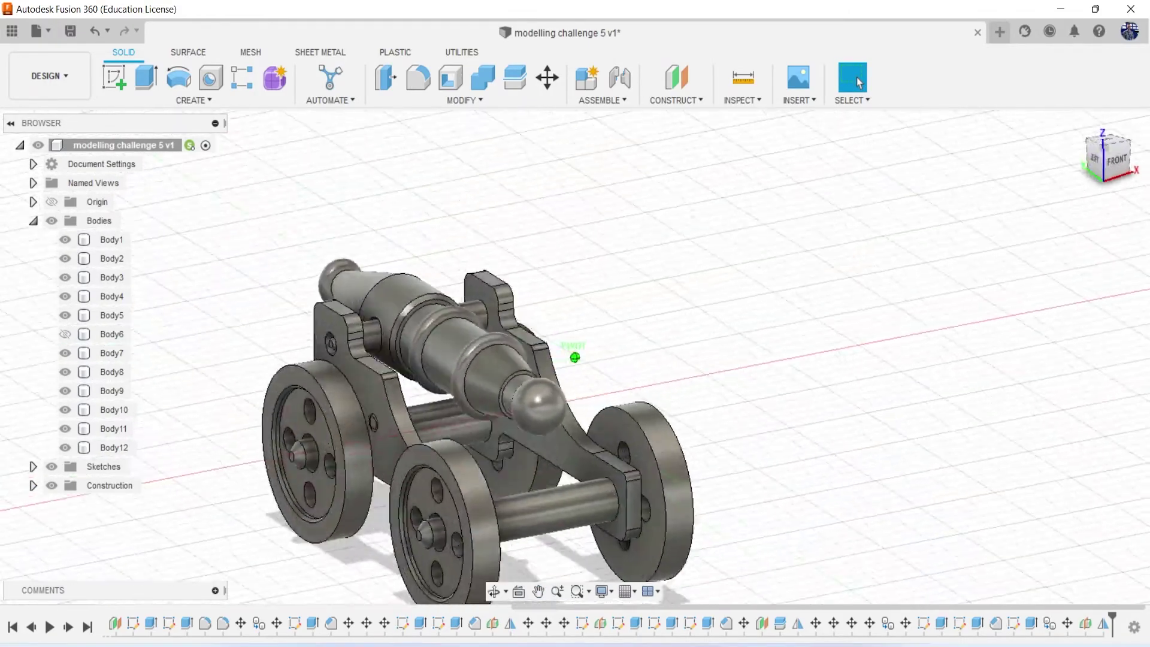
pyautogui.keyDown('shift'); pyautogui.moveTo(575, 357); pyautogui.dragTo(695, 359, button='middle'); pyautogui.keyUp('shift')
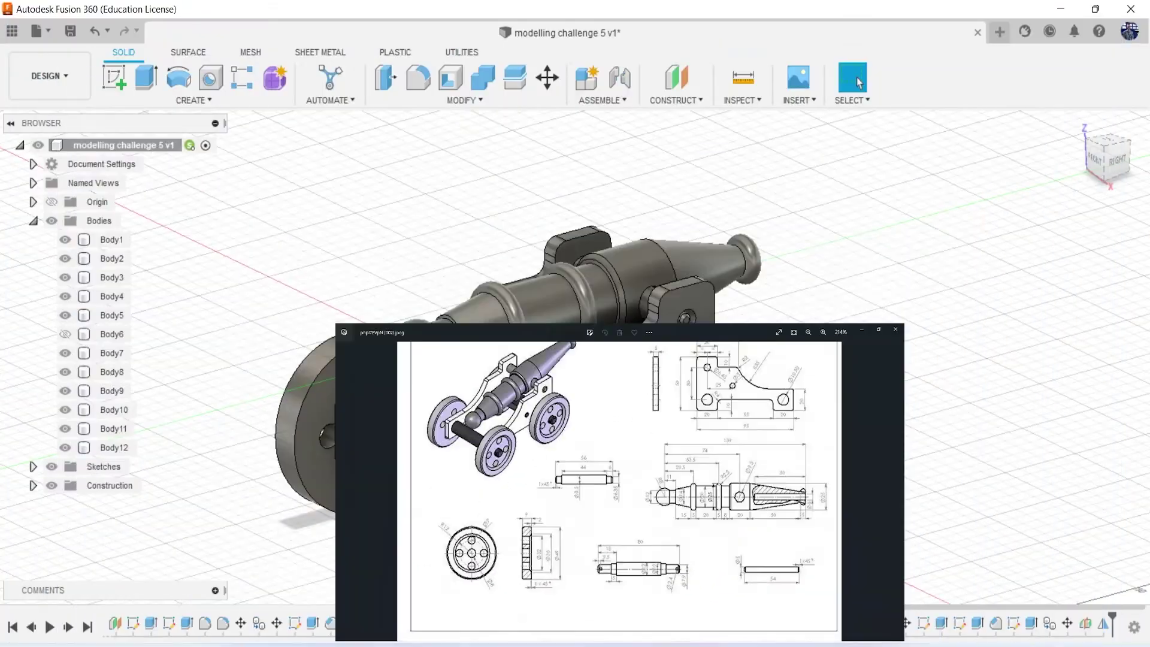
pyautogui.rightClick(115, 242)
# Rotate the barrel 11.1 degrees about a pivot set at the trunnion hole
pyautogui.click(141, 249)
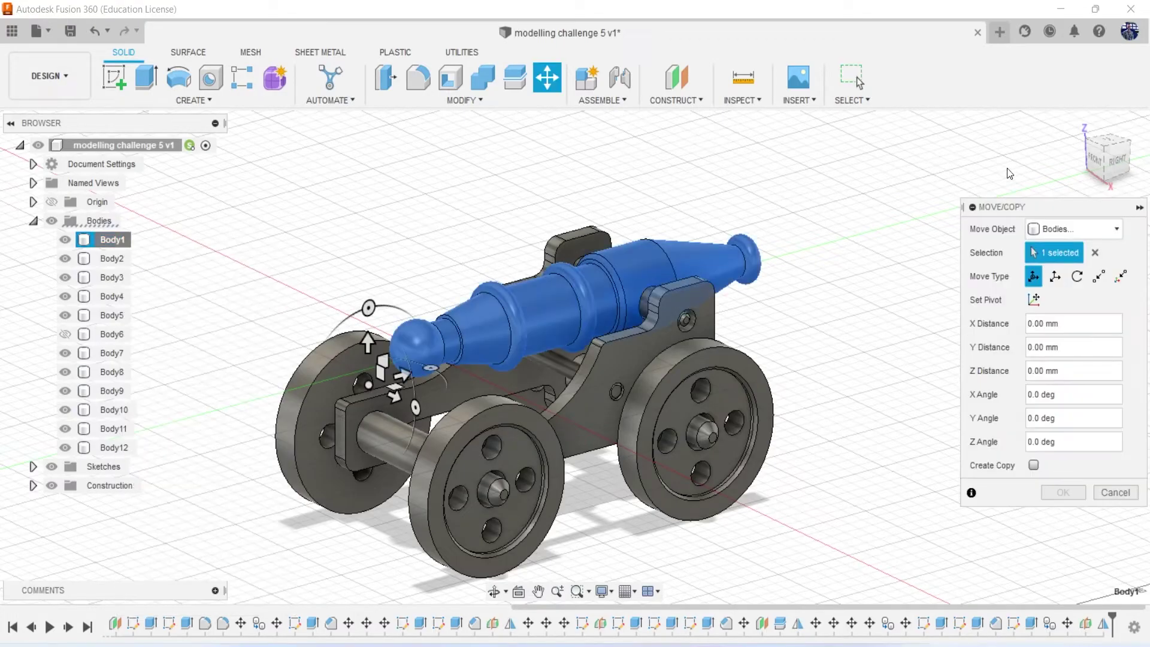
pyautogui.click(1119, 166)
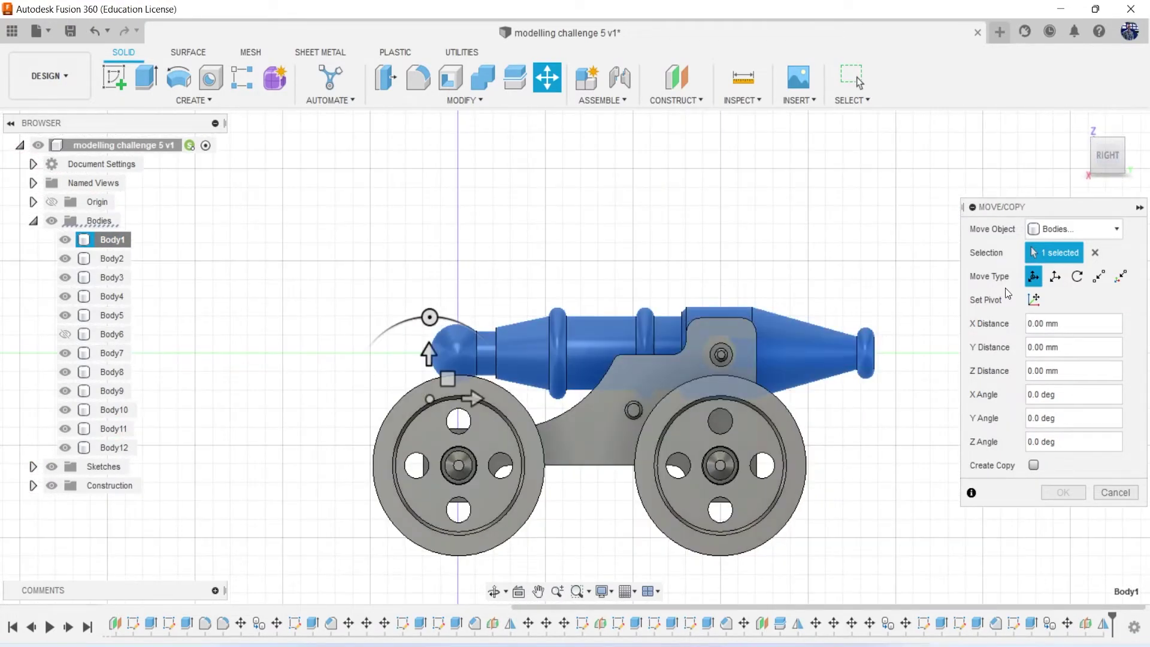
pyautogui.click(1033, 298)
pyautogui.scroll(3, 707, 383)
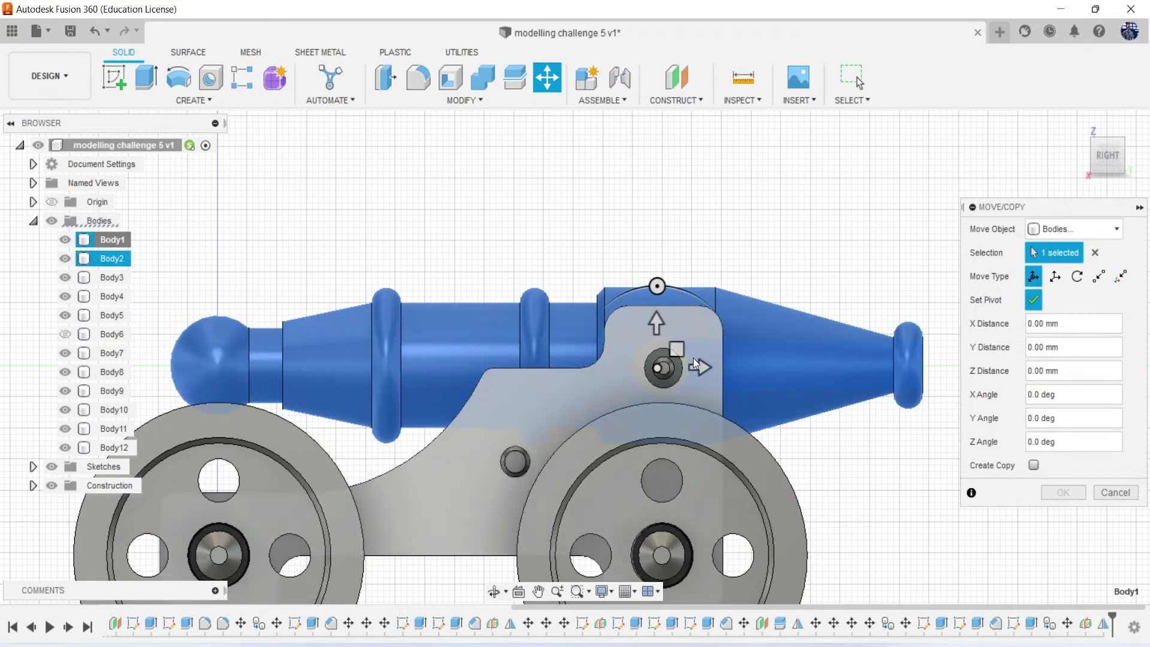
pyautogui.moveTo(676, 349); pyautogui.dragTo(682, 351)
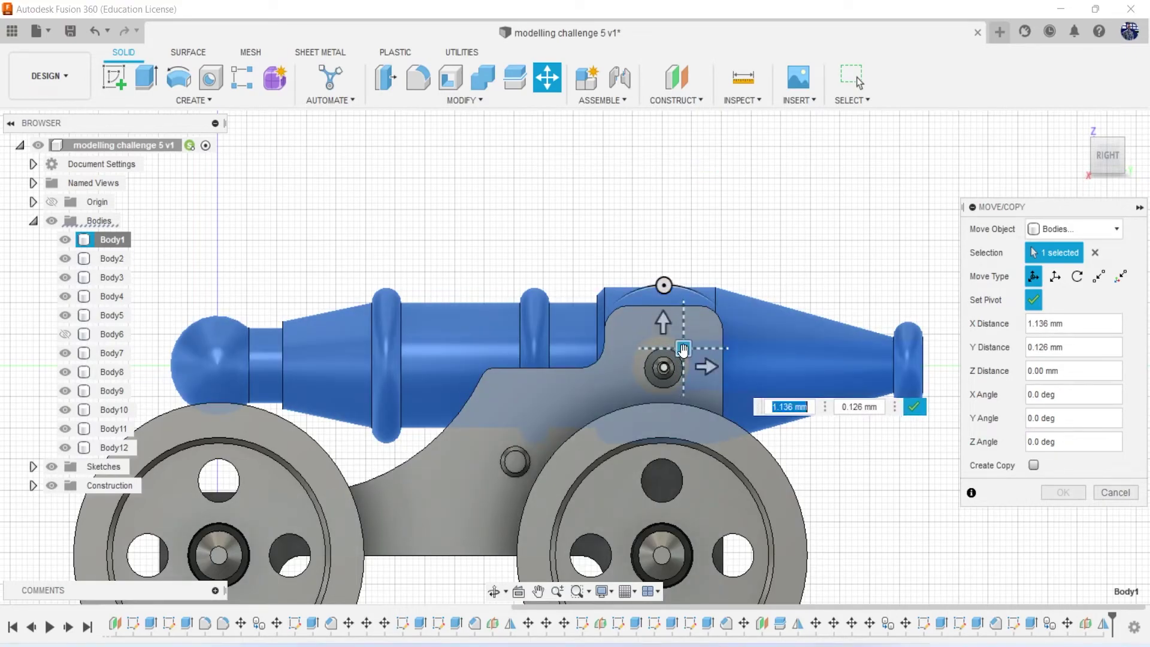
pyautogui.click(1033, 299)
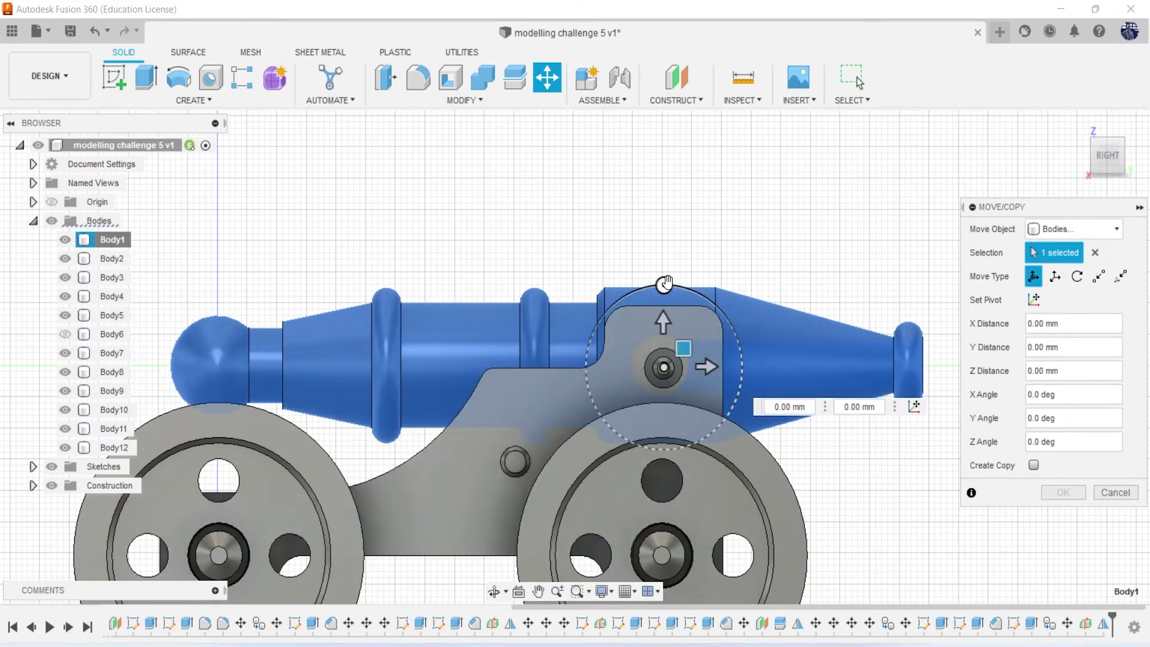
pyautogui.moveTo(664, 284); pyautogui.dragTo(654, 274)
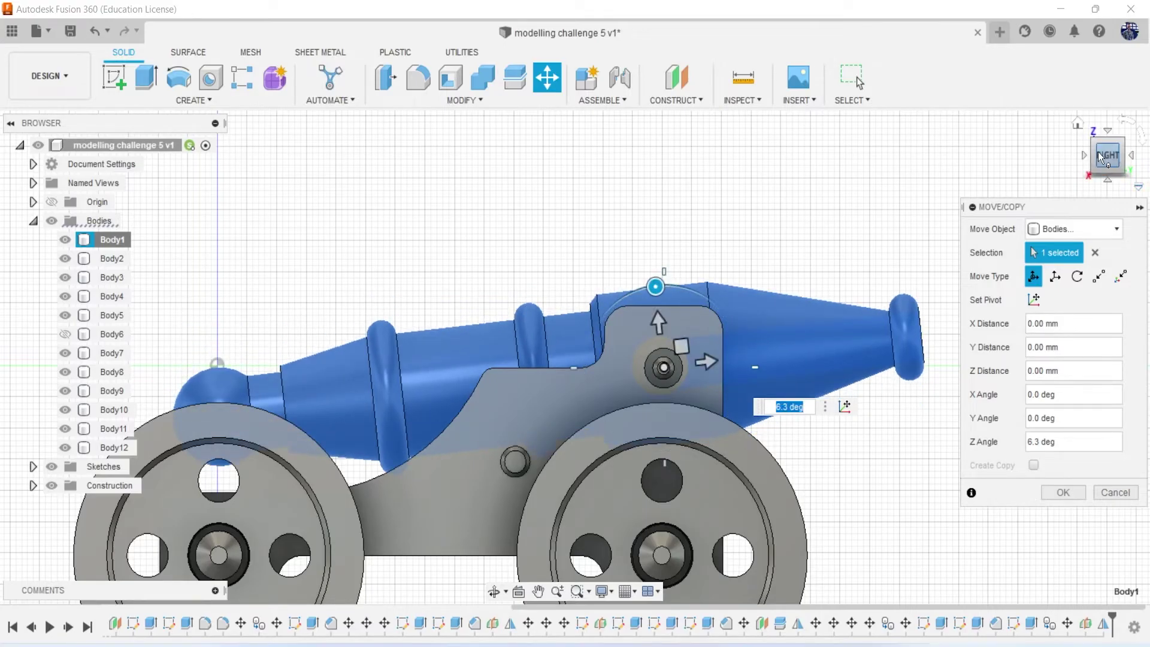
pyautogui.moveTo(1138, 186)
pyautogui.mouseDown()
pyautogui.moveTo(1136, 173)
pyautogui.moveTo(643, 321)
pyautogui.mouseUp()
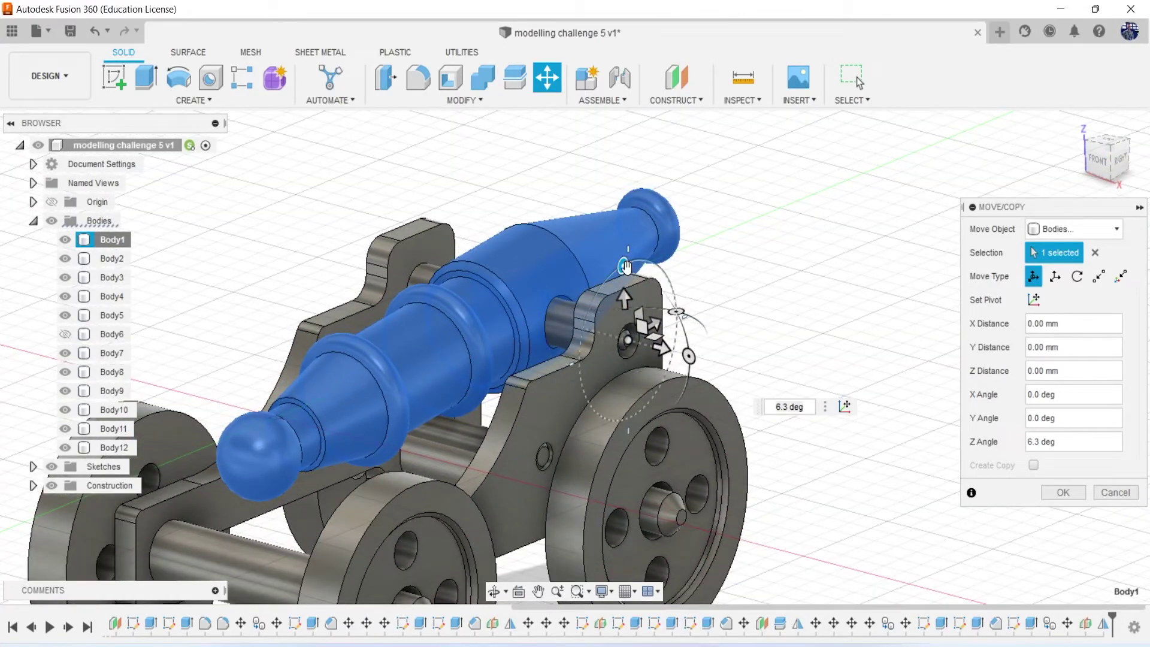
pyautogui.moveTo(626, 267); pyautogui.dragTo(620, 271)
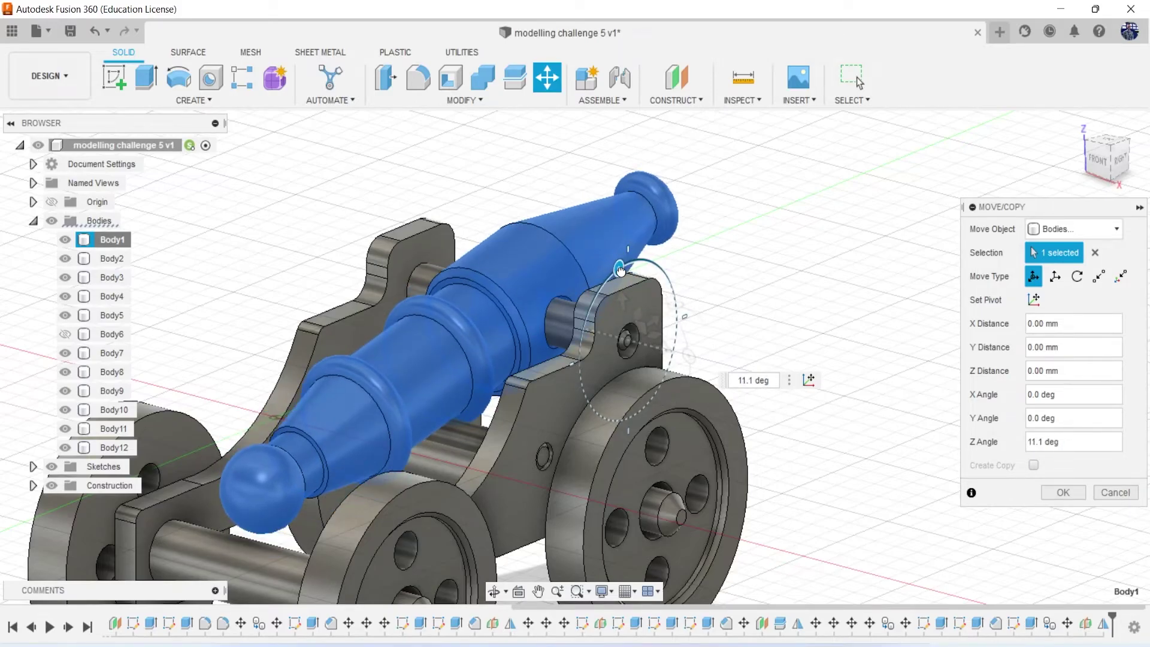
pyautogui.click(1063, 493)
# Recentre the cannon in an angled view and switch to the reference drawing
pyautogui.scroll(-2, 871, 415)
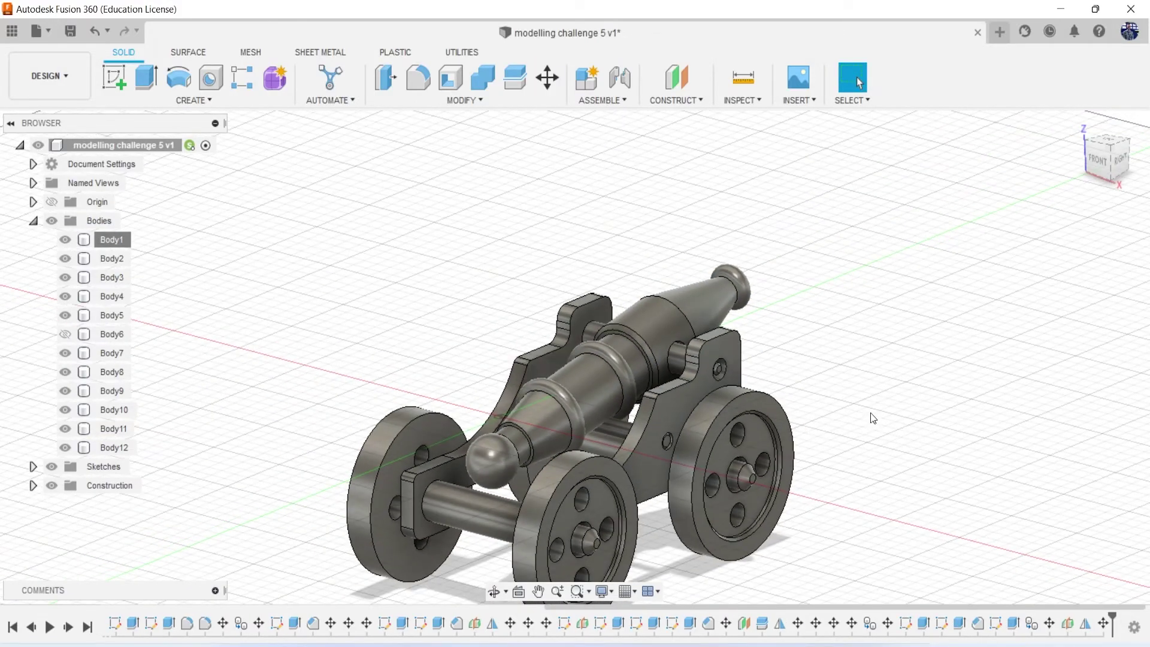
pyautogui.moveTo(871, 412); pyautogui.dragTo(788, 357, button='middle')
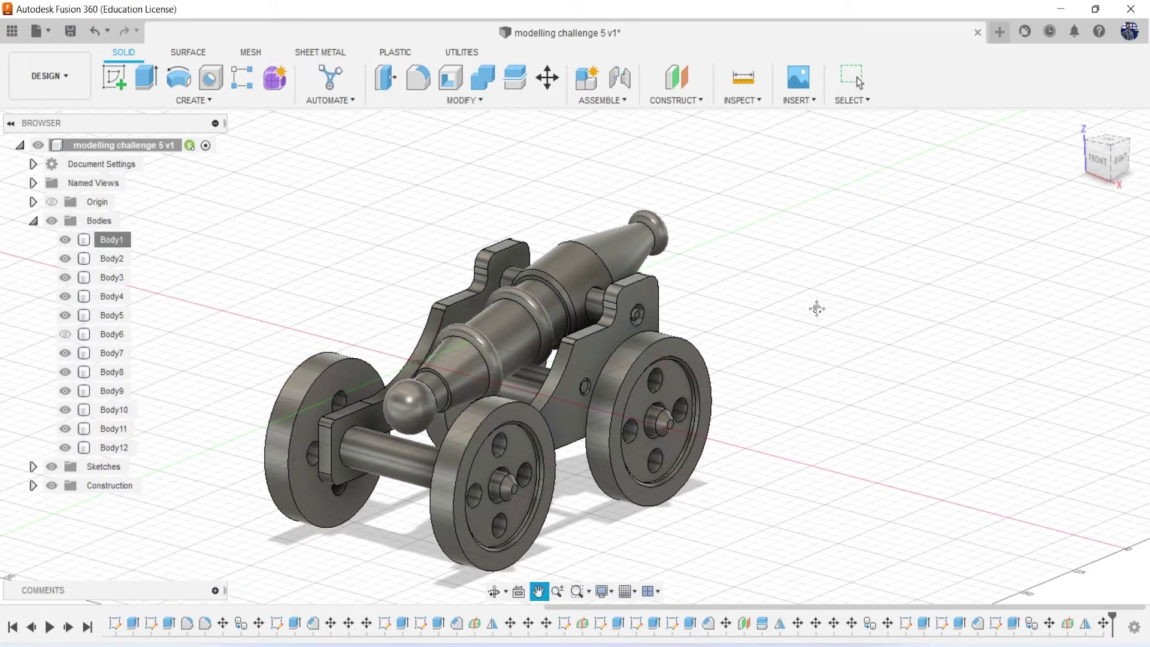
pyautogui.click(1093, 162)
pyautogui.moveTo(573, 357)
pyautogui.keyDown('shift'); pyautogui.mouseDown(button='middle')
pyautogui.moveTo(539, 336)
pyautogui.moveTo(703, 296)
pyautogui.mouseUp(button='middle'); pyautogui.keyUp('shift')
pyautogui.scroll(3, 686, 332)
pyautogui.scroll(3, 605, 326)
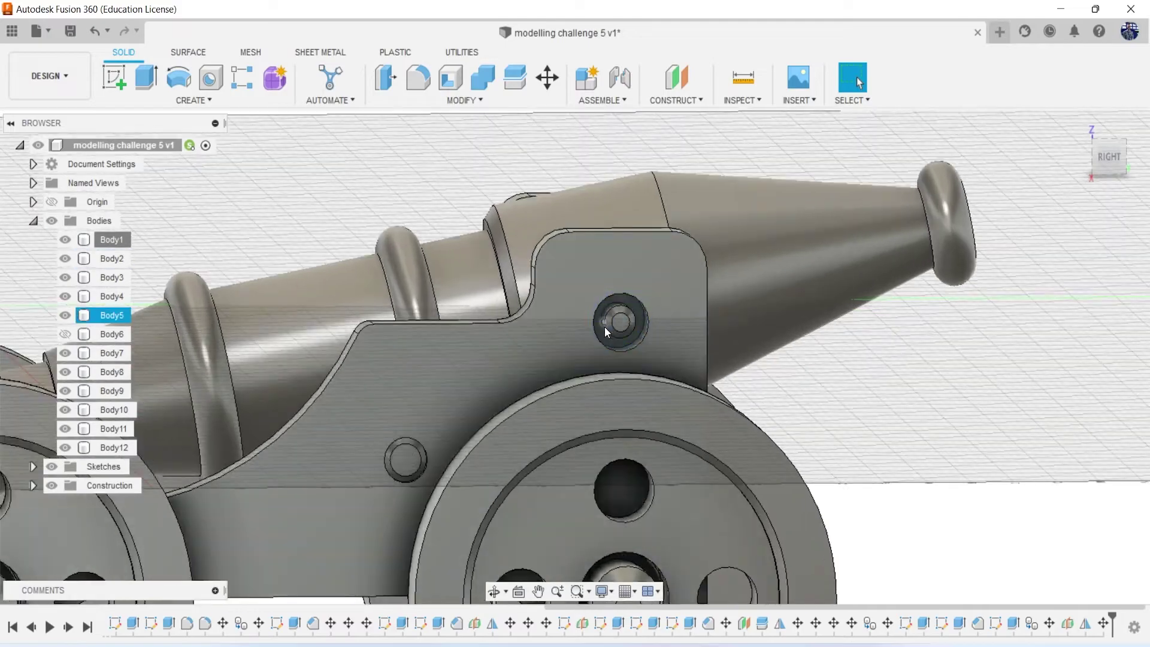
pyautogui.hotkey('alt', 'Tab')
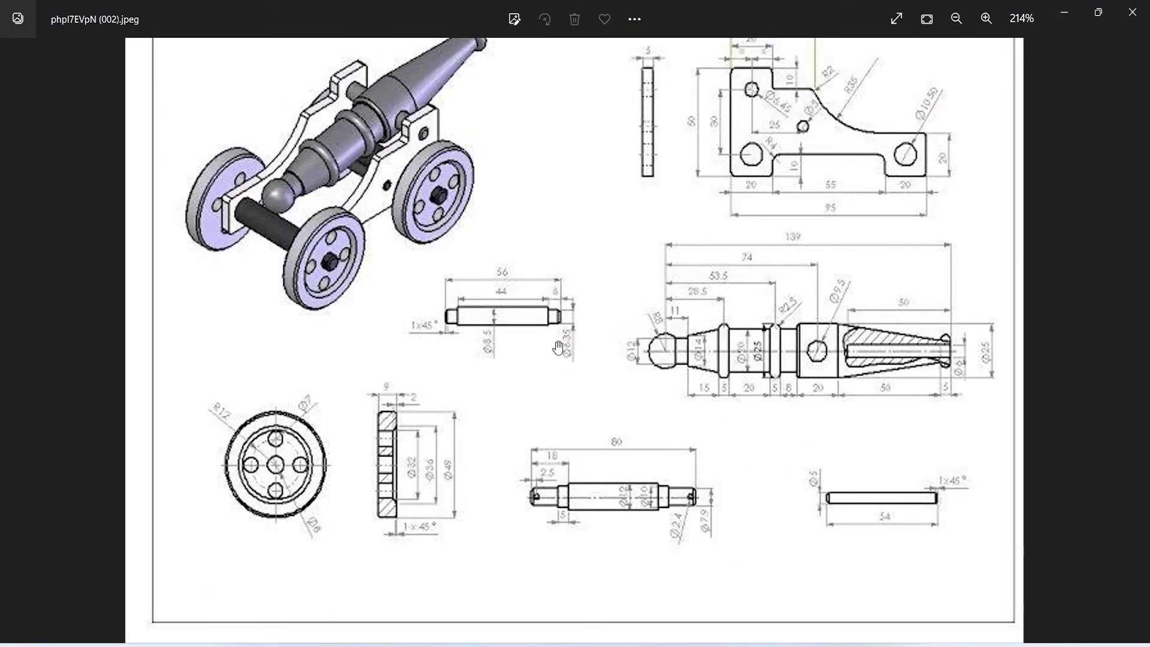
# Zoom the drawing to about 345% to read the 56 mm axle's 8.5 and 6.35 mm diameters
pyautogui.scroll(-1, 558, 347)
pyautogui.scroll(1, 590, 367)
pyautogui.scroll(2, 586, 416)
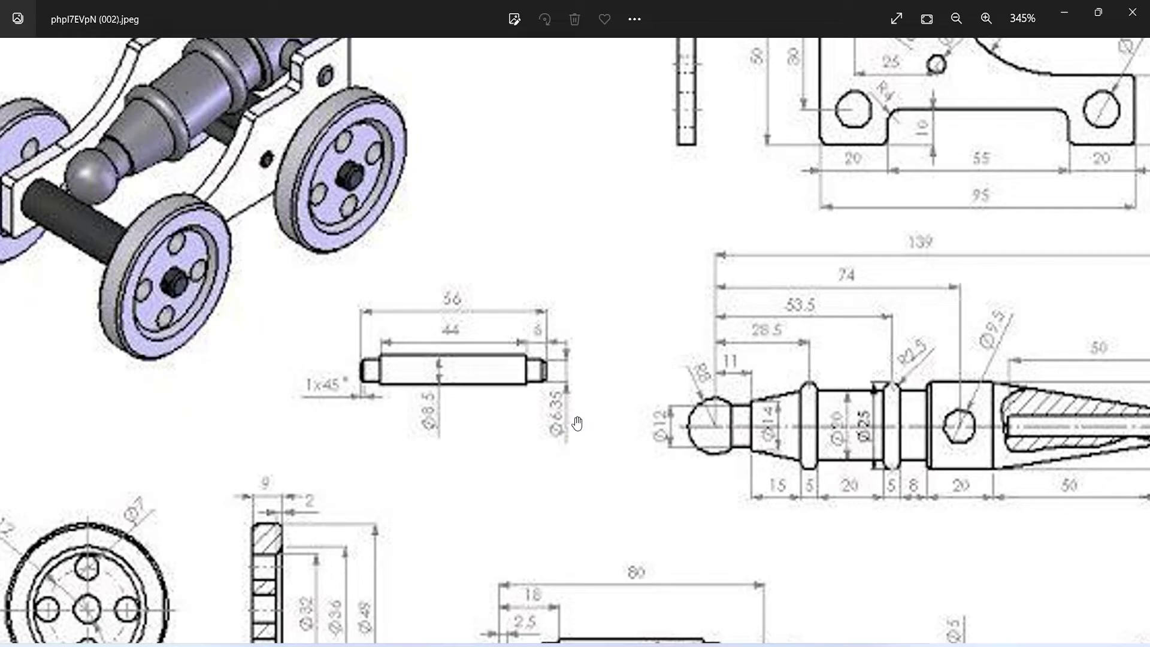
# Minimize the reference drawing, then briefly open and finish a timeline sketch
pyautogui.click(1076, 19)
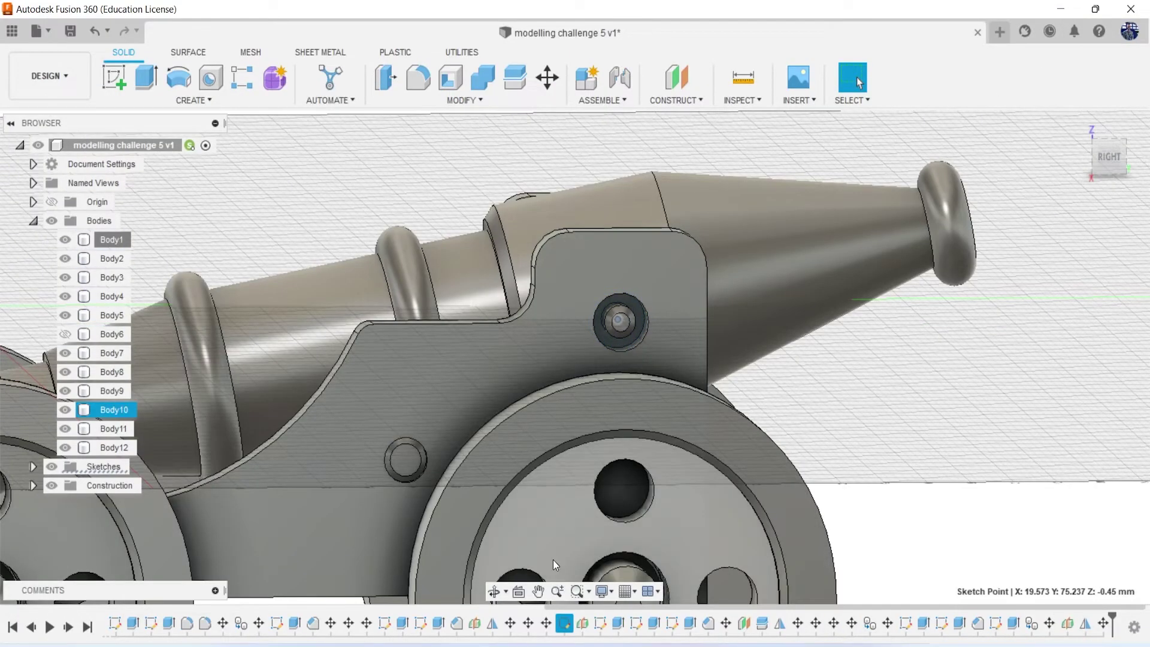
pyautogui.rightClick(566, 624)
pyautogui.click(620, 564)
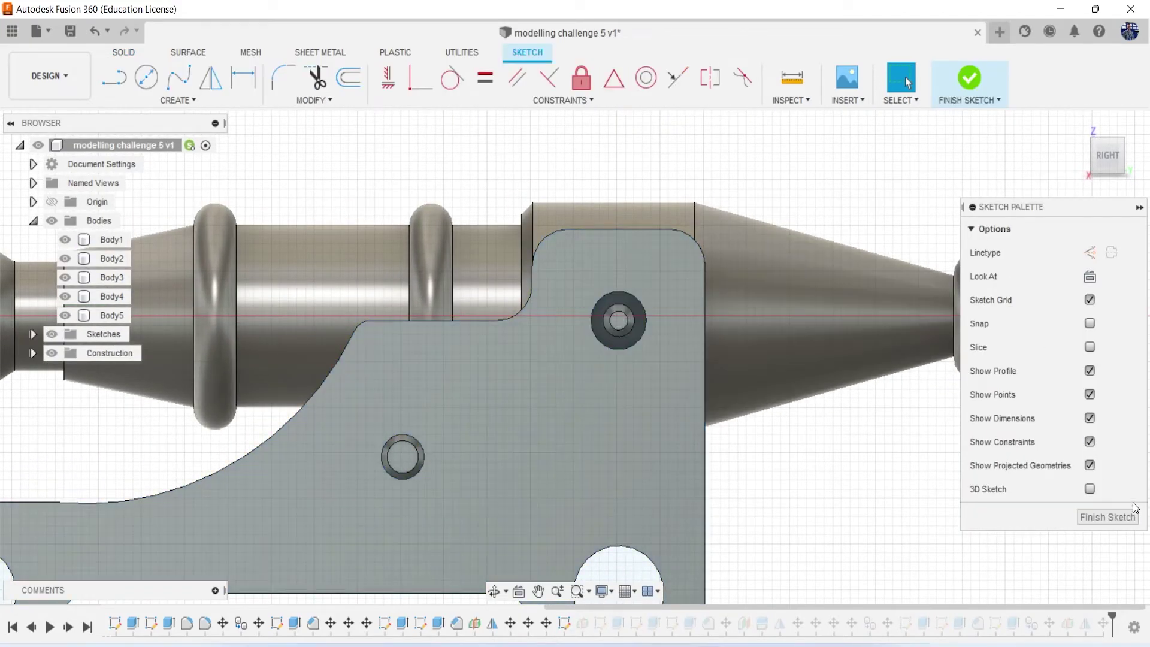
pyautogui.click(1108, 517)
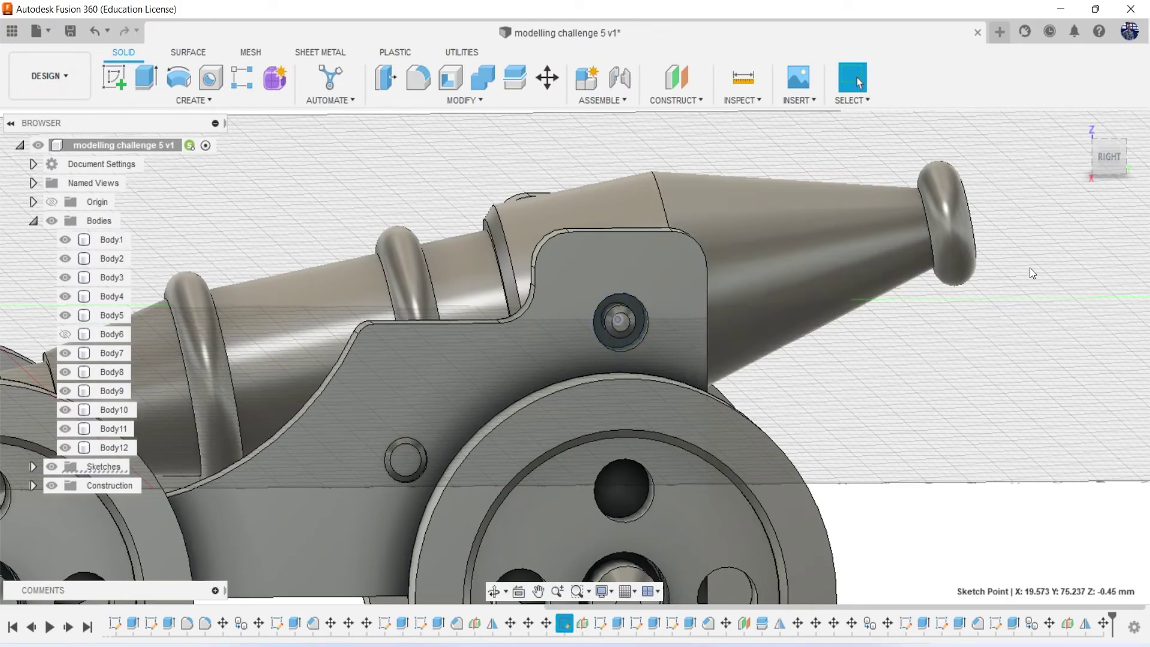
# Zoom in and select the profile inside the trunnion hole
pyautogui.moveTo(1119, 157); pyautogui.dragTo(1129, 154)
pyautogui.scroll(2, 630, 337)
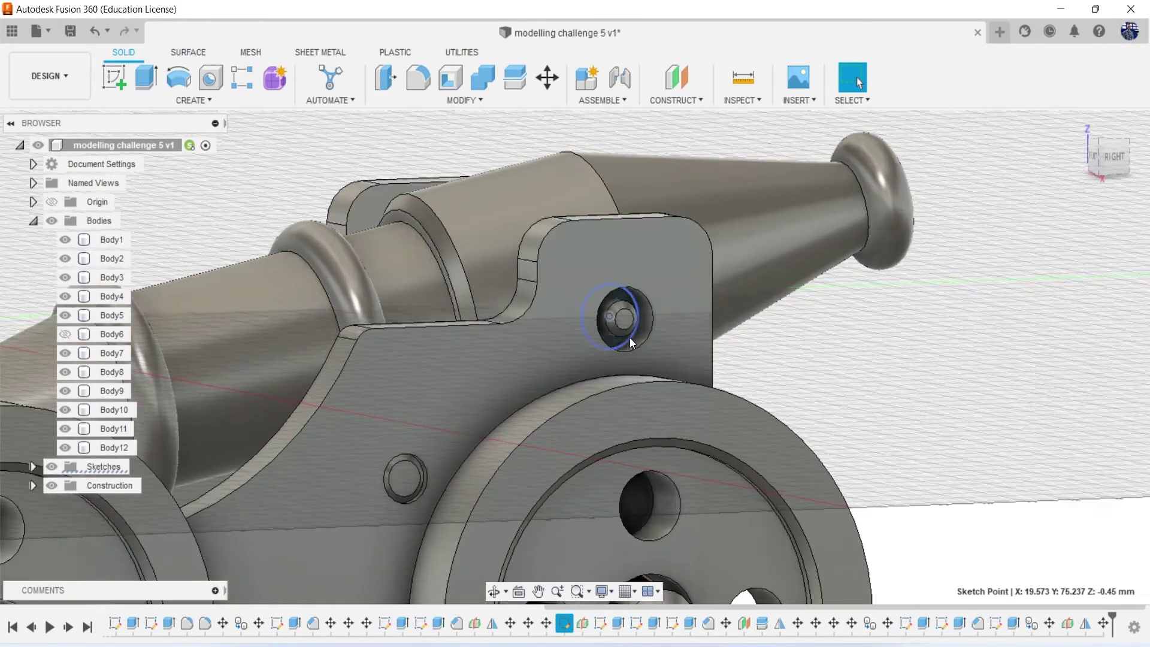
pyautogui.scroll(3, 630, 336)
pyautogui.scroll(3, 627, 297)
pyautogui.click(613, 252)
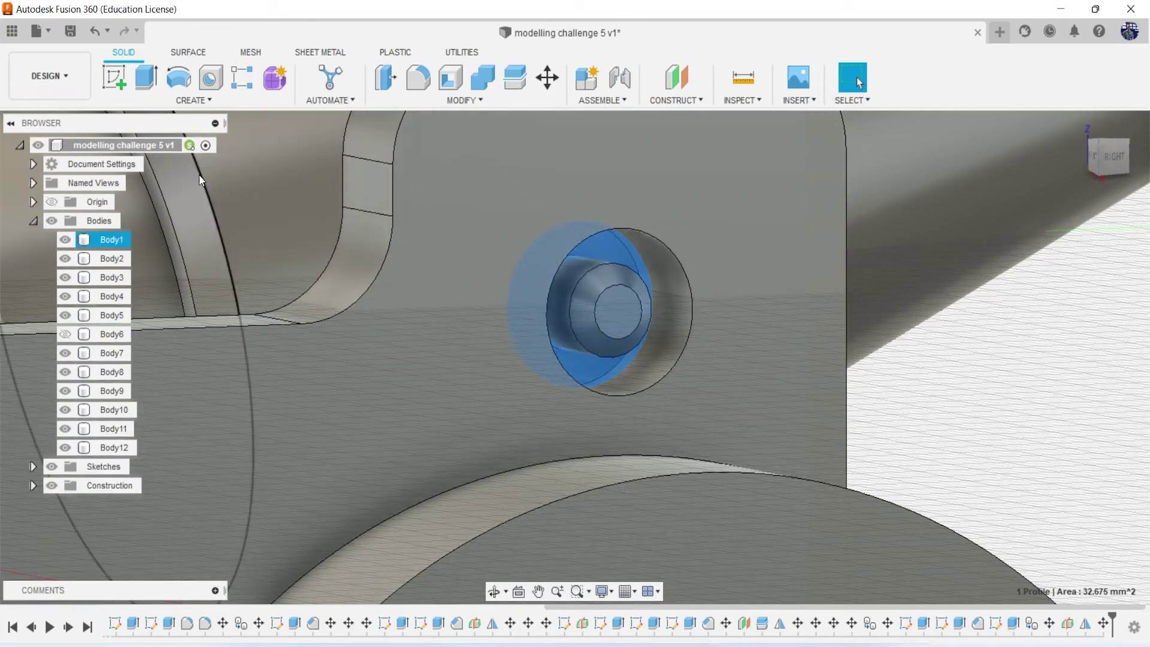
# Hide the cannon bodies and toggle Sketch9 and Sketch12 visibility in the Browser
pyautogui.click(33, 221)
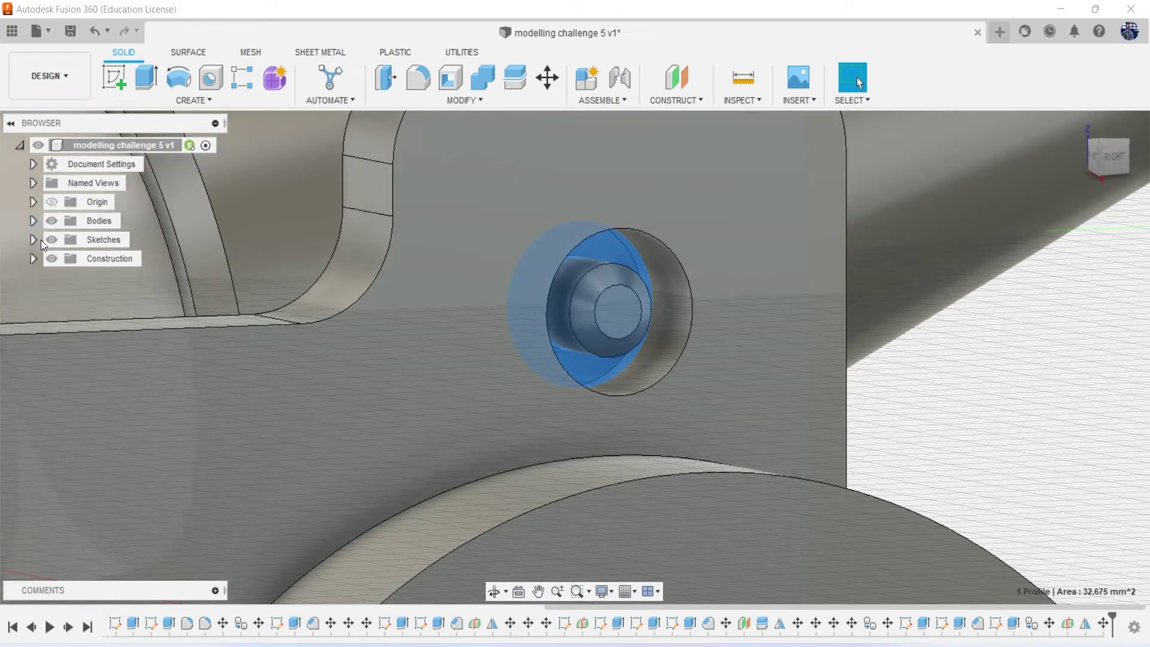
pyautogui.click(30, 243)
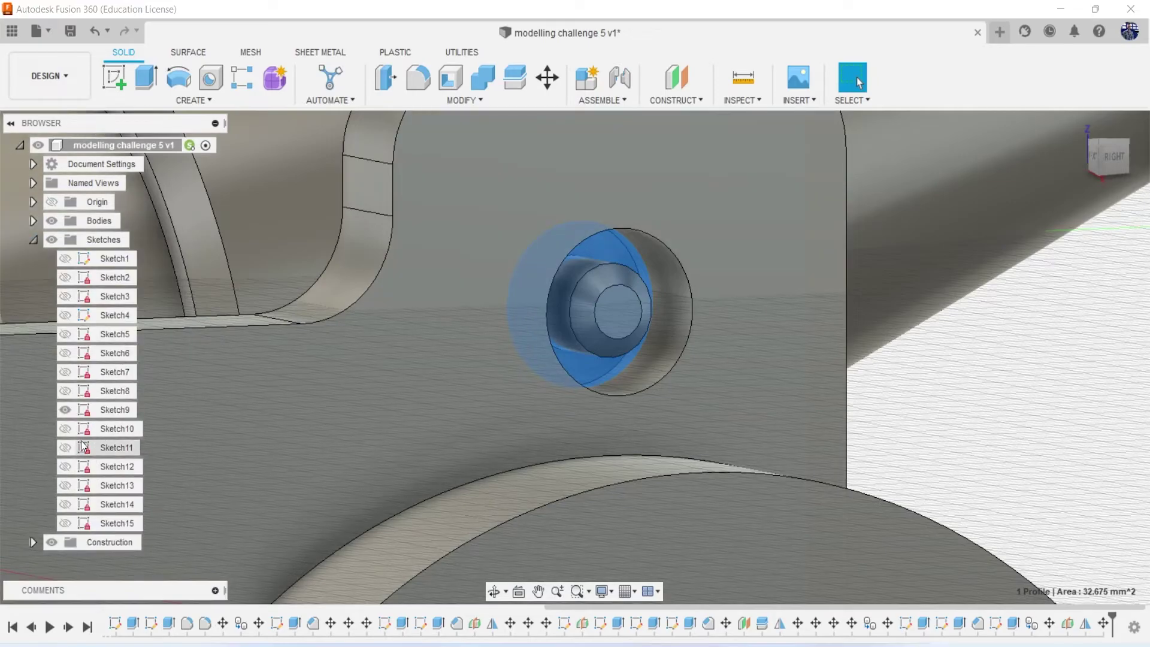
pyautogui.click(66, 409)
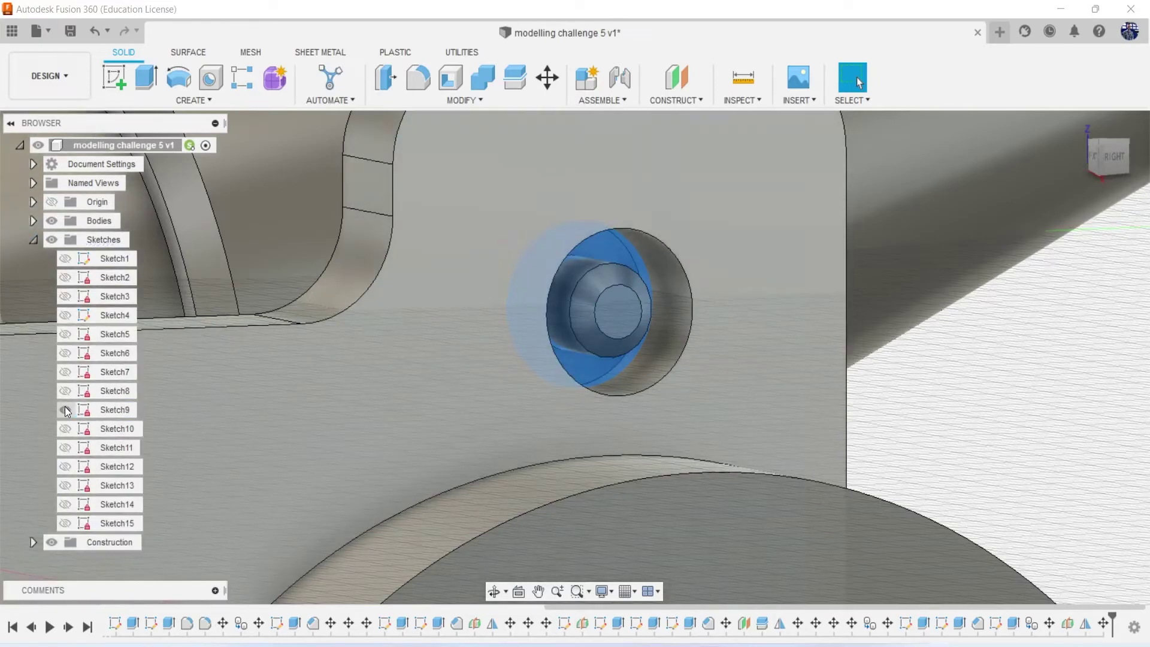
pyautogui.click(65, 409)
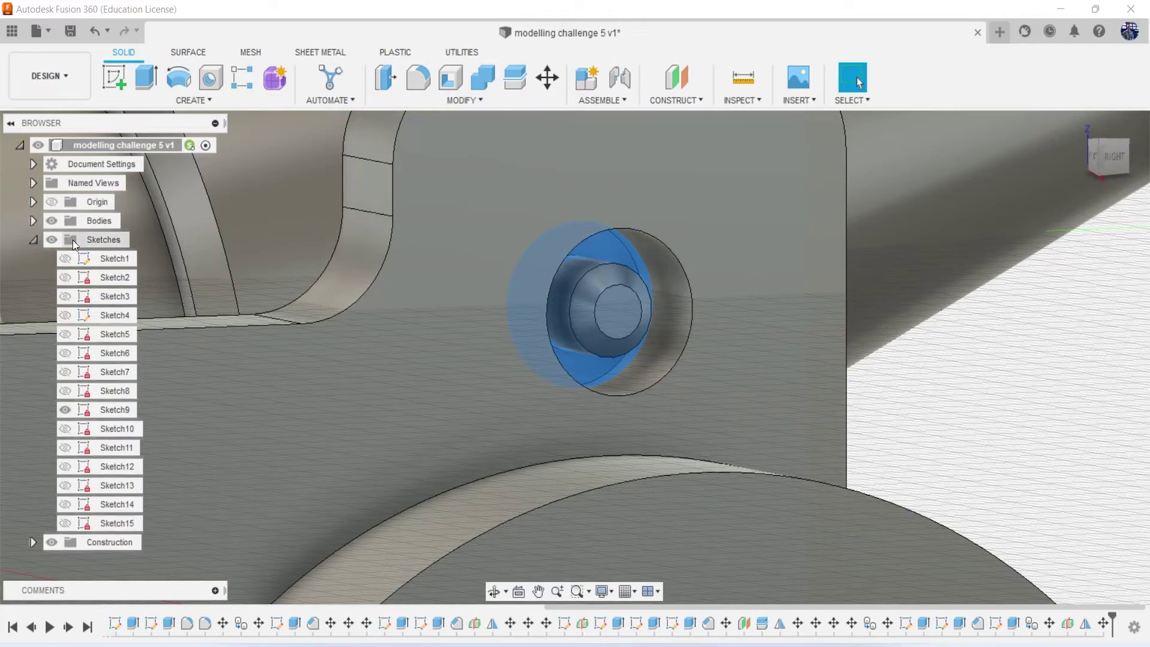
pyautogui.click(51, 220)
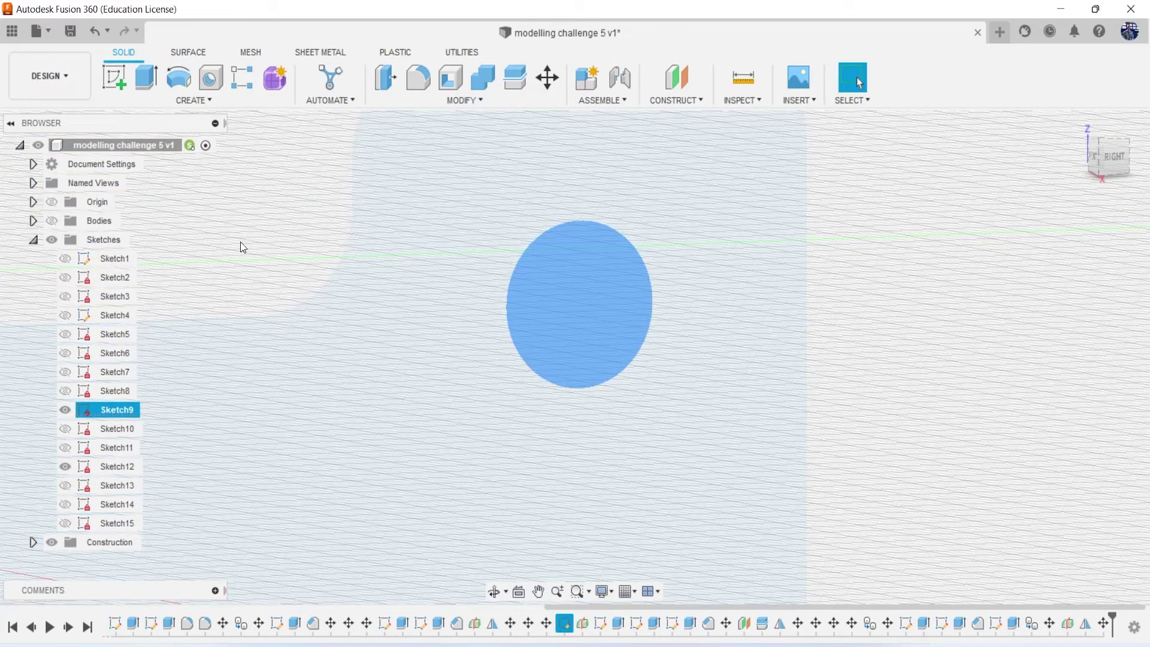
pyautogui.click(241, 246)
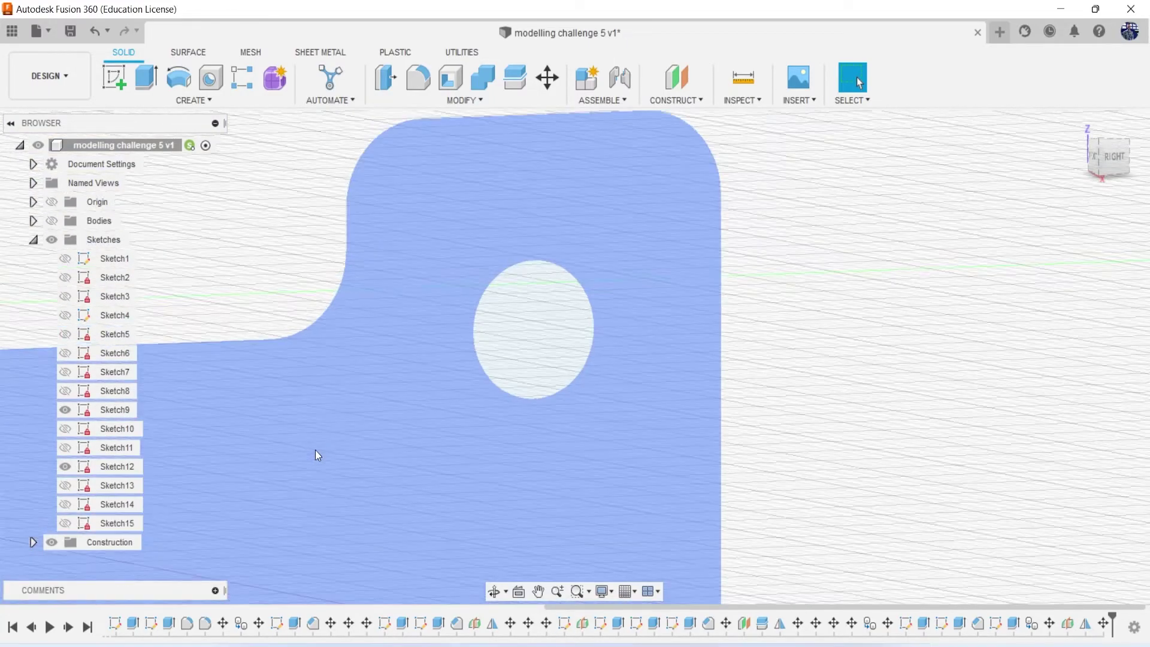
# Hide Sketch9 and Sketch12, show Sketch7, and bring the bodies back
pyautogui.scroll(-5, 315, 450)
pyautogui.scroll(-5, 315, 450)
pyautogui.scroll(-5, 189, 469)
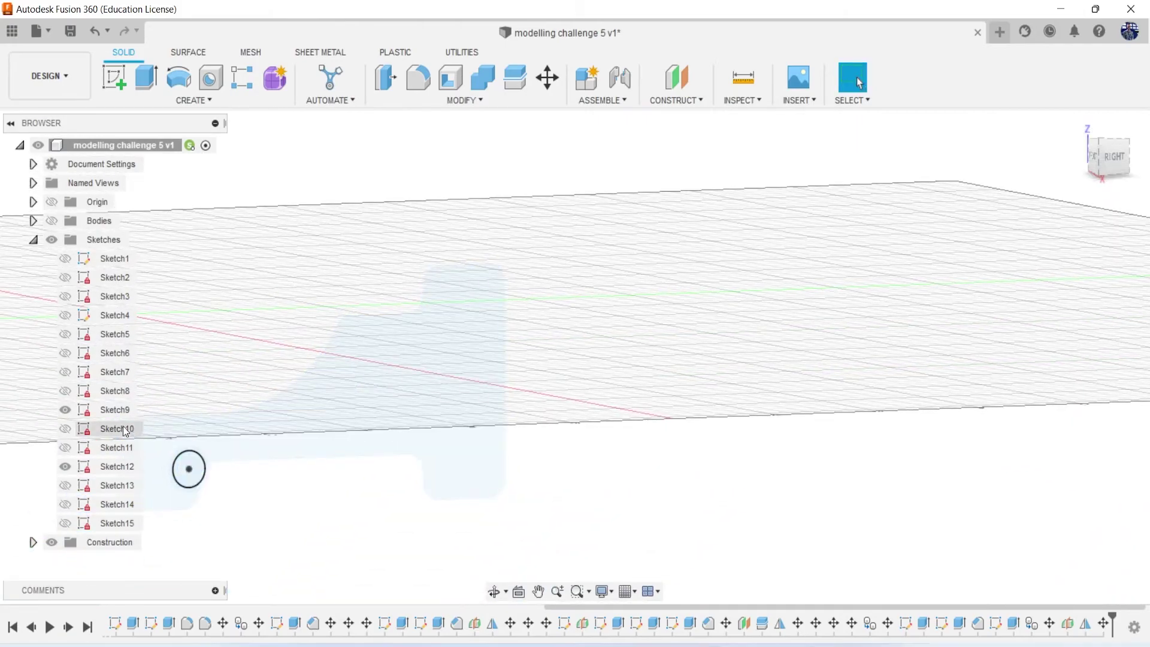
pyautogui.click(64, 409)
pyautogui.click(65, 467)
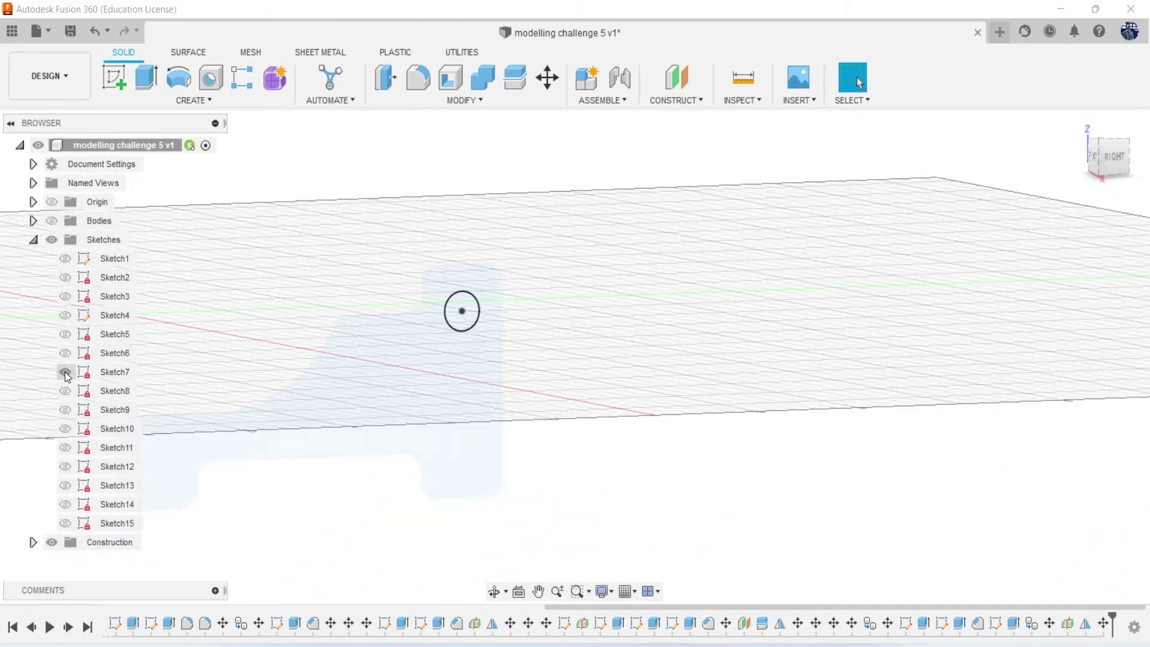
pyautogui.click(65, 371)
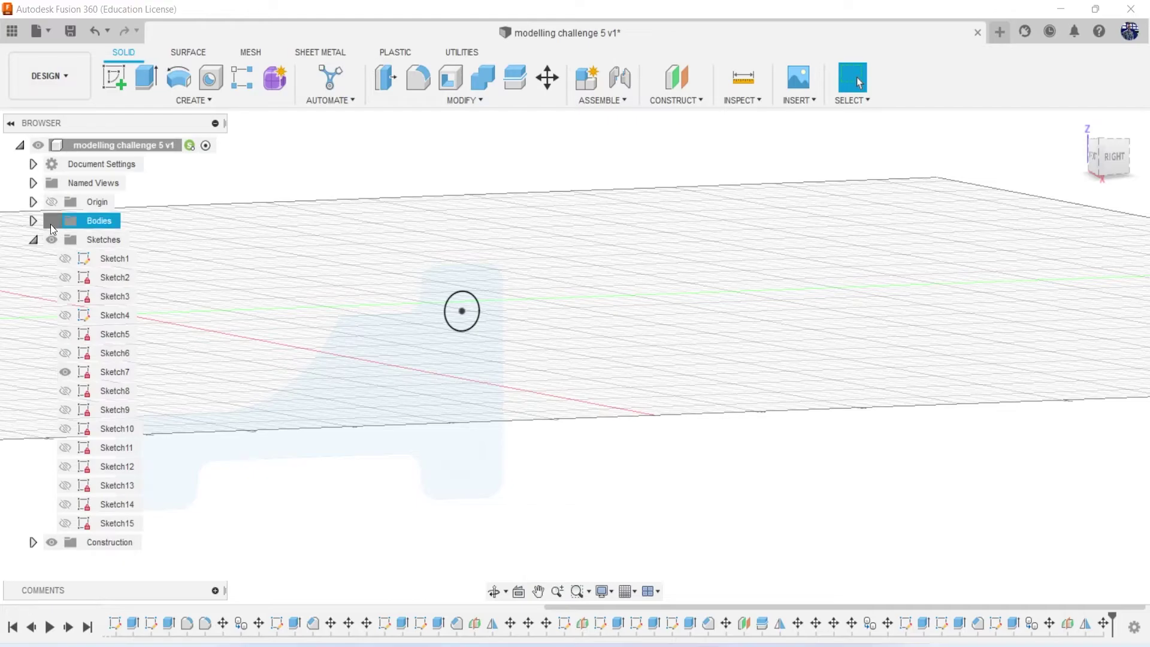
pyautogui.click(51, 221)
# Zoom and orbit side-on, then hide the bodies to reveal the hole sketch
pyautogui.scroll(3, 566, 239)
pyautogui.scroll(3, 578, 293)
pyautogui.scroll(3, 819, 215)
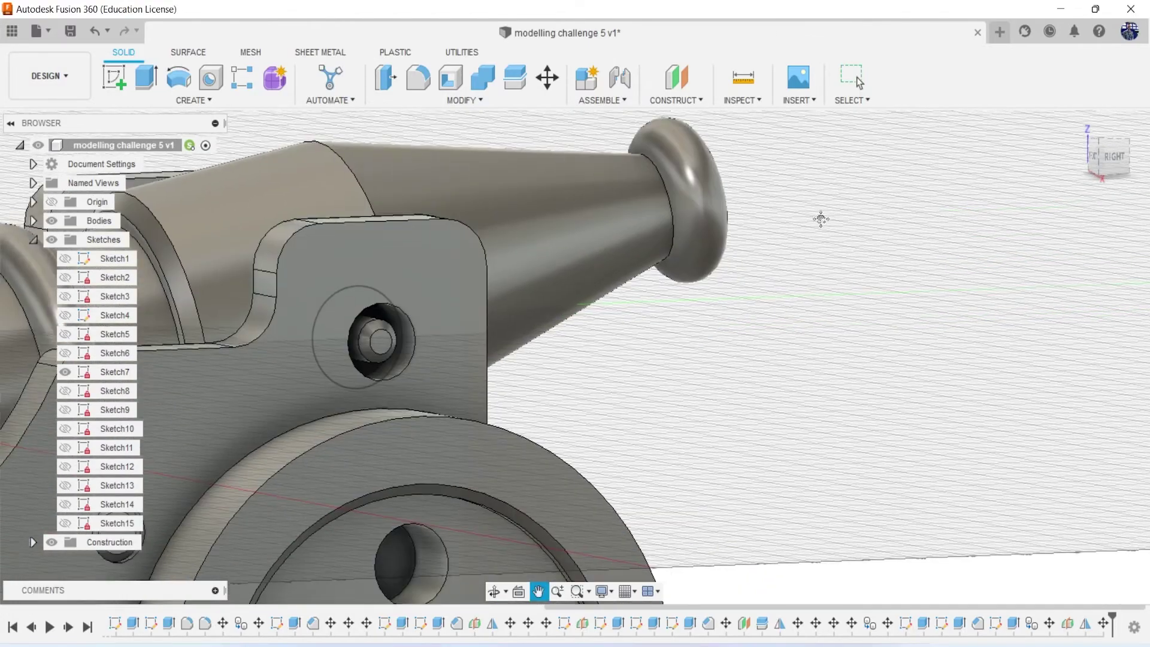
pyautogui.scroll(2, 818, 216)
pyautogui.moveTo(1112, 153)
pyautogui.mouseDown()
pyautogui.moveTo(1142, 161)
pyautogui.moveTo(1114, 179)
pyautogui.mouseUp()
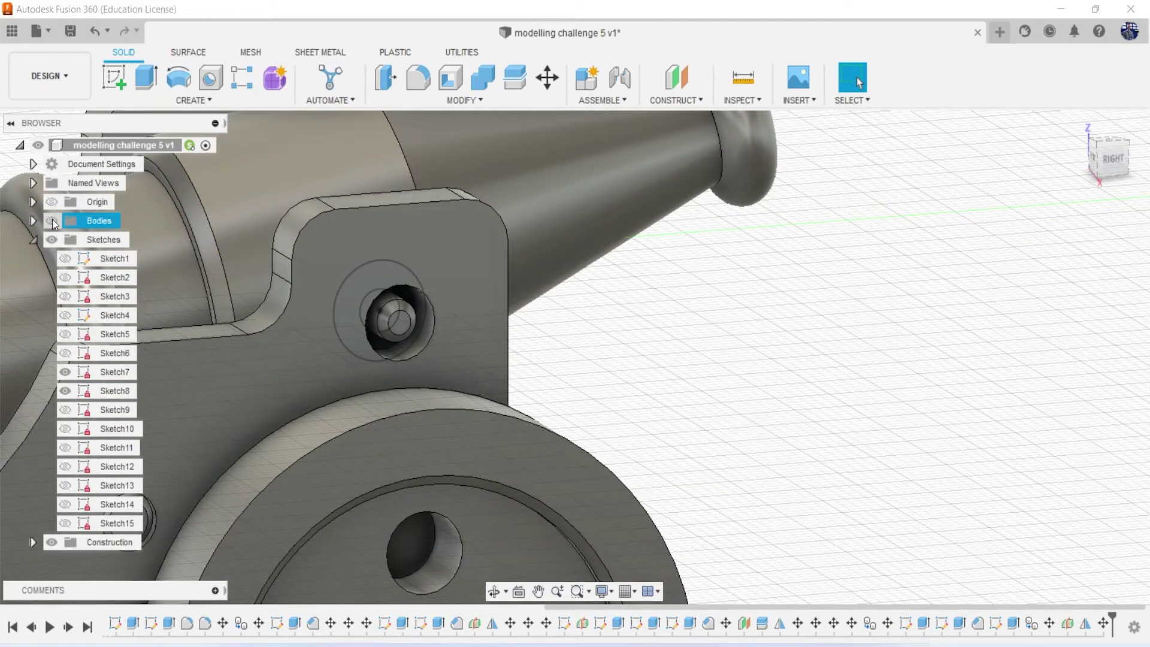
pyautogui.click(52, 221)
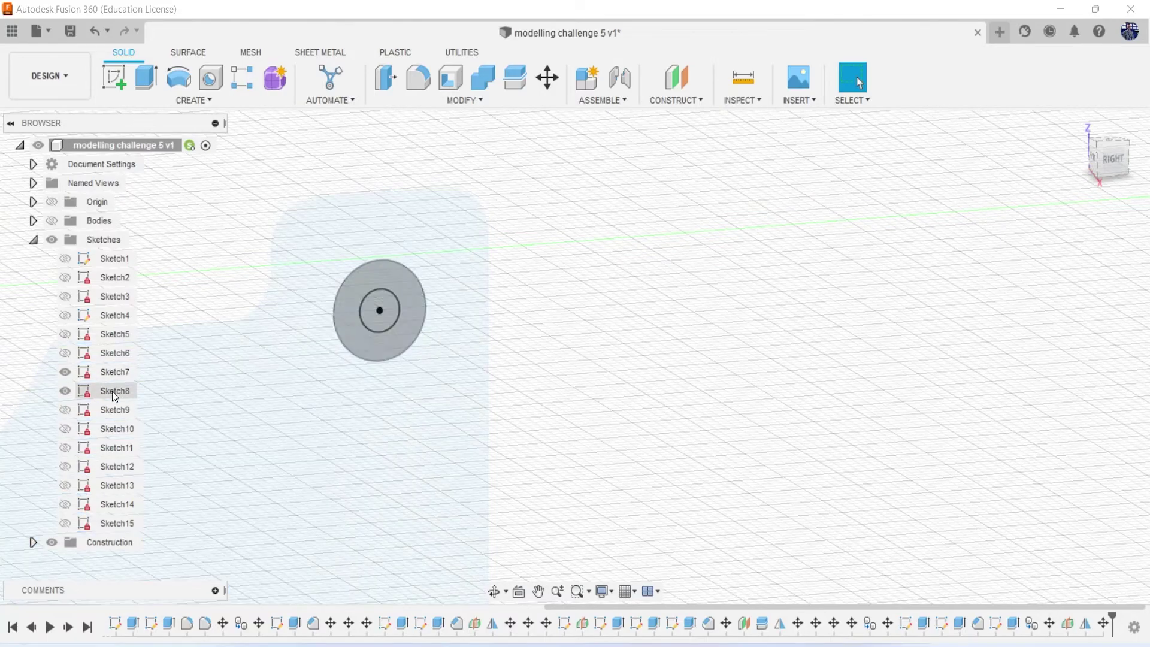
pyautogui.rightClick(115, 391)
# Change Sketch8's inner circle diameter from 3.65 mm to 6.3 mm, checking the reference drawing
pyautogui.click(157, 442)
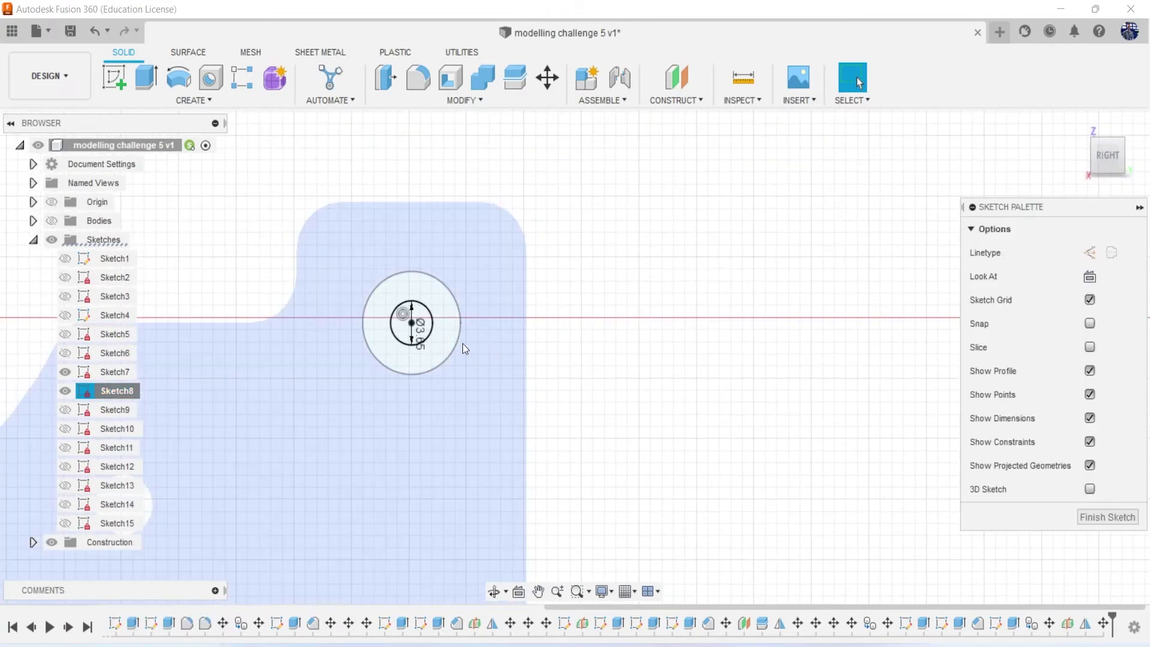
pyautogui.scroll(2, 433, 347)
pyautogui.scroll(2, 419, 338)
pyautogui.scroll(2, 418, 337)
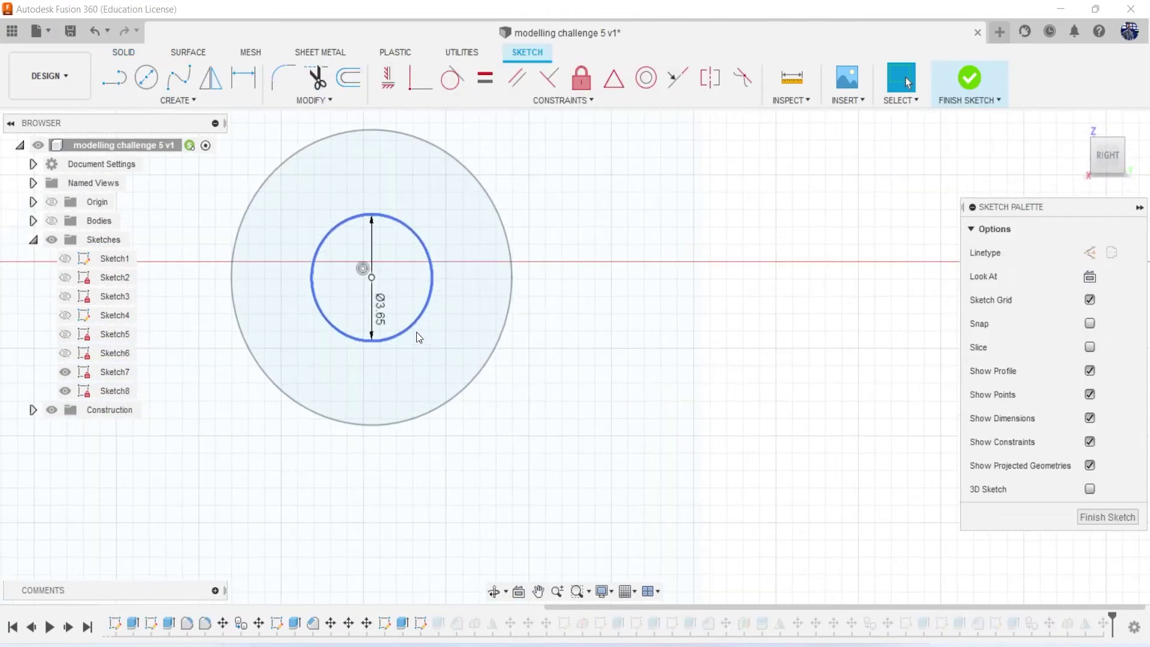
pyautogui.moveTo(415, 332)
pyautogui.mouseDown()
pyautogui.moveTo(645, 547)
pyautogui.moveTo(658, 606)
pyautogui.mouseUp()
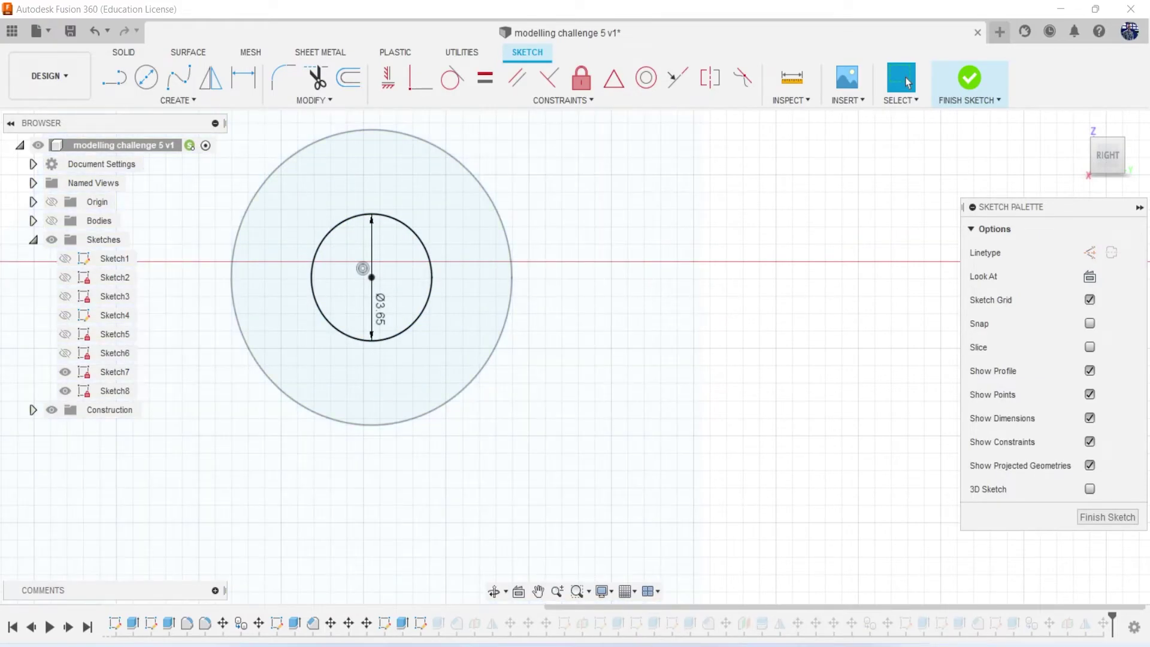
pyautogui.hotkey('alt', 'Tab')
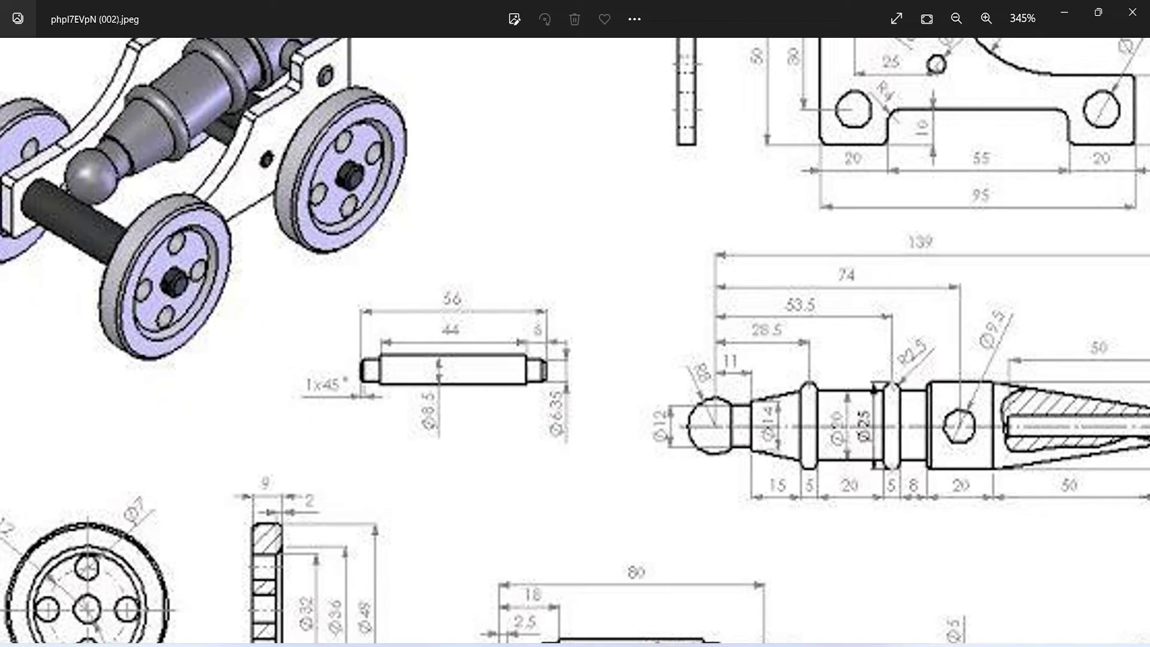
pyautogui.hotkey('alt', 'Tab')
pyautogui.doubleClick(378, 319)
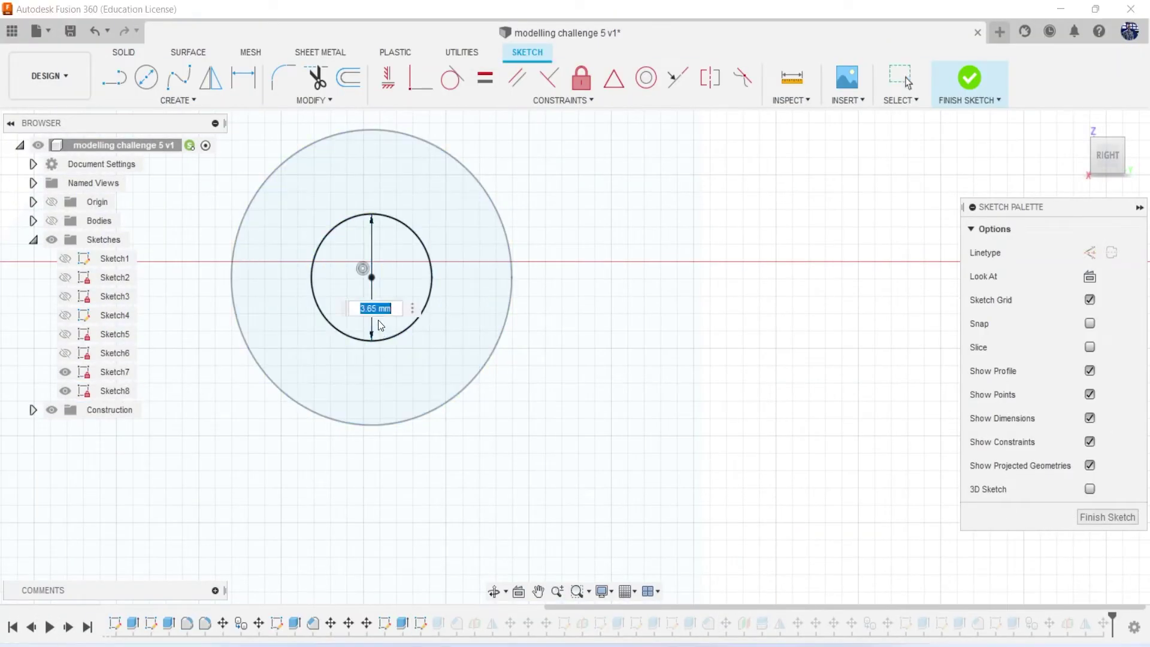
pyautogui.write('6.3')
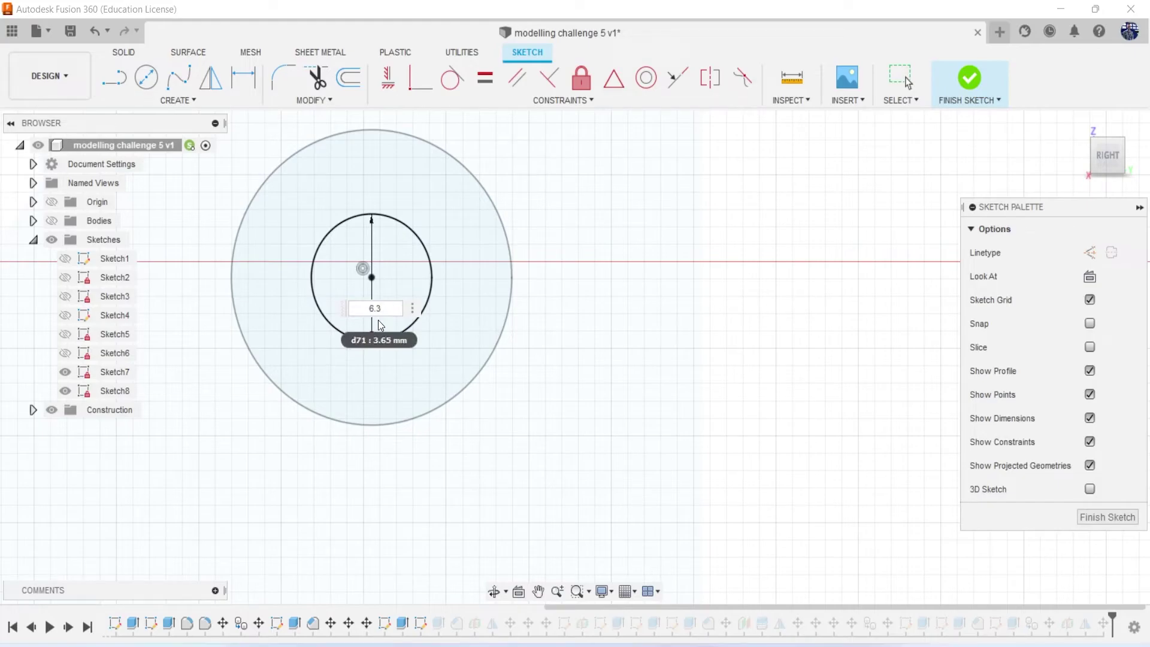
pyautogui.press('Return')
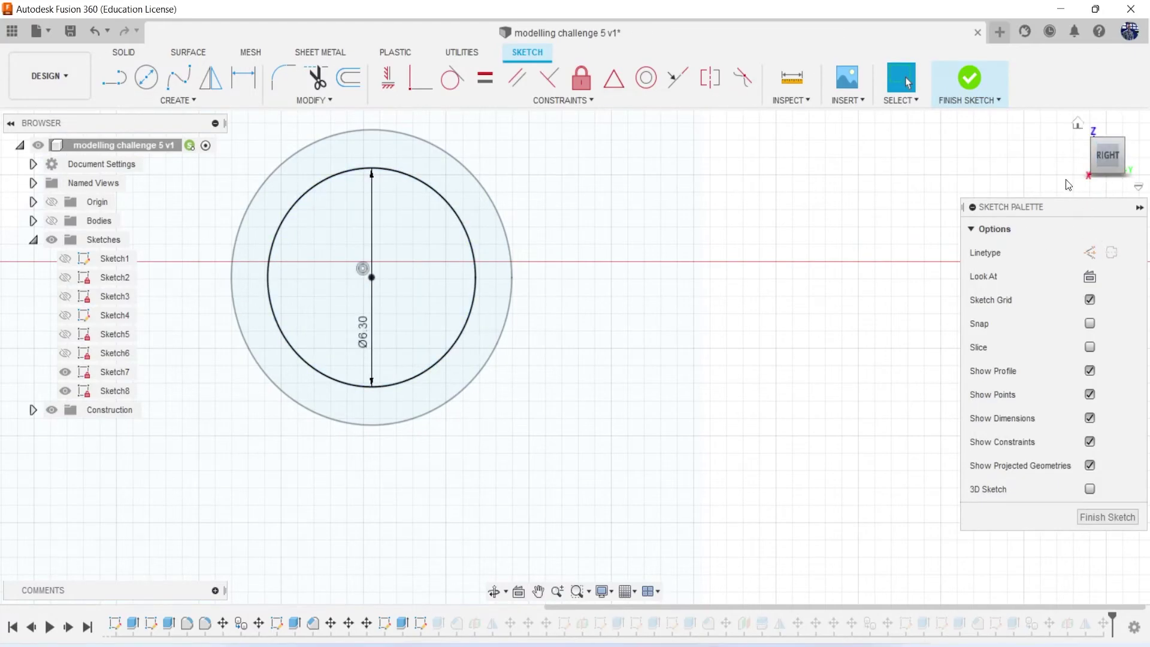
pyautogui.click(971, 84)
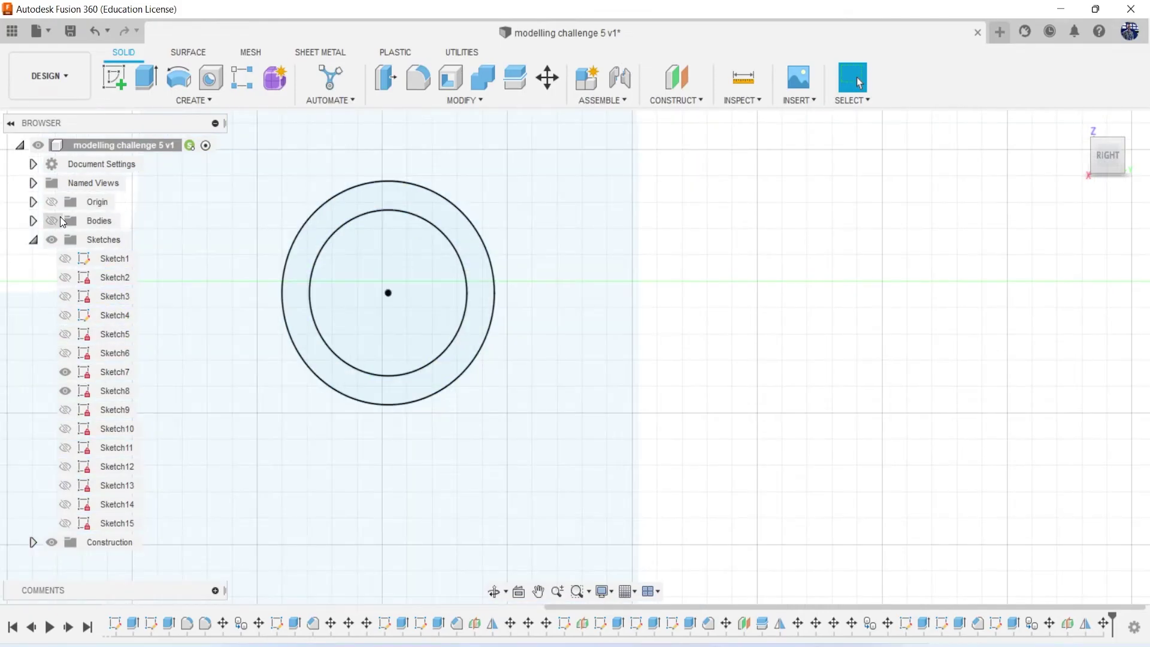
# Show the cannon bodies again and orbit around to inspect the widened hole
pyautogui.click(52, 221)
pyautogui.scroll(-5, 193, 290)
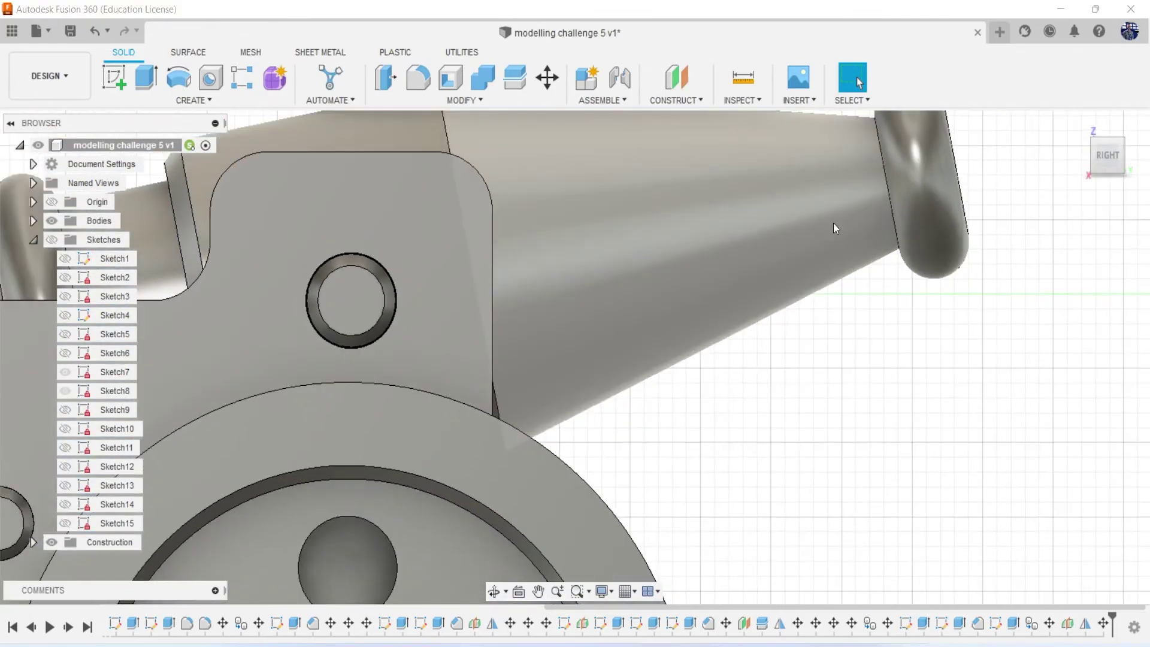
pyautogui.moveTo(1082, 154)
pyautogui.keyDown('shift'); pyautogui.mouseDown(button='middle')
pyautogui.moveTo(699, 383)
pyautogui.moveTo(754, 262)
pyautogui.moveTo(867, 239)
pyautogui.mouseUp(button='middle'); pyautogui.keyUp('shift')
pyautogui.scroll(-5, 698, 384)
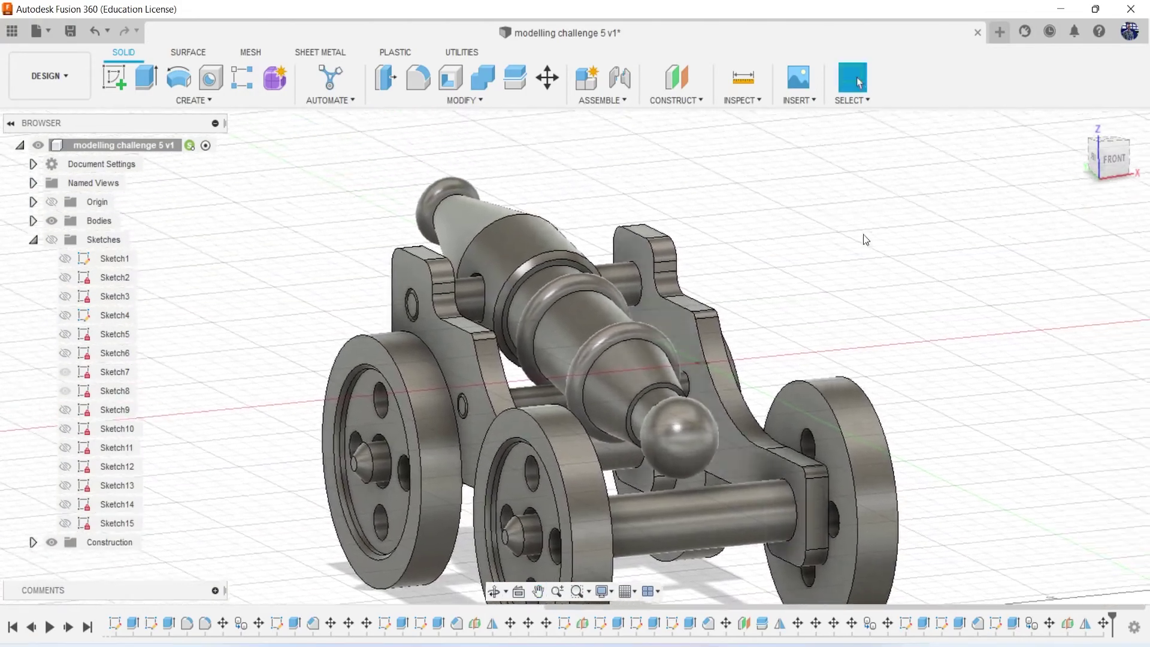
pyautogui.keyDown('shift'); pyautogui.moveTo(1077, 155); pyautogui.dragTo(859, 83, button='middle'); pyautogui.keyUp('shift')
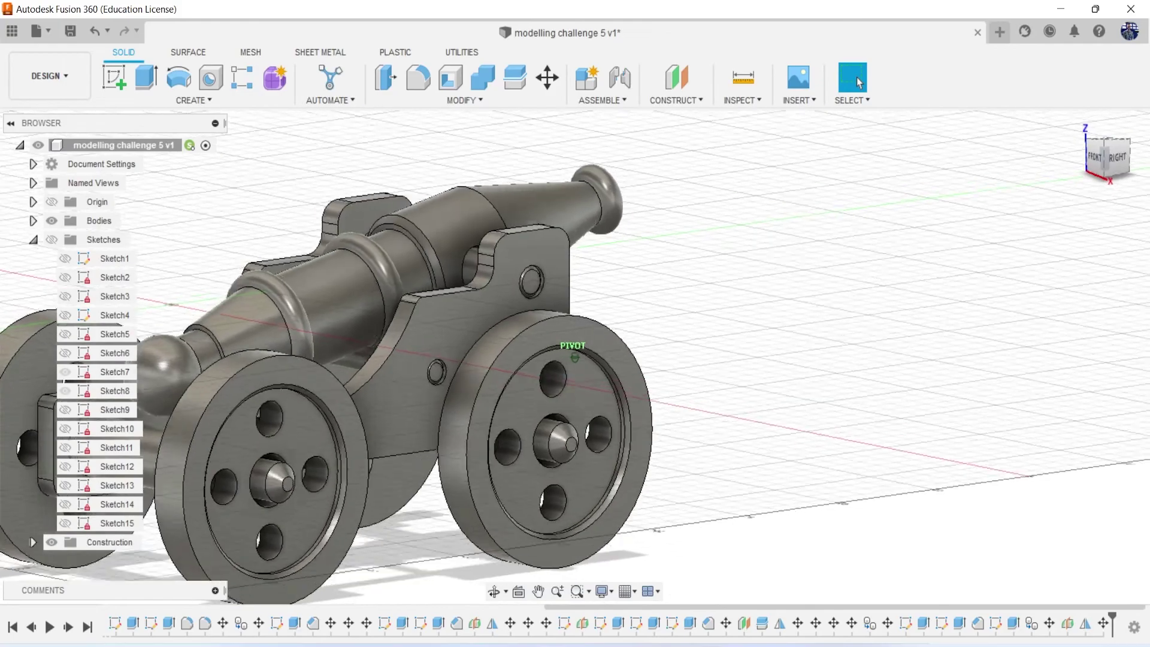
pyautogui.keyDown('shift'); pyautogui.moveTo(574, 357); pyautogui.dragTo(535, 364, button='middle'); pyautogui.keyUp('shift')
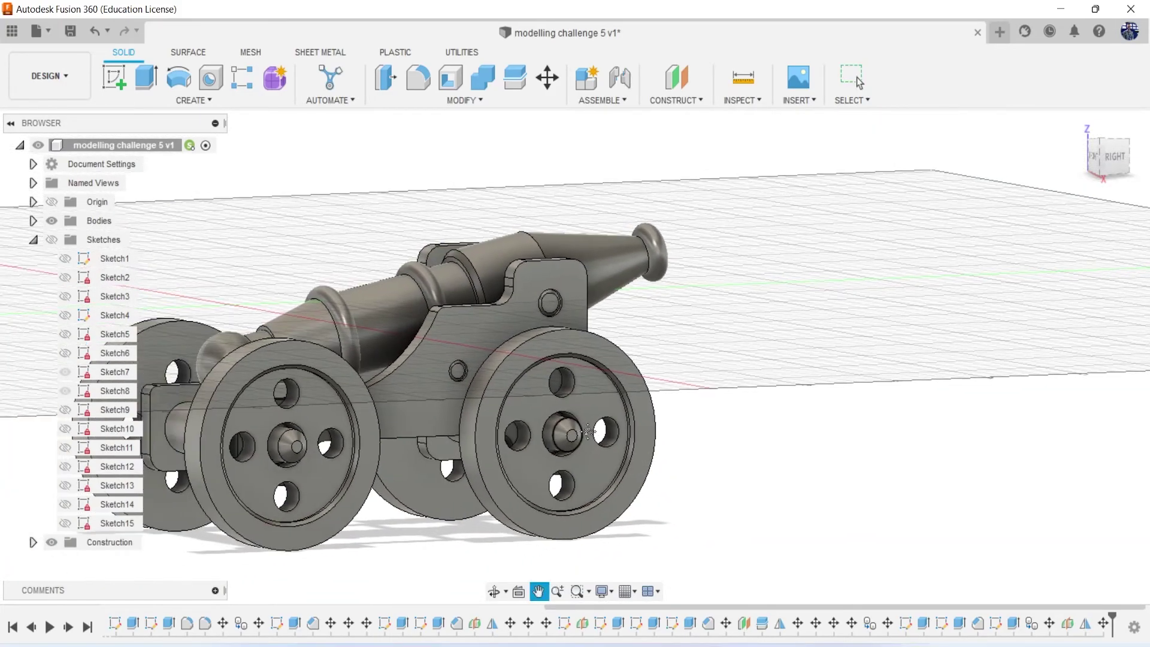
pyautogui.keyDown('shift'); pyautogui.moveTo(535, 363); pyautogui.dragTo(716, 422, button='middle'); pyautogui.keyUp('shift')
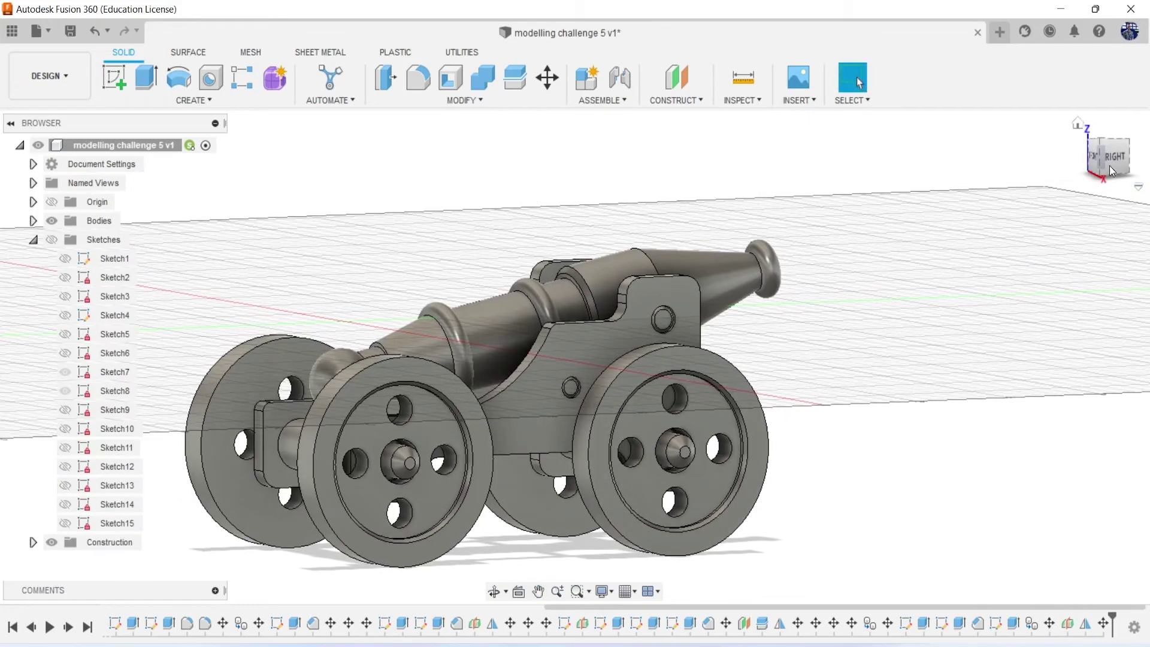
pyautogui.click(1076, 126)
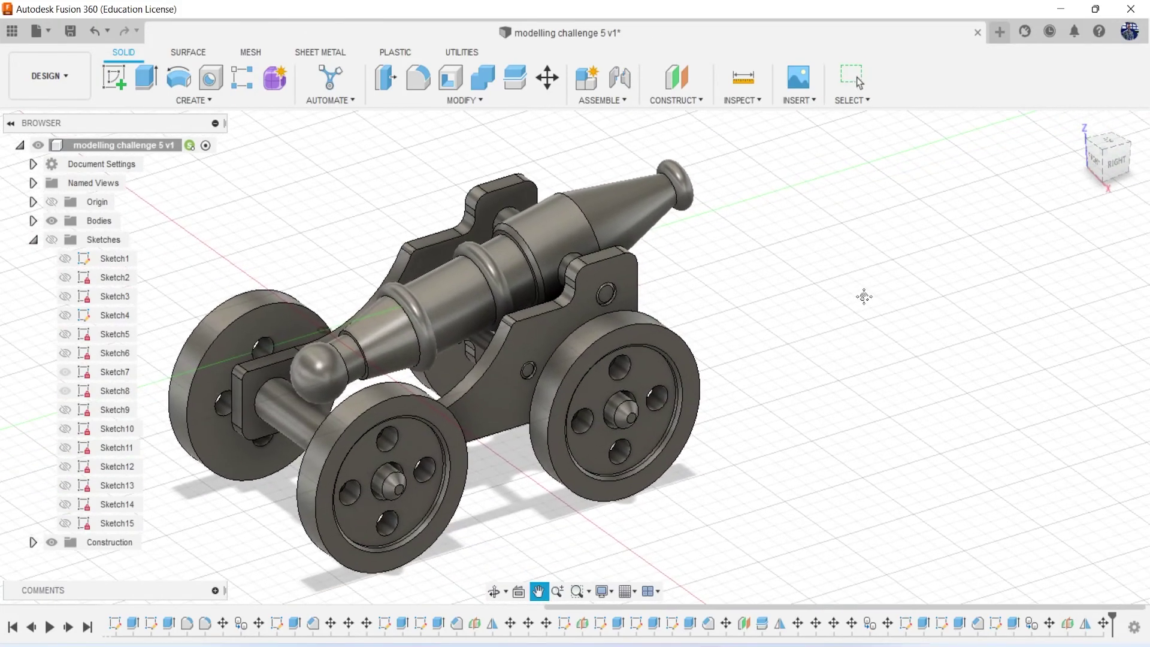
pyautogui.moveTo(1060, 162)
pyautogui.keyDown('shift'); pyautogui.mouseDown(button='middle')
pyautogui.moveTo(1075, 151)
pyautogui.moveTo(1138, 153)
pyautogui.moveTo(1090, 180)
pyautogui.mouseUp(button='middle'); pyautogui.keyUp('shift')
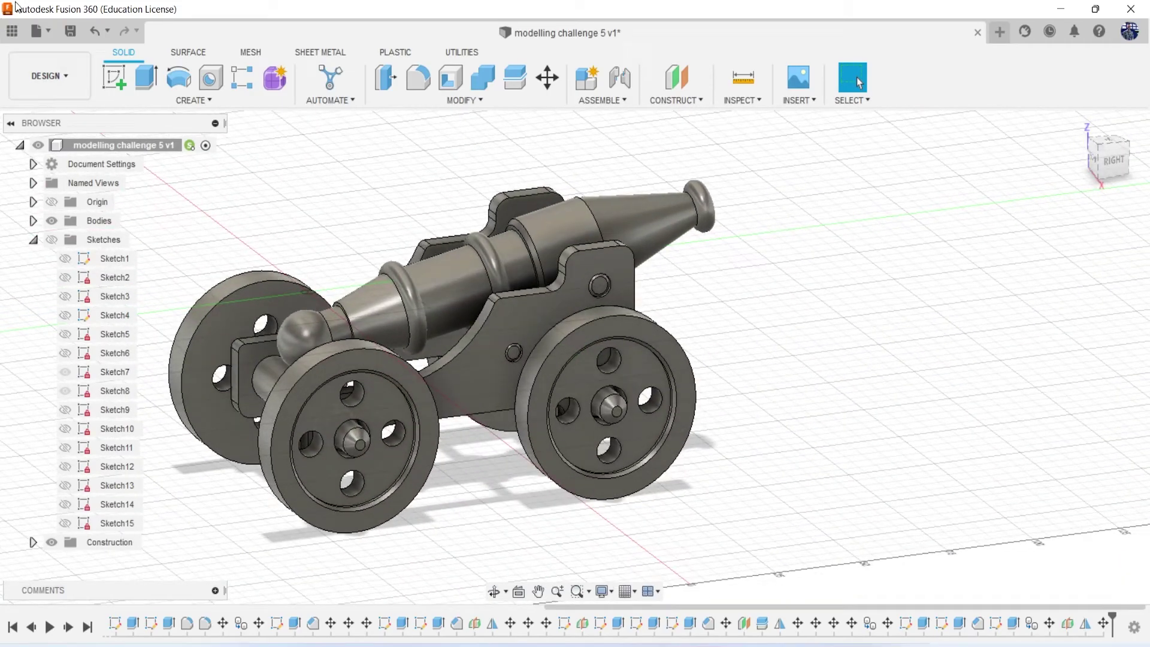
# Save the design as version 2 and return to the home view
pyautogui.click(70, 31)
pyautogui.click(560, 366)
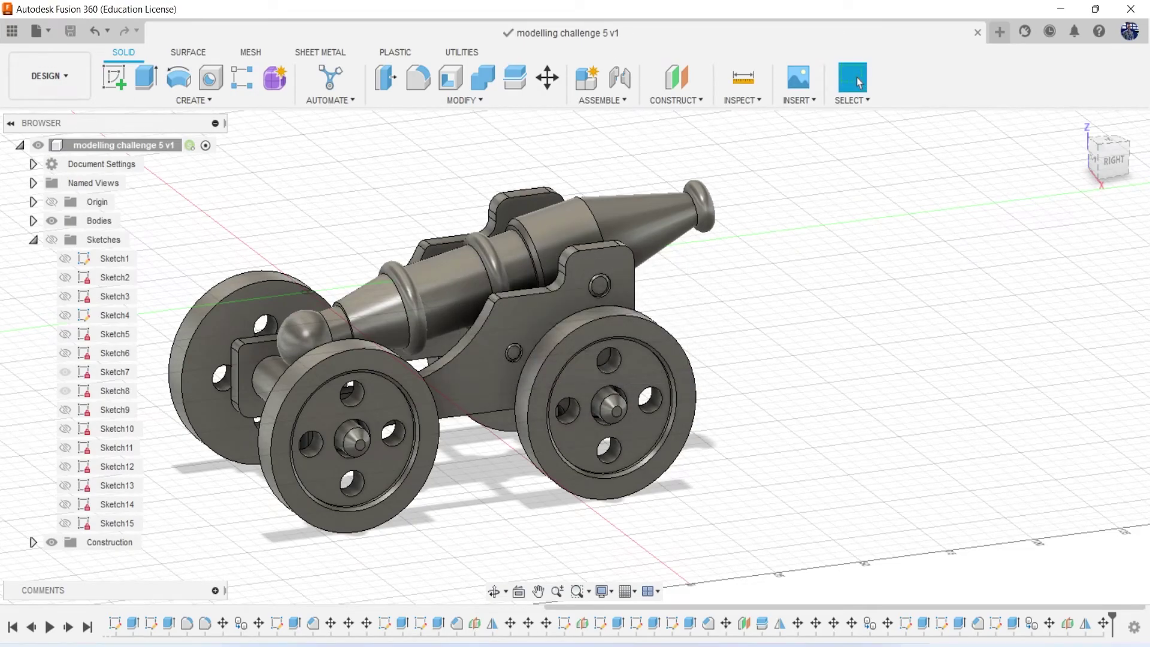
pyautogui.click(1076, 122)
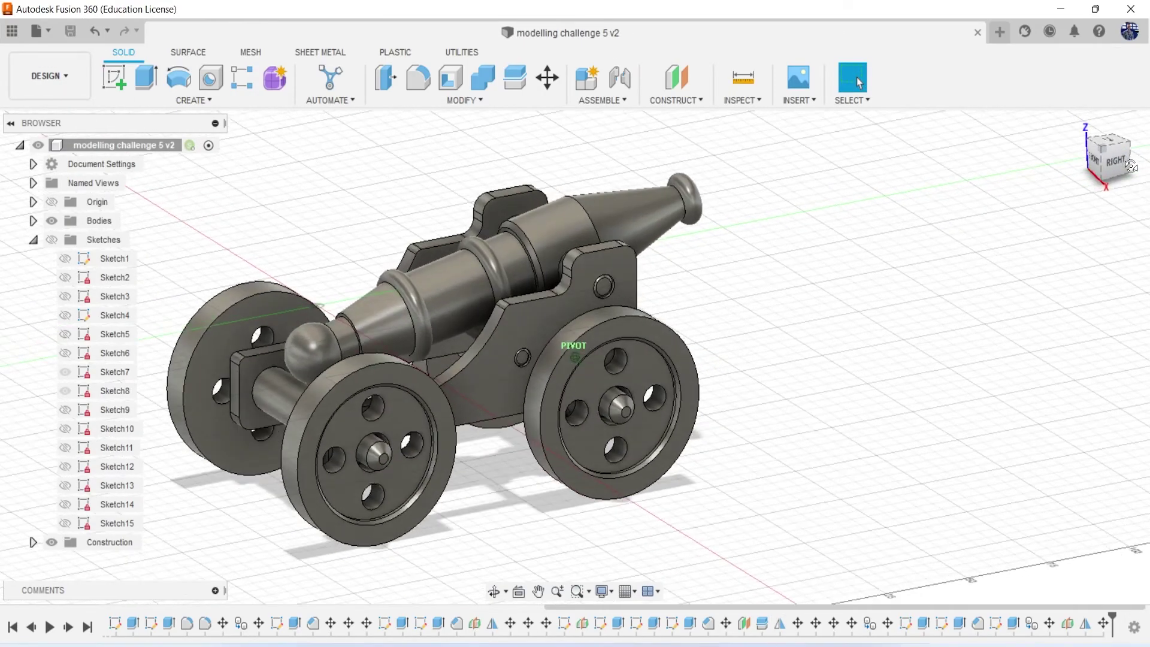
pyautogui.hotkey('alt', 'Tab')
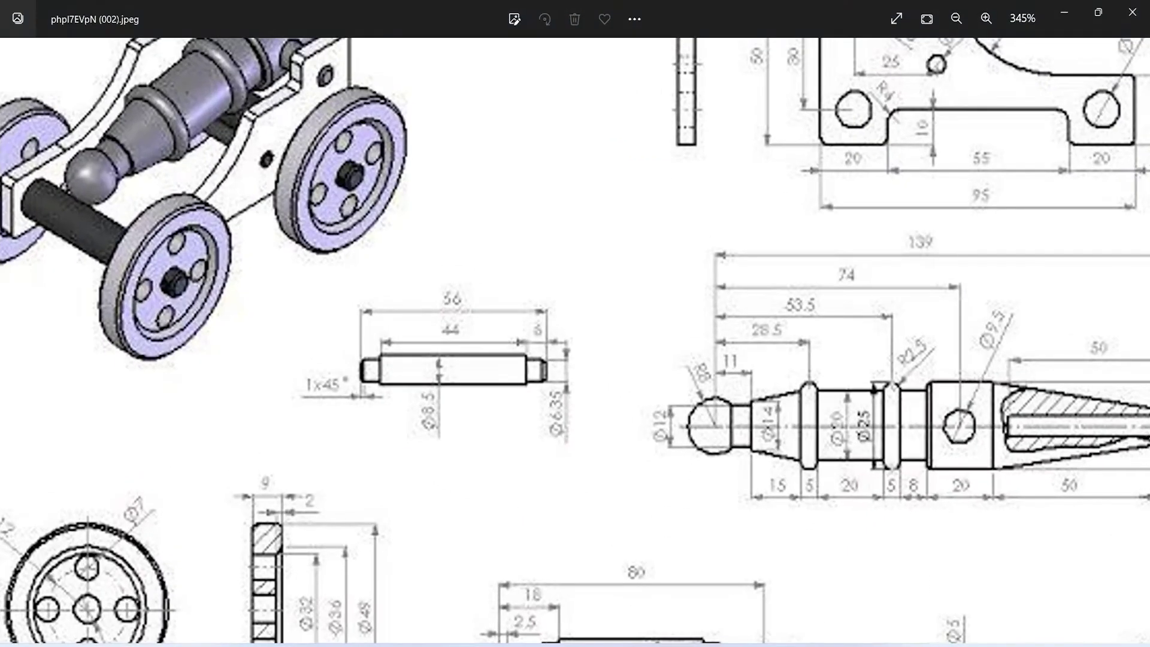
pyautogui.scroll(-3, 483, 454)
pyautogui.scroll(-2, 395, 381)
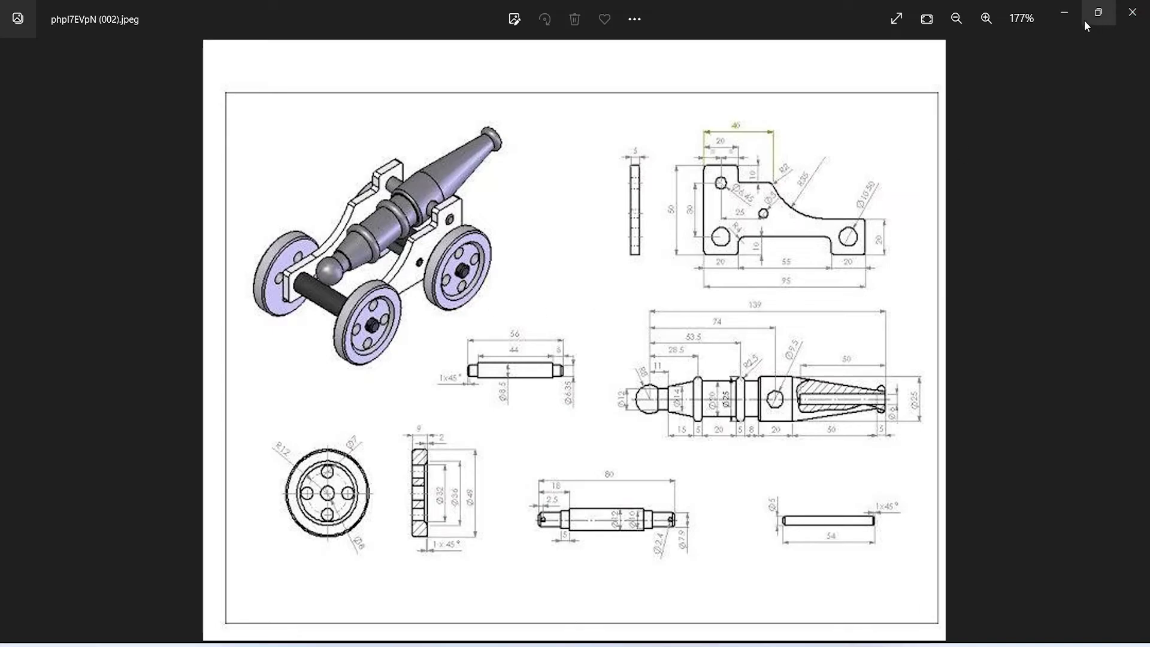
pyautogui.click(1064, 12)
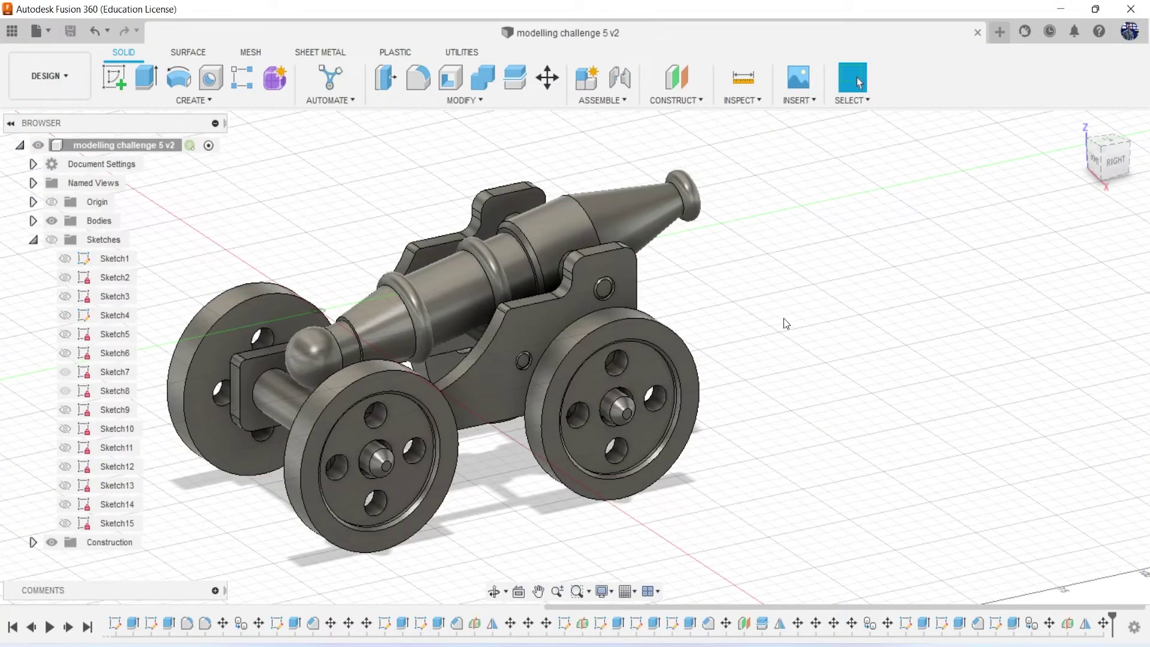
# Open the appearance library and browse the Metal iron finishes
pyautogui.press('a')
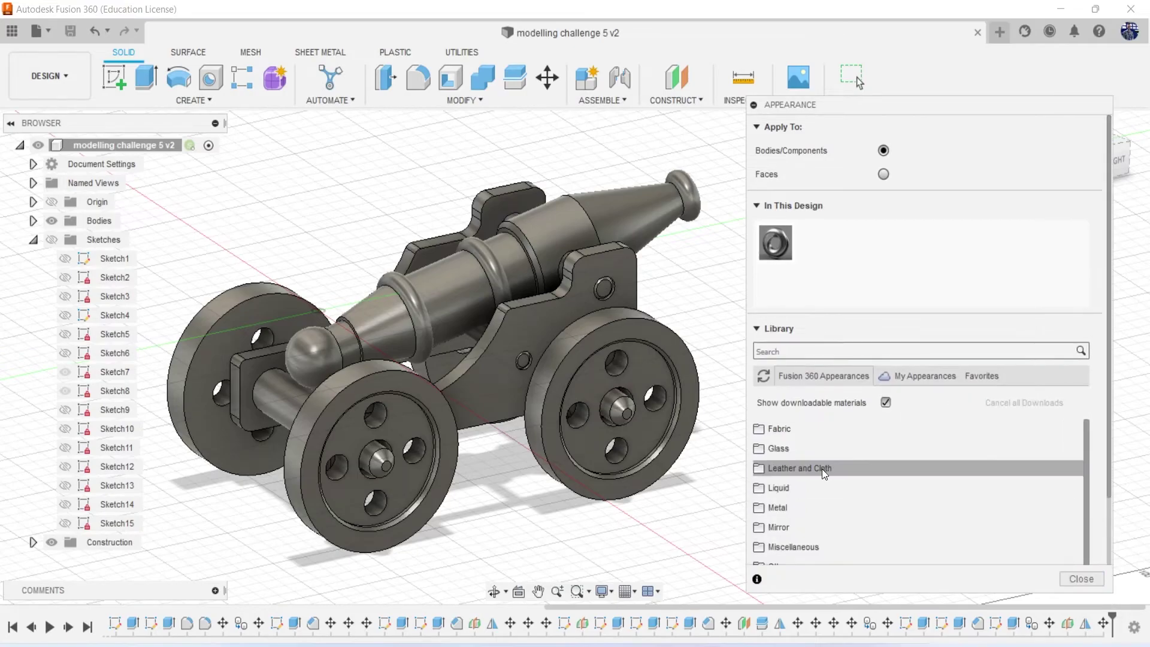
pyautogui.scroll(-3, 822, 469)
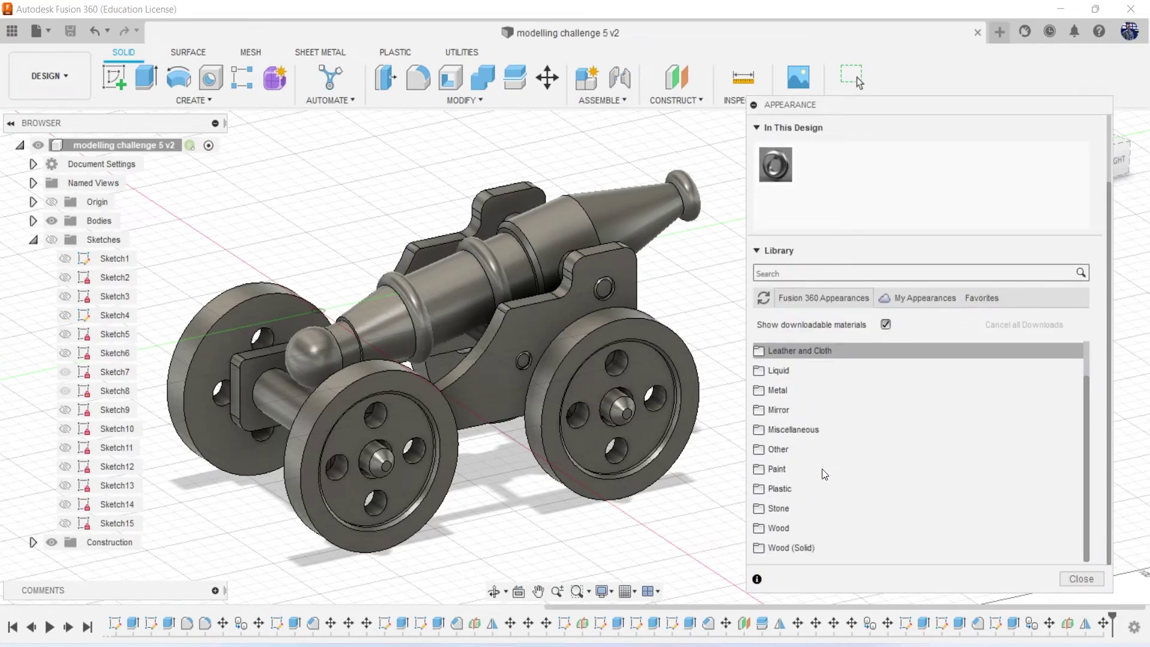
pyautogui.click(799, 395)
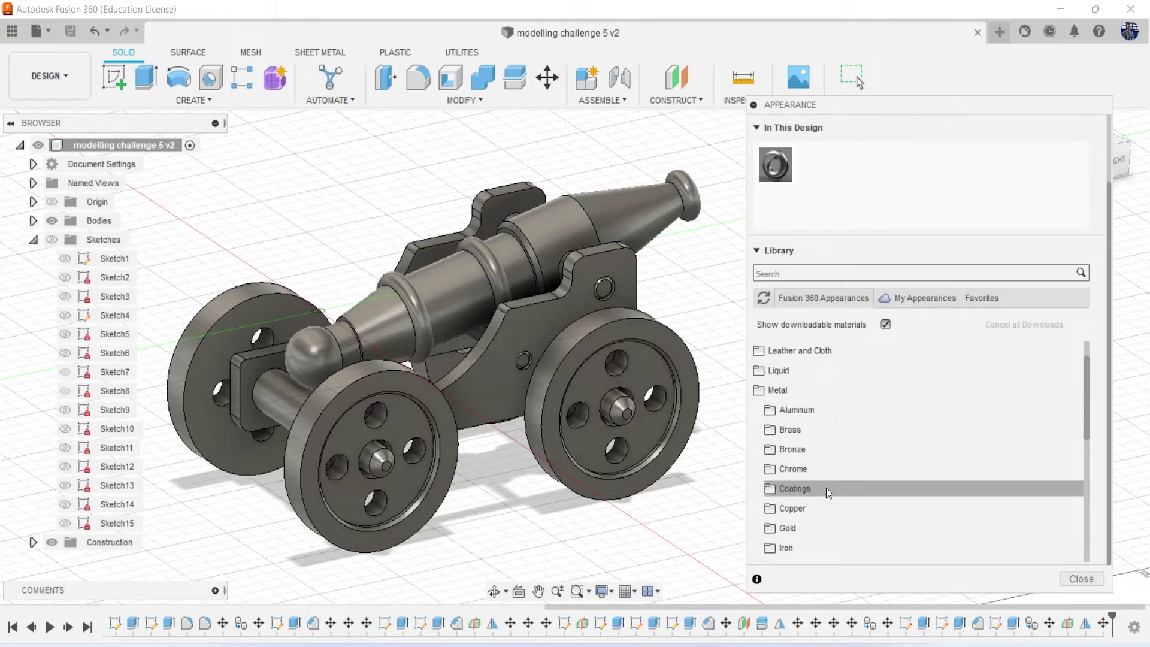
pyautogui.scroll(-1, 826, 500)
pyautogui.click(790, 488)
pyautogui.scroll(-1, 802, 461)
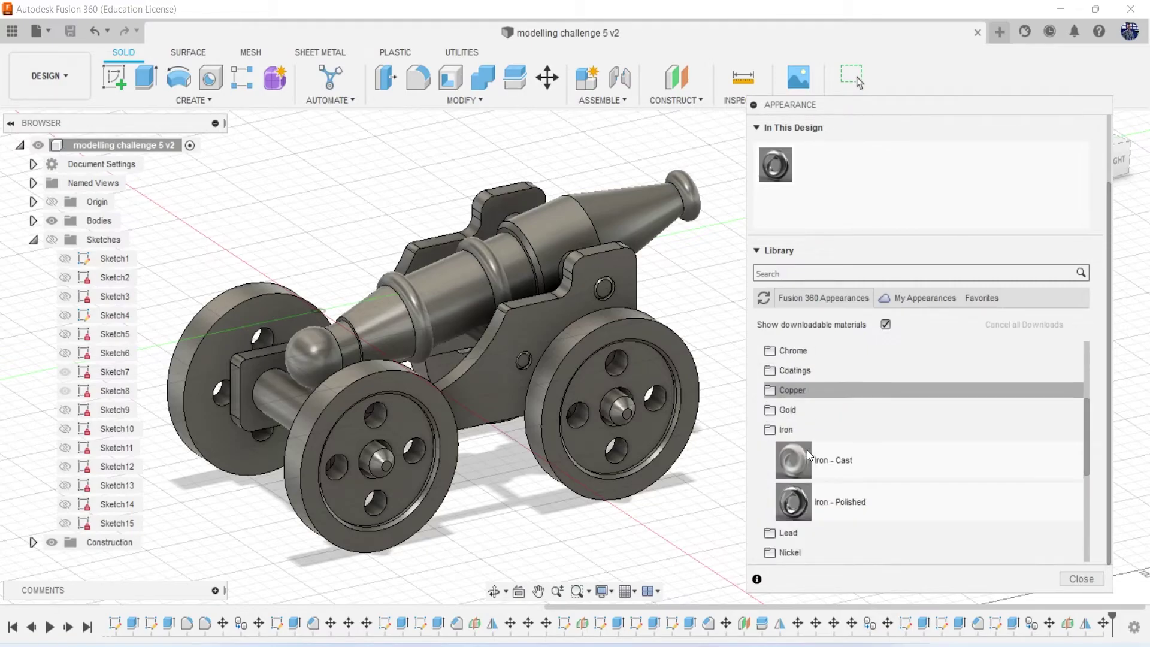
pyautogui.click(811, 431)
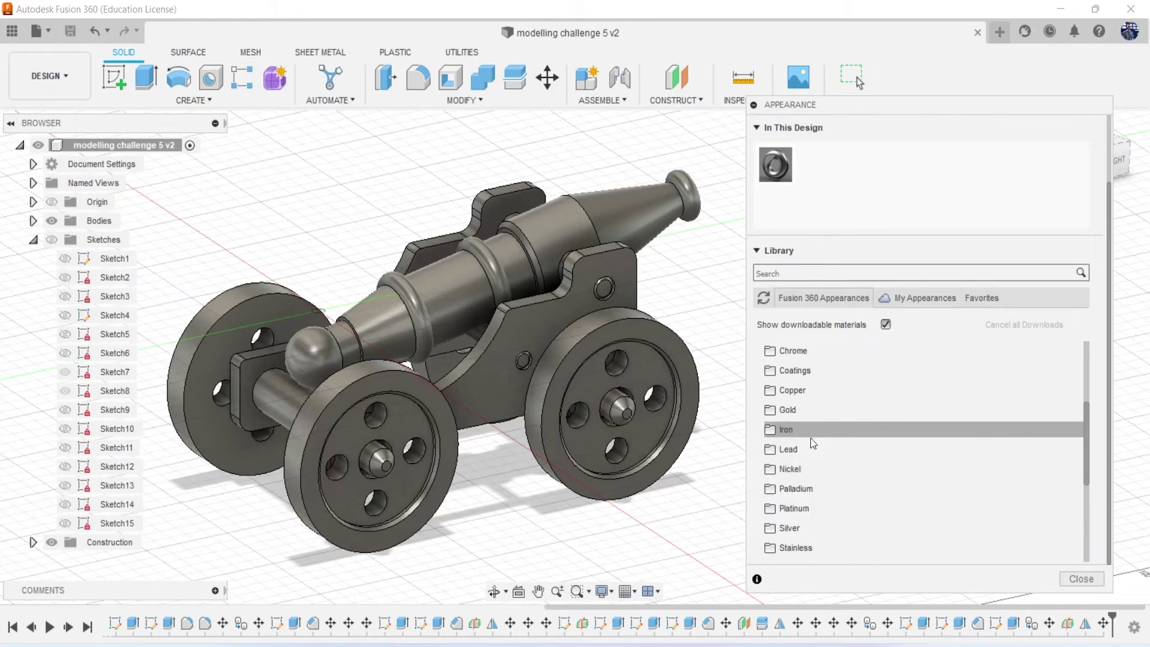
# Browse the steel appearances, then collapse them
pyautogui.scroll(-1, 822, 457)
pyautogui.click(820, 509)
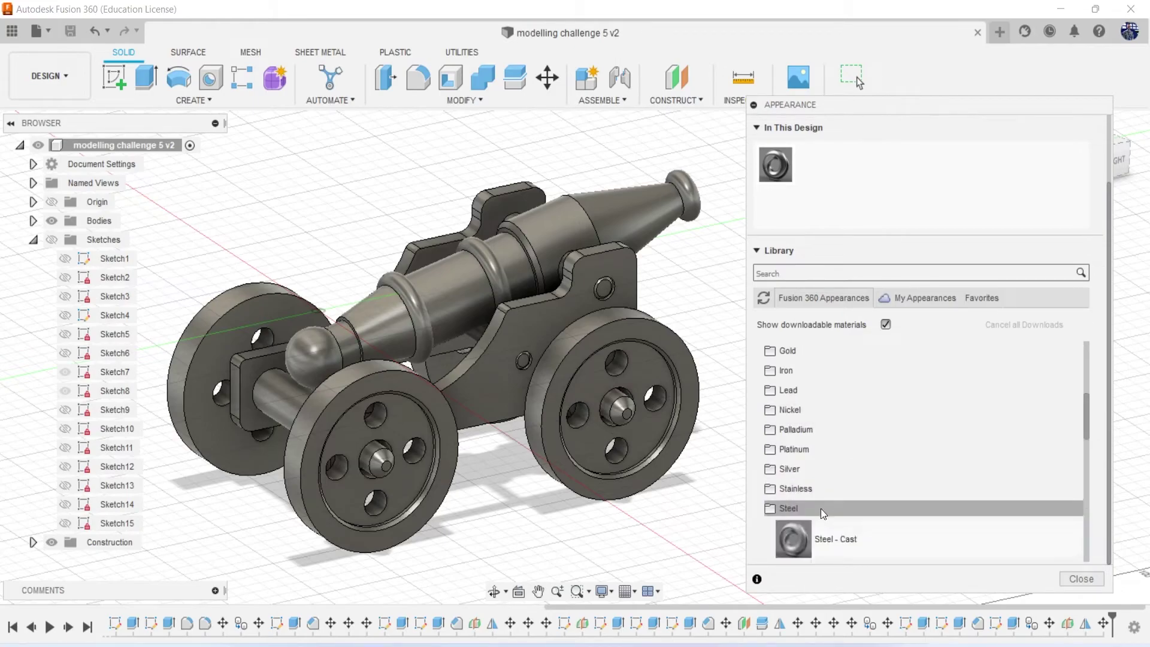
pyautogui.scroll(-1, 856, 503)
pyautogui.scroll(-3, 891, 497)
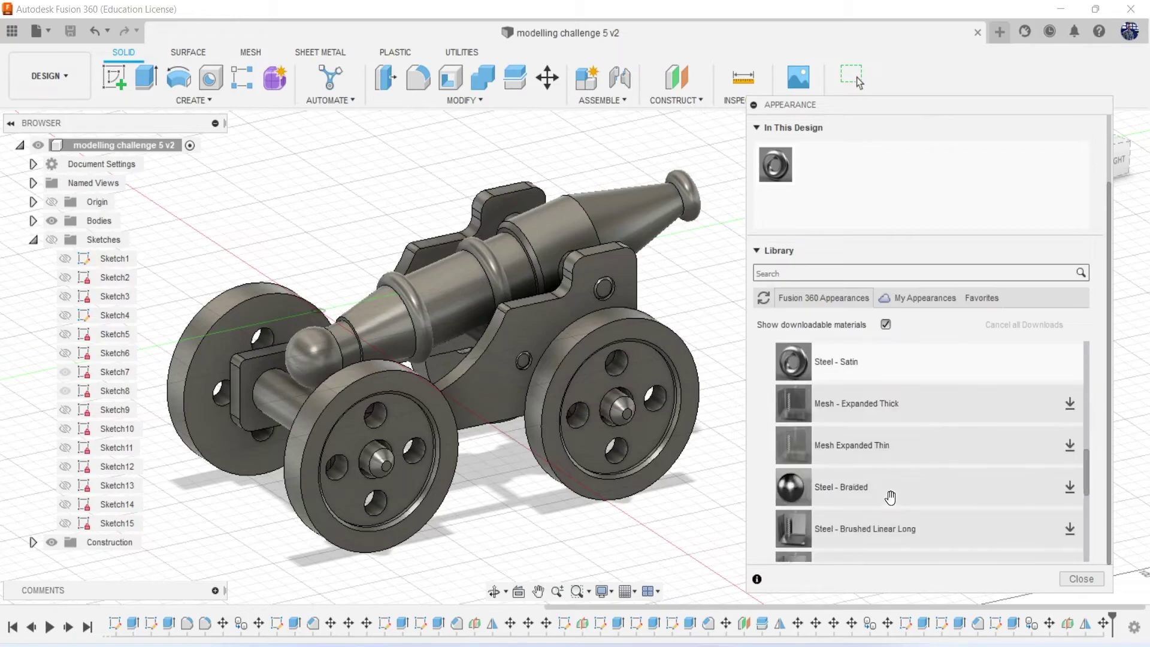
pyautogui.scroll(-1, 910, 497)
pyautogui.scroll(-1, 909, 497)
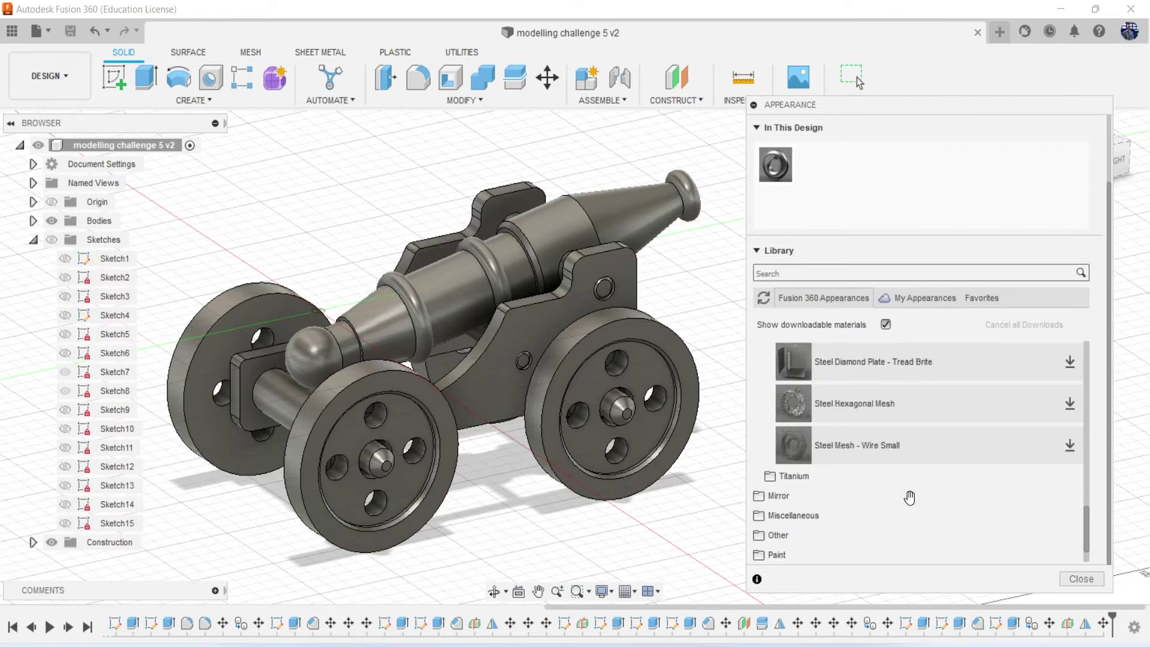
pyautogui.scroll(1, 909, 498)
pyautogui.scroll(1, 909, 496)
pyautogui.scroll(4, 910, 498)
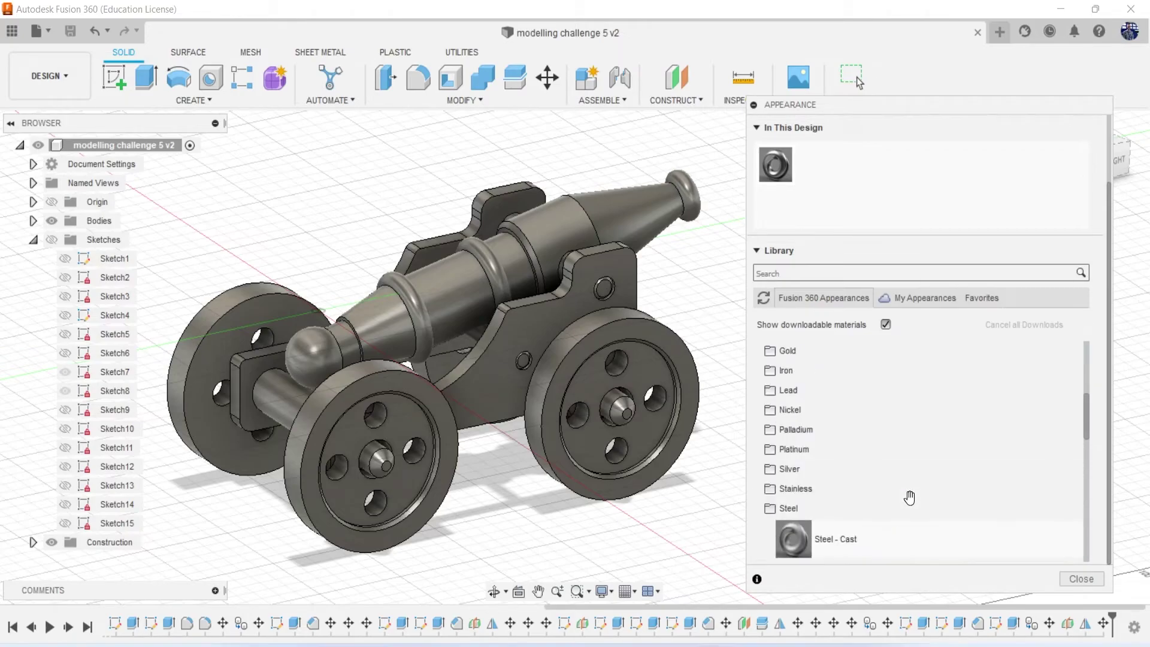
pyautogui.click(845, 509)
# Apply Paint - Metallic (Black) to the cannon barrel
pyautogui.scroll(-2, 832, 470)
pyautogui.click(819, 495)
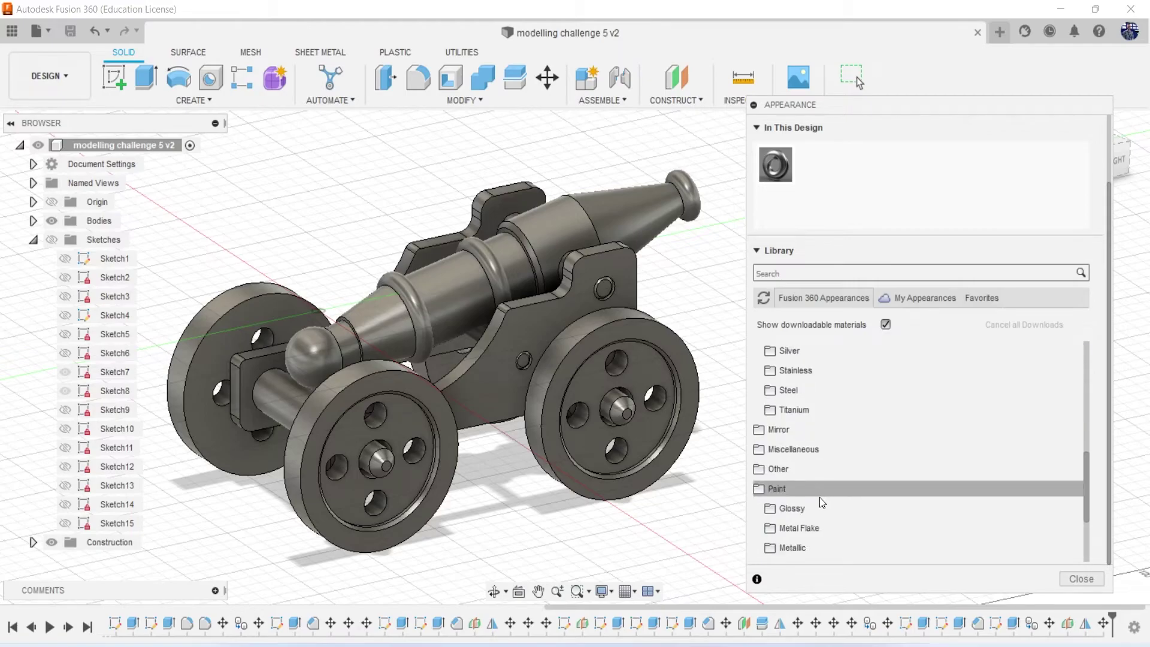
pyautogui.scroll(-1, 824, 492)
pyautogui.click(828, 487)
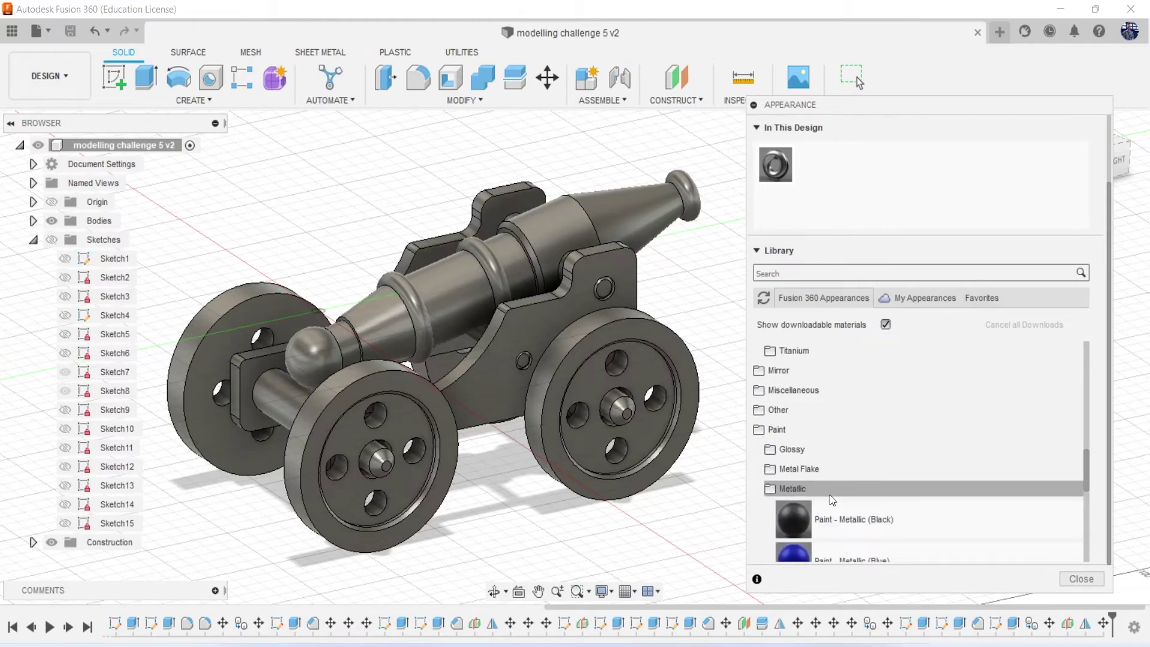
pyautogui.moveTo(795, 519); pyautogui.dragTo(592, 214)
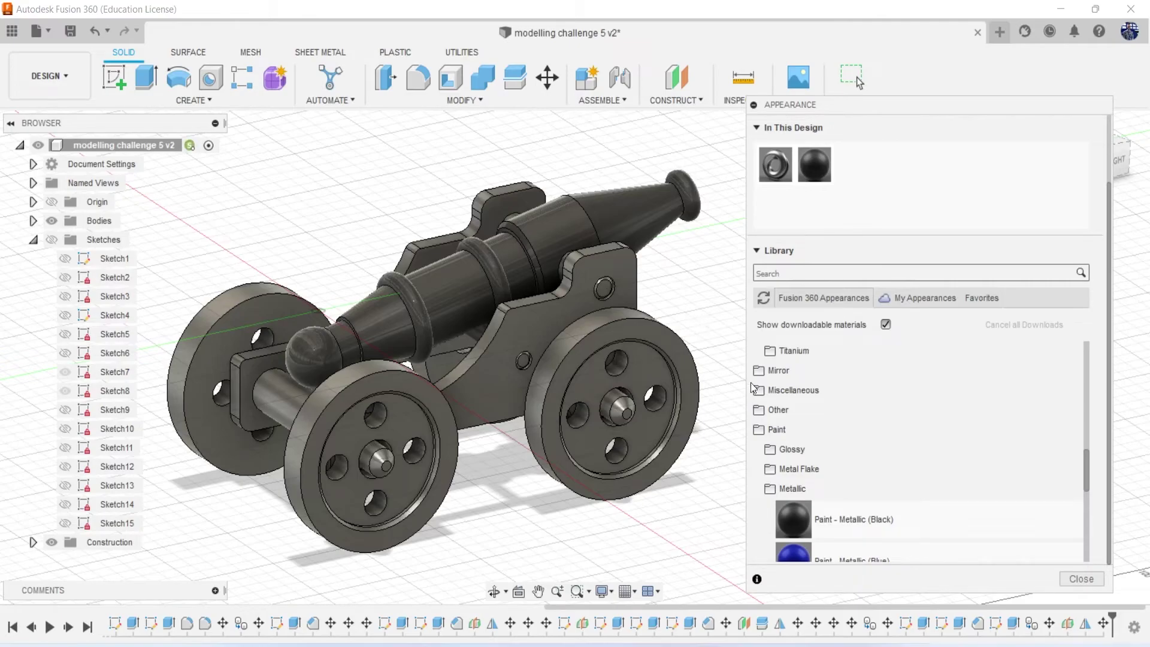
# Apply Paint - Metallic (Silver) to both carriage side plates
pyautogui.scroll(-3, 958, 486)
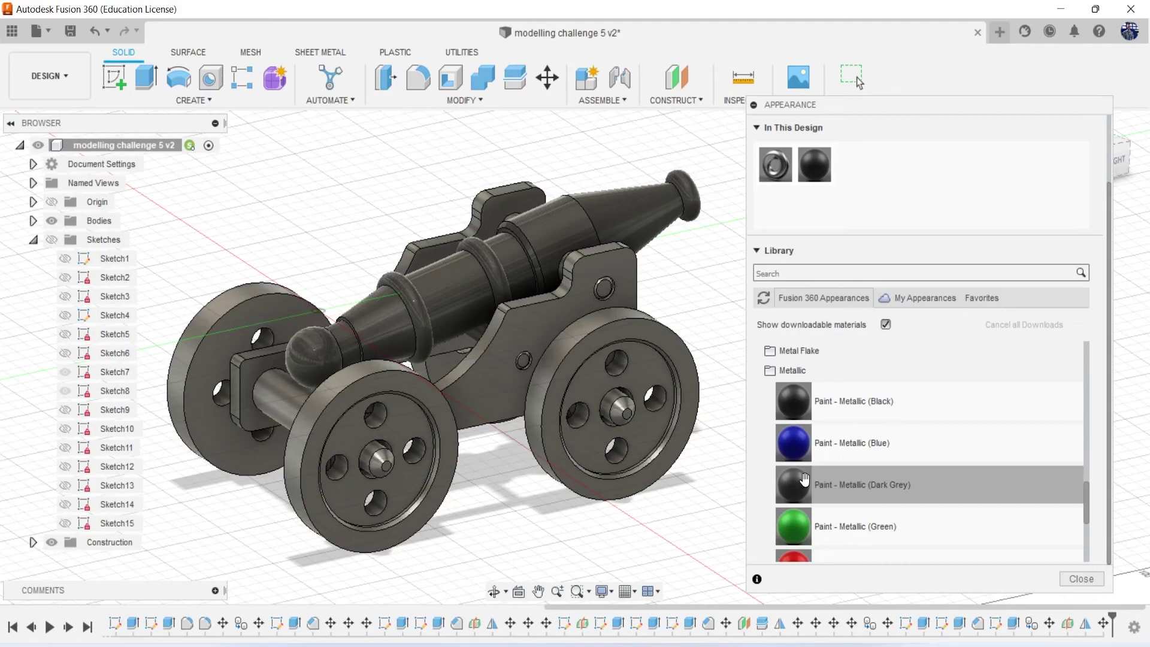
pyautogui.scroll(-2, 919, 402)
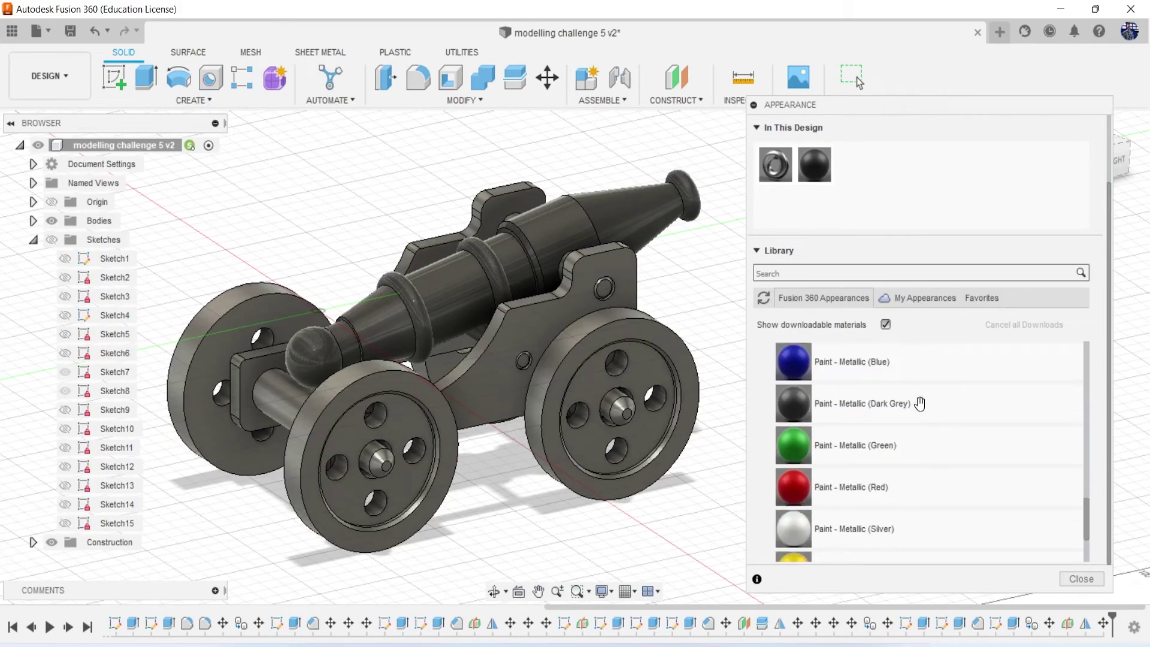
pyautogui.scroll(-3, 917, 402)
pyautogui.moveTo(916, 403); pyautogui.dragTo(583, 288)
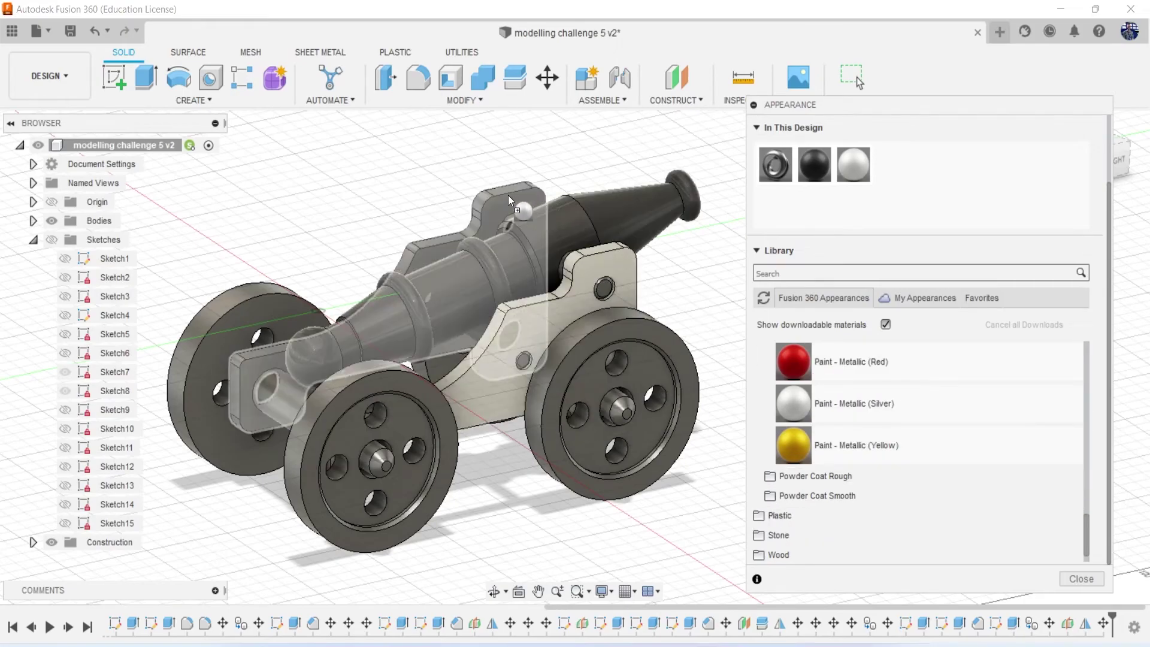
pyautogui.moveTo(732, 346); pyautogui.dragTo(509, 198)
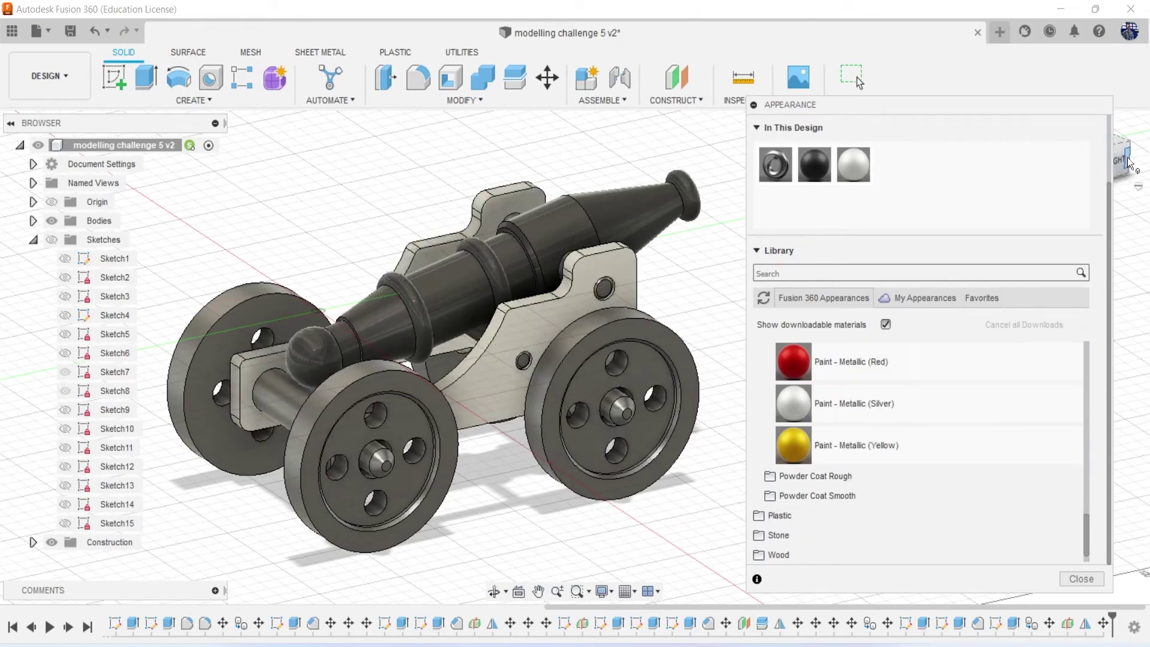
pyautogui.keyDown('shift'); pyautogui.moveTo(569, 334); pyautogui.dragTo(960, 336, button='middle'); pyautogui.keyUp('shift')
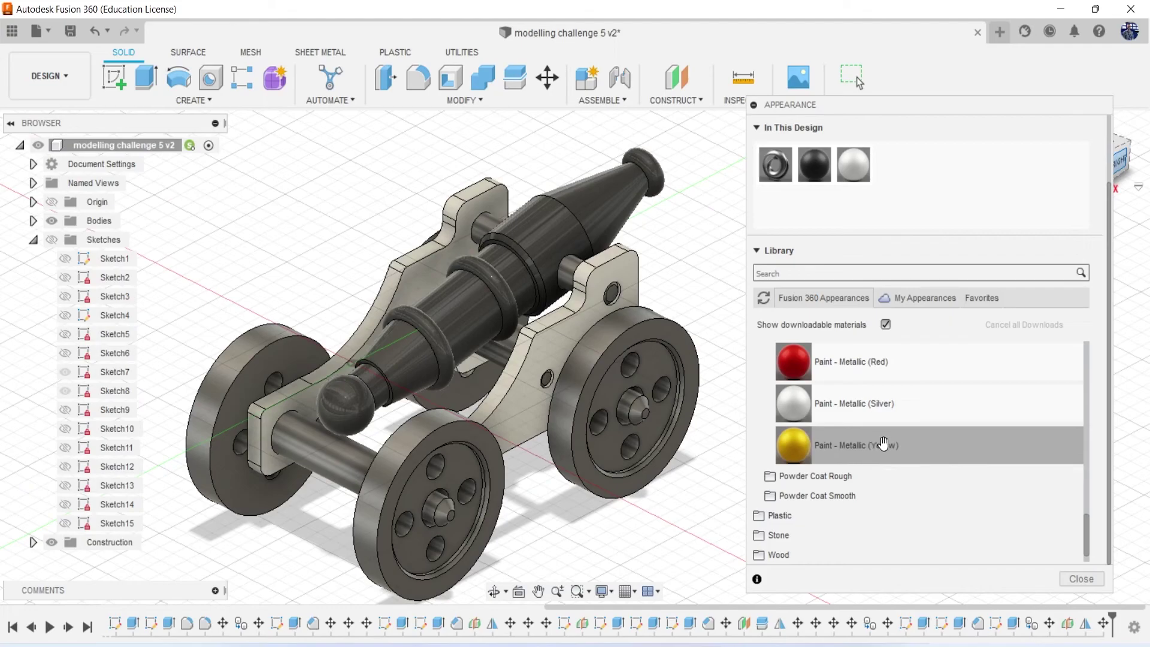
# From the front view, reapply the black metallic paint to the barrel
pyautogui.scroll(2, 884, 443)
pyautogui.scroll(2, 884, 443)
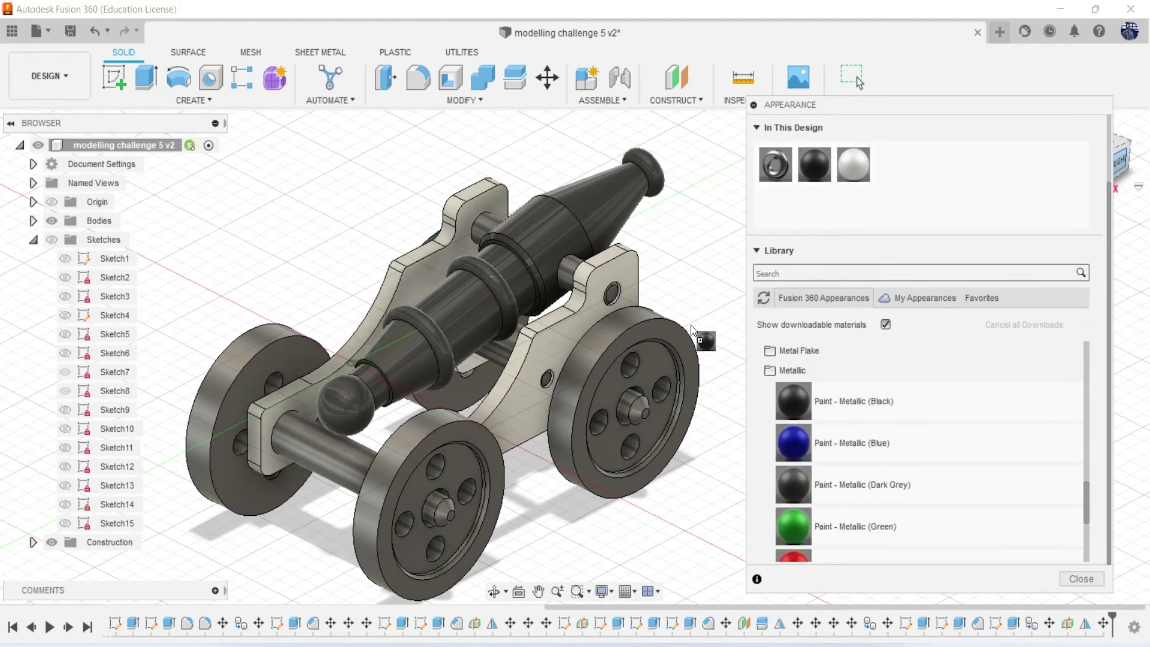
pyautogui.moveTo(815, 165)
pyautogui.mouseDown()
pyautogui.moveTo(488, 469)
pyautogui.moveTo(281, 383)
pyautogui.mouseUp()
pyautogui.click(1121, 157)
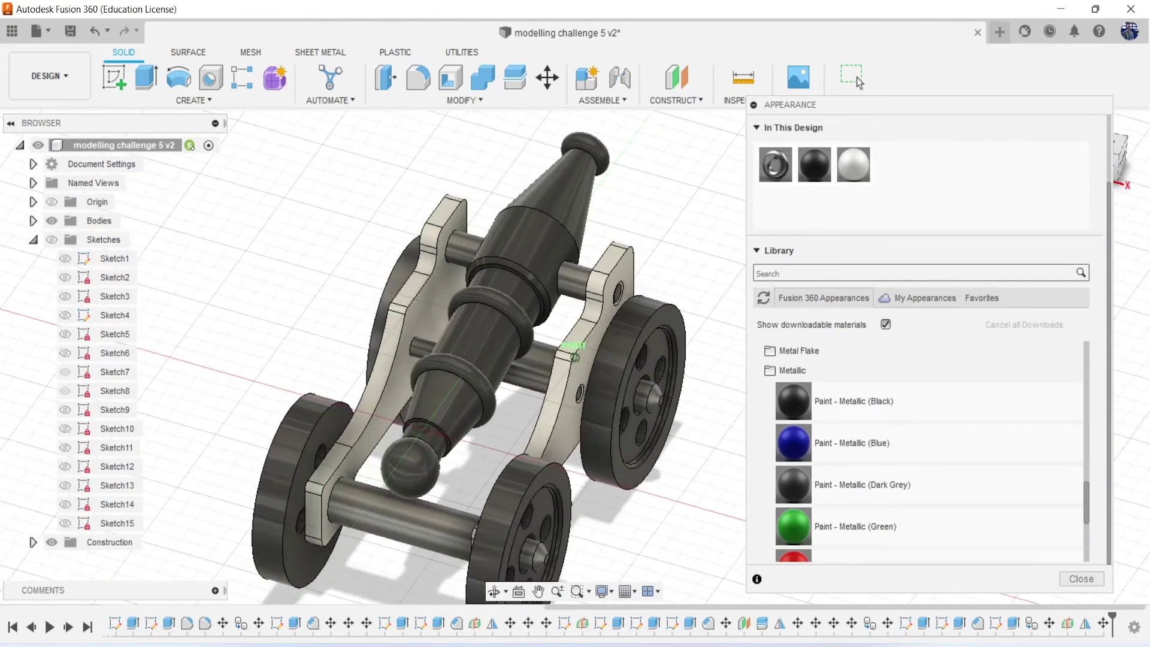
pyautogui.moveTo(814, 163); pyautogui.dragTo(516, 271)
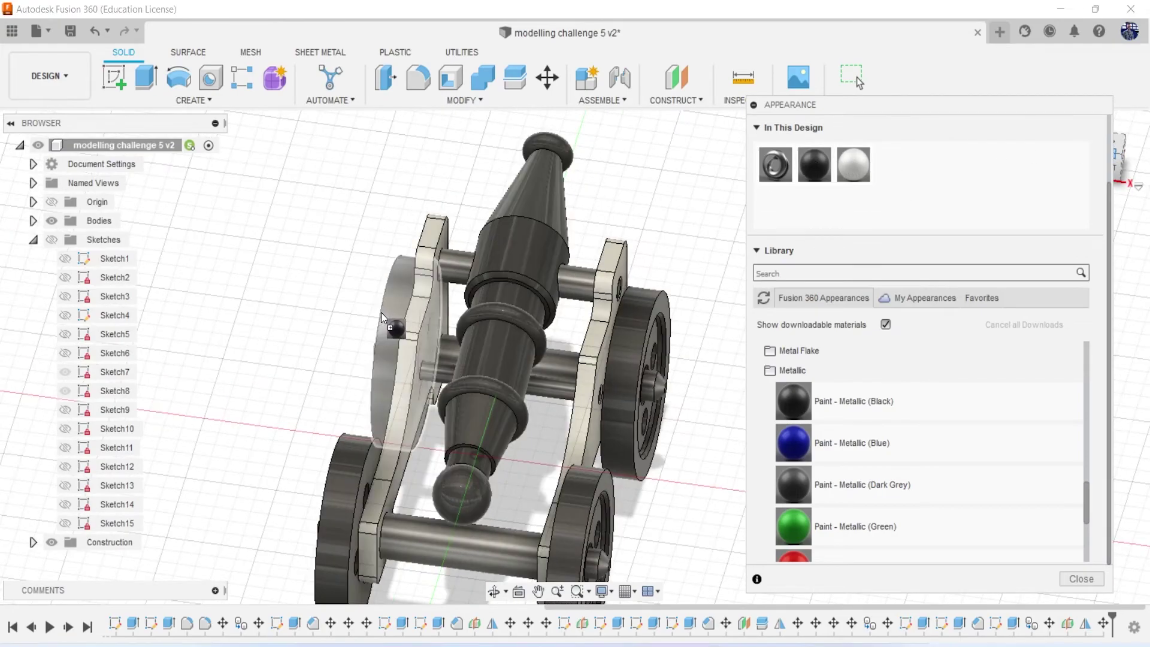
# Browse the smooth powder coat paint appearances
pyautogui.scroll(-2, 920, 480)
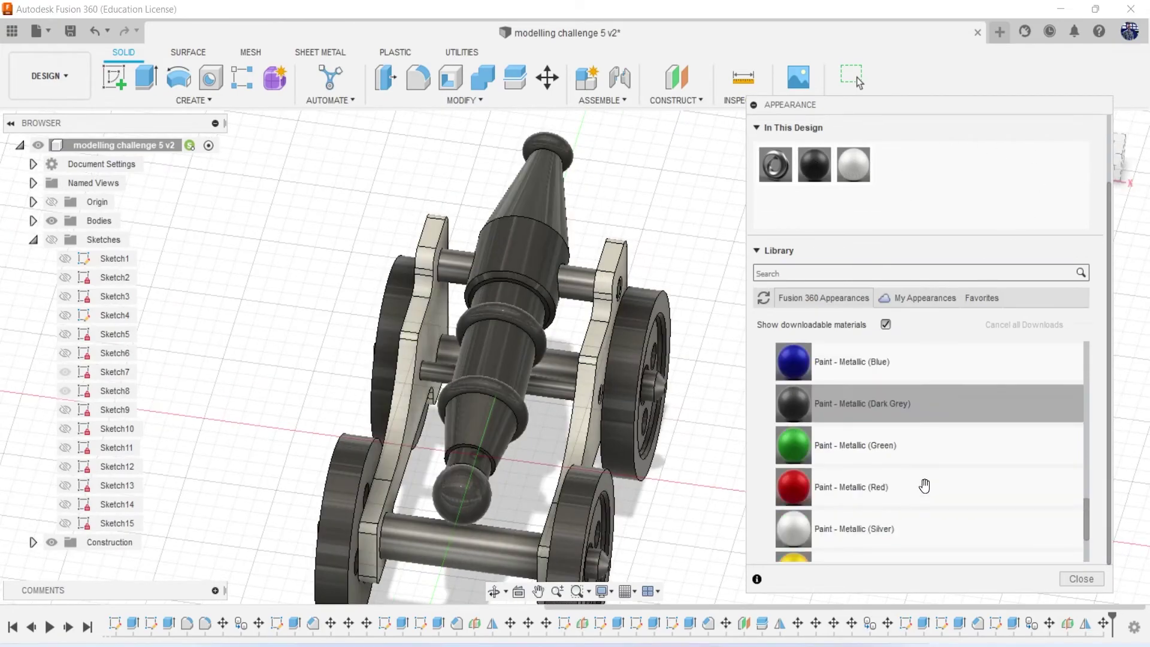
pyautogui.scroll(-3, 923, 484)
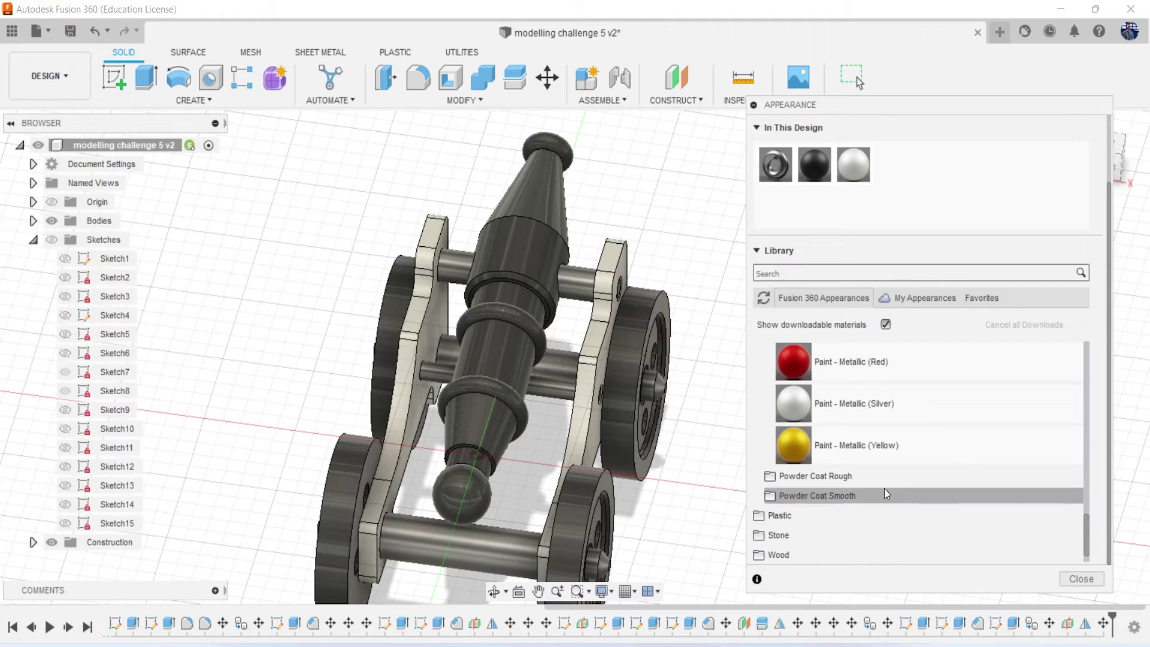
pyautogui.click(869, 491)
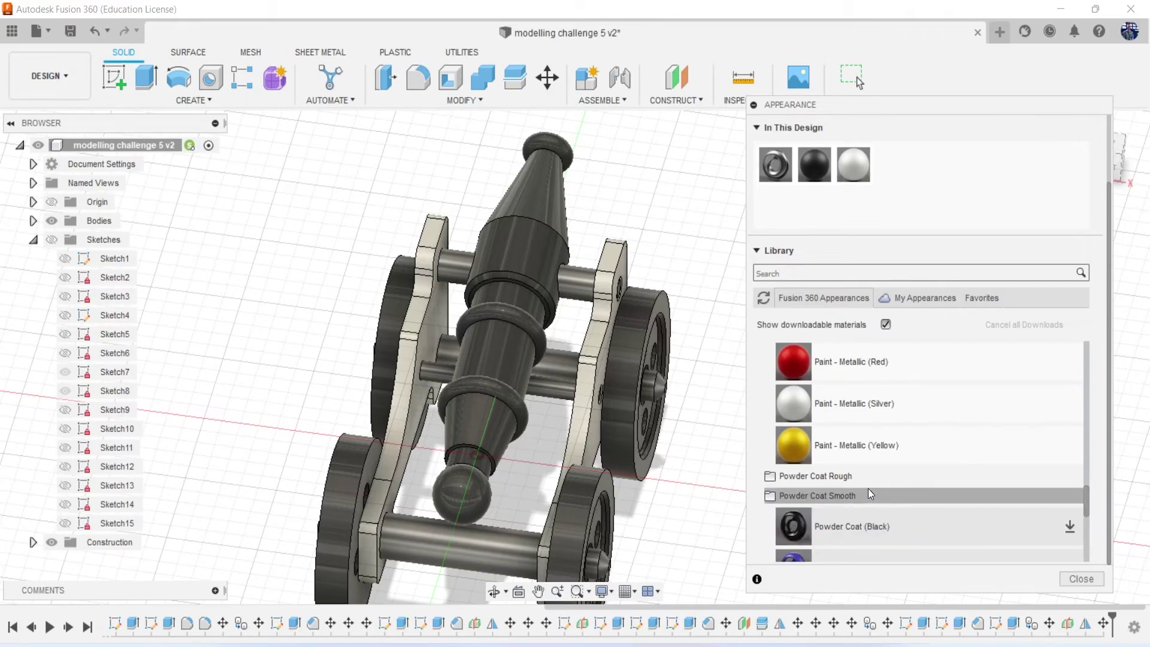
pyautogui.scroll(-3, 868, 487)
pyautogui.scroll(3, 868, 487)
# Switch to the Render workspace and orbit the cannon to a raised front-left view
pyautogui.click(62, 89)
pyautogui.click(70, 162)
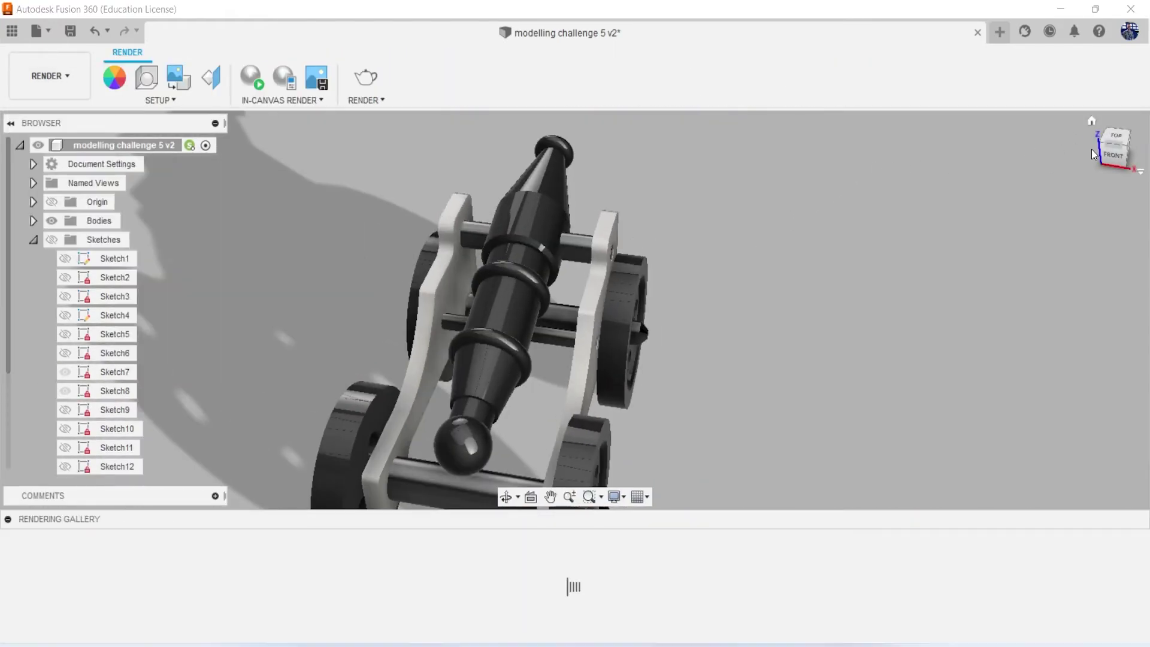
pyautogui.moveTo(1079, 157); pyautogui.dragTo(1018, 161)
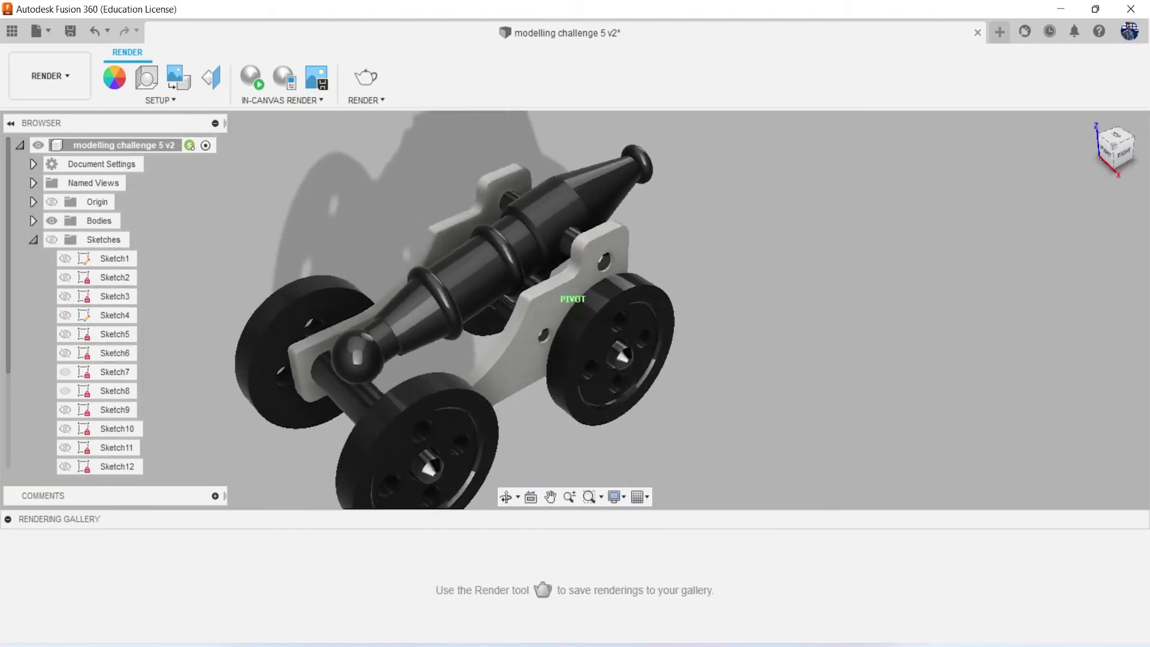
pyautogui.moveTo(1104, 154); pyautogui.dragTo(1112, 157)
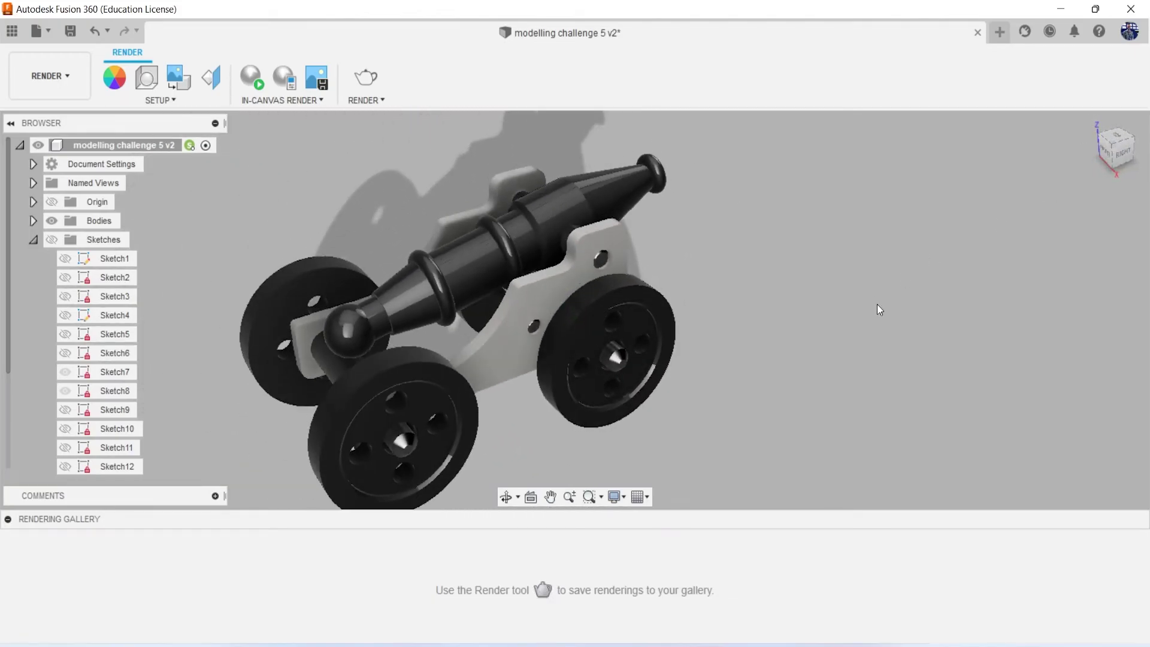
# Open the appearance library and try red, then blue metallic paint on the right wheel
pyautogui.press('a')
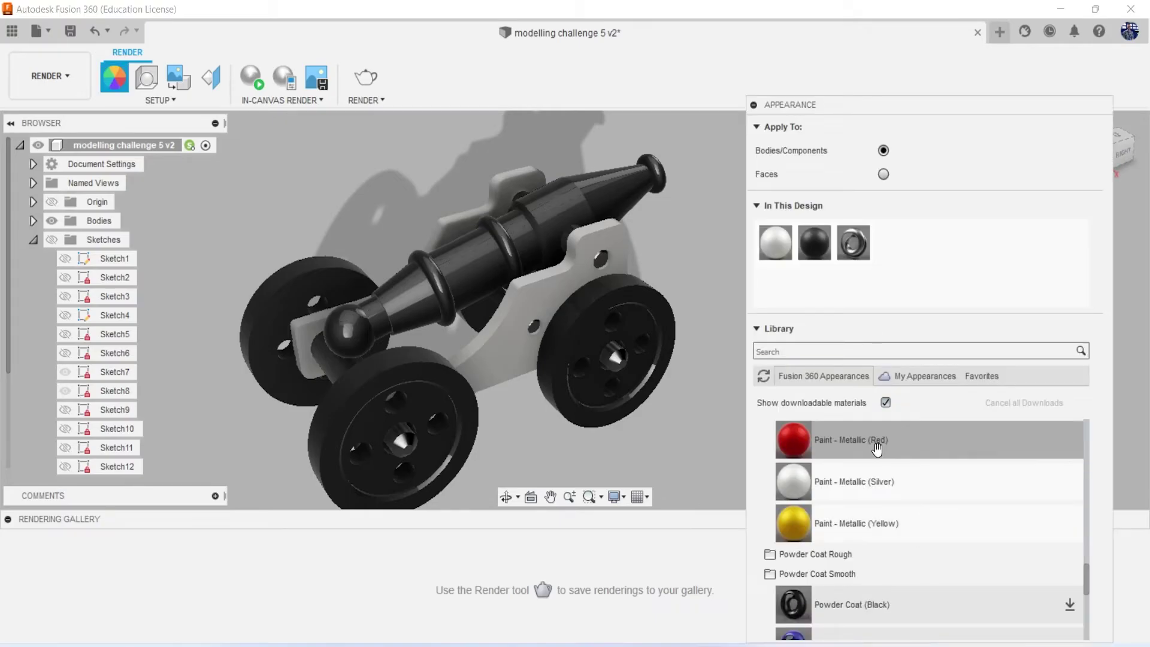
pyautogui.moveTo(874, 443); pyautogui.dragTo(656, 358)
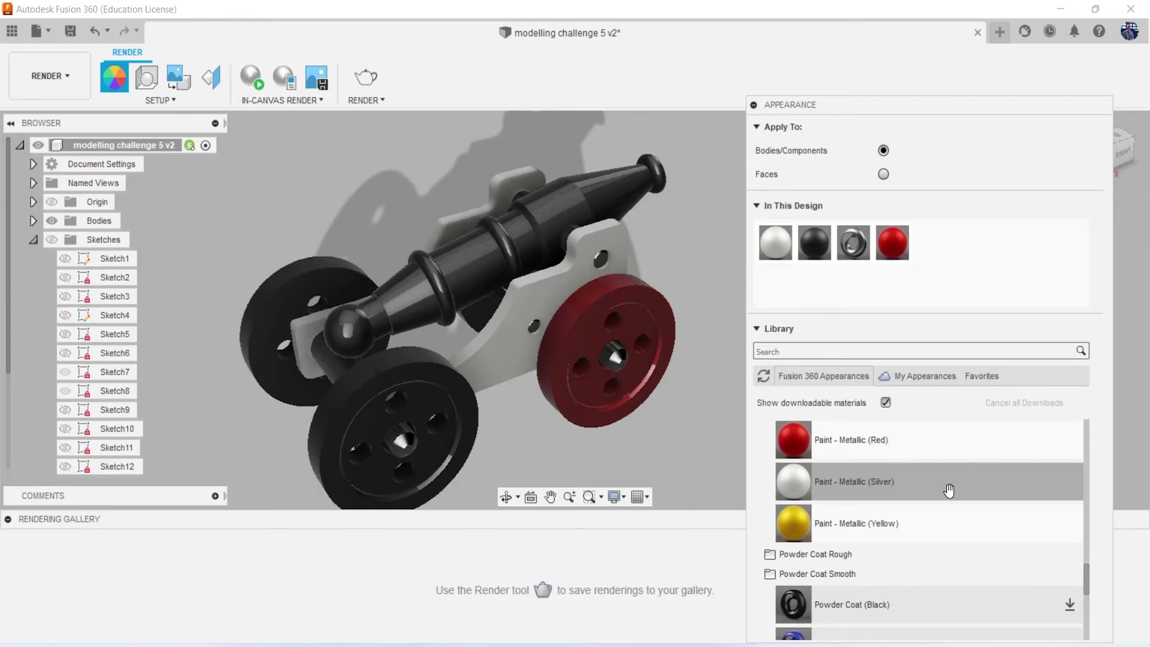
pyautogui.scroll(3, 949, 491)
pyautogui.moveTo(934, 521); pyautogui.dragTo(603, 391)
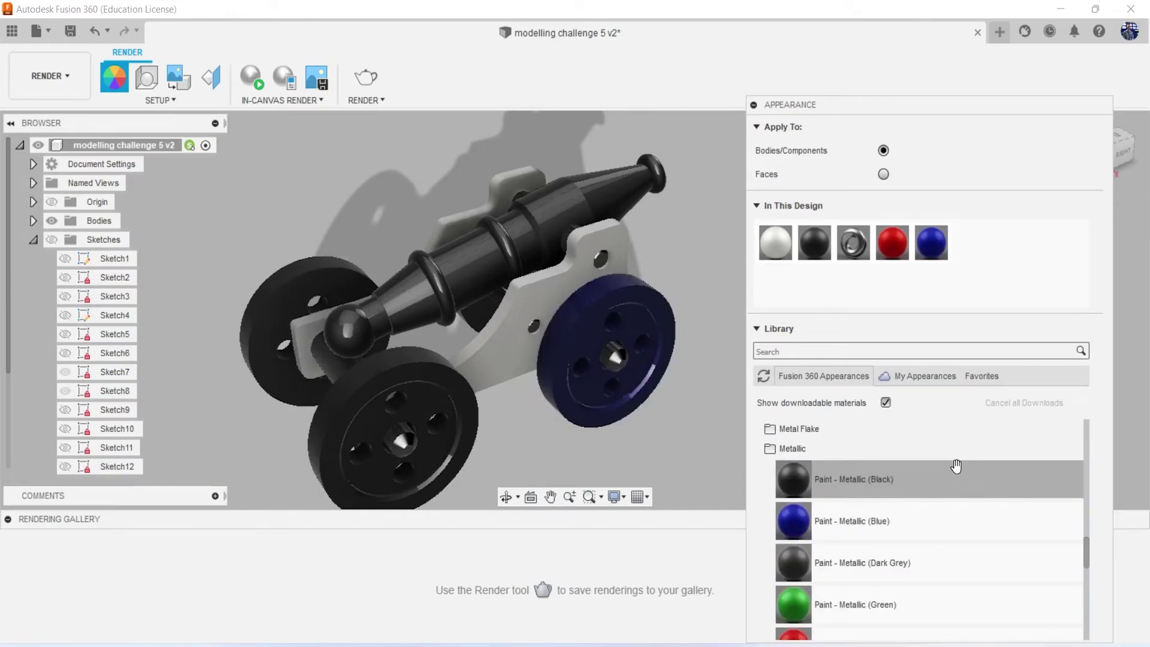
# Download the yellow powder coat appearance and apply it to the right wheel
pyautogui.scroll(-5, 949, 521)
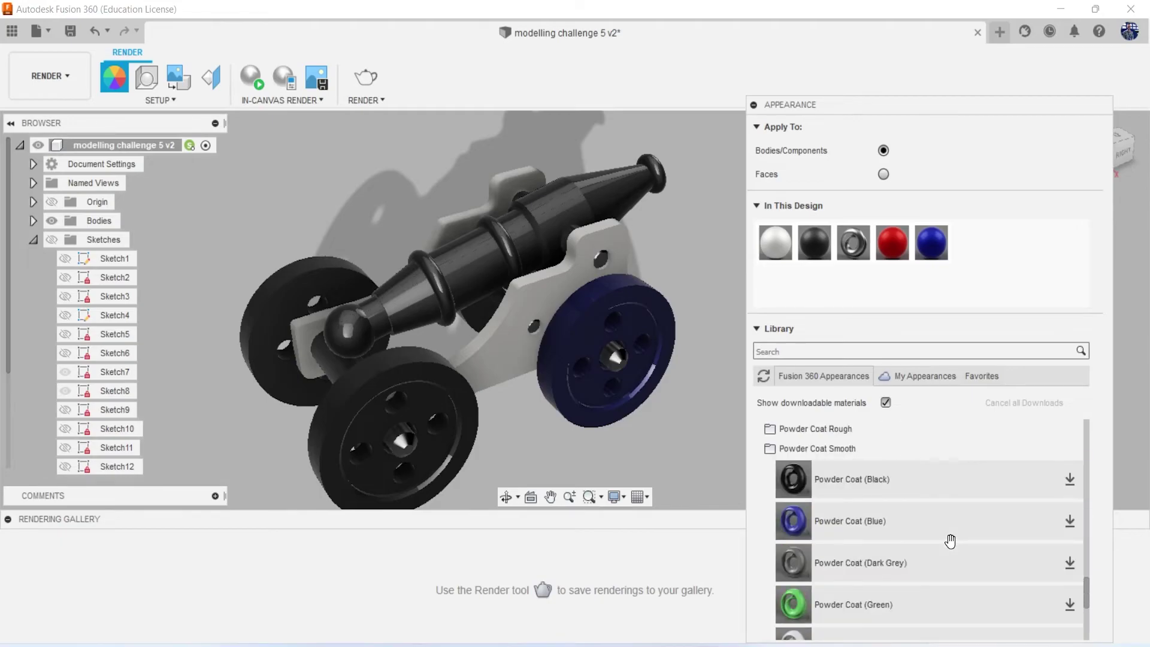
pyautogui.scroll(-2, 955, 543)
pyautogui.scroll(-3, 960, 545)
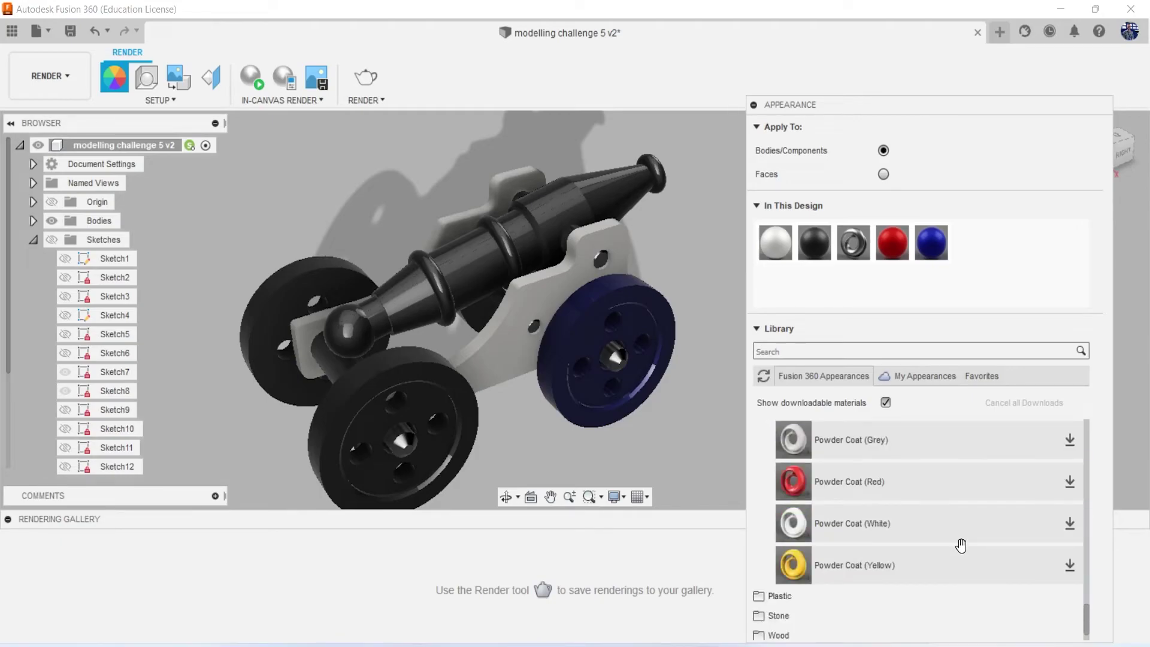
pyautogui.click(1069, 567)
pyautogui.moveTo(626, 415); pyautogui.dragTo(616, 347)
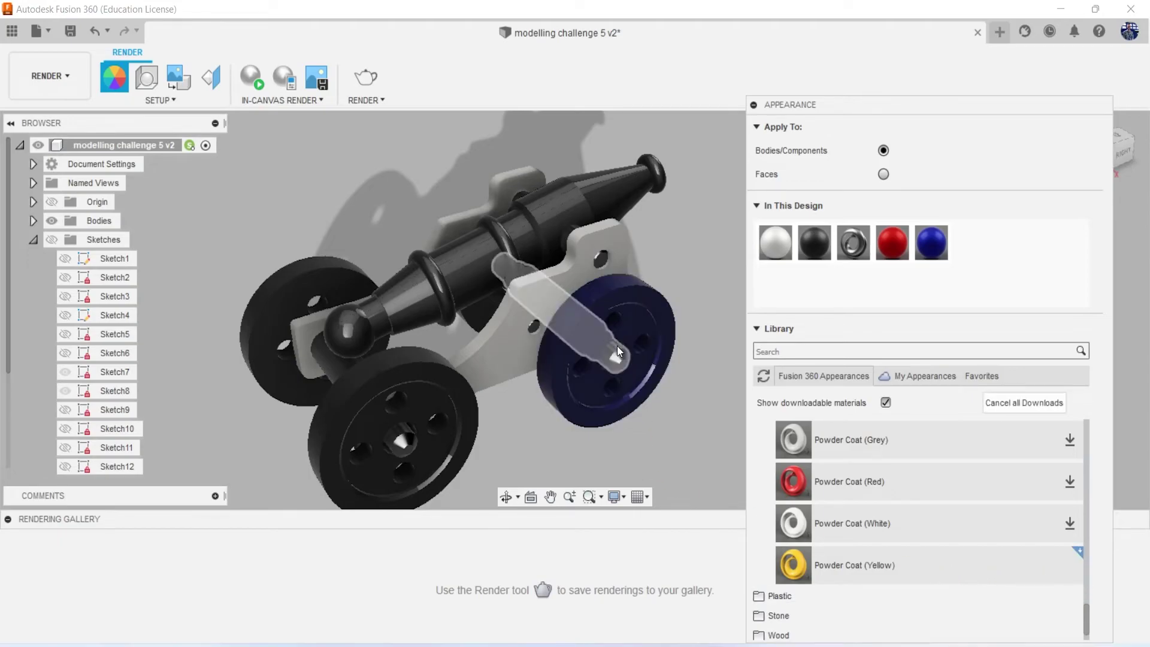
pyautogui.moveTo(916, 572); pyautogui.dragTo(635, 319)
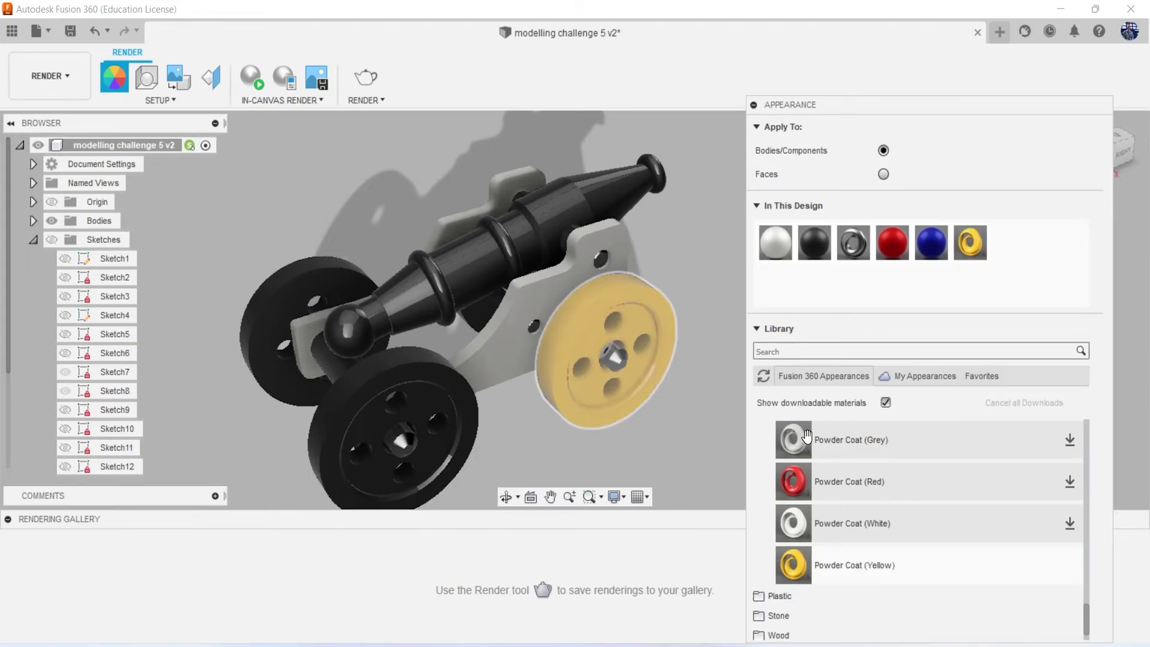
# Collapse Powder Coat Smooth, expand Powder Coat Rough, and scroll up toward Paint > Metallic
pyautogui.scroll(-1, 928, 539)
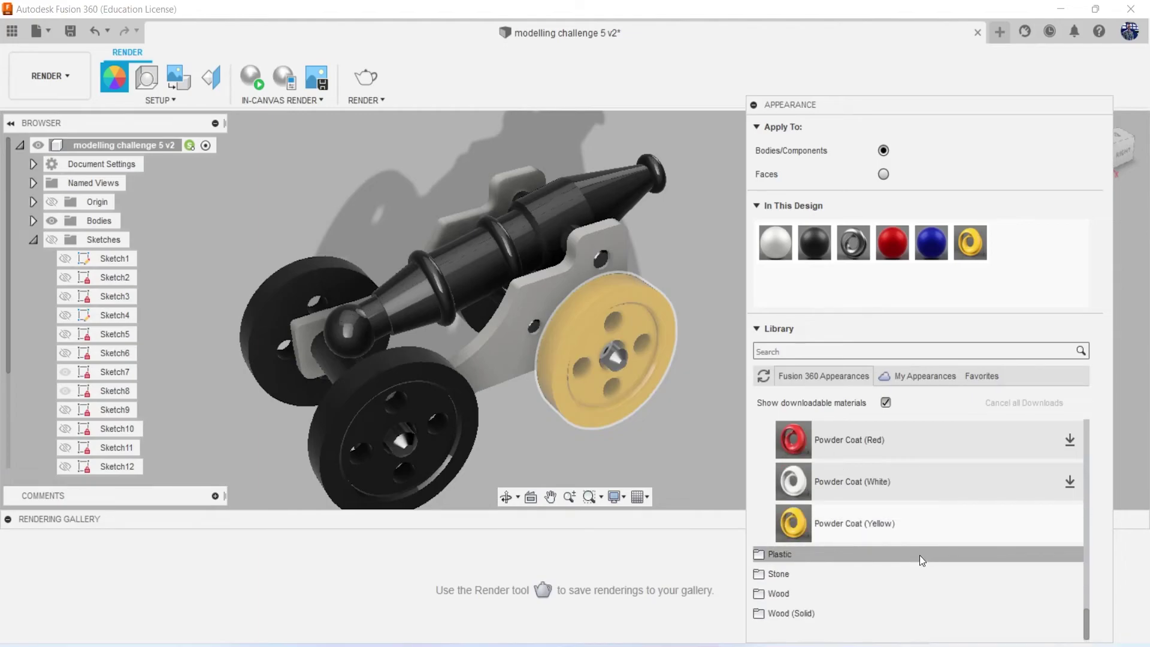
pyautogui.scroll(5, 918, 555)
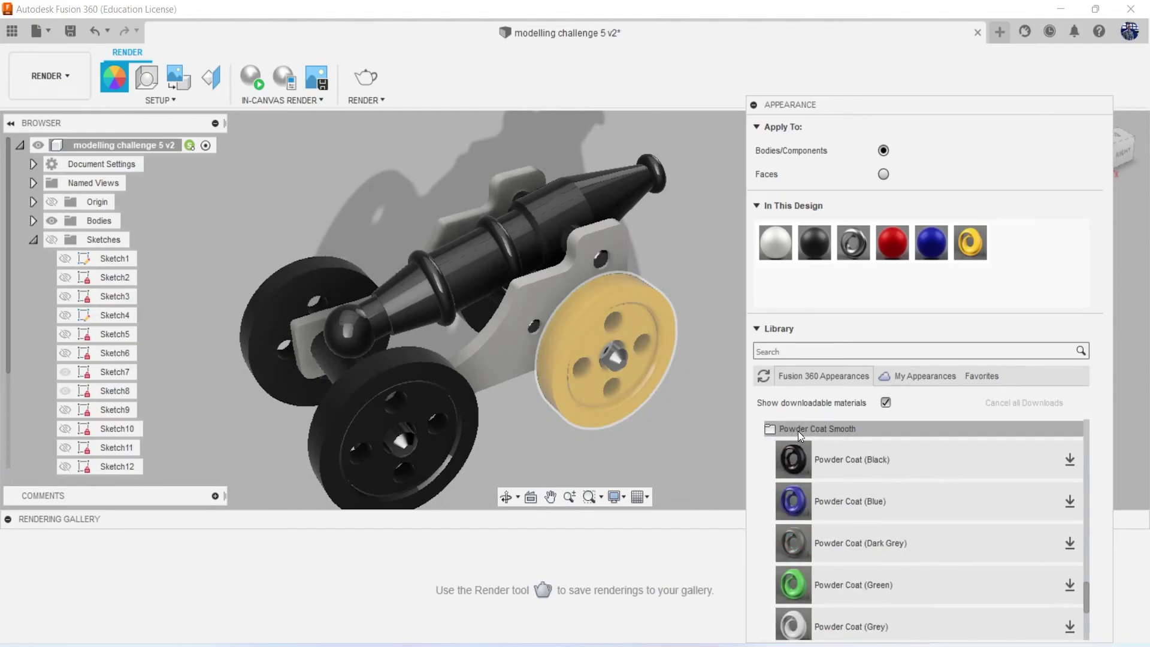
pyautogui.click(798, 429)
pyautogui.click(867, 509)
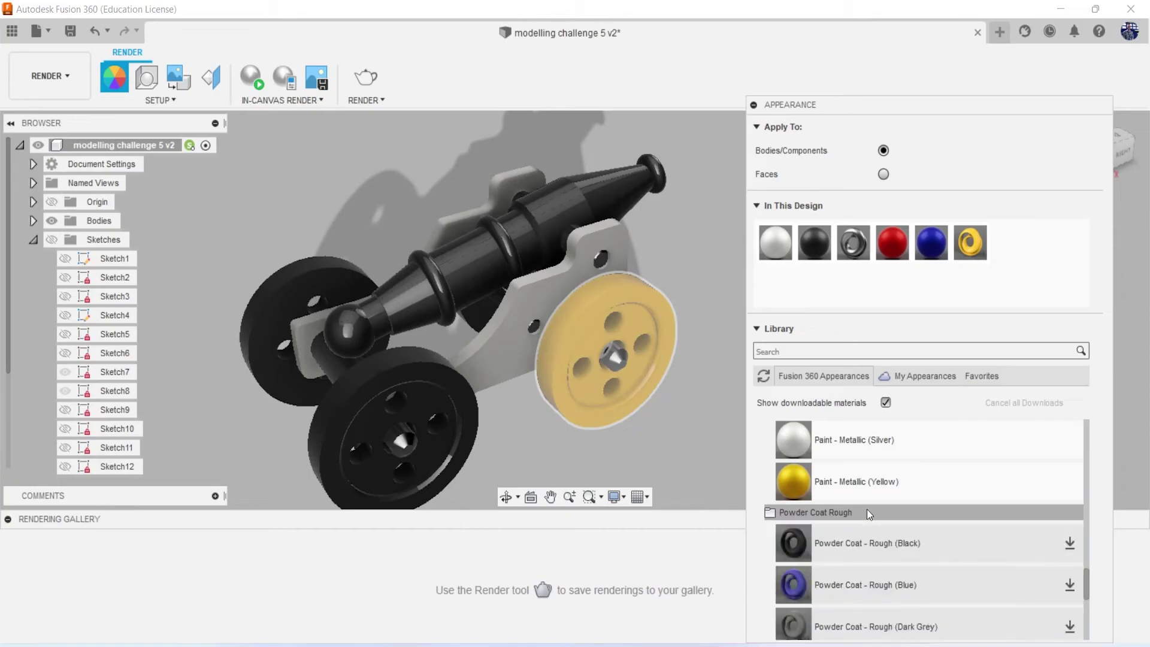
pyautogui.scroll(5, 867, 510)
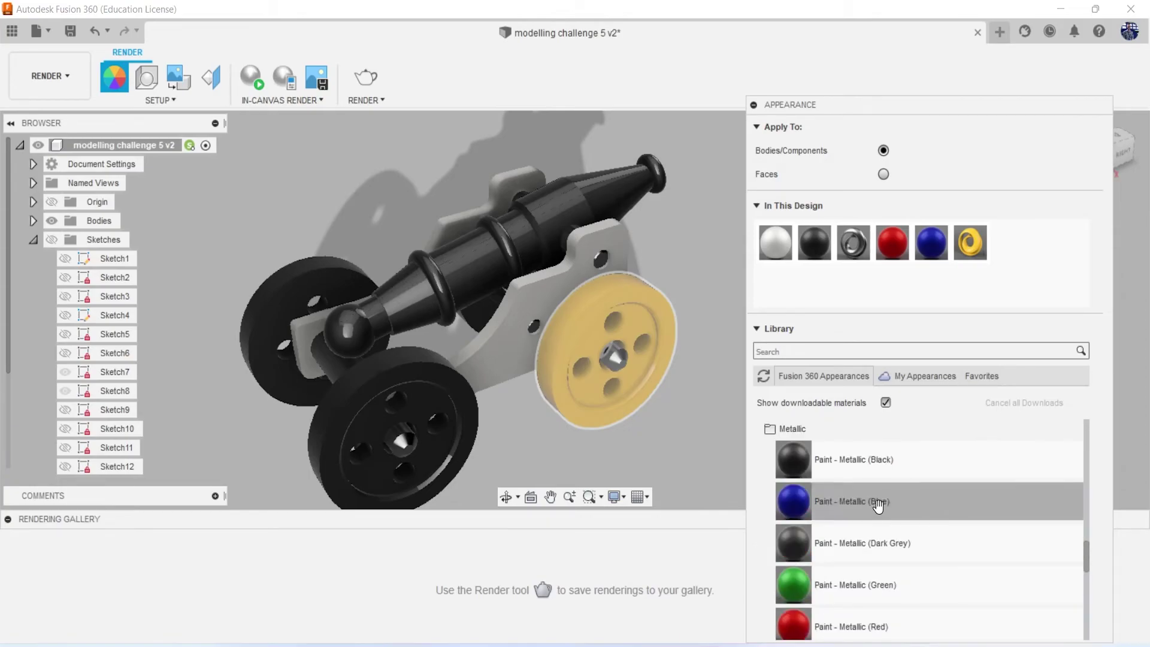
# Repaint the yellow right wheel with Paint - Metallic (Dark Grey)
pyautogui.moveTo(908, 477); pyautogui.dragTo(653, 342)
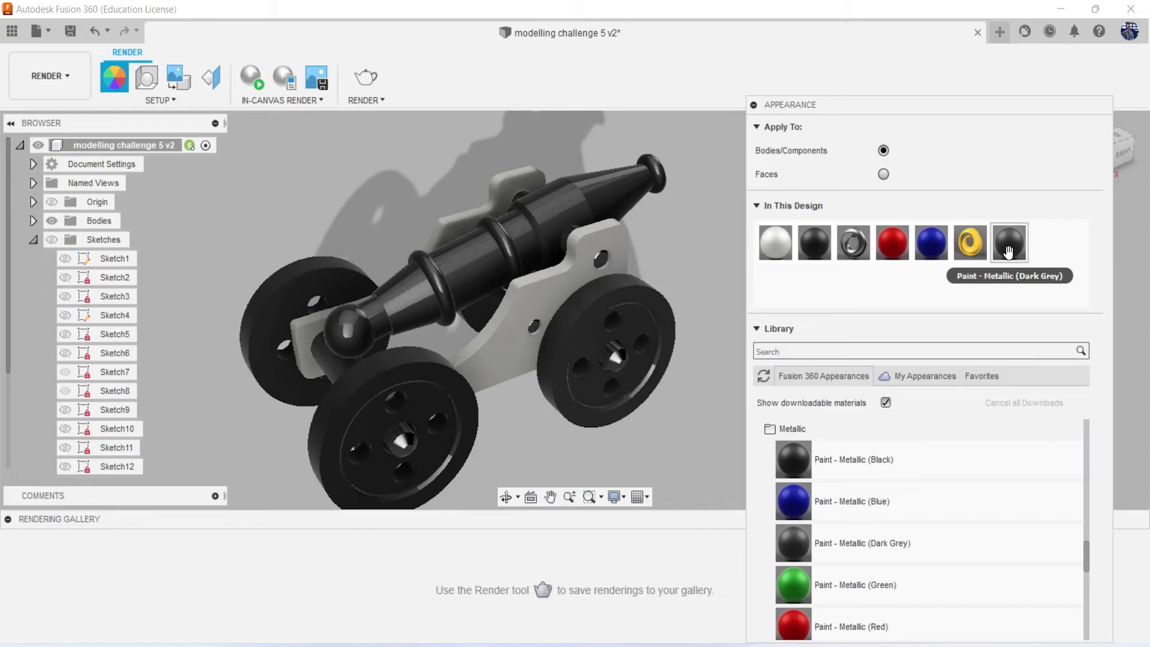
pyautogui.moveTo(1009, 252); pyautogui.dragTo(641, 320)
pyautogui.scroll(2, 873, 500)
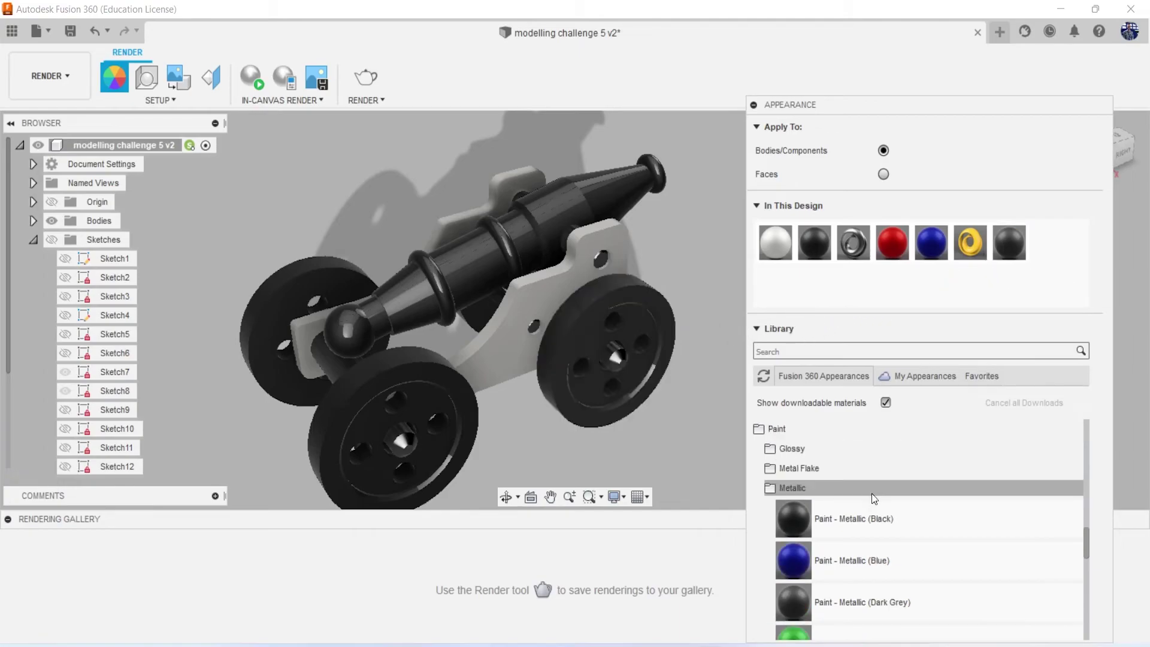
pyautogui.scroll(2, 873, 500)
pyautogui.scroll(1, 846, 484)
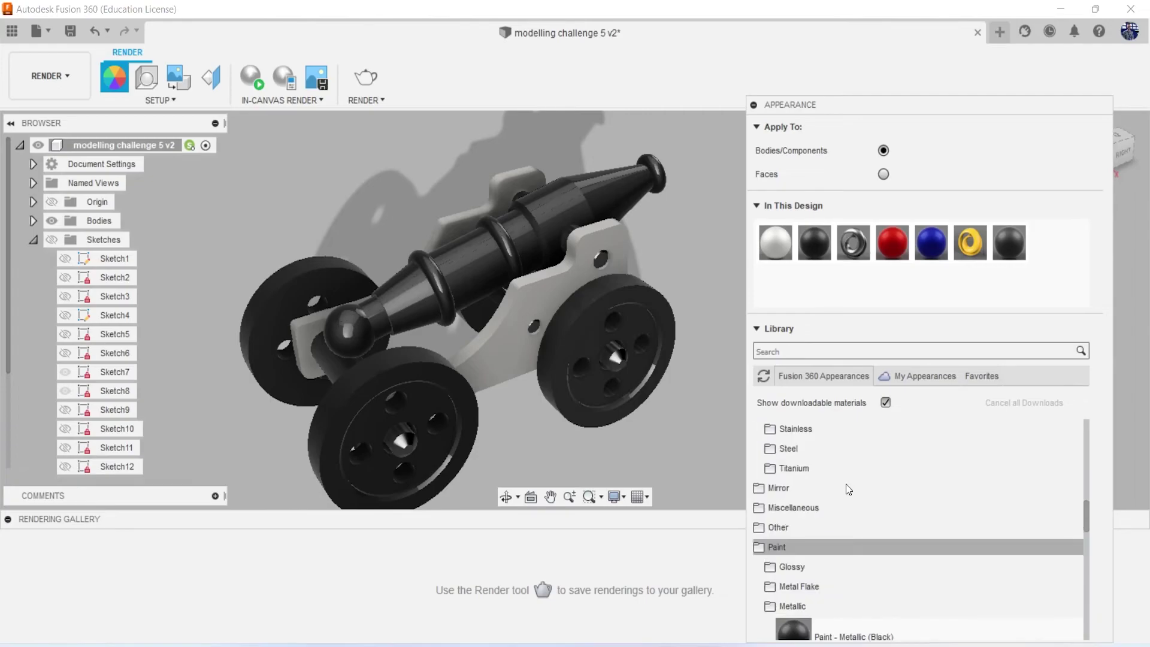
pyautogui.scroll(1, 846, 484)
# Browse the Steel, Lead and Coatings material groups in the library
pyautogui.click(839, 509)
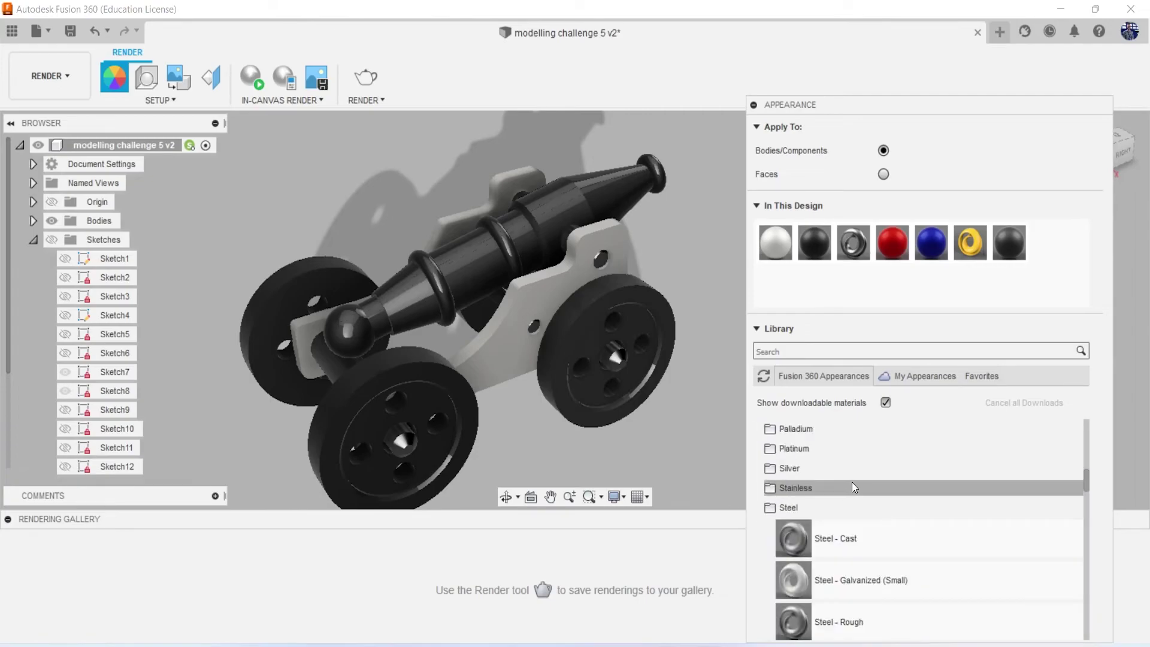
pyautogui.scroll(-1, 922, 517)
pyautogui.scroll(1, 922, 512)
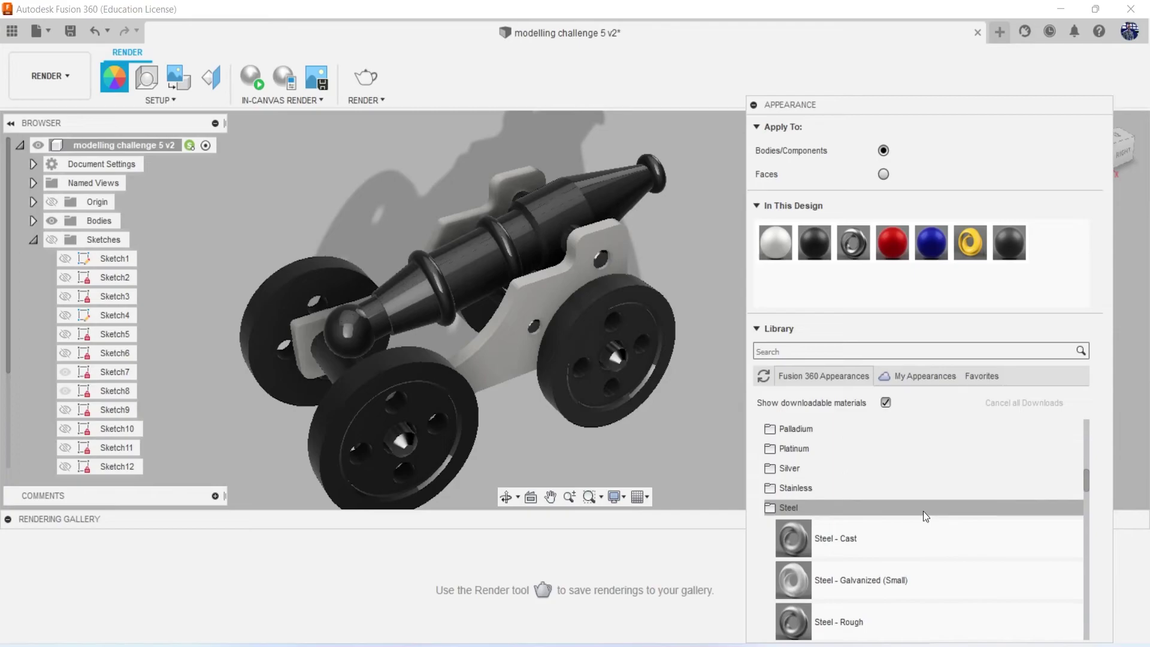
pyautogui.scroll(1, 922, 512)
pyautogui.scroll(1, 910, 507)
pyautogui.click(870, 503)
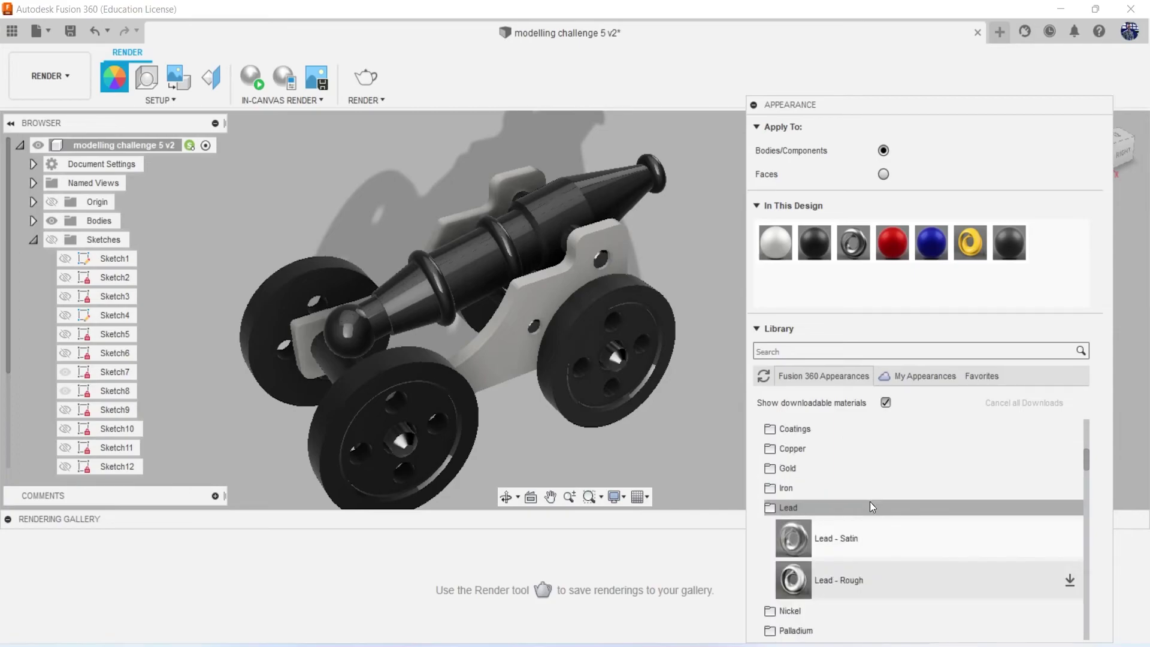
pyautogui.scroll(1, 868, 494)
pyautogui.click(859, 483)
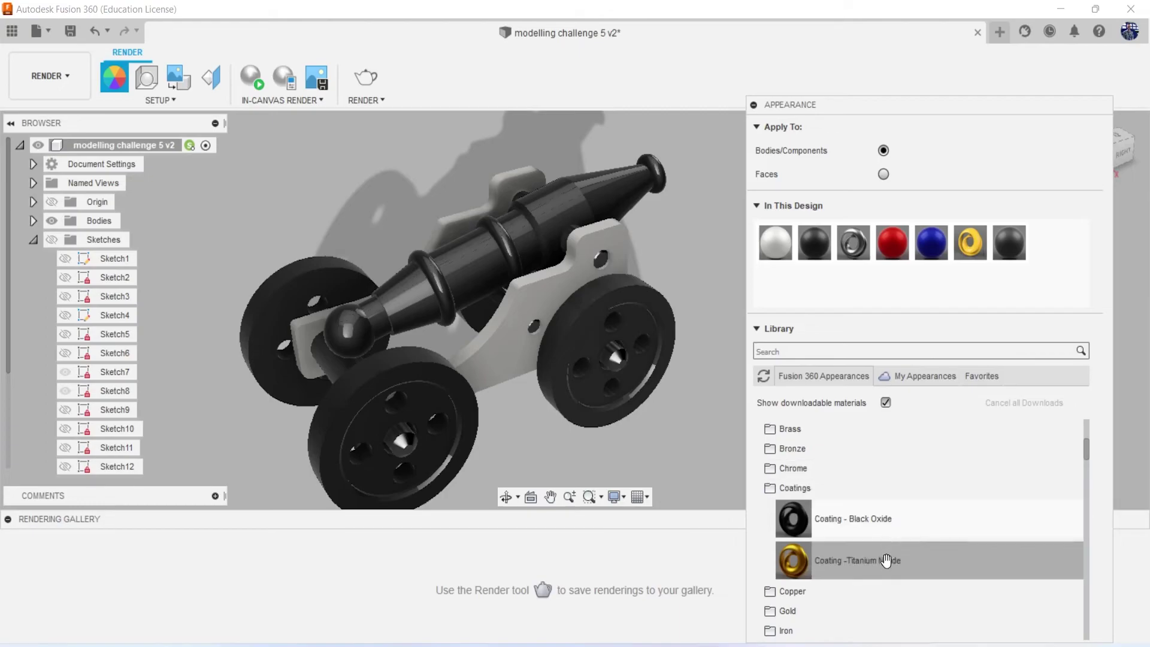
# Test Titanium Nitride and Black Oxide on the wheel, then restore dark grey metallic
pyautogui.moveTo(890, 559); pyautogui.dragTo(623, 348)
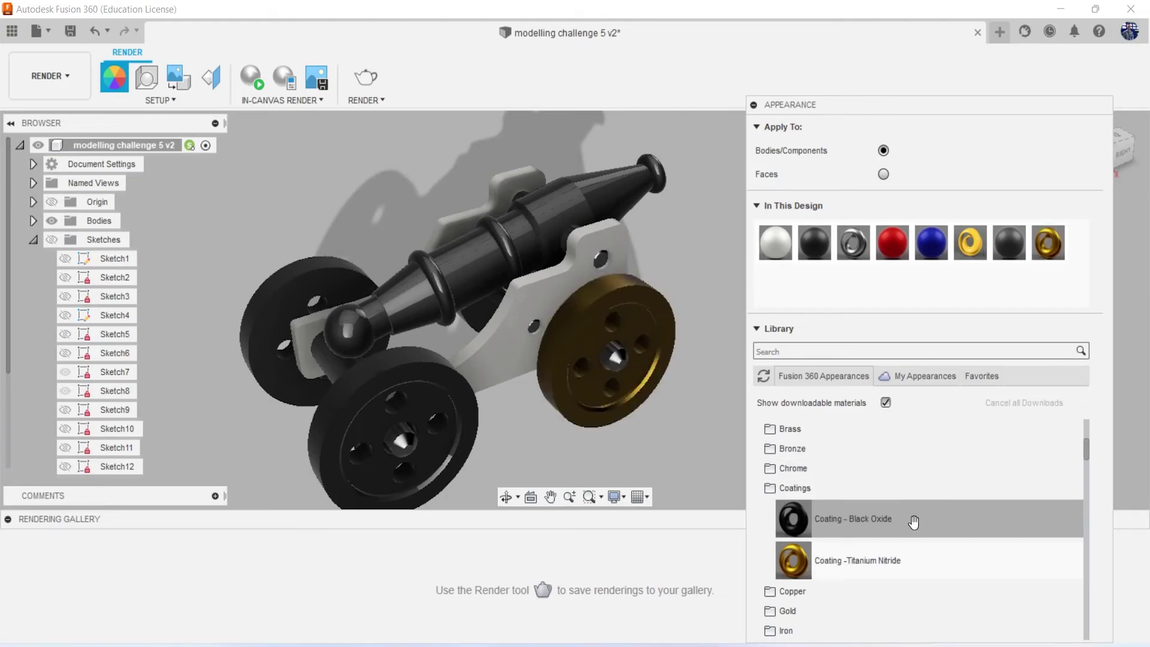
pyautogui.moveTo(911, 519); pyautogui.dragTo(661, 342)
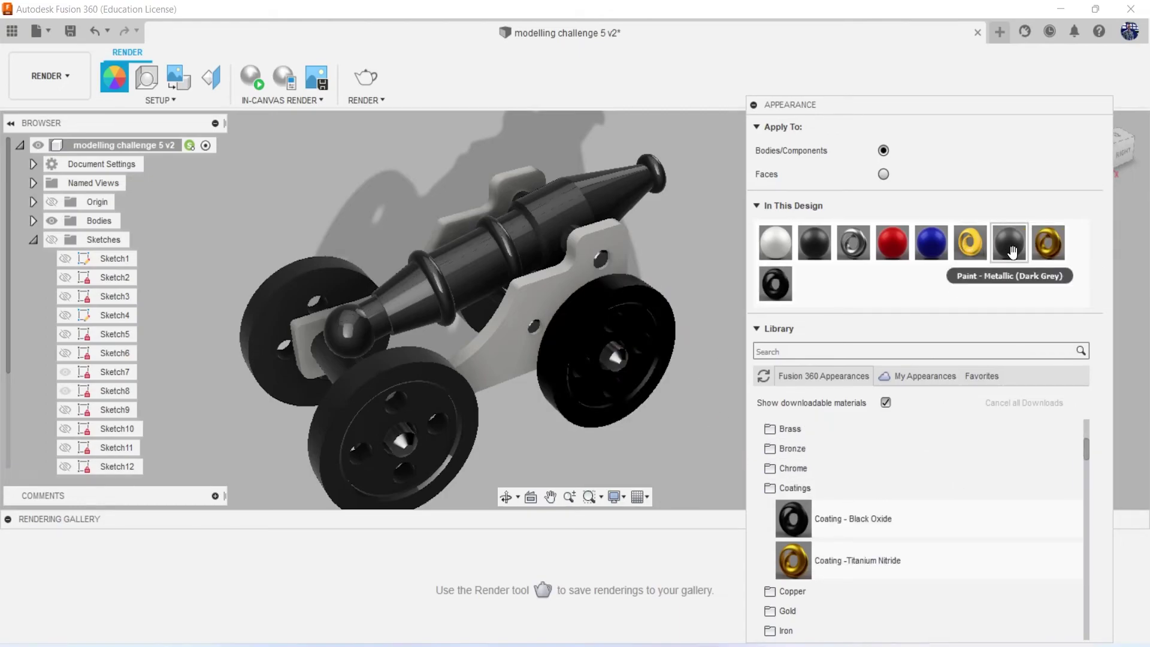
pyautogui.moveTo(1009, 242); pyautogui.dragTo(640, 308)
# Peek into the Bronze, Chrome and Brass material groups
pyautogui.click(840, 451)
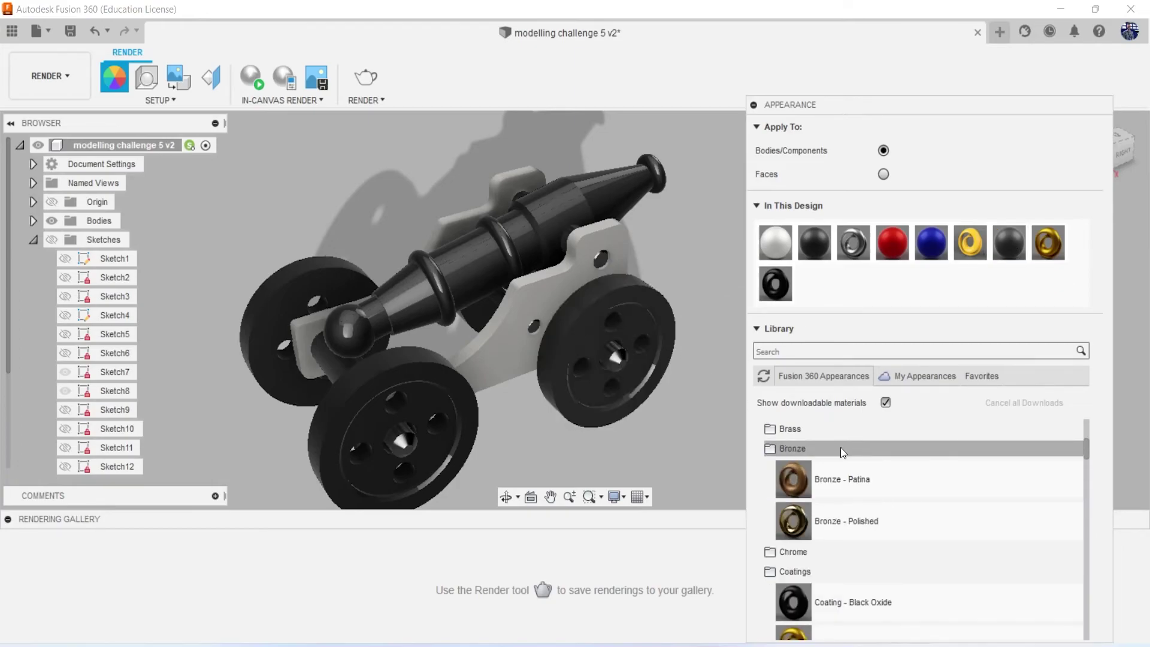
pyautogui.click(839, 448)
pyautogui.click(841, 469)
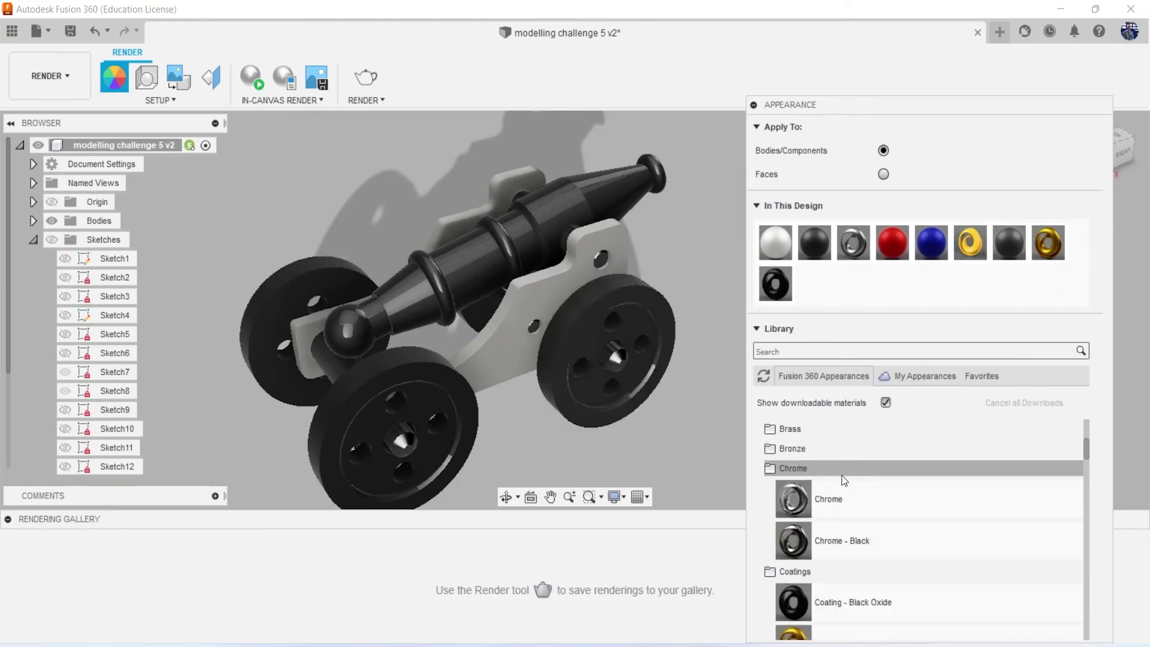
pyautogui.click(836, 469)
pyautogui.click(819, 429)
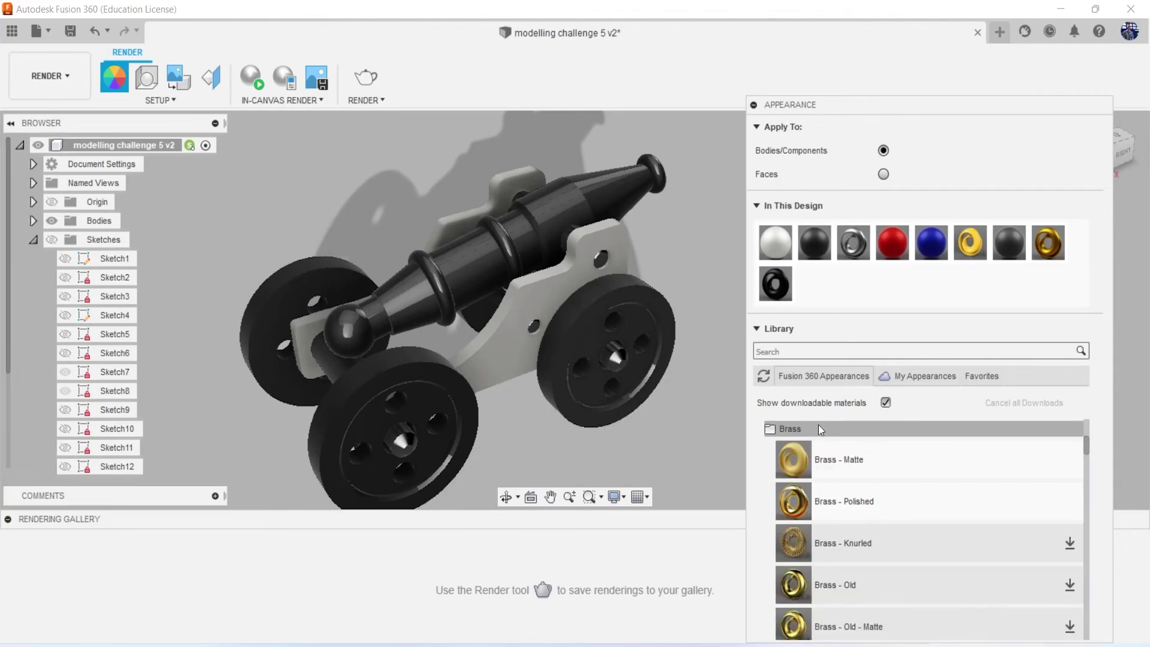
# Move the appearance library aside, close it, and orbit the cannon
pyautogui.scroll(-2, 877, 488)
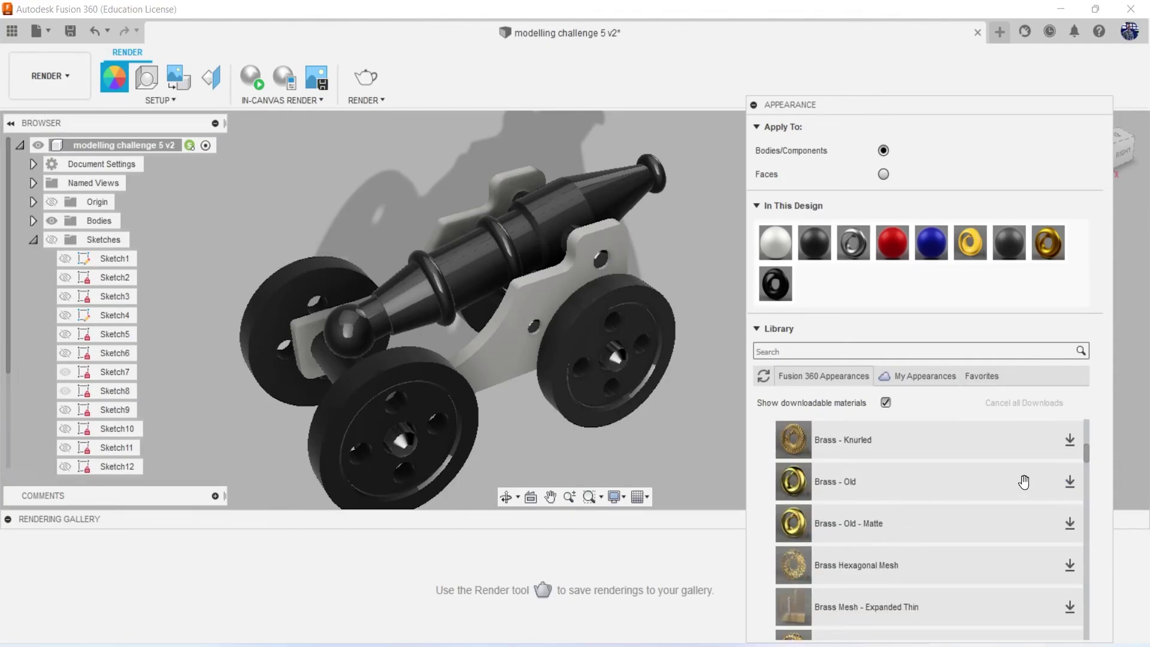
pyautogui.keyDown('shift'); pyautogui.moveTo(587, 400); pyautogui.dragTo(628, 335, button='middle'); pyautogui.keyUp('shift')
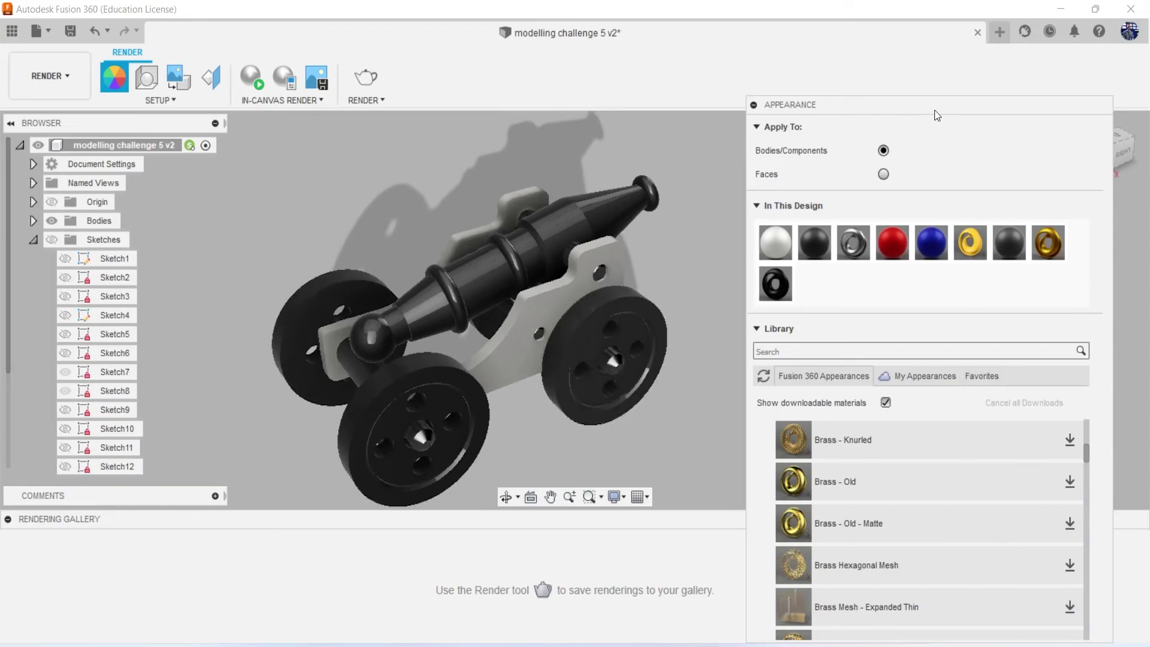
pyautogui.moveTo(937, 115); pyautogui.dragTo(797, 14)
pyautogui.click(940, 556)
pyautogui.keyDown('shift'); pyautogui.moveTo(880, 437); pyautogui.dragTo(793, 361, button='middle'); pyautogui.keyUp('shift')
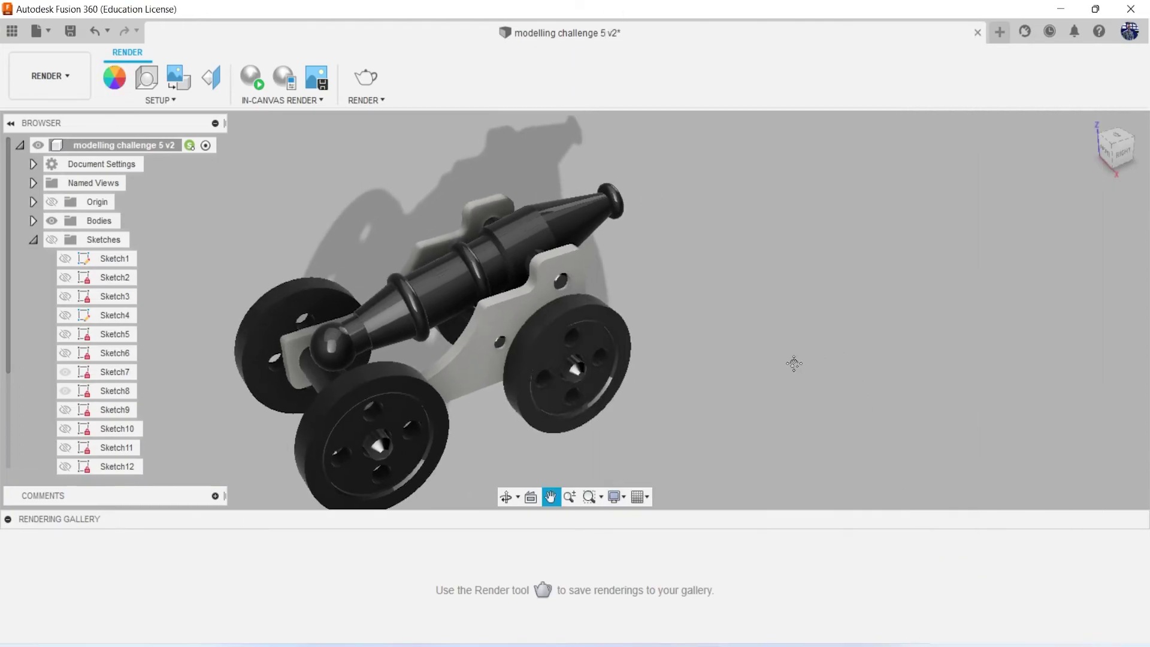
# In the scene's Environment Library, try Soft Light and then Warm Light
pyautogui.click(147, 76)
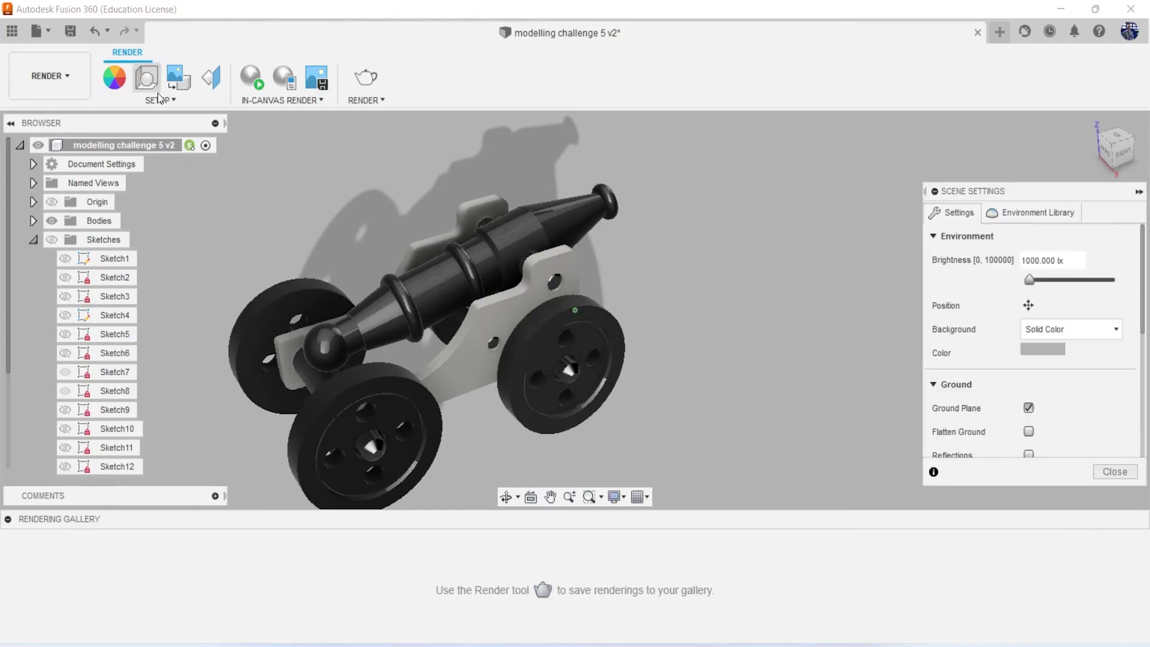
pyautogui.click(1030, 214)
pyautogui.scroll(-2, 1052, 364)
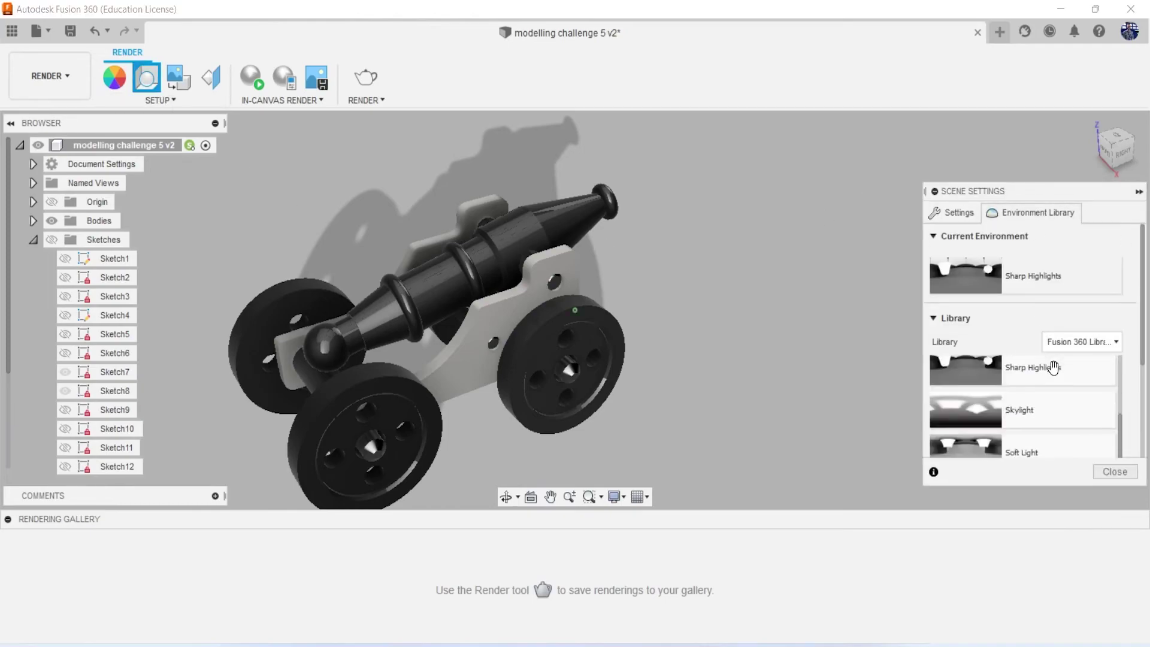
pyautogui.scroll(-2, 1053, 429)
pyautogui.moveTo(1054, 428); pyautogui.dragTo(1032, 399)
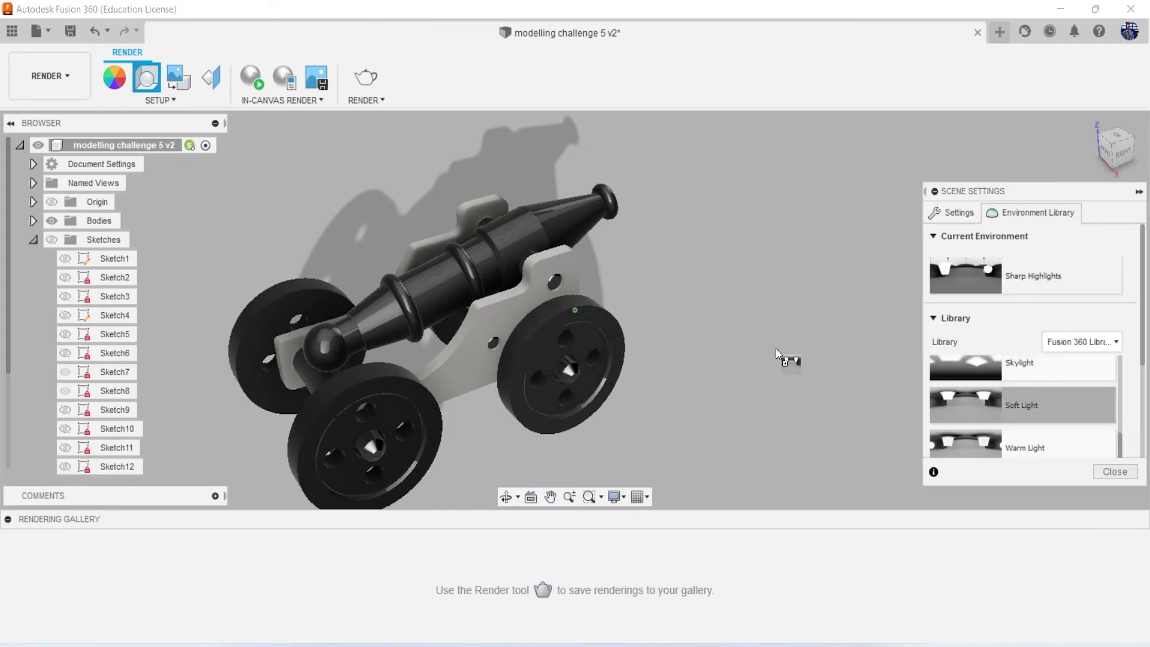
pyautogui.moveTo(776, 350); pyautogui.dragTo(776, 349)
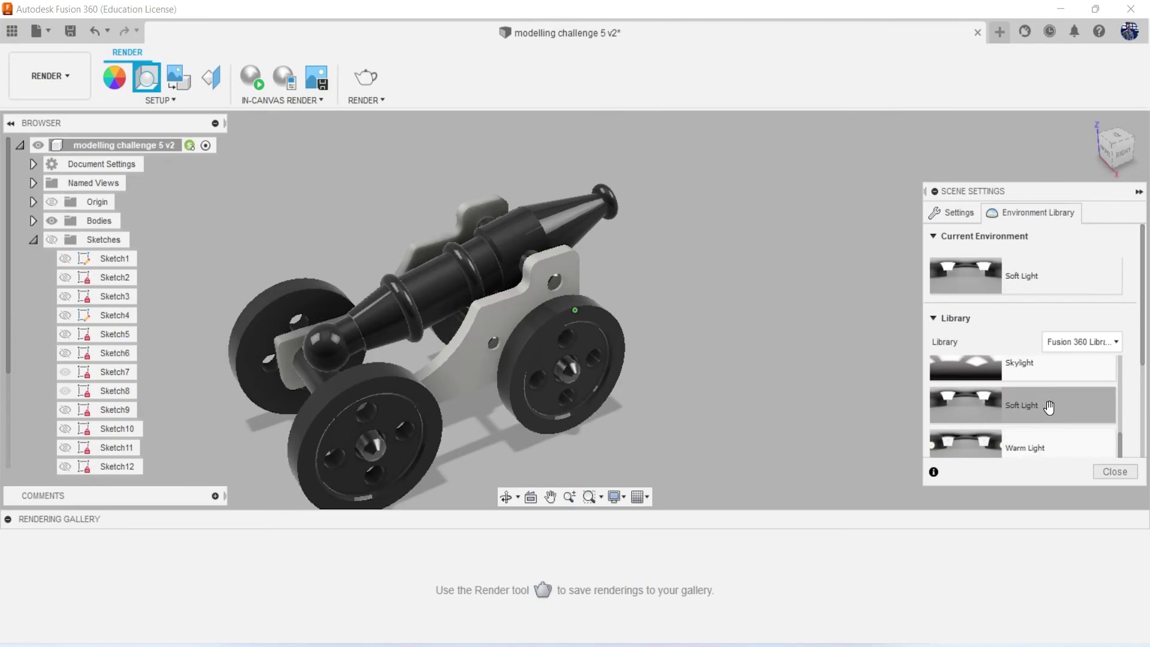
pyautogui.scroll(-3, 1045, 417)
pyautogui.scroll(2, 1046, 407)
pyautogui.moveTo(1046, 401); pyautogui.dragTo(752, 353)
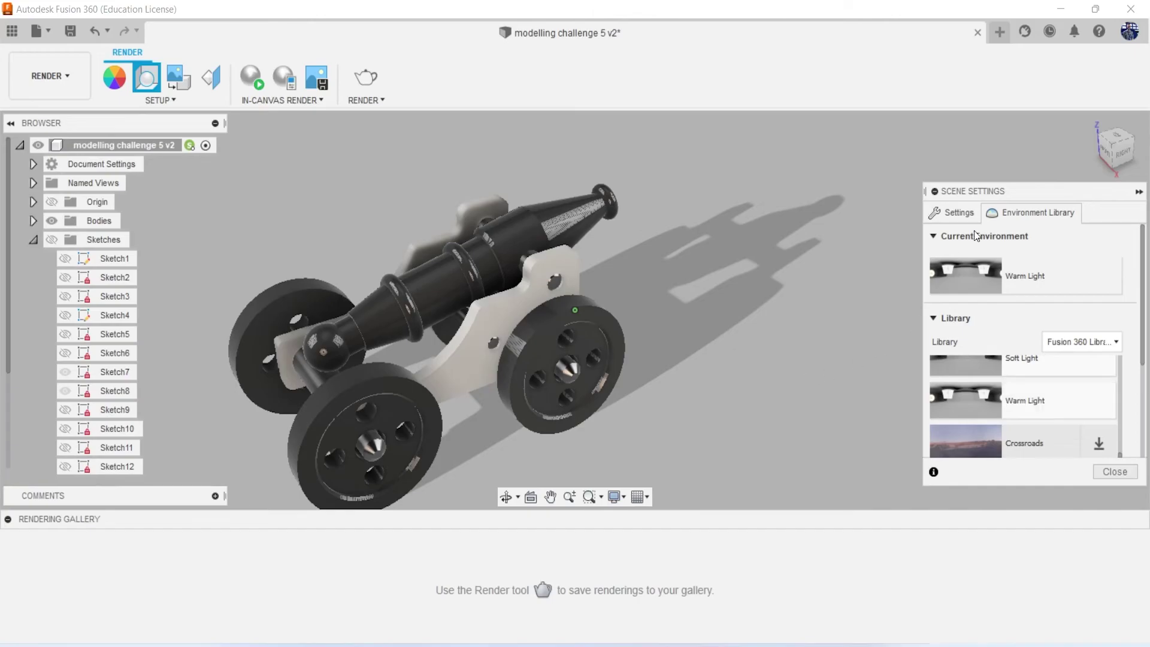
# Apply Skylight, orbit to check the lighting, and close scene settings
pyautogui.keyDown('shift'); pyautogui.moveTo(803, 379); pyautogui.dragTo(599, 311, button='middle'); pyautogui.keyUp('shift')
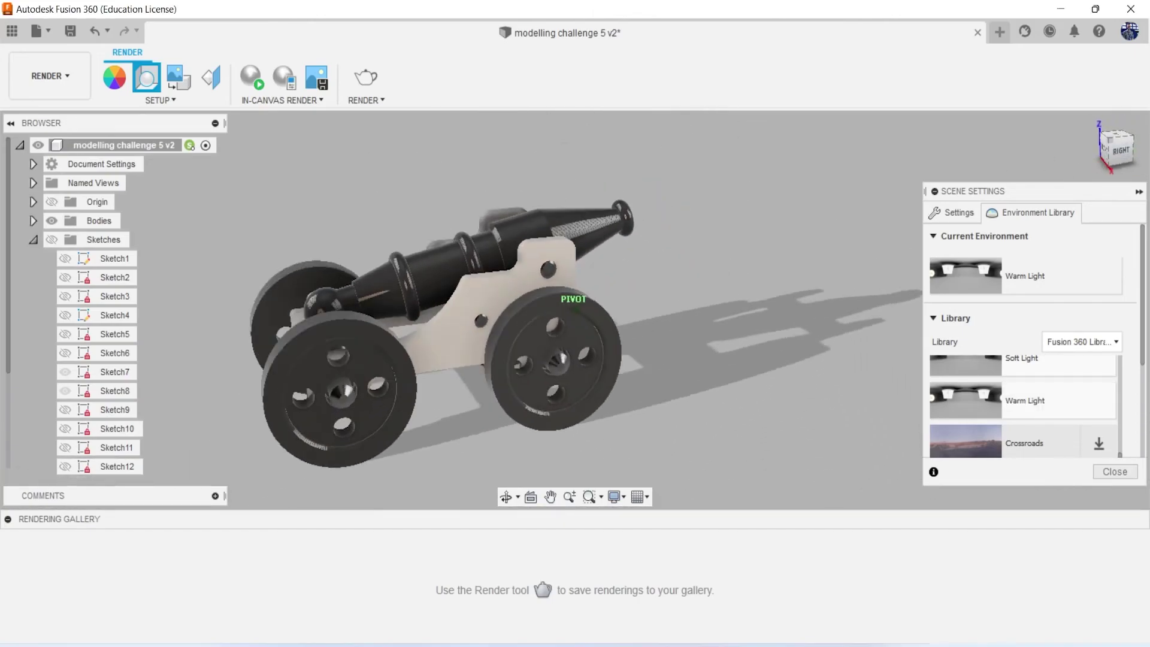
pyautogui.keyDown('shift'); pyautogui.moveTo(599, 311); pyautogui.dragTo(1020, 318, button='middle'); pyautogui.keyUp('shift')
pyautogui.scroll(1, 1044, 405)
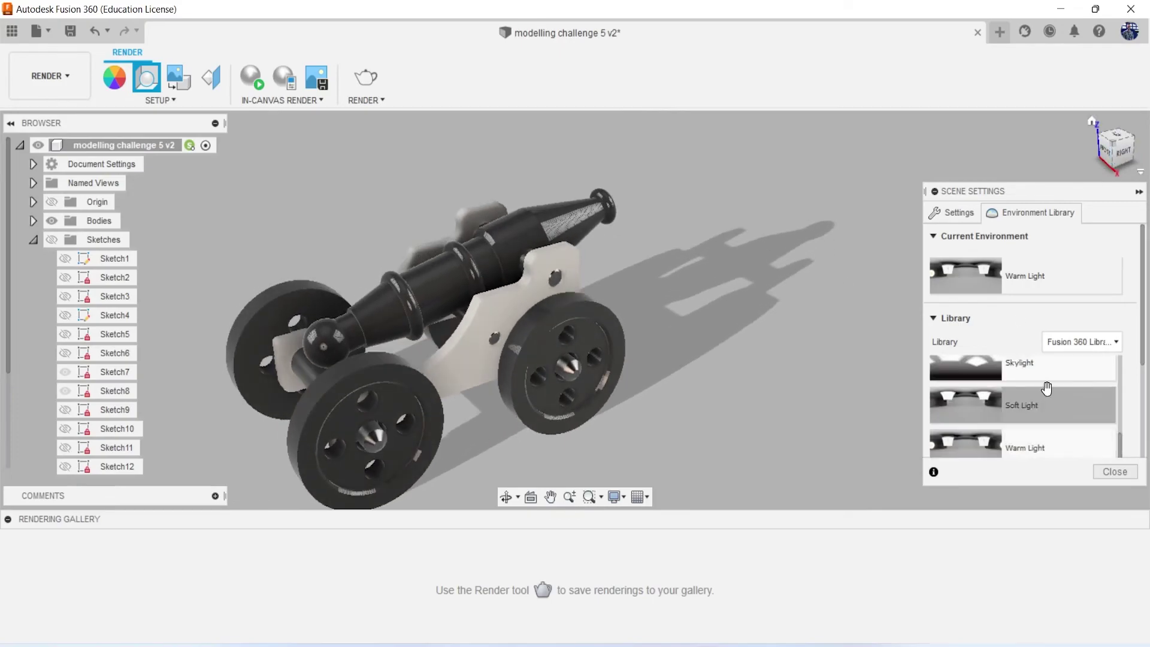
pyautogui.moveTo(1030, 366); pyautogui.dragTo(789, 345)
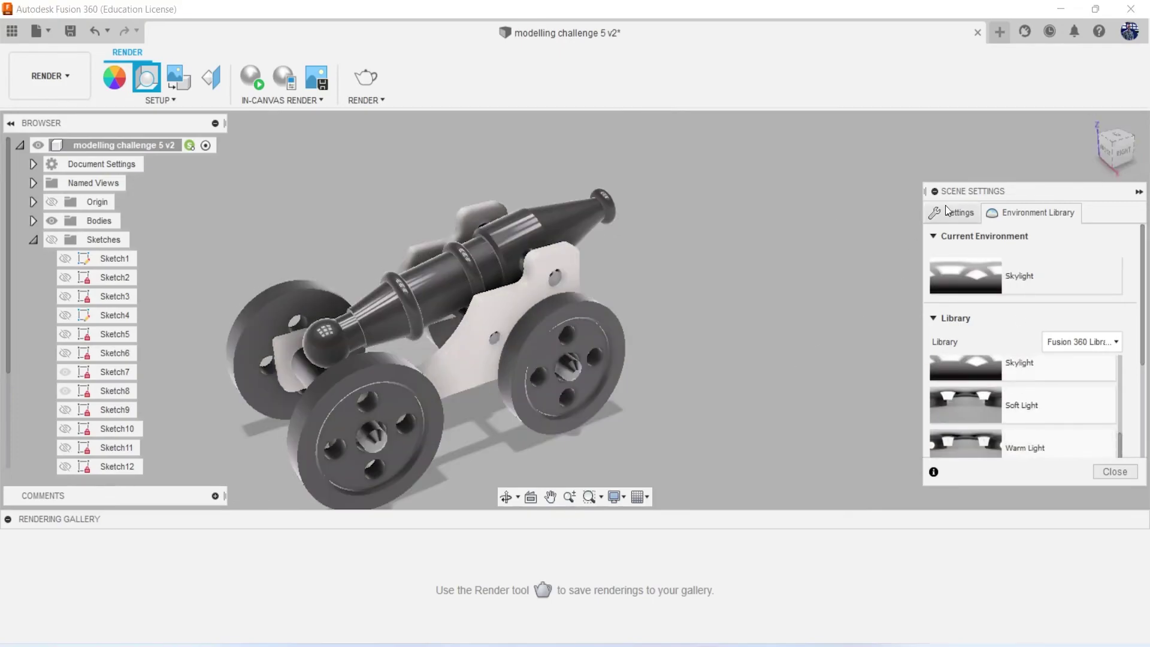
pyautogui.moveTo(1098, 142); pyautogui.dragTo(1099, 147)
pyautogui.click(1115, 471)
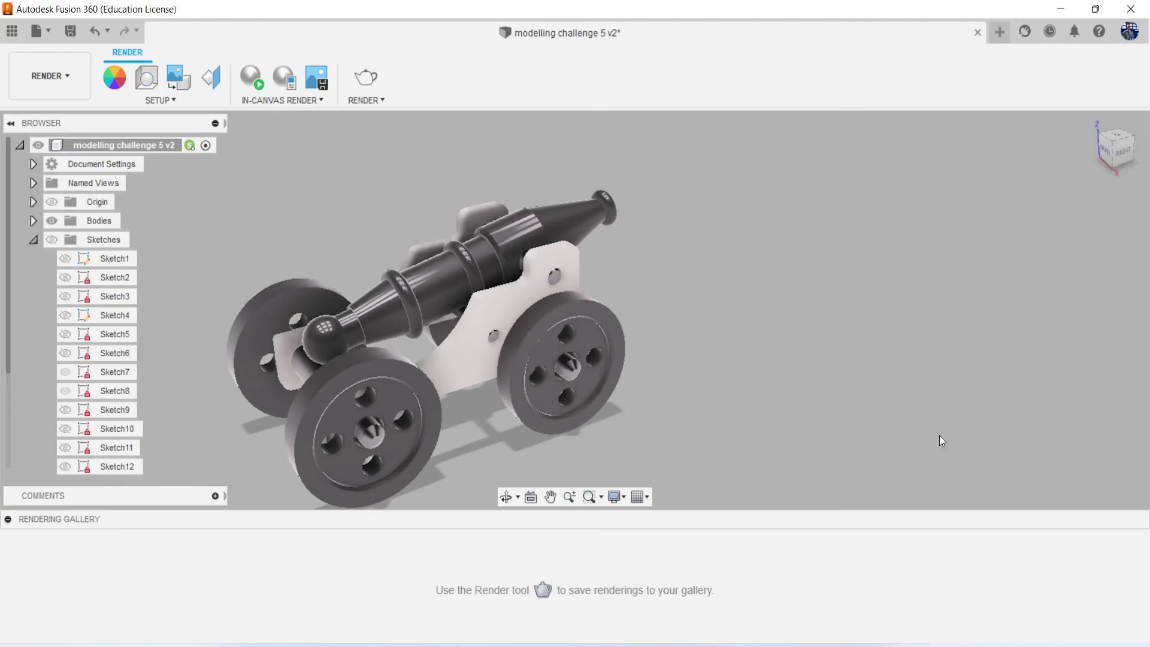
# Reopen the appearance library, collapse Steel and Paint, and expand Wood
pyautogui.press('a')
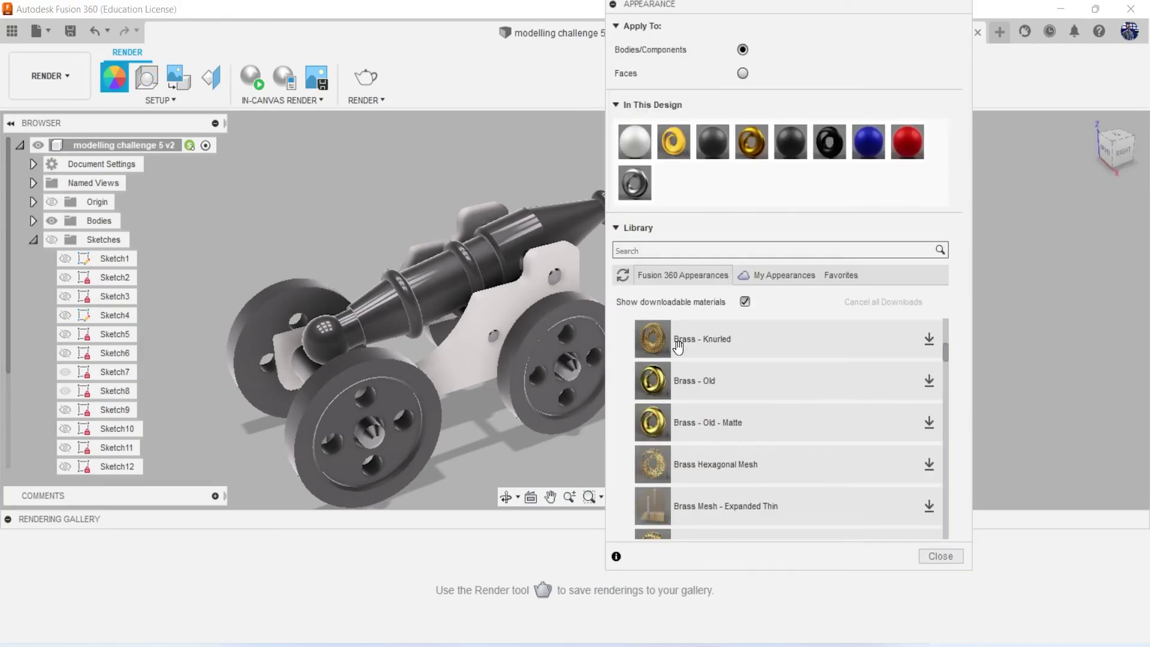
pyautogui.scroll(-5, 677, 346)
pyautogui.scroll(-5, 699, 451)
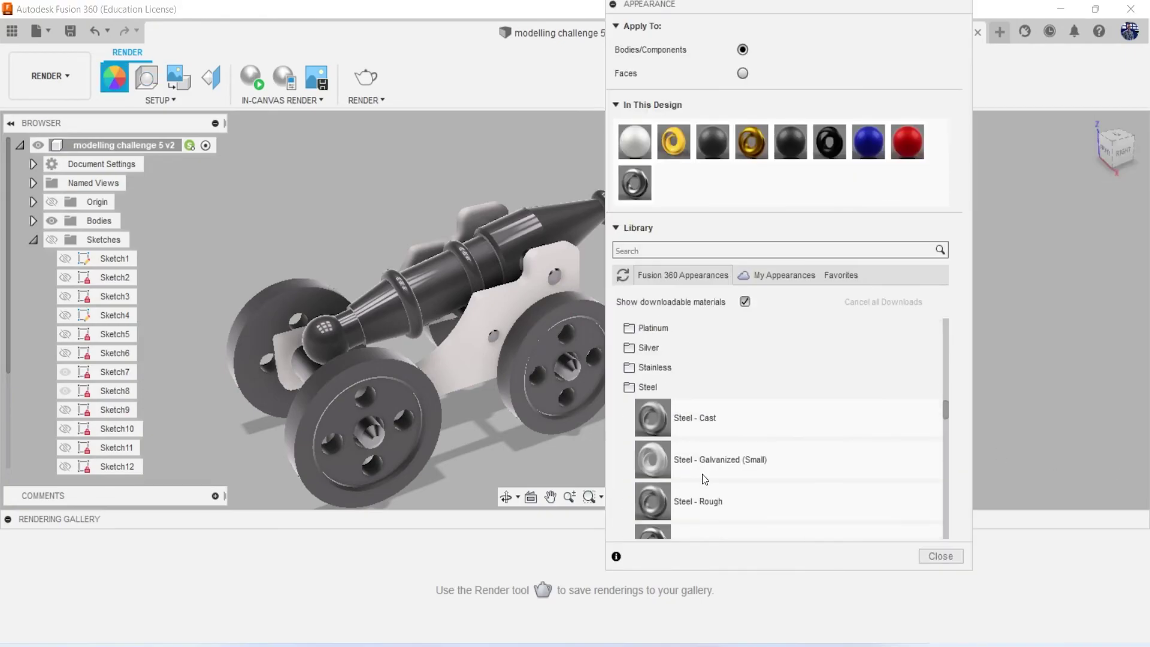
pyautogui.click(657, 390)
pyautogui.scroll(-2, 678, 421)
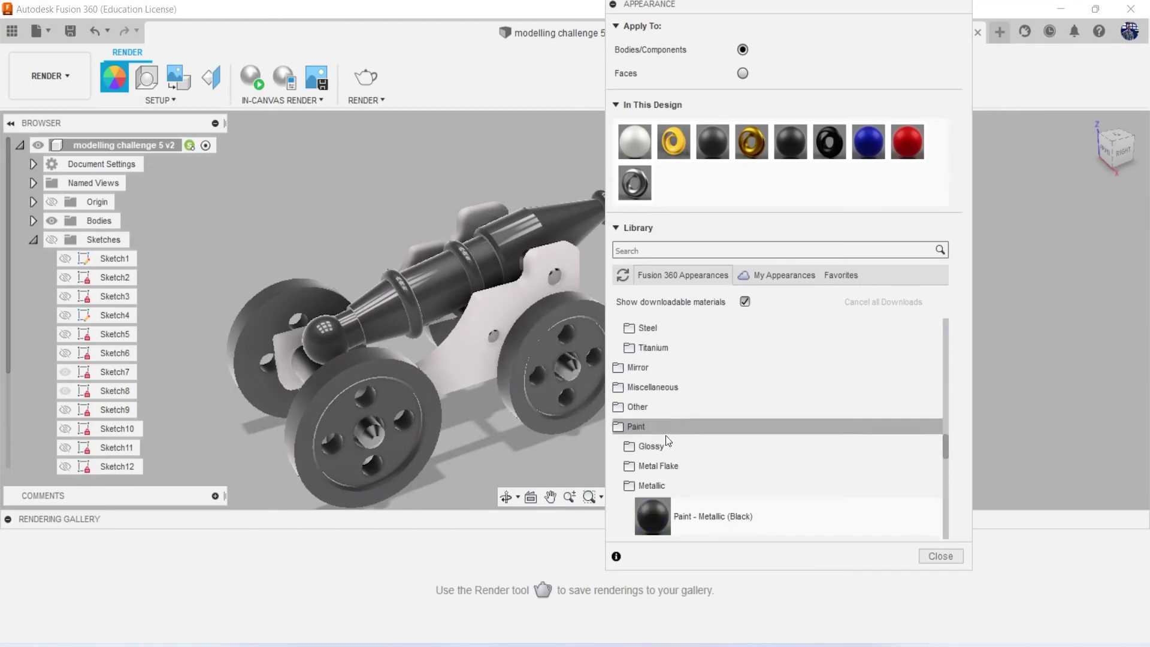
pyautogui.click(665, 429)
pyautogui.click(676, 506)
# Expand Wood (Solid) down to its unfinished wood appearances
pyautogui.scroll(-3, 694, 479)
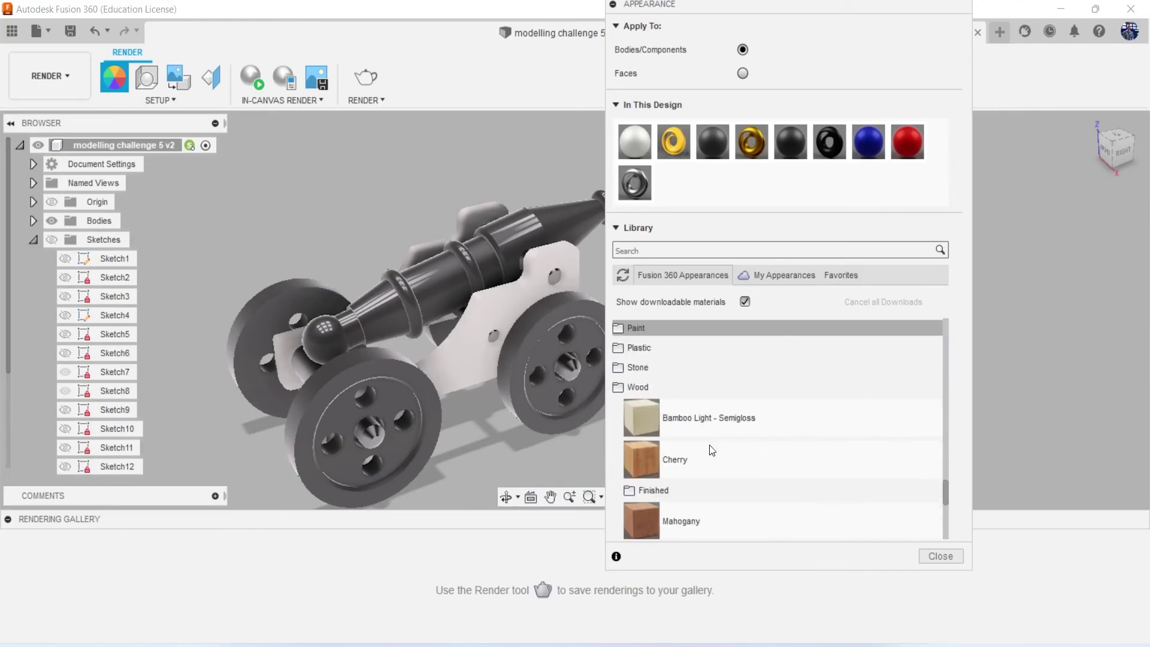
pyautogui.scroll(-3, 711, 450)
pyautogui.click(699, 510)
pyautogui.scroll(-2, 698, 436)
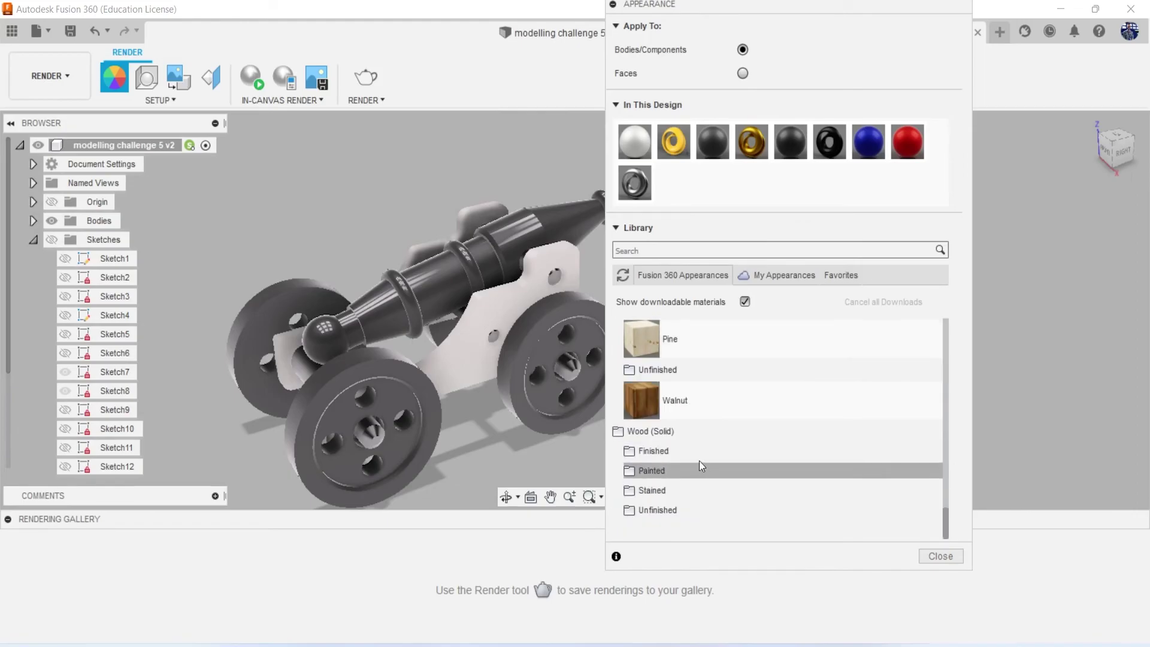
pyautogui.click(707, 510)
pyautogui.scroll(-2, 769, 506)
# Give the right wheel a pine wood appearance
pyautogui.moveTo(781, 437); pyautogui.dragTo(580, 392)
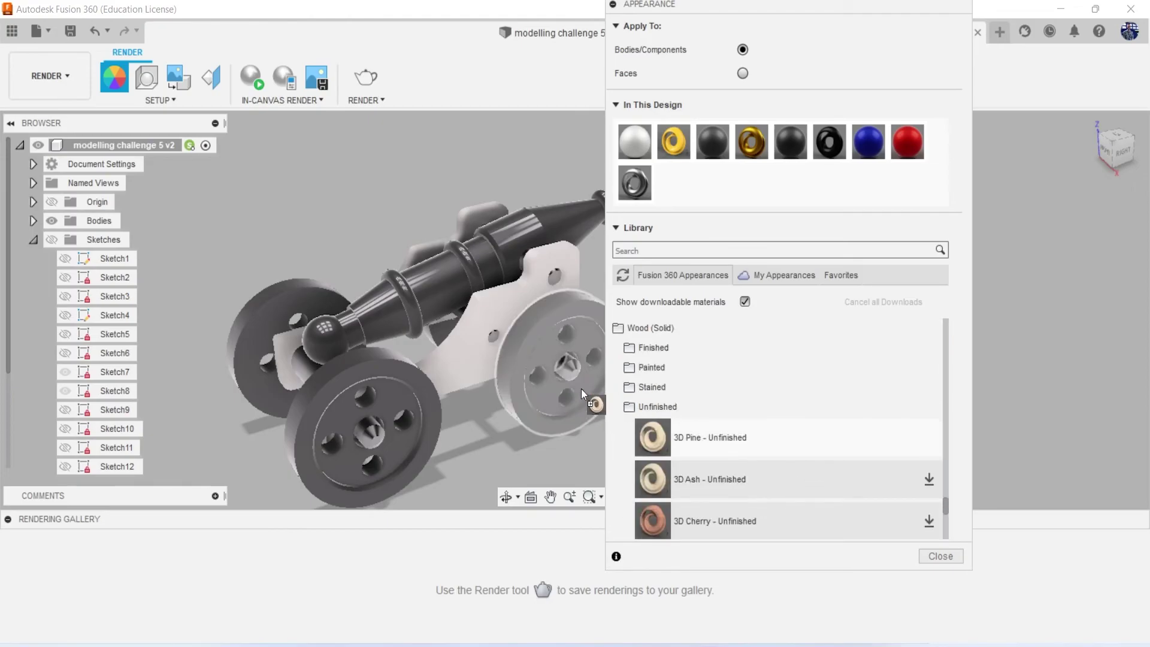
pyautogui.moveTo(656, 483); pyautogui.dragTo(746, 425)
pyautogui.moveTo(542, 375); pyautogui.dragTo(542, 375)
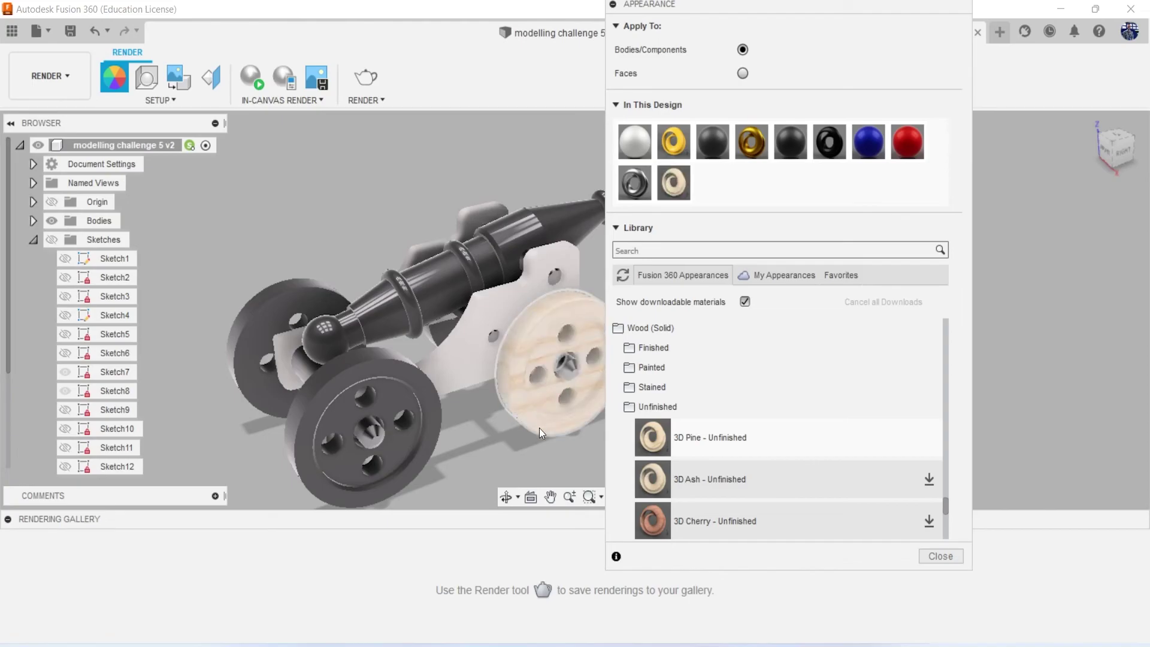
pyautogui.scroll(-3, 737, 464)
pyautogui.scroll(-1, 739, 462)
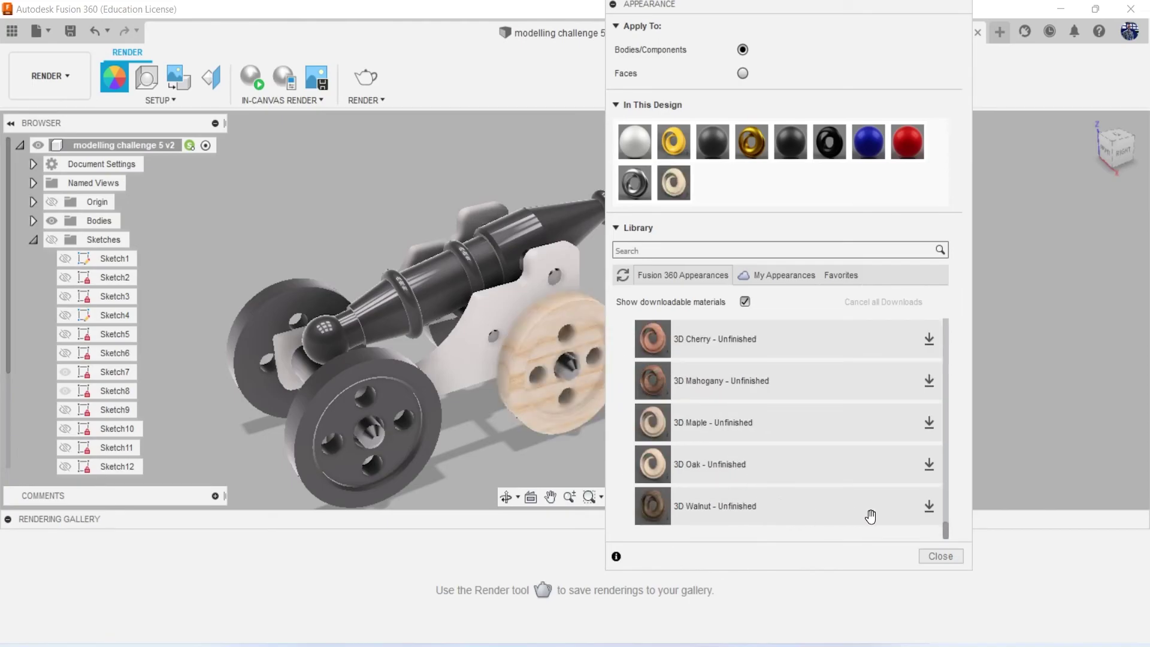
# Download 3D Walnut - Unfinished and apply it to the right, front and rear-left wheels
pyautogui.click(927, 508)
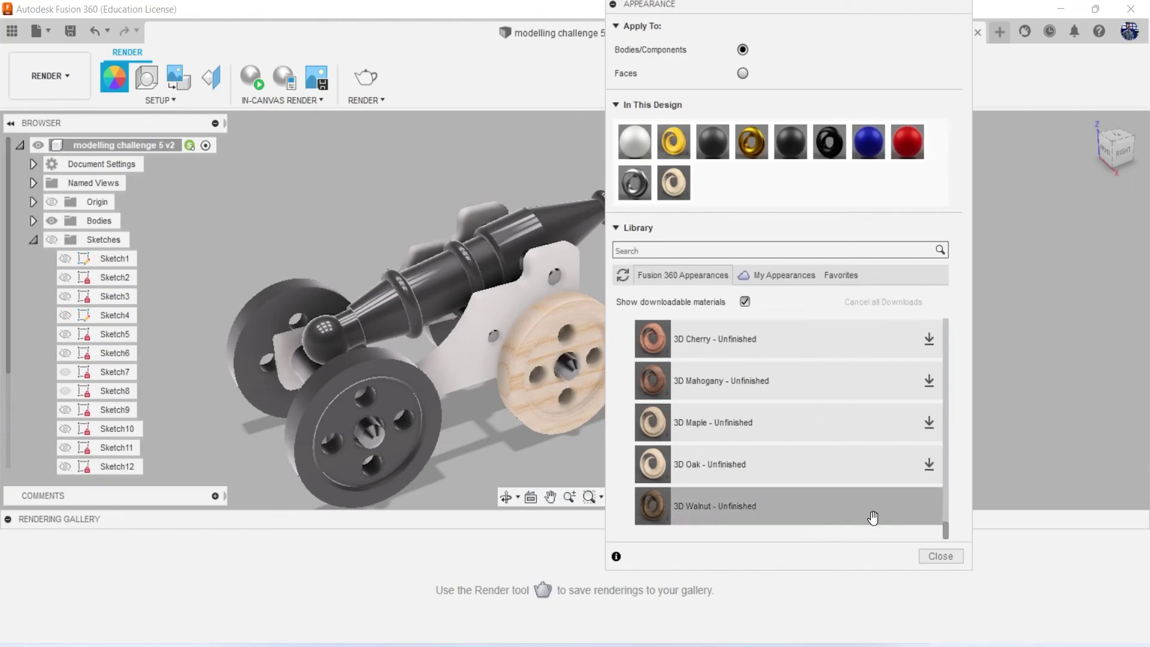
pyautogui.moveTo(875, 512); pyautogui.dragTo(551, 384)
pyautogui.click(692, 499)
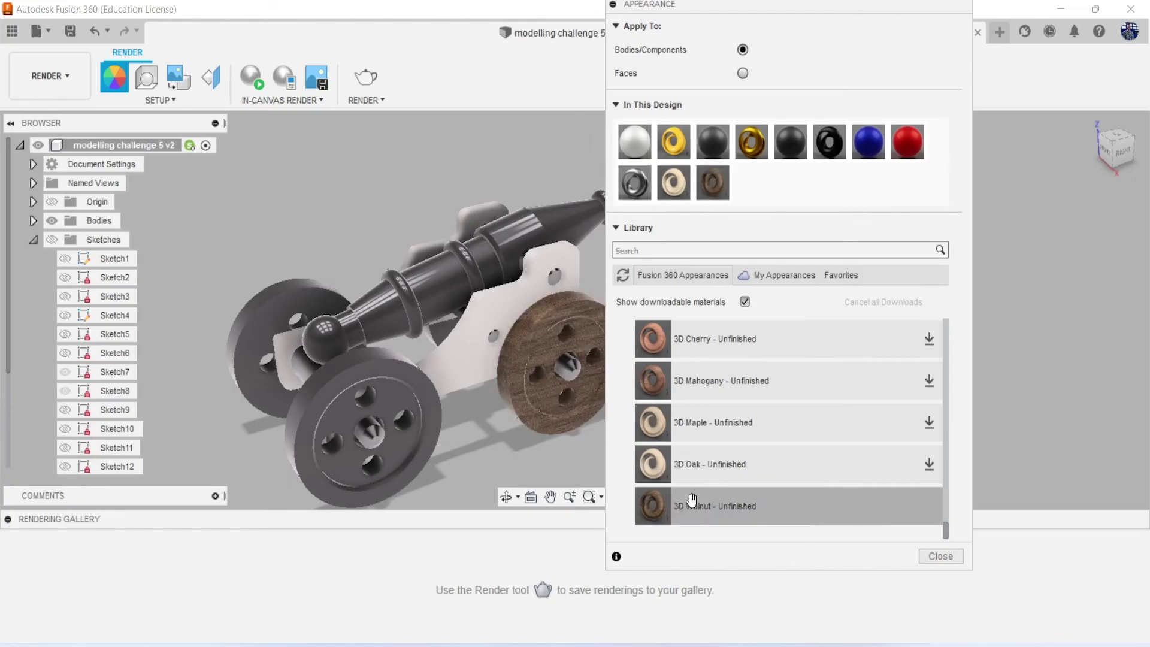
pyautogui.moveTo(769, 515); pyautogui.dragTo(413, 385)
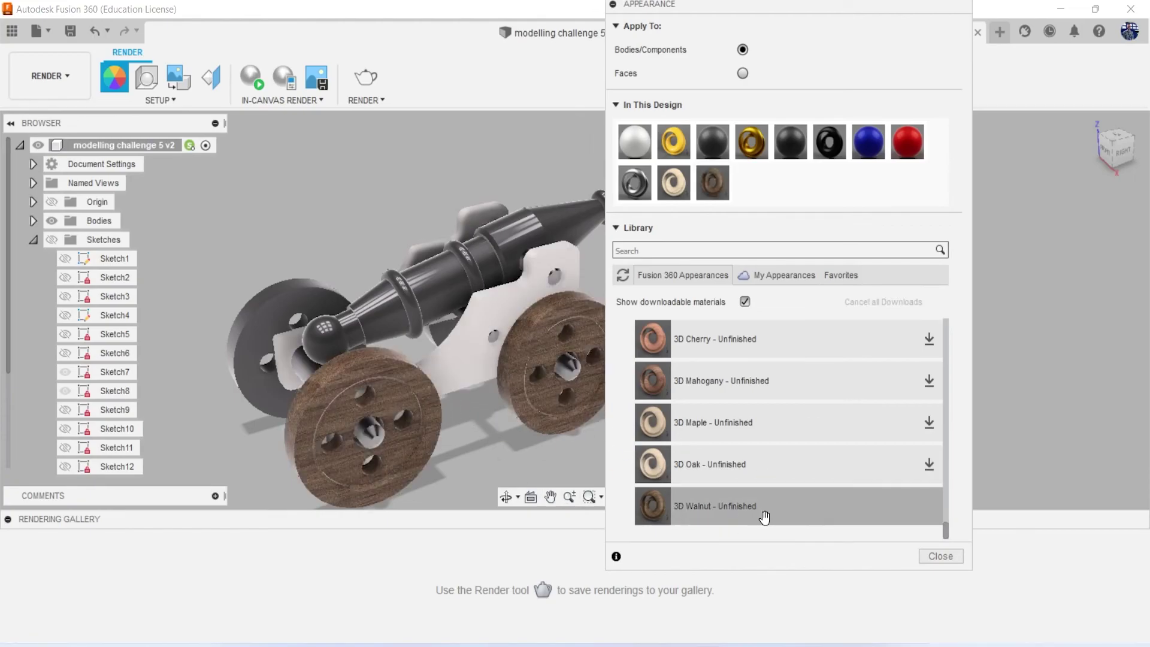
pyautogui.moveTo(793, 493); pyautogui.dragTo(251, 298)
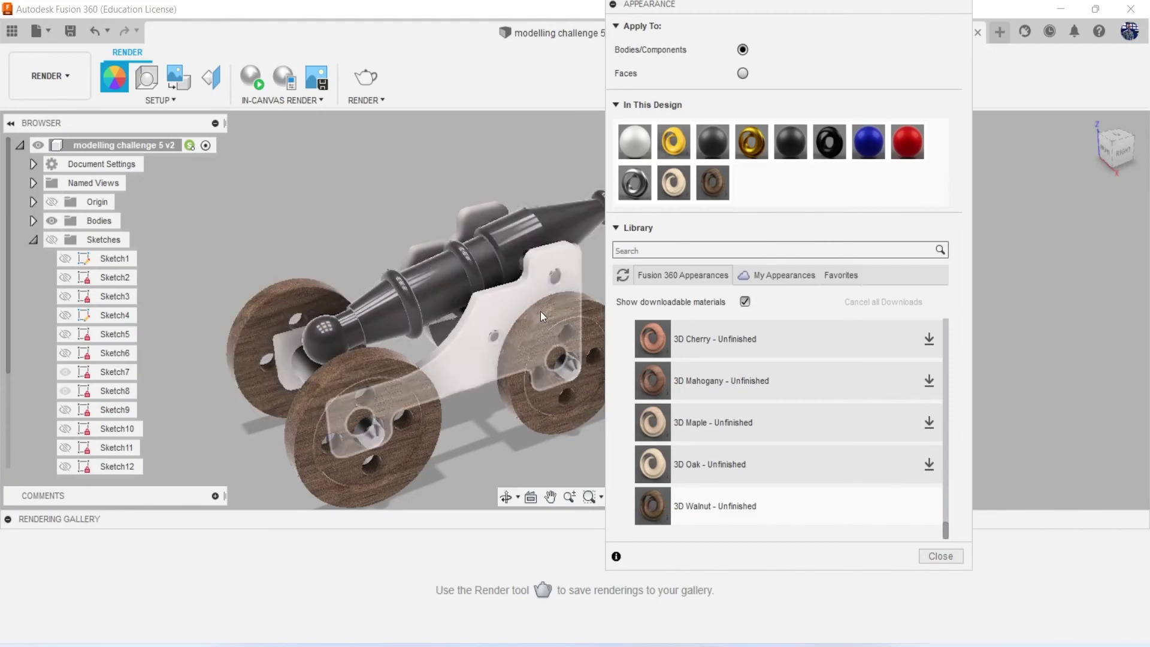
# Orbit to check the walnut wheels from above, then close the appearance library
pyautogui.moveTo(573, 303)
pyautogui.keyDown('shift'); pyautogui.mouseDown(button='middle')
pyautogui.moveTo(538, 311)
pyautogui.moveTo(574, 251)
pyautogui.mouseUp(button='middle'); pyautogui.keyUp('shift')
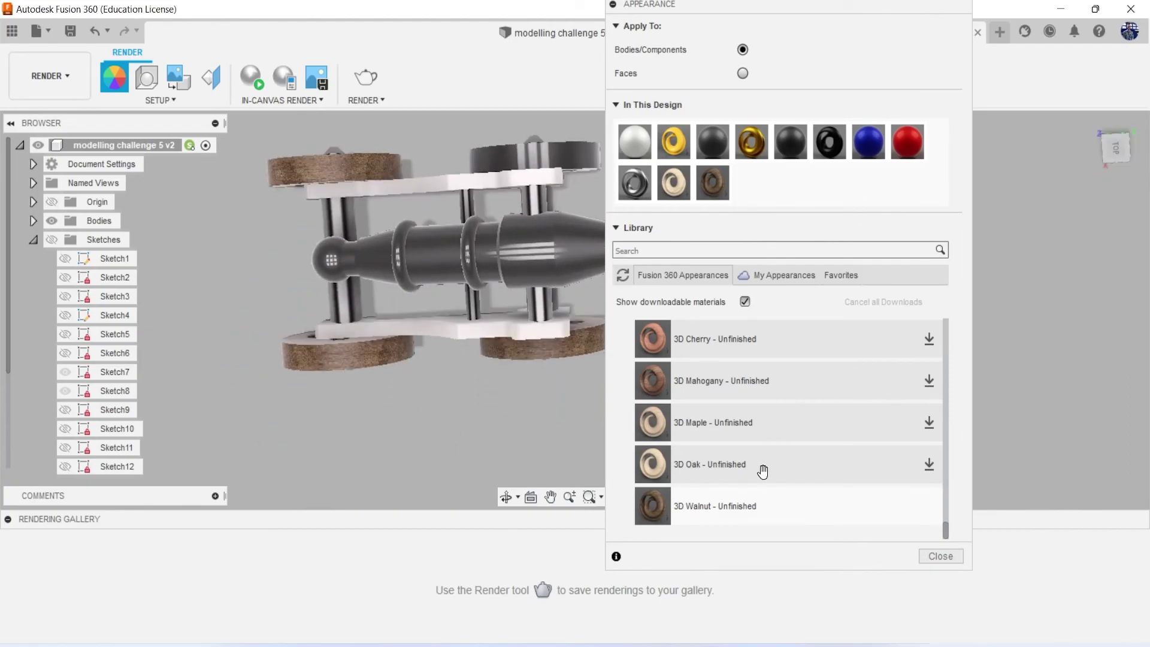
pyautogui.moveTo(719, 506)
pyautogui.mouseDown()
pyautogui.moveTo(709, 439)
pyautogui.moveTo(580, 147)
pyautogui.mouseUp()
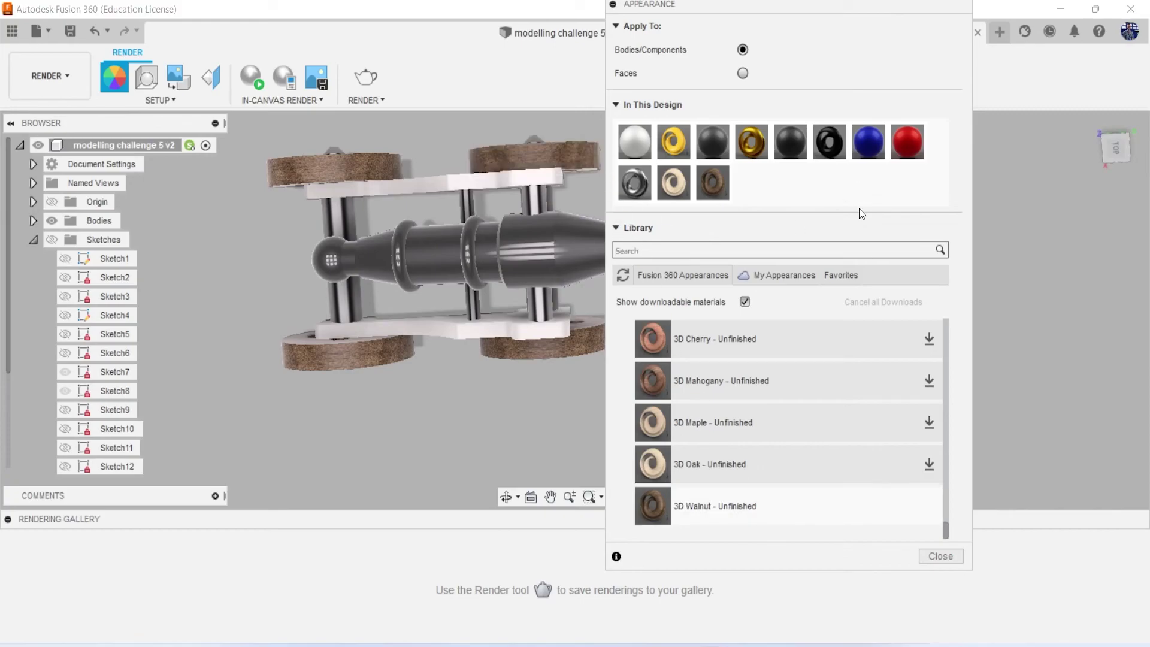
pyautogui.click(940, 555)
# Orbit to a front-right view and enable Flatten Ground and Reflections in scene settings
pyautogui.moveTo(1115, 151); pyautogui.dragTo(1108, 180)
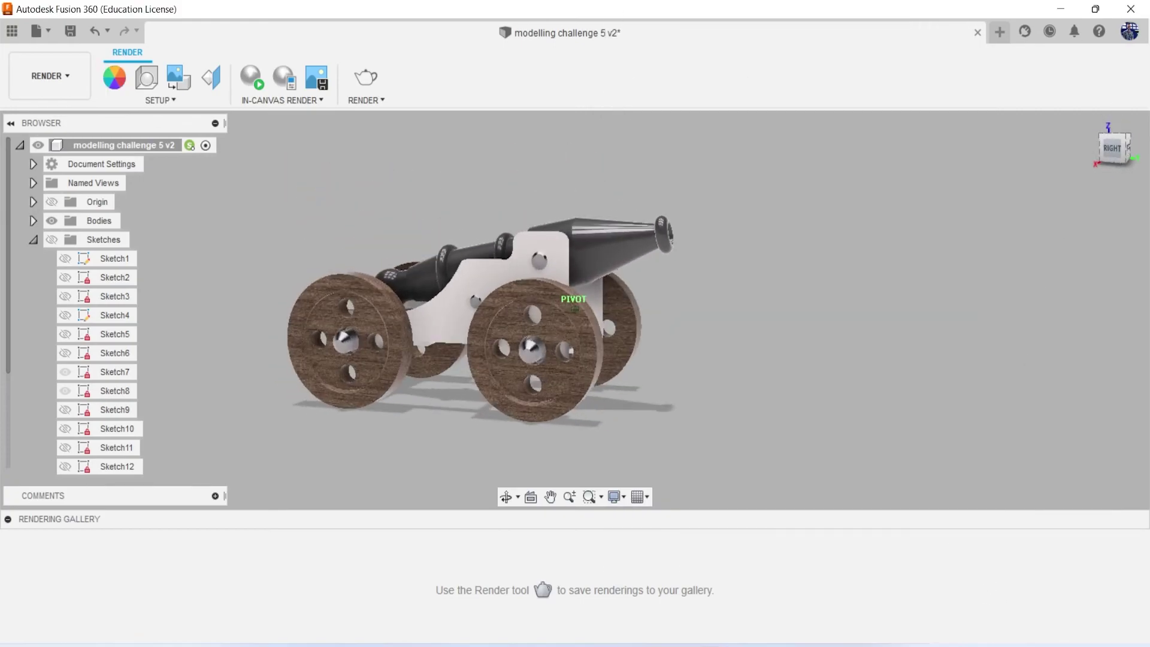
pyautogui.moveTo(574, 299)
pyautogui.keyDown('shift'); pyautogui.mouseDown(button='middle')
pyautogui.moveTo(538, 324)
pyautogui.moveTo(413, 237)
pyautogui.mouseUp(button='middle'); pyautogui.keyUp('shift')
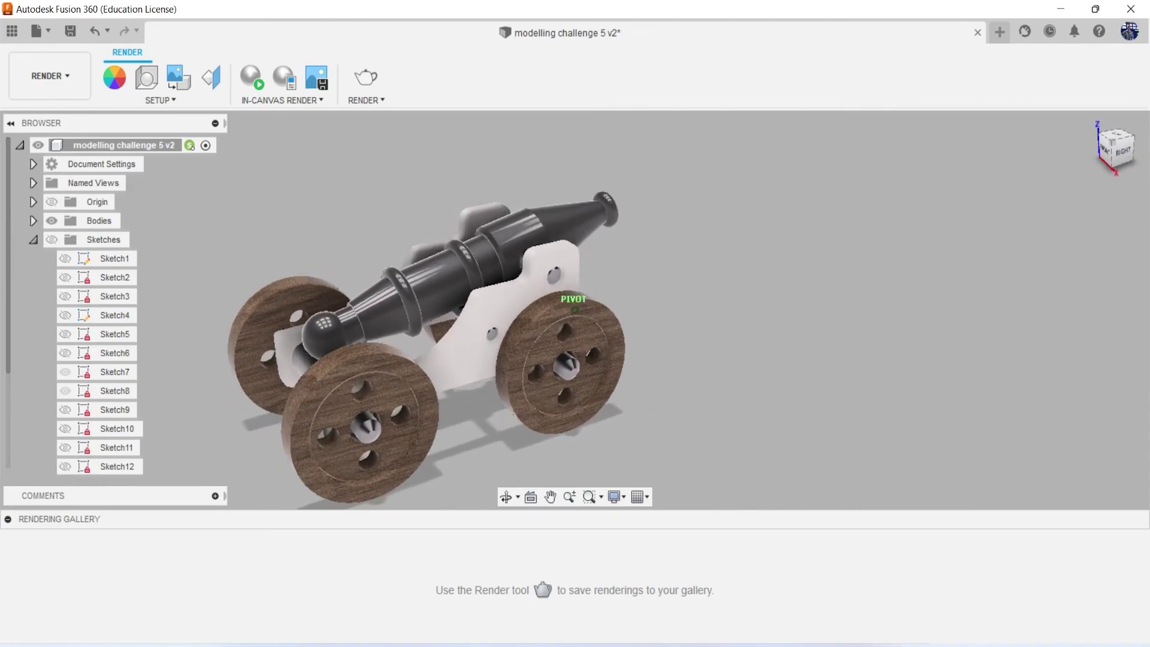
pyautogui.click(149, 80)
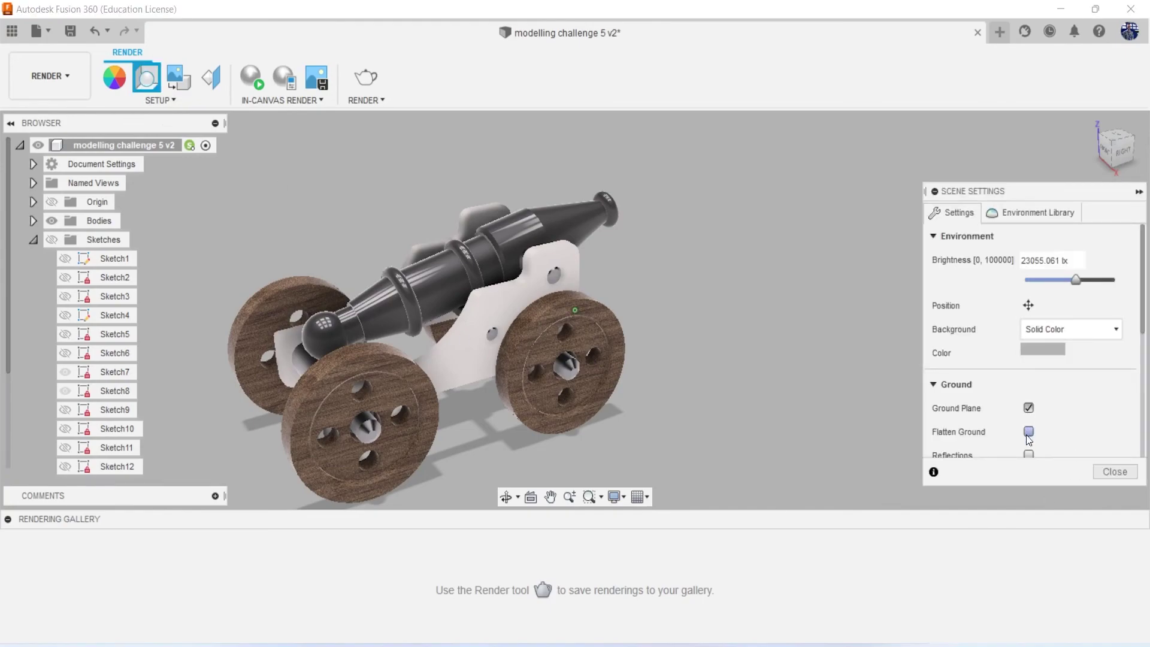
pyautogui.click(1027, 432)
pyautogui.scroll(-1, 1085, 392)
pyautogui.click(1028, 408)
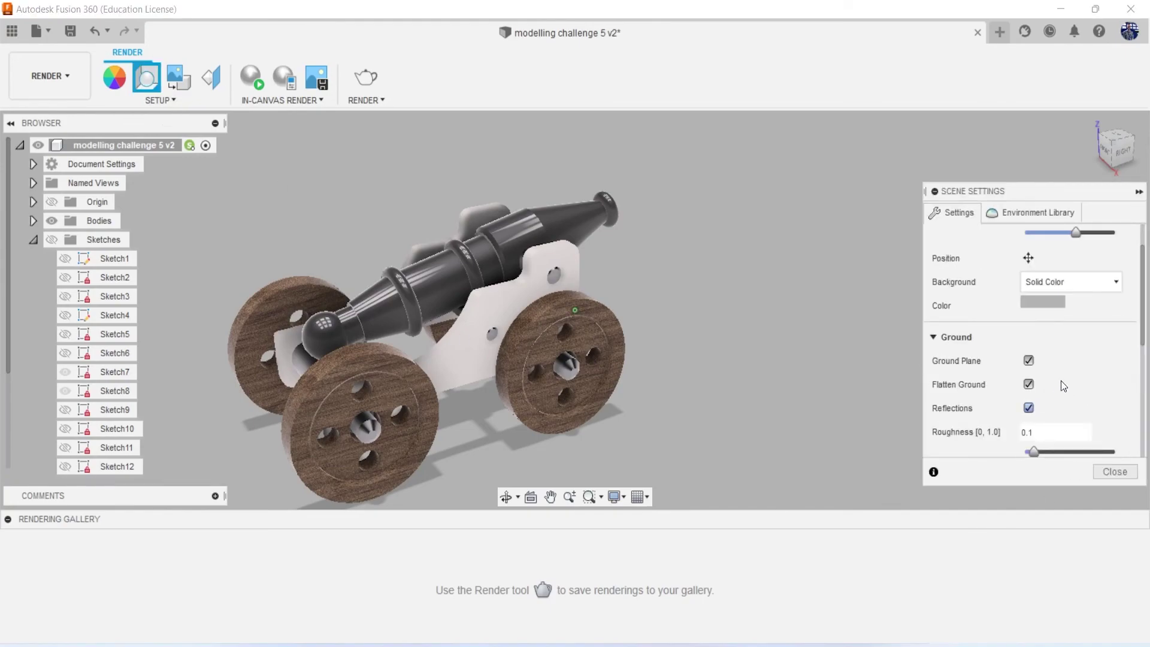
# Reset the scene settings to their defaults
pyautogui.scroll(-2, 1126, 467)
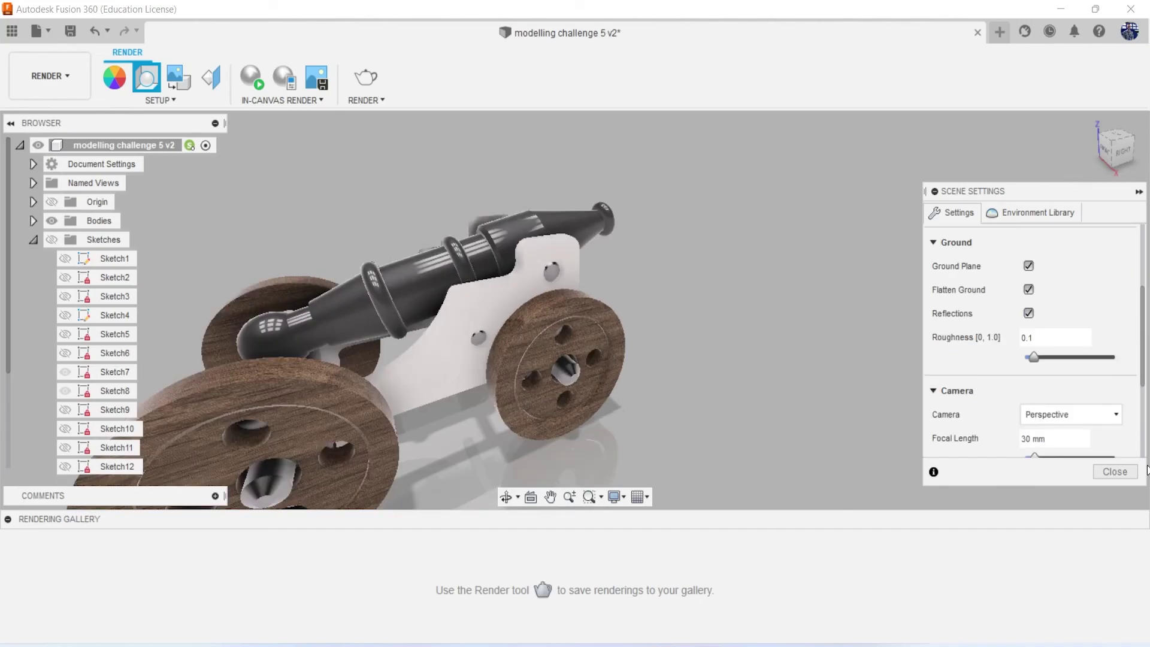
pyautogui.scroll(-1, 1119, 447)
pyautogui.scroll(-2, 1001, 435)
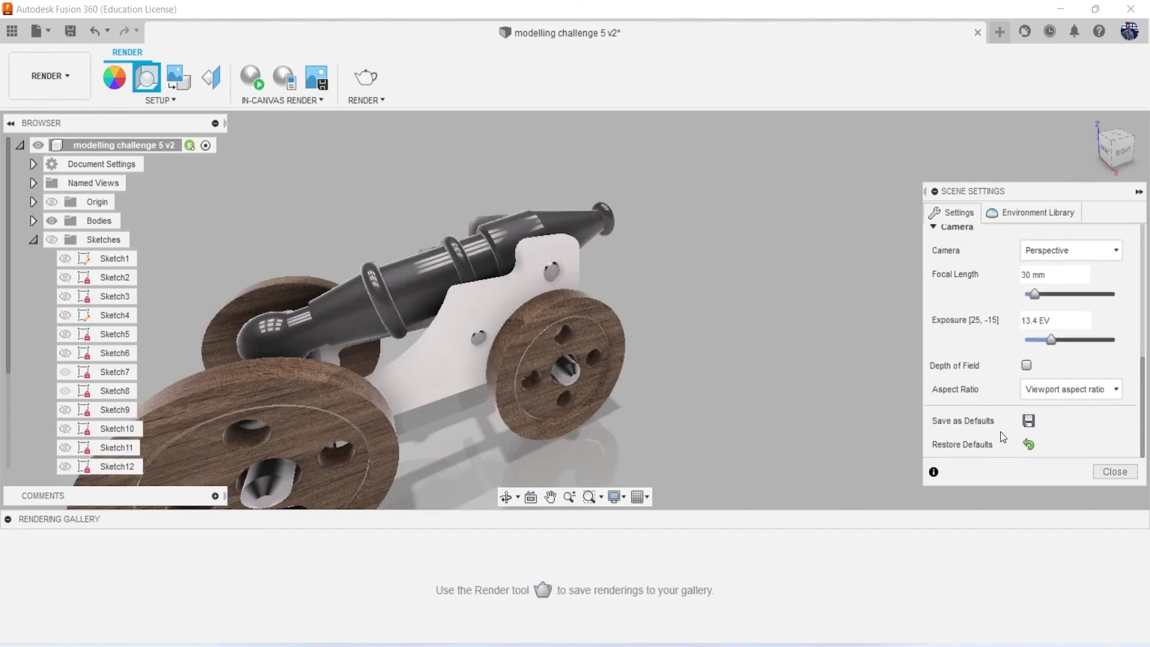
pyautogui.click(1026, 444)
pyautogui.scroll(3, 979, 322)
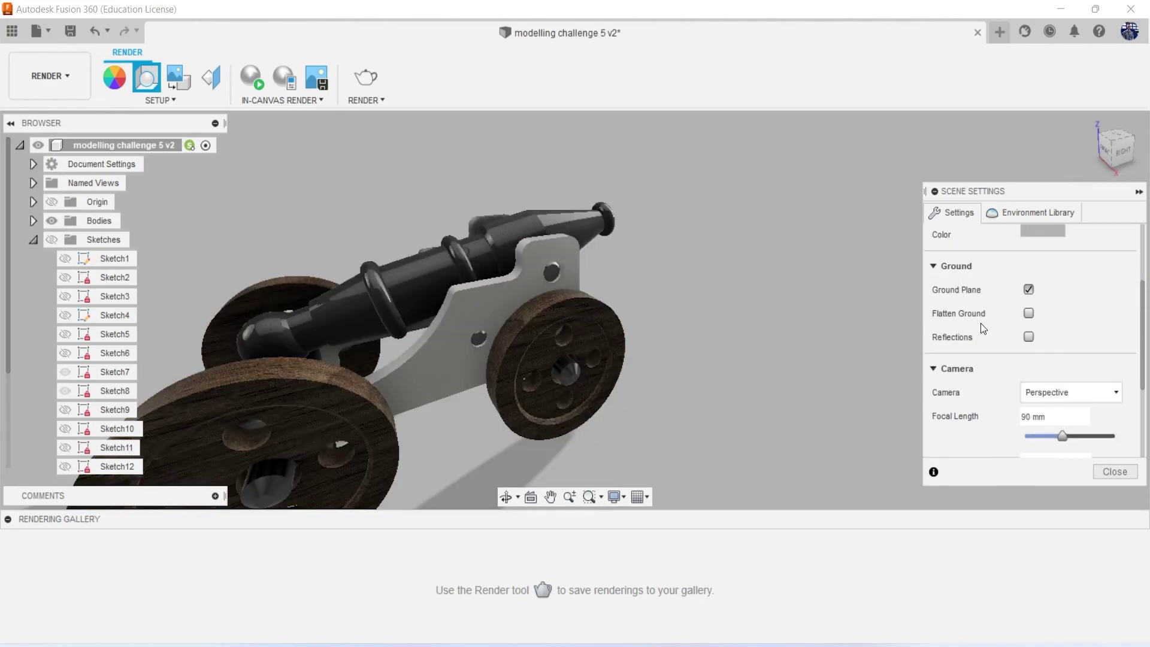
pyautogui.scroll(2, 1062, 231)
# Set the scene environment to Skylight and recentre the cannon
pyautogui.click(1034, 213)
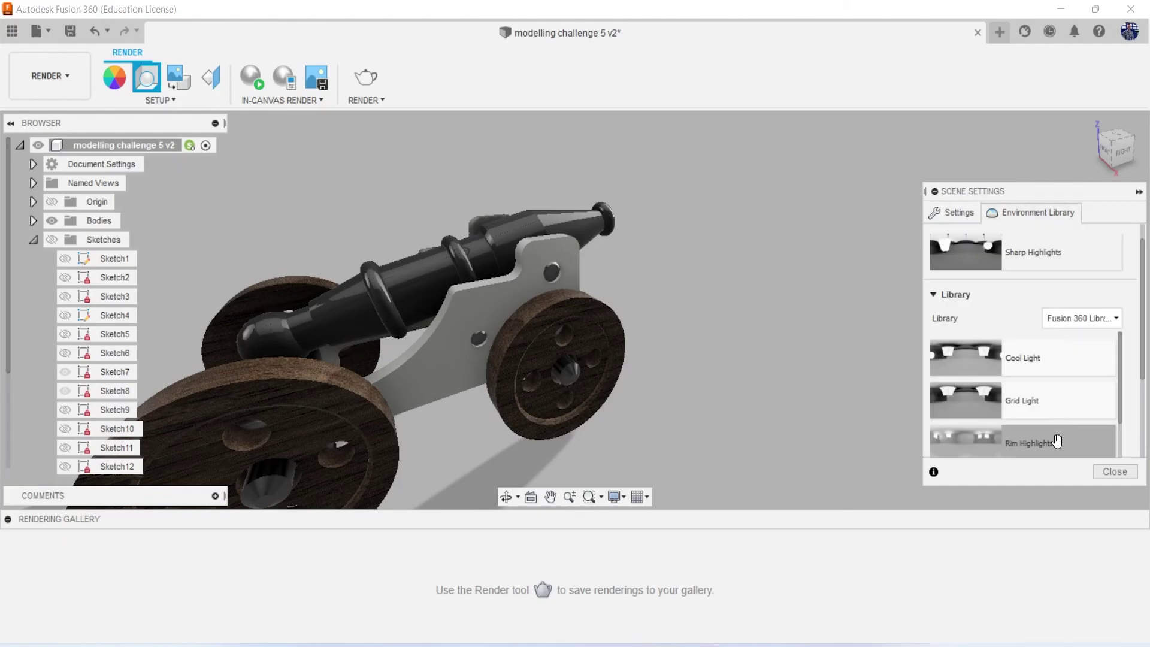
pyautogui.scroll(-2, 1055, 434)
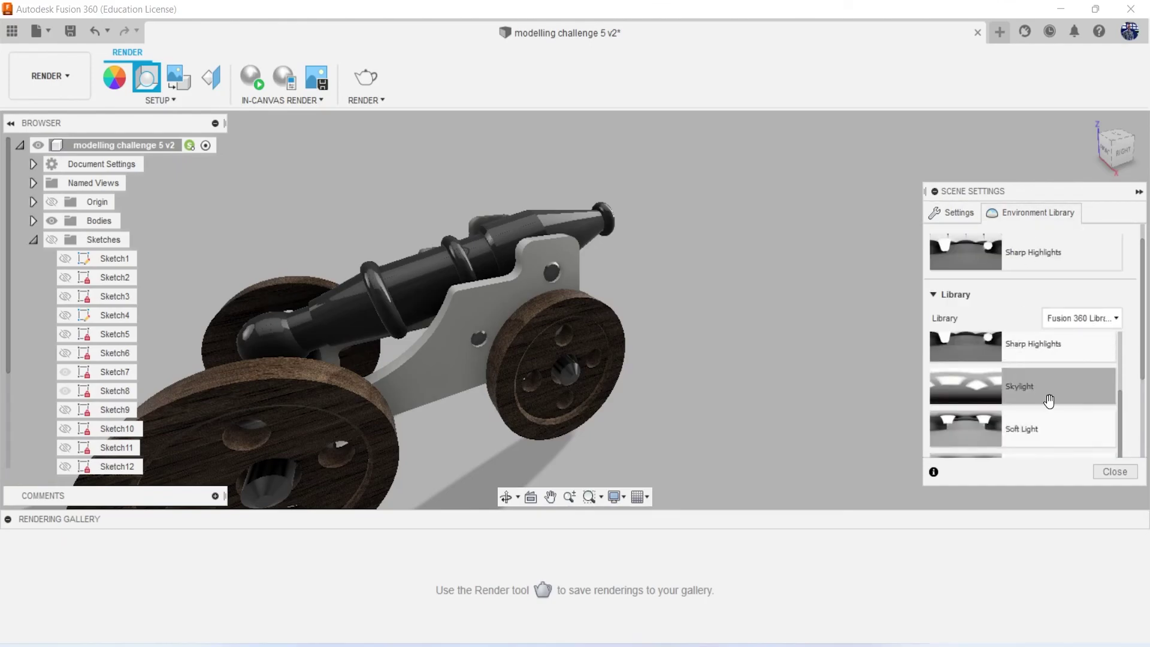
pyautogui.moveTo(799, 357); pyautogui.dragTo(798, 357)
pyautogui.scroll(-3, 799, 357)
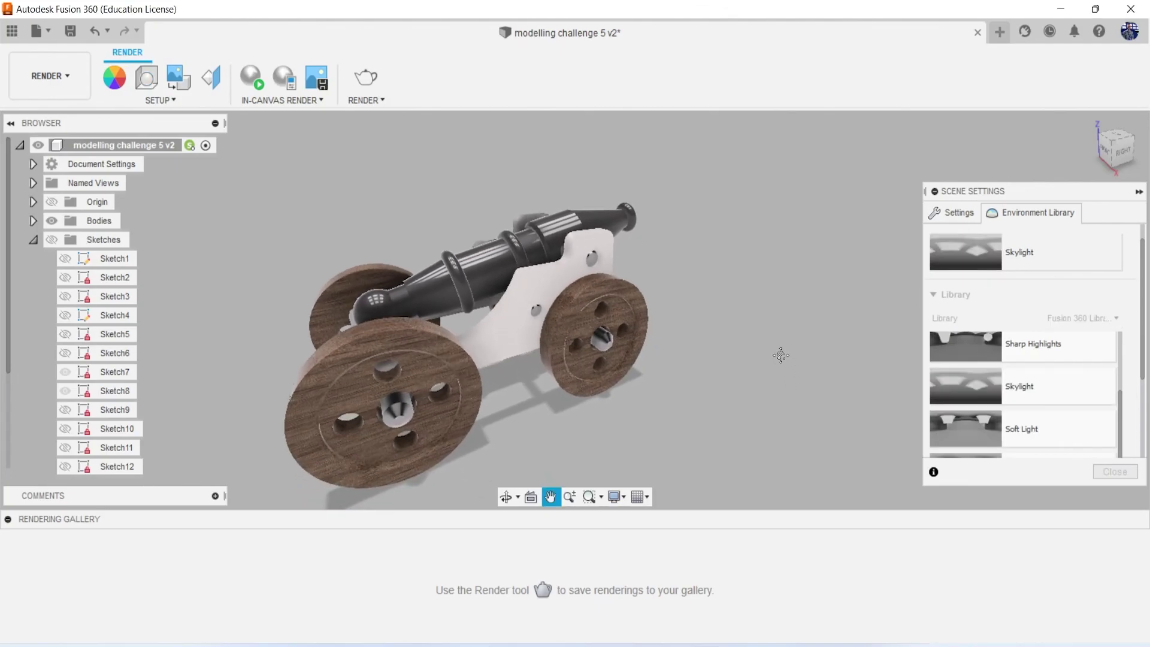
pyautogui.moveTo(786, 386); pyautogui.dragTo(900, 357, button='middle')
# Turn reflections back on for the flattened ground with roughness 1.0, then close settings
pyautogui.click(937, 215)
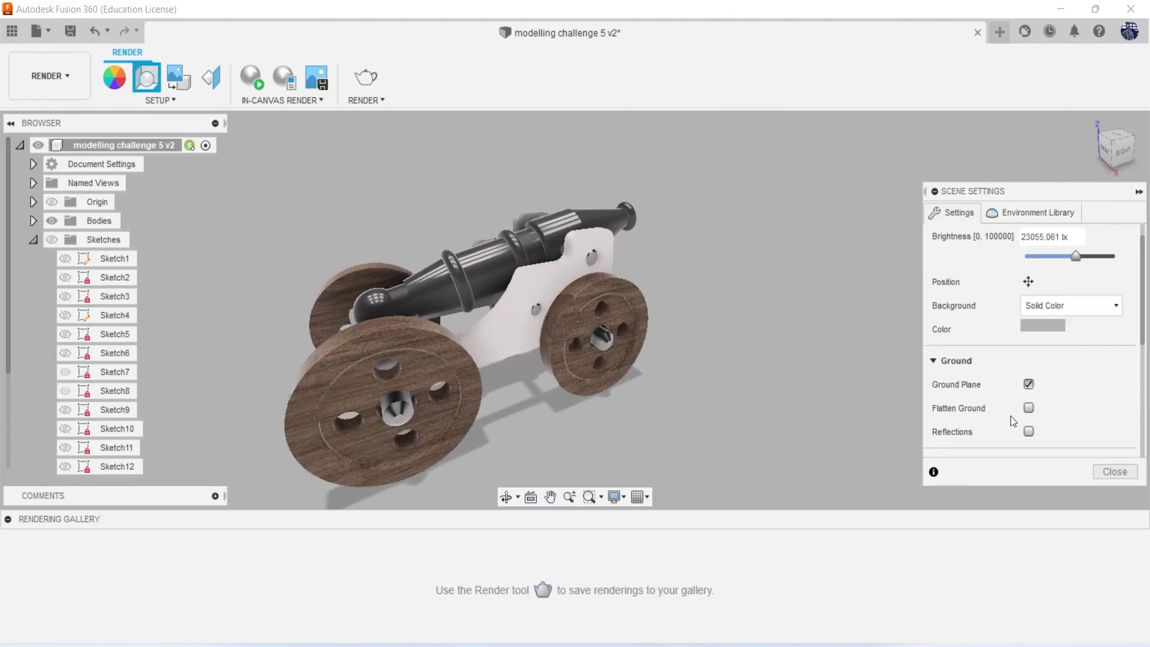
pyautogui.click(1028, 432)
pyautogui.scroll(-1, 1019, 428)
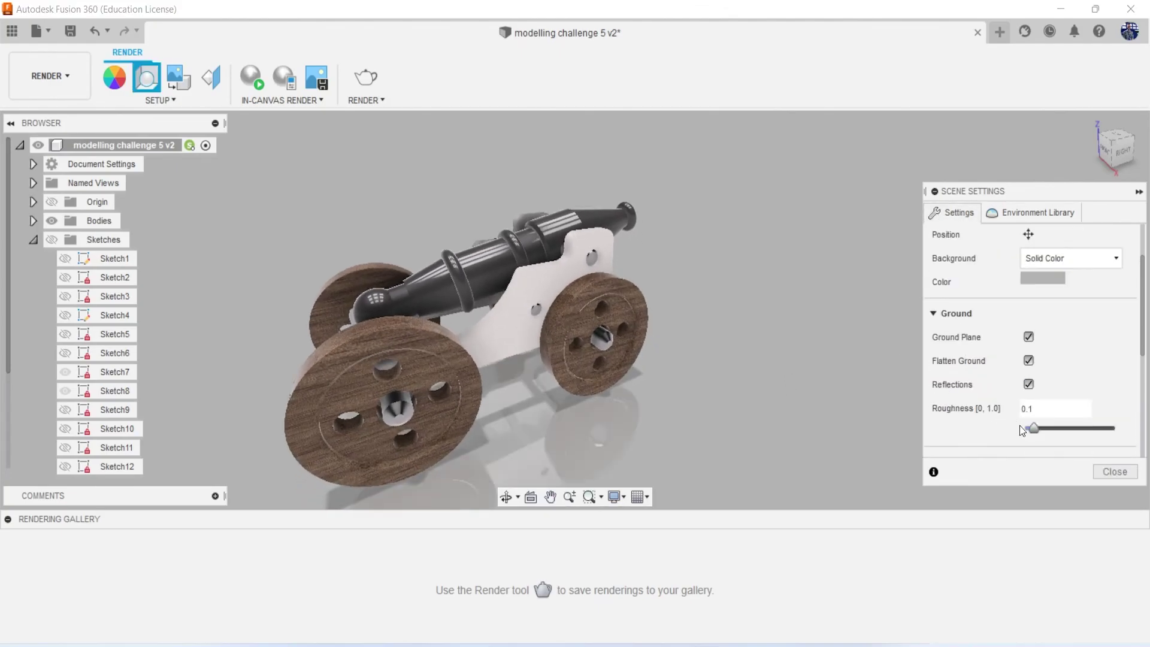
pyautogui.click(1115, 469)
pyautogui.moveTo(573, 298)
pyautogui.keyDown('shift'); pyautogui.mouseDown(button='middle')
pyautogui.moveTo(868, 314)
pyautogui.moveTo(790, 314)
pyautogui.moveTo(137, 506)
pyautogui.mouseUp(button='middle'); pyautogui.keyUp('shift')
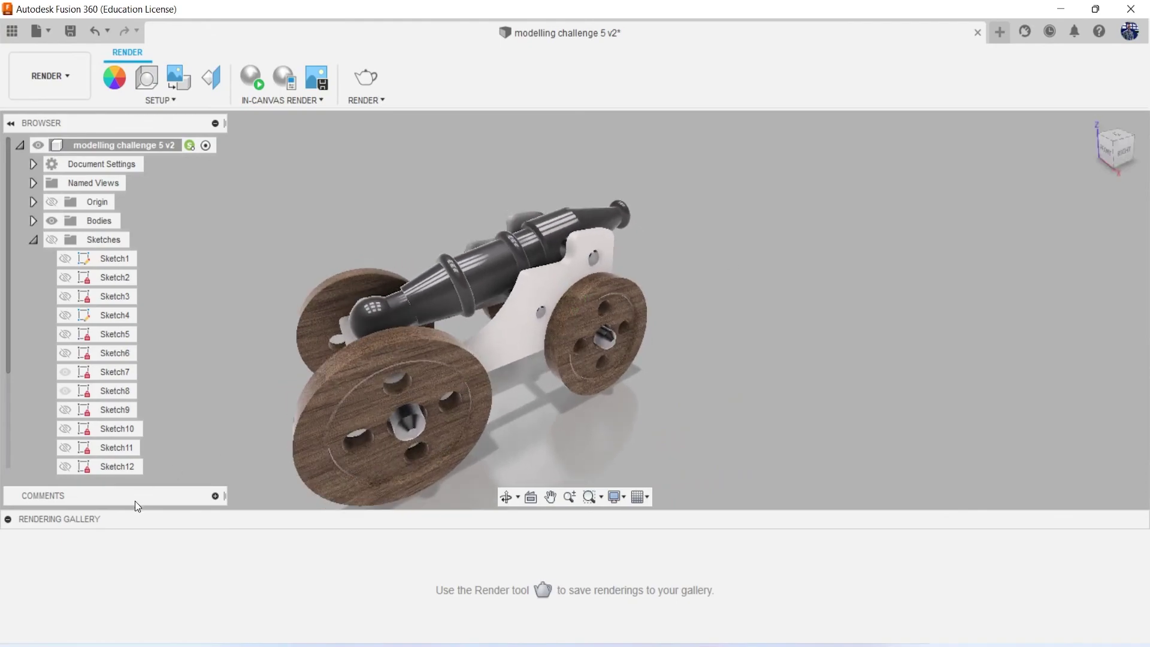
# Collapse the Rendering Gallery, orbit the cannon, and briefly check the reference drawing in Photos
pyautogui.click(18, 522)
pyautogui.moveTo(1114, 146)
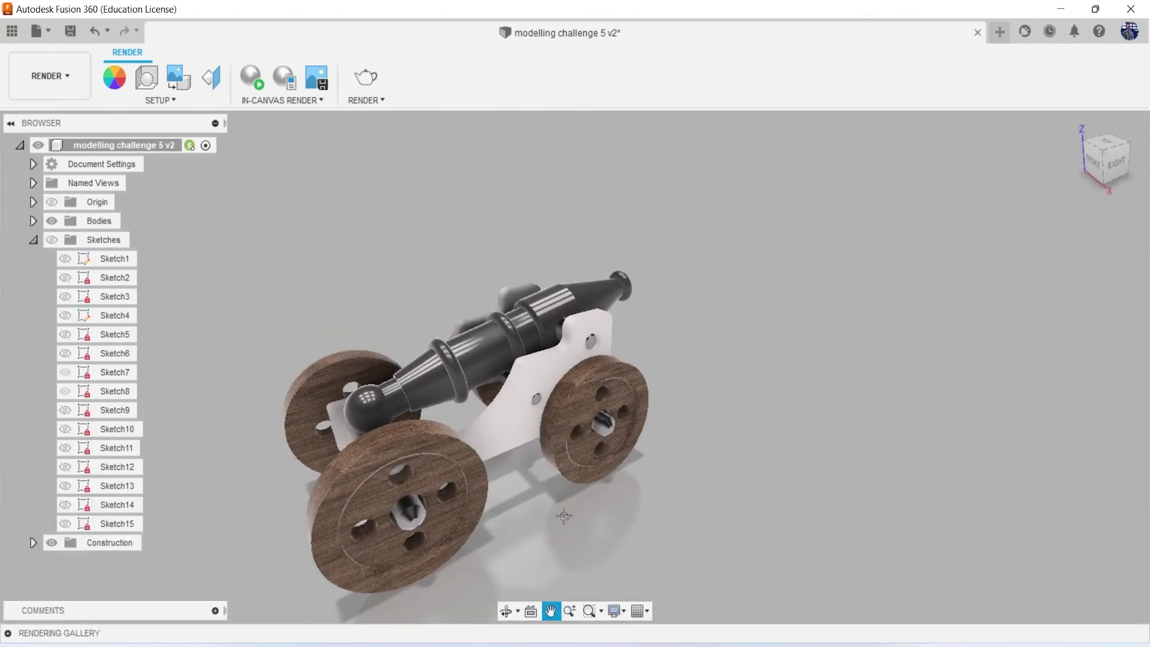
pyautogui.moveTo(574, 367)
pyautogui.keyDown('shift'); pyautogui.mouseDown(button='middle')
pyautogui.moveTo(550, 367)
pyautogui.moveTo(566, 366)
pyautogui.mouseUp(button='middle'); pyautogui.keyUp('shift')
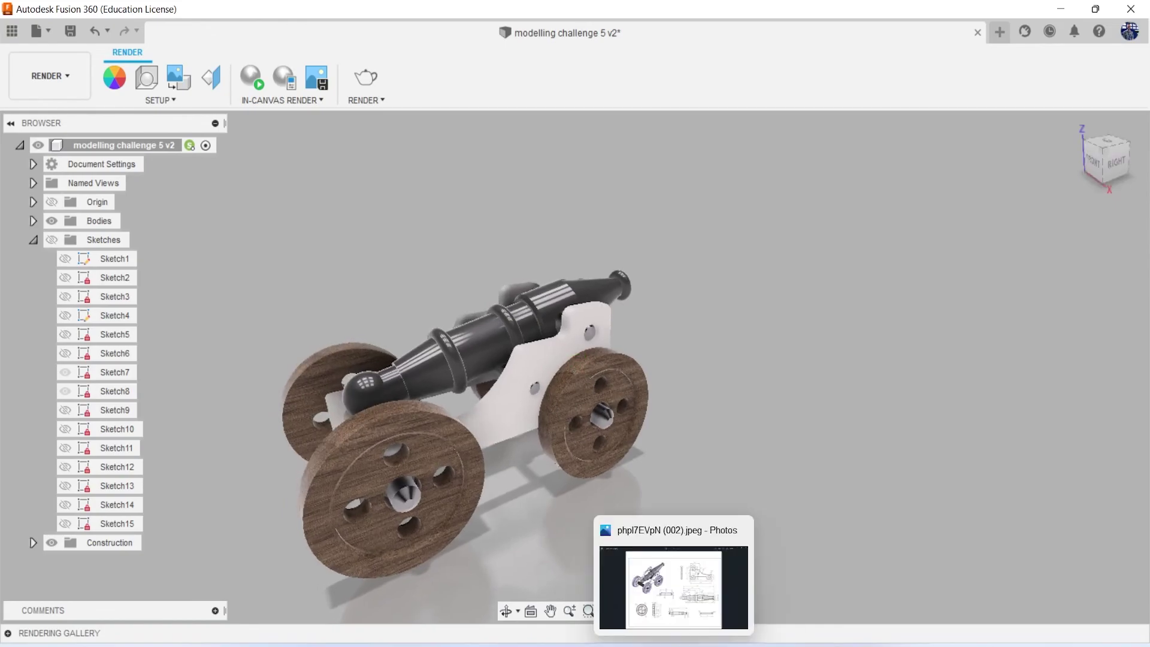
pyautogui.click(695, 575)
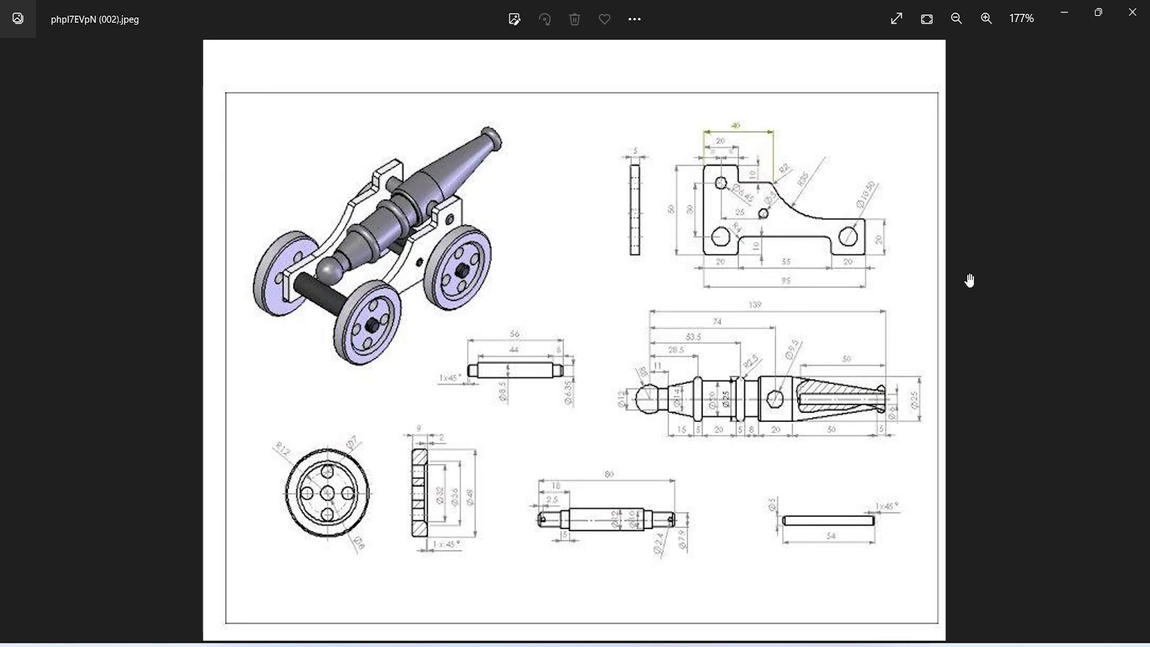
pyautogui.click(1069, 11)
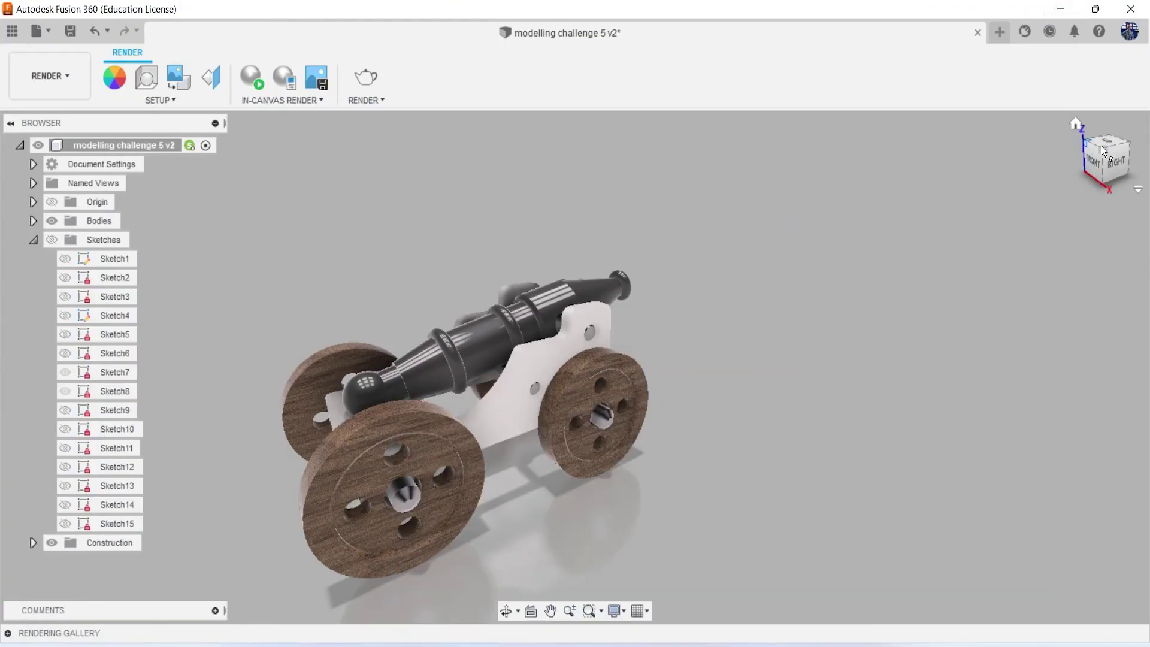
pyautogui.moveTo(587, 407)
pyautogui.keyDown('shift'); pyautogui.mouseDown(button='middle')
pyautogui.moveTo(575, 366)
pyautogui.moveTo(437, 374)
pyautogui.mouseUp(button='middle'); pyautogui.keyUp('shift')
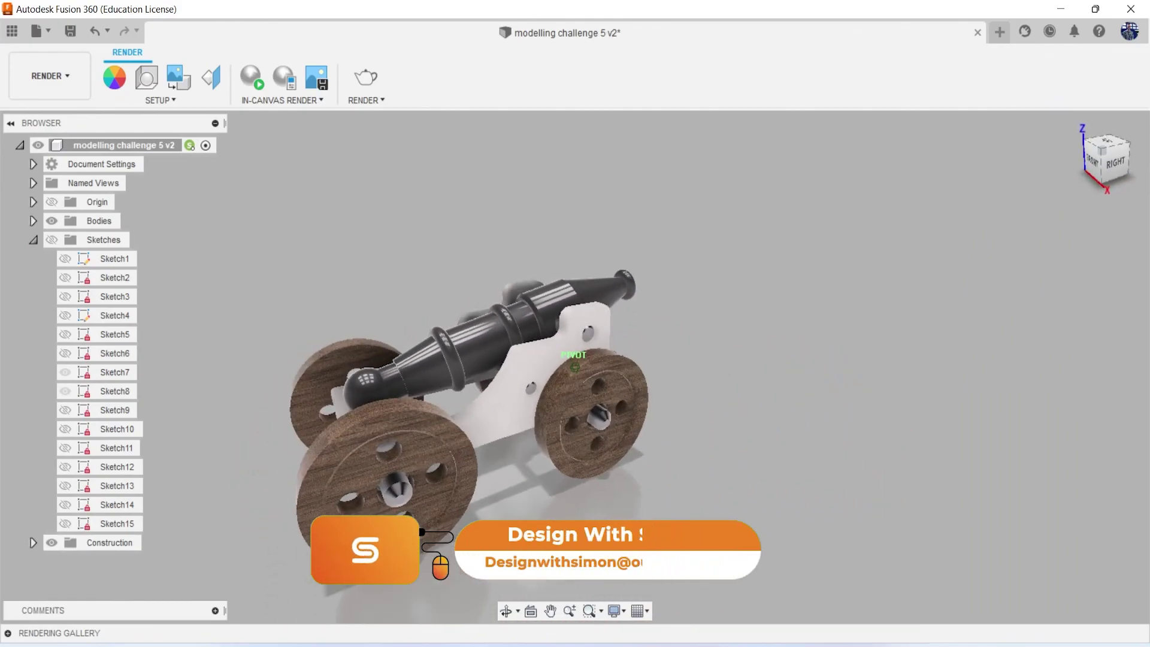